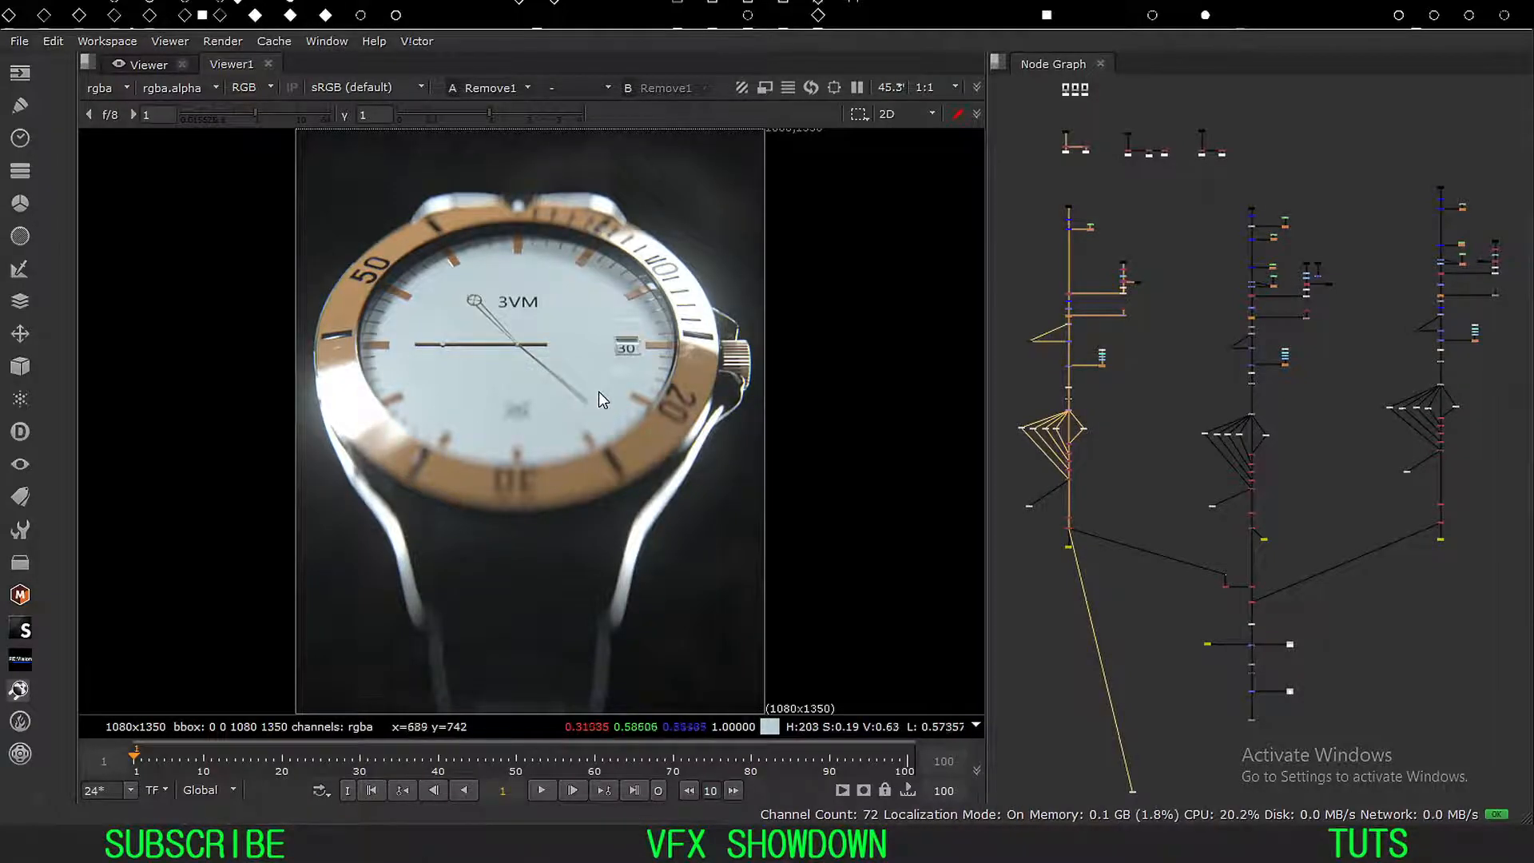
Look over the full node graph, with its source reads and the three vertical watch comp branches.
middle_drag(1115, 385, 1182, 376)
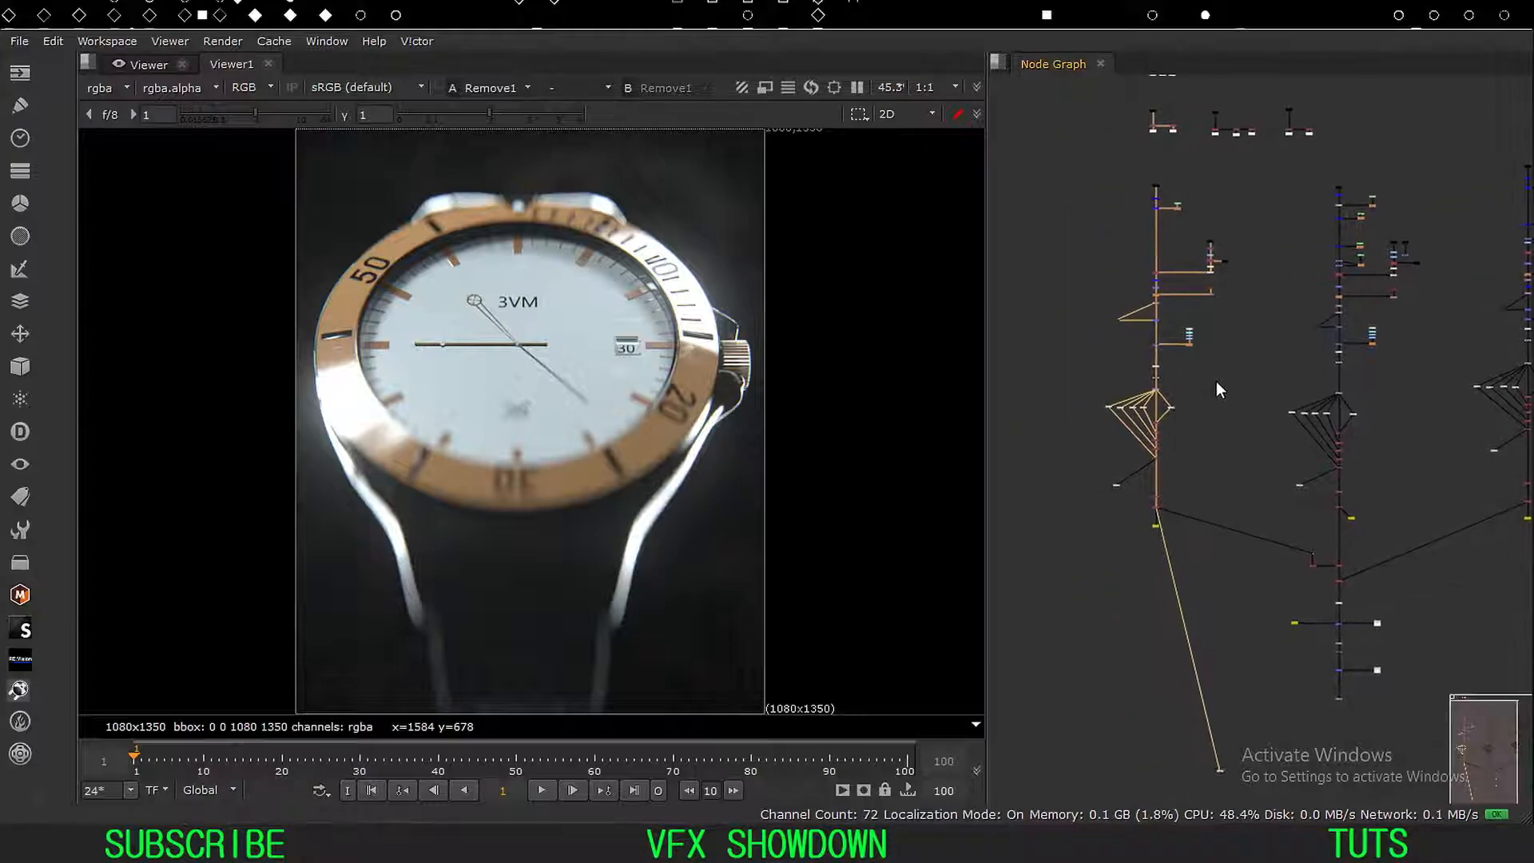
middle_drag(1119, 413, 1132, 399)
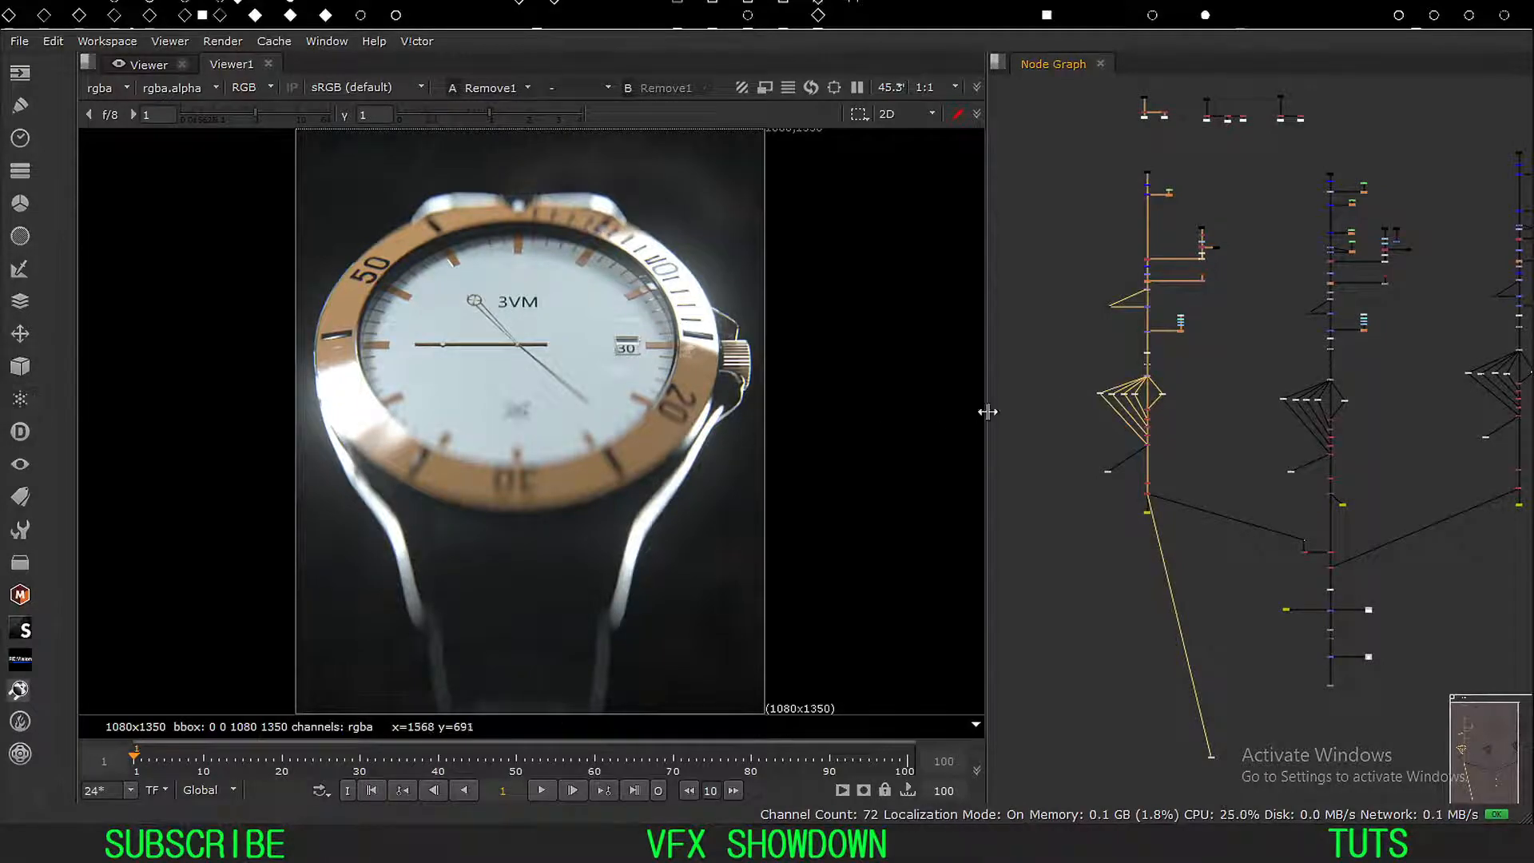
middle_drag(1081, 359, 1071, 374)
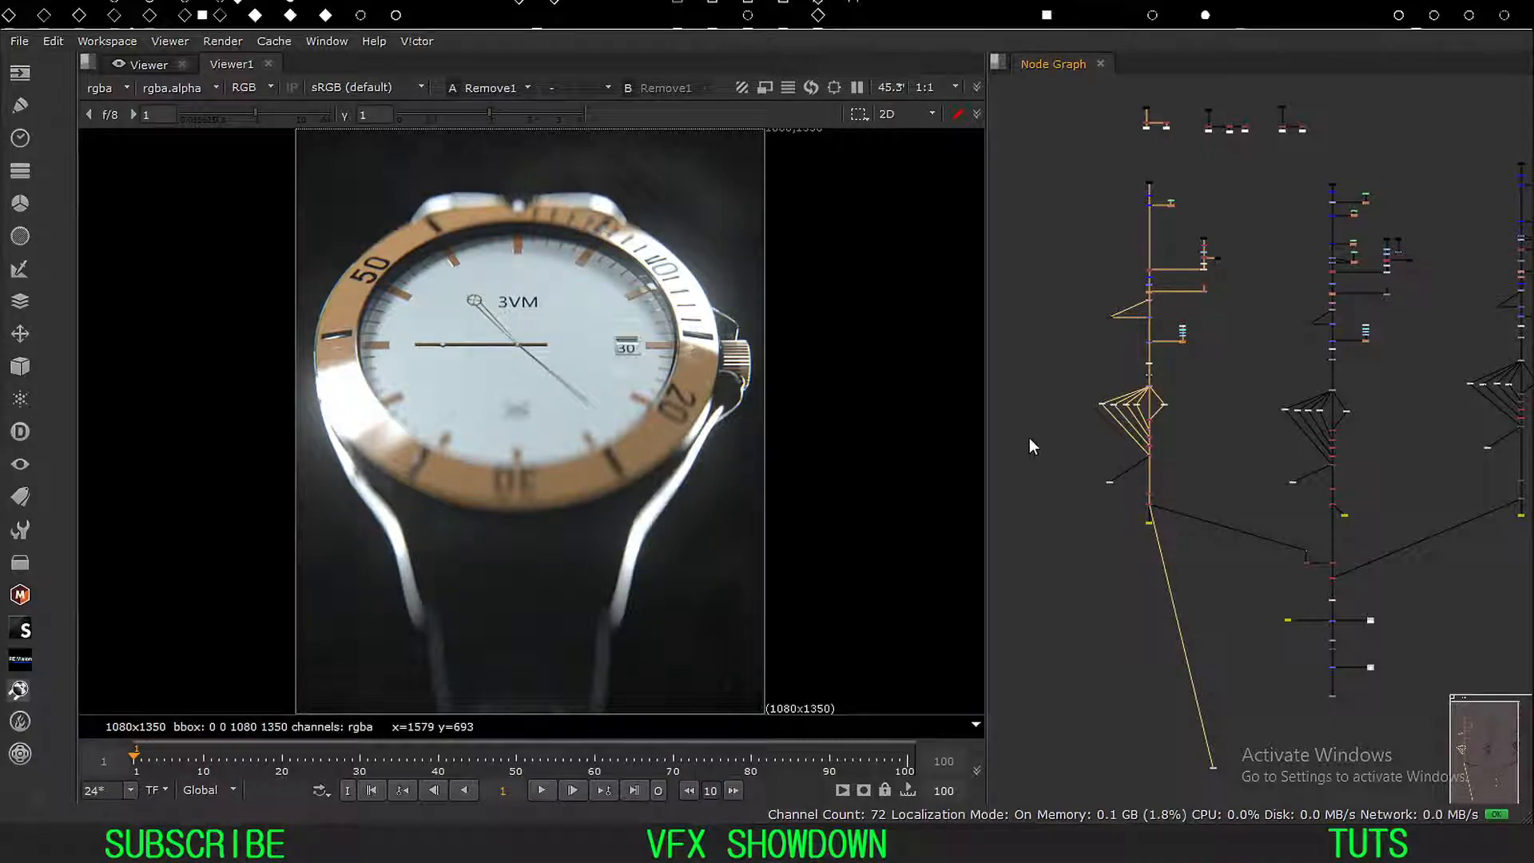
key(f)
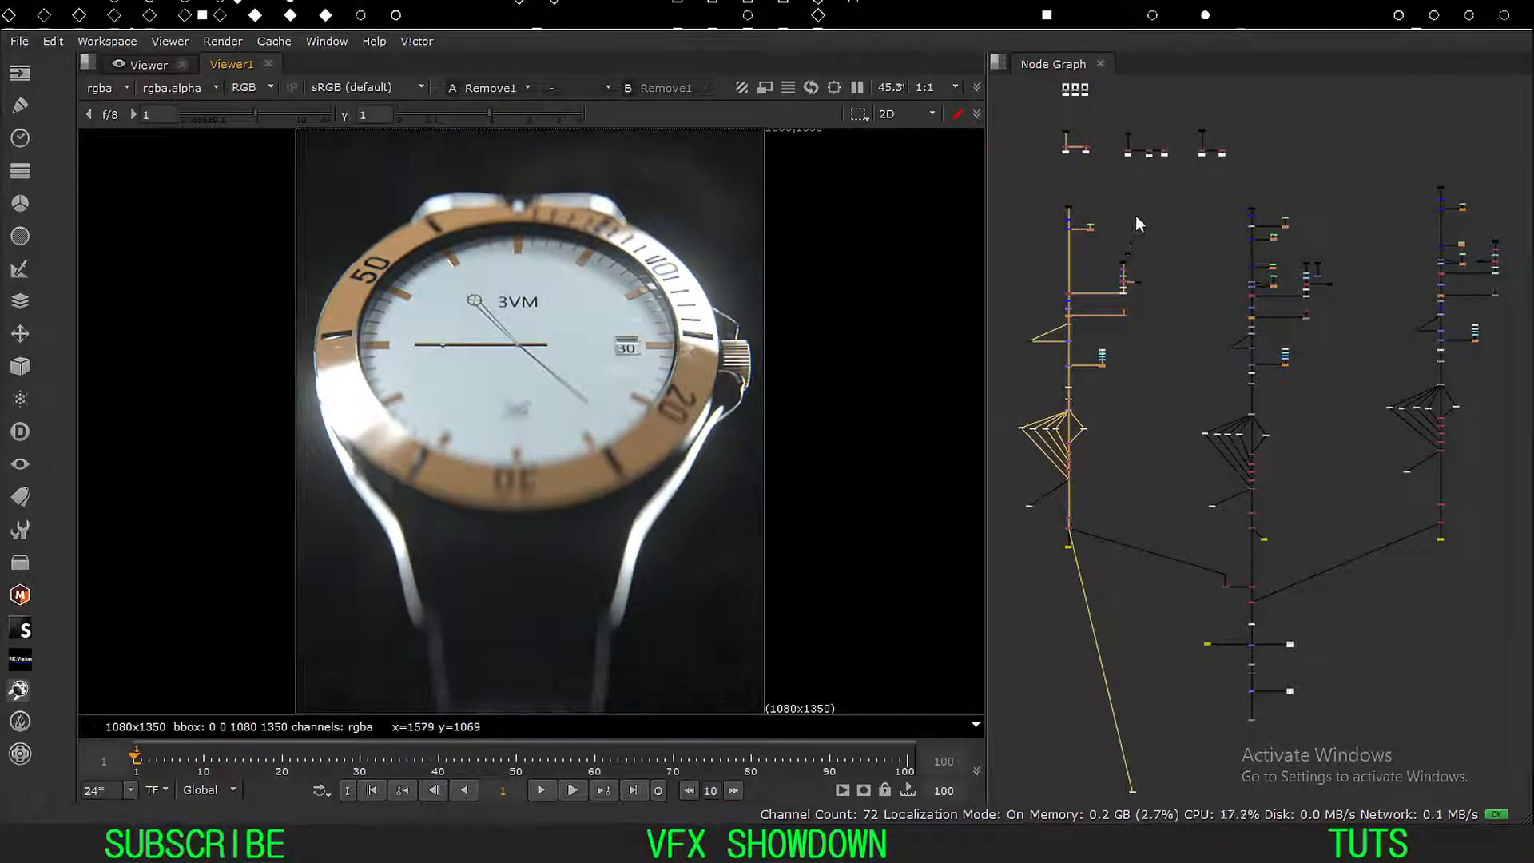
middle_drag(1175, 251, 1187, 257)
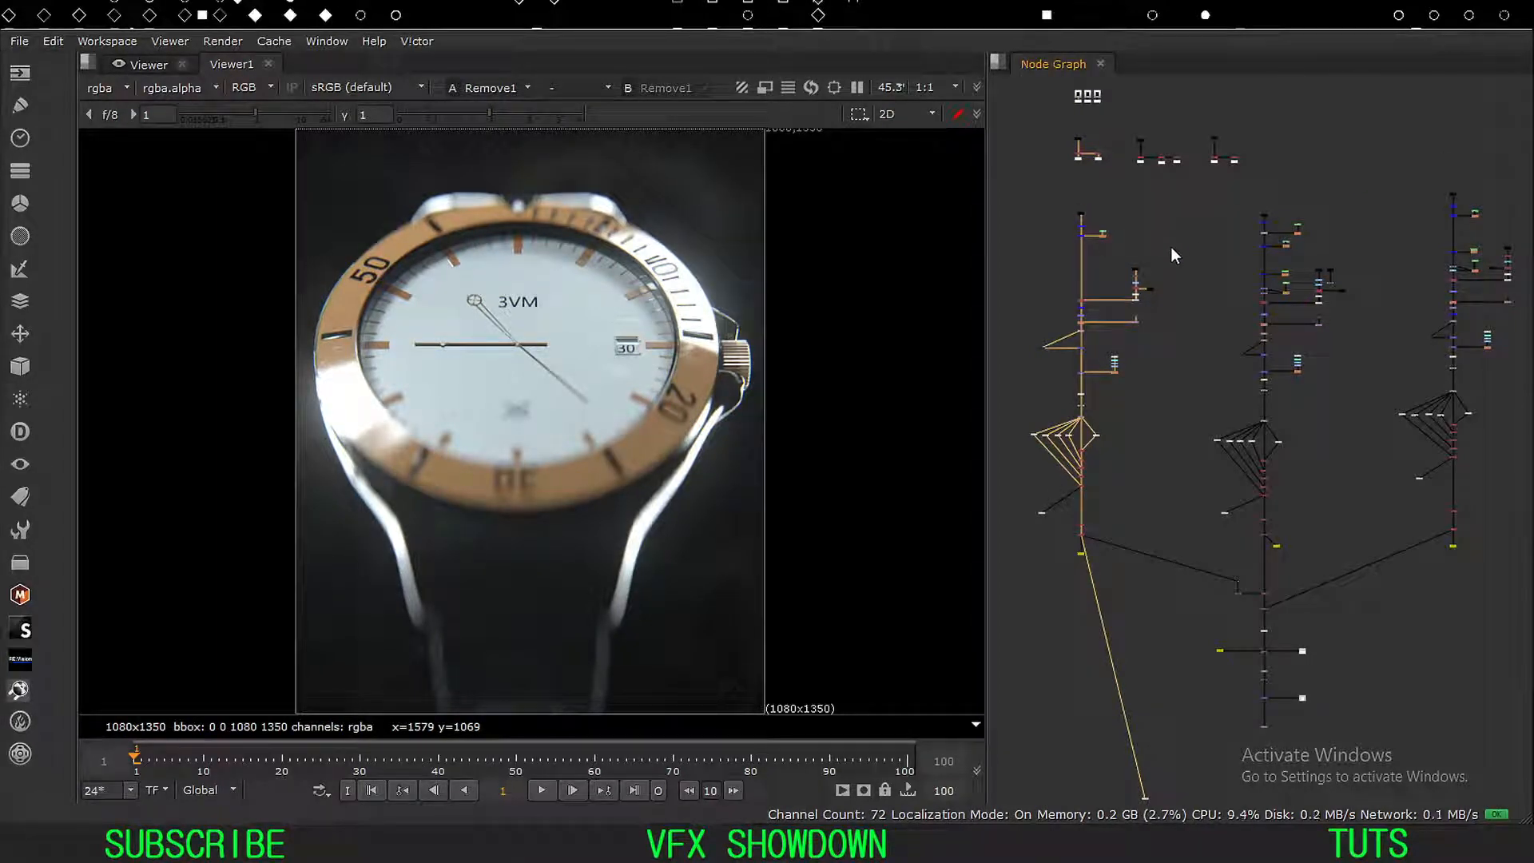
middle_drag(1134, 283, 1134, 357)
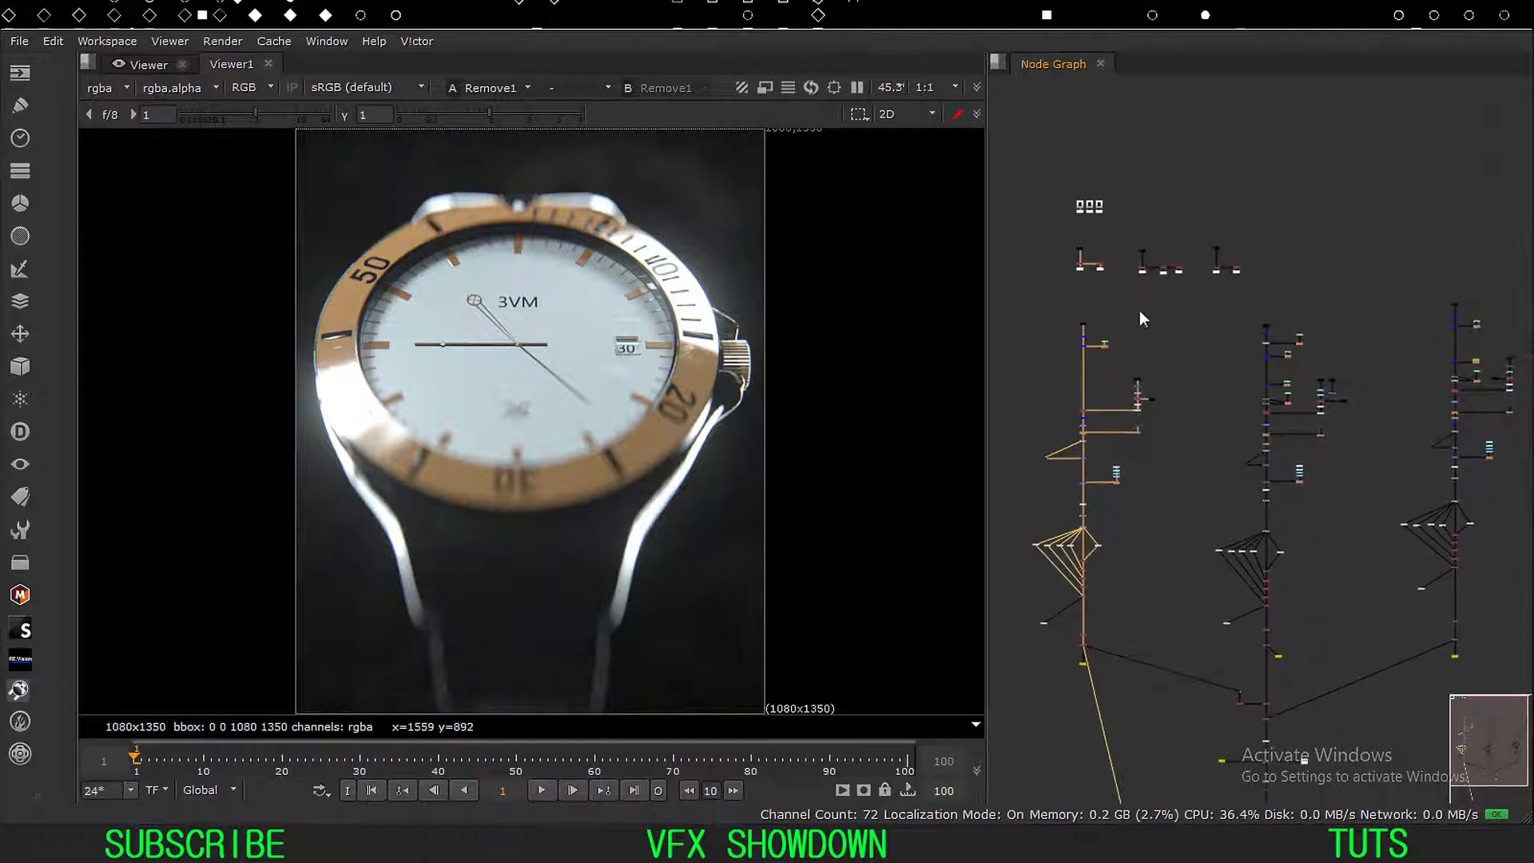
scroll(1139, 310, up, 3)
middle_drag(1234, 319, 1195, 320)
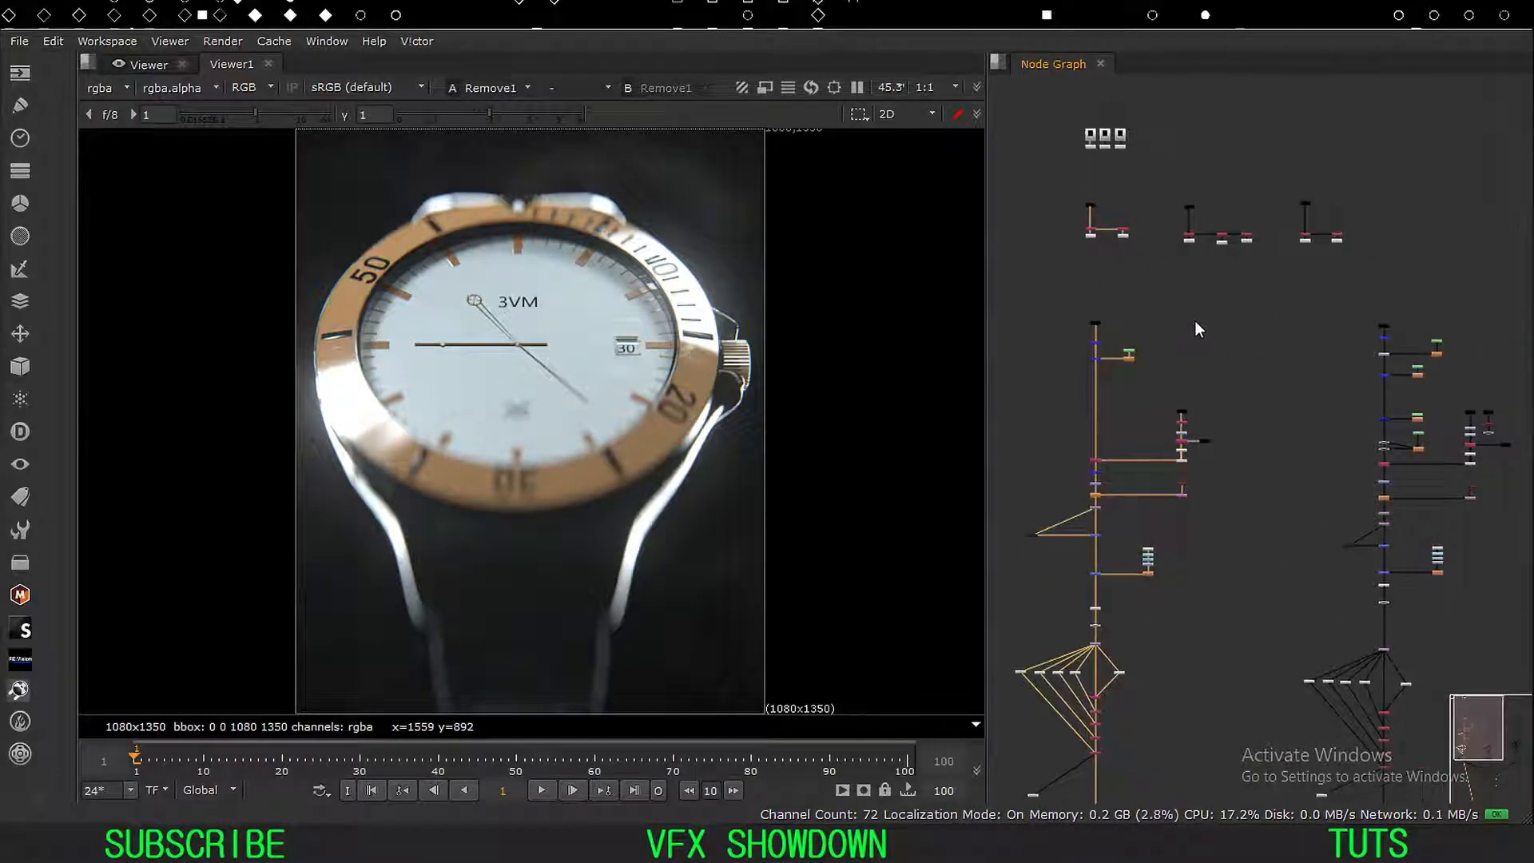
scroll(1211, 356, down, 3)
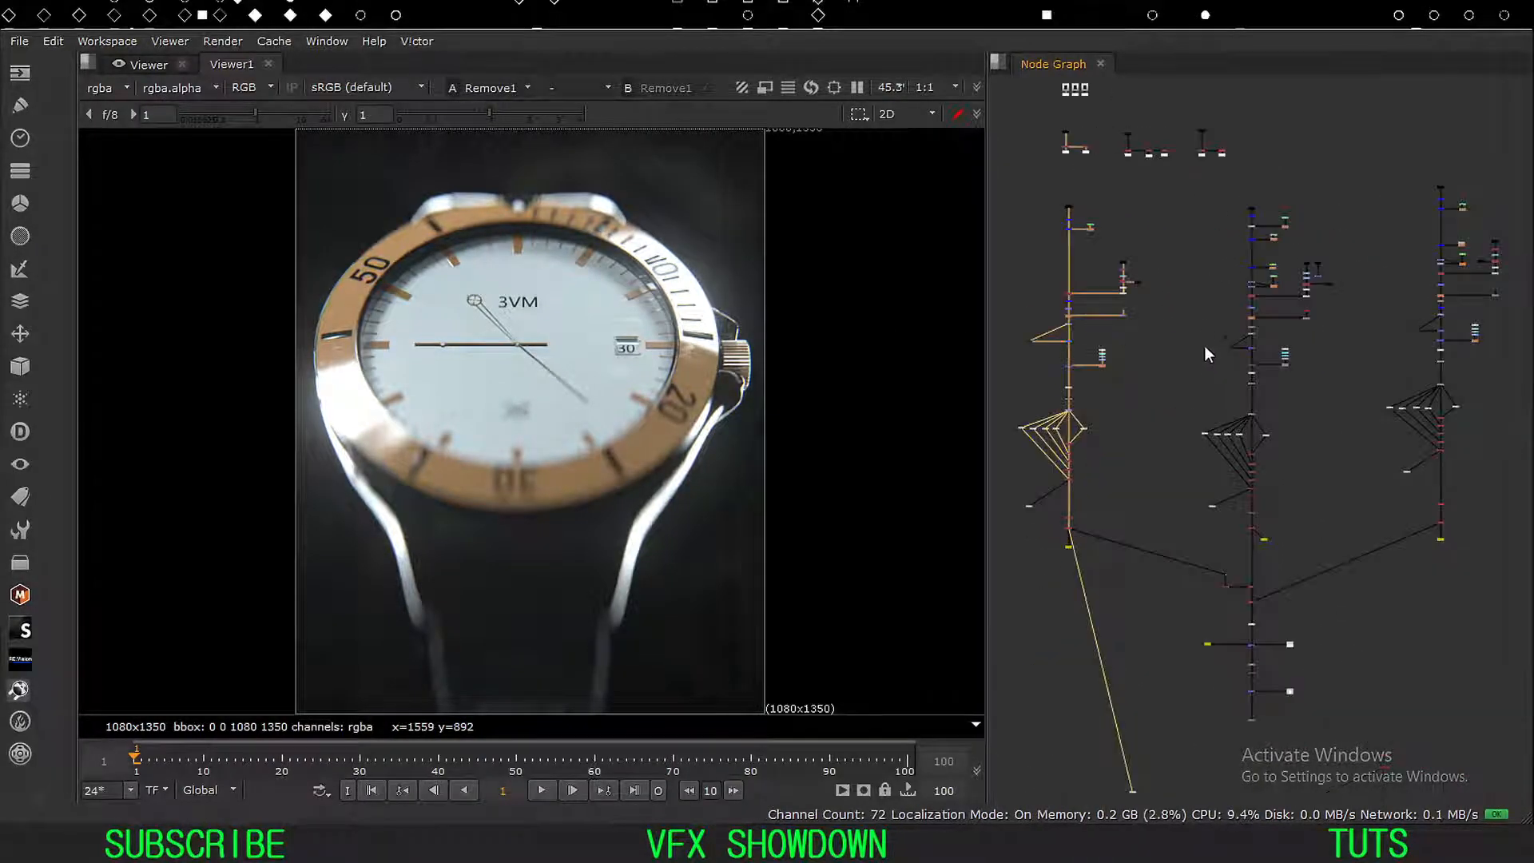
middle_drag(1162, 194, 1157, 231)
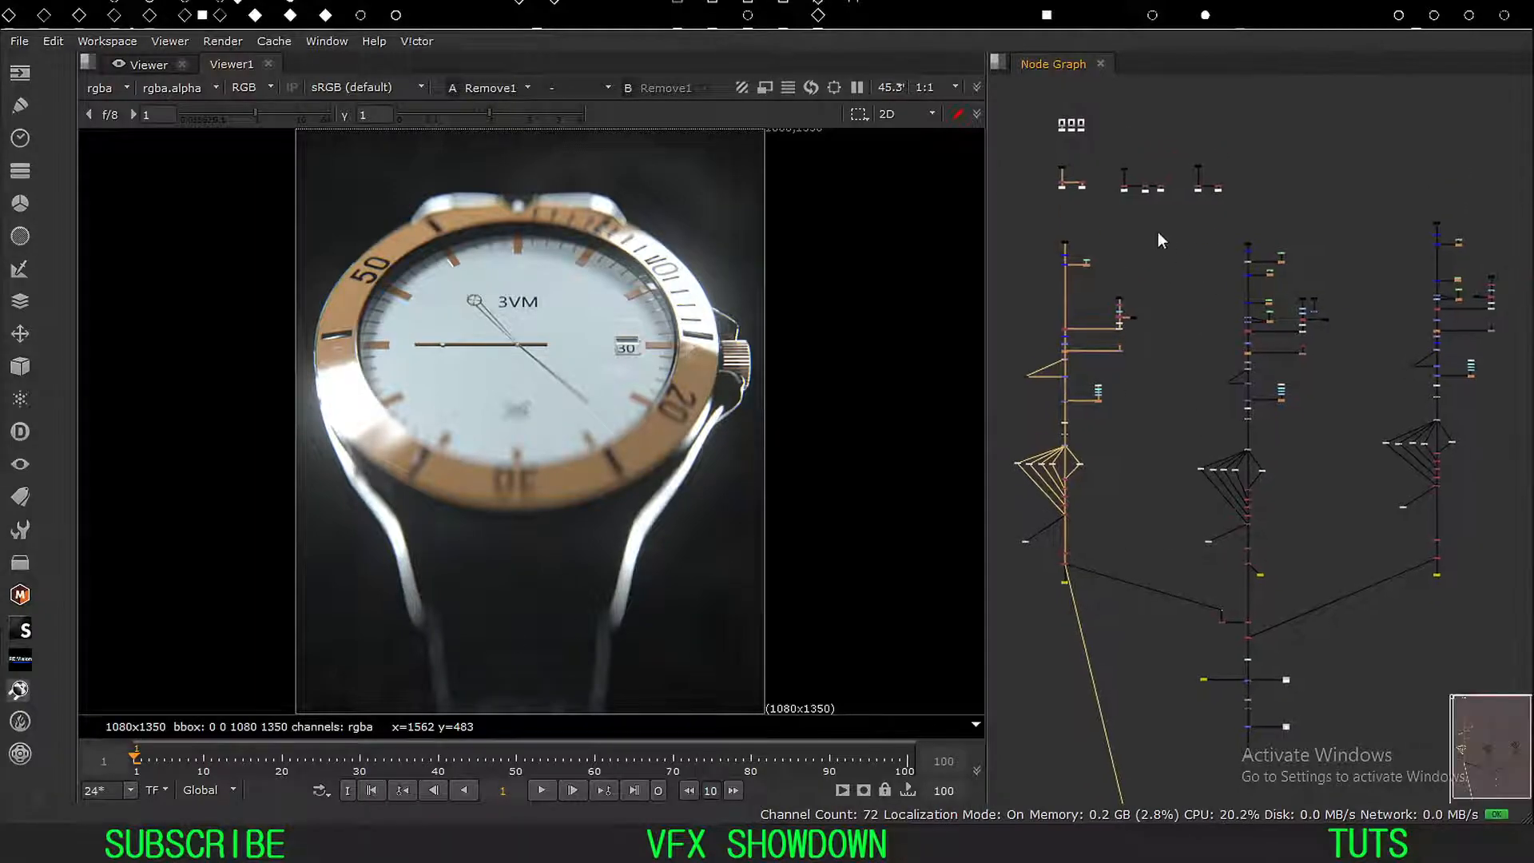
Select the node branches one after another to point out each shot's part of the script.
drag(1166, 224, 805, 586)
middle_drag(1522, 277, 1353, 287)
drag(1447, 228, 1134, 575)
middle_drag(1397, 405, 1311, 407)
drag(1531, 519, 1307, 543)
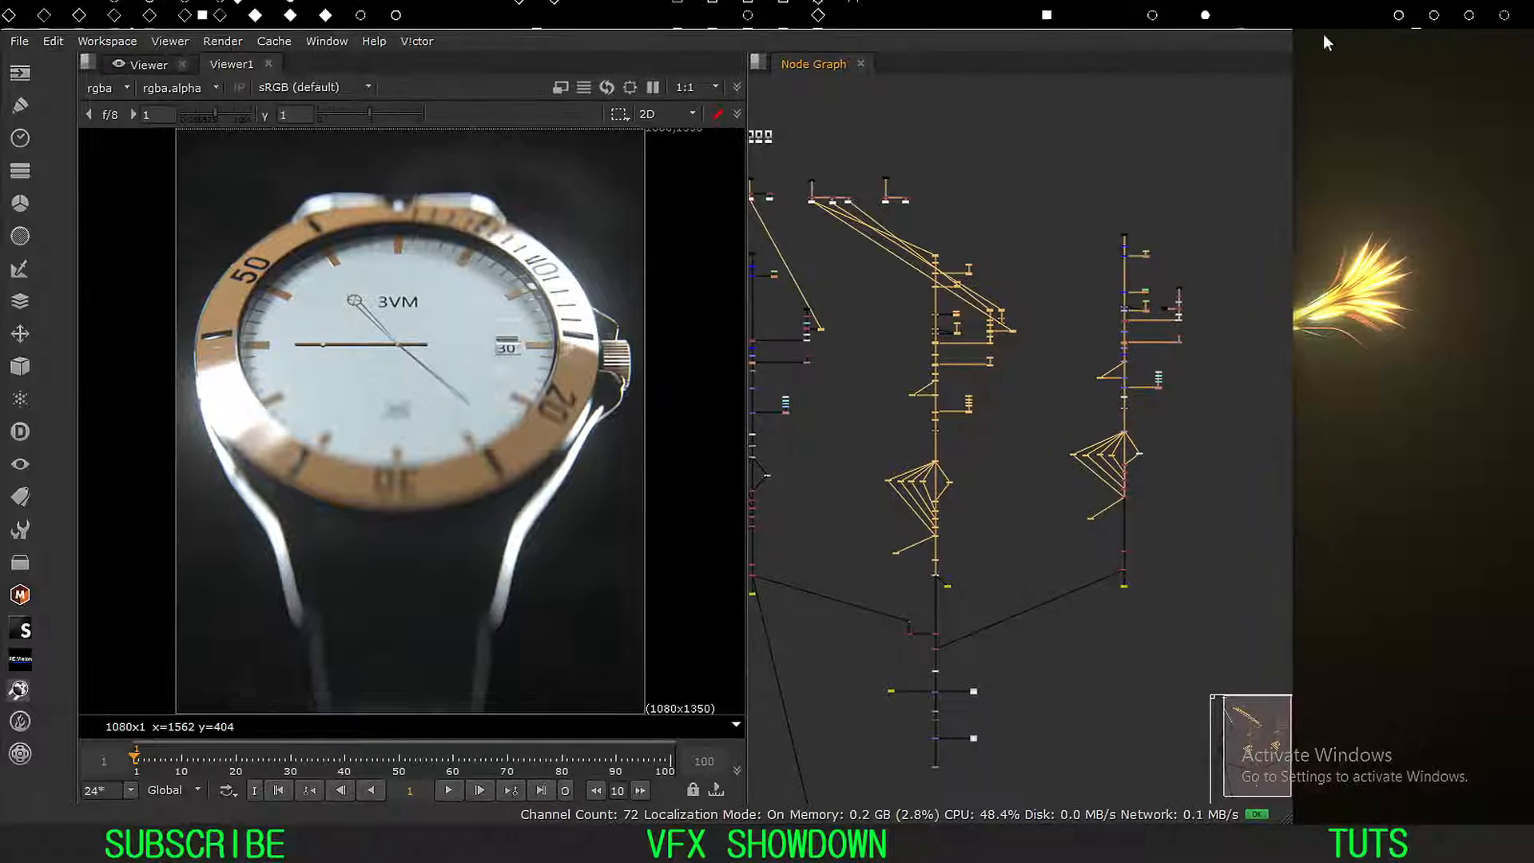
click(1214, 15)
click(1506, 186)
drag(1506, 198, 1307, 526)
click(1289, 512)
View the raw Beauty pass of the WATCH0000 render in the viewer.
scroll(1126, 324, up, 8)
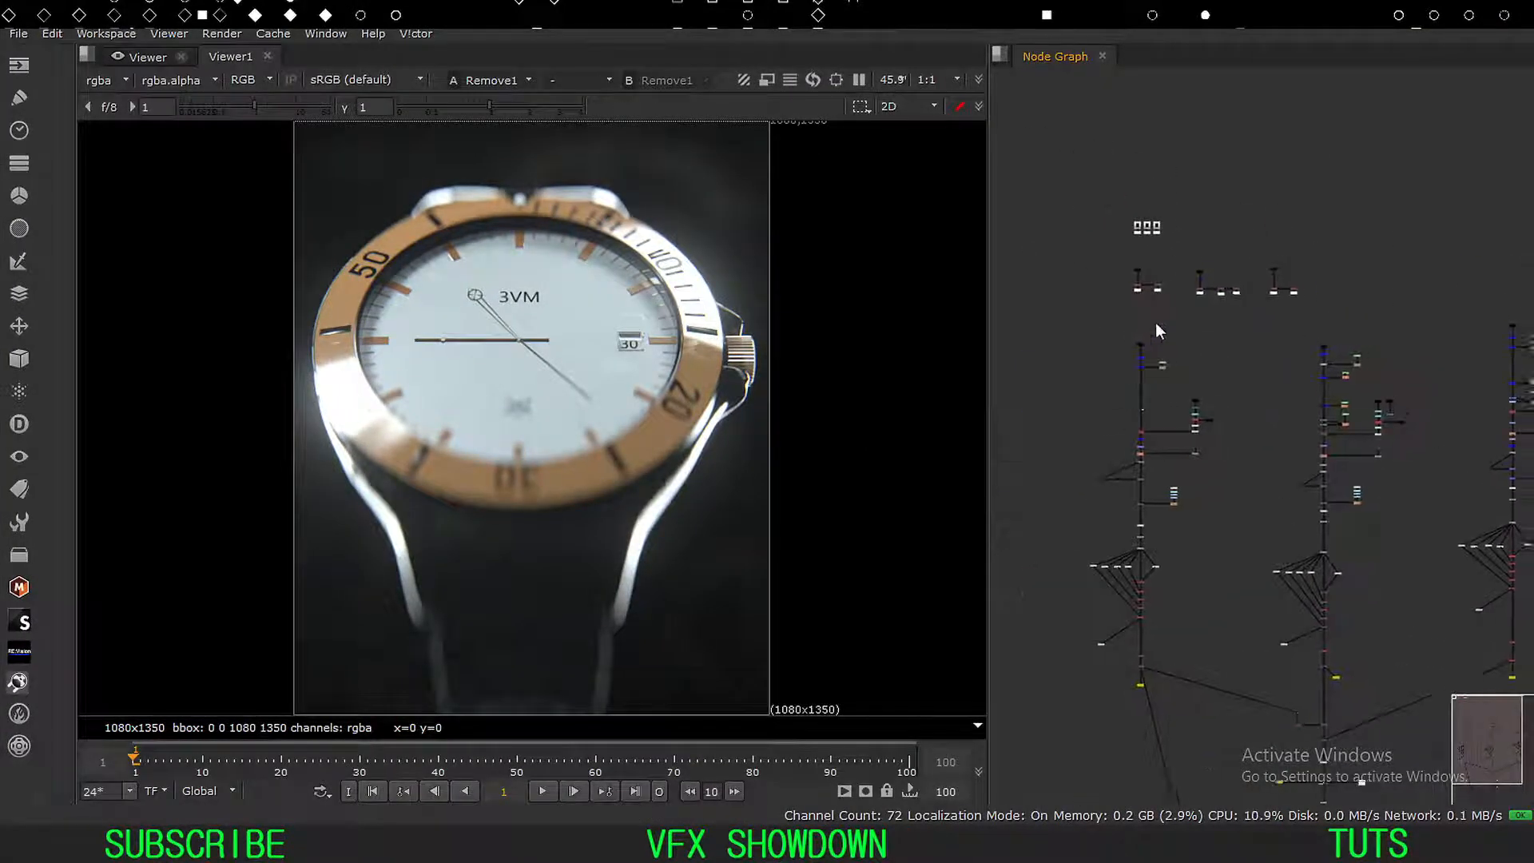
scroll(1091, 376, up, 8)
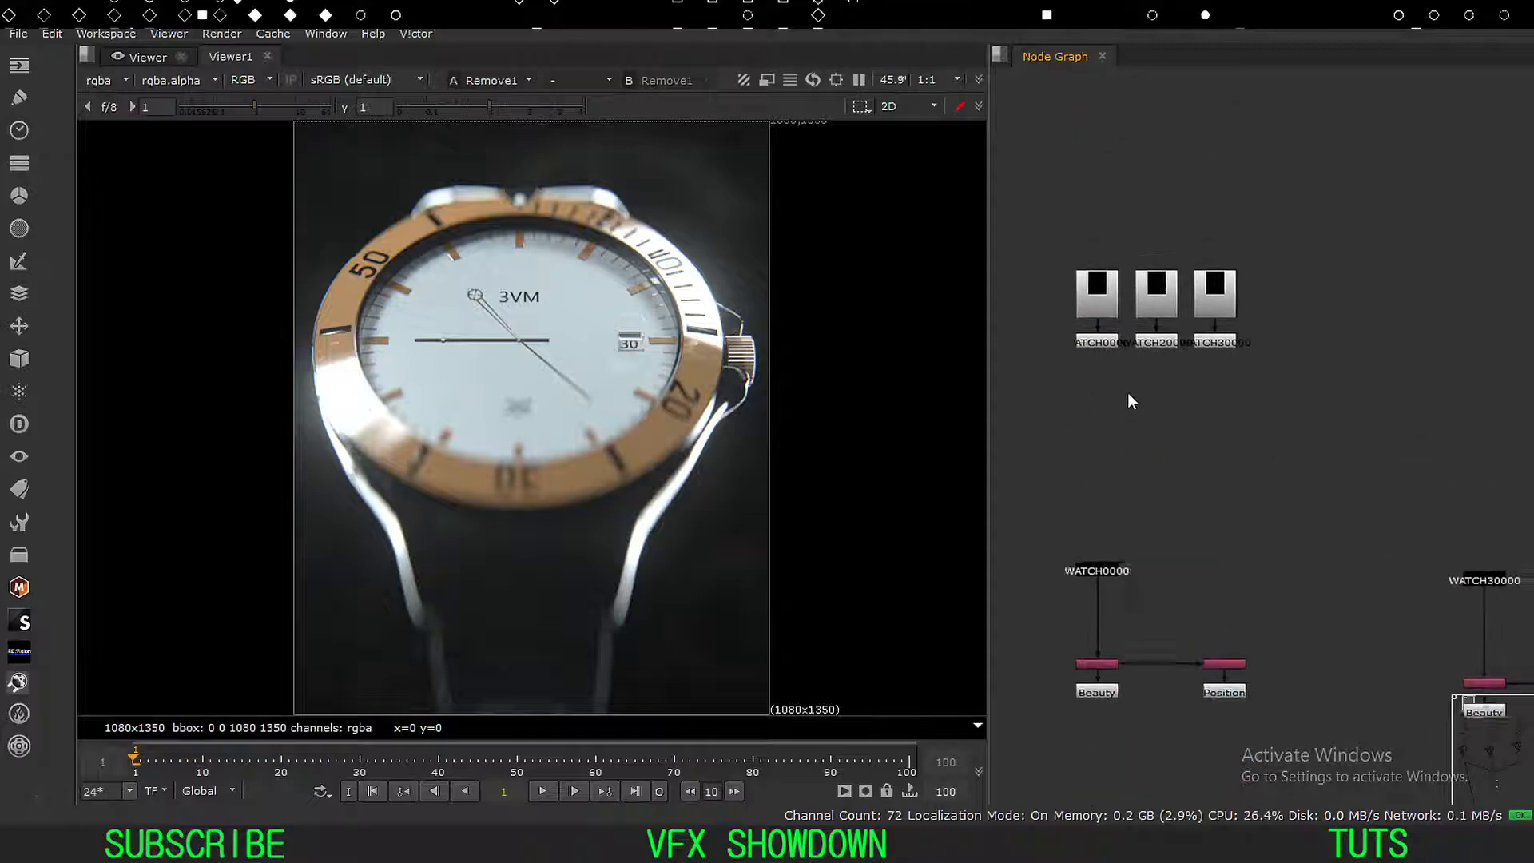
middle_drag(1154, 385, 1167, 421)
mouse_move(1120, 626)
middle_down()
mouse_move(1092, 401)
mouse_move(1068, 380)
middle_up()
click(1122, 506)
key(1)
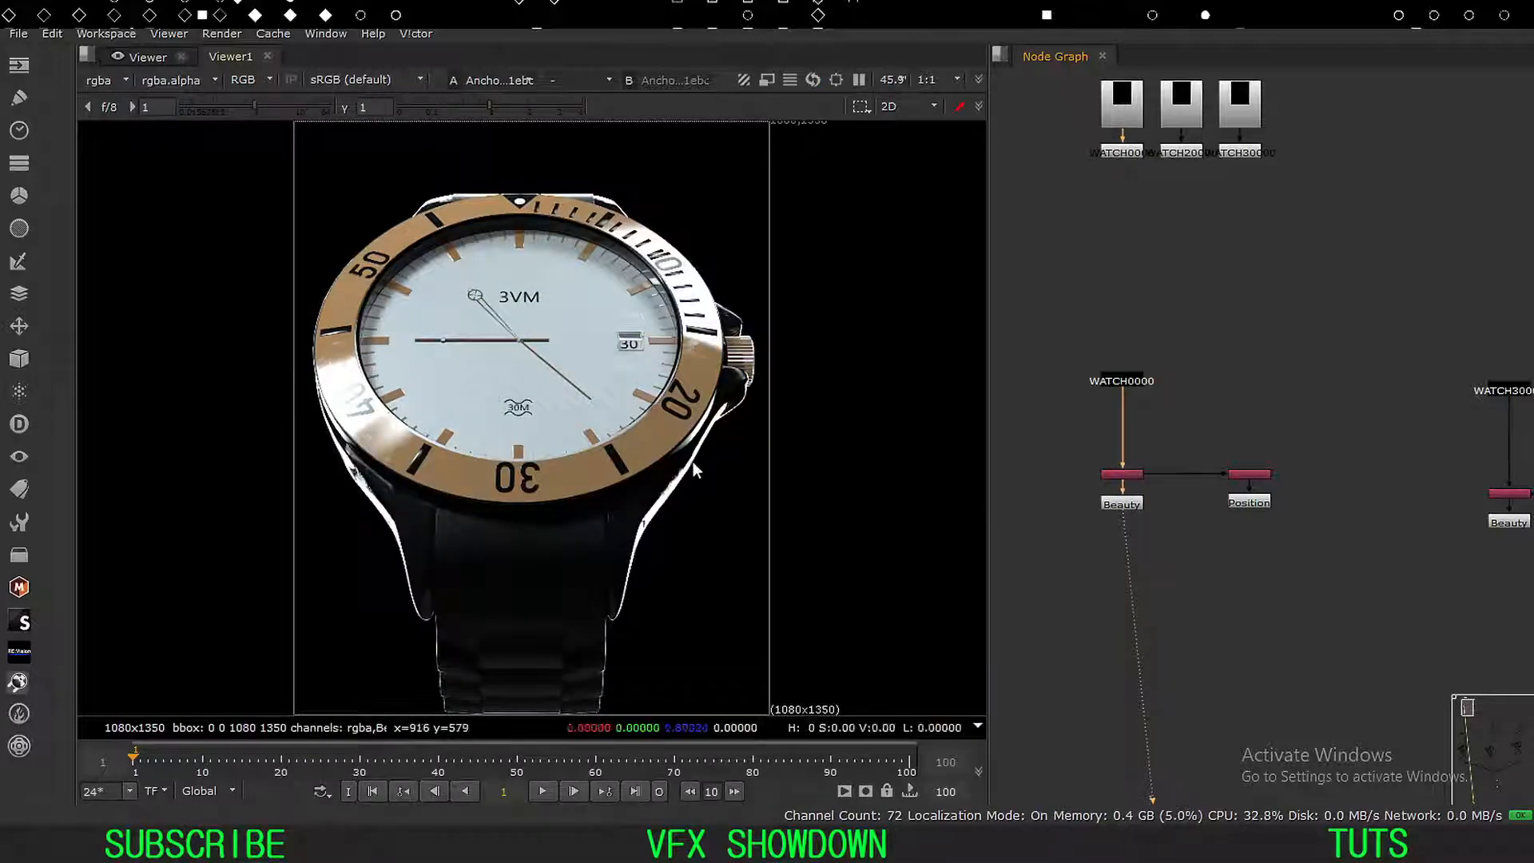
View the Beauty stamp of the first branch and that branch's finished output from its last Remove node.
scroll(1094, 479, down, 5)
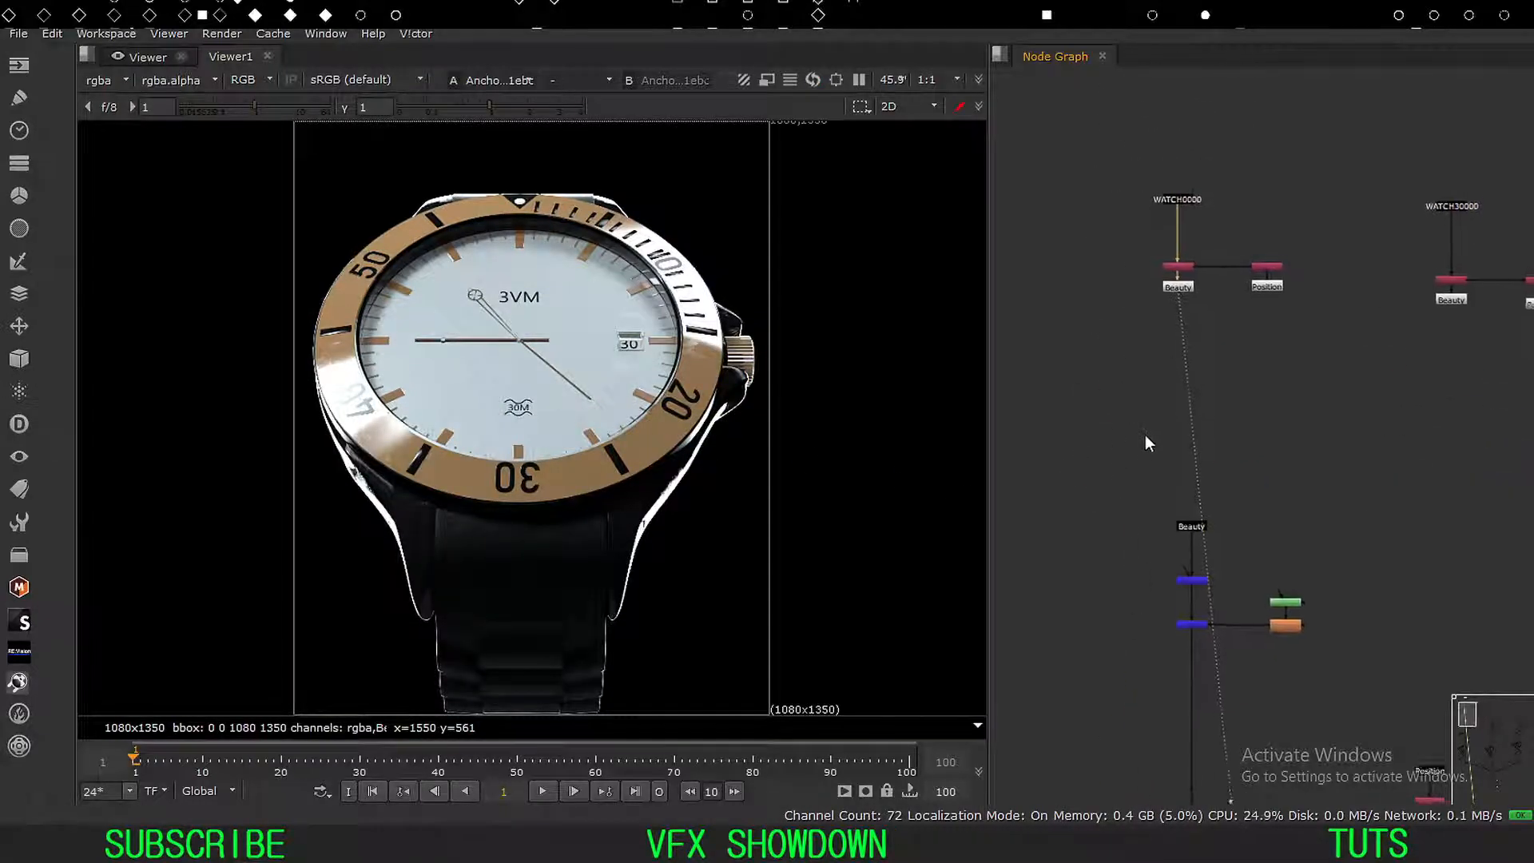
scroll(1099, 507, down, 6)
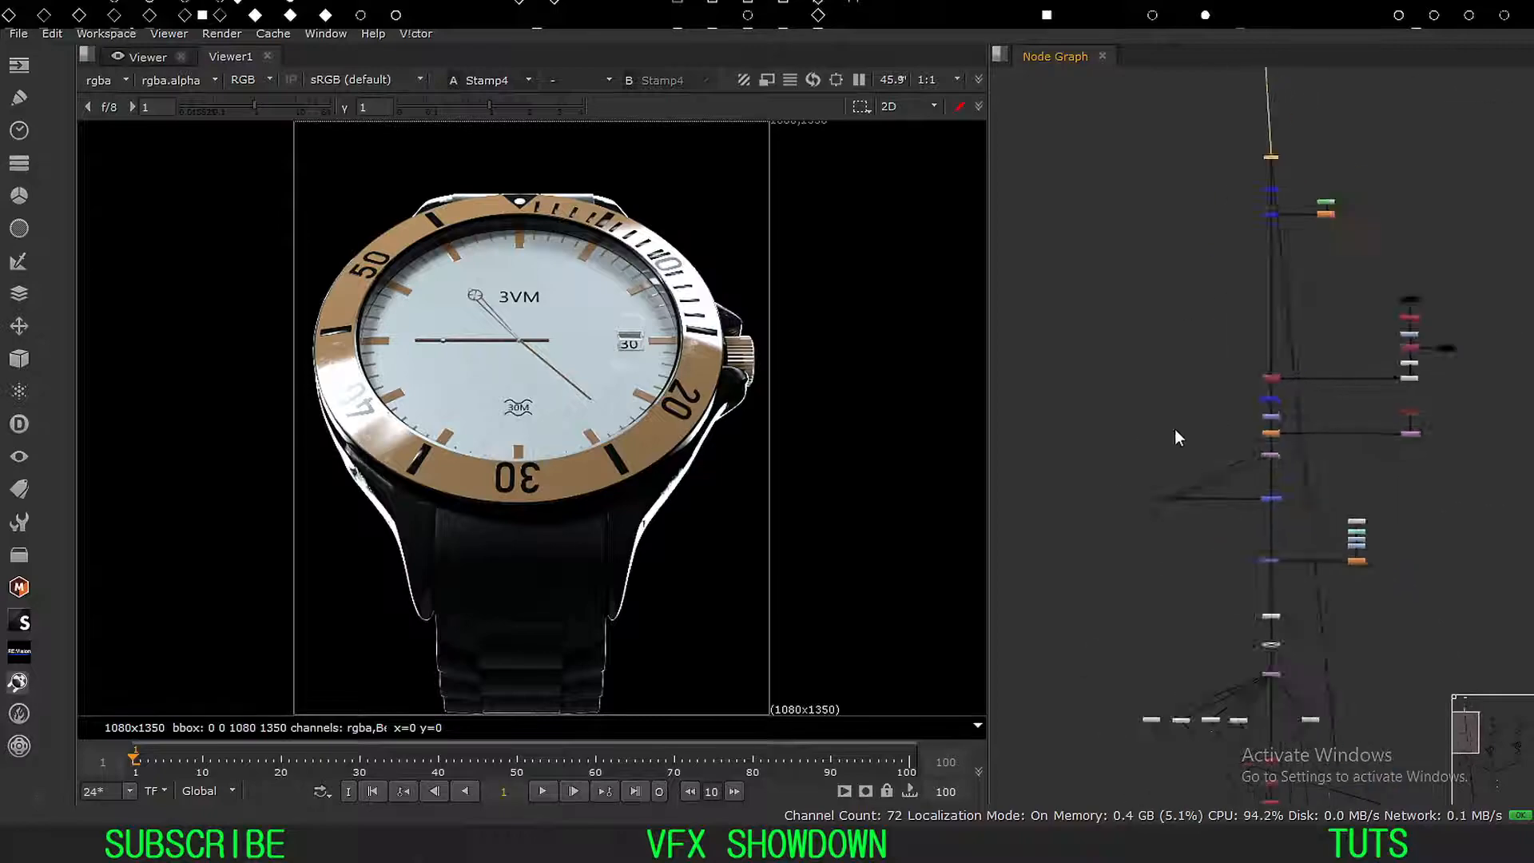
scroll(1166, 399, up, 10)
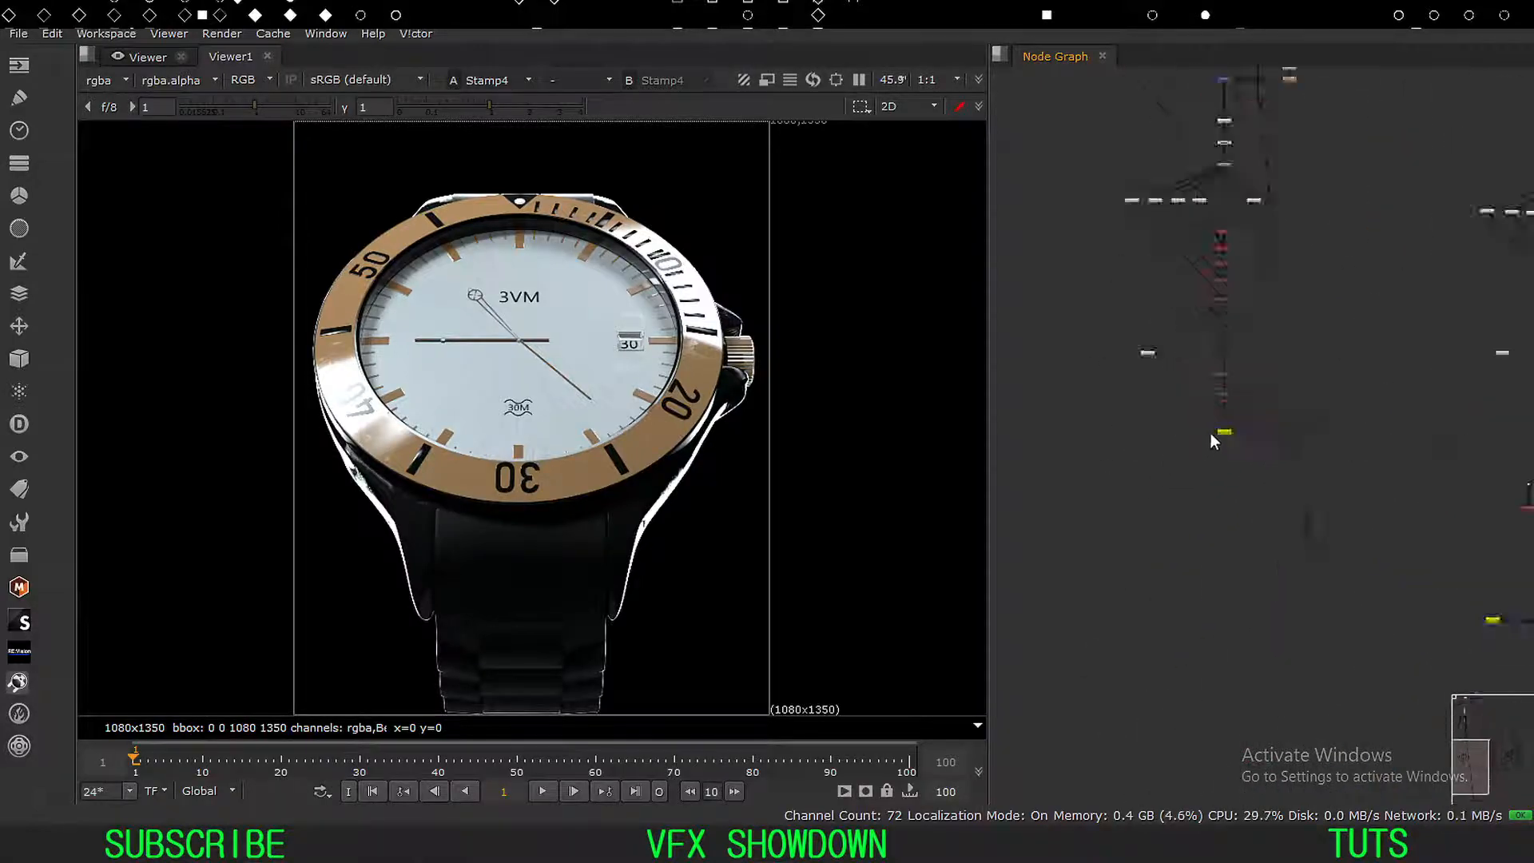
scroll(1176, 398, up, 4)
middle_drag(1170, 393, 1151, 436)
click(1206, 423)
key(1)
click(1159, 473)
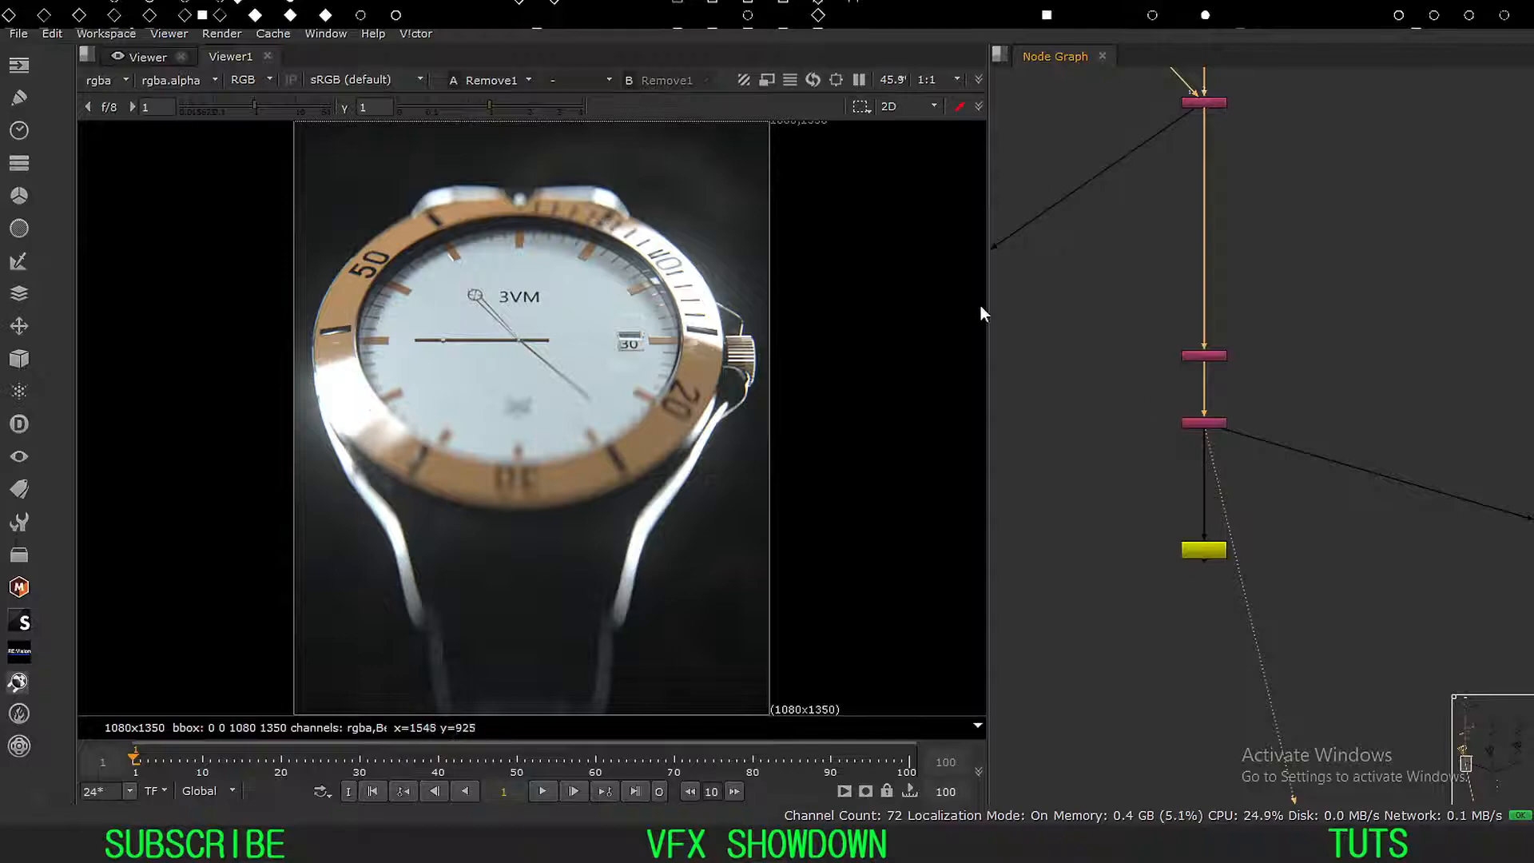
Examine the first branch's node chain from its output up to its Beauty input, ending on the whole graph.
middle_drag(1198, 241, 1147, 351)
scroll(1147, 351, down, 1)
scroll(1147, 351, down, 2)
middle_drag(1087, 296, 1095, 443)
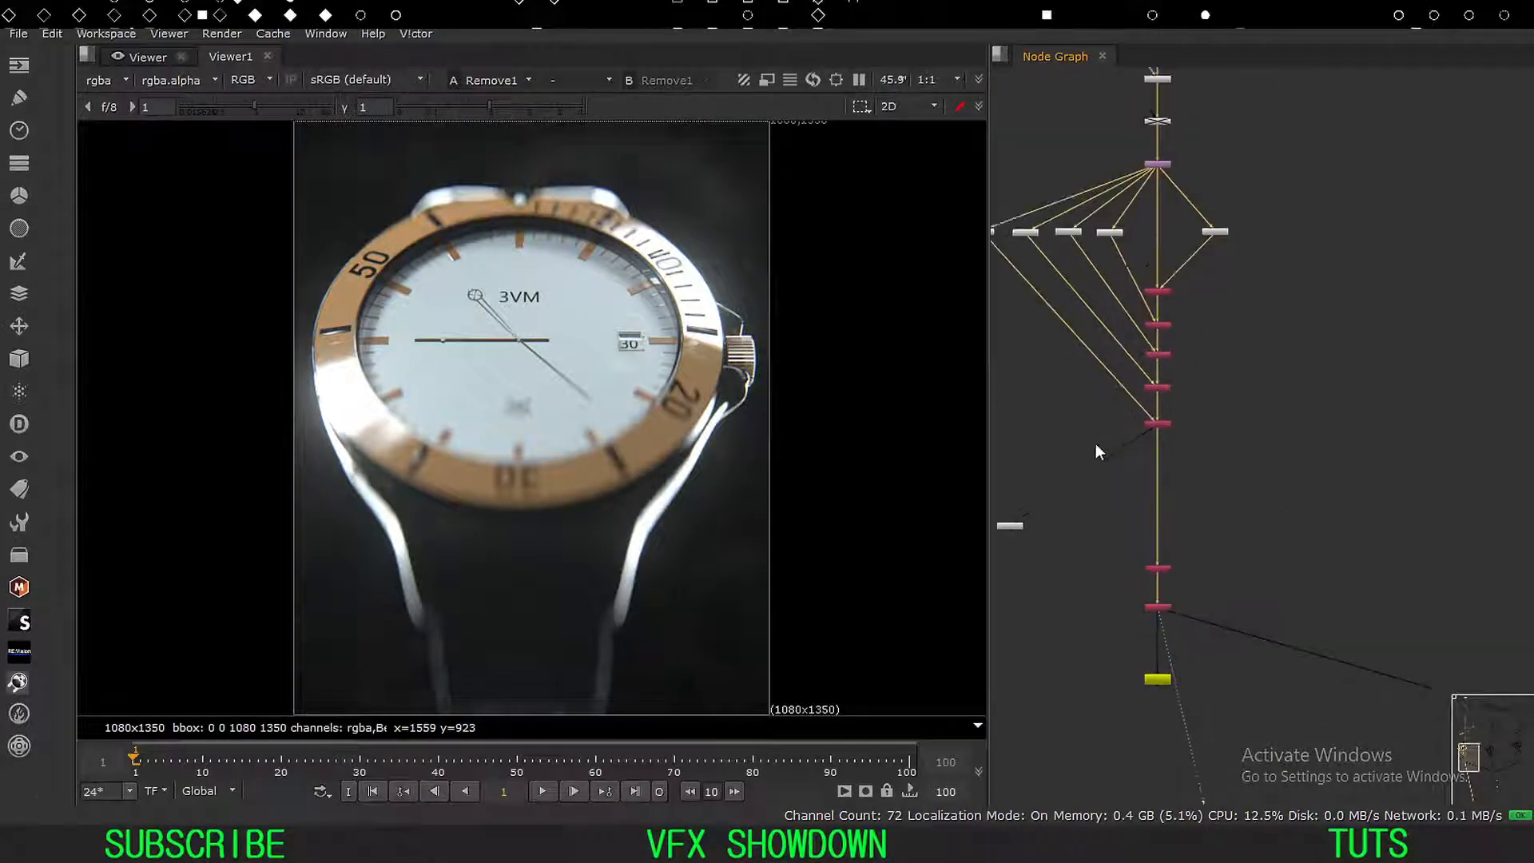
middle_drag(1152, 107, 1162, 285)
middle_drag(1162, 195, 1166, 421)
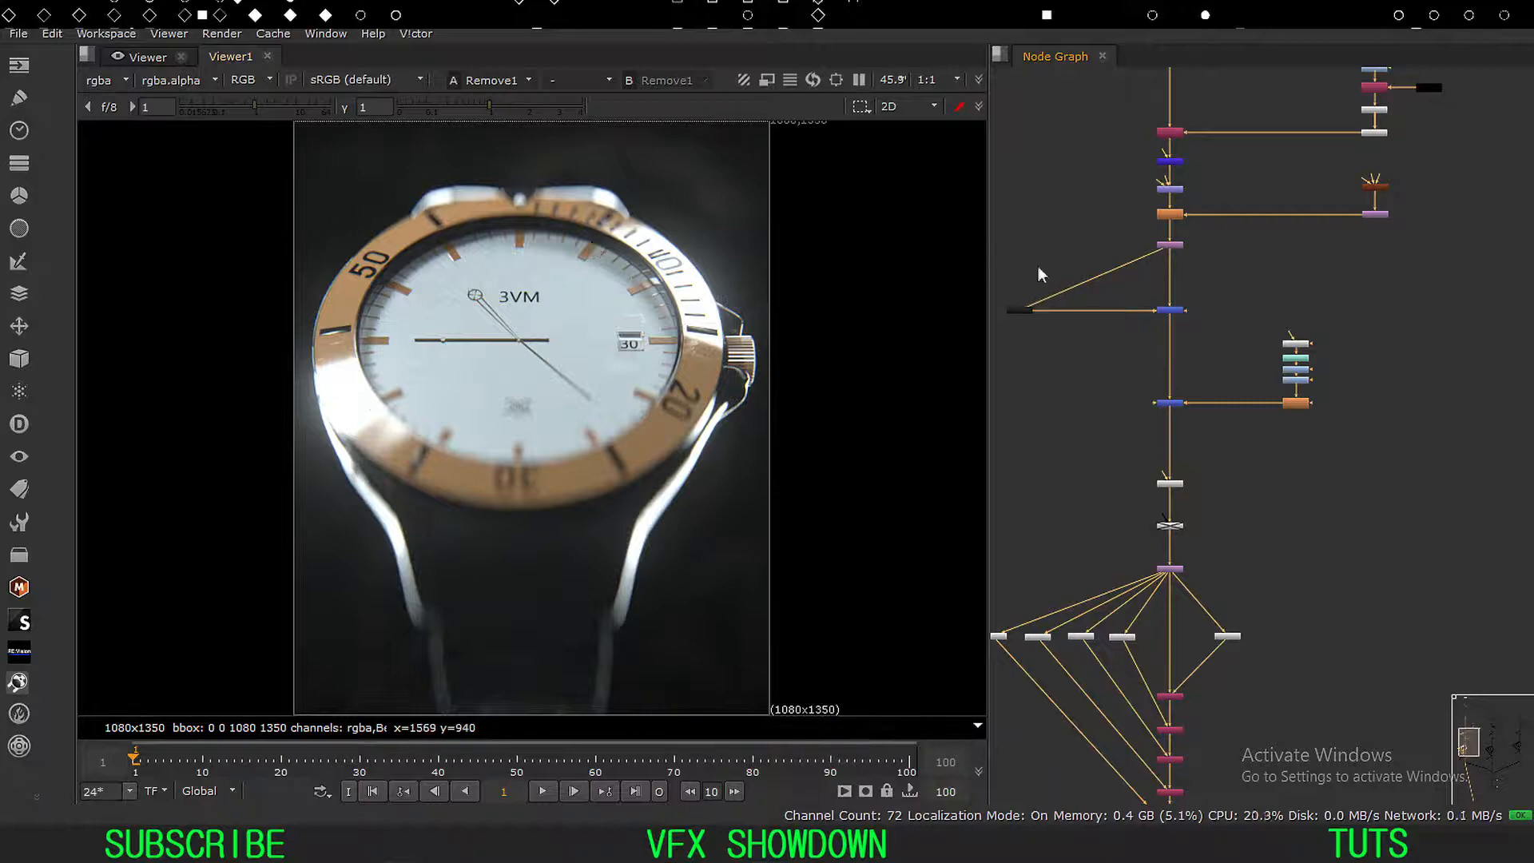
middle_drag(1116, 247, 1102, 387)
scroll(1107, 301, down, 5)
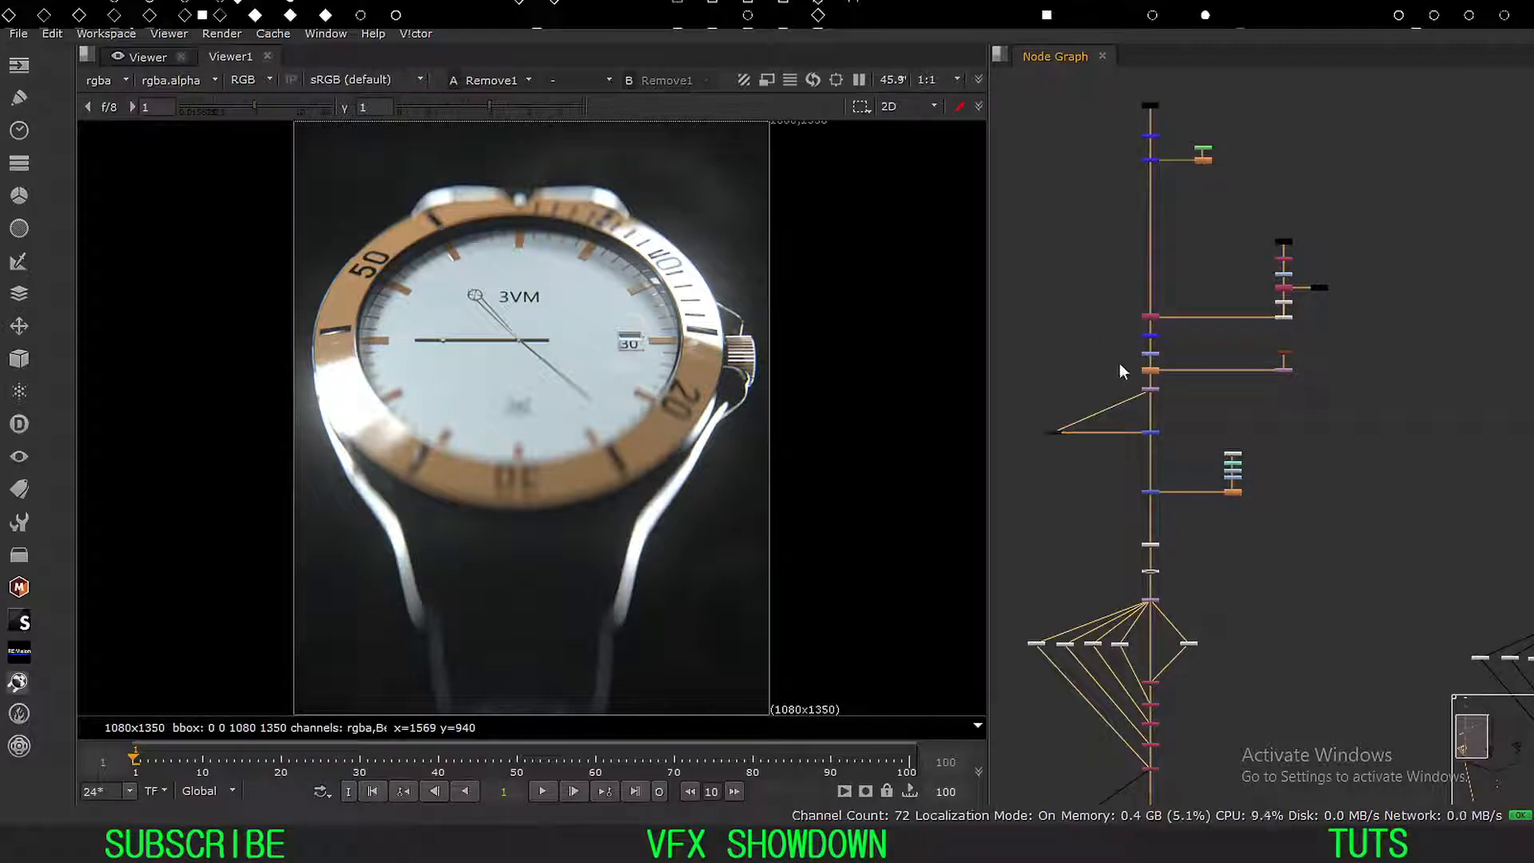
scroll(1077, 318, down, 3)
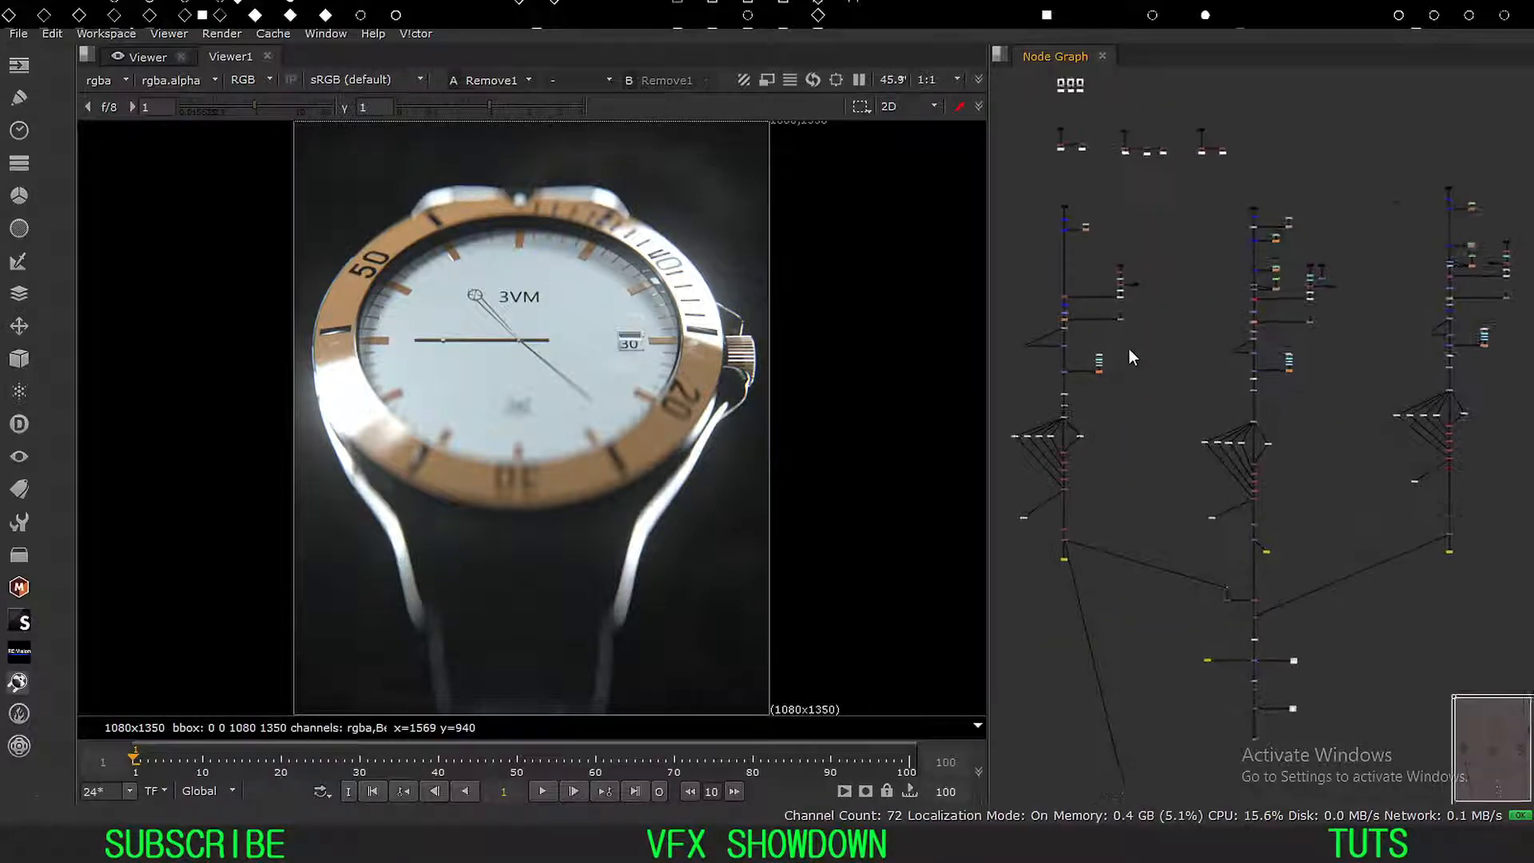
middle_drag(1129, 348, 1171, 345)
scroll(1220, 334, up, 3)
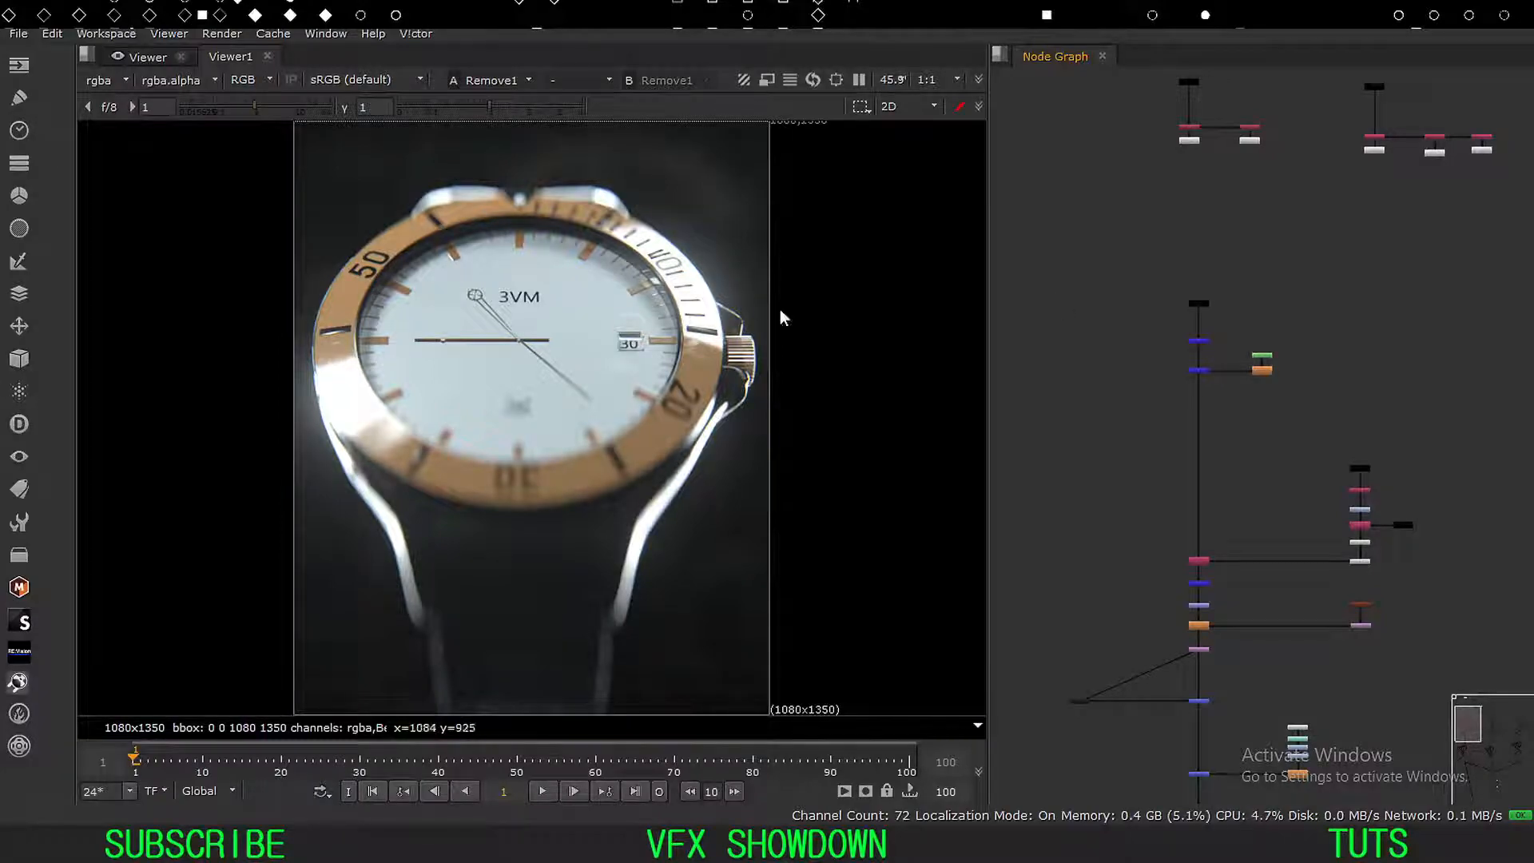
middle_drag(1129, 342, 1137, 338)
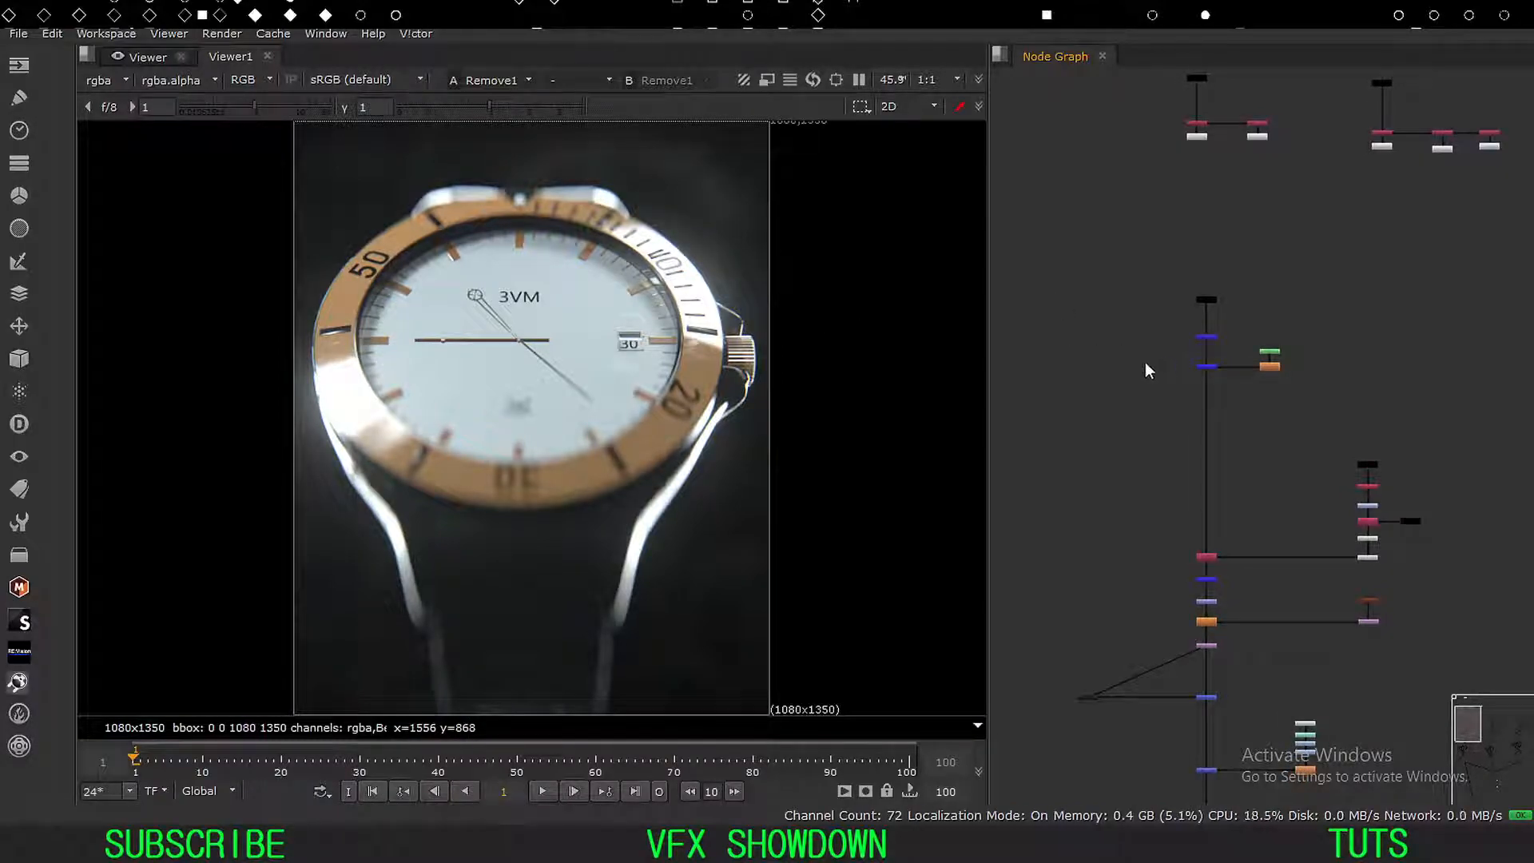
key(f)
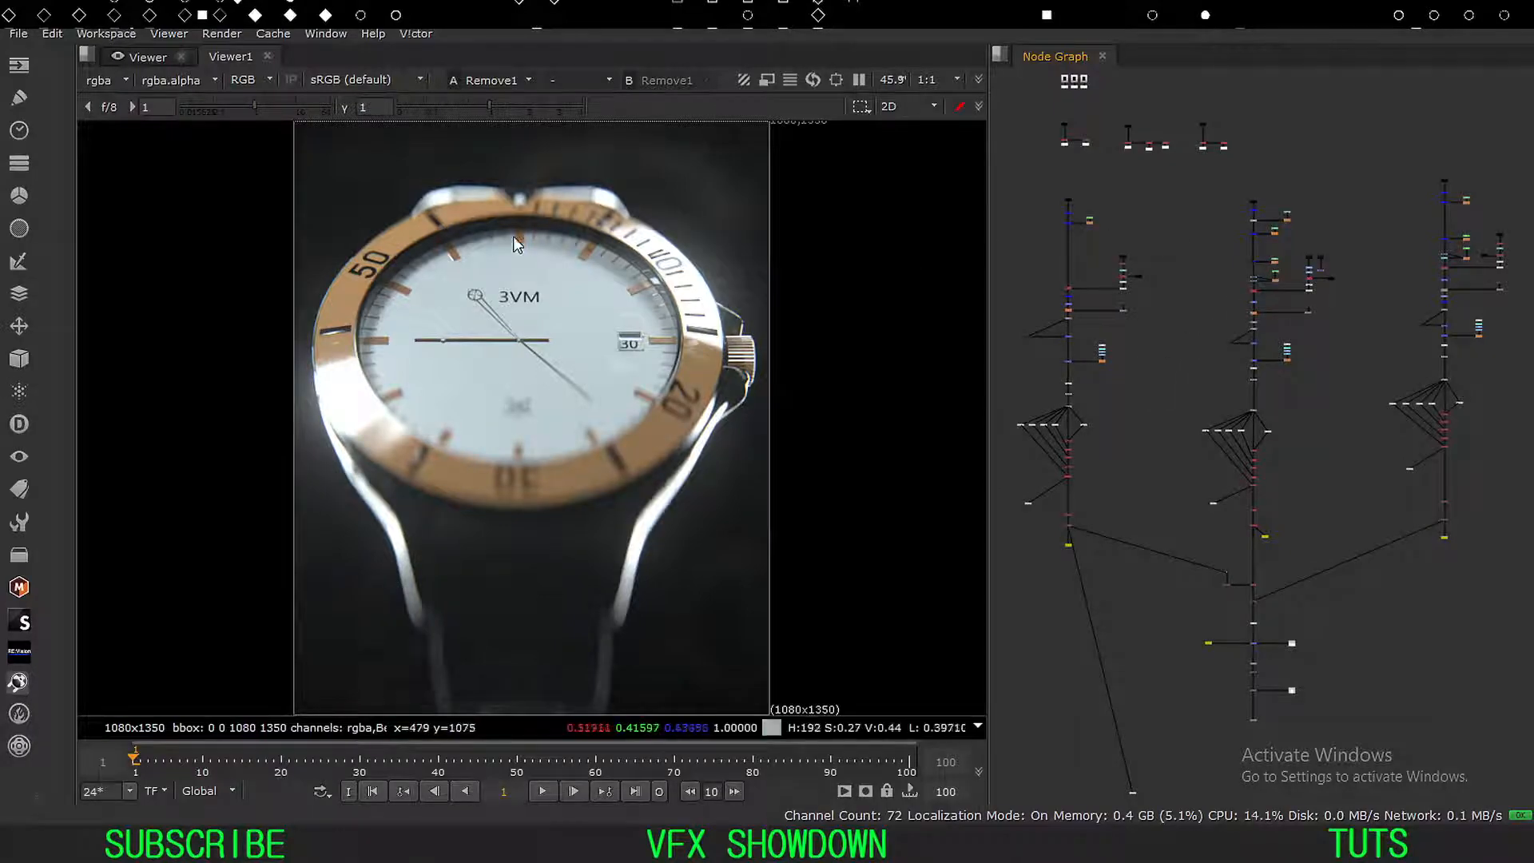
Select the three branches with their shared final merge section, and clear the selection.
drag(712, 171, 297, 418)
drag(722, 184, 378, 449)
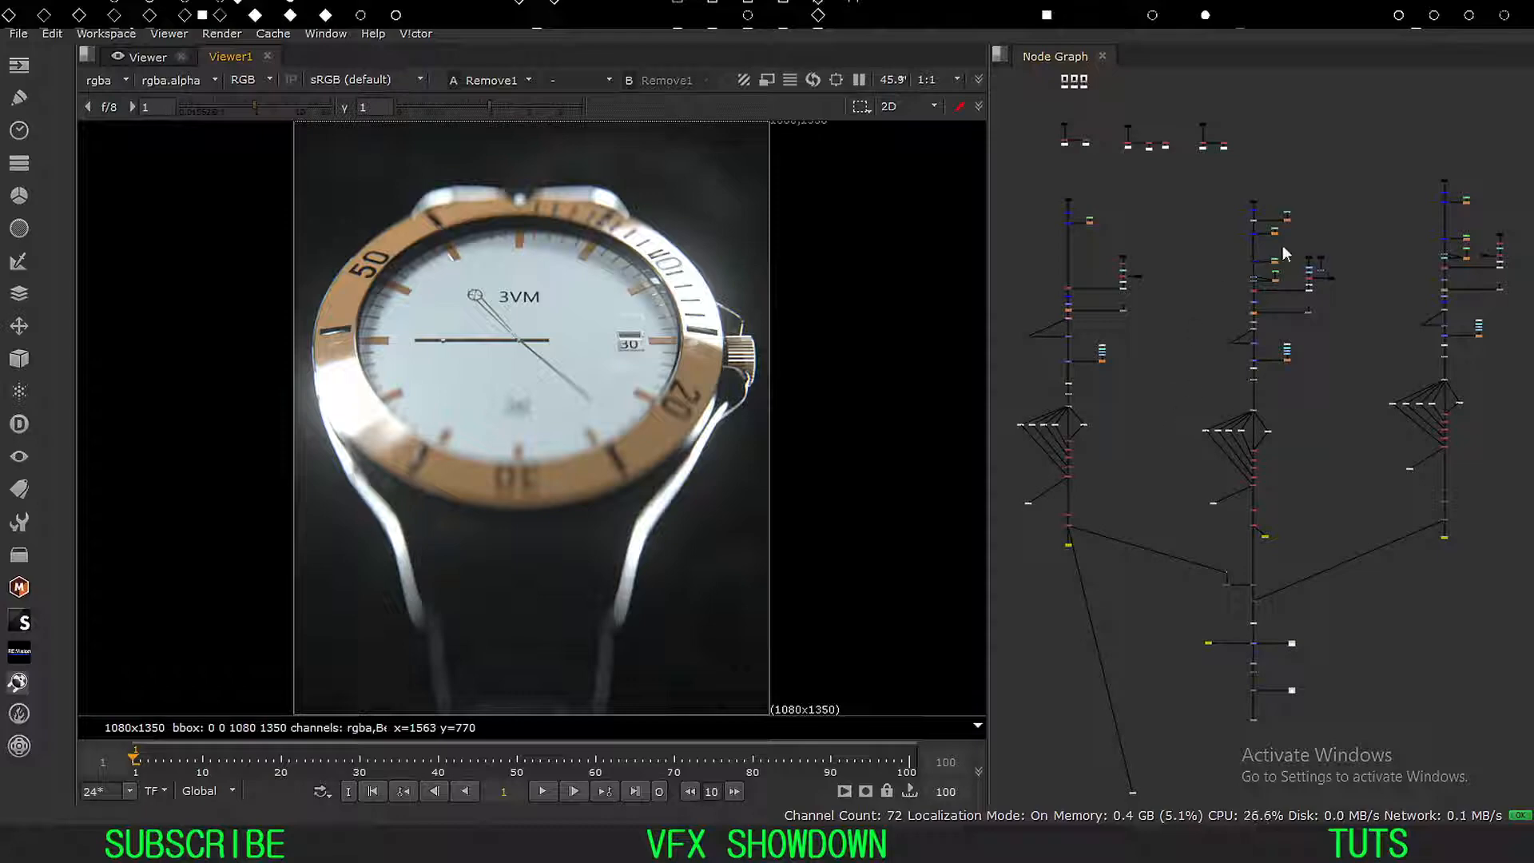
drag(1370, 551, 1078, 782)
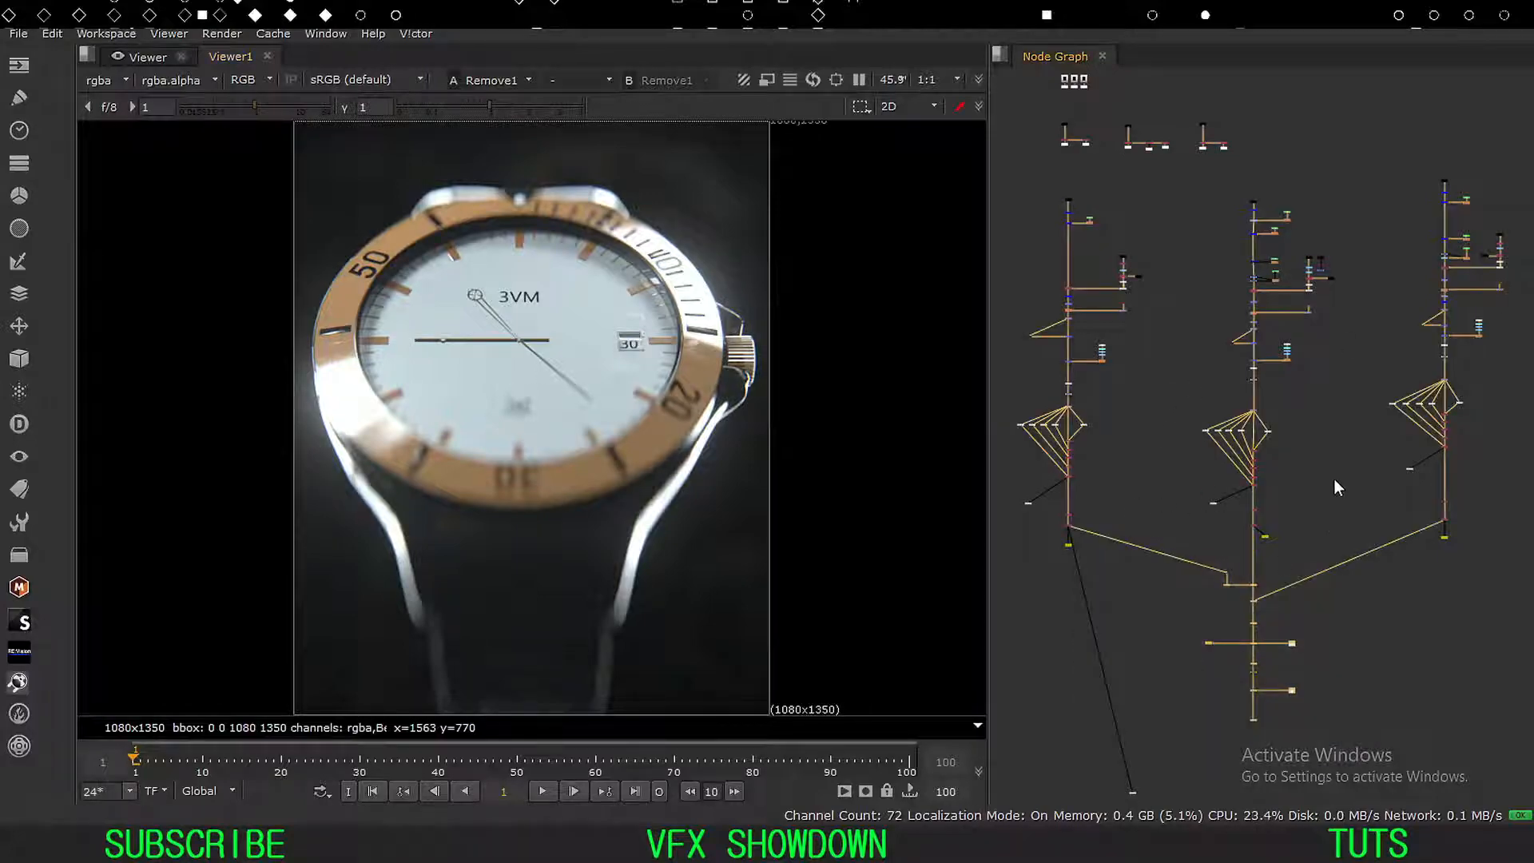
drag(1523, 377, 908, 576)
click(1081, 649)
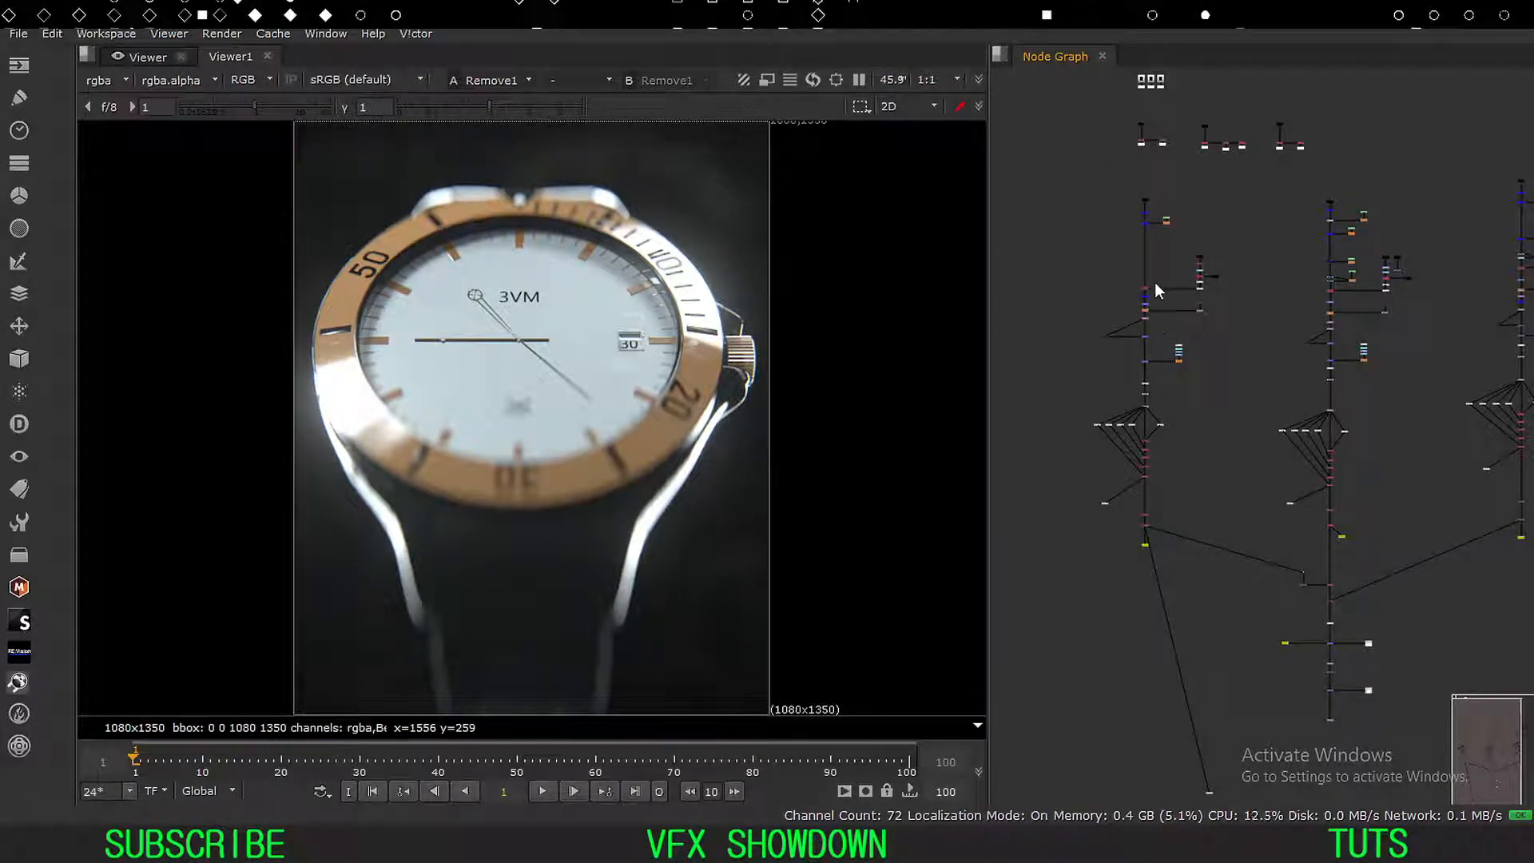
View the Beauty stamp at the head of the first branch in the viewer.
scroll(1182, 248, up, 5)
middle_drag(1118, 238, 1102, 500)
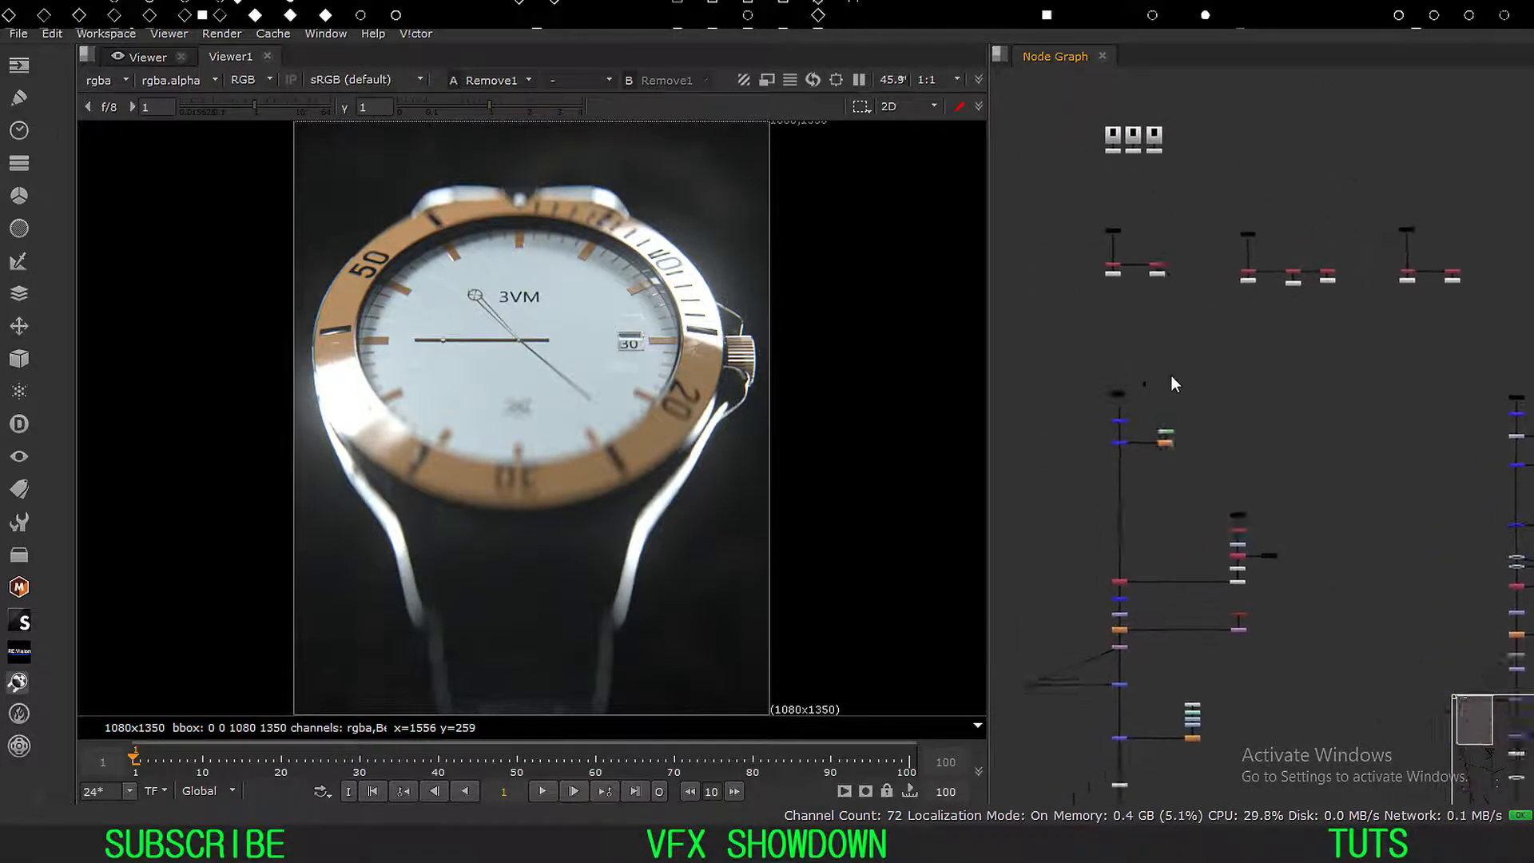
scroll(1173, 374, down, 1)
scroll(1130, 388, up, 2)
drag(1208, 355, 1017, 402)
key(1)
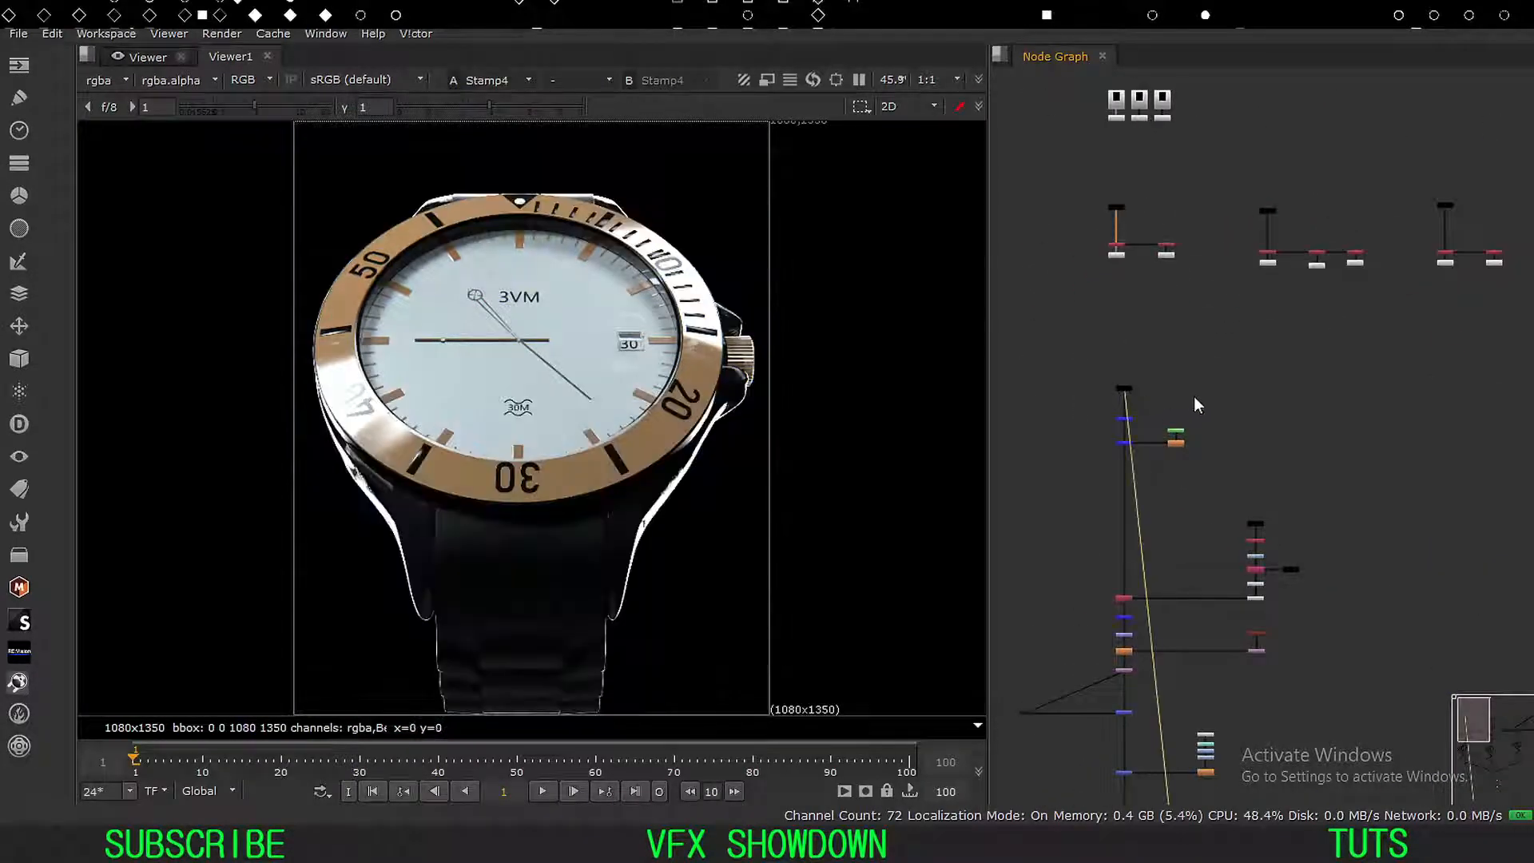
View the Beauty stamps at the head of the second and third branches to compare their renders.
drag(1232, 319, 1086, 385)
key(1)
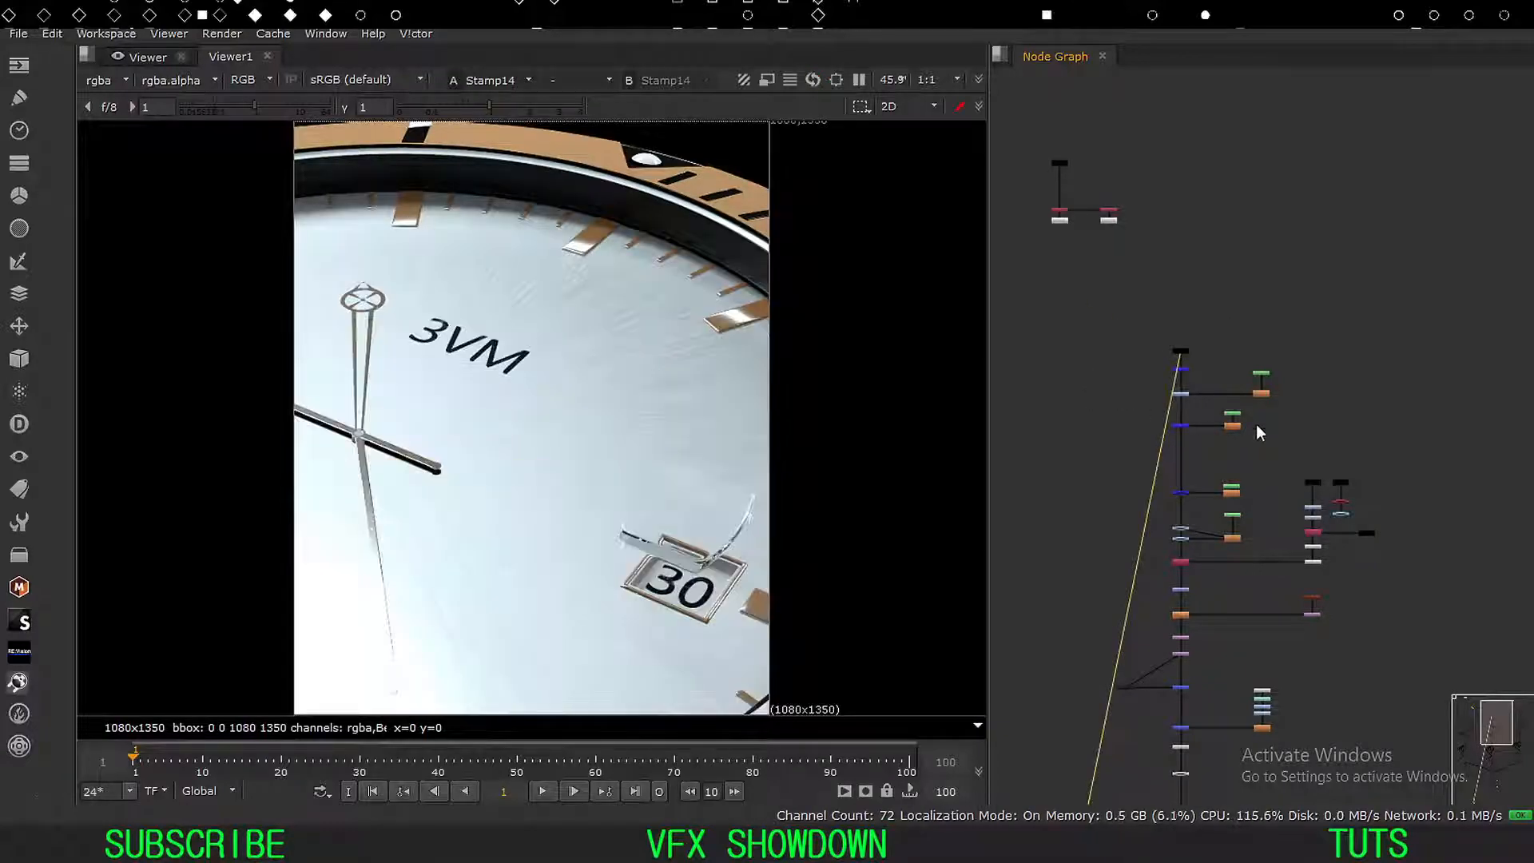
middle_drag(1474, 446, 1056, 490)
drag(1333, 311, 1170, 351)
key(1)
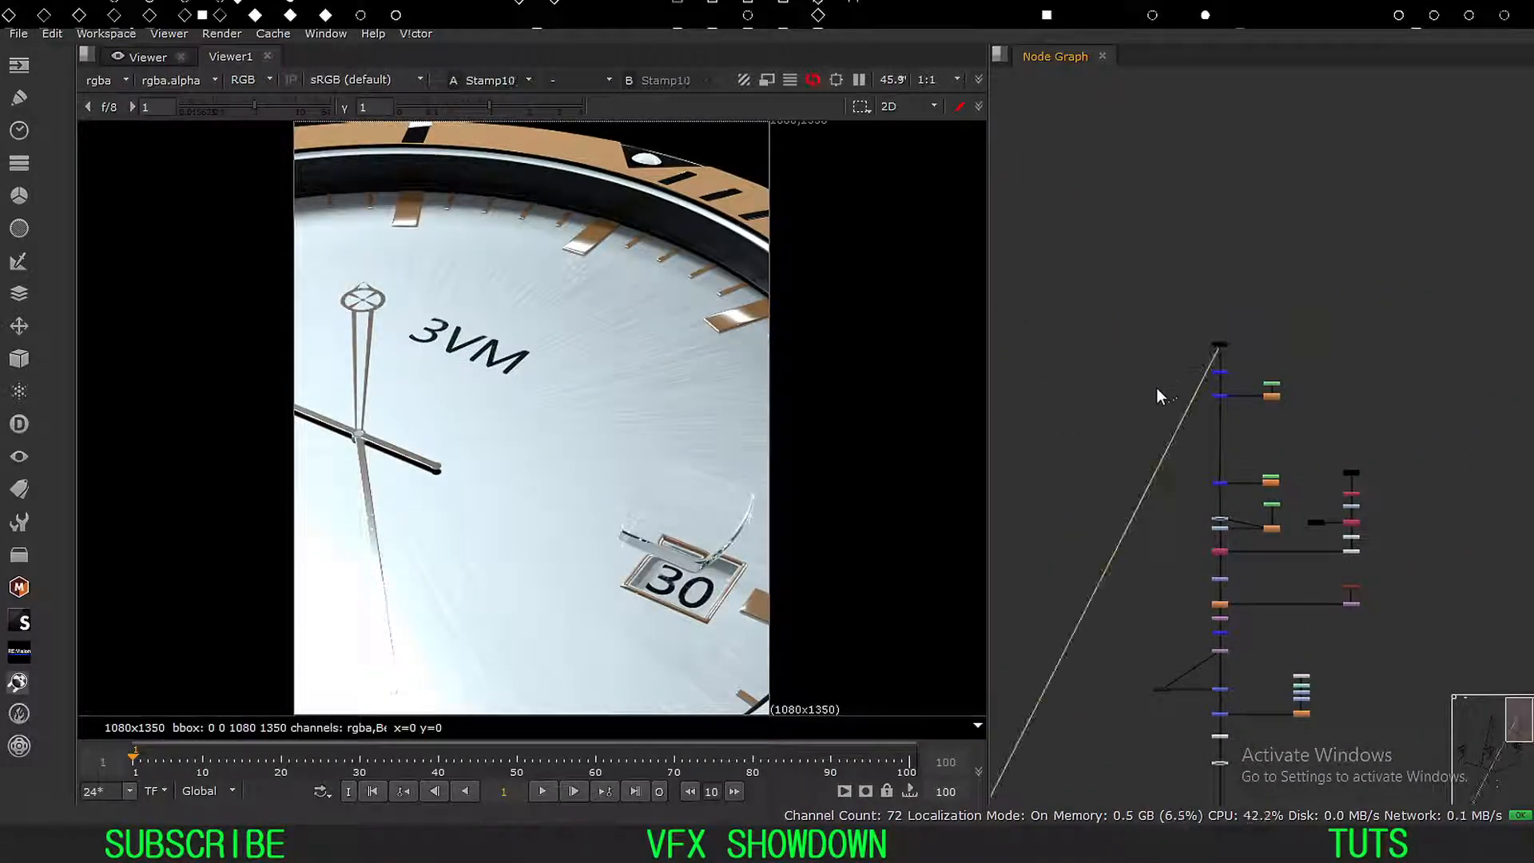
Return the viewer to the first branch's Beauty stamp.
mouse_move(1115, 397)
middle_down()
mouse_move(1514, 432)
mouse_move(1433, 367)
middle_up()
middle_drag(1224, 386, 1400, 352)
scroll(1199, 361, up, 3)
drag(1268, 369, 1160, 424)
key(1)
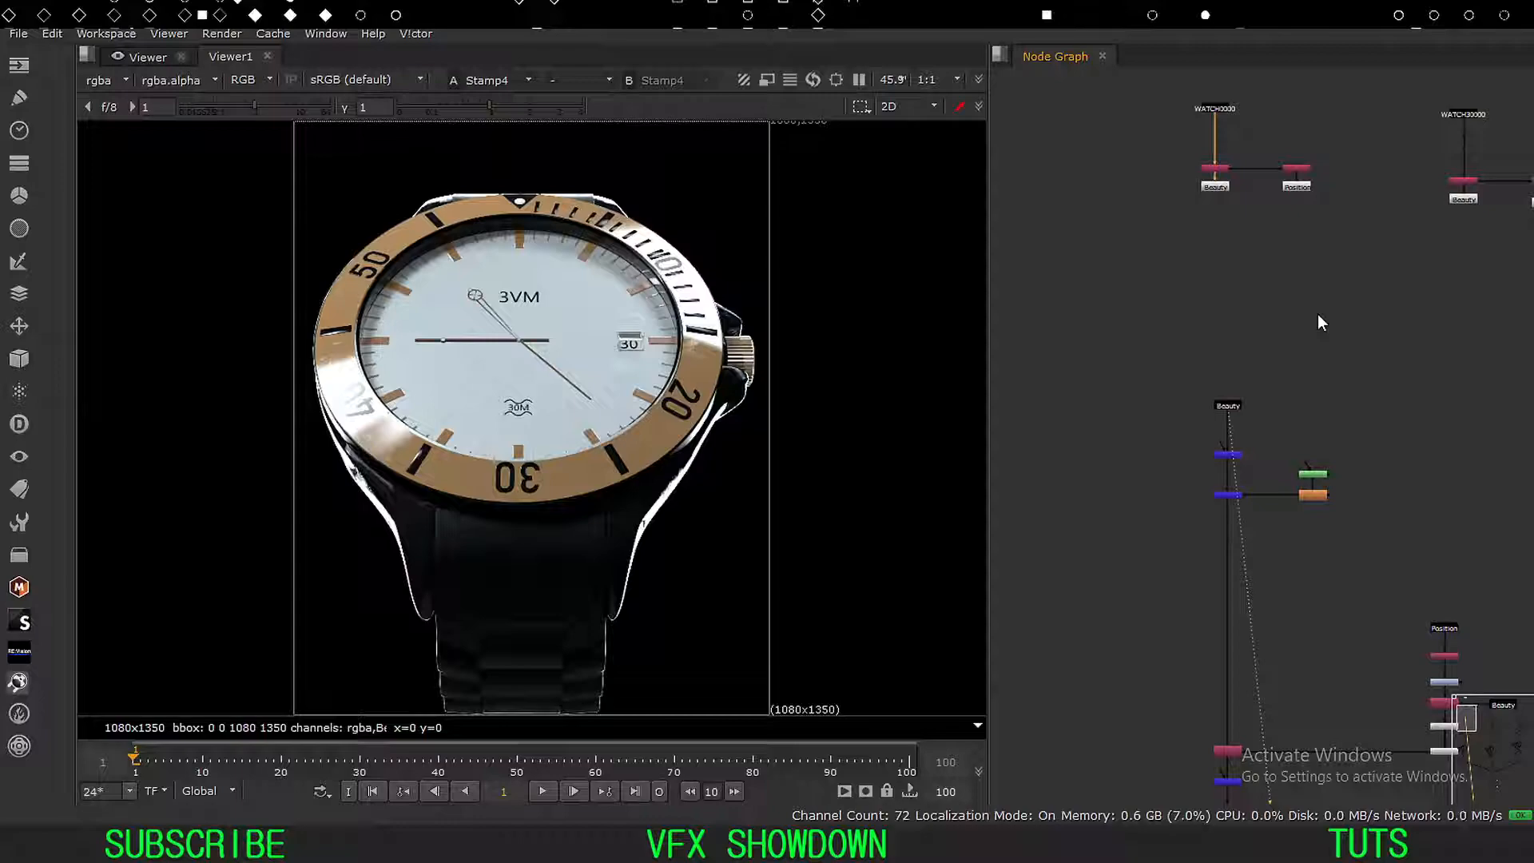
Open the properties of the Read1 node that loads WATCH0000.exr and place the window beside the read nodes.
middle_drag(1205, 276, 1127, 322)
middle_drag(1160, 145, 1192, 347)
scroll(1230, 211, up, 4)
middle_drag(1223, 208, 1190, 356)
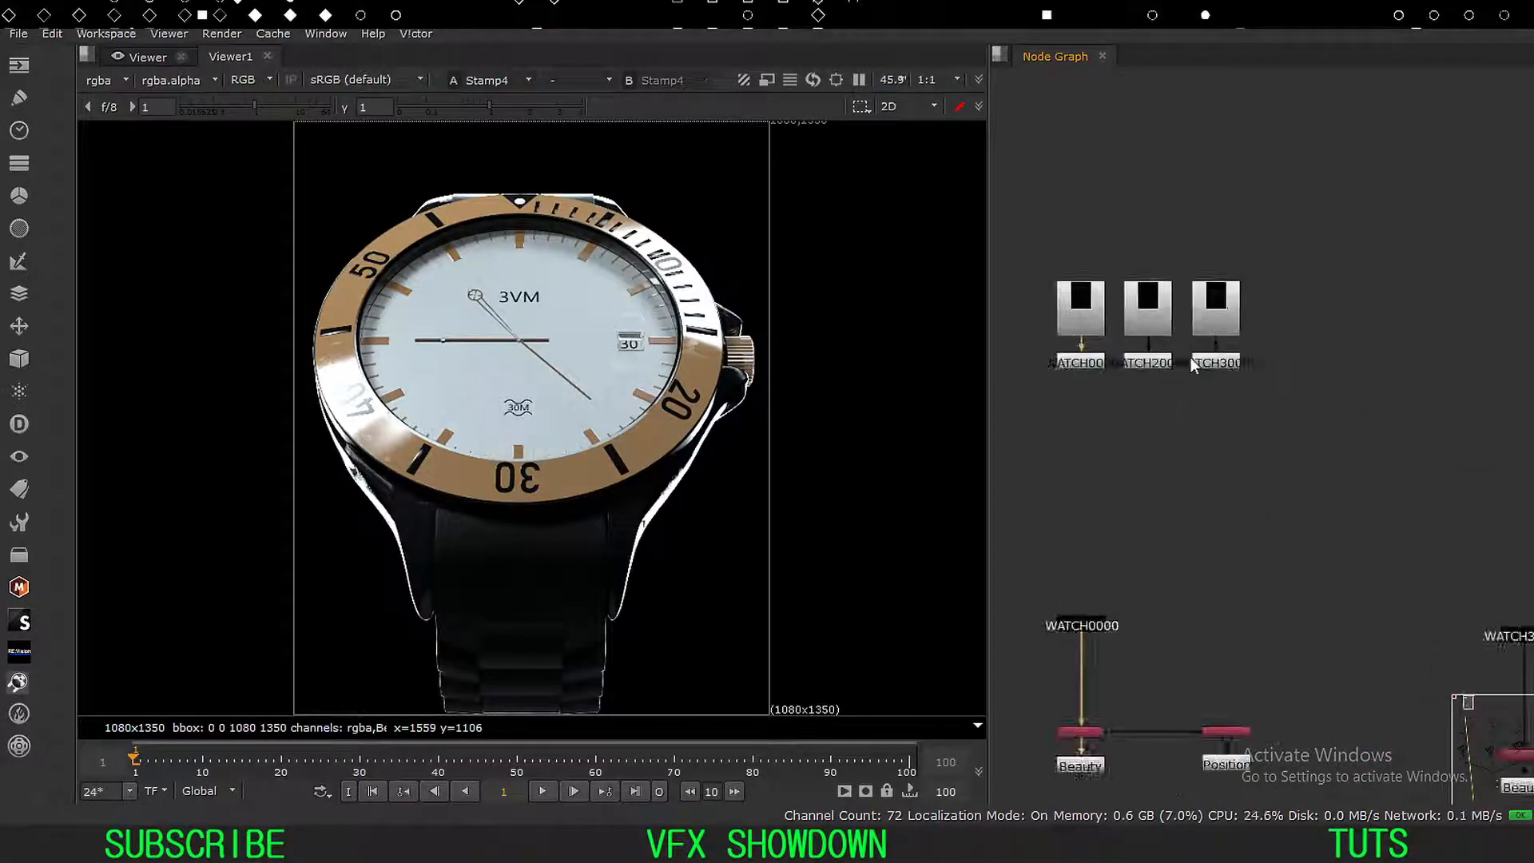
scroll(1190, 356, up, 3)
middle_drag(1081, 321, 1260, 362)
scroll(1205, 350, up, 2)
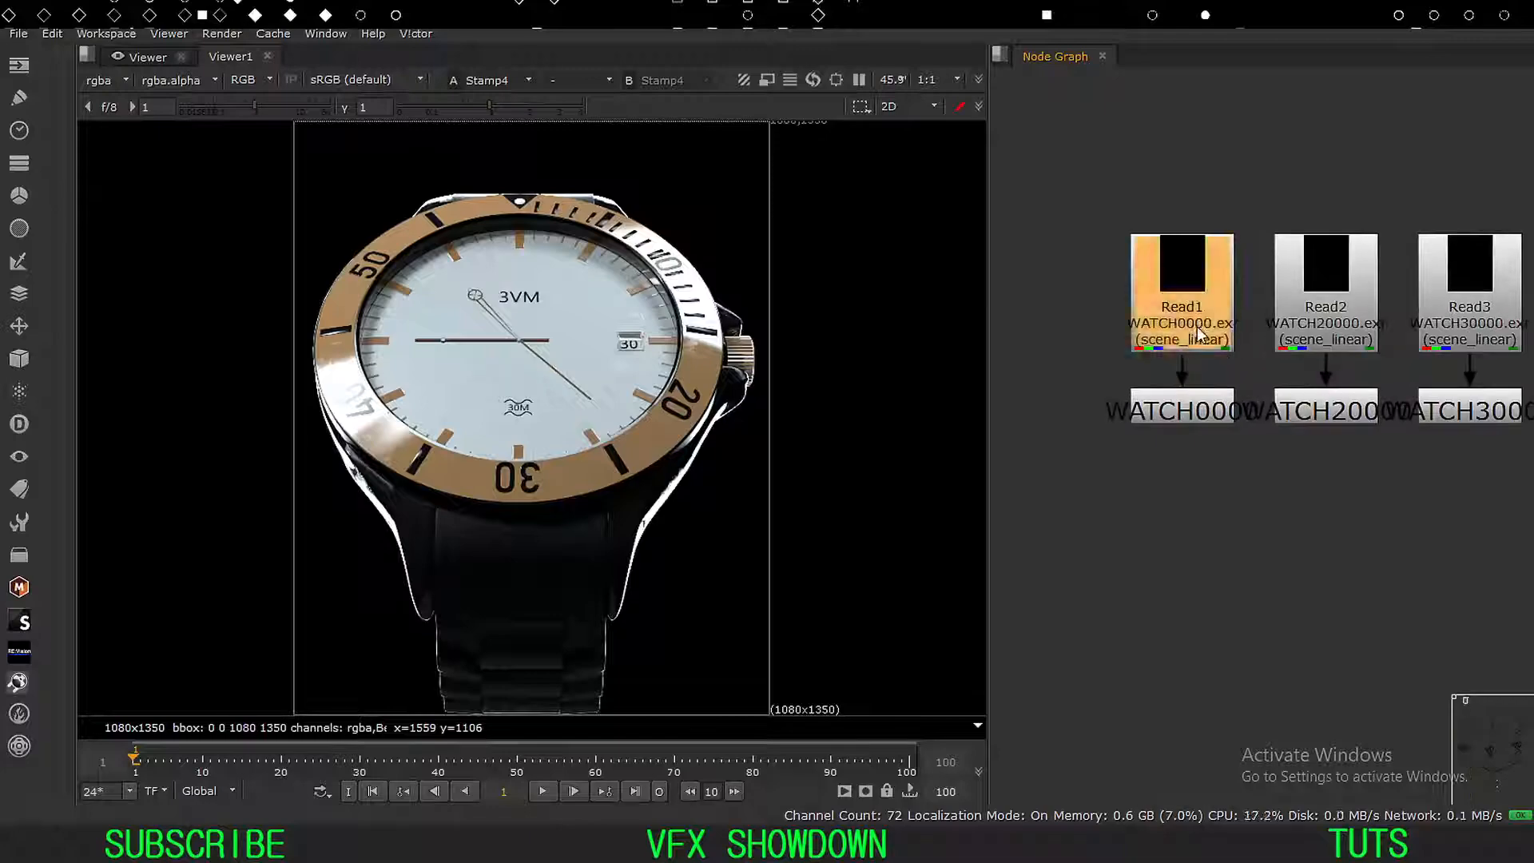
double_click(1196, 326)
drag(842, 100, 920, 146)
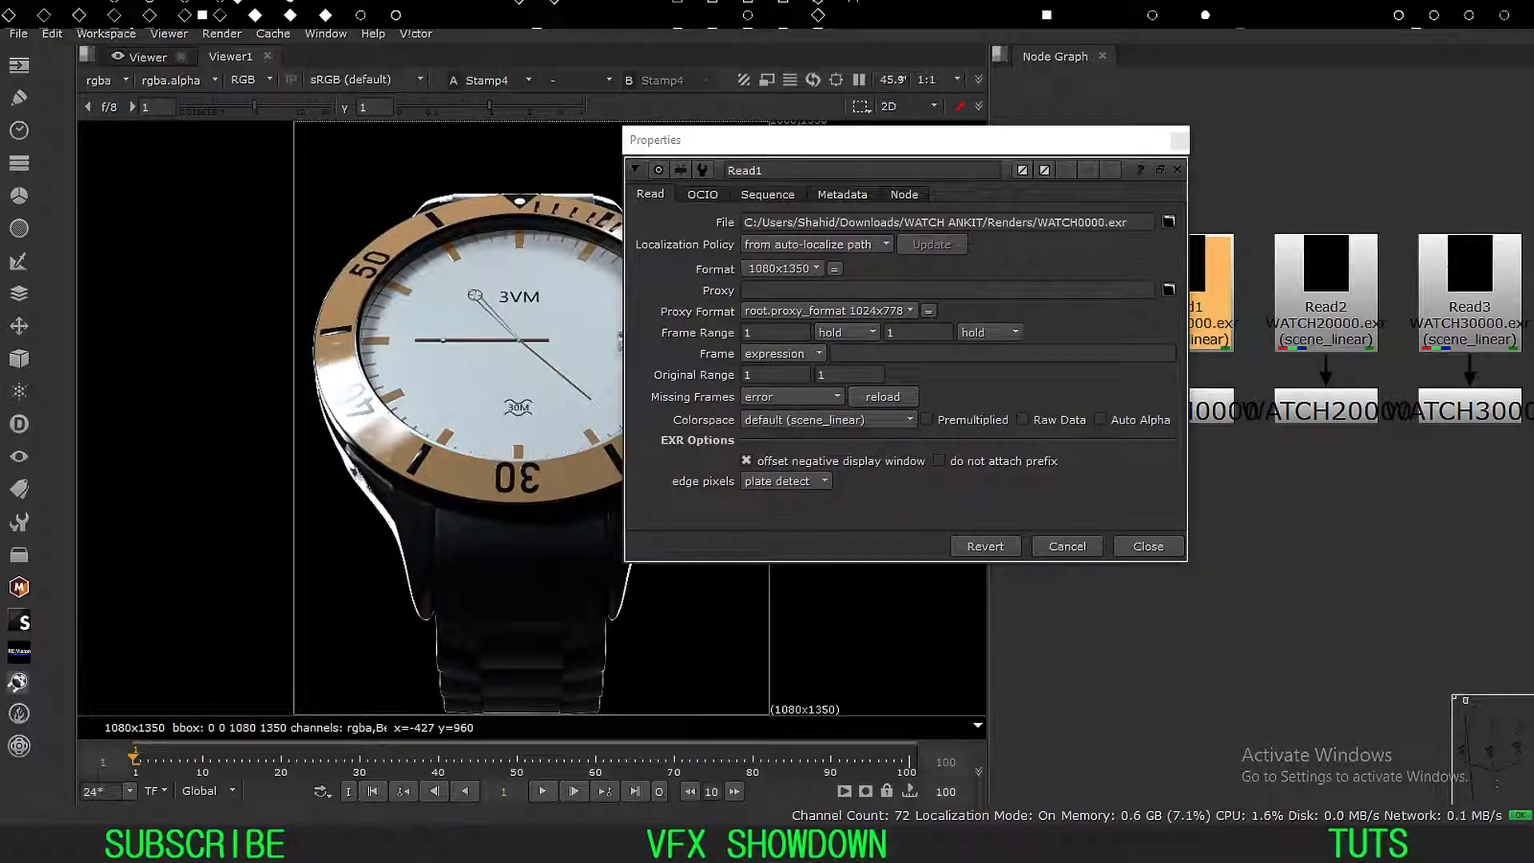
Examine the colorspace options of the Read1 node and close its properties without changing the setting.
drag(772, 149, 748, 143)
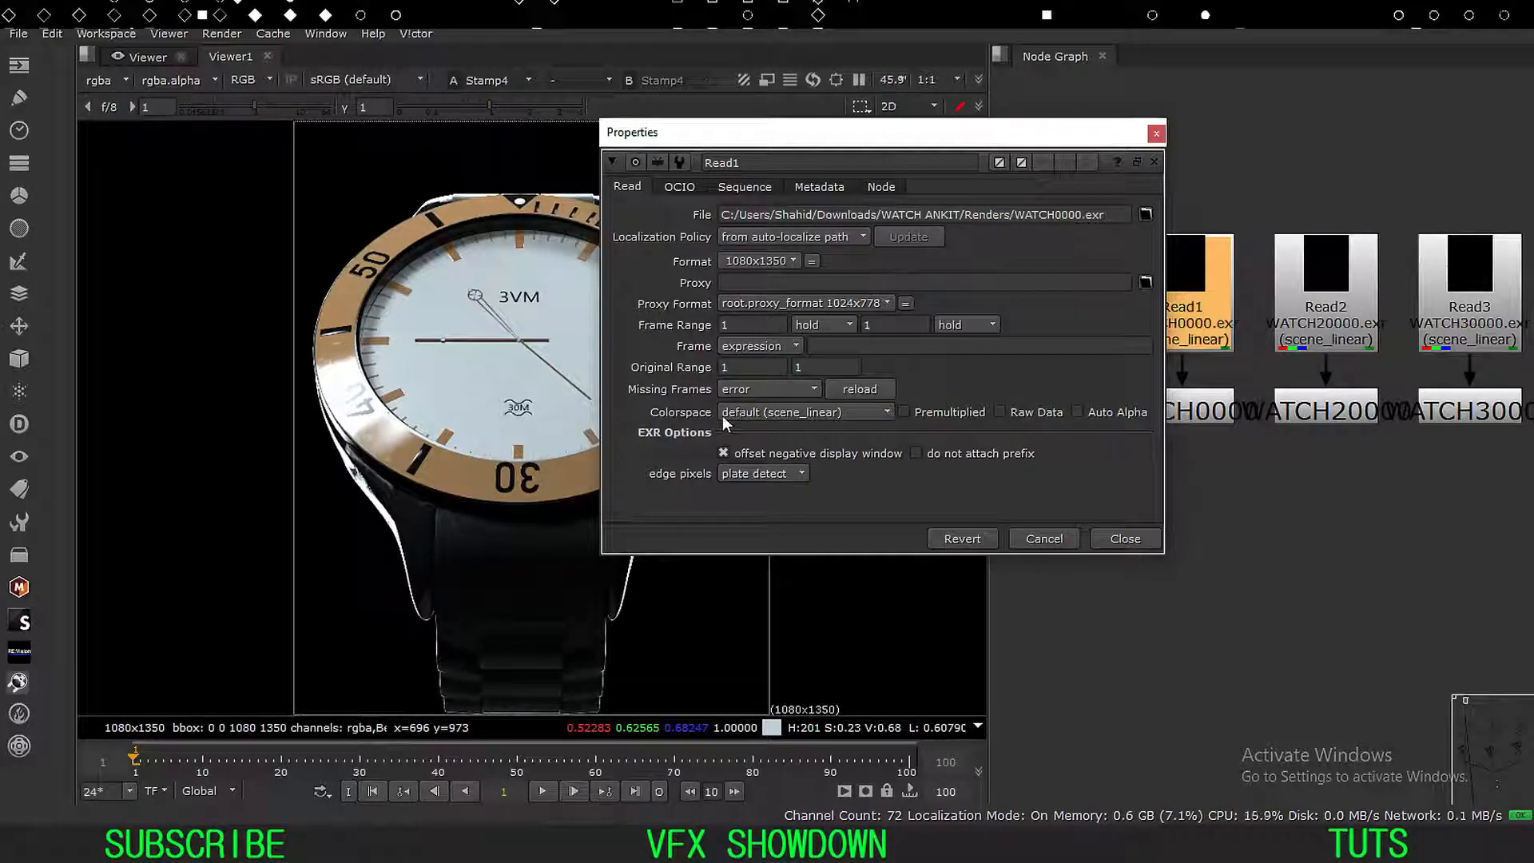
click(823, 414)
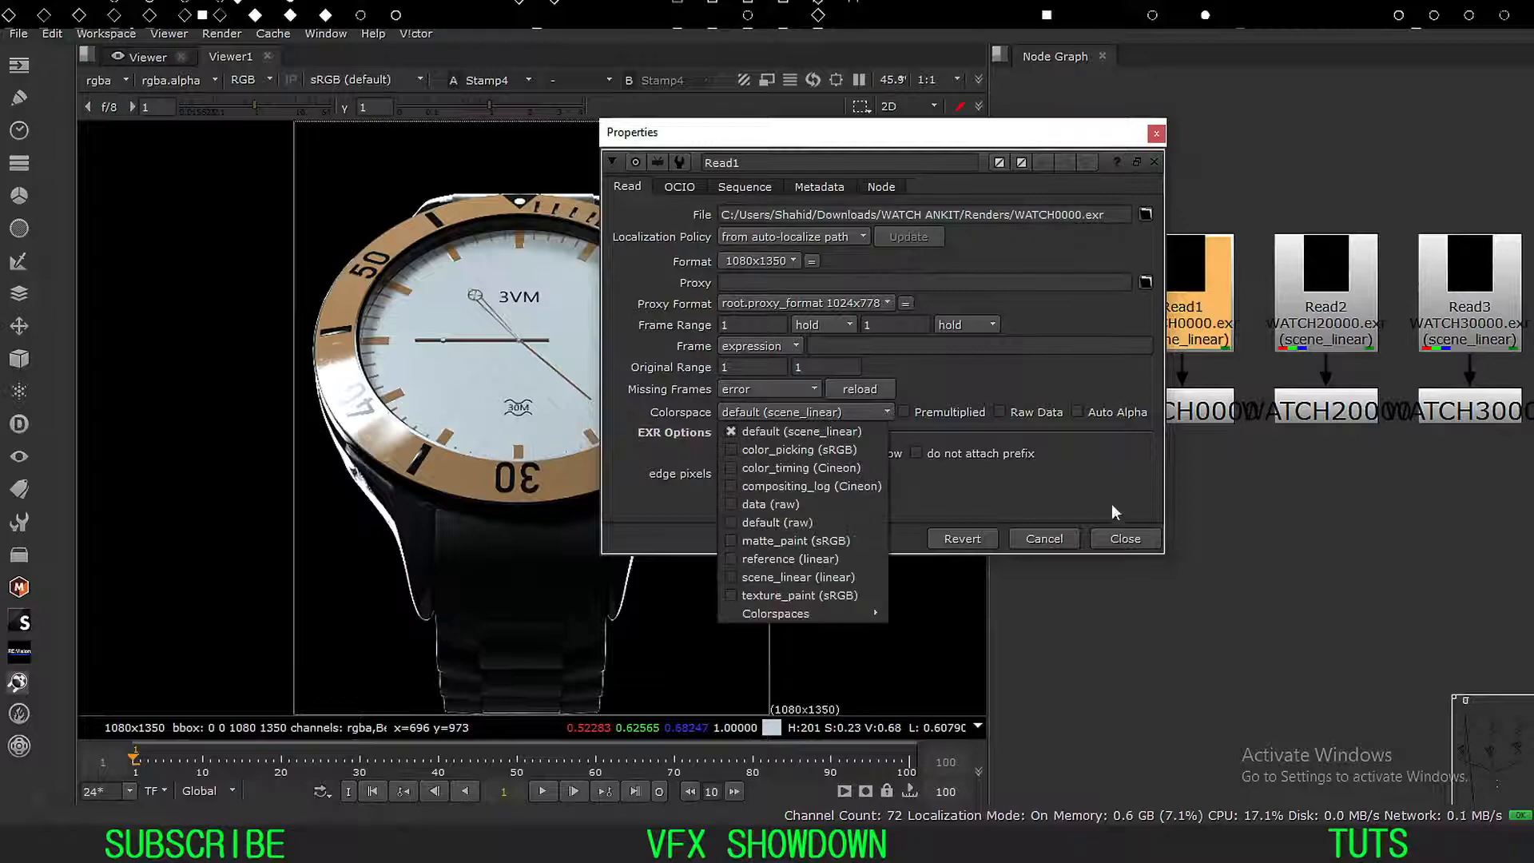
click(1125, 537)
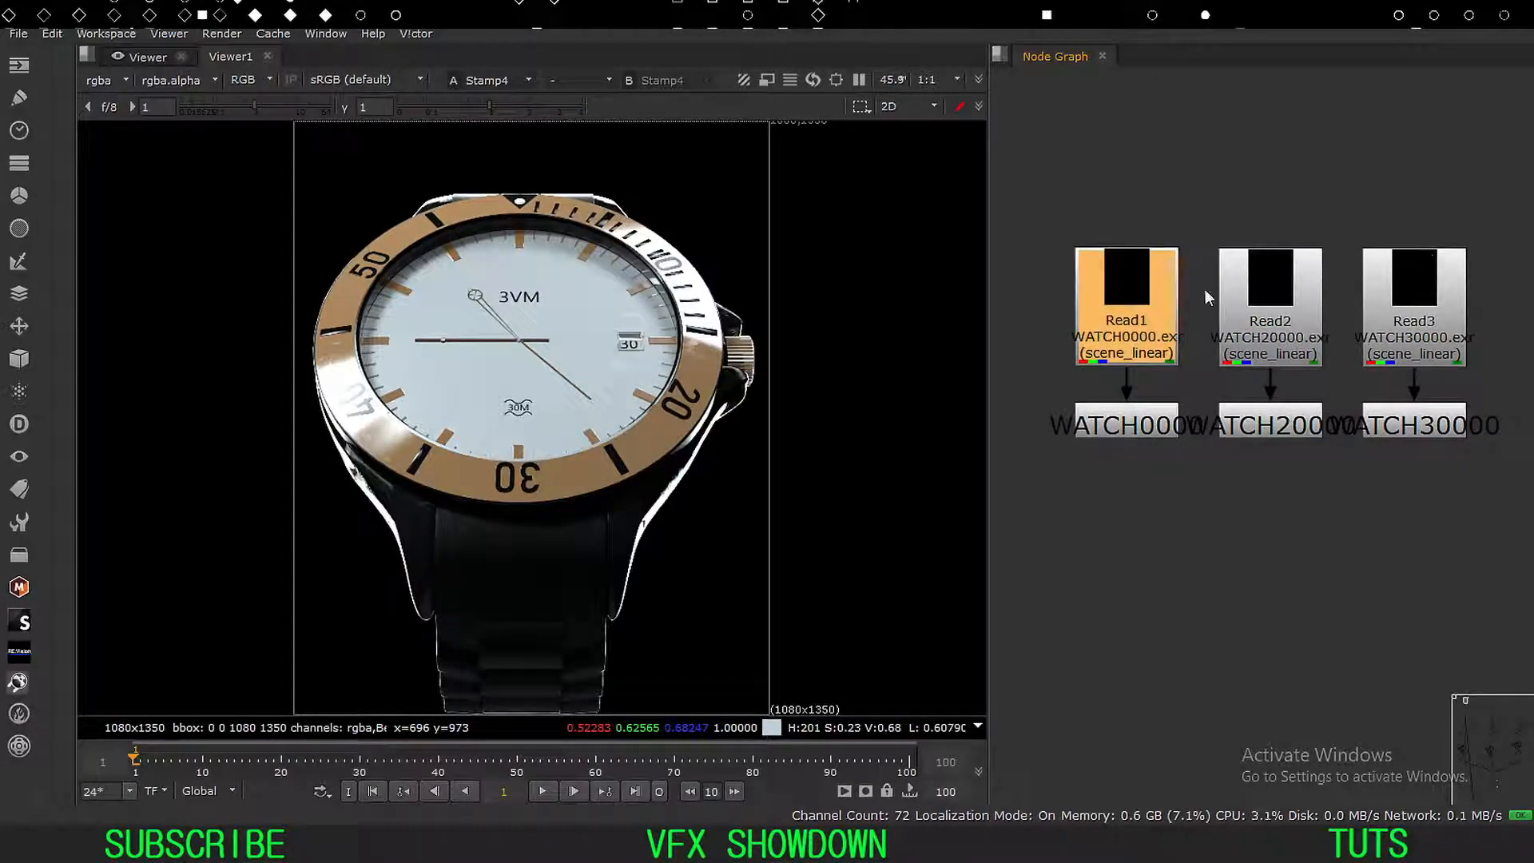
Shift the Beauty and Position anchors of the WATCH0000 group slightly further below their shuffle nodes.
scroll(1099, 490, down, 3)
scroll(1127, 447, down, 3)
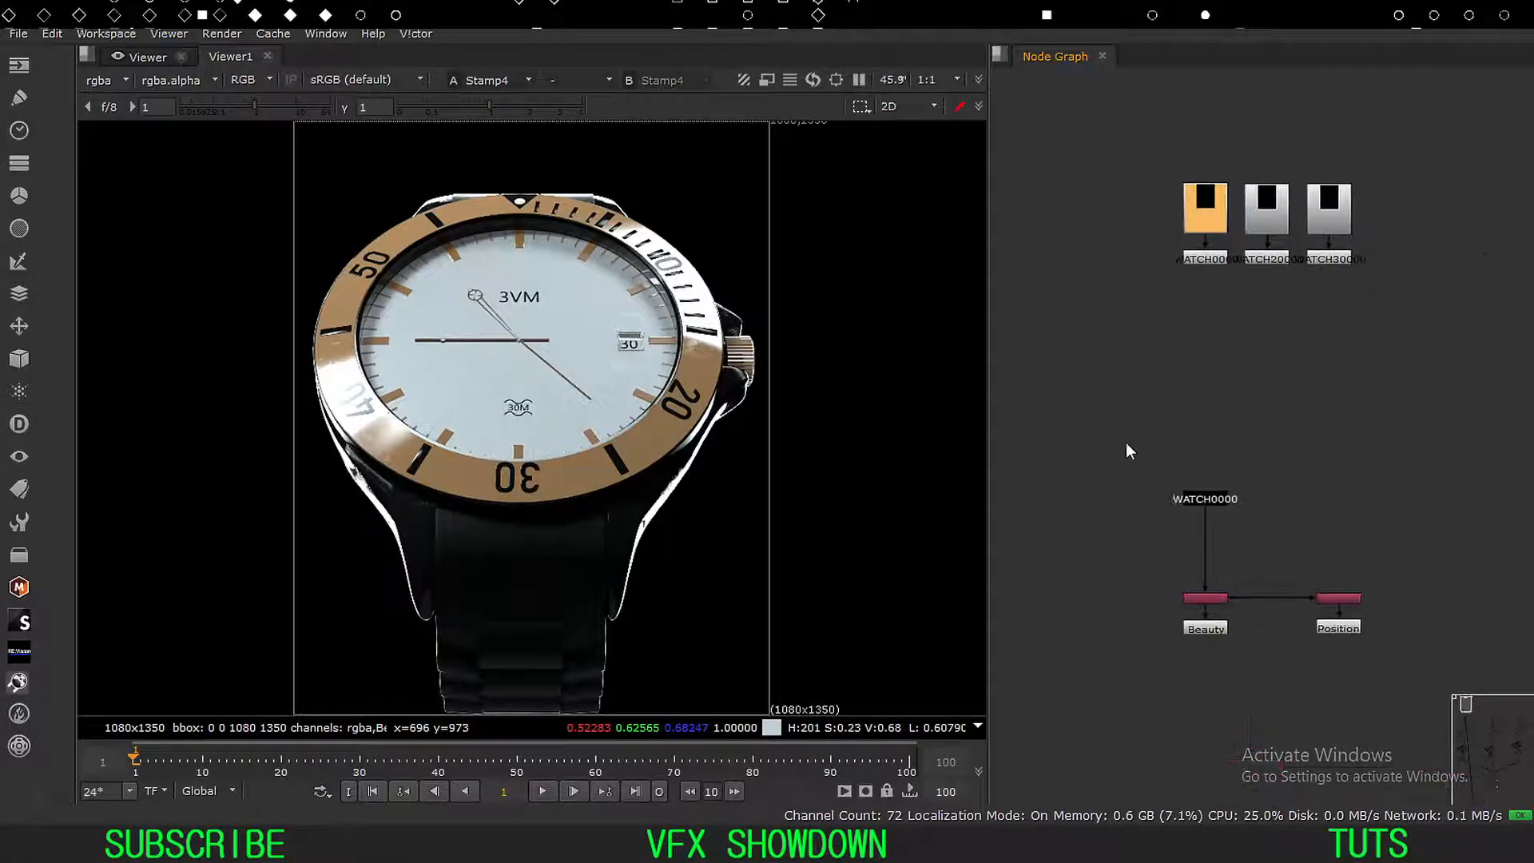
middle_drag(1171, 456, 1069, 430)
scroll(1073, 417, up, 2)
drag(1255, 317, 991, 419)
middle_drag(1060, 487, 1100, 452)
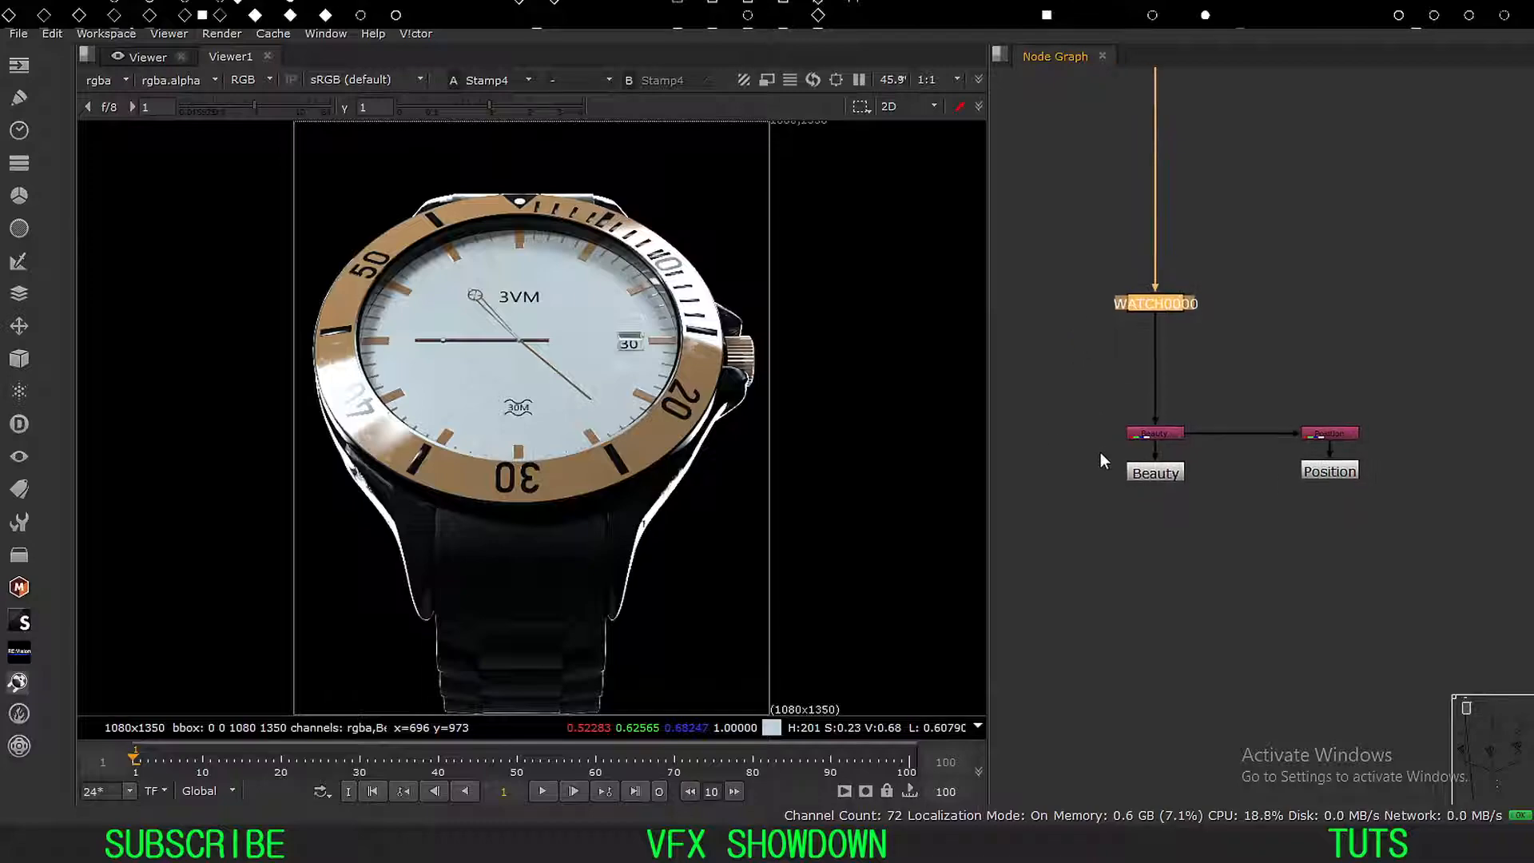
drag(1143, 476, 1147, 487)
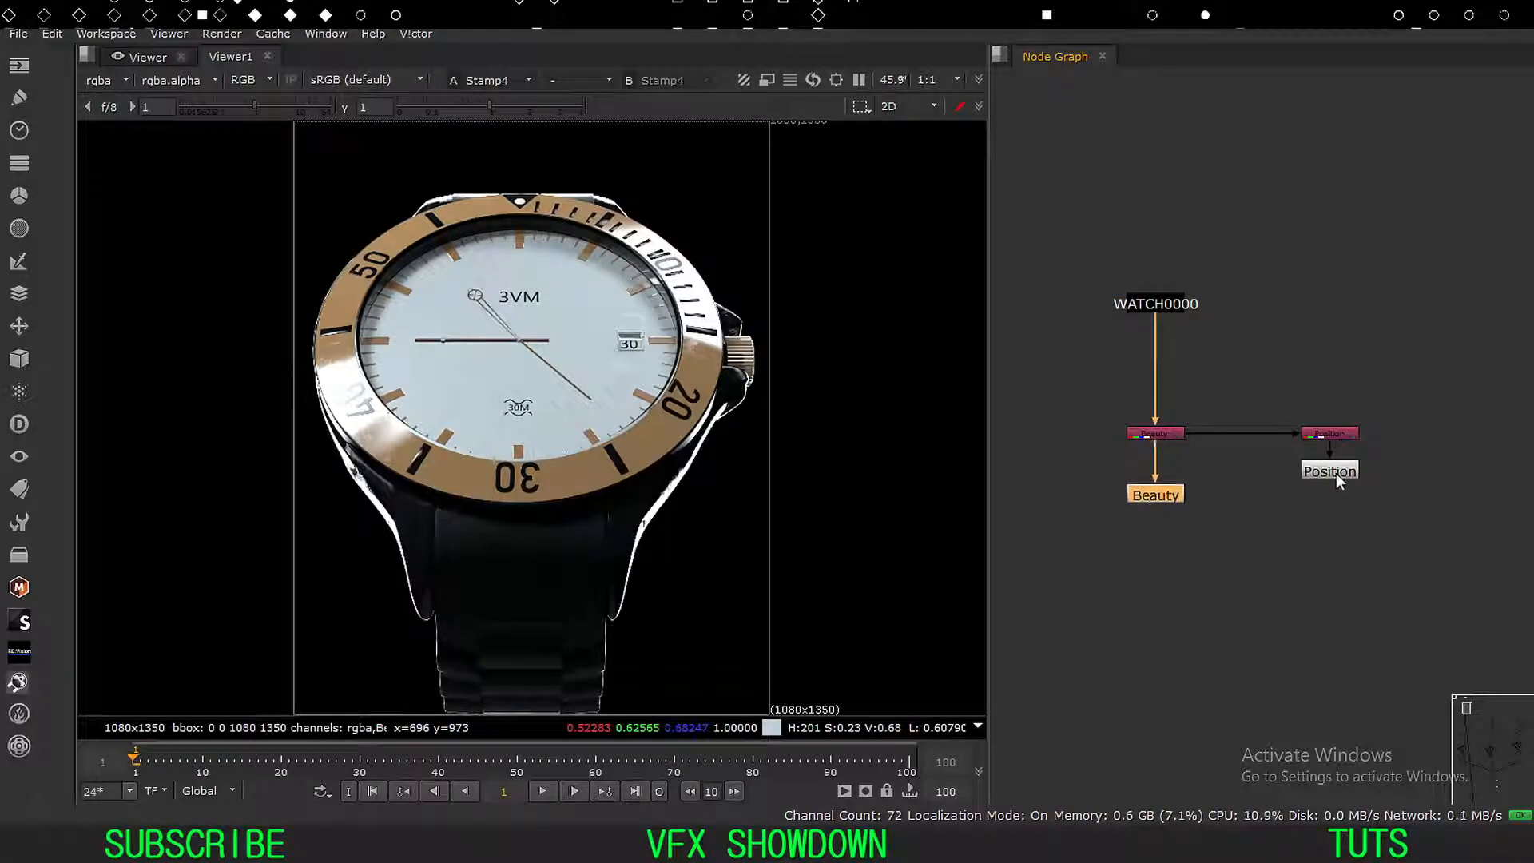
drag(1336, 473, 1335, 496)
View the WATCH0000 group's Beauty anchor in the viewer.
click(1179, 495)
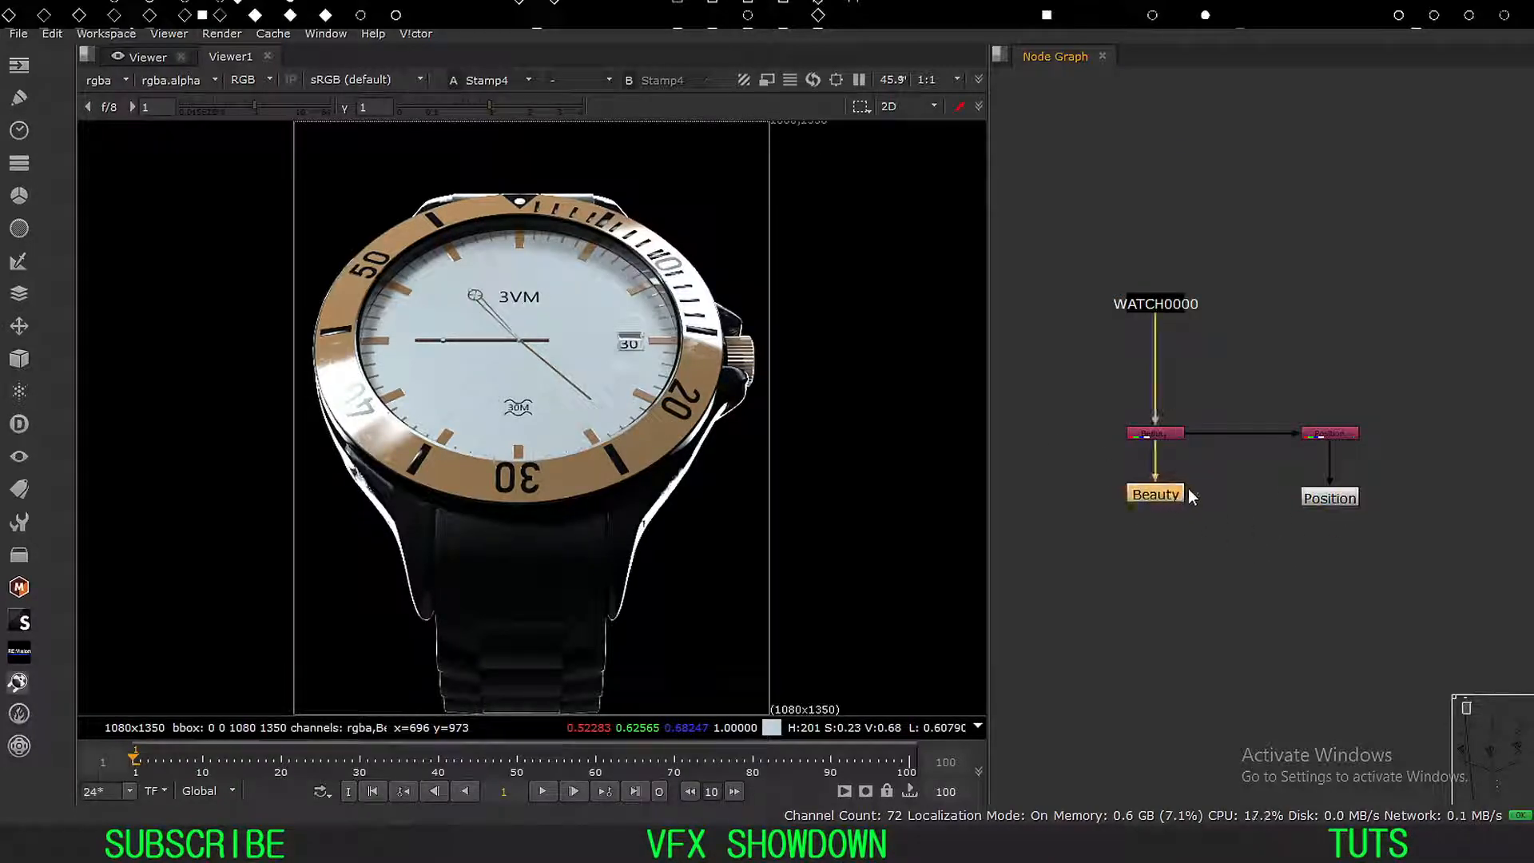
click(1155, 433)
click(1155, 494)
key(1)
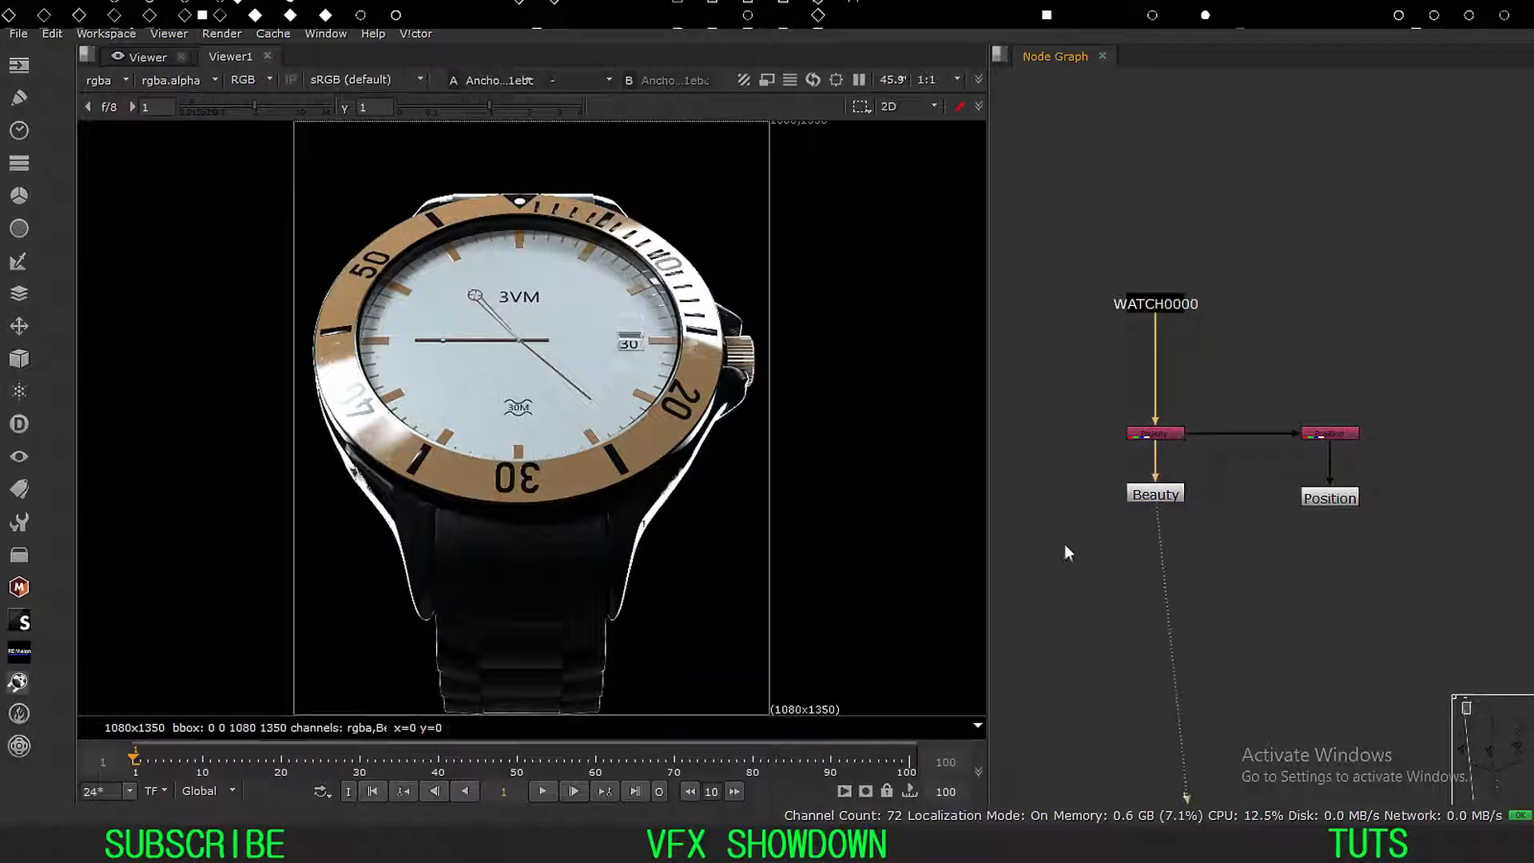
View the WATCH0000 group's Position pass and inspect its green, blue and red channels individually before restoring full colour.
middle_drag(1166, 579, 1113, 529)
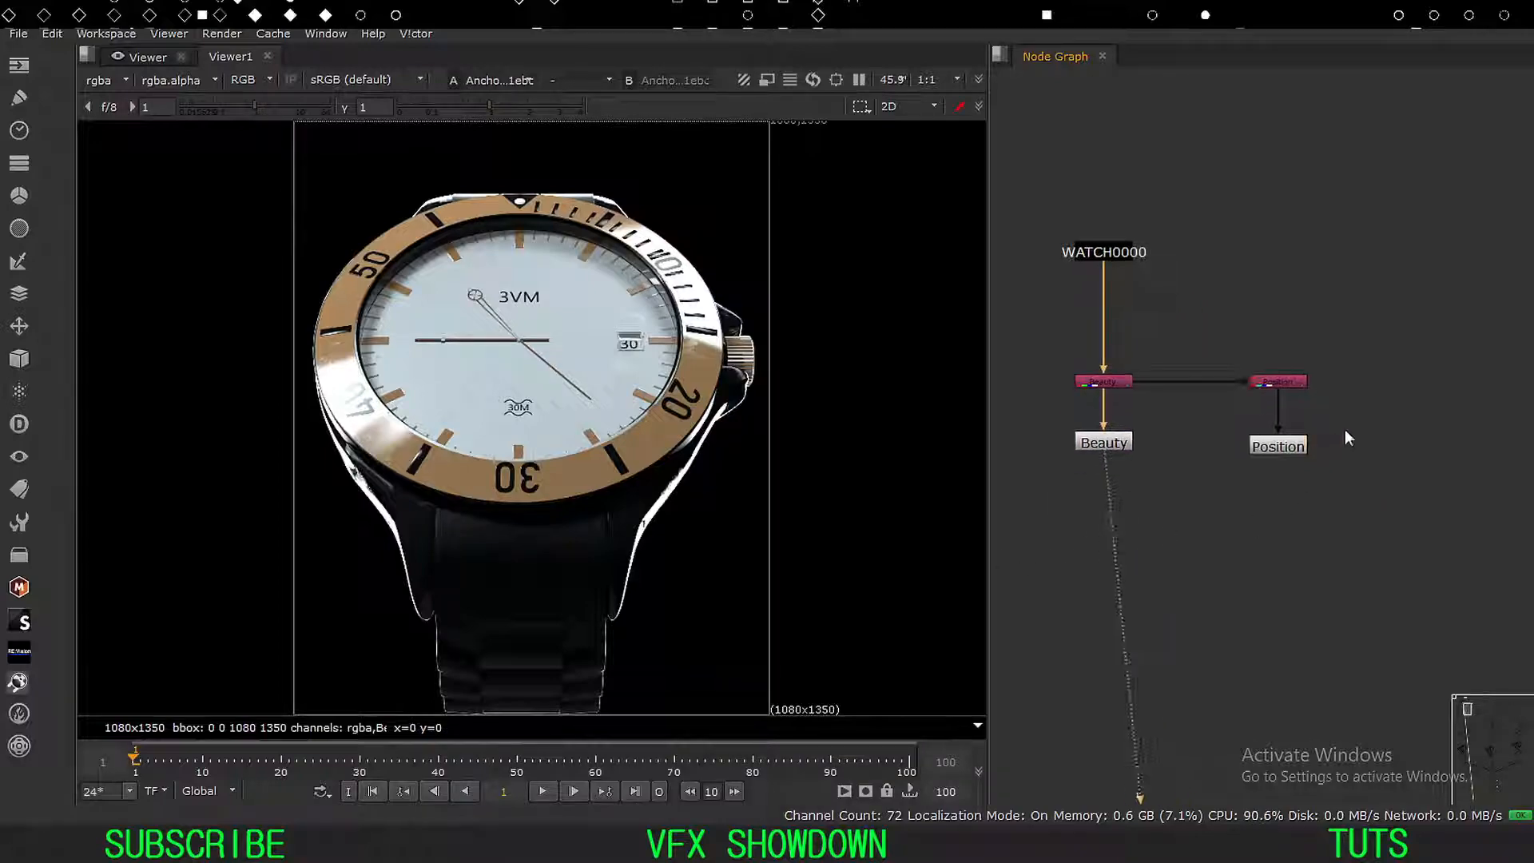
click(1421, 464)
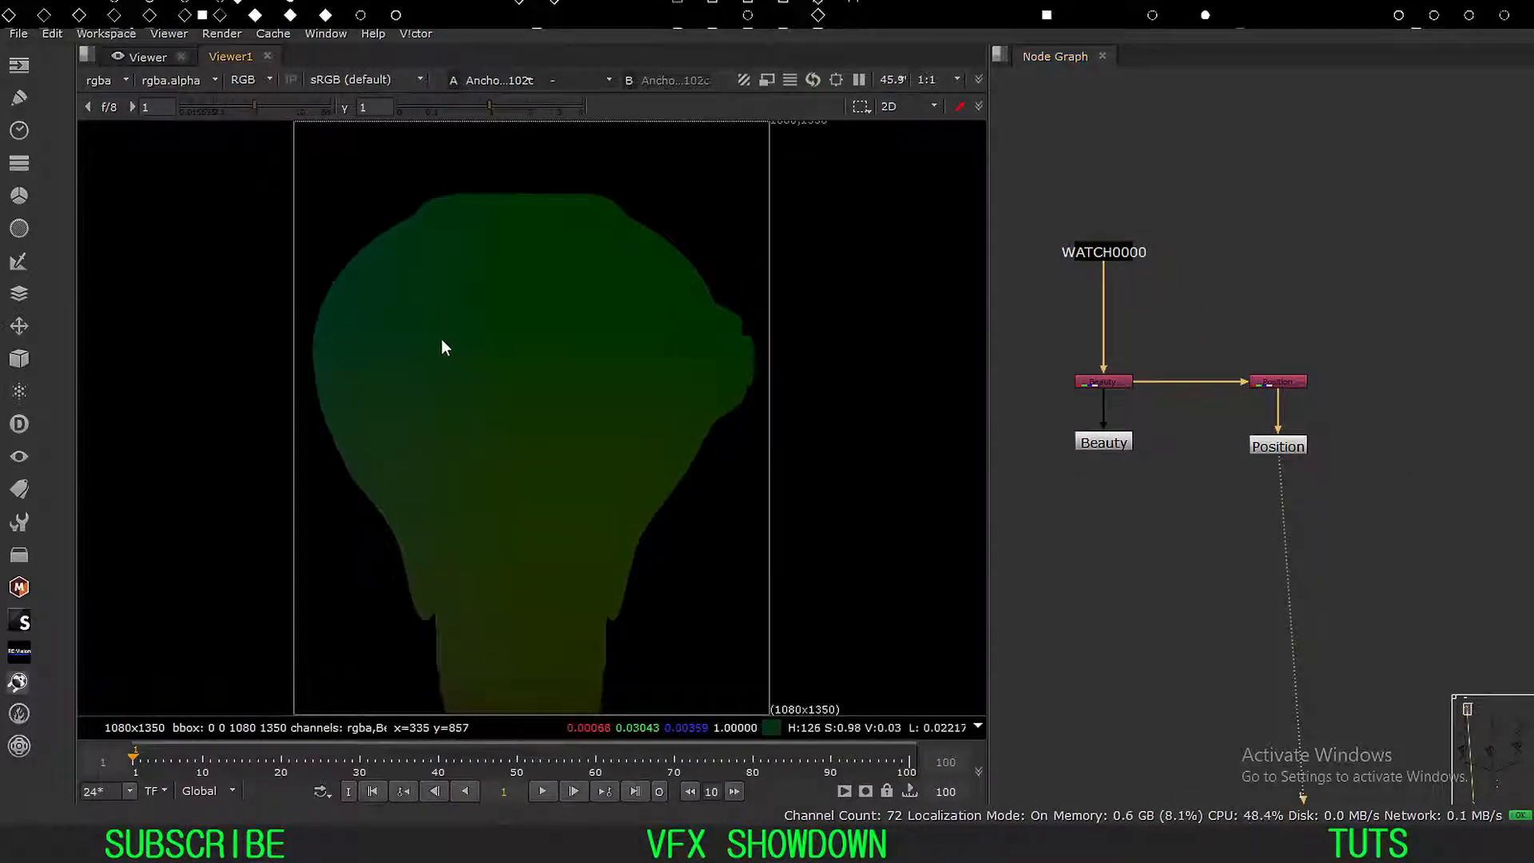
key(g)
key(b)
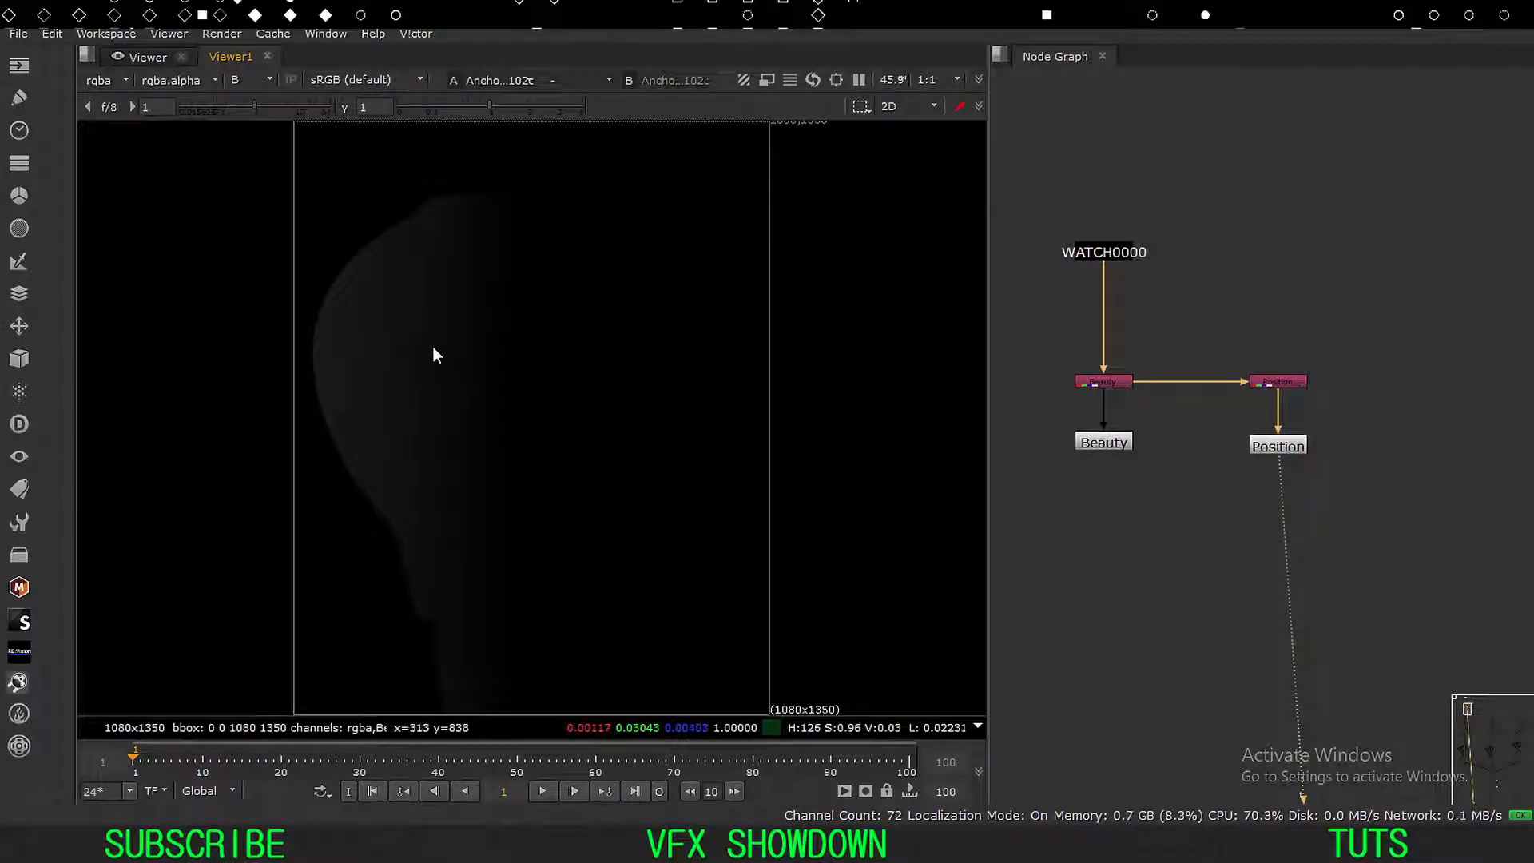
key(r)
key(r)
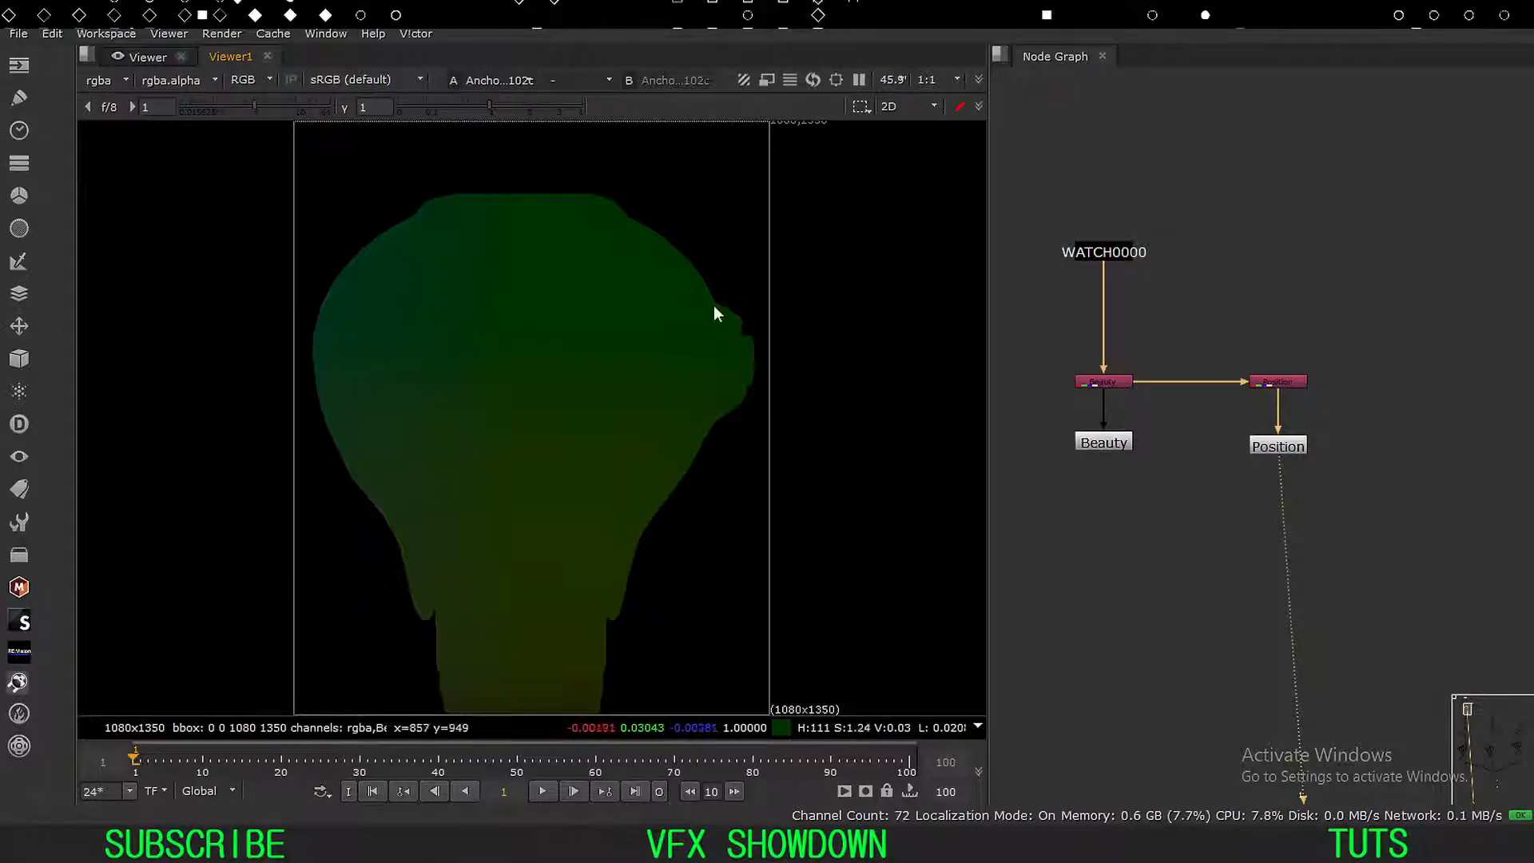
Locate the WATCH30000 group in the node graph and view its Beauty anchor.
scroll(1042, 516, down, 4)
middle_drag(1041, 515, 1148, 361)
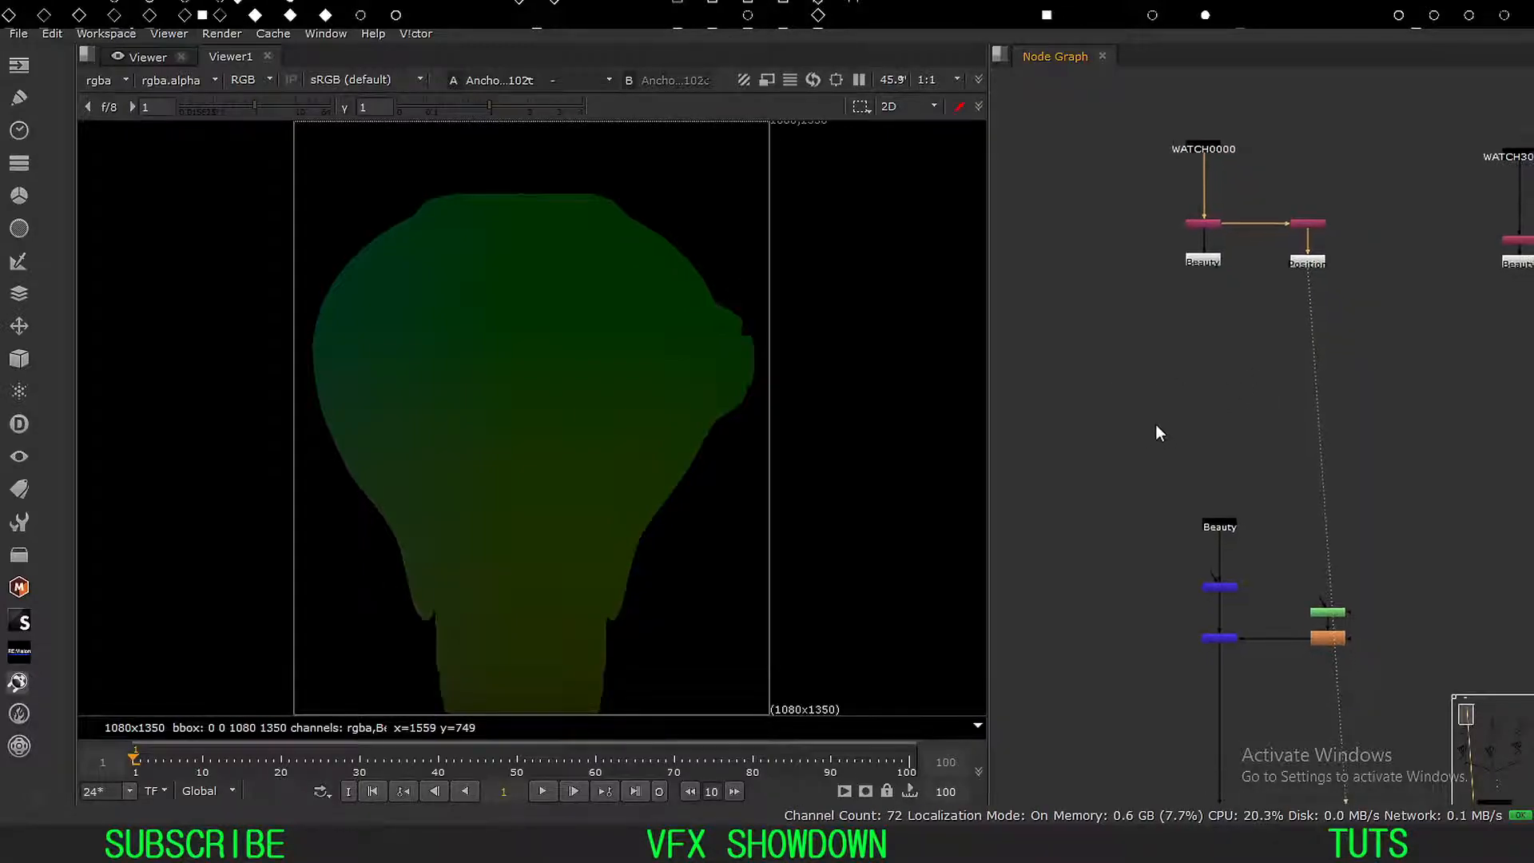
middle_drag(1141, 459, 1164, 349)
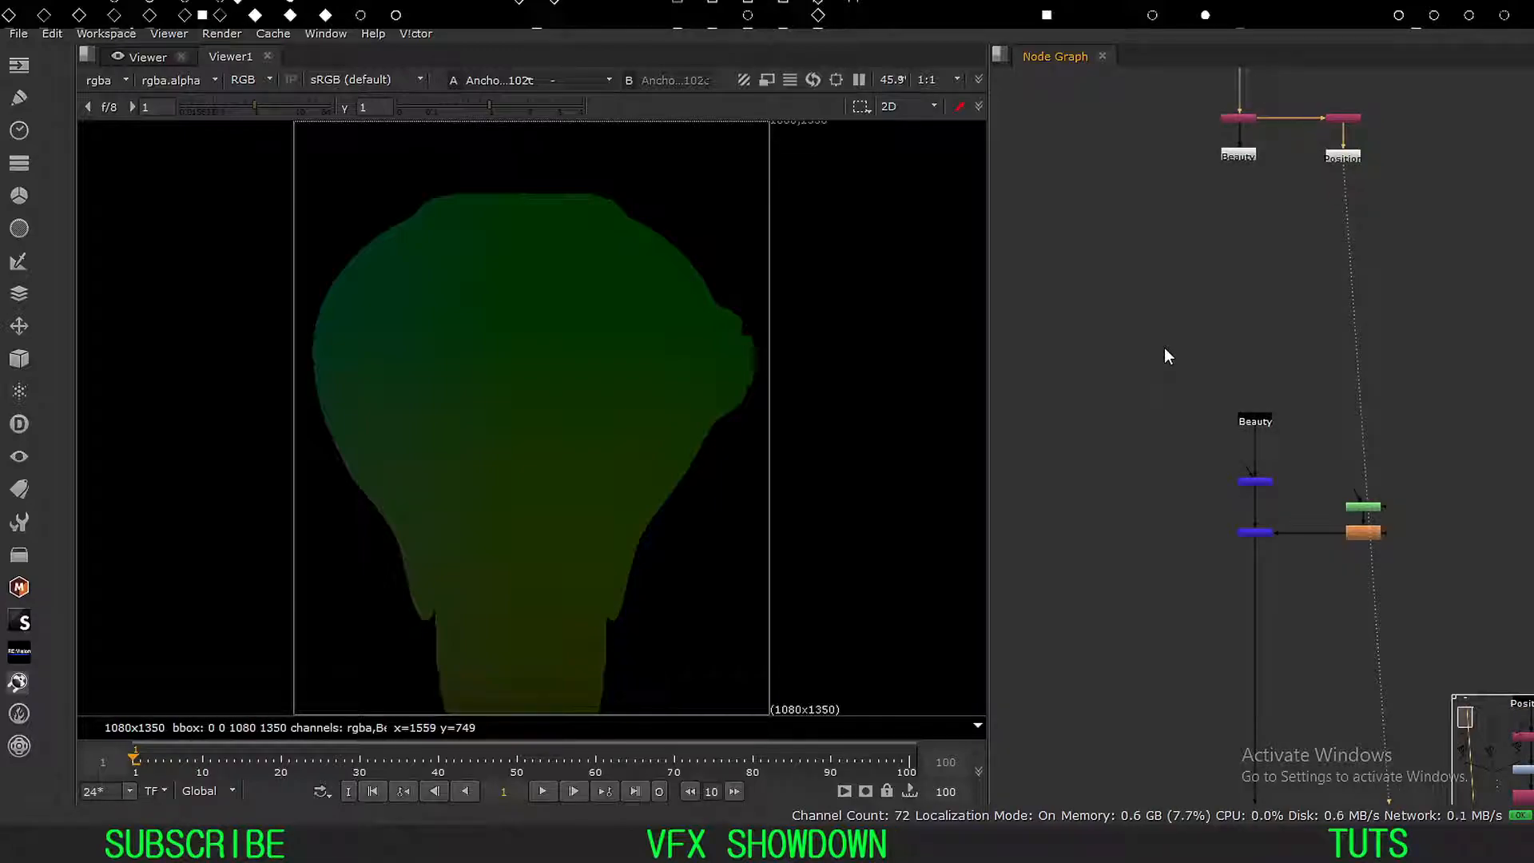
middle_drag(1171, 272, 1057, 372)
scroll(1178, 313, down, 2)
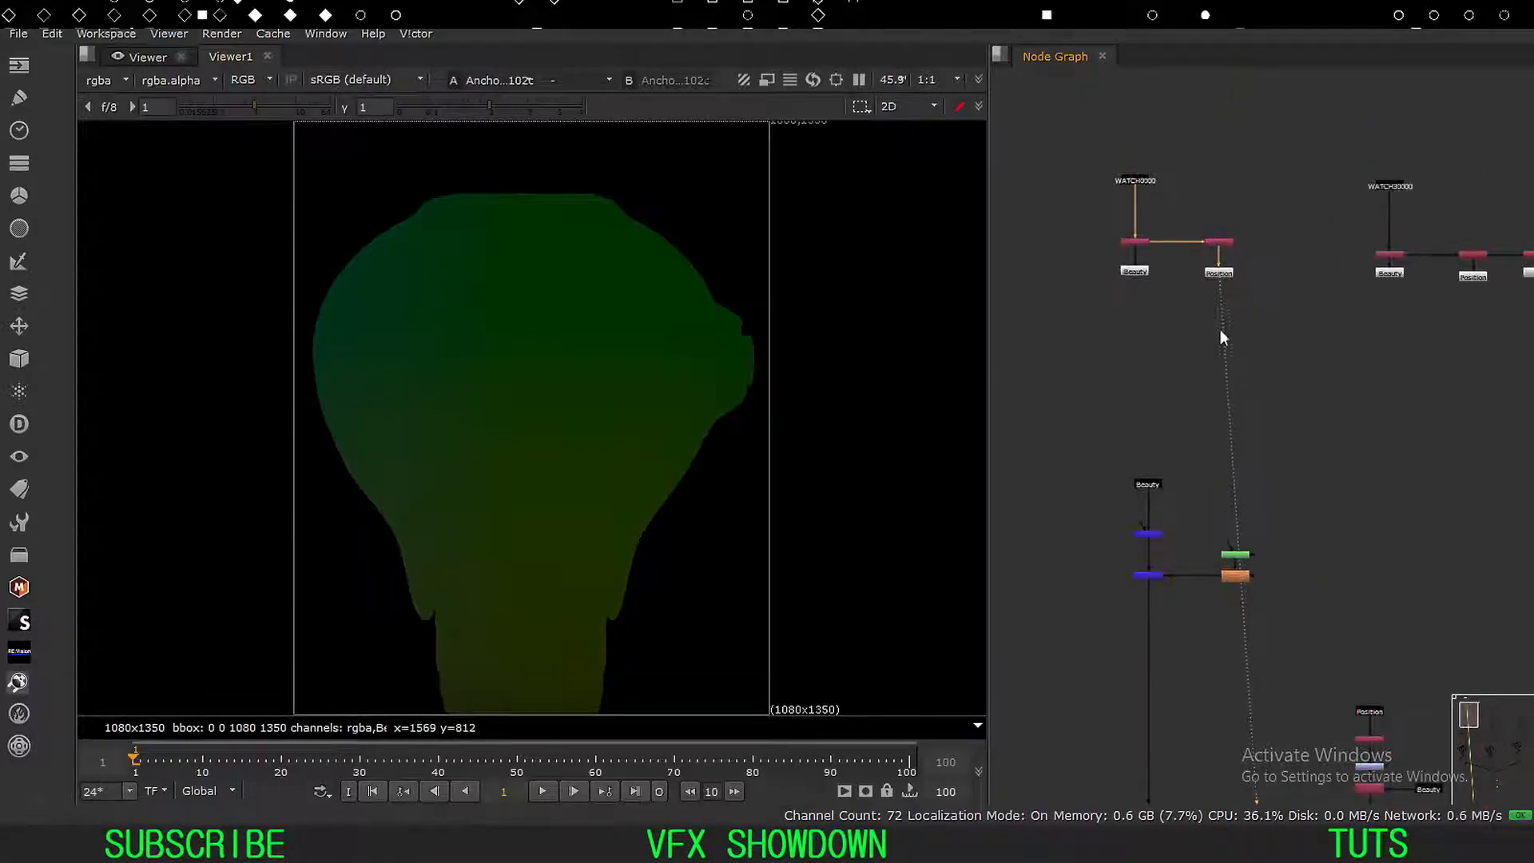
middle_drag(1416, 261, 1203, 379)
scroll(1203, 379, up, 3)
click(1166, 395)
key(1)
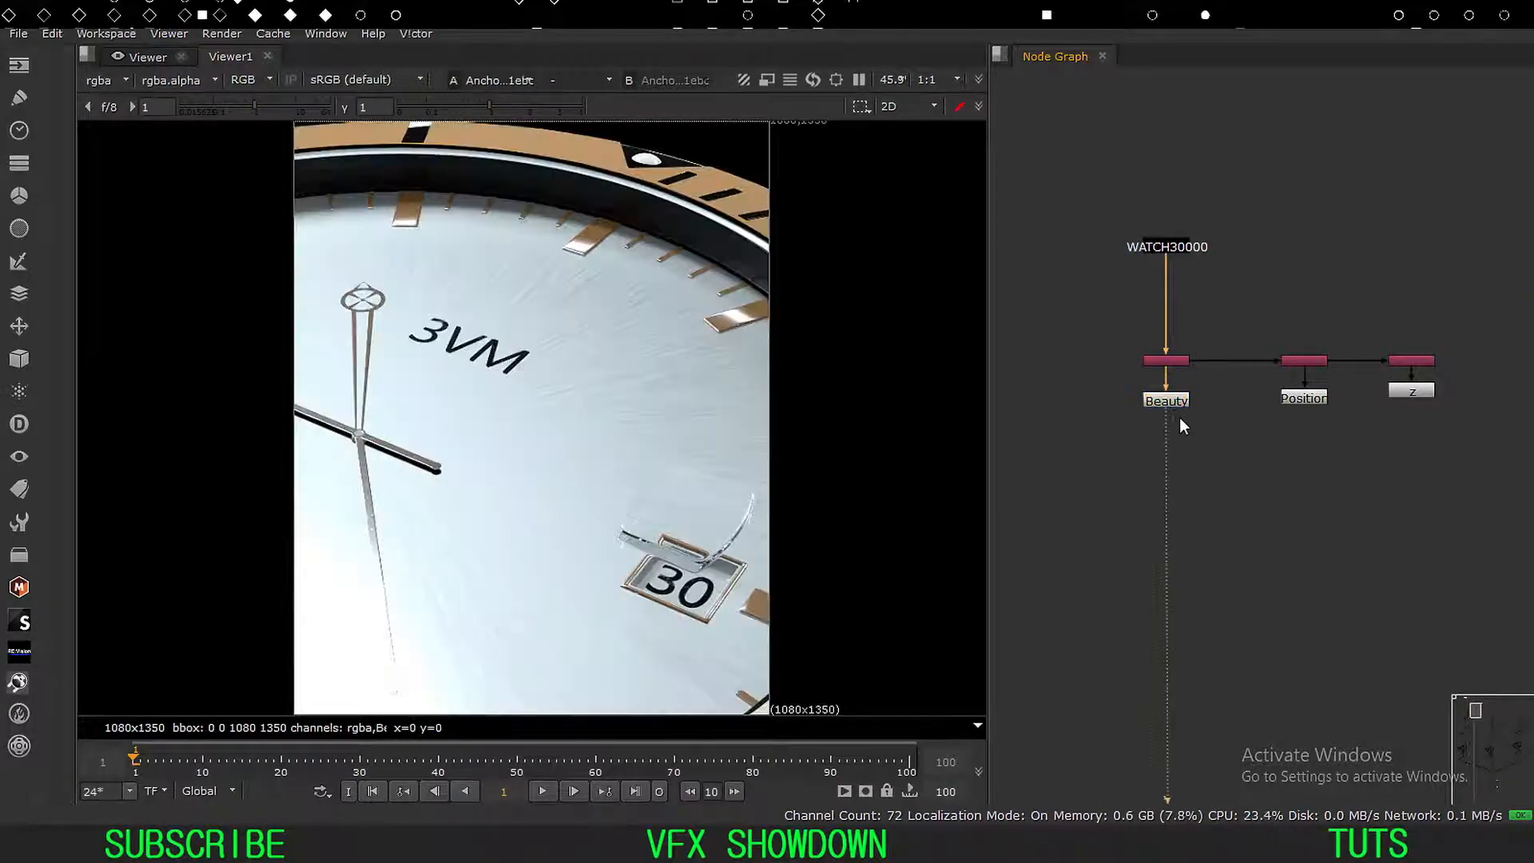
View the Position and z passes of the WATCH30000 group in the viewer.
middle_drag(1285, 416, 1192, 414)
click(1210, 402)
click(1277, 399)
key(1)
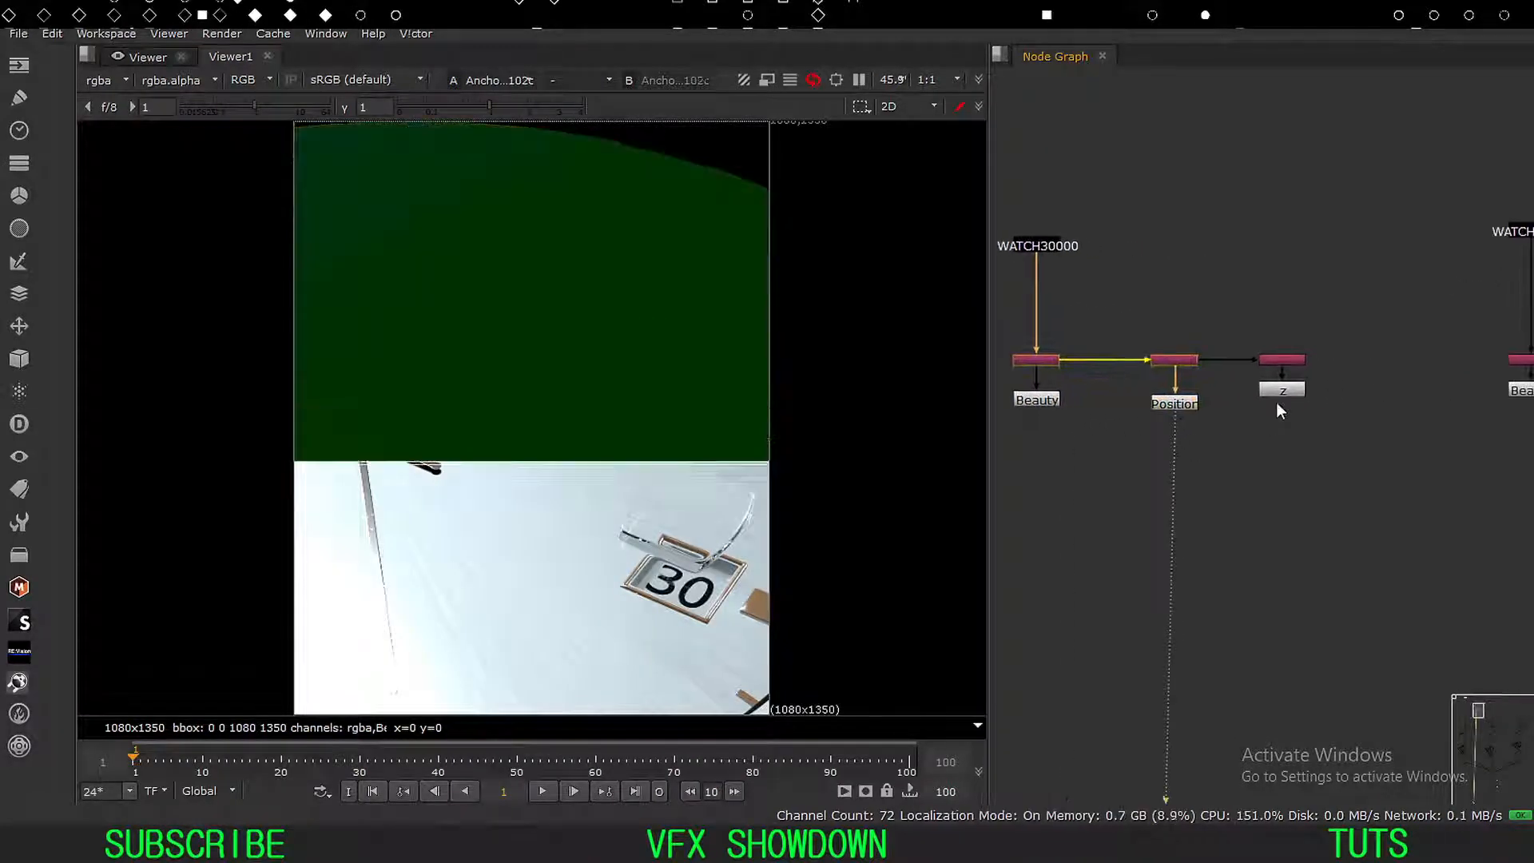
key(1)
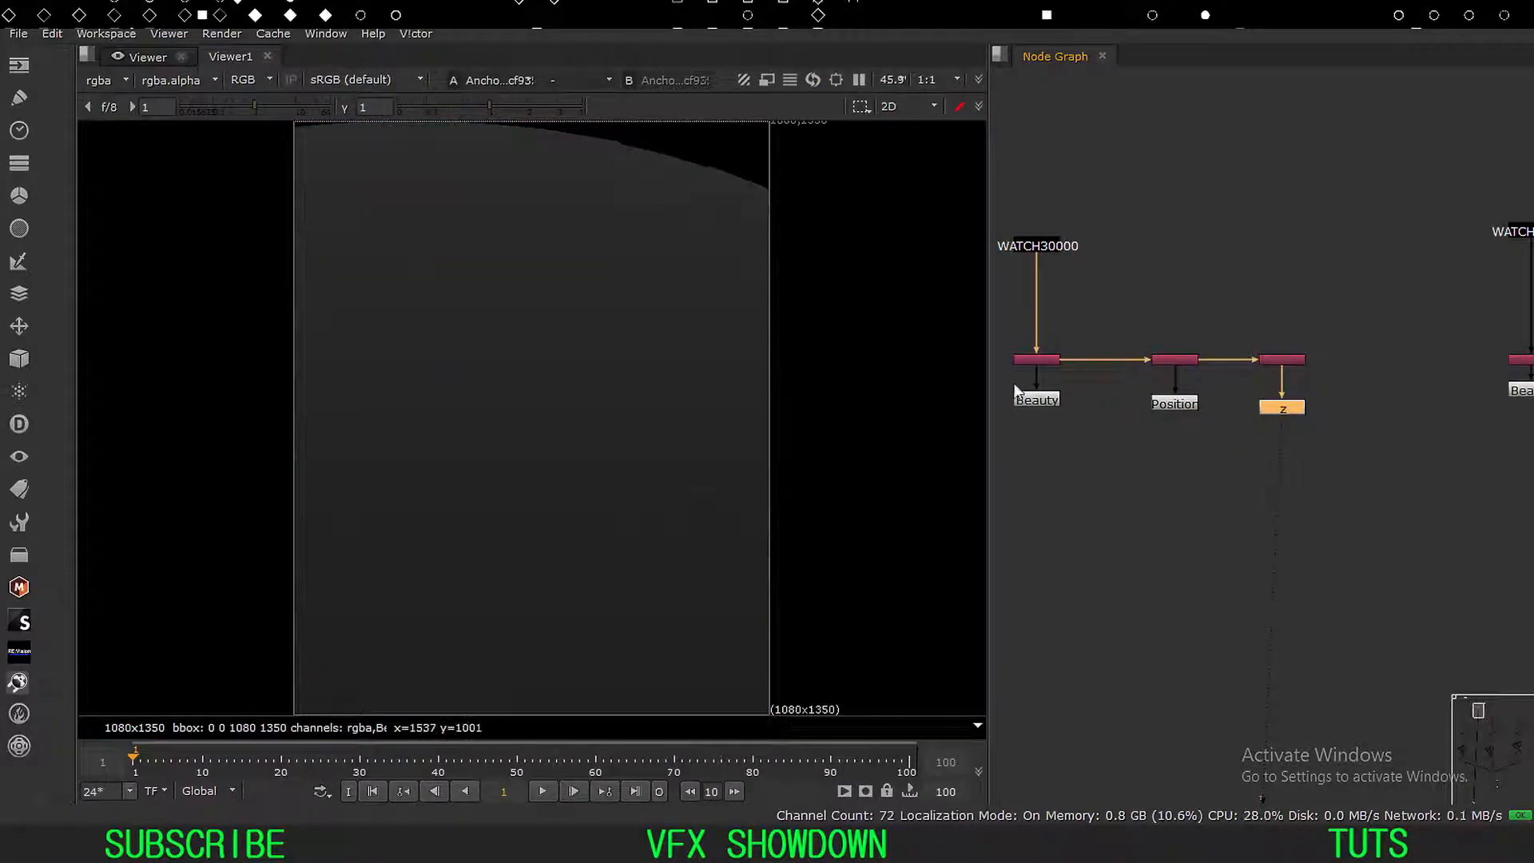
Examine the z pass with the viewer gamma varied, and restore the gamma to 1.
click(455, 106)
drag(456, 107, 489, 106)
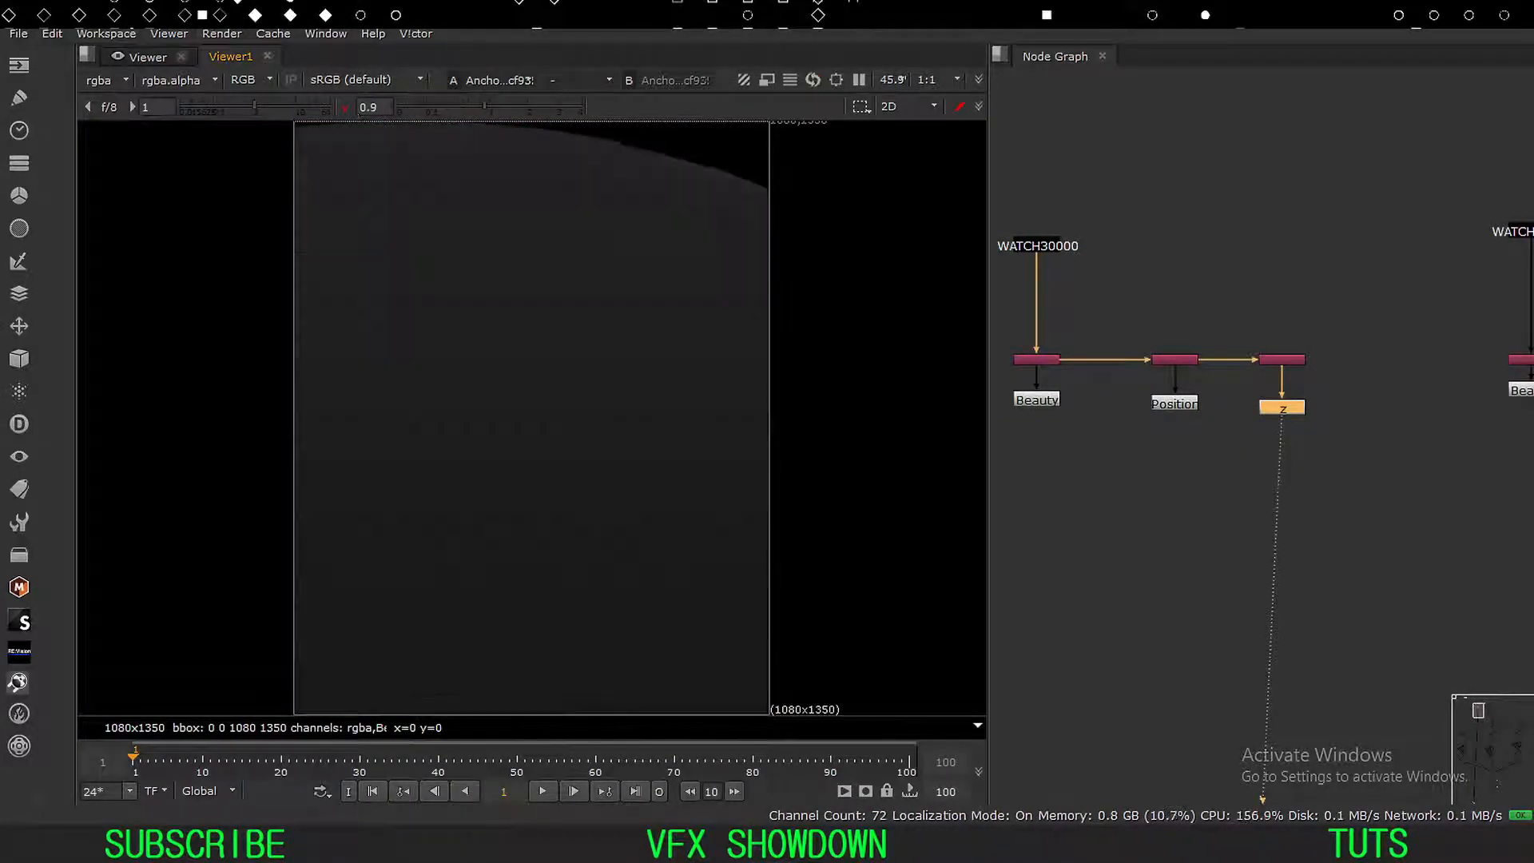
mouse_move(262, 109)
mouse_down()
mouse_move(311, 109)
mouse_move(255, 108)
mouse_up()
View the Beauty and Position passes of the WATCH20000 group in the viewer.
drag(1285, 417, 1119, 428)
click(1260, 435)
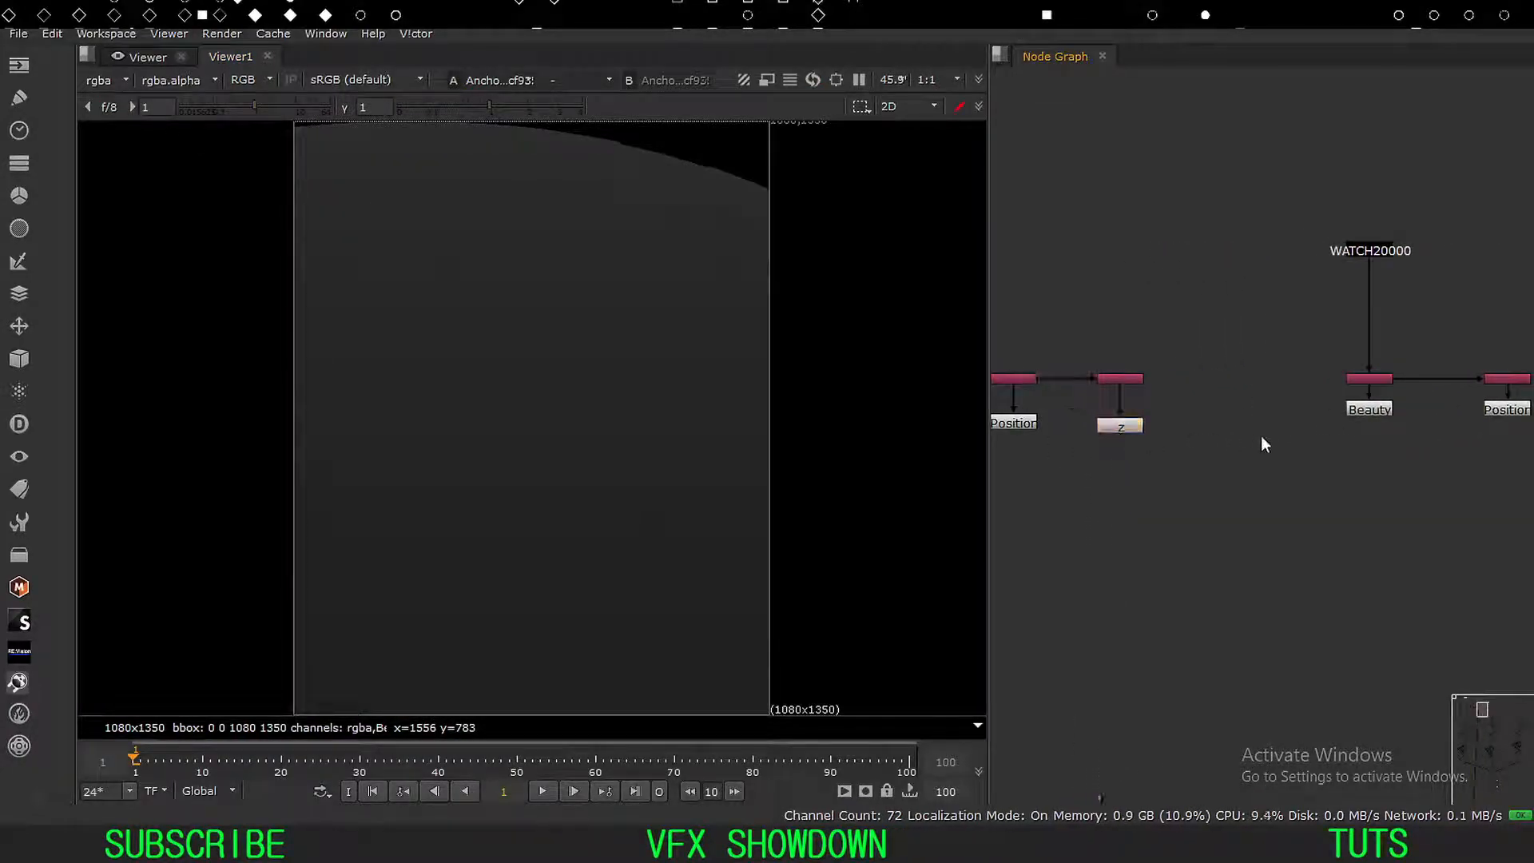
middle_drag(1392, 422, 1259, 429)
drag(1239, 418, 1239, 424)
key(1)
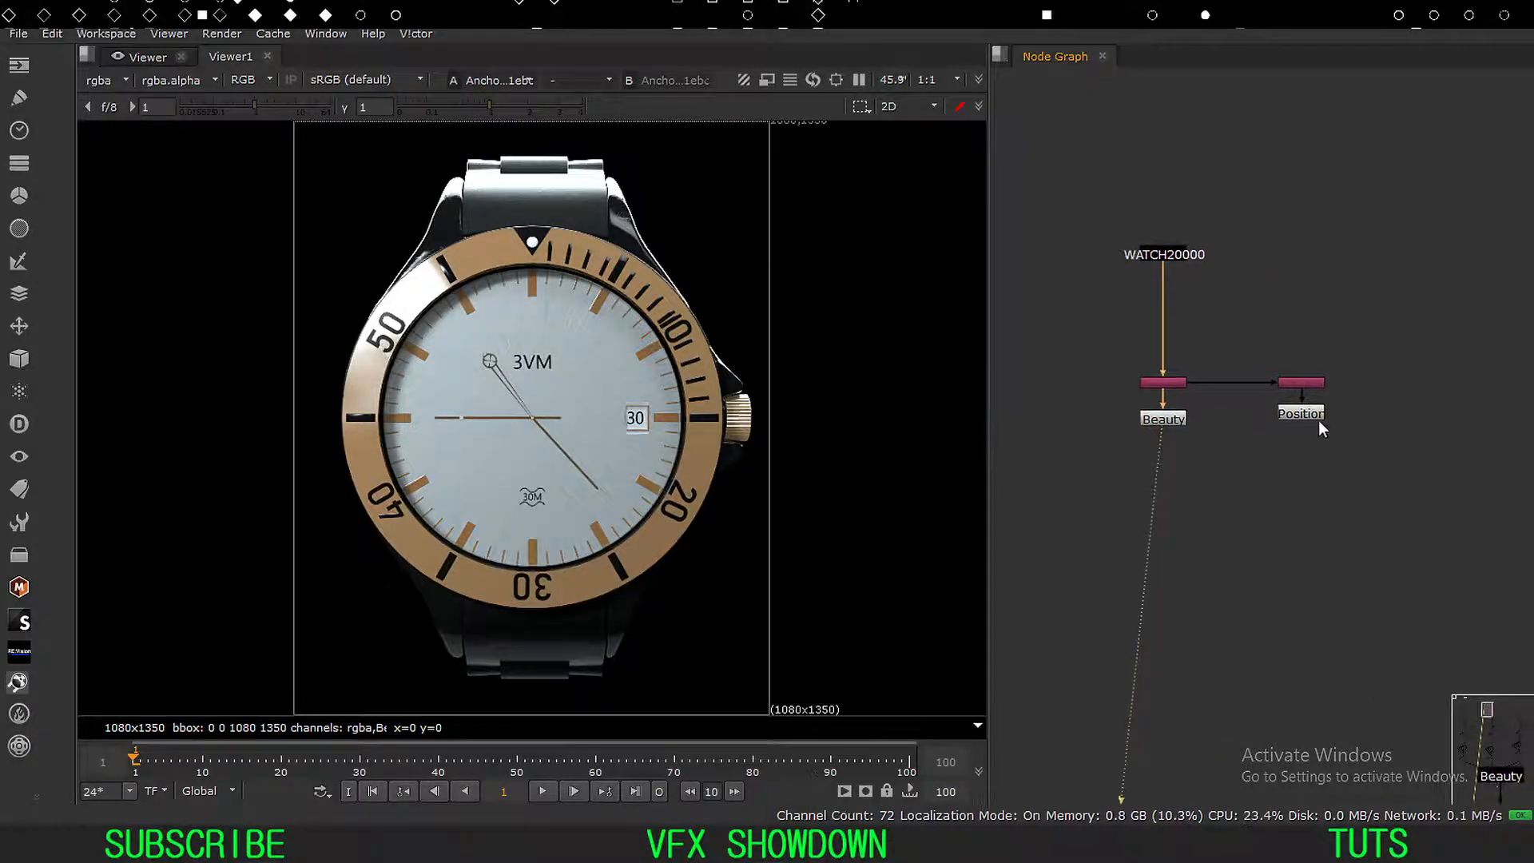
click(1310, 425)
key(1)
scroll(1238, 420, up, 3)
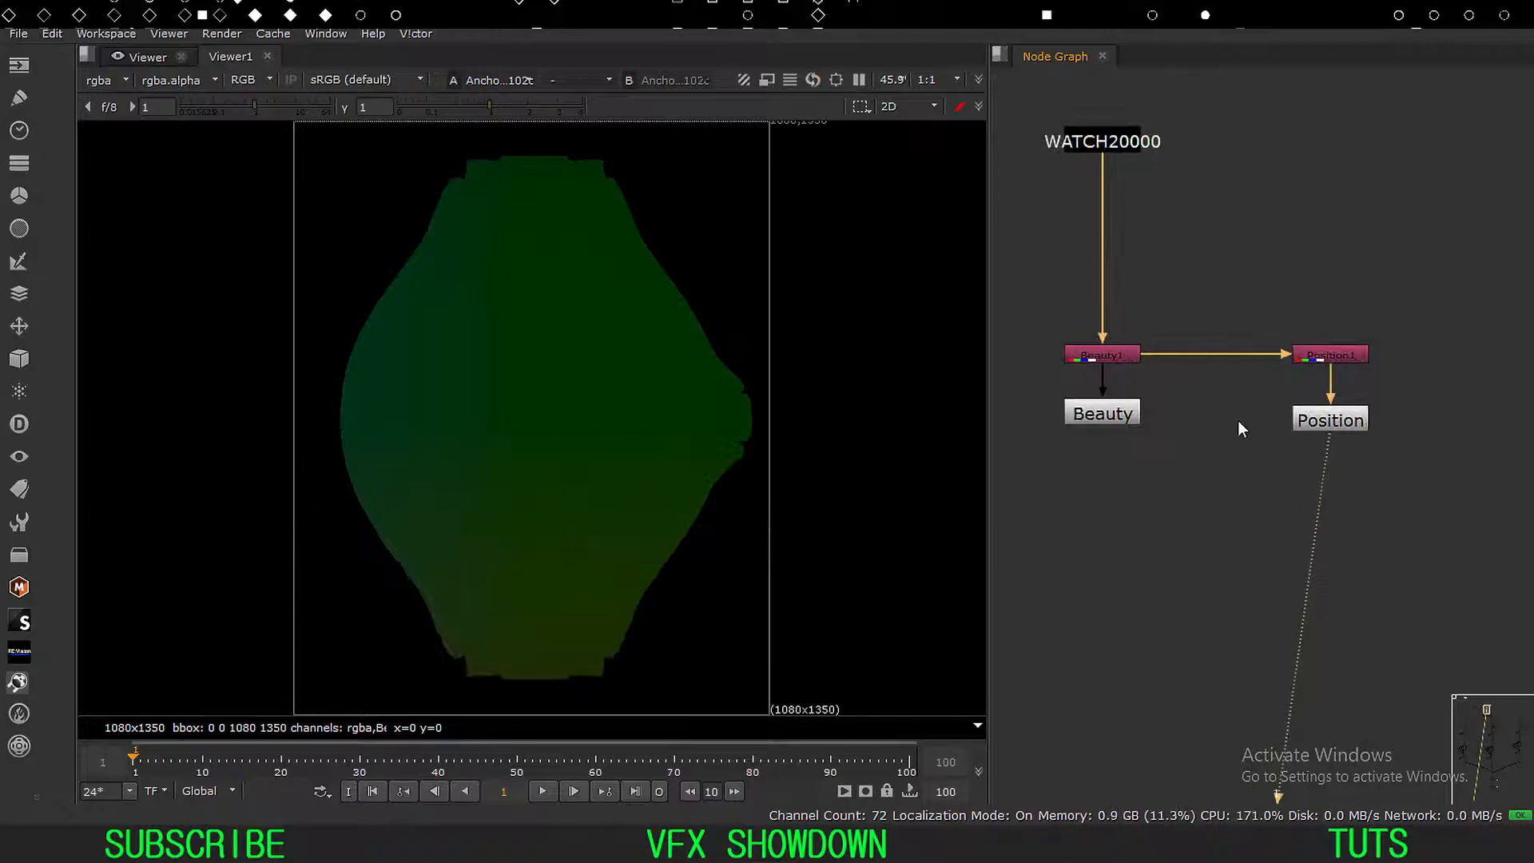
Select the three comp branches together to examine their links to the pass anchors, and clear the selection.
scroll(1053, 342, down, 5)
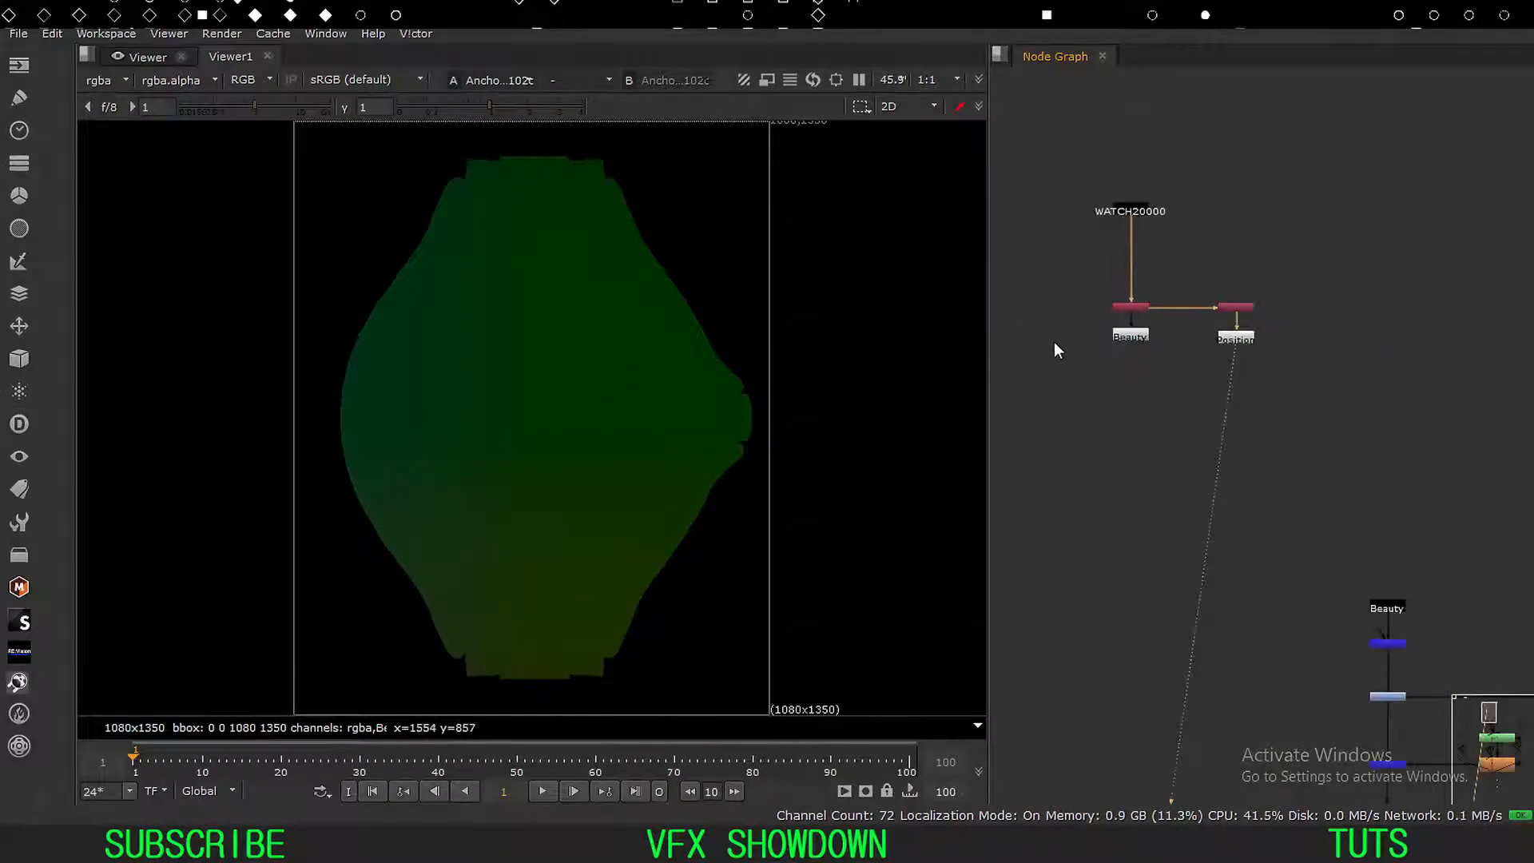
scroll(1152, 303, down, 5)
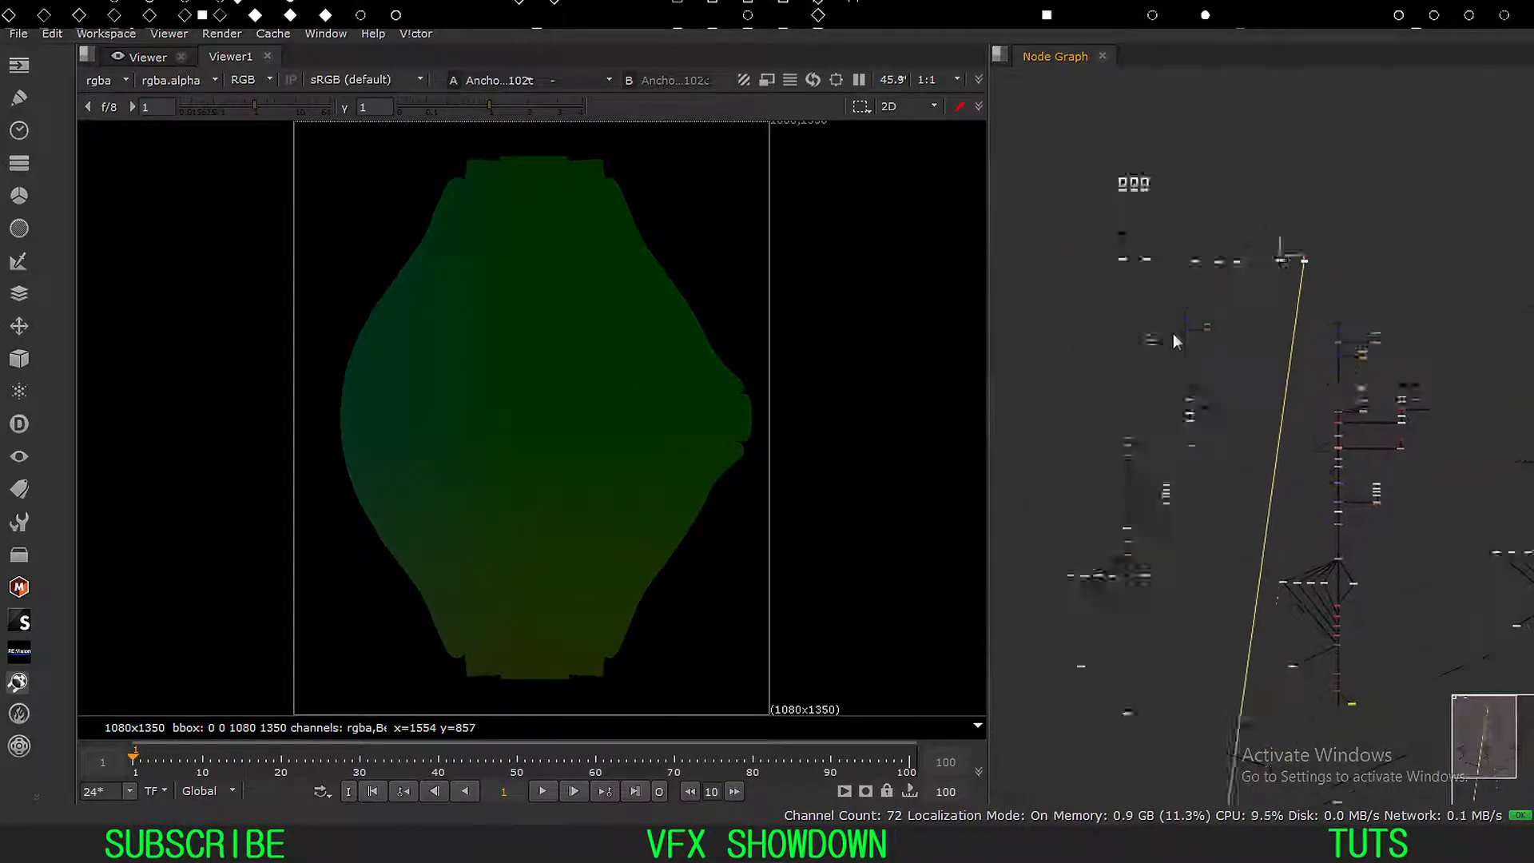
middle_drag(1246, 354, 1122, 374)
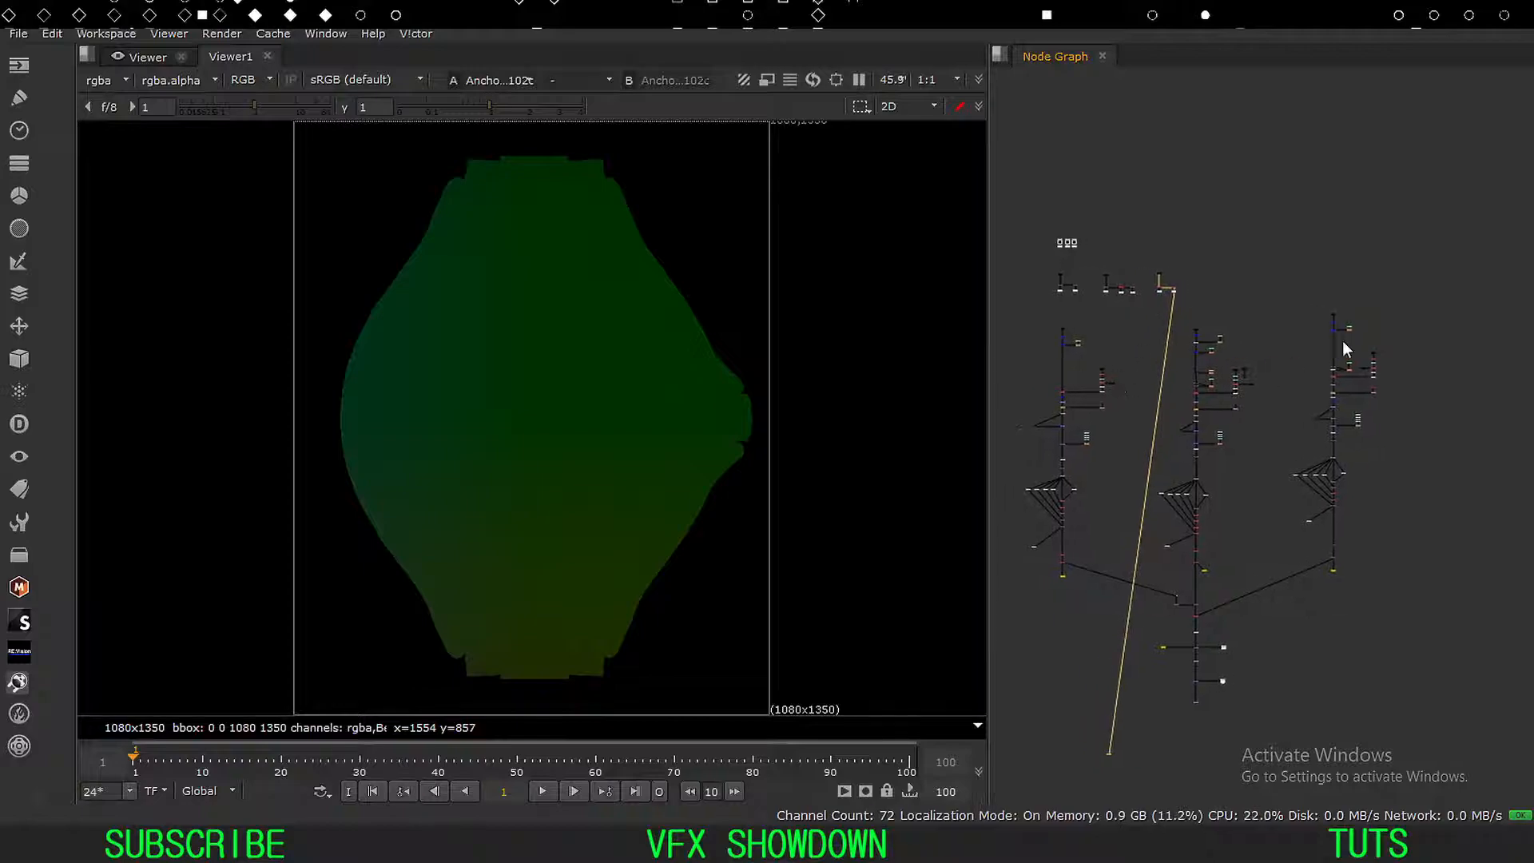
drag(1342, 340, 1091, 574)
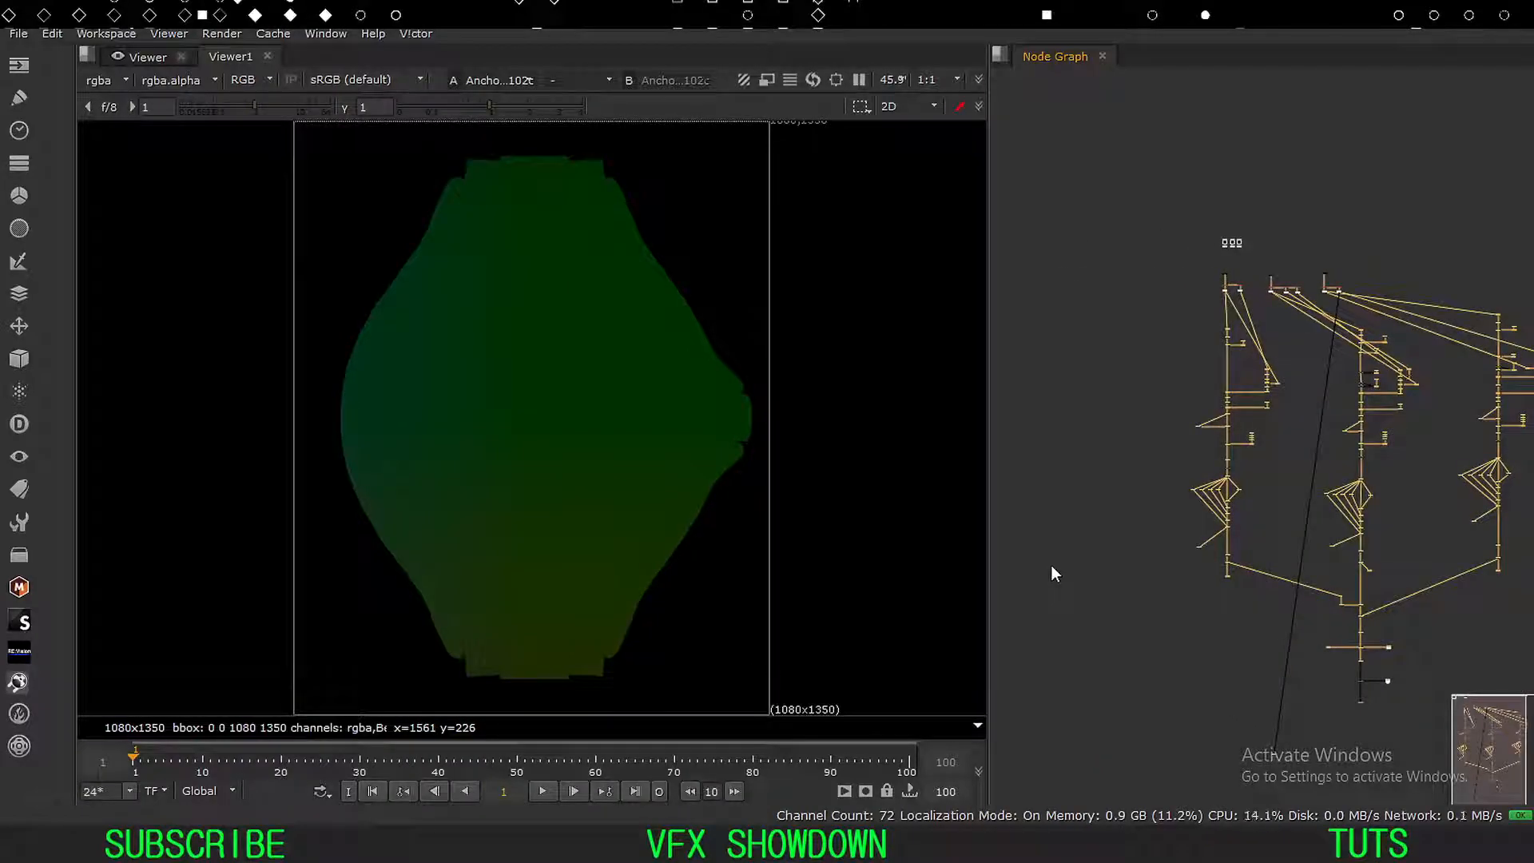
click(1162, 337)
View the Beauty stamp at the head of the first comp branch in the viewer.
scroll(1222, 324, up, 8)
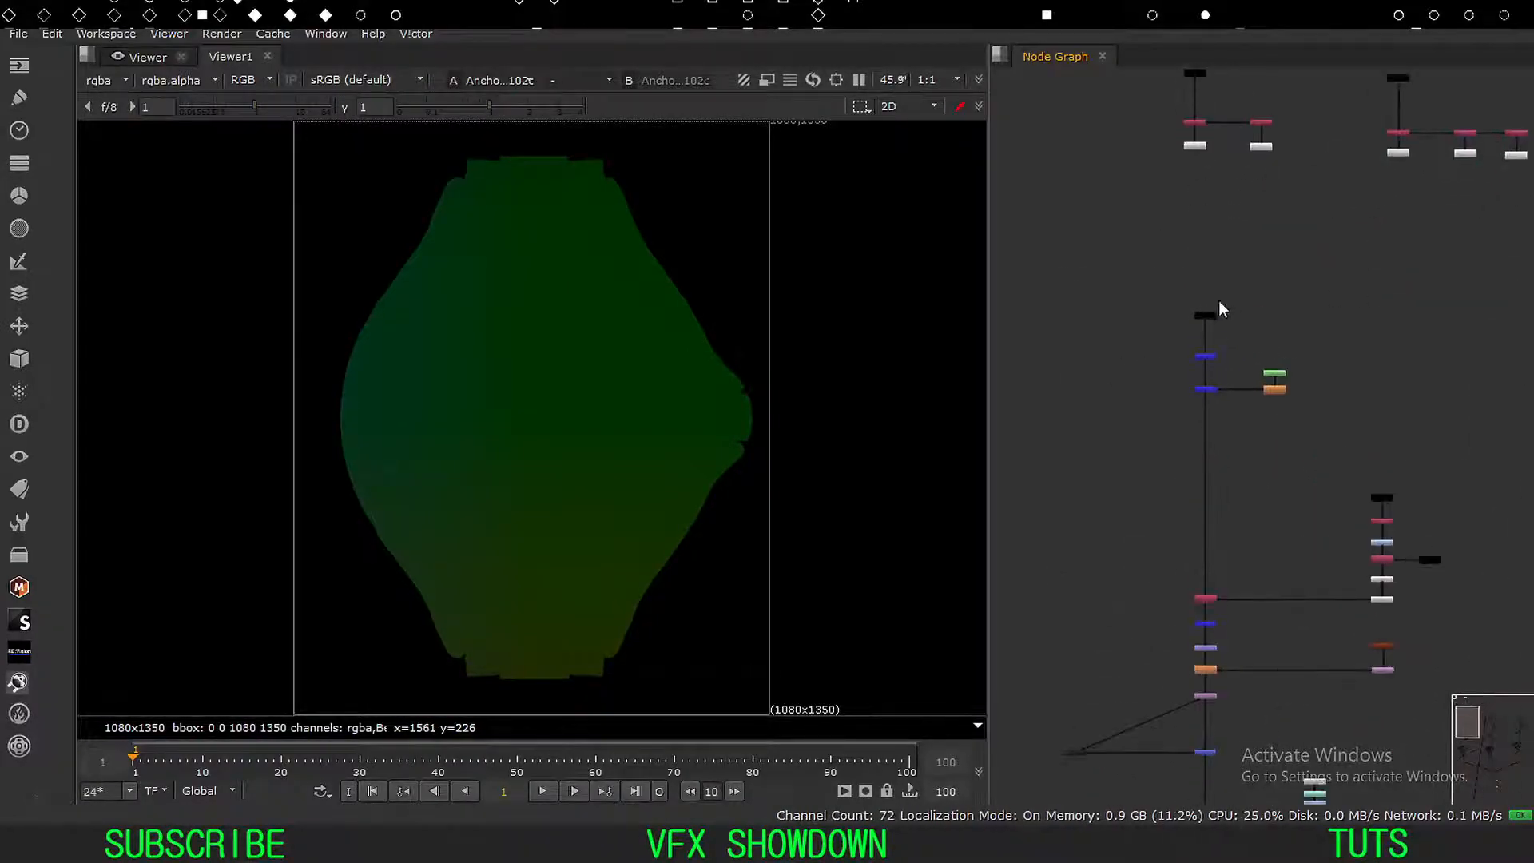
drag(1281, 282, 1121, 324)
key(1)
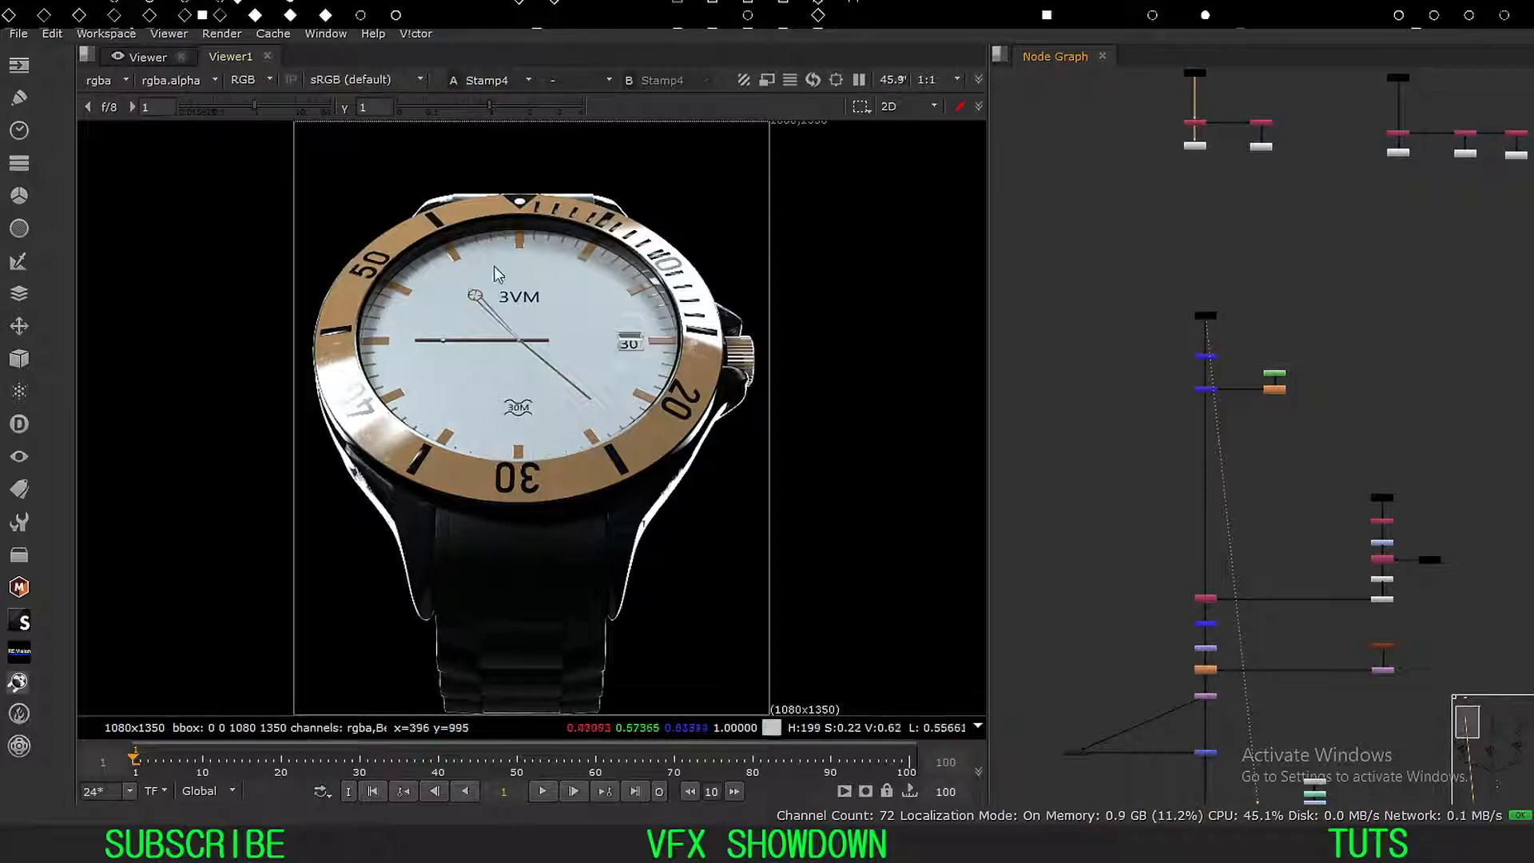
View the first branch's LUE4NUKE node and toggle it off and on to compare its effect.
scroll(1174, 372, up, 2)
scroll(1205, 334, up, 5)
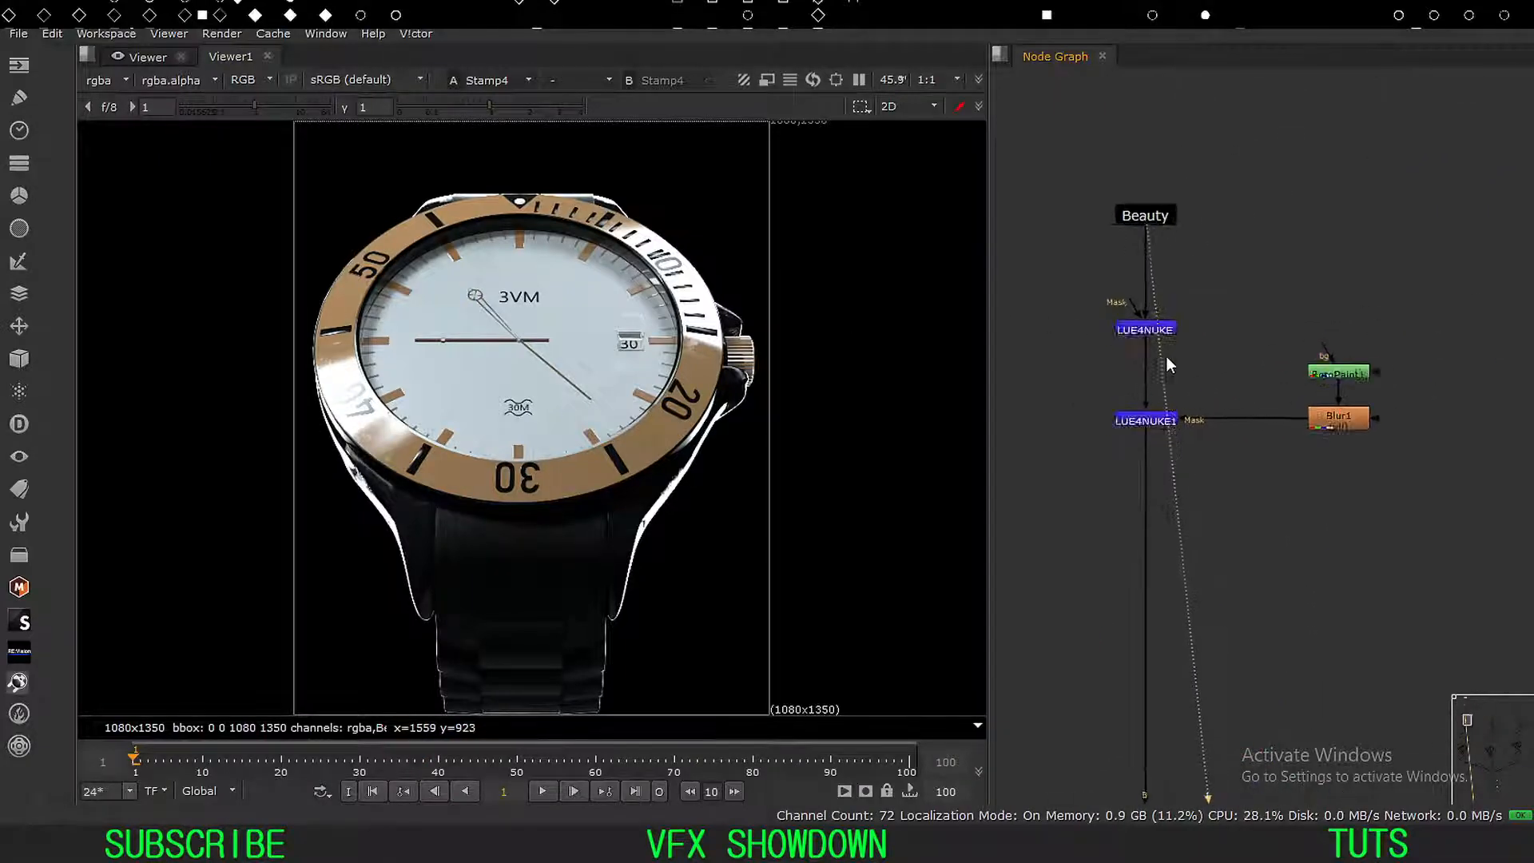
click(1148, 416)
key(1)
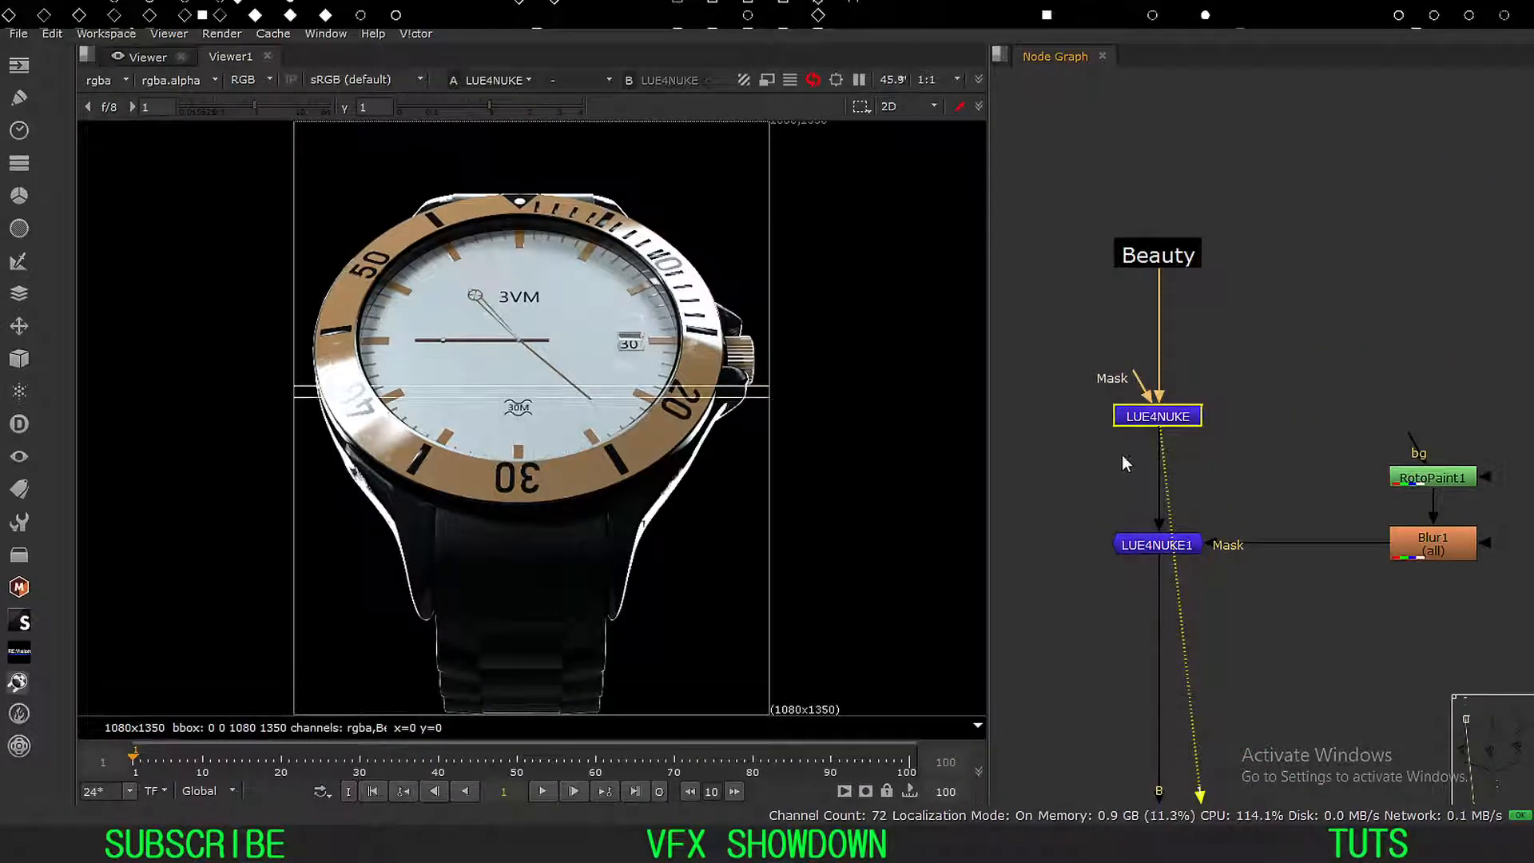
middle_drag(1136, 440, 1158, 453)
key(d)
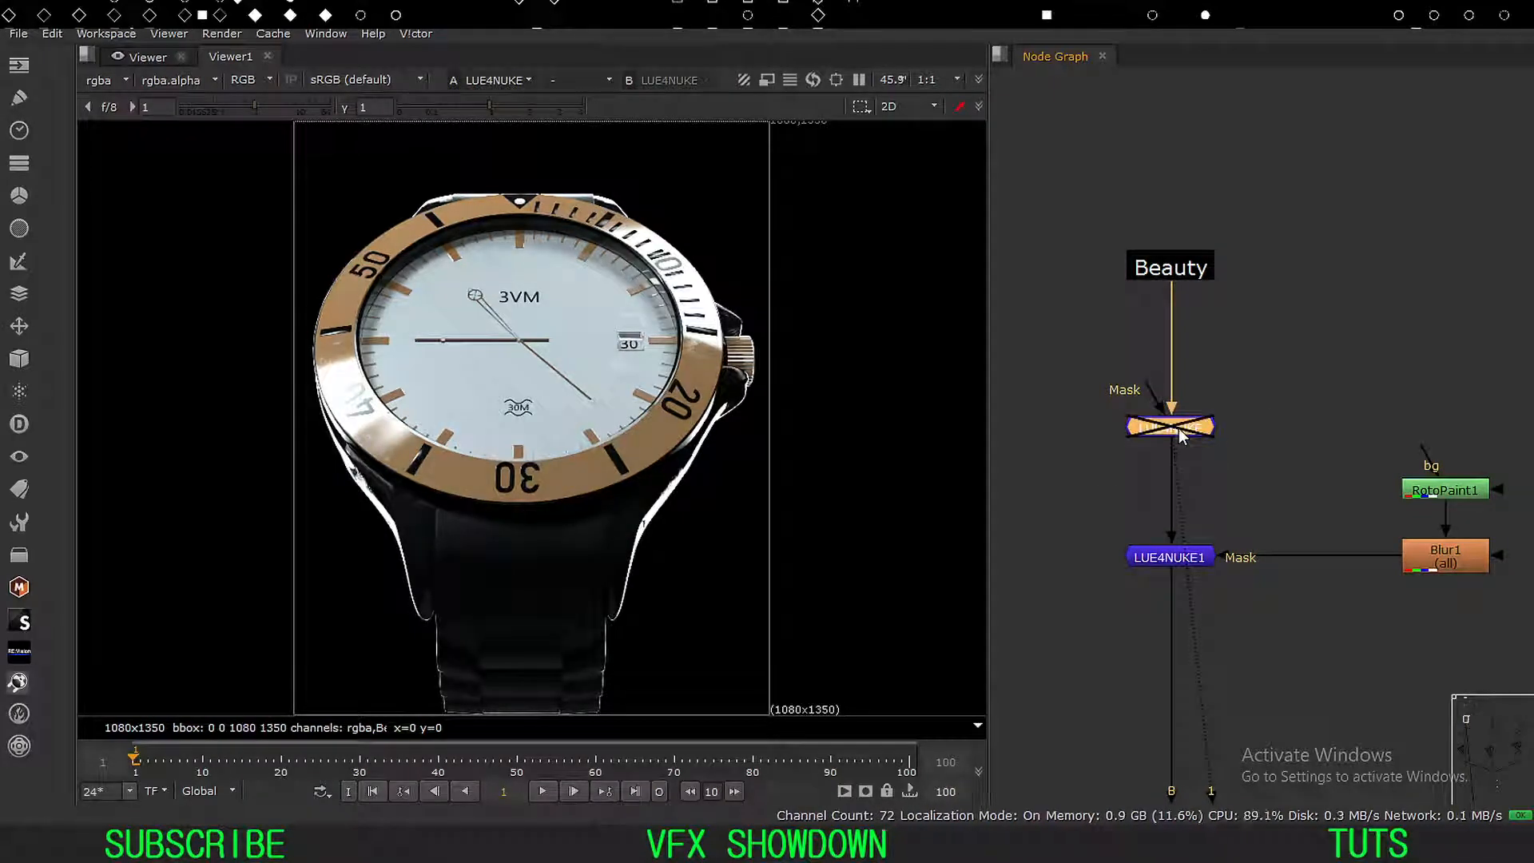
key(d)
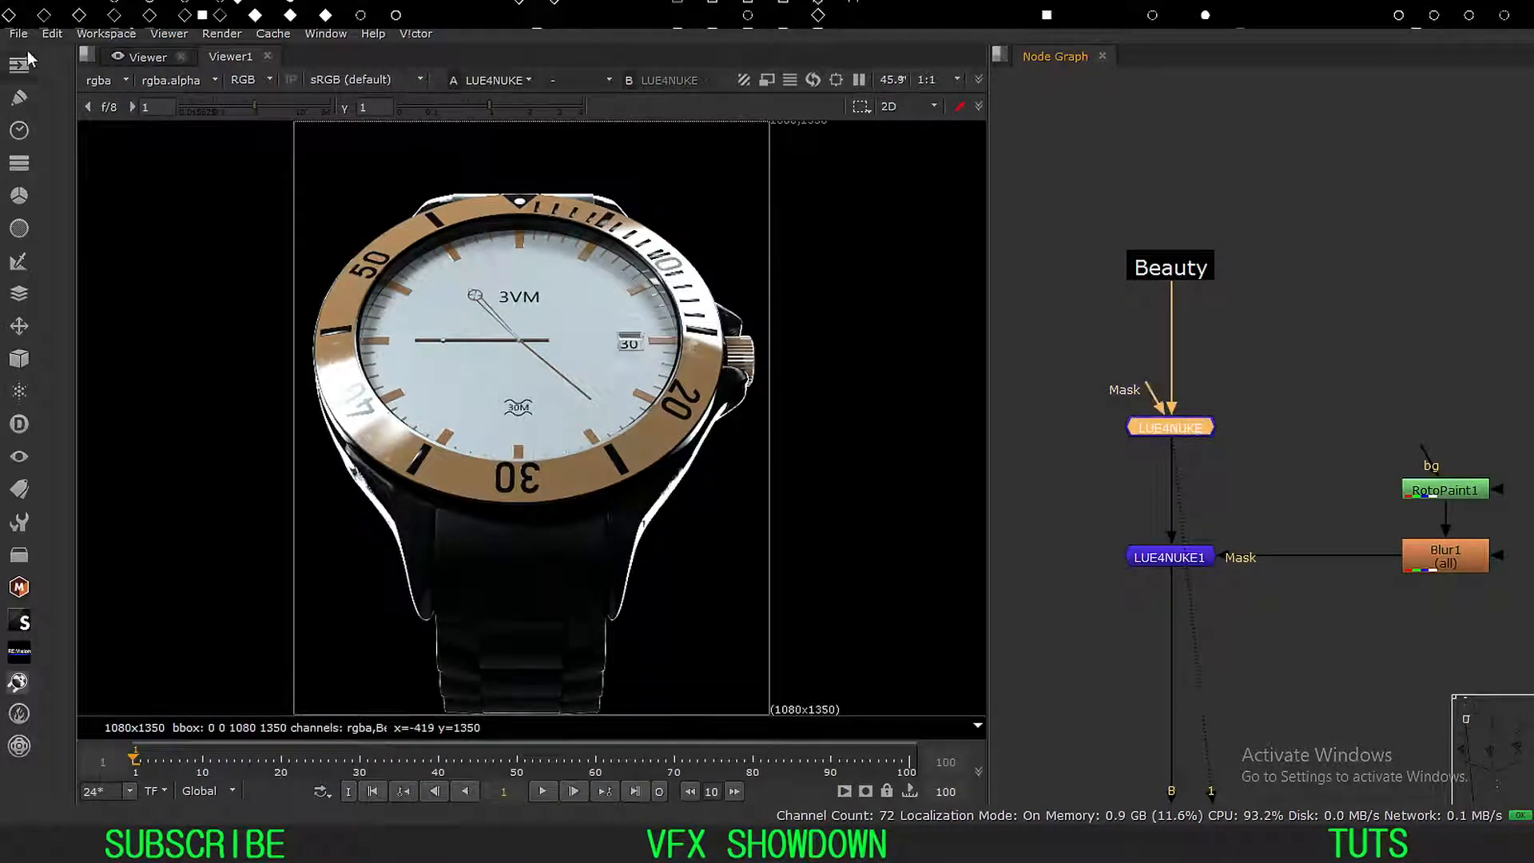
Open a new Waveform scope for the active viewer.
click(86, 53)
mouse_move(128, 224)
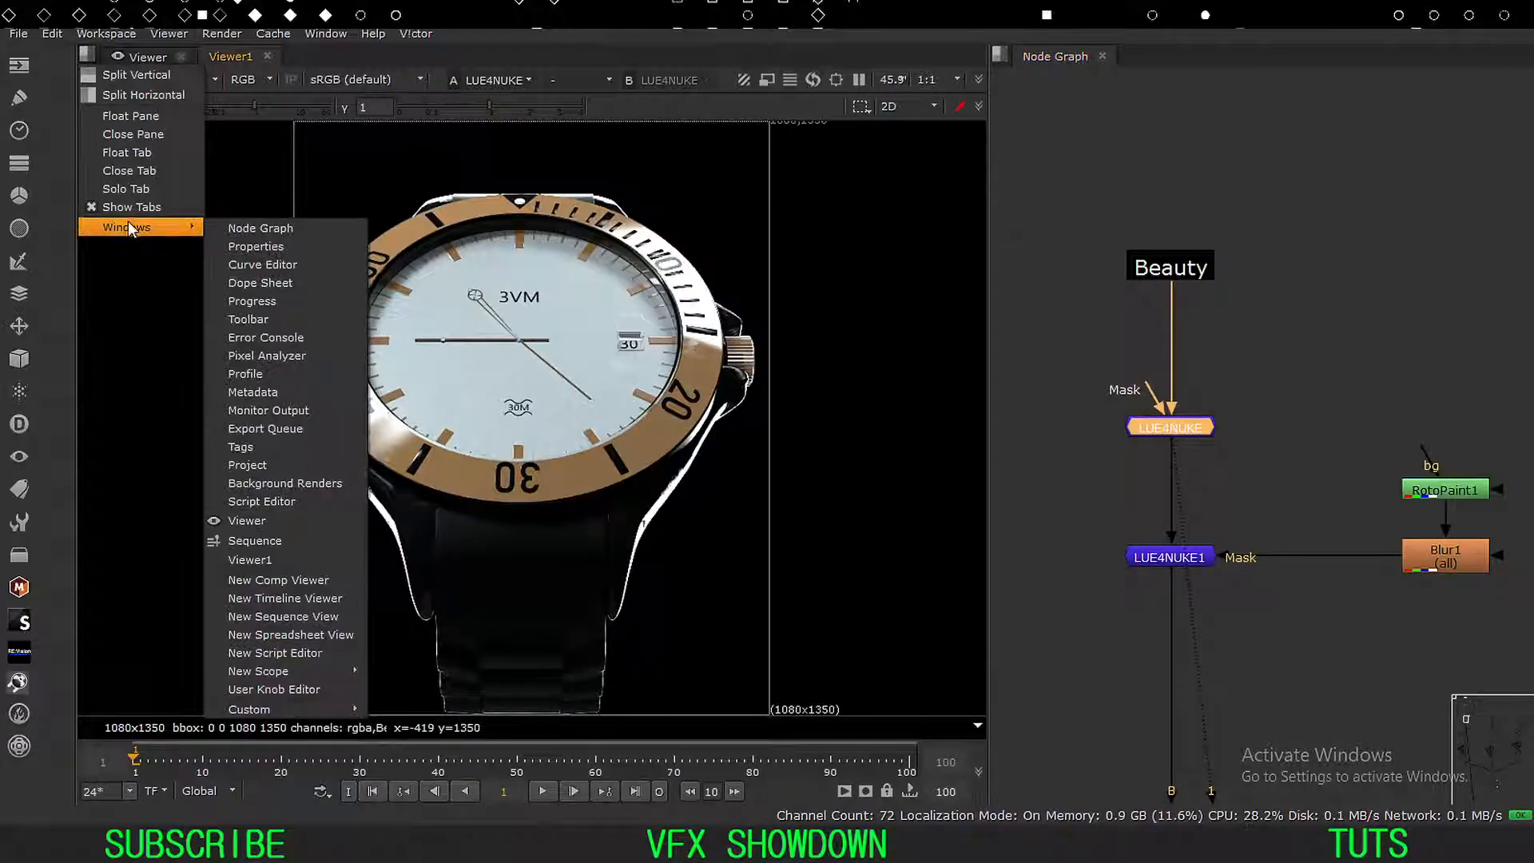
mouse_move(322, 671)
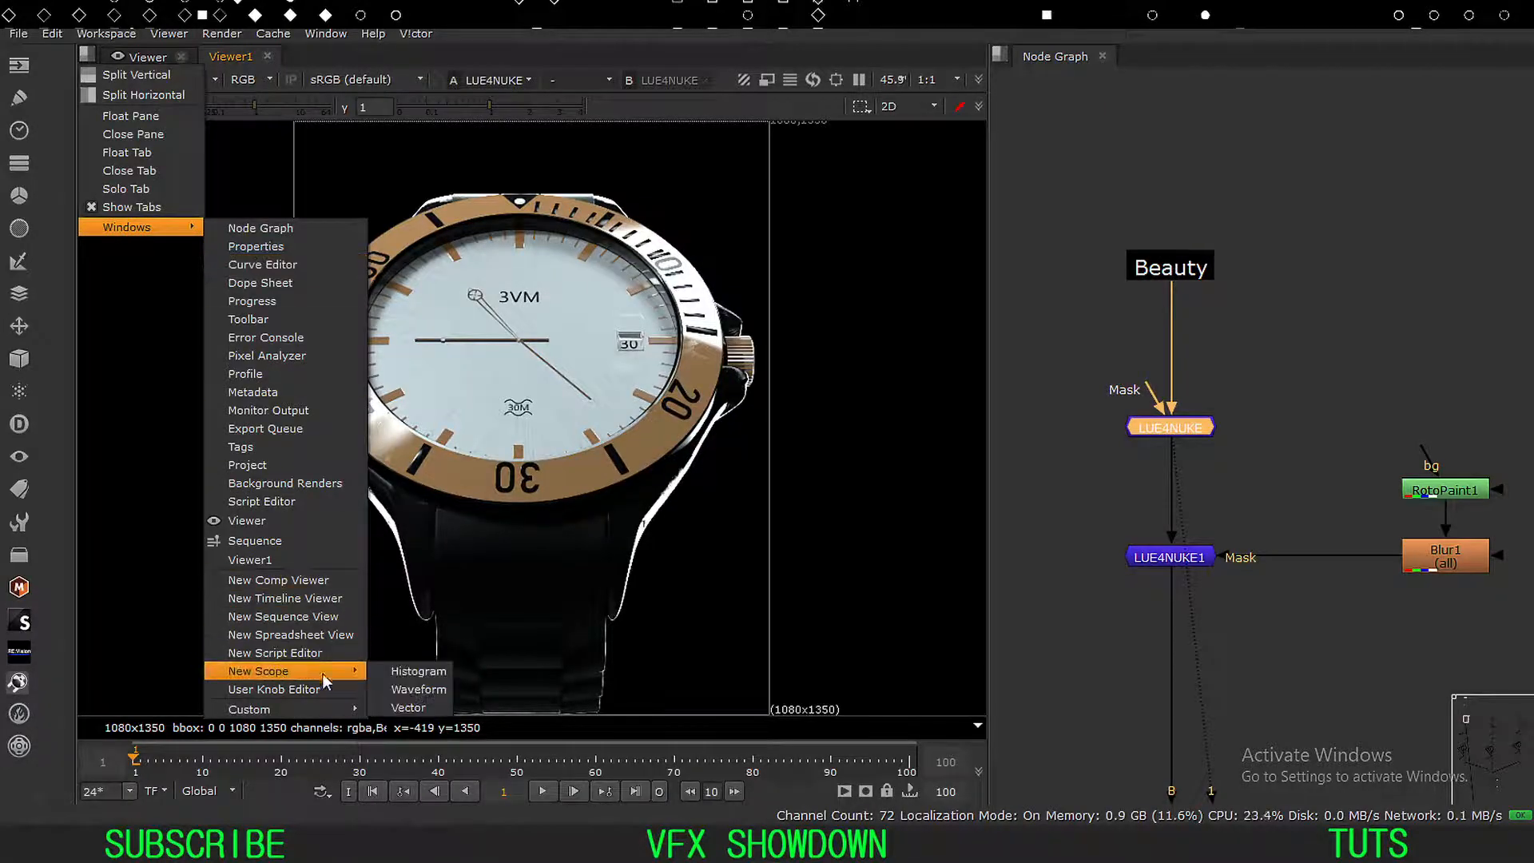
click(435, 690)
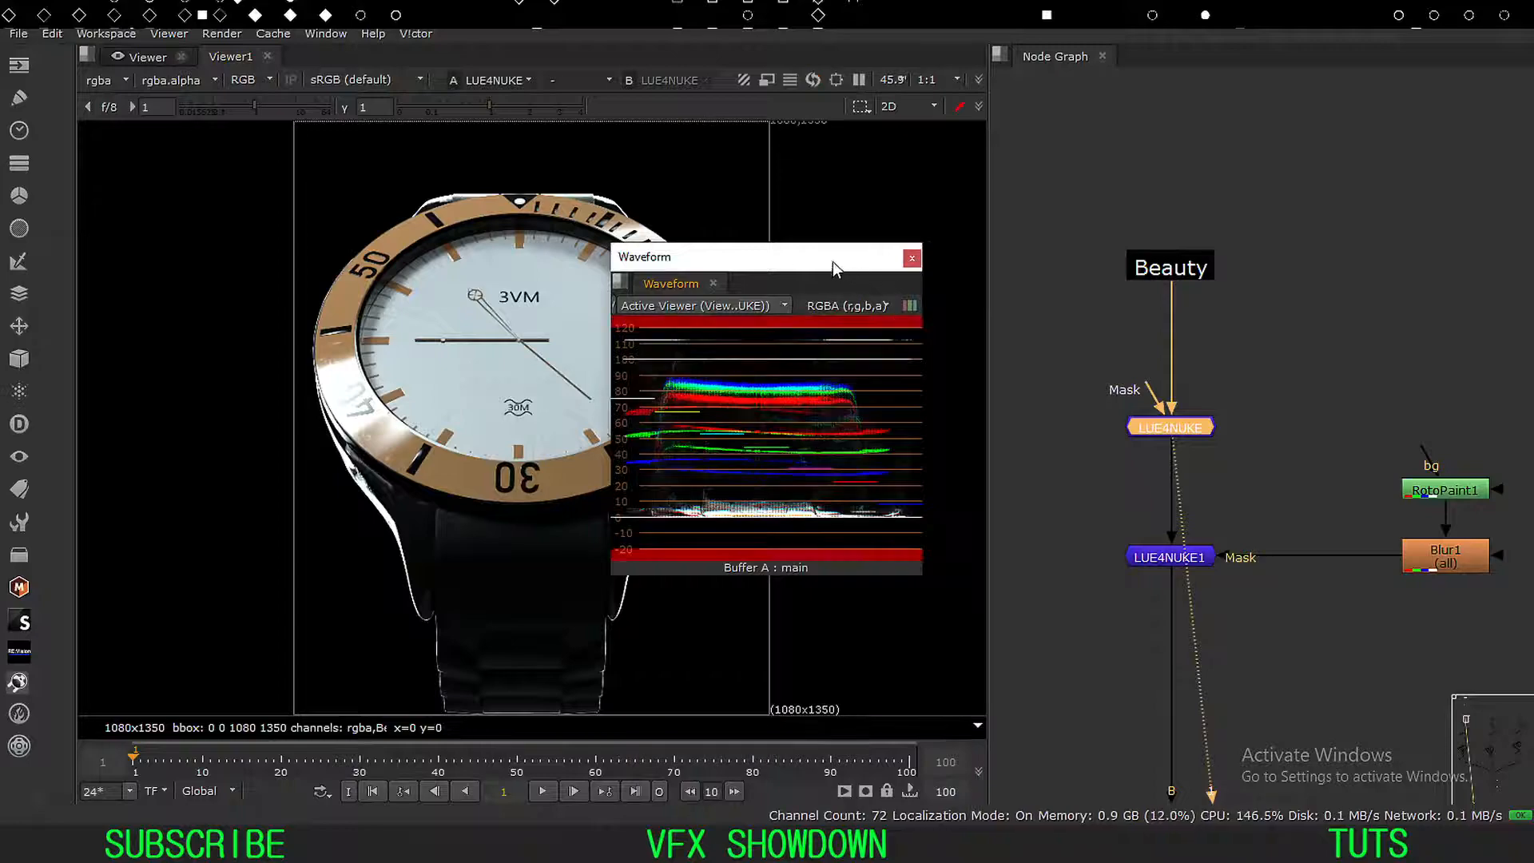
Shrink the floating Waveform scope and place it over the empty viewer area beside the watch.
drag(832, 262, 502, 224)
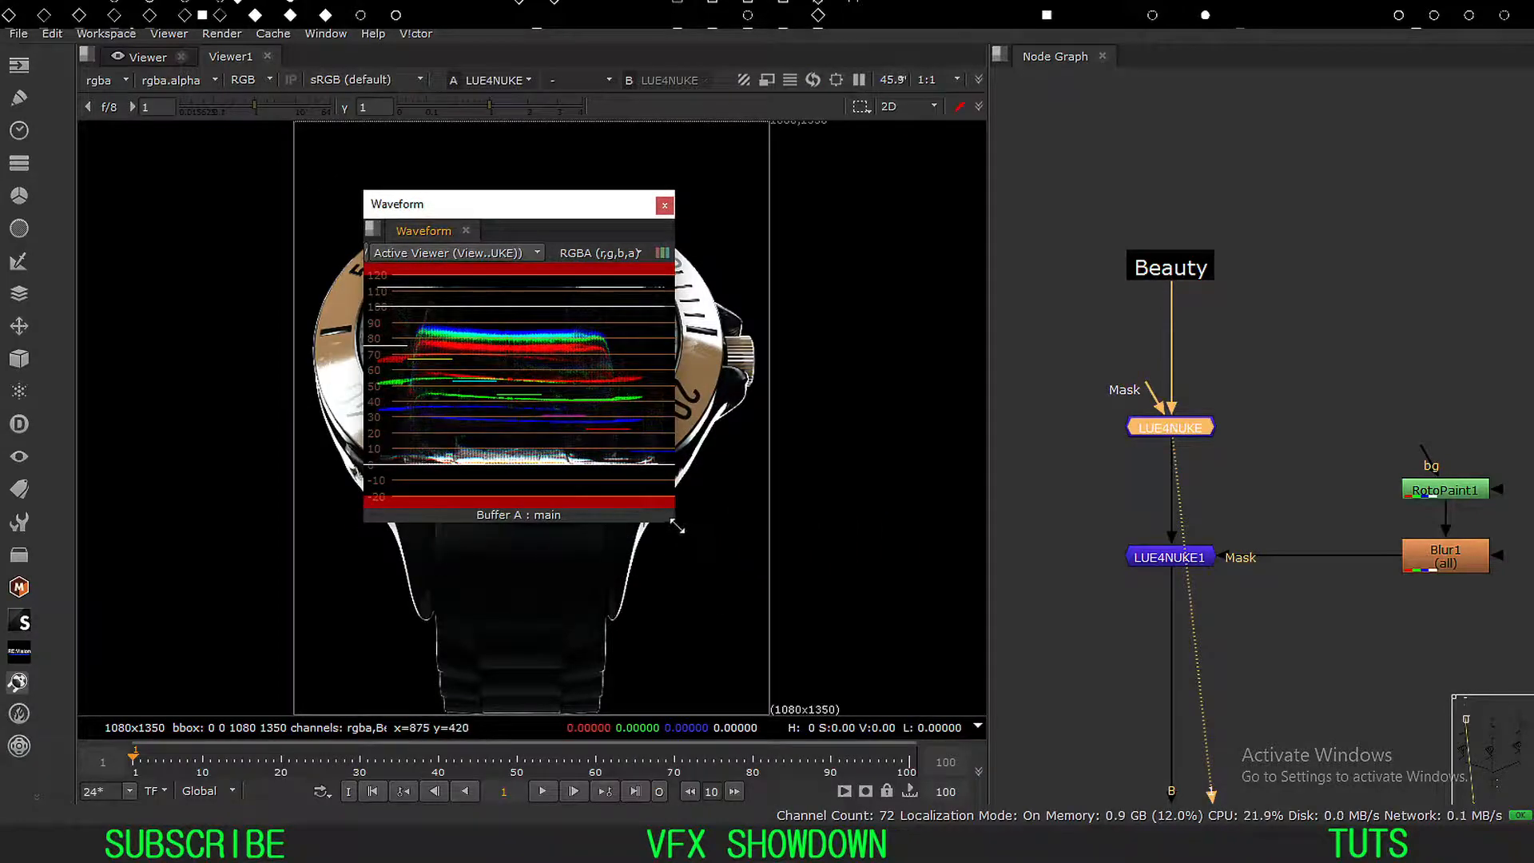
drag(676, 521, 897, 533)
drag(718, 204, 457, 152)
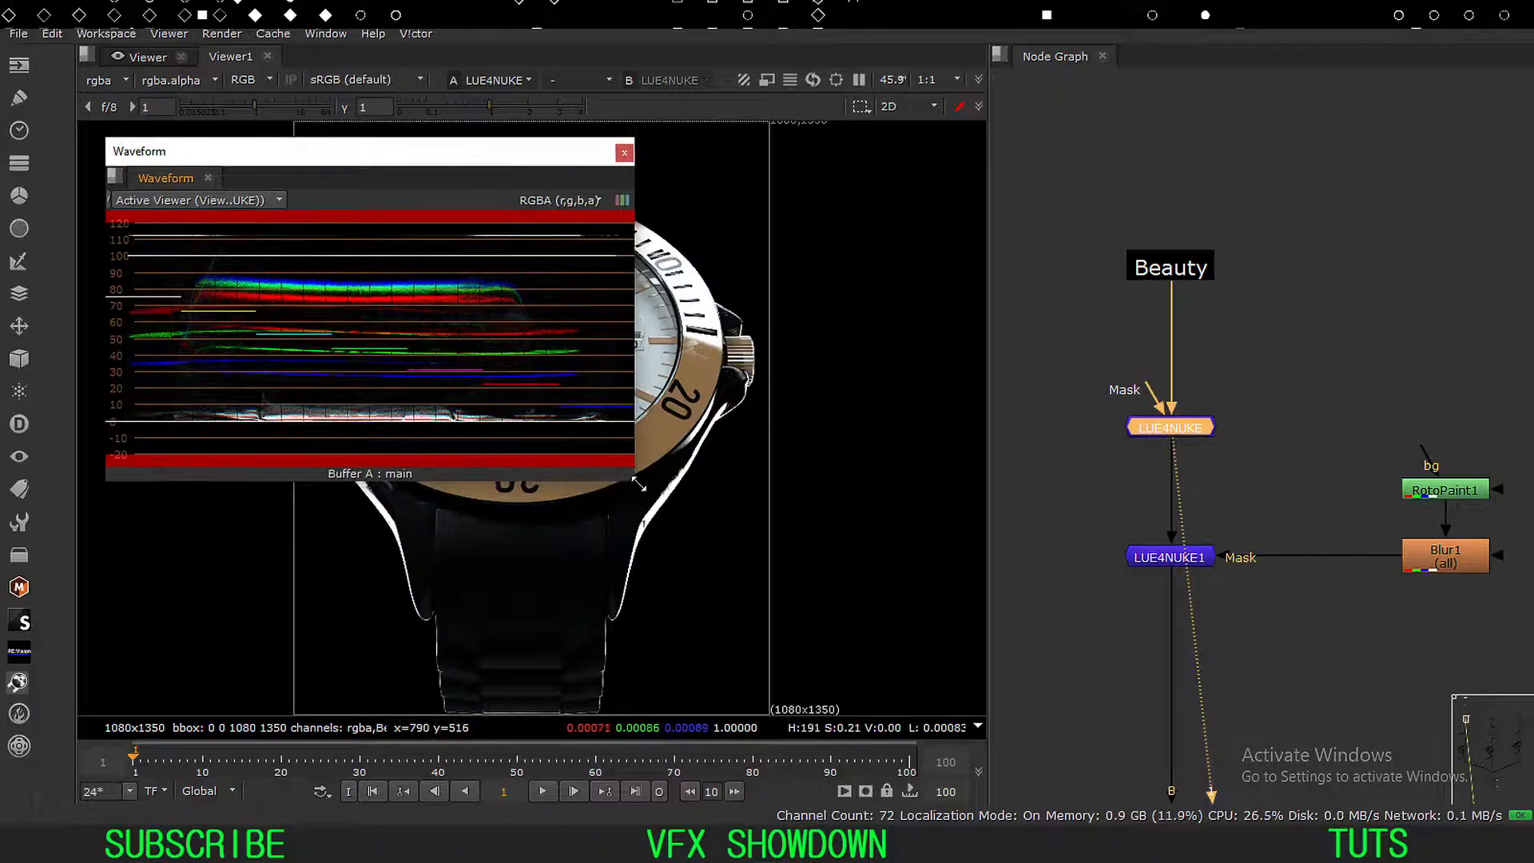
drag(638, 480, 377, 408)
drag(209, 147, 199, 134)
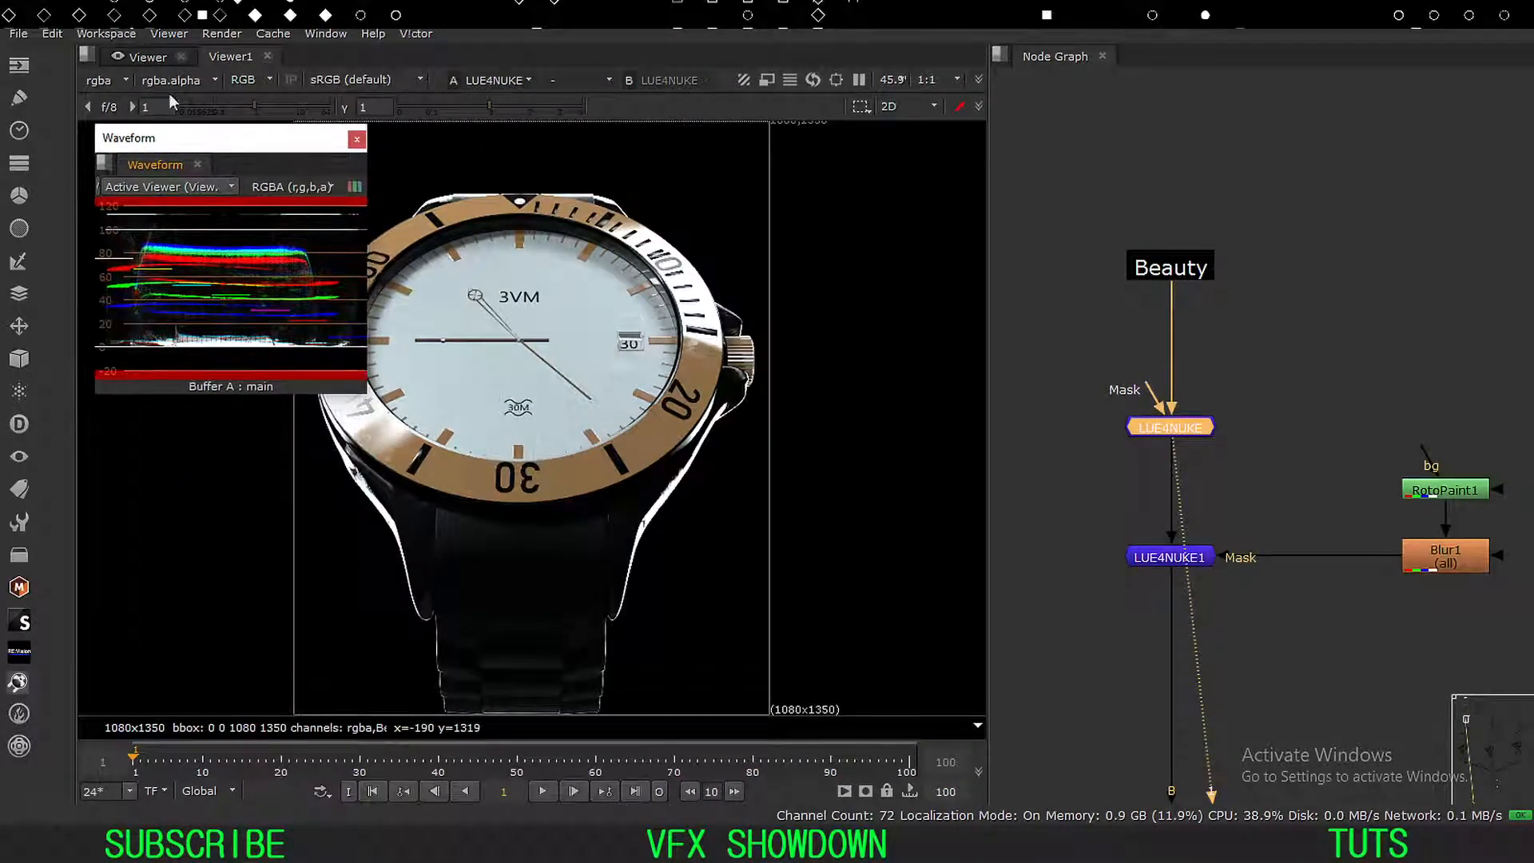
Open a new Vector scope for the active viewer and place it directly below the Waveform scope.
click(90, 53)
mouse_move(126, 227)
mouse_move(300, 690)
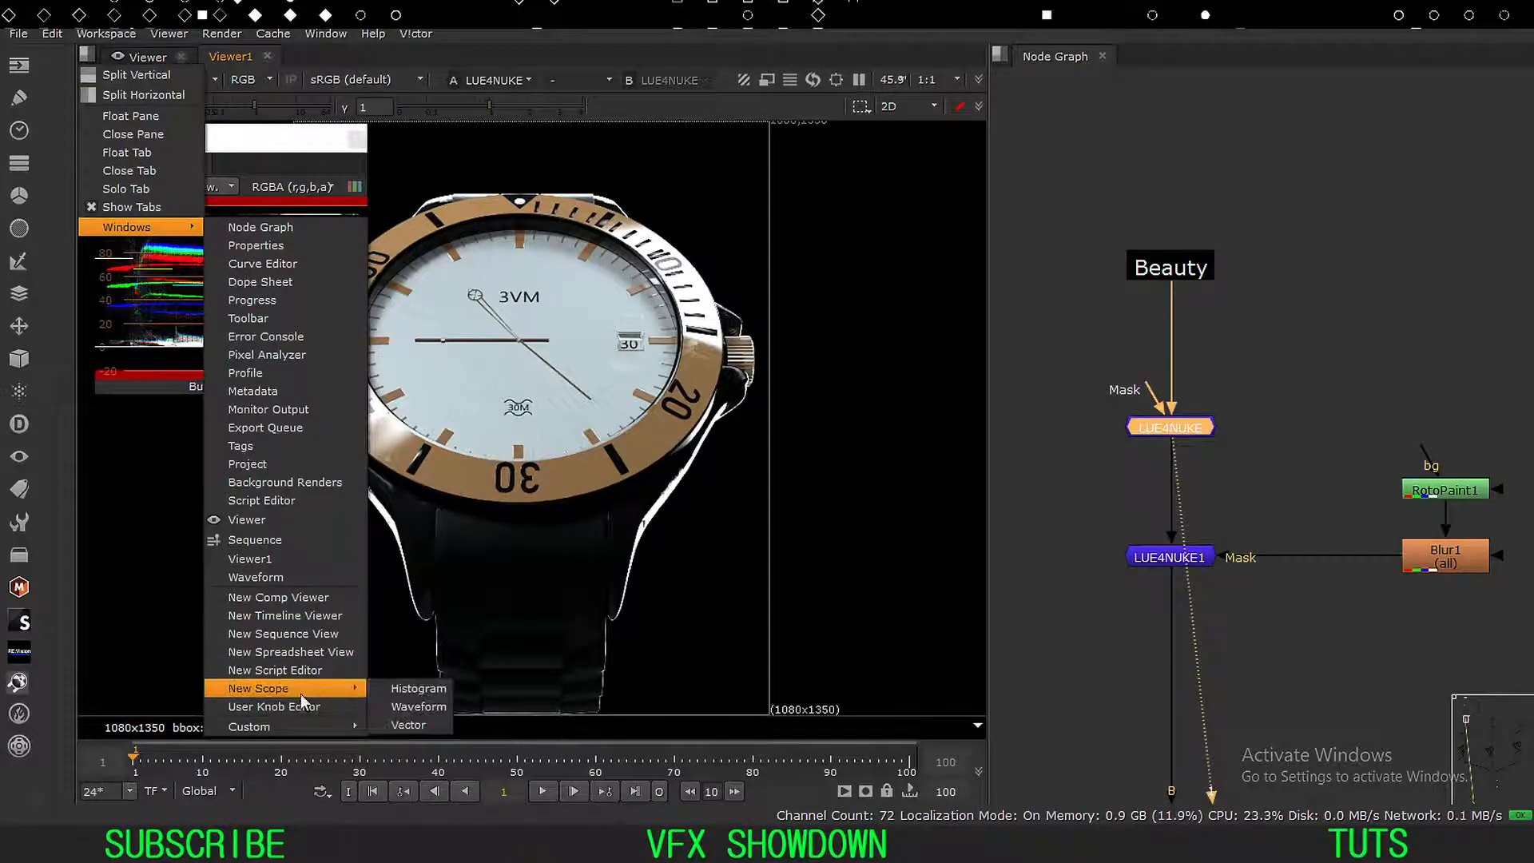
click(407, 724)
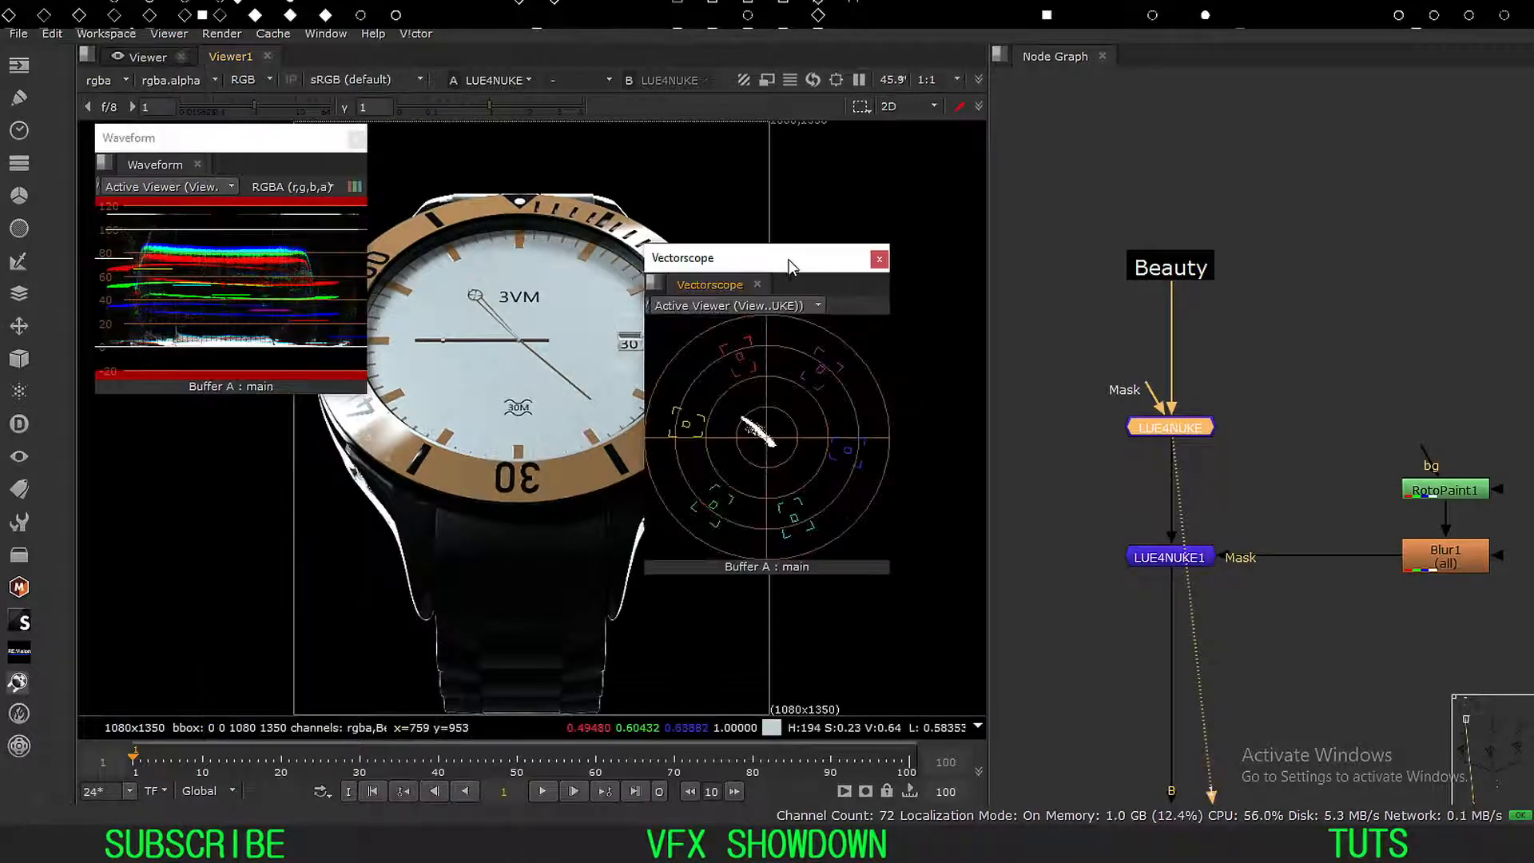
drag(799, 249, 250, 415)
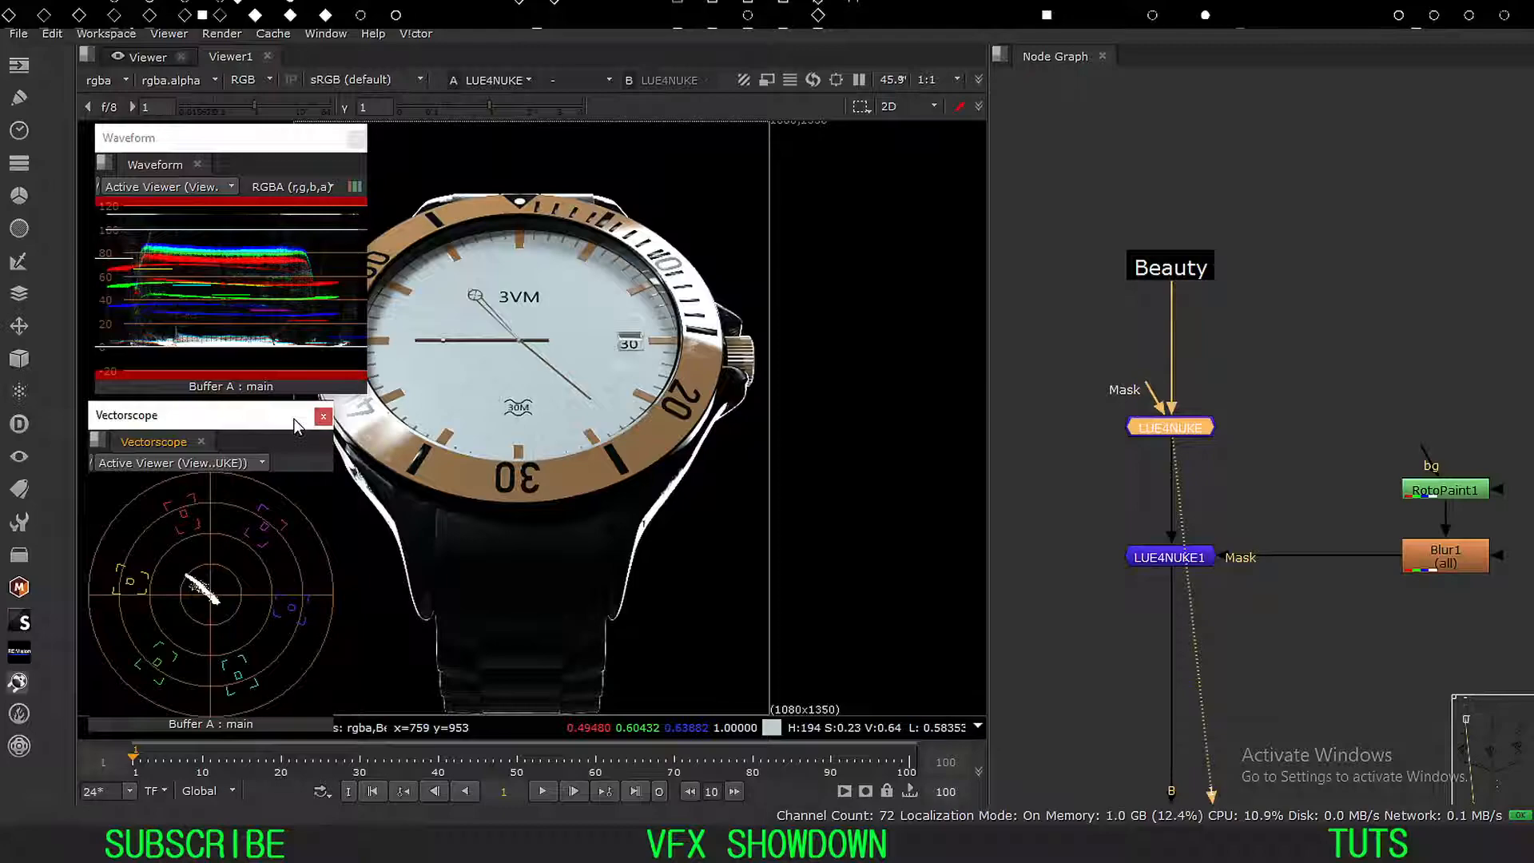
Toggle the first branch's LUE4NUKE node off and on to compare its effect on the watch and both scopes.
click(1109, 411)
middle_drag(1116, 416, 1107, 394)
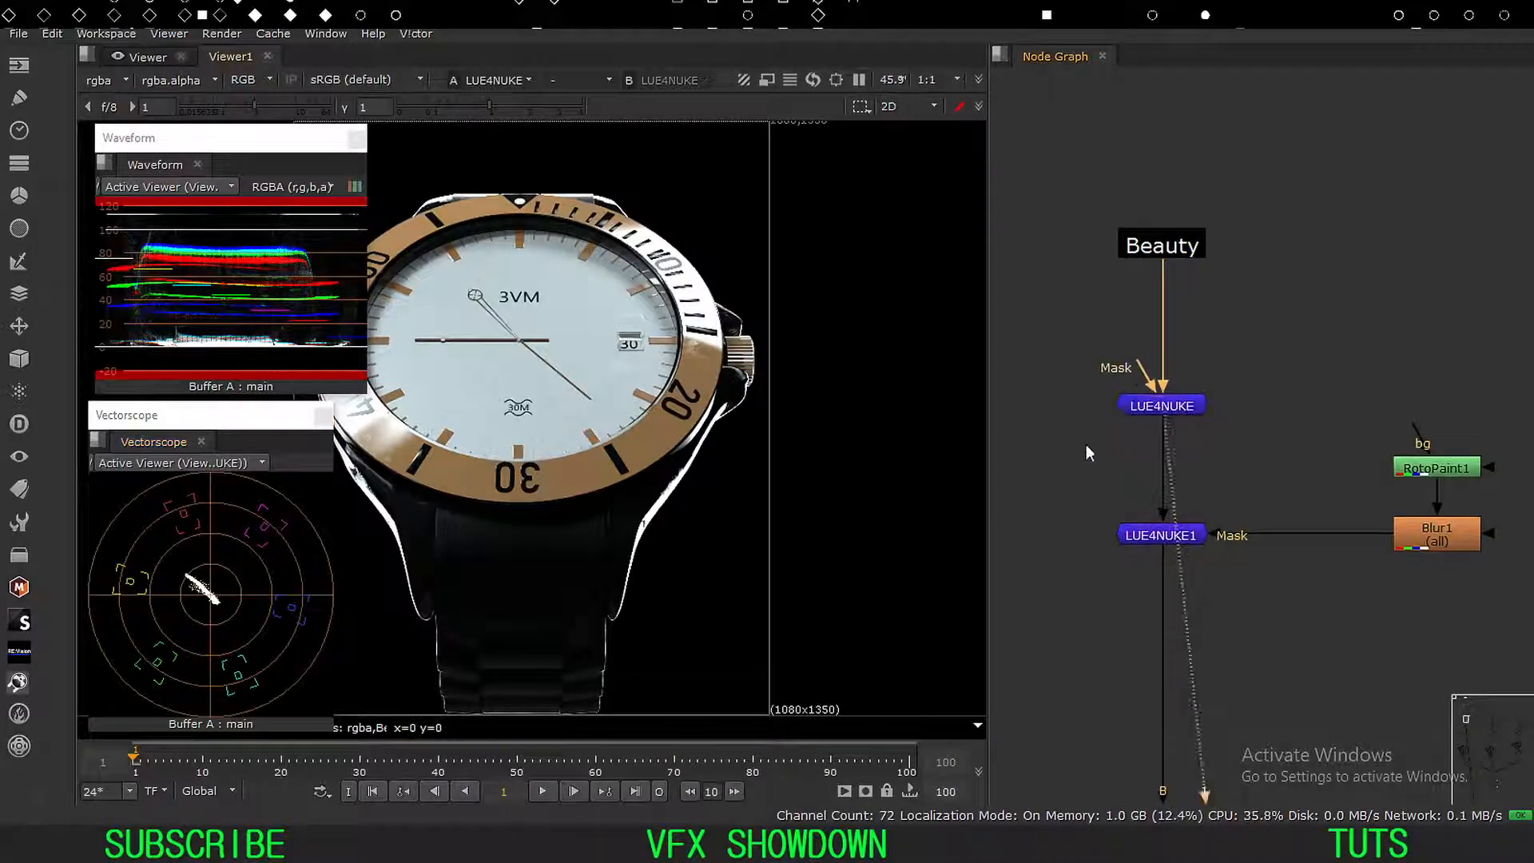
click(1163, 407)
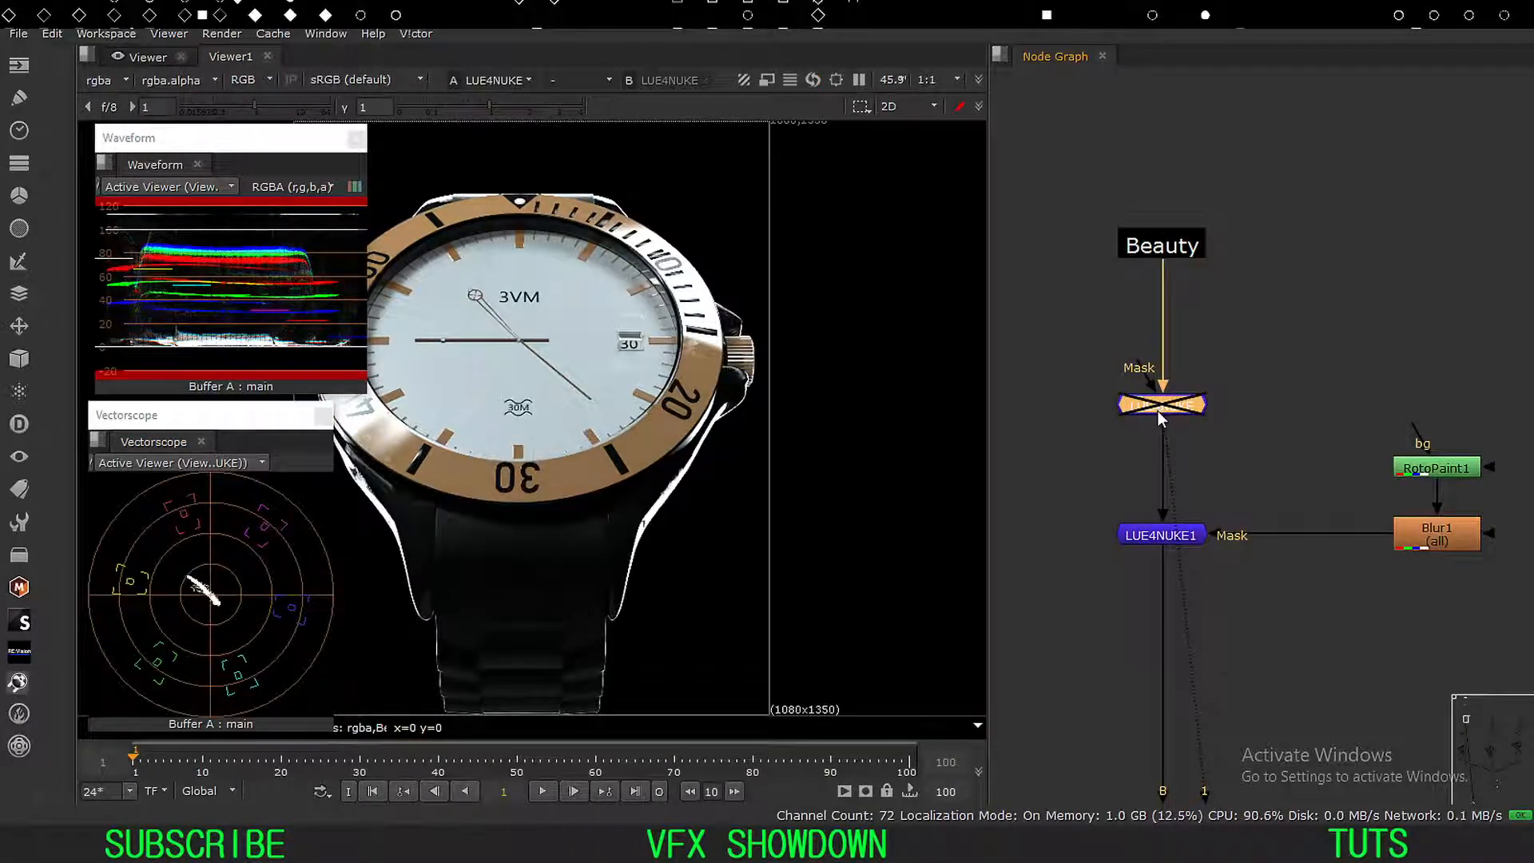
key(d)
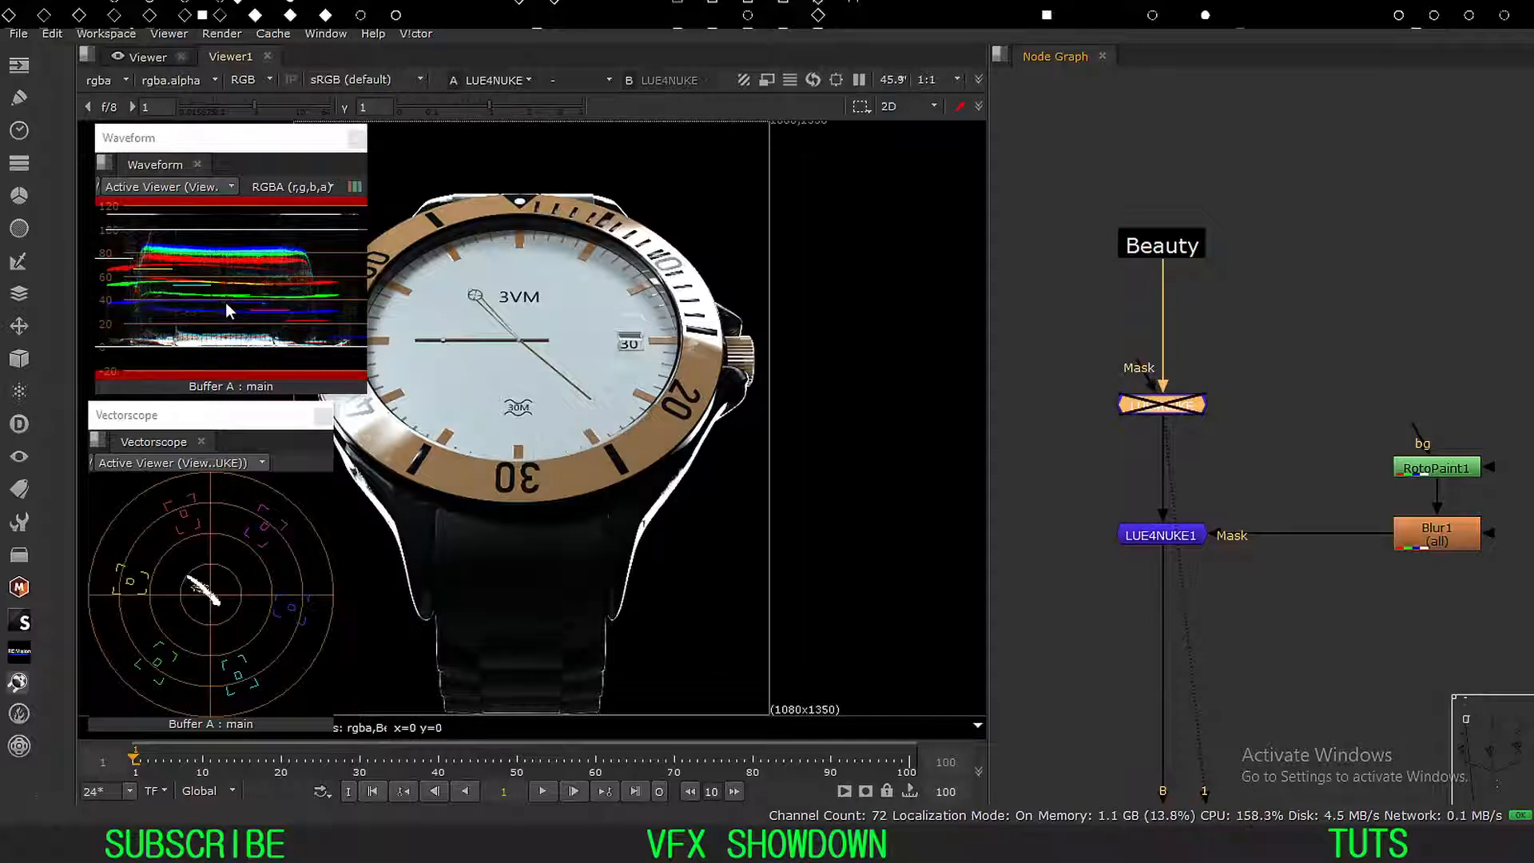
key(d)
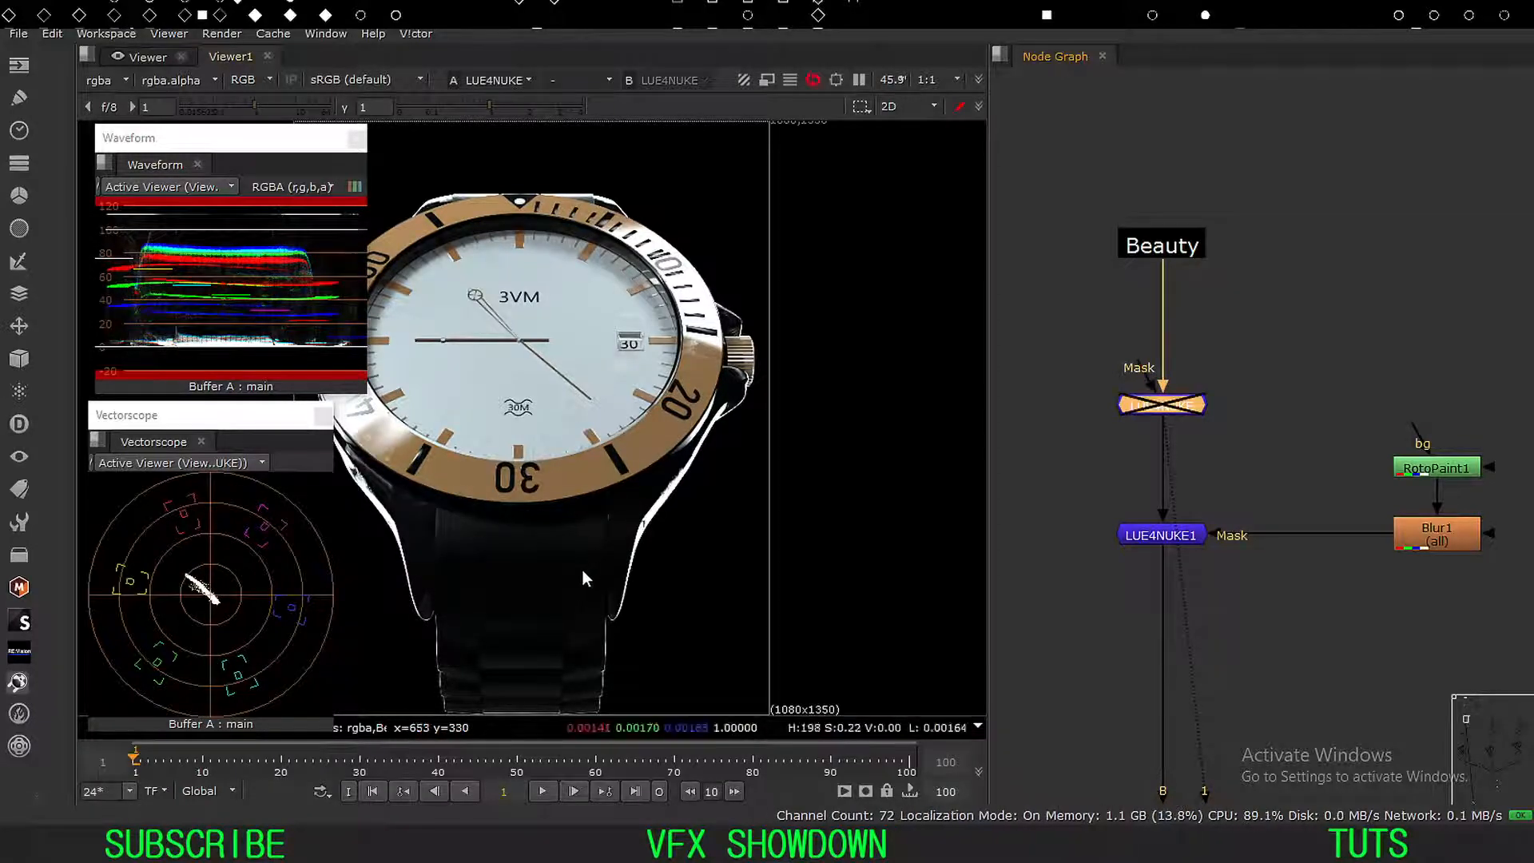
key(d)
key(d)
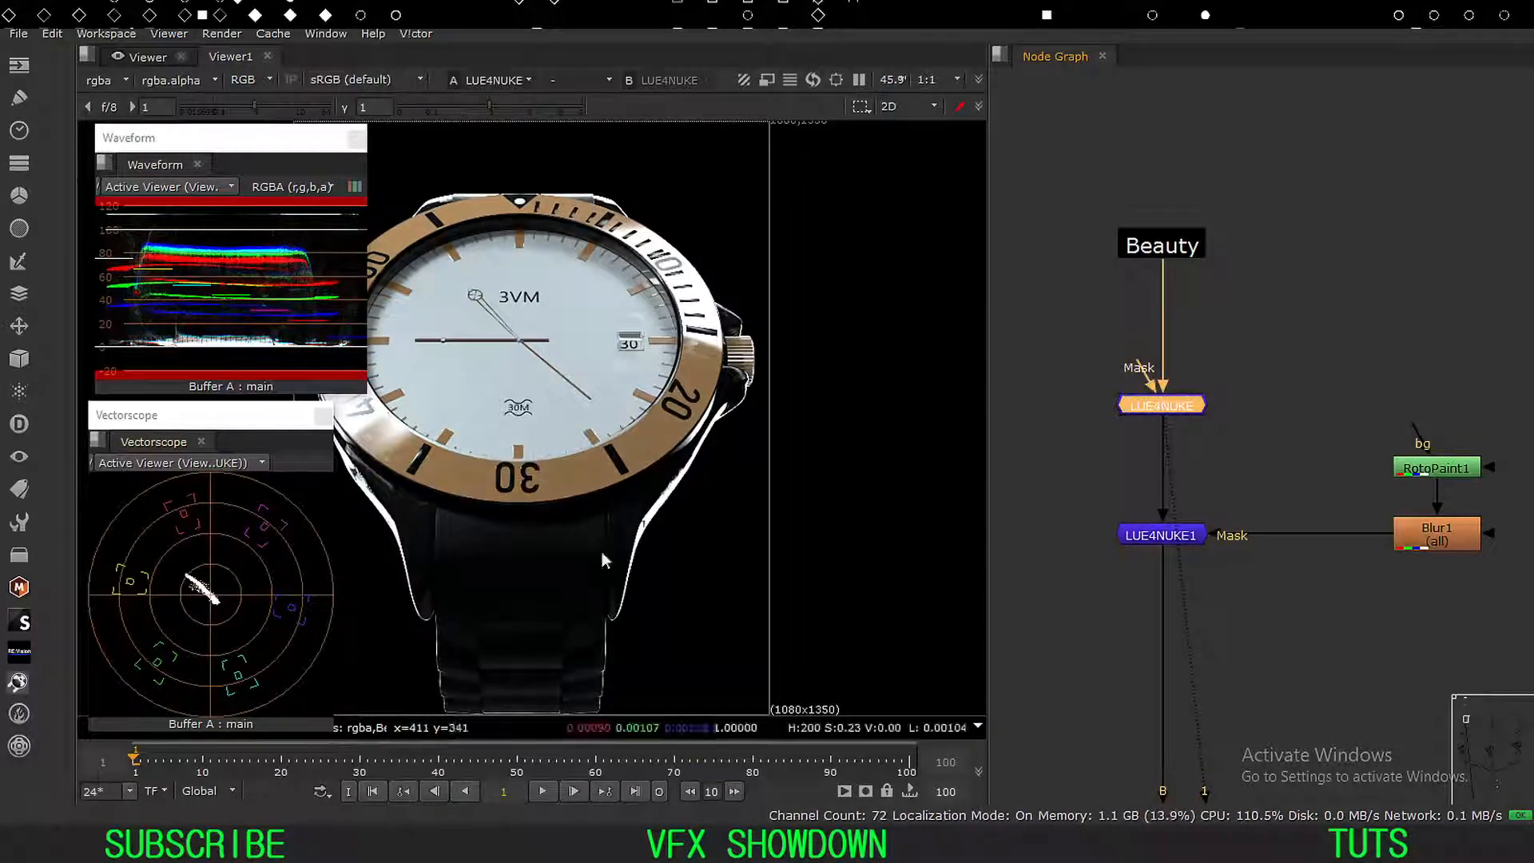
Open the LUE4NUKE node's properties, dismiss the module warning, and move the panel aside to examine the Primaries grading controls.
mouse_move(1108, 464)
middle_down()
mouse_move(1099, 453)
mouse_move(1124, 473)
middle_up()
click(1090, 444)
click(1155, 430)
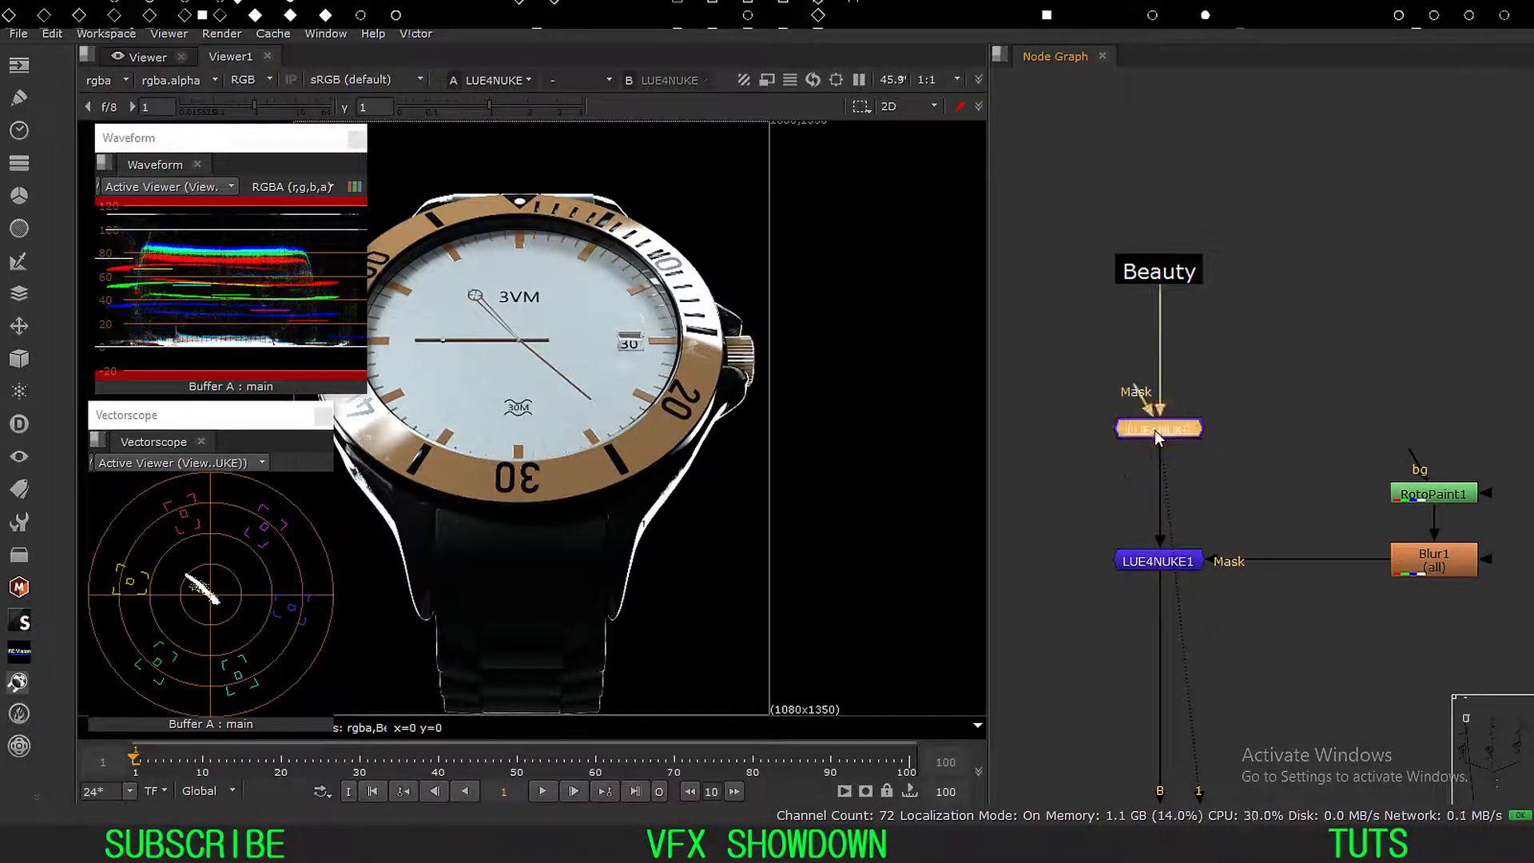
double_click(1157, 430)
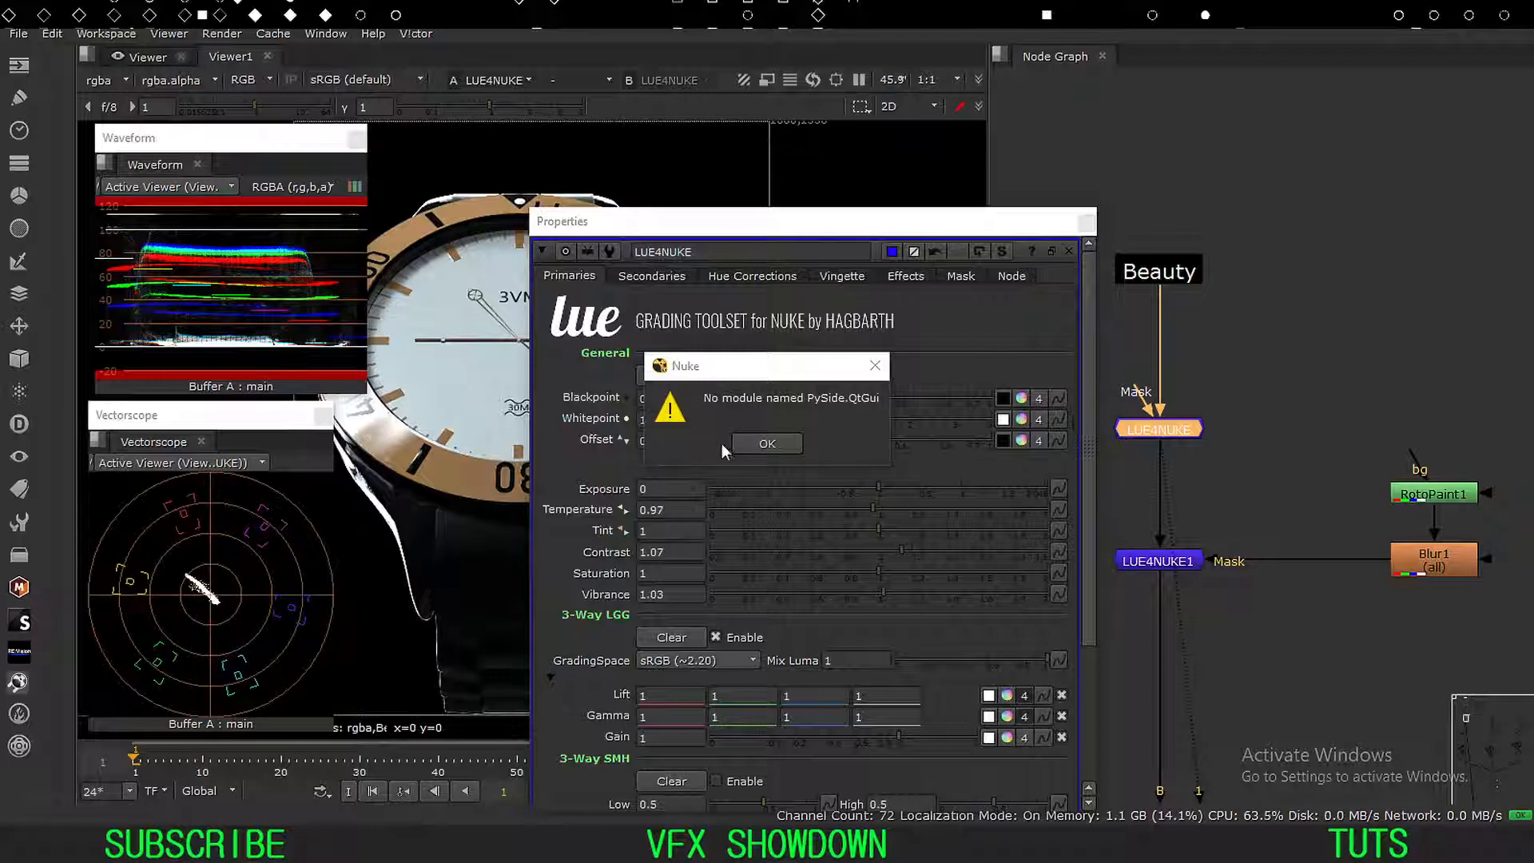
click(766, 444)
click(763, 444)
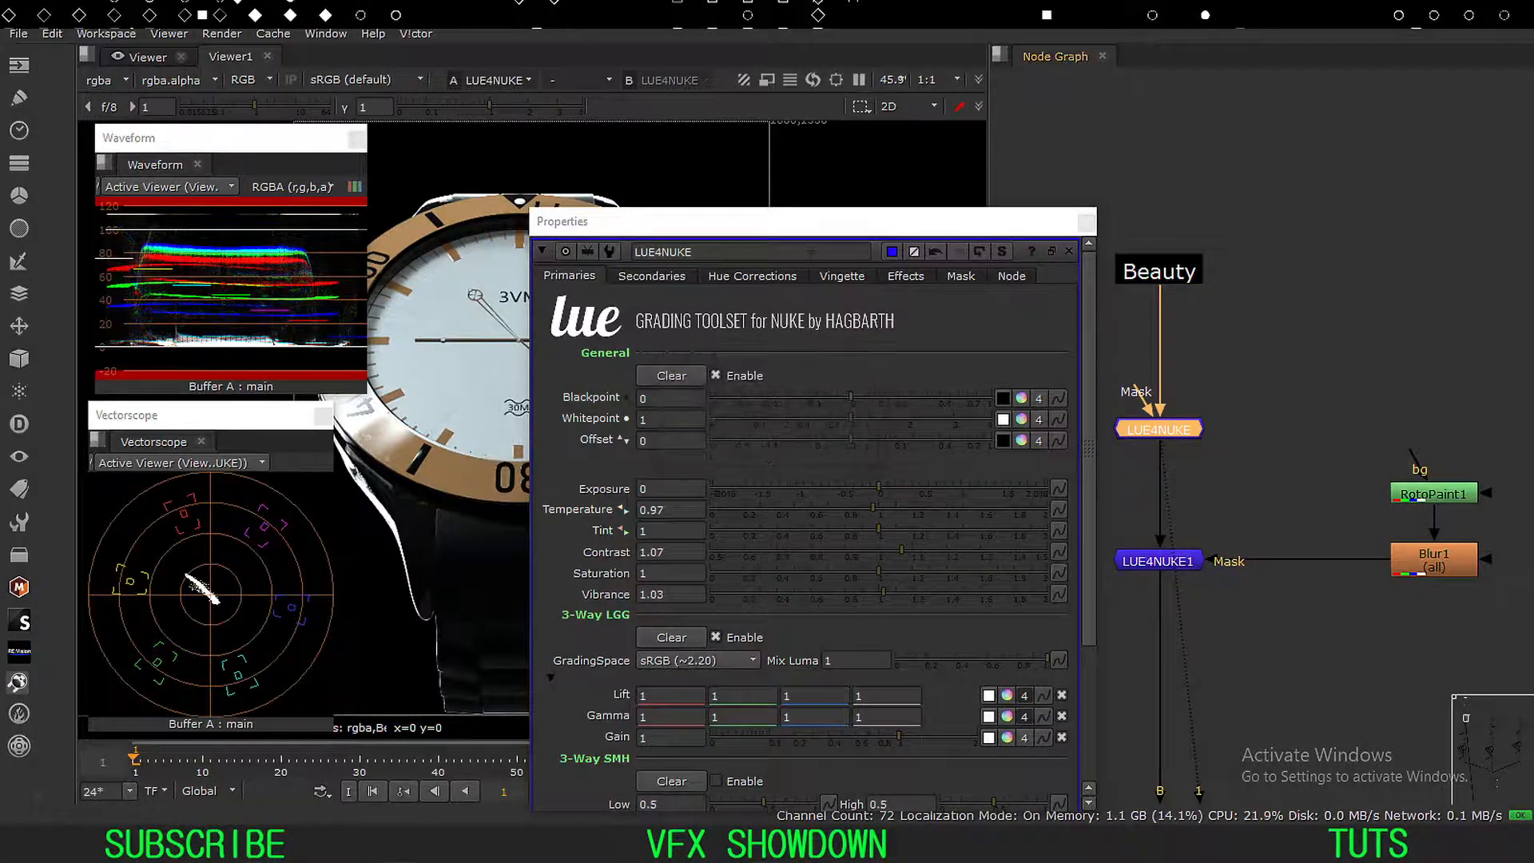
drag(829, 222, 870, 115)
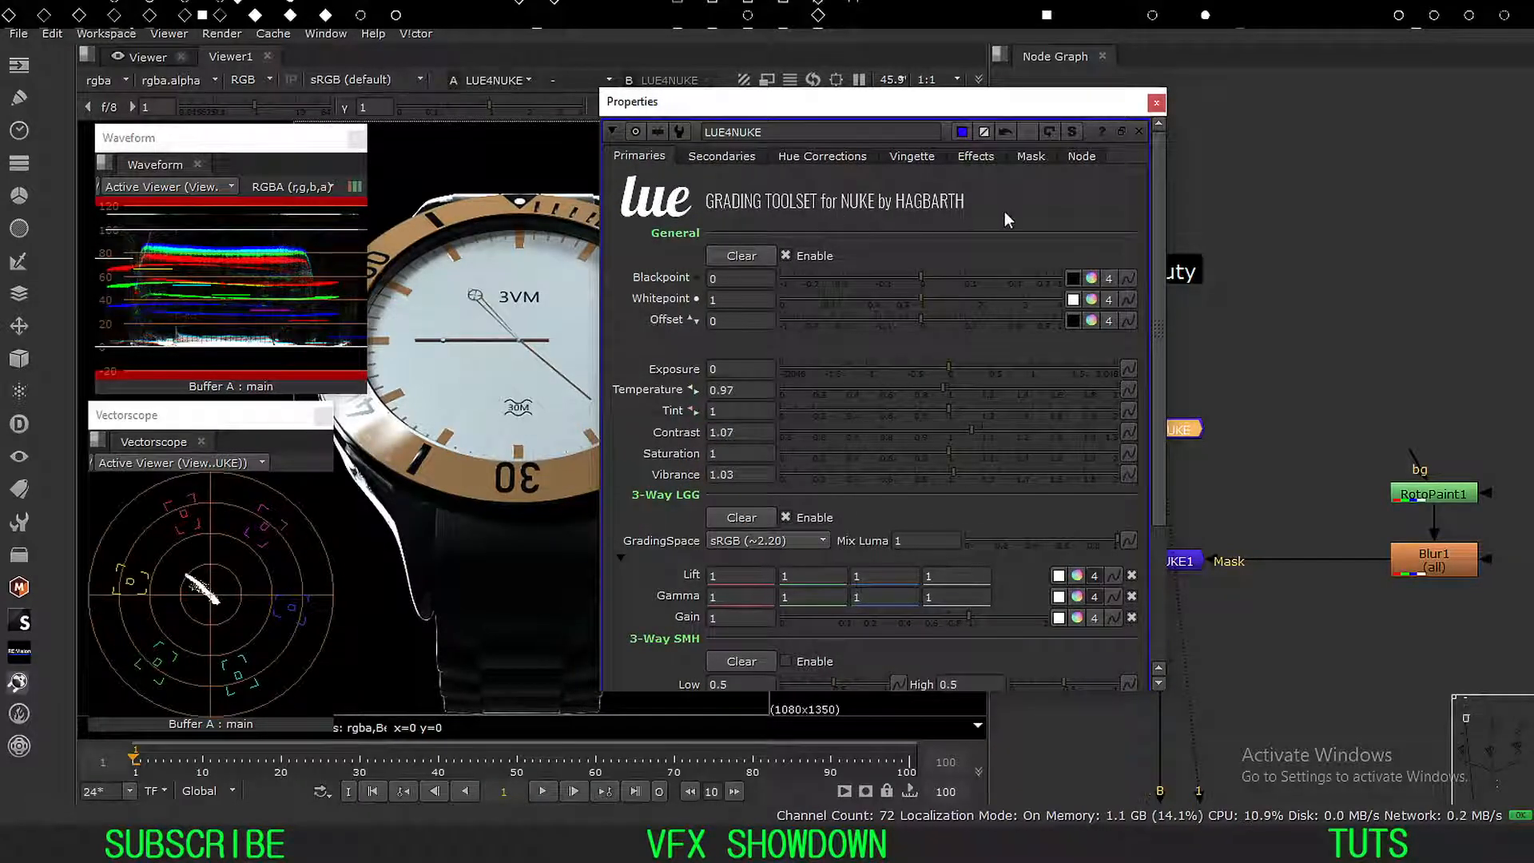
drag(909, 110, 938, 102)
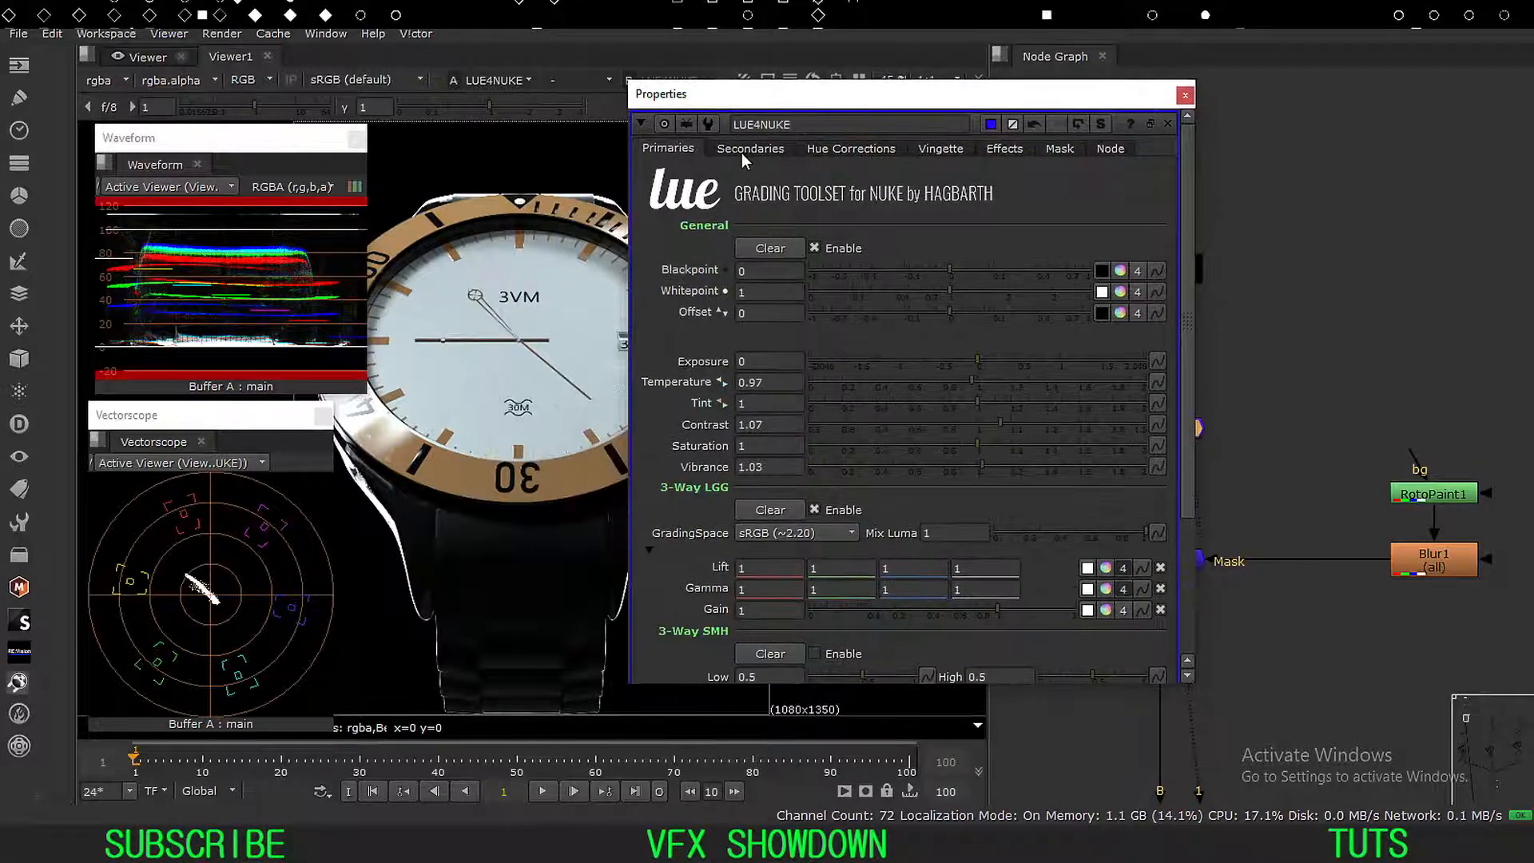
mouse_move(782, 99)
mouse_down()
mouse_move(766, 79)
mouse_move(782, 102)
mouse_up()
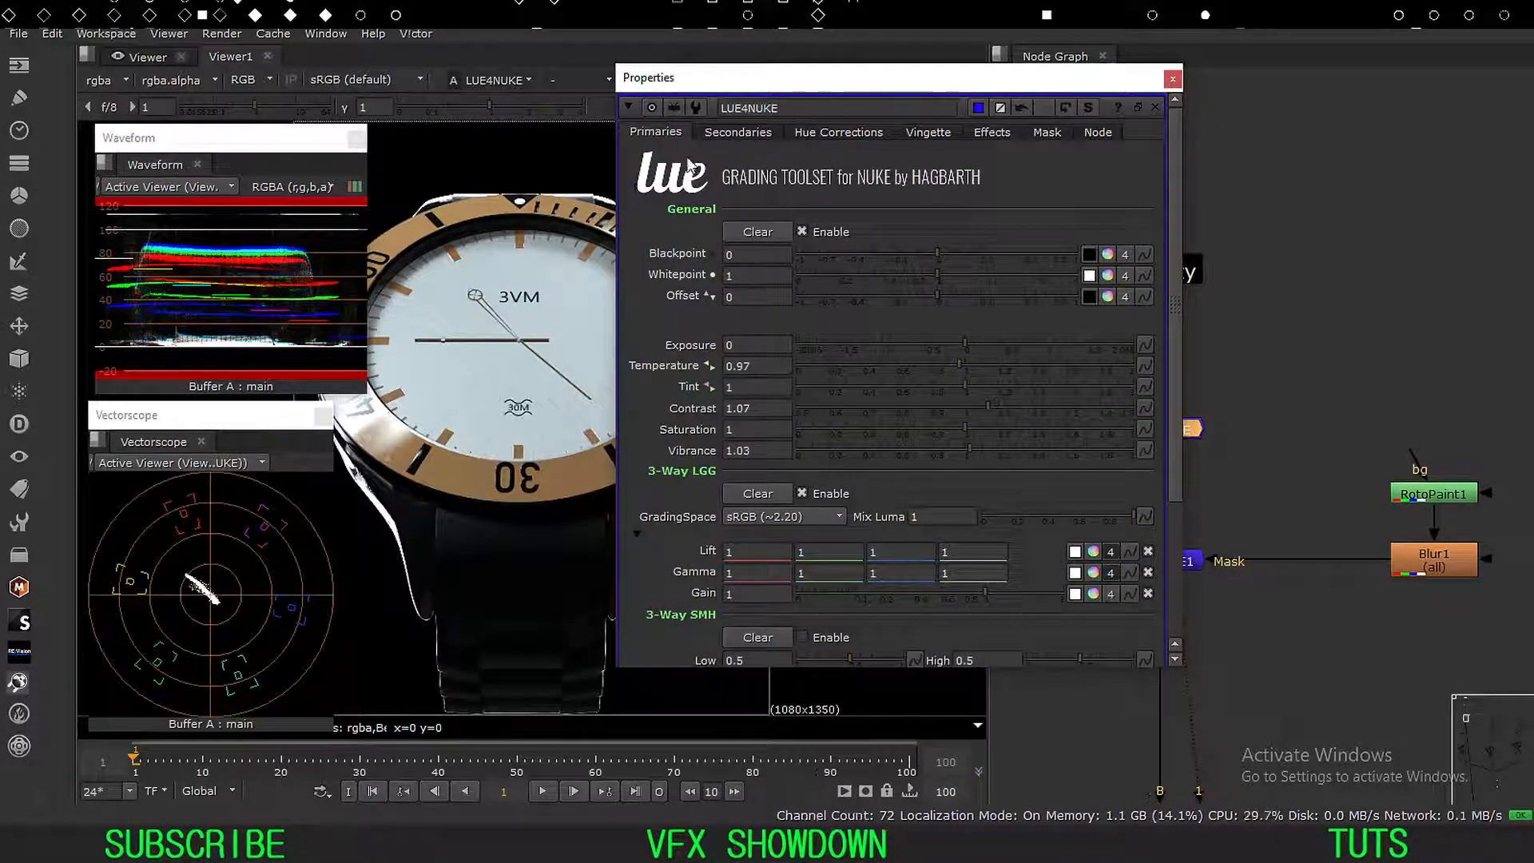
Examine the LUE4NUKE node's Secondaries, Hue Corrections and Vingette settings, and close its properties.
click(738, 133)
click(839, 134)
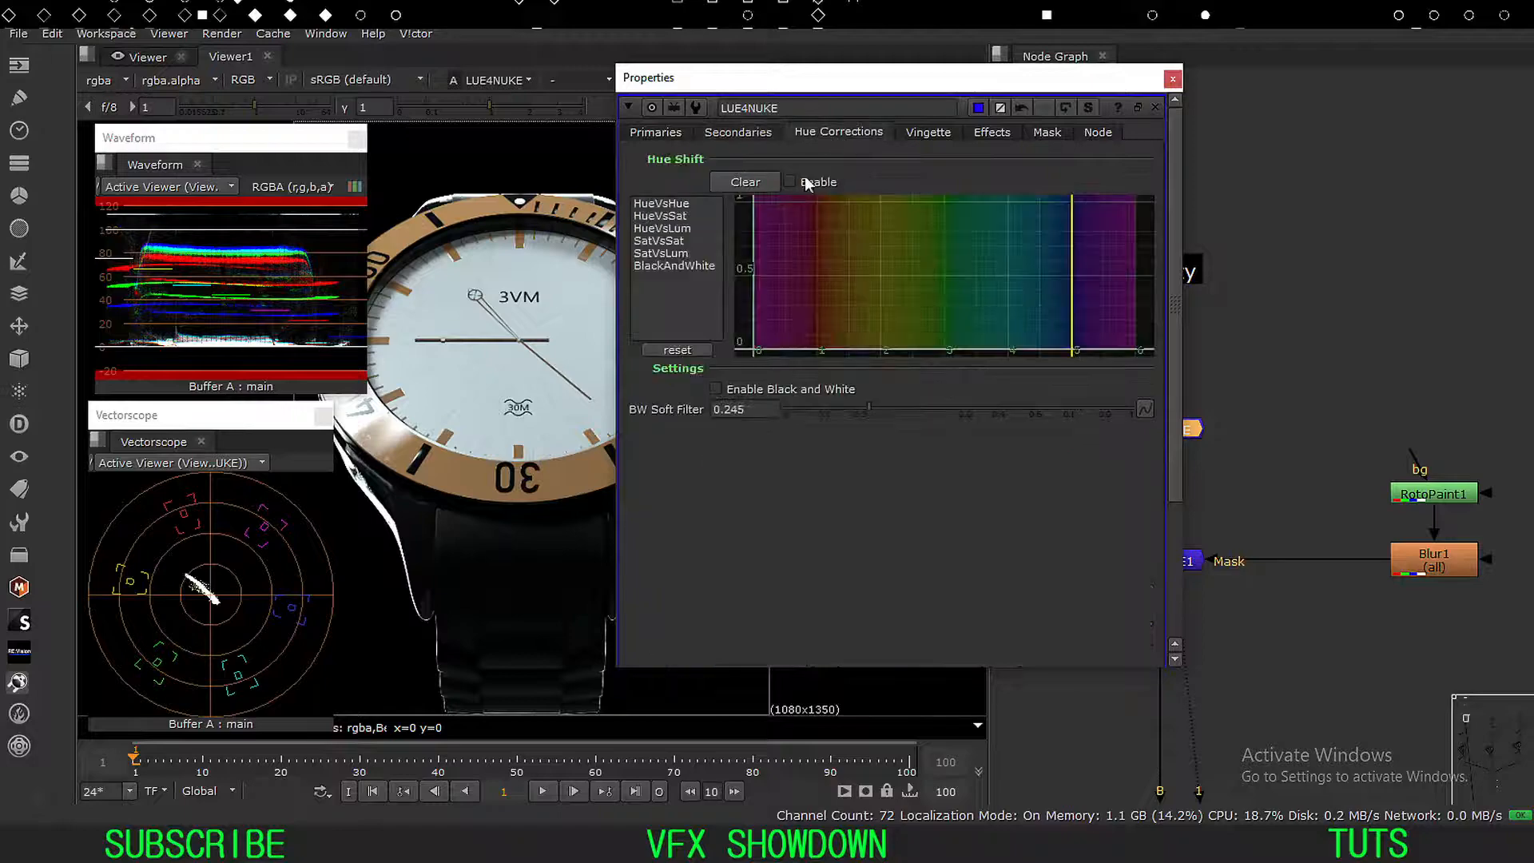
click(920, 133)
drag(916, 83, 825, 82)
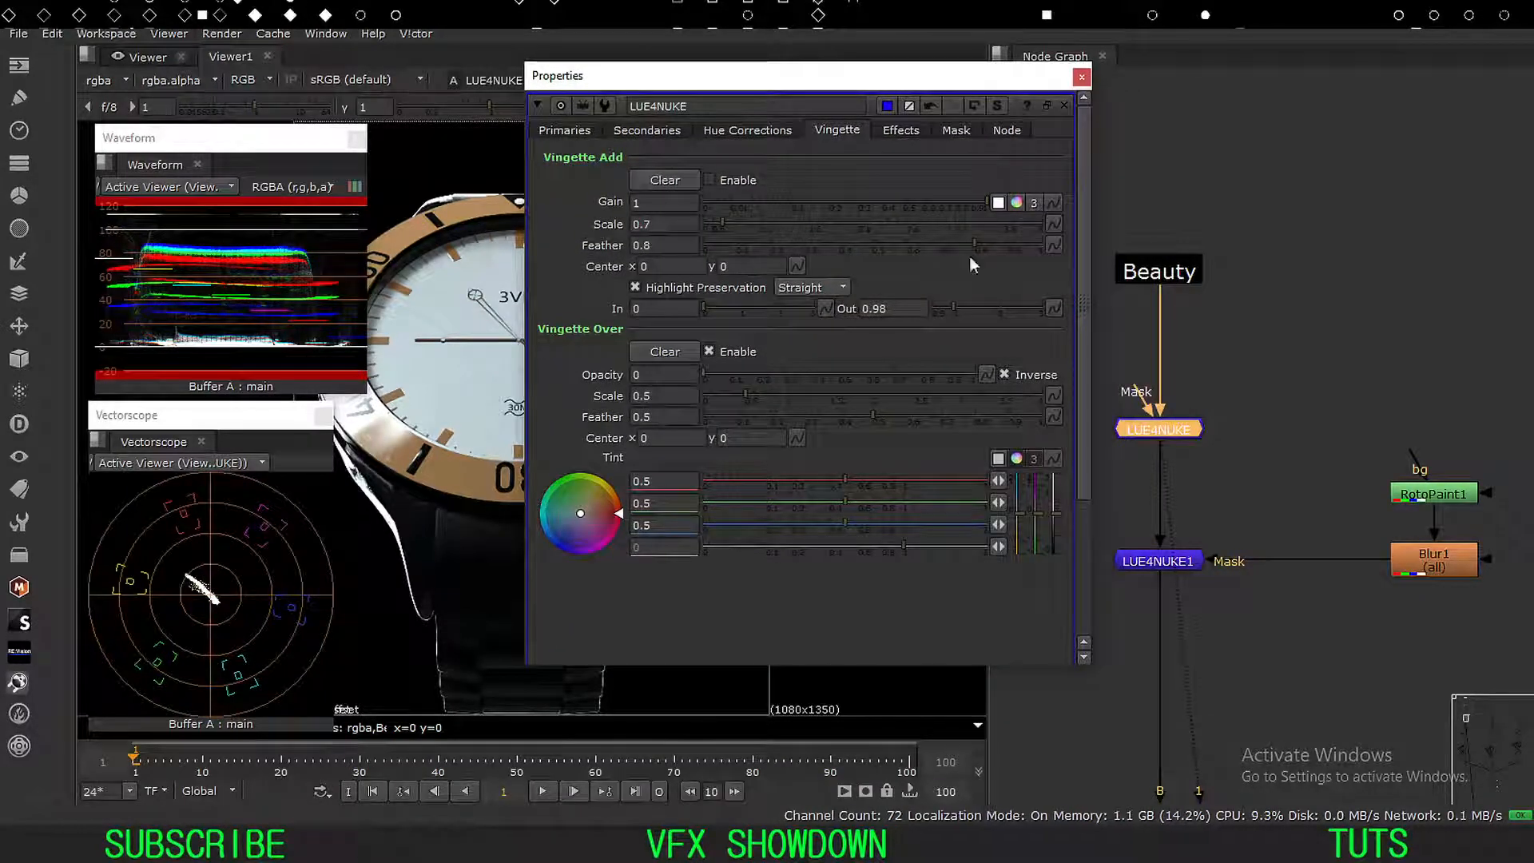
click(1081, 76)
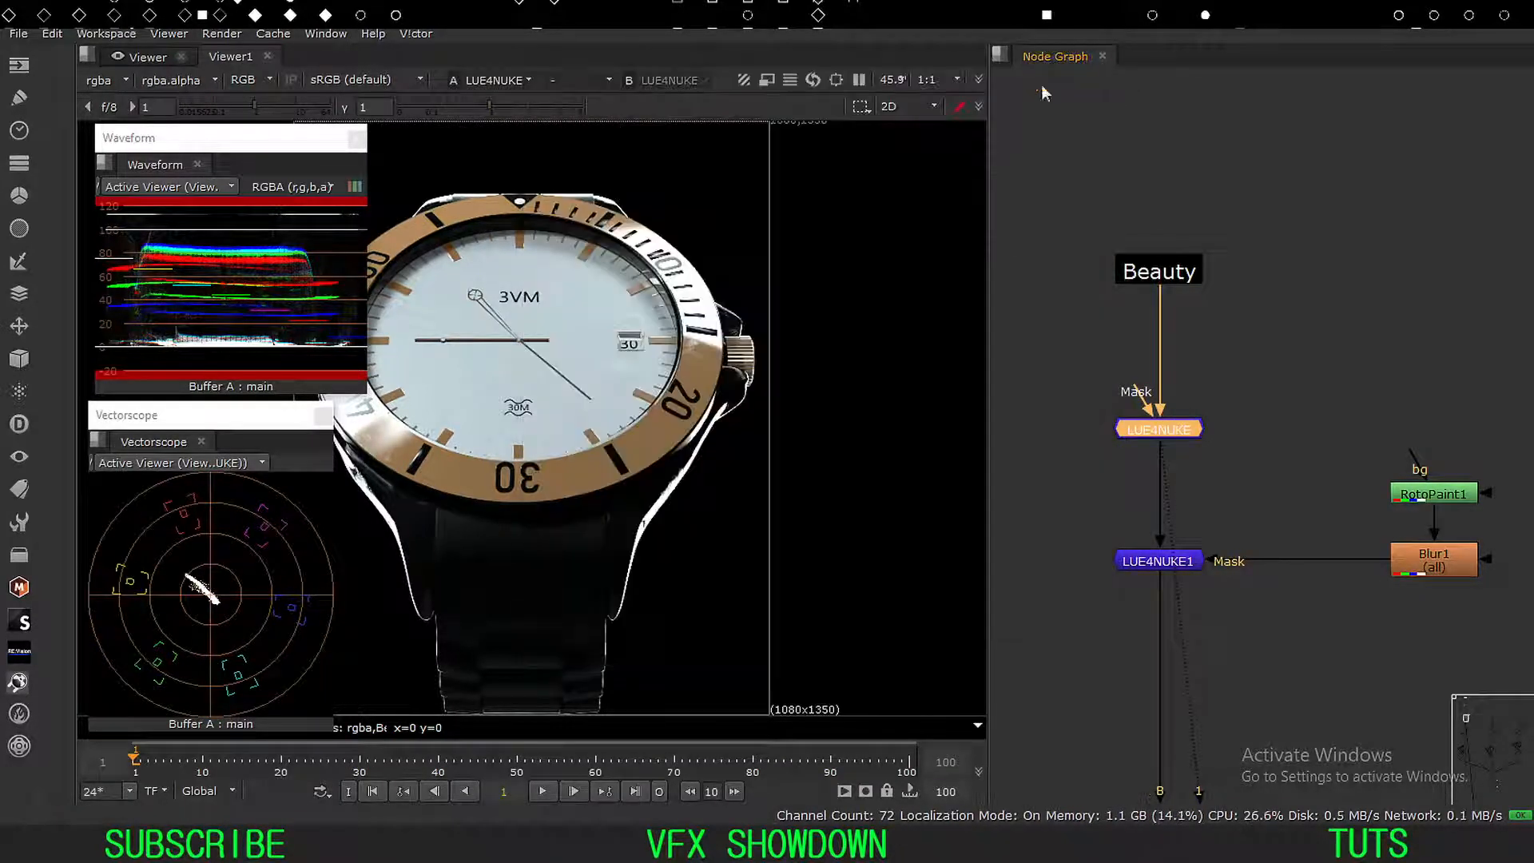
Disable and re-enable the LUE4NUKE node below the Beauty stamp to check its grade again.
middle_drag(1132, 383, 1136, 338)
click(1088, 449)
middle_drag(1202, 399, 1196, 308)
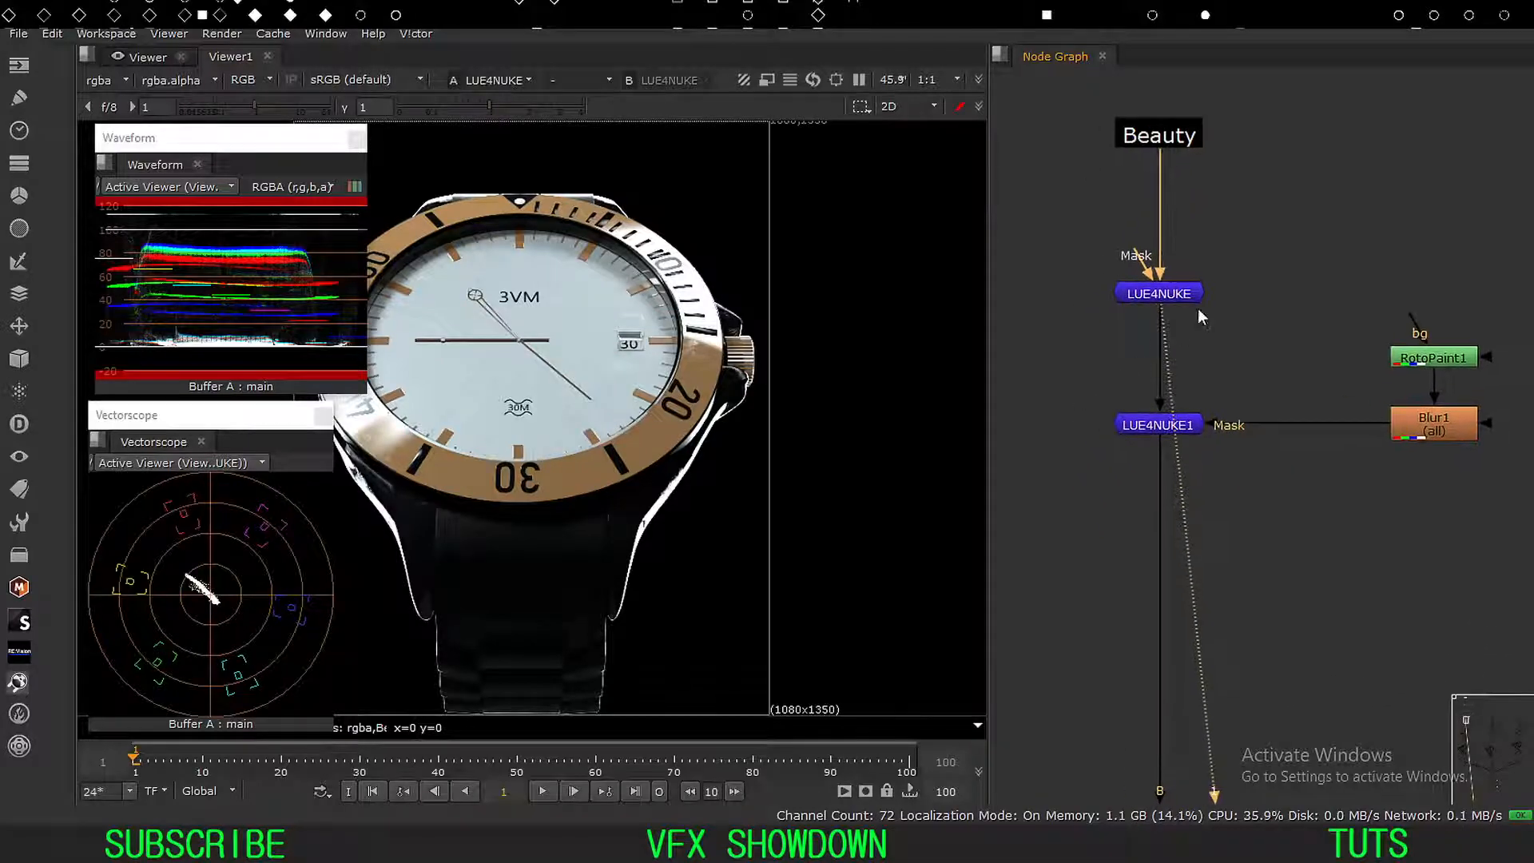
click(1183, 297)
key(d)
key(d)
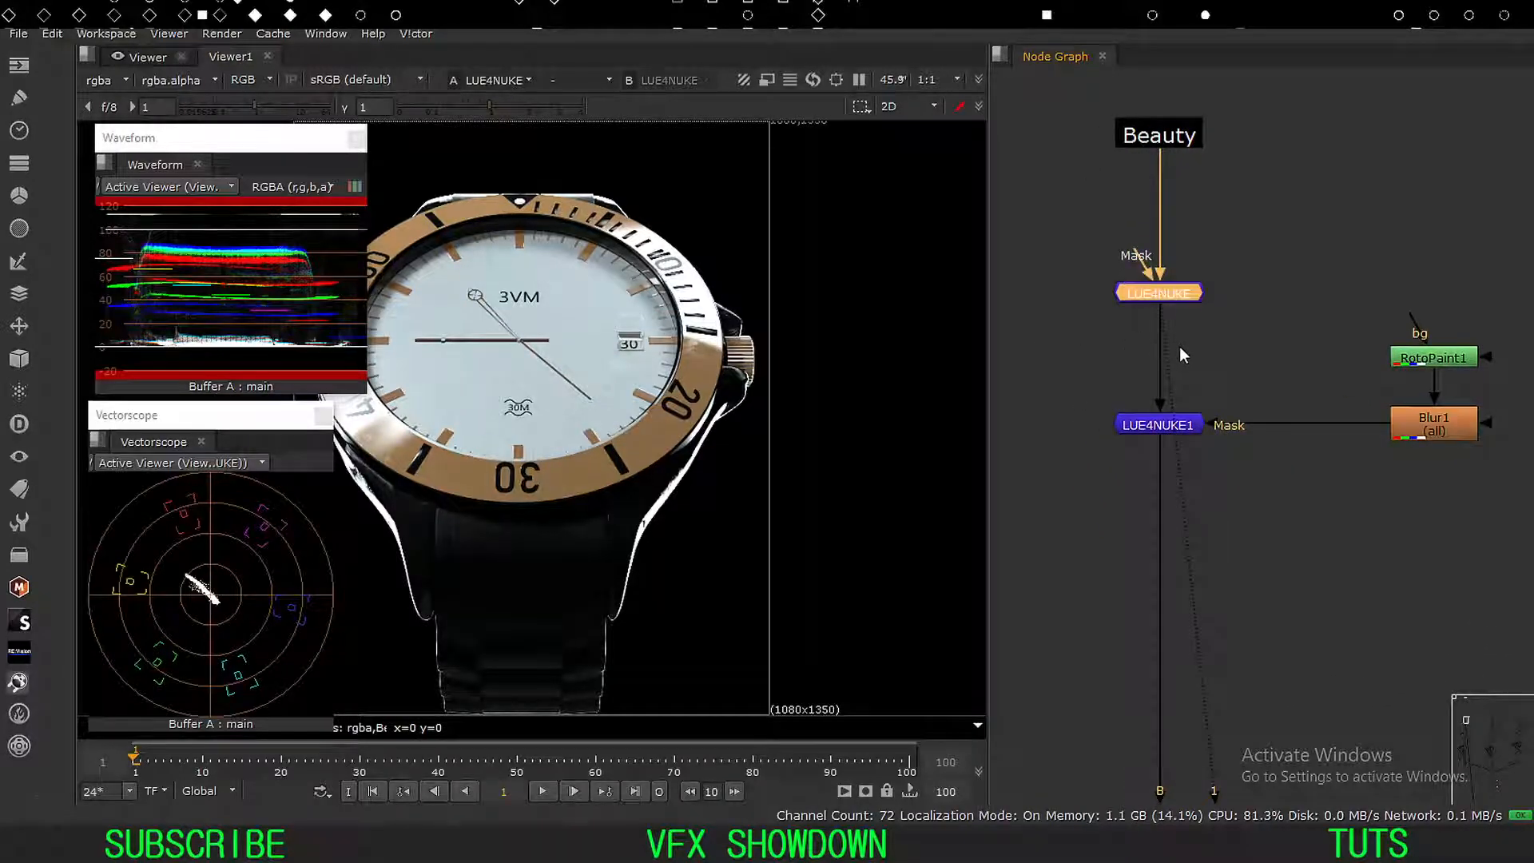
View the output of the masked LUE4NUKE1 node in the viewer.
middle_drag(1119, 349, 1143, 343)
drag(1315, 363, 1048, 469)
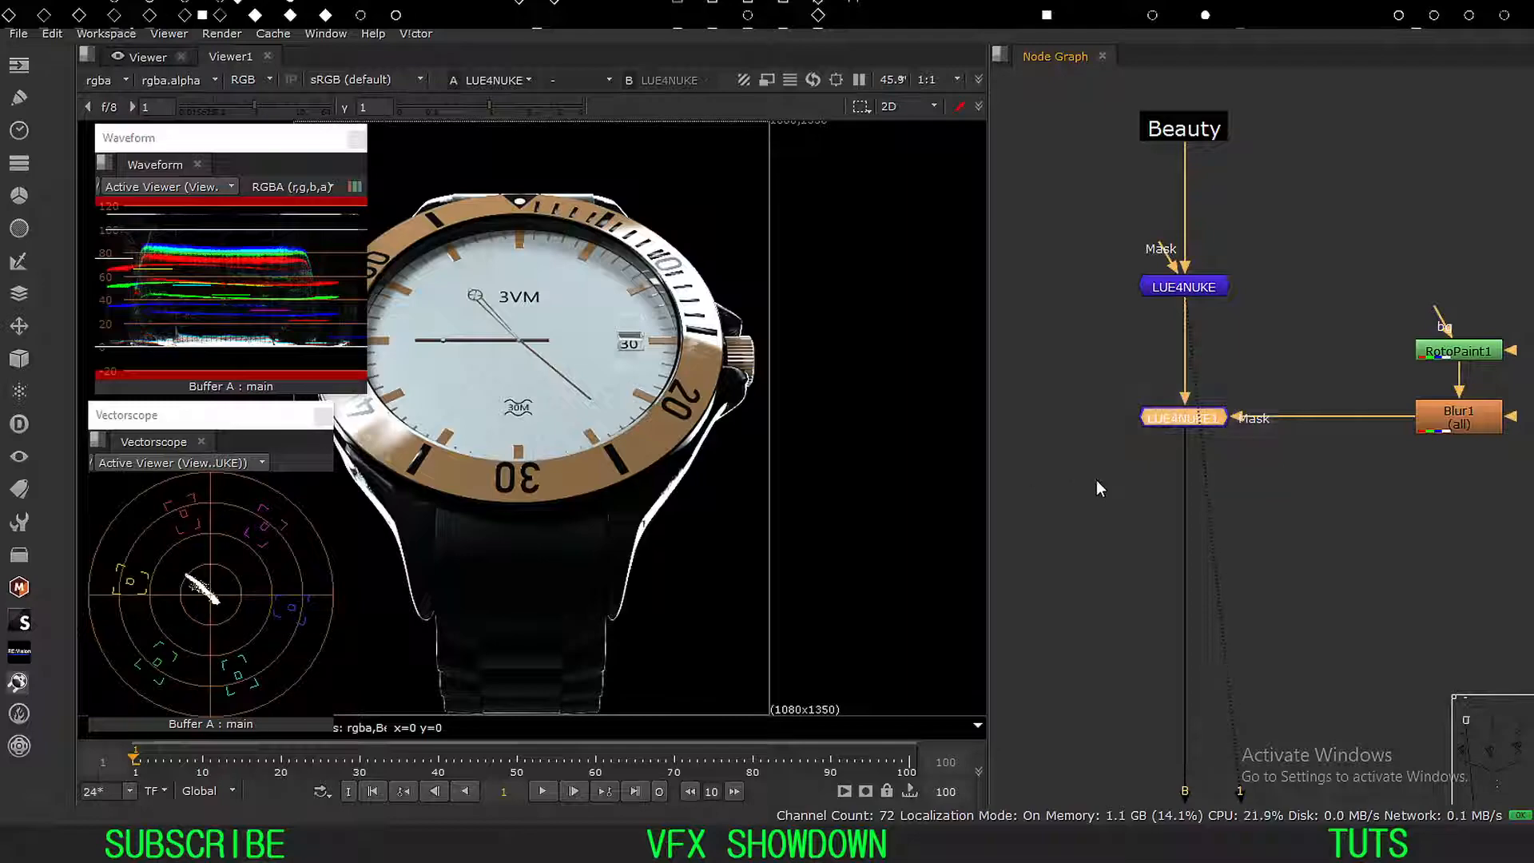
key(1)
click(1148, 473)
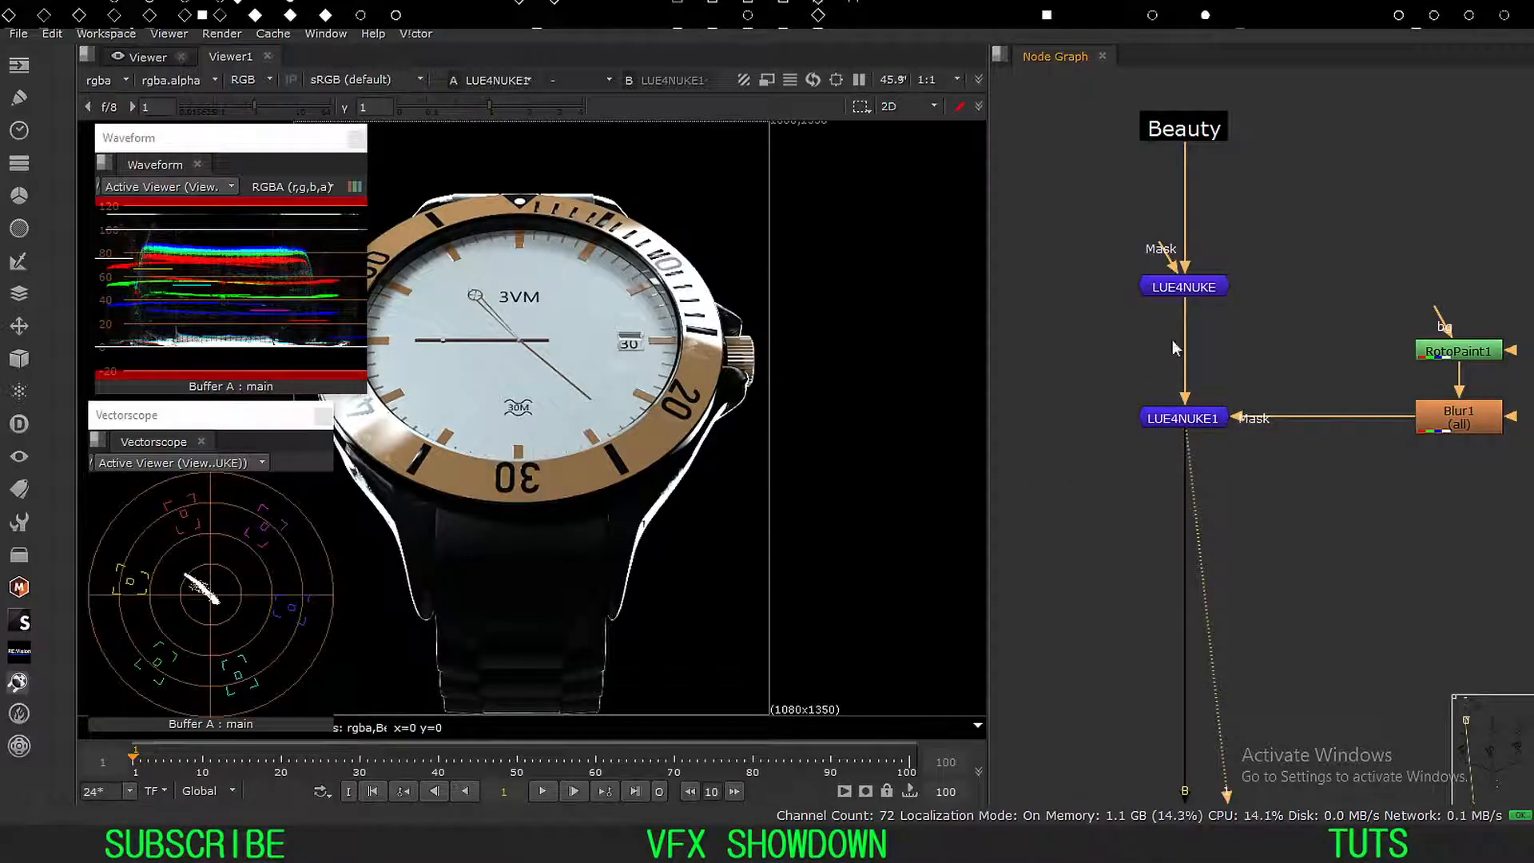
Reopen the LUE4NUKE node's properties, dismiss the warning, examine the Primaries temperature, contrast and vibrance settings, and close the panel.
middle_drag(1090, 348, 1089, 376)
drag(1331, 273, 1084, 362)
click(1132, 350)
click(1182, 314)
double_click(1163, 315)
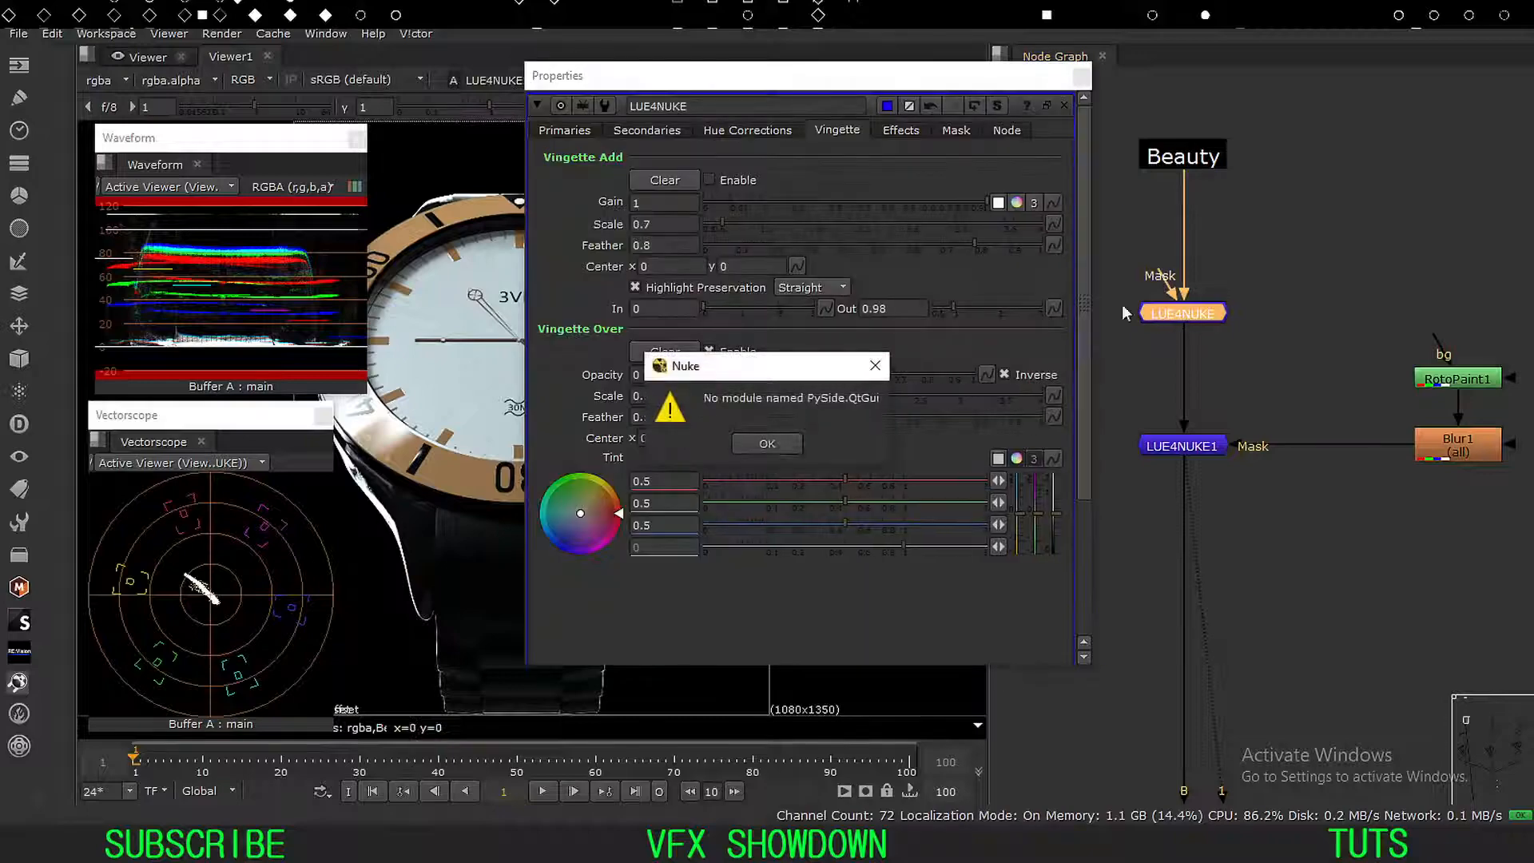
click(767, 443)
click(766, 443)
click(591, 131)
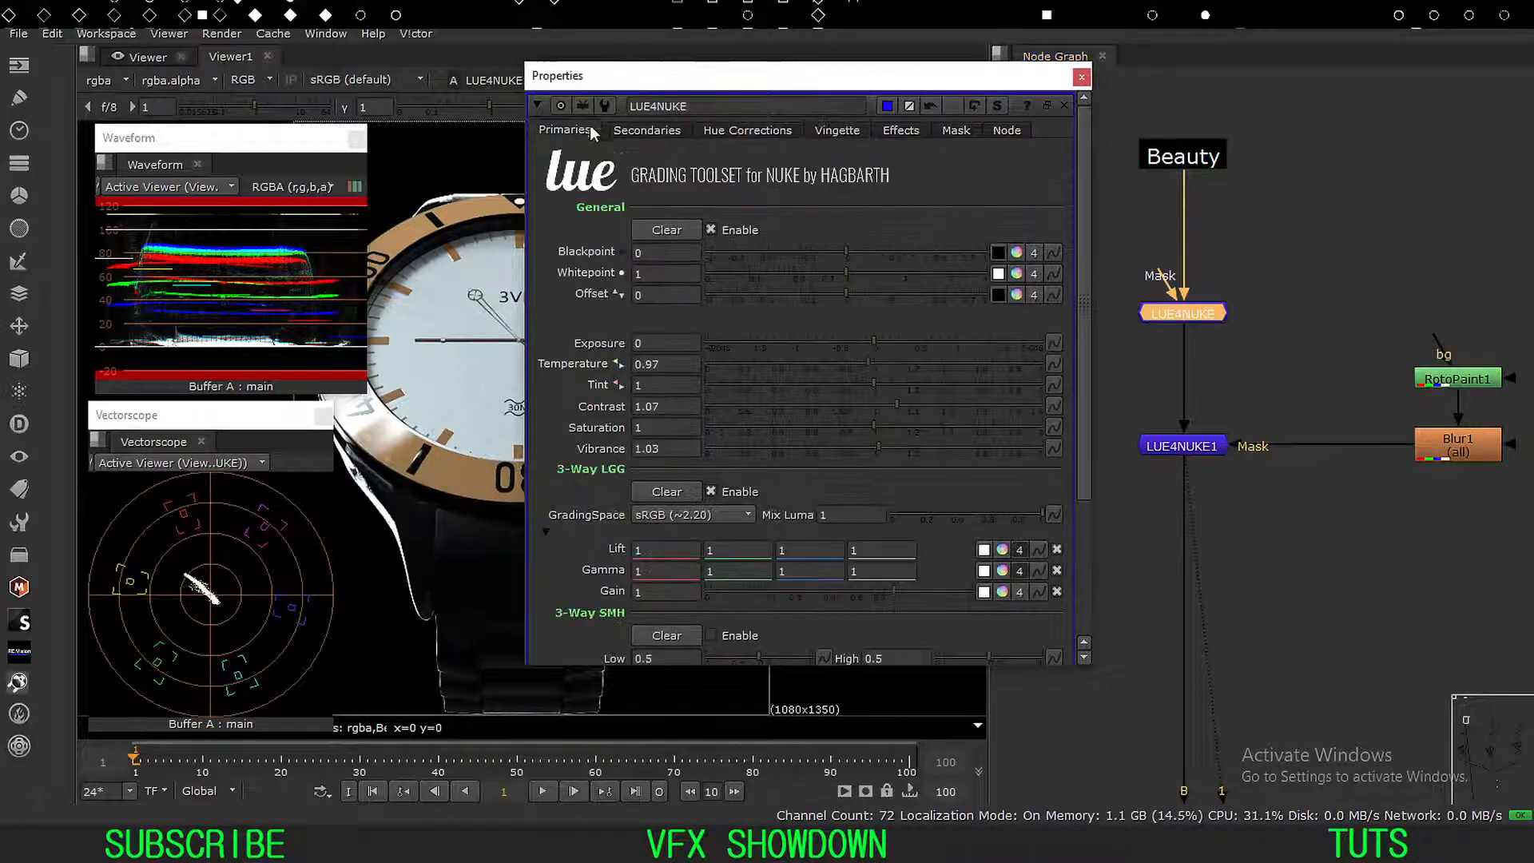
drag(705, 84, 705, 78)
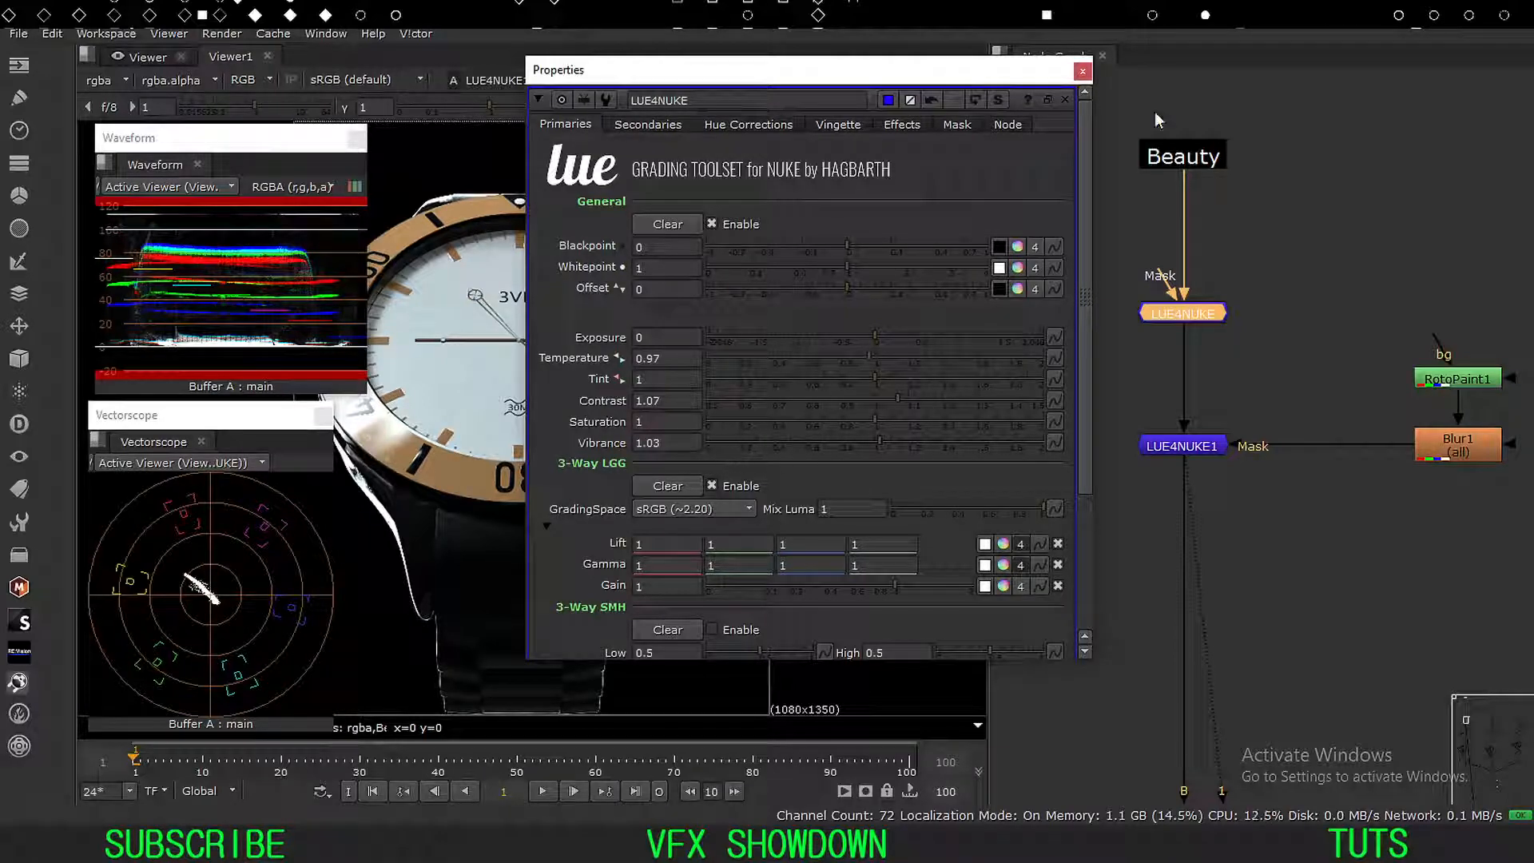
click(1082, 70)
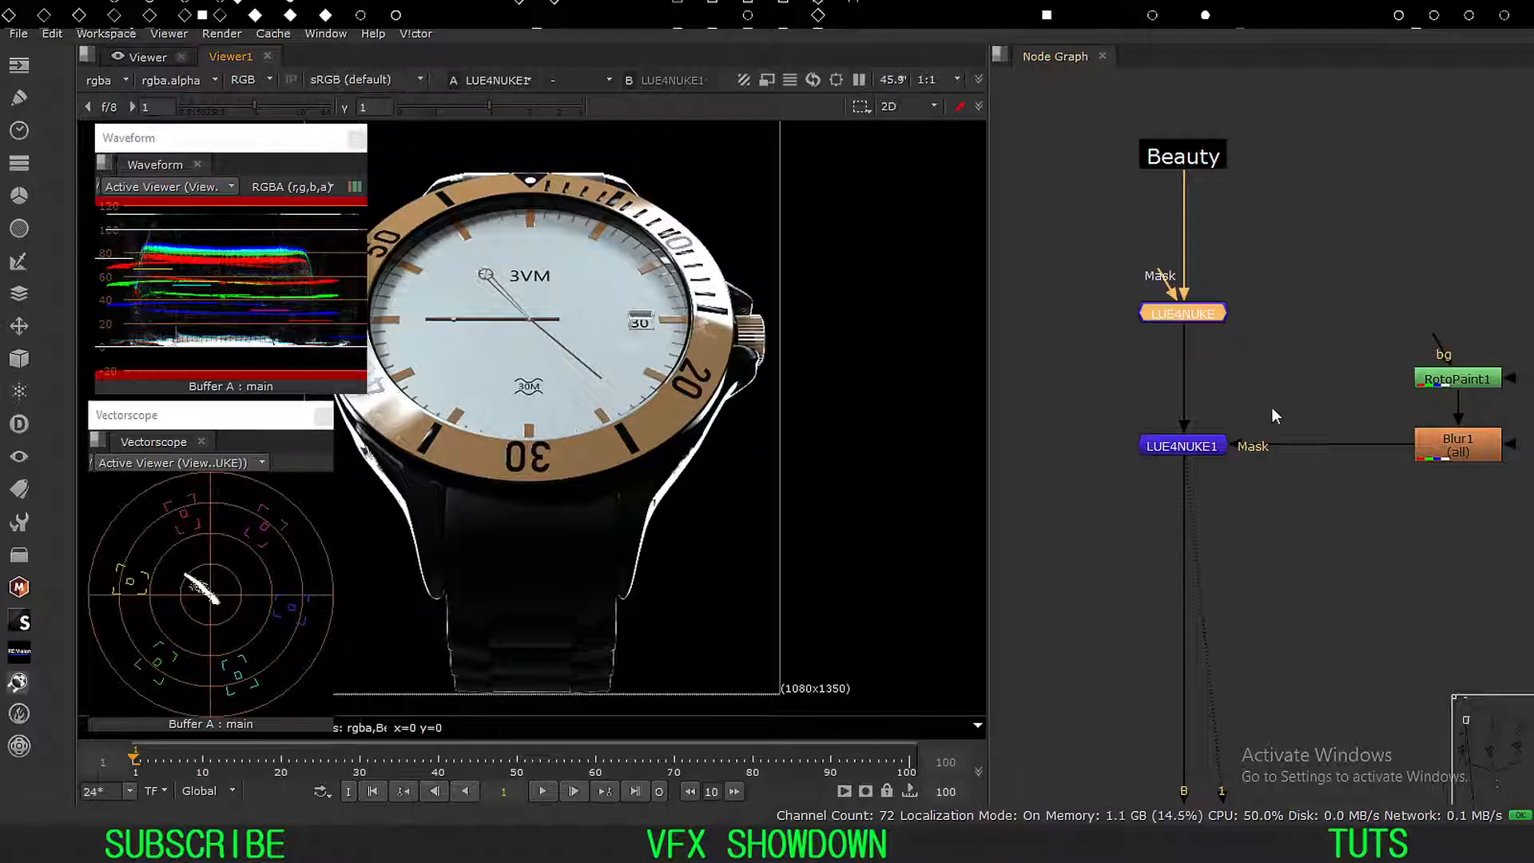
Open the LUE4NUKE1 node's properties, dismiss the warning, examine its Primaries exposure and contrast settings, and close the panel.
double_click(1166, 445)
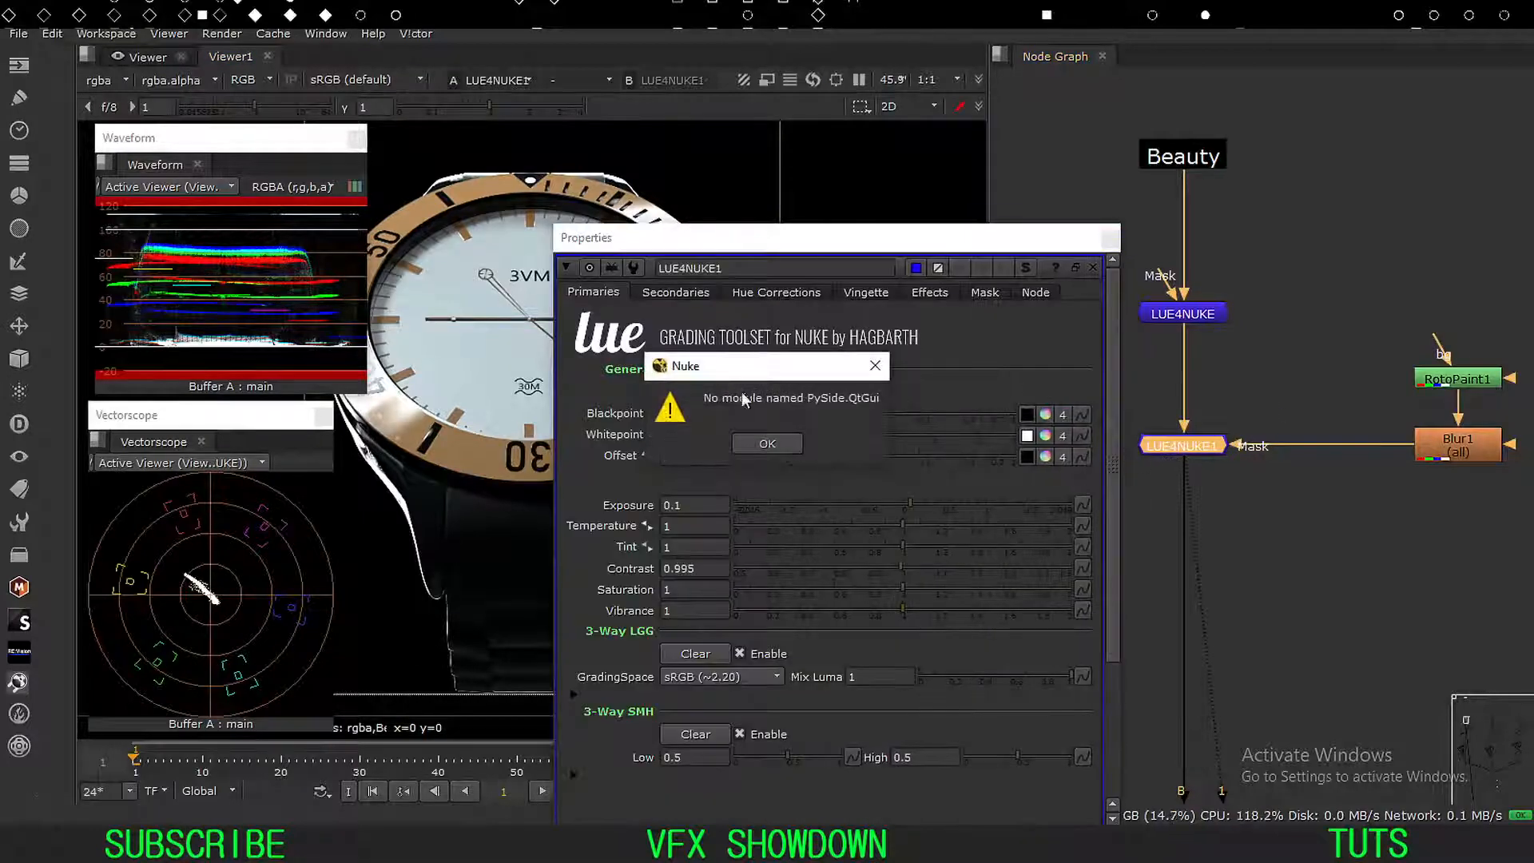
click(767, 443)
click(767, 443)
drag(848, 238, 874, 108)
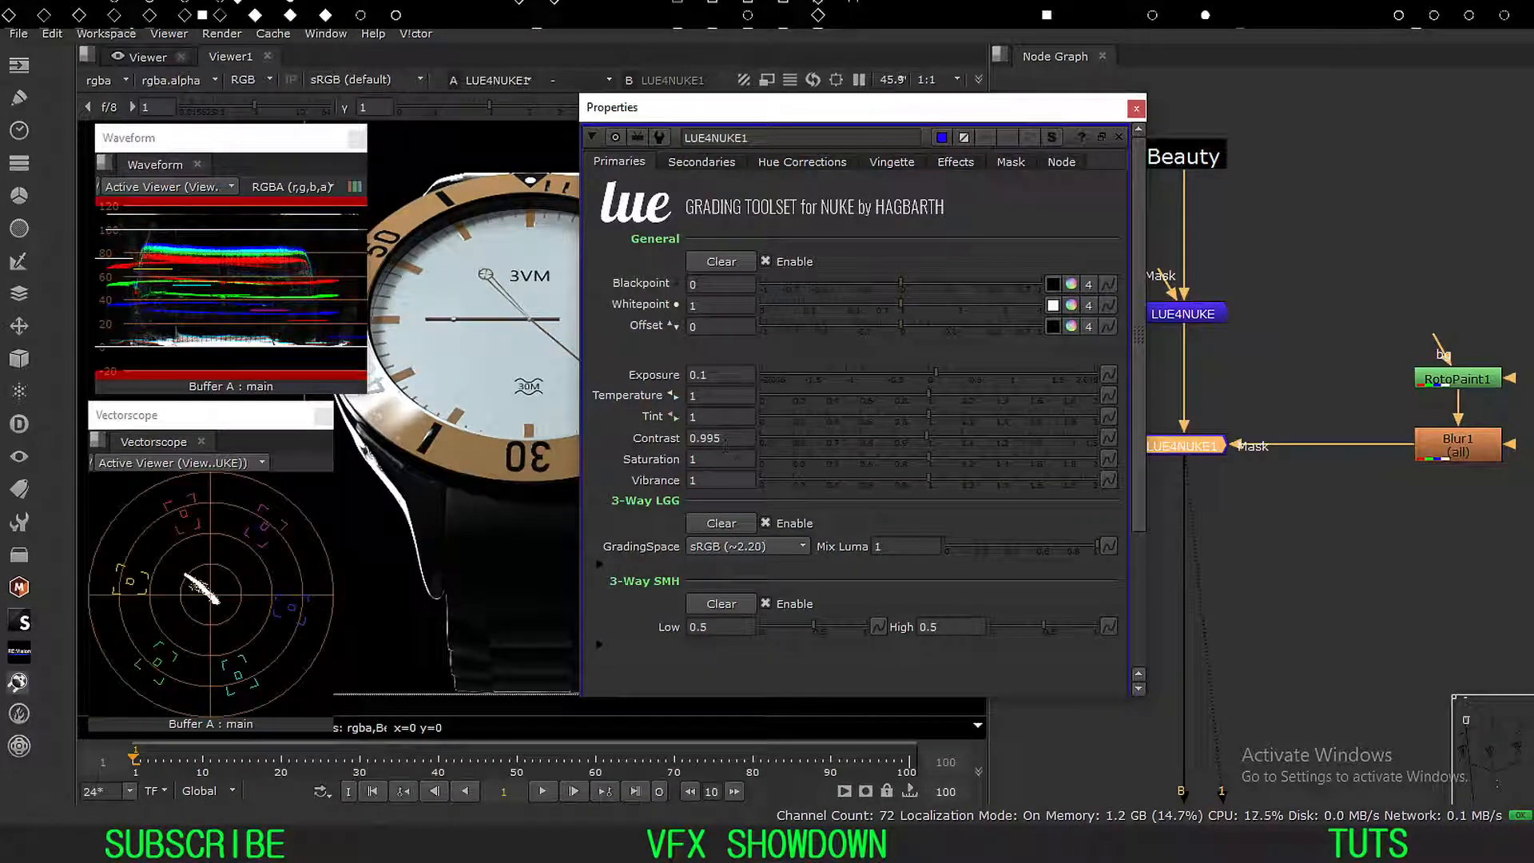
click(1136, 107)
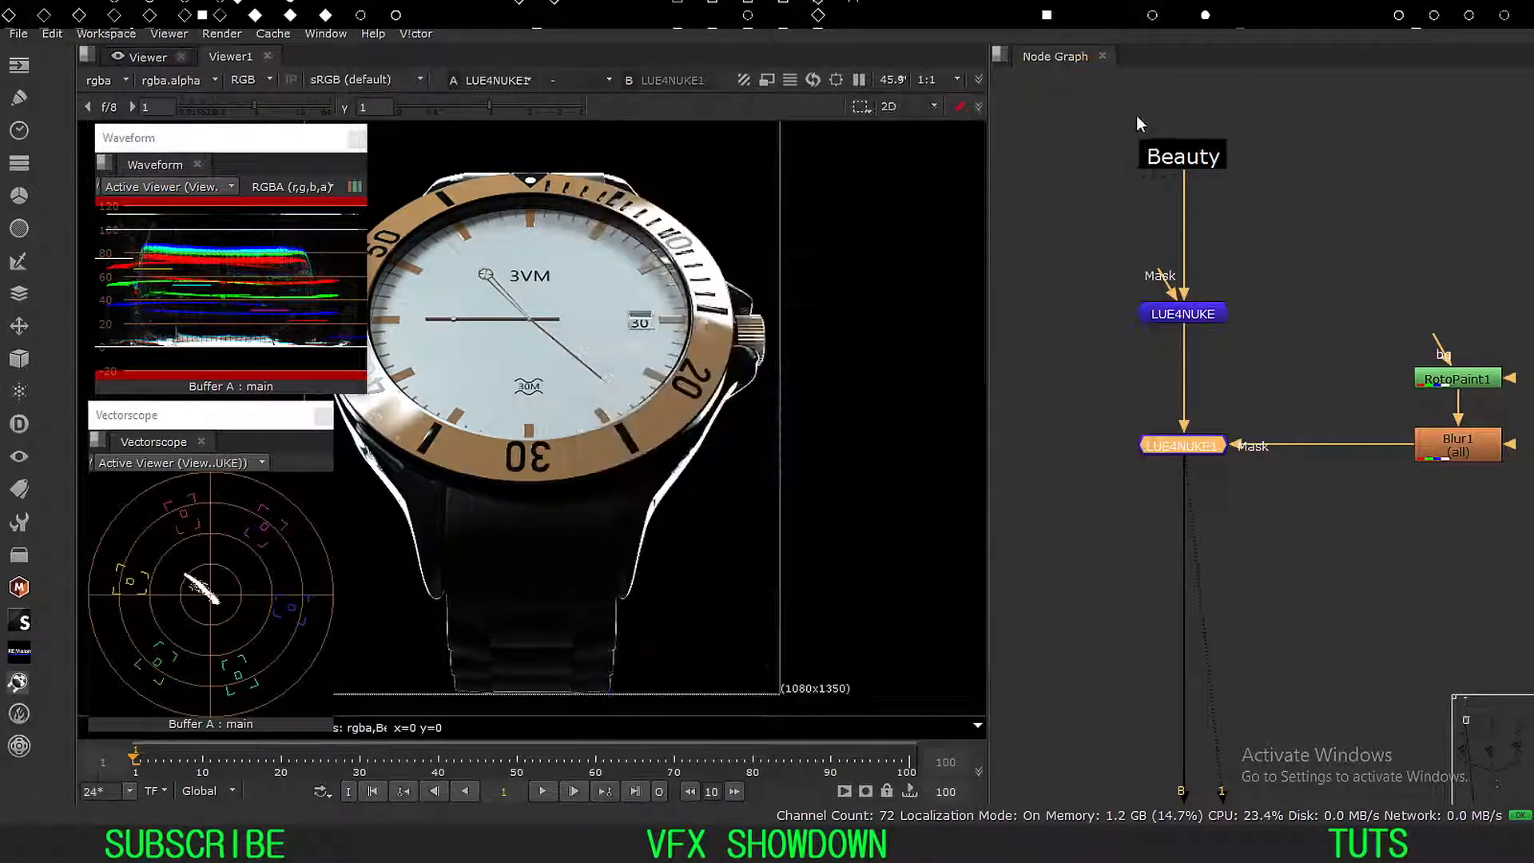
Move the LUE4NUKE node slightly closer to the Beauty stamp and clear the selection.
middle_drag(1138, 366, 1138, 399)
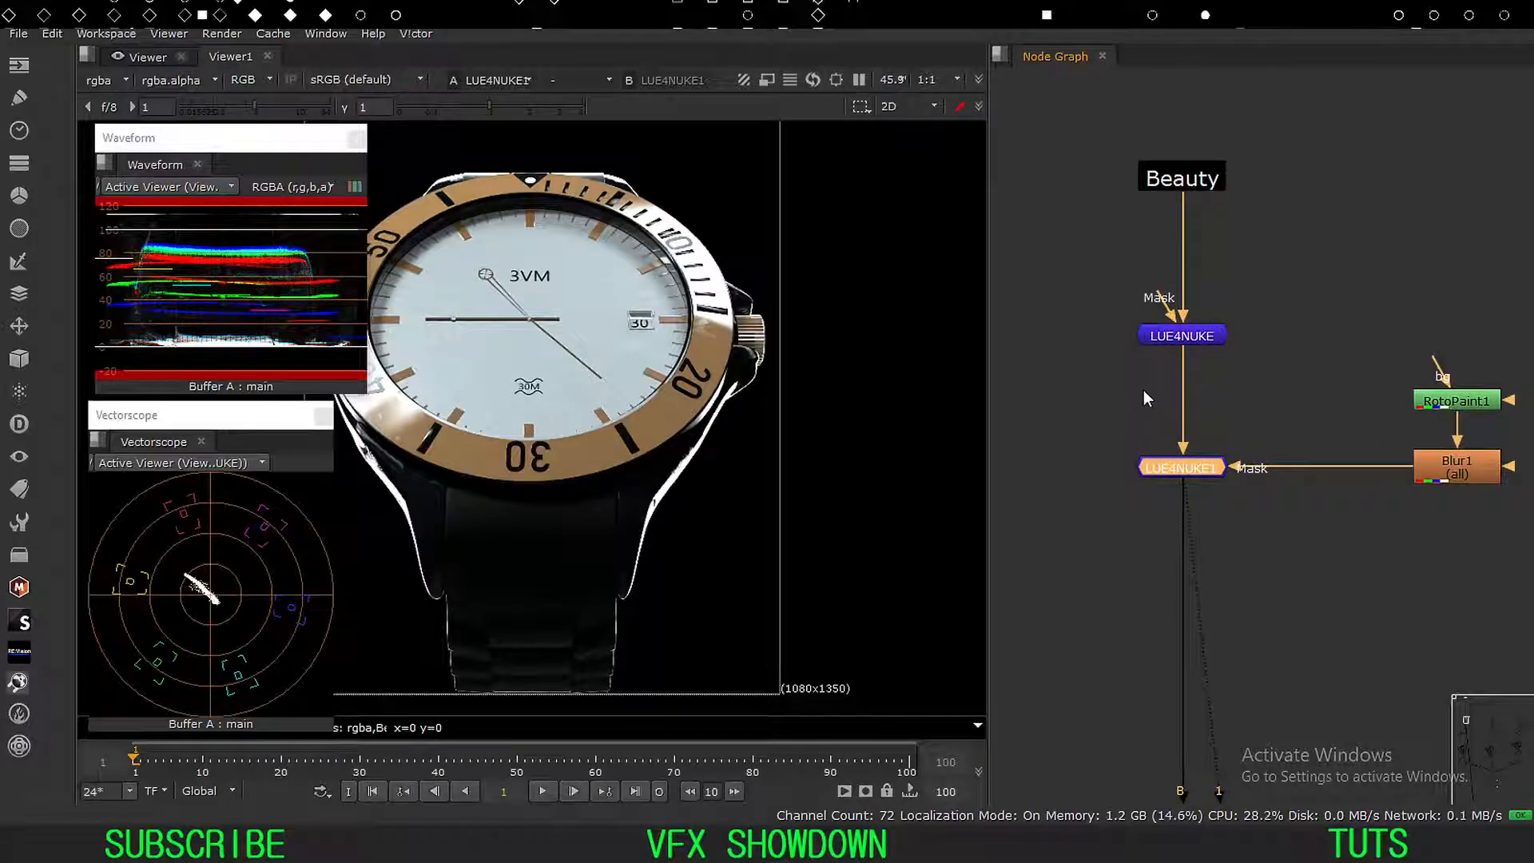
click(1104, 401)
click(1182, 335)
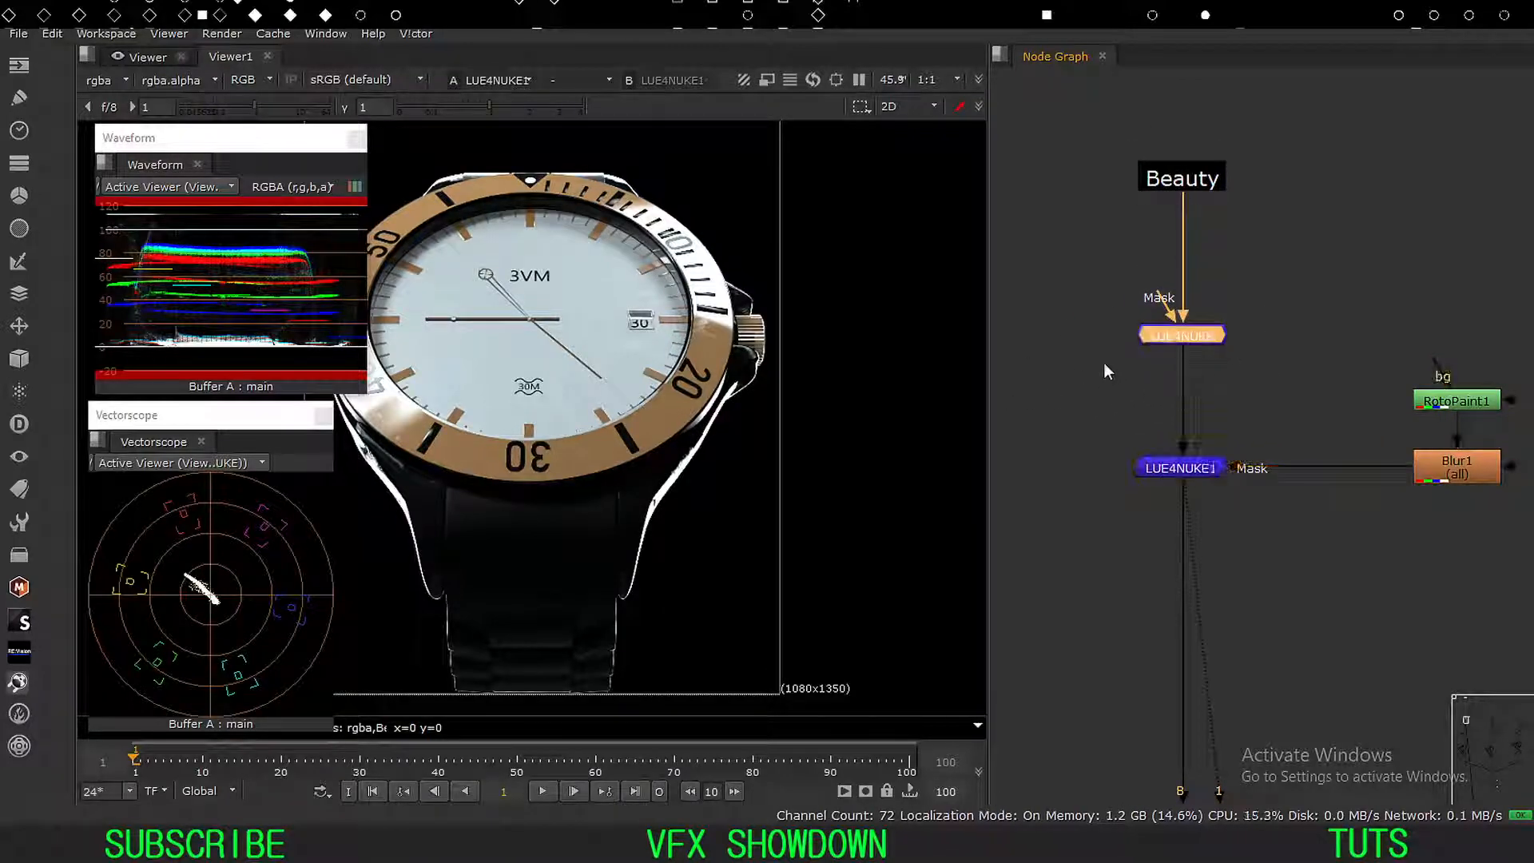
drag(1187, 329, 1190, 311)
click(1062, 433)
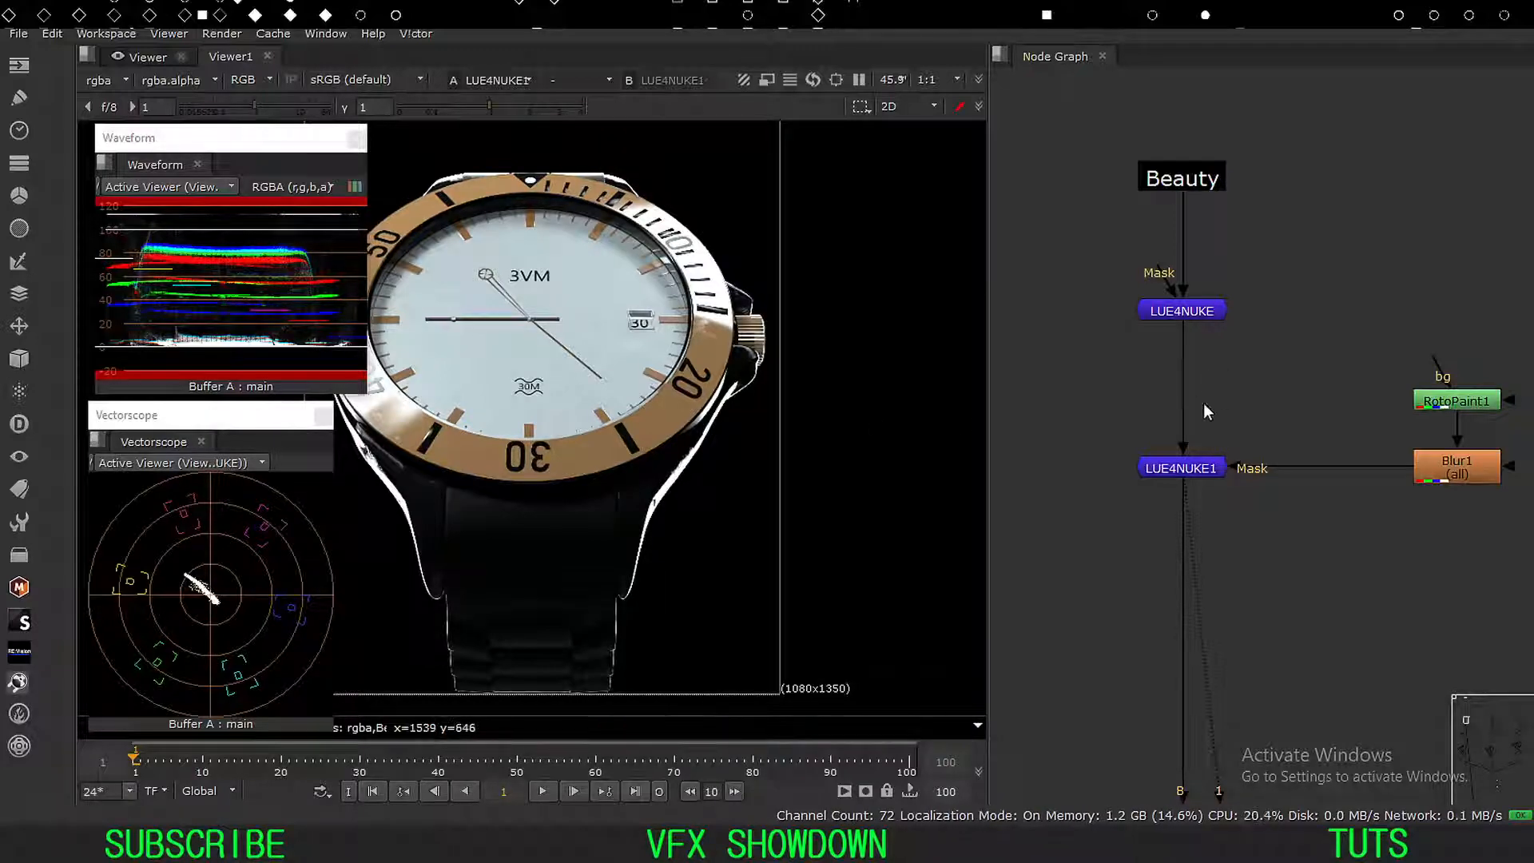
middle_drag(1216, 436, 1246, 388)
click(1261, 394)
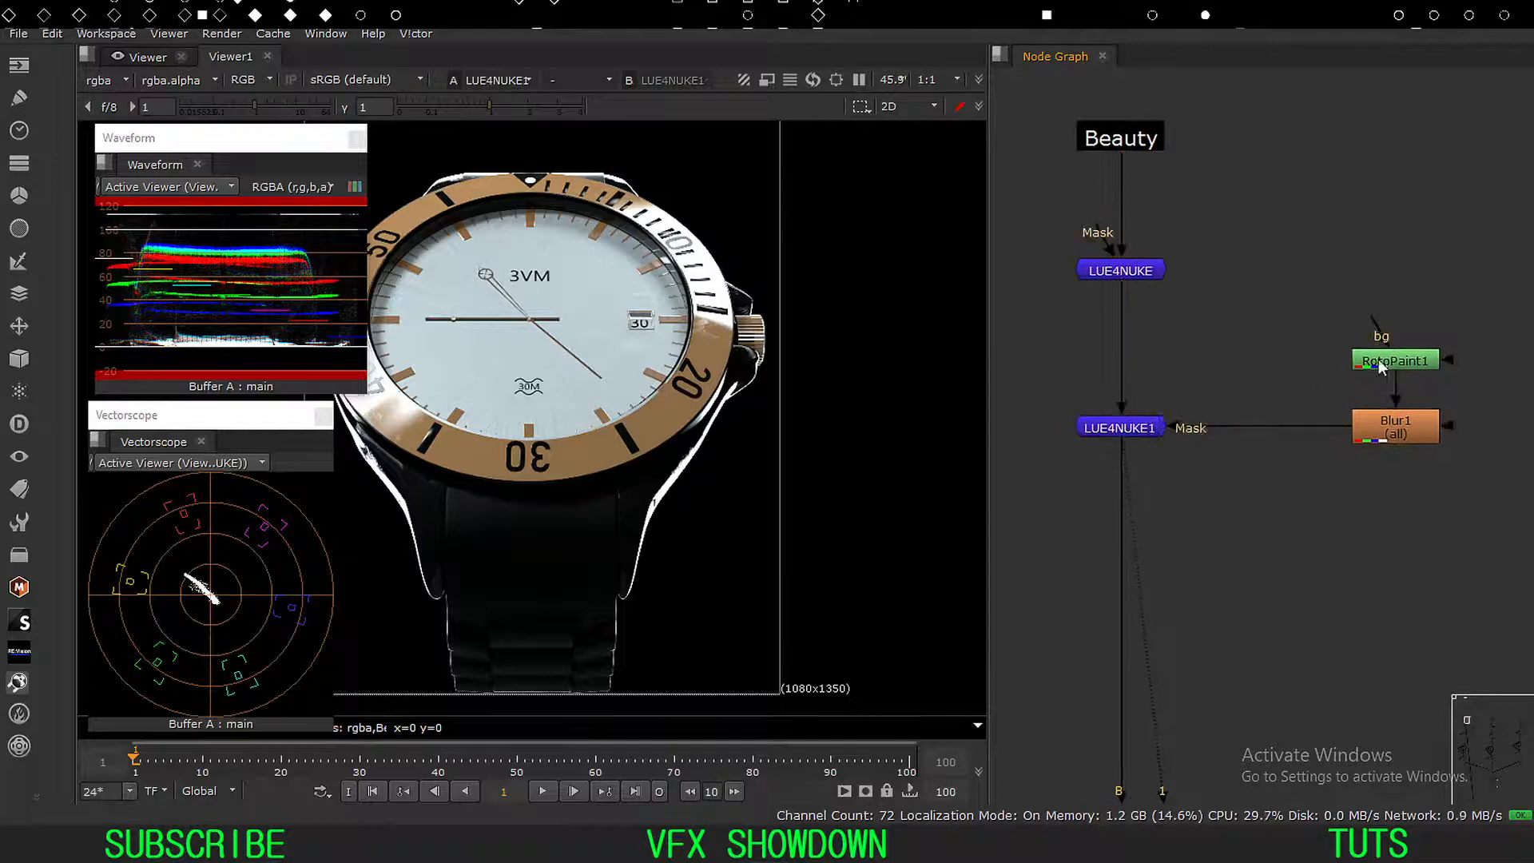
Examine the RotoPaint1 node's ellipse shapes in its properties, close the panel, and view the node's alpha mask.
double_click(1389, 356)
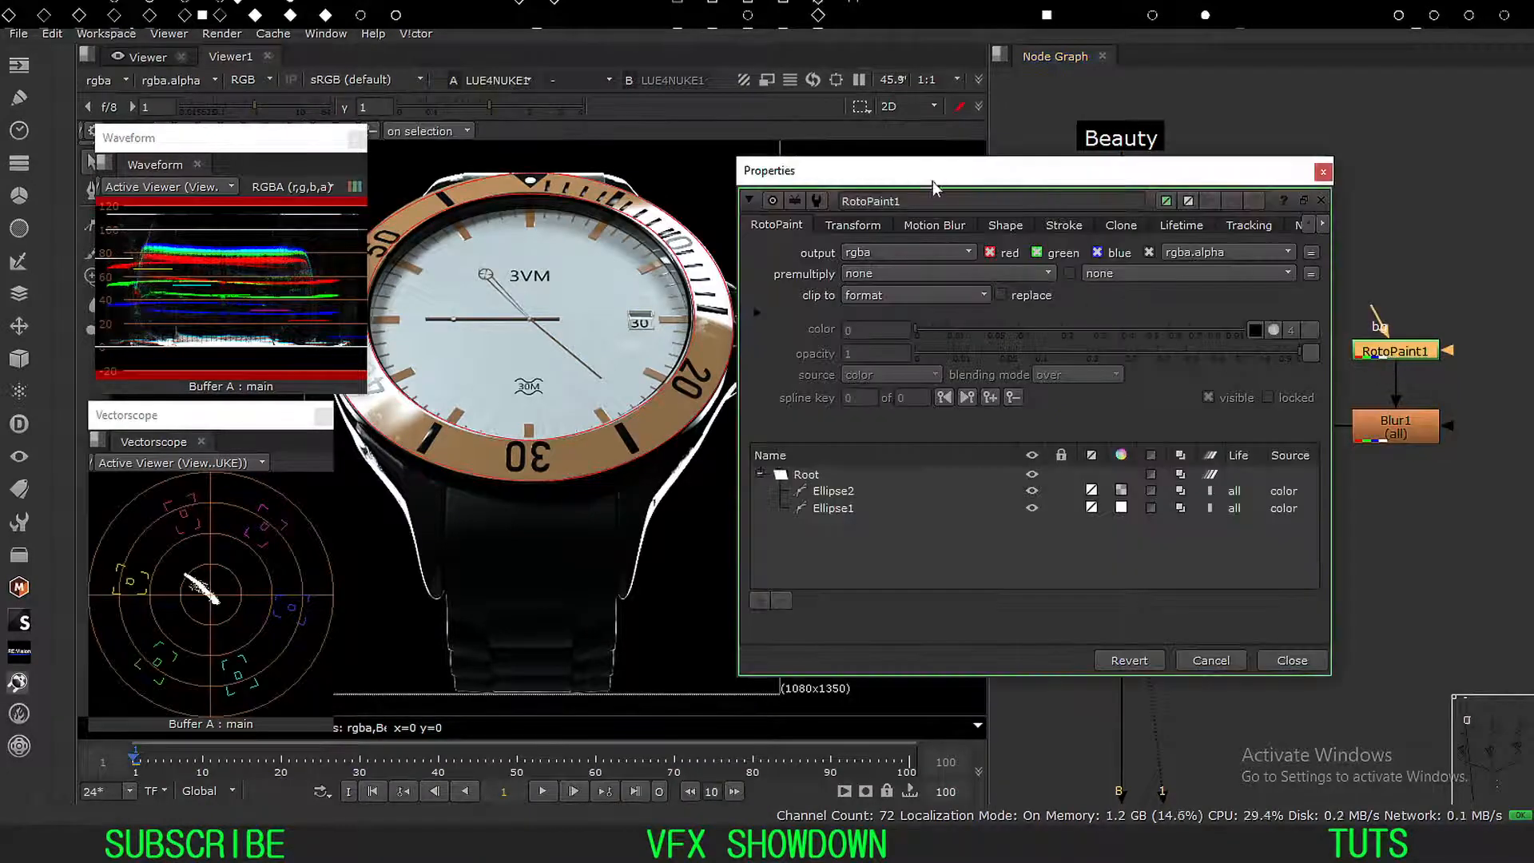
drag(758, 187, 818, 195)
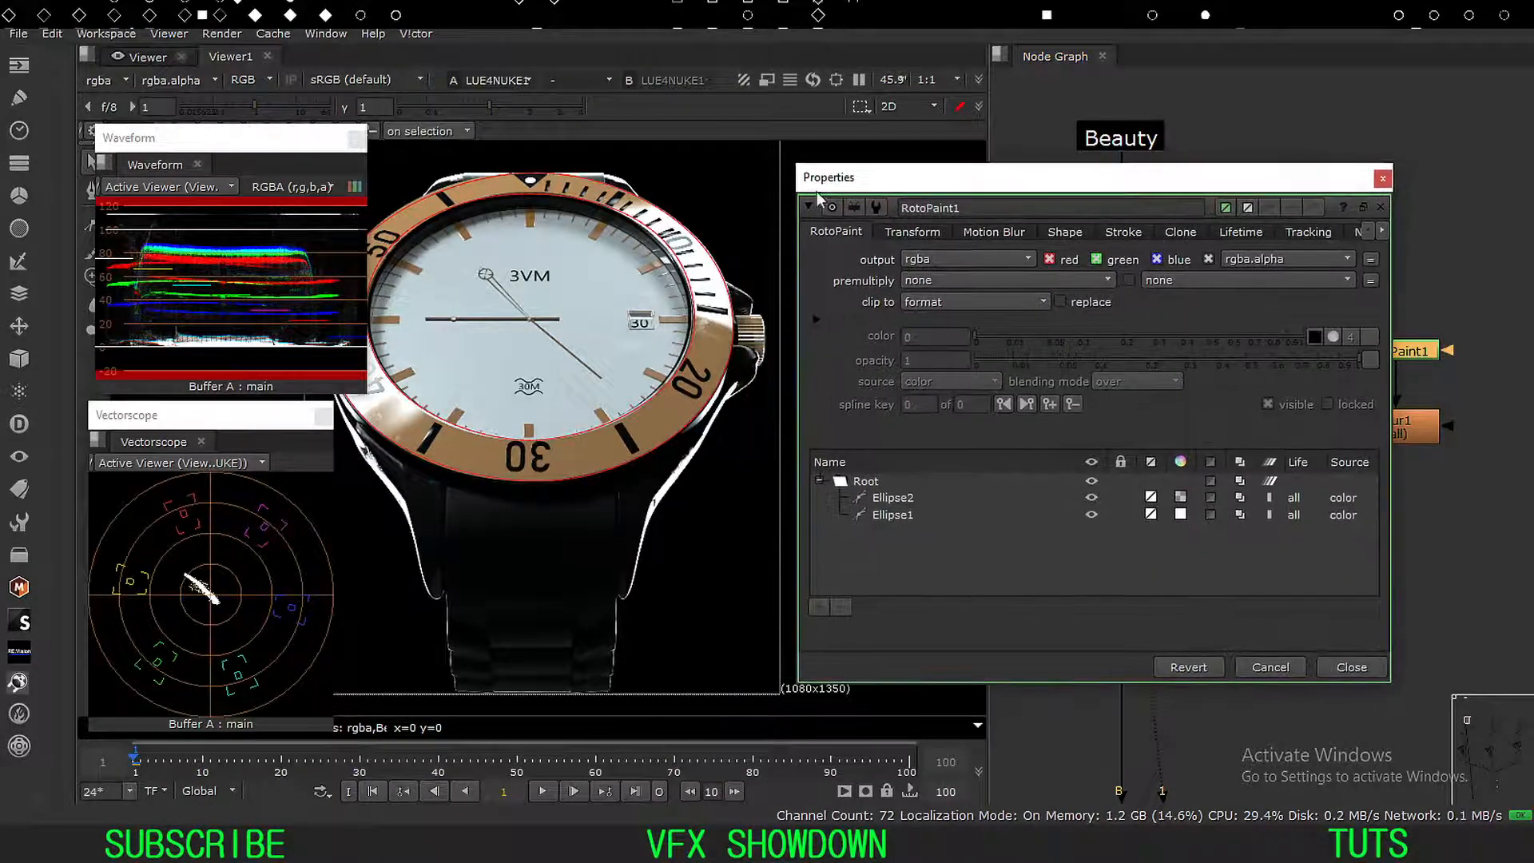
click(1383, 179)
key(a)
key(1)
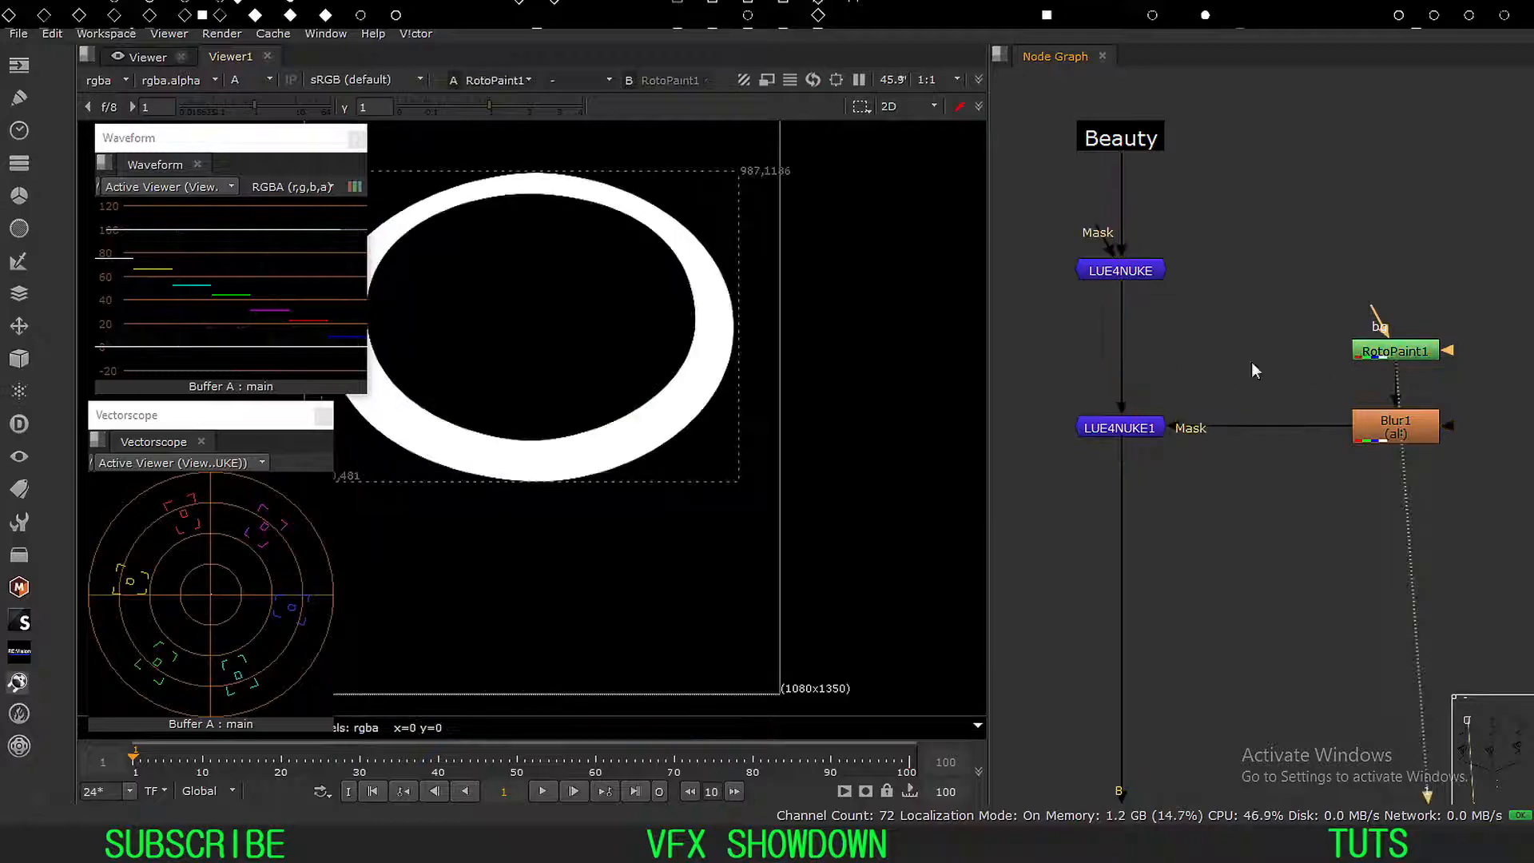
View the LUE4NUKE1 node's output and return the viewer from alpha to full colour.
click(1134, 428)
key(1)
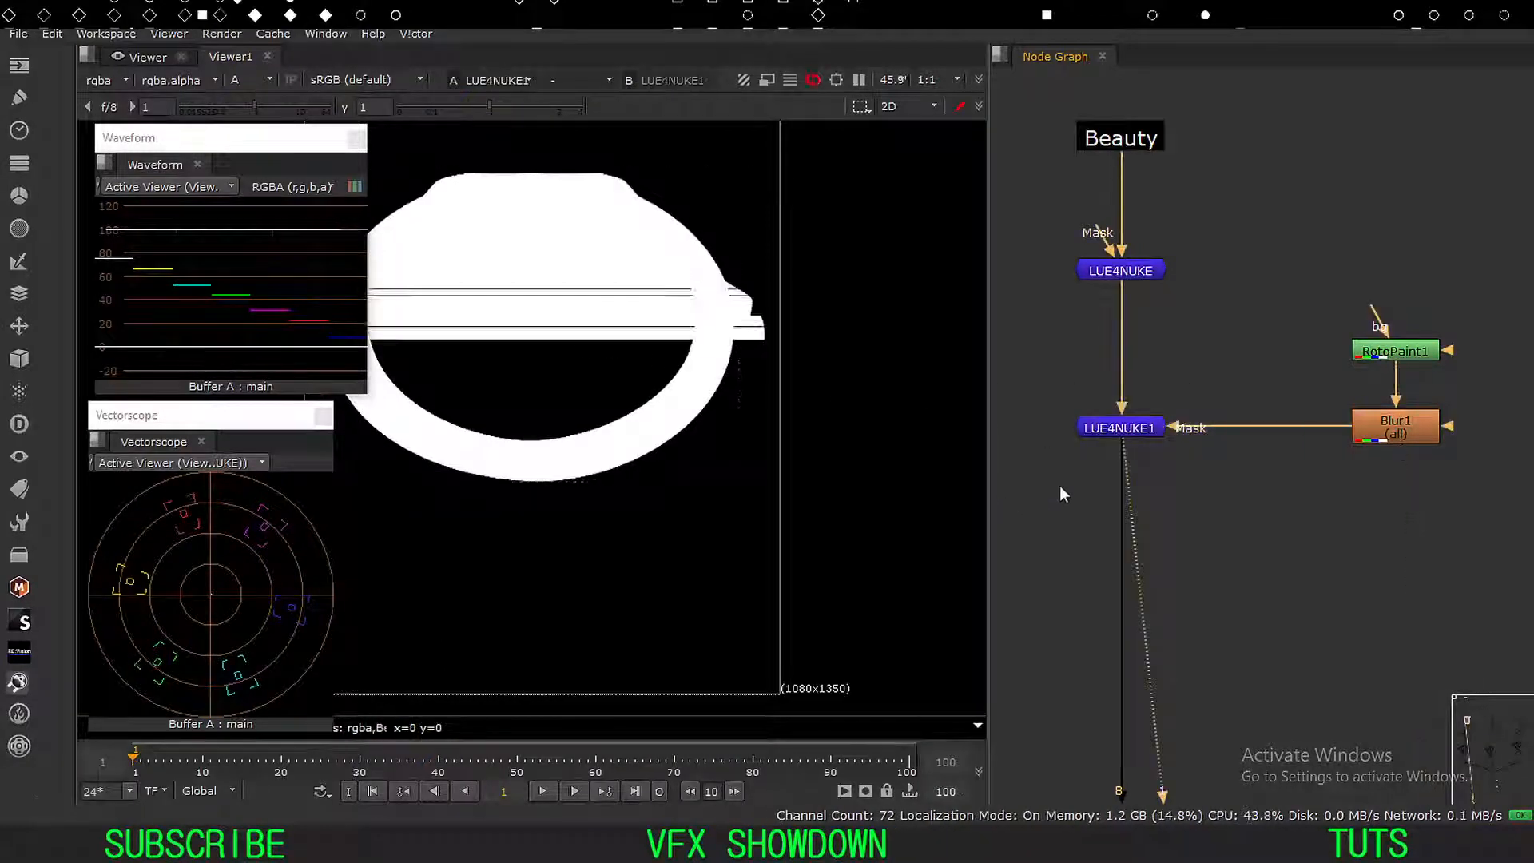
middle_drag(1059, 486, 1120, 477)
key(a)
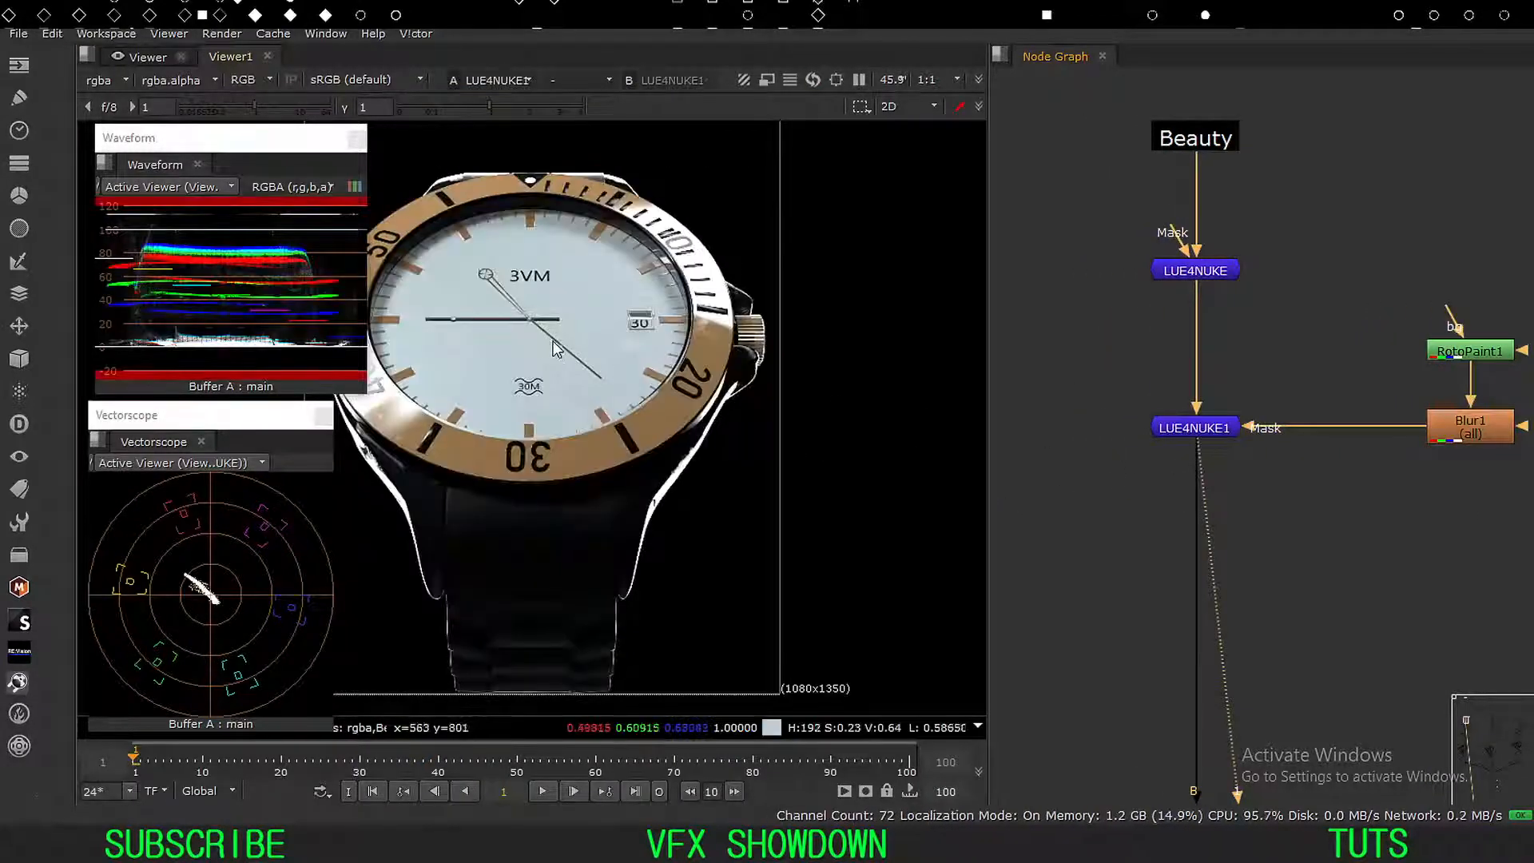
Disable and re-enable the LUE4NUKE1 node to compare the bezel with and without its masked grade.
click(1194, 427)
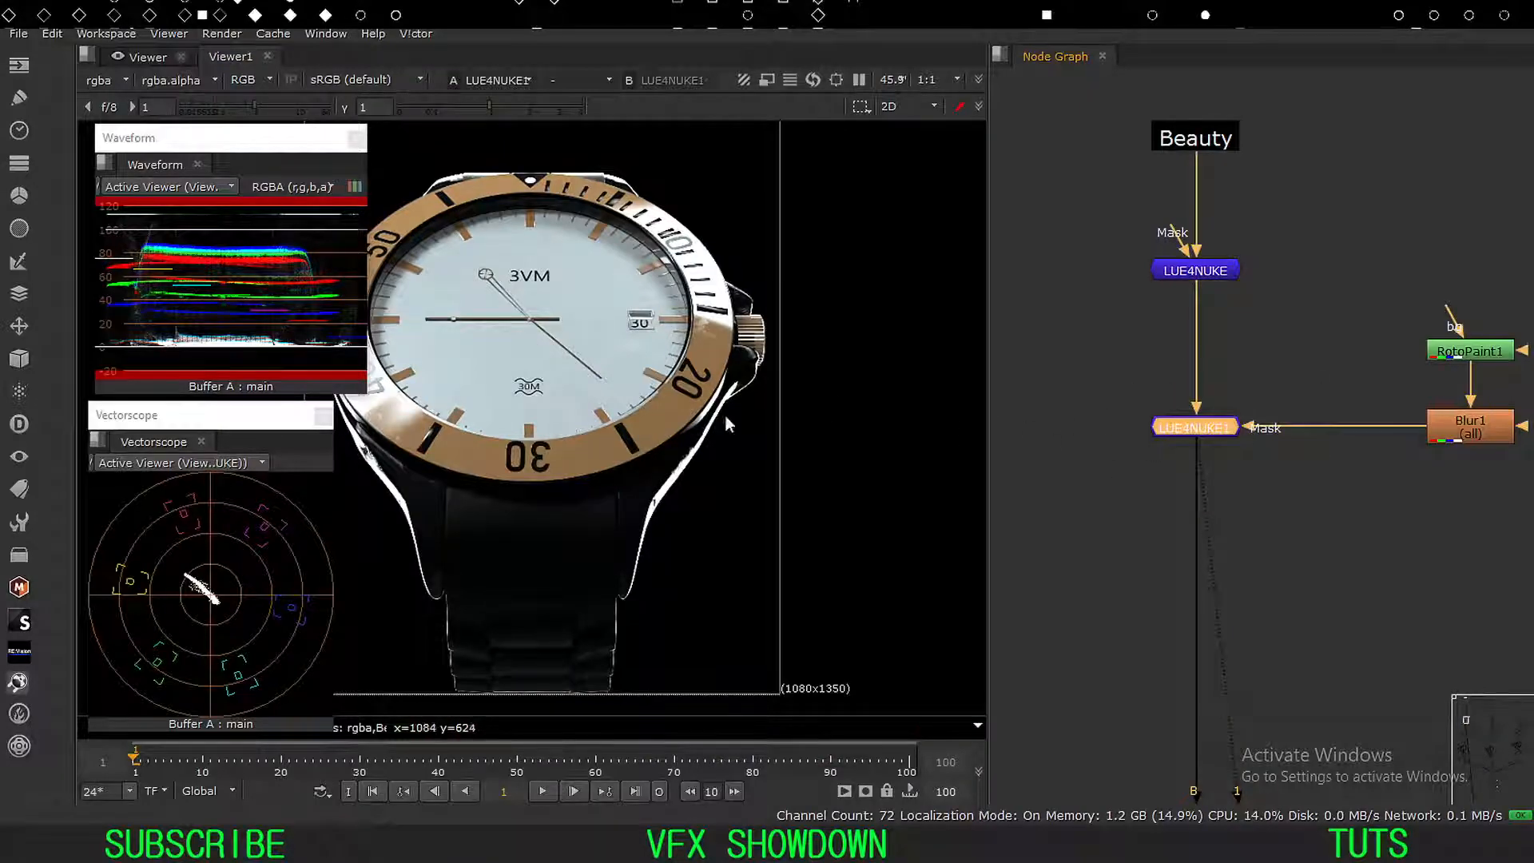
key(d)
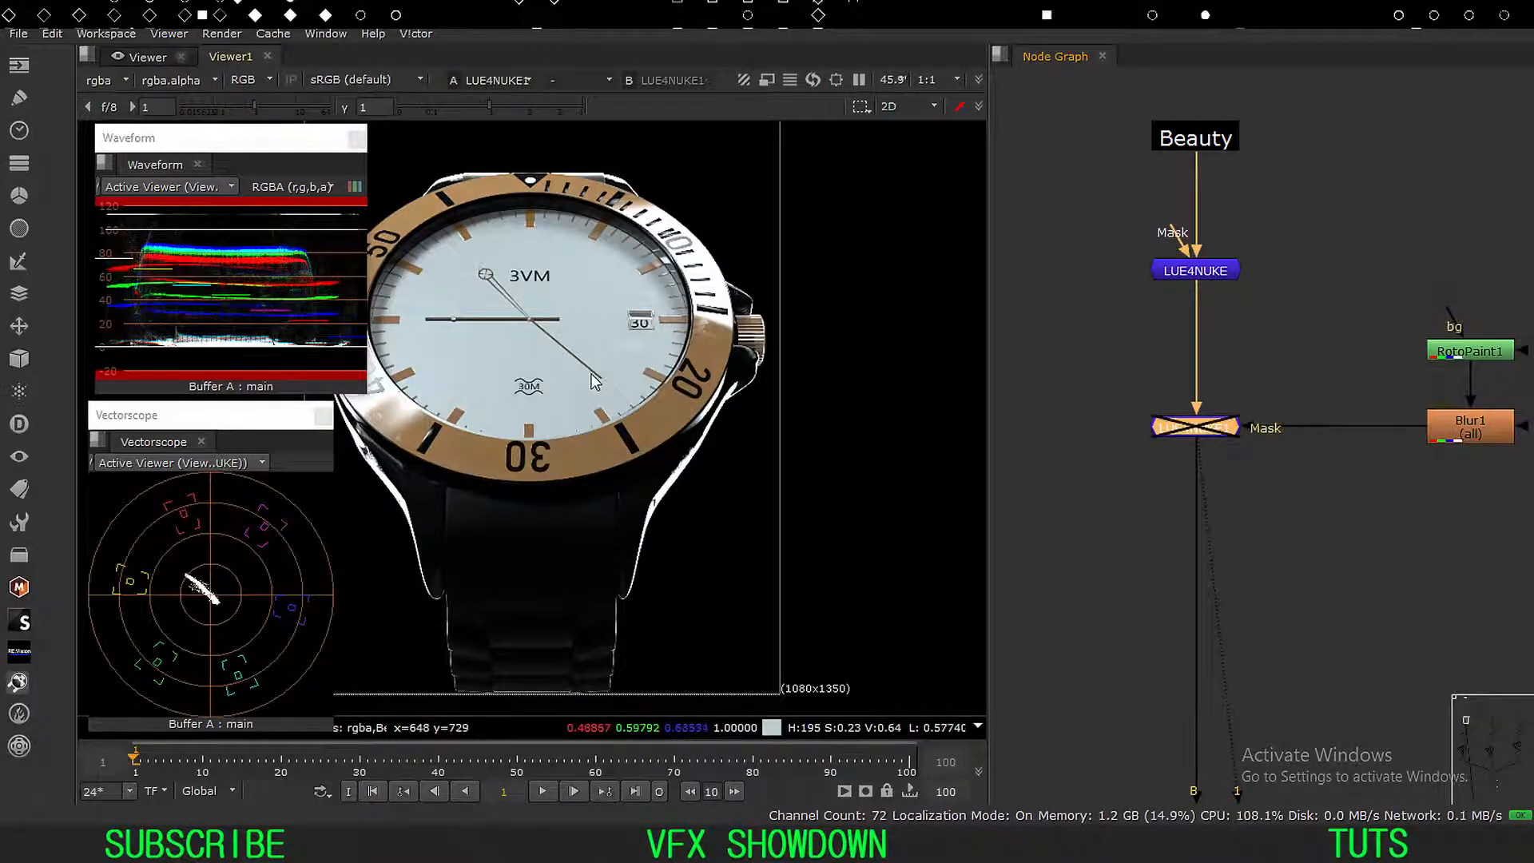
key(d)
View the output of the Copy2 node that copies red into depth.Z below the Beauty grades.
scroll(1201, 511, down, 1)
middle_drag(1201, 511, 1162, 370)
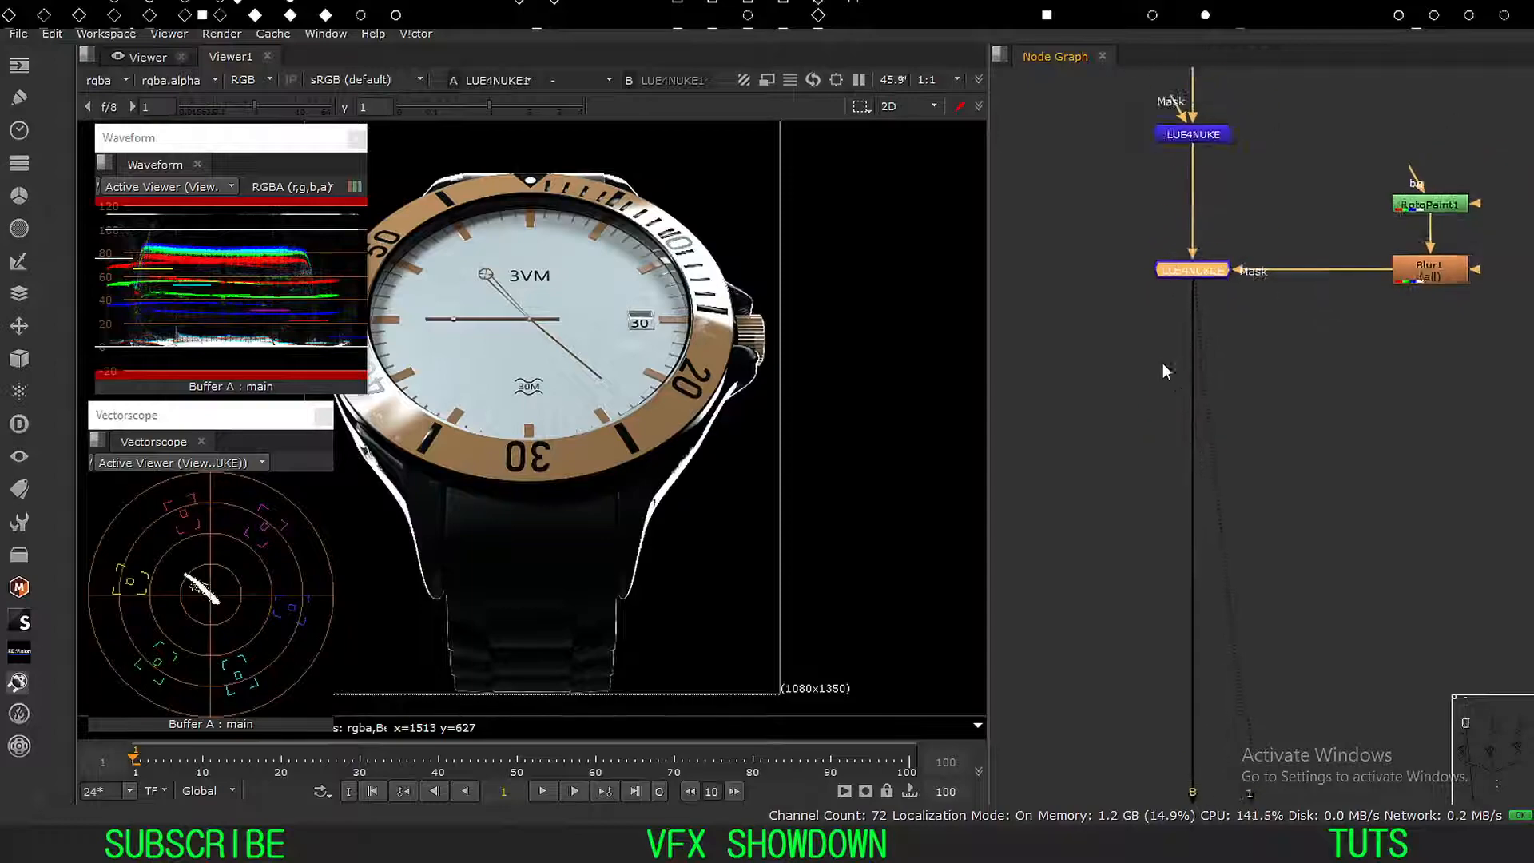
scroll(1163, 370, down, 2)
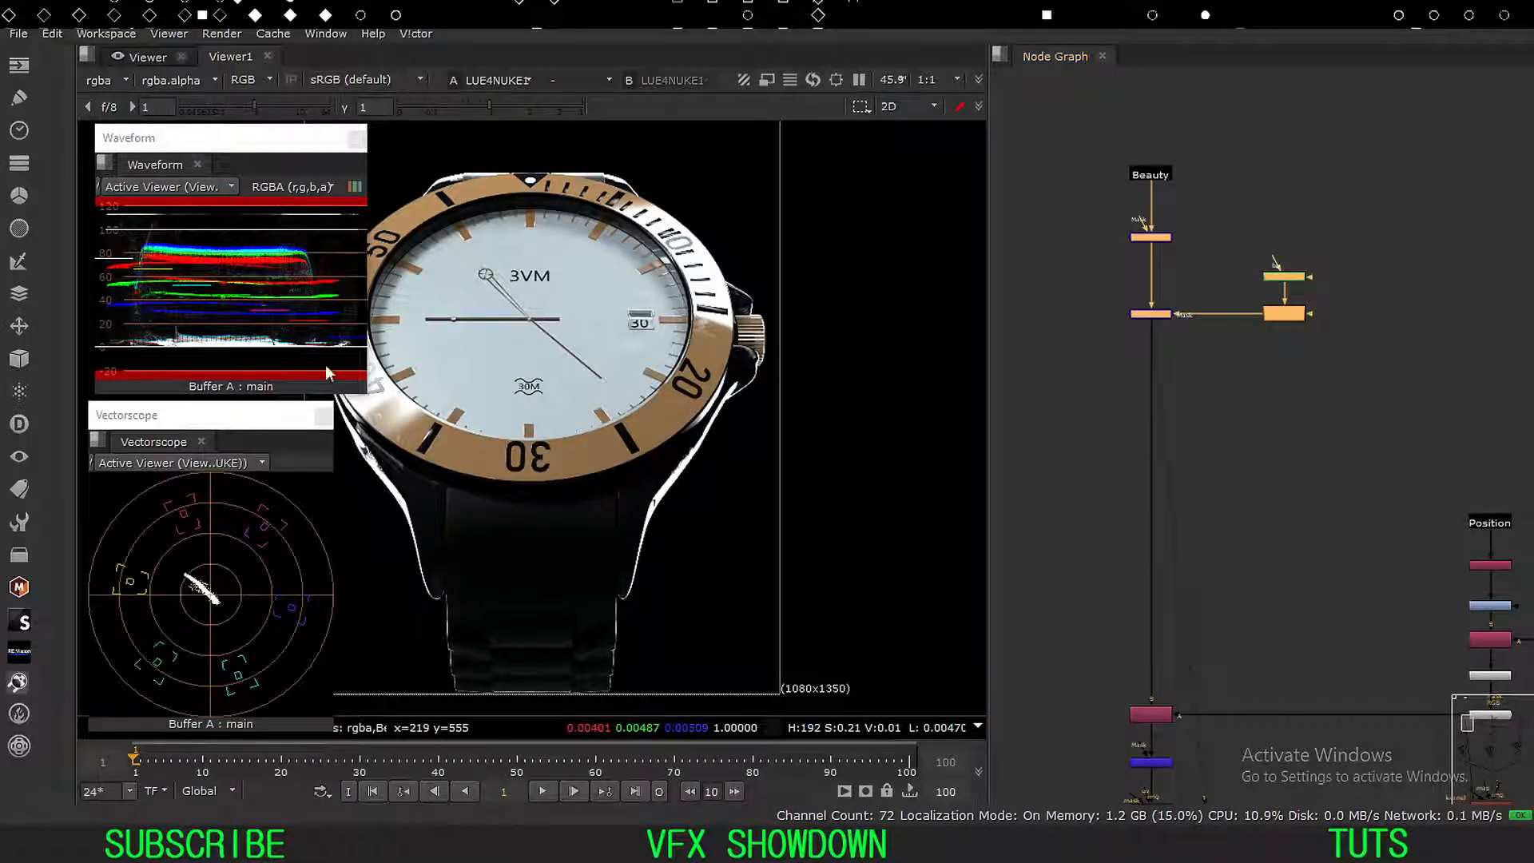
middle_drag(1234, 438, 1220, 330)
scroll(1216, 445, down, 1)
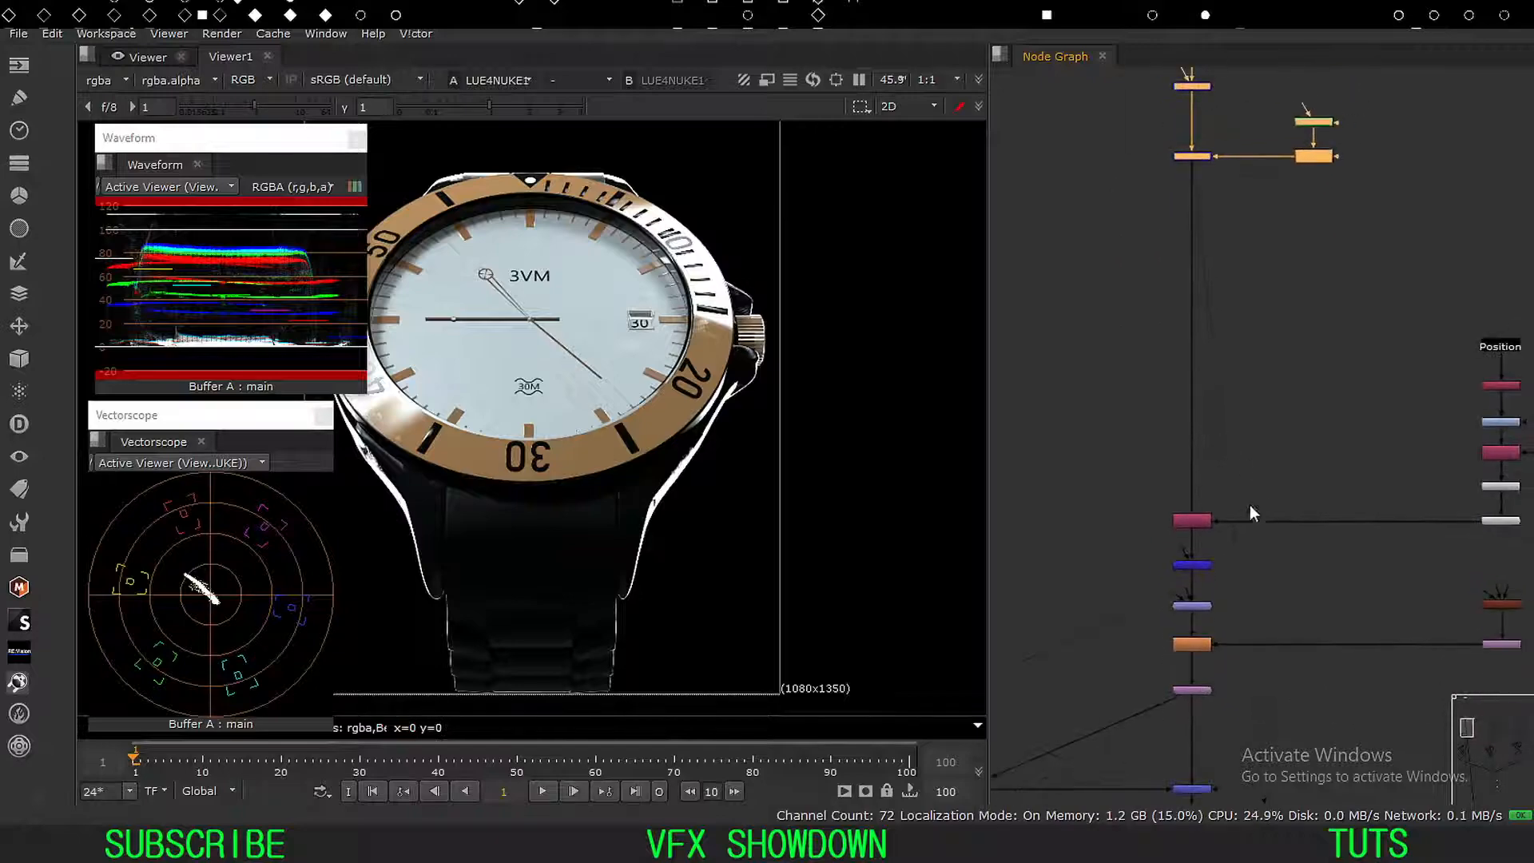
middle_drag(1249, 505, 1203, 423)
scroll(1199, 395, up, 4)
drag(1345, 330, 1008, 454)
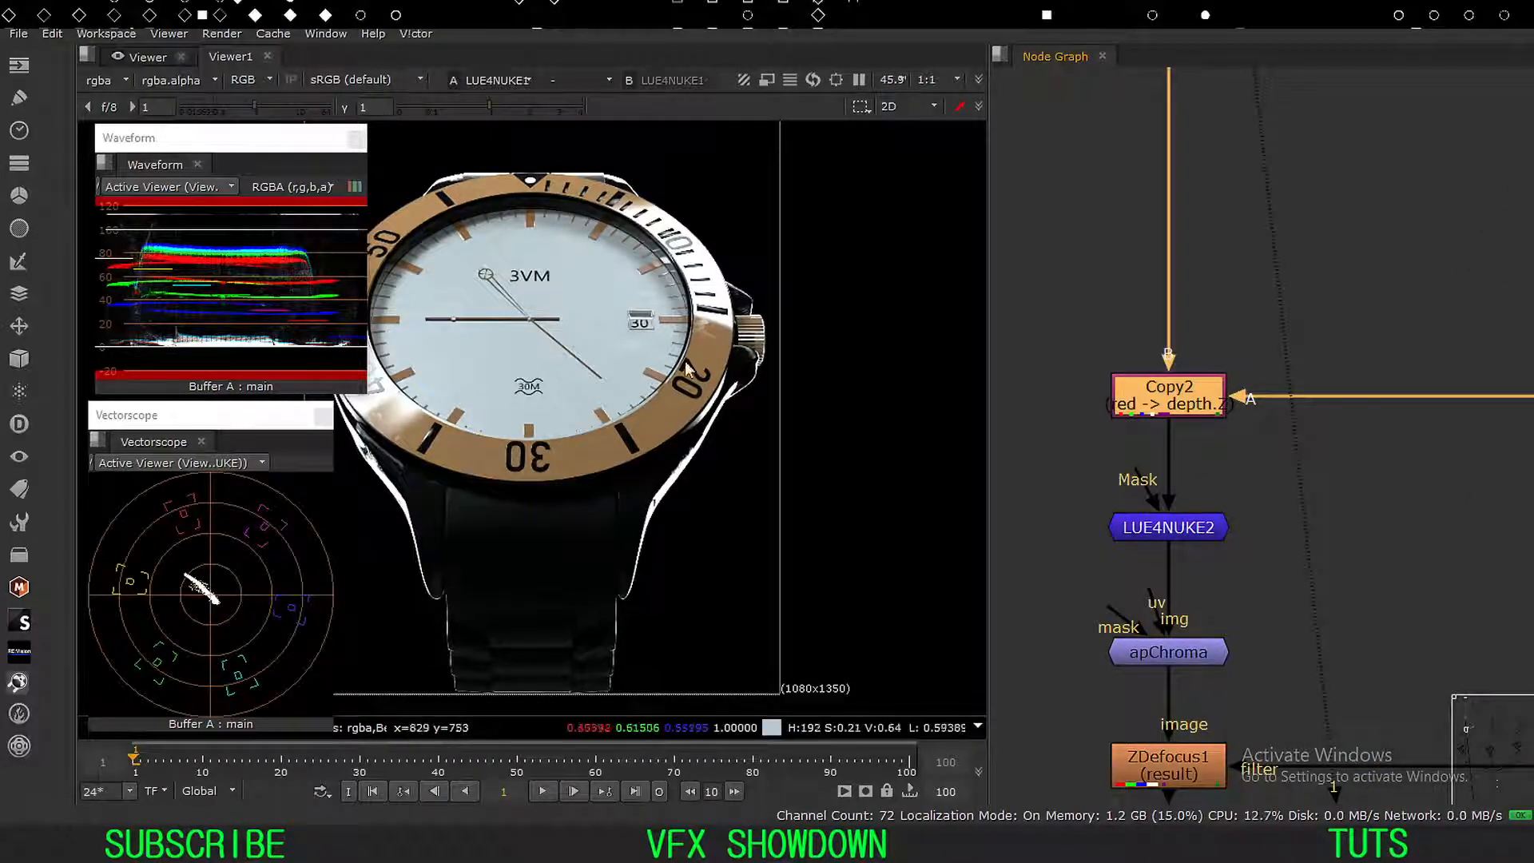
click(1356, 346)
click(1167, 392)
key(1)
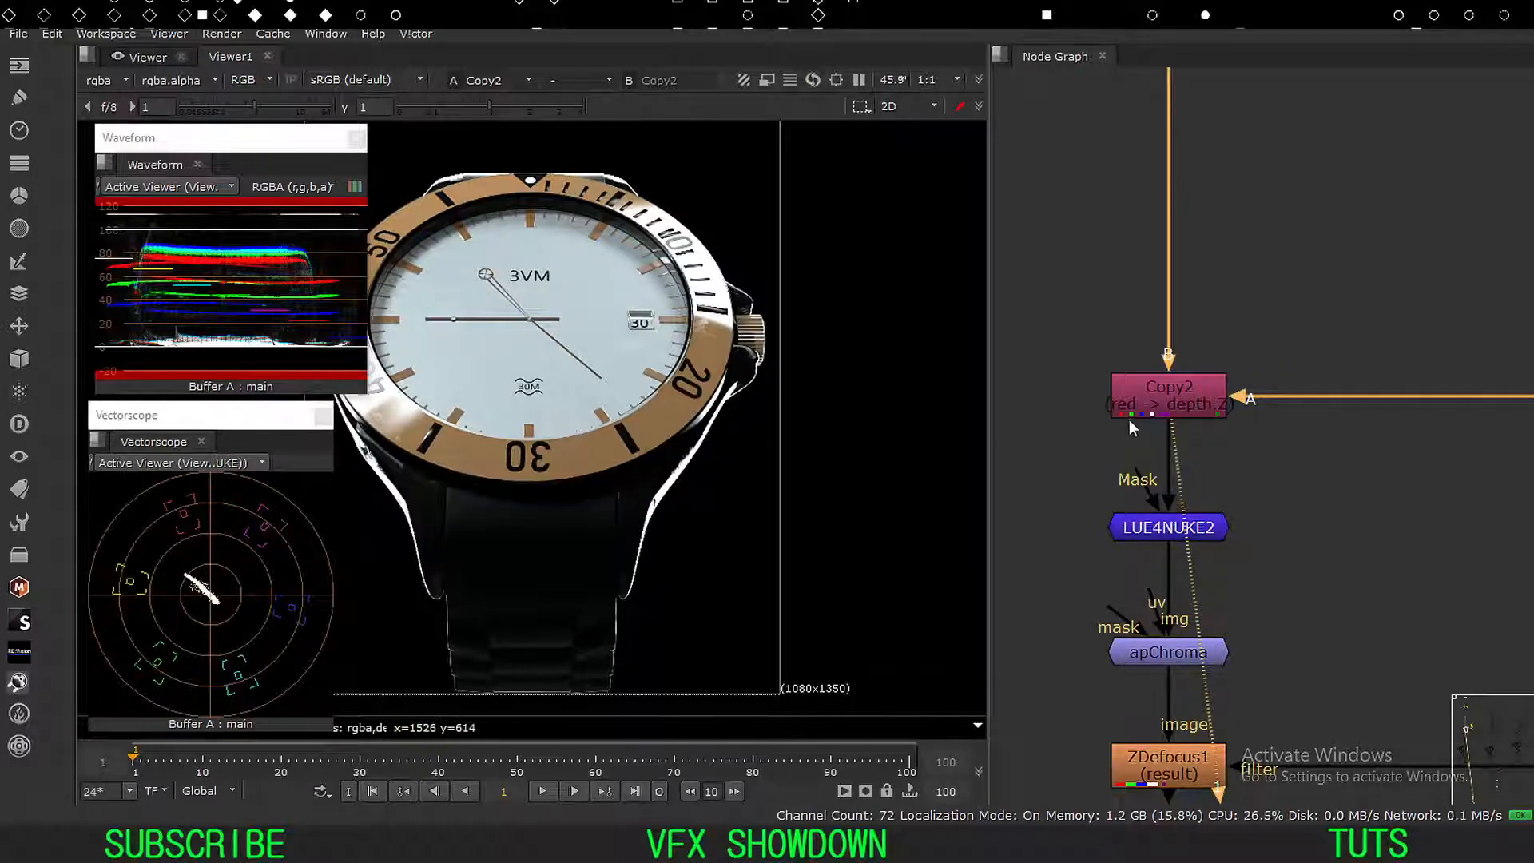
View the Position pass stamp at the start of the branch feeding Copy2.
middle_drag(1329, 358, 1217, 416)
scroll(1210, 391, down, 4)
scroll(1158, 417, down, 1)
scroll(1112, 423, up, 3)
drag(1231, 398, 1052, 465)
middle_drag(1324, 365, 1153, 405)
middle_drag(1234, 317, 1149, 377)
drag(1273, 292, 1049, 377)
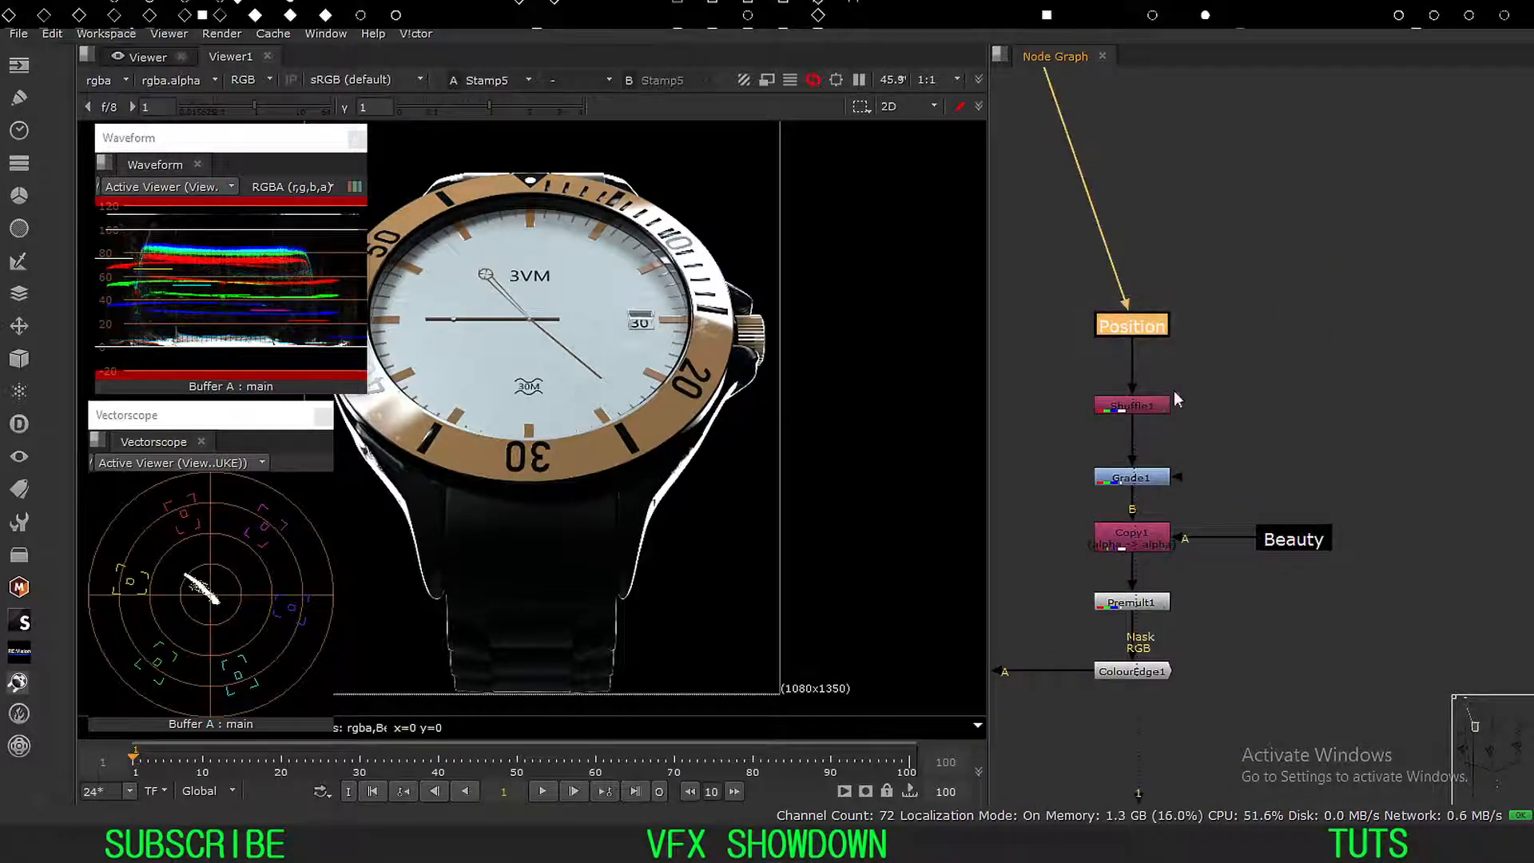
key(1)
middle_drag(676, 454, 706, 430)
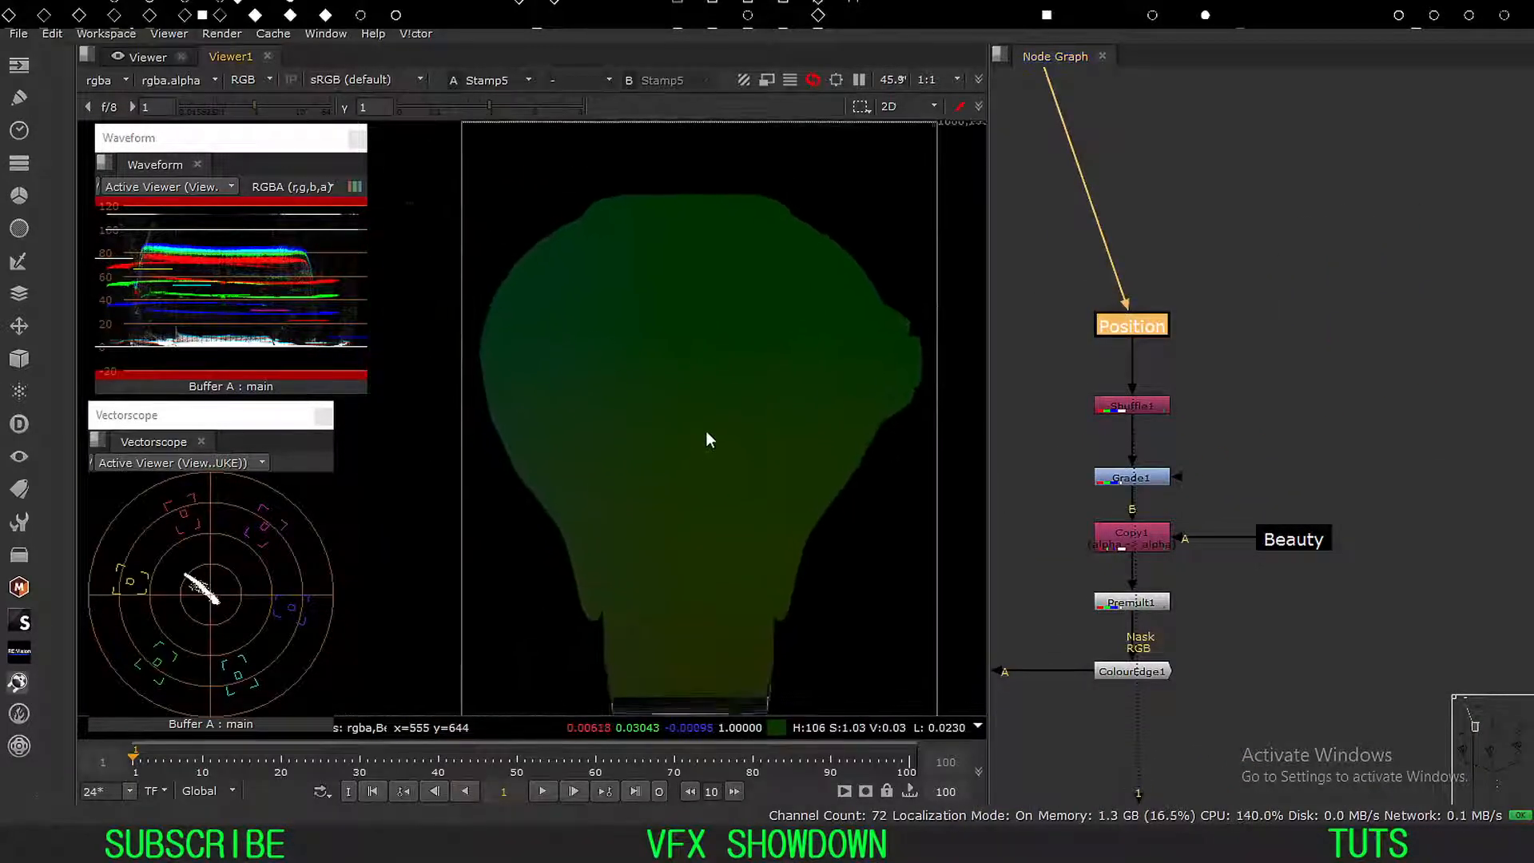
View the Shuffle1 node's output, examine its channel routing in the properties, and close the panel.
middle_drag(1121, 383, 1206, 368)
drag(1310, 349, 1099, 415)
key(1)
double_click(1203, 393)
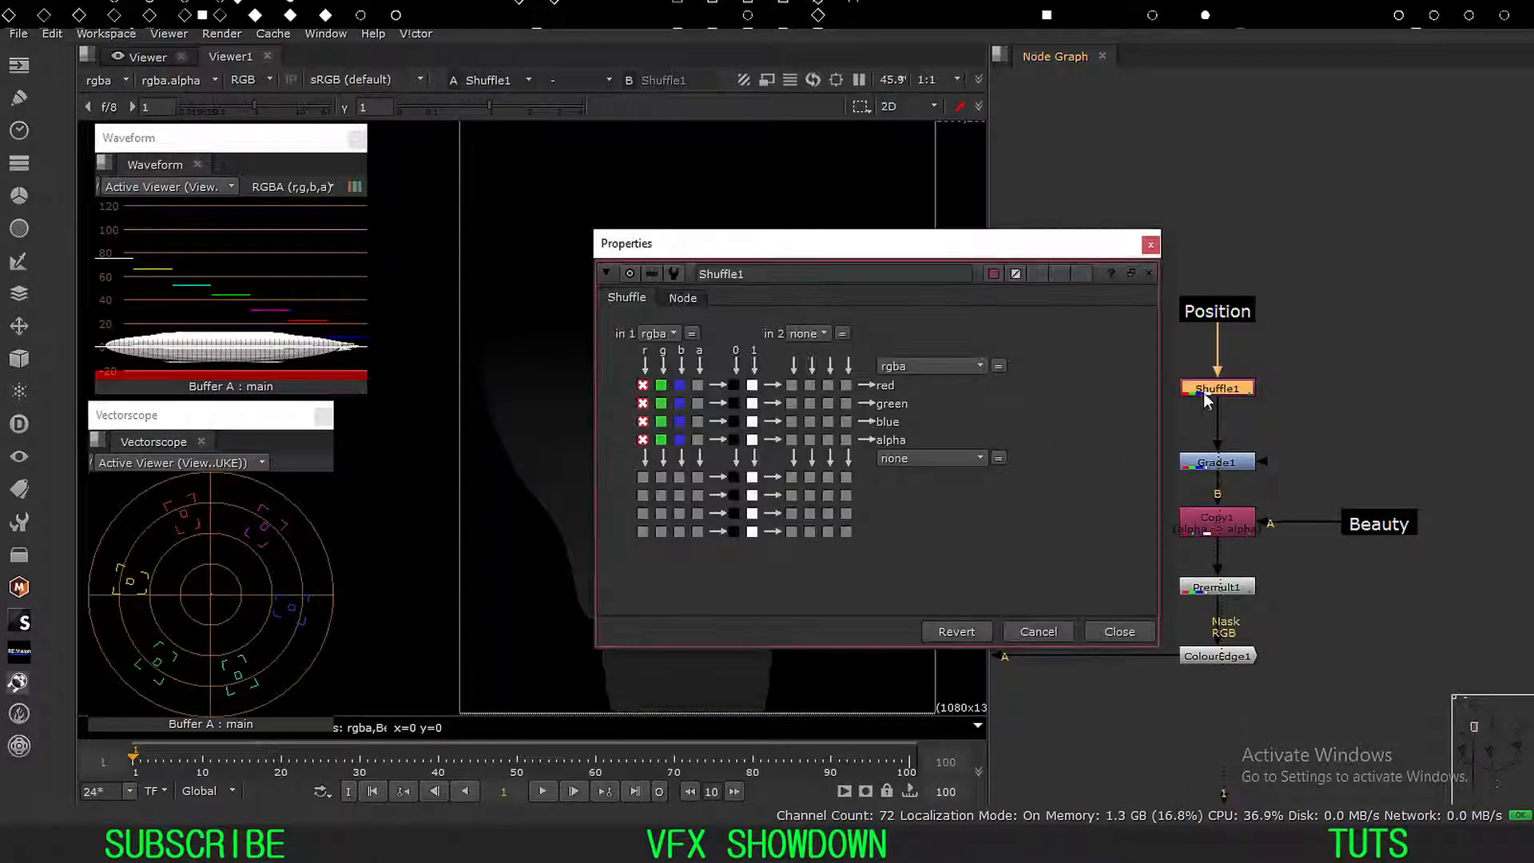
drag(831, 245, 951, 217)
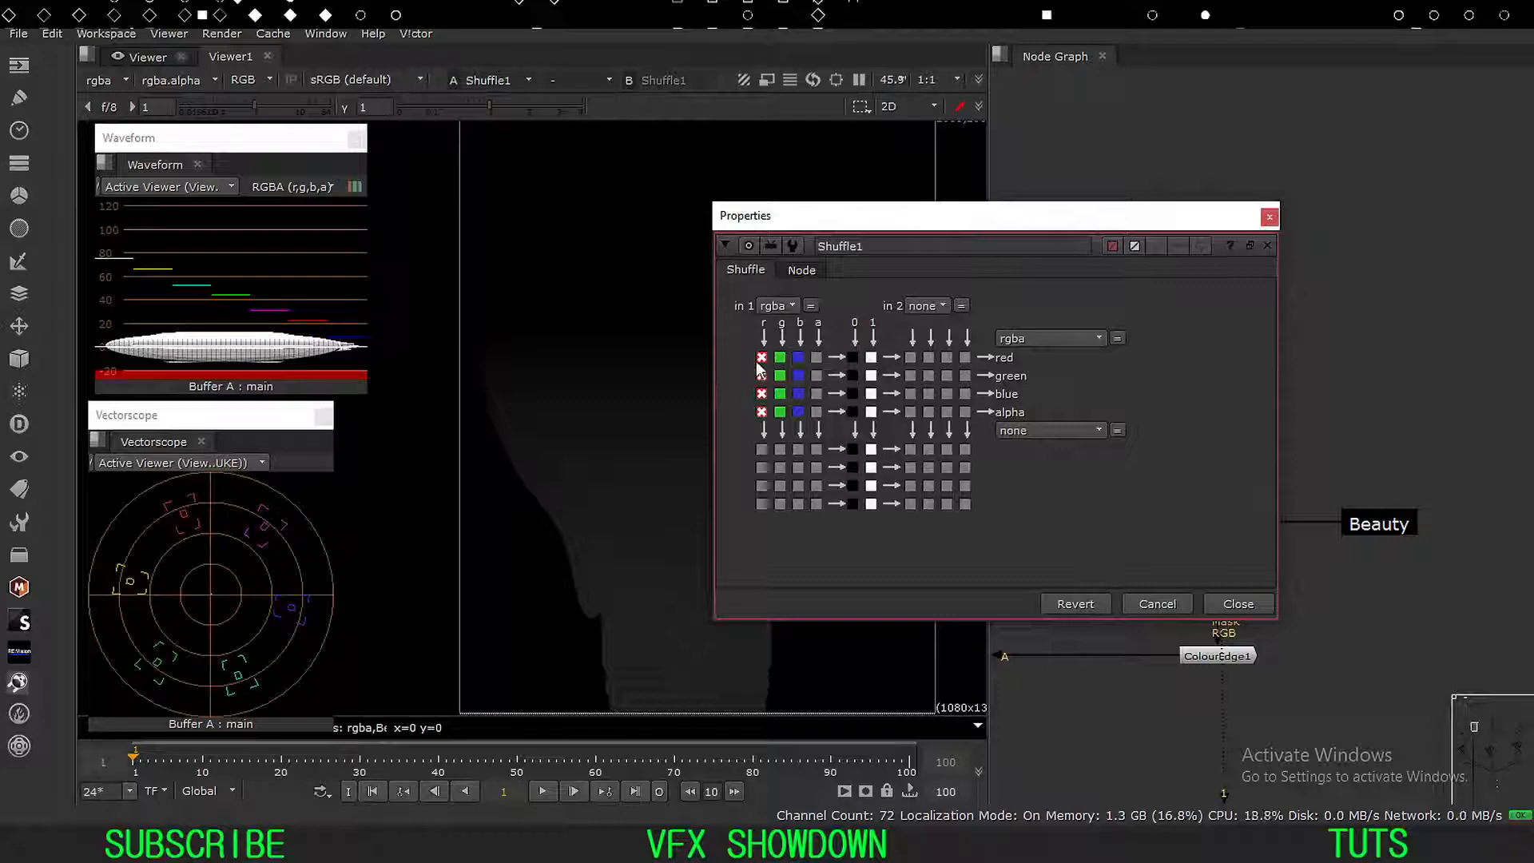
drag(1142, 225, 1061, 238)
click(1188, 230)
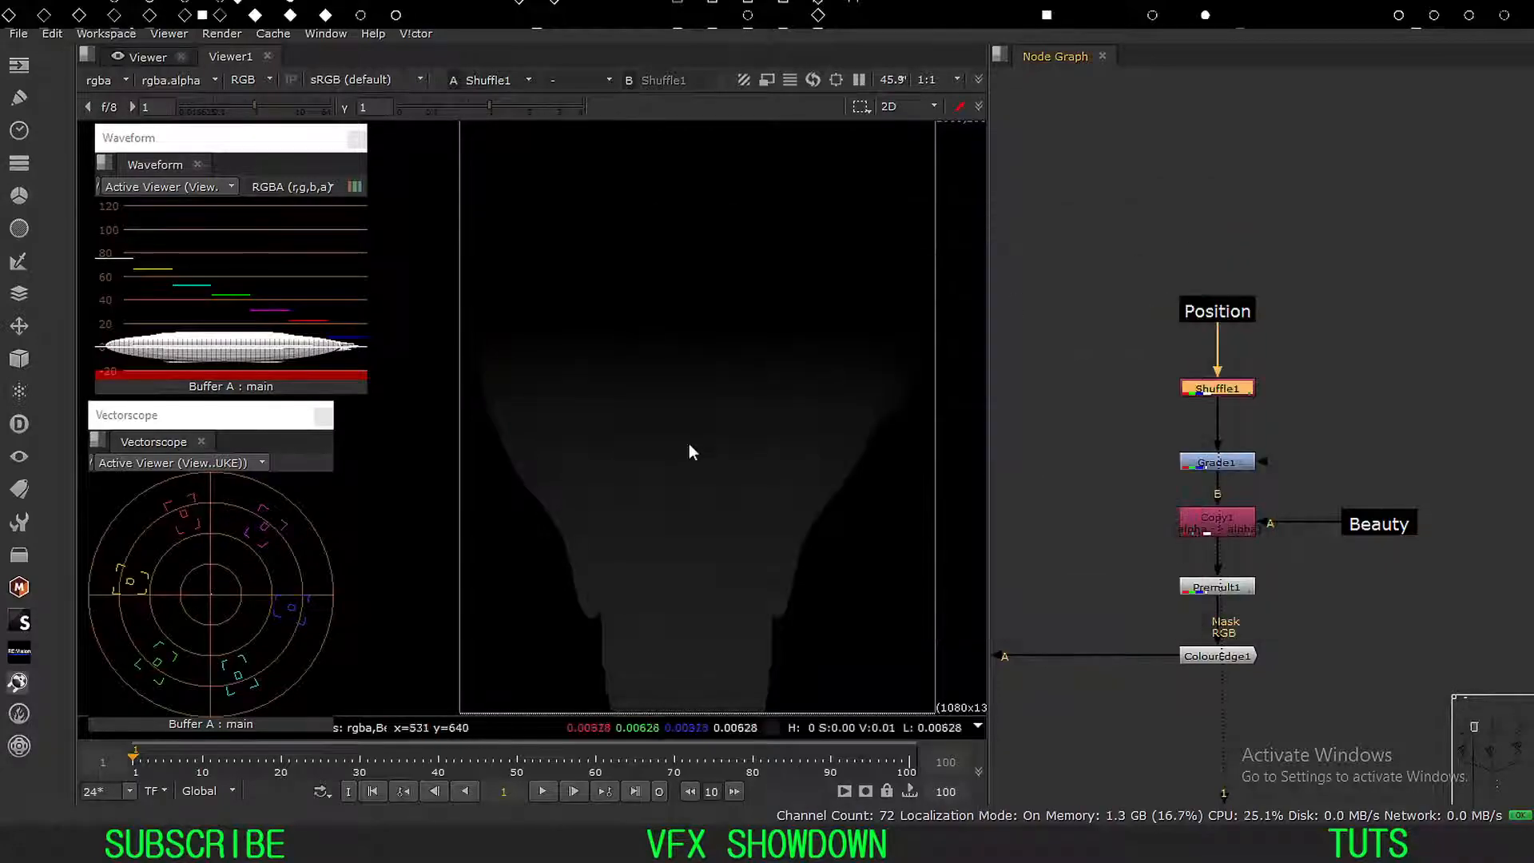
Examine the shuffled position gradient over the watch, recheck Shuffle1's red-channel routing in its properties, and close the panel.
drag(668, 579, 696, 417)
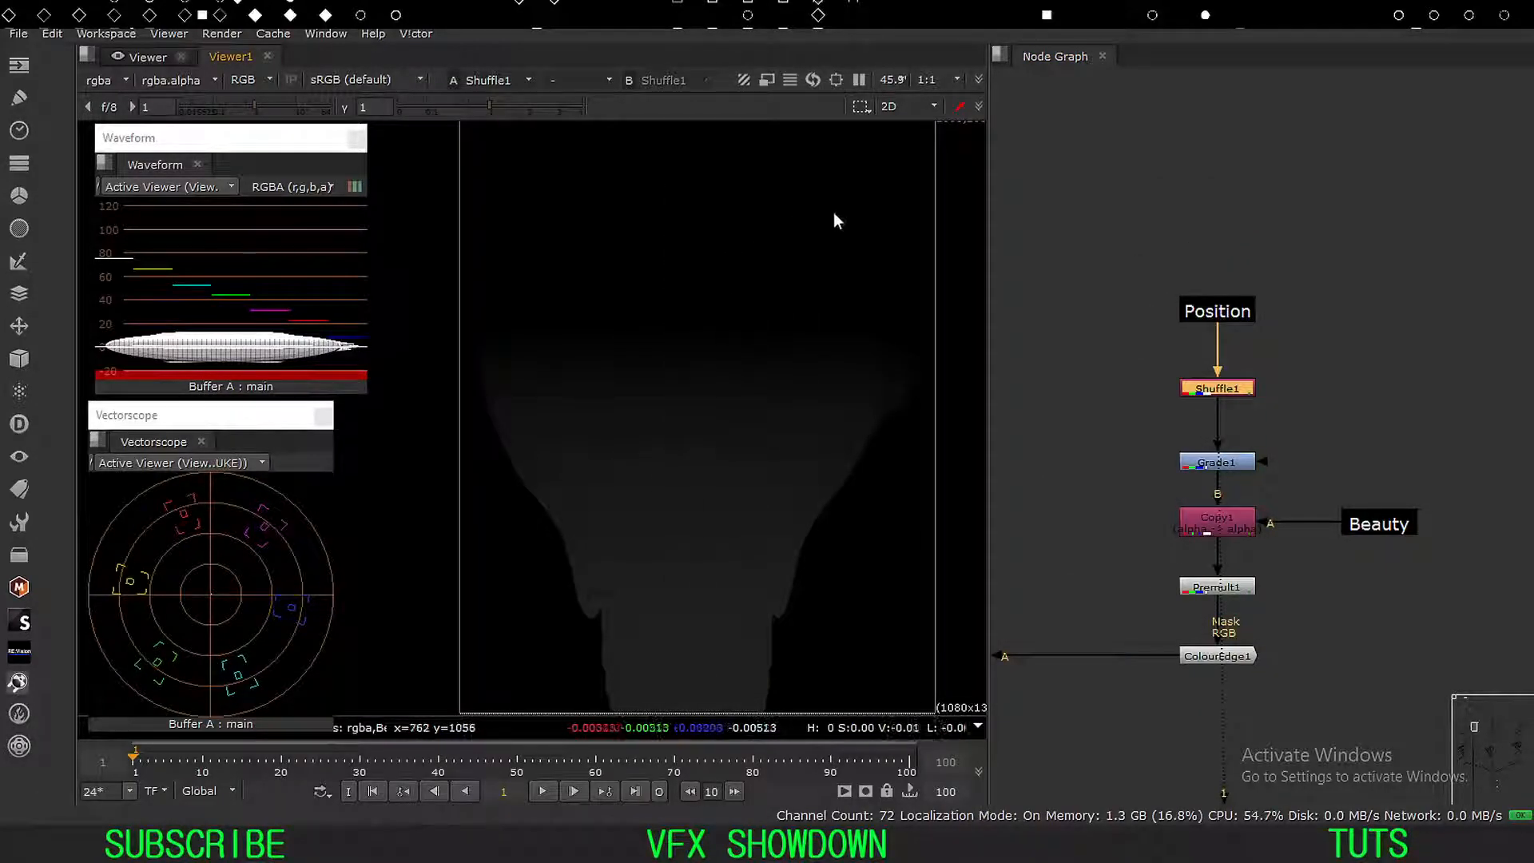
drag(818, 260, 703, 444)
drag(766, 223, 678, 424)
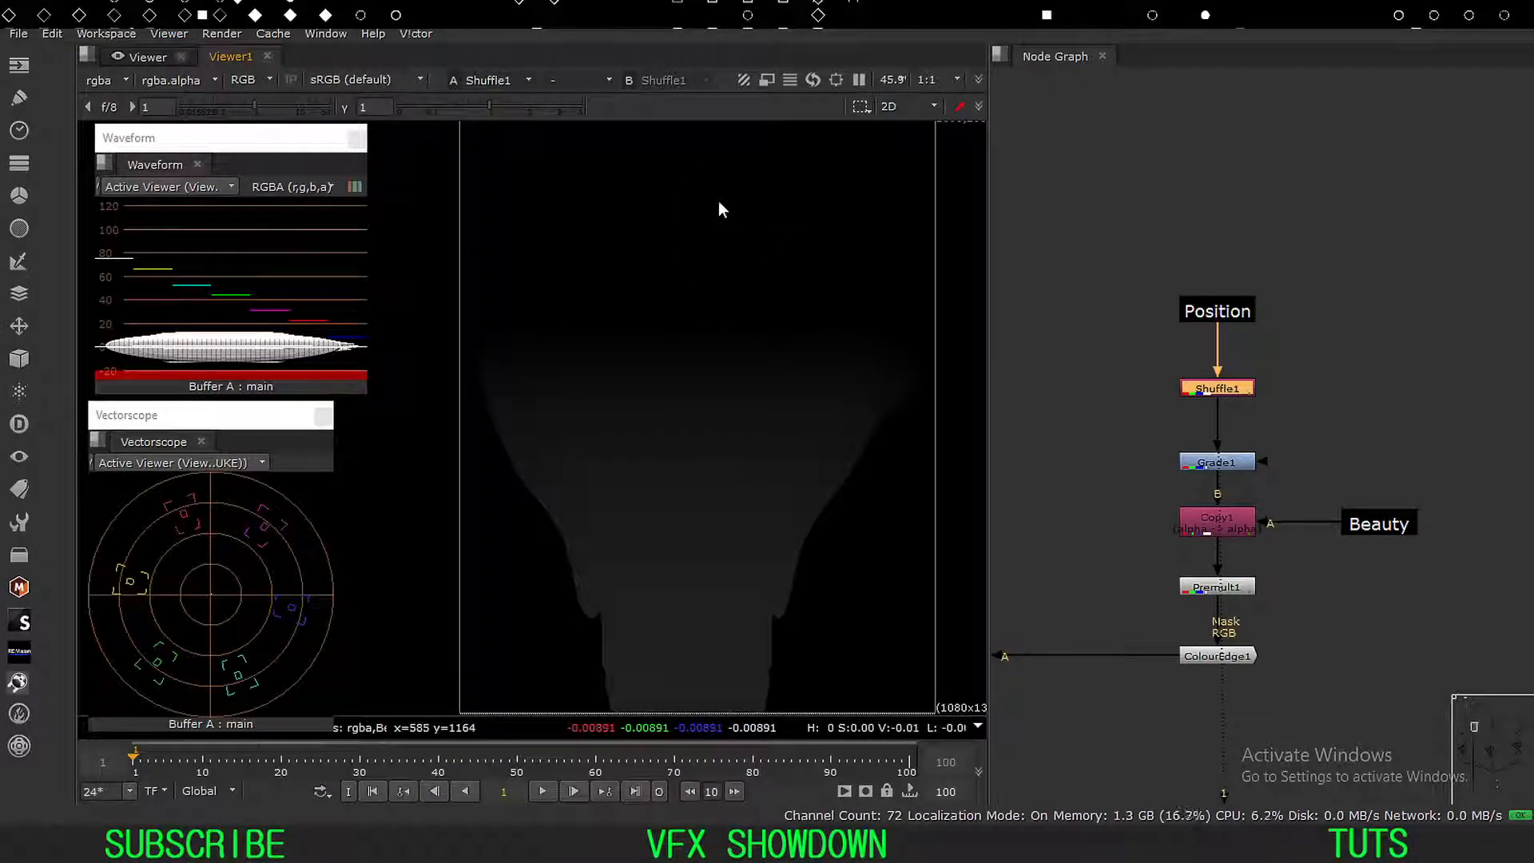
click(1163, 397)
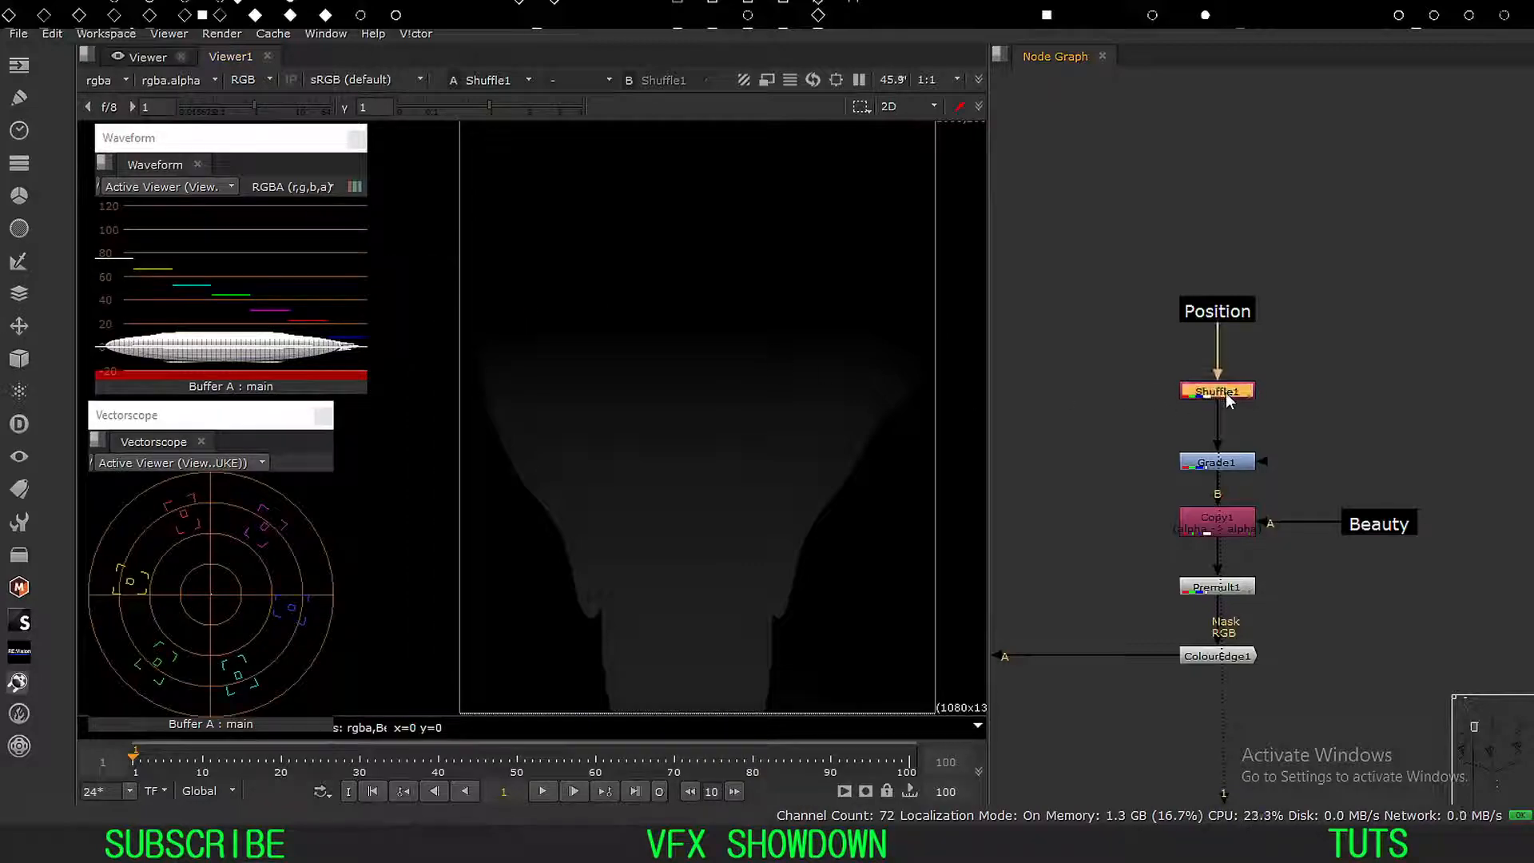
double_click(1225, 391)
drag(812, 232, 958, 201)
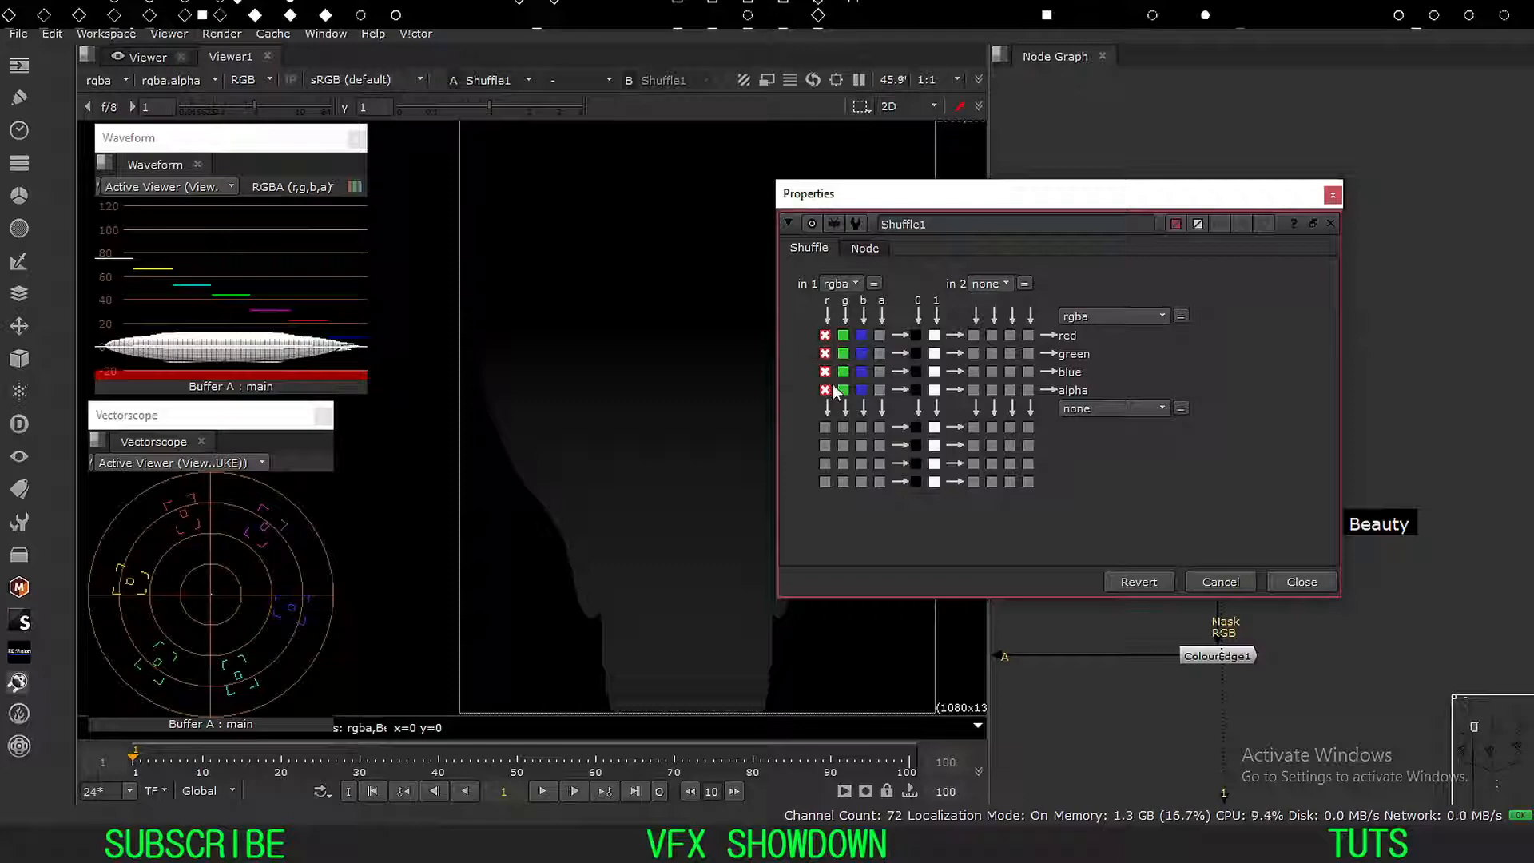
drag(1041, 195, 999, 194)
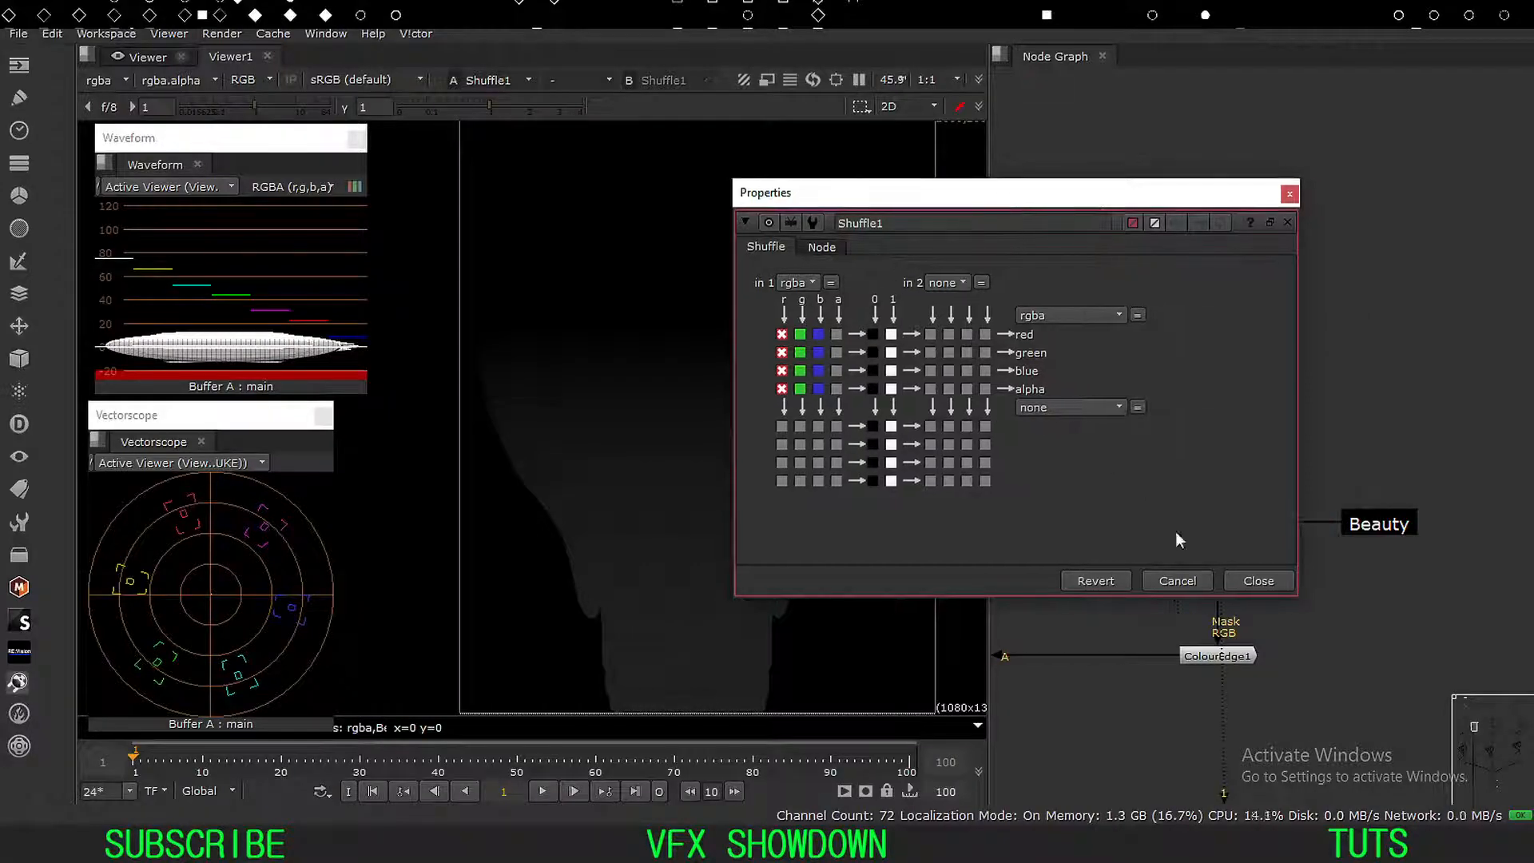
click(1265, 579)
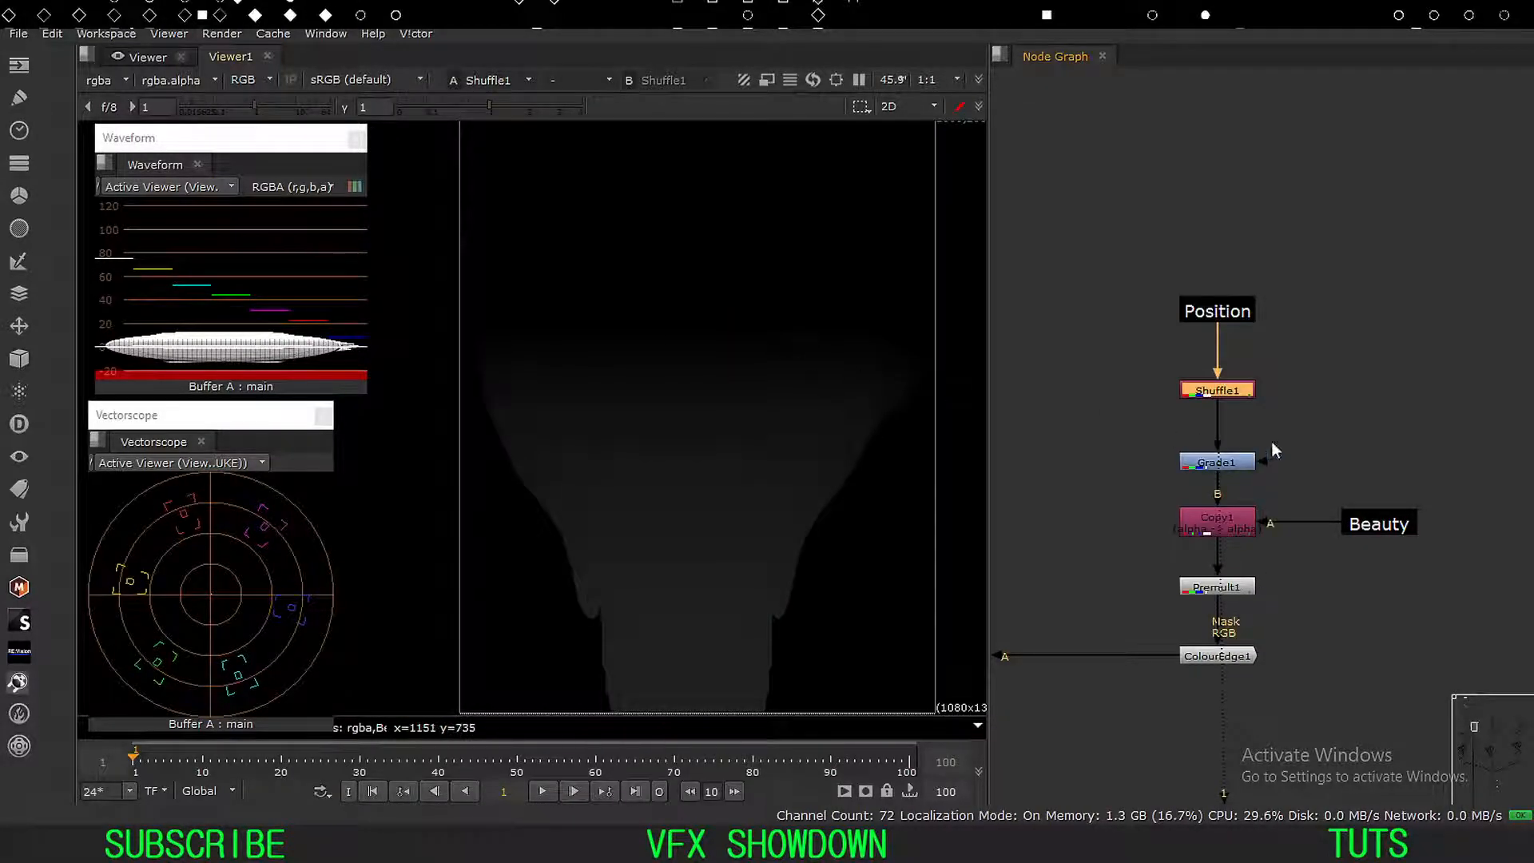
View the Grade1 node's output and sample a pixel near the upper edge of the watch.
drag(1310, 436, 1143, 482)
key(1)
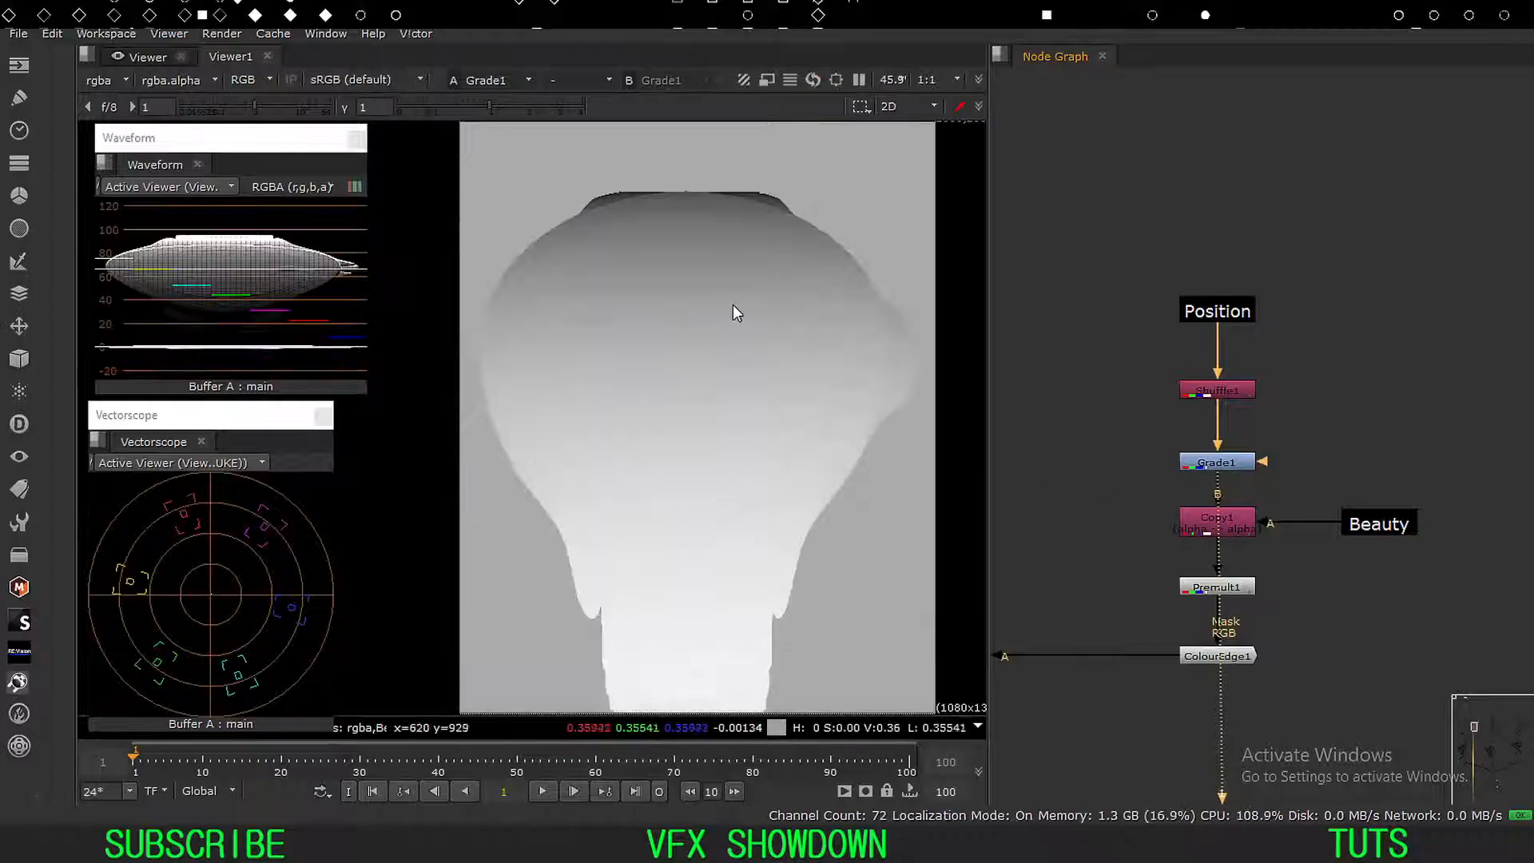
click(1126, 412)
scroll(1150, 424, up, 4)
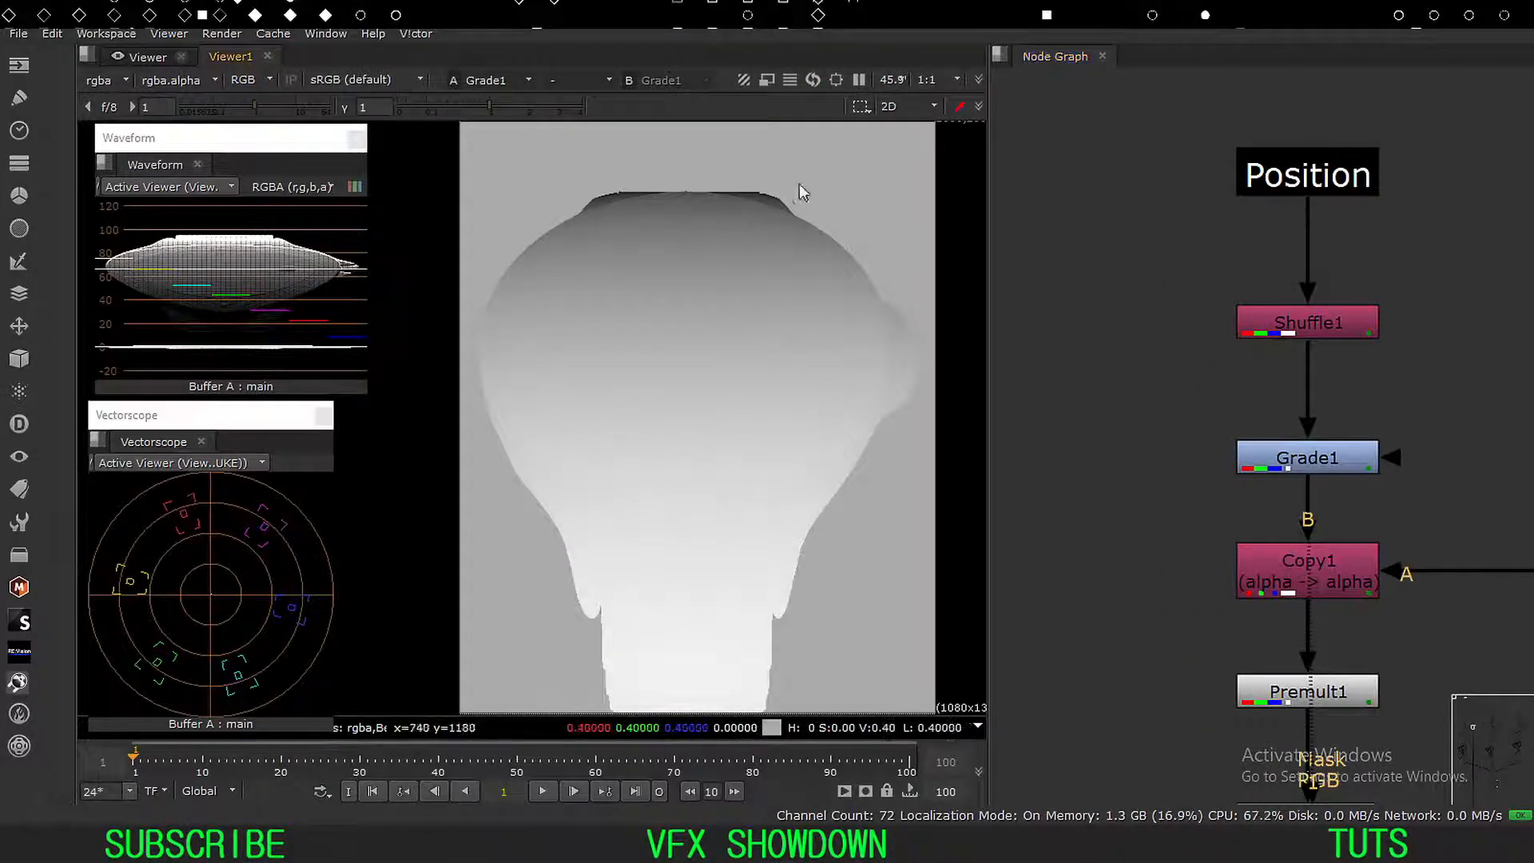
ctrl+click(802, 233)
Compare the ungraded Shuffle1 output with the Grade1 output in the viewer.
drag(1480, 261, 1129, 401)
key(1)
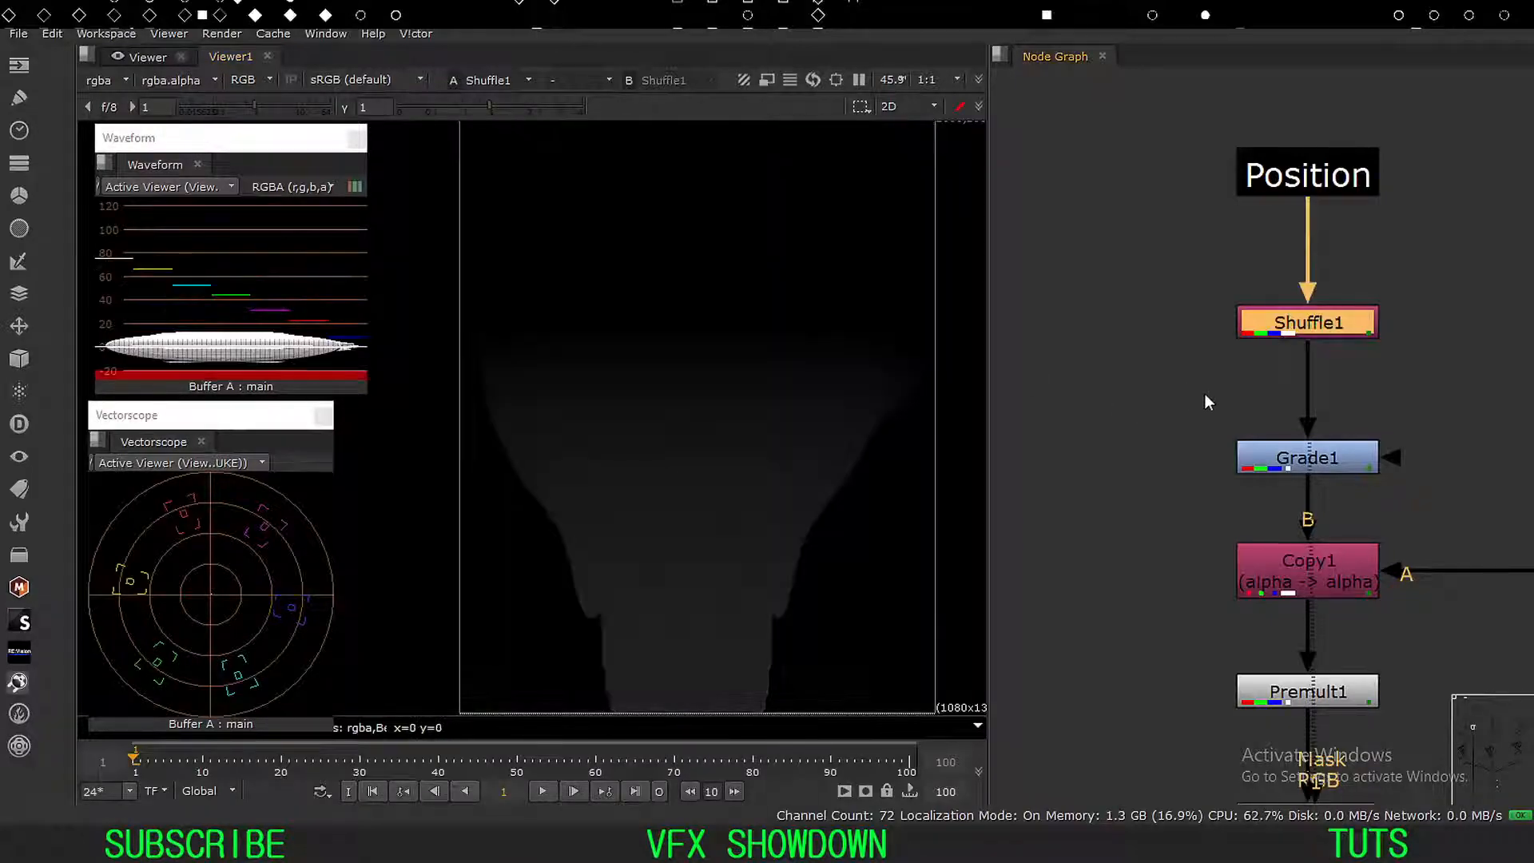
drag(1494, 405, 1118, 473)
key(1)
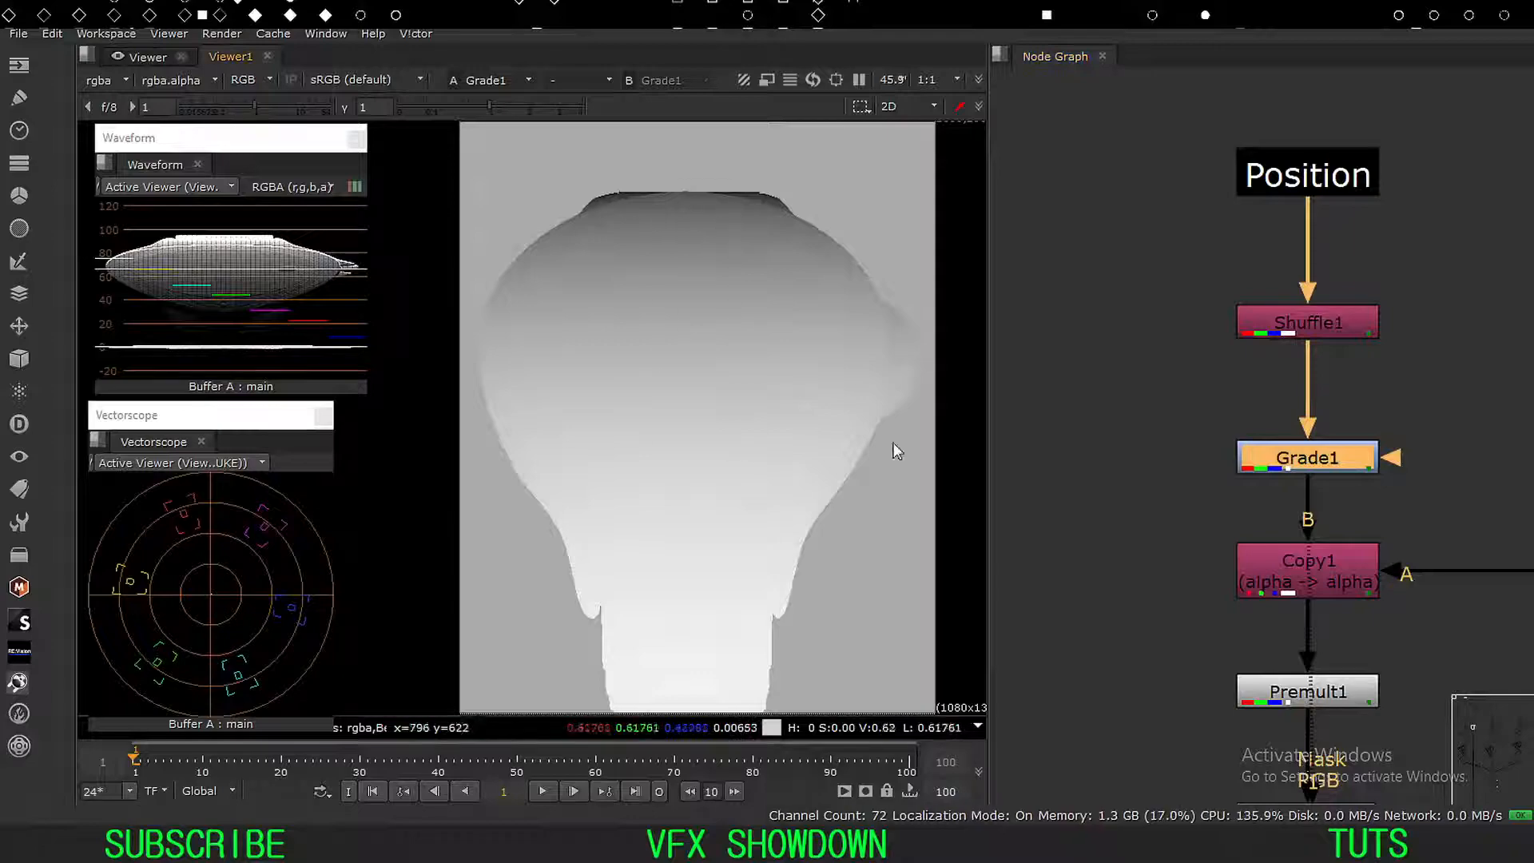
View the alpha channel of the Beauty stamp connected to the Copy1 node.
middle_drag(1193, 525, 1109, 390)
scroll(1101, 463, down, 2)
middle_drag(1101, 463, 1037, 486)
drag(1510, 385, 1280, 525)
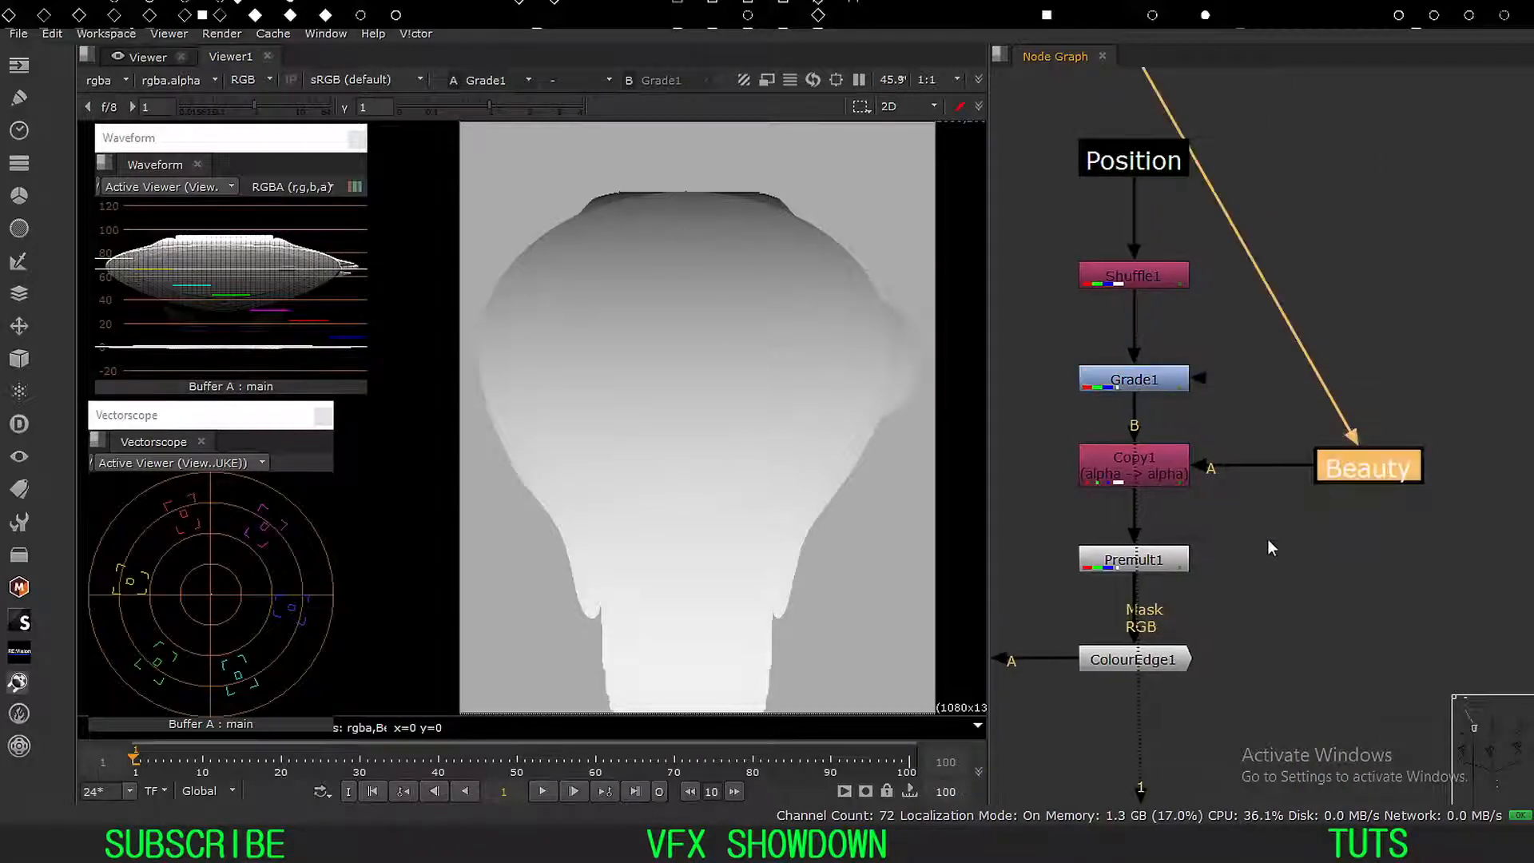
key(1)
click(1267, 538)
key(a)
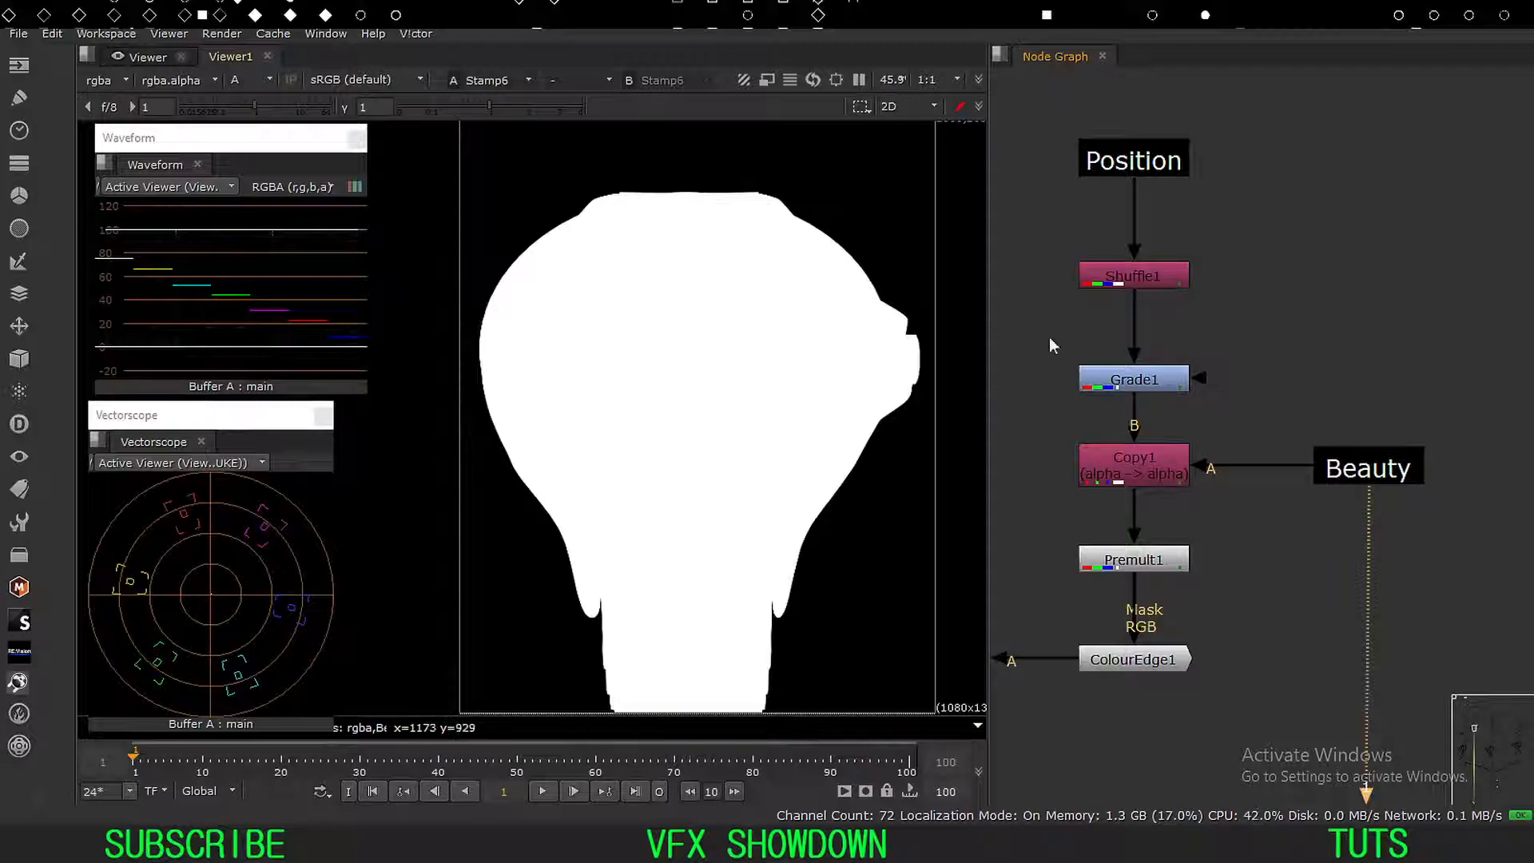
View the alpha copied by Copy1, and check the Premult1 node's output in full colour.
drag(1243, 439, 999, 511)
key(1)
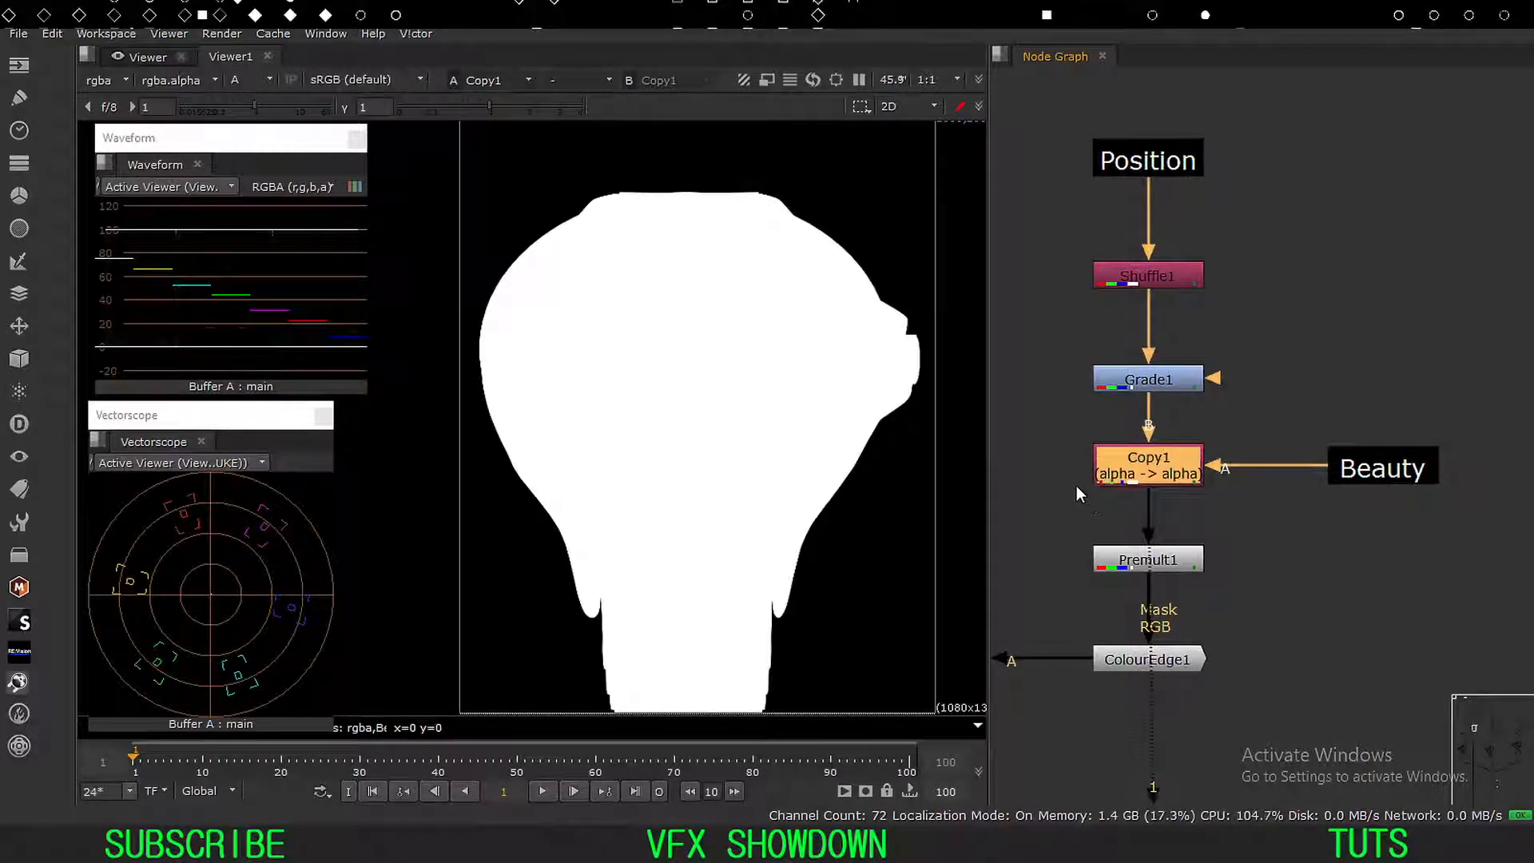
middle_drag(1076, 486, 1063, 443)
drag(1325, 436, 1045, 508)
key(1)
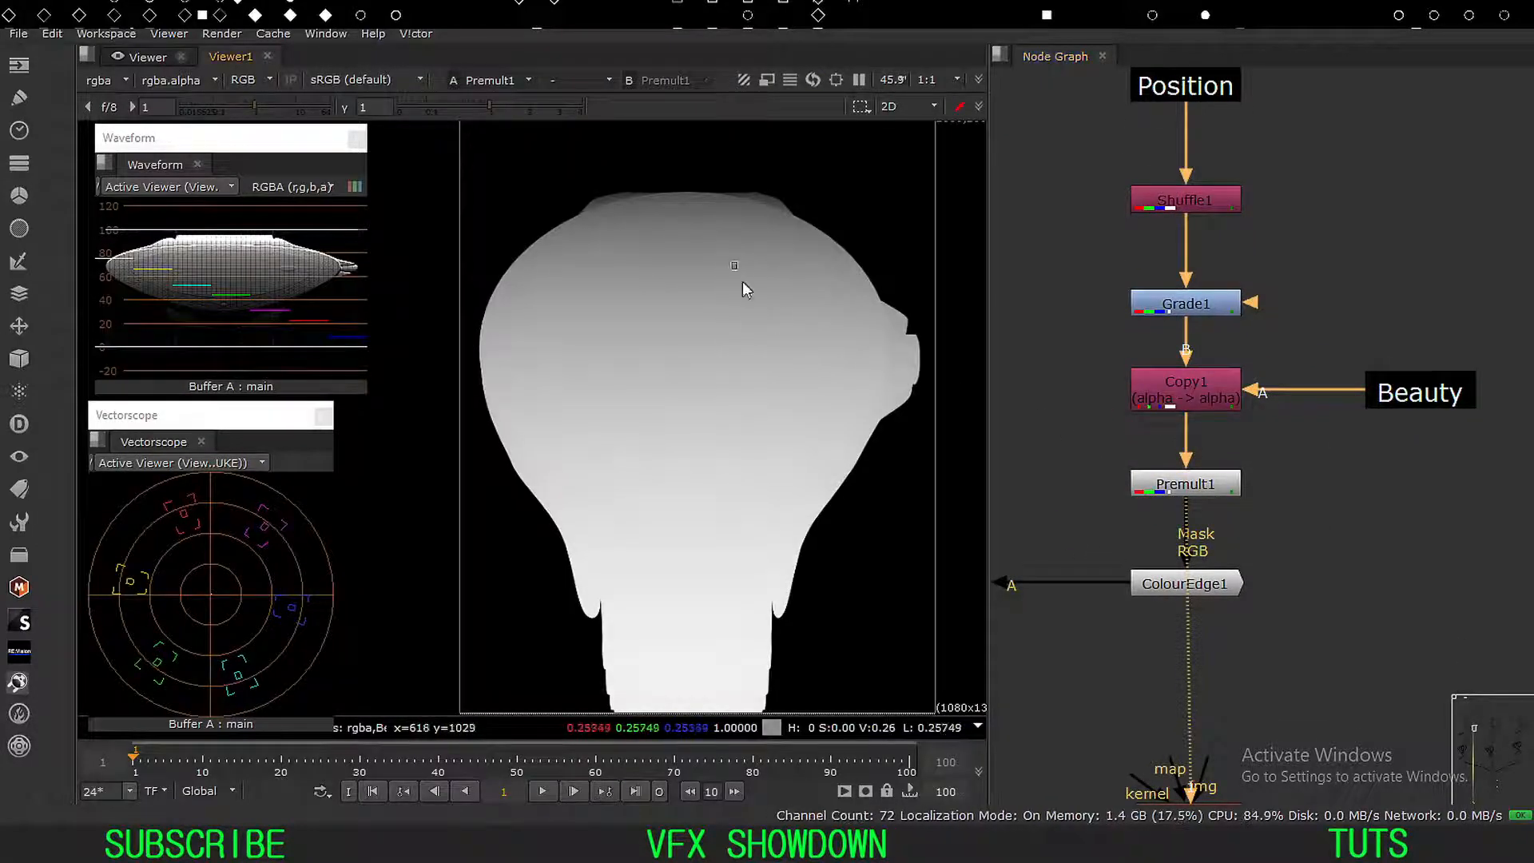
Disable and re-enable the Copy1 node to check its effect on the premultiplied position pass.
drag(1305, 349, 1027, 438)
key(d)
key(d)
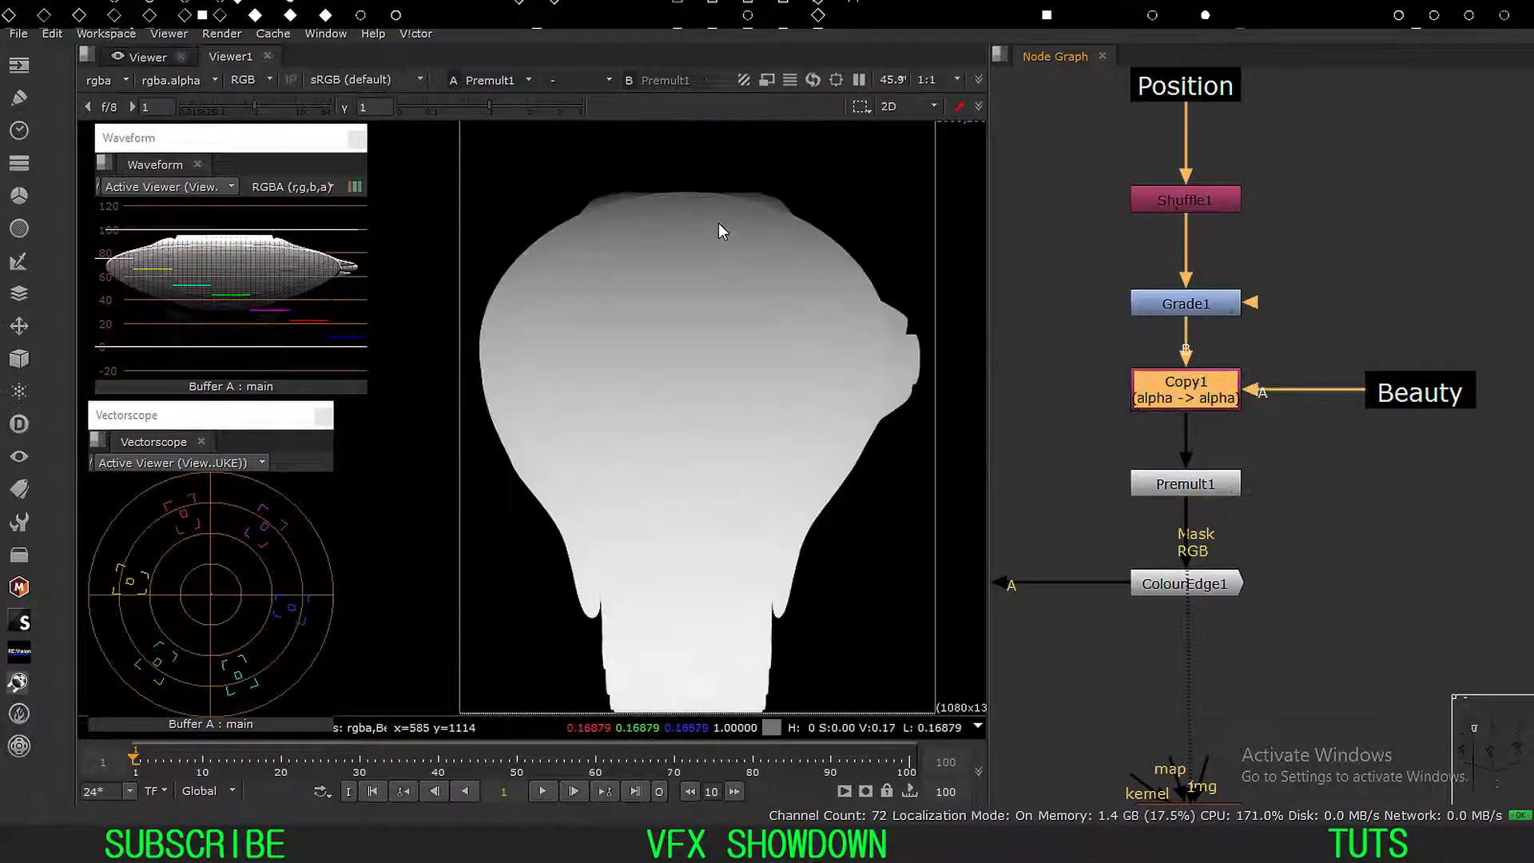
Disable Copy1 and Premult1 together to compare the background, re-enable both, and nudge the Beauty stamp slightly away from Copy1.
drag(1325, 351, 1074, 503)
key(d)
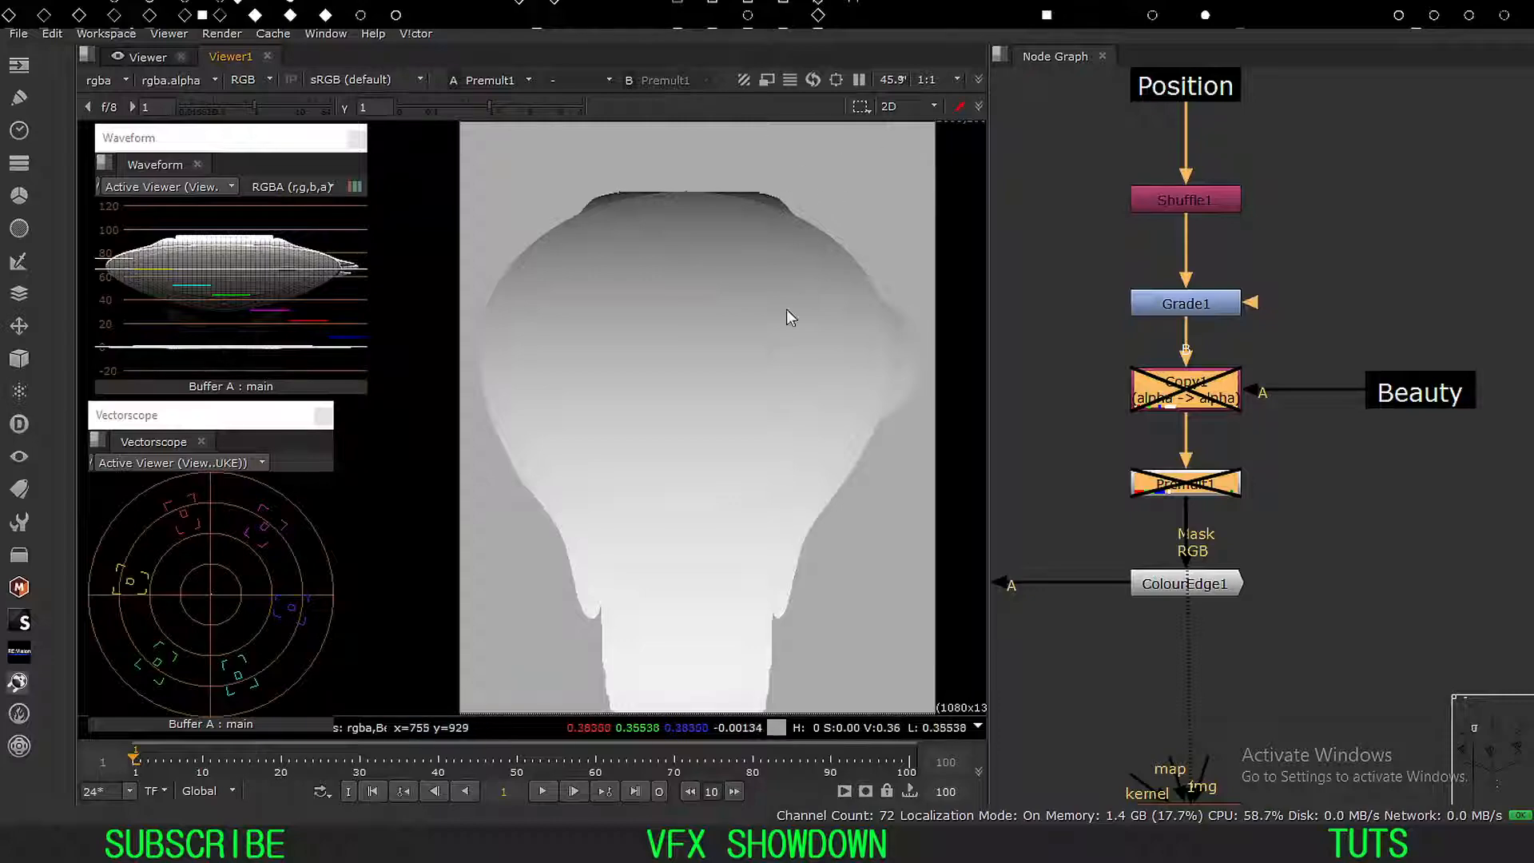
drag(734, 219, 609, 351)
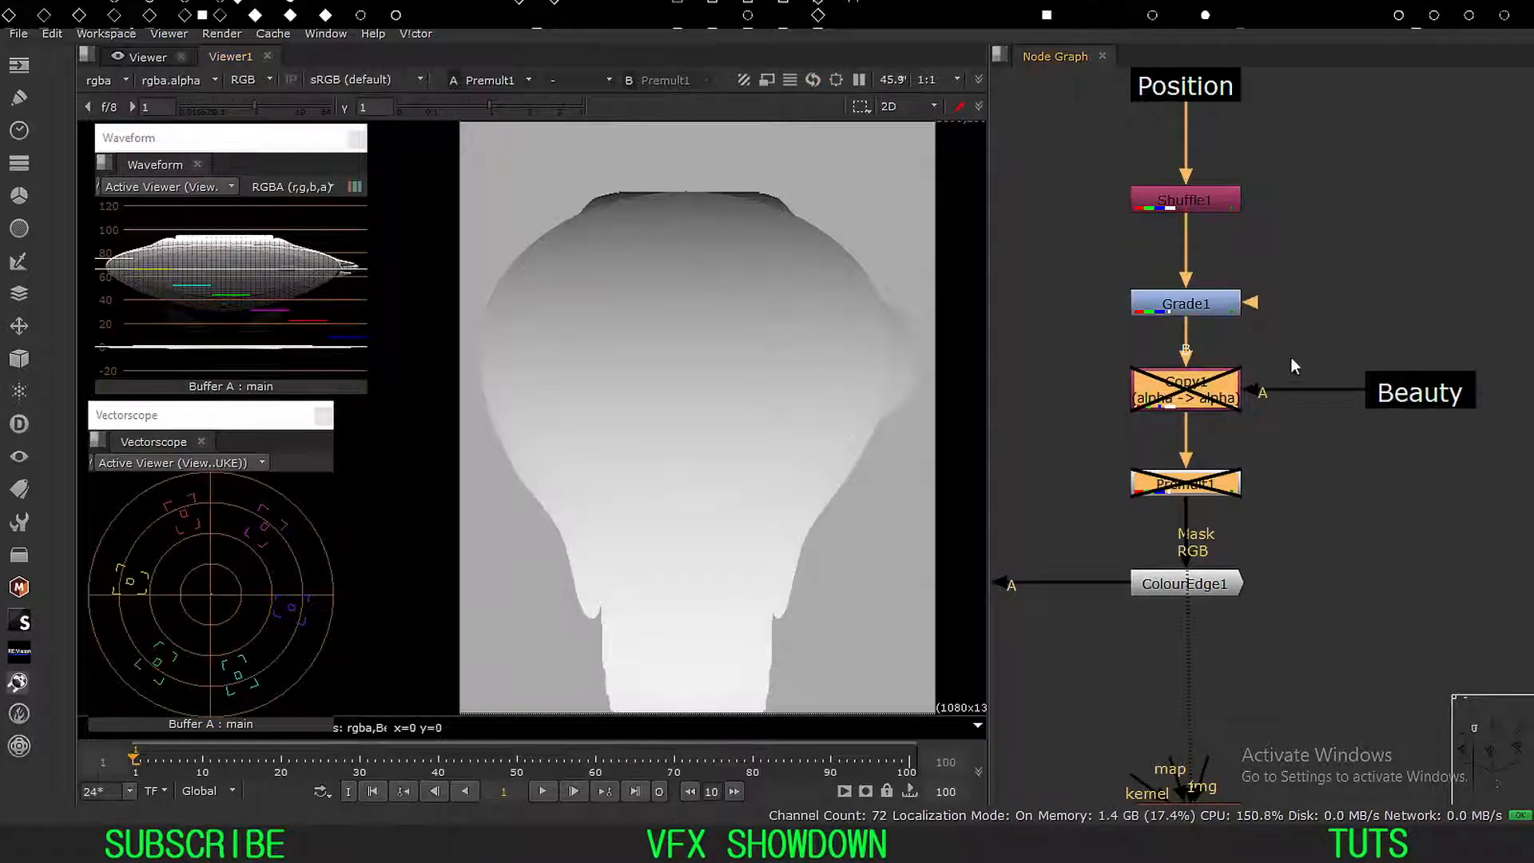
drag(1291, 357, 1071, 501)
key(d)
drag(1447, 401, 1459, 401)
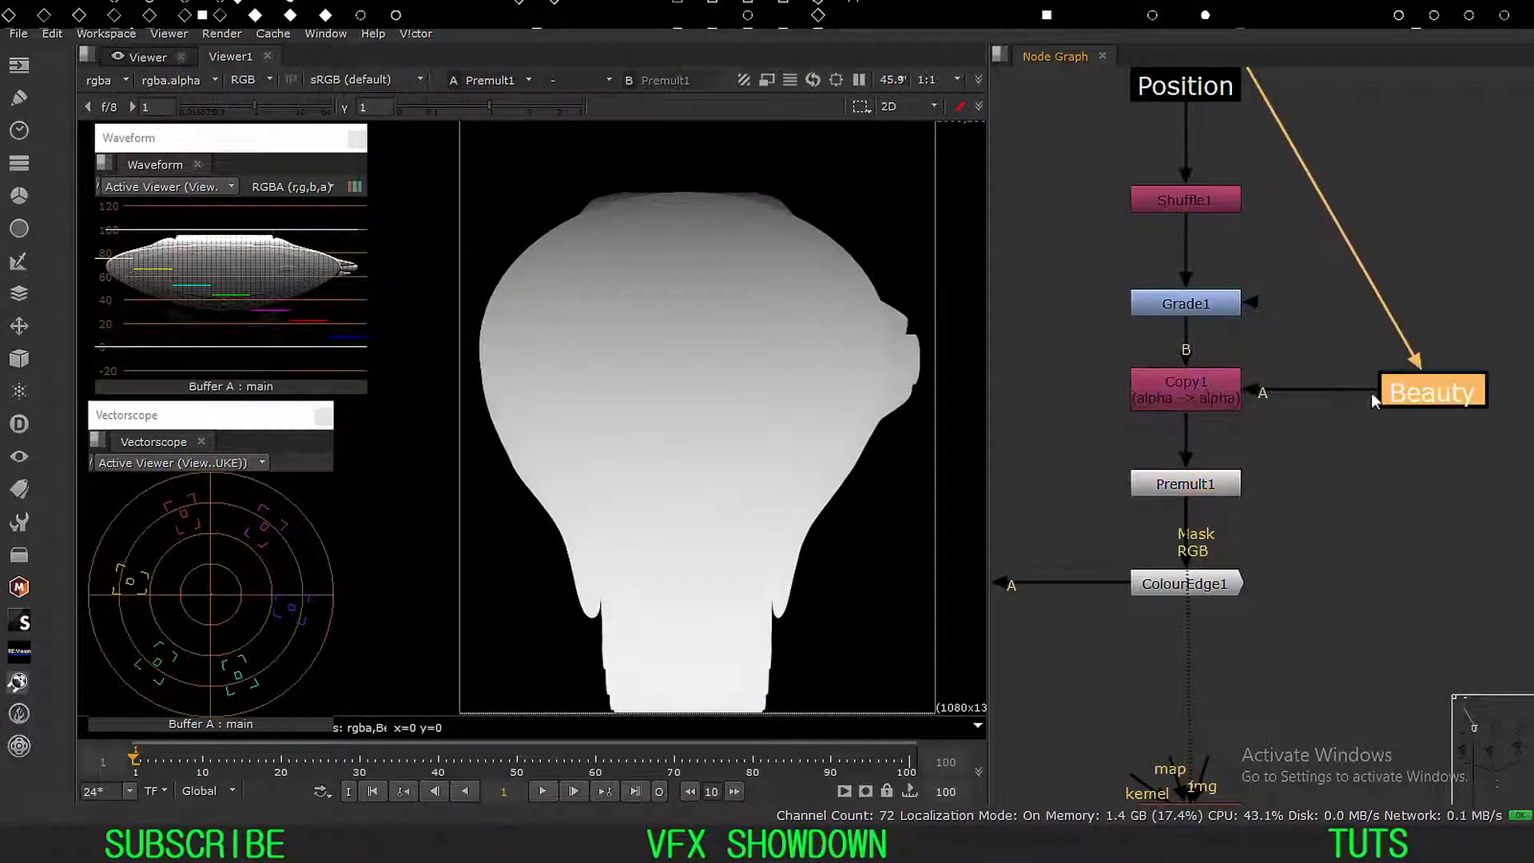
View the output of the ColourEdge1 node beneath Premult1.
middle_drag(1211, 434, 1249, 406)
middle_drag(1147, 432, 1173, 415)
drag(1357, 412, 1182, 470)
middle_drag(1128, 482, 1177, 460)
drag(1407, 476, 1212, 551)
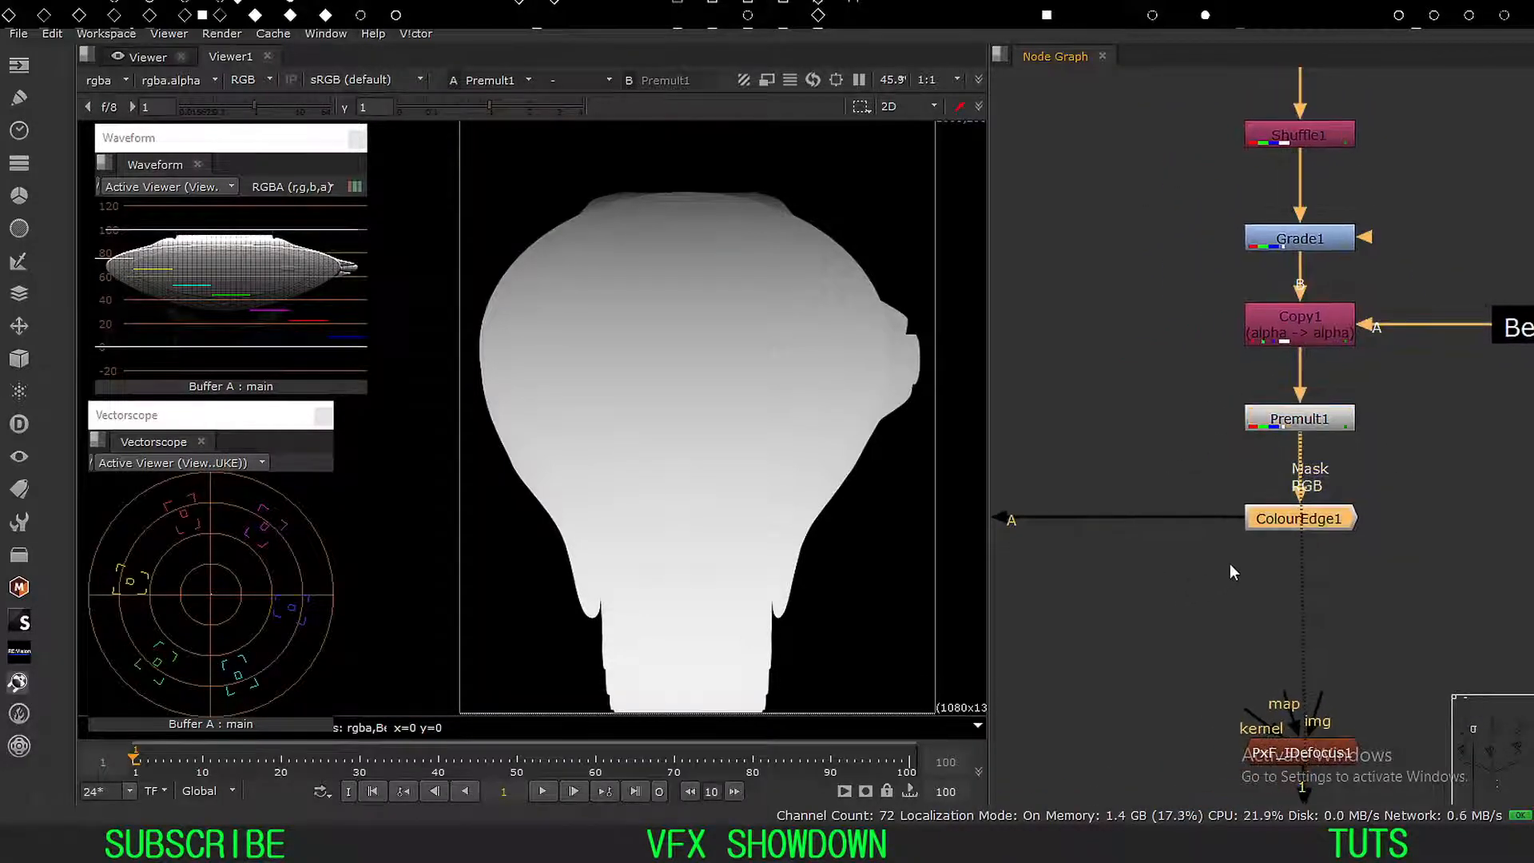
key(1)
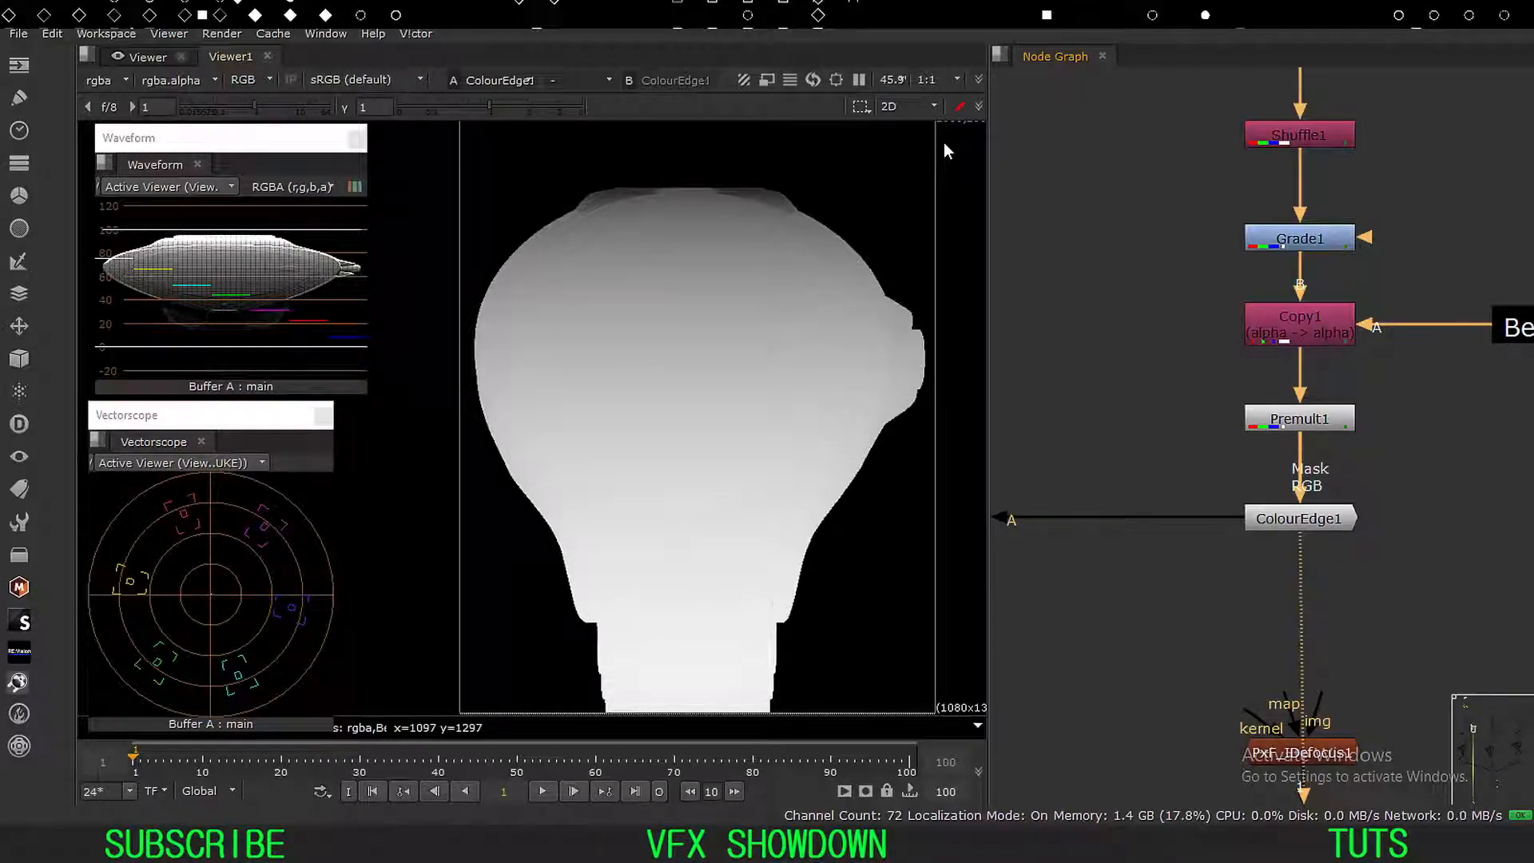
middle_drag(1093, 383, 1136, 392)
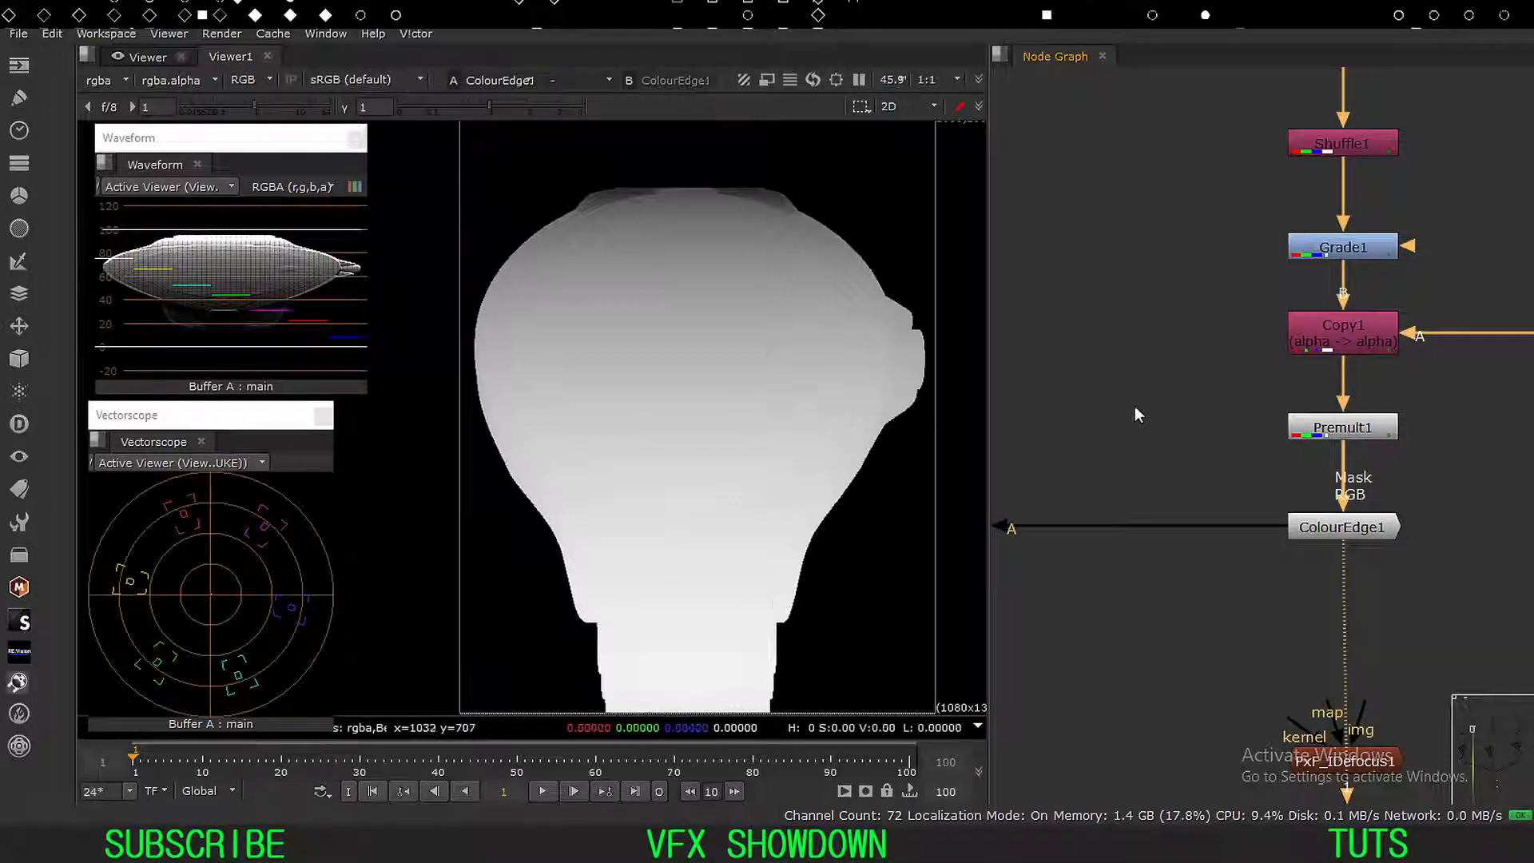
Compare the outputs of Premult1 and ColourEdge1 close up along the watch's silhouette edge.
scroll(1177, 419, down, 5)
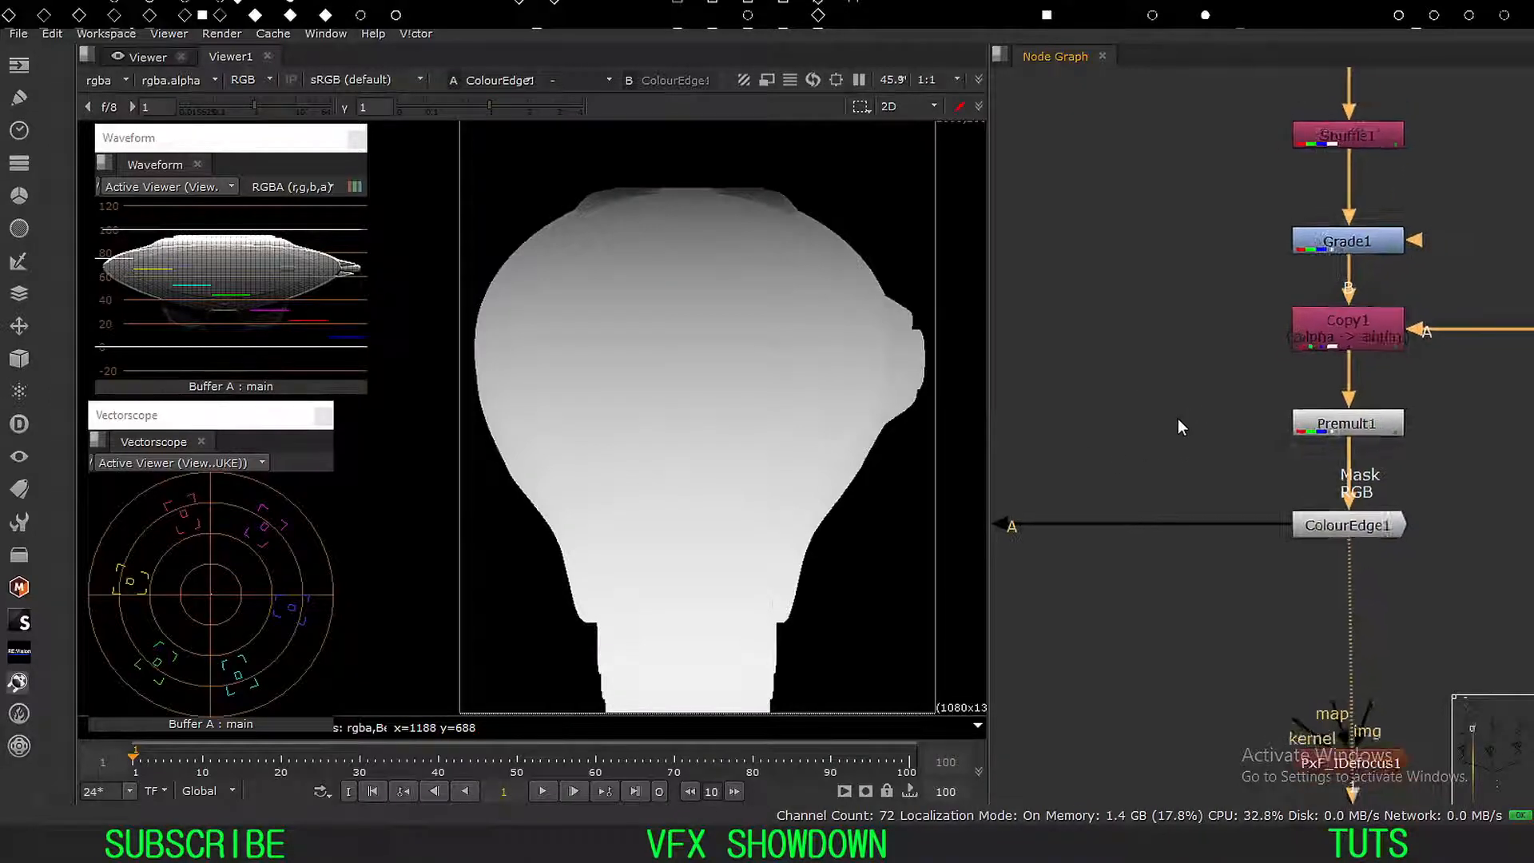
scroll(1122, 443, down, 3)
middle_drag(1062, 473, 1225, 428)
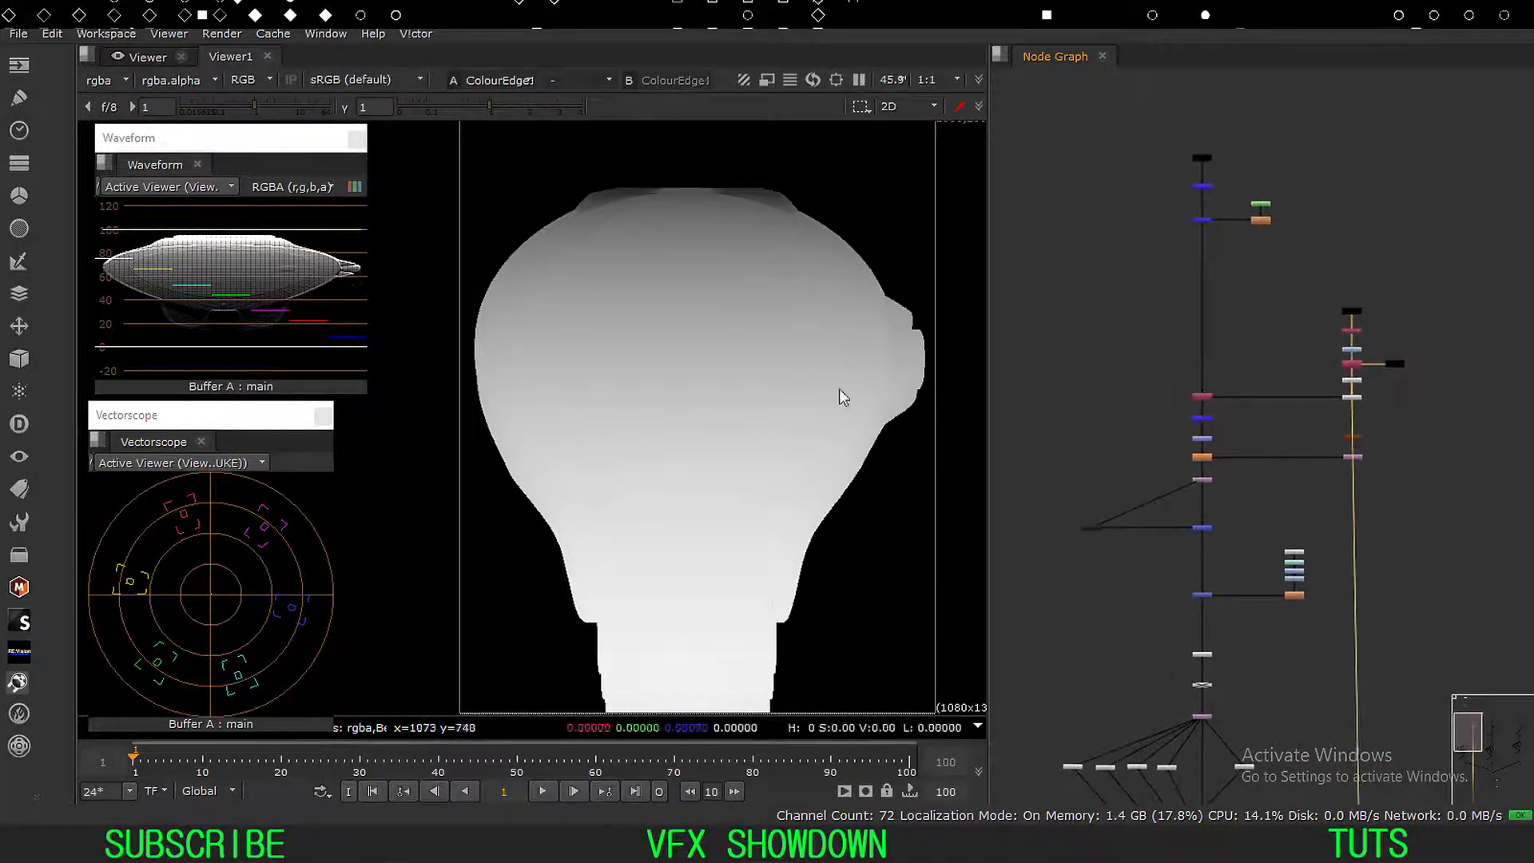
scroll(1332, 440, up, 5)
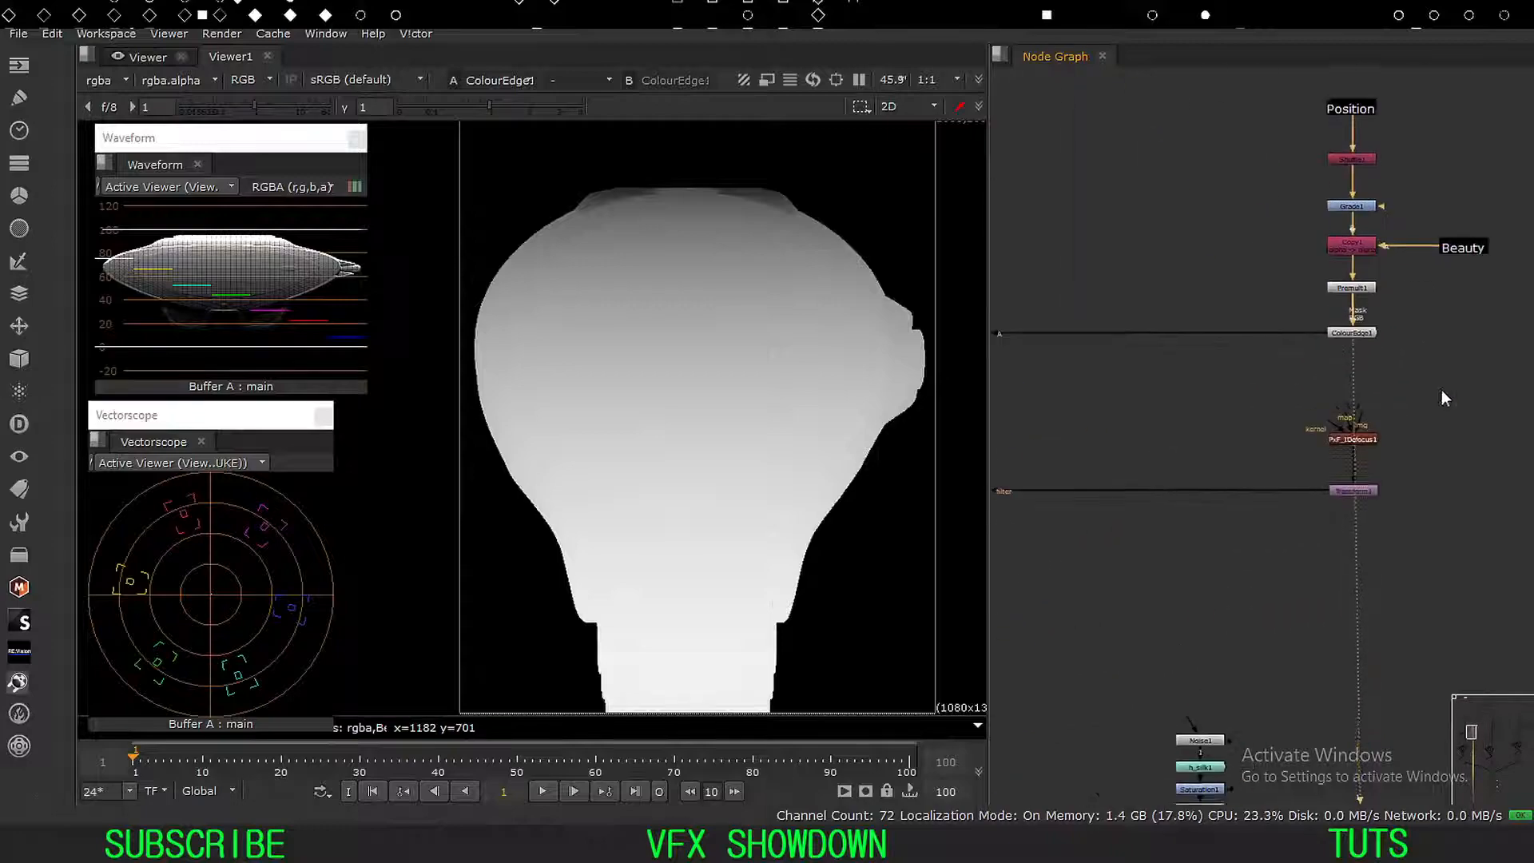
click(1375, 361)
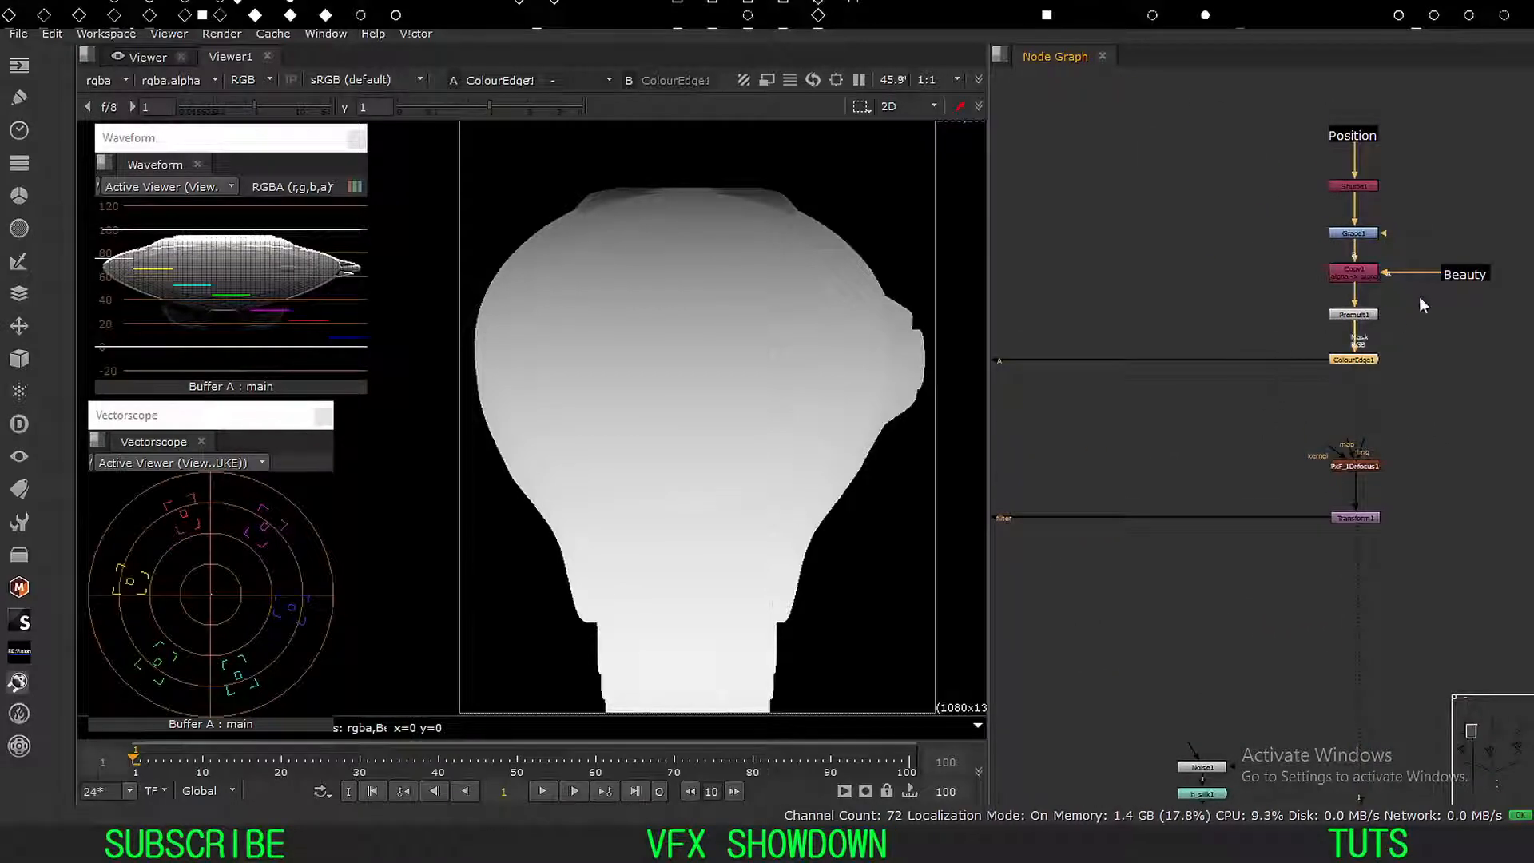
drag(1418, 296, 1277, 331)
key(1)
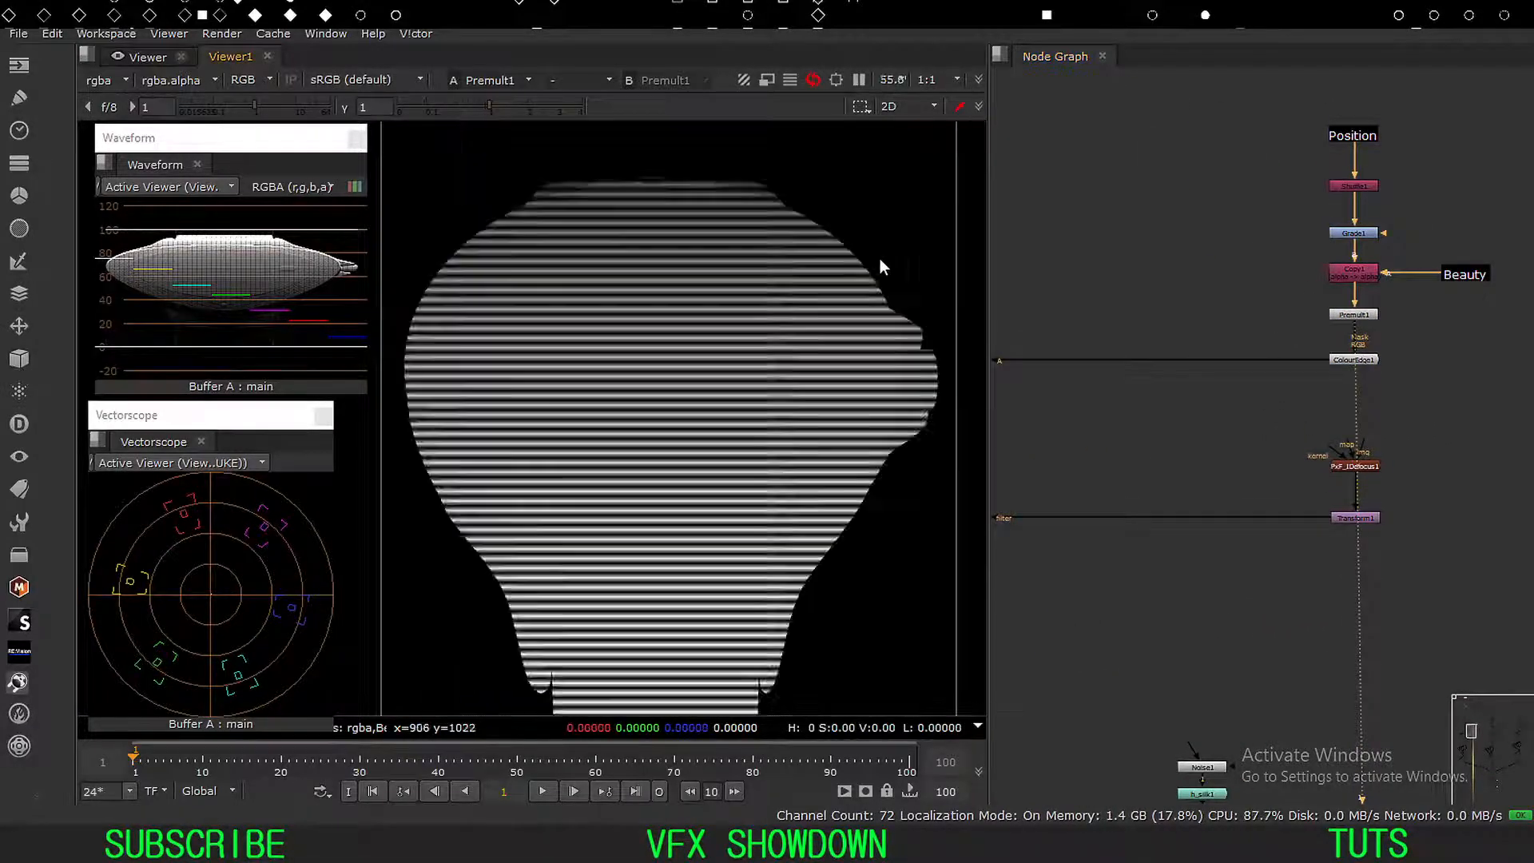
scroll(879, 257, up, 10)
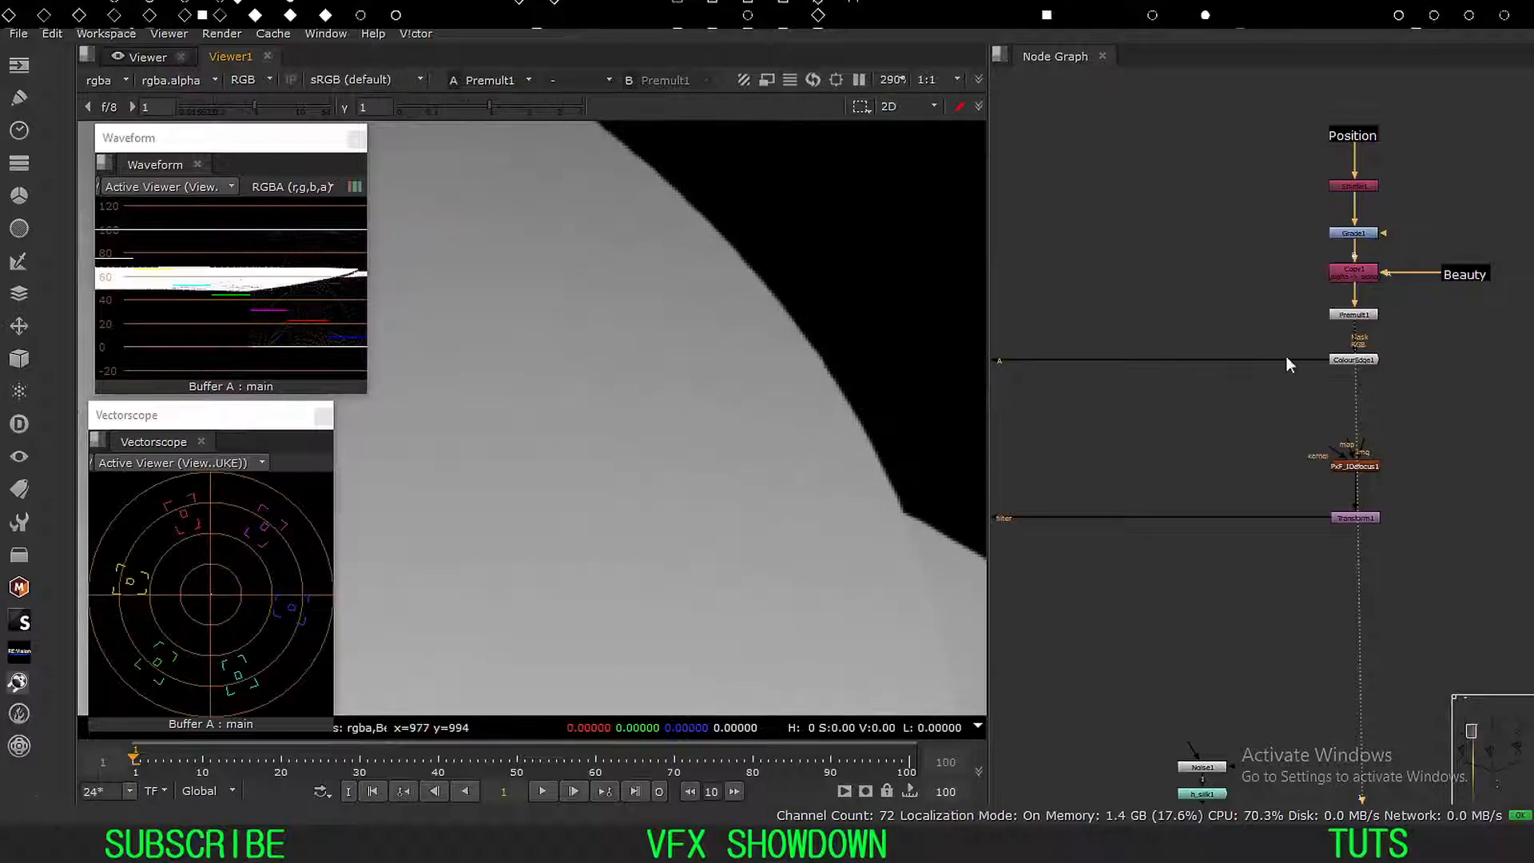
drag(1401, 336, 1198, 438)
key(1)
scroll(1117, 419, down, 2)
middle_drag(1118, 415, 1236, 411)
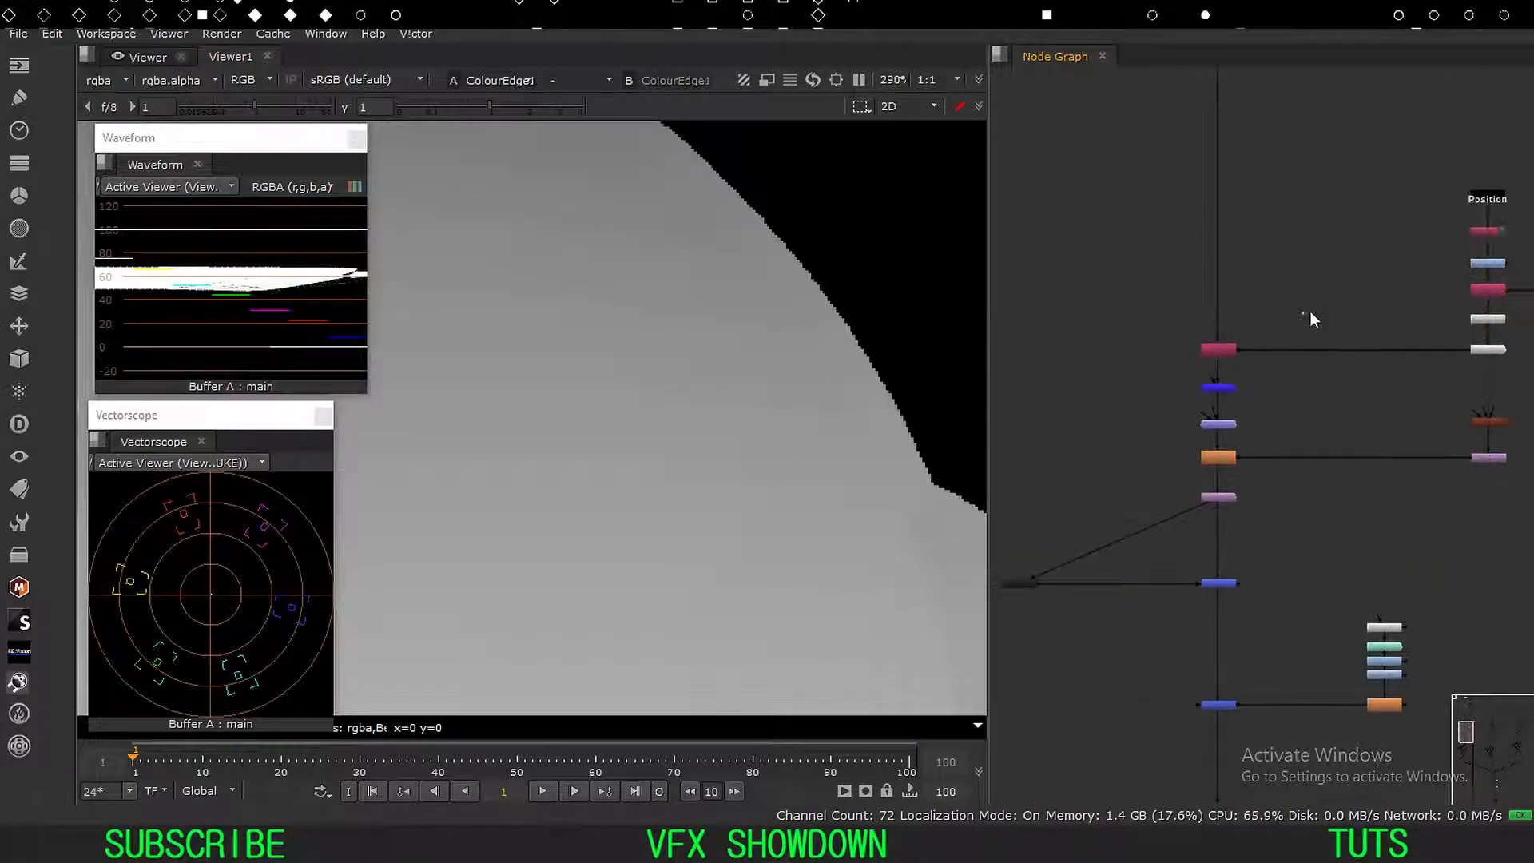
View the Copy2 node's output with the whole watch framed.
drag(1303, 314, 1144, 373)
key(1)
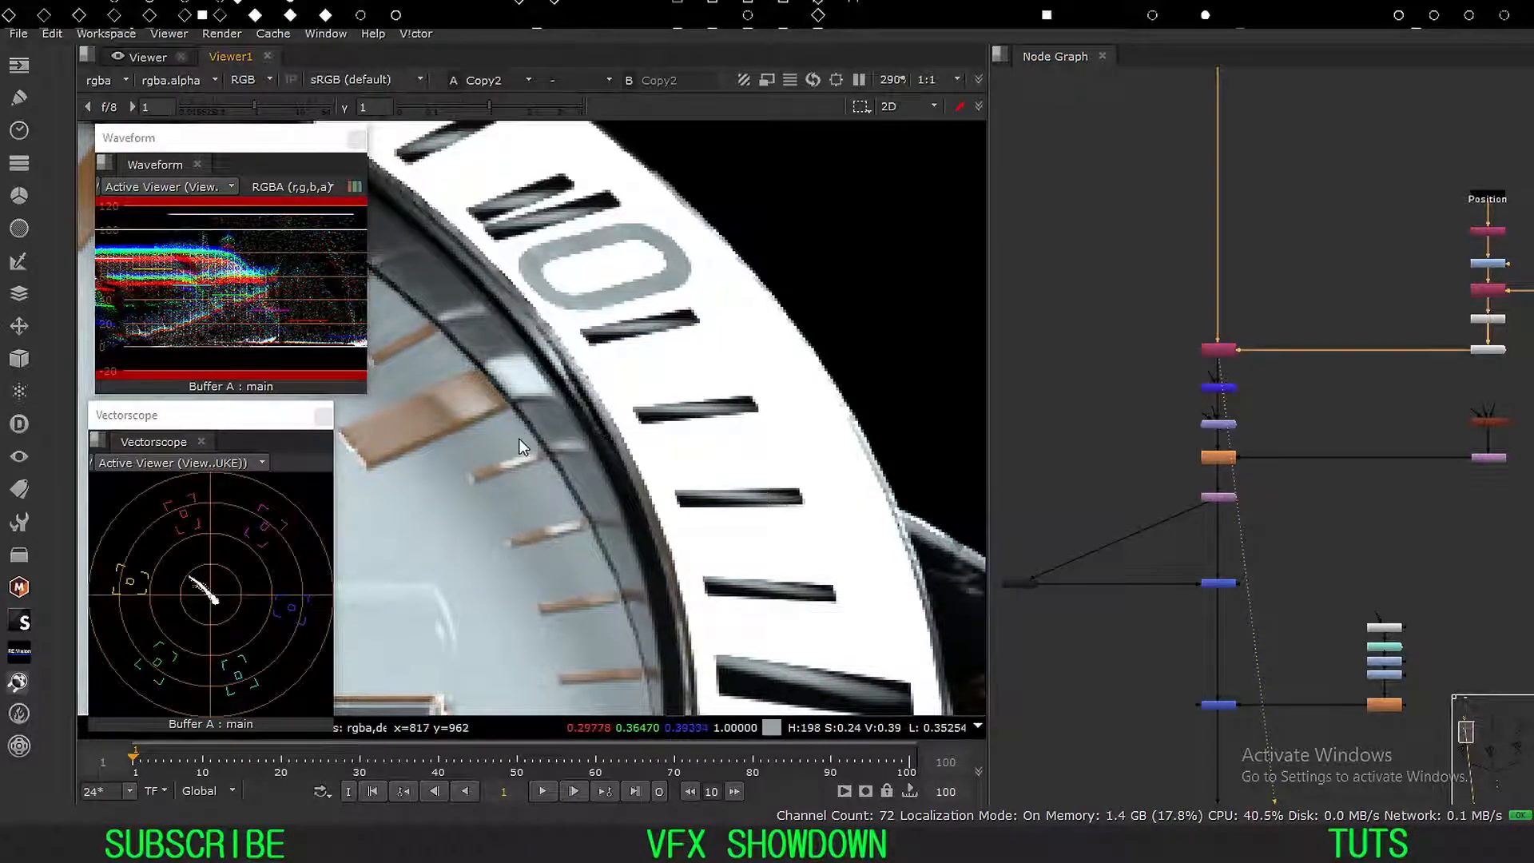
key(f)
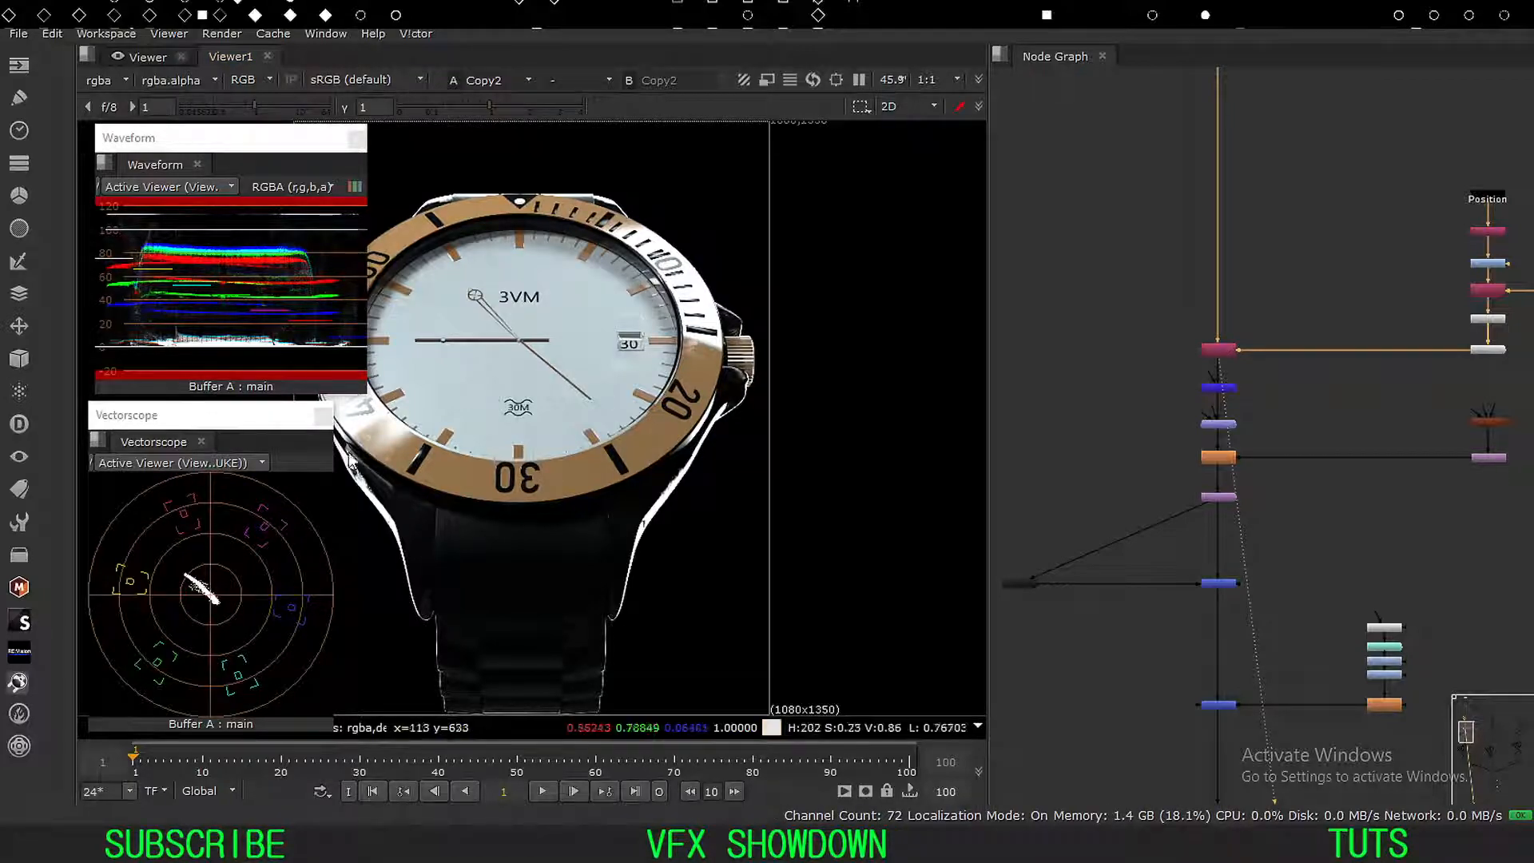
scroll(1192, 393, up, 1)
scroll(1198, 383, up, 4)
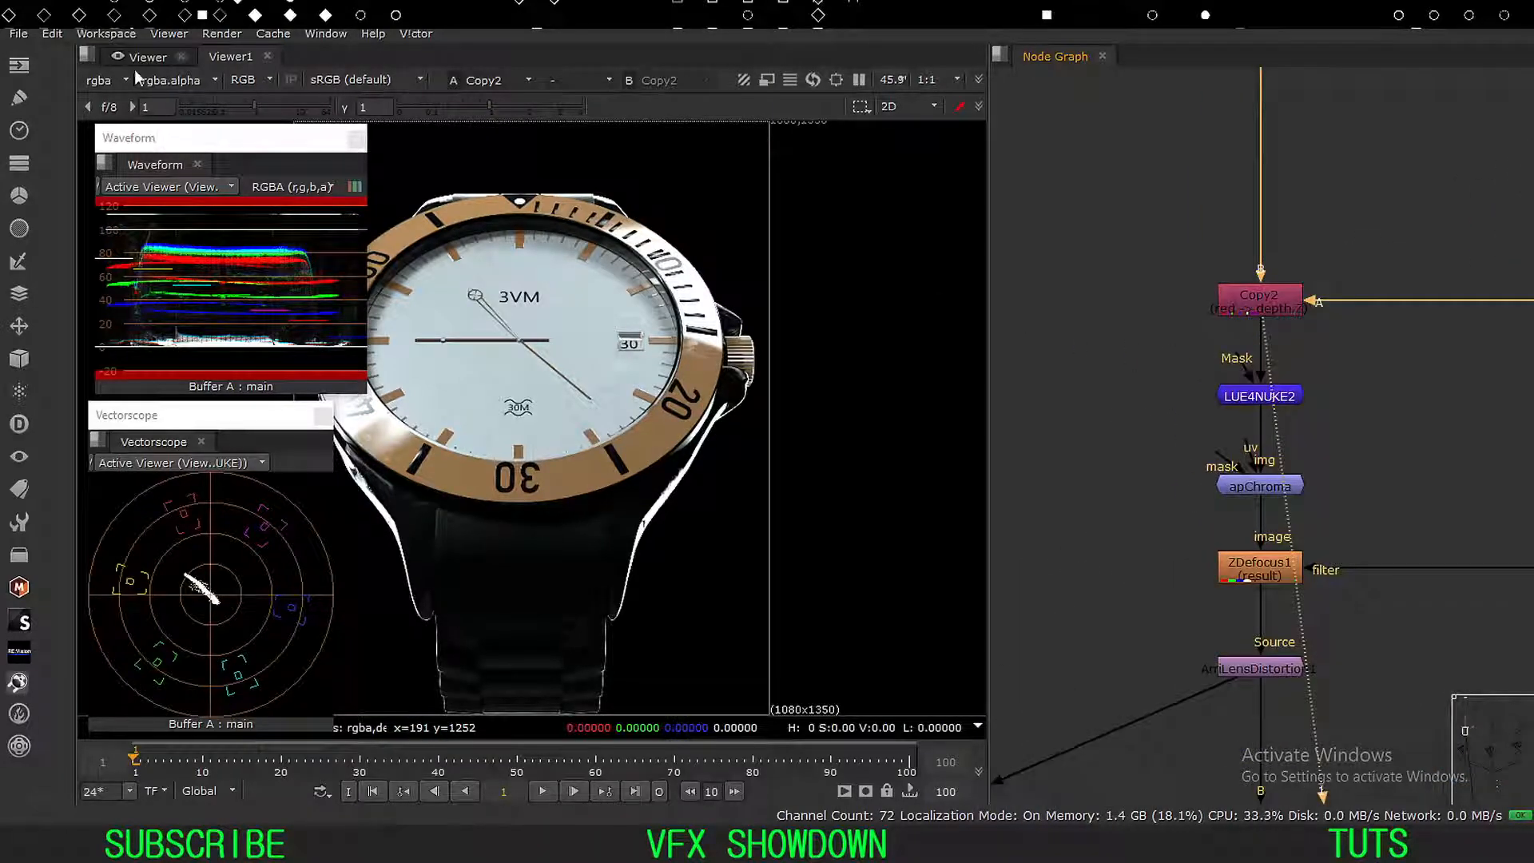
Switch the viewed layer of Copy2 between depth and rgba to check the copied depth, ending on depth.
click(105, 80)
click(146, 185)
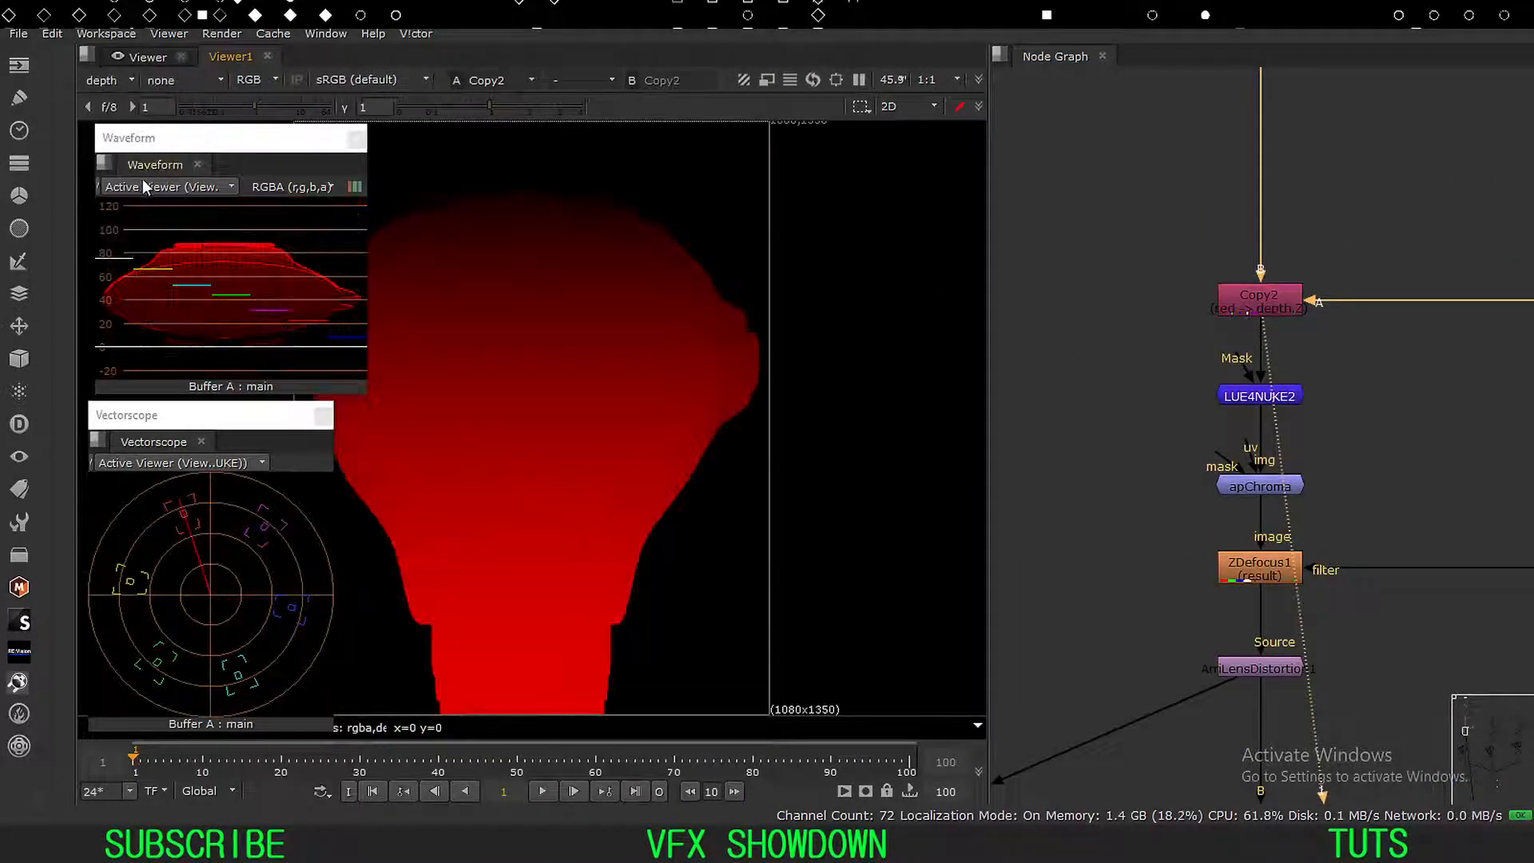
middle_drag(497, 356, 636, 356)
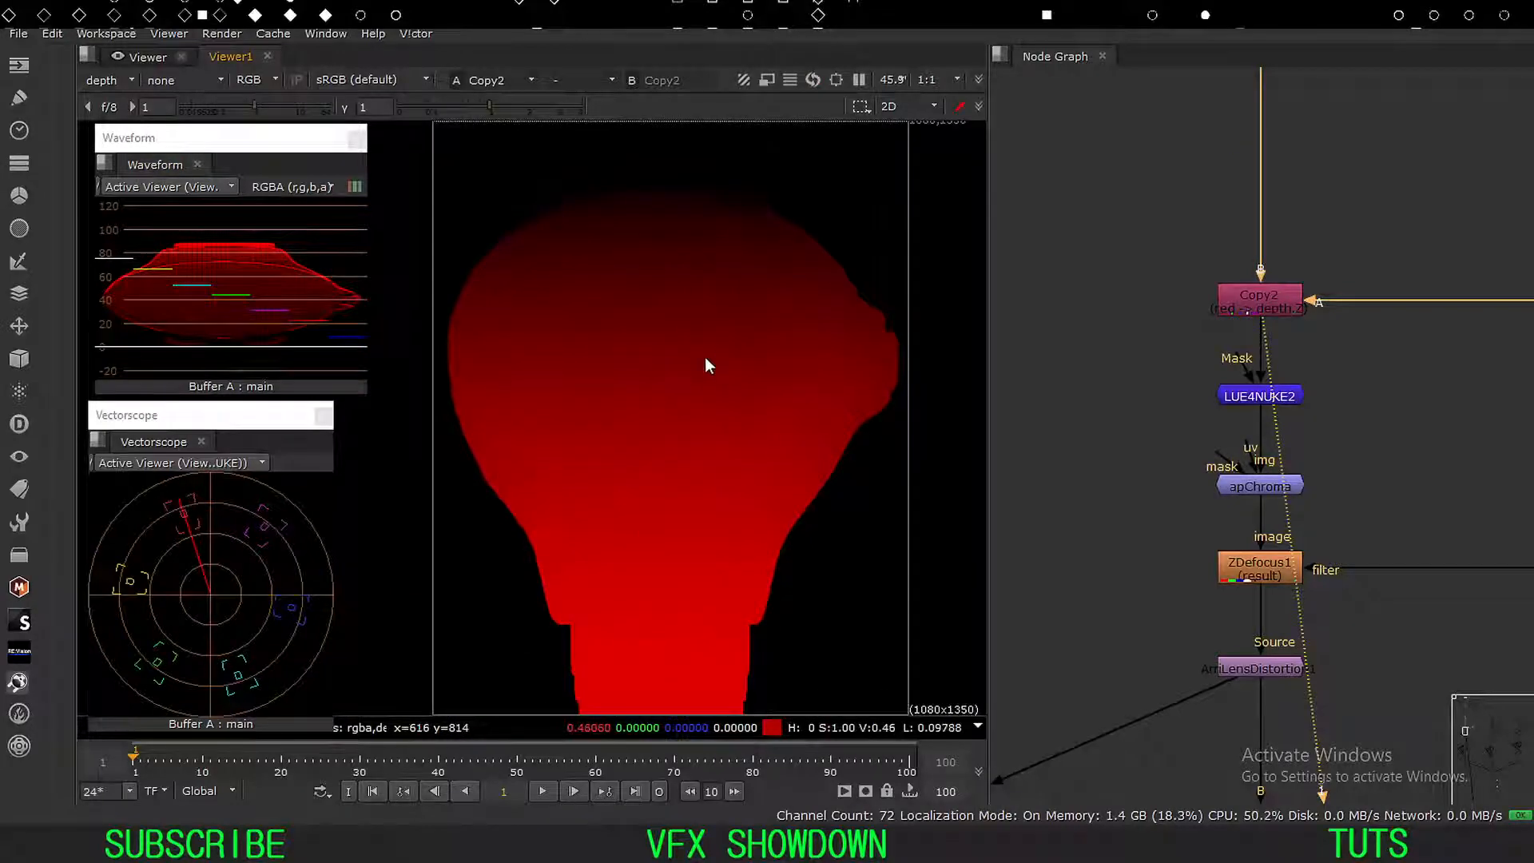
click(110, 80)
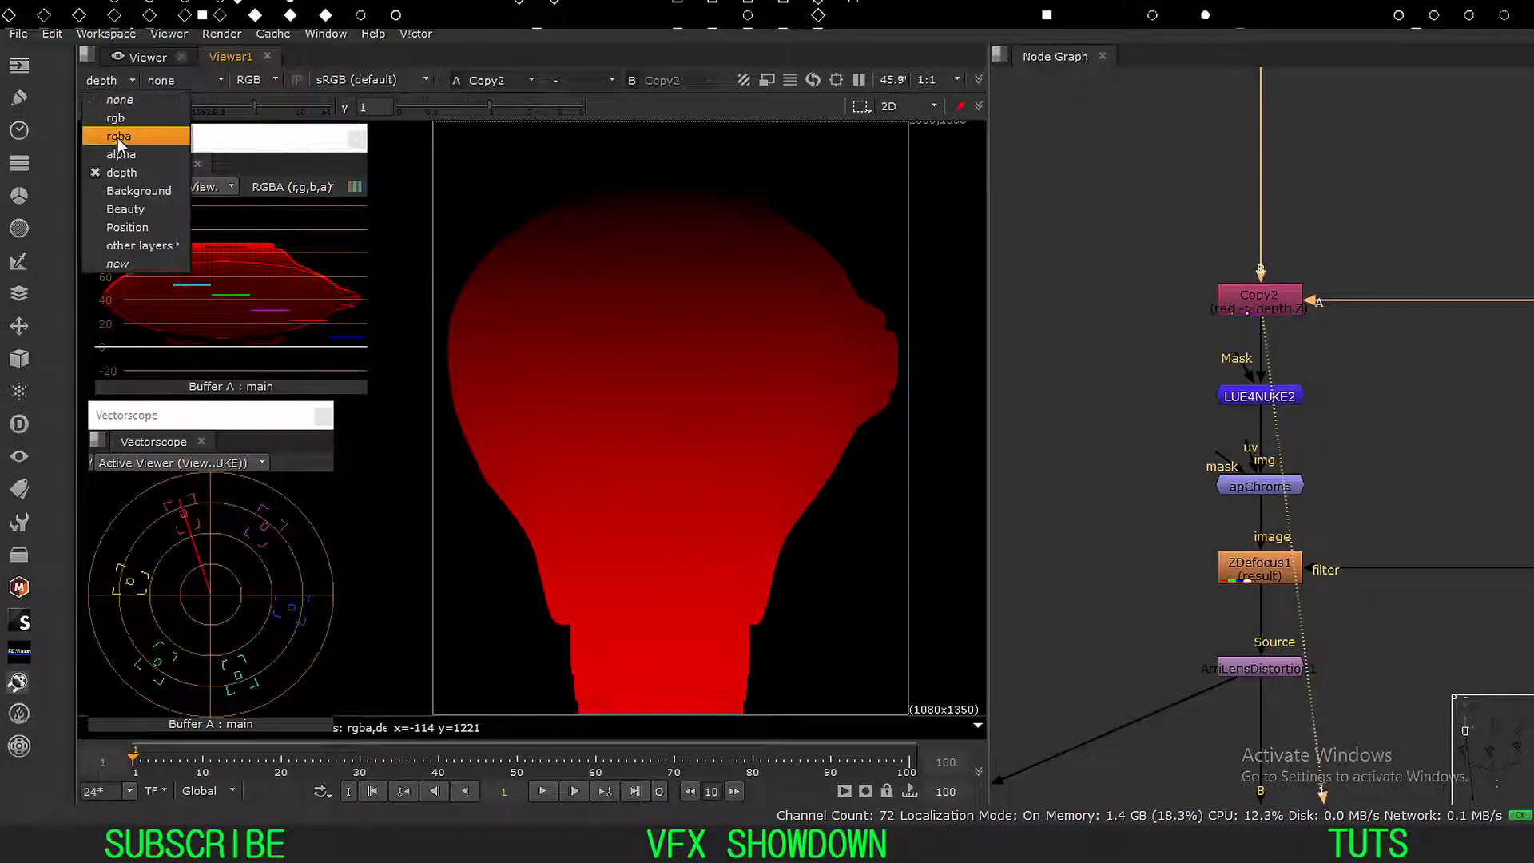
click(118, 136)
click(176, 80)
click(123, 138)
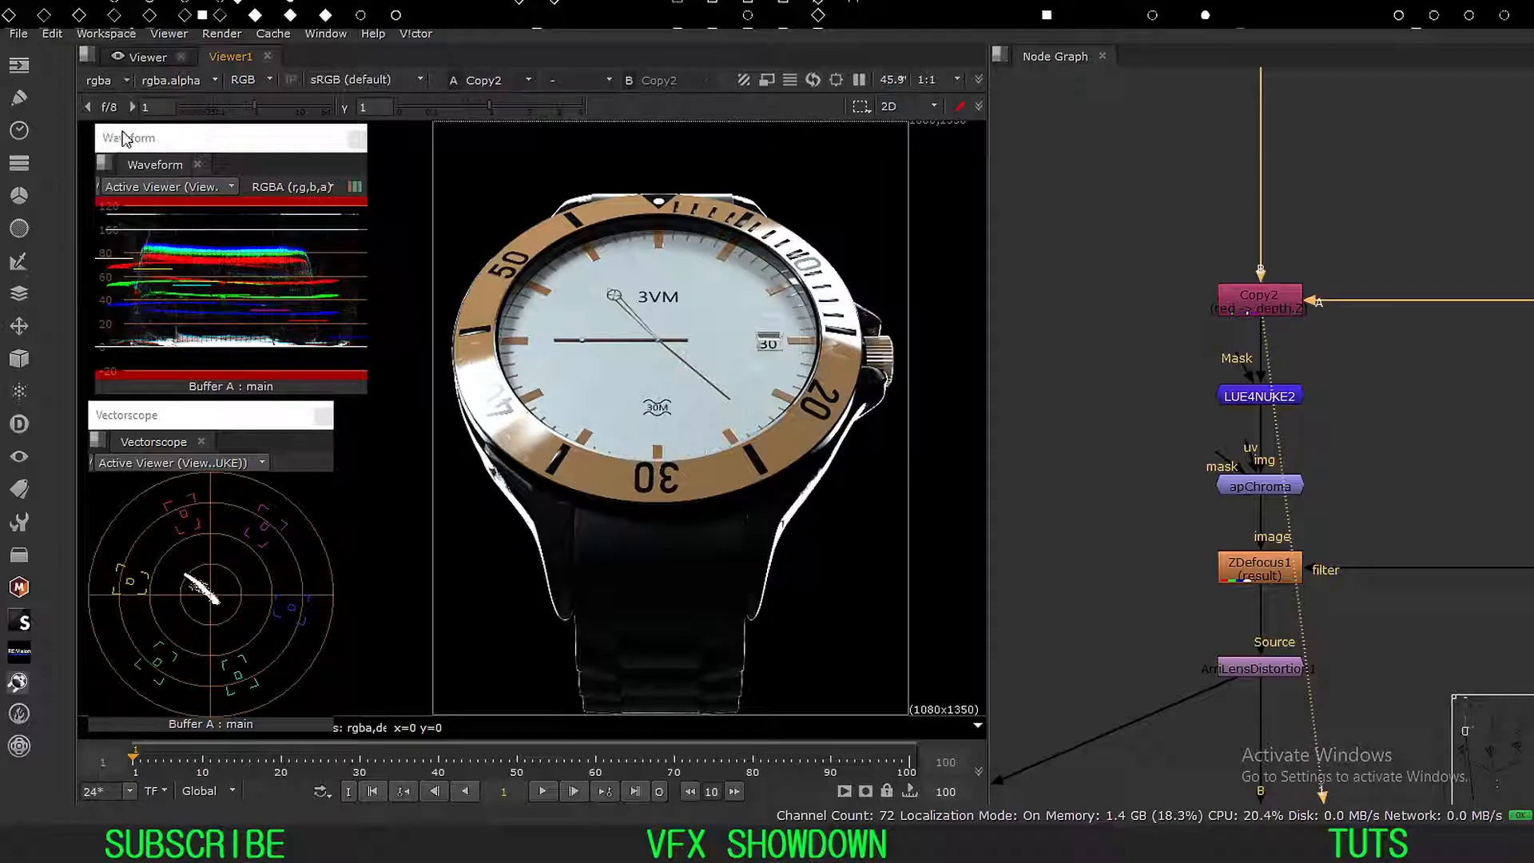
click(112, 80)
click(121, 172)
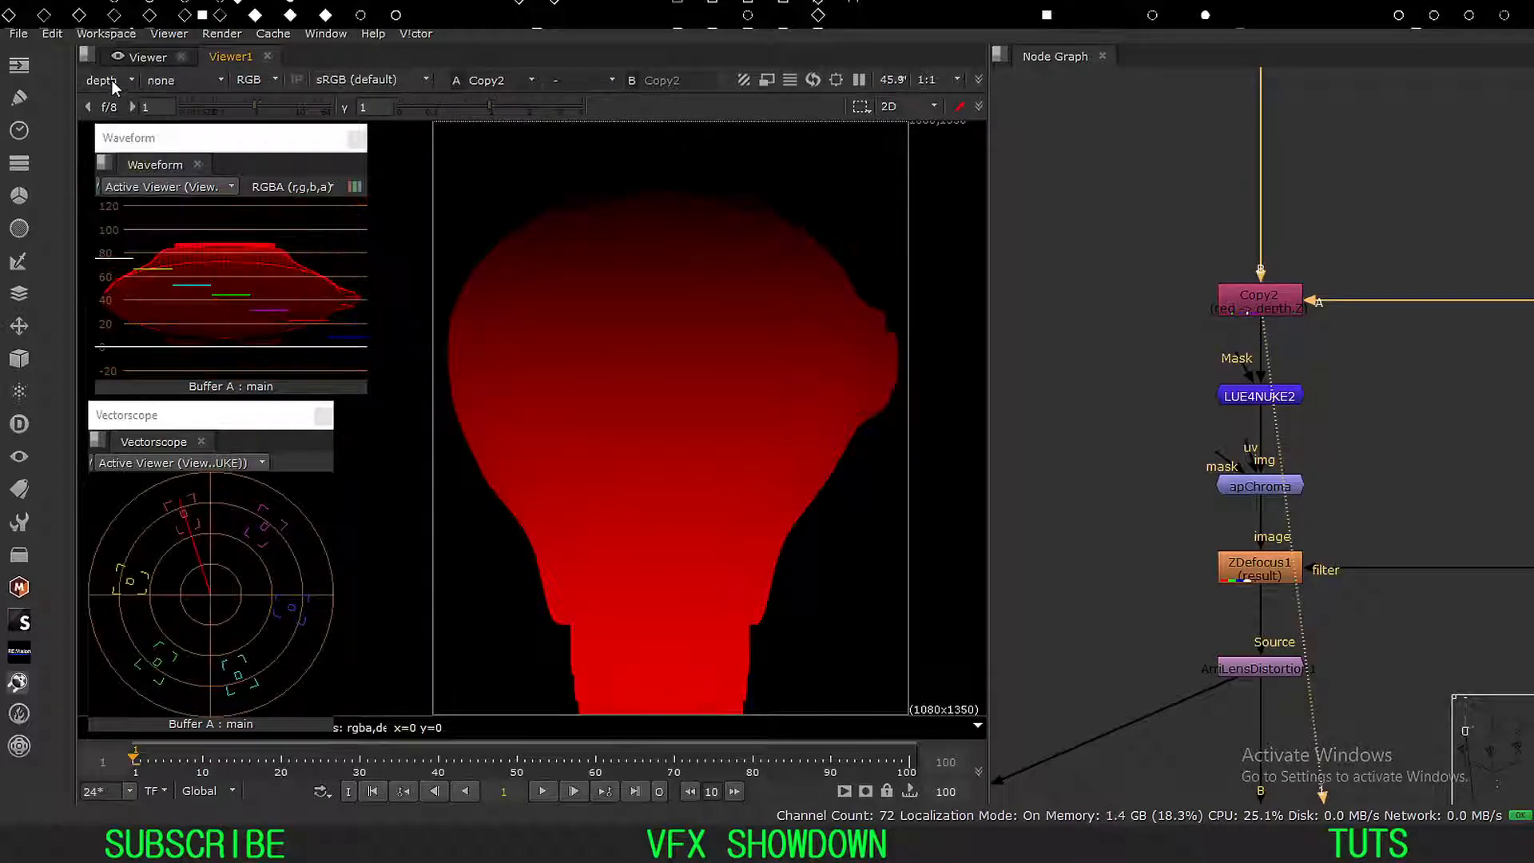
click(112, 80)
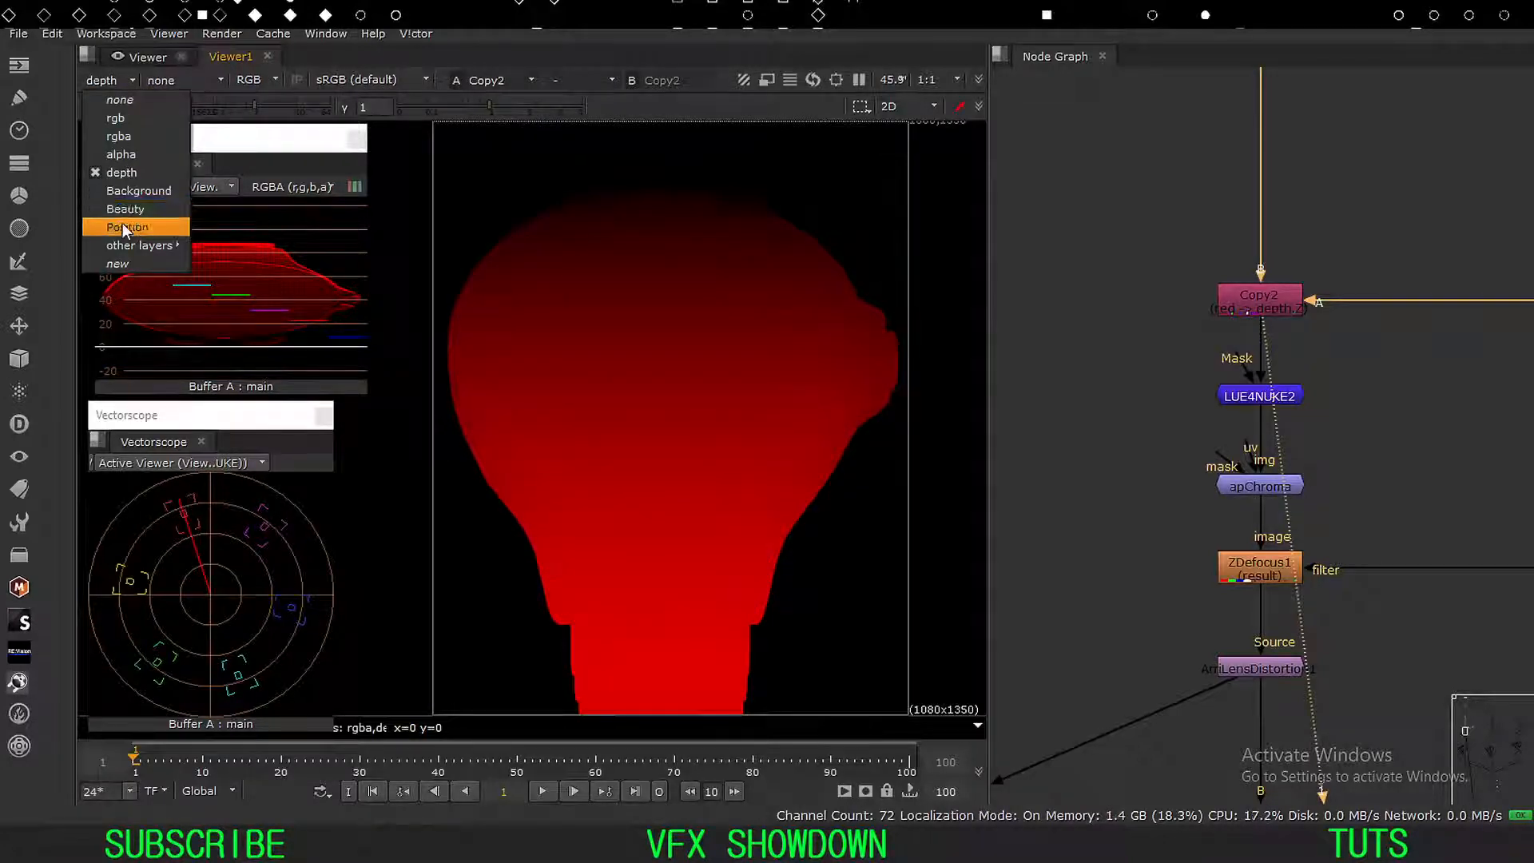
click(107, 86)
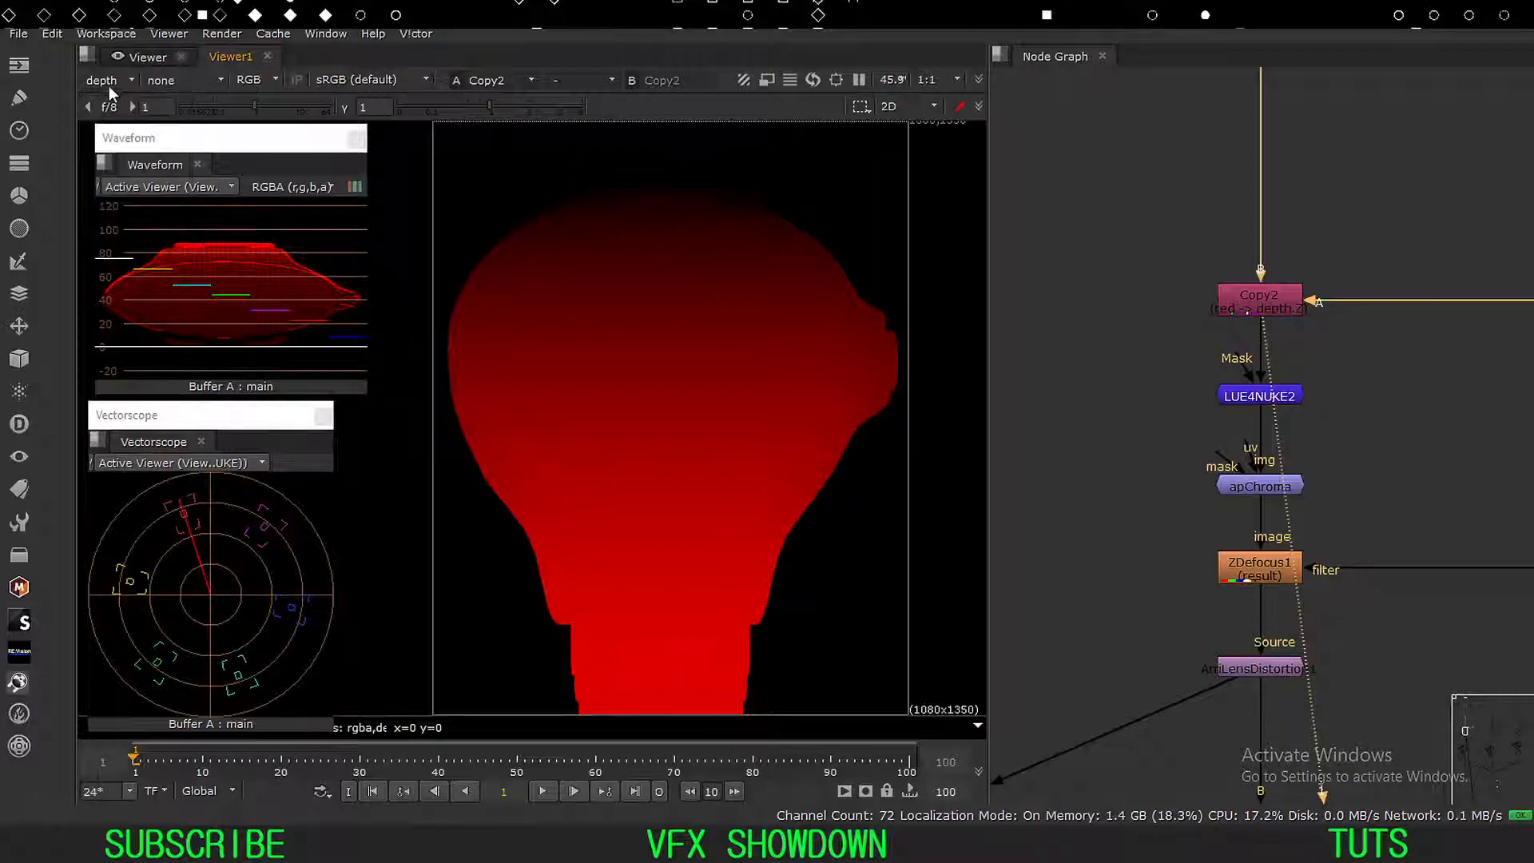
View the LUE4NUKE2 node's output in the rgba layer.
middle_drag(1237, 421, 1205, 426)
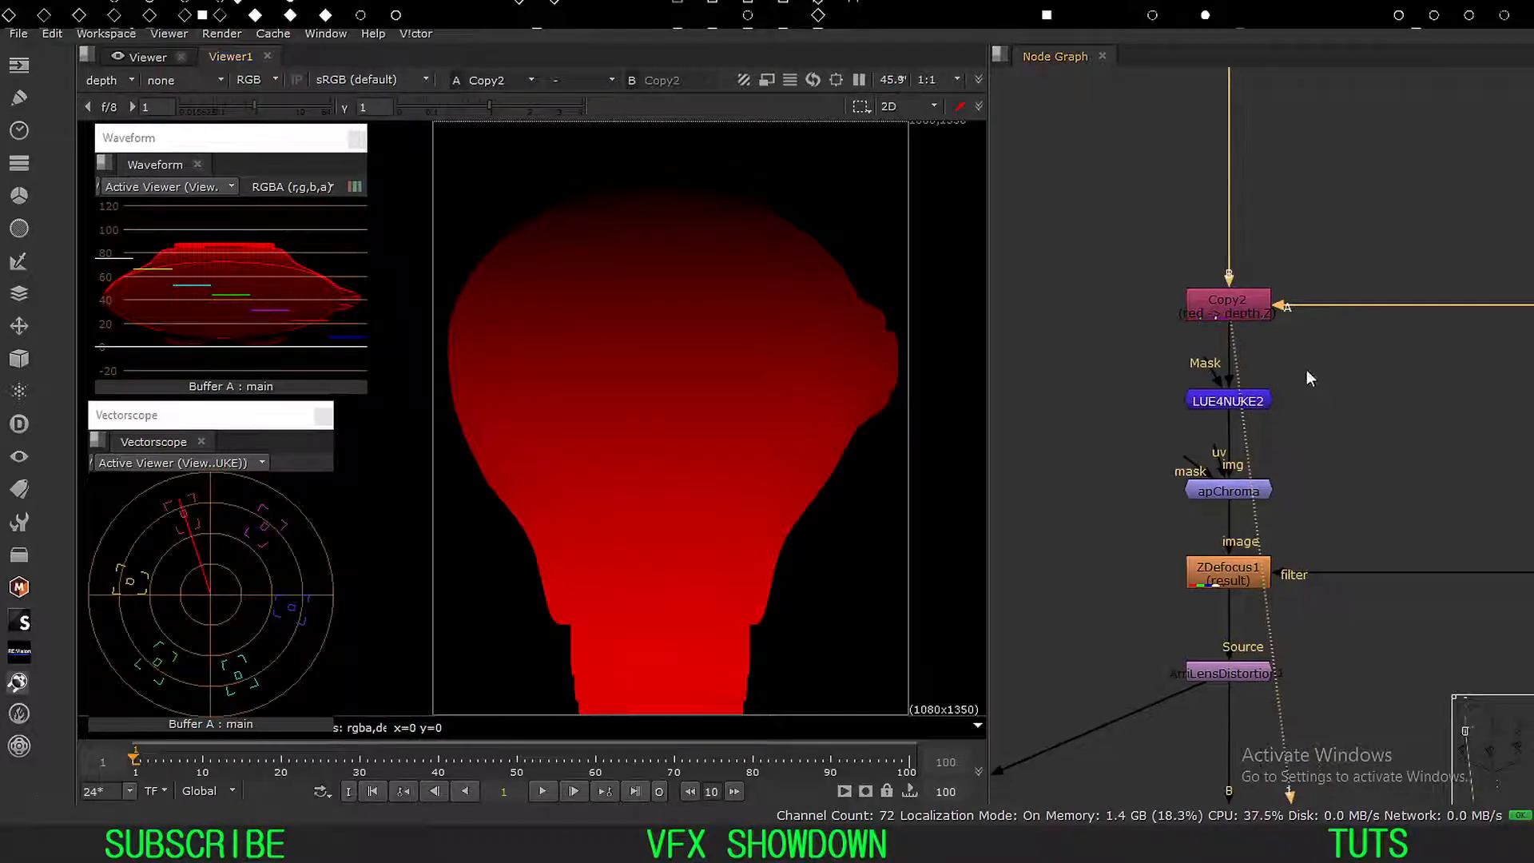
drag(1331, 359, 1111, 441)
key(1)
click(107, 80)
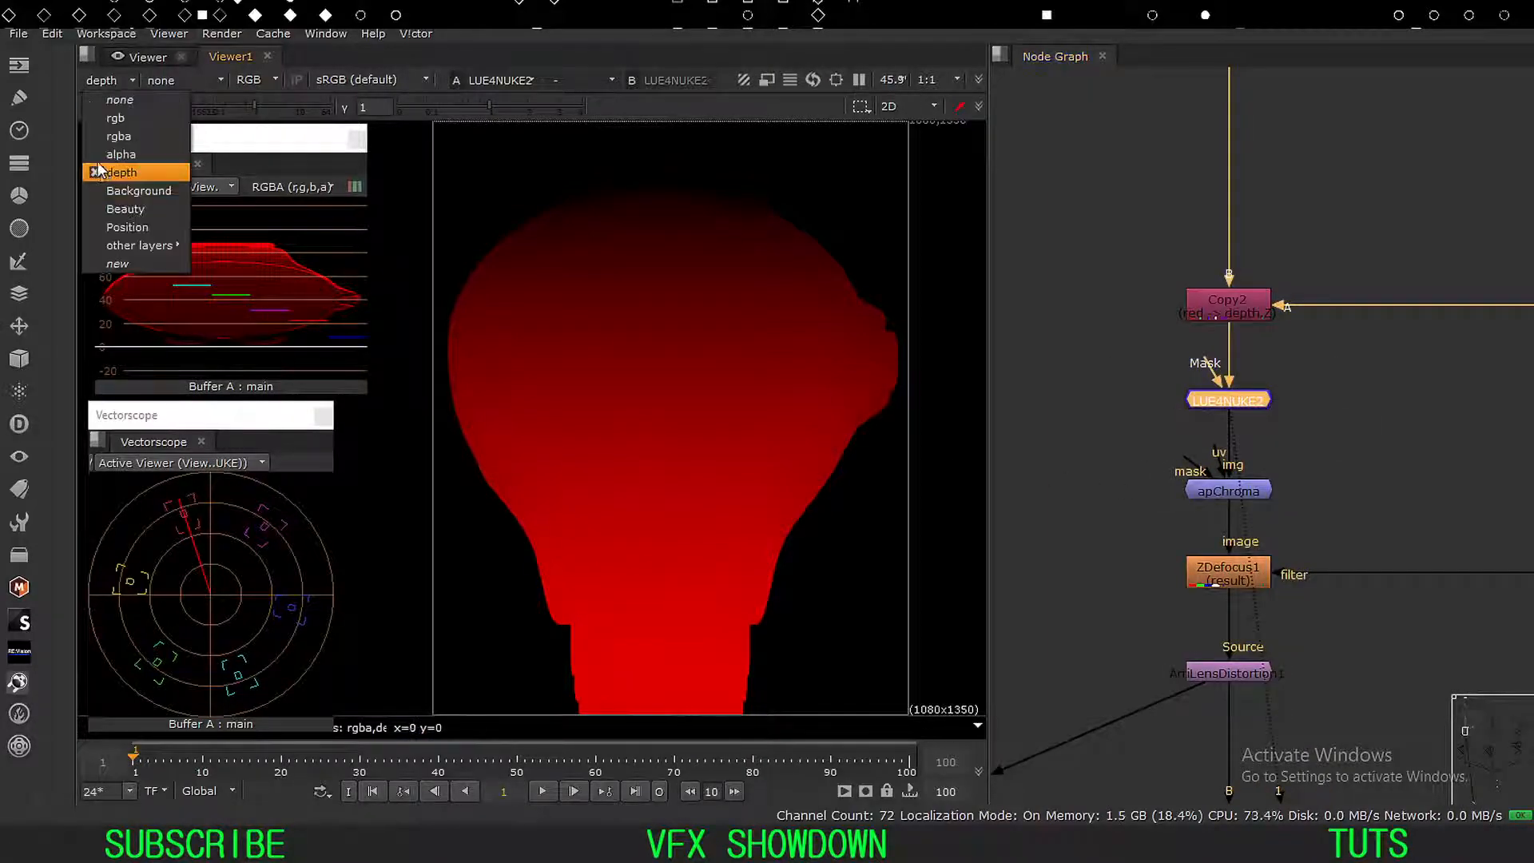
click(112, 144)
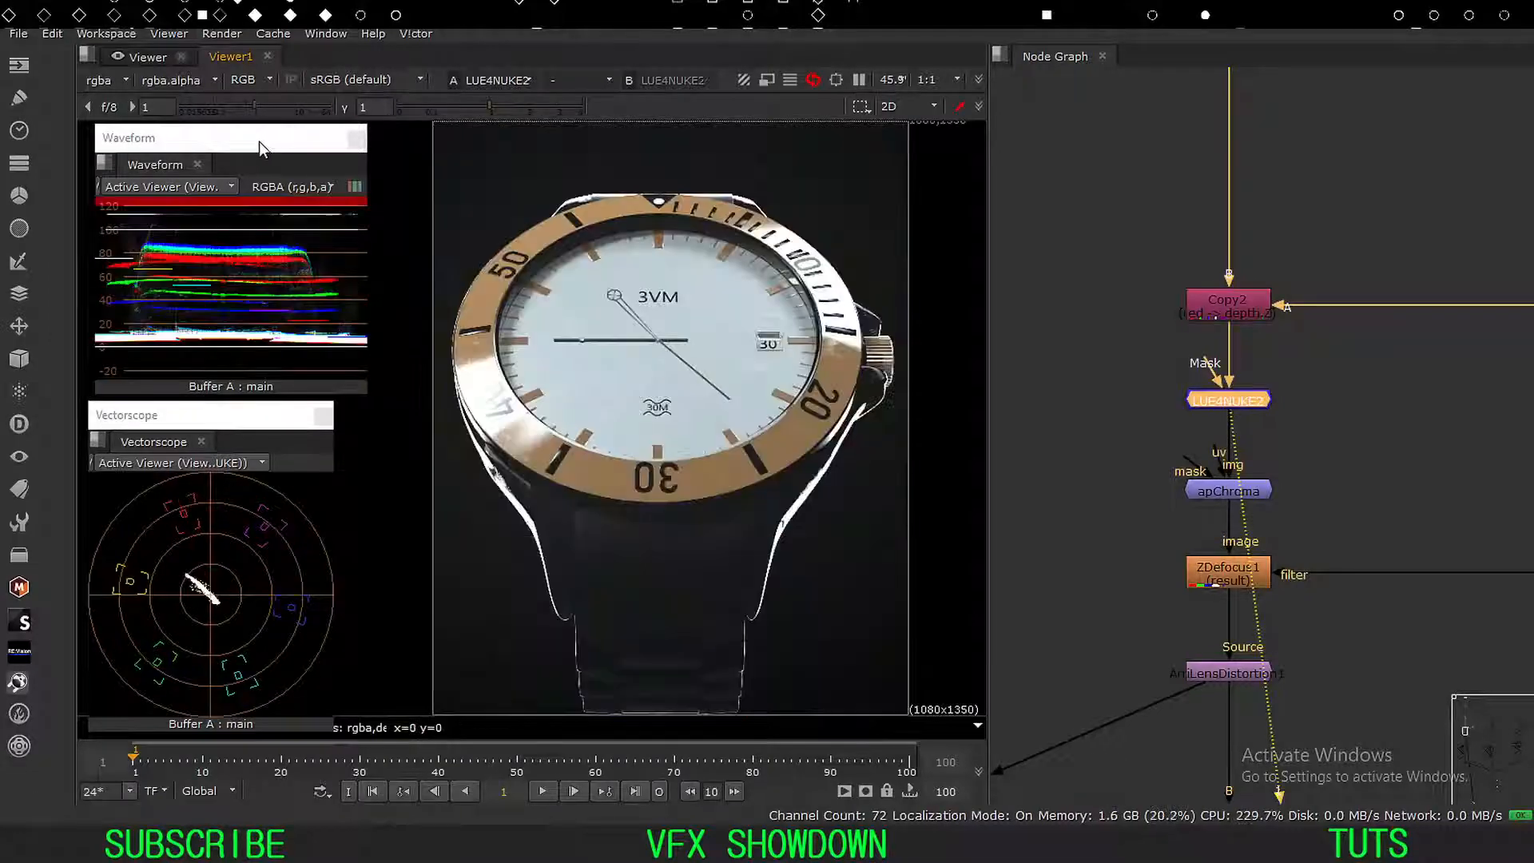
middle_drag(1093, 440, 1088, 433)
drag(1430, 342, 1109, 433)
click(1118, 432)
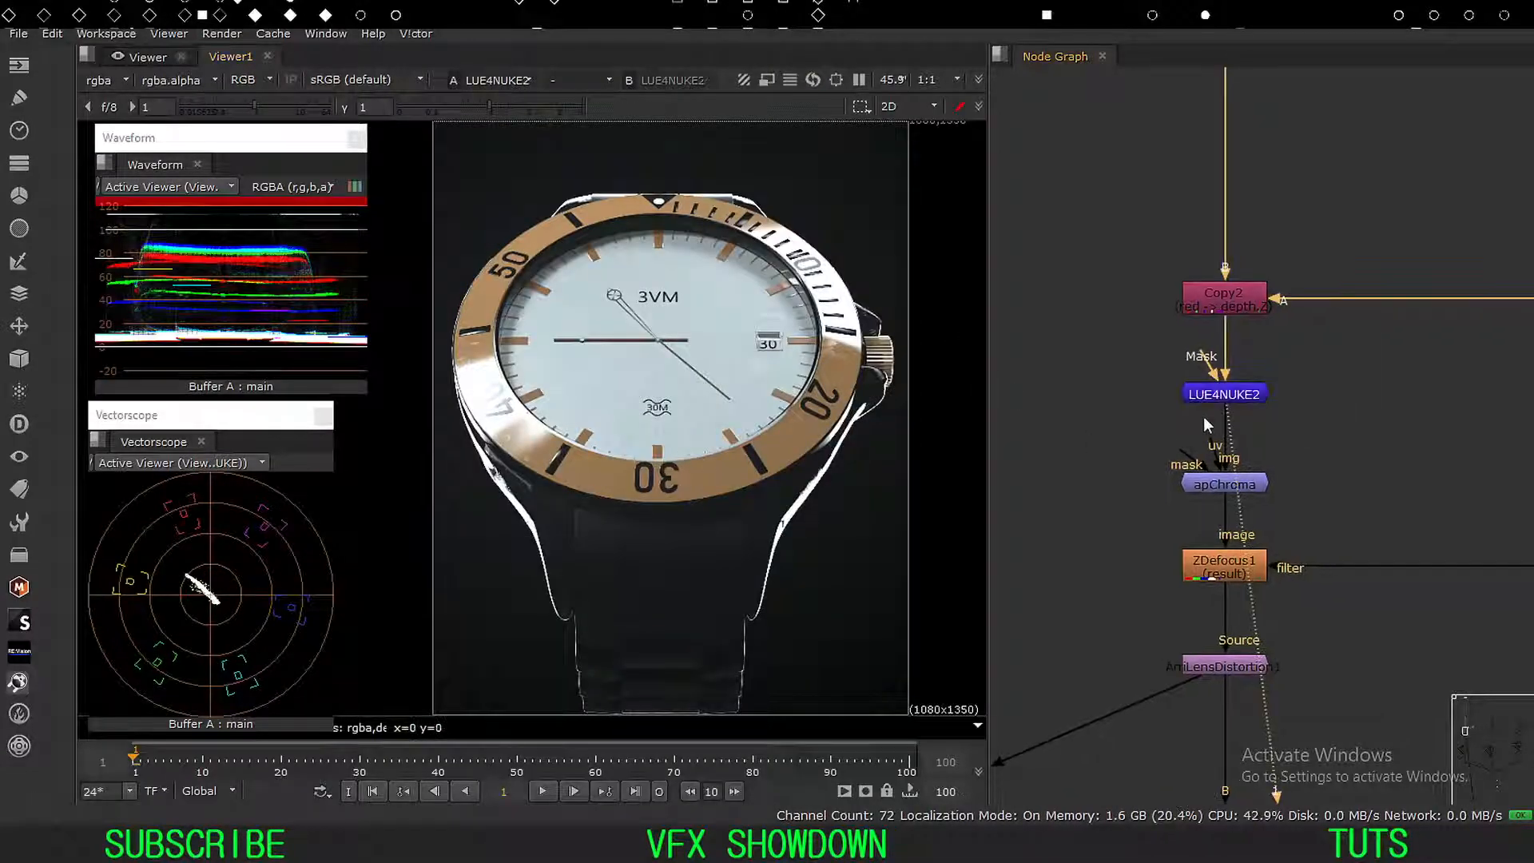
Disable and re-enable LUE4NUKE2 repeatedly to compare the image with and without its grade.
click(1230, 399)
key(d)
key(d)
key(d)
key(d)
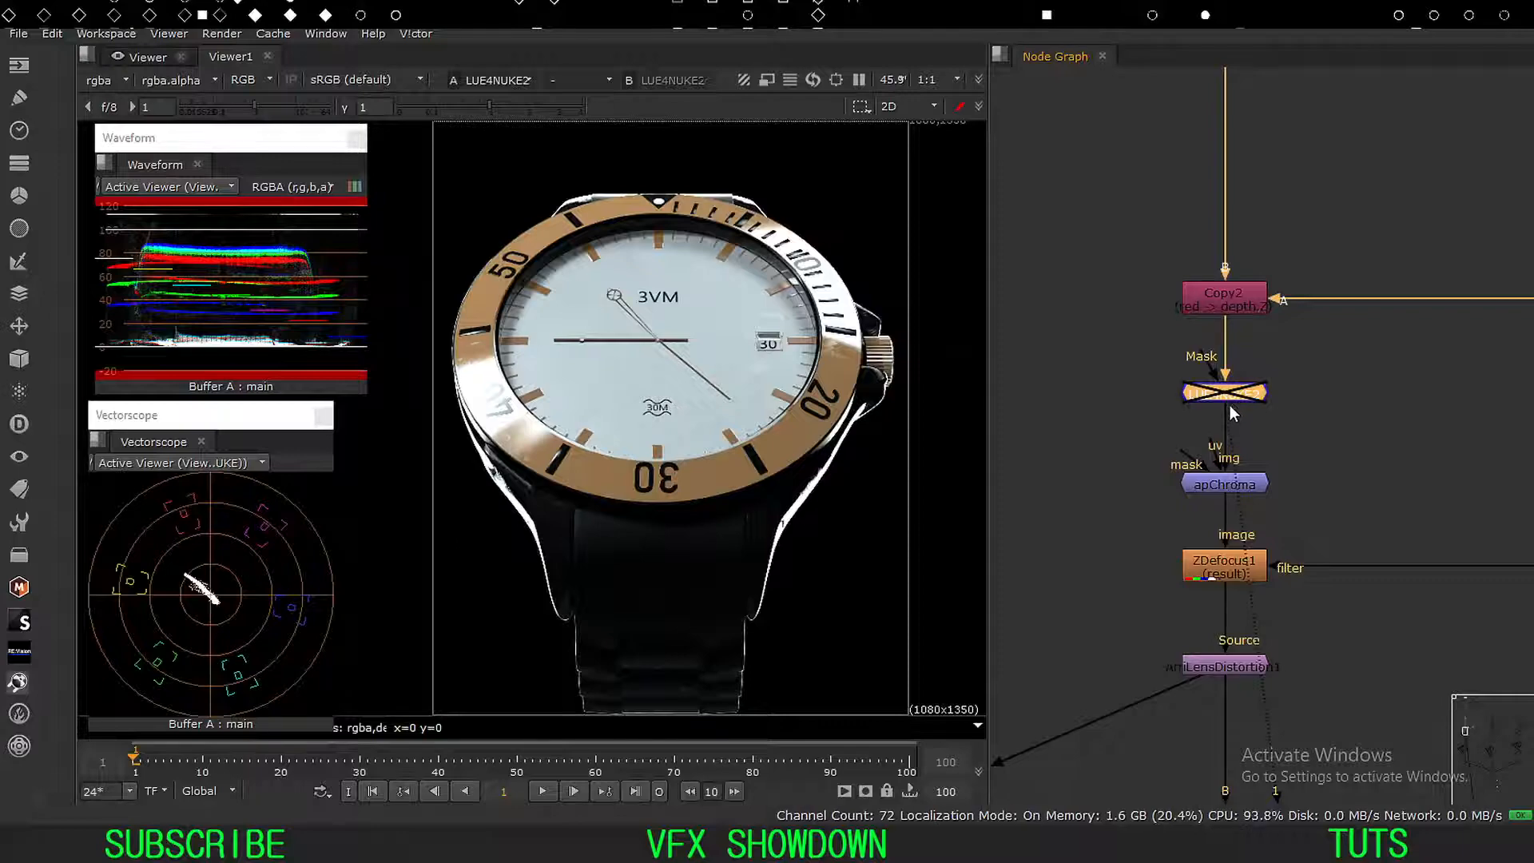
View the apChroma node's output and examine the colour fringing close up on the watch crown.
middle_drag(1324, 459, 1321, 412)
drag(1321, 411, 1134, 487)
key(1)
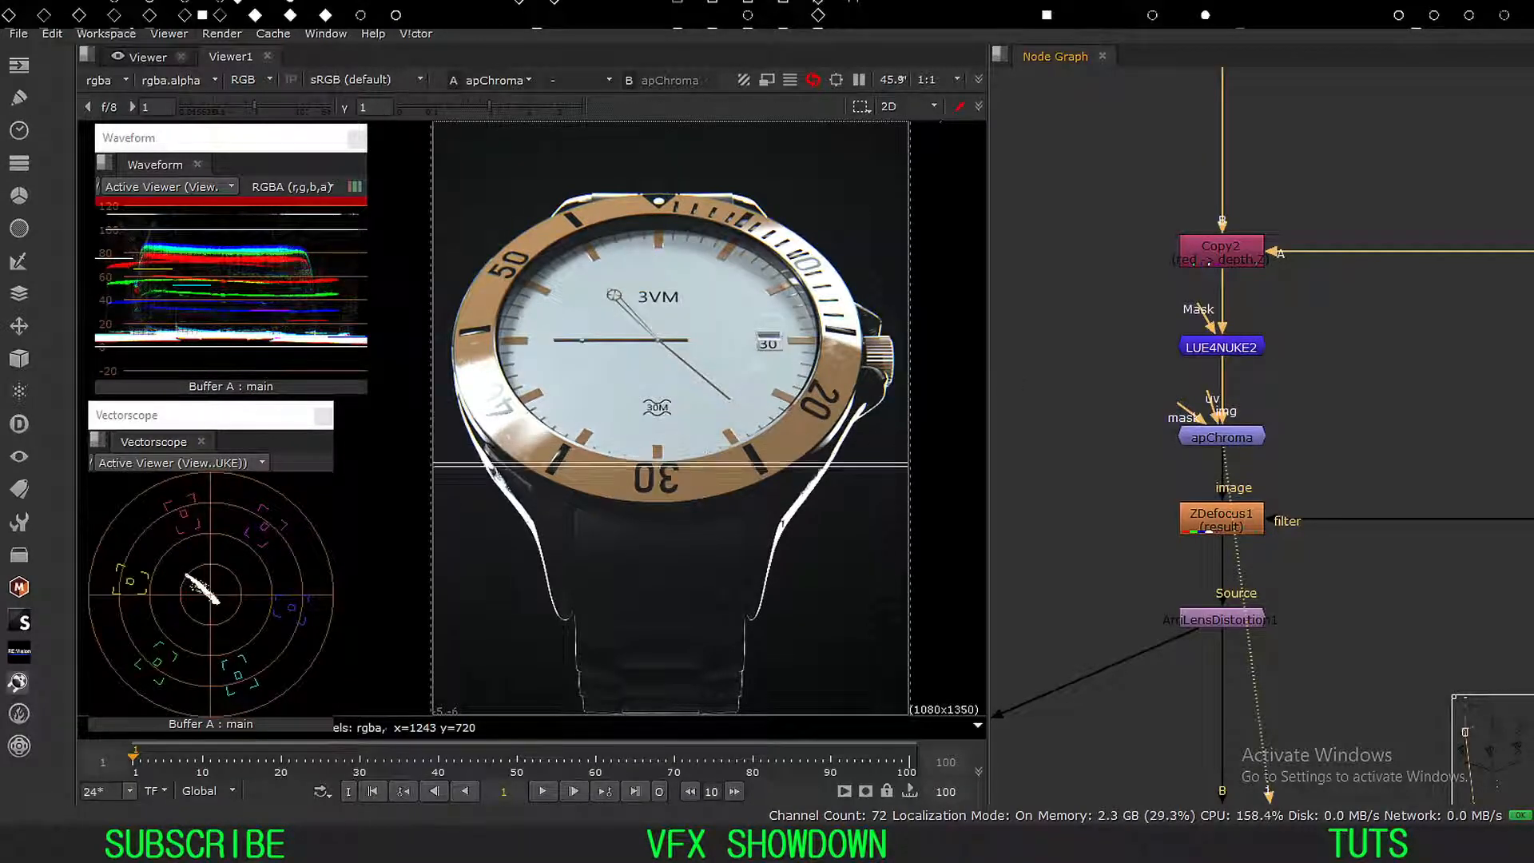
scroll(837, 315, up, 4)
scroll(967, 359, up, 5)
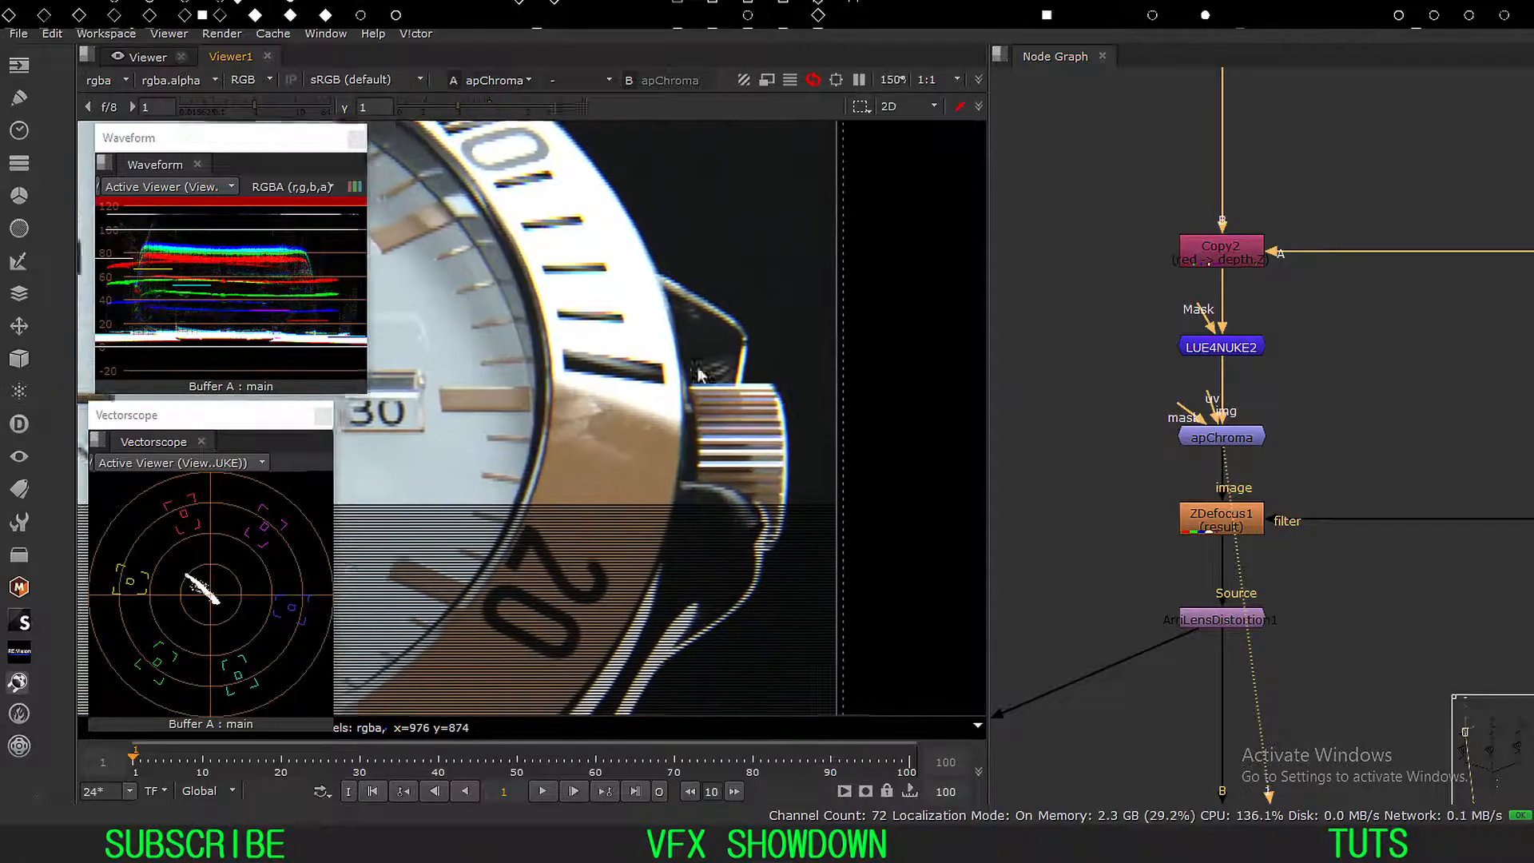
scroll(1123, 431, up, 1)
middle_drag(1122, 432, 1079, 436)
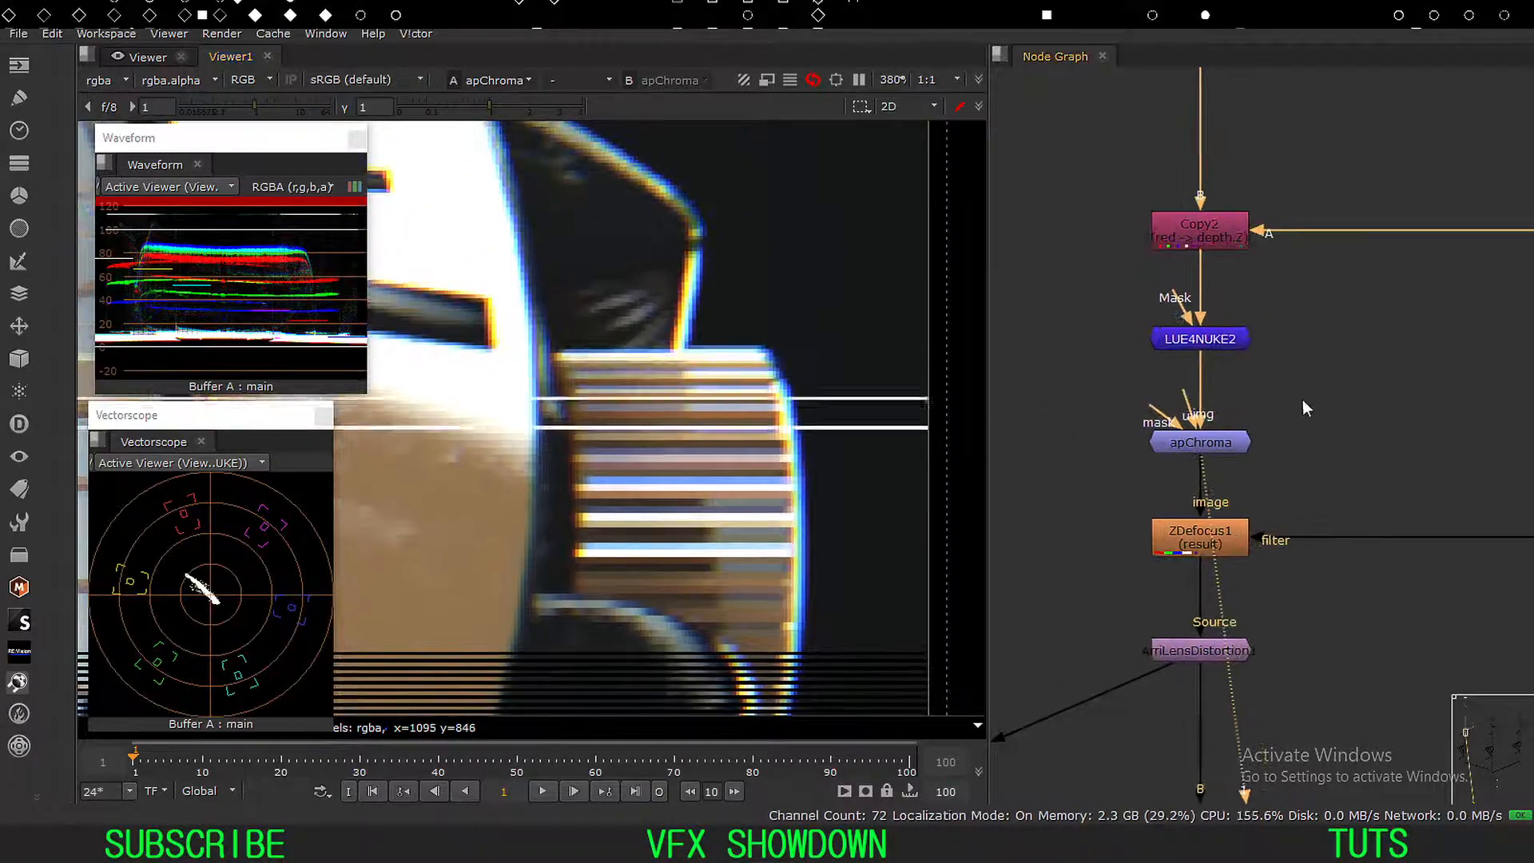
Disable and re-enable apChroma to compare the crown's edges, and reframe the whole watch.
drag(1270, 400, 1065, 478)
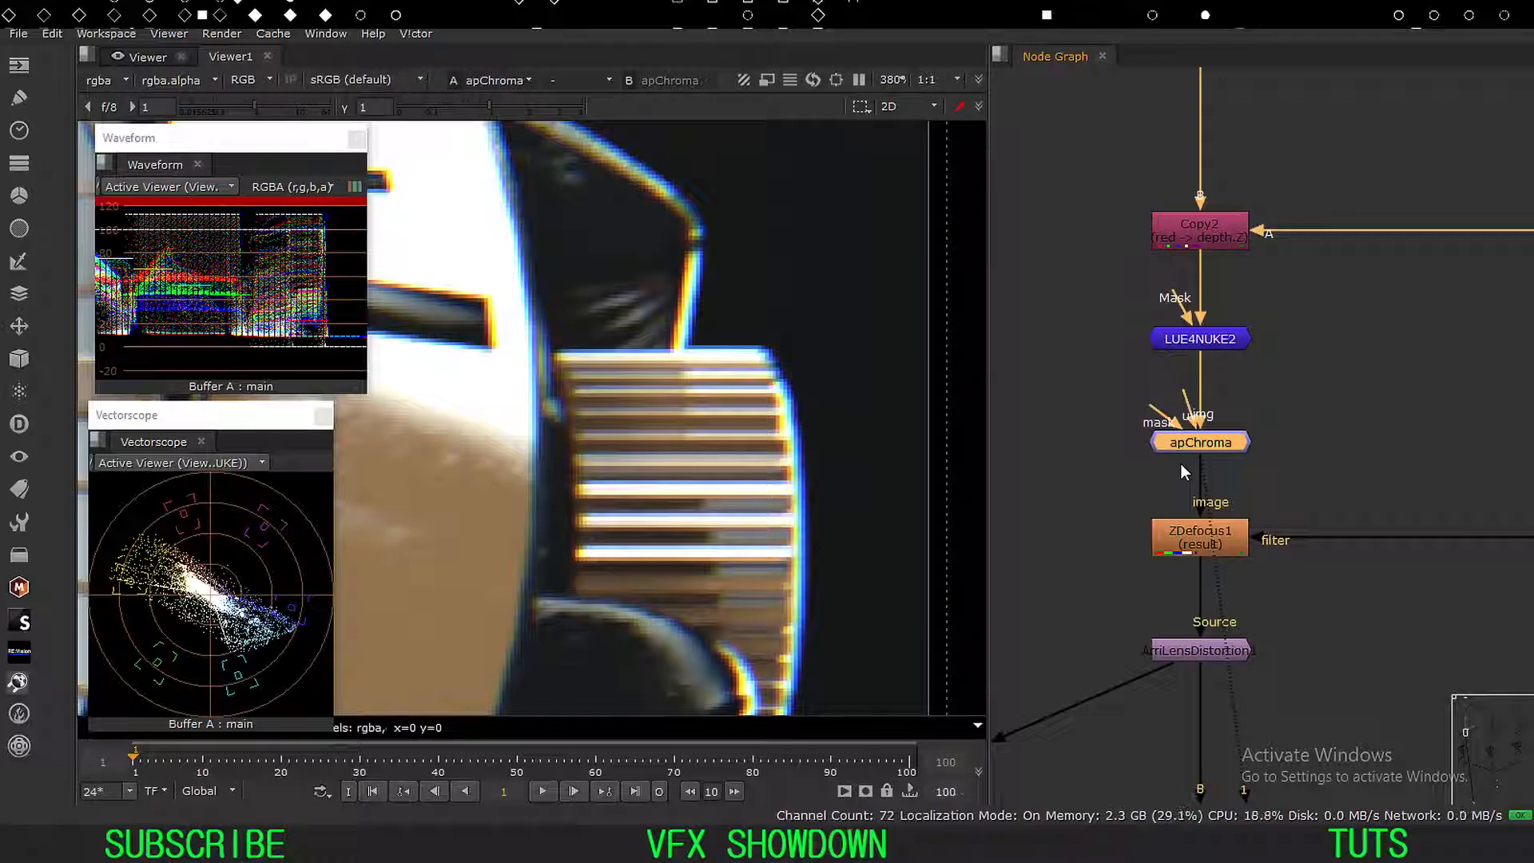
drag(1193, 446, 1205, 442)
key(d)
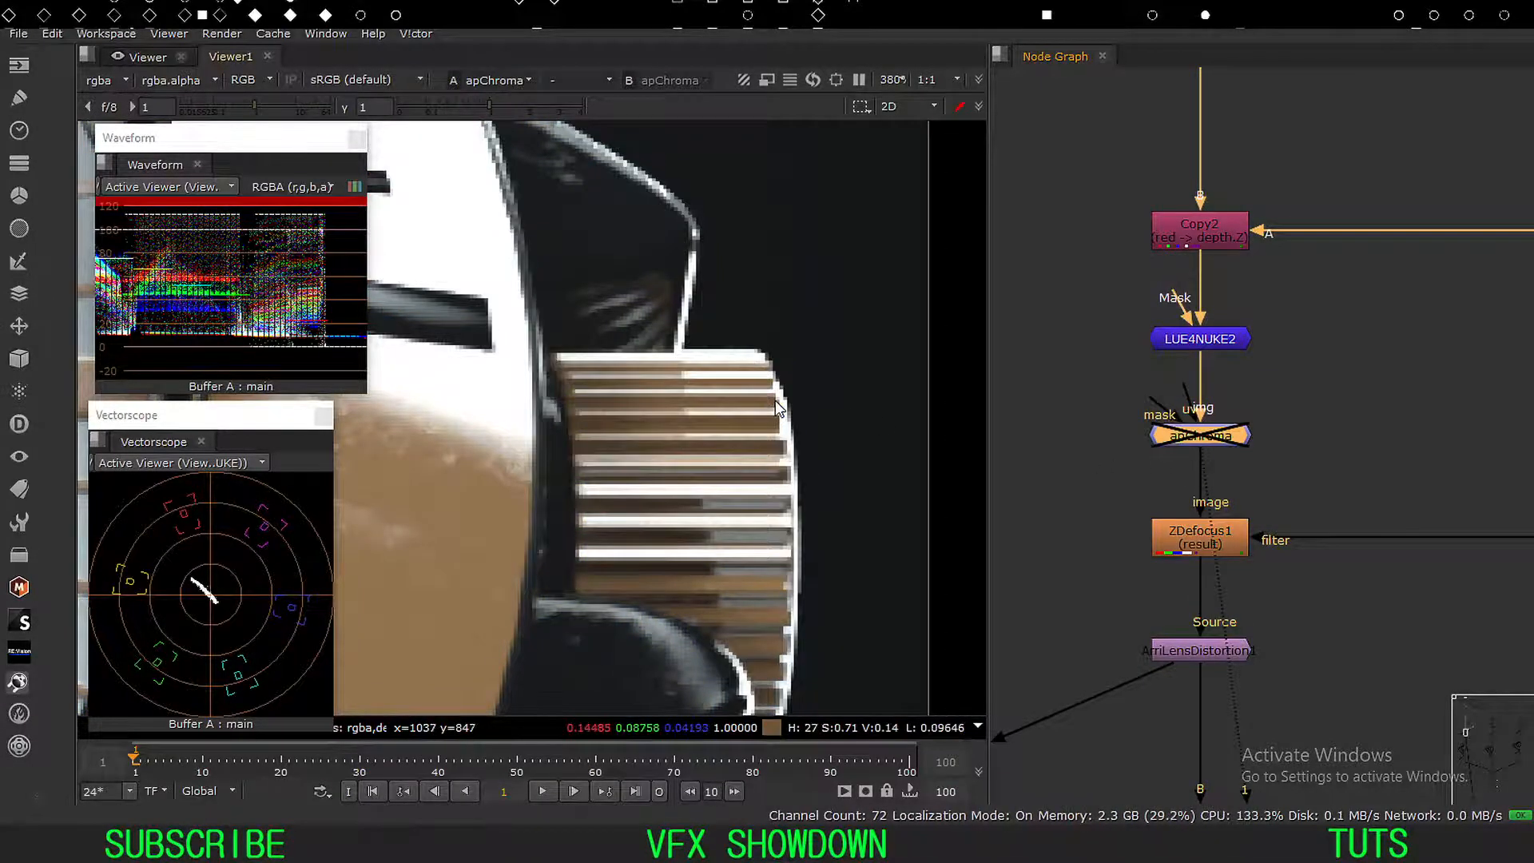
key(d)
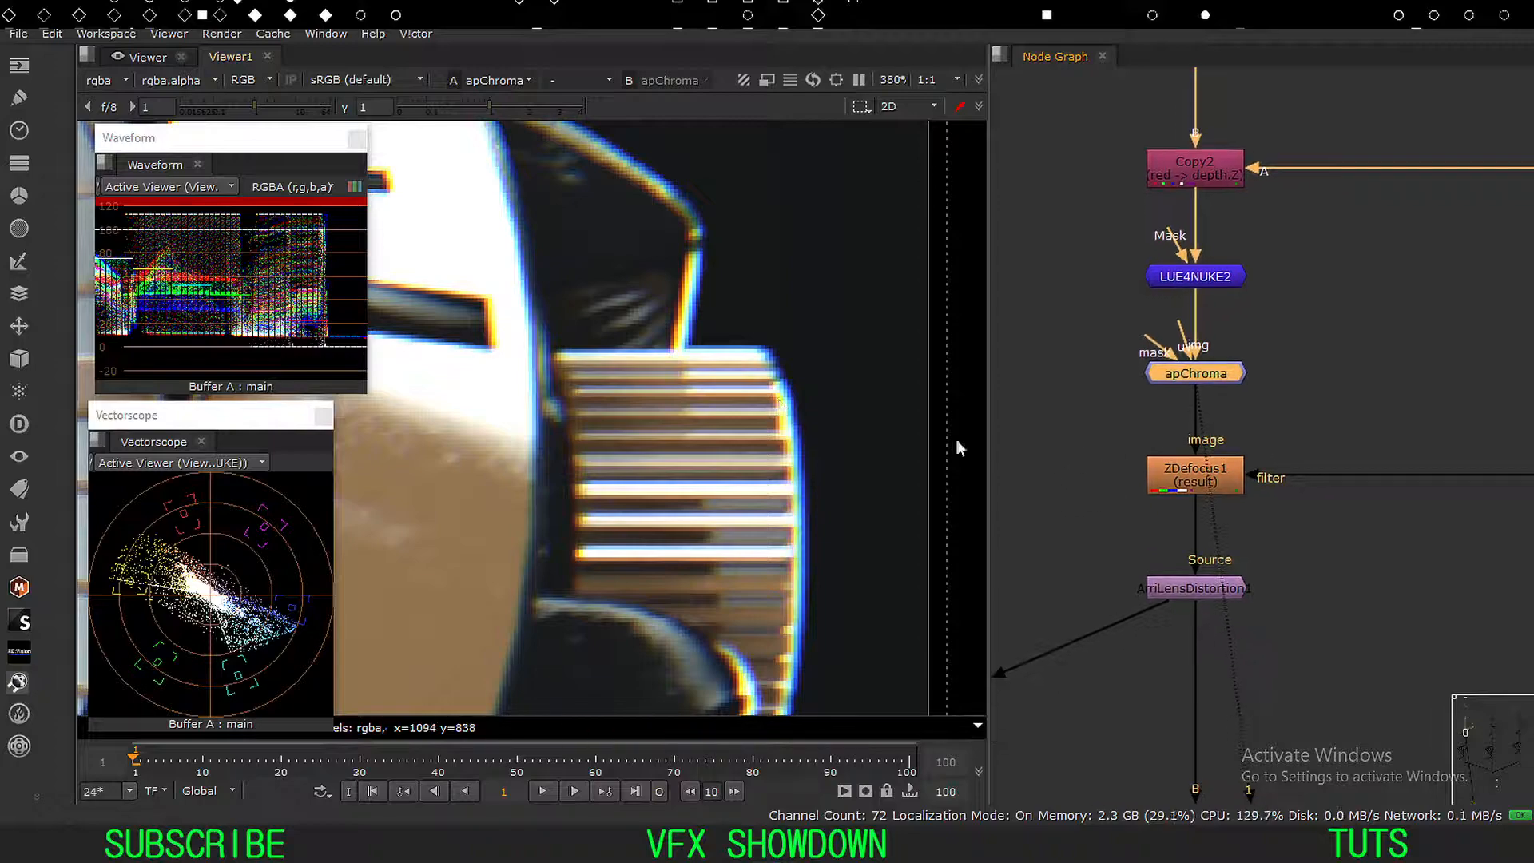
key(f)
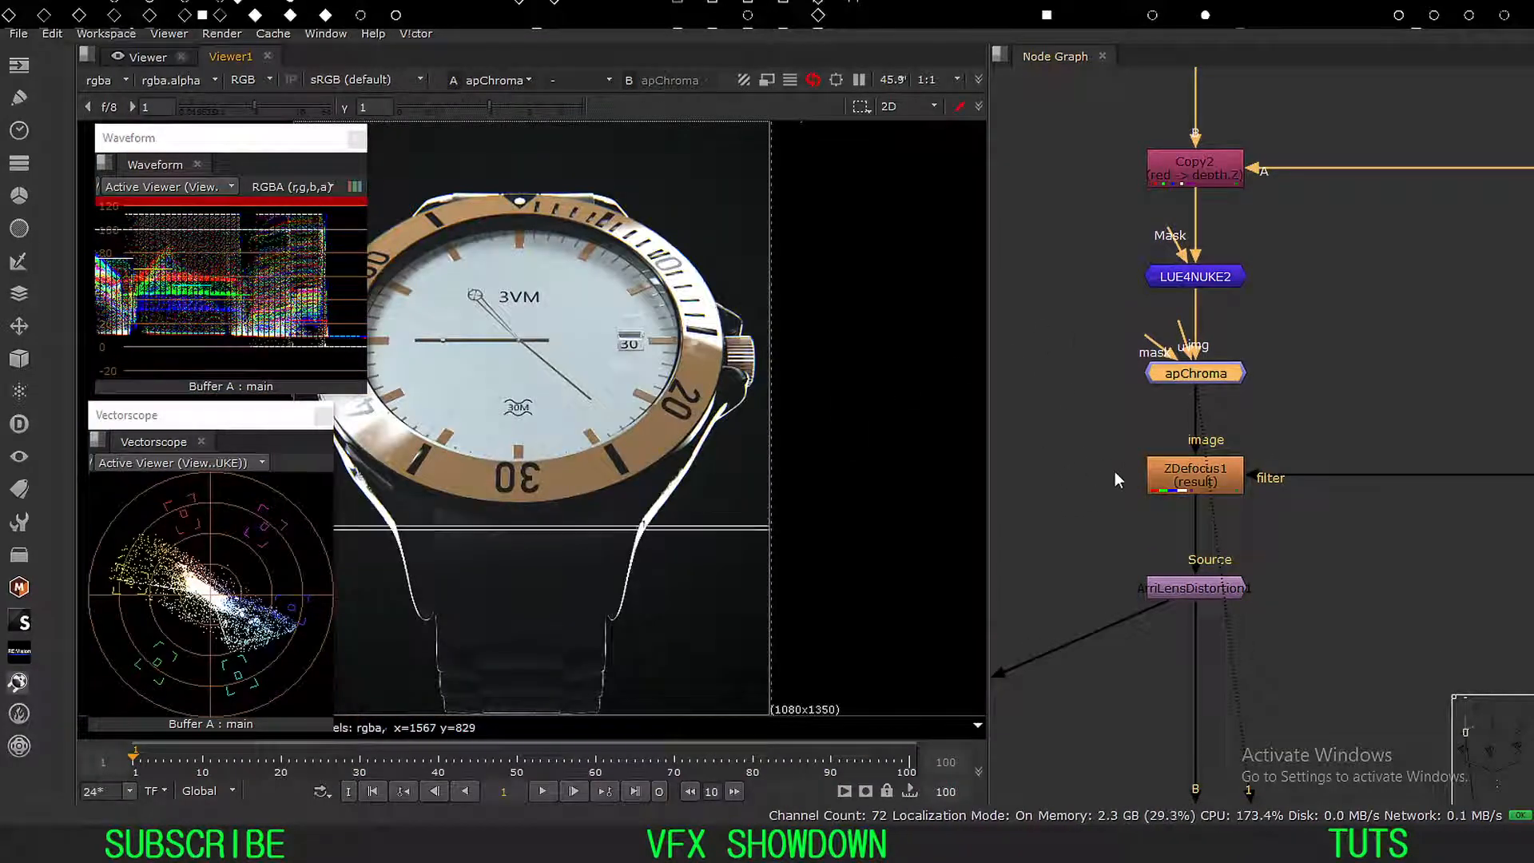
View the ZDefocus1 node's output and open its properties, placing the window clear of the watch image.
drag(1202, 419, 1006, 540)
key(1)
scroll(1081, 476, down, 5)
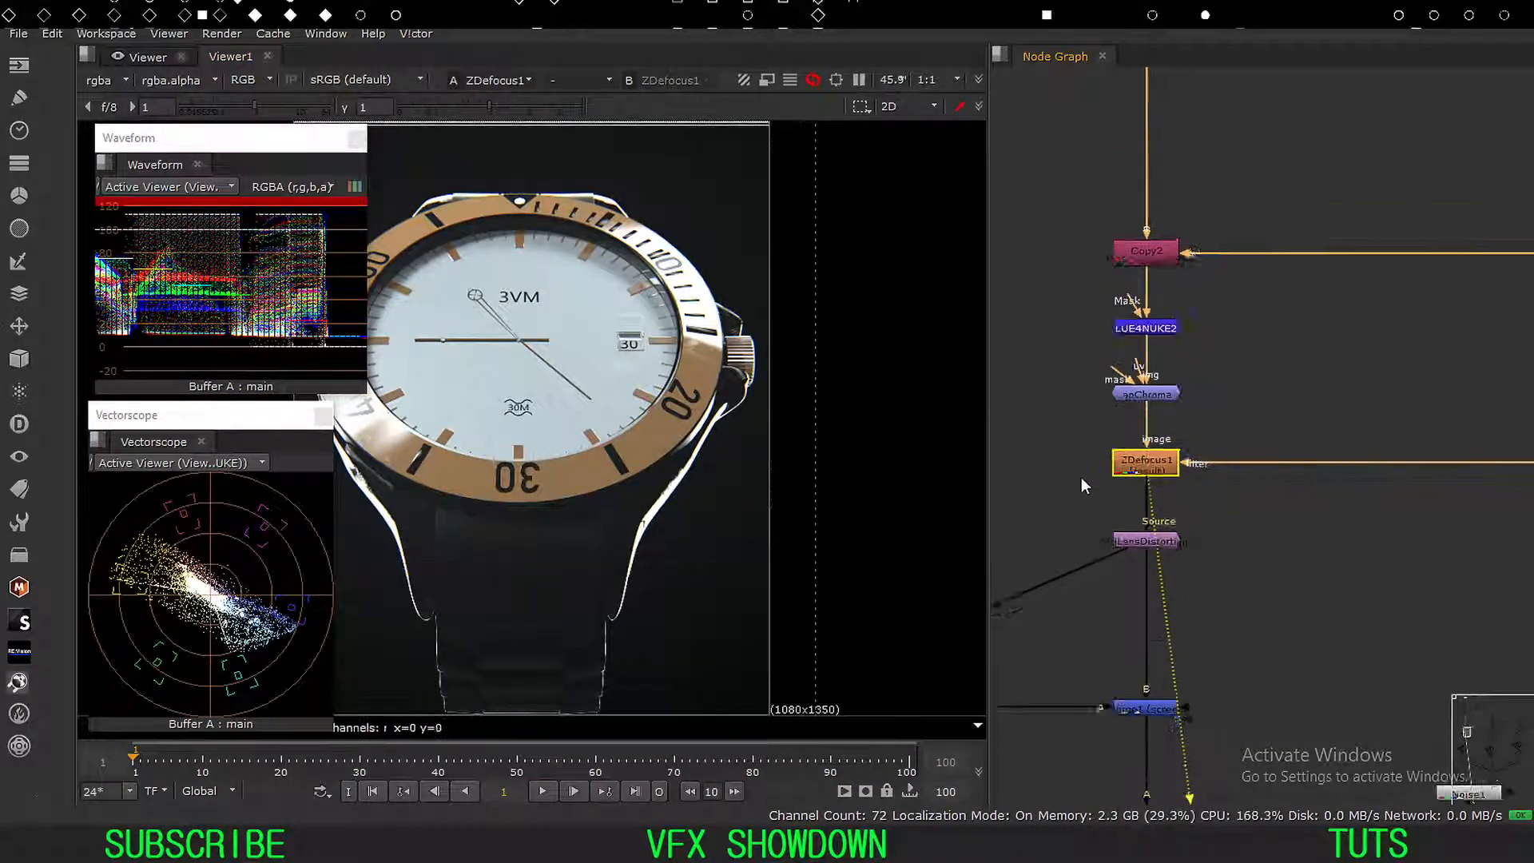
click(1138, 467)
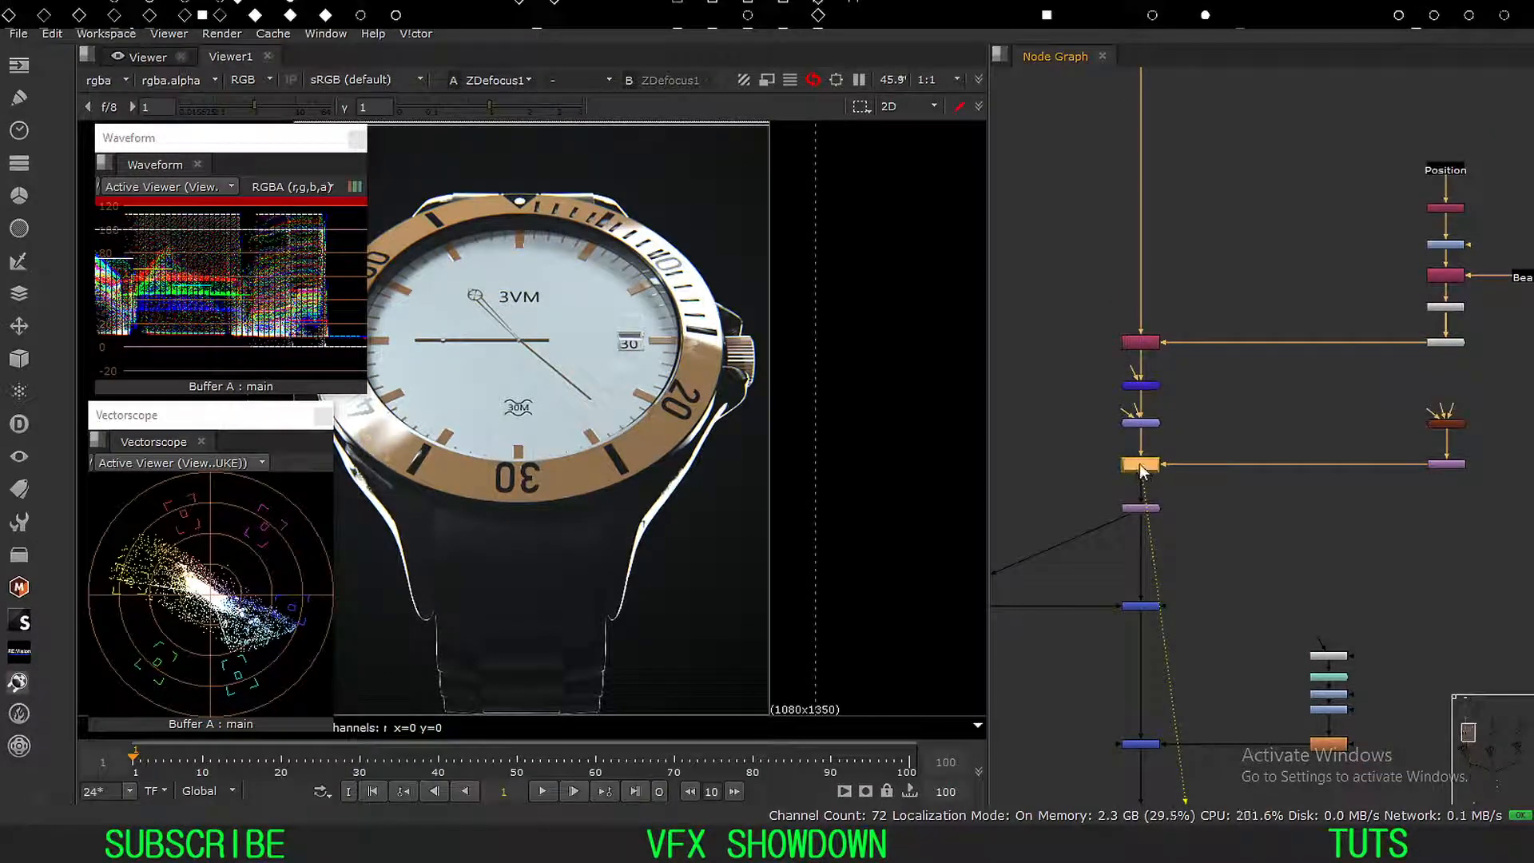
double_click(1134, 465)
drag(750, 271, 1100, 155)
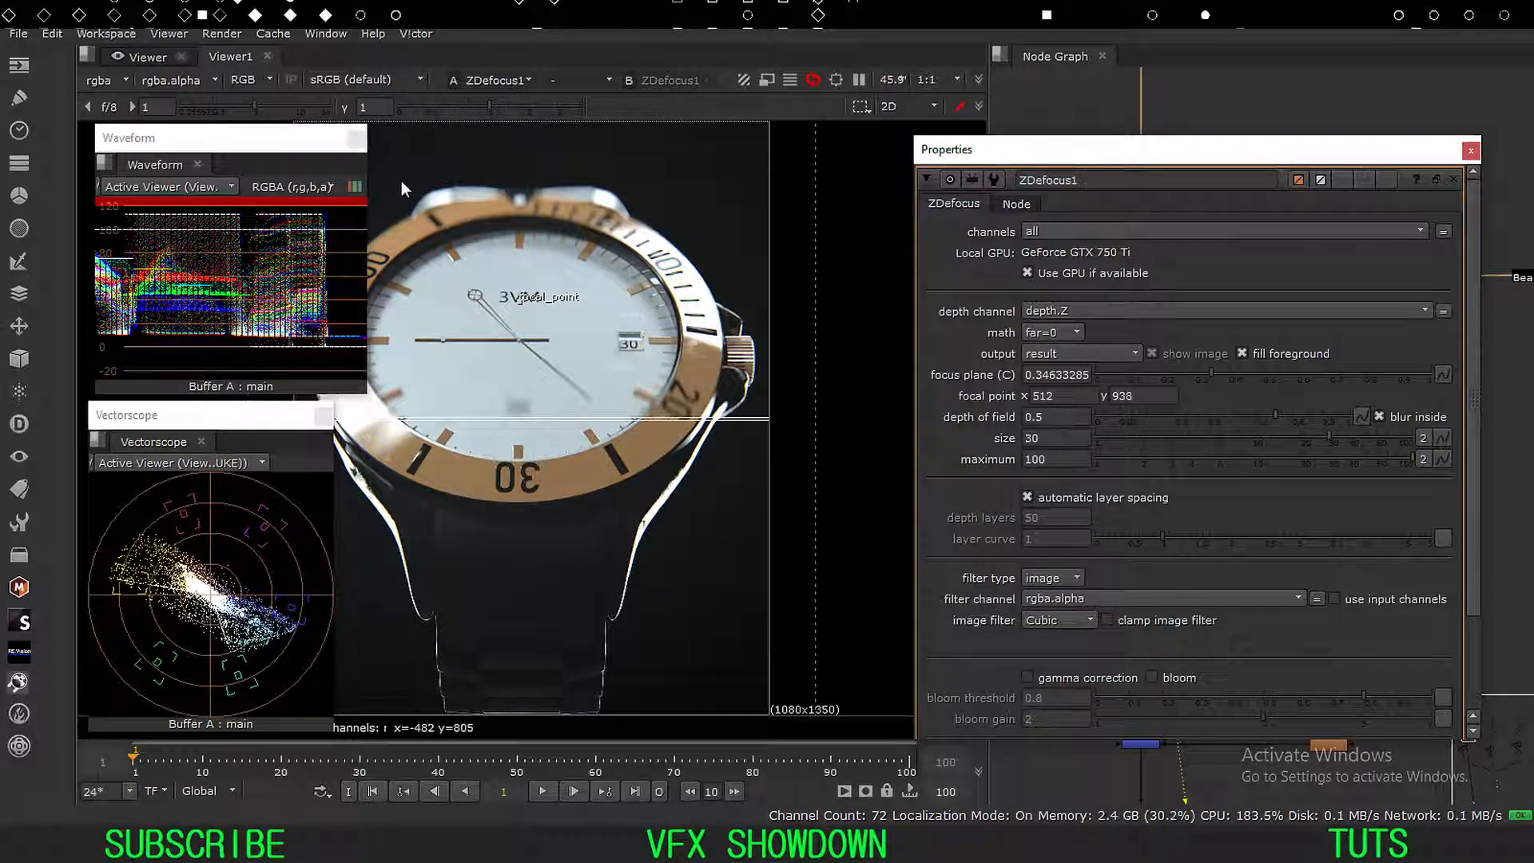
Close the Waveform and Vectorscope windows, then the ZDefocus1 properties, to leave the viewer and node graph clear.
click(355, 139)
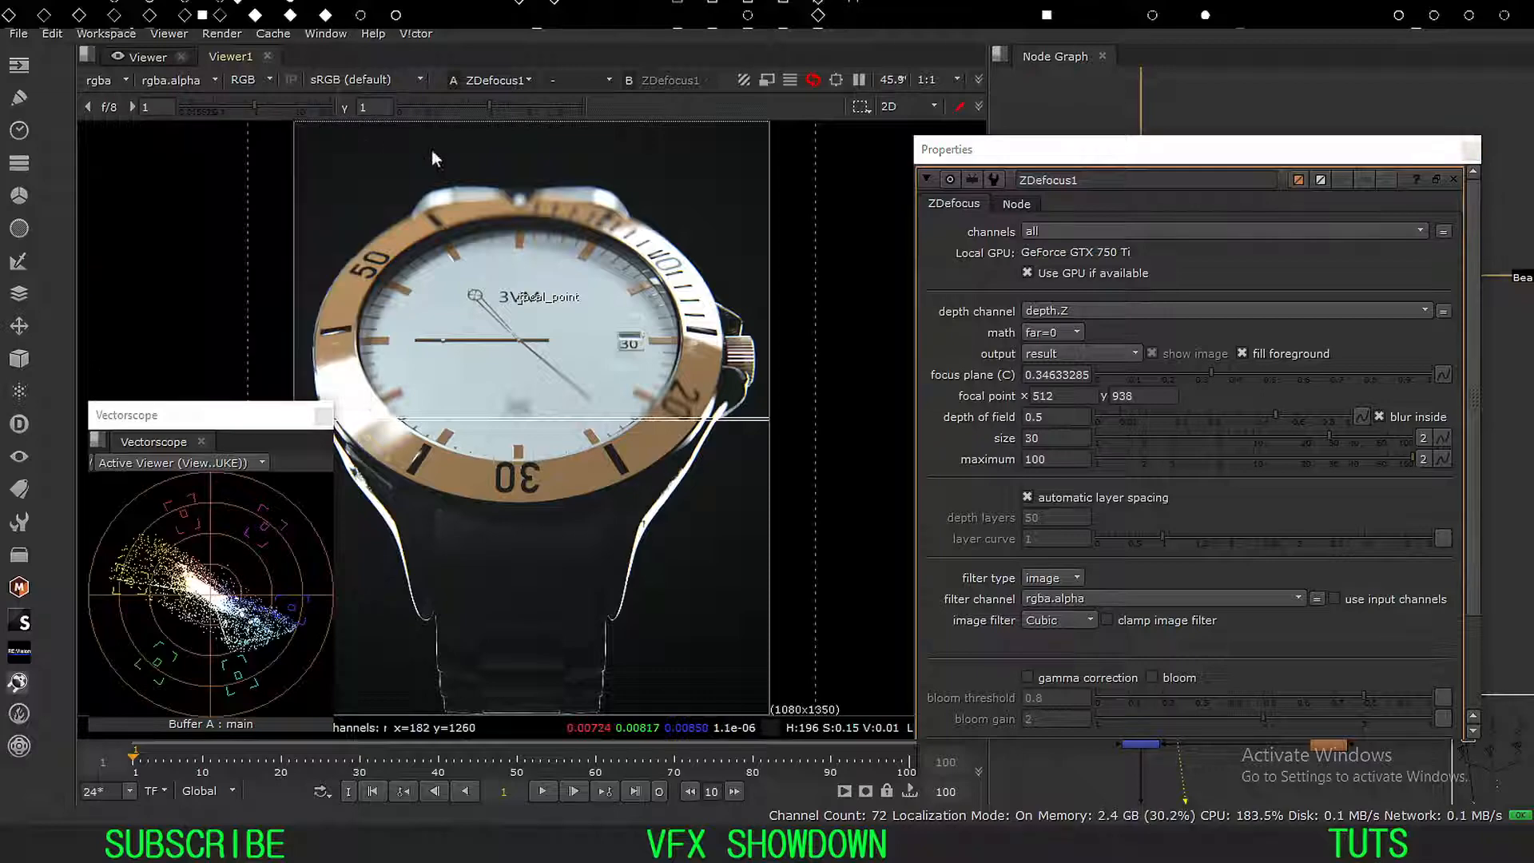
click(322, 415)
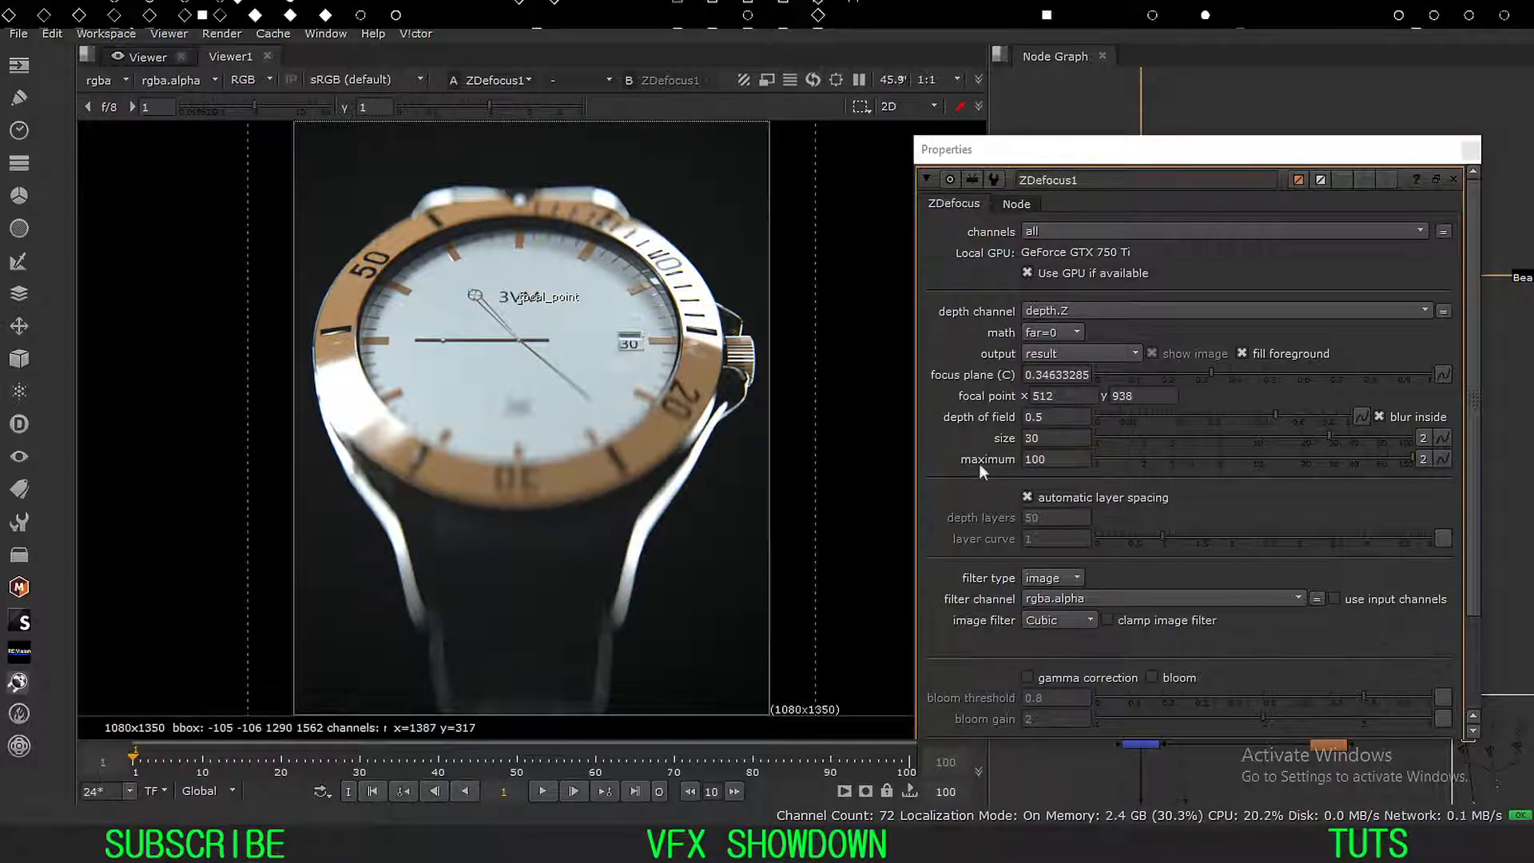
drag(1086, 172, 1067, 128)
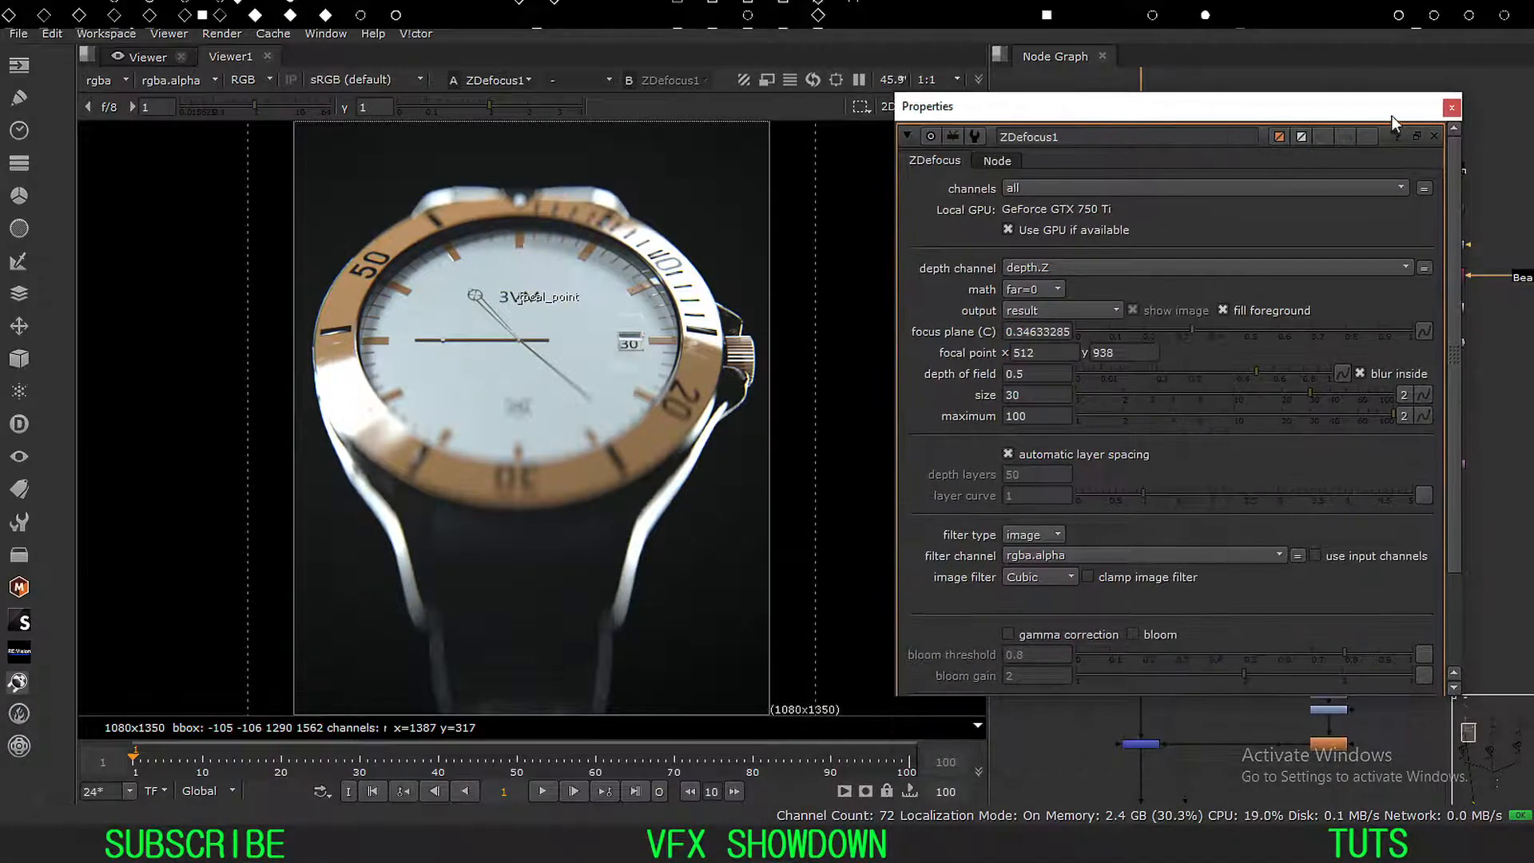
click(1450, 107)
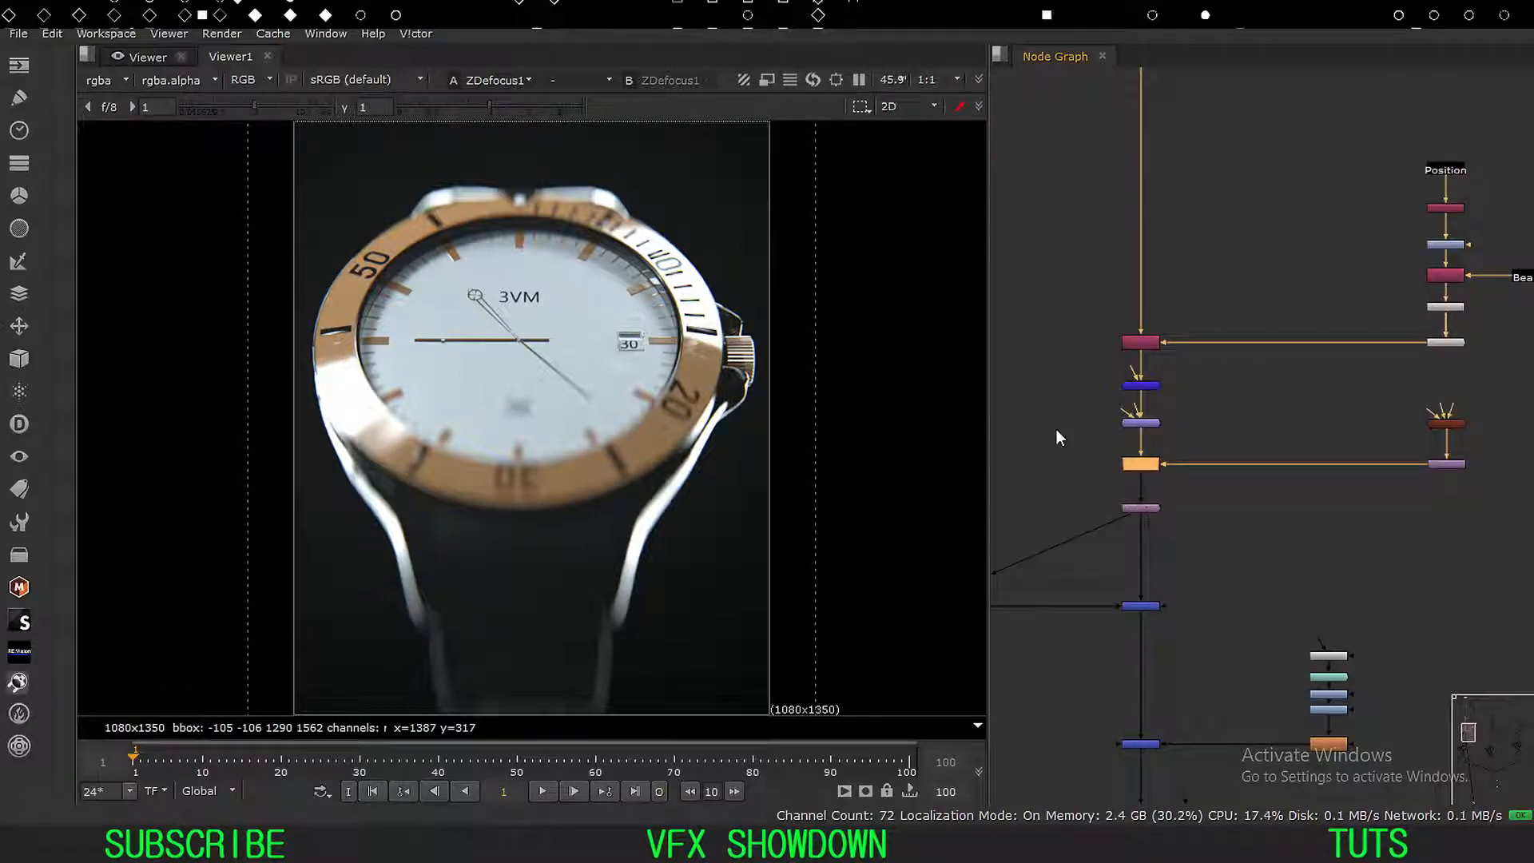
Disable and re-enable ZDefocus1 repeatedly to compare the watch with and without depth blur.
scroll(1099, 466, up, 5)
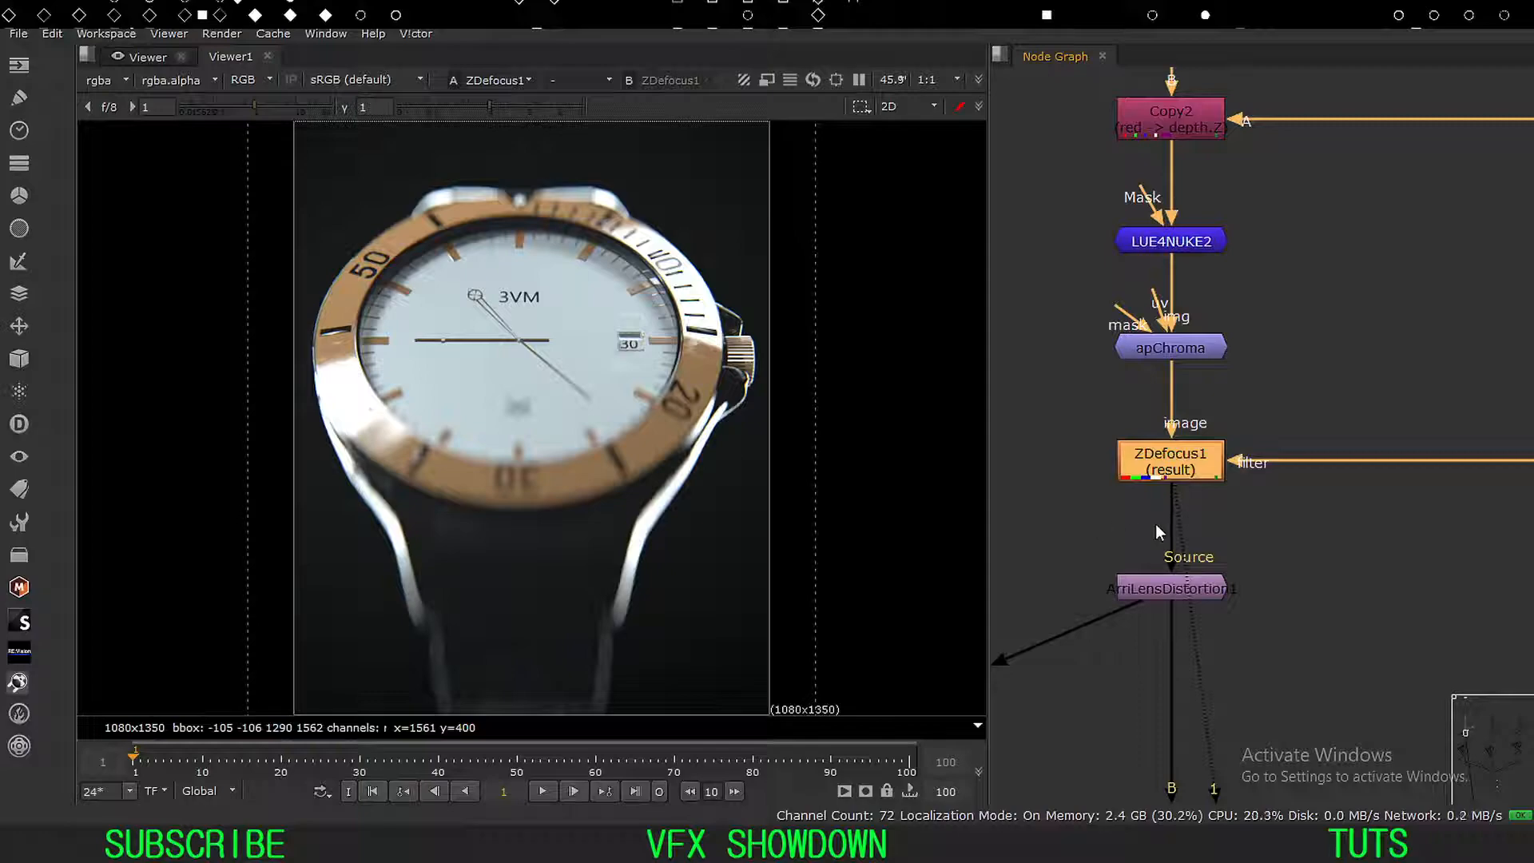
key(d)
key(d)
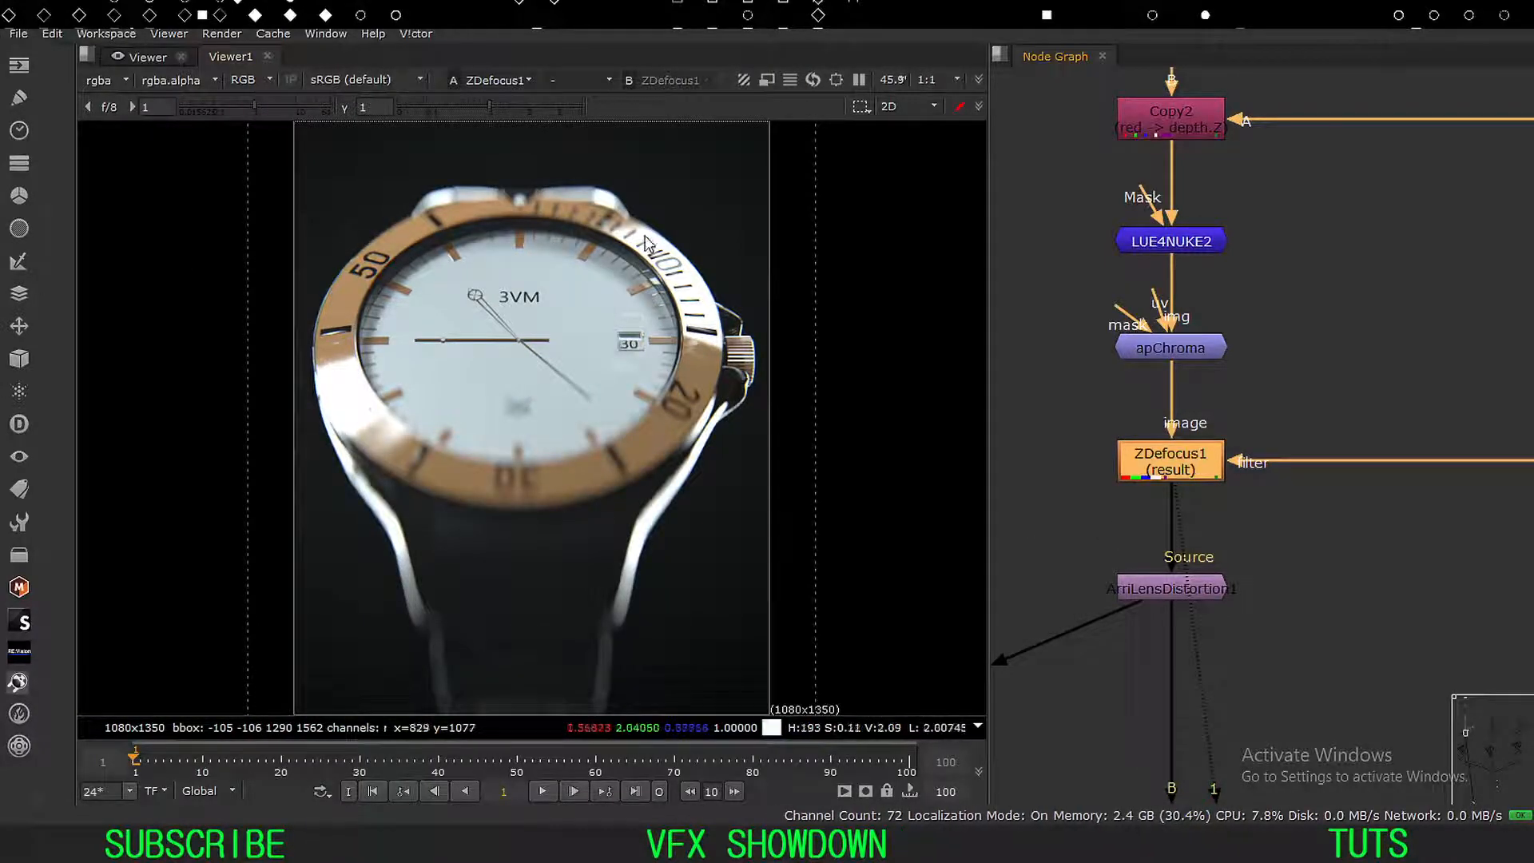
key(d)
key(d)
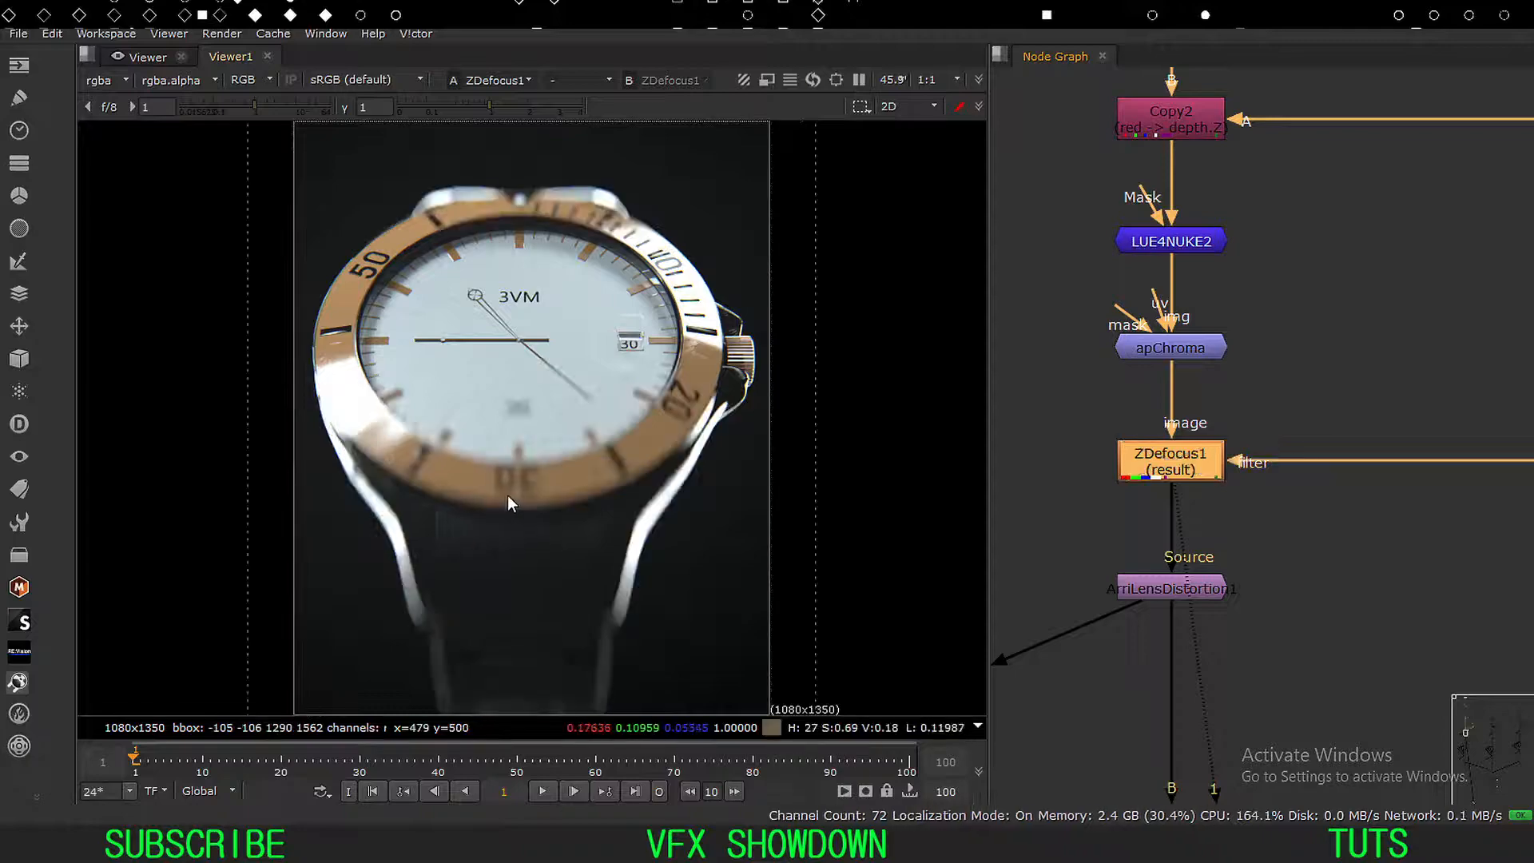
key(d)
key(d)
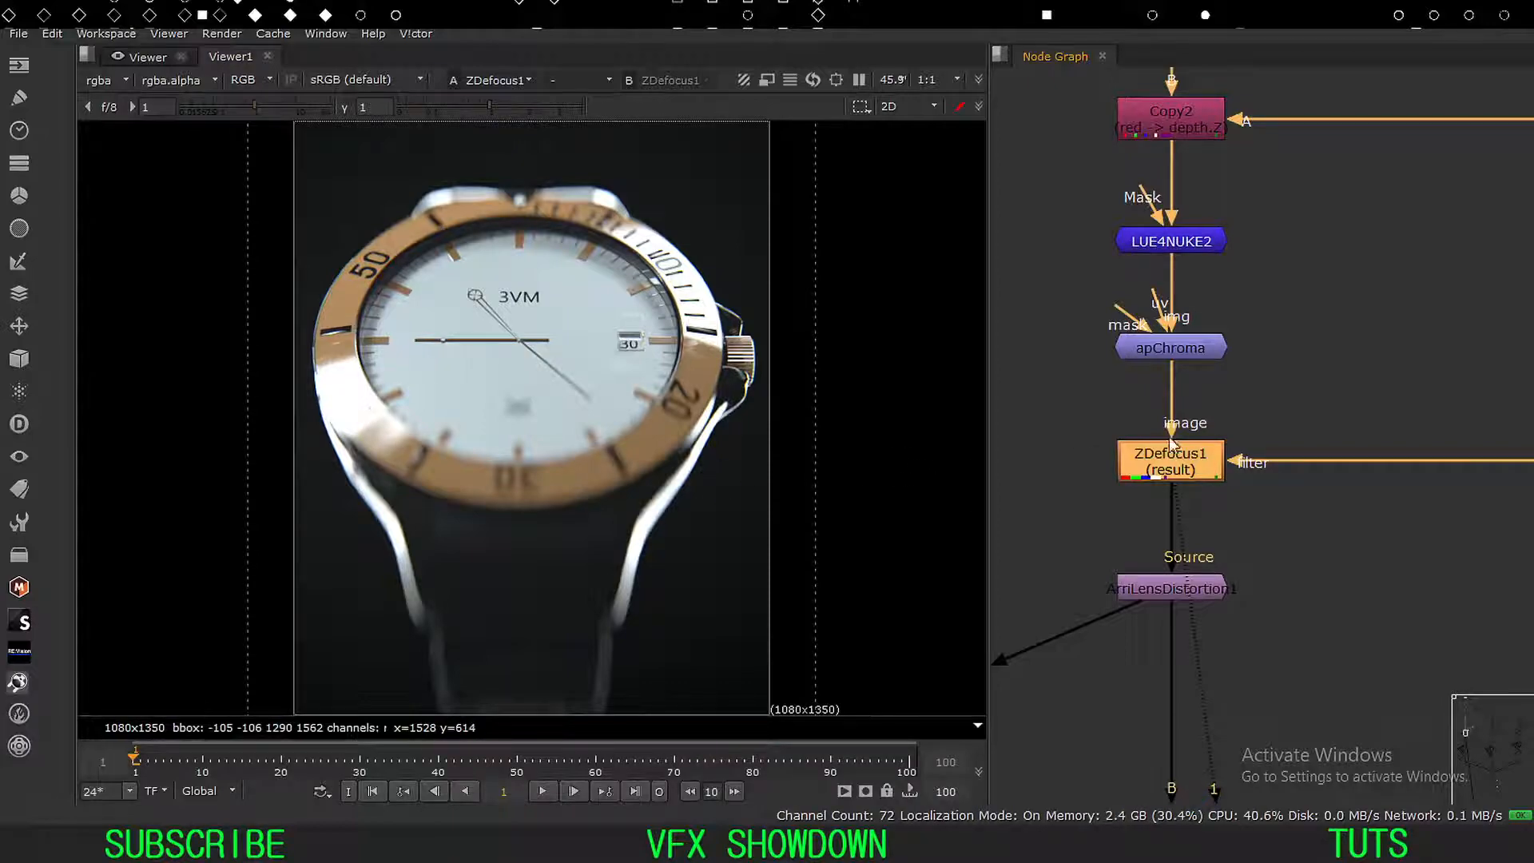
key(d)
scroll(1070, 409, down, 2)
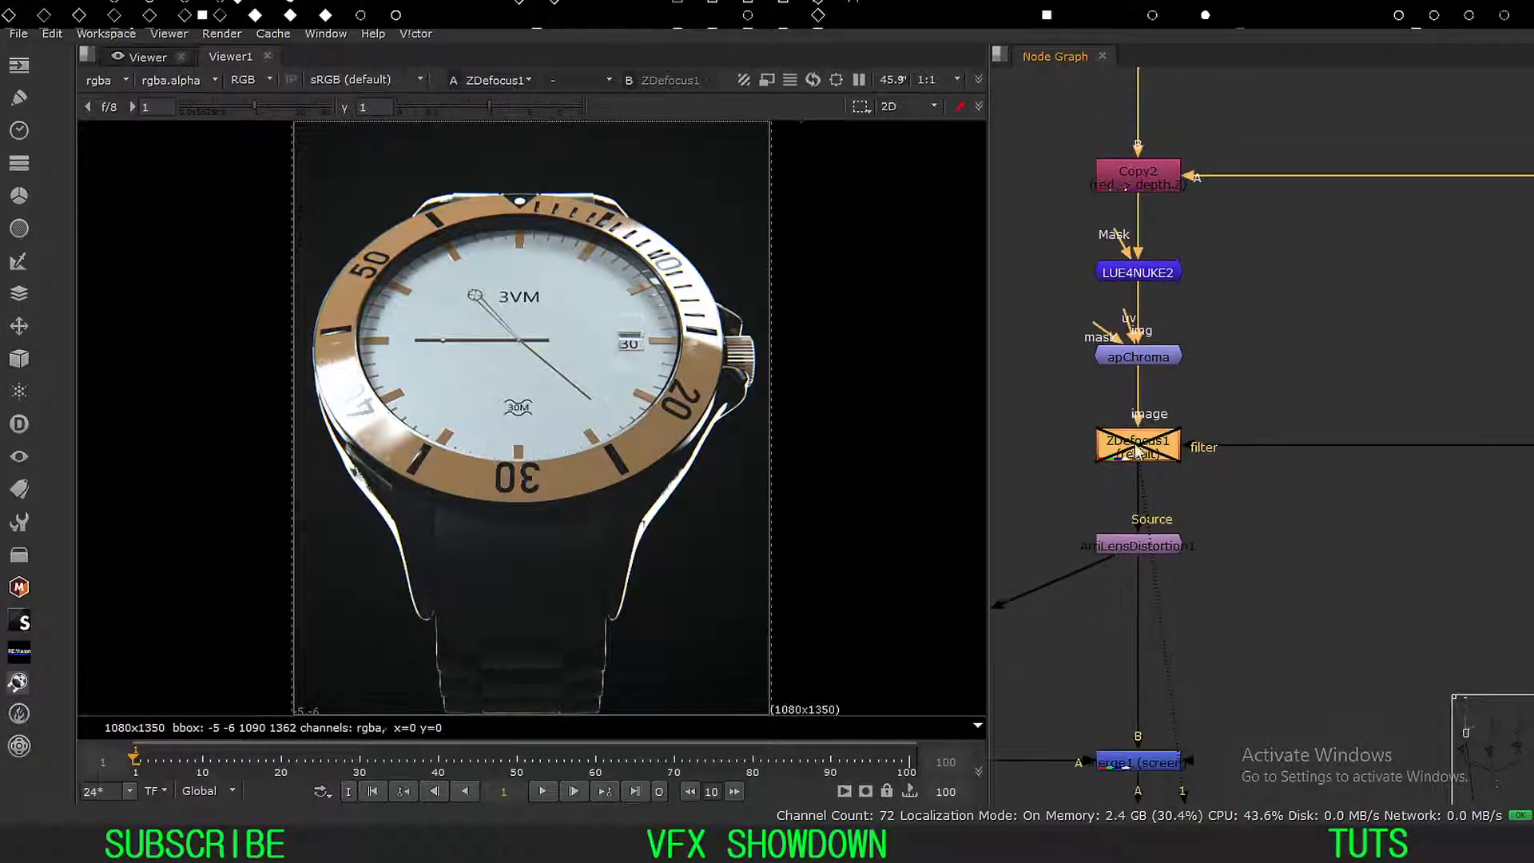
key(d)
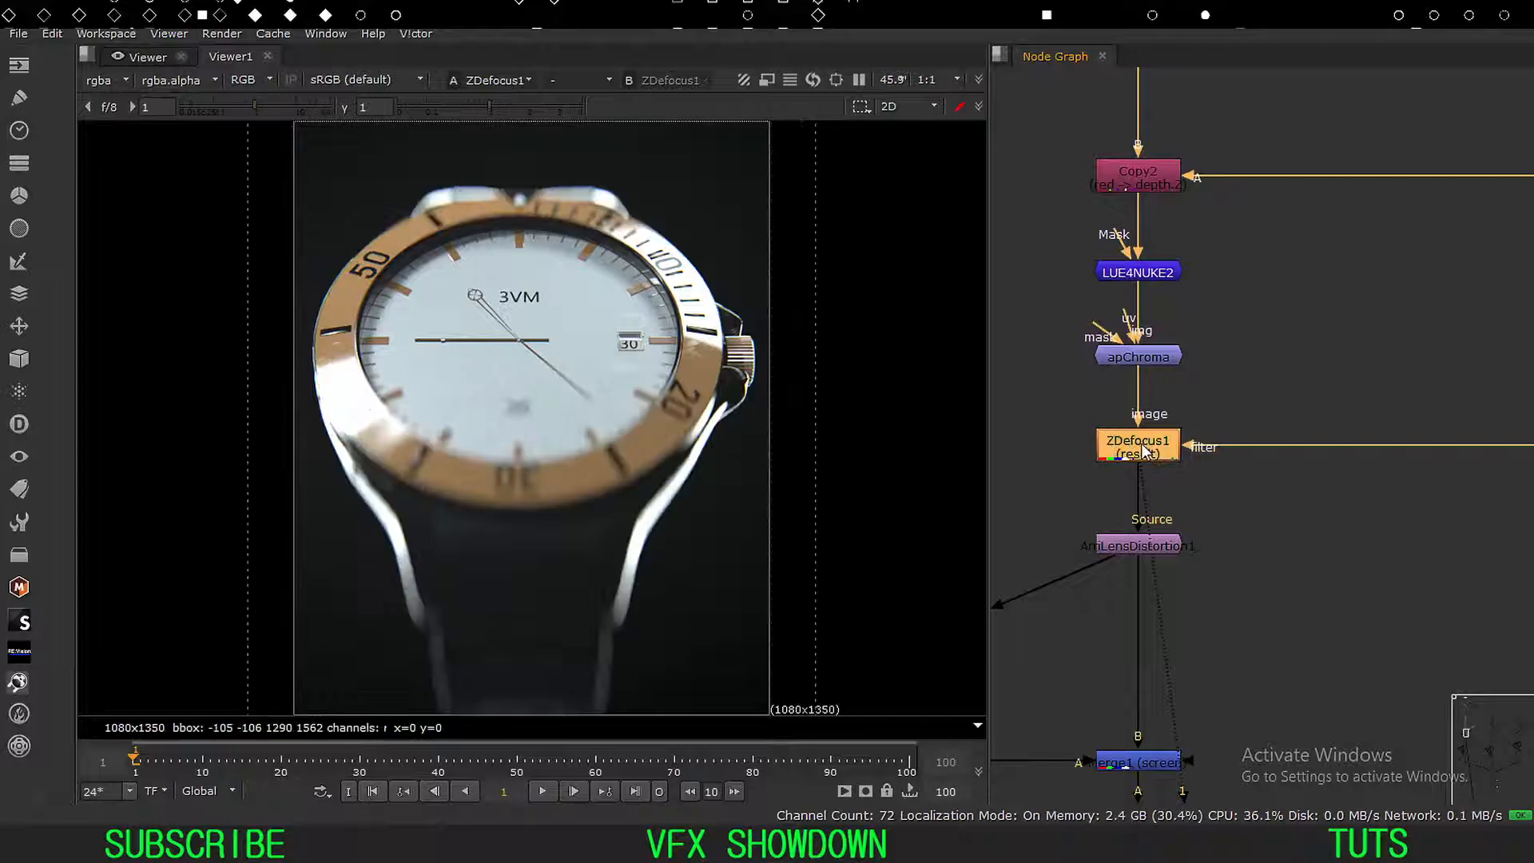
Reopen the ZDefocus1 properties clear of the watch and choose depth.Z as the depth channel.
double_click(1144, 453)
drag(1112, 104, 1056, 82)
click(970, 246)
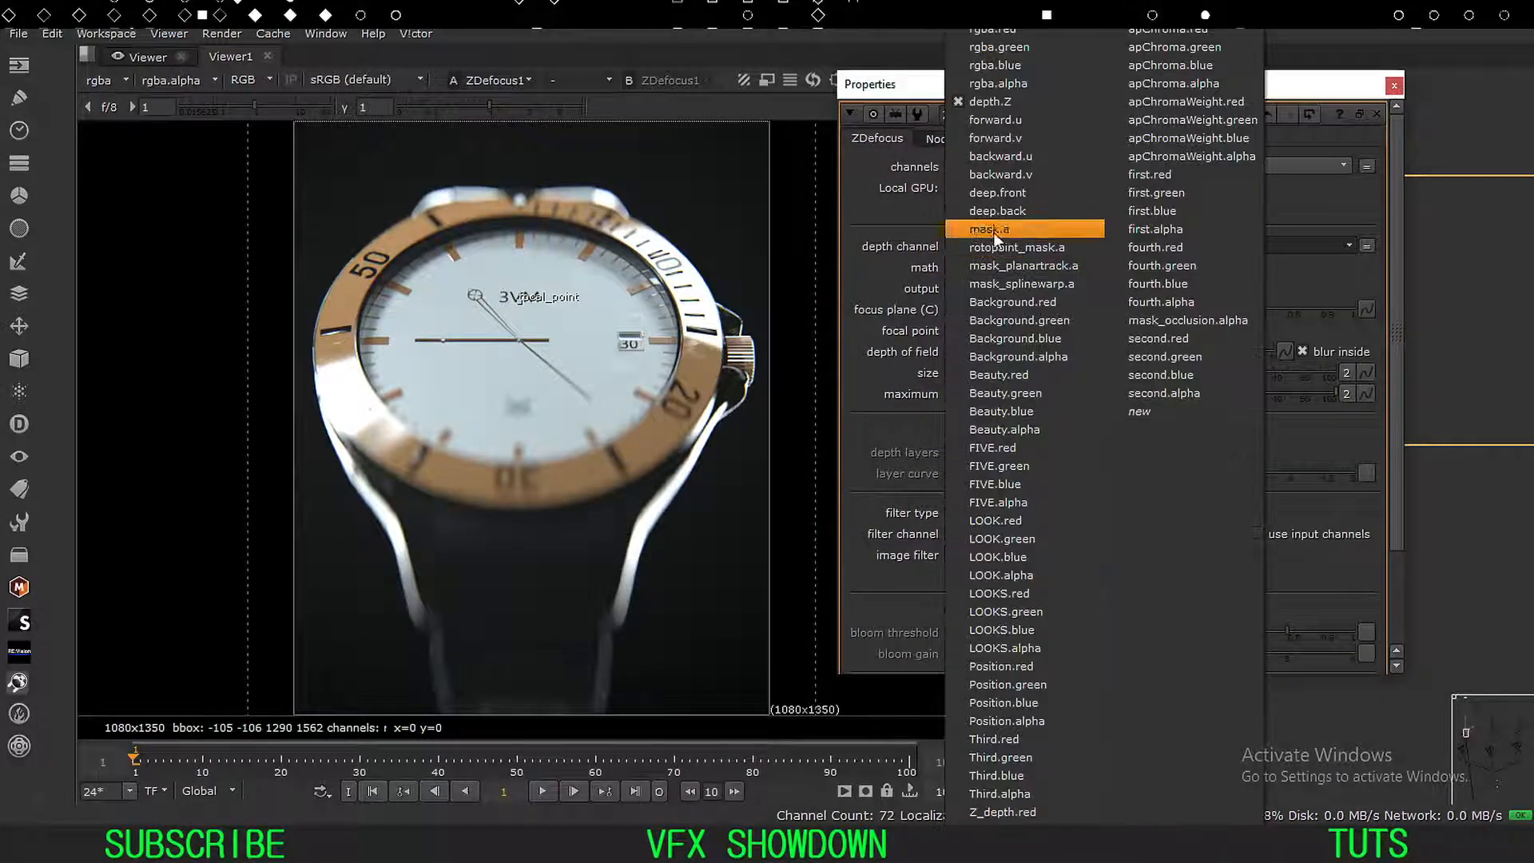
click(1022, 103)
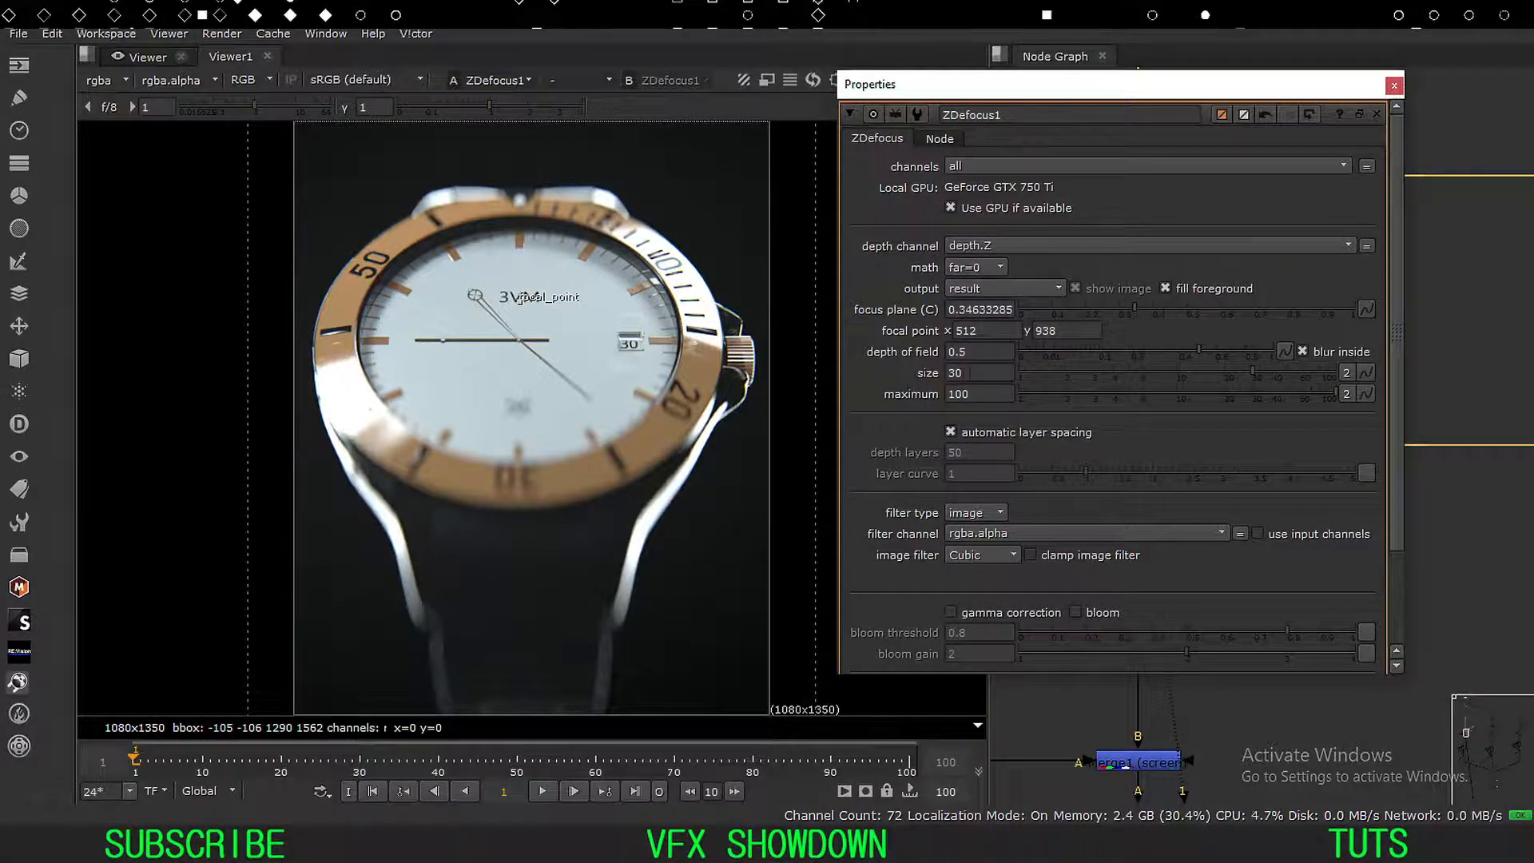
Try a ZDefocus1 size of 50 to compare a stronger blur, and restore the size to 30.
drag(969, 373, 845, 386)
text(50)
key(Return)
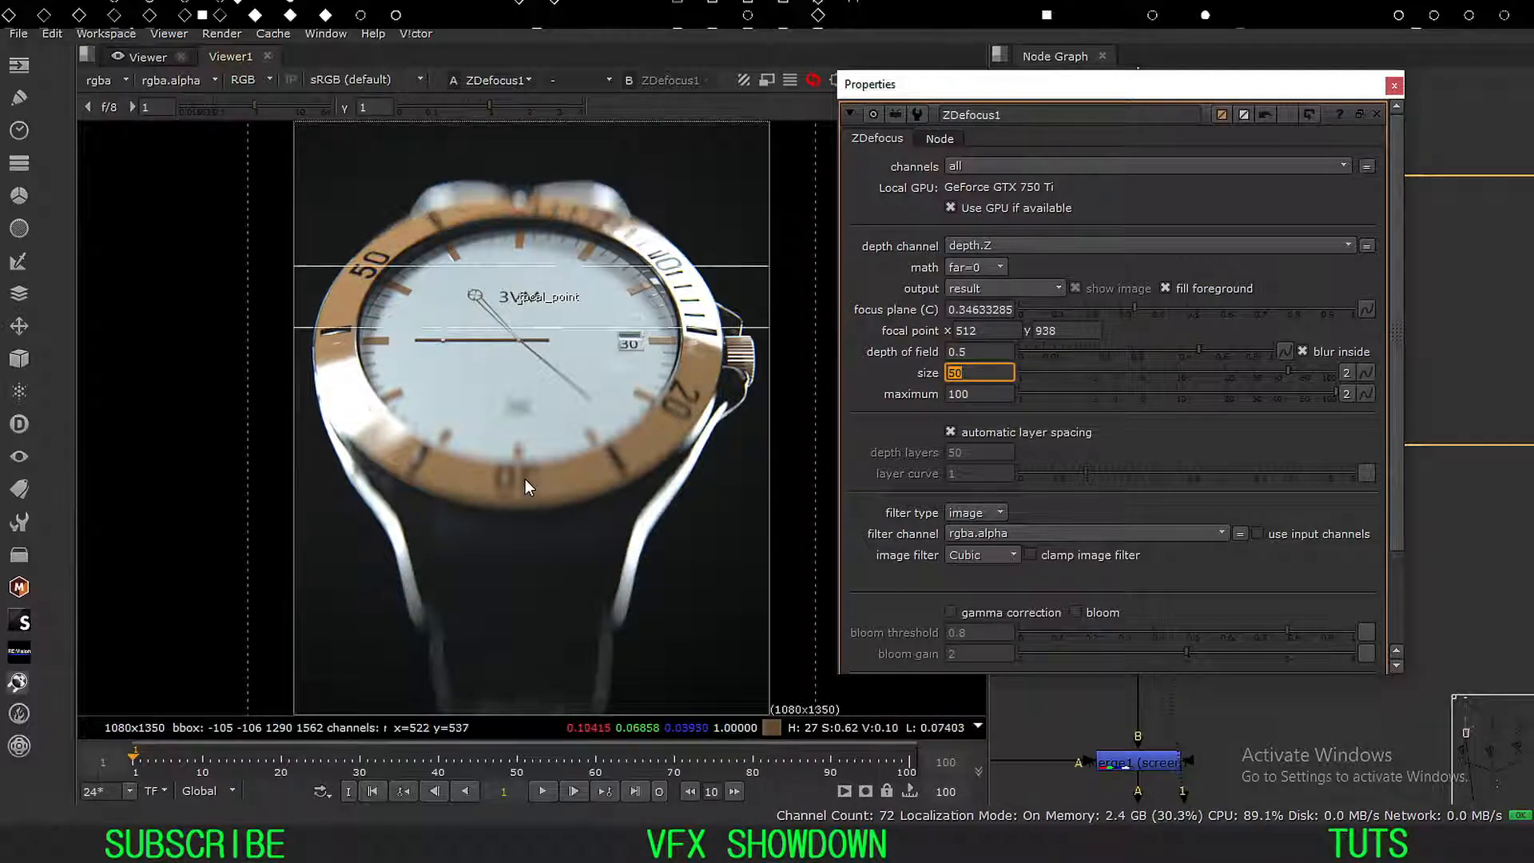
text(3)
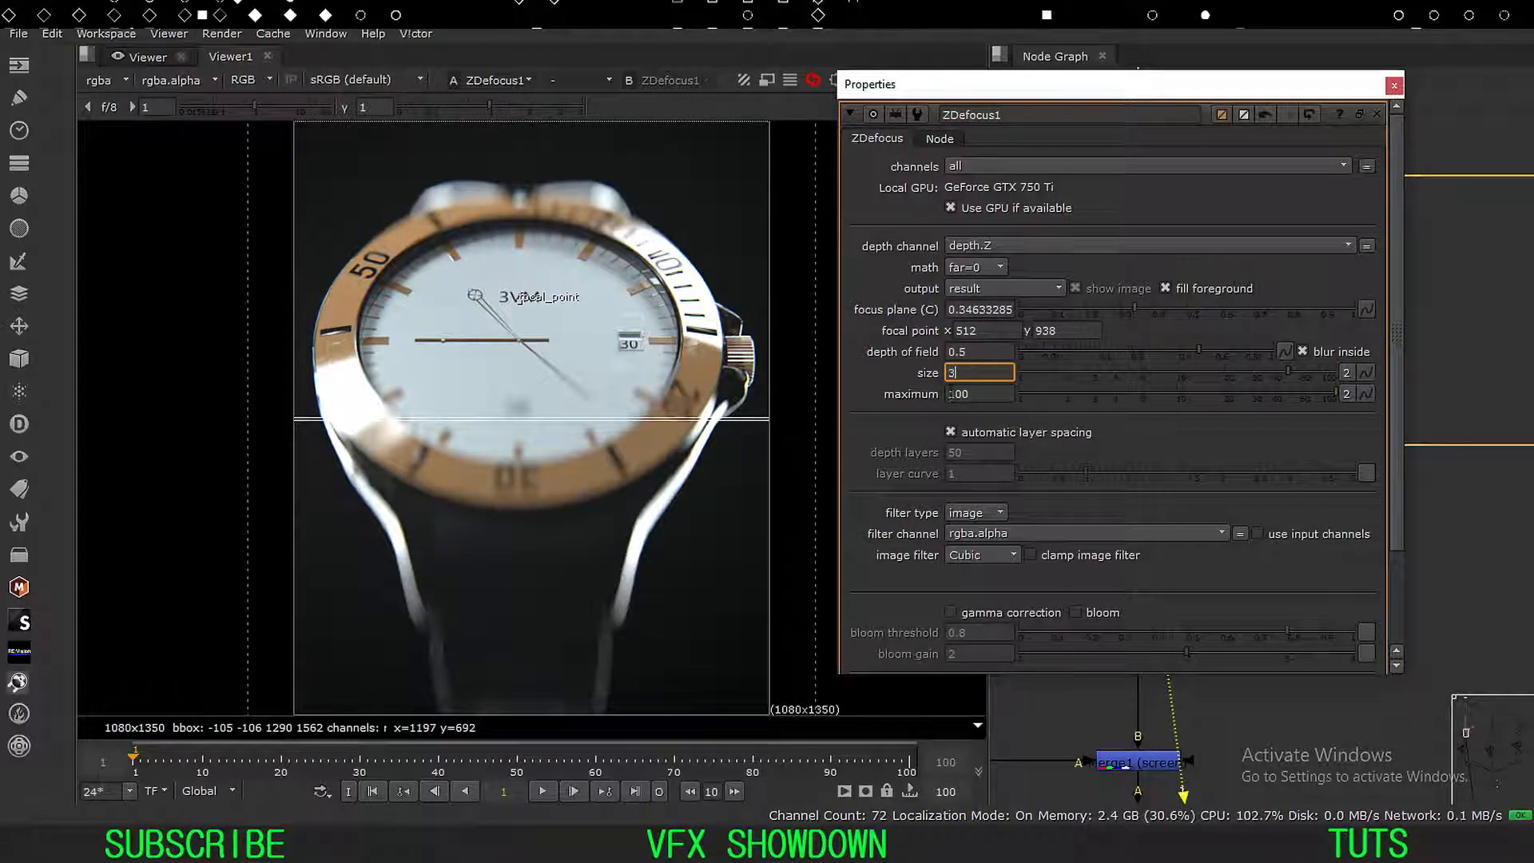
key(Return)
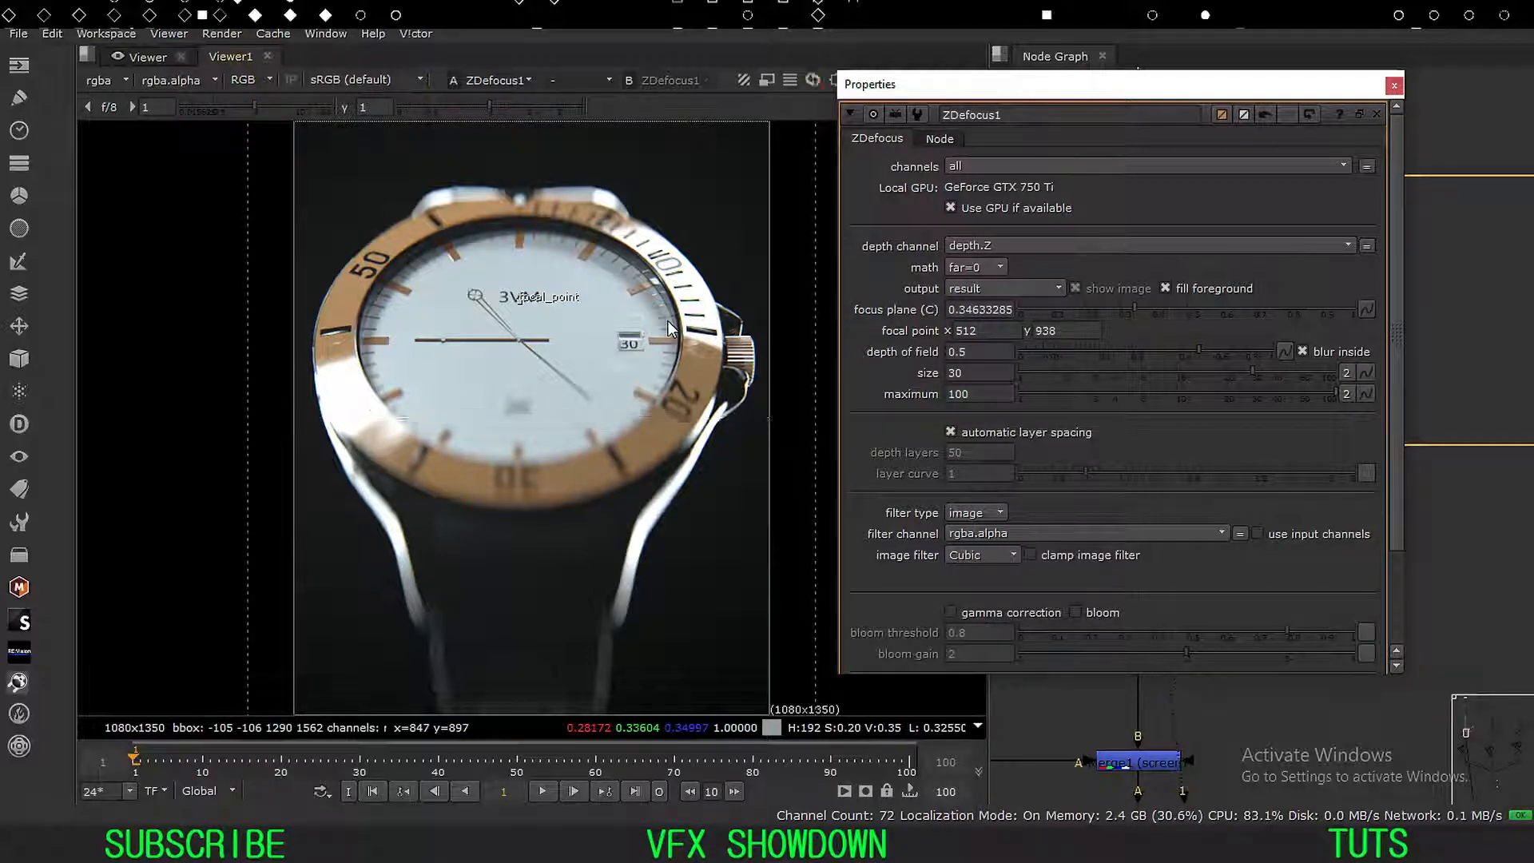
Try a ZDefocus1 size of 1.4, restore it to 30, and close the node's properties.
drag(1072, 84, 1026, 76)
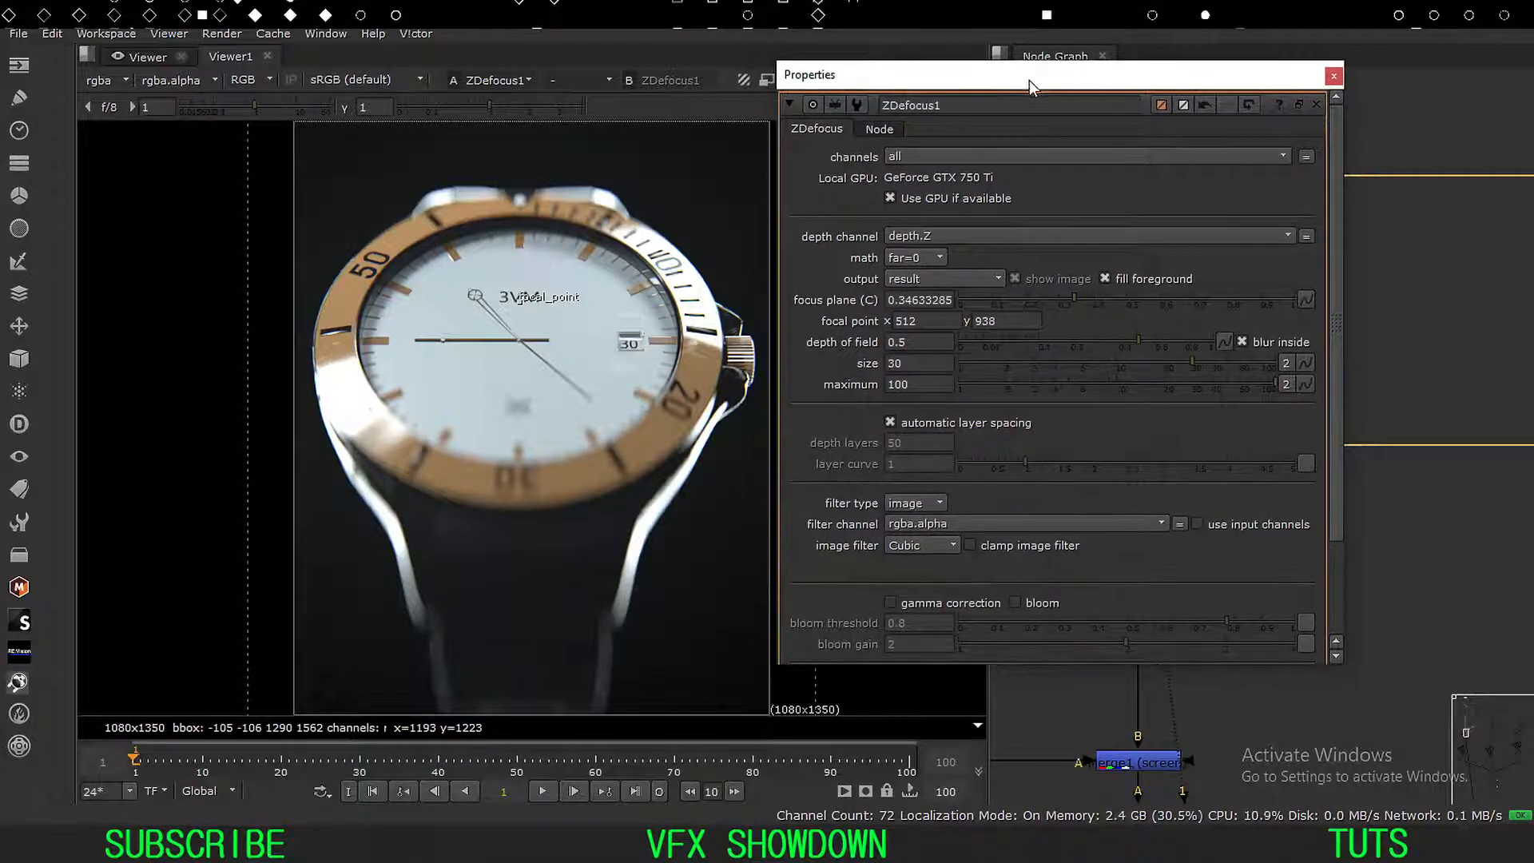
drag(387, 300, 560, 211)
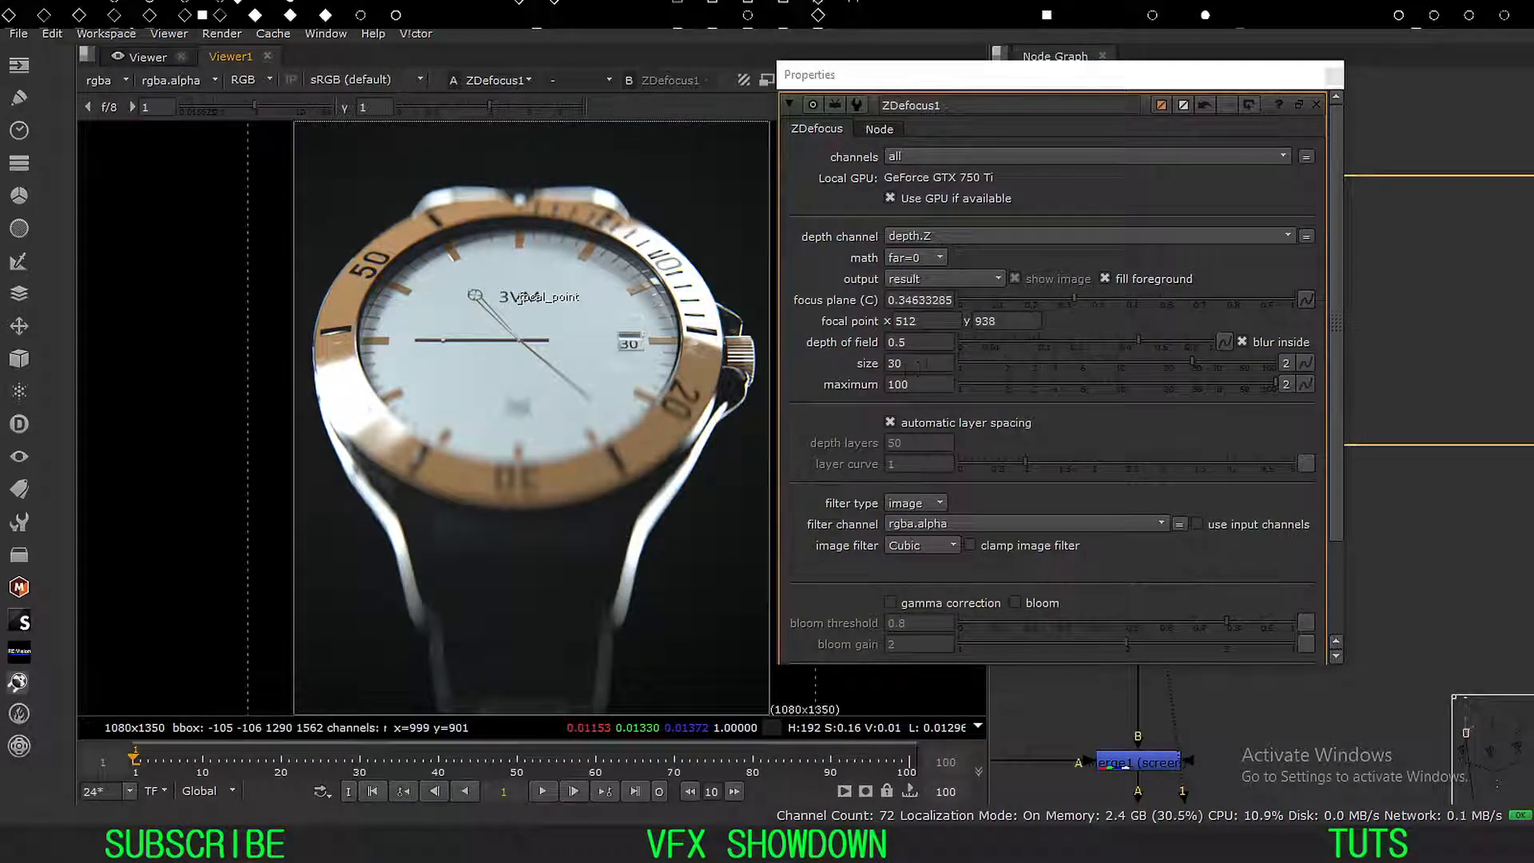
click(917, 363)
click(929, 364)
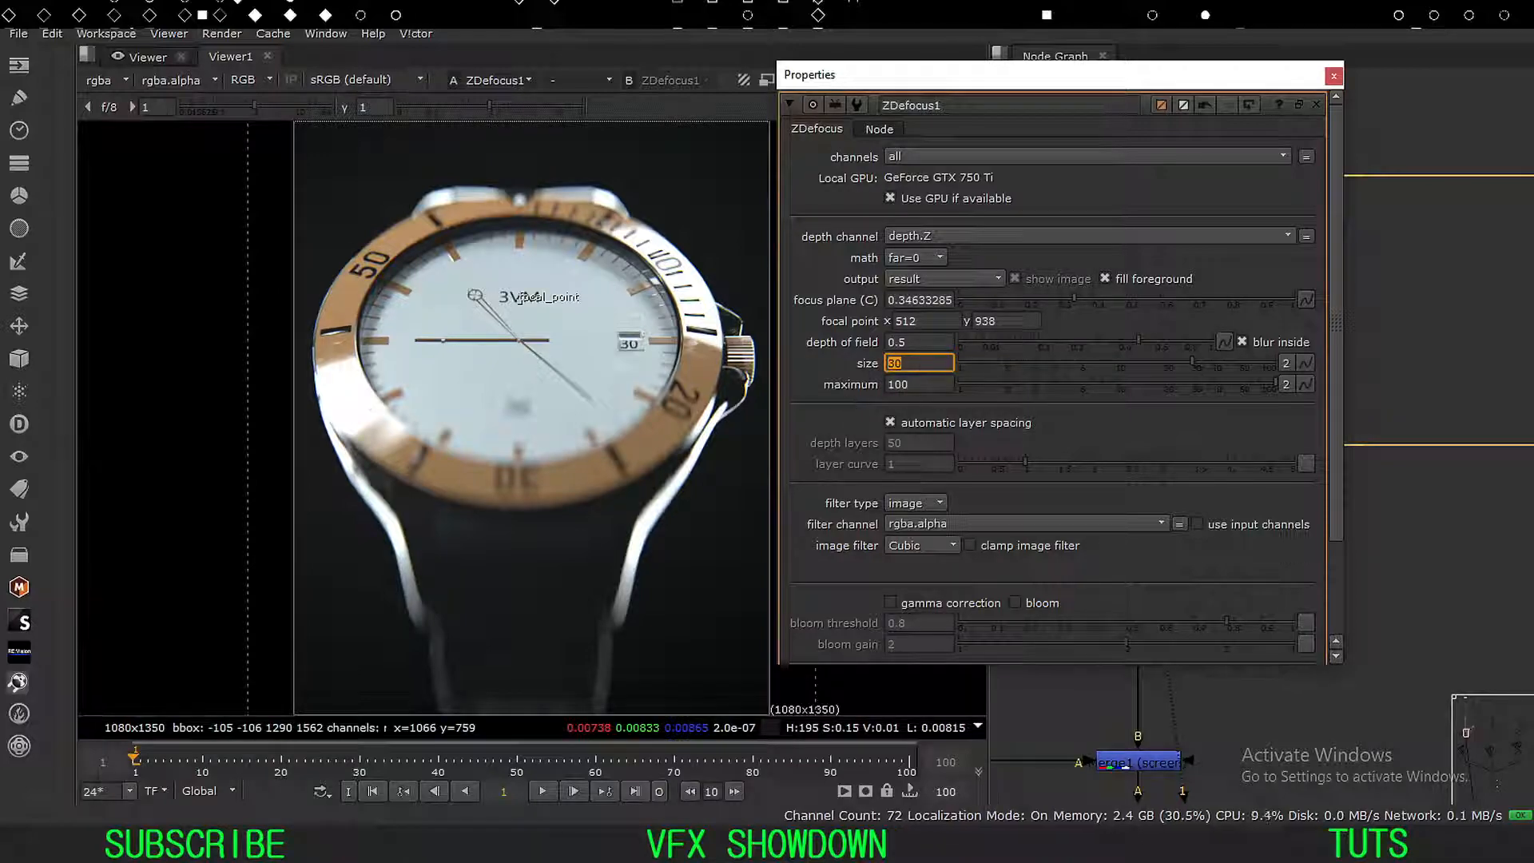
text(1.4)
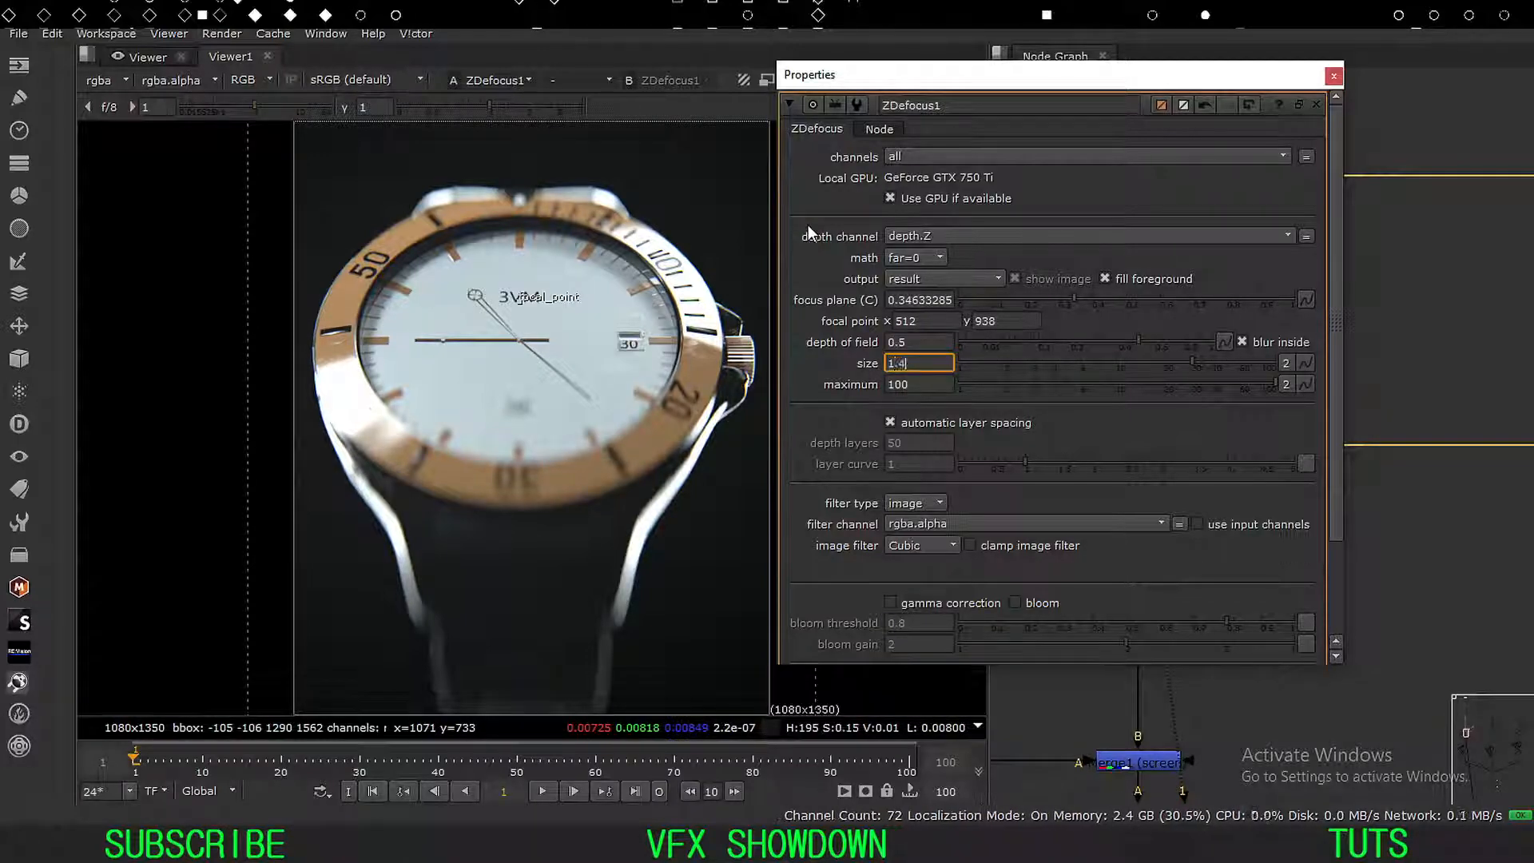
key(Return)
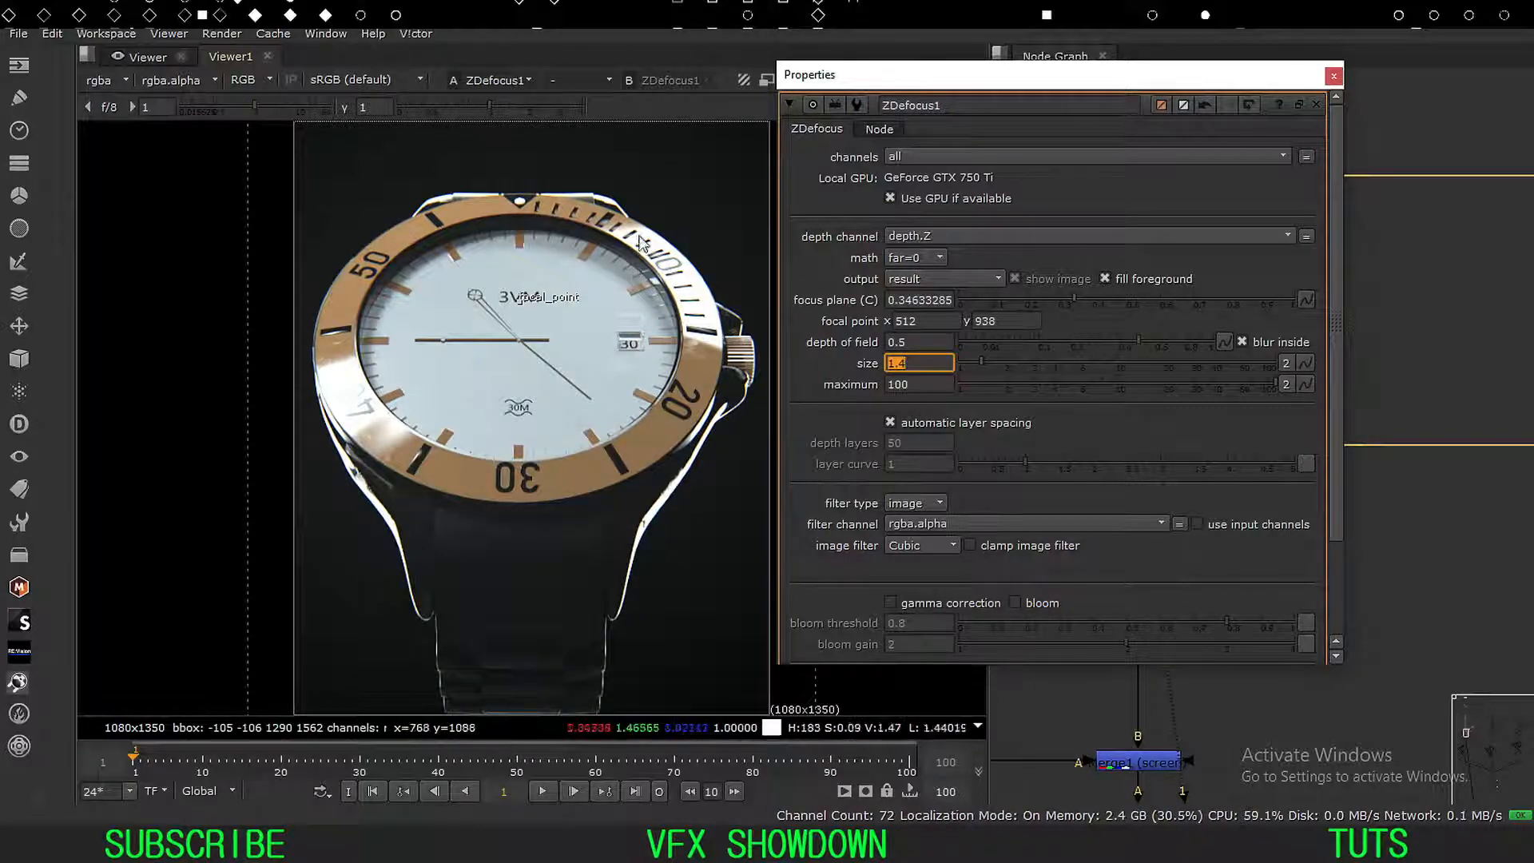
drag(931, 78, 945, 76)
text(30)
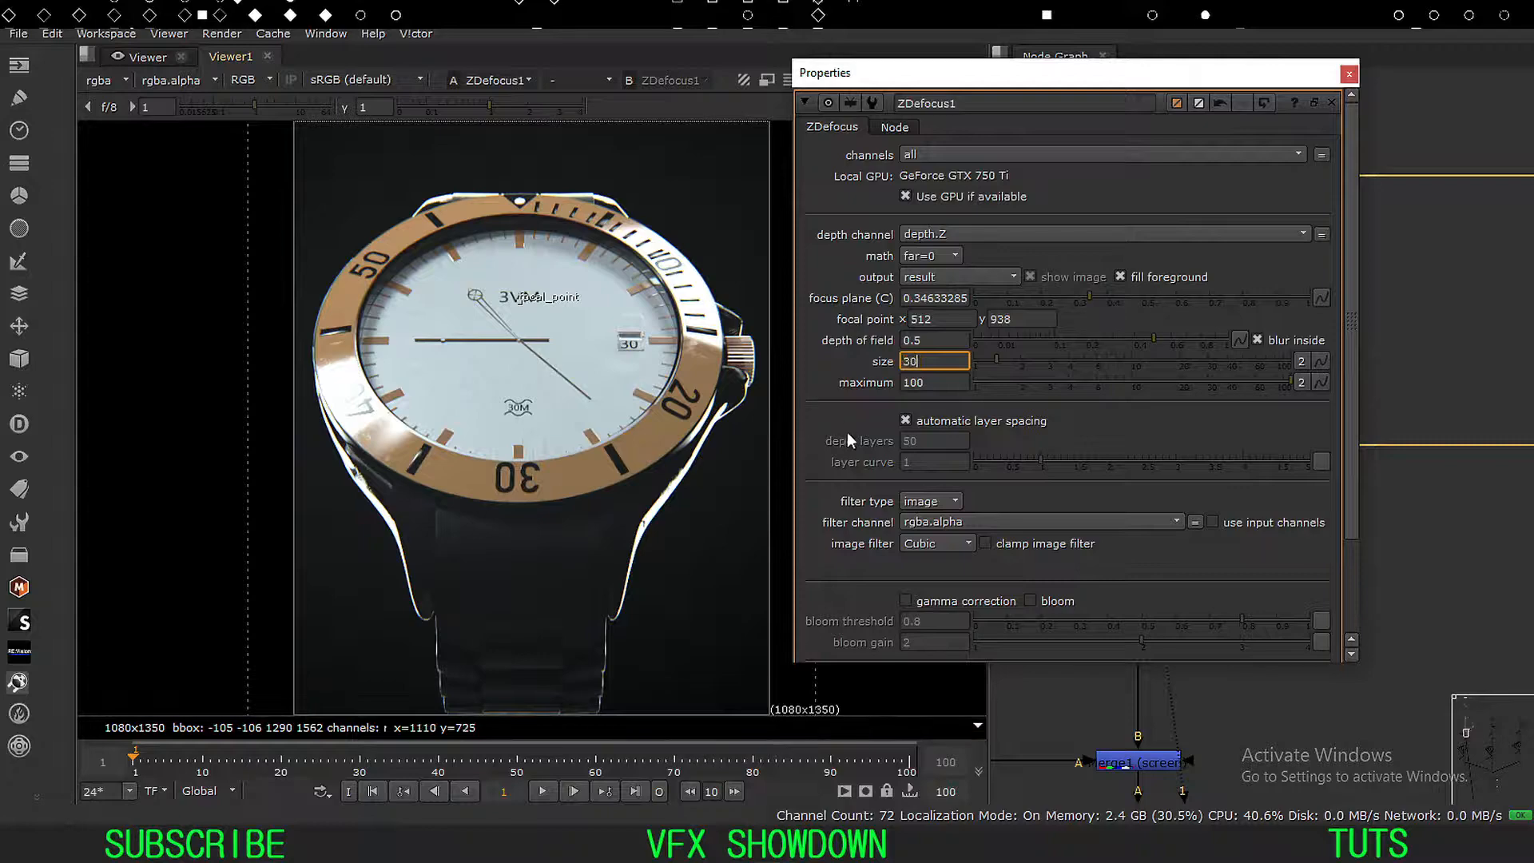
key(Return)
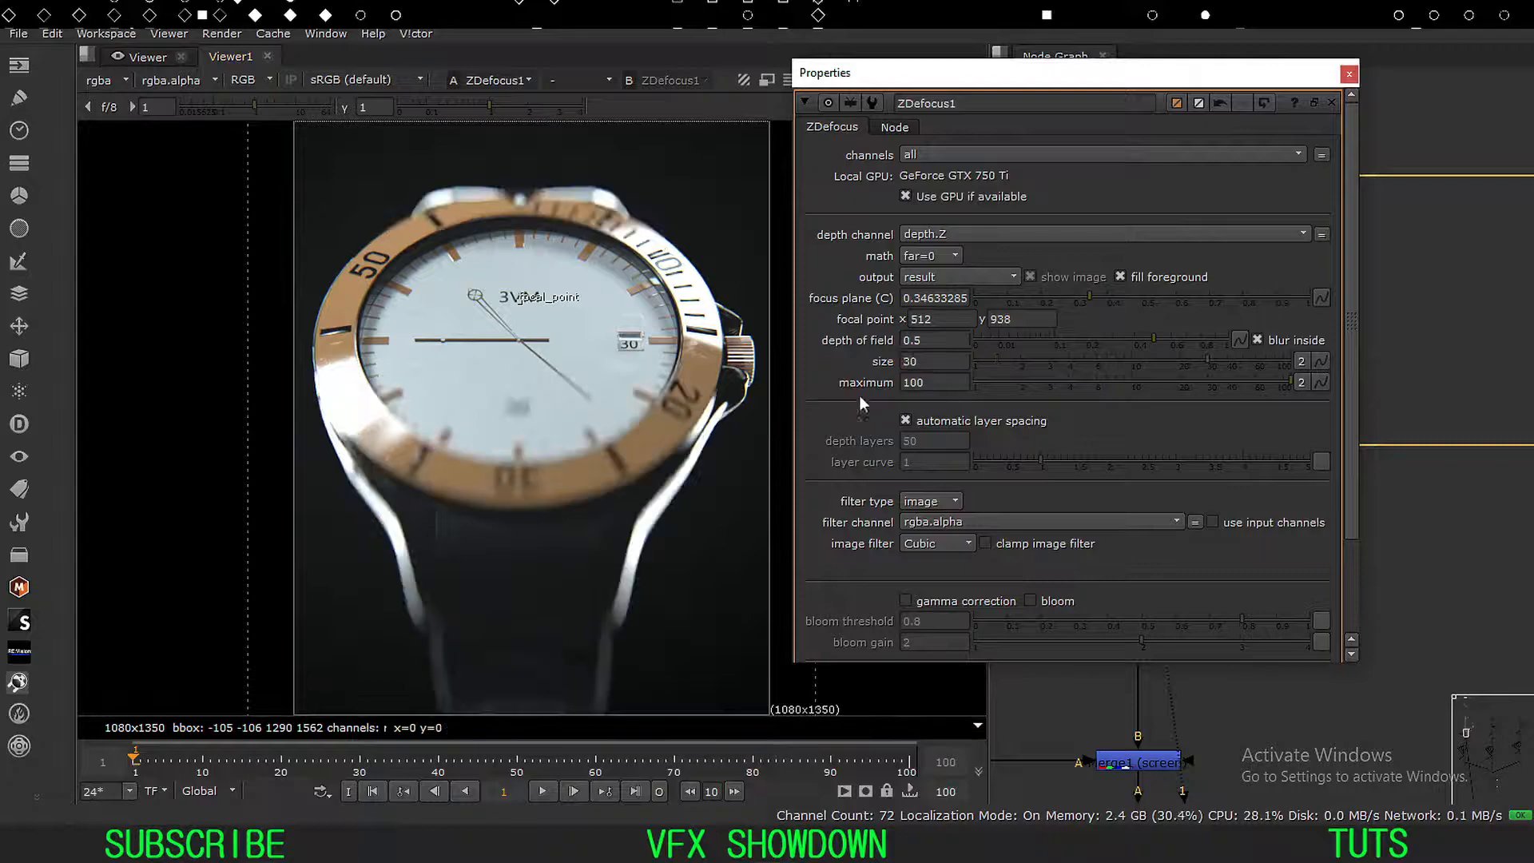
click(1349, 74)
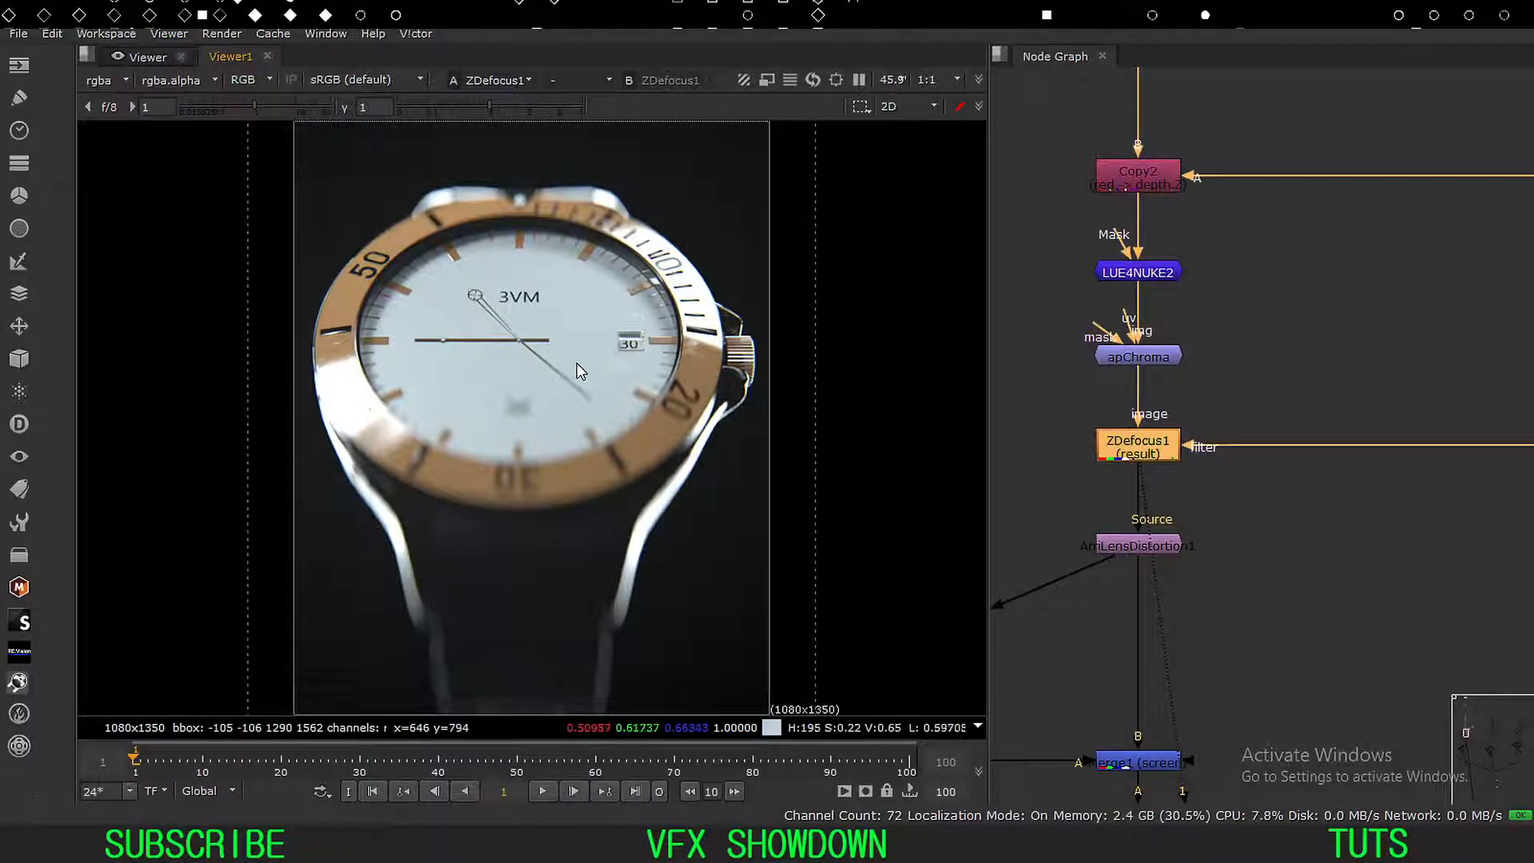
drag(768, 160, 302, 554)
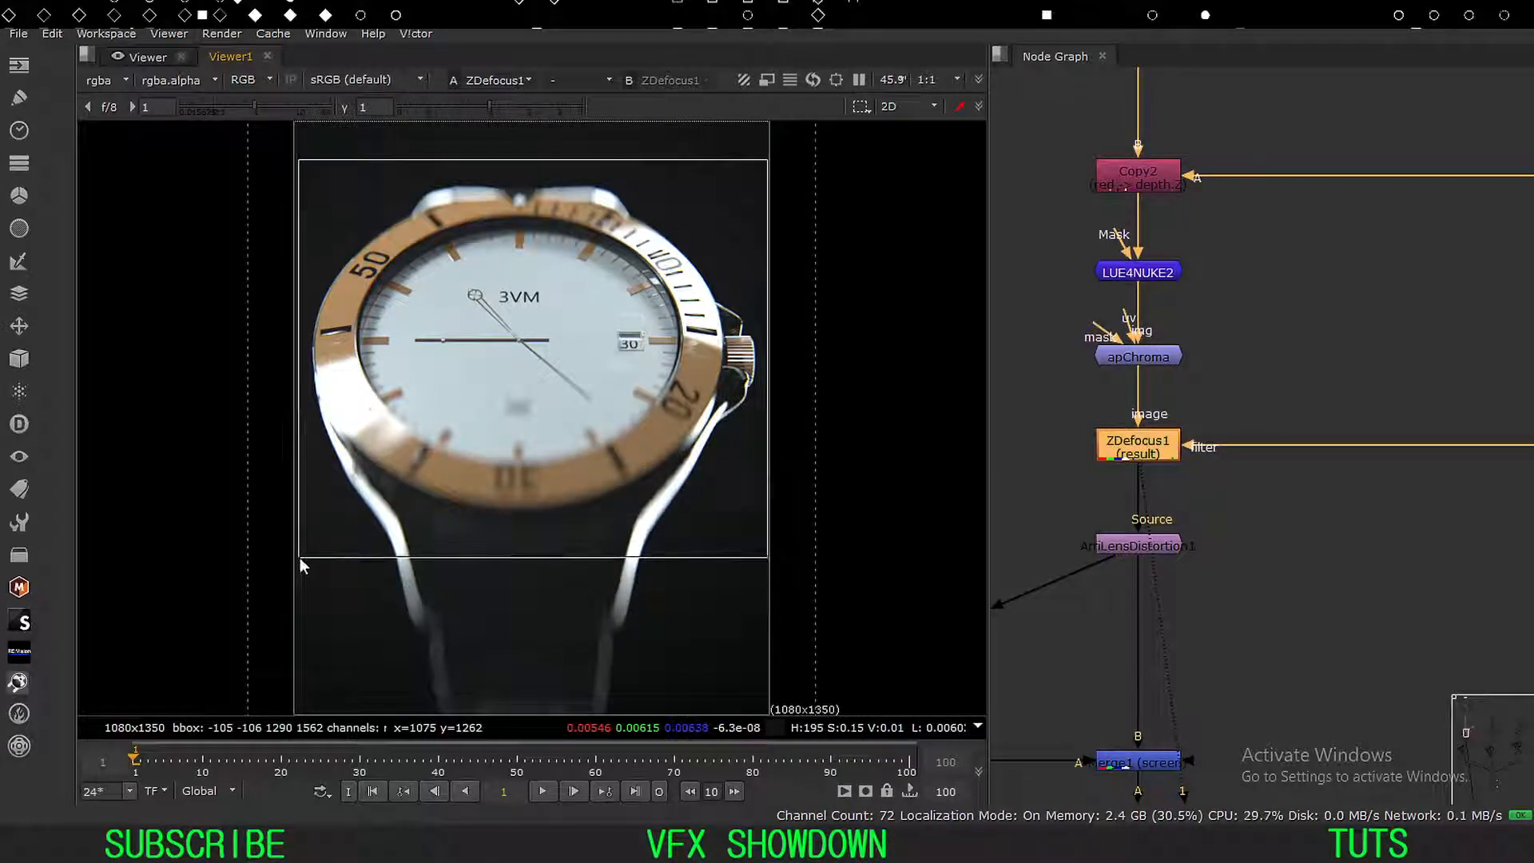
drag(825, 181, 250, 515)
drag(863, 158, 292, 600)
Add an unconnected OpticalZDefocus node beside the main chain and connect its image input to apChroma.
click(1336, 369)
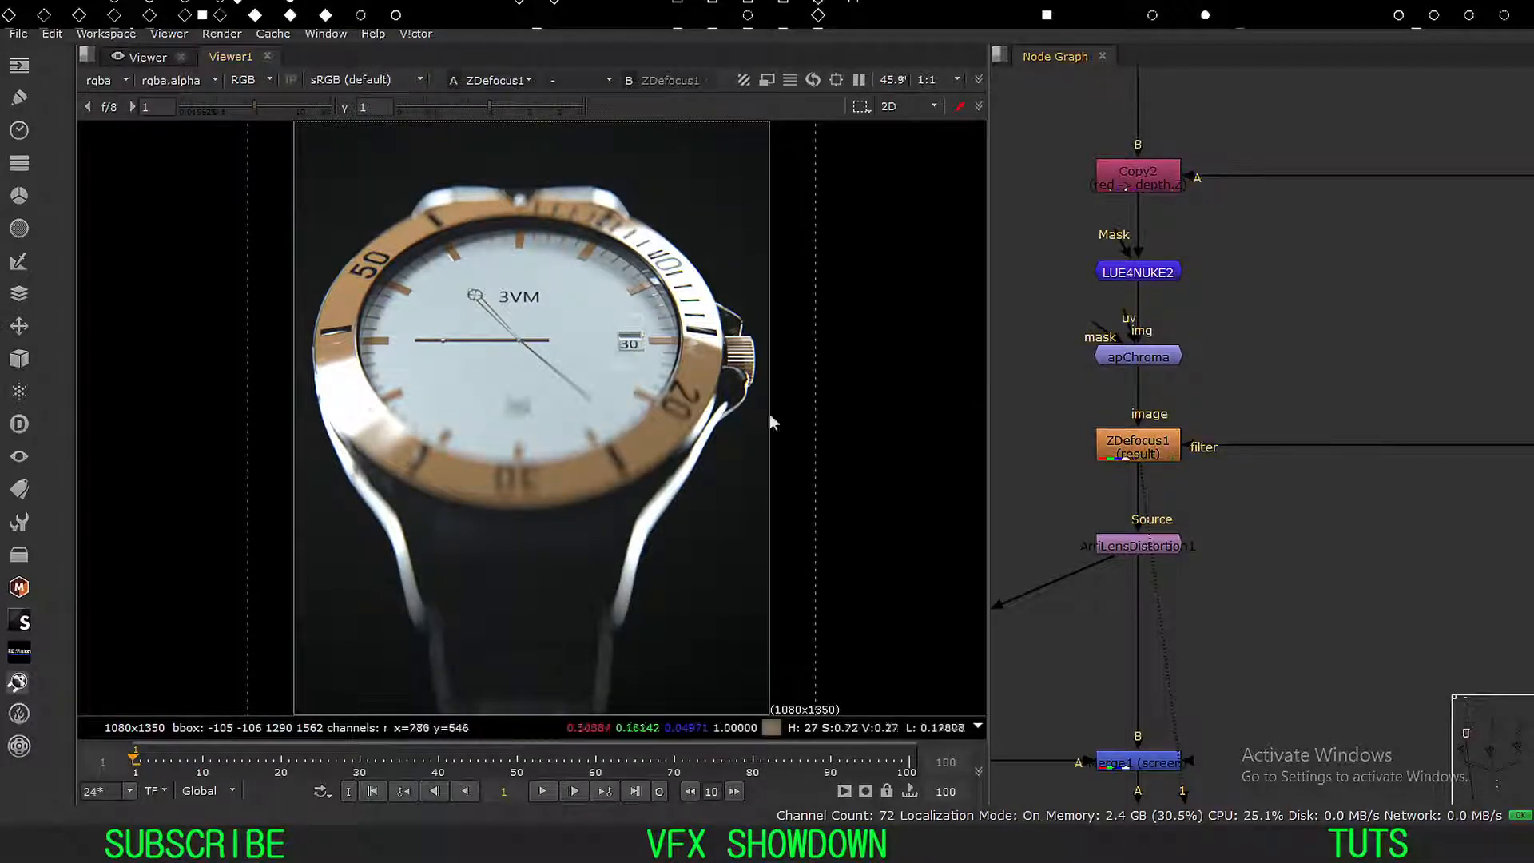
click(18, 525)
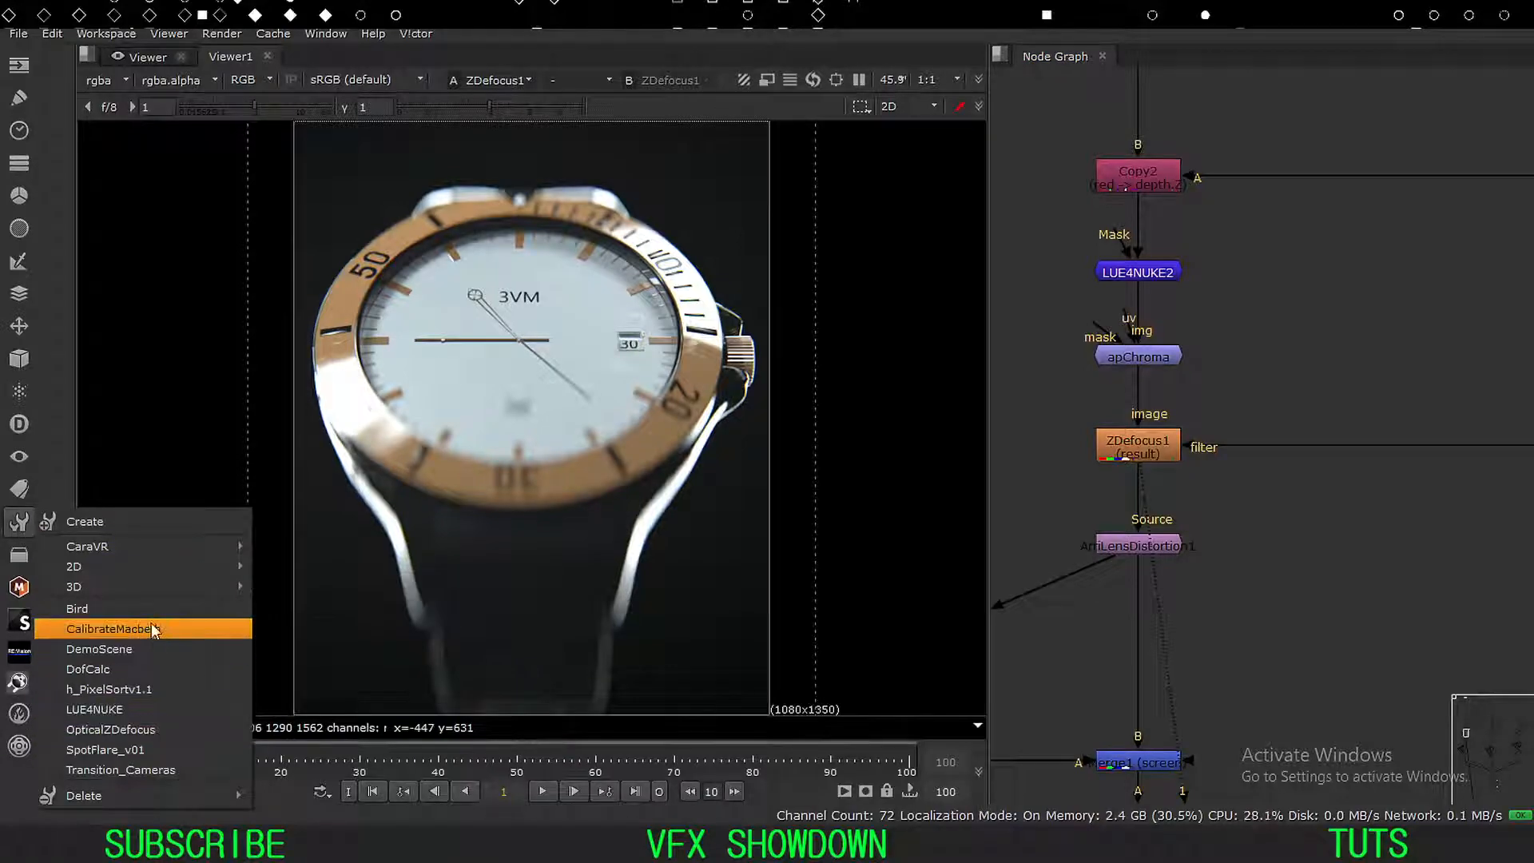
click(122, 729)
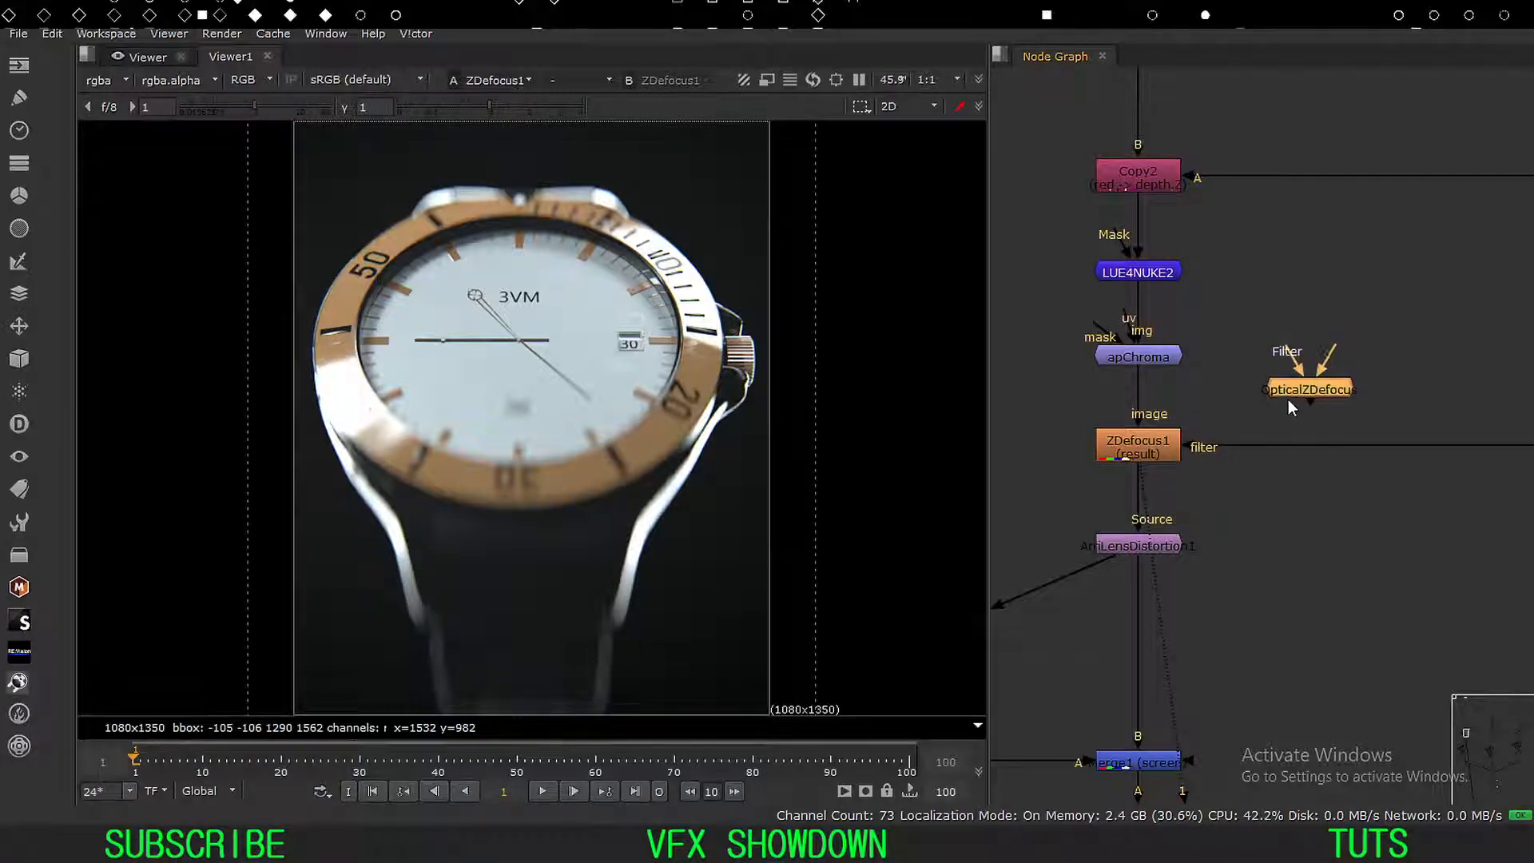
click(1136, 449)
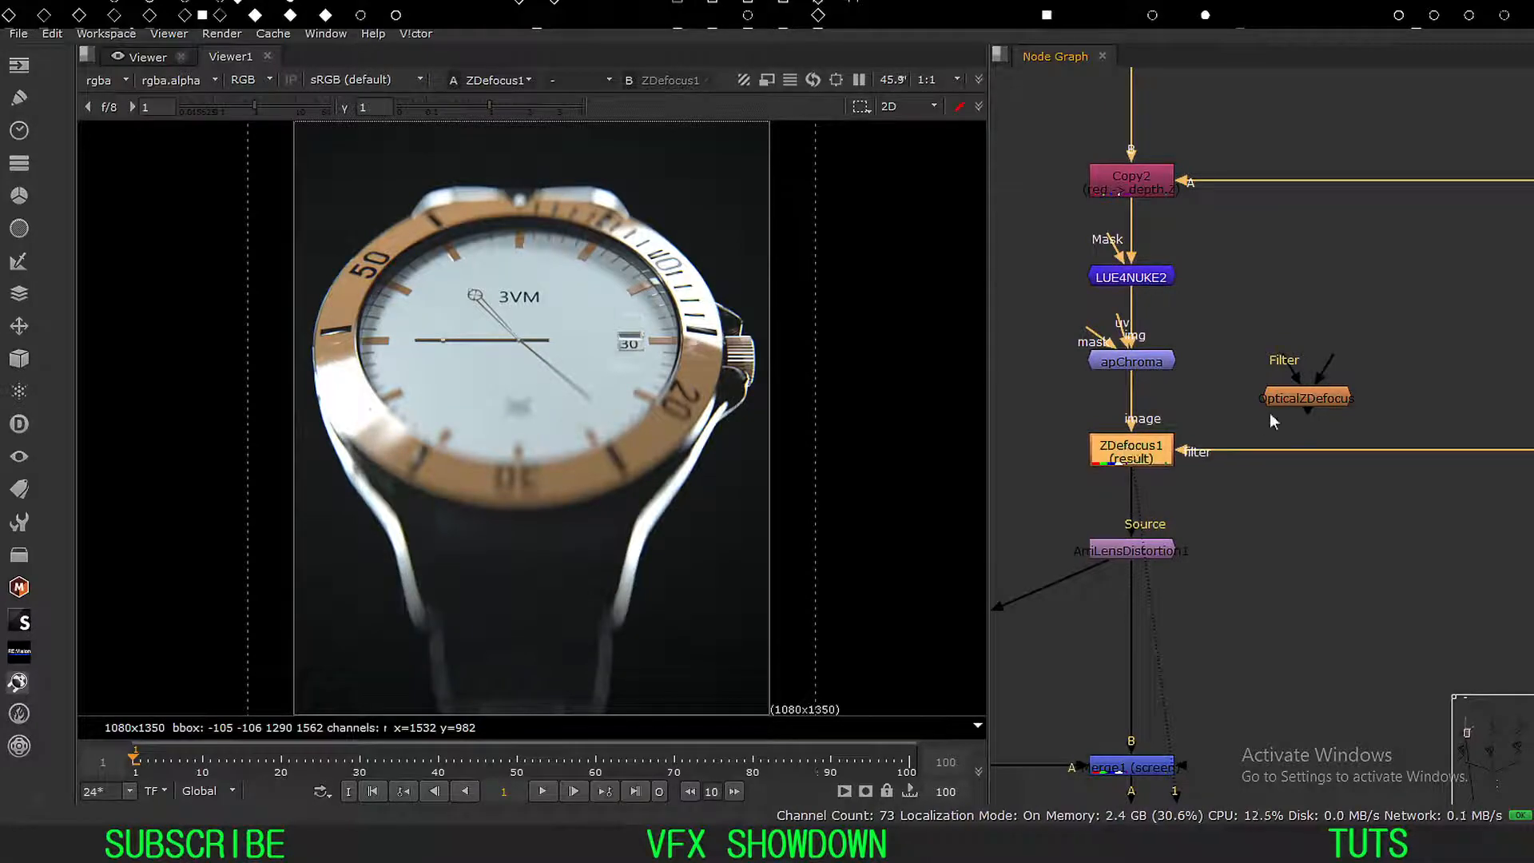
drag(1305, 401, 1120, 367)
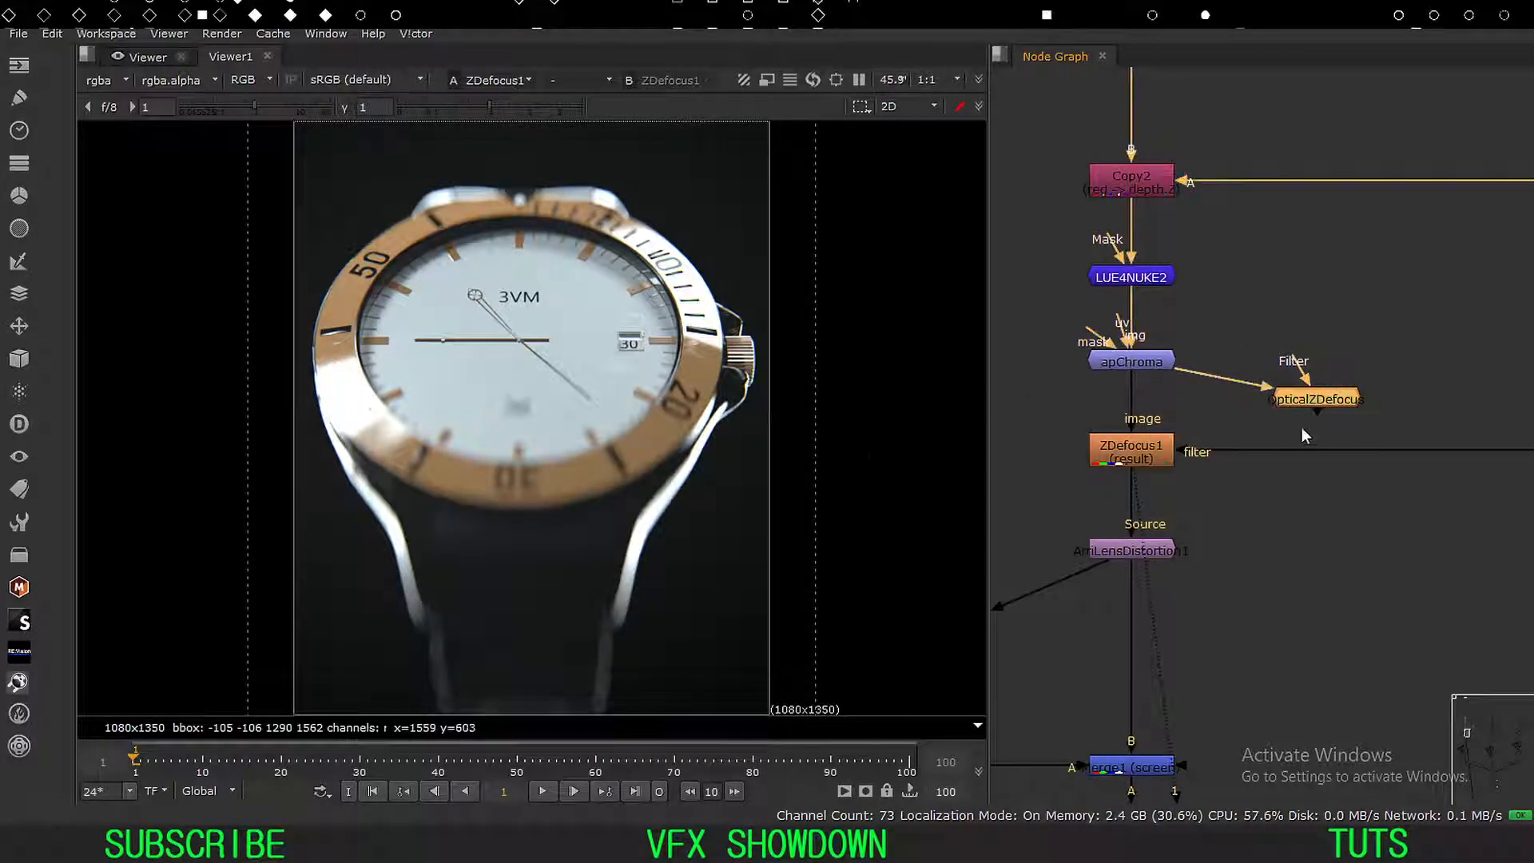
Move the OpticalZDefocus node to the opposite side of the main chain and view its output.
middle_drag(1140, 409, 1380, 385)
drag(1524, 376, 1125, 383)
middle_drag(1148, 402, 1220, 382)
drag(1250, 361, 1195, 356)
click(1195, 371)
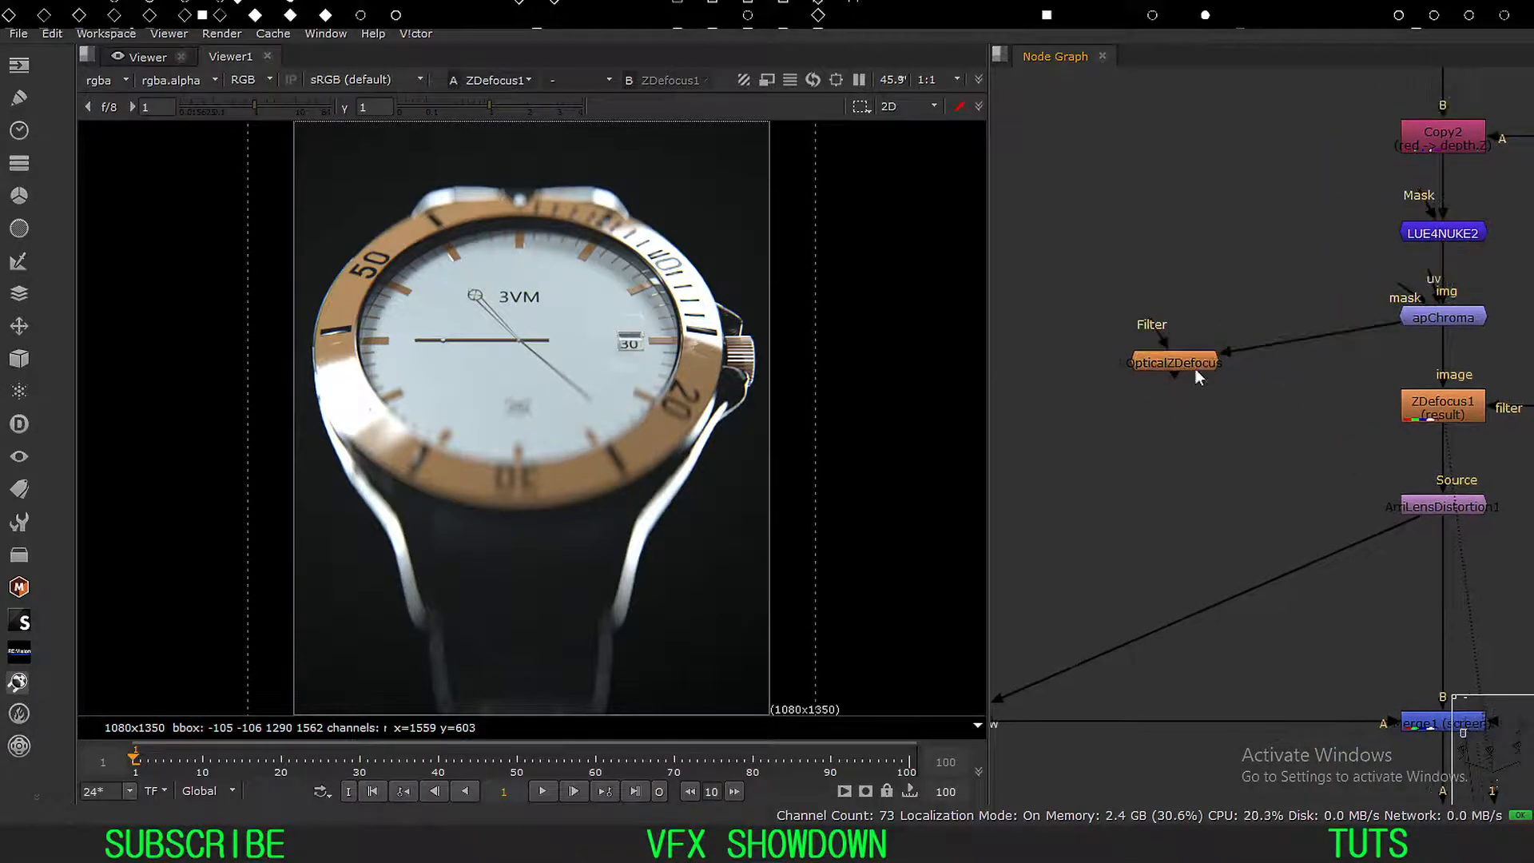
click(1198, 366)
key(1)
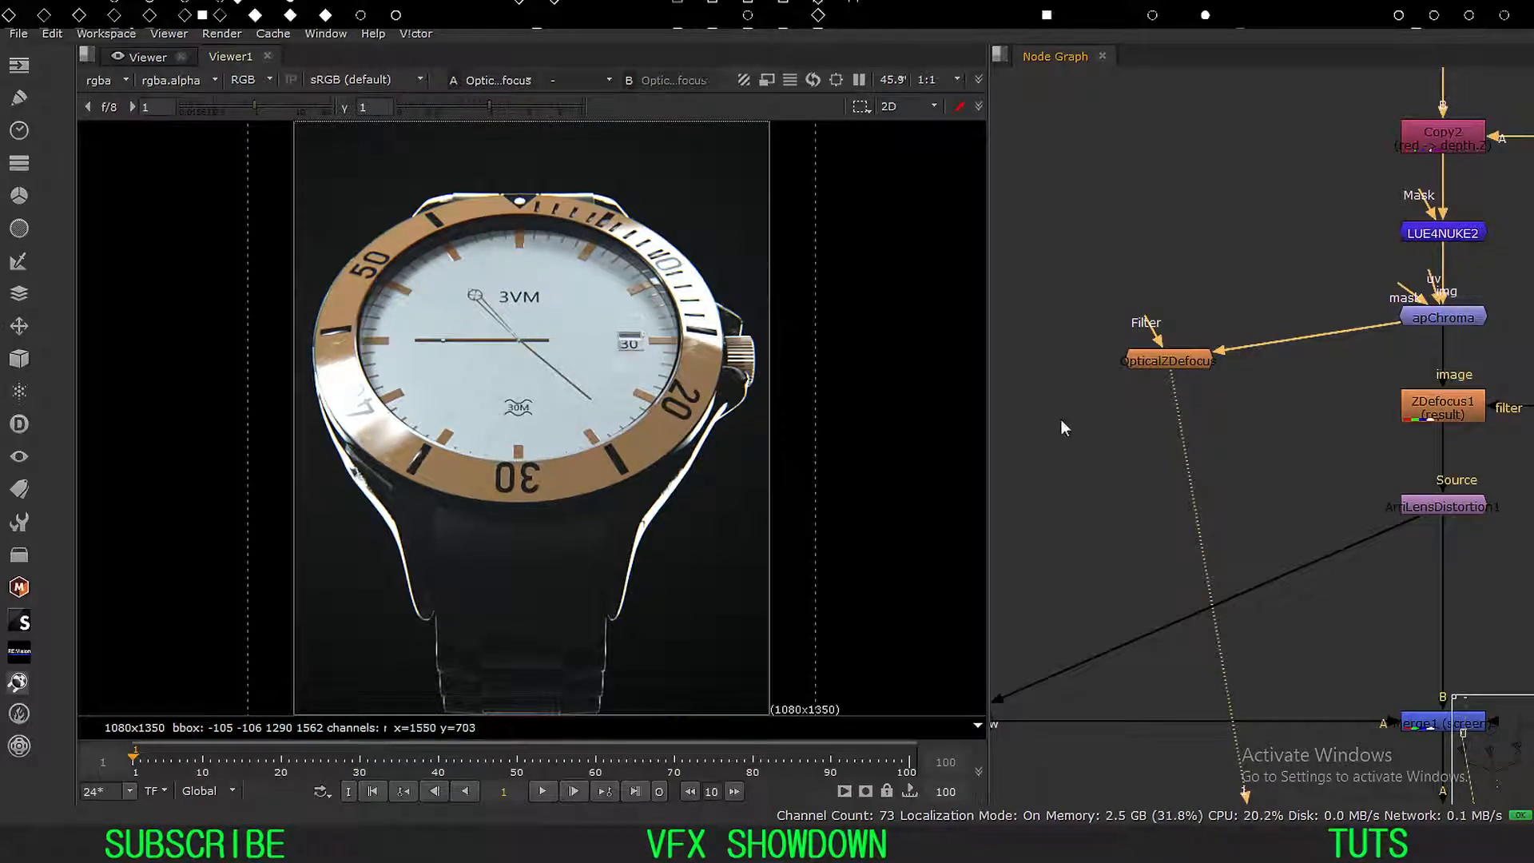
Open the OpticalZDefocus properties beside the watch image and examine its focus distance and focal length settings.
drag(1171, 363, 1164, 360)
double_click(1162, 356)
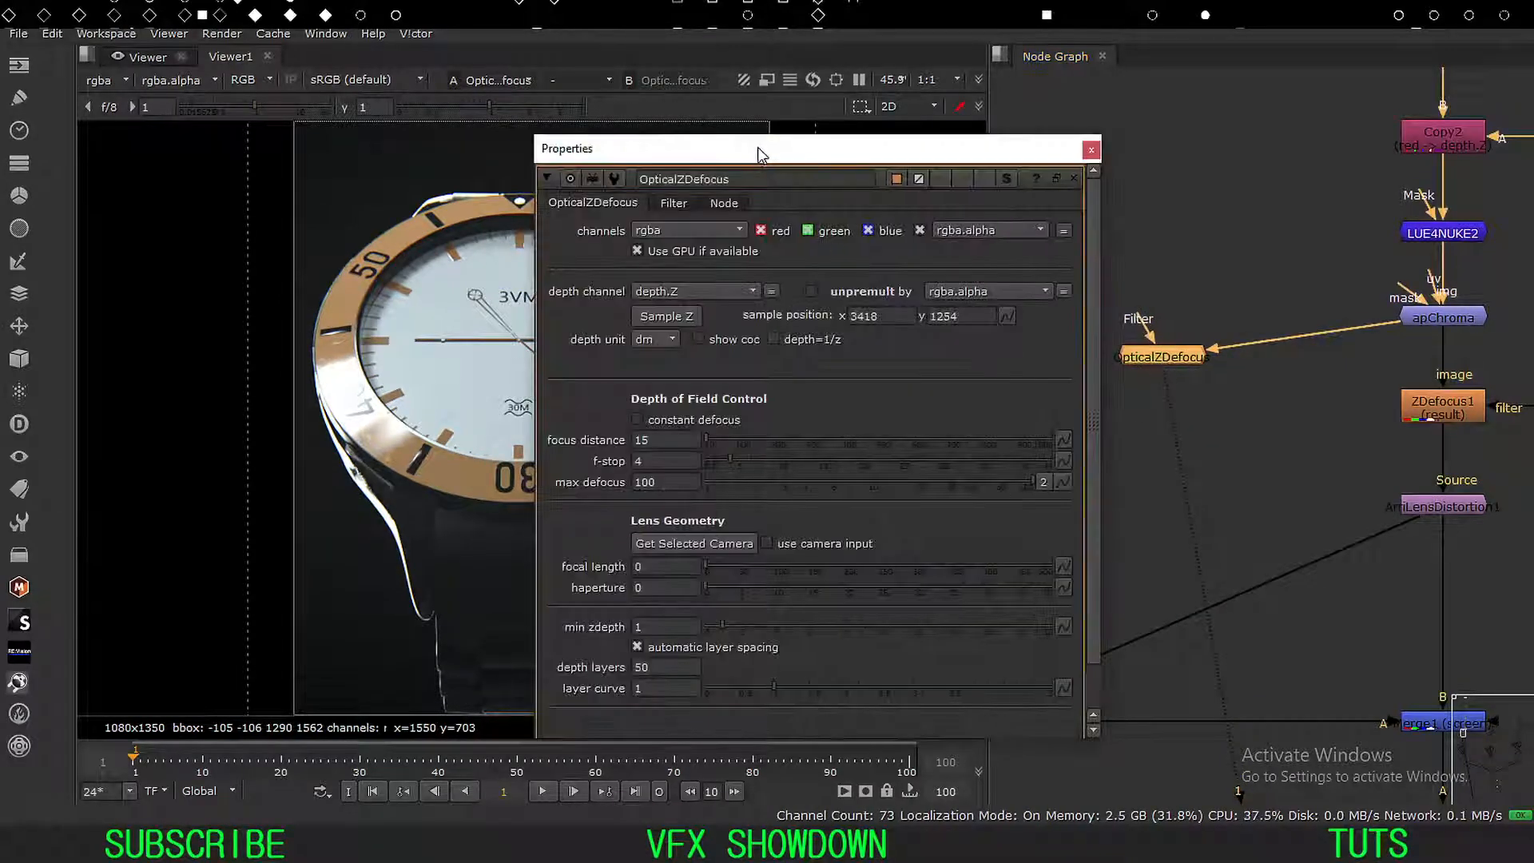
drag(756, 151, 982, 89)
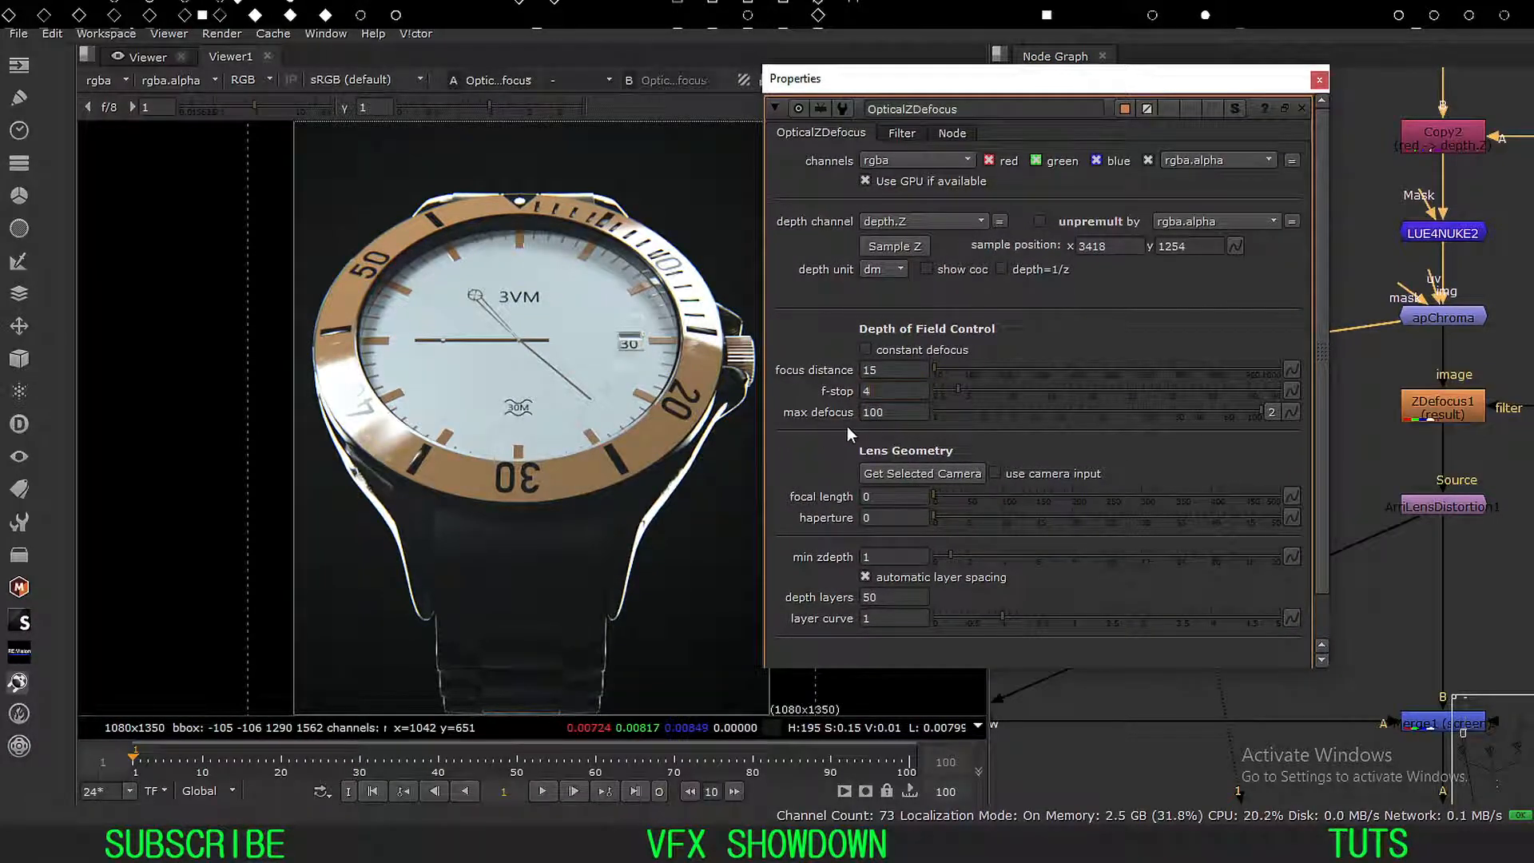
drag(895, 370, 754, 378)
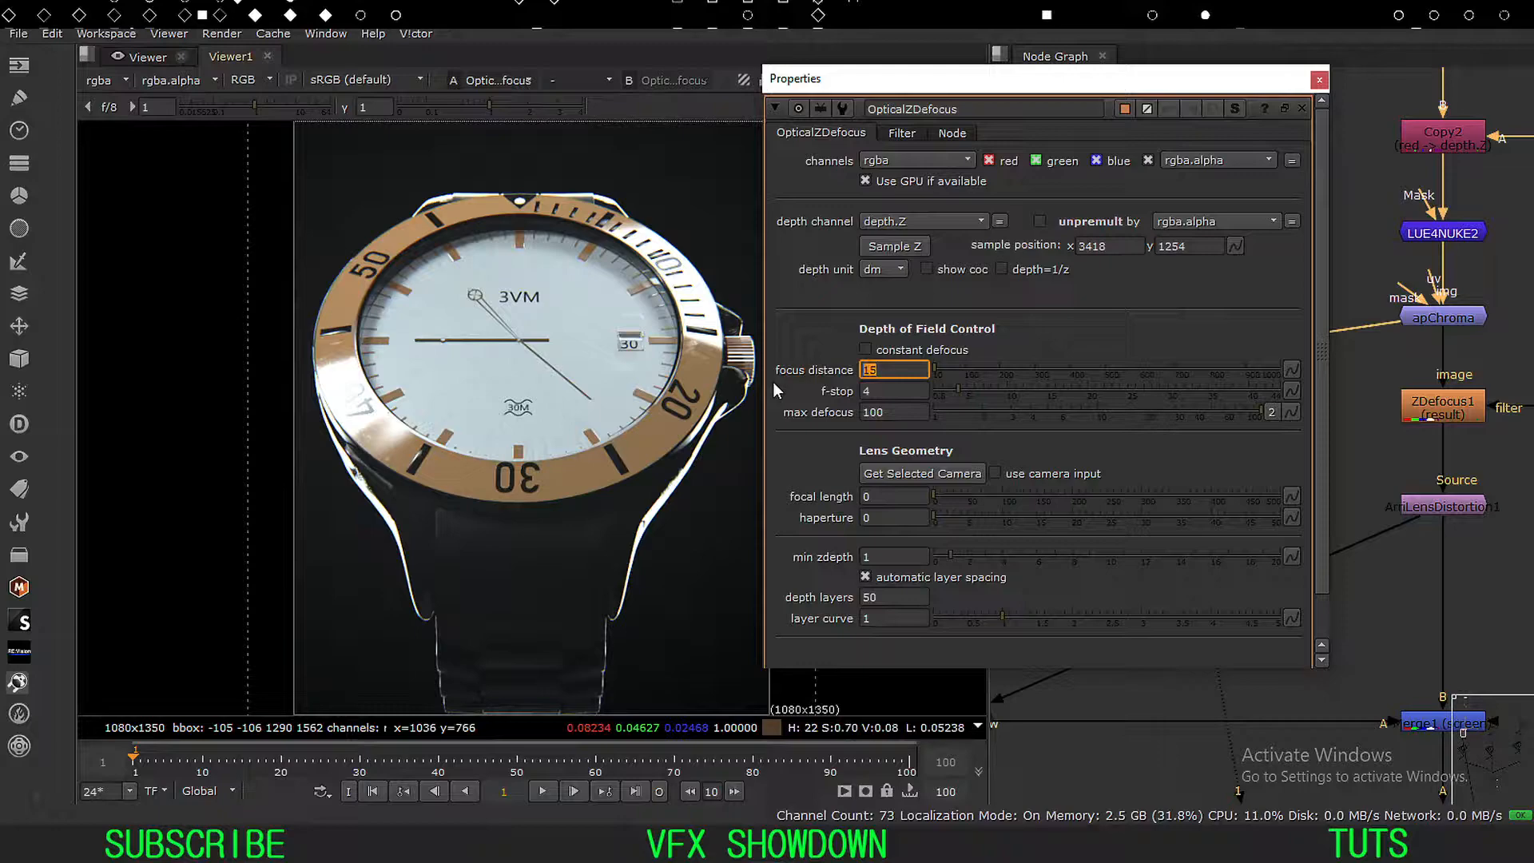
click(814, 438)
drag(883, 497, 731, 519)
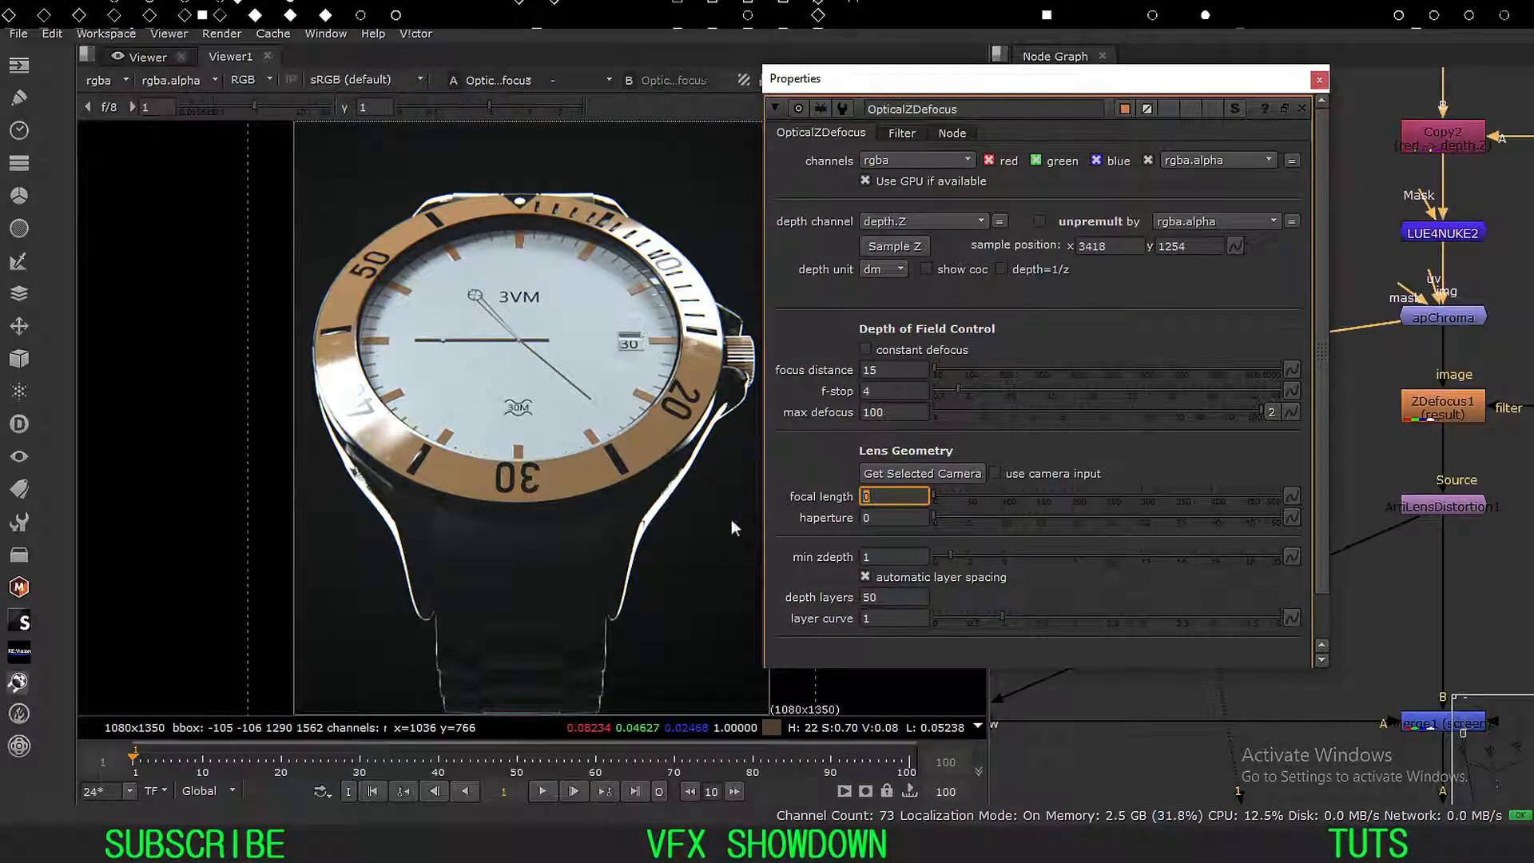
Examine the OpticalZDefocus focal length and haperture settings, and set the focal length to 50.
click(813, 532)
drag(883, 517, 744, 538)
click(816, 496)
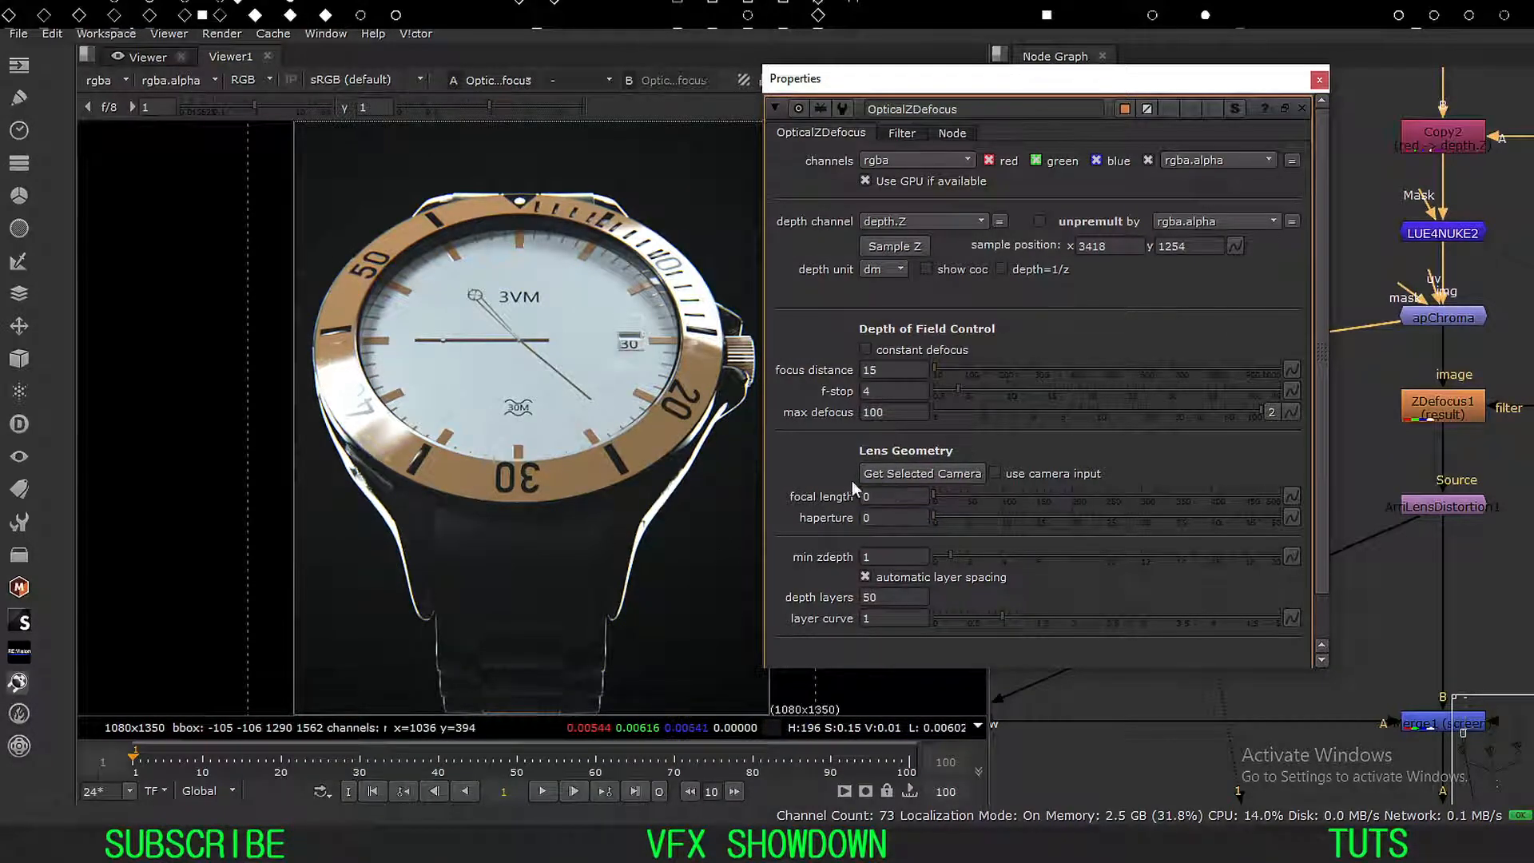
drag(882, 518, 808, 542)
click(825, 540)
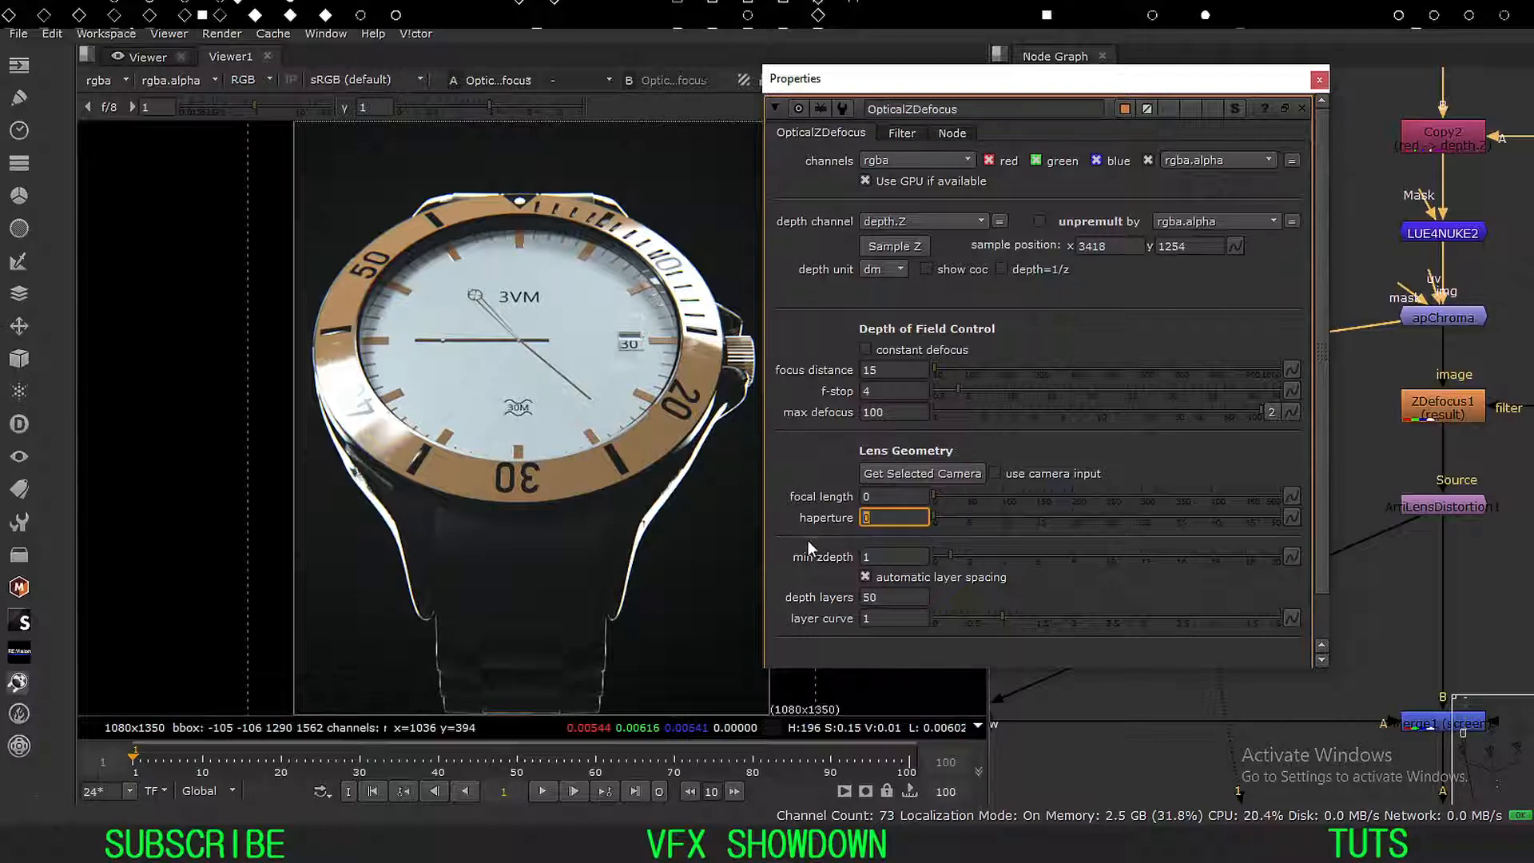
click(809, 541)
drag(881, 496, 776, 525)
click(823, 533)
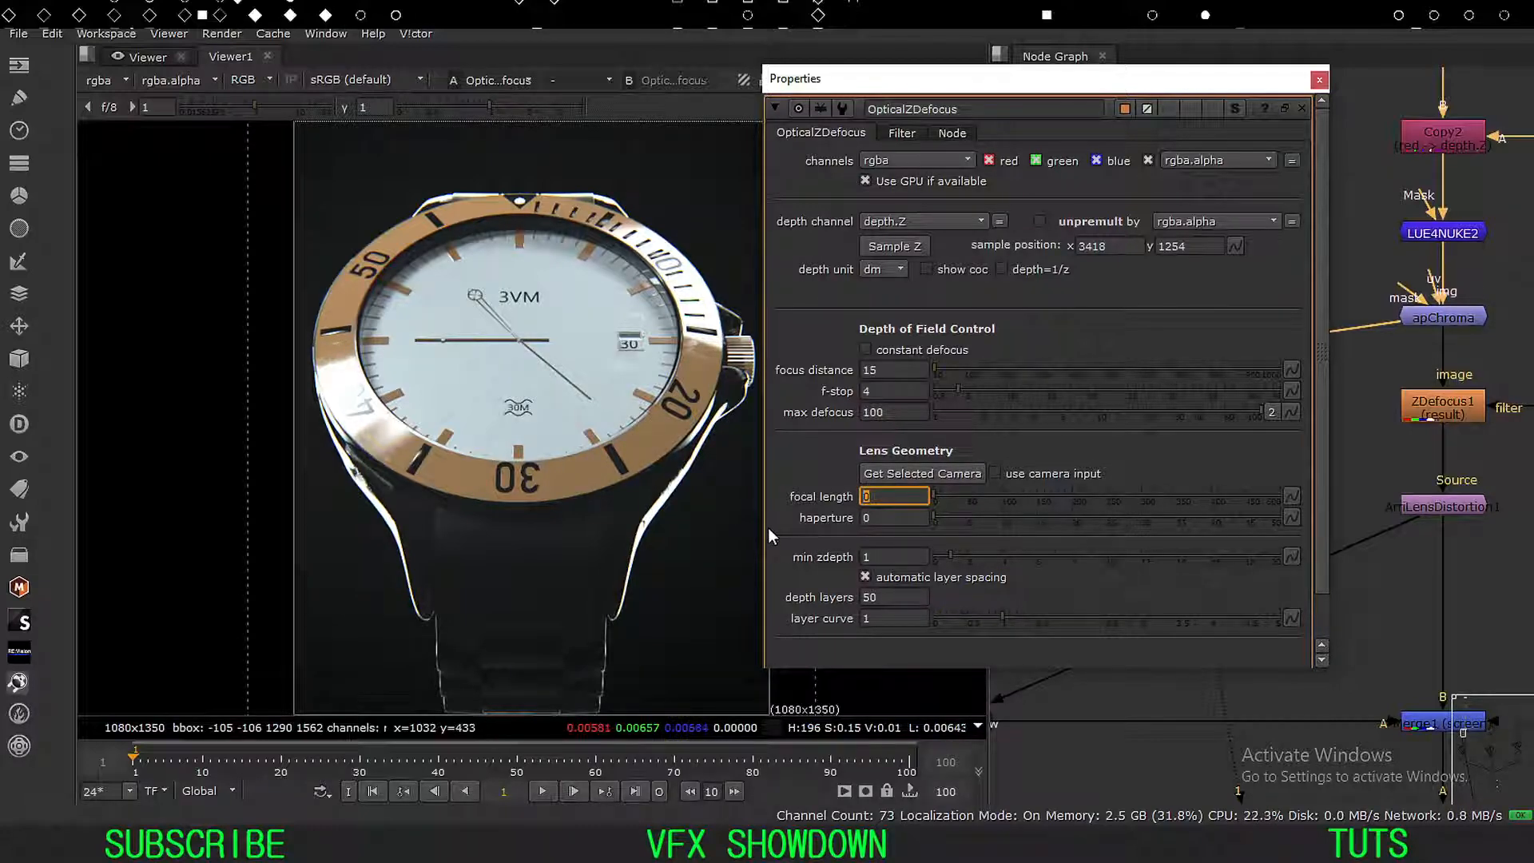
text(50)
key(Return)
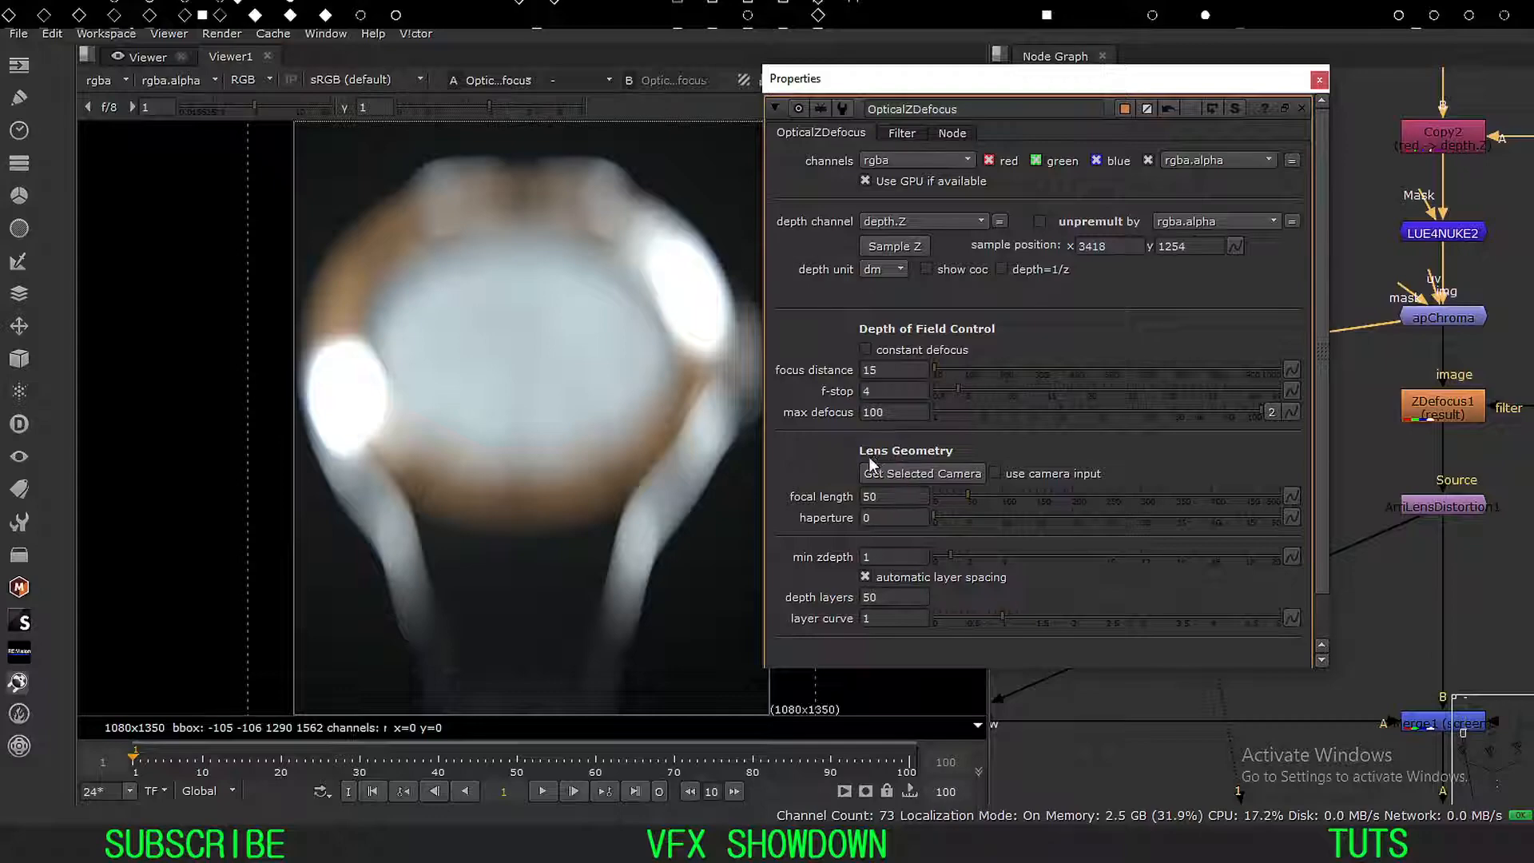
Close the OpticalZDefocus properties, move the node slightly closer to apChroma, and clear the selection.
drag(1072, 80, 477, 202)
click(725, 201)
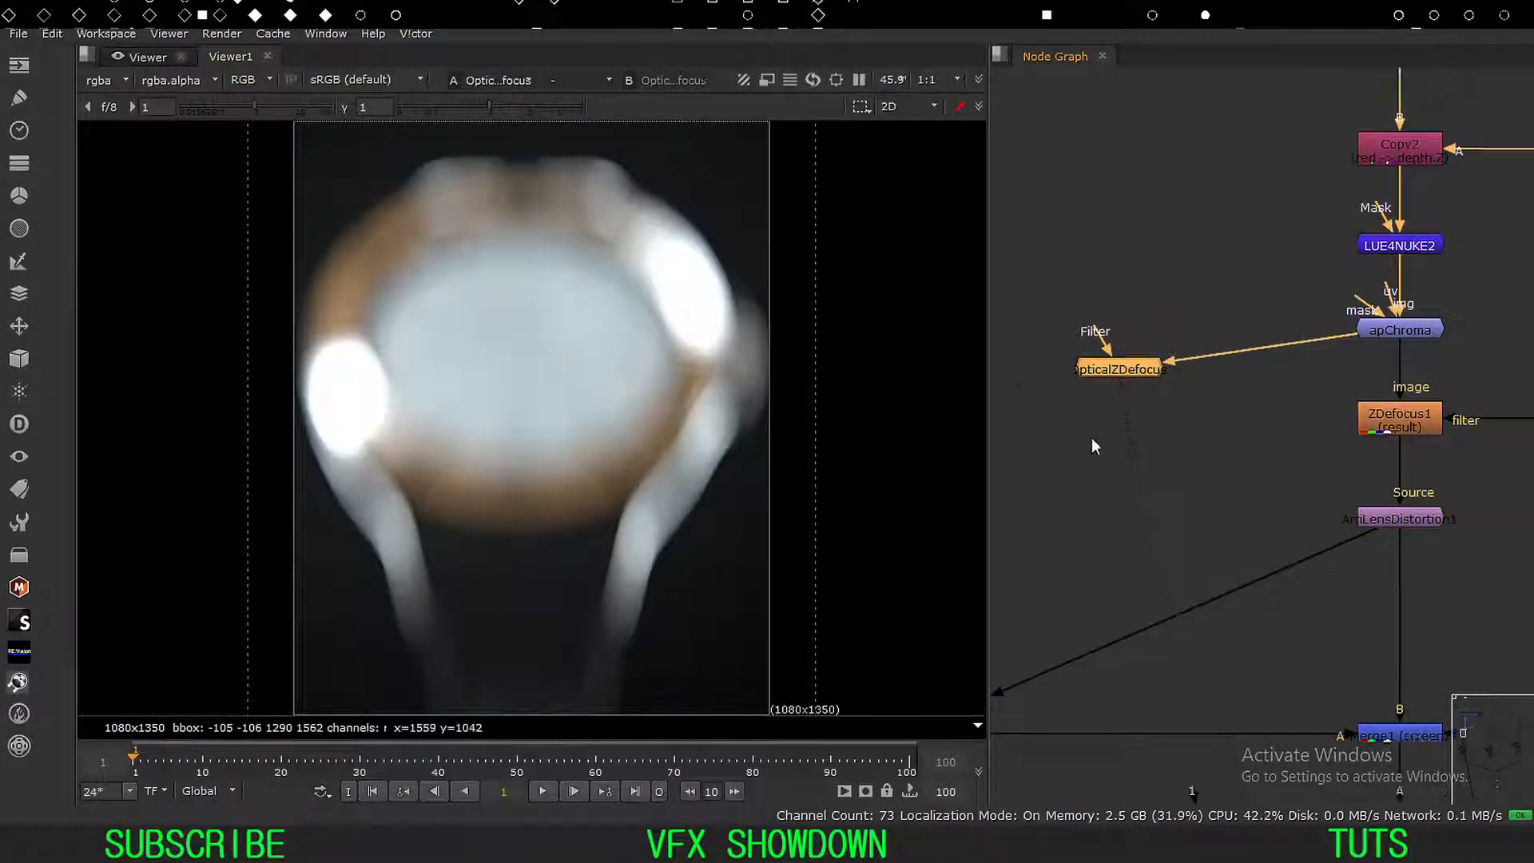
drag(1072, 385, 1113, 406)
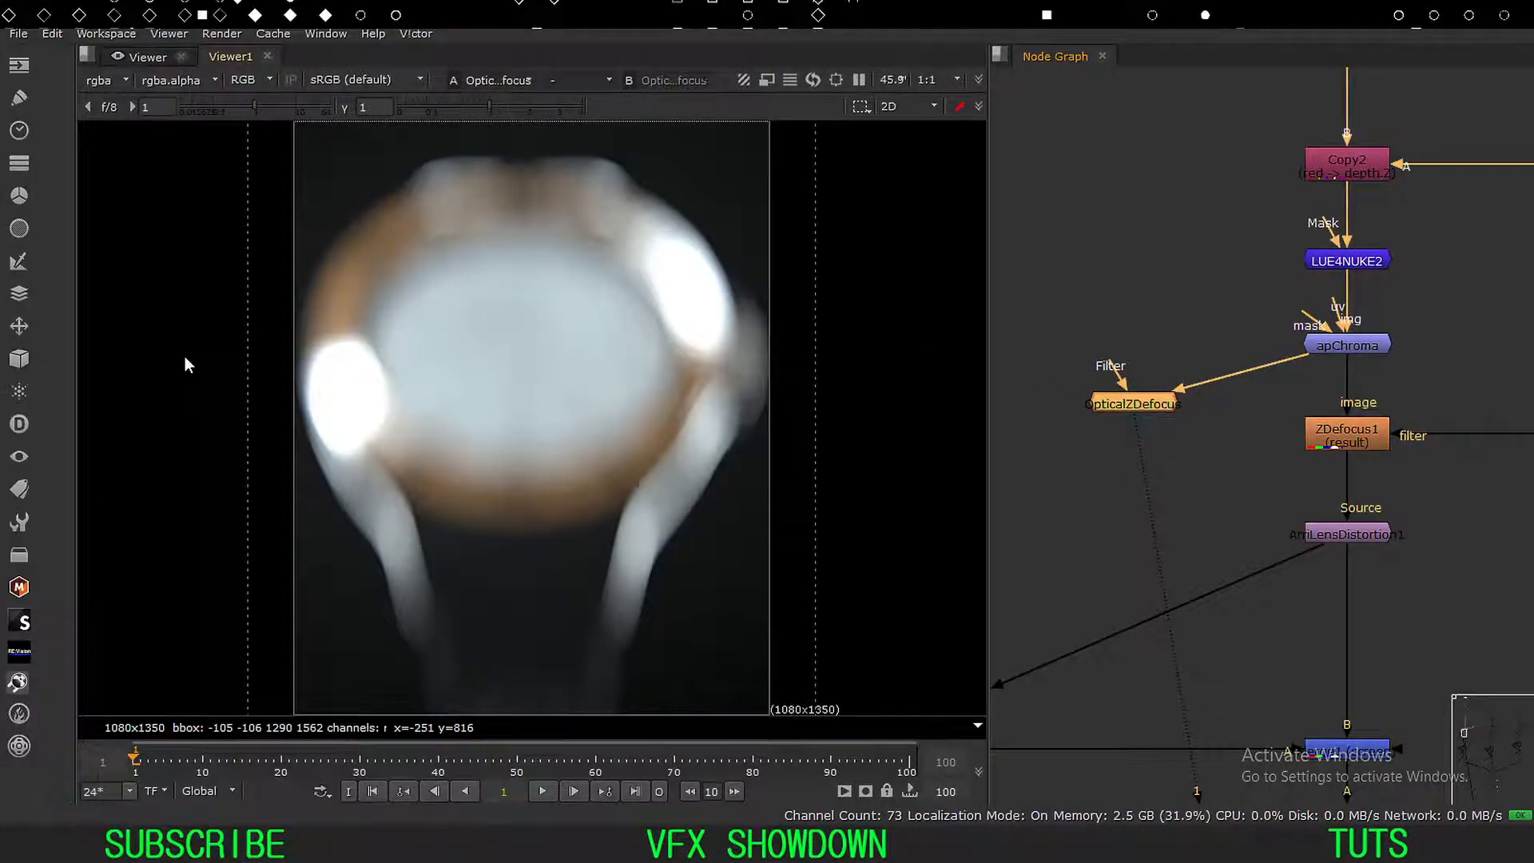
click(1068, 268)
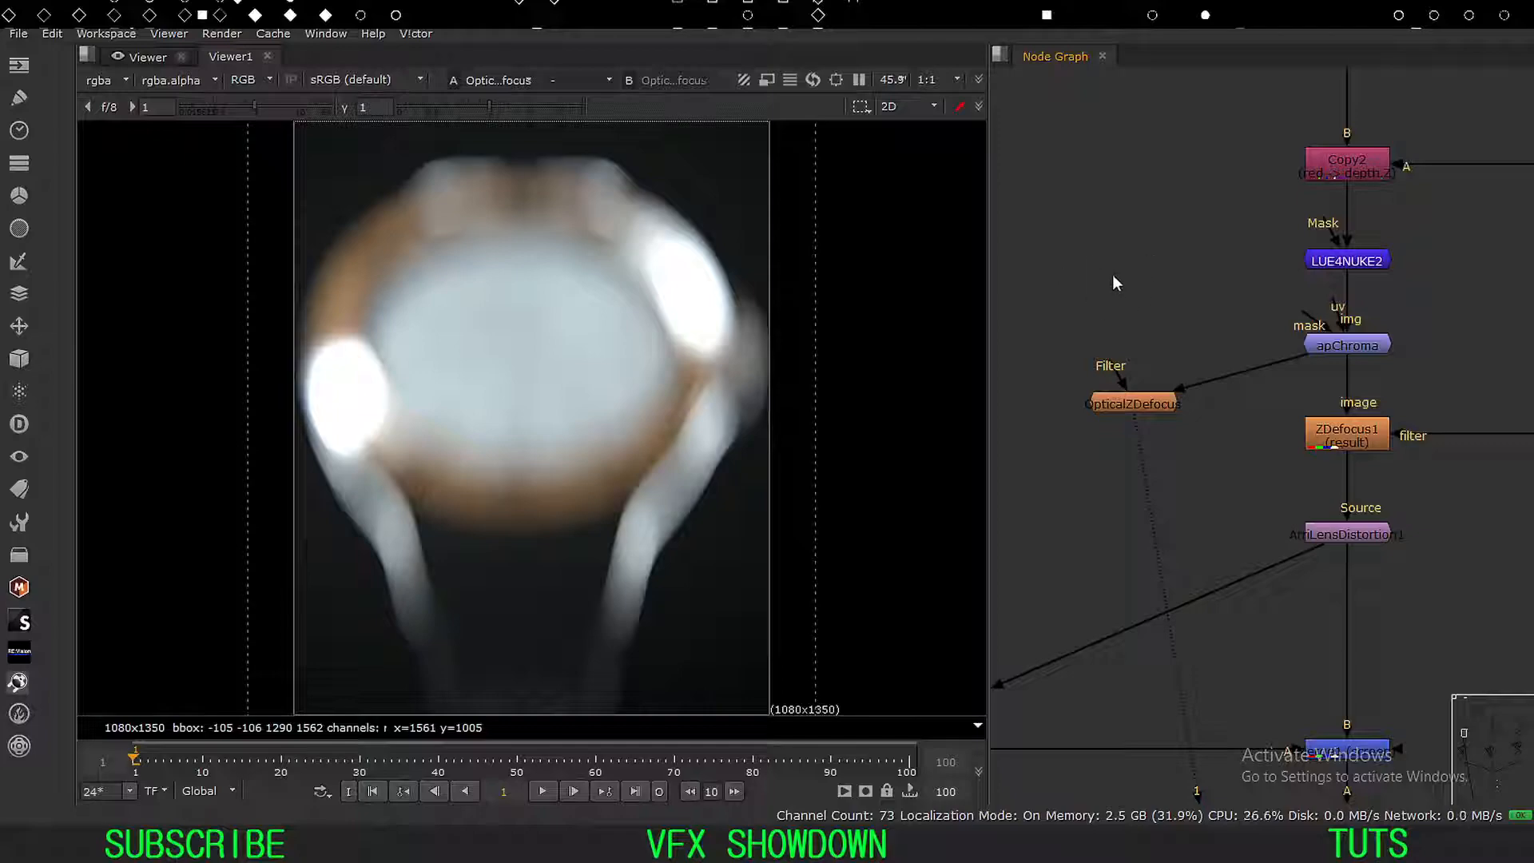
Add an unconnected Camera node above OpticalZDefocus and display its projection settings.
key(Tab)
key(Tab)
key(Tab)
text(c)
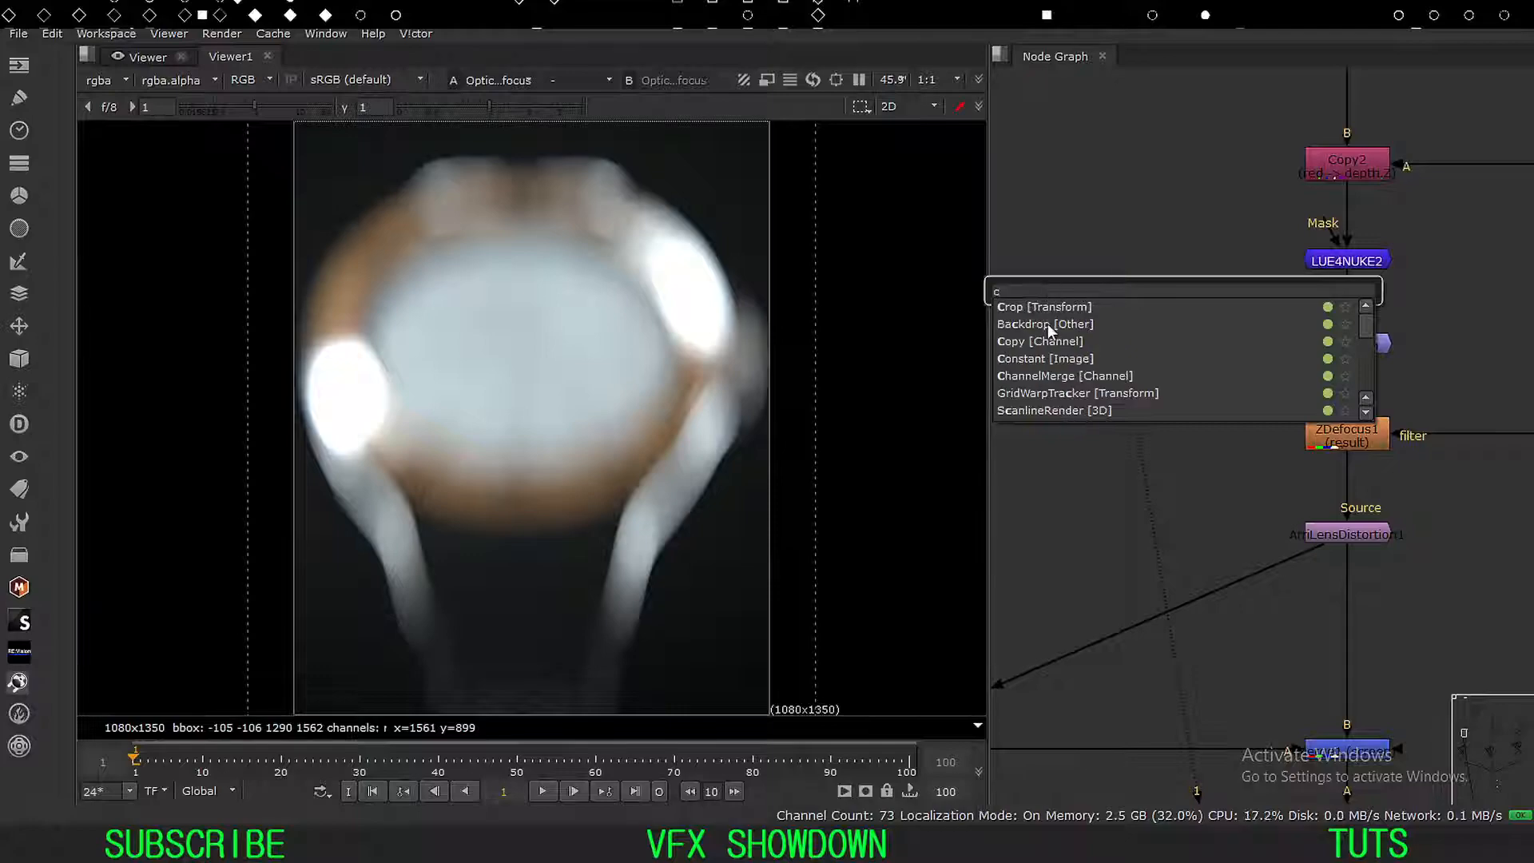
text(a)
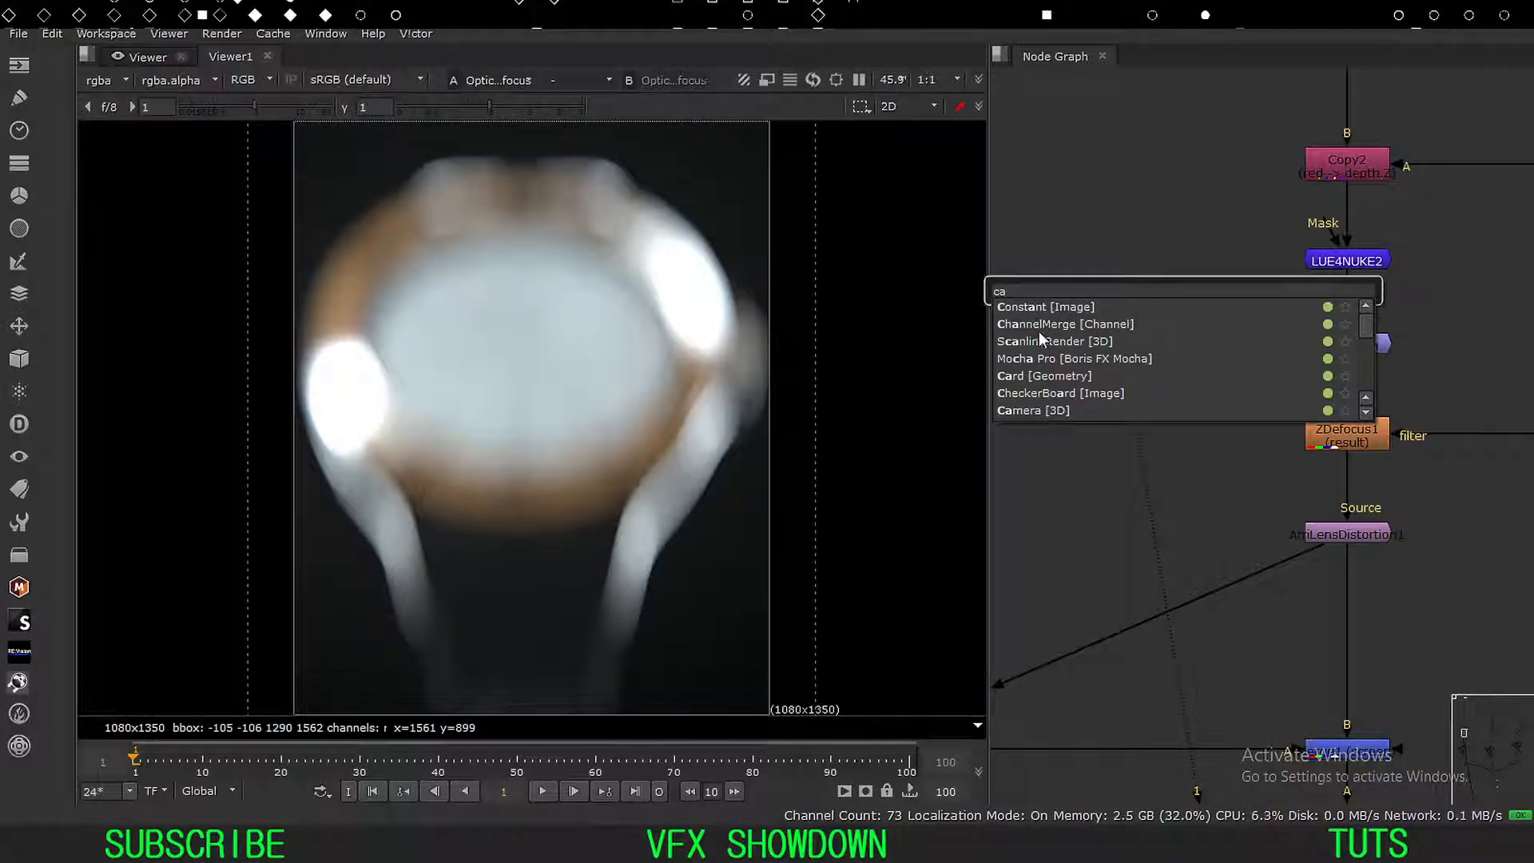
click(1028, 410)
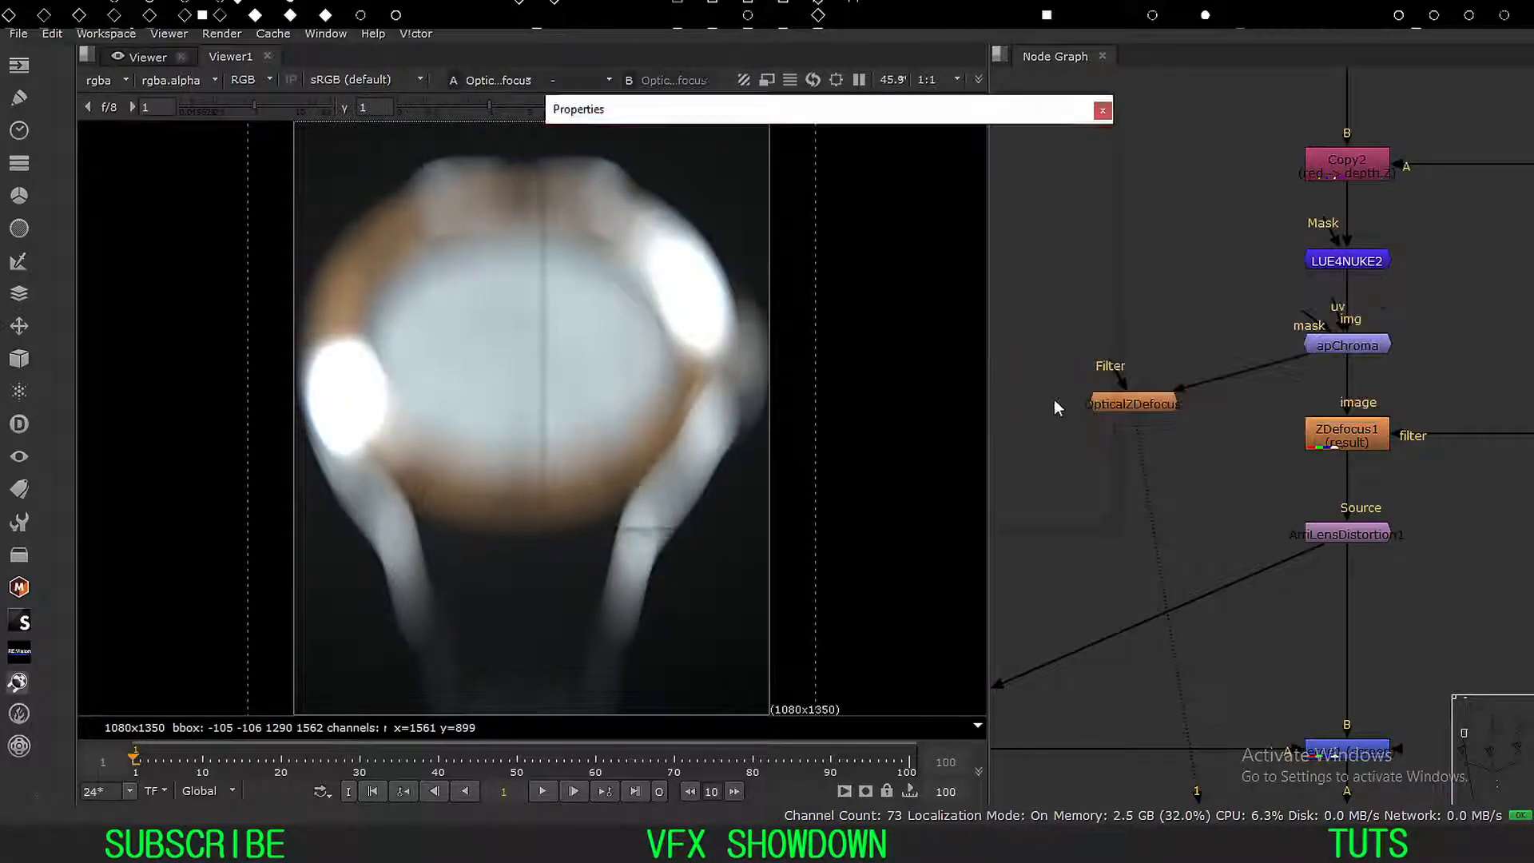
drag(623, 120, 639, 113)
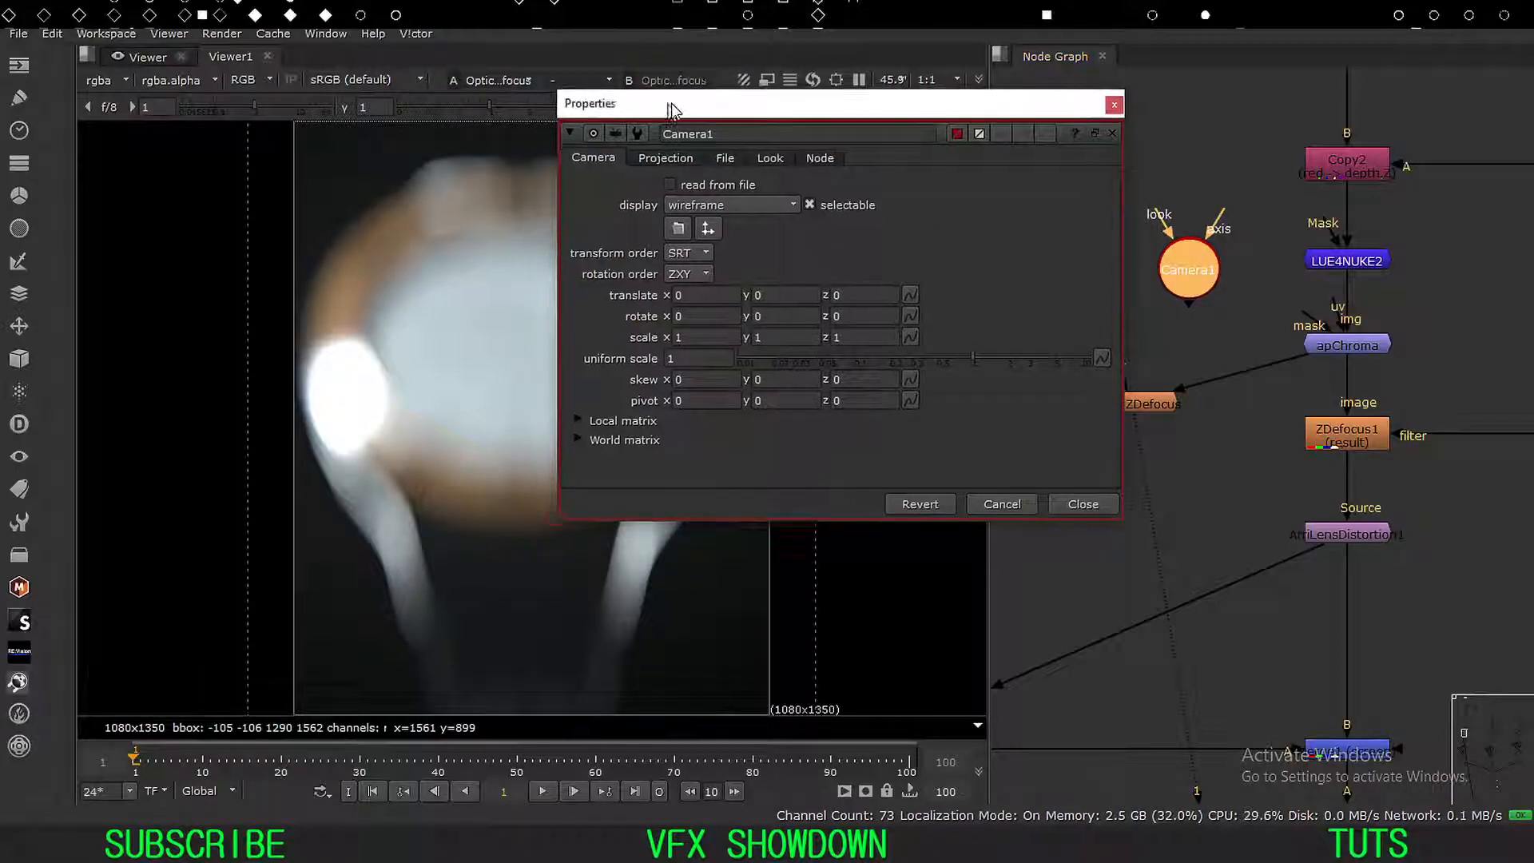
click(670, 157)
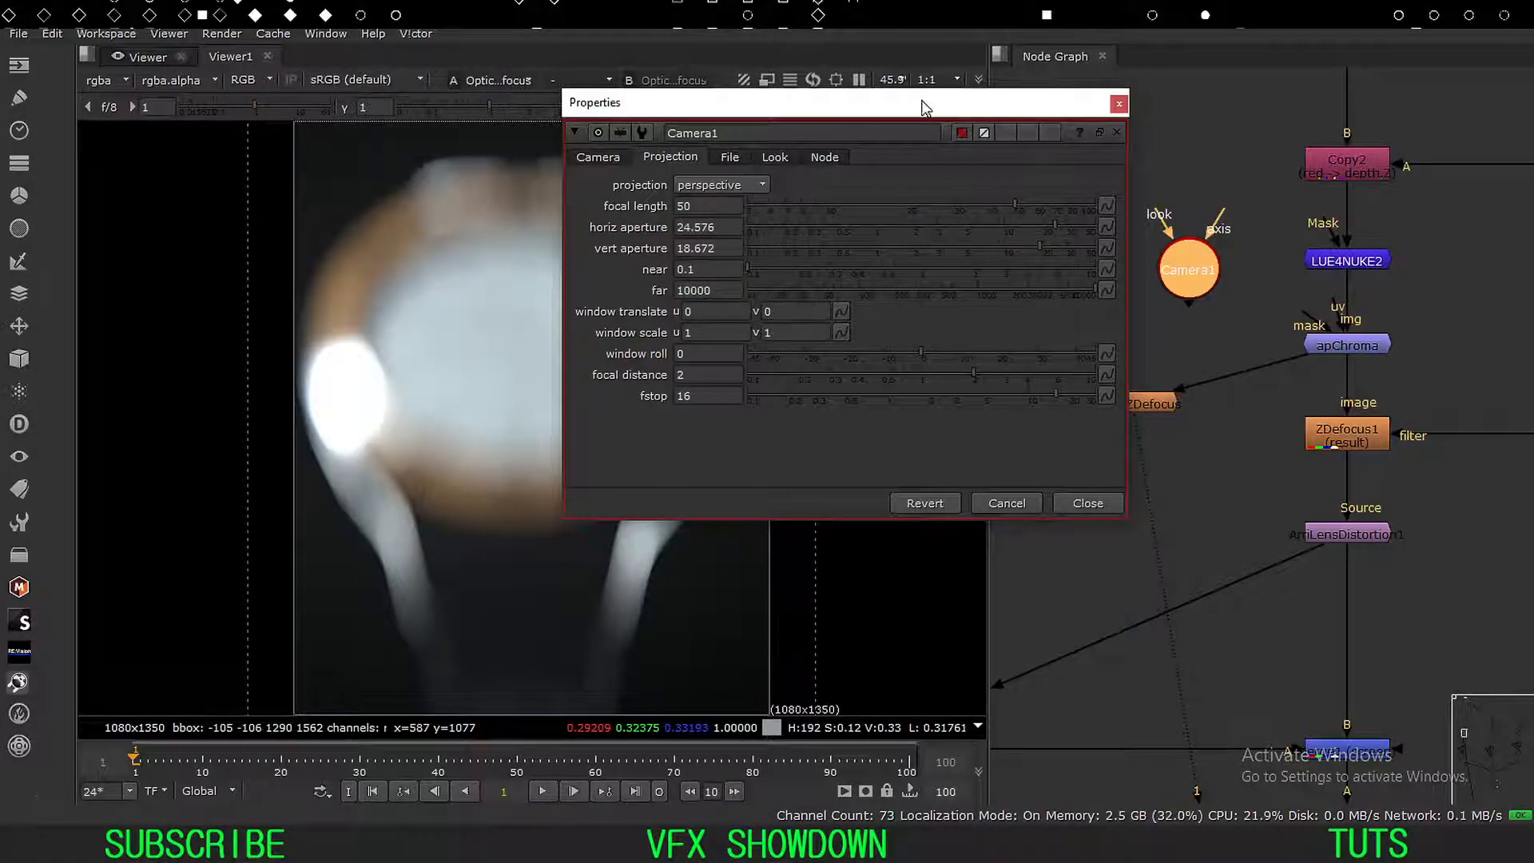
Compare the lens geometry of OpticalZDefocus side by side with Camera1's projection settings, and close the OpticalZDefocus properties.
drag(927, 104, 682, 126)
double_click(1128, 402)
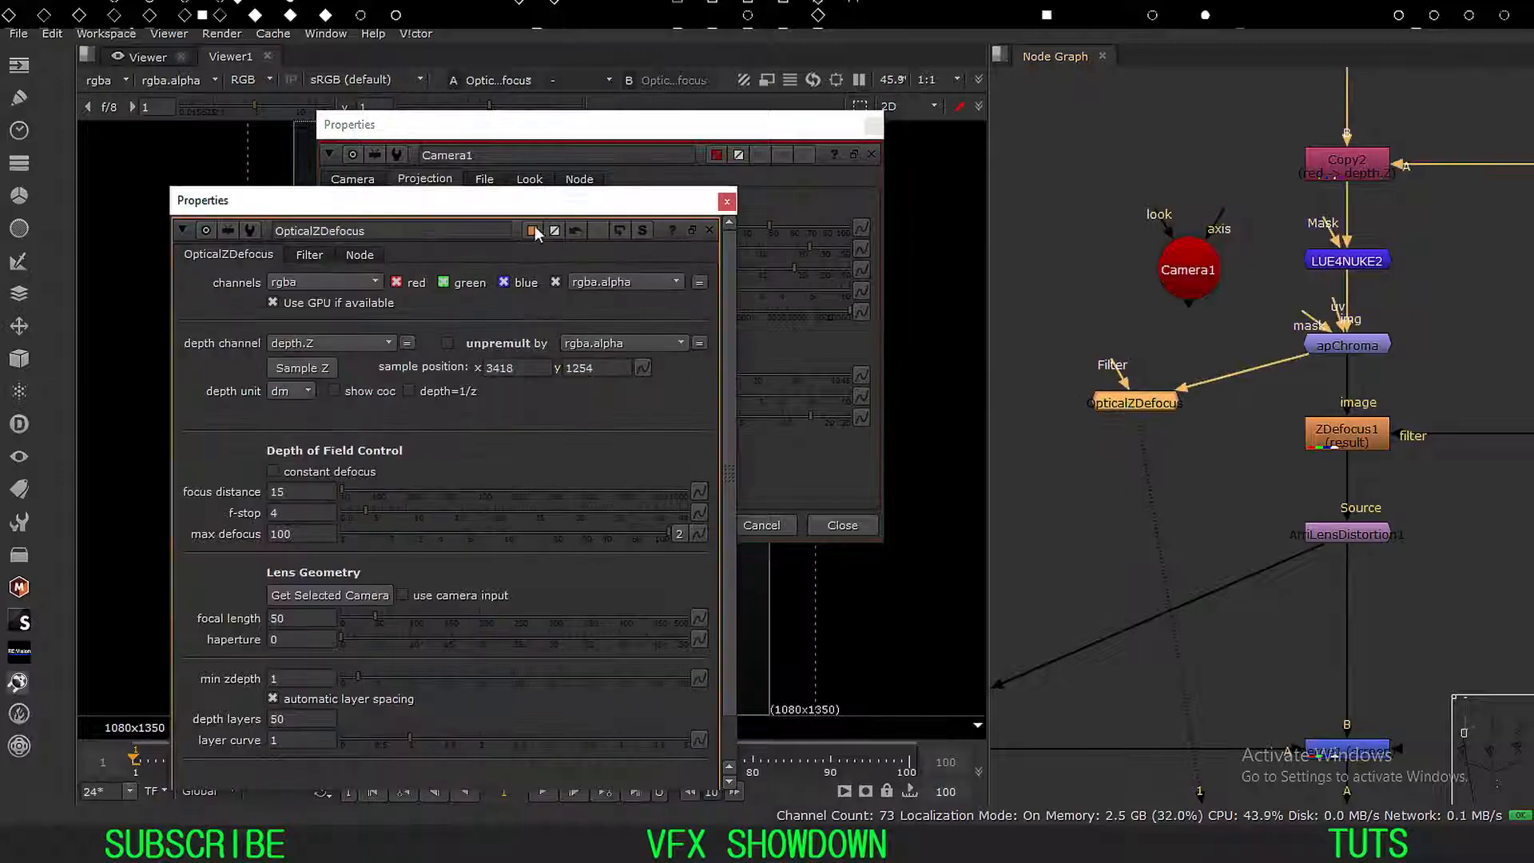
drag(484, 199, 1242, 91)
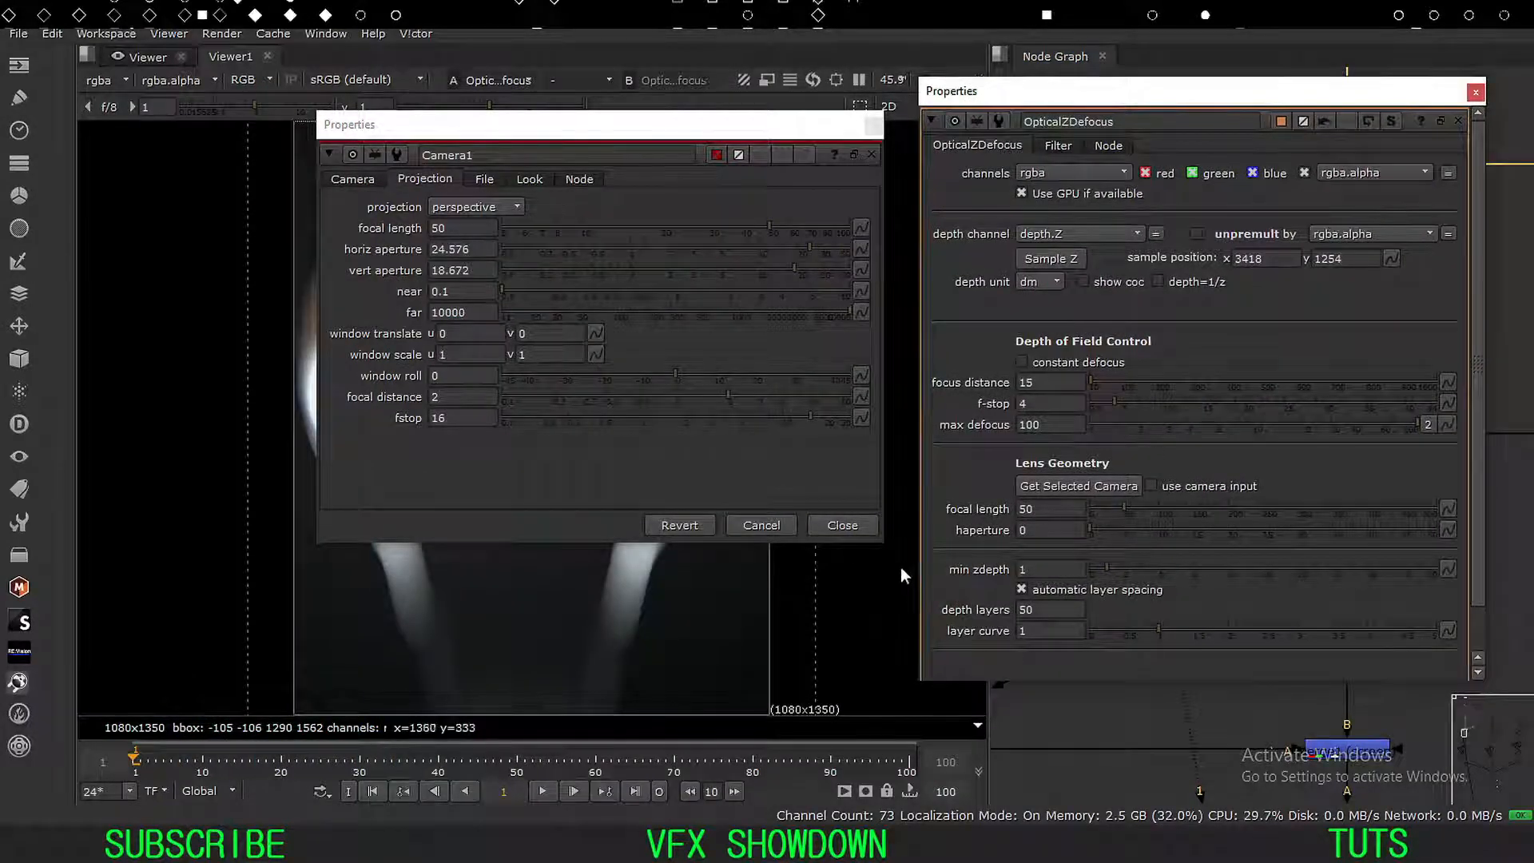
click(1049, 529)
click(1475, 93)
Examine Camera1's focal length and horizontal aperture, and close its properties.
drag(447, 124, 483, 119)
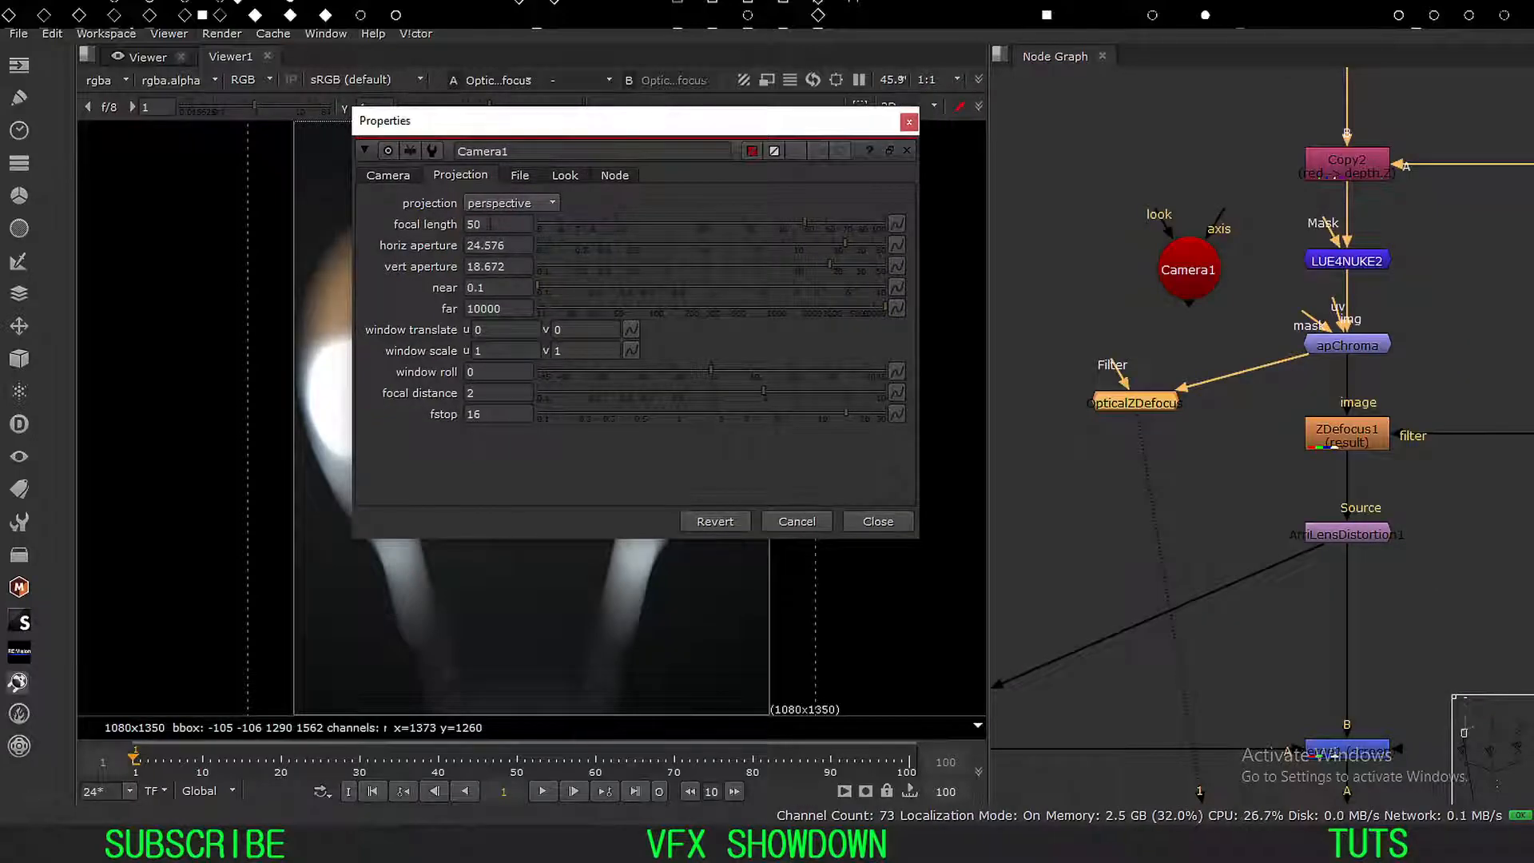
click(497, 223)
click(478, 245)
click(419, 249)
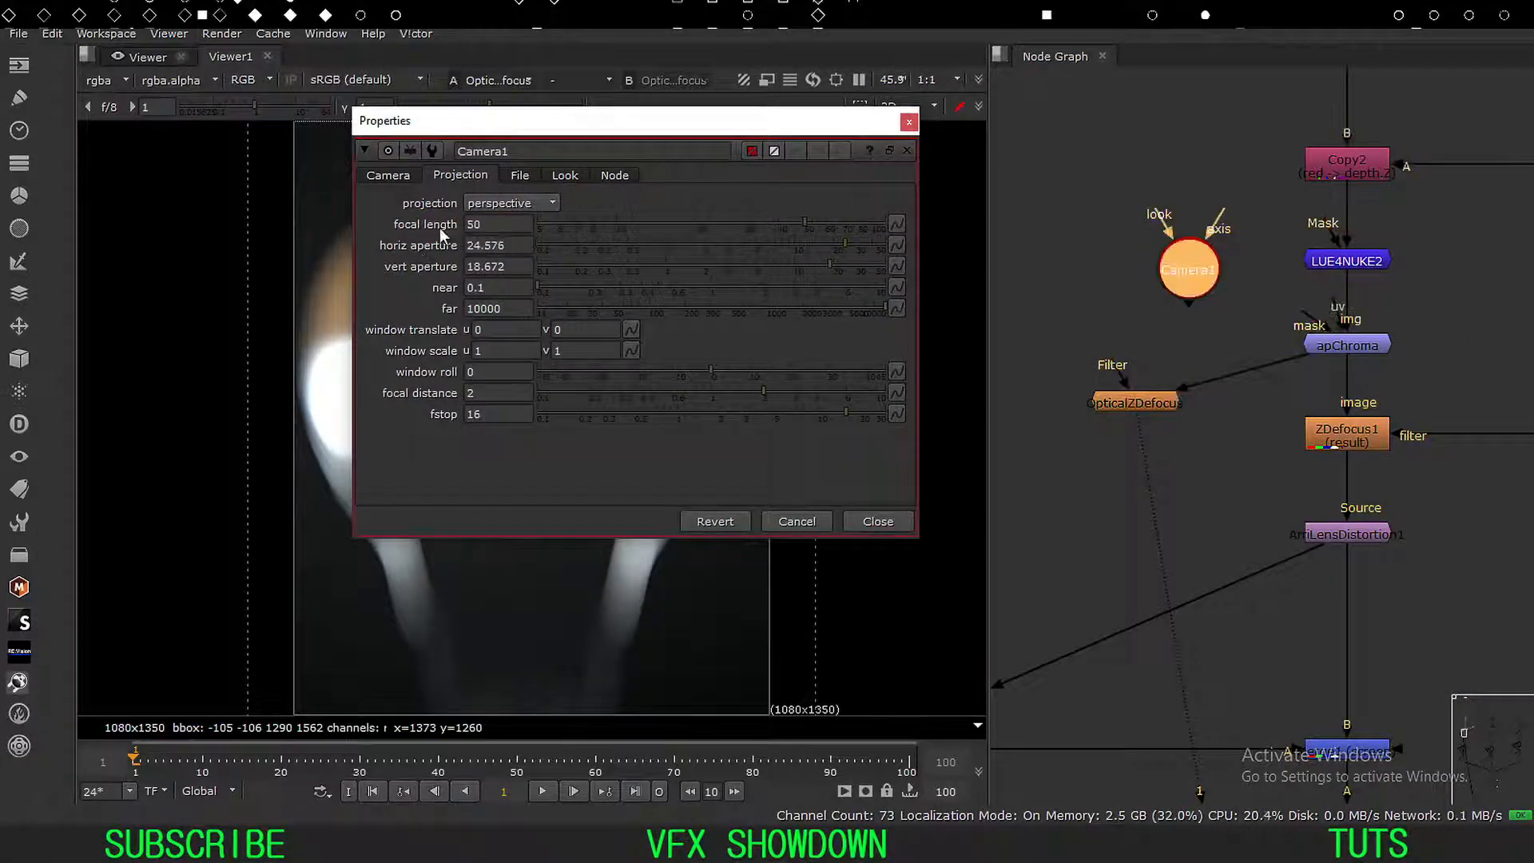
drag(653, 137, 615, 159)
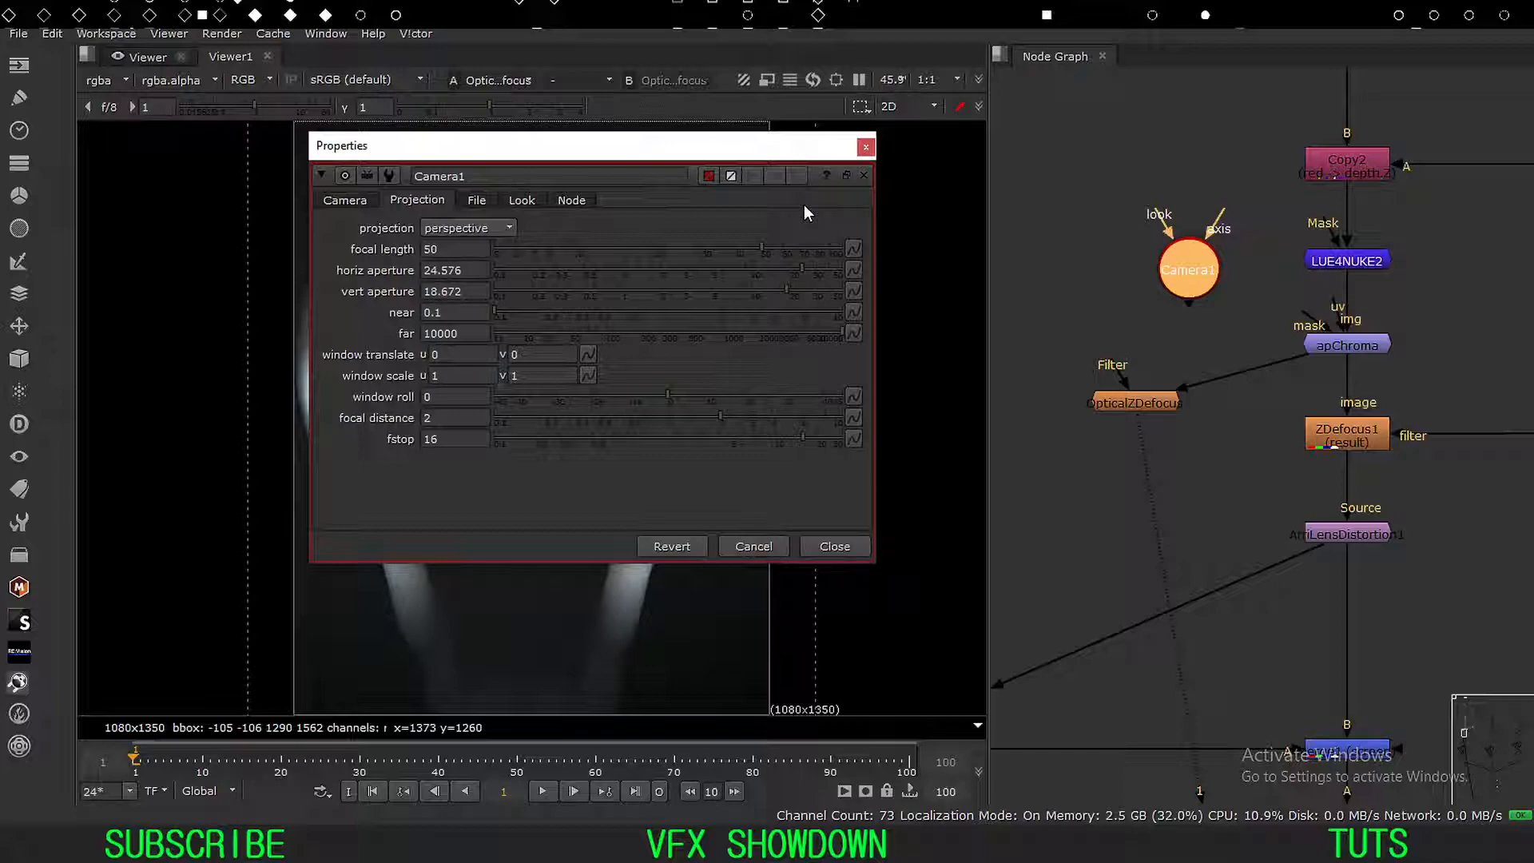
click(870, 143)
Add an unconnected CameraTracker node, place it above Camera1, and move its properties clear of the node graph.
click(1055, 207)
key(Tab)
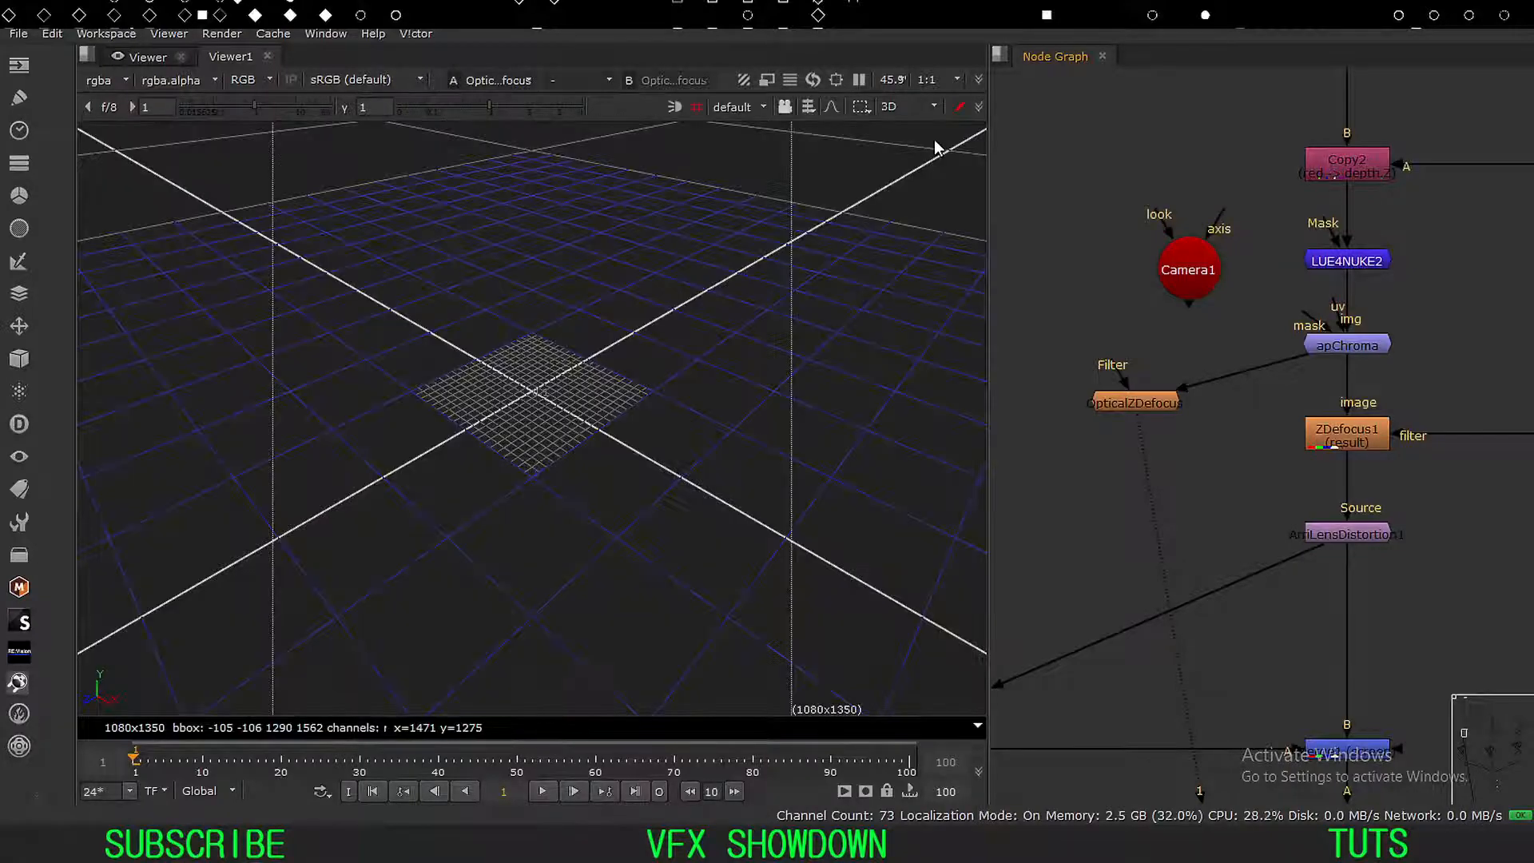
key(Tab)
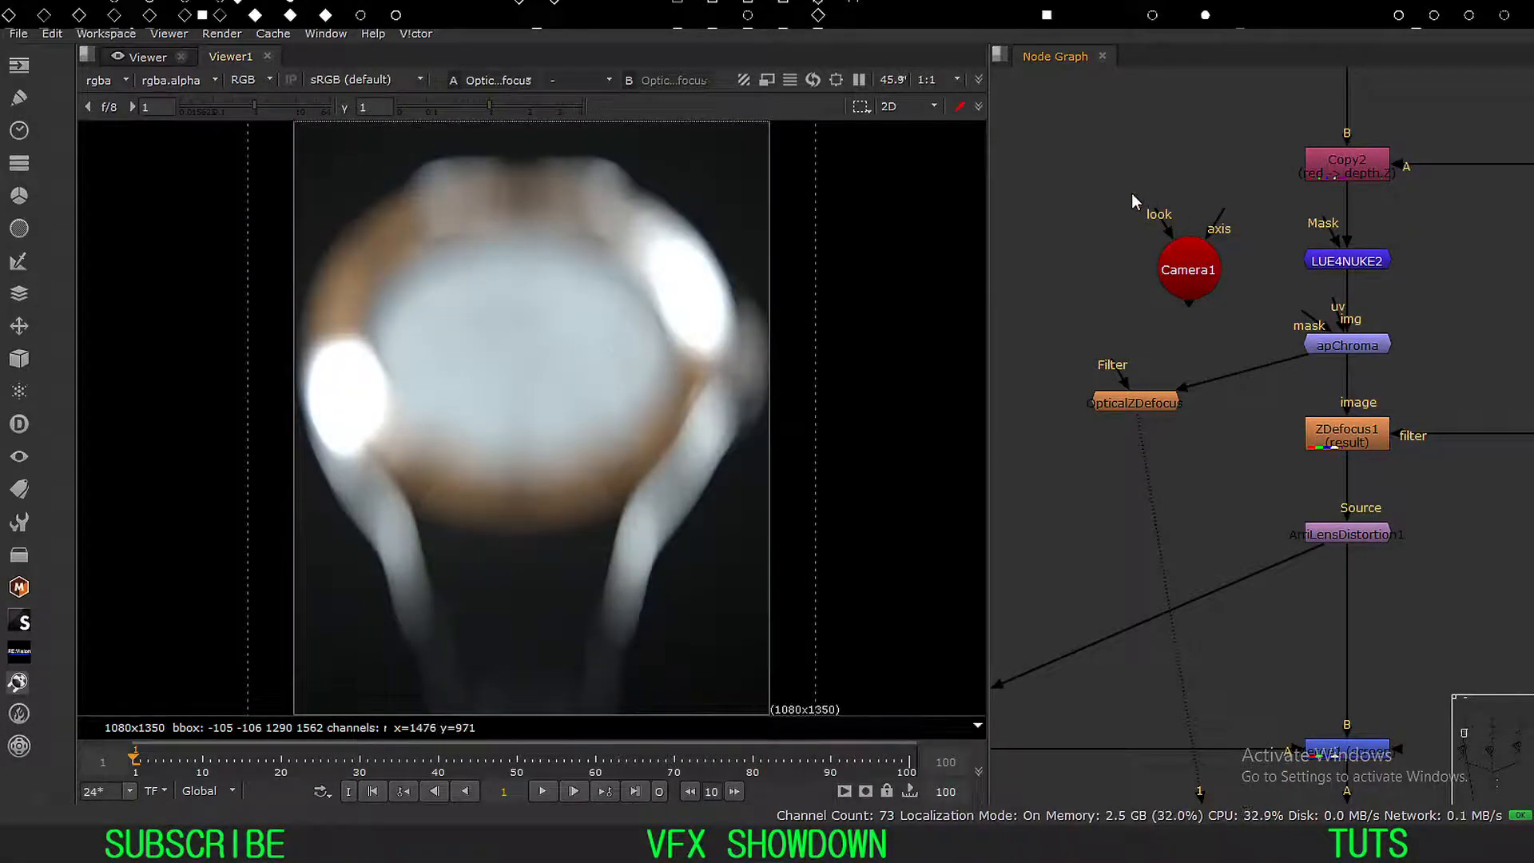
key(Tab)
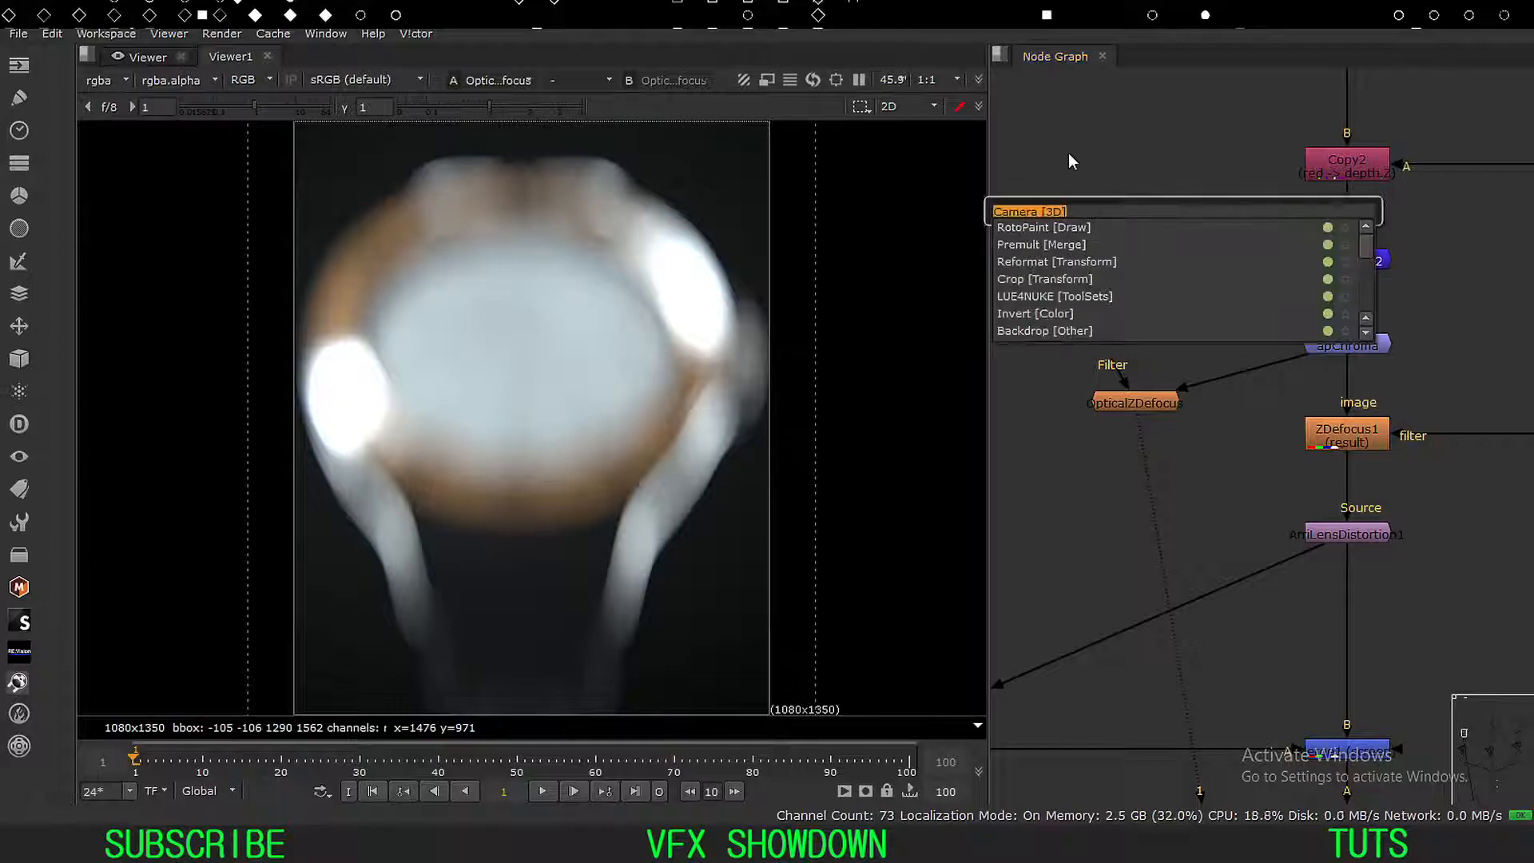
text(c)
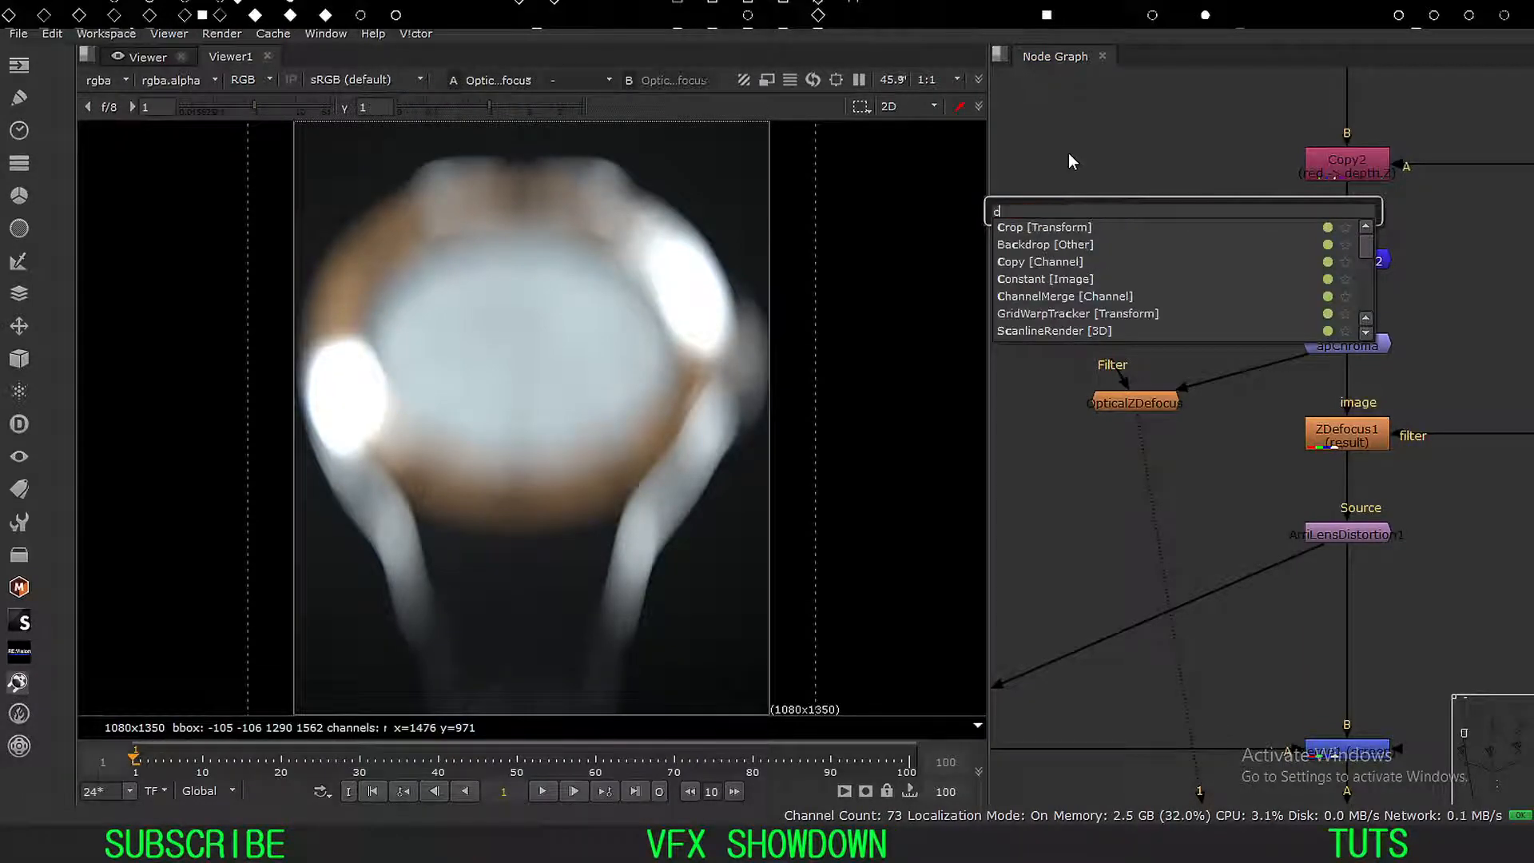
text(ameraTracker [3D)
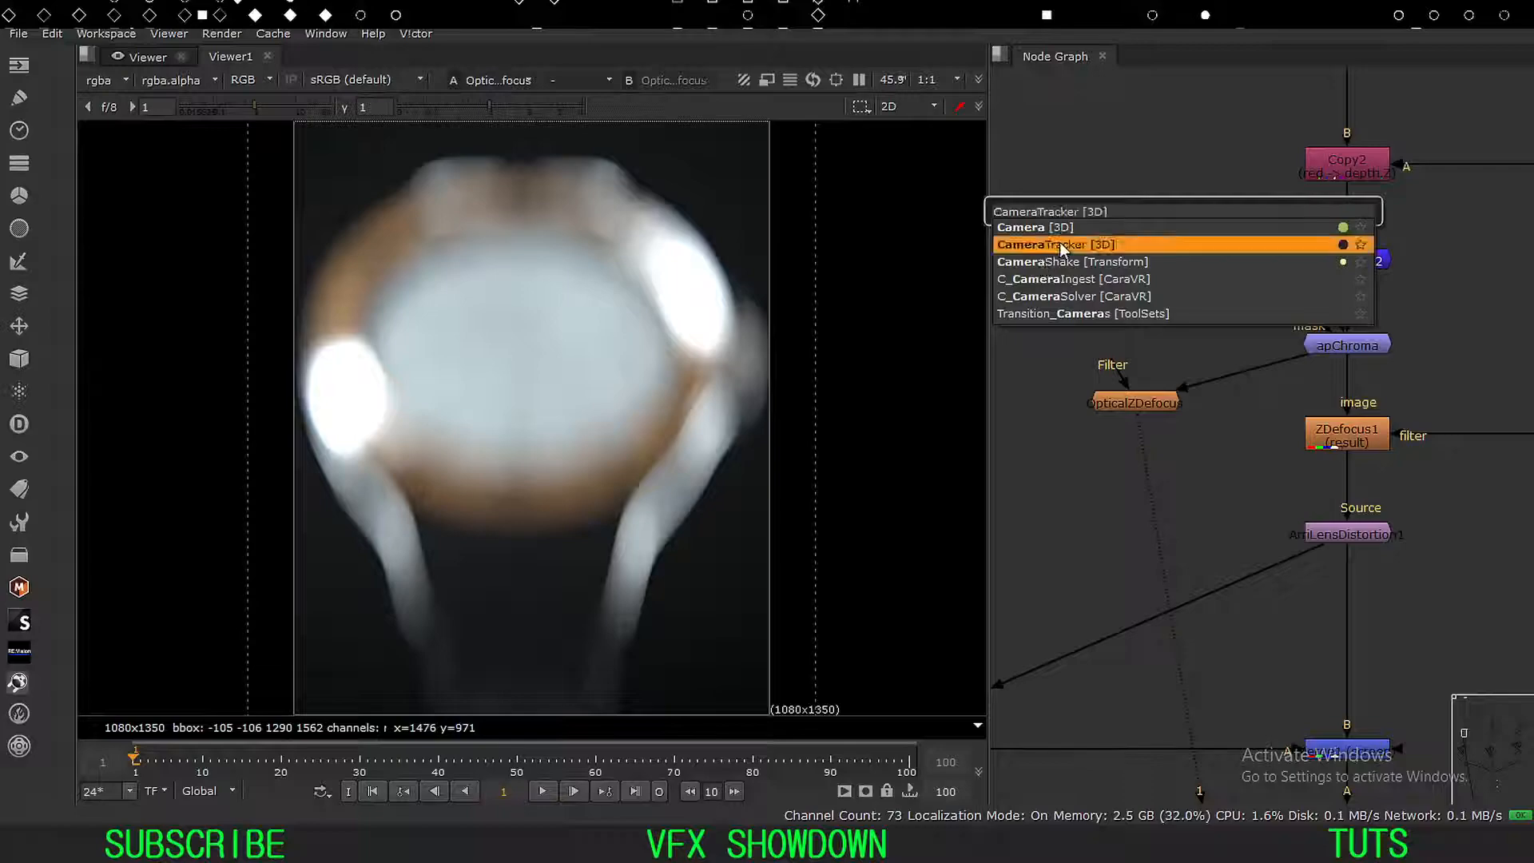
click(1062, 245)
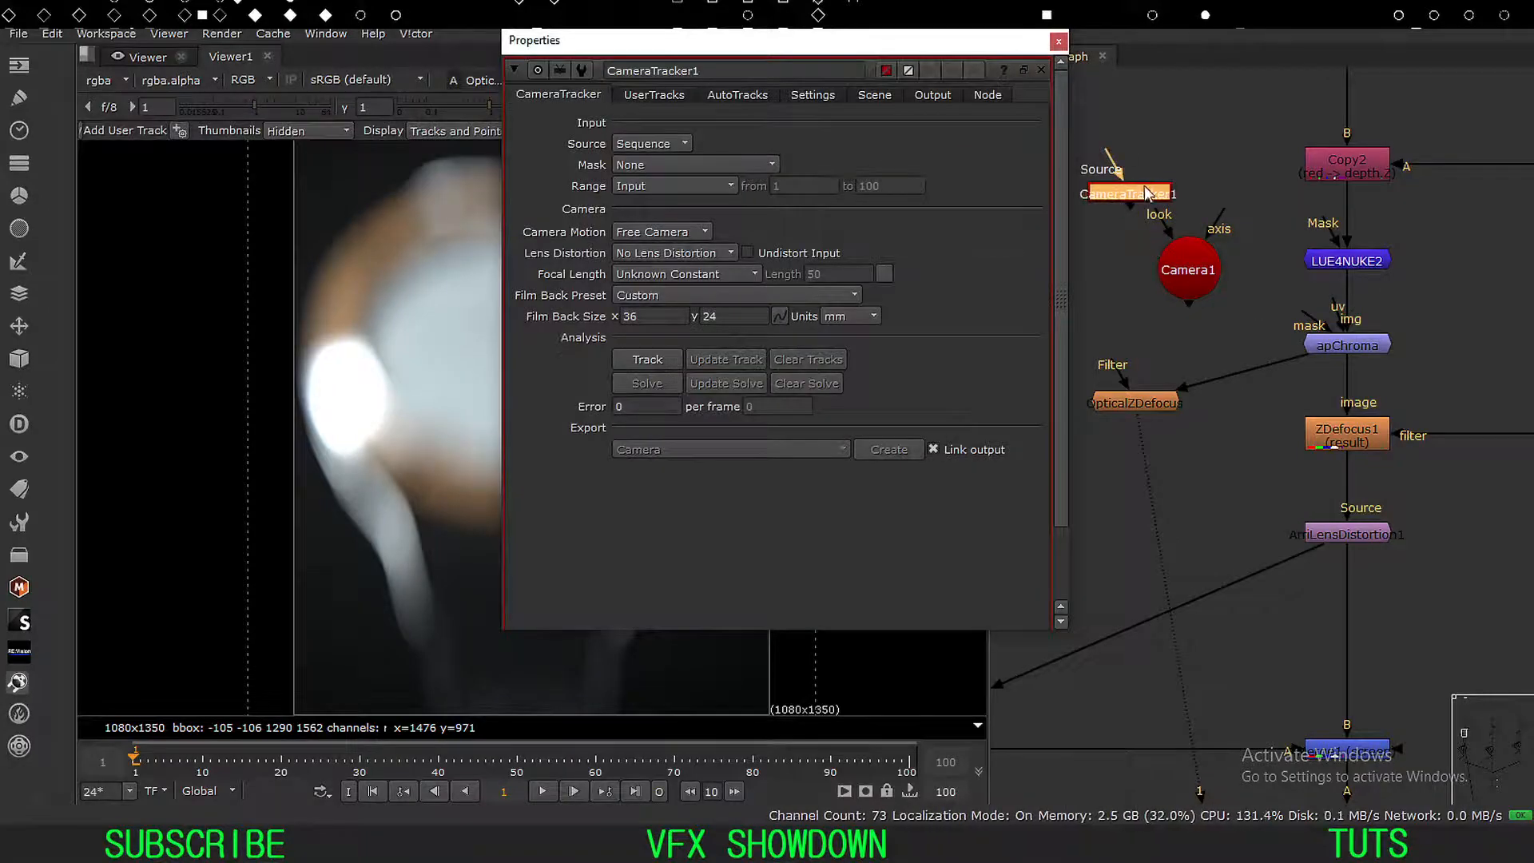
drag(1142, 196, 1168, 167)
drag(905, 46, 733, 79)
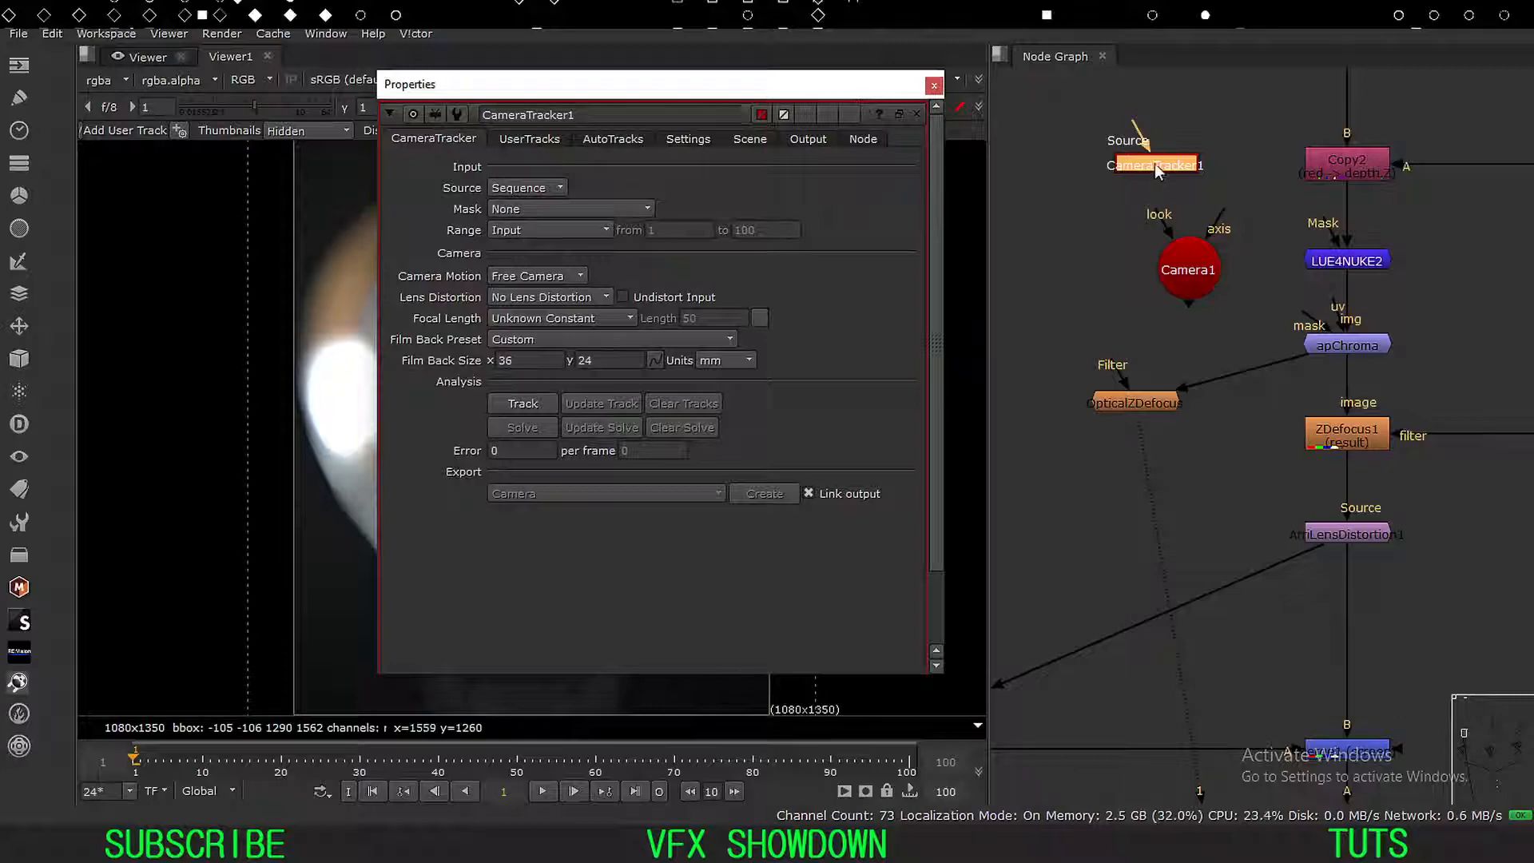
drag(1153, 164, 1127, 167)
drag(631, 87, 779, 54)
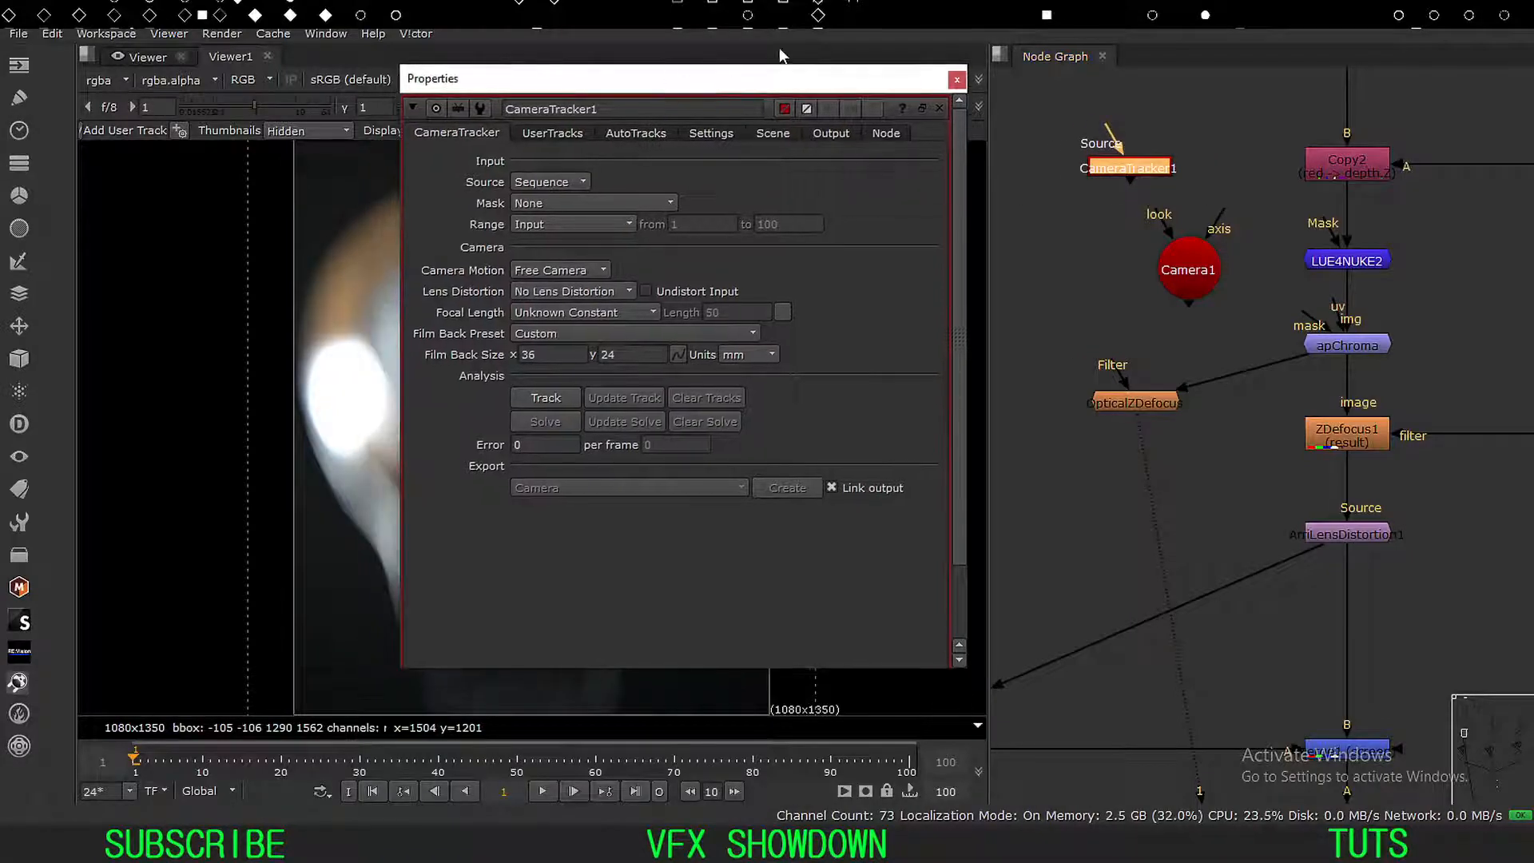
Set CameraTracker1's film back preset to 35mm Full Frame after reviewing the focal length choices, and highlight the film back width.
click(582, 312)
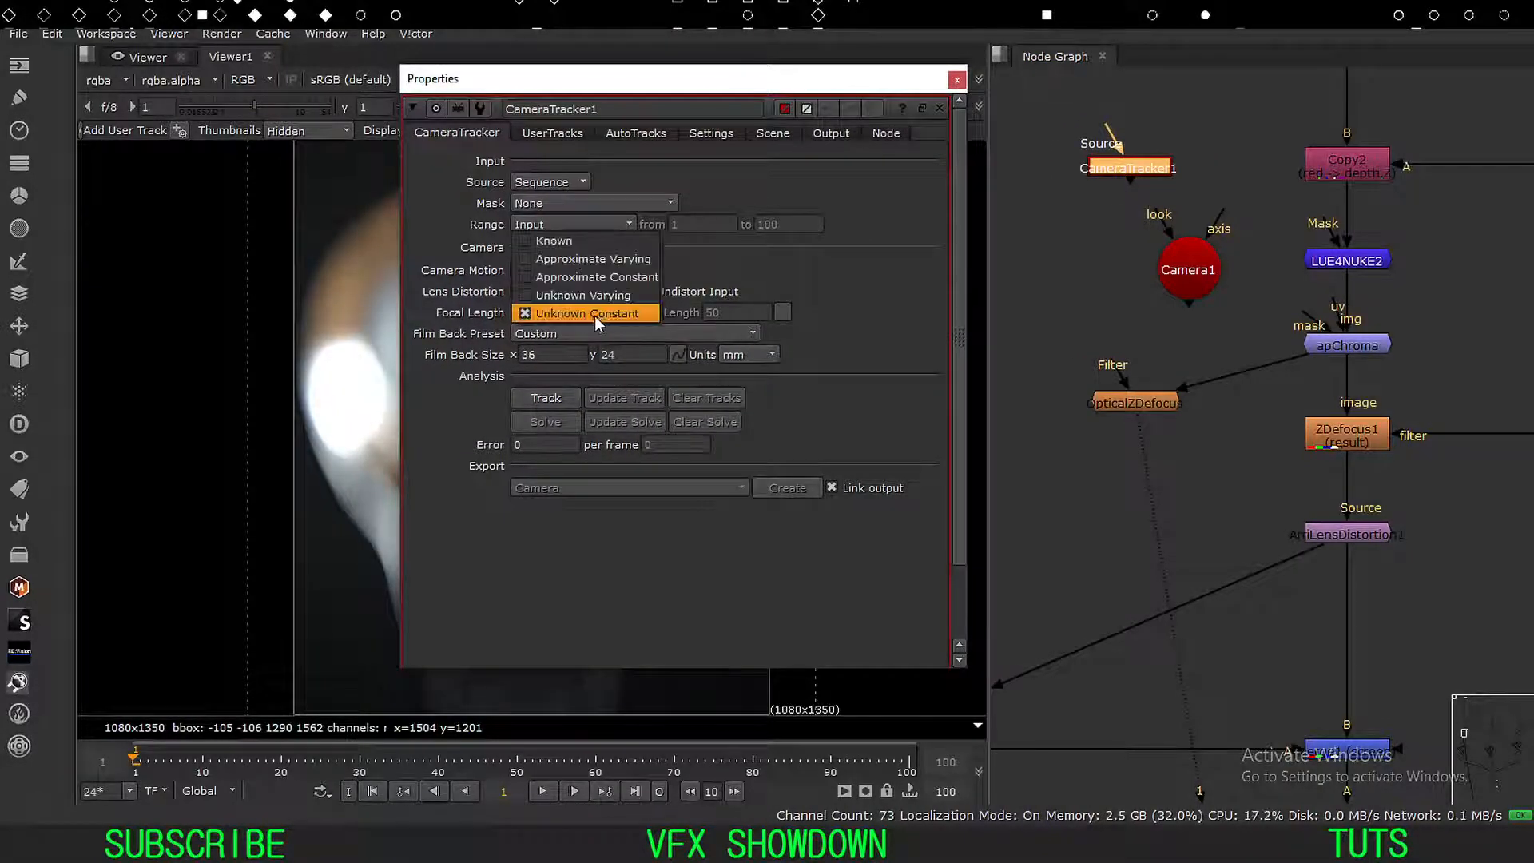
click(480, 336)
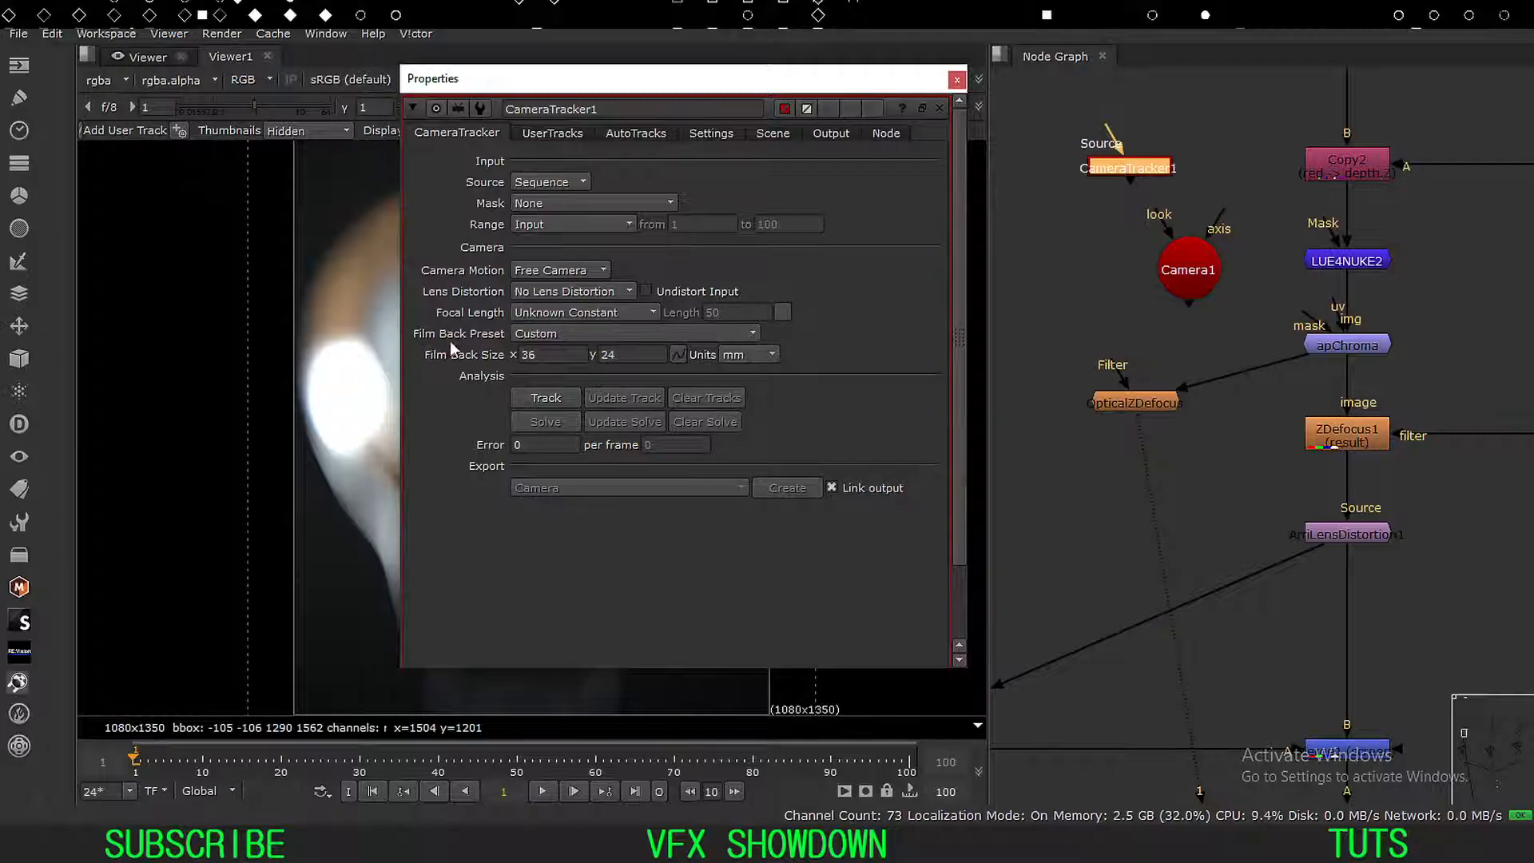
click(539, 338)
mouse_move(579, 375)
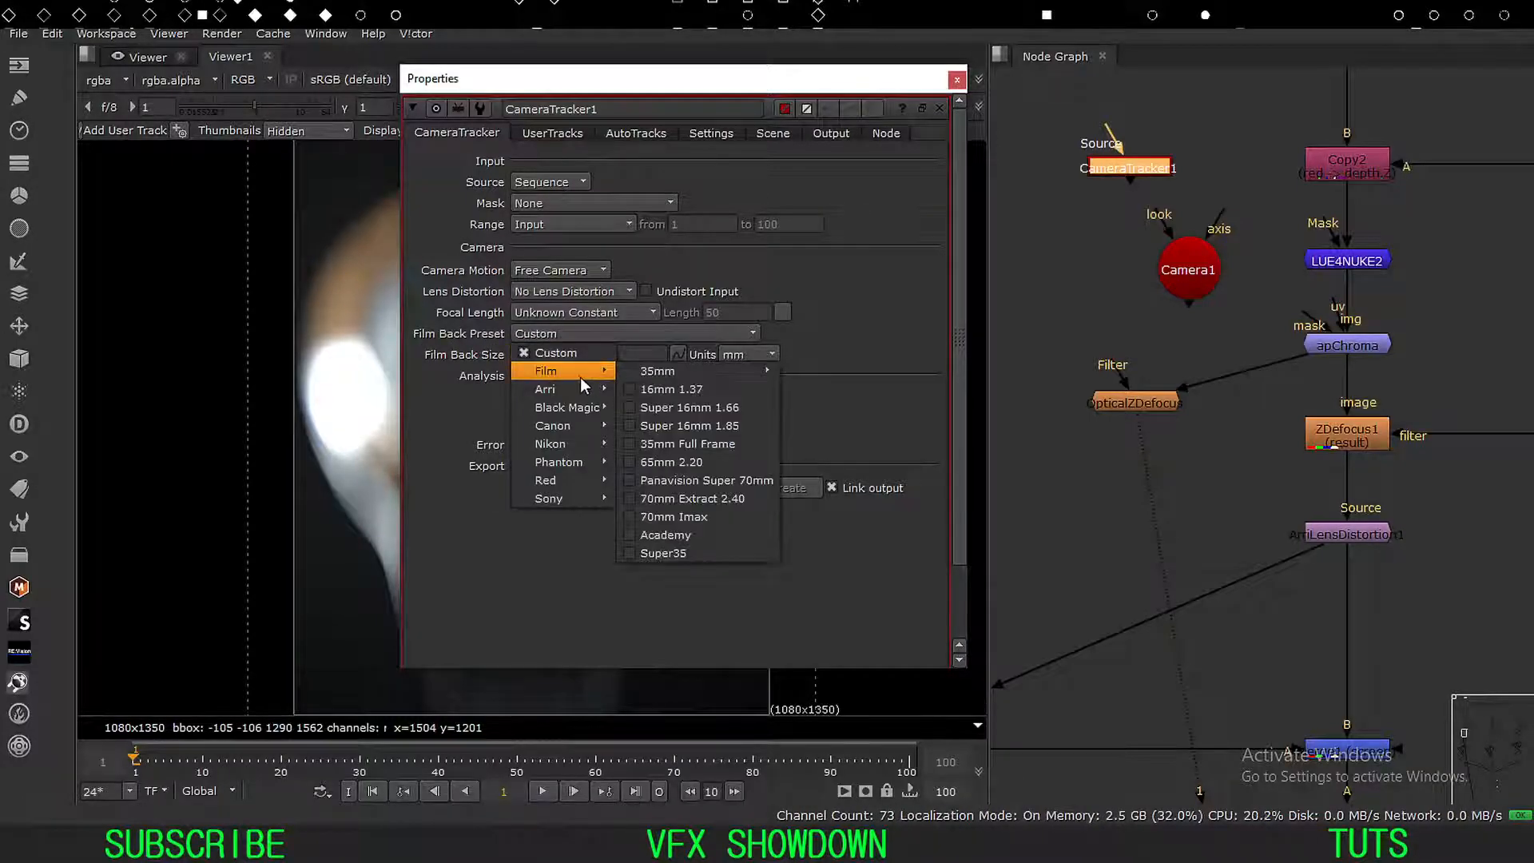
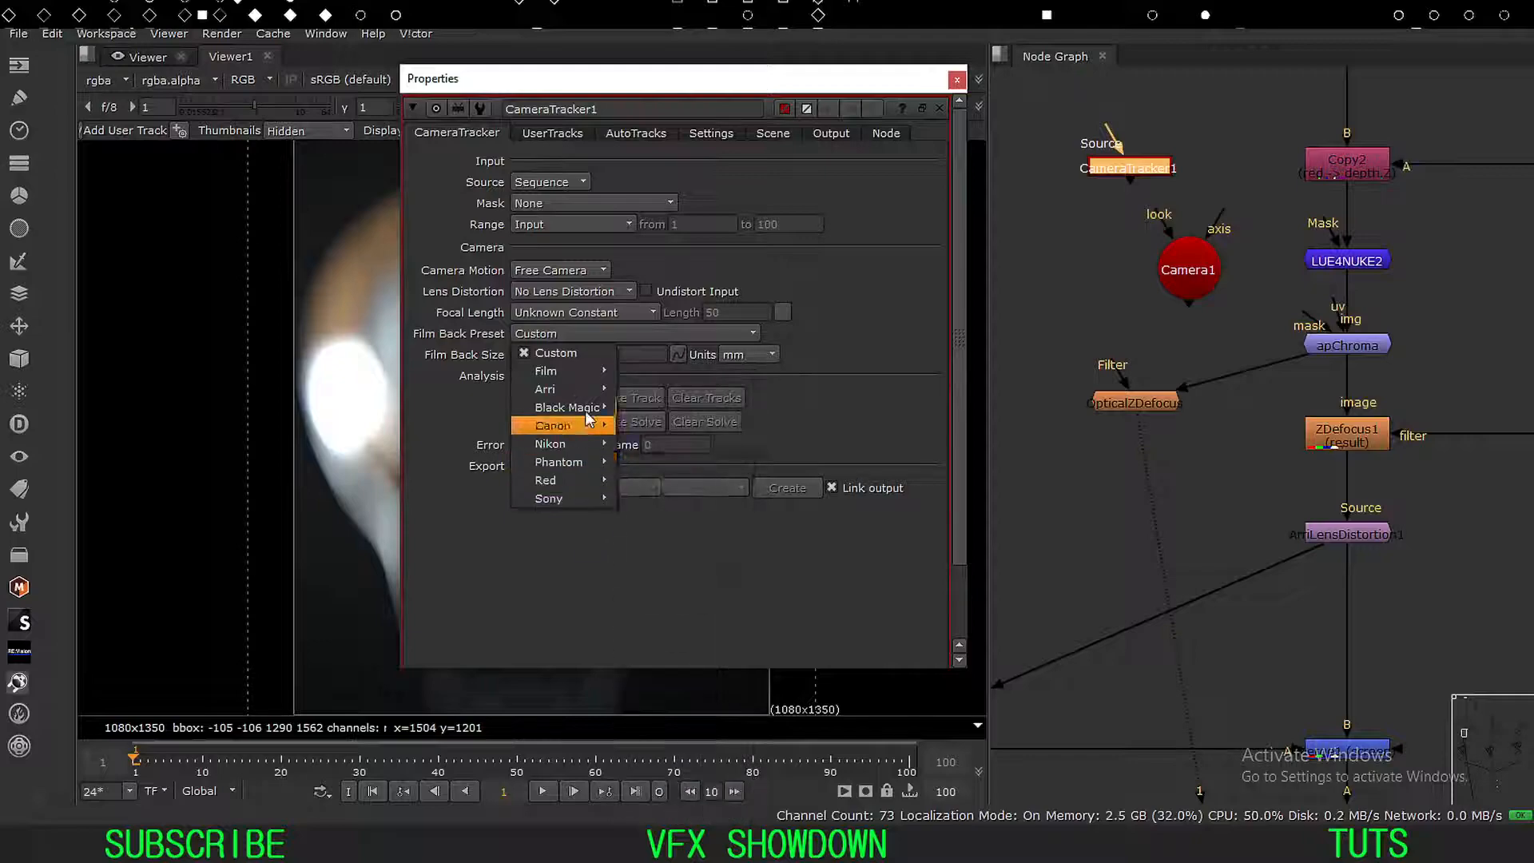
mouse_move(644, 372)
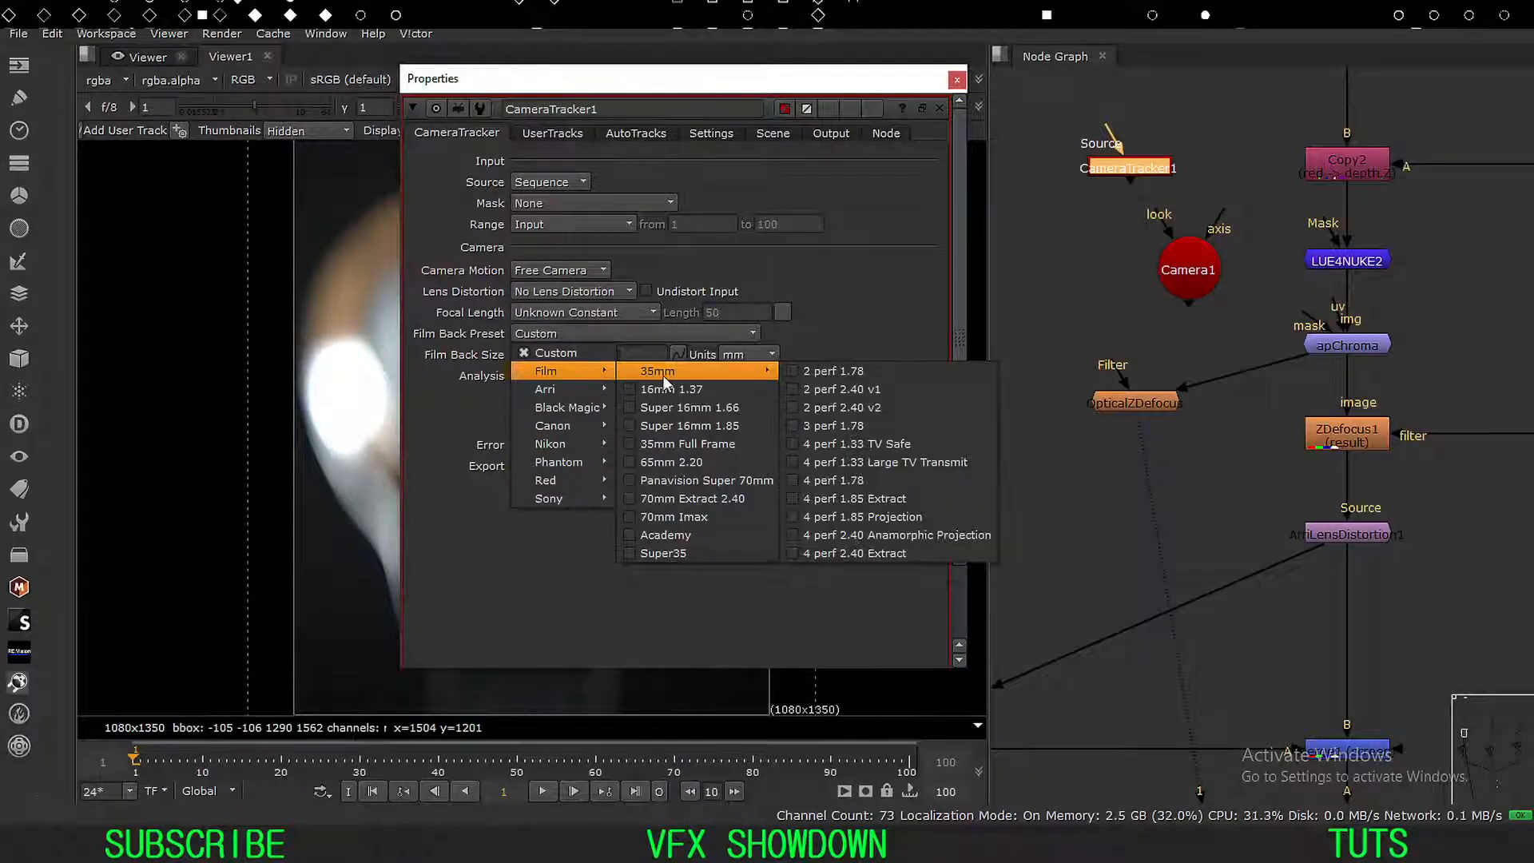
click(674, 446)
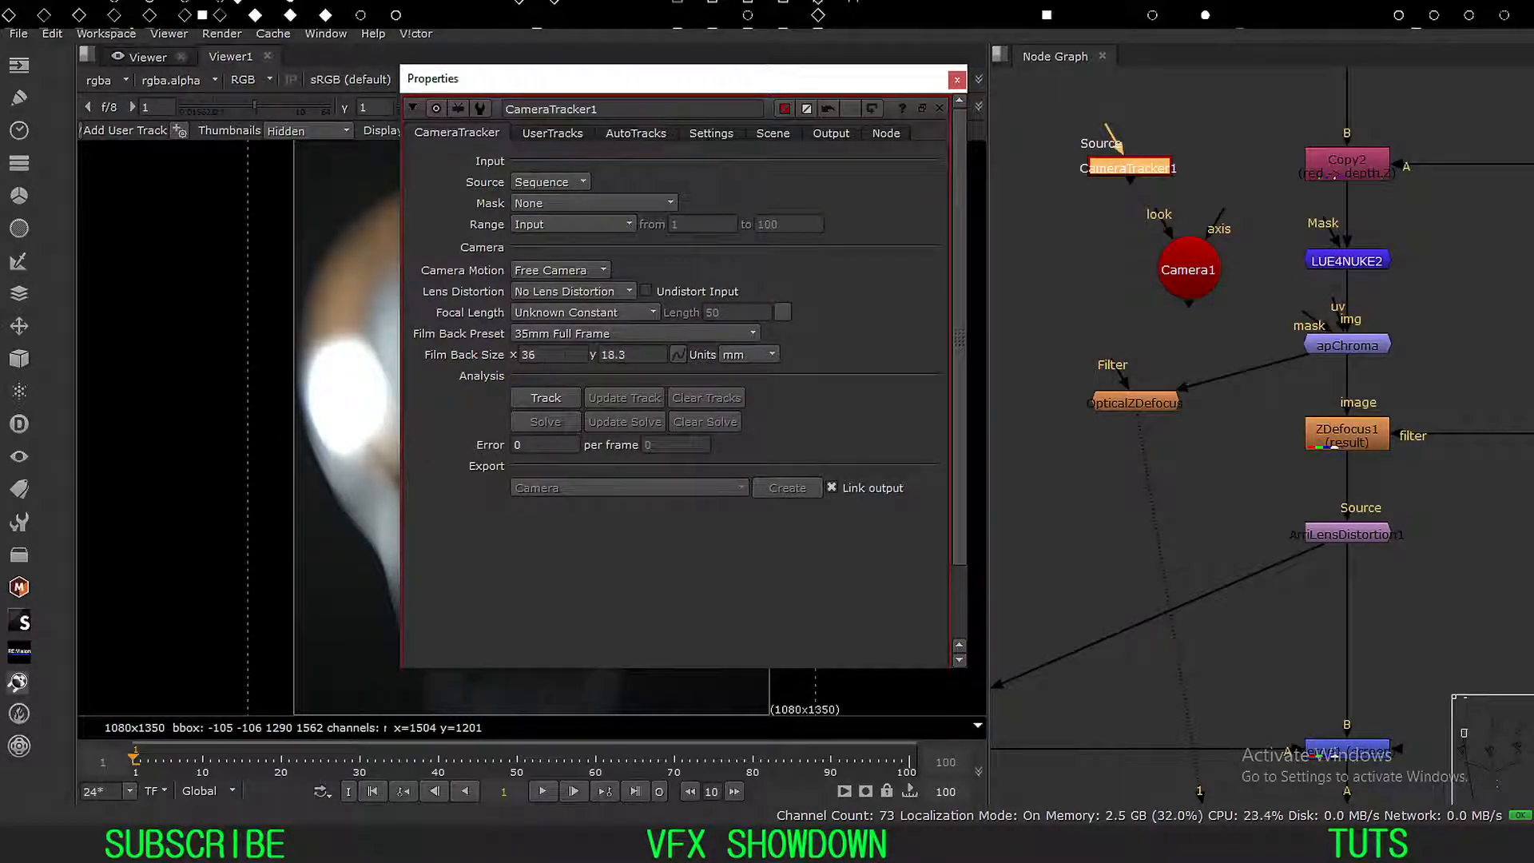
drag(544, 355, 516, 369)
click(471, 406)
View Camera1 in 3D with the CameraTracker1 properties moved aside, and inspect the camera body up close from several angles.
click(1177, 278)
key(1)
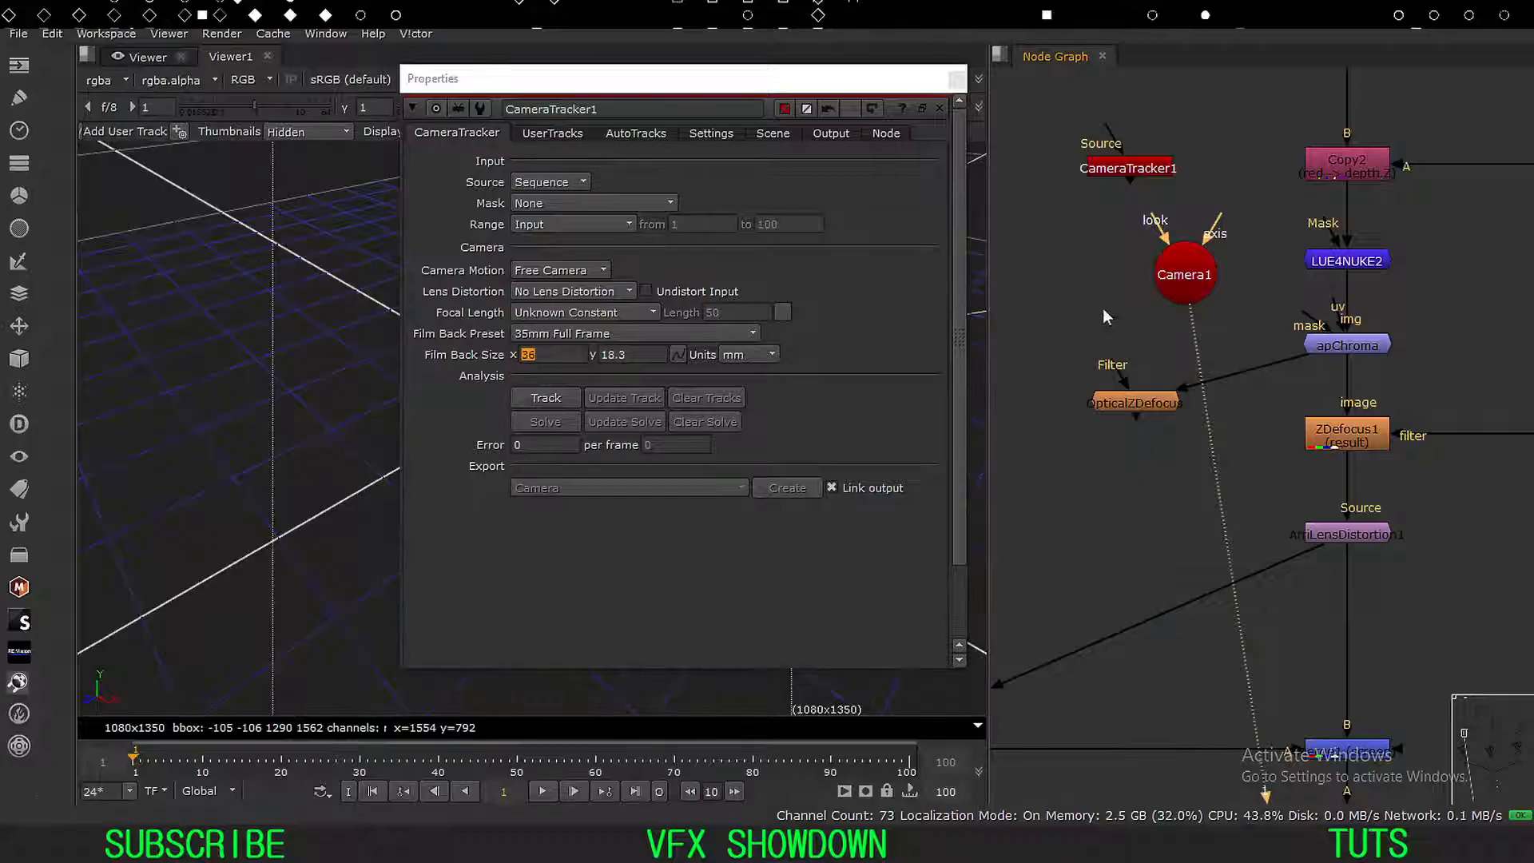
drag(683, 81, 1076, 203)
scroll(568, 385, up, 10)
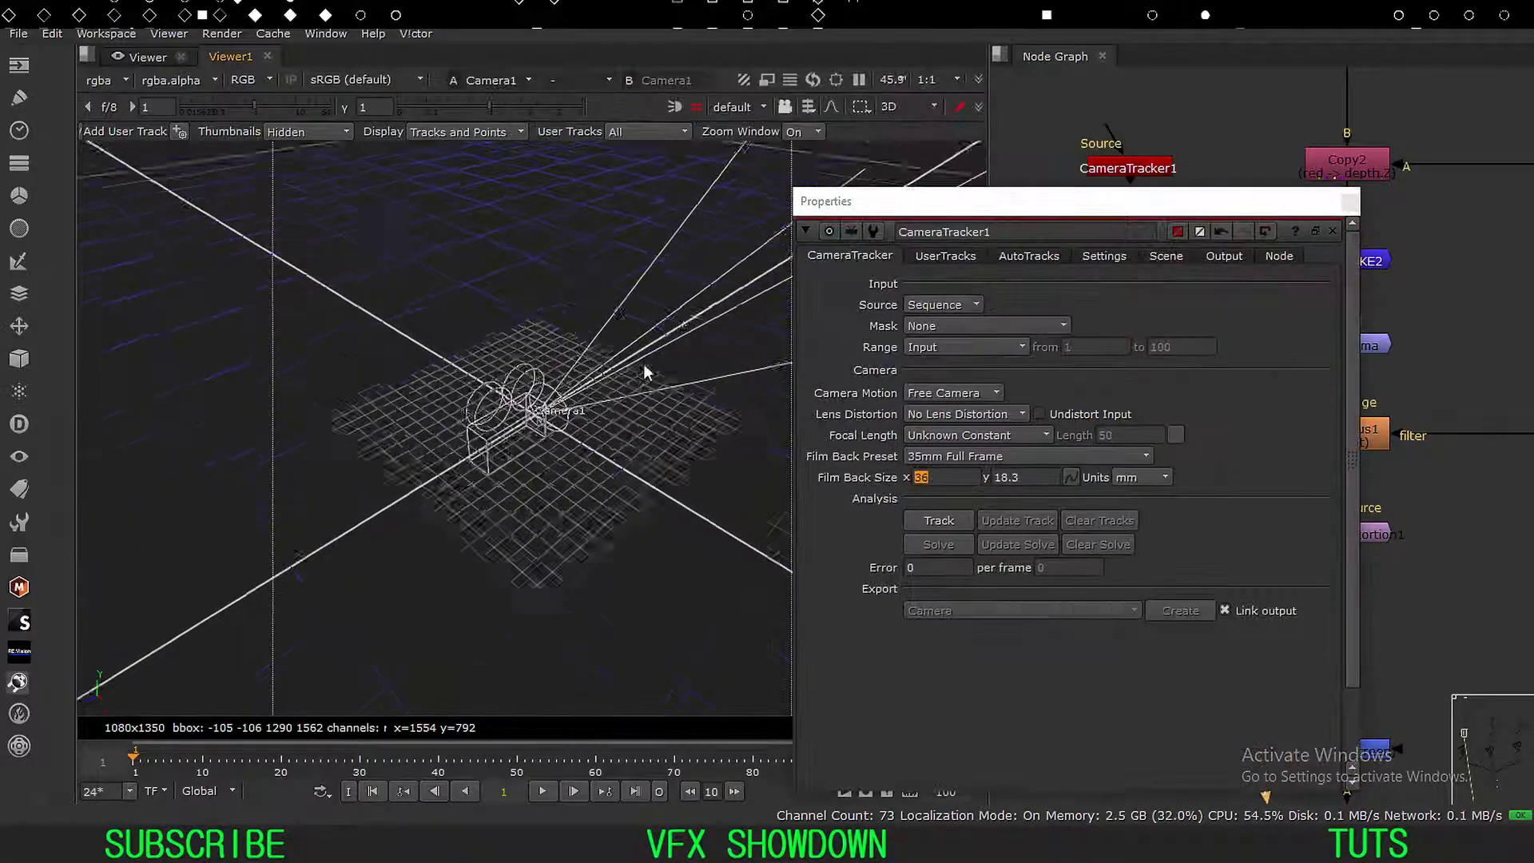
scroll(521, 432, up, 5)
ctrl+drag(602, 438, 421, 376)
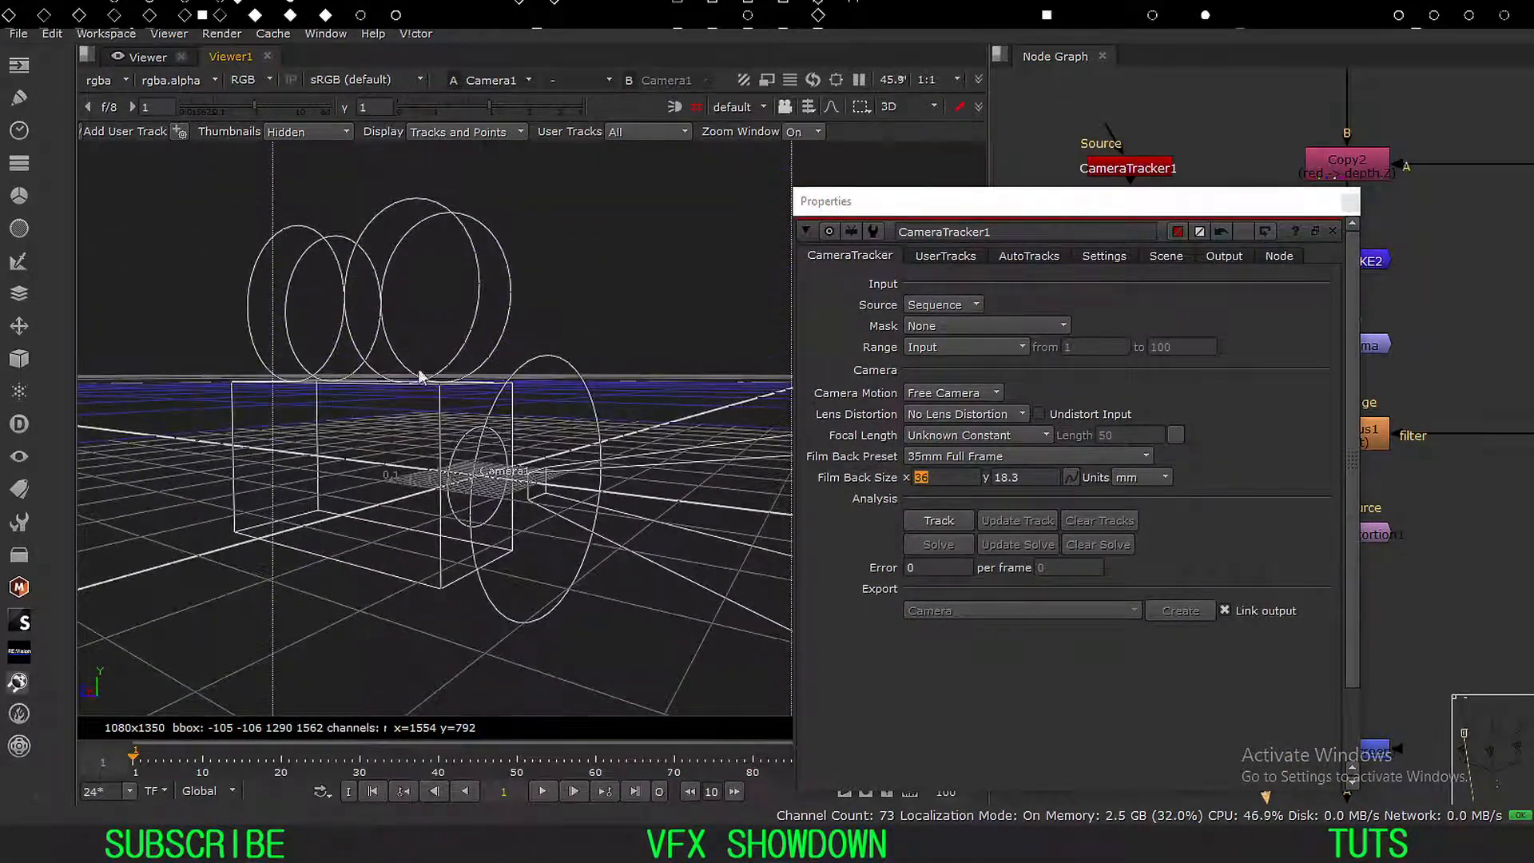
scroll(599, 477, up, 3)
ctrl+drag(524, 503, 476, 418)
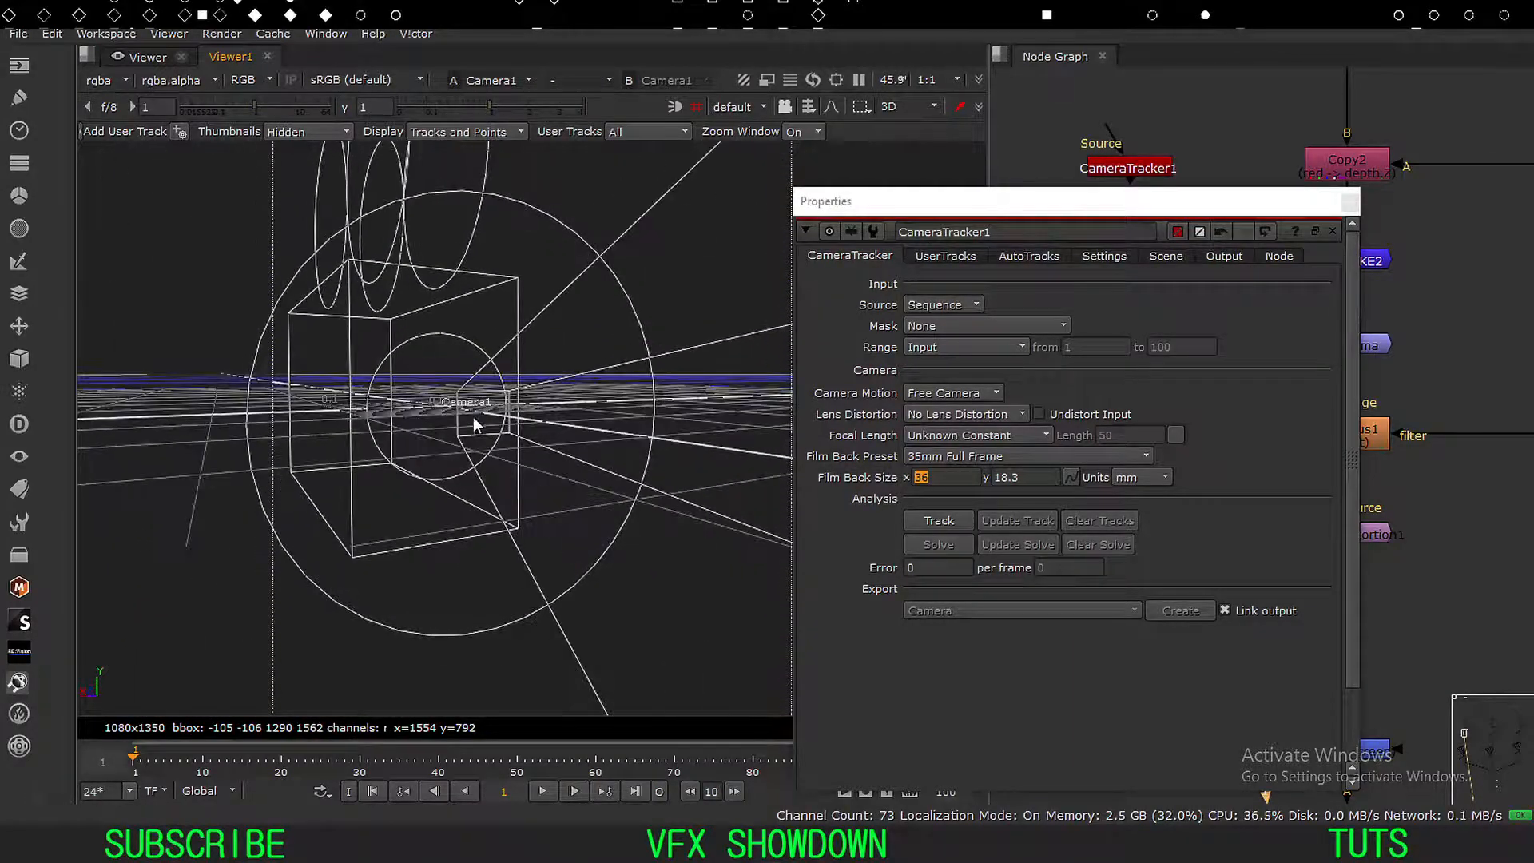
Open Camera1's projection properties and arrange them alongside the CameraTracker1 properties, with the film back width highlighted for comparison.
click(489, 423)
drag(1022, 206, 443, 76)
double_click(1183, 276)
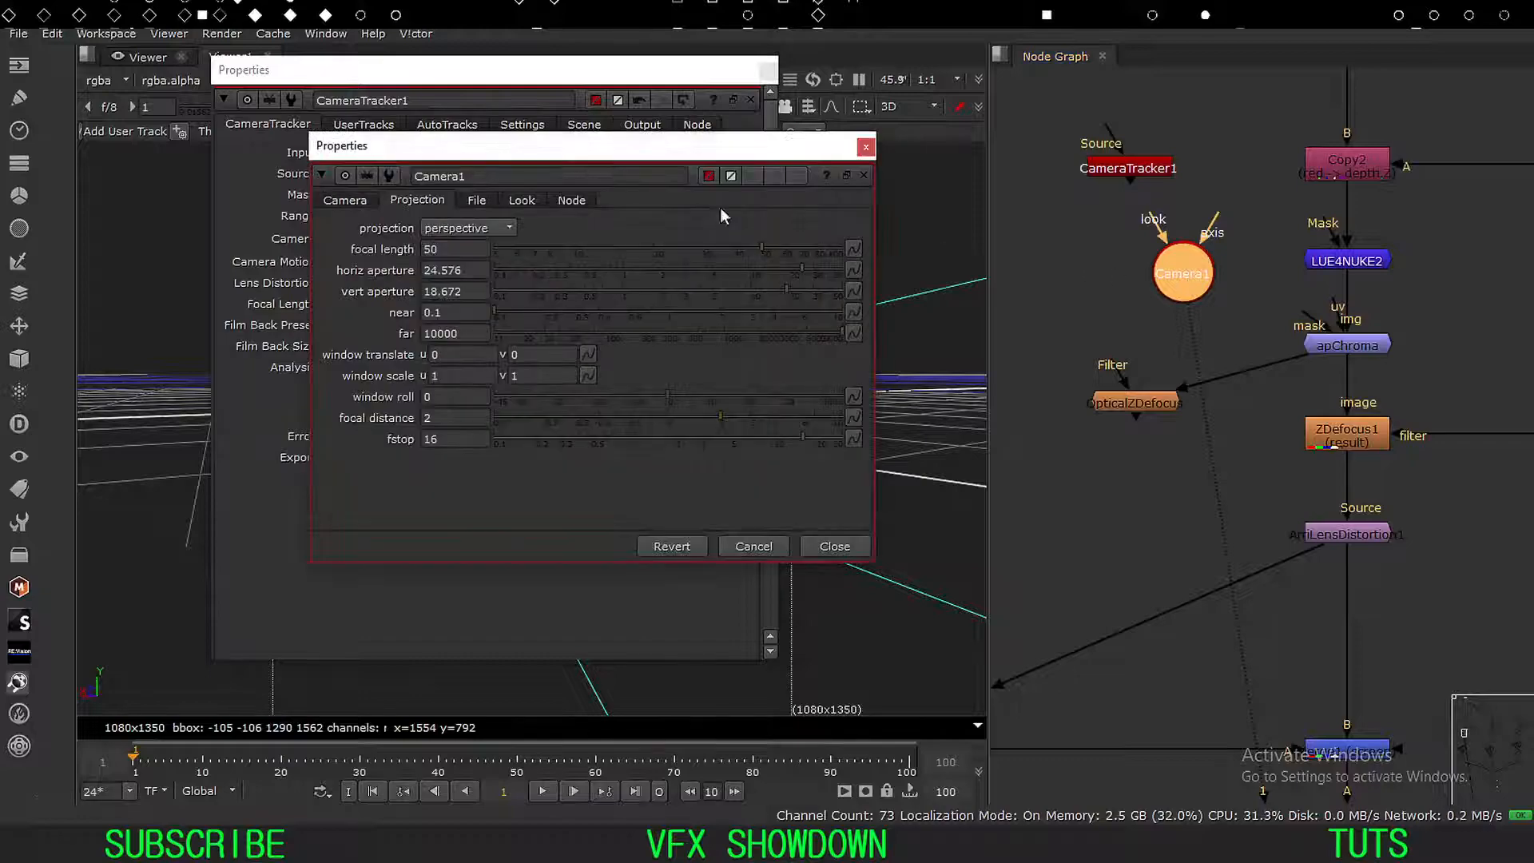
drag(618, 146, 1209, 97)
drag(663, 72, 1152, 429)
drag(1167, 114, 1206, 94)
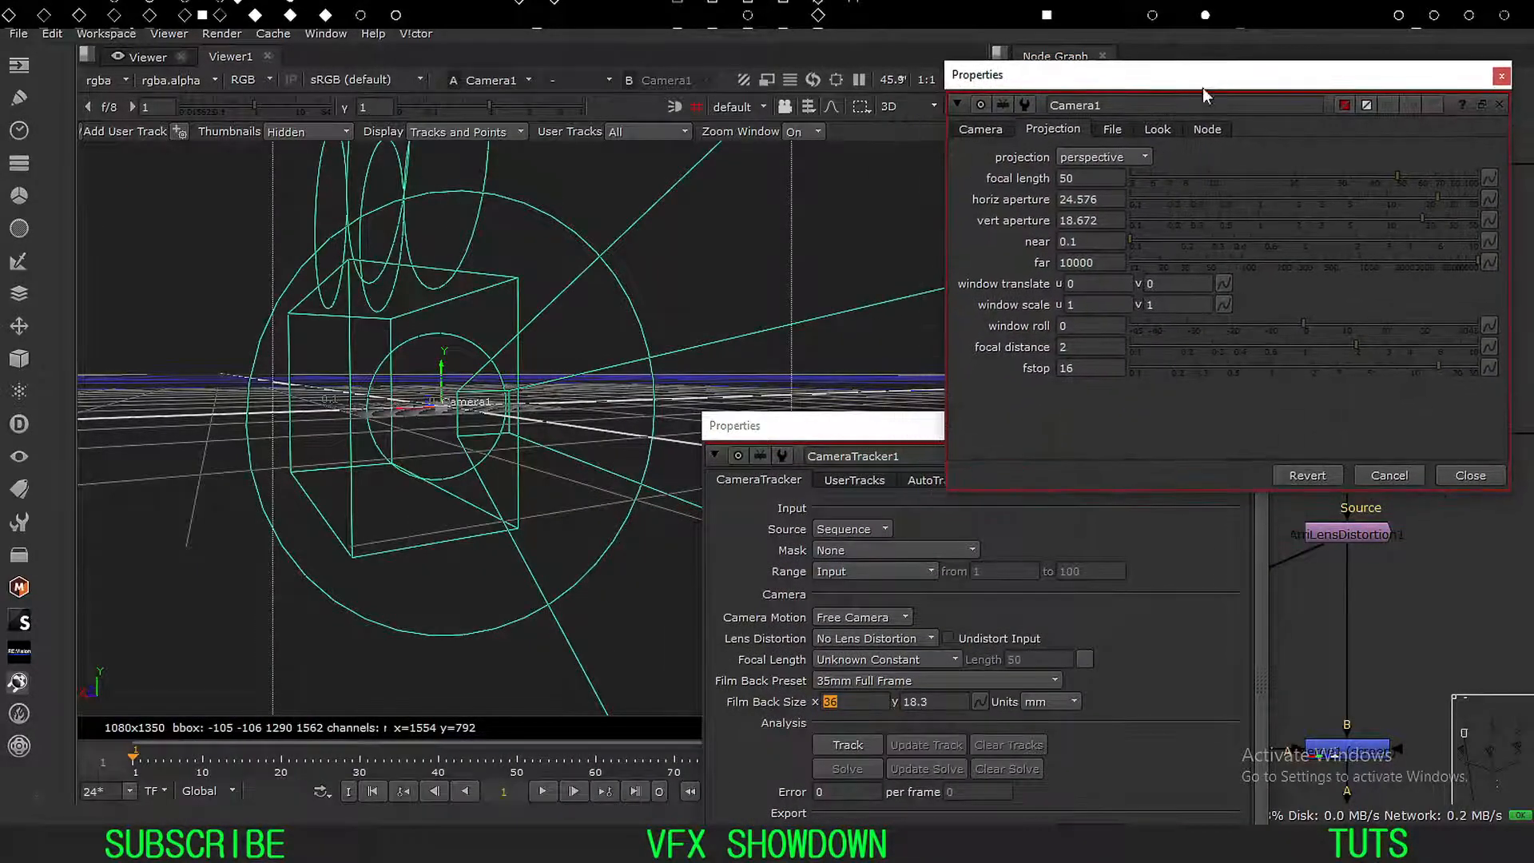
click(830, 701)
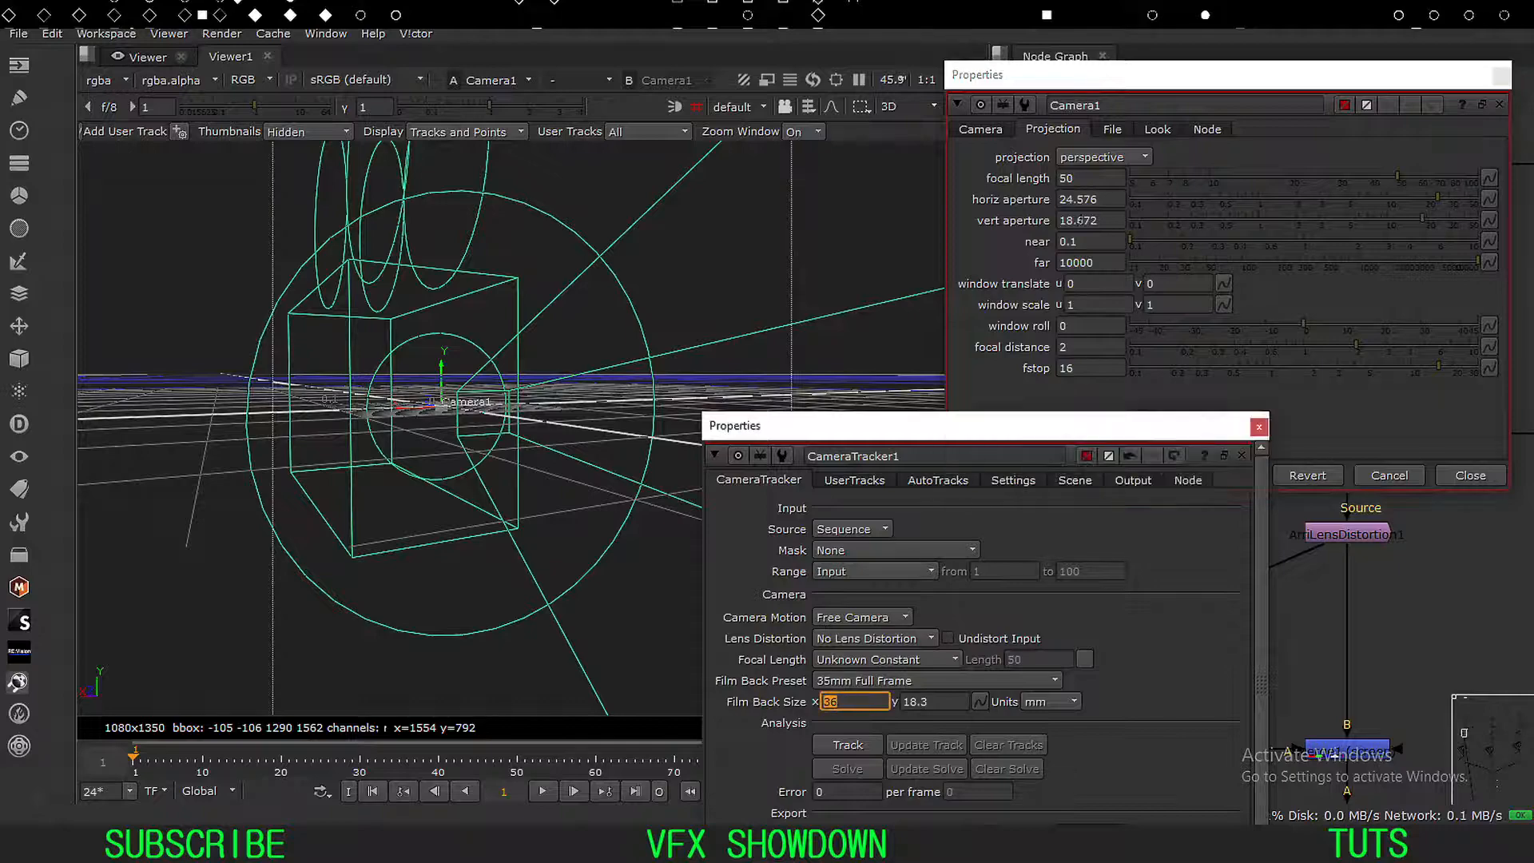
Set Camera1's horizontal aperture to 36 and vertical aperture to 18.3, and close its properties.
drag(1101, 201, 988, 221)
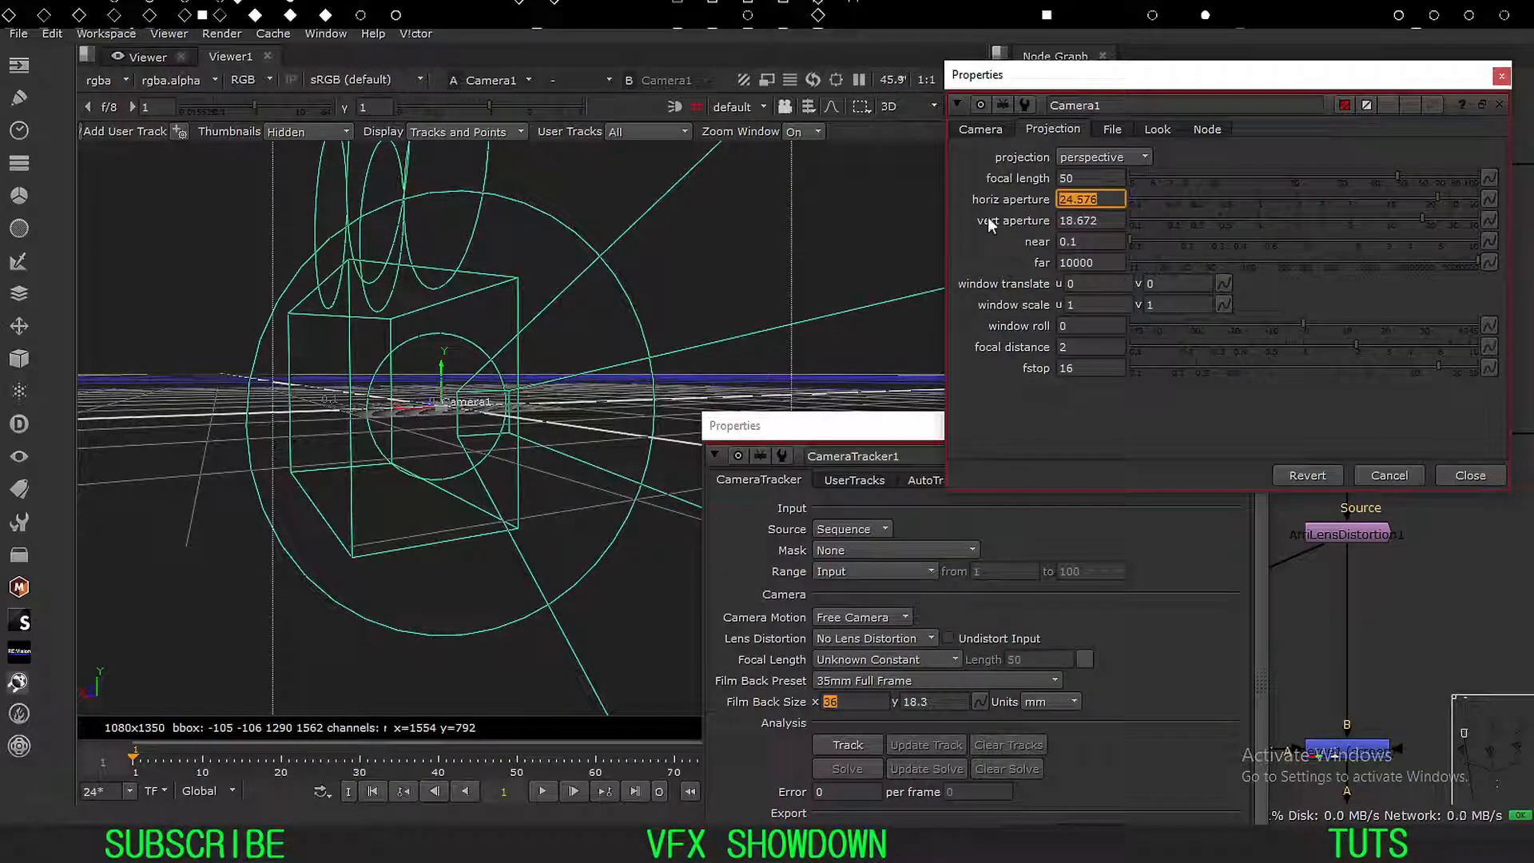
text(36)
key(Return)
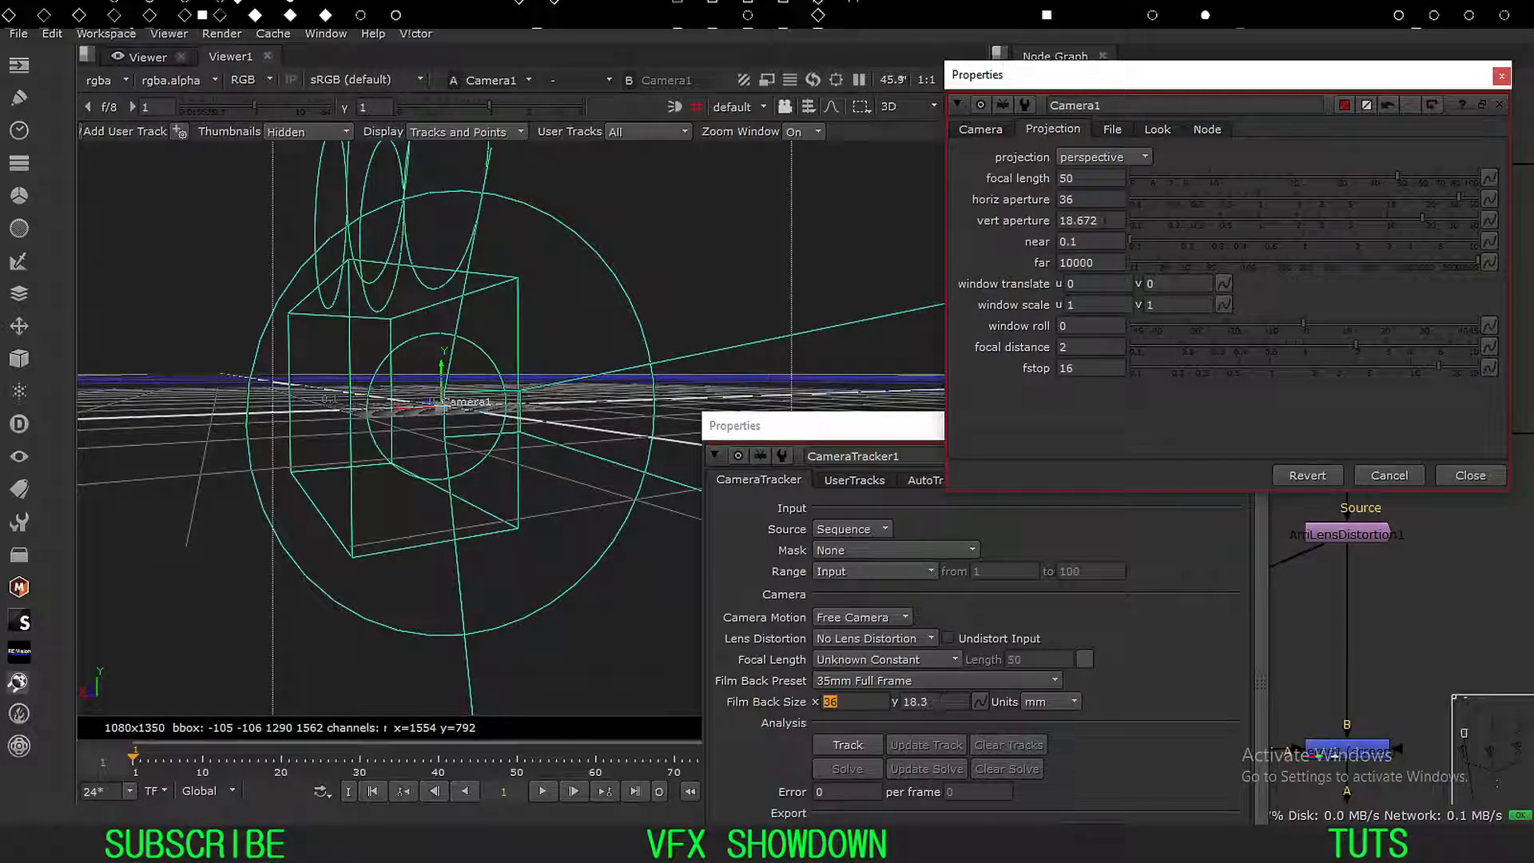
key(Tab)
text(18.3)
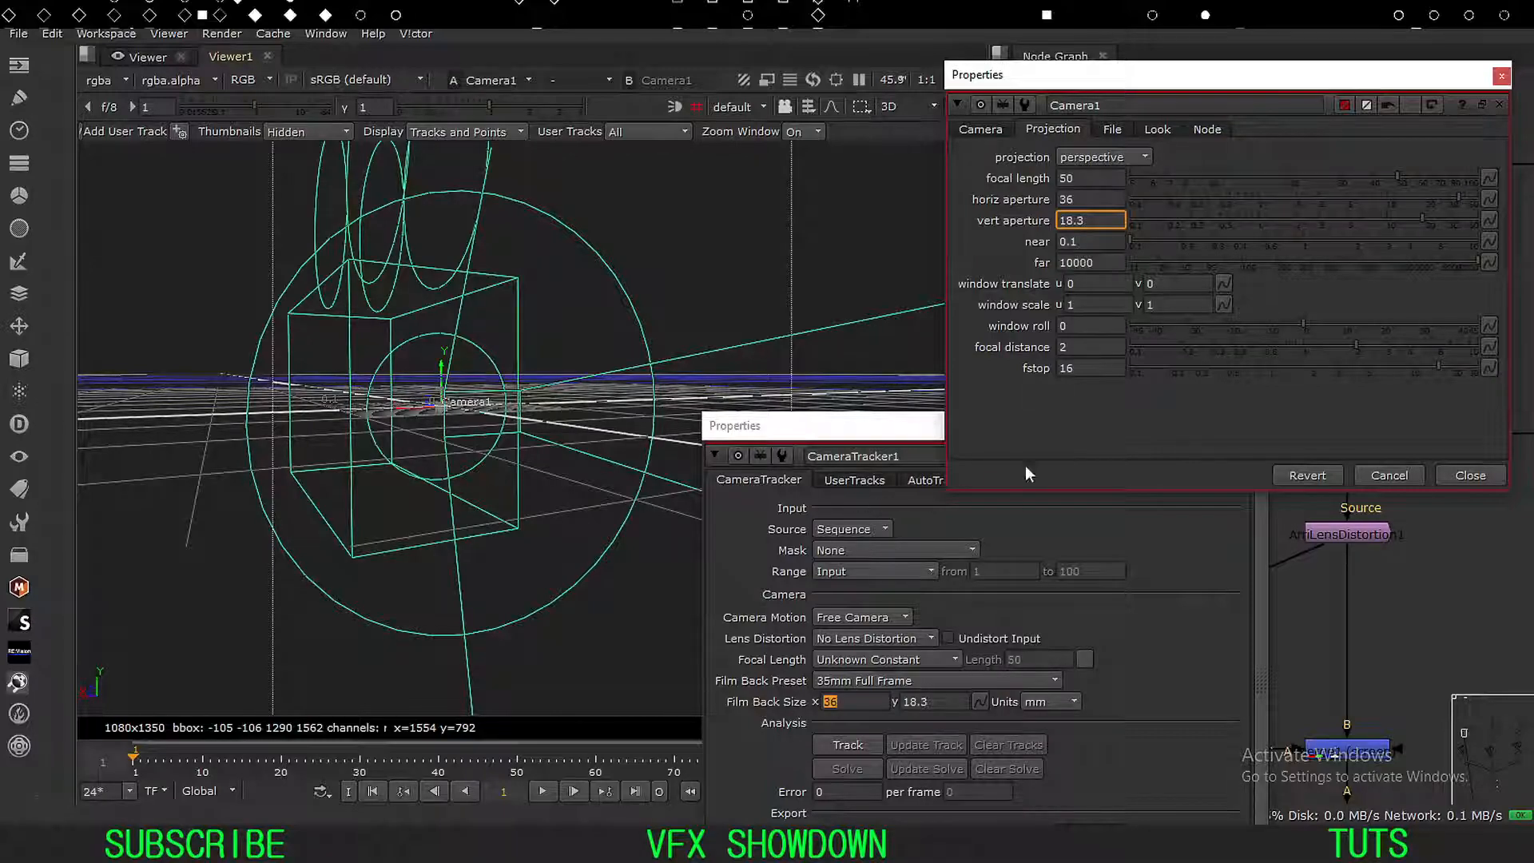
key(Return)
click(1467, 476)
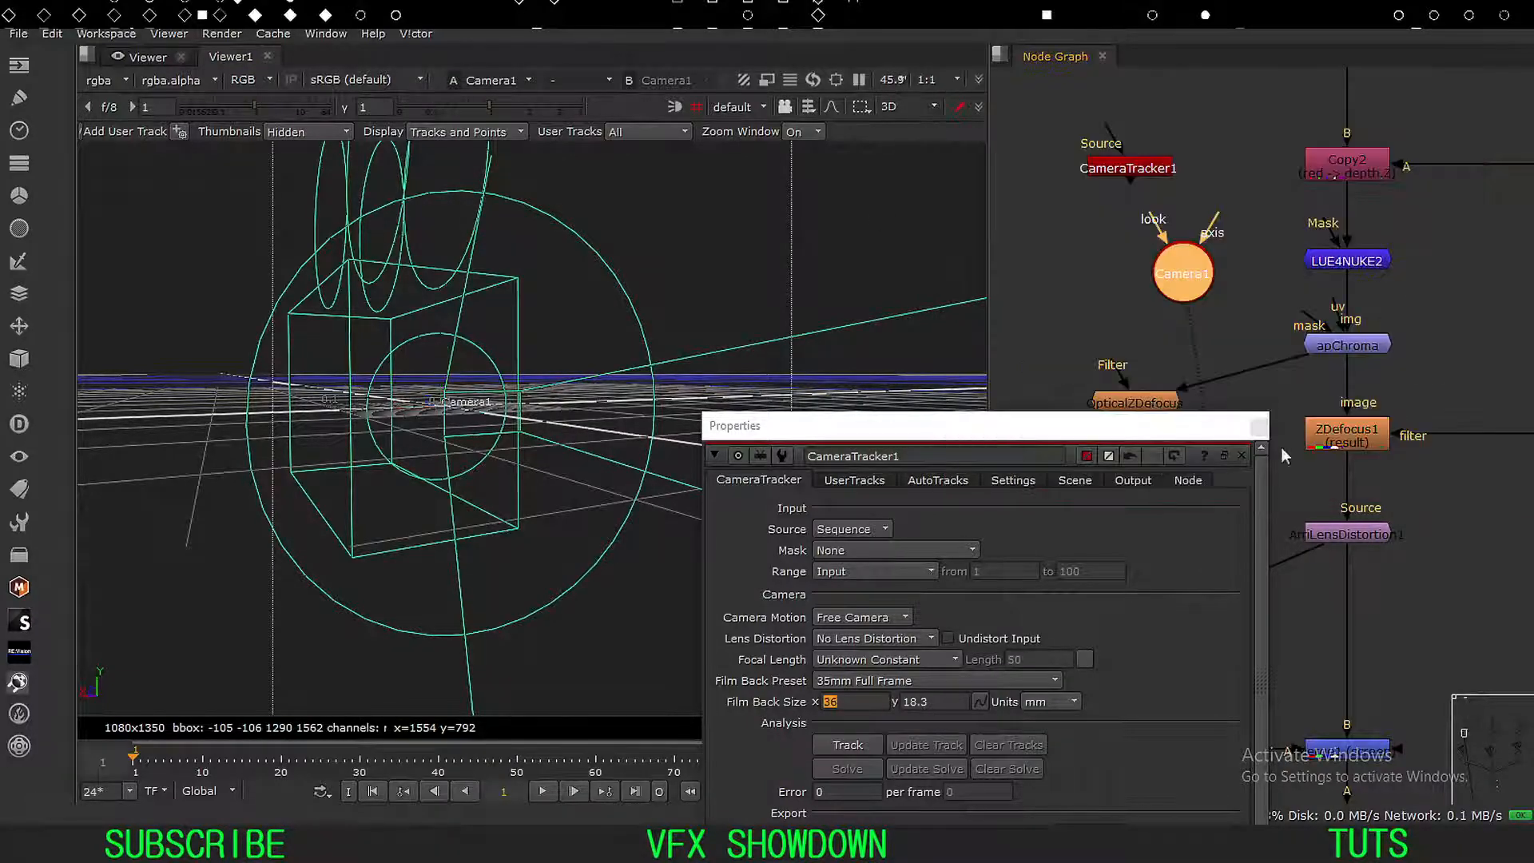
Close the CameraTracker1 properties, view Camera1 side-on in 3D, and nudge the OpticalZDefocus and CameraTracker1 nodes away from Camera1.
drag(1146, 438, 1099, 436)
click(1217, 431)
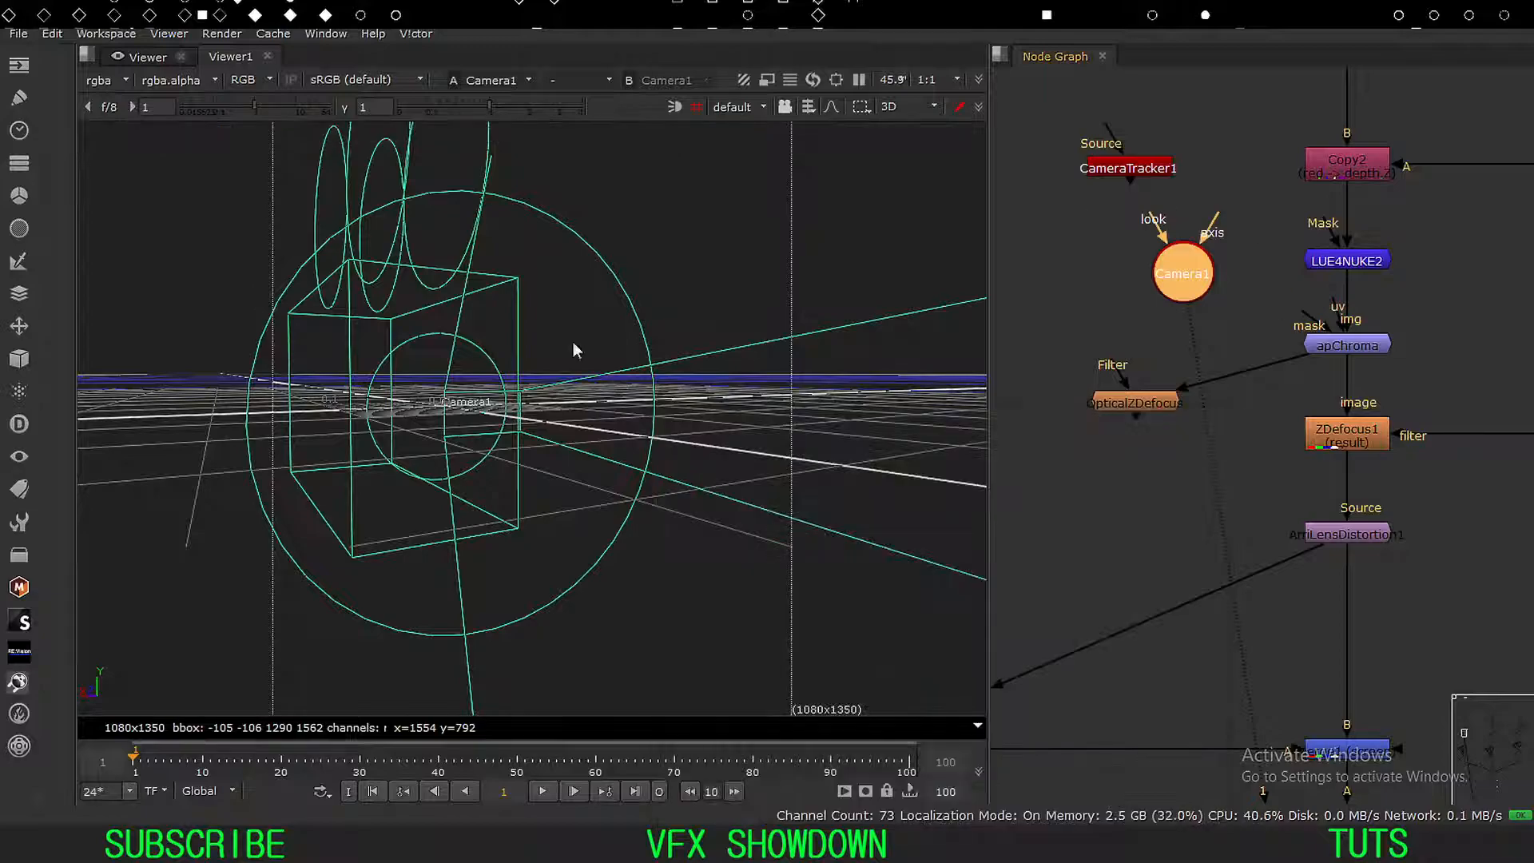
ctrl+drag(412, 406, 604, 419)
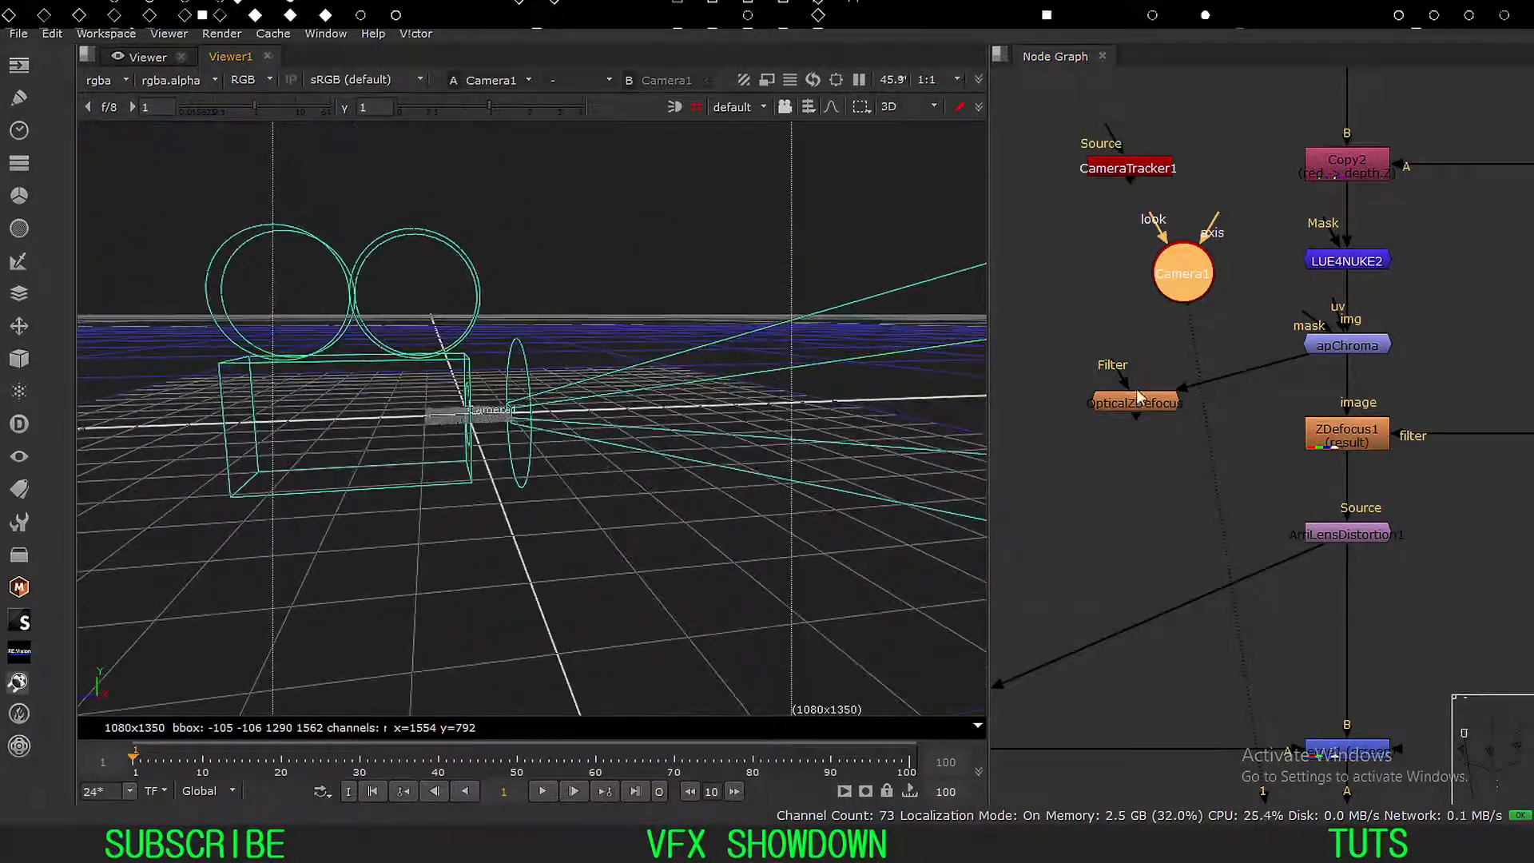
drag(1136, 393, 1109, 372)
drag(1130, 171, 1107, 175)
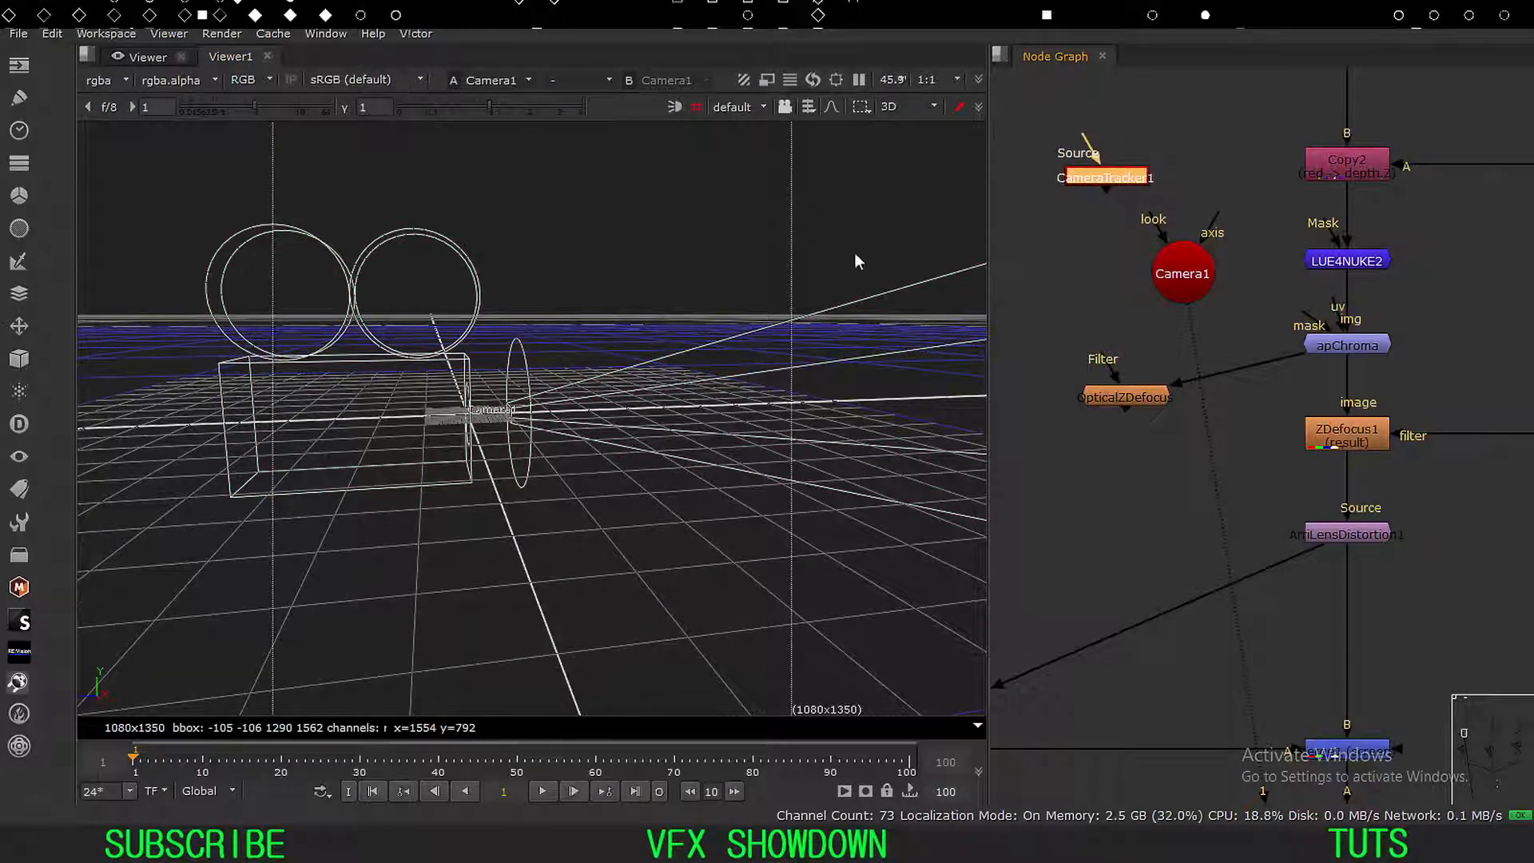
Review CameraTracker1's film back presets for film, Black Magic, Canon and Red cameras, and close its properties.
double_click(1107, 177)
drag(893, 440, 909, 151)
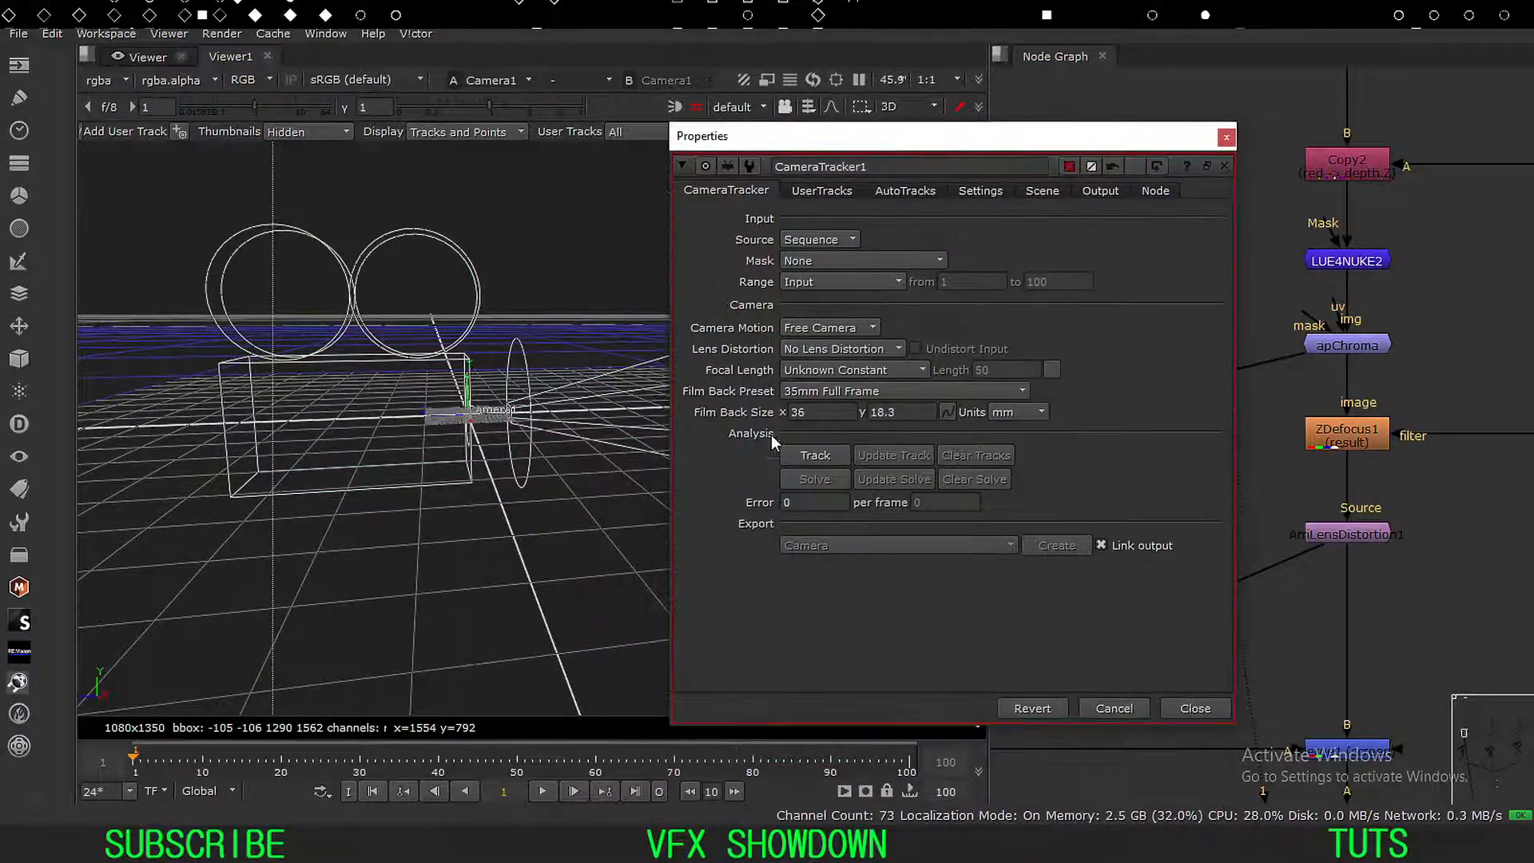
click(847, 394)
mouse_move(835, 430)
mouse_move(933, 436)
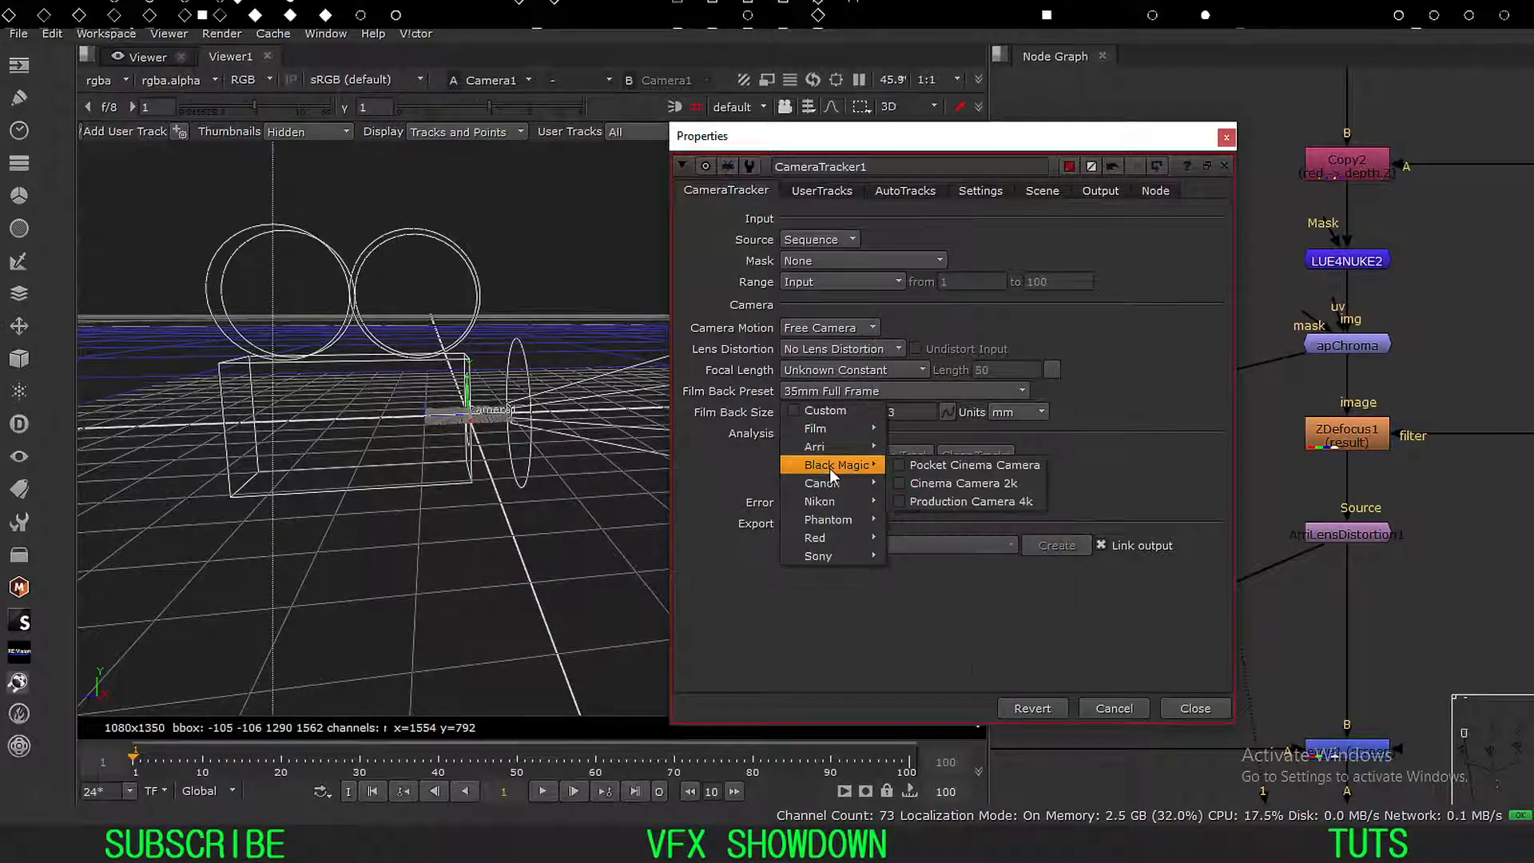
mouse_move(840, 489)
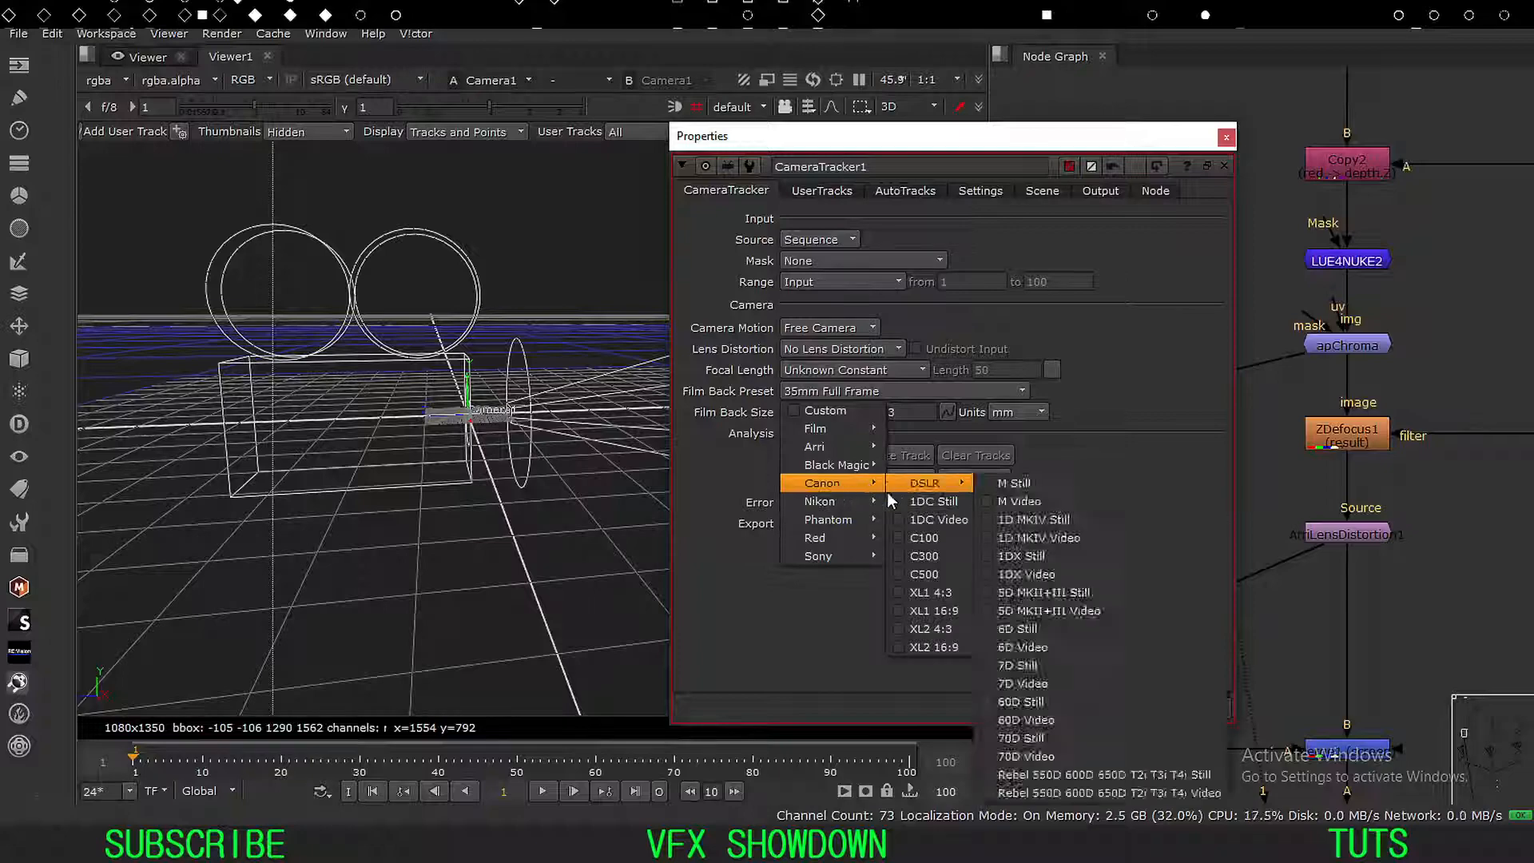
mouse_move(837, 545)
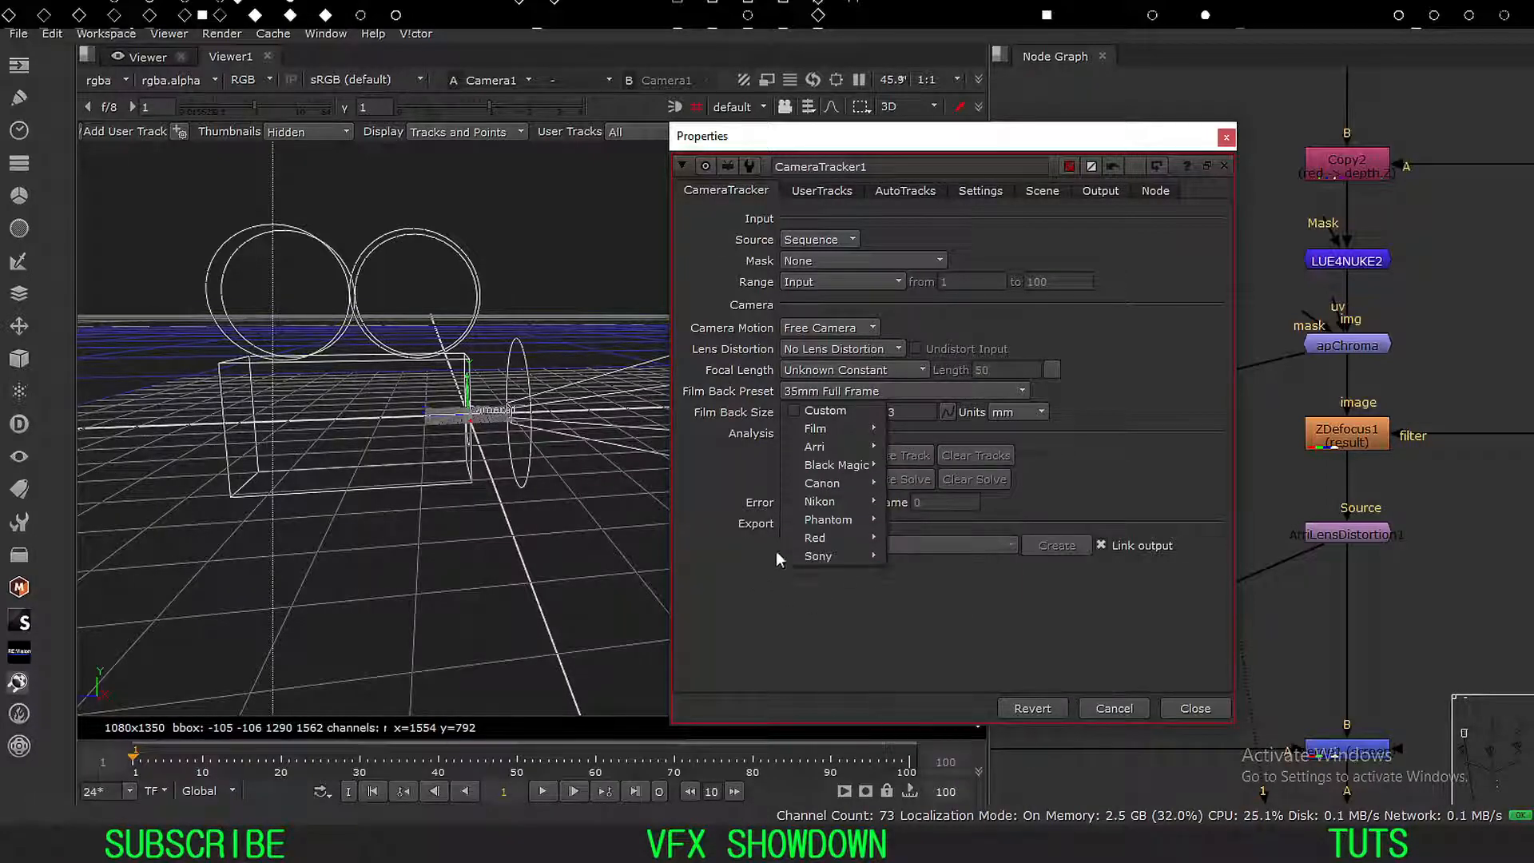
mouse_move(945, 541)
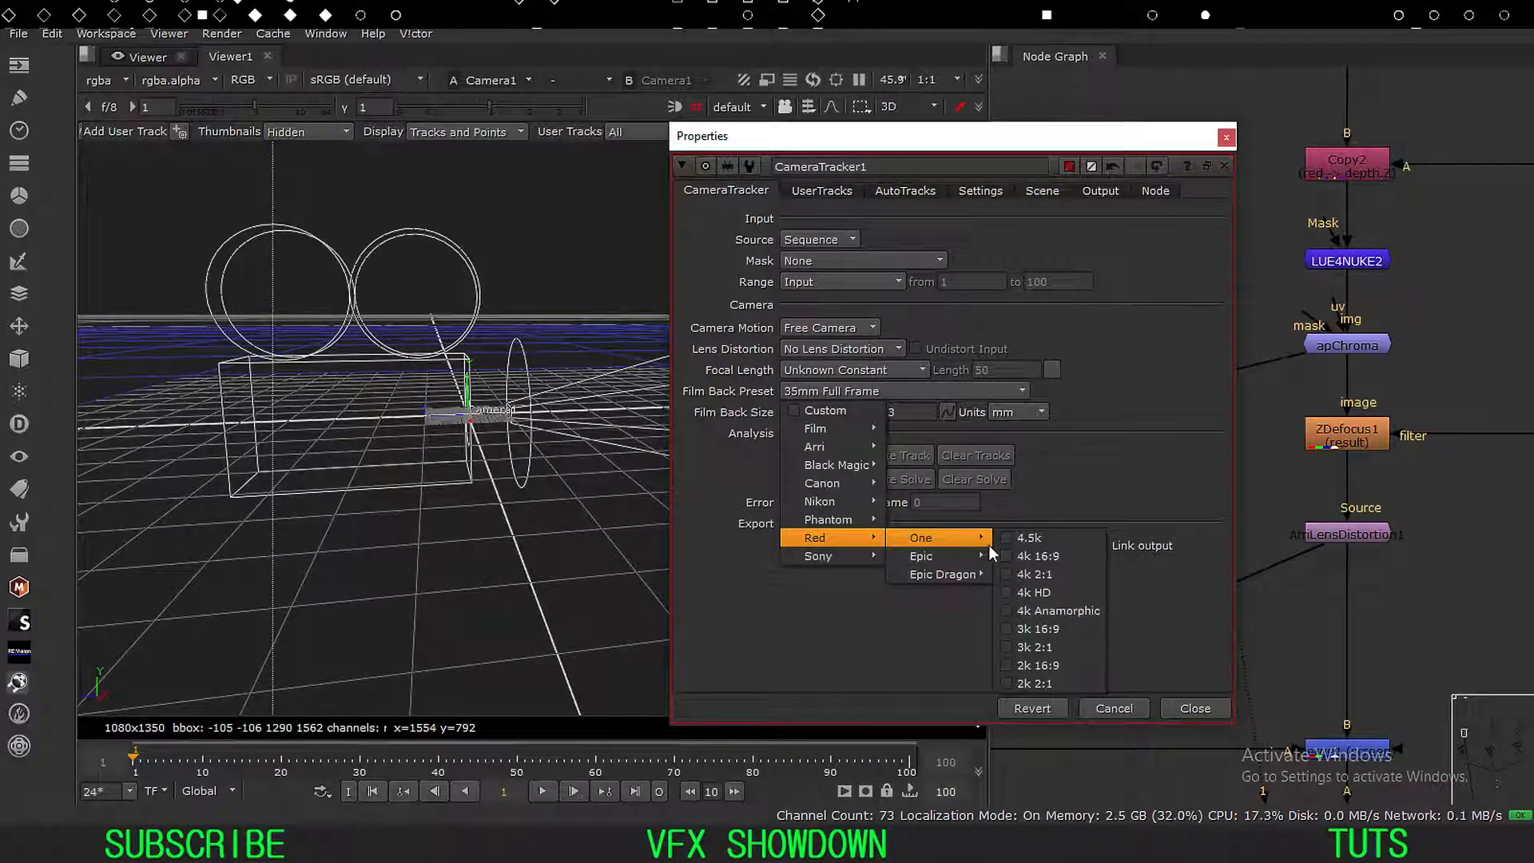
mouse_move(943, 574)
click(860, 624)
drag(931, 137, 779, 126)
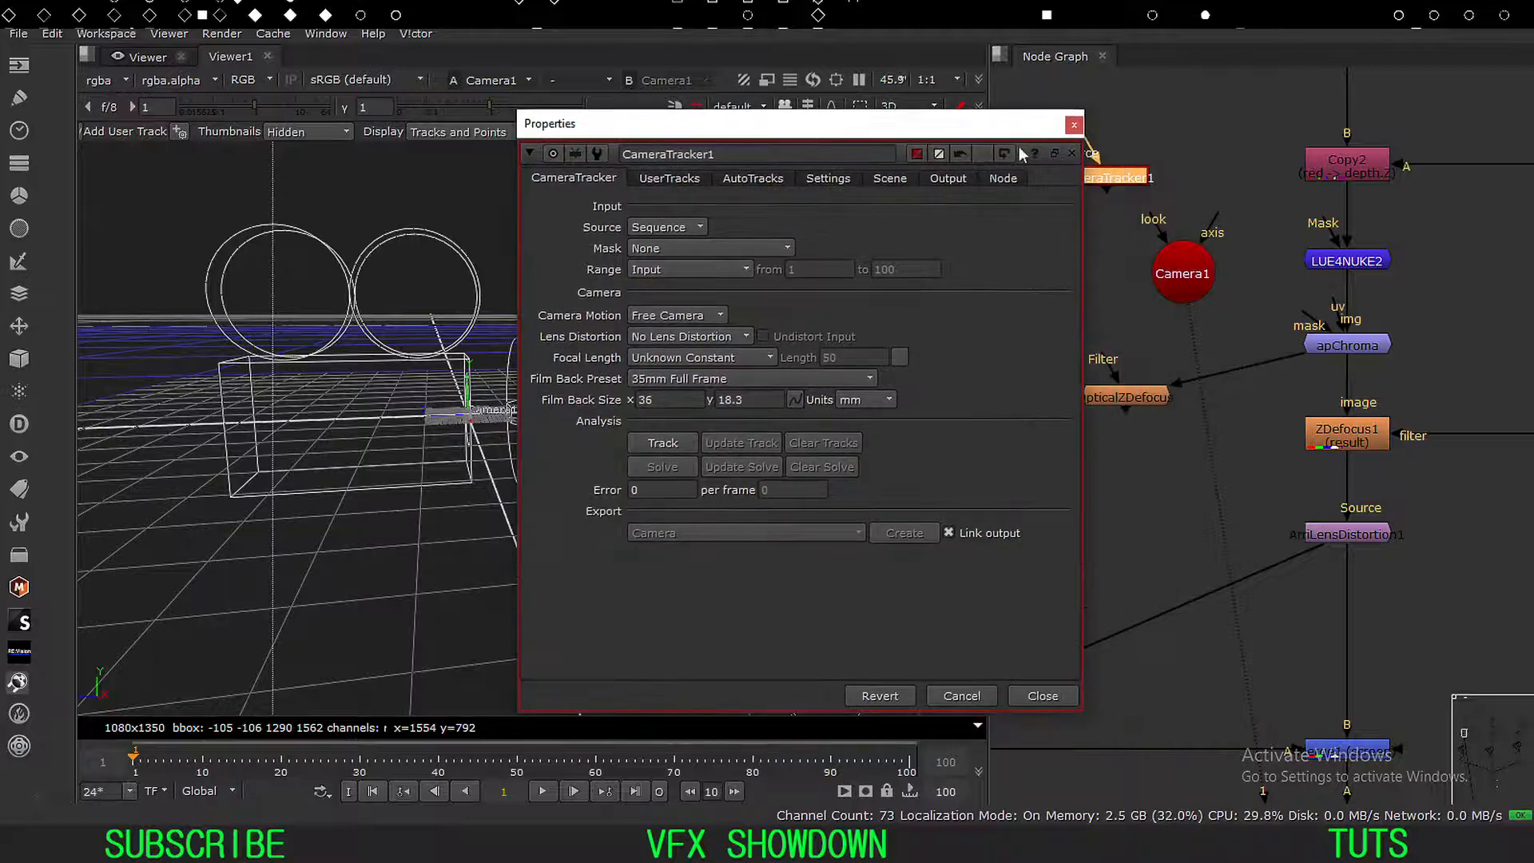
click(1074, 126)
Reposition the CameraTracker1 and OpticalZDefocus nodes to leave clear space around Camera1.
drag(1116, 171, 1106, 183)
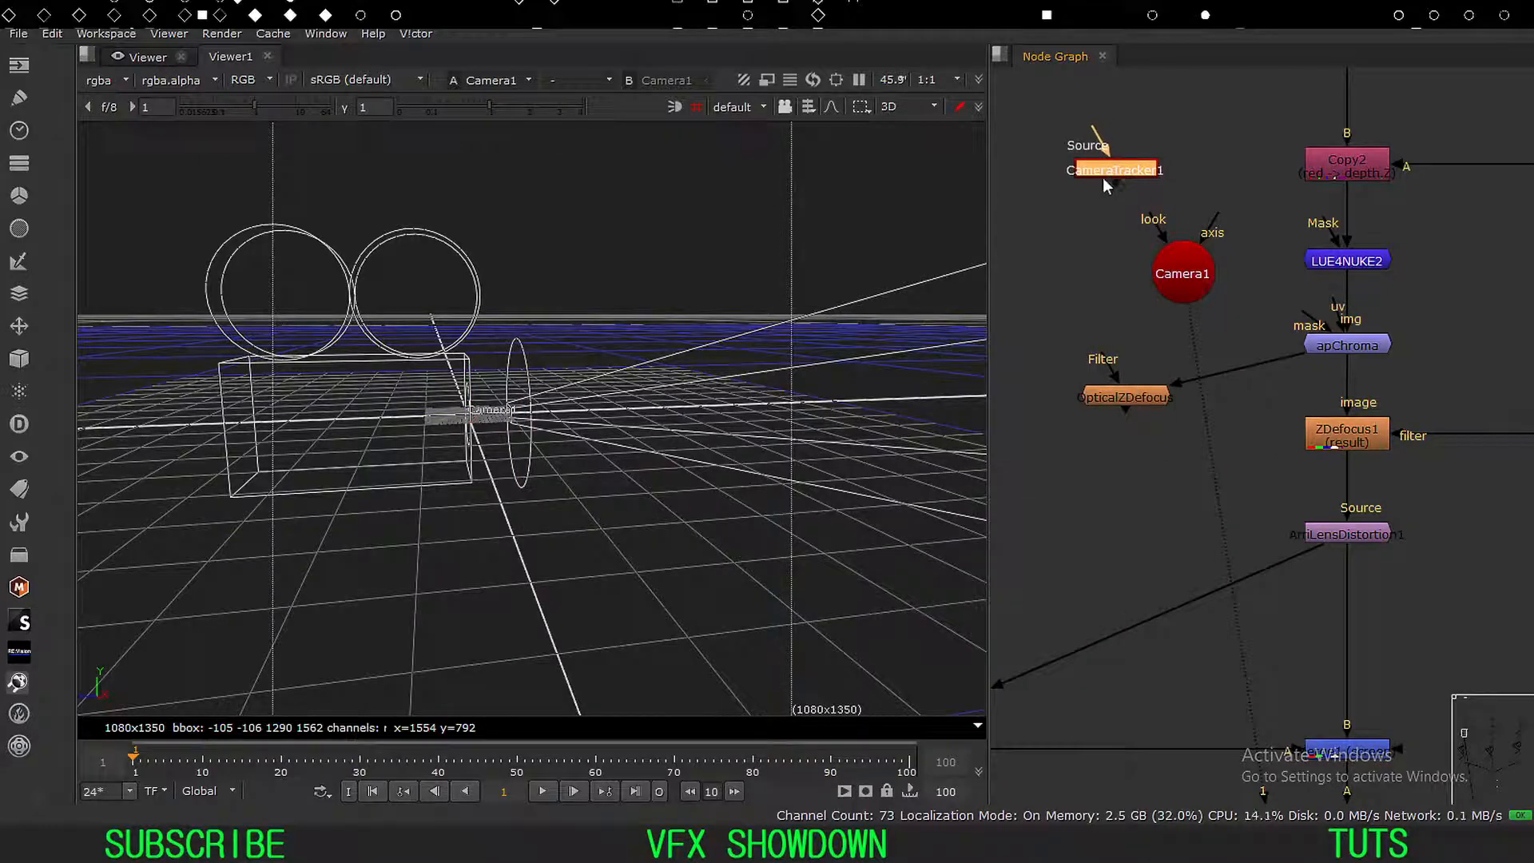
scroll(1074, 275, down, 4)
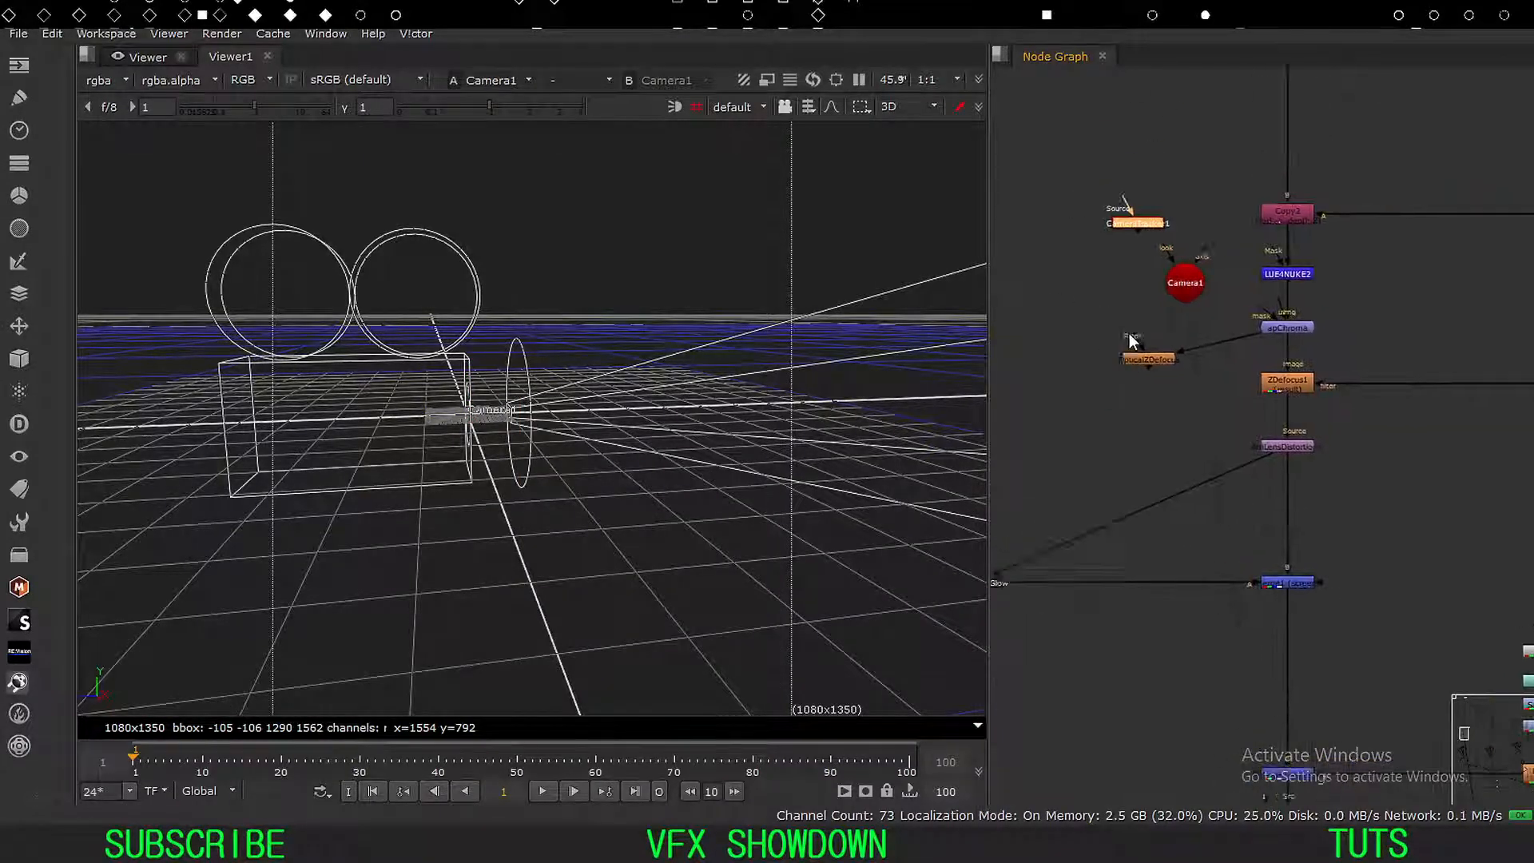
drag(1196, 367, 1200, 325)
scroll(1171, 362, up, 3)
click(1105, 450)
drag(1173, 459, 1115, 446)
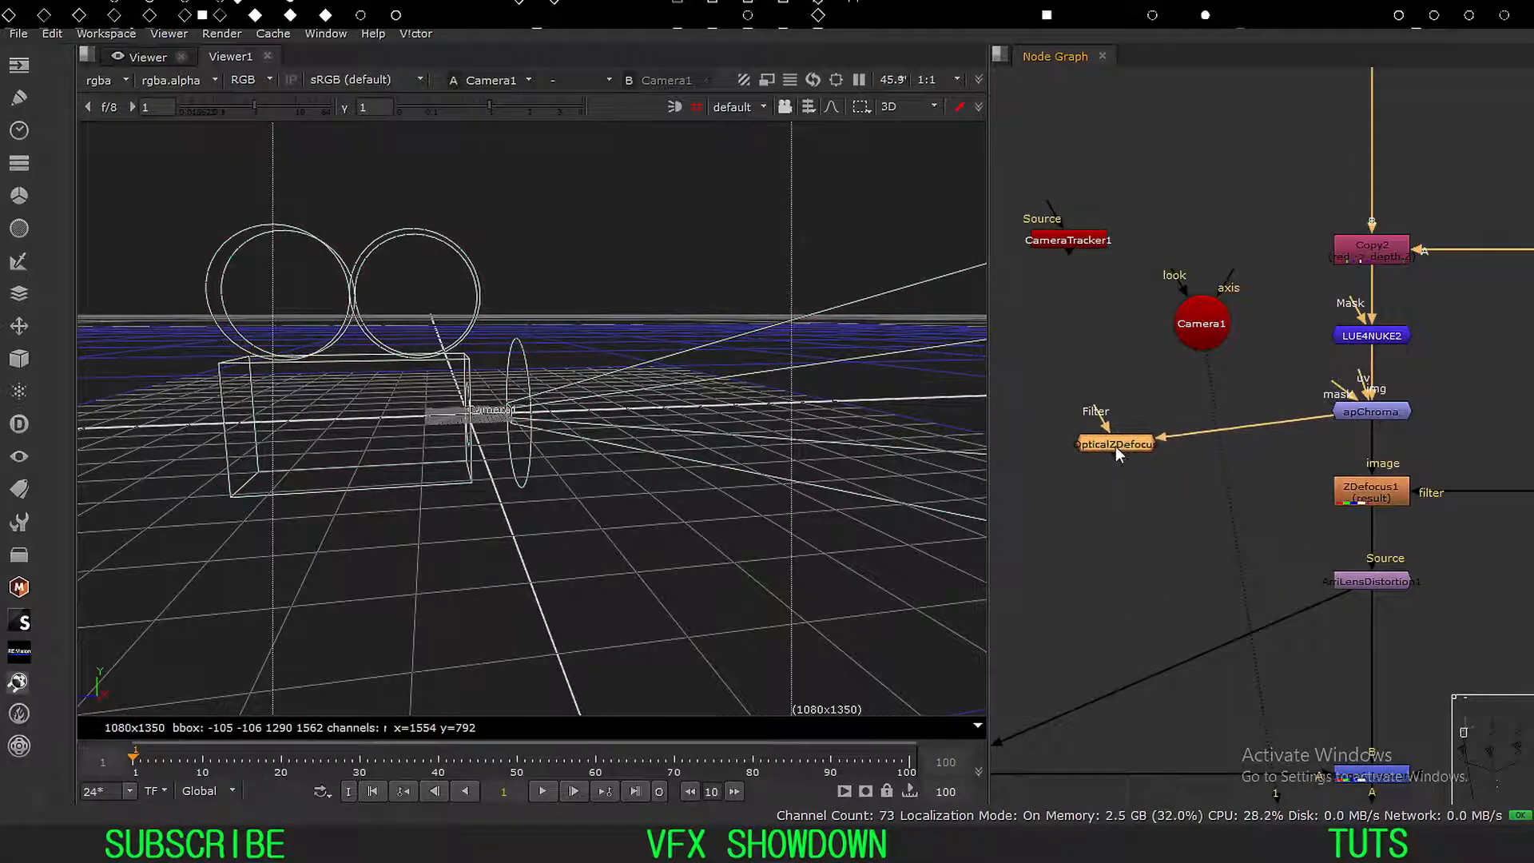
View the OpticalZDefocus result, open its properties clear of the node graph, and highlight the focal length.
key(Tab)
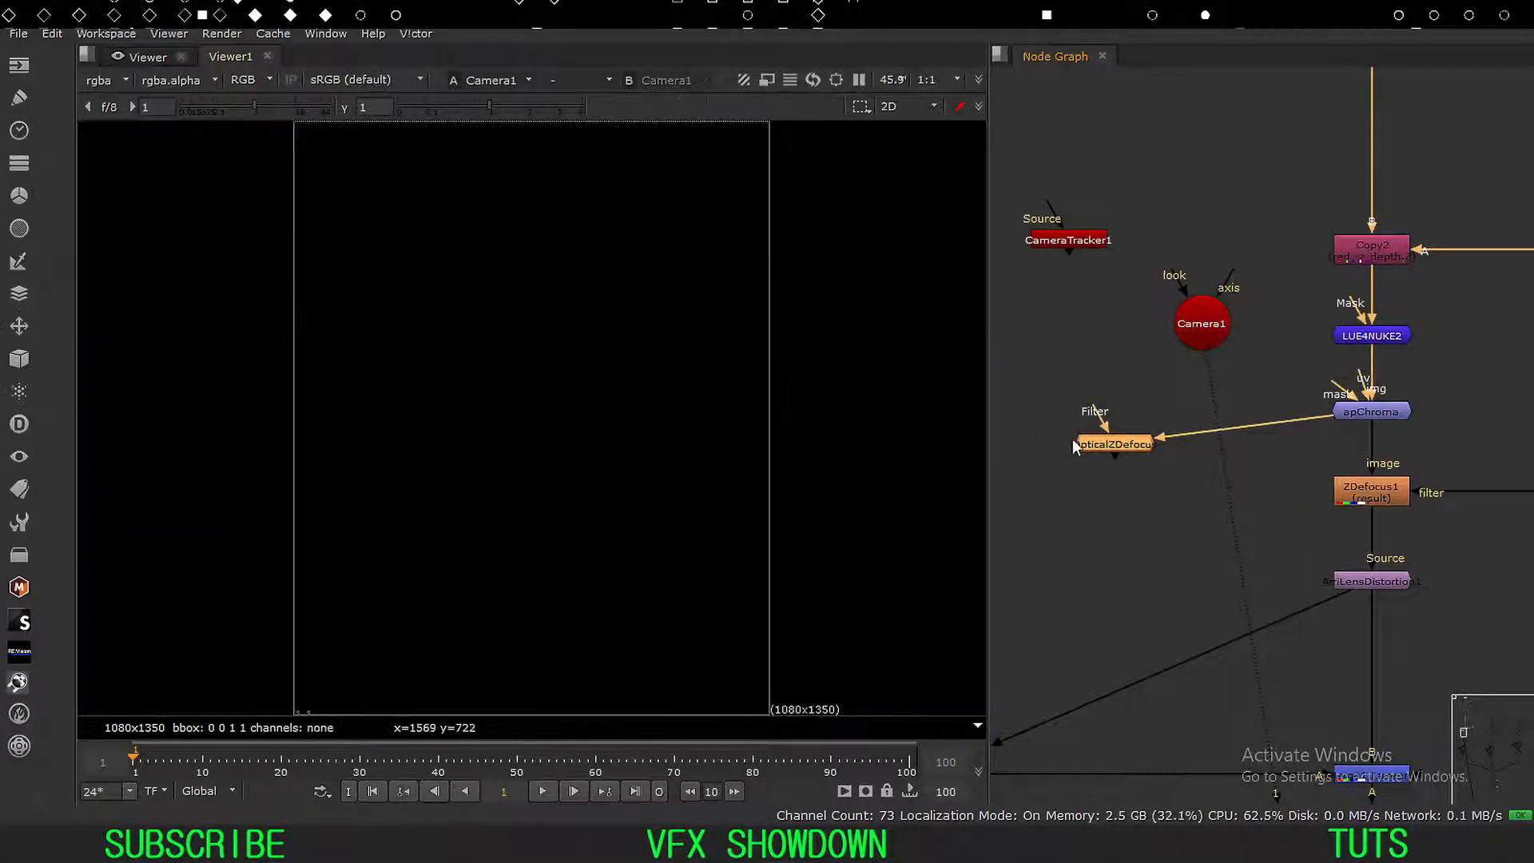
key(1)
drag(1118, 442, 1125, 443)
double_click(1124, 444)
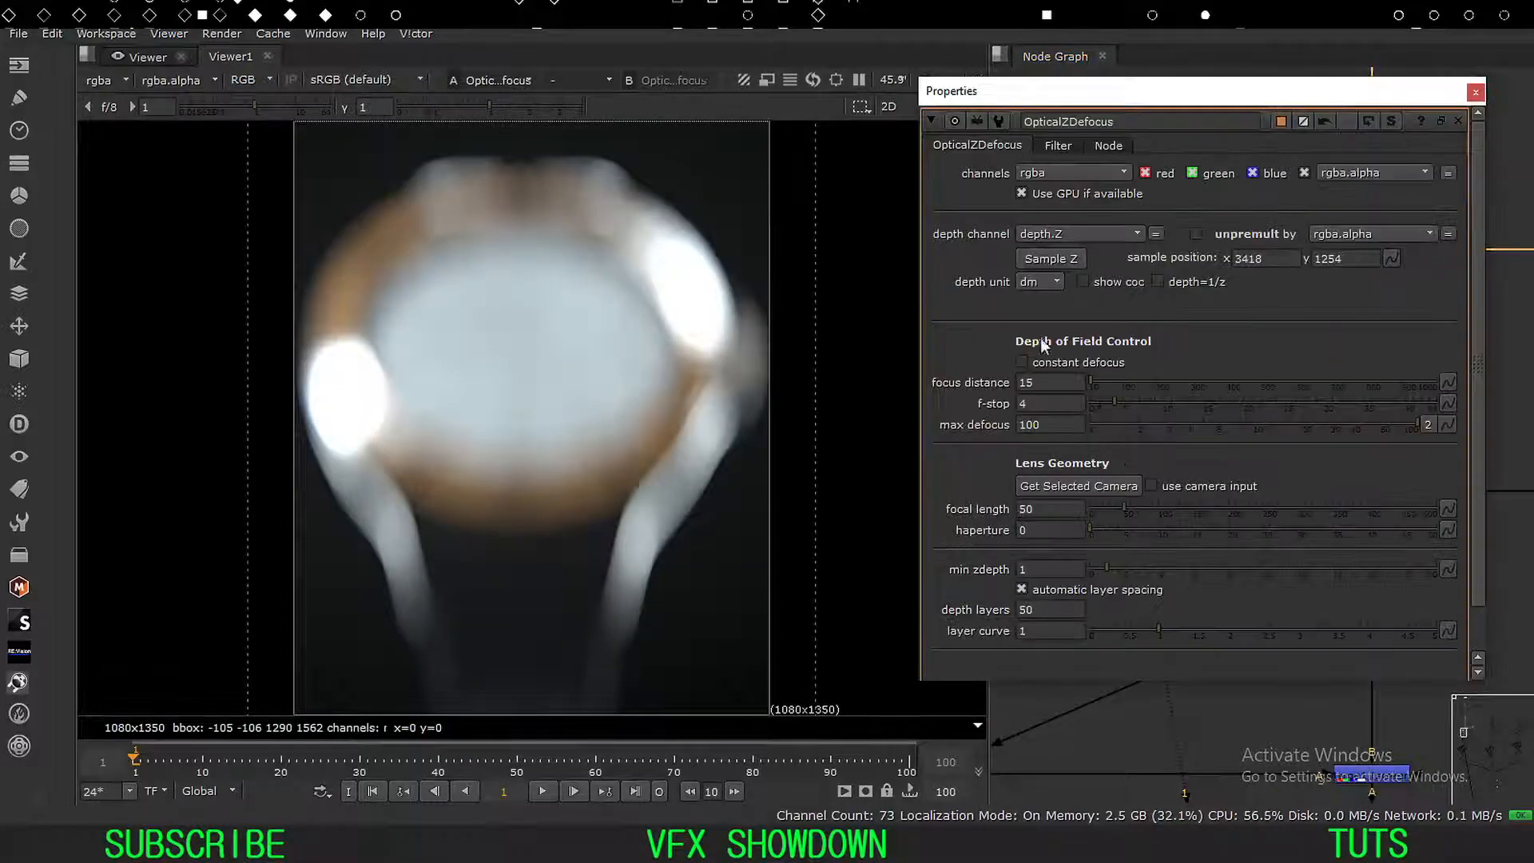
drag(1090, 95, 805, 115)
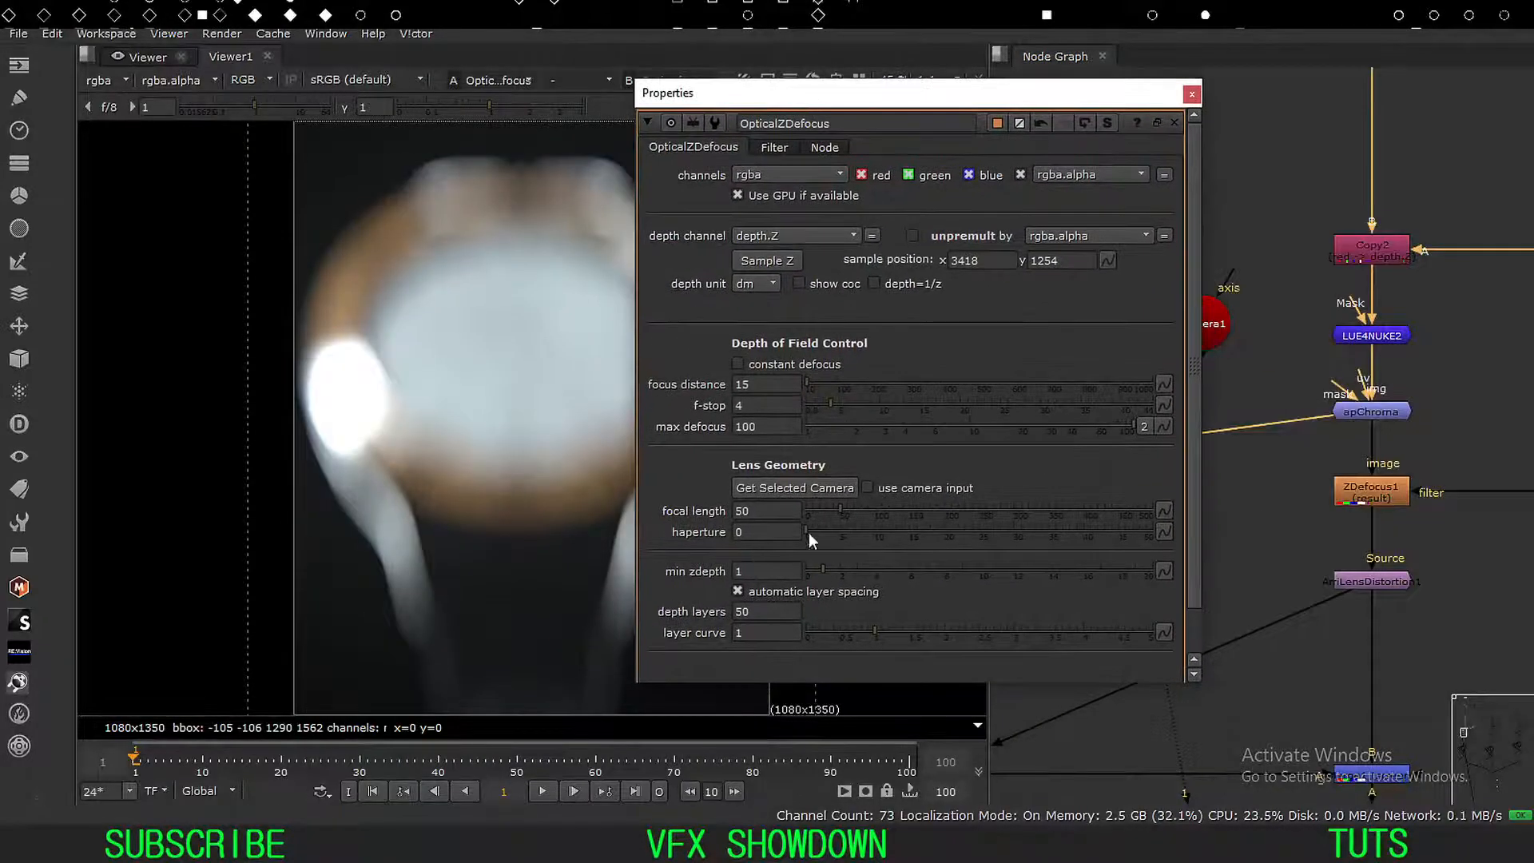
double_click(769, 514)
Load the lens values of the selected Camera1 into OpticalZDefocus, giving f-stop 16, focal length 50 and haperture 36, and close its properties.
drag(911, 91, 565, 195)
click(1201, 337)
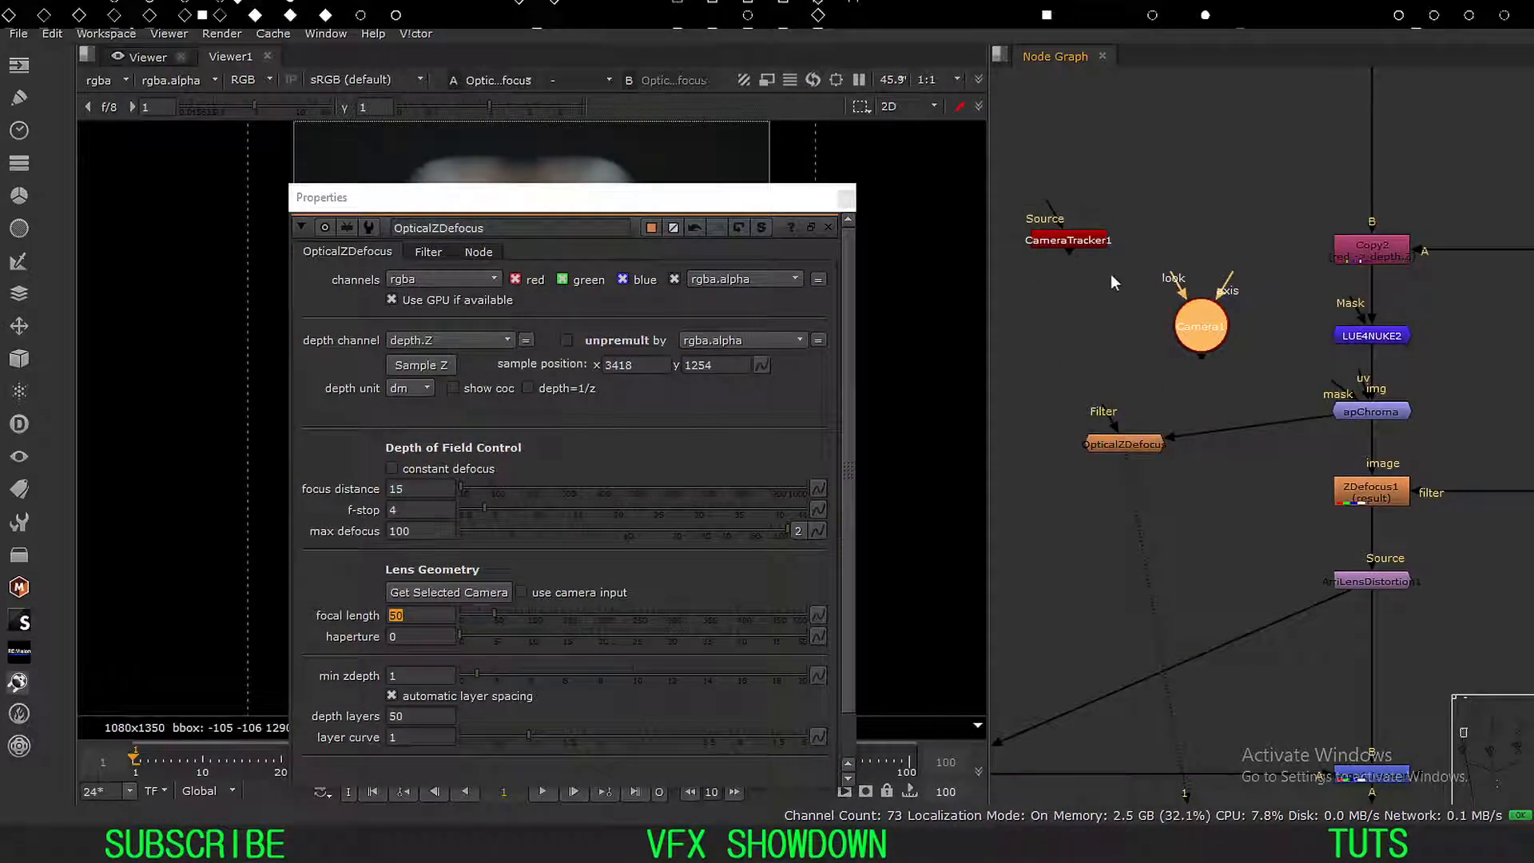
drag(535, 195, 506, 321)
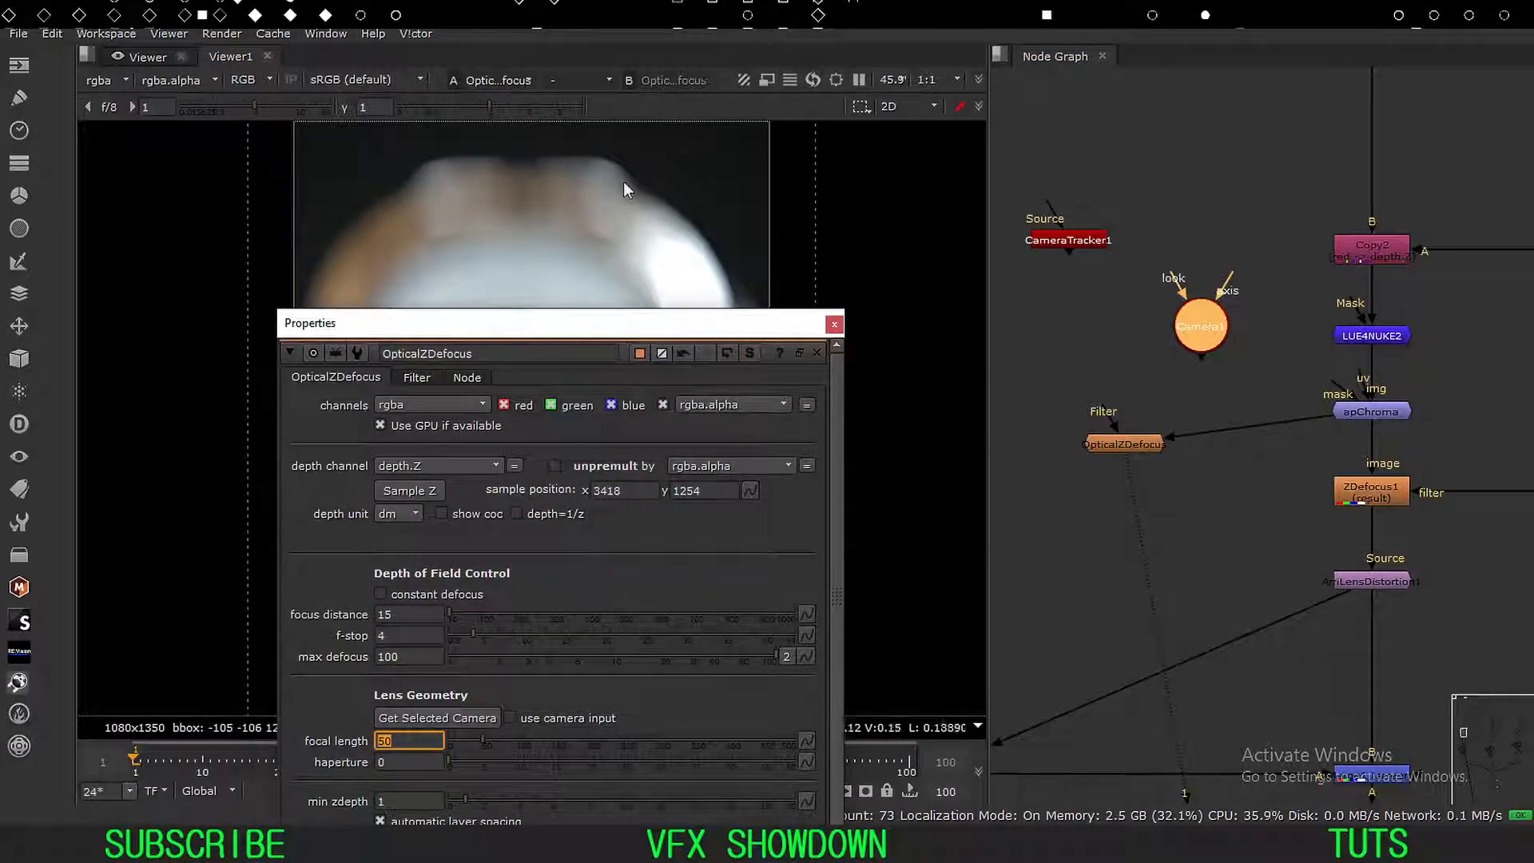
drag(739, 140, 270, 366)
mouse_move(506, 314)
mouse_down()
mouse_move(491, 323)
mouse_move(488, 297)
mouse_up()
drag(1207, 342, 1216, 342)
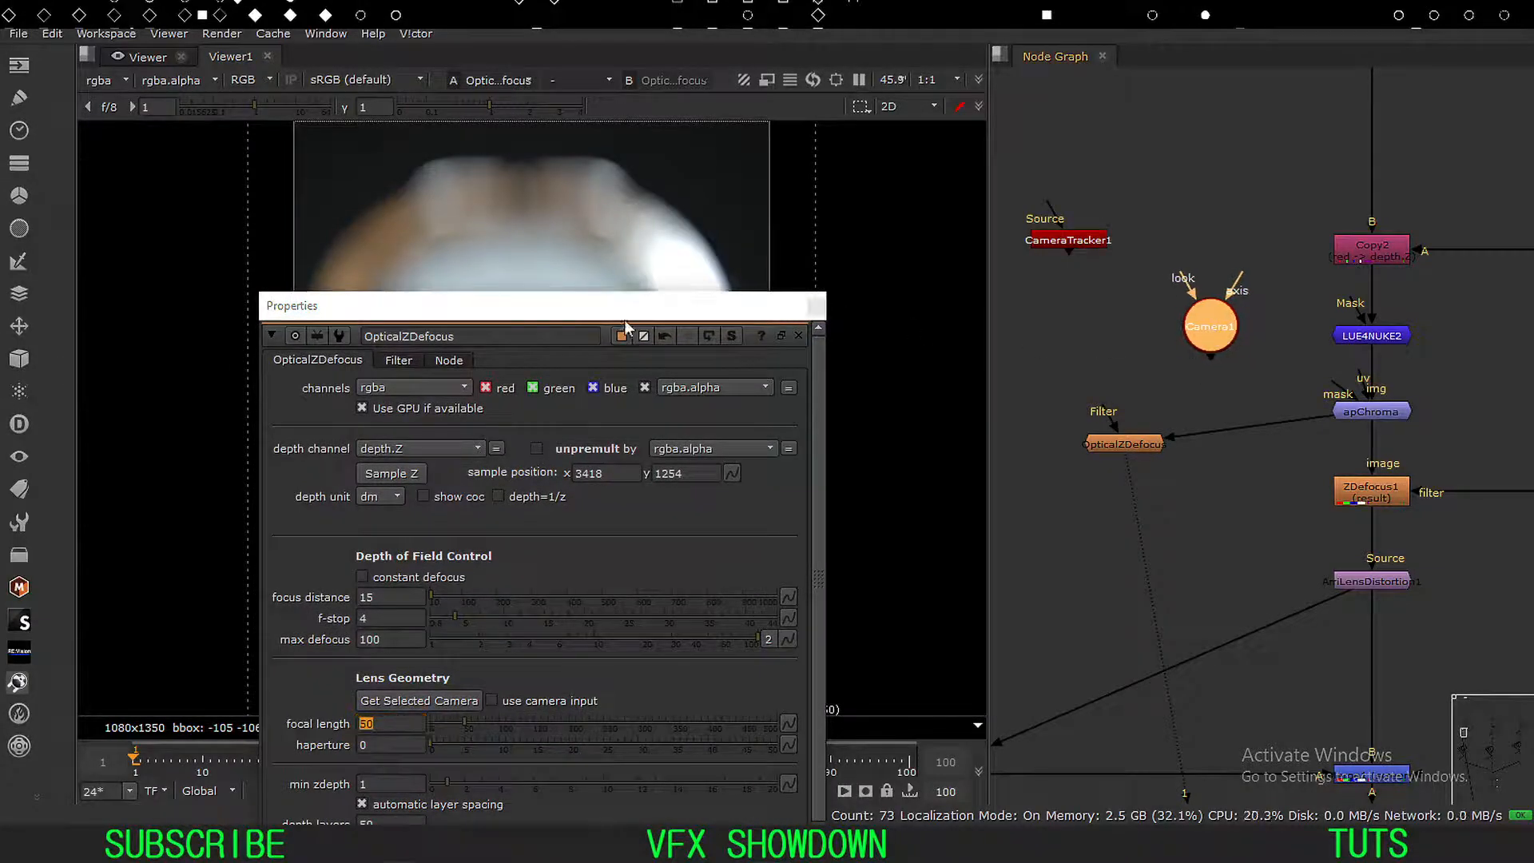
drag(627, 309, 612, 304)
drag(1220, 321, 1212, 321)
drag(639, 302, 791, 137)
click(1220, 329)
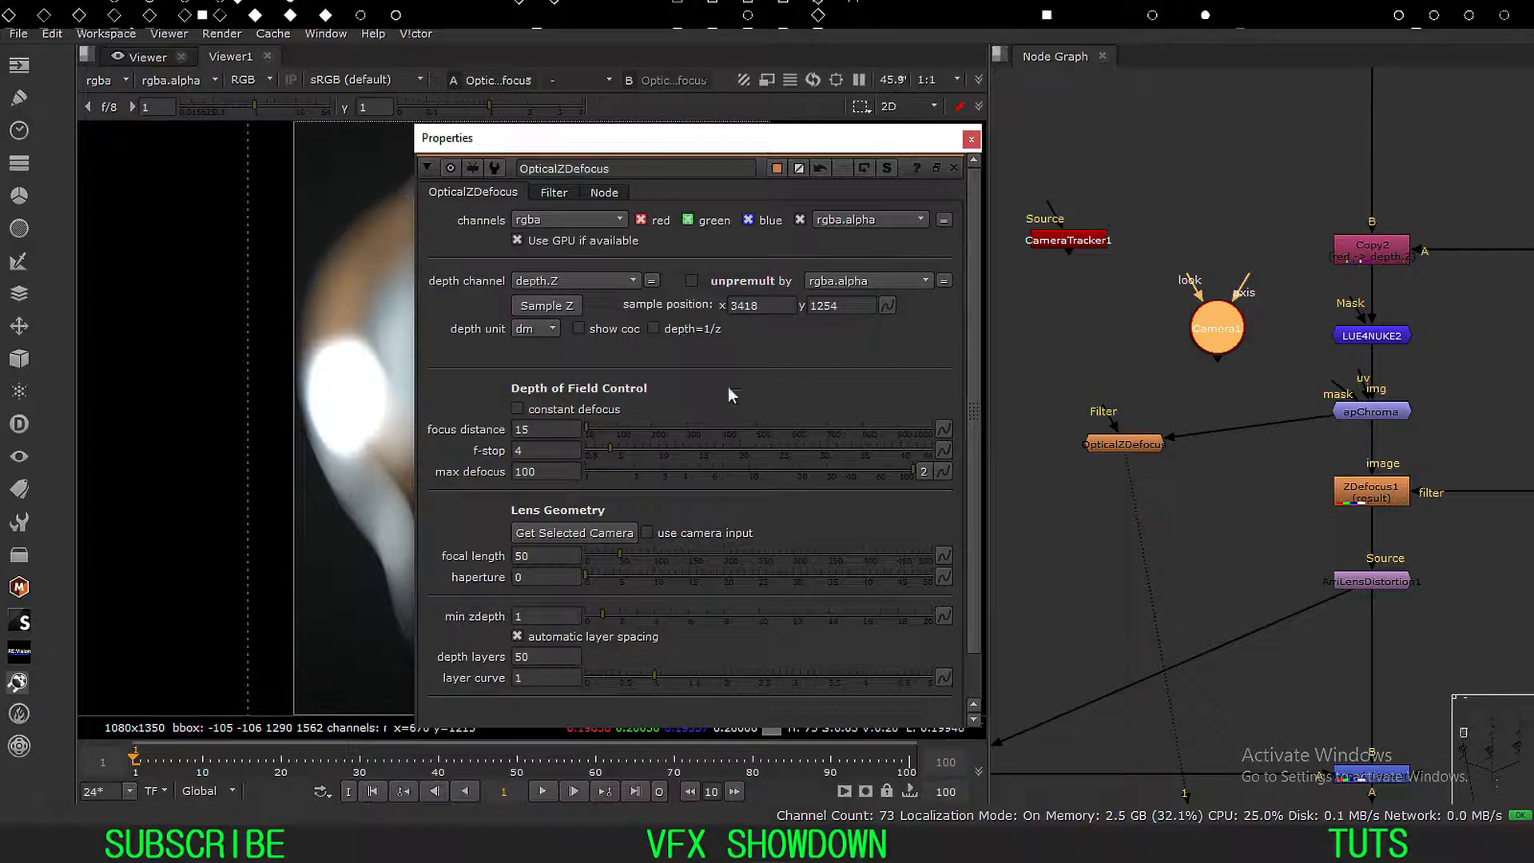
click(583, 534)
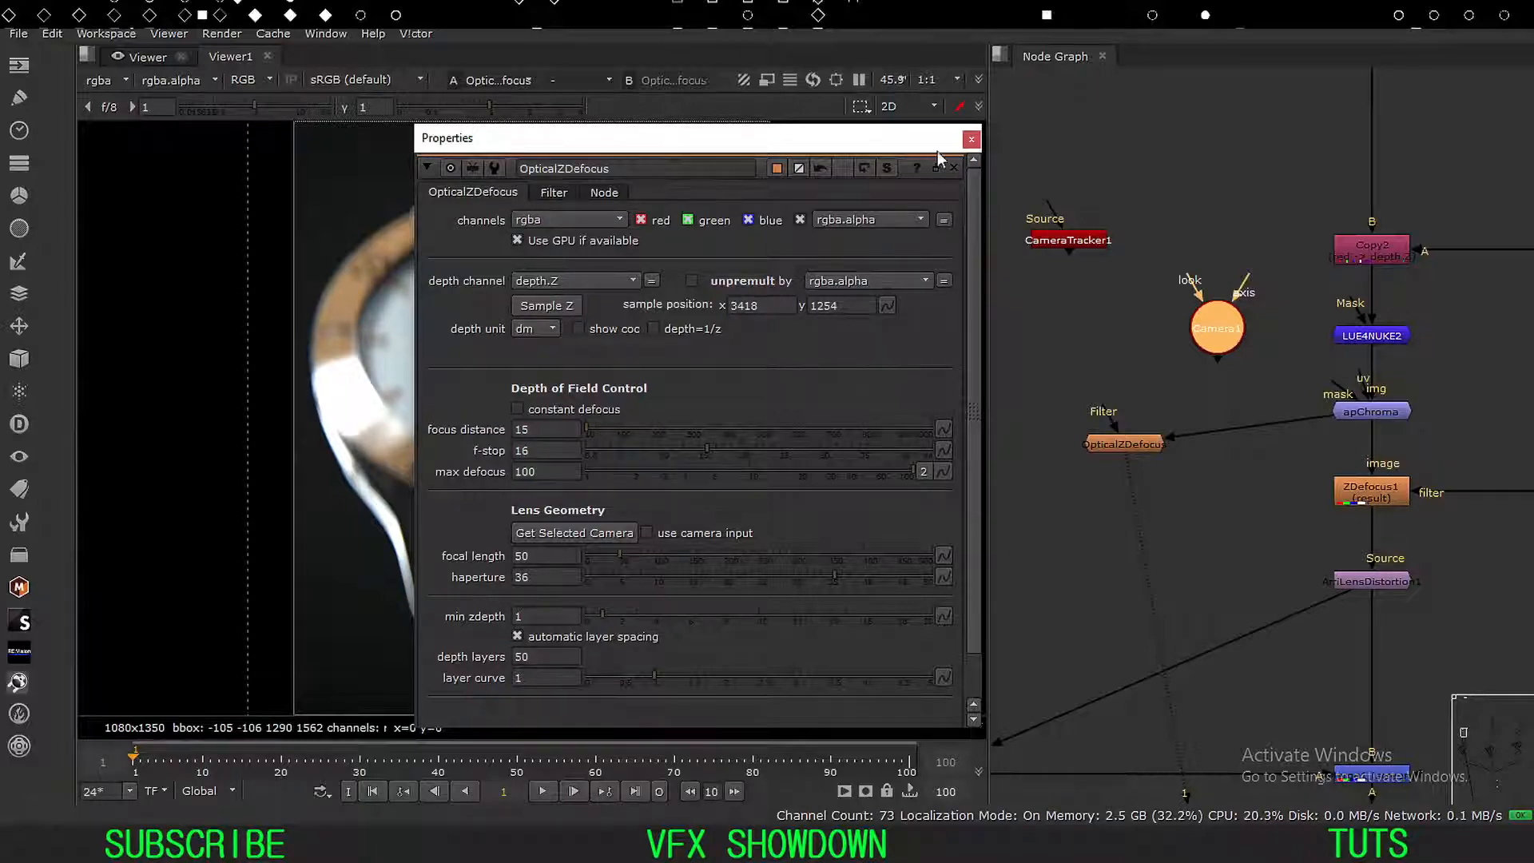
drag(938, 147, 916, 151)
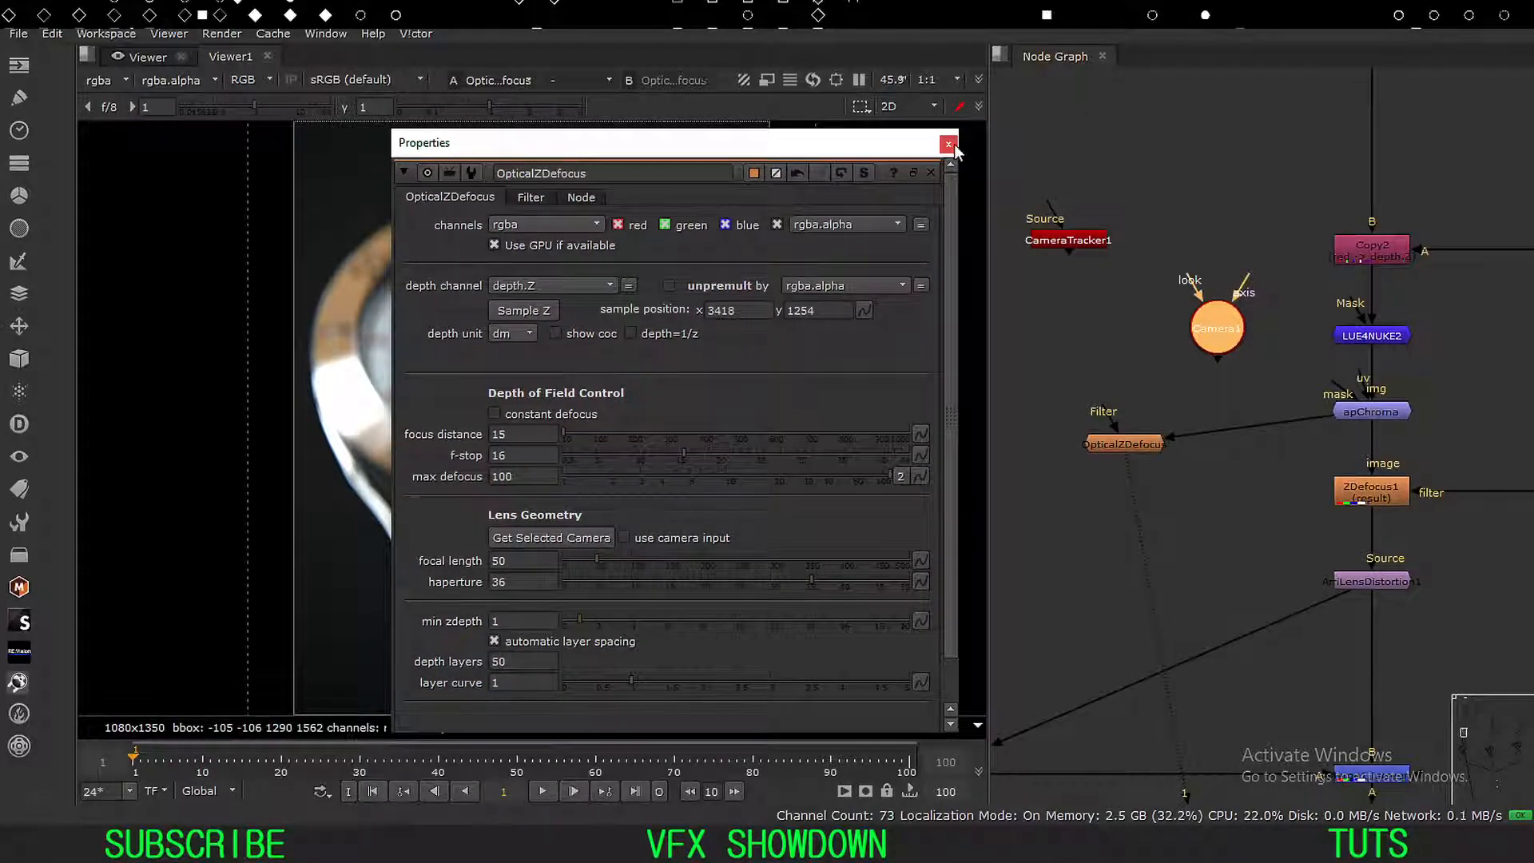
click(948, 143)
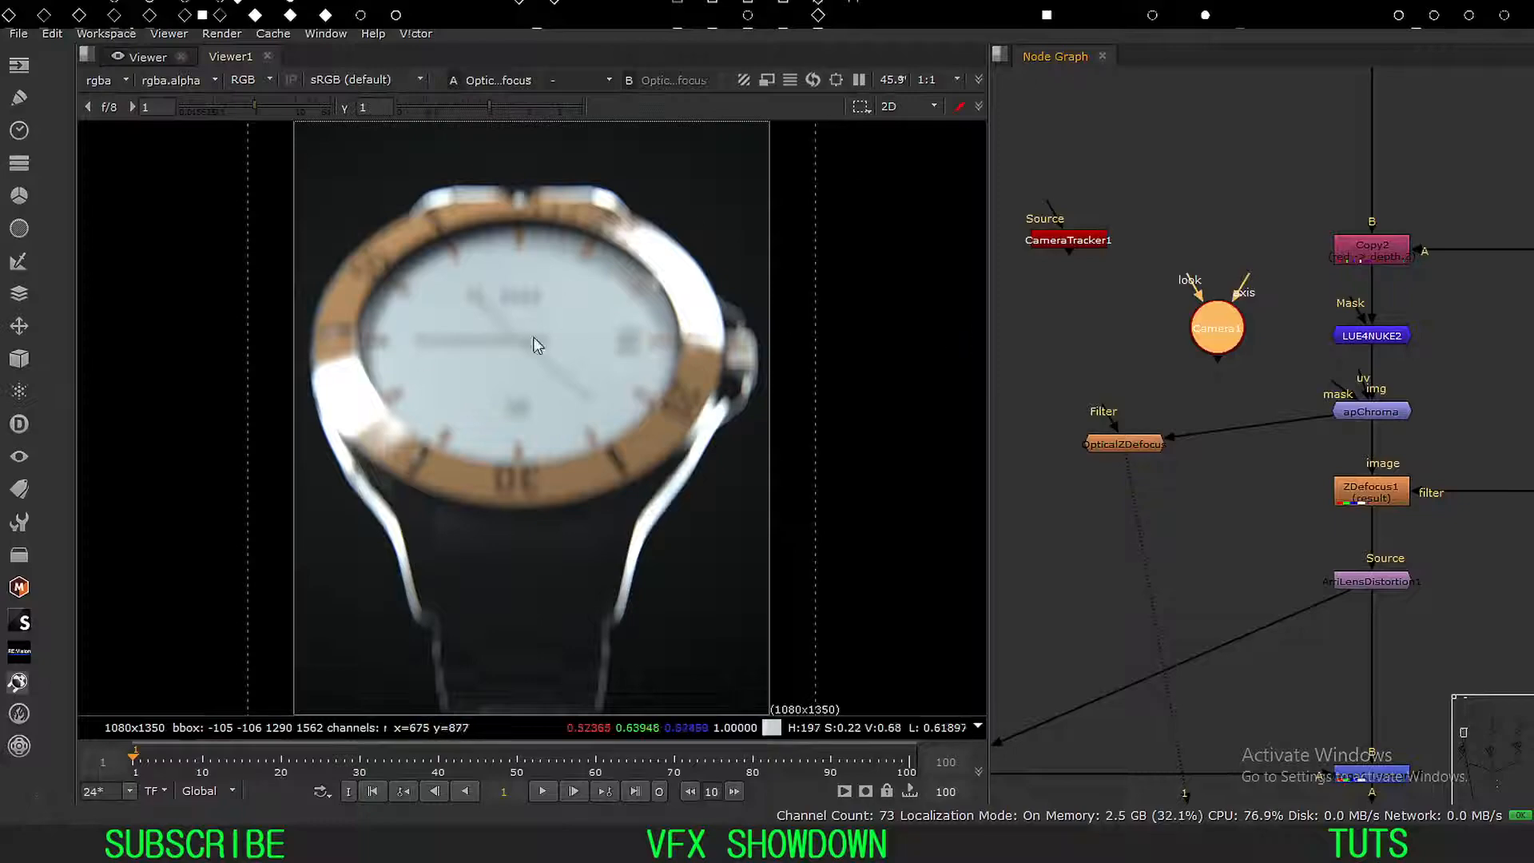
Move Camera1 up beside CameraTracker1, and reopen the OpticalZDefocus properties clear of the watch image.
click(1072, 341)
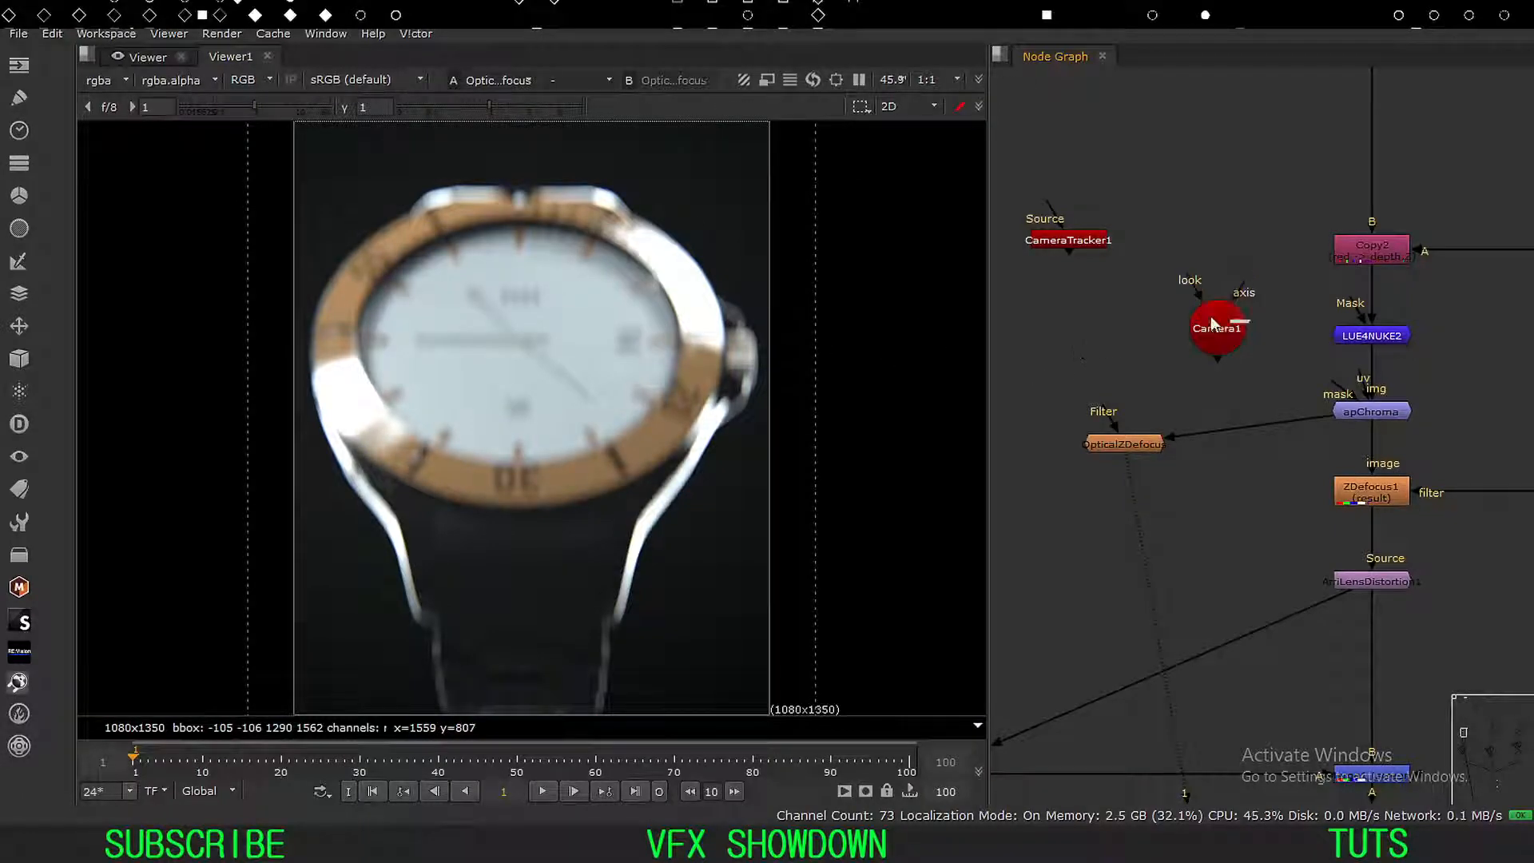
drag(1214, 292, 1200, 210)
double_click(1119, 441)
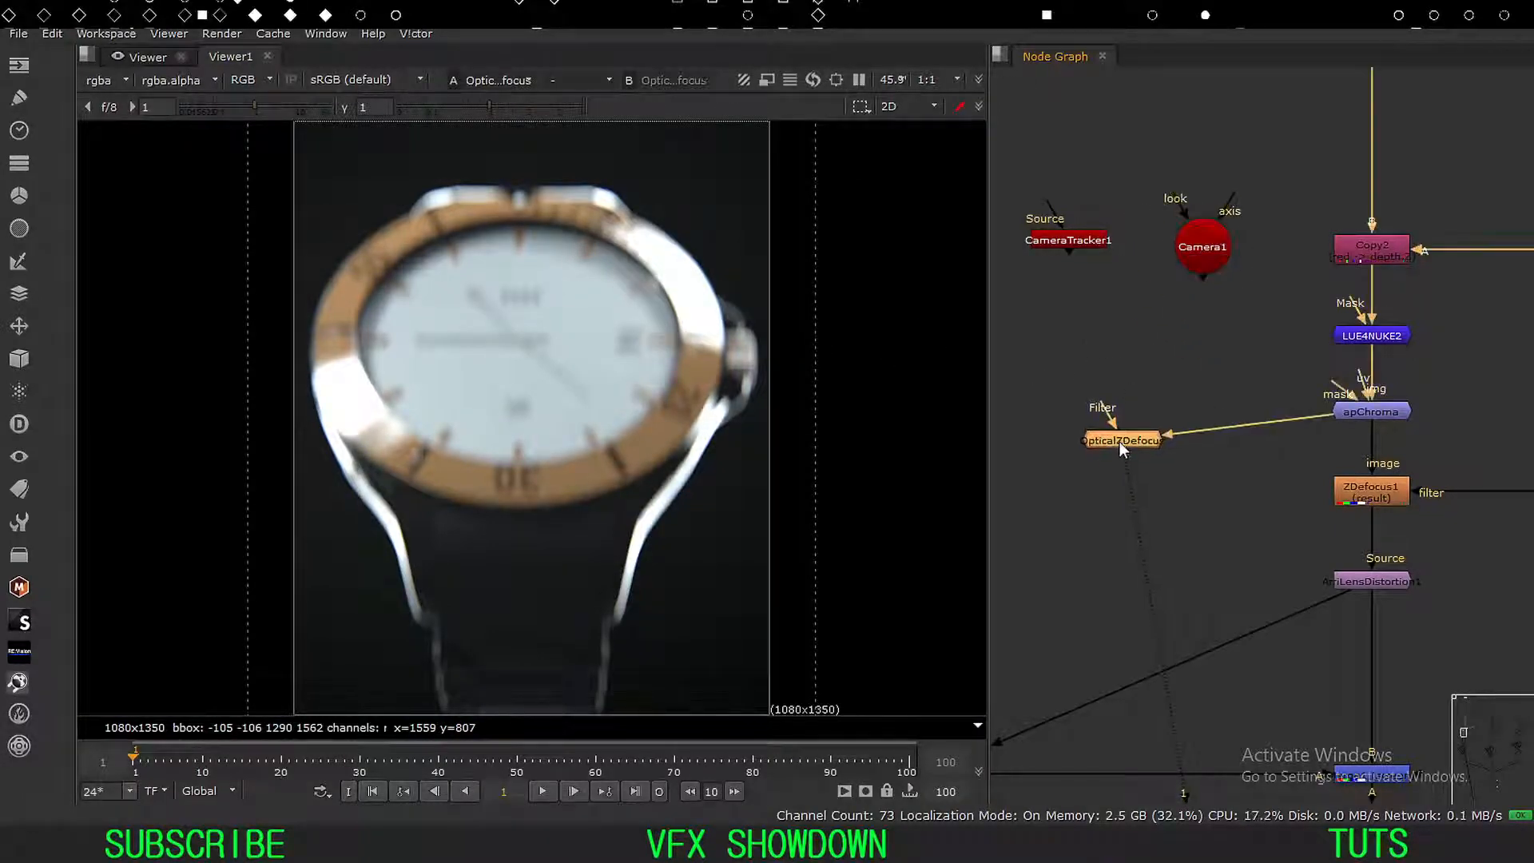
drag(540, 146, 1083, 160)
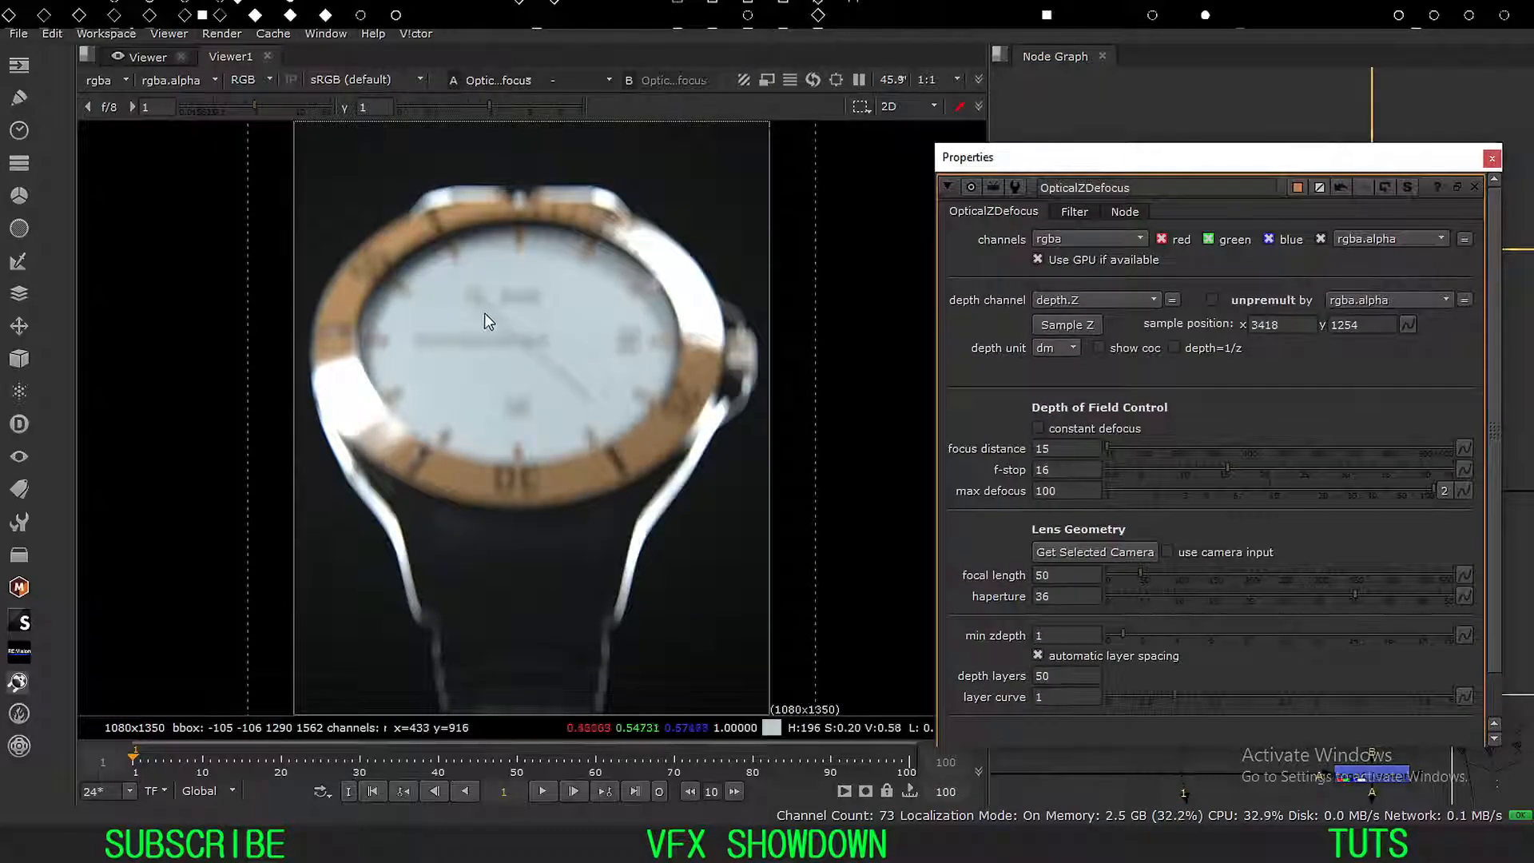
Move the sample_z point from outside the frame onto the watch dial, at about x 516, y 906.
scroll(512, 329, down, 6)
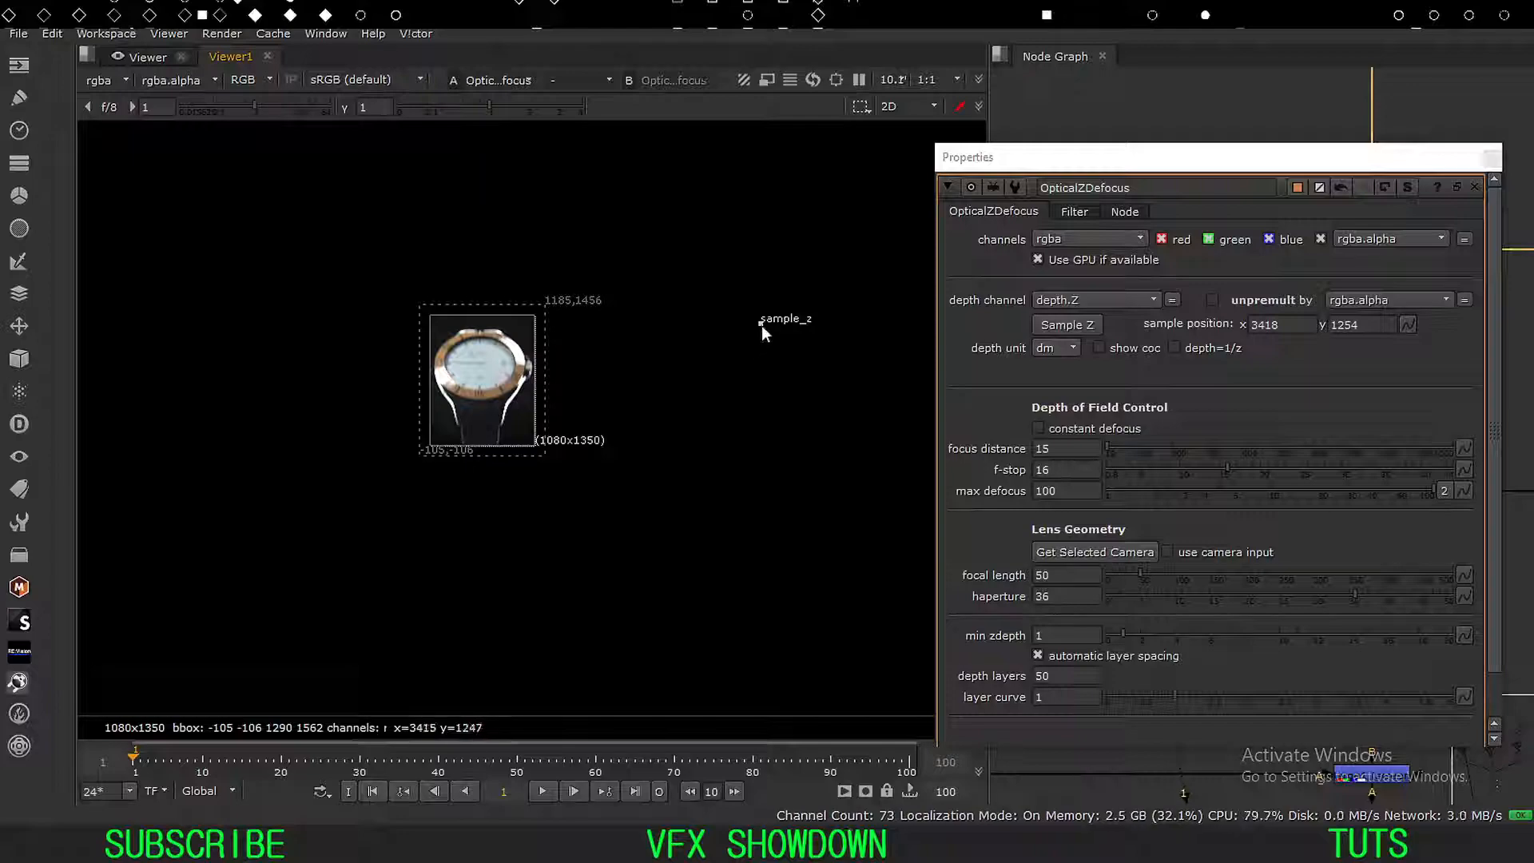
mouse_move(761, 323)
mouse_down()
mouse_move(765, 342)
mouse_move(659, 401)
mouse_move(473, 371)
mouse_up()
scroll(465, 369, up, 1)
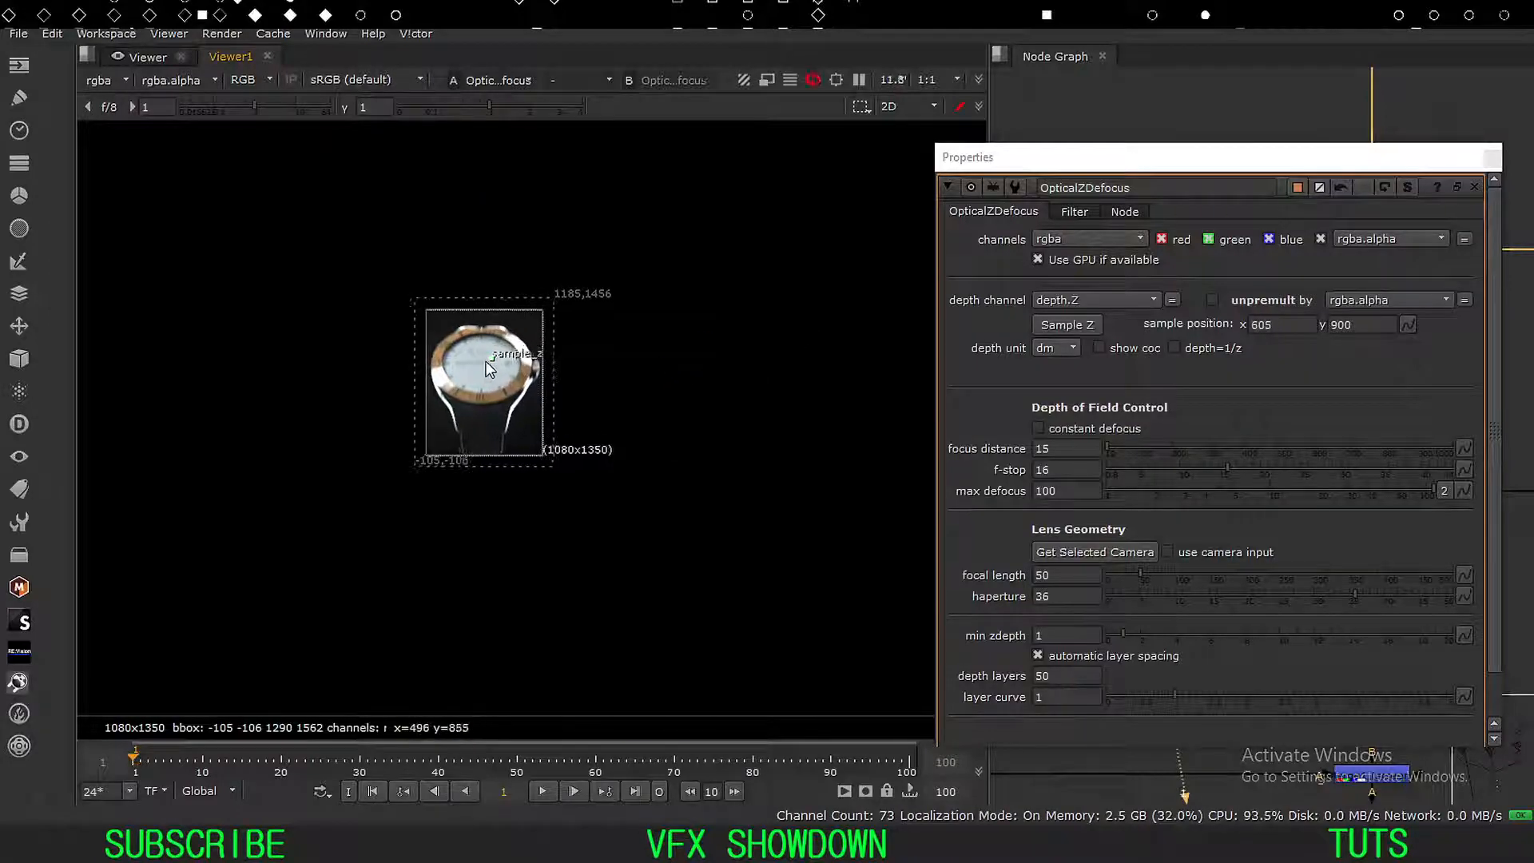
scroll(463, 393, up, 6)
mouse_move(568, 244)
mouse_down()
mouse_move(561, 336)
mouse_move(573, 340)
mouse_move(502, 351)
mouse_move(527, 329)
mouse_move(519, 316)
mouse_up()
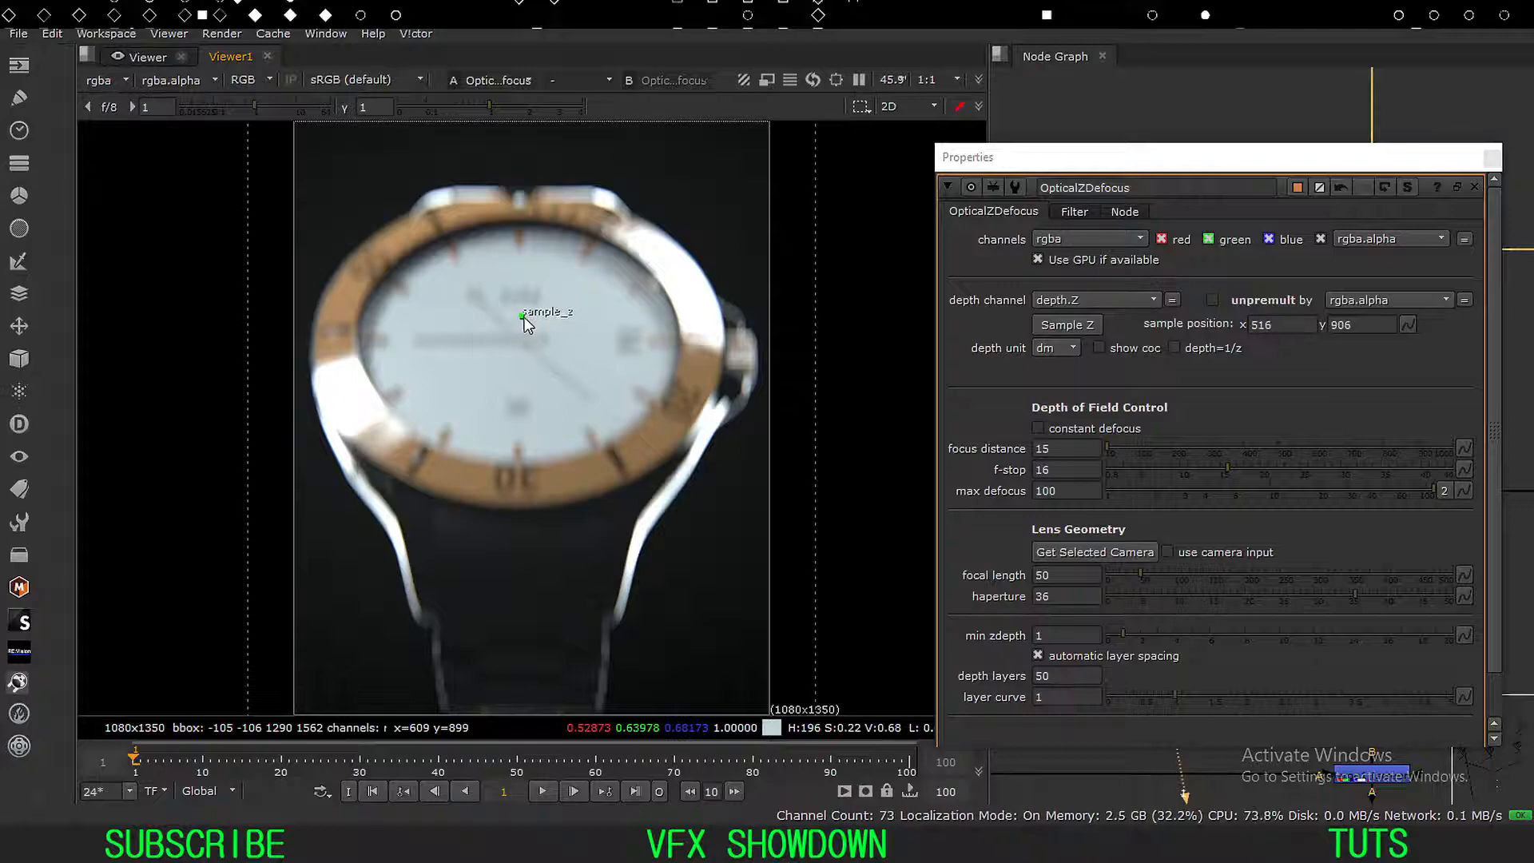
Shift the sample_z point to x 502, y 908 on the watch dial and sample the OpticalZDefocus focus distance there.
drag(1072, 154, 805, 78)
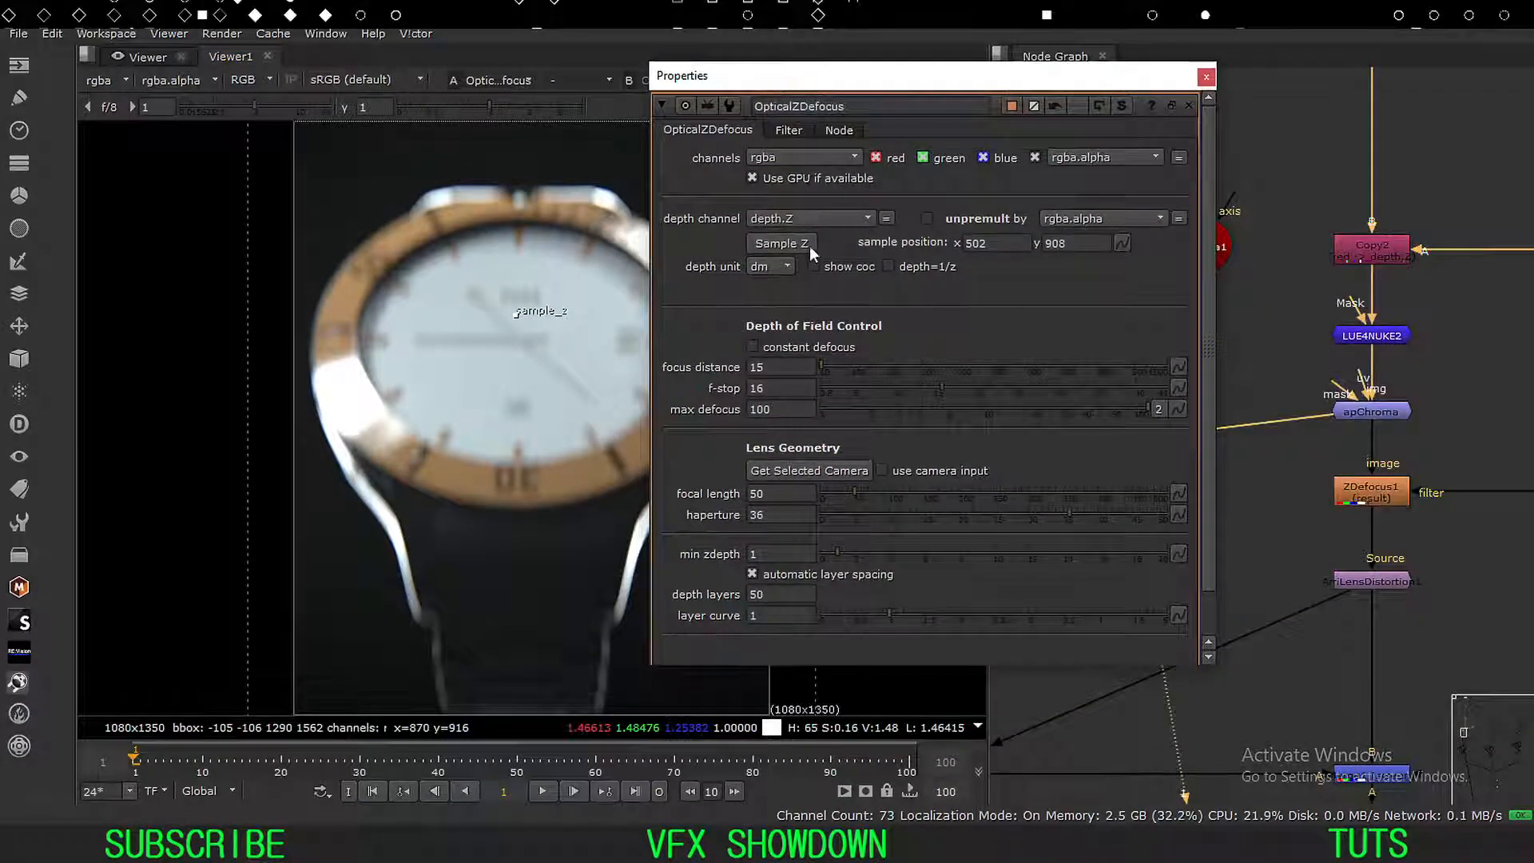
click(775, 243)
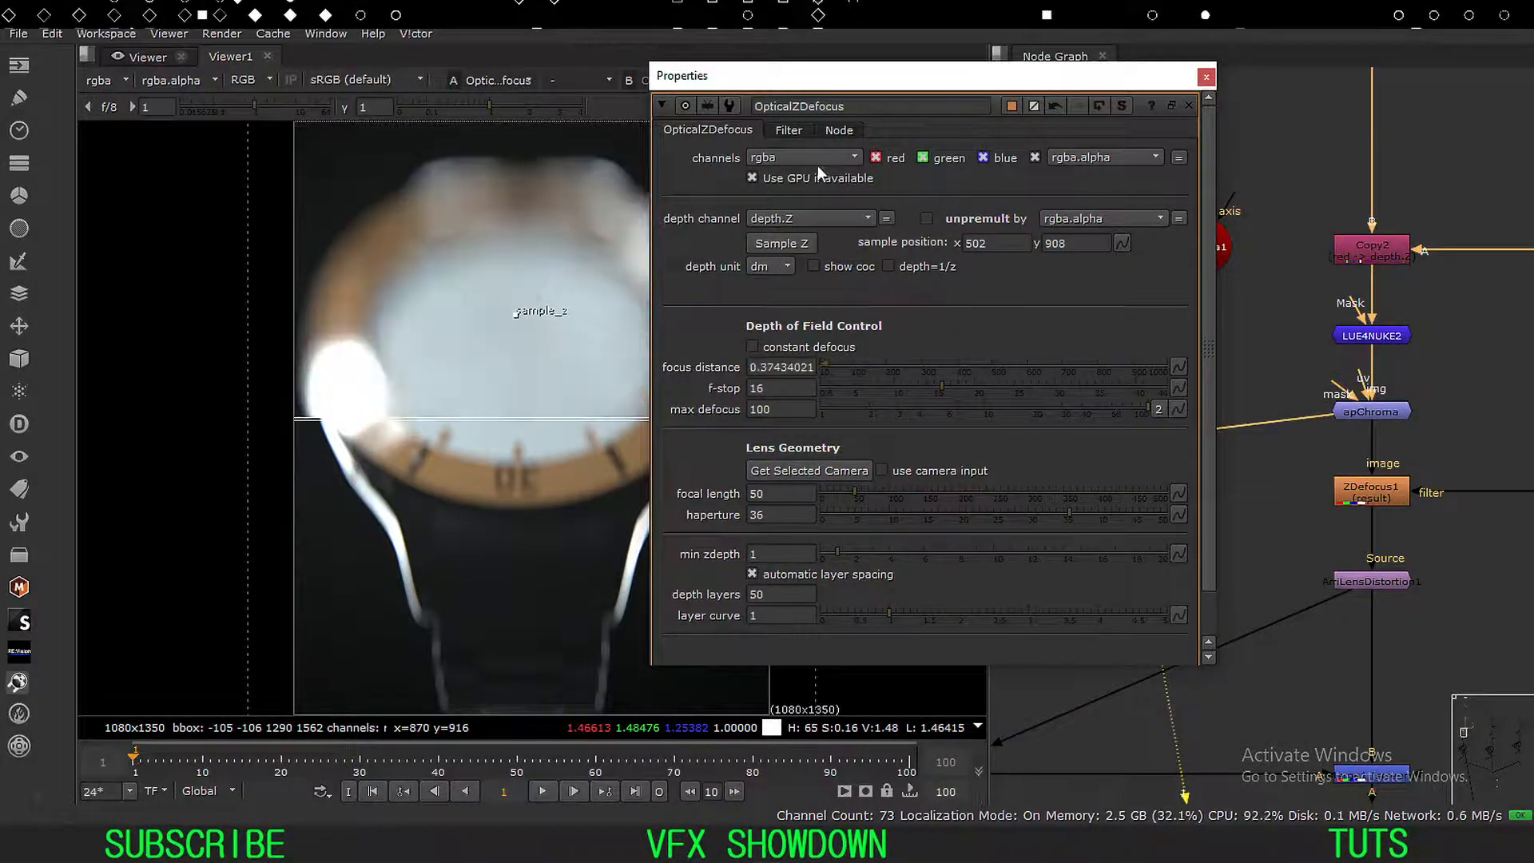
drag(817, 79, 891, 110)
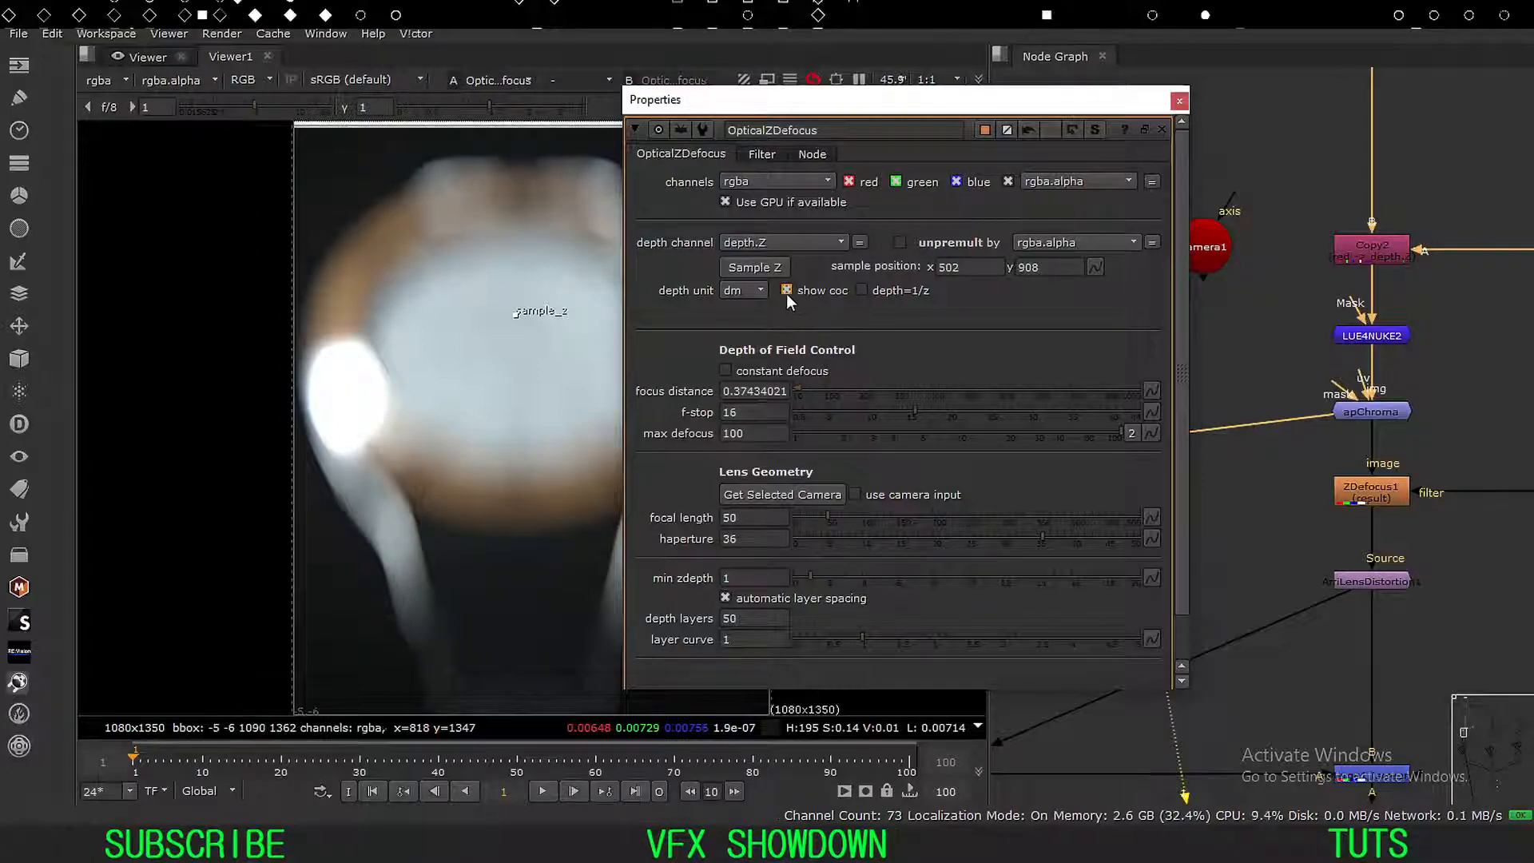
Display the circle of confusion in the viewer and enable the depth=1/z option of OpticalZDefocus.
click(786, 291)
drag(770, 100, 910, 65)
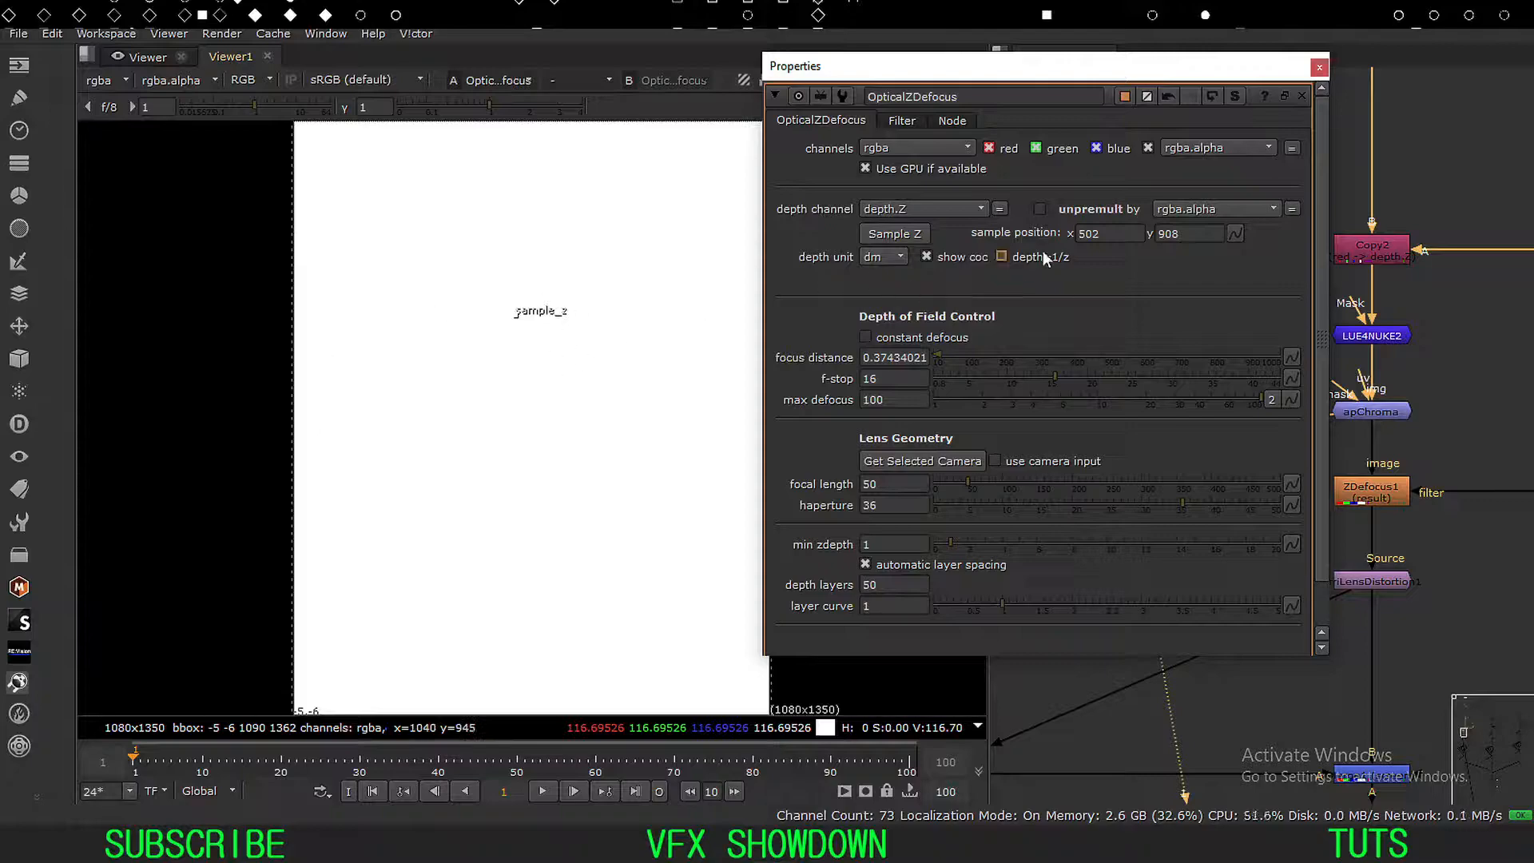
click(1003, 257)
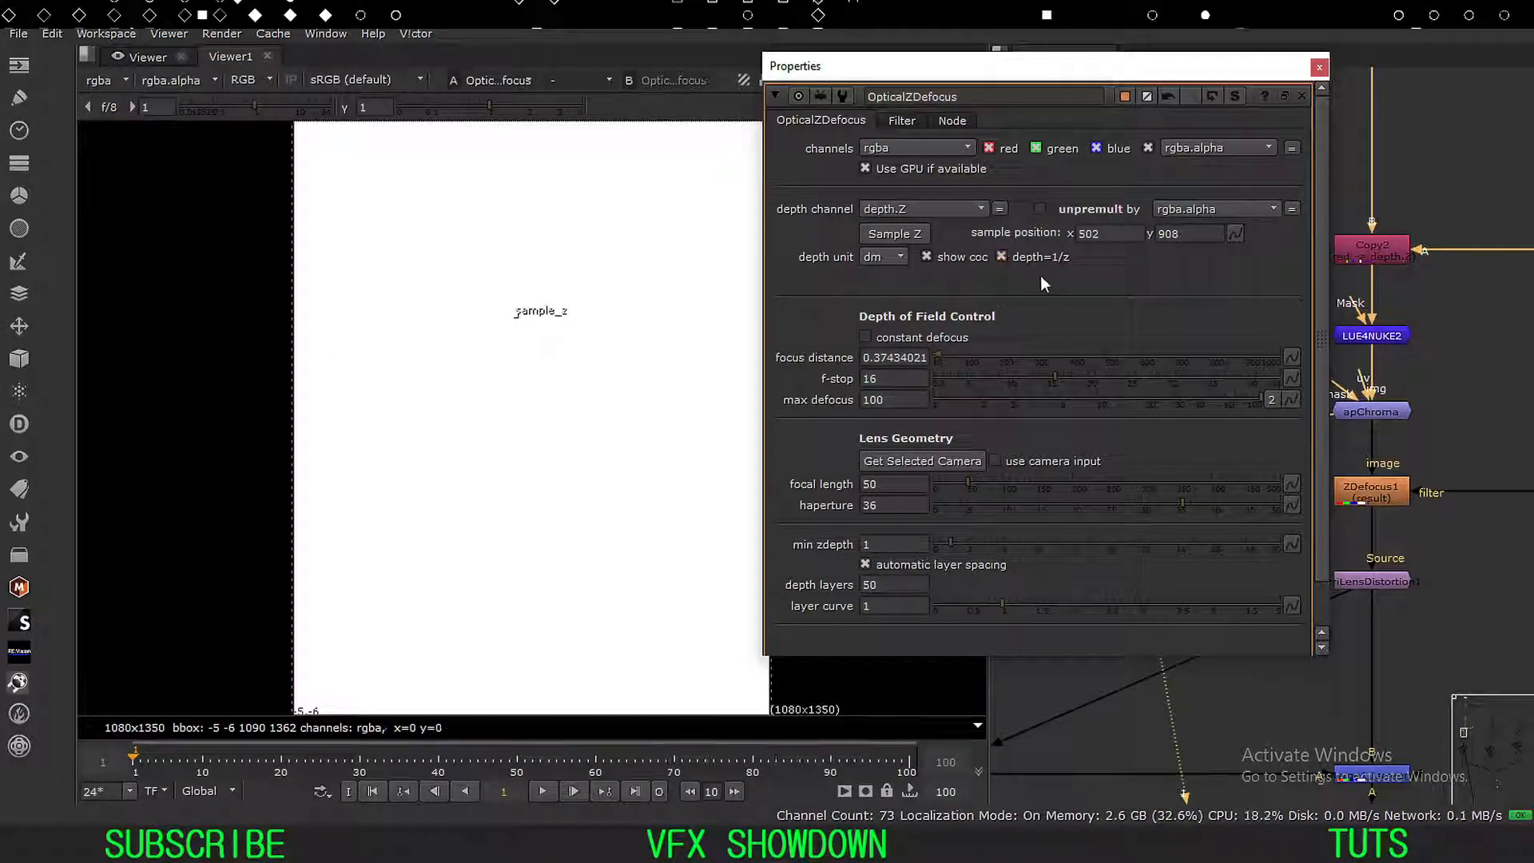
Set the depth unit to cm and resample the focus distance at the sample_z point.
click(871, 260)
click(889, 242)
click(901, 235)
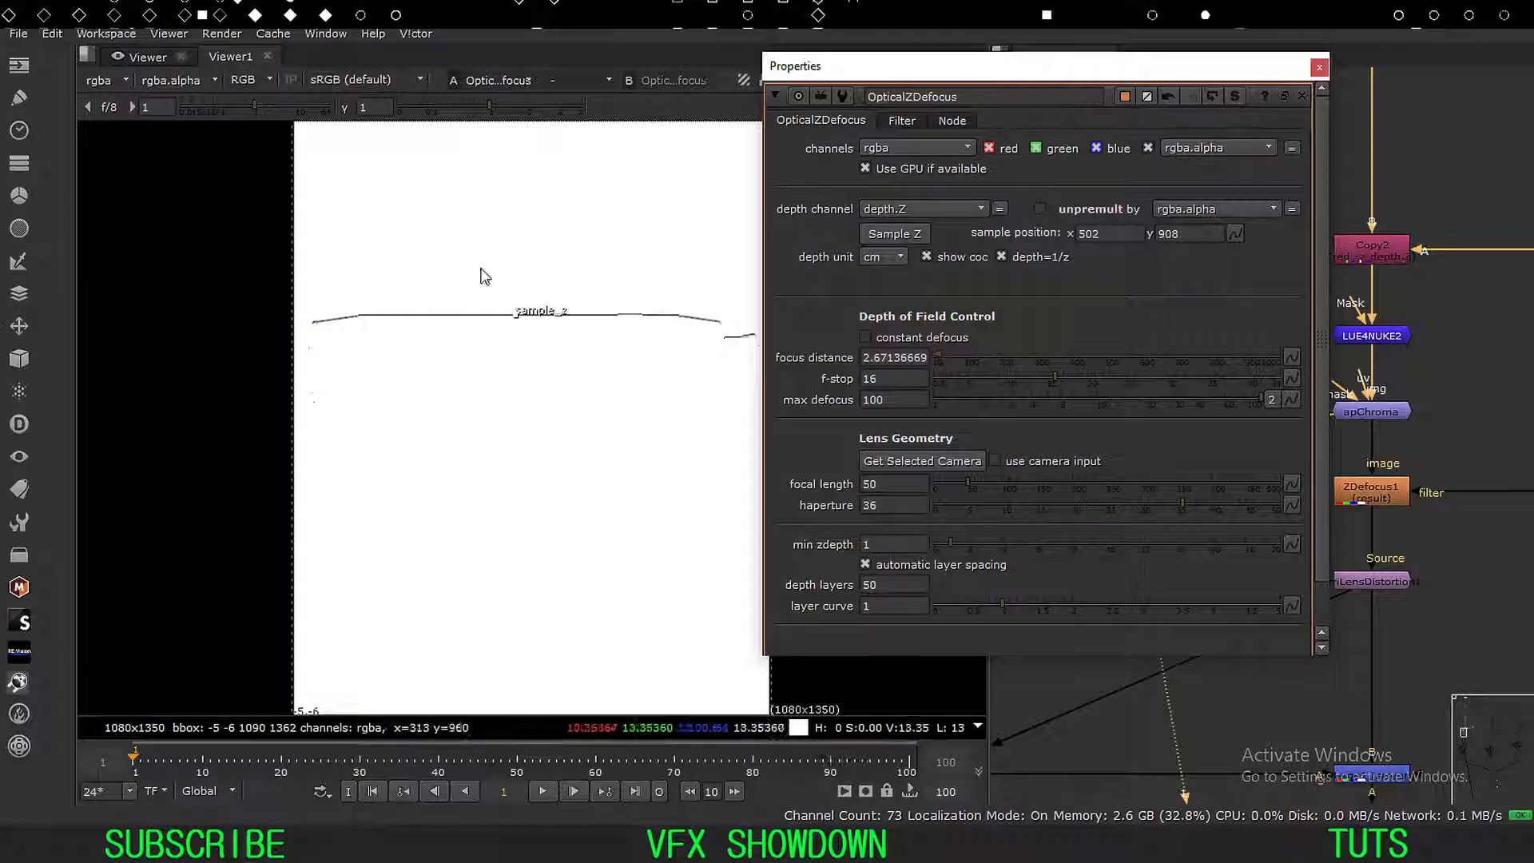
Turn off the circle of confusion display and place the properties clear of the watch image.
mouse_move(971, 71)
mouse_down()
mouse_move(932, 79)
mouse_move(1027, 73)
mouse_move(972, 69)
mouse_up()
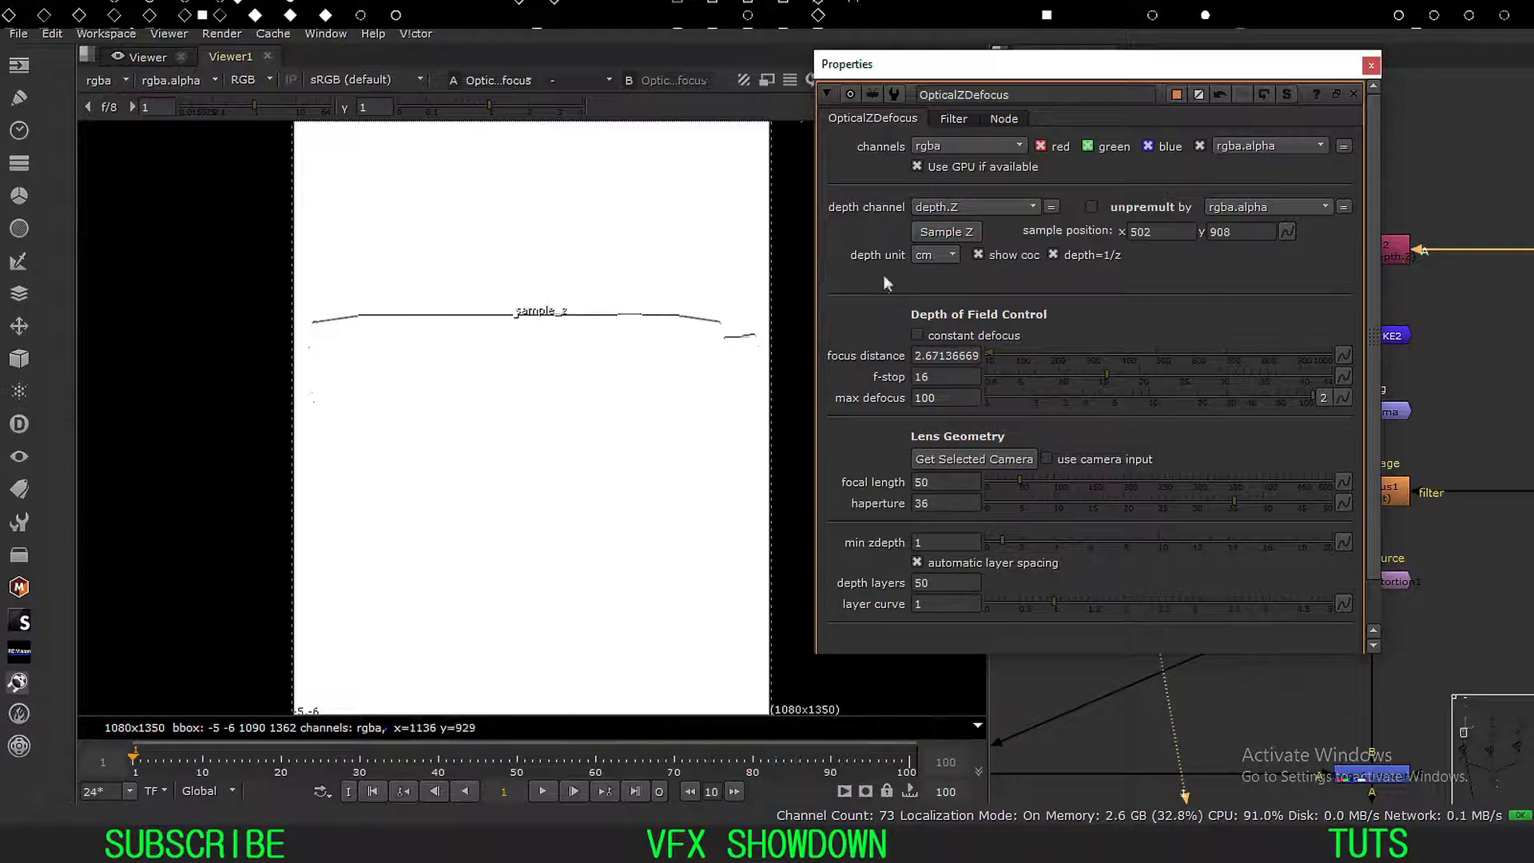
click(976, 255)
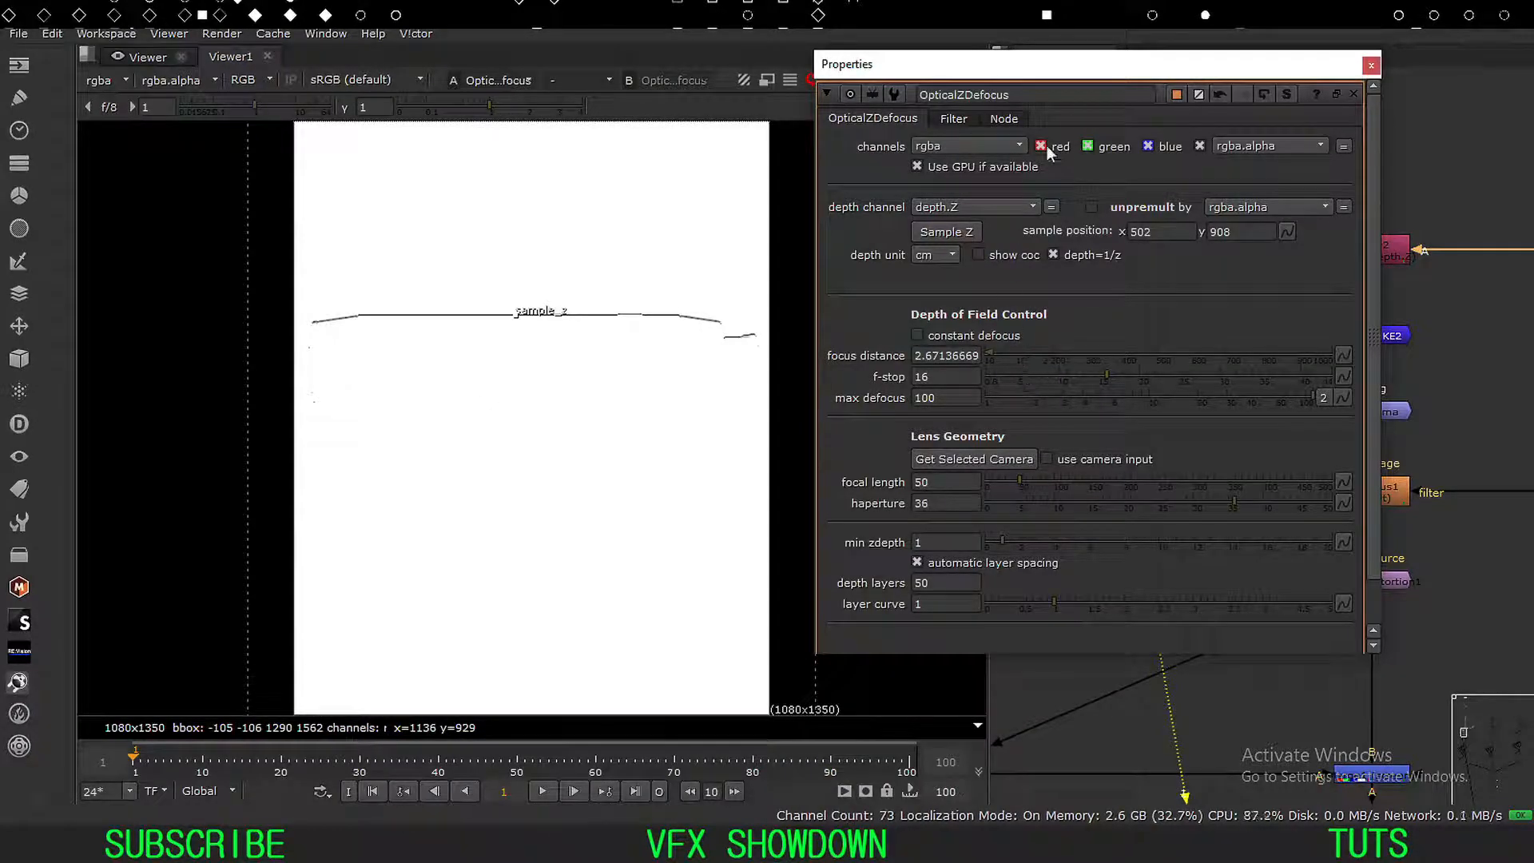
drag(1094, 70, 1083, 84)
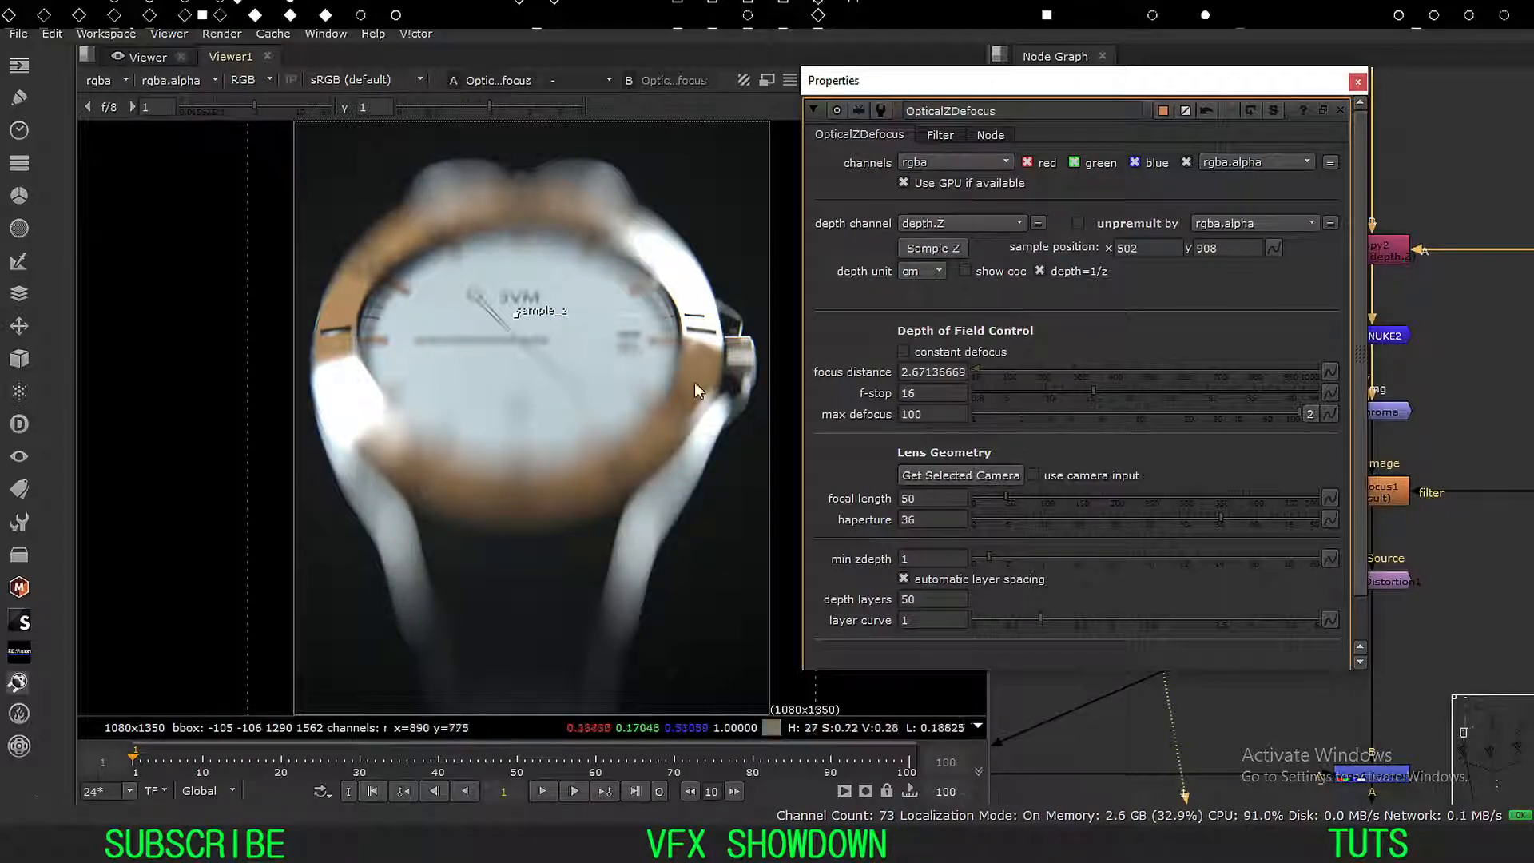
Set the OpticalZDefocus f-stop to 2.
drag(932, 392, 808, 408)
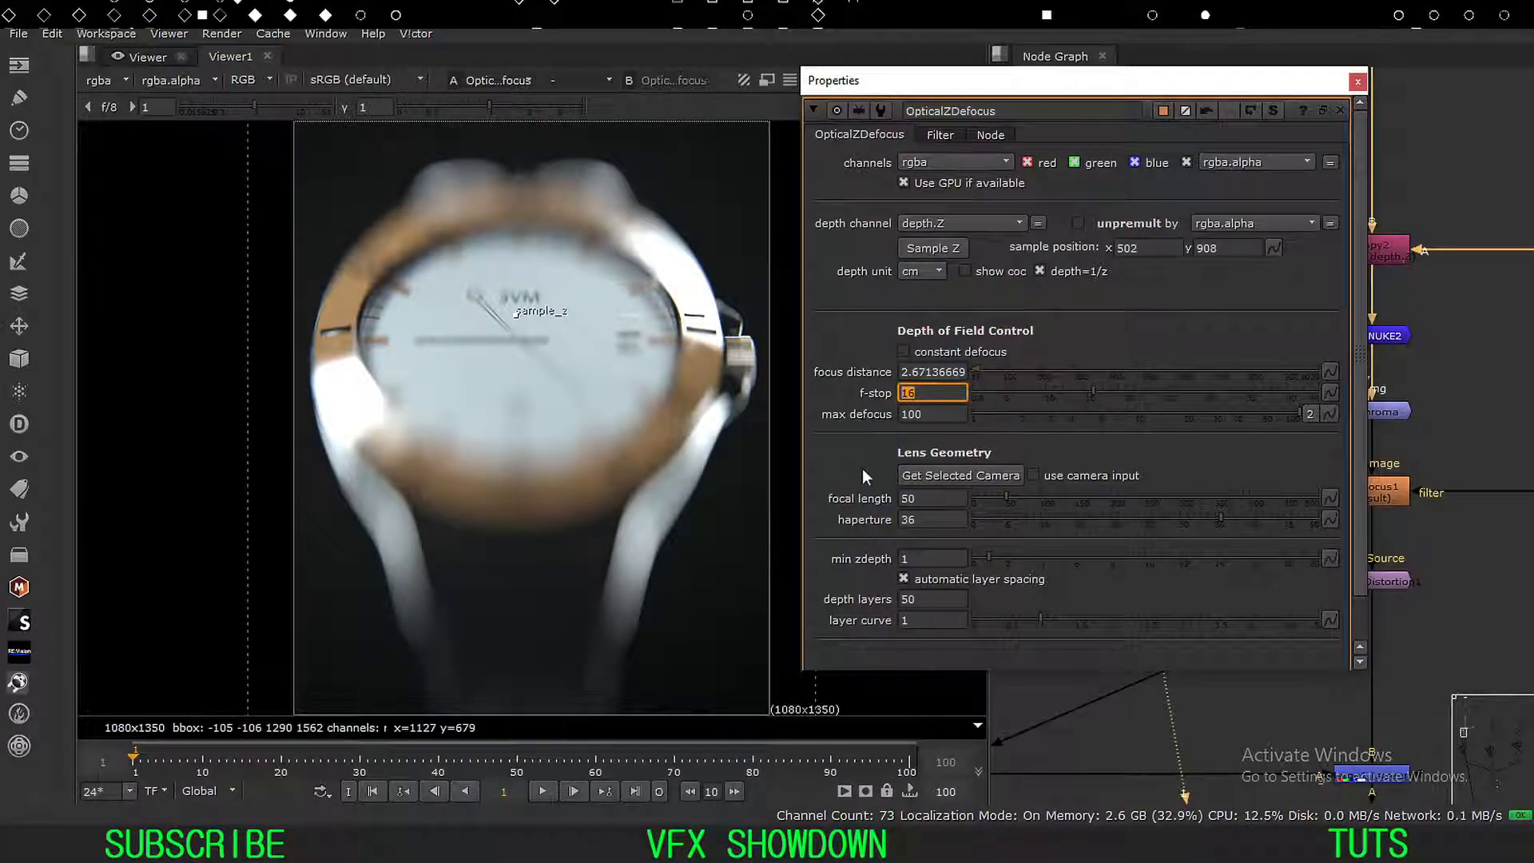
text(1.)
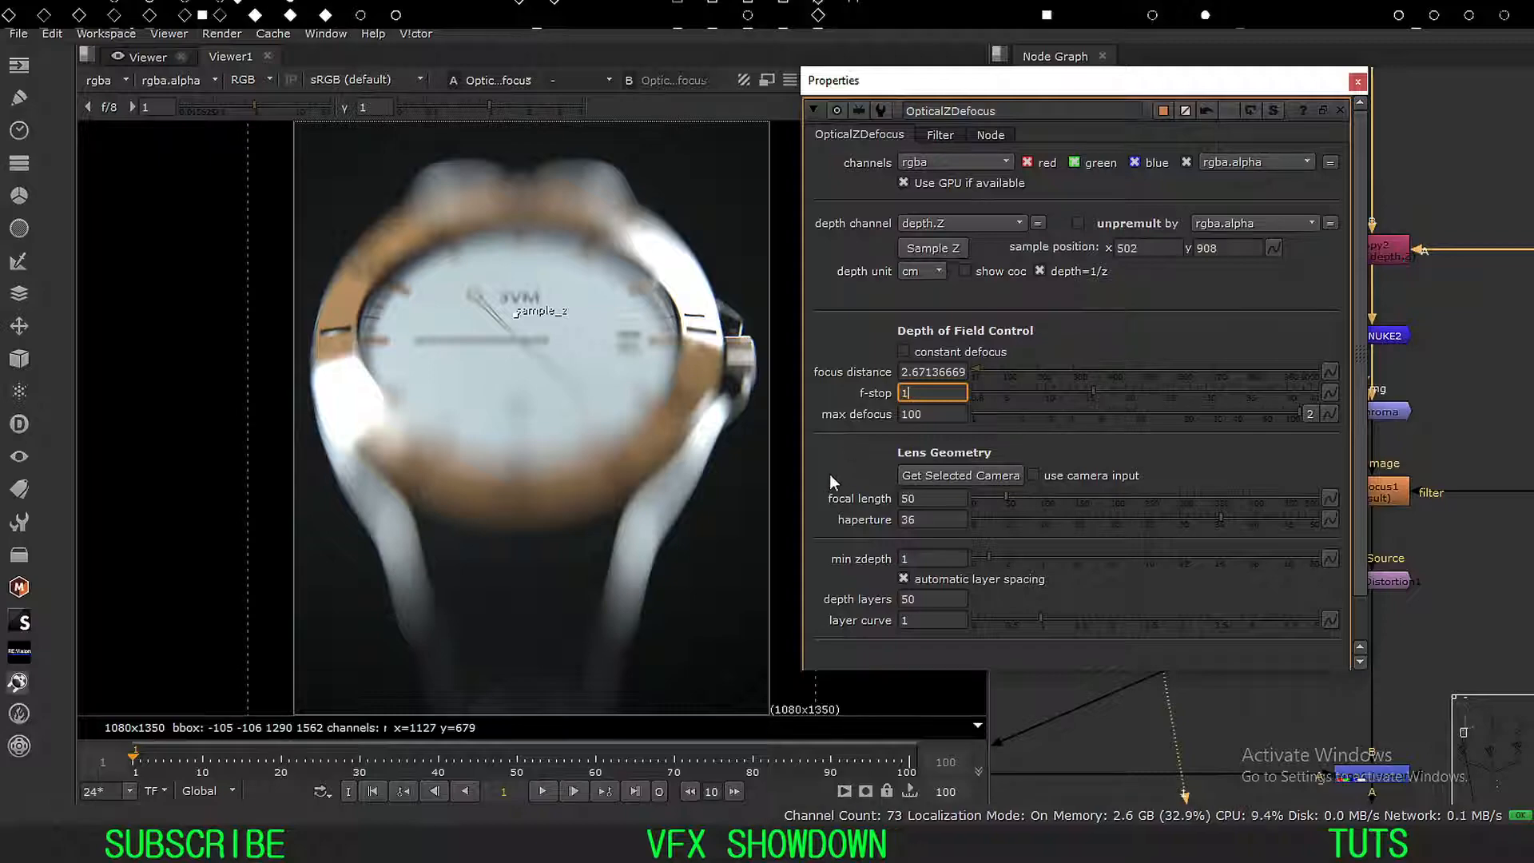
key(BackSpace)
key(BackSpace)
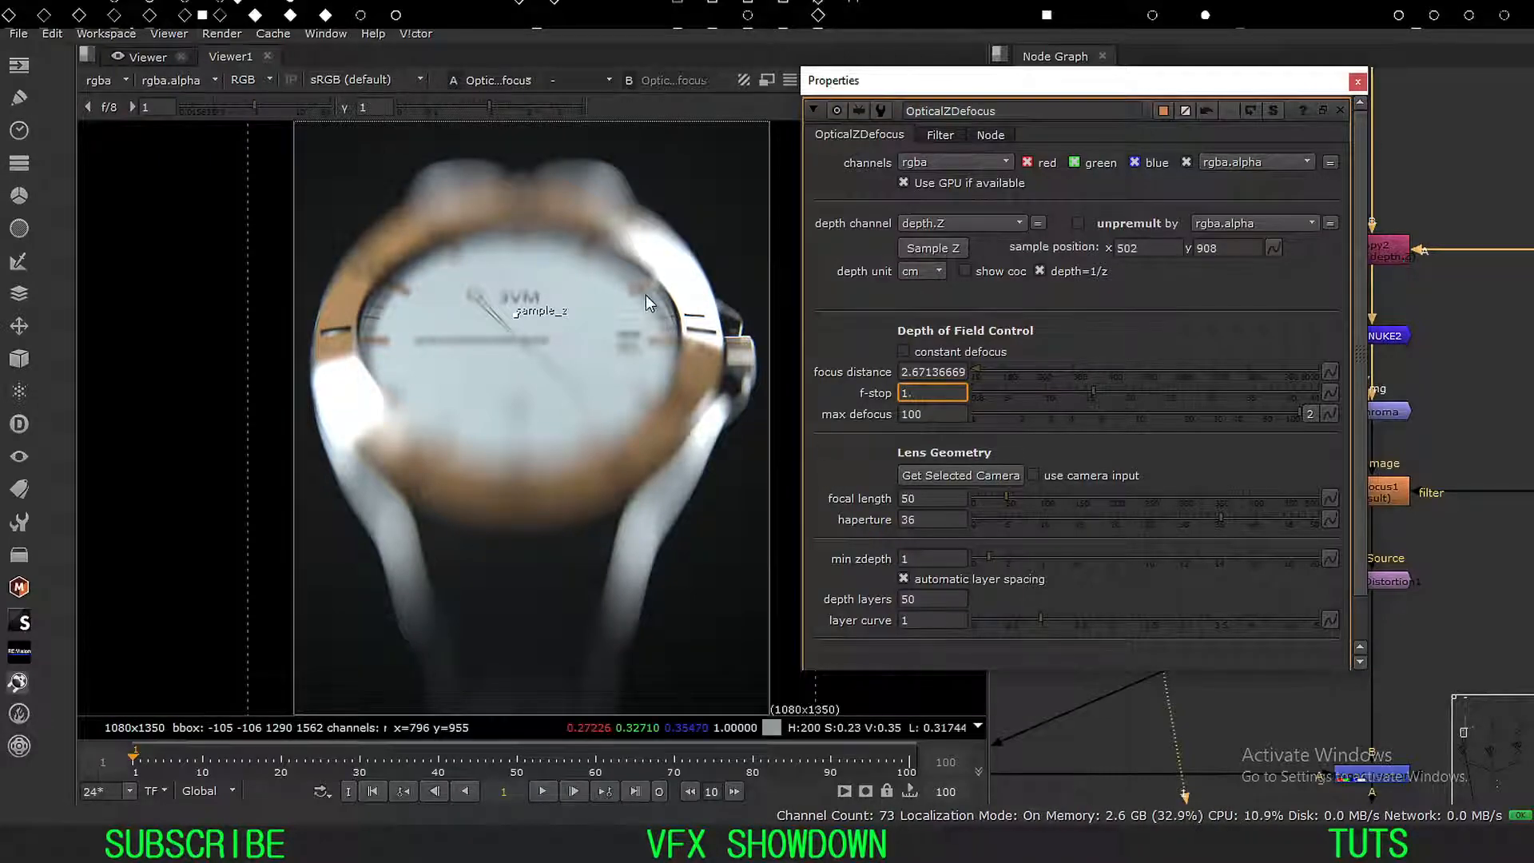
text(2)
key(Return)
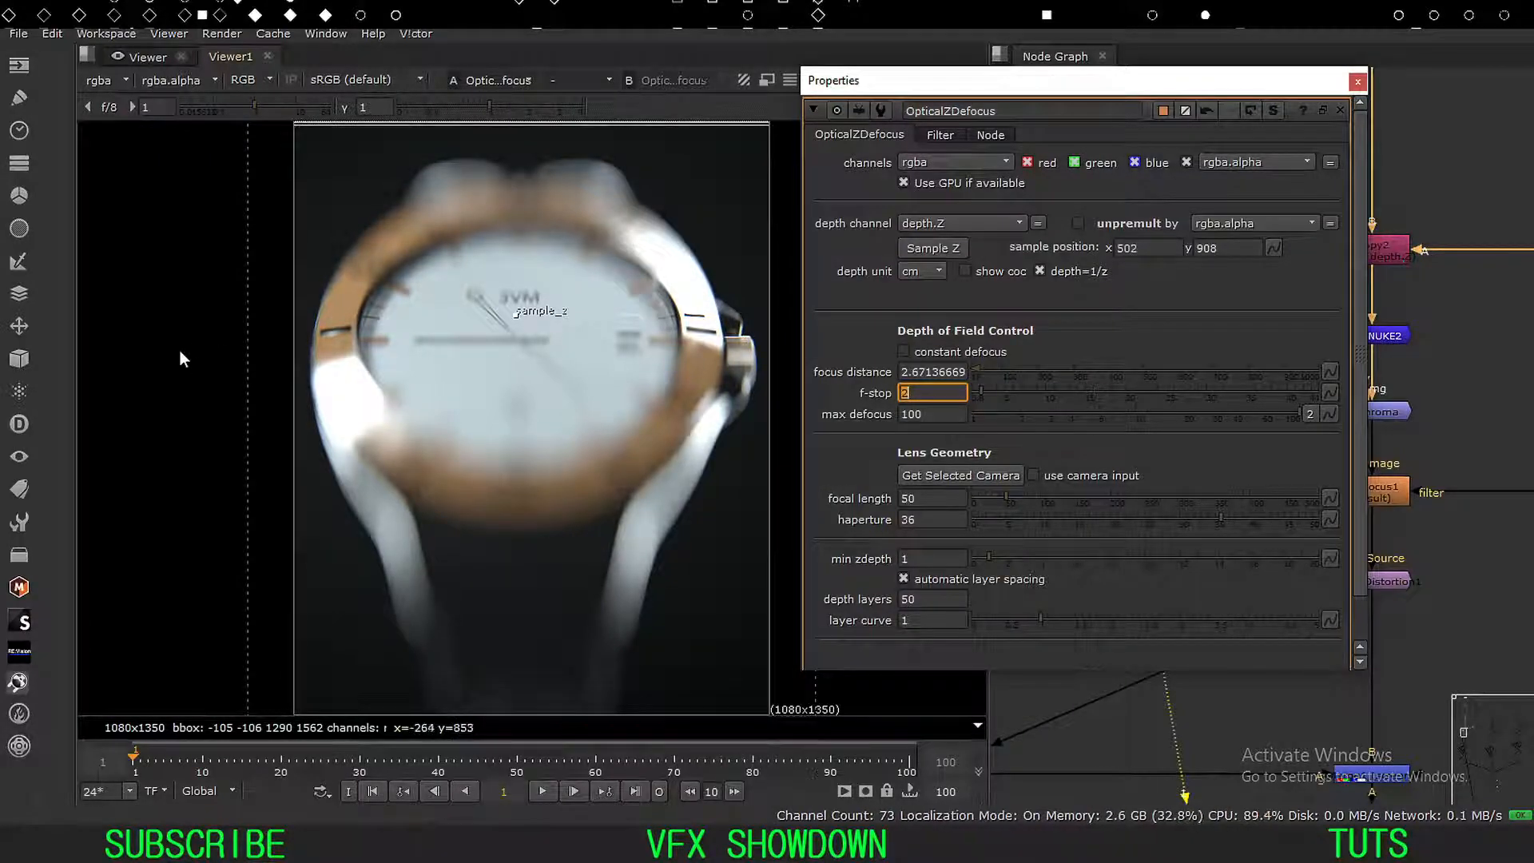
click(864, 316)
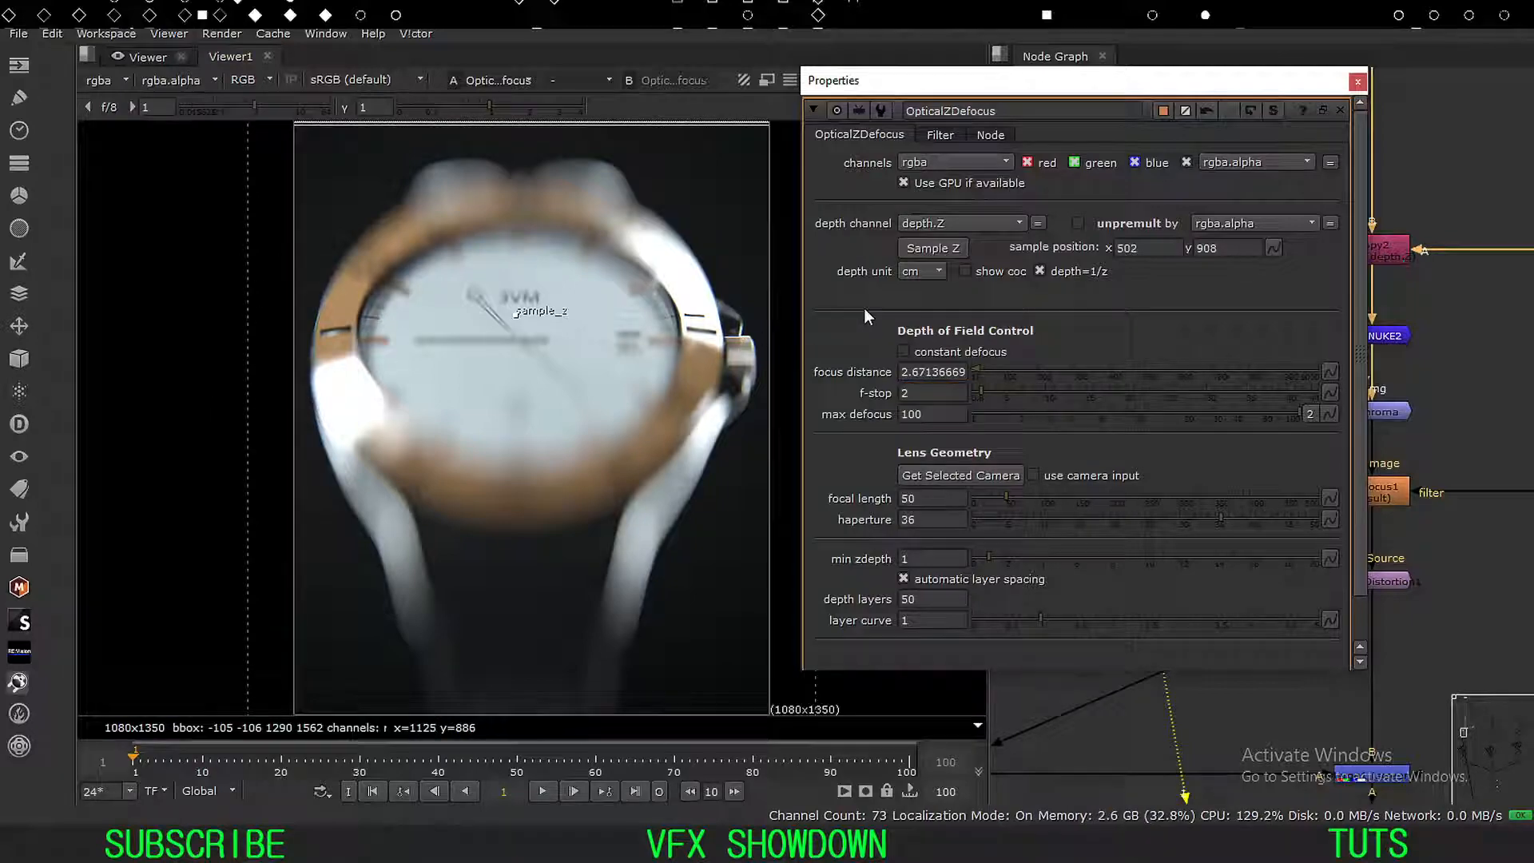
Change the depth unit to m while showing the circle of confusion, and return to the defocused watch image.
click(964, 272)
click(925, 272)
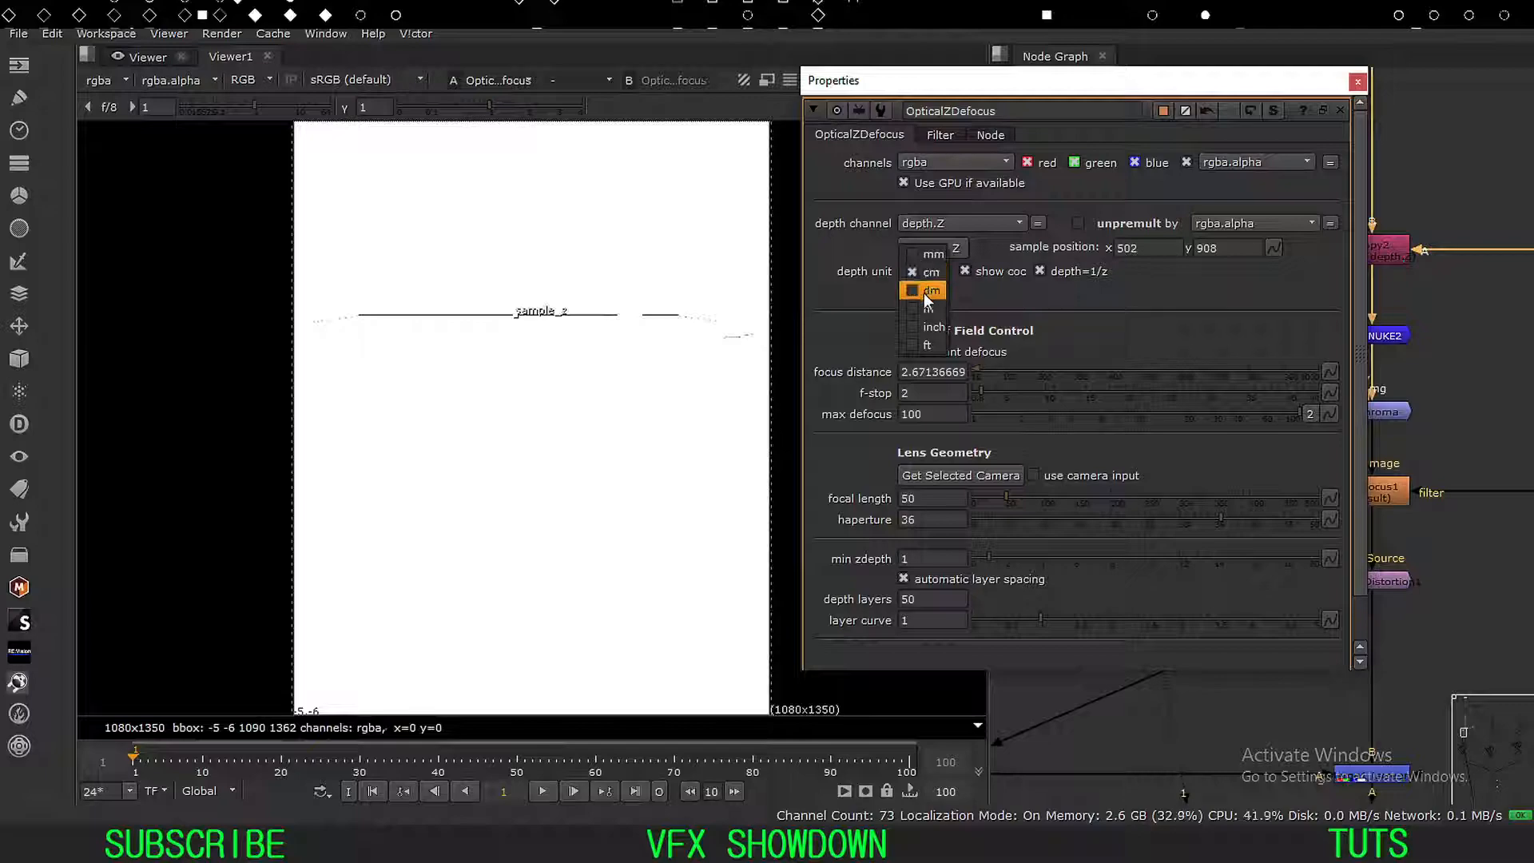
click(925, 310)
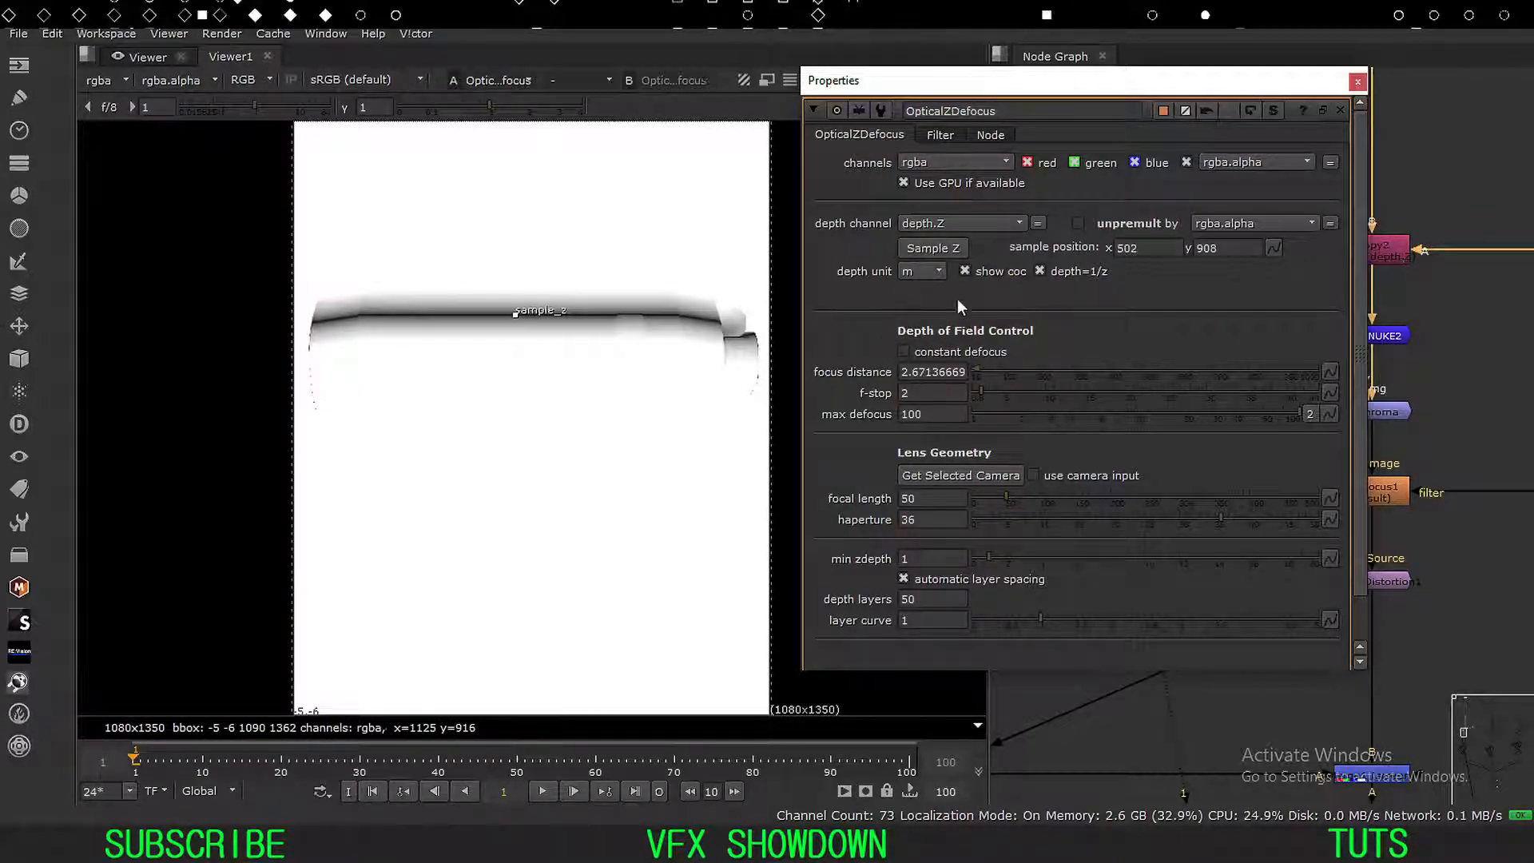
click(984, 279)
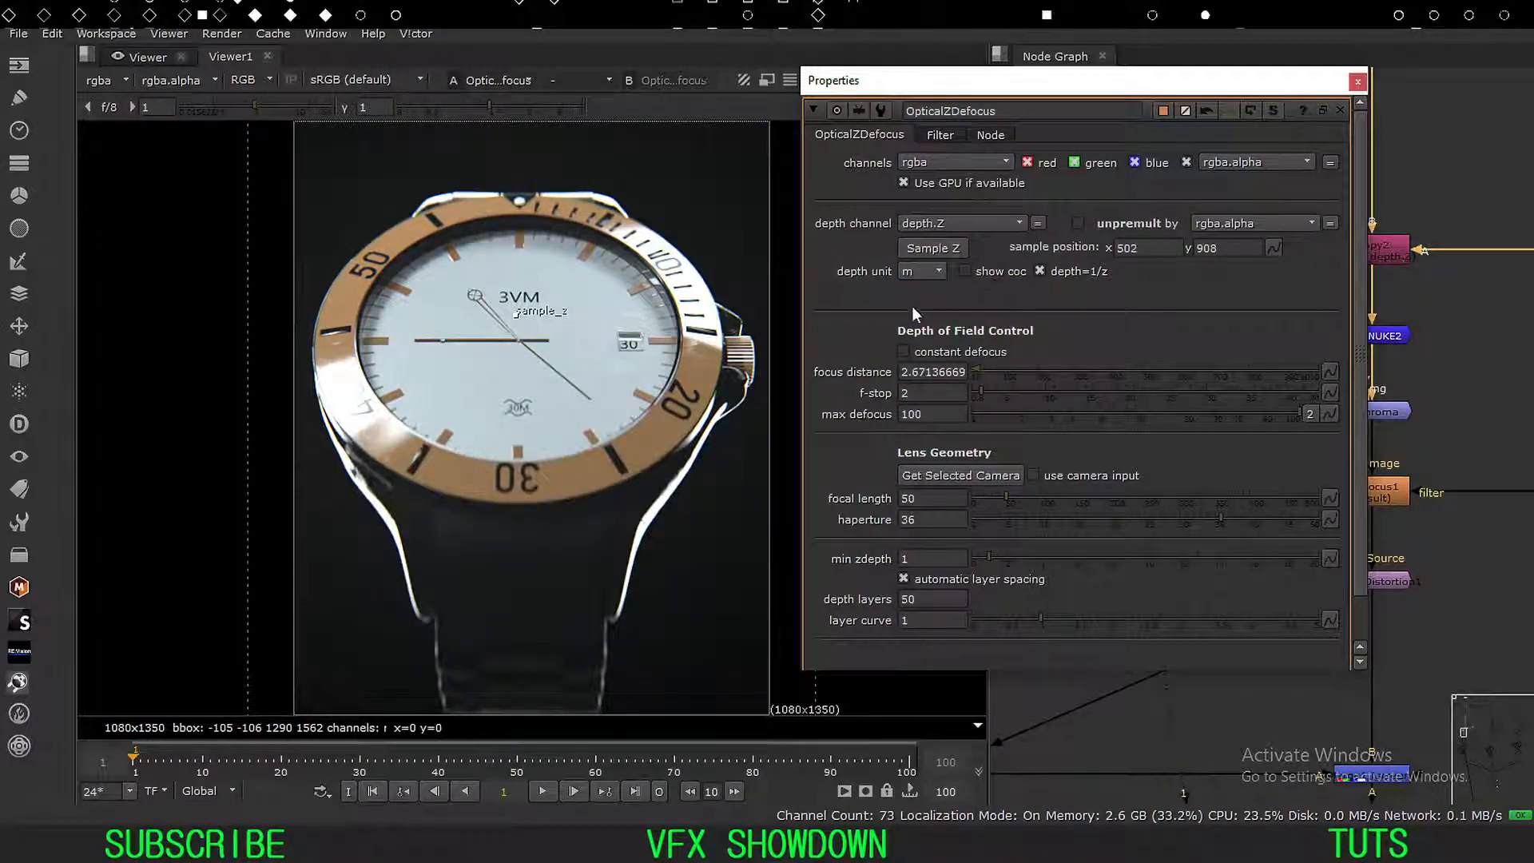
Lower the OpticalZDefocus f-stop to 1.4.
drag(910, 391, 764, 411)
text(1.4)
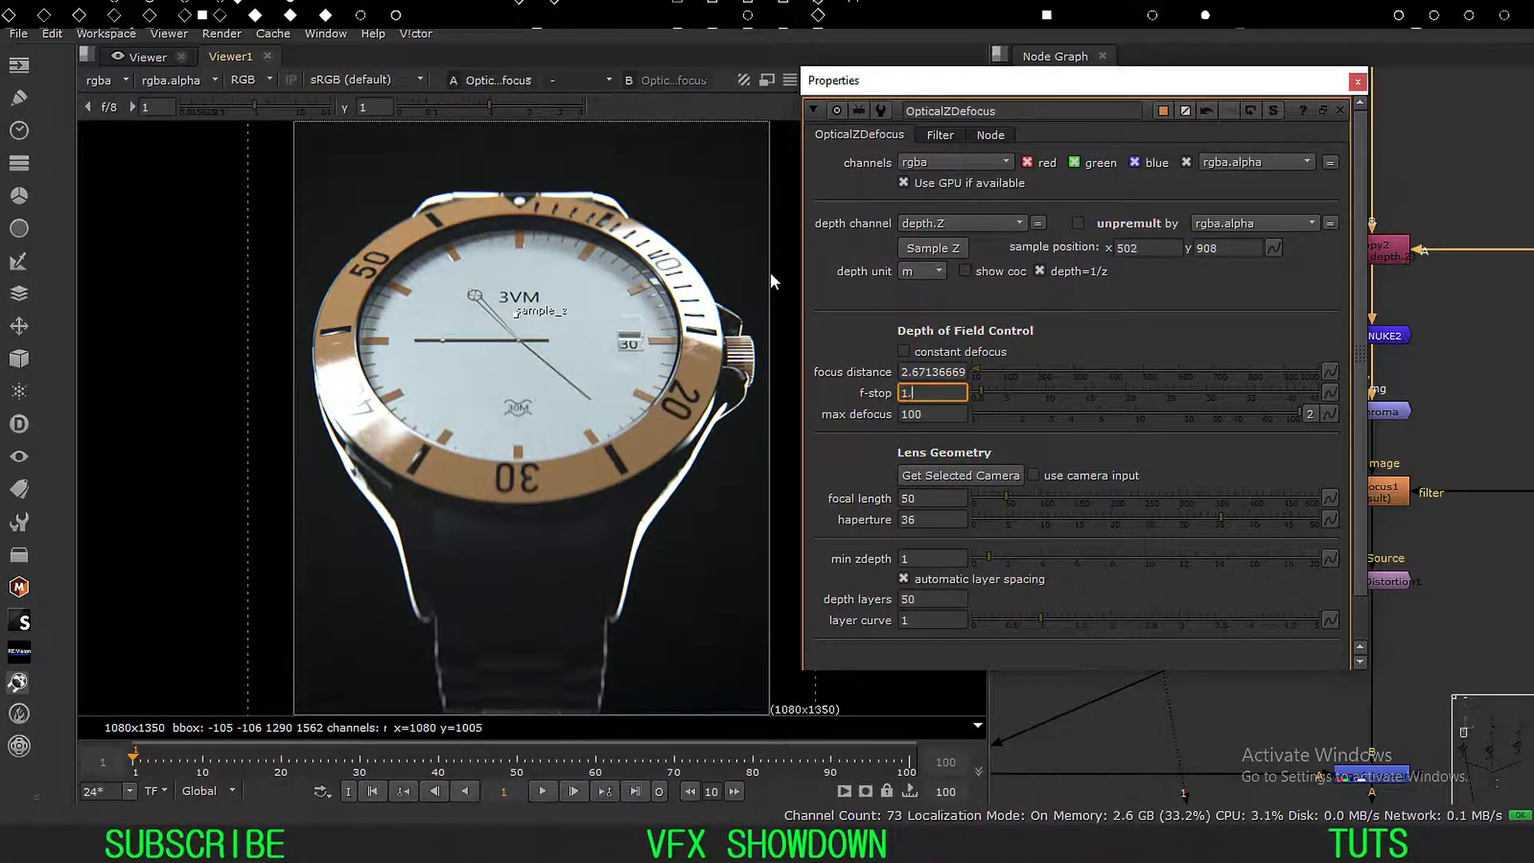
key(Return)
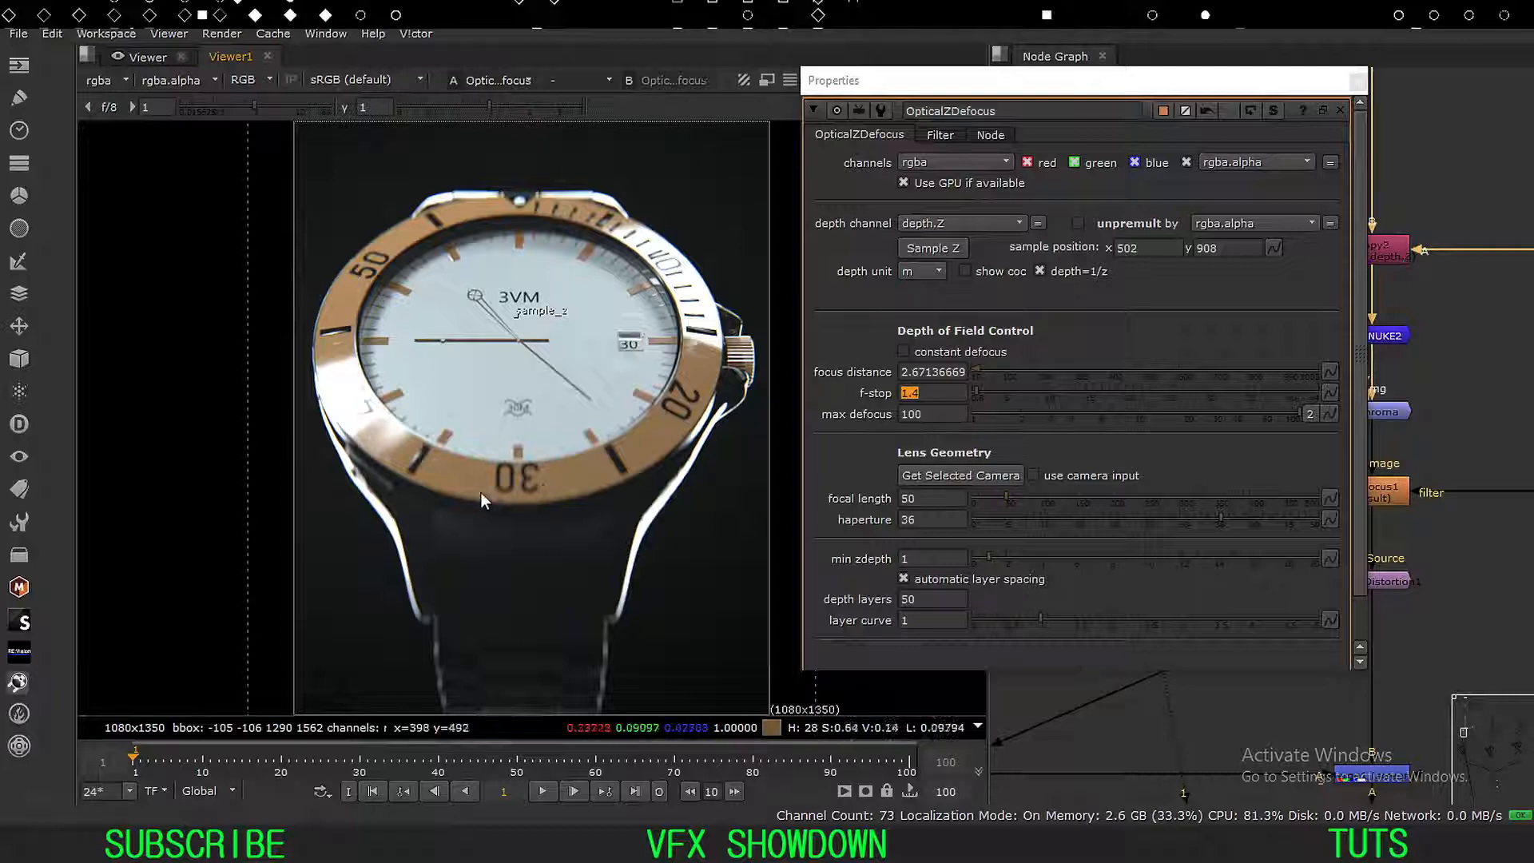
Compare the circle of confusion with the depth unit set to inch, ft, m and dm, ending on m with the display off.
click(965, 271)
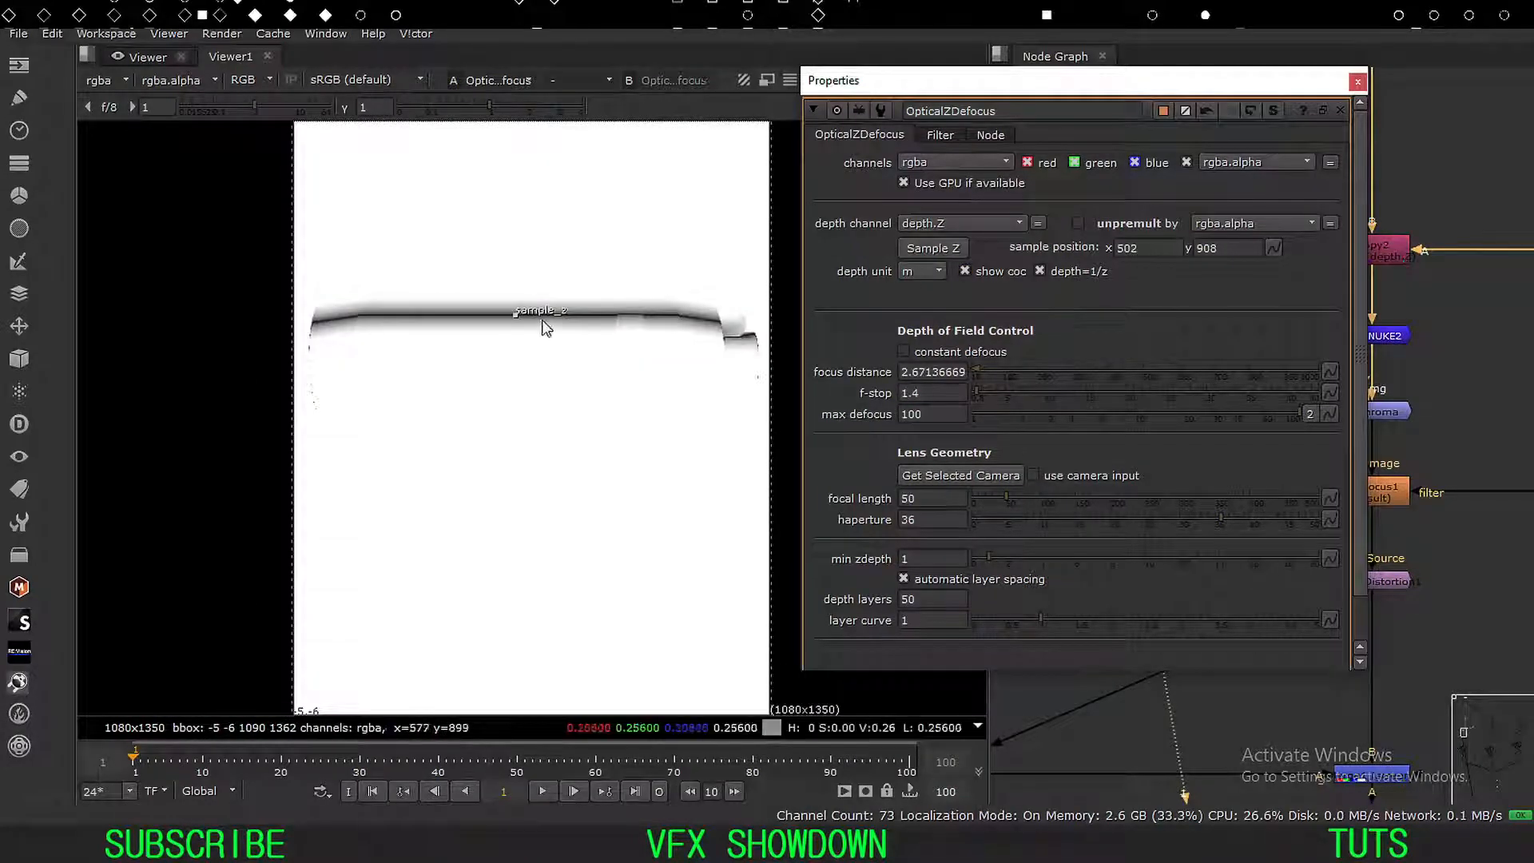
click(923, 272)
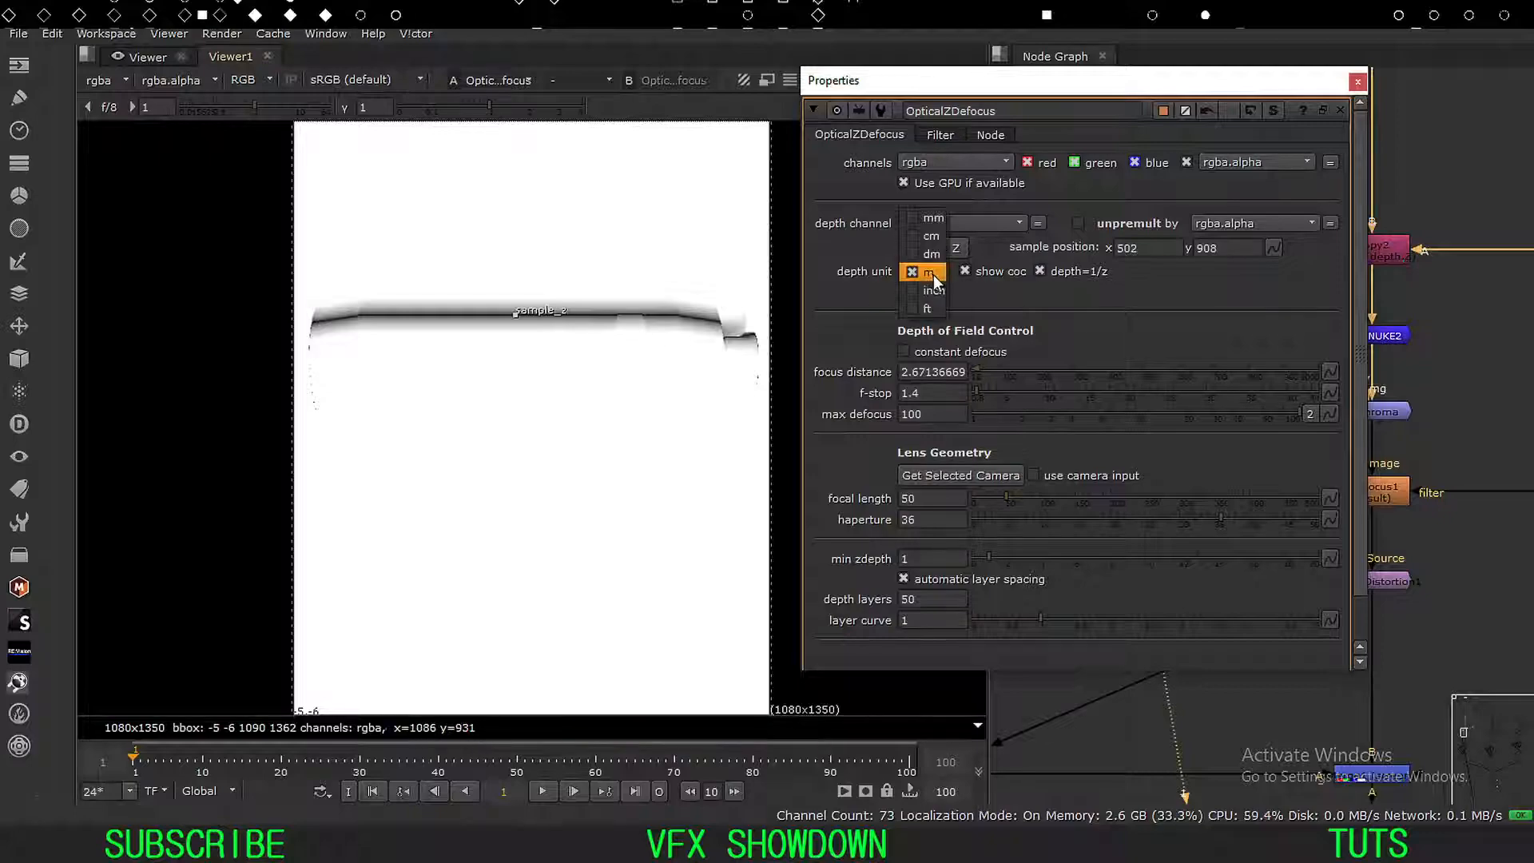
click(933, 292)
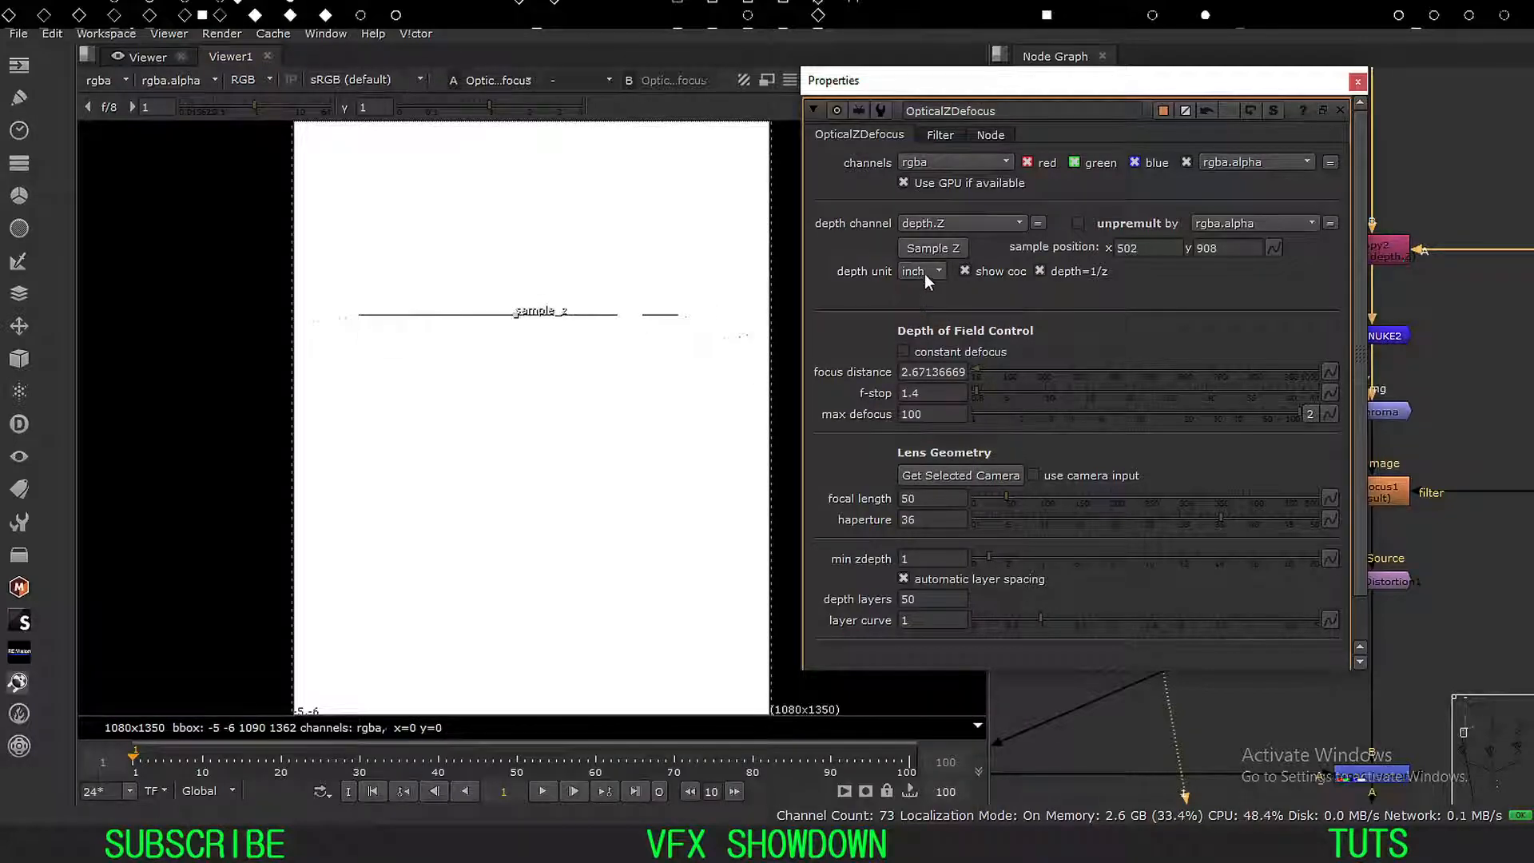
click(923, 274)
click(928, 294)
click(923, 271)
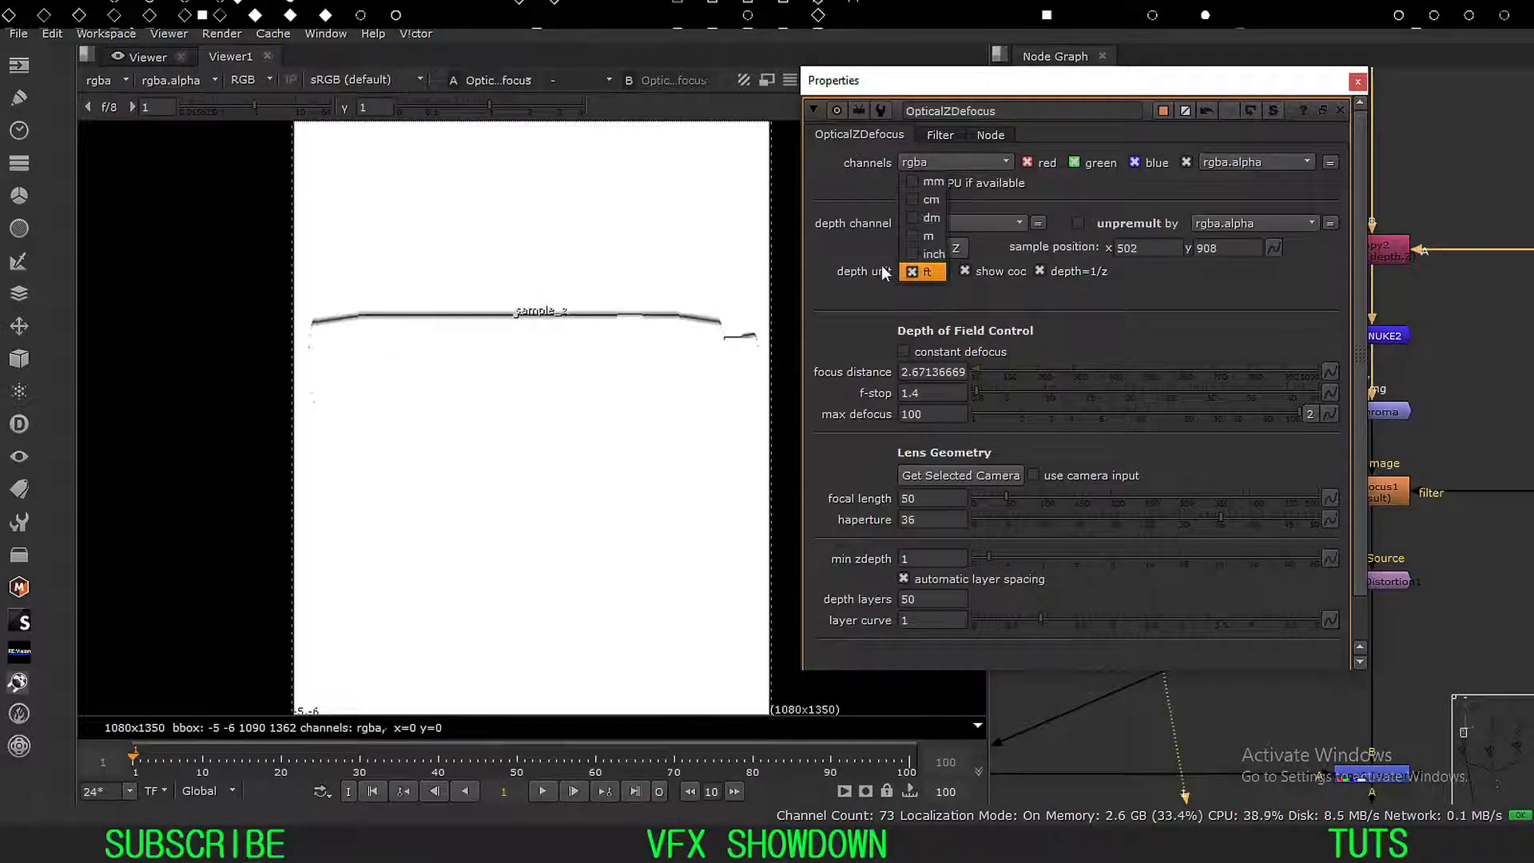
click(926, 239)
click(924, 273)
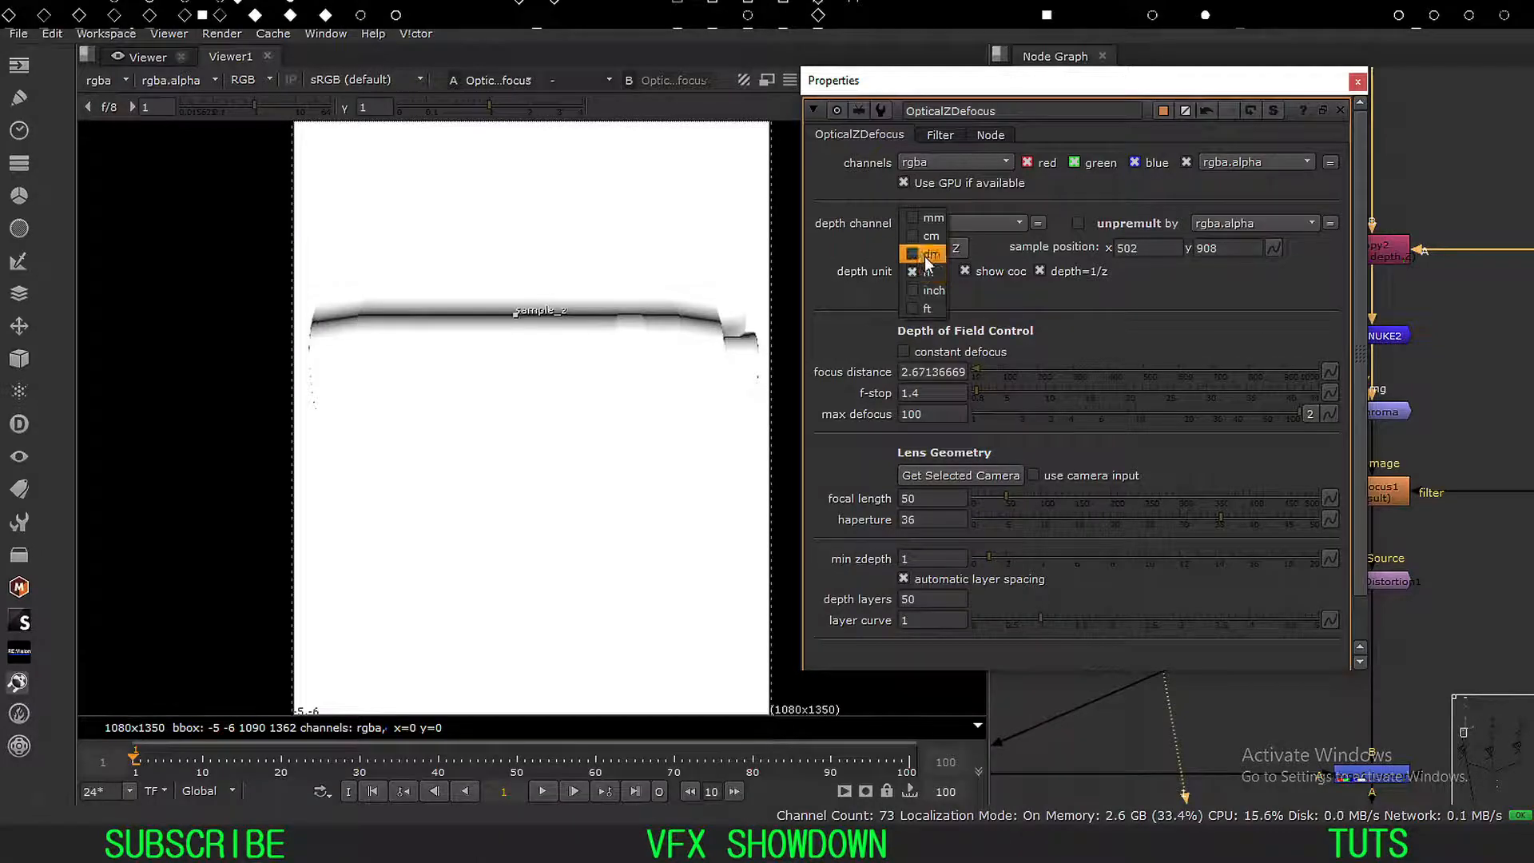
click(926, 254)
click(934, 271)
click(926, 290)
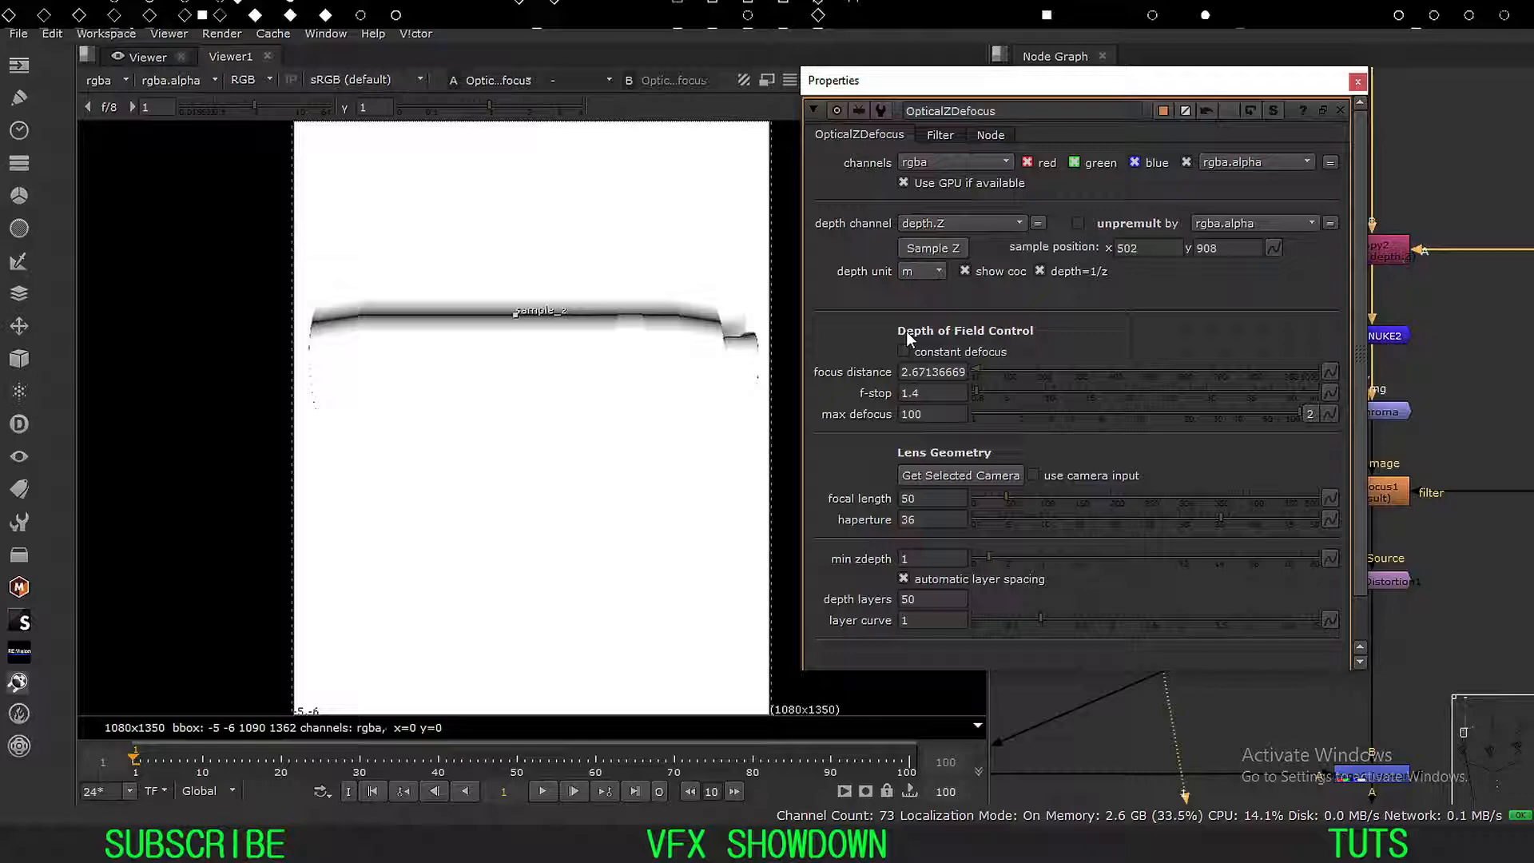
click(965, 271)
Set the f-stop to 1.2 and close the OpticalZDefocus properties.
mouse_move(1049, 85)
mouse_down()
mouse_move(999, 94)
mouse_move(1077, 113)
mouse_move(1050, 104)
mouse_up()
double_click(918, 410)
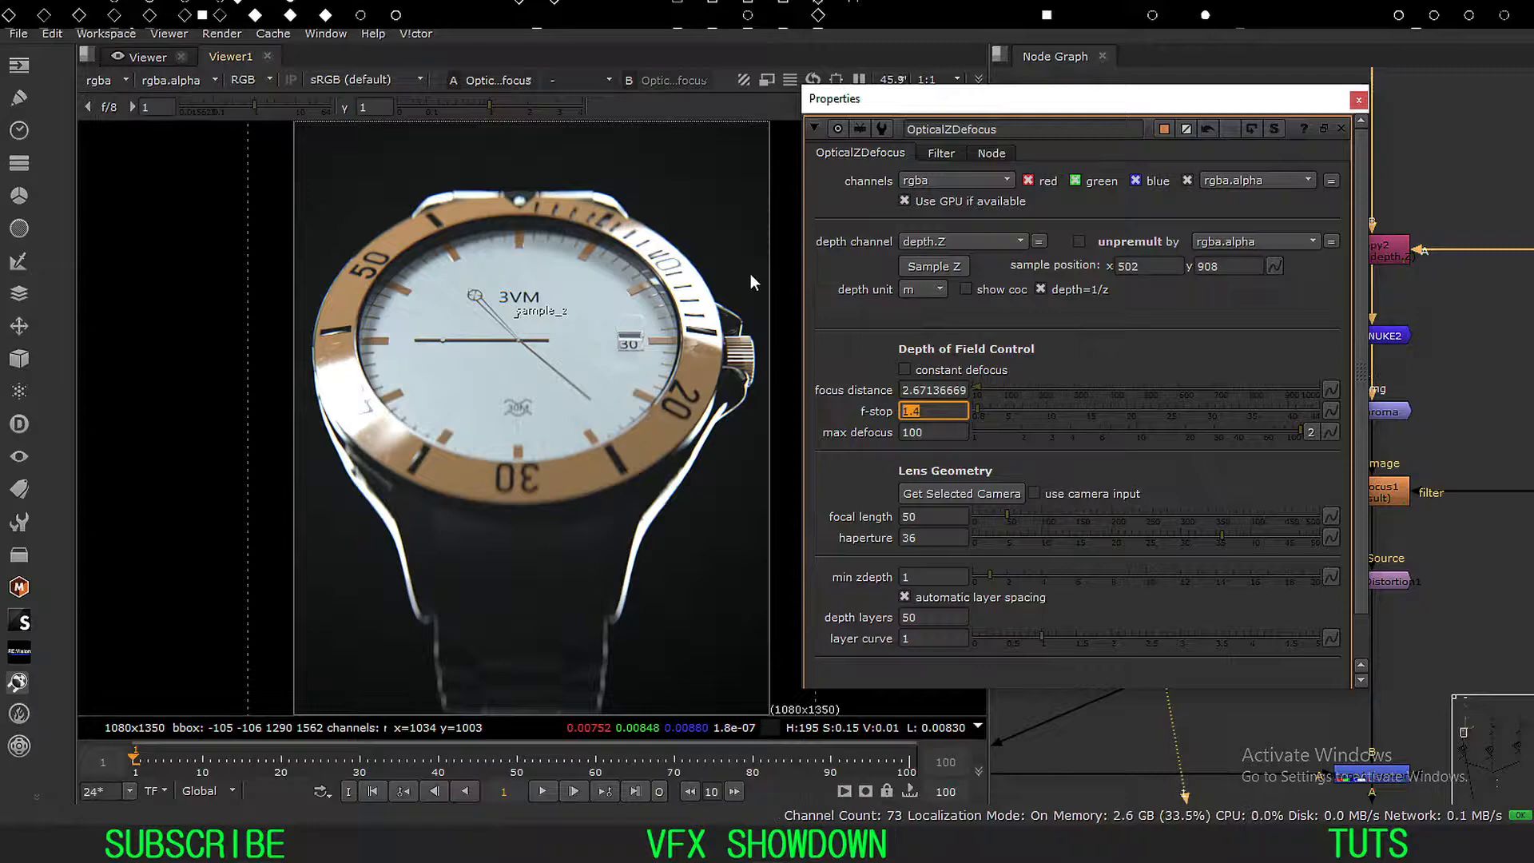
text(1.2)
key(Return)
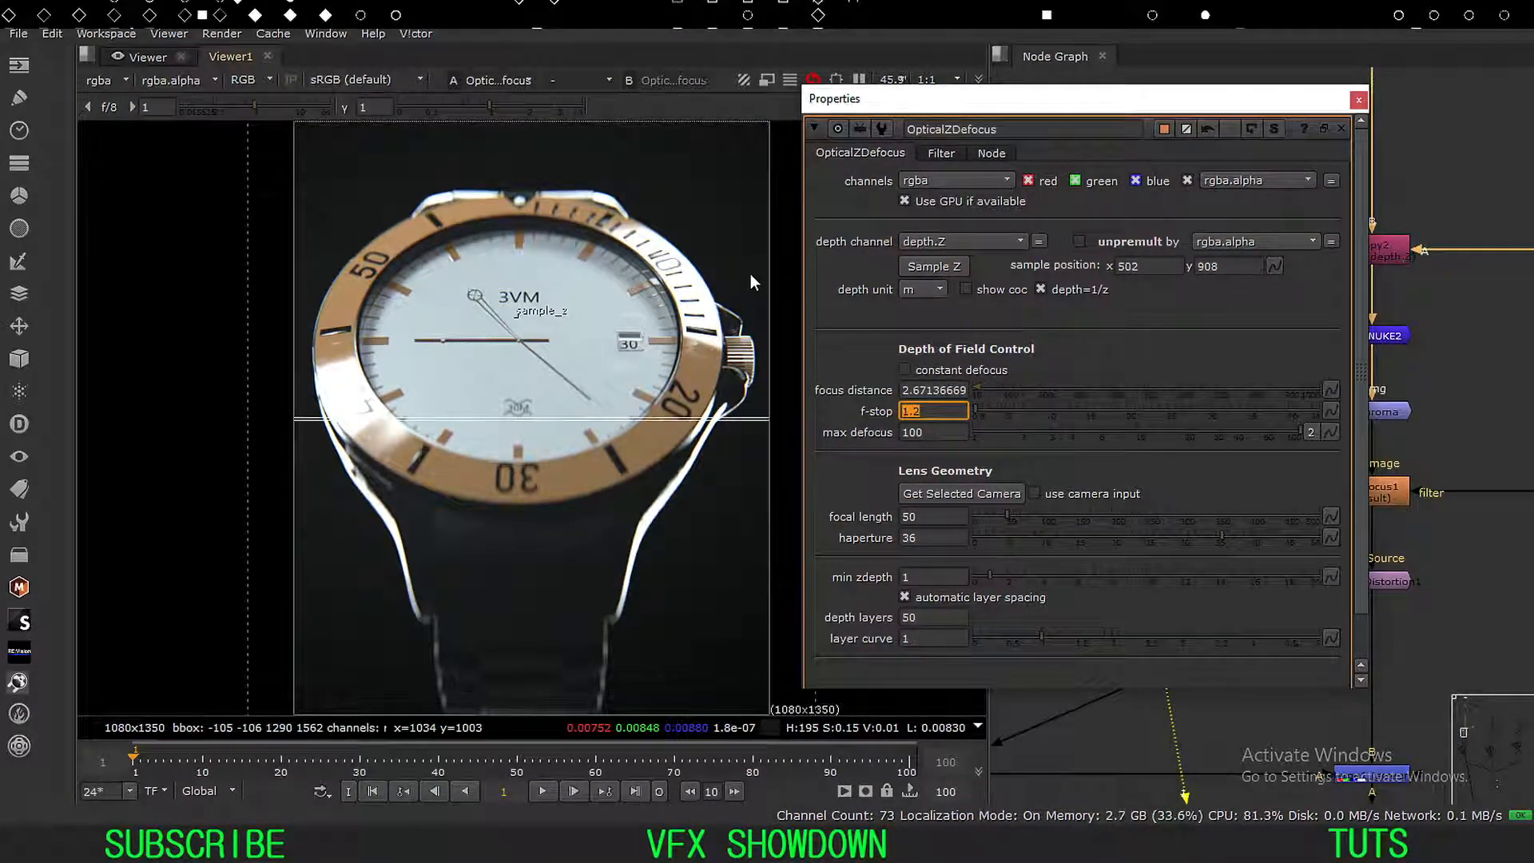
drag(939, 98, 903, 97)
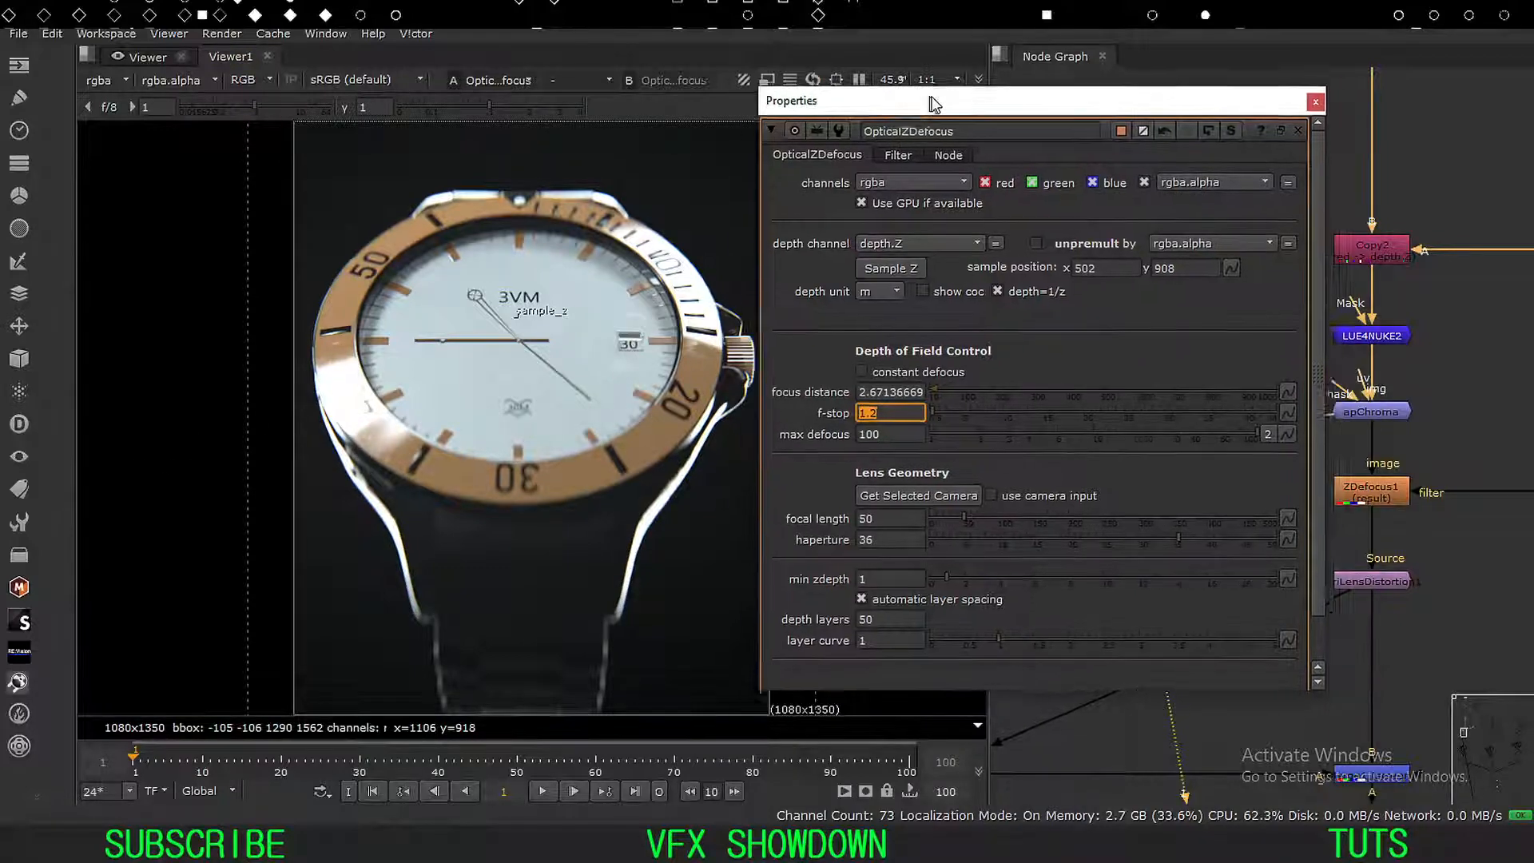
middle_drag(497, 435, 501, 439)
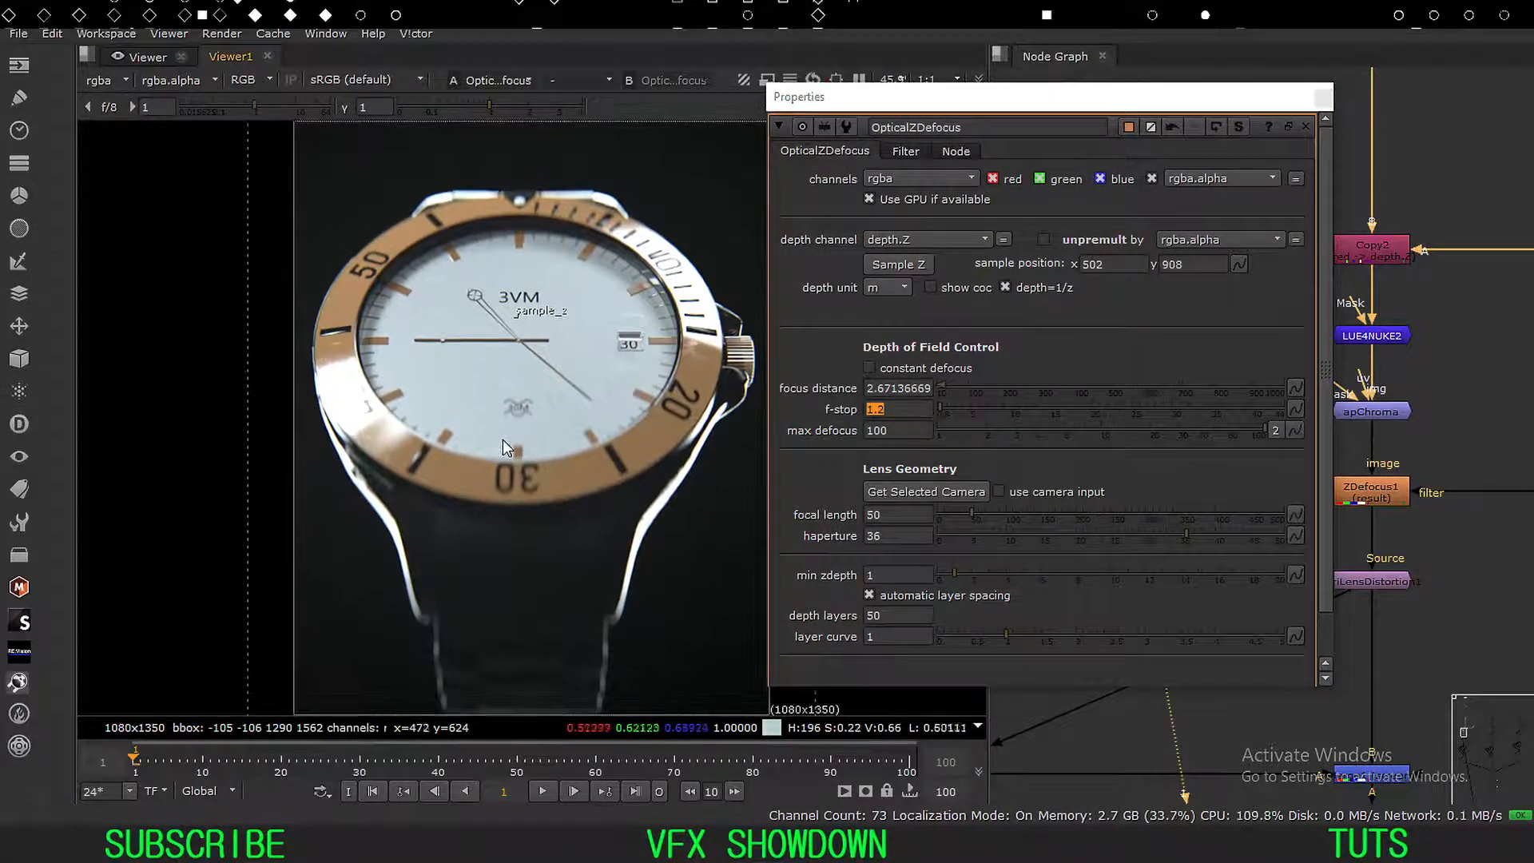
drag(1042, 96, 902, 105)
click(1184, 107)
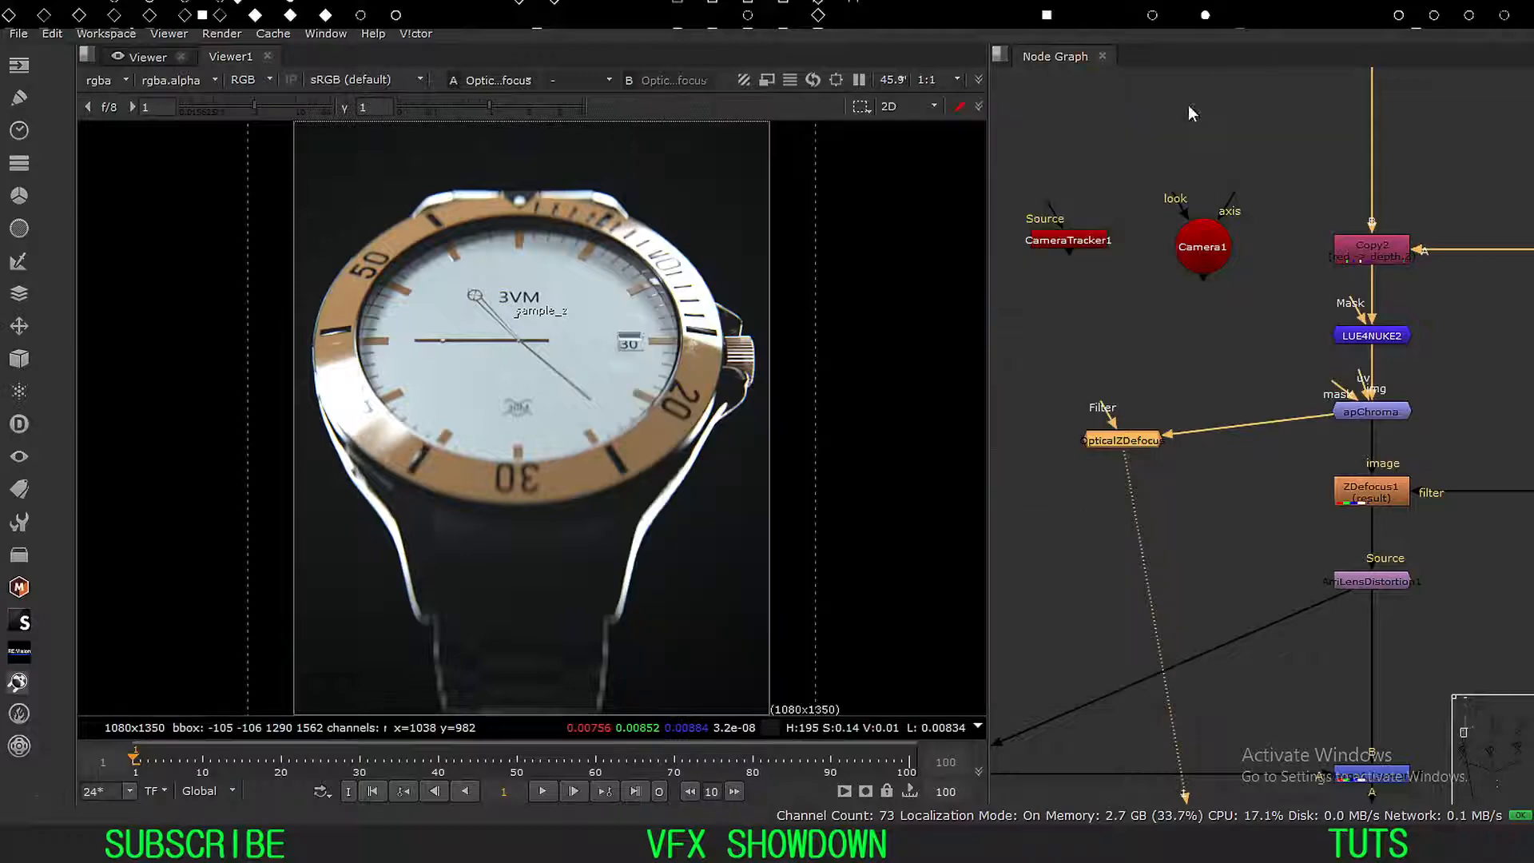
View the Copy2 output to compare it with the defocused watch, and switch the viewer back to OpticalZDefocus.
scroll(1221, 372, down, 5)
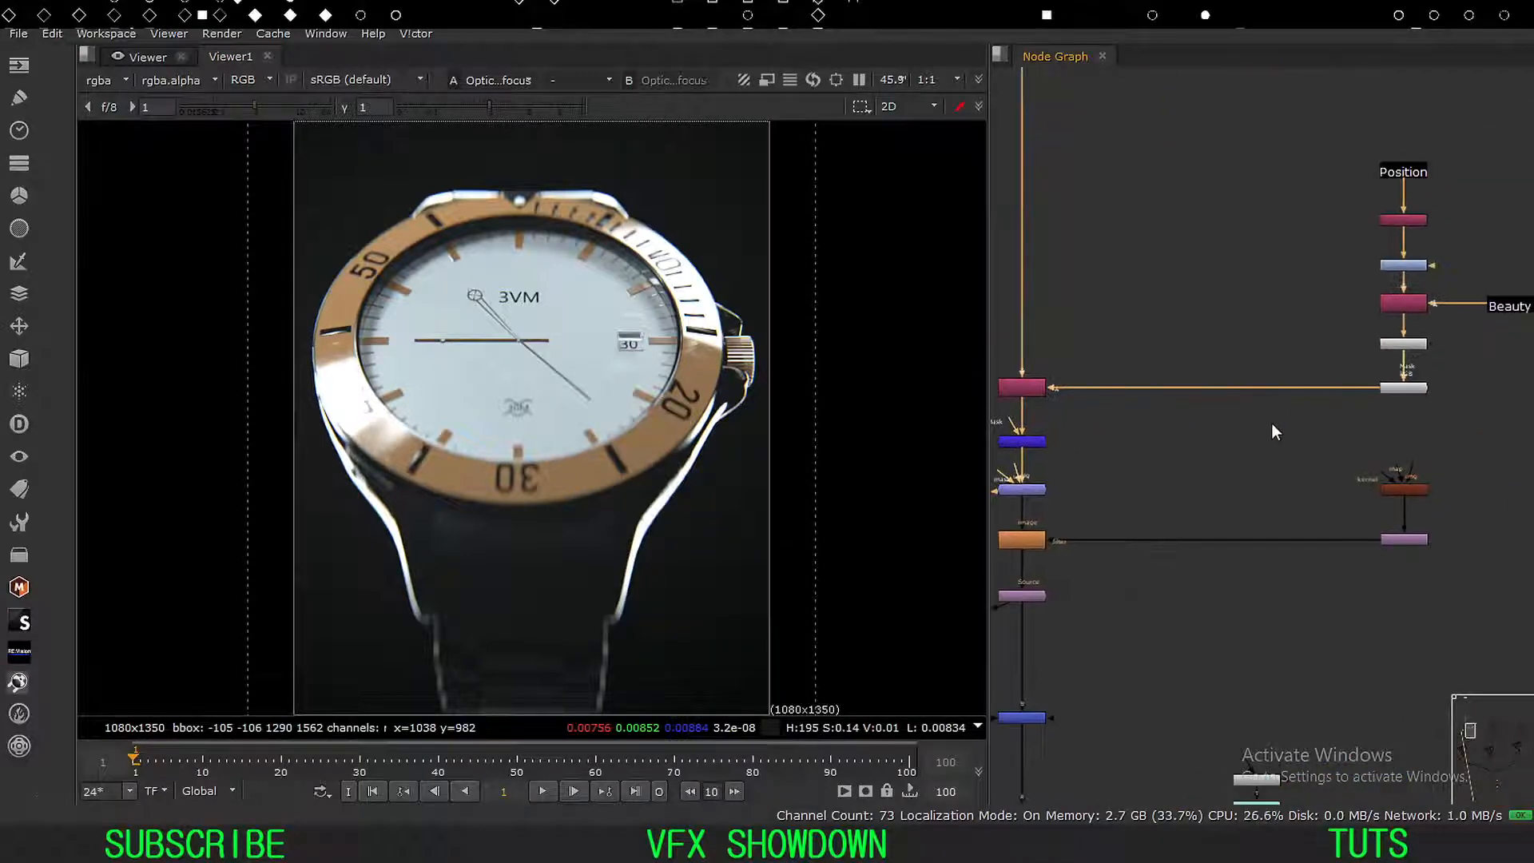
middle_drag(1274, 424, 1343, 393)
middle_drag(1251, 413, 1285, 401)
key(1)
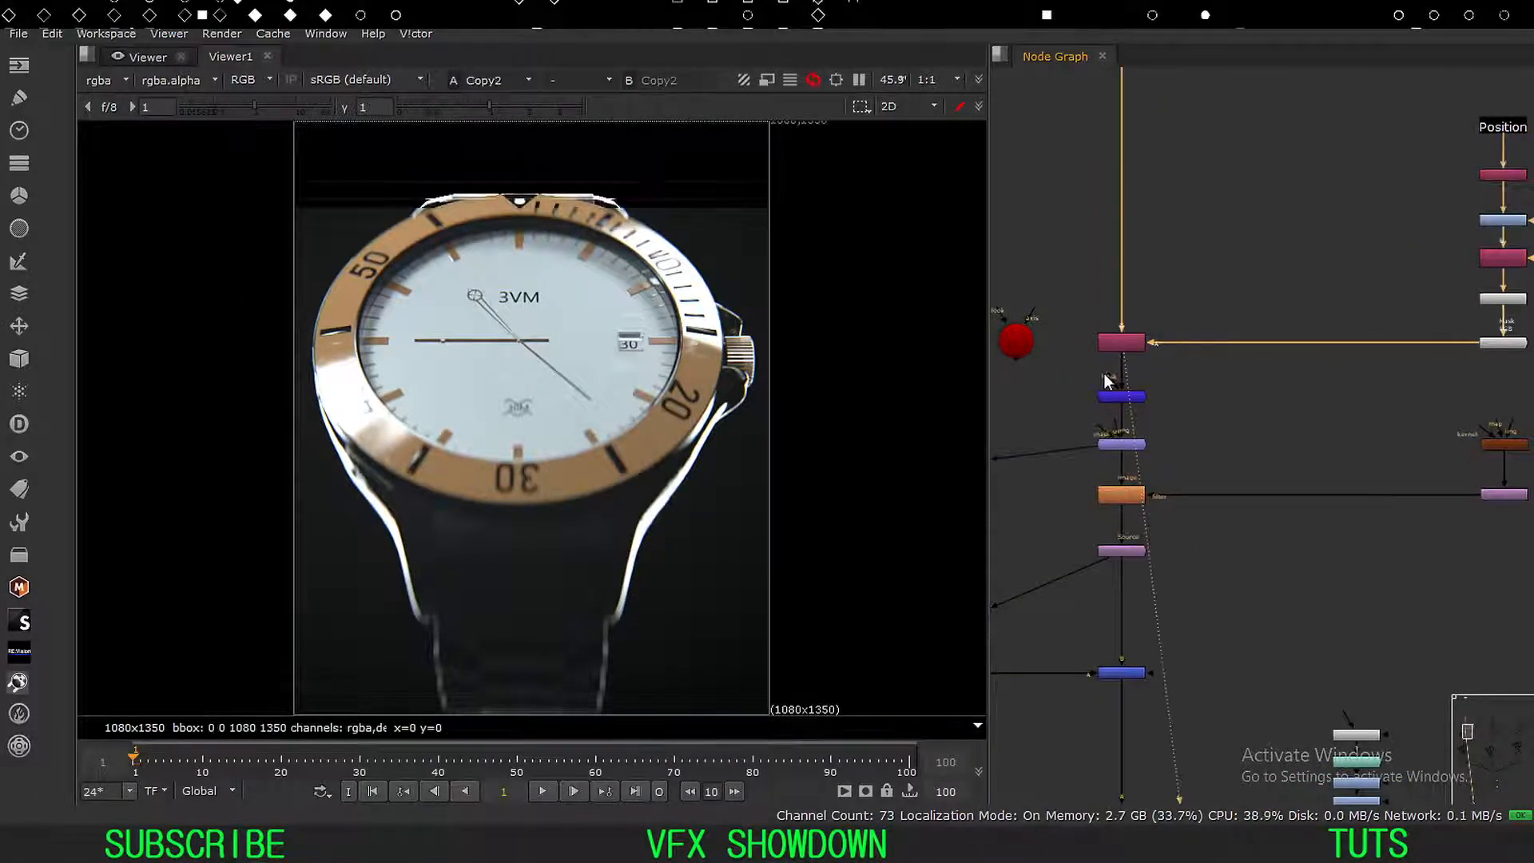
middle_drag(1185, 455, 1354, 409)
scroll(1150, 415, up, 4)
click(1213, 373)
click(1114, 419)
key(1)
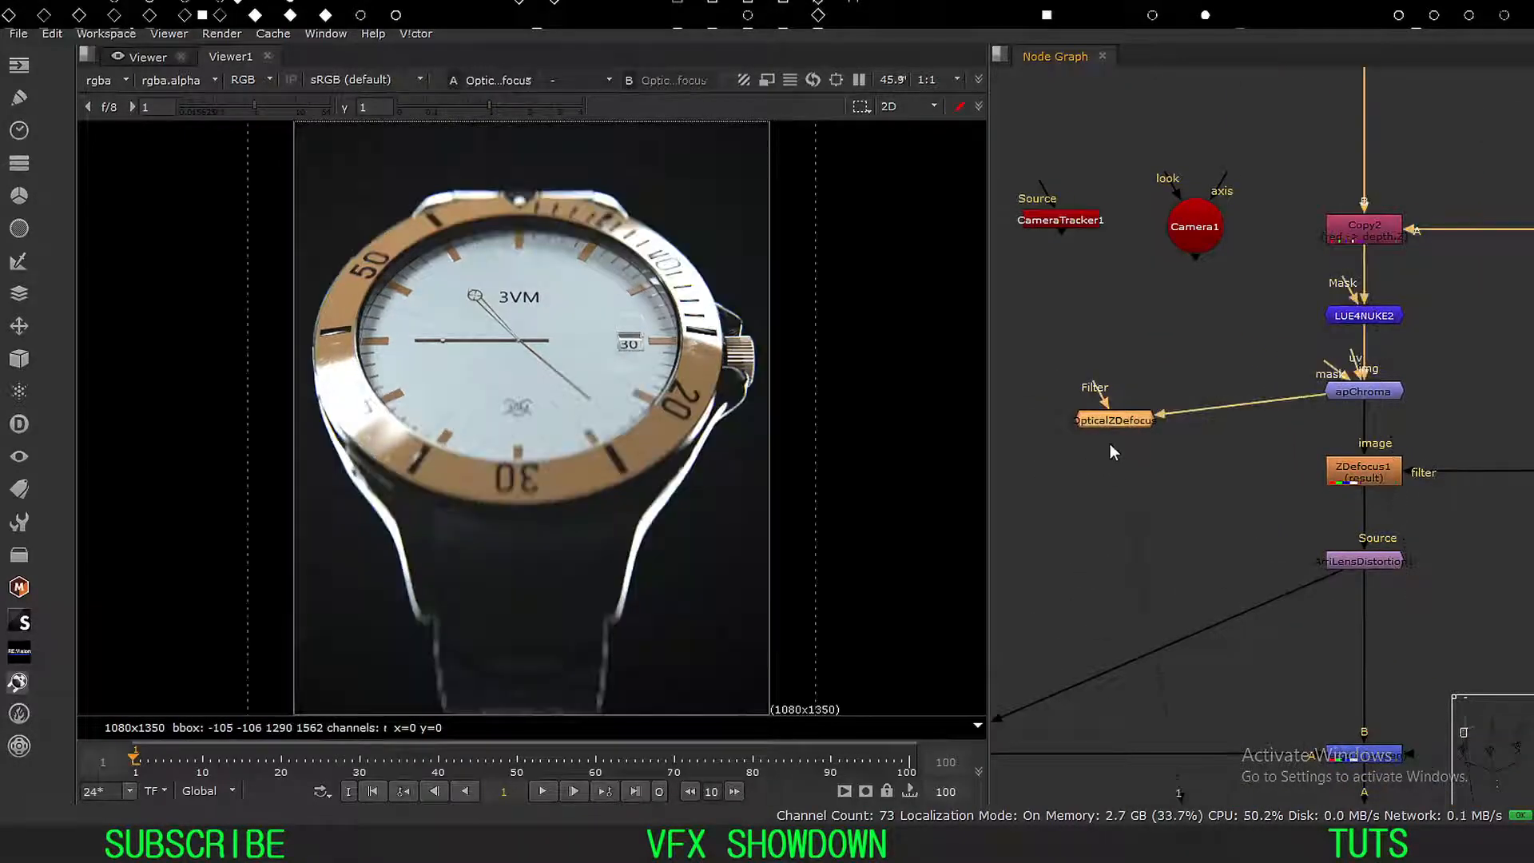
Reopen the OpticalZDefocus properties, raise the f-stop to 40.6 and close them again.
double_click(1122, 417)
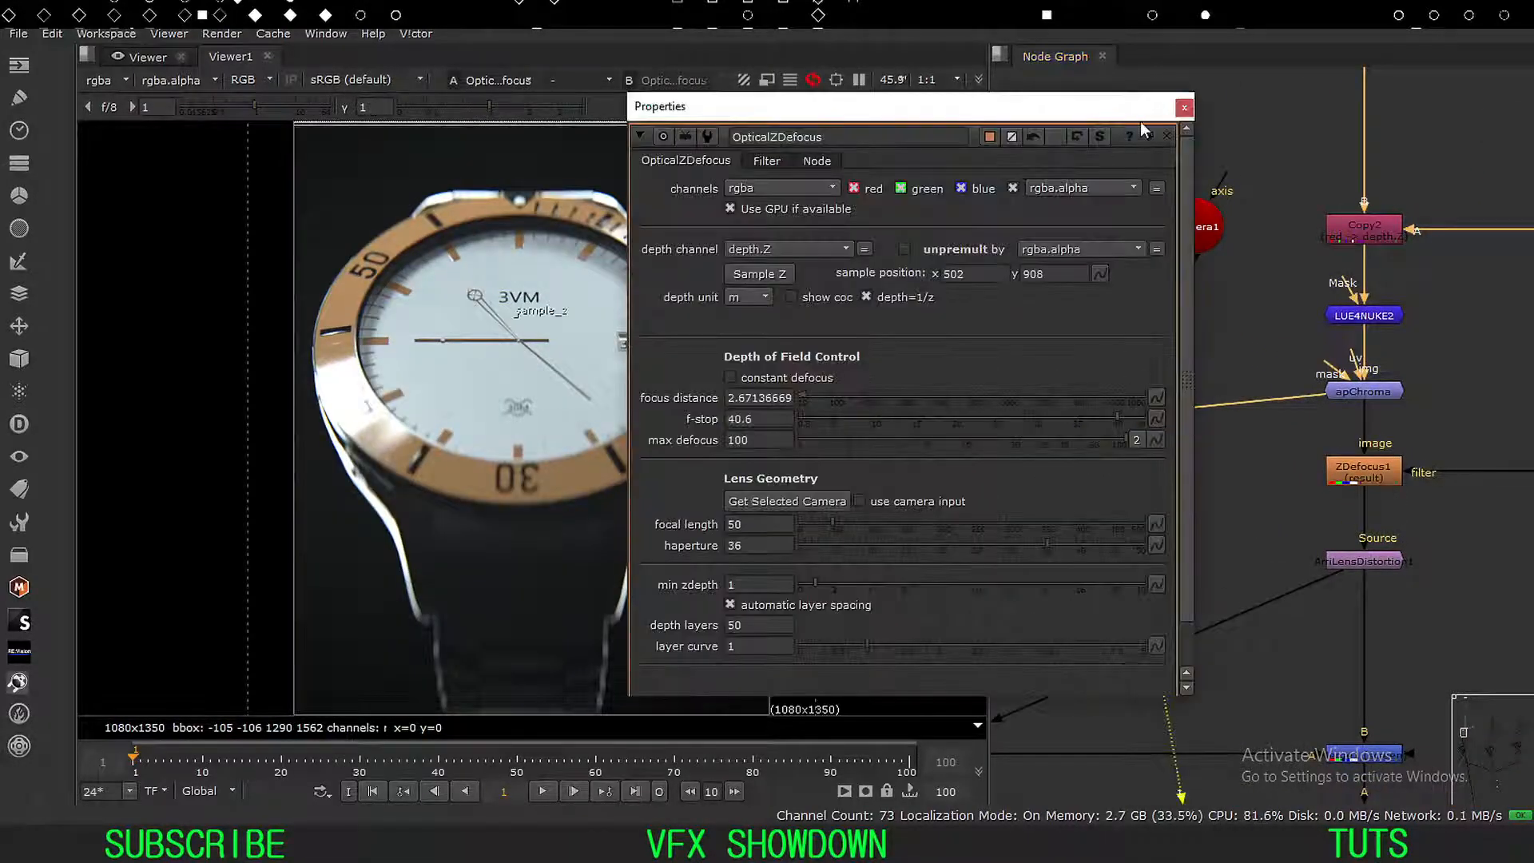
click(1183, 106)
middle_drag(1284, 379, 1171, 419)
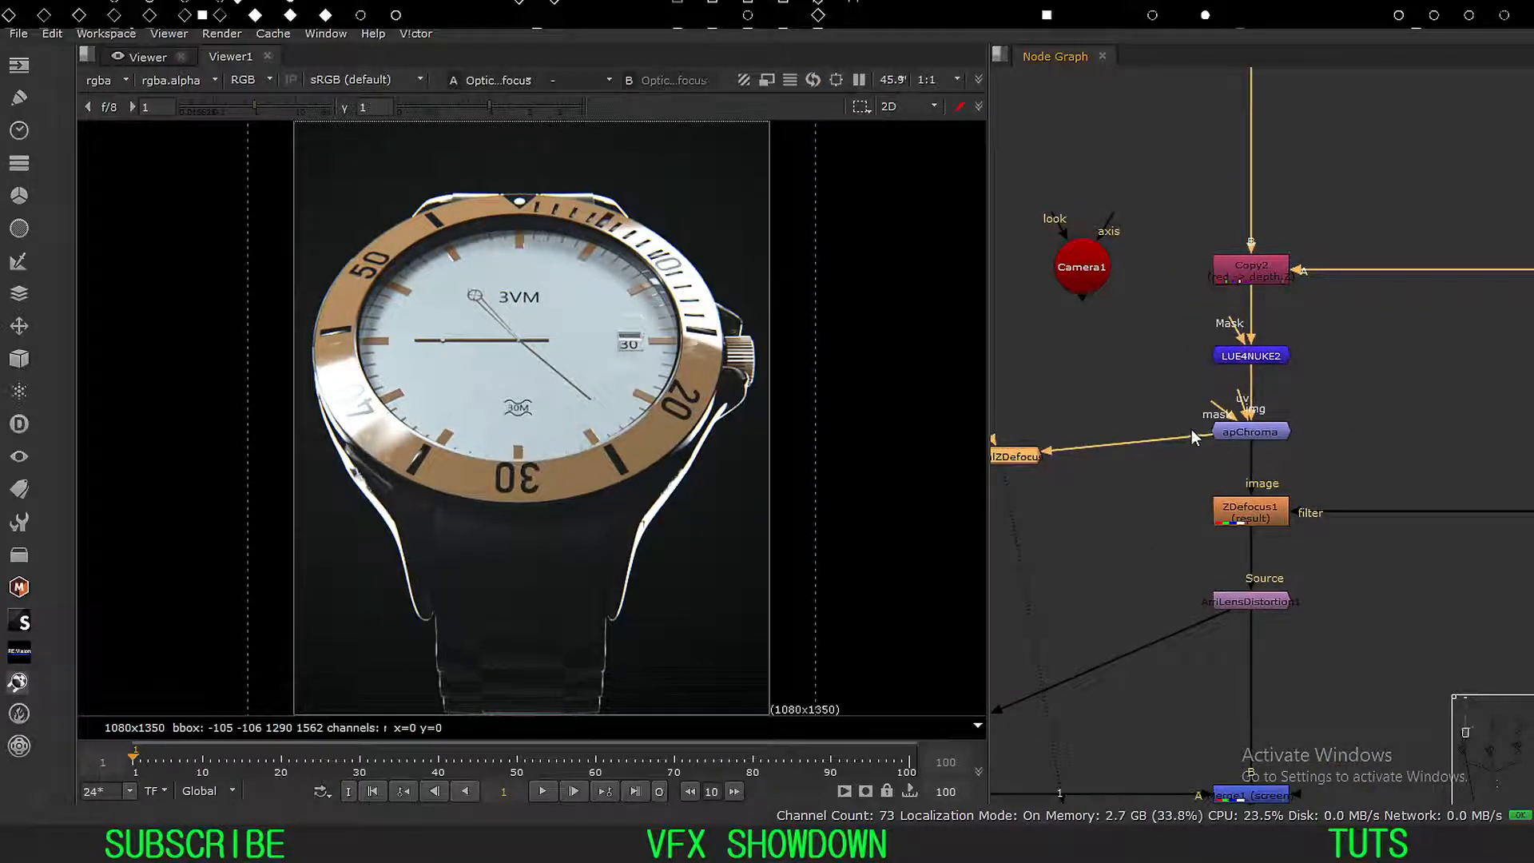
Move the OpticalZDefocus node closer to apChroma and align it level with that node.
middle_drag(1360, 310, 1350, 305)
scroll(1352, 307, down, 3)
scroll(1222, 369, up, 2)
scroll(1218, 374, up, 2)
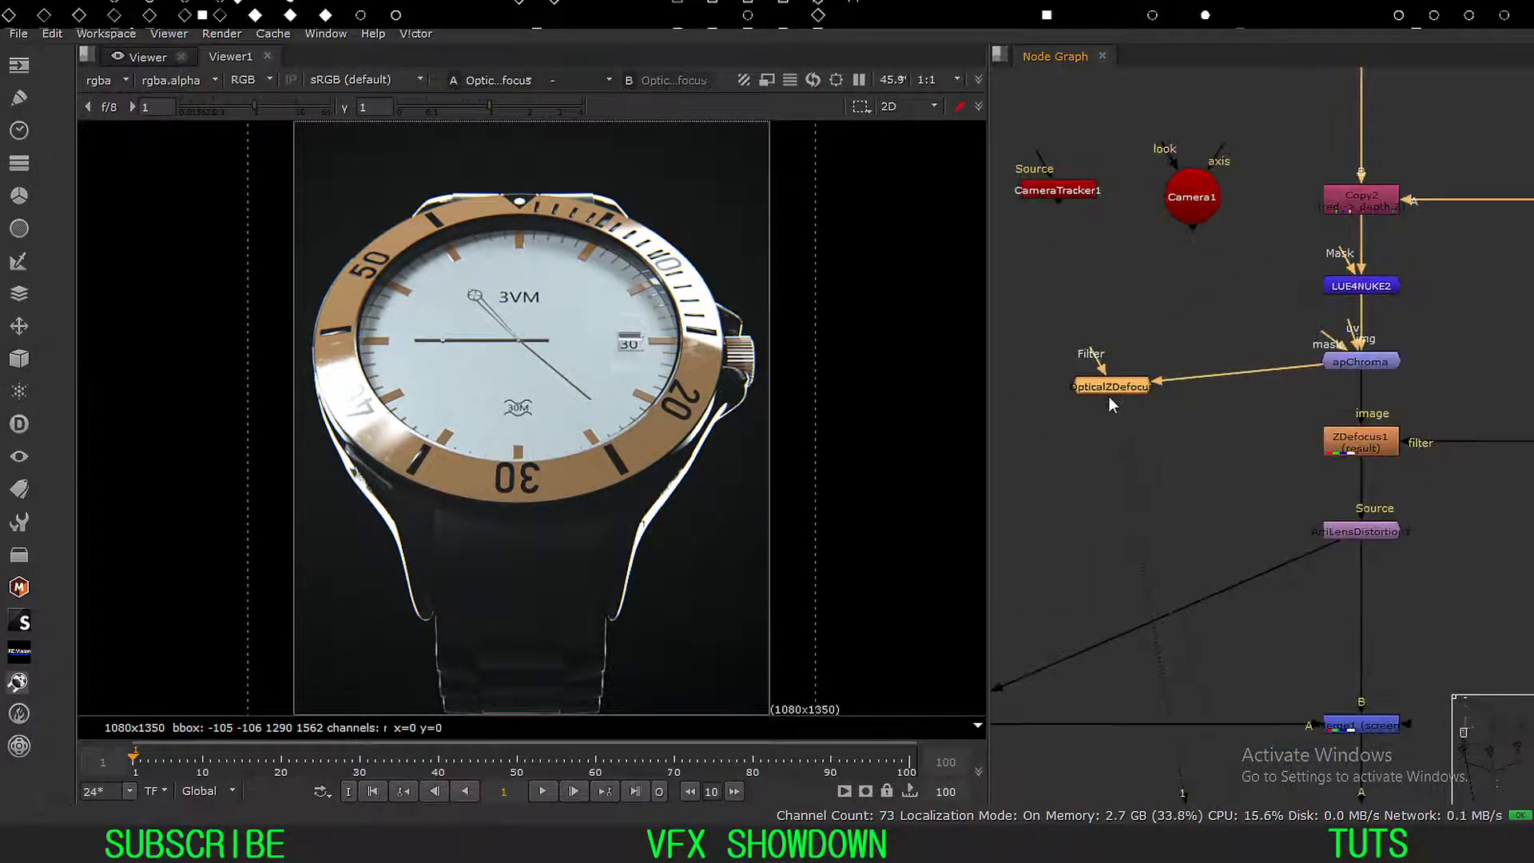
drag(1108, 392, 1158, 354)
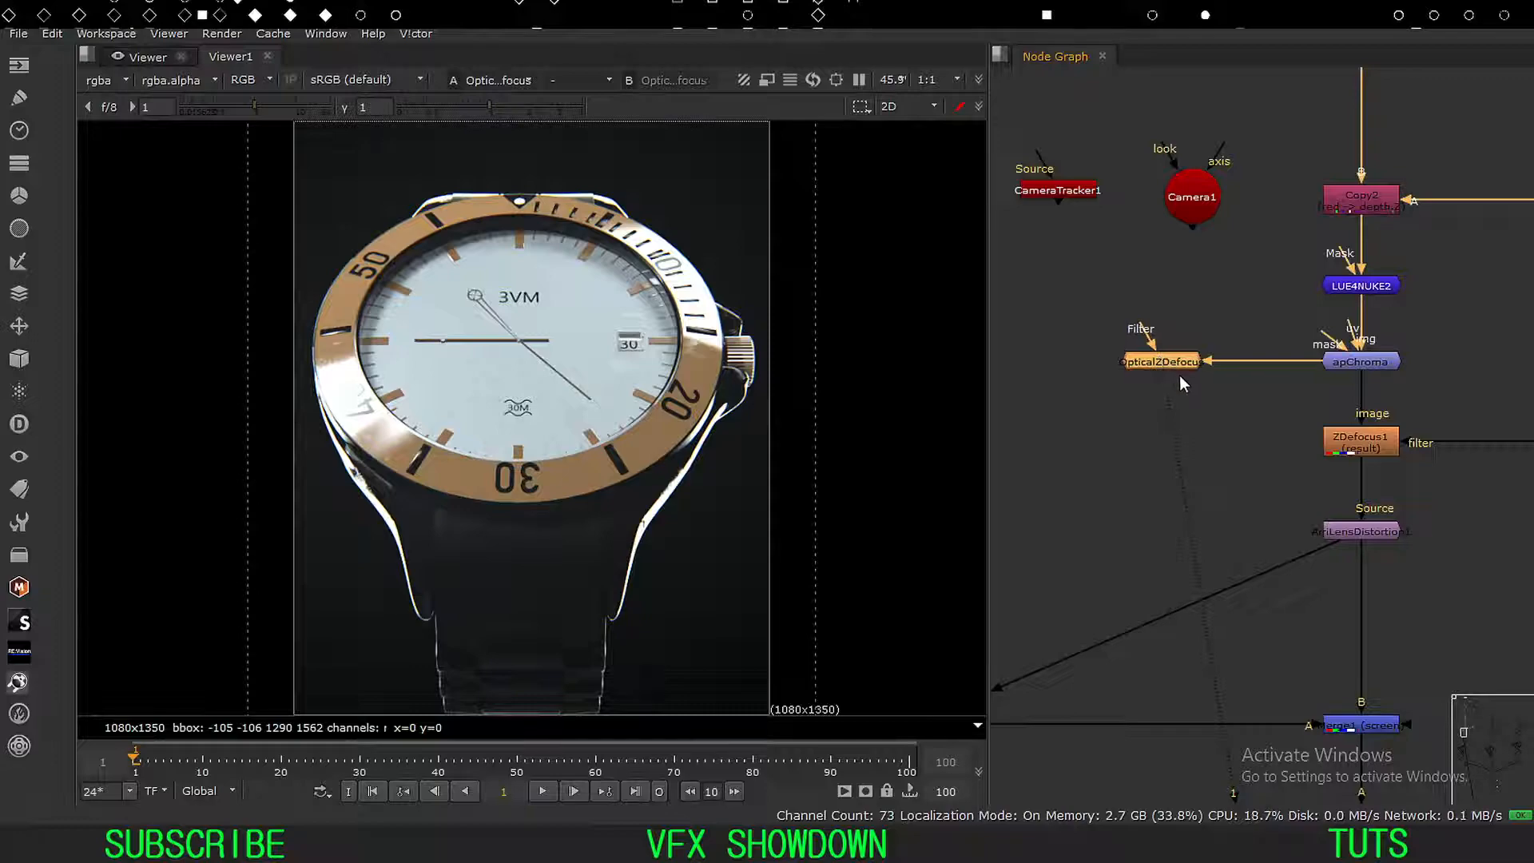
scroll(1198, 371, up, 3)
middle_drag(1215, 367, 1134, 371)
drag(1123, 347, 1111, 348)
click(1173, 423)
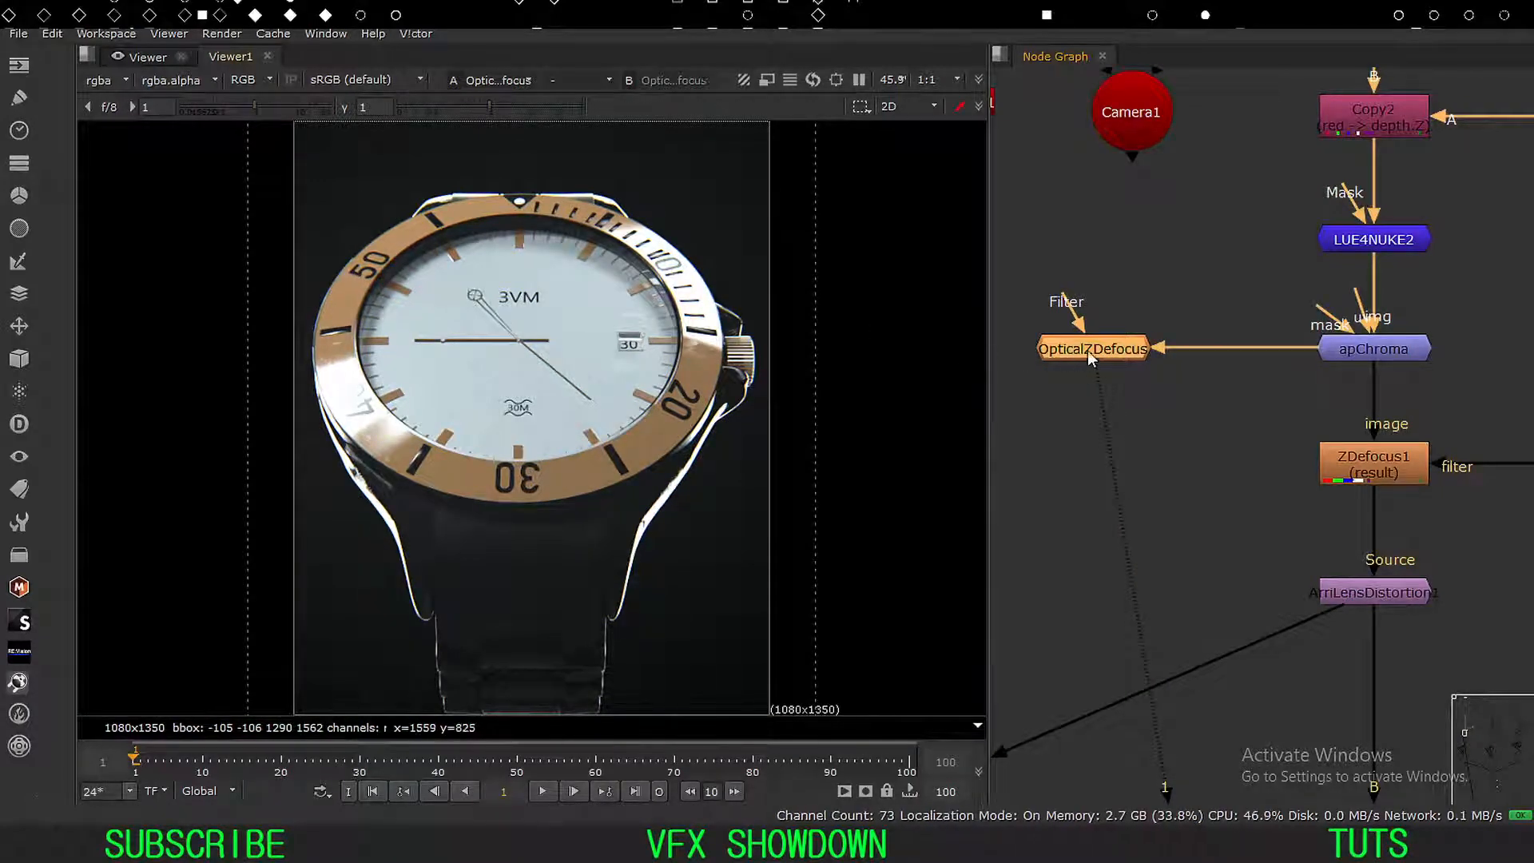
drag(1069, 350, 1118, 351)
drag(1490, 405, 1277, 524)
drag(1277, 311, 960, 407)
drag(1153, 343, 1104, 344)
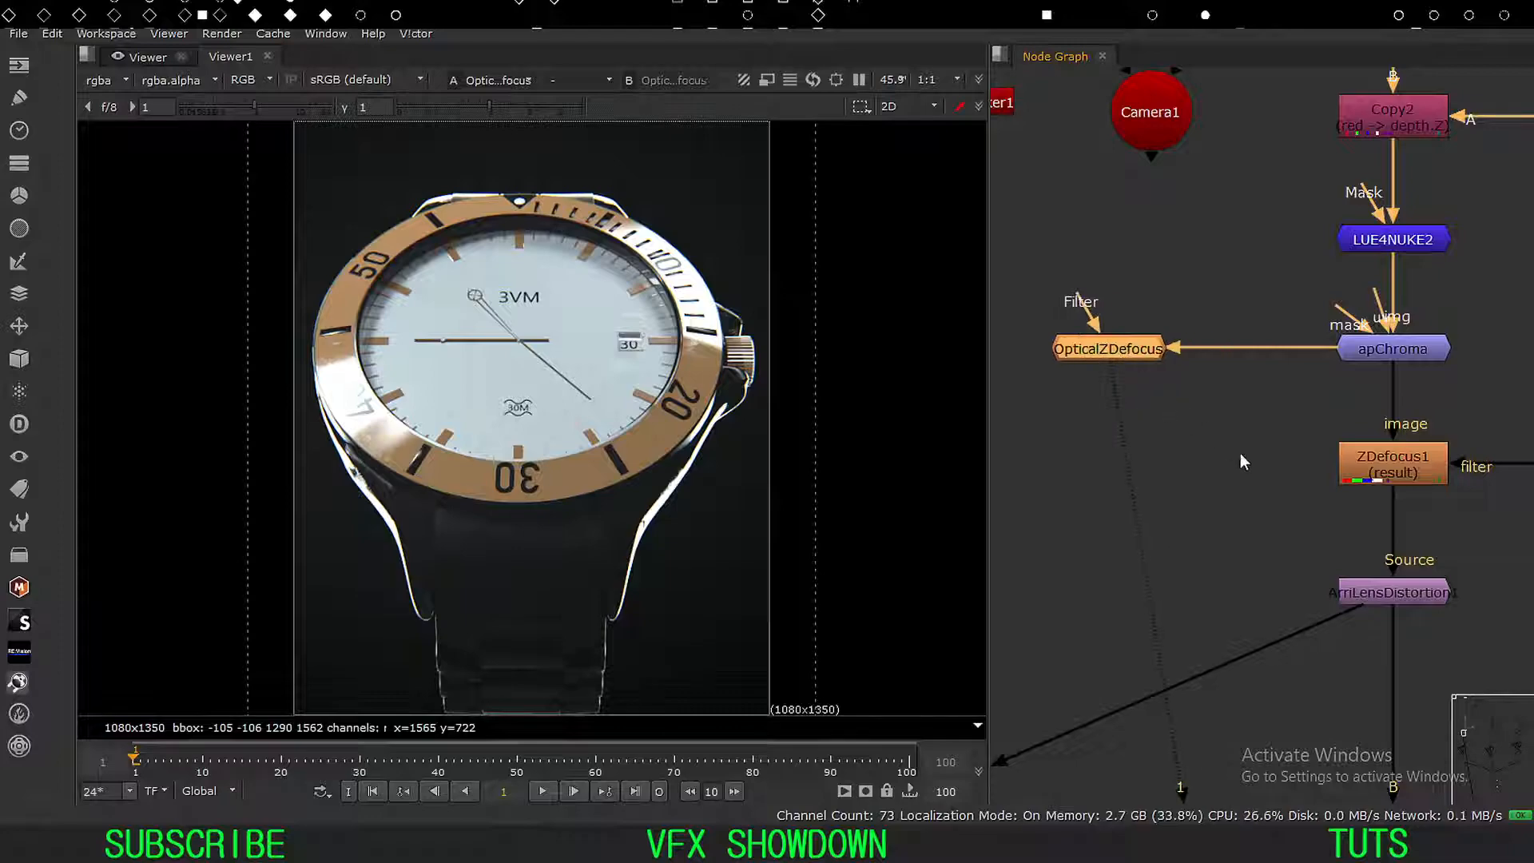
middle_drag(1288, 476, 1177, 468)
drag(1421, 400, 1076, 529)
middle_drag(1096, 436, 1170, 468)
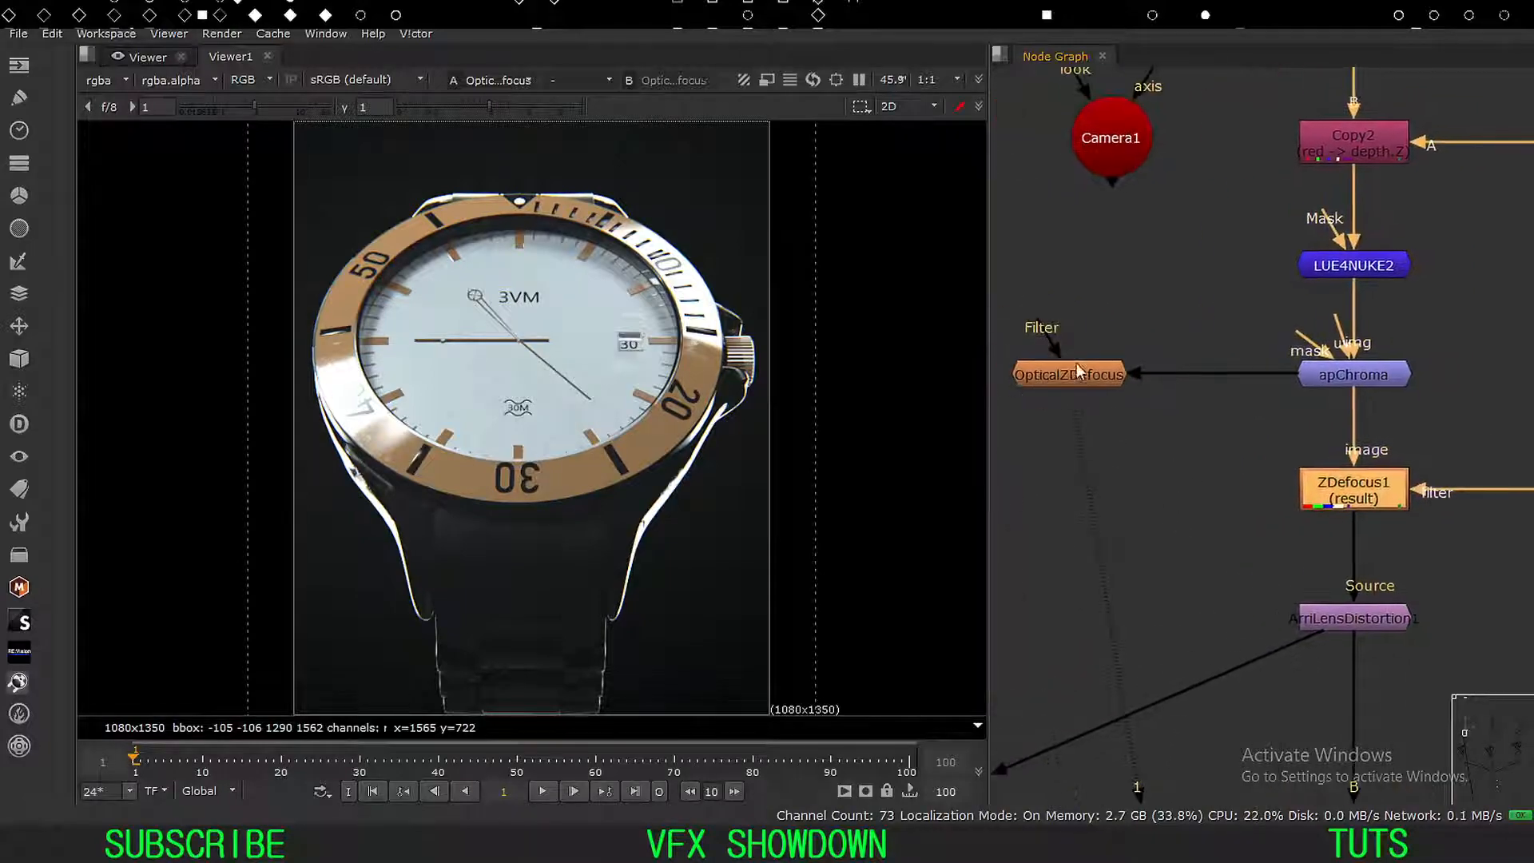
click(1063, 376)
scroll(1090, 435, down, 6)
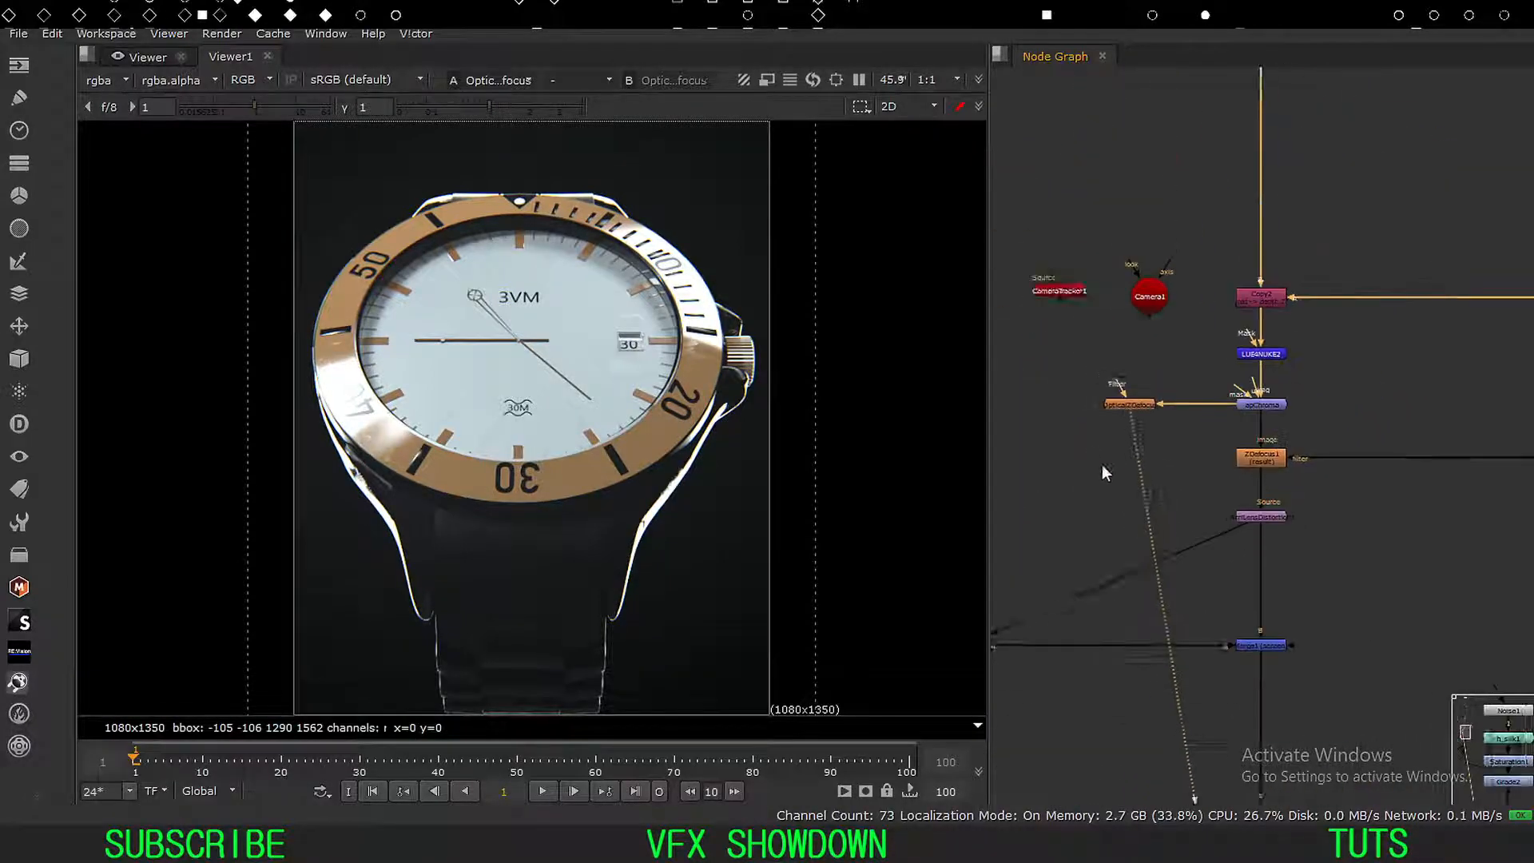
middle_drag(1115, 484, 1181, 492)
scroll(1158, 457, up, 5)
drag(1202, 361, 1115, 432)
drag(1361, 490, 1270, 500)
key(ctrl+z)
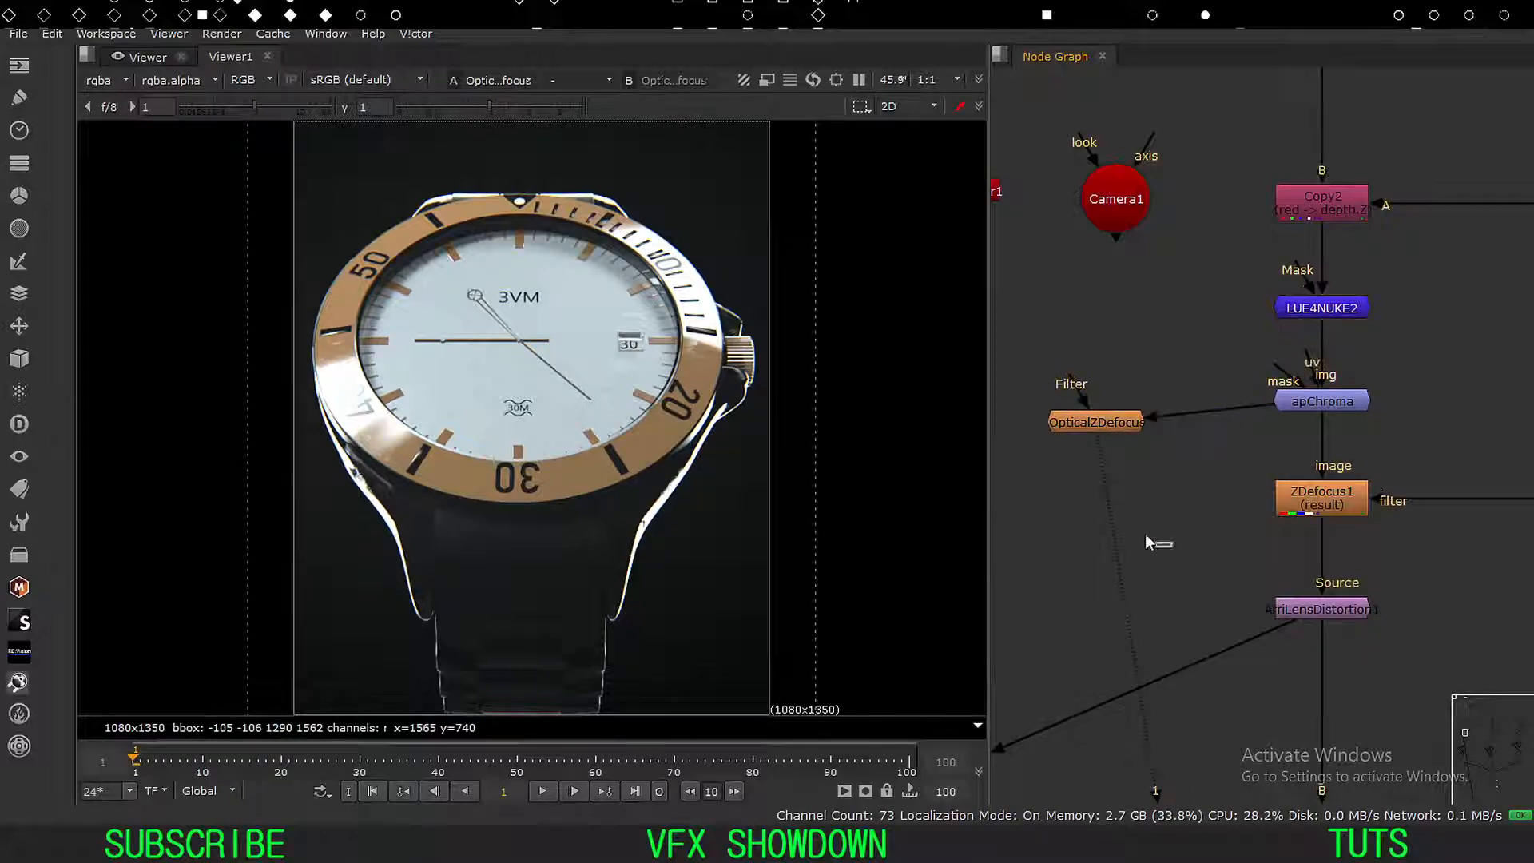
drag(1111, 420, 1192, 411)
middle_drag(1275, 430, 1085, 434)
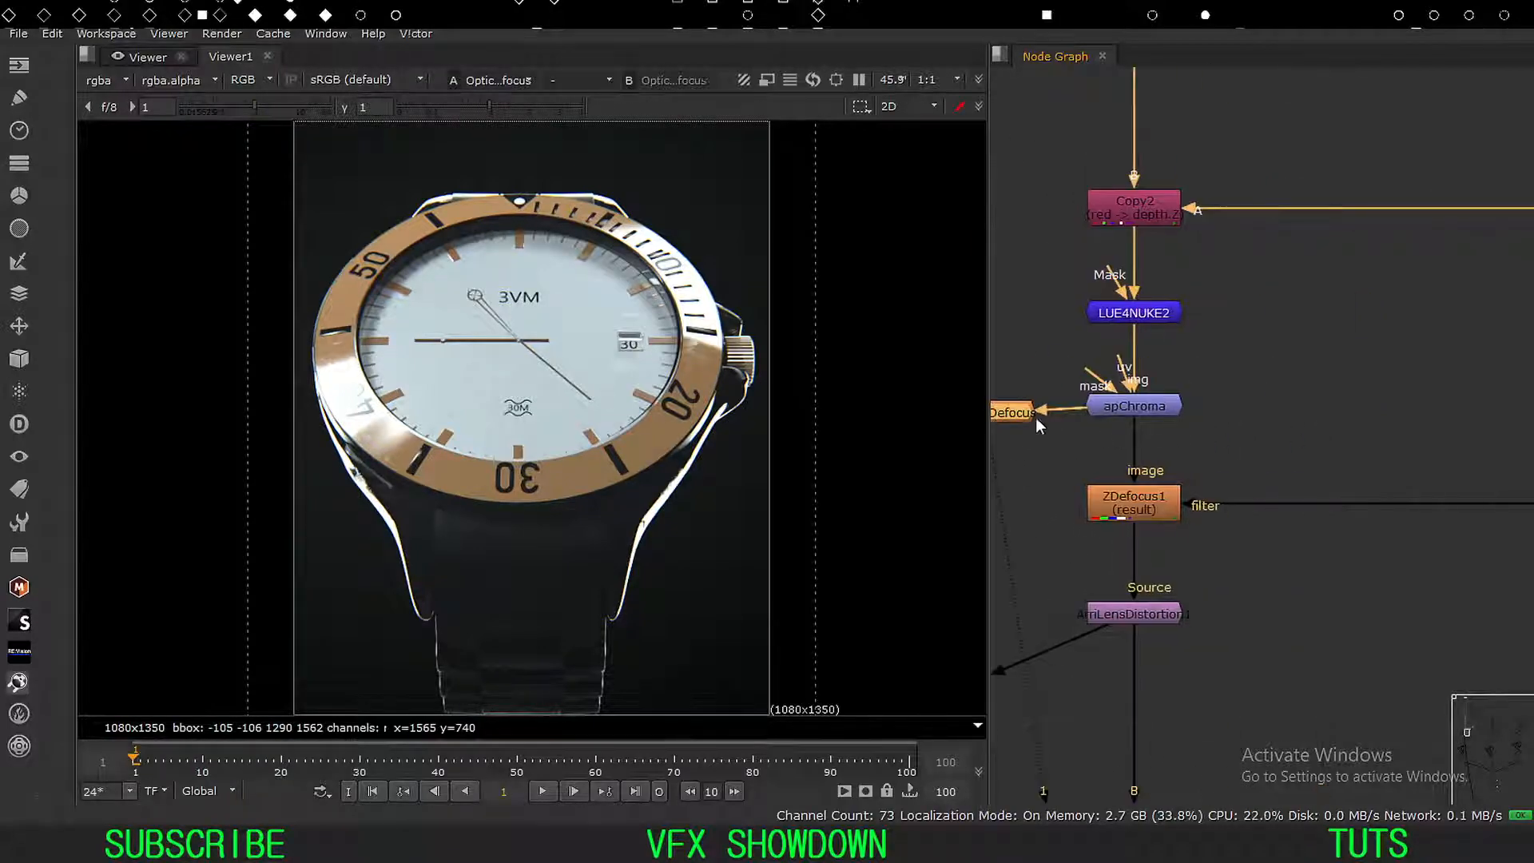
Move the OpticalZDefocus node to the opposite side of apChroma, then open and close its properties.
drag(1032, 417, 1417, 425)
middle_drag(1417, 425, 1241, 430)
drag(1241, 429, 1364, 410)
double_click(1366, 410)
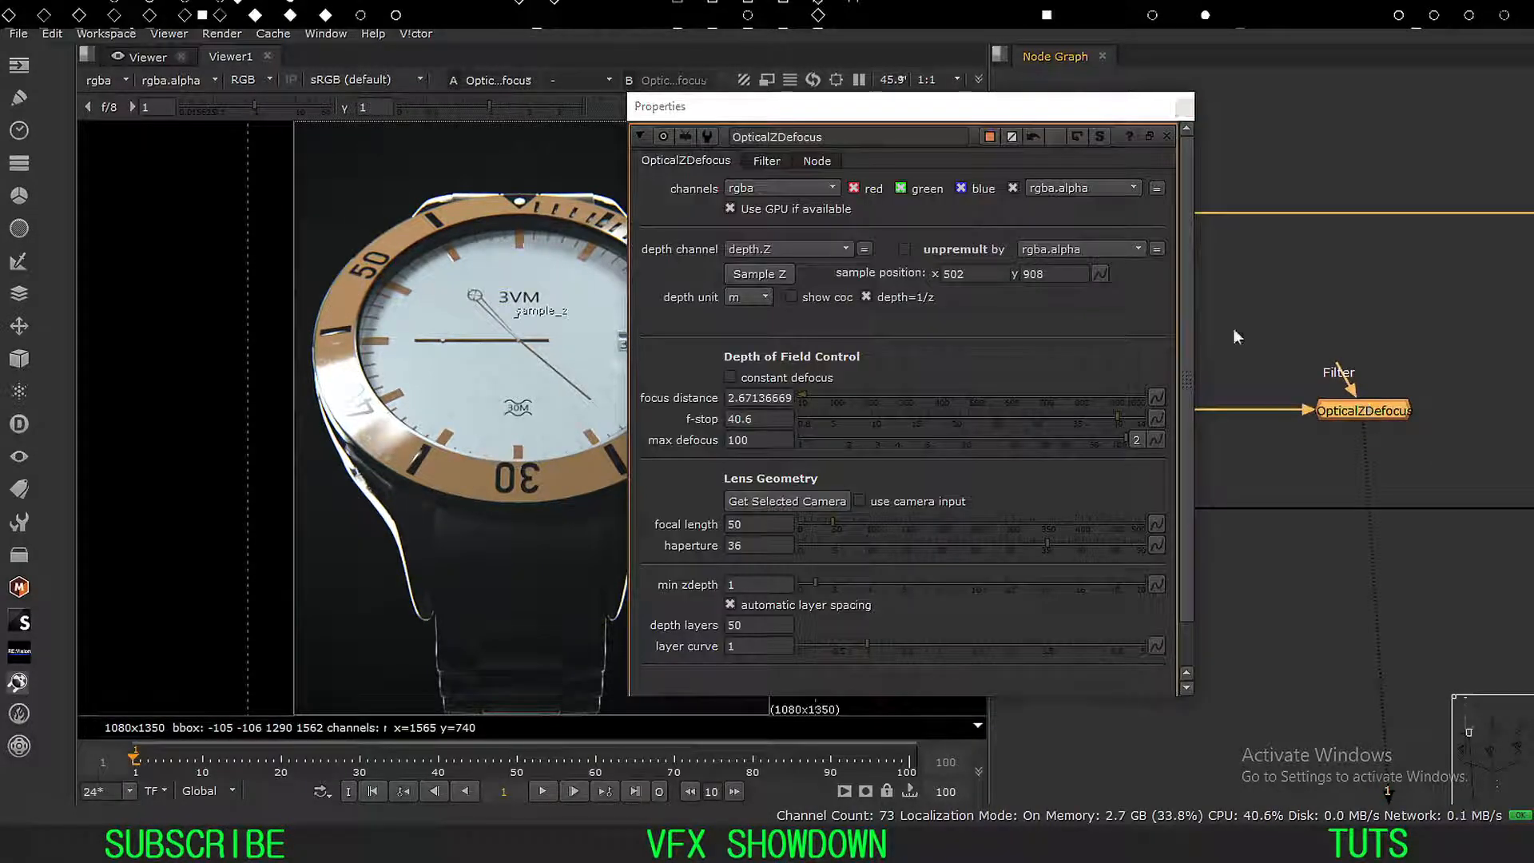
drag(1194, 101, 1189, 102)
click(1178, 108)
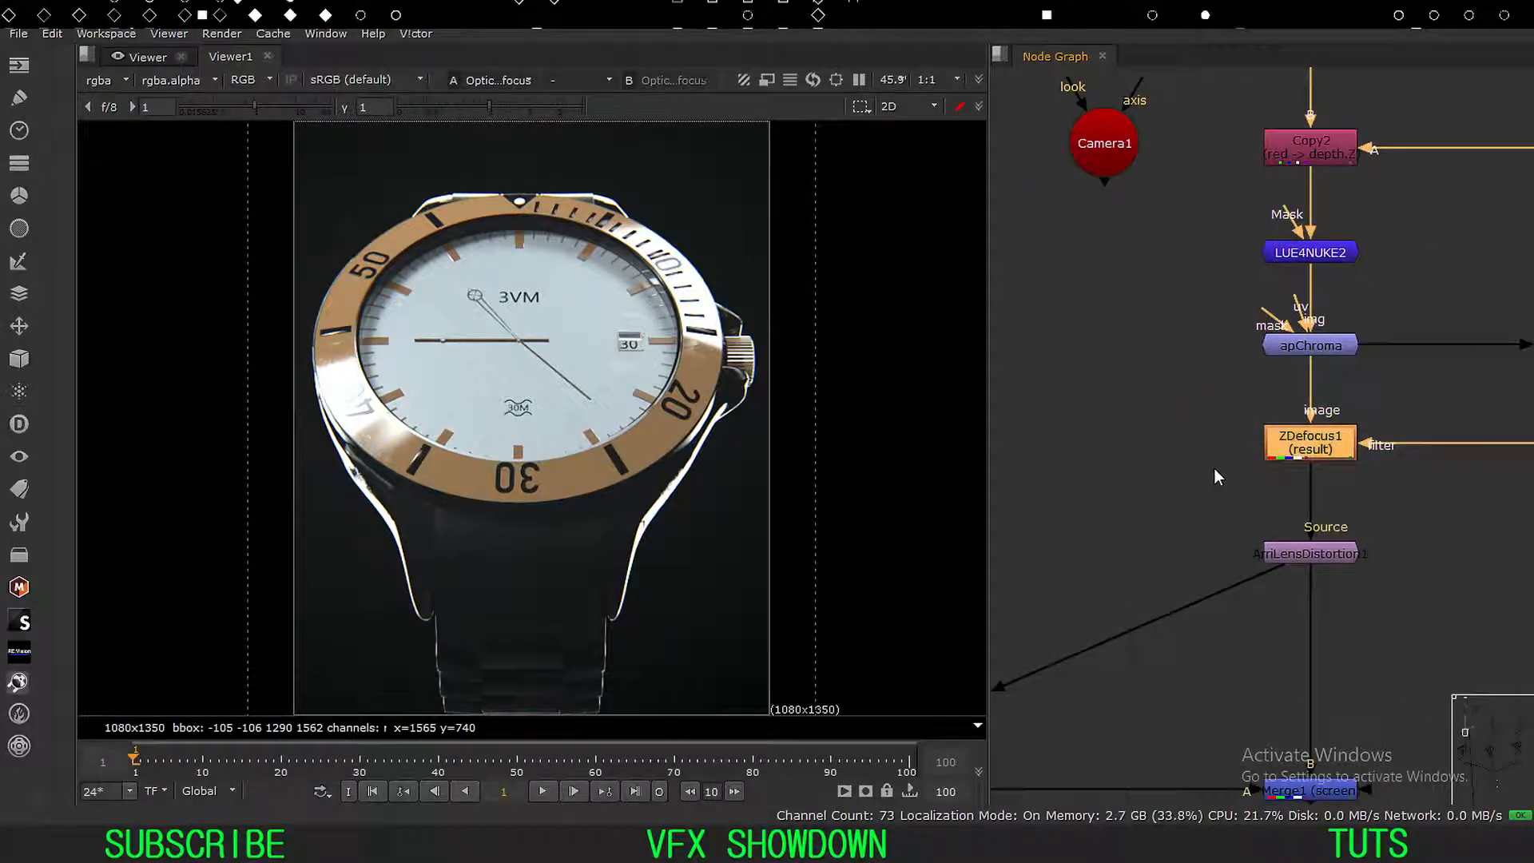
View the ZDefocus1 output and locate the branch feeding its filter input.
key(1)
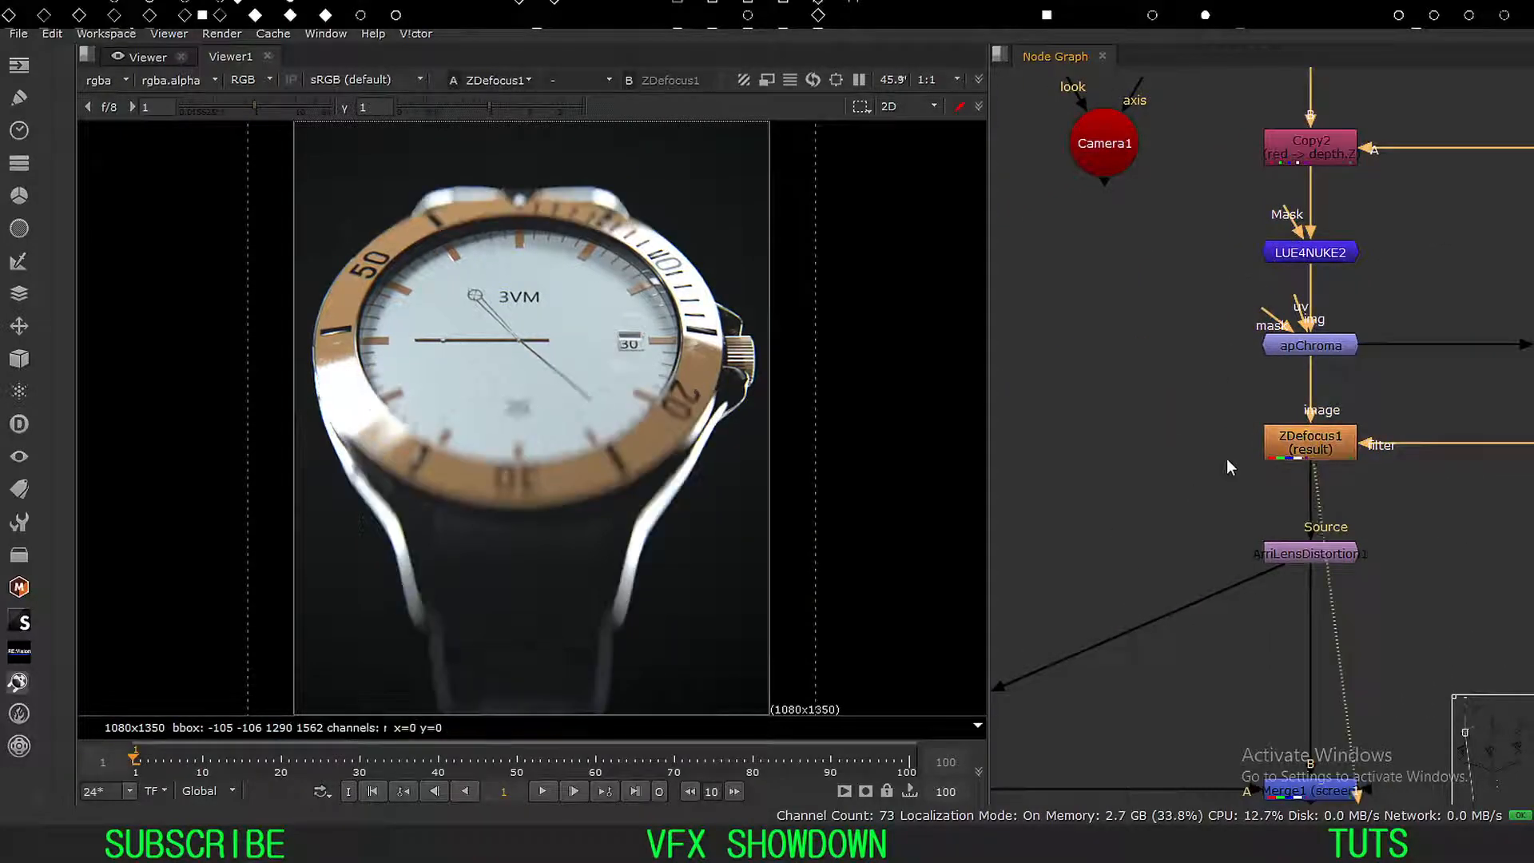
scroll(1195, 439, down, 8)
middle_drag(1000, 430, 1093, 448)
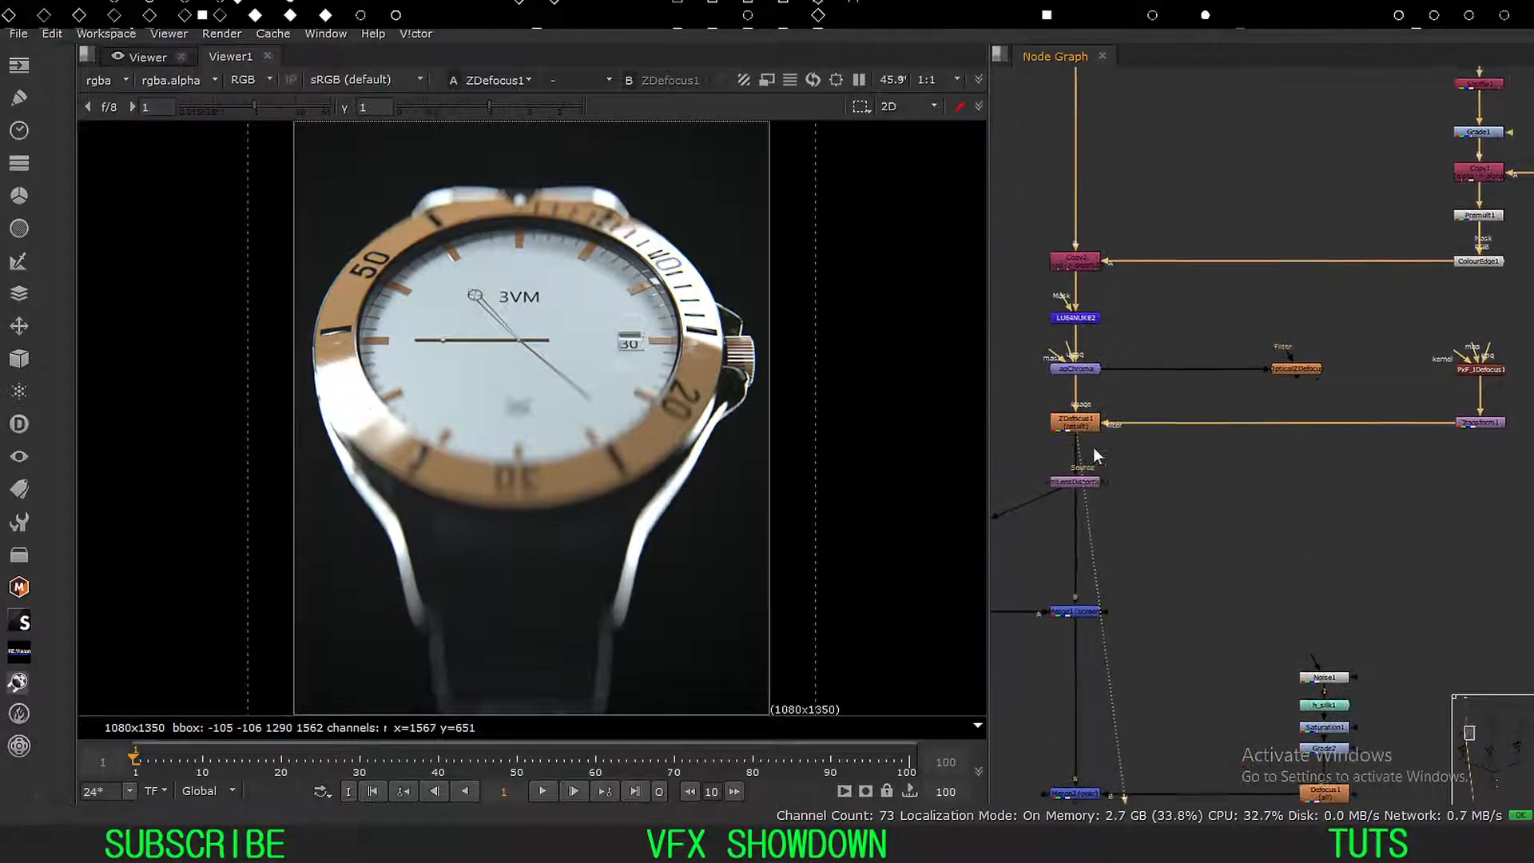
View the bokeh shape from PxF_IDefocus1 and its reshaped version from Transform1 on the ZDefocus1 filter branch.
middle_drag(1476, 418, 1241, 430)
scroll(1240, 413, up, 3)
click(1242, 370)
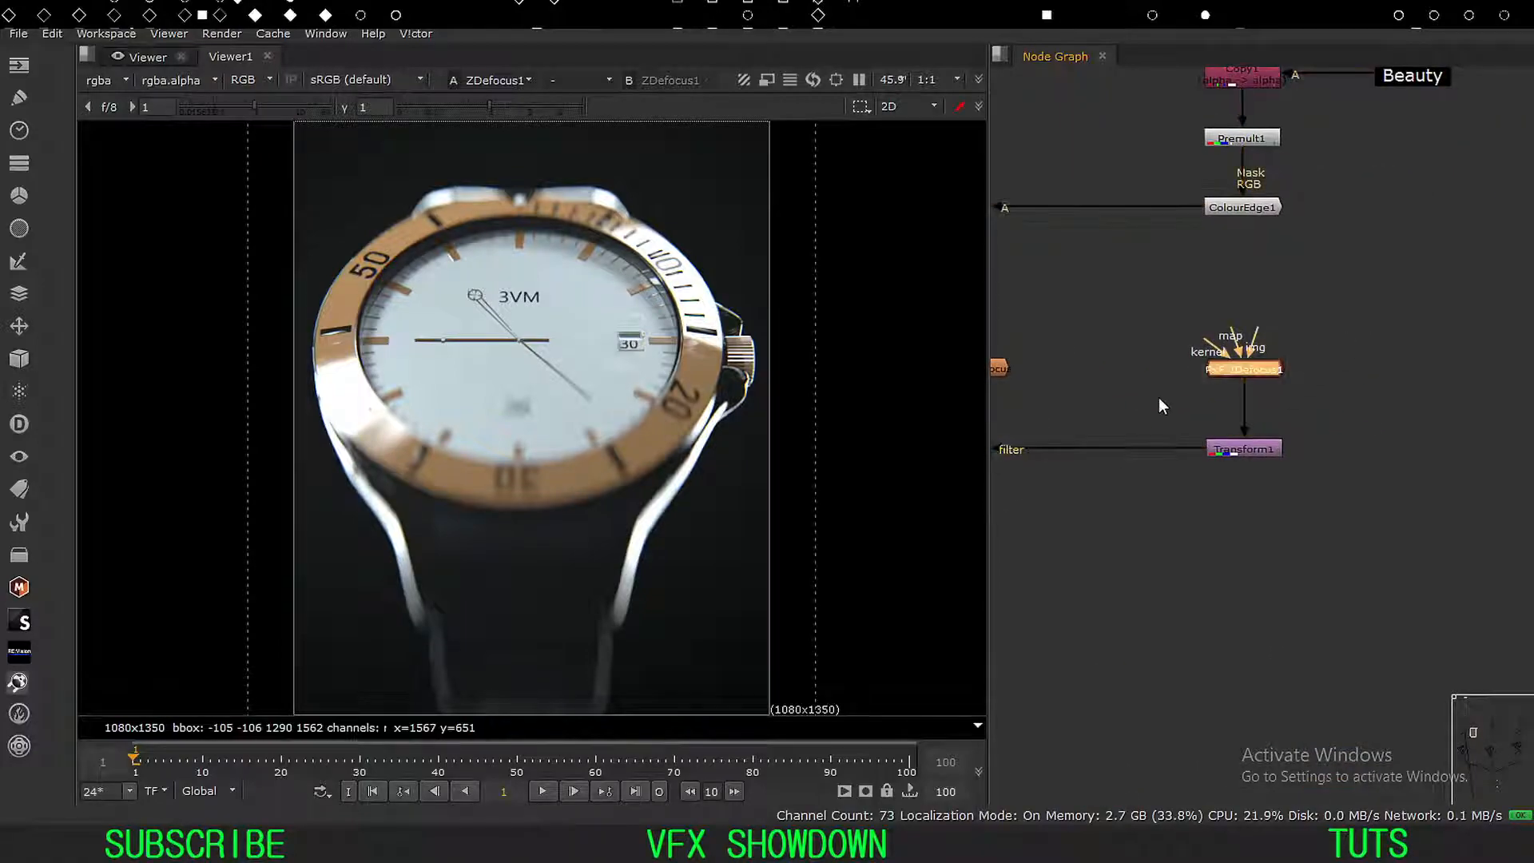
key(1)
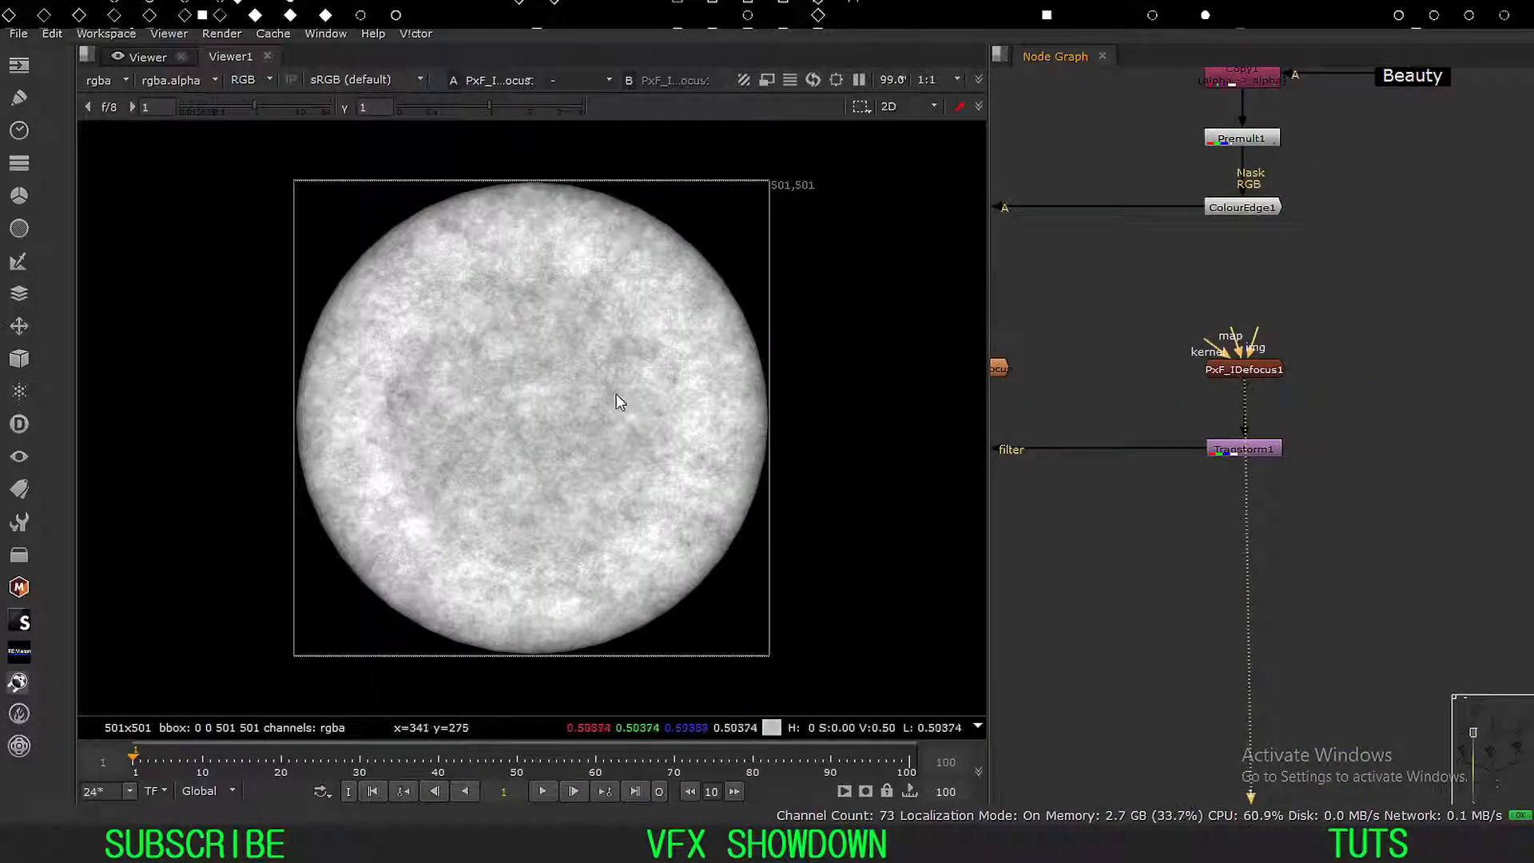
click(1212, 448)
key(1)
scroll(1336, 507, up, 5)
middle_drag(1298, 497, 1313, 495)
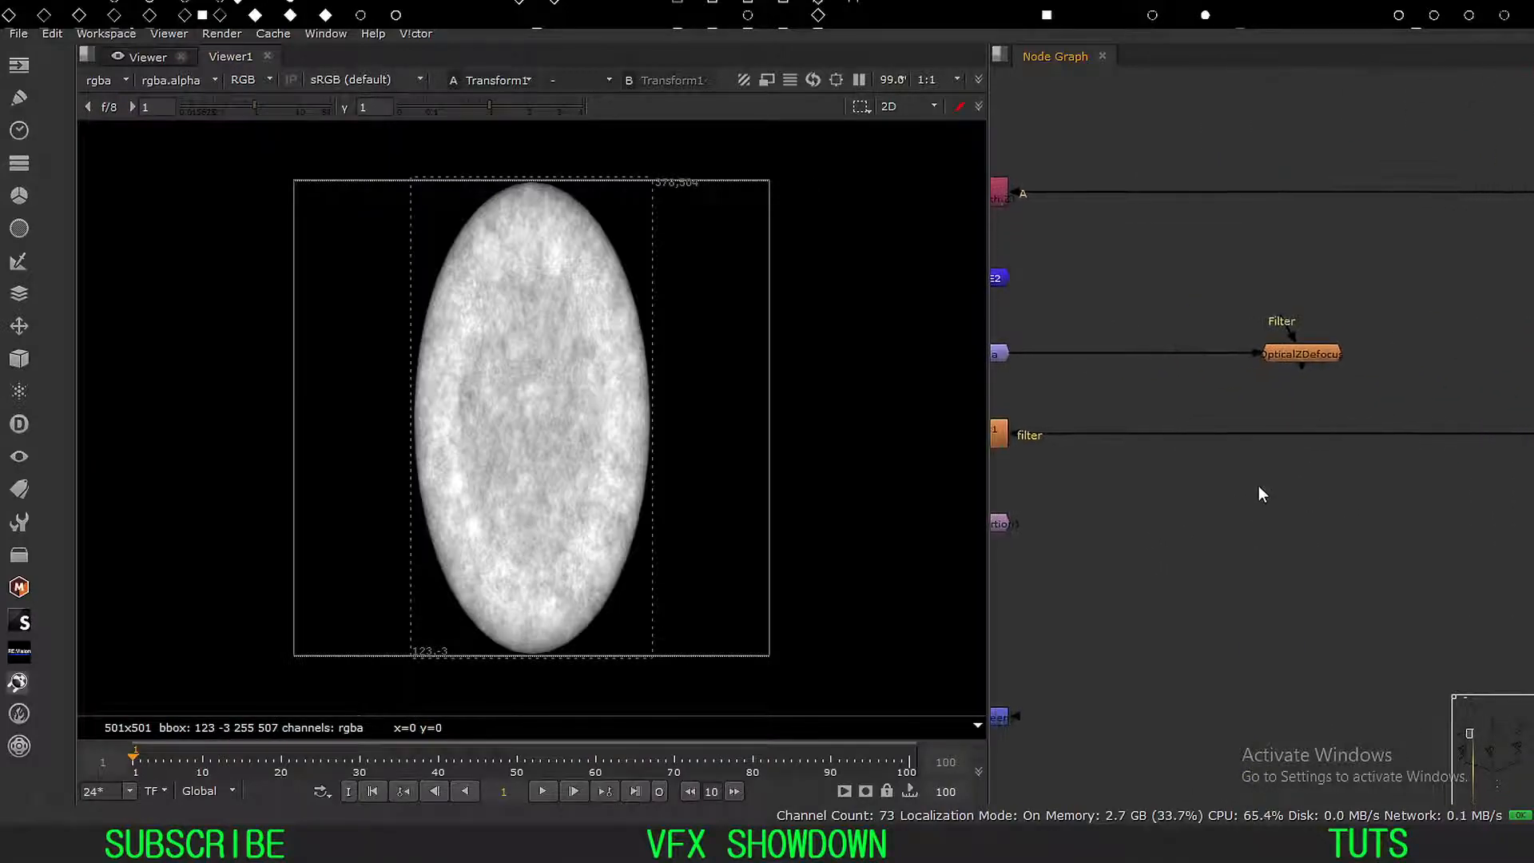
Return the viewer to ZDefocus1 and toggle the node to compare the watch with and without defocus, leaving it enabled.
middle_drag(1158, 472, 1360, 468)
click(1158, 444)
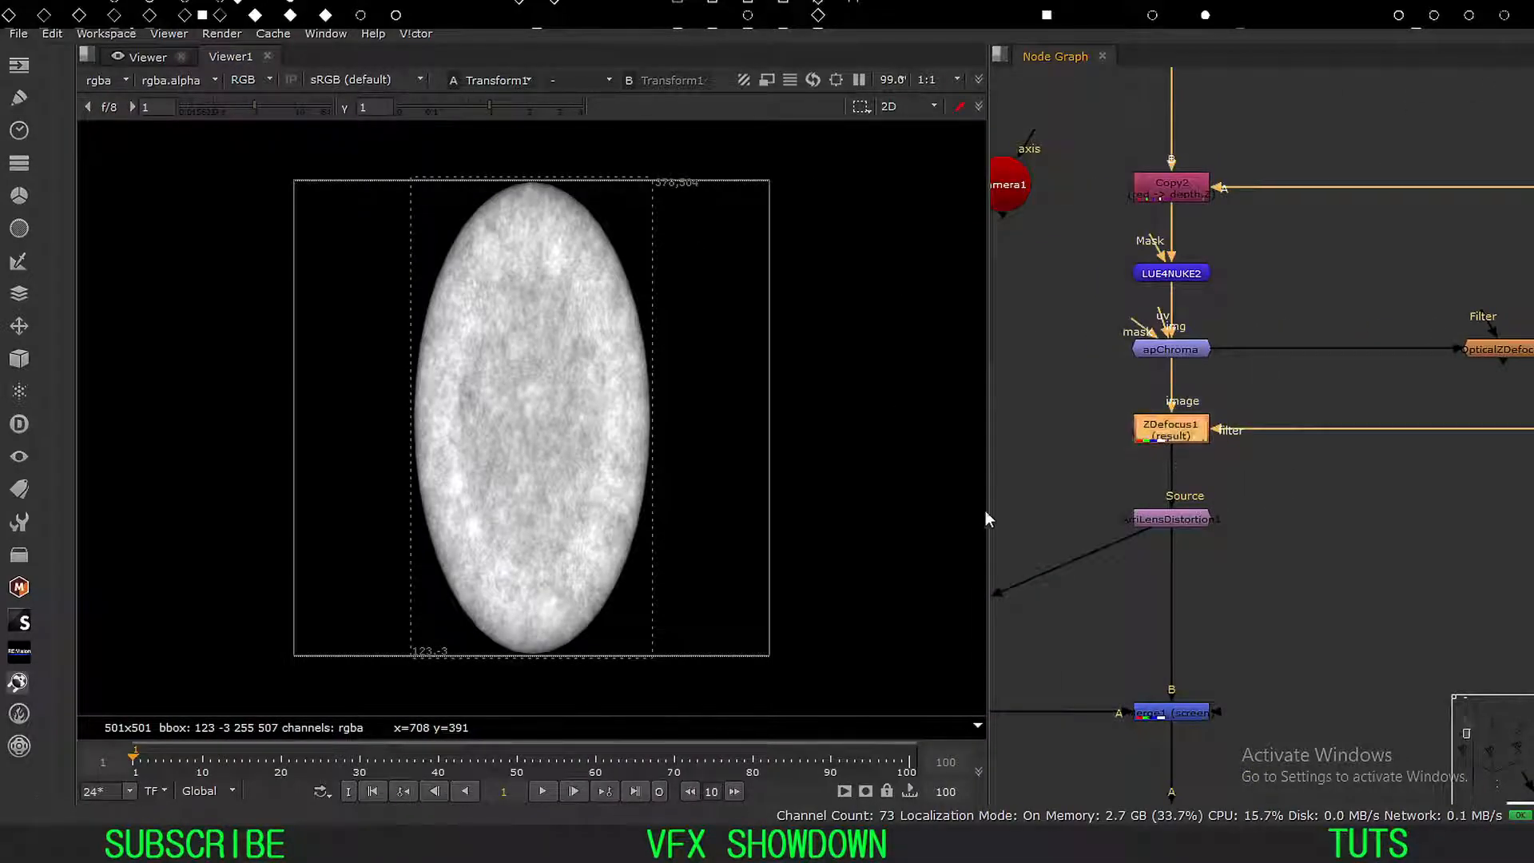
key(1)
click(1091, 501)
drag(1237, 402, 1076, 482)
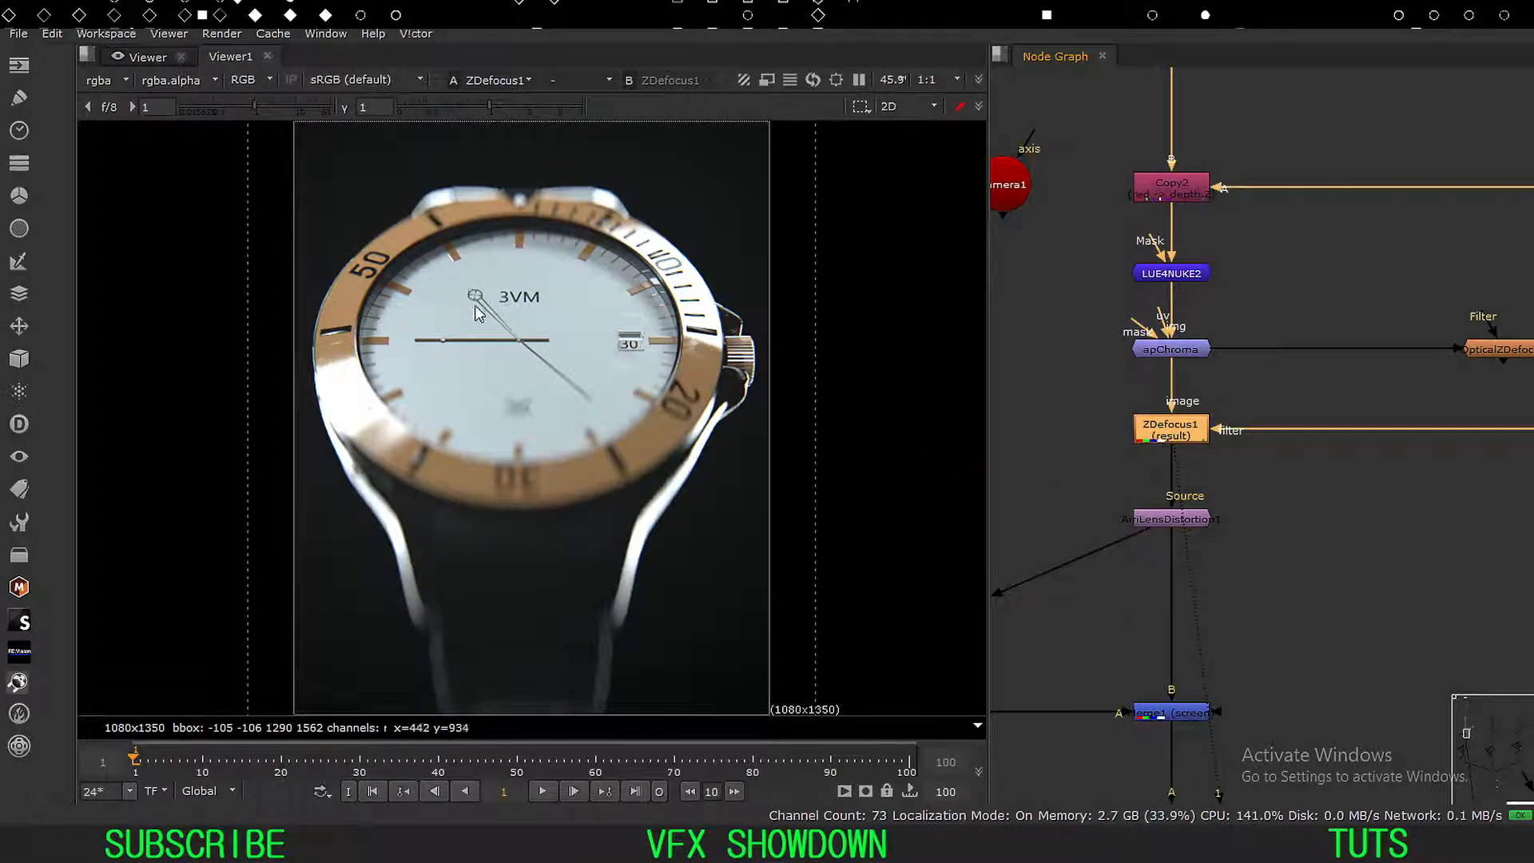
key(d)
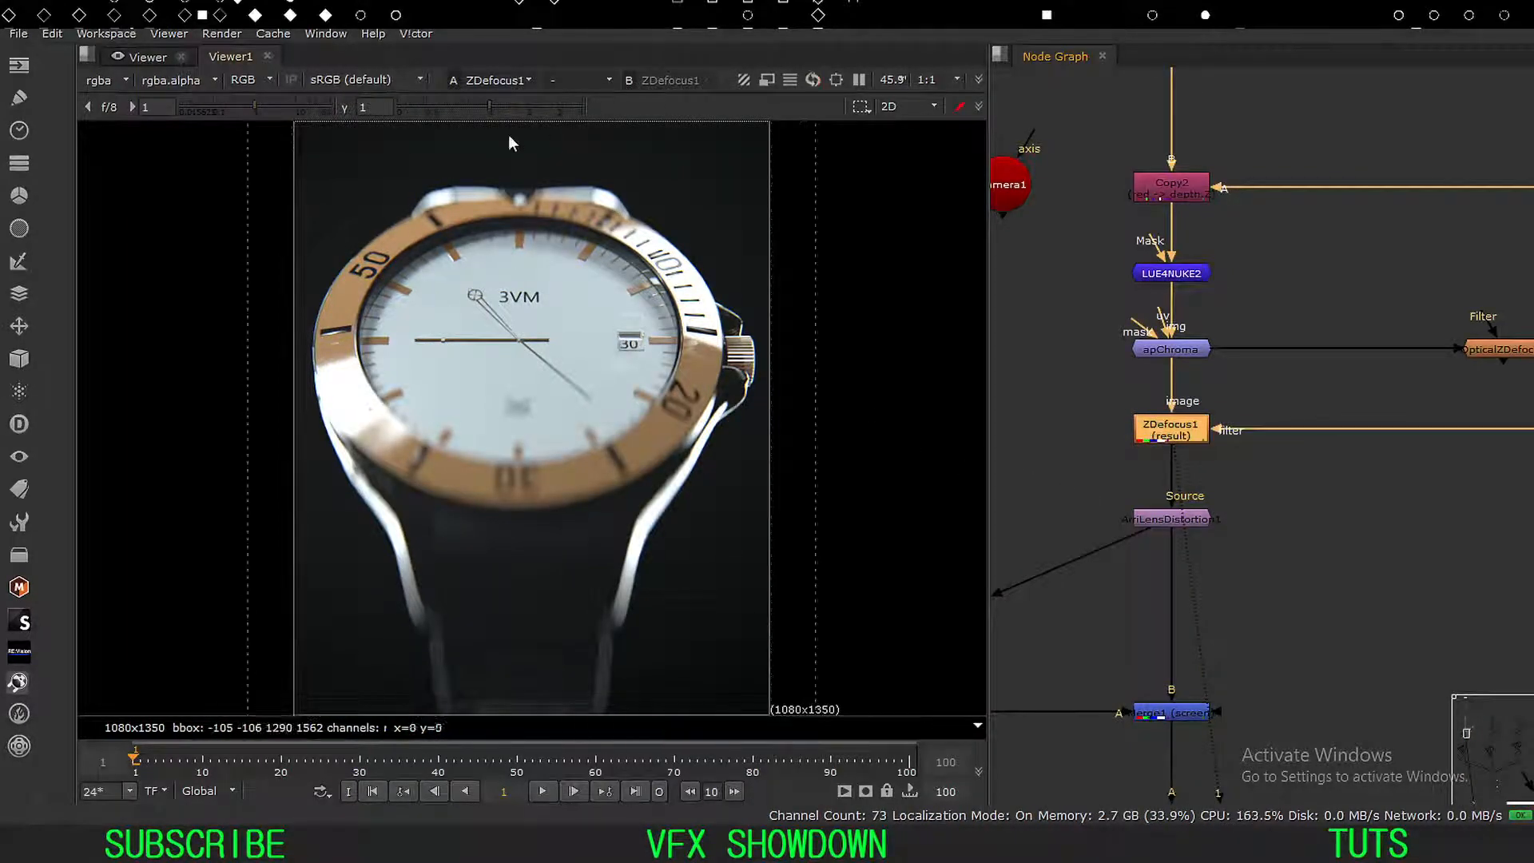
key(d)
key(d)
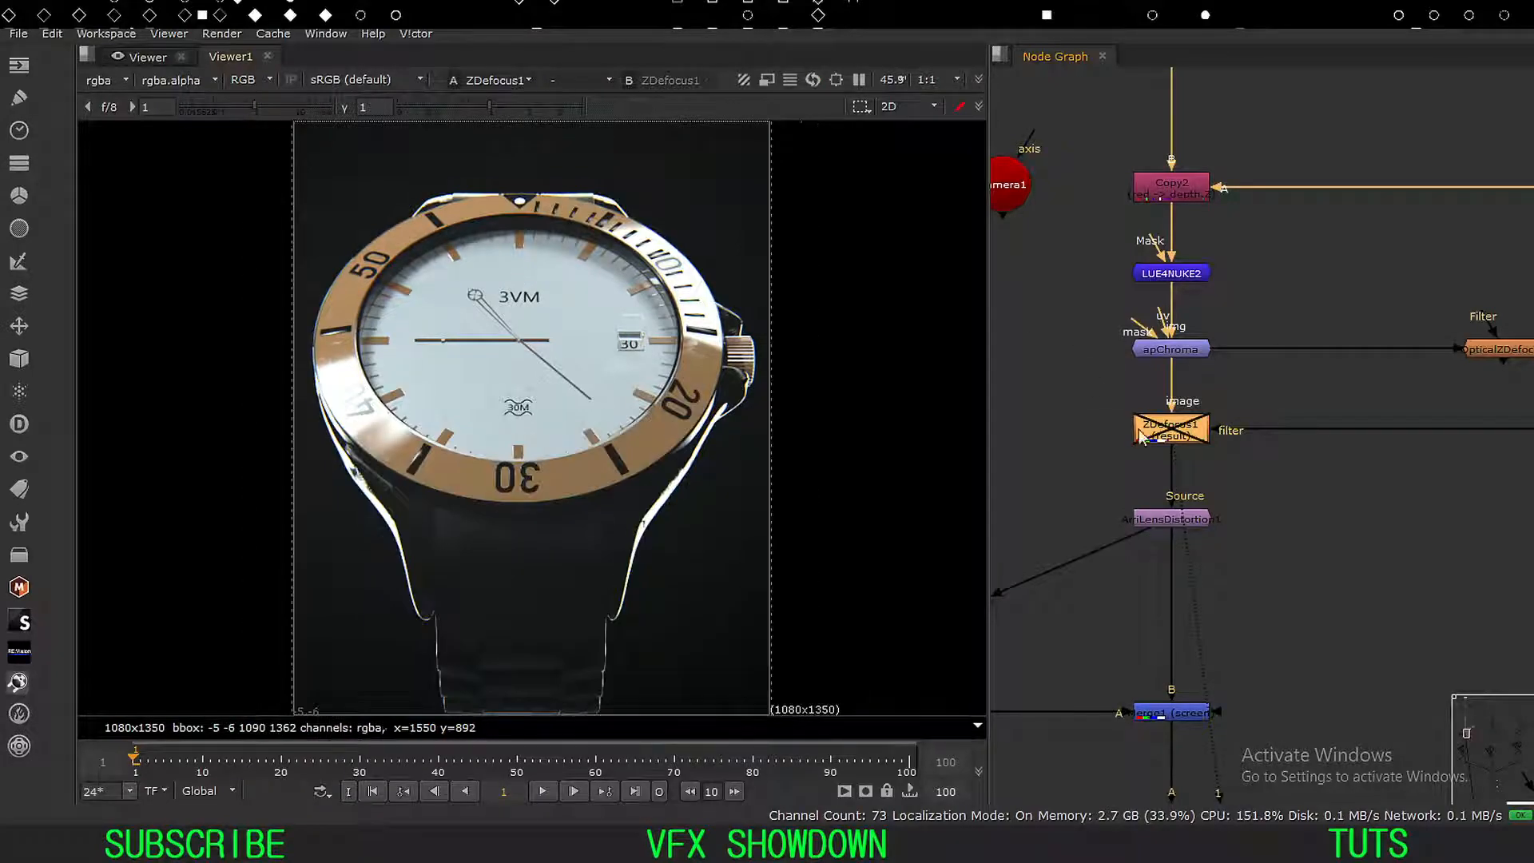
key(d)
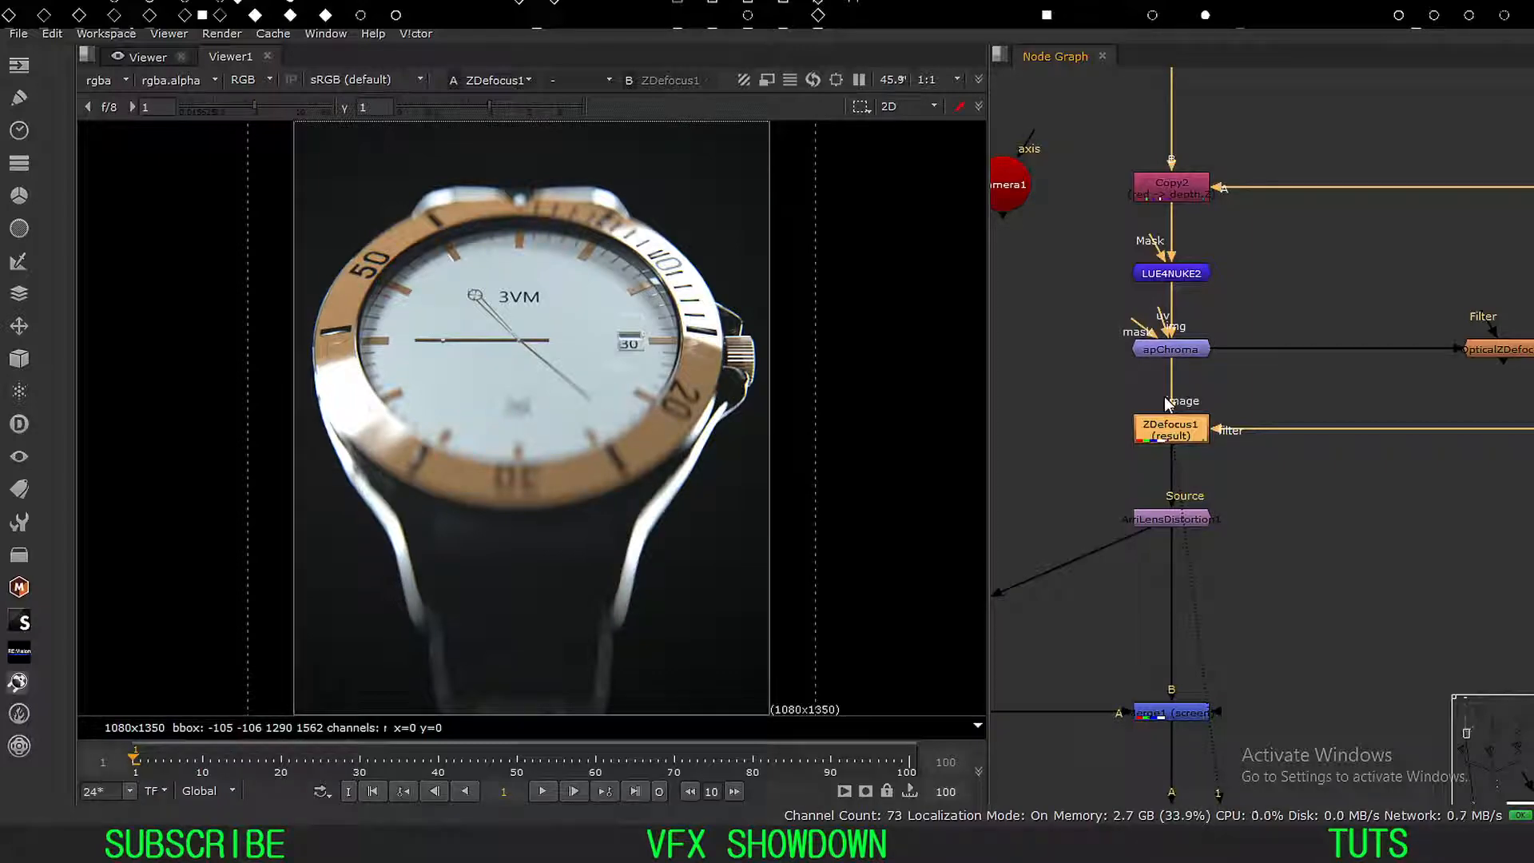
View the ArriLensDistortion1 output and look over the node's lens properties before closing them.
middle_drag(1081, 518, 1109, 487)
drag(1305, 447, 1102, 559)
key(1)
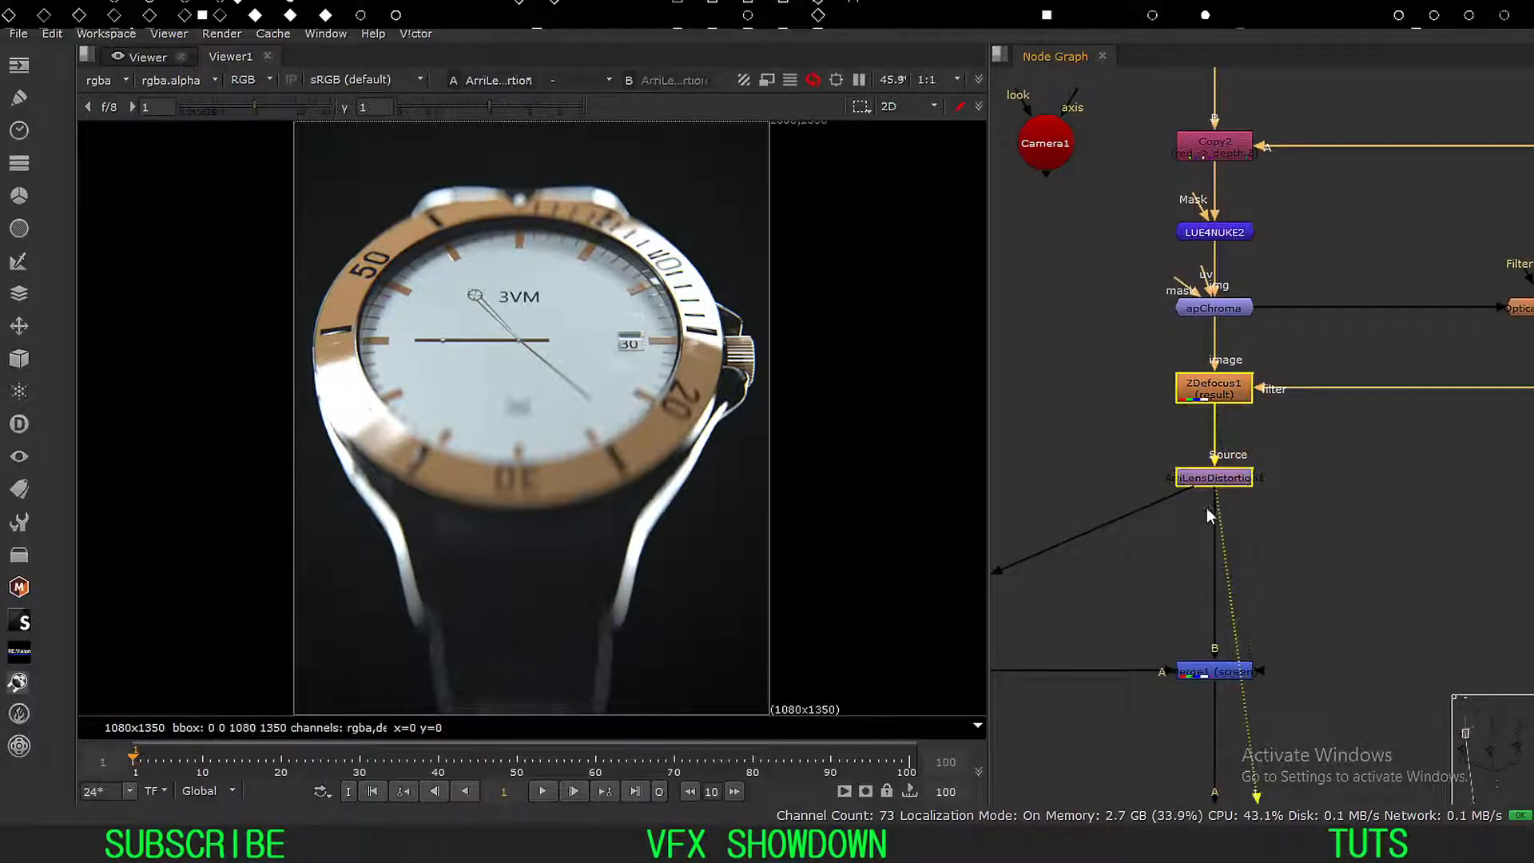
double_click(1219, 477)
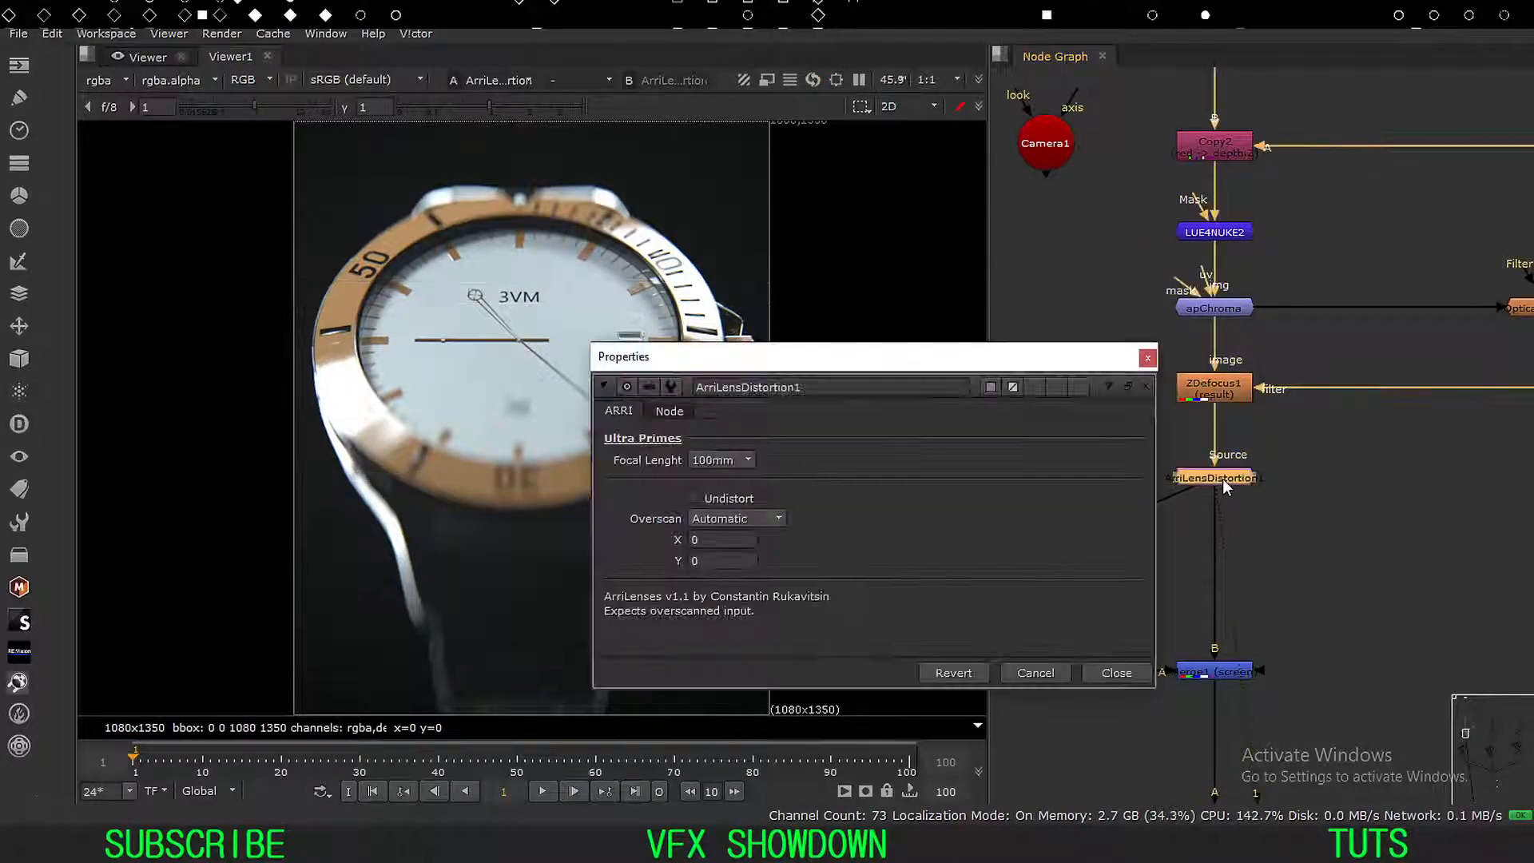
drag(849, 354, 793, 179)
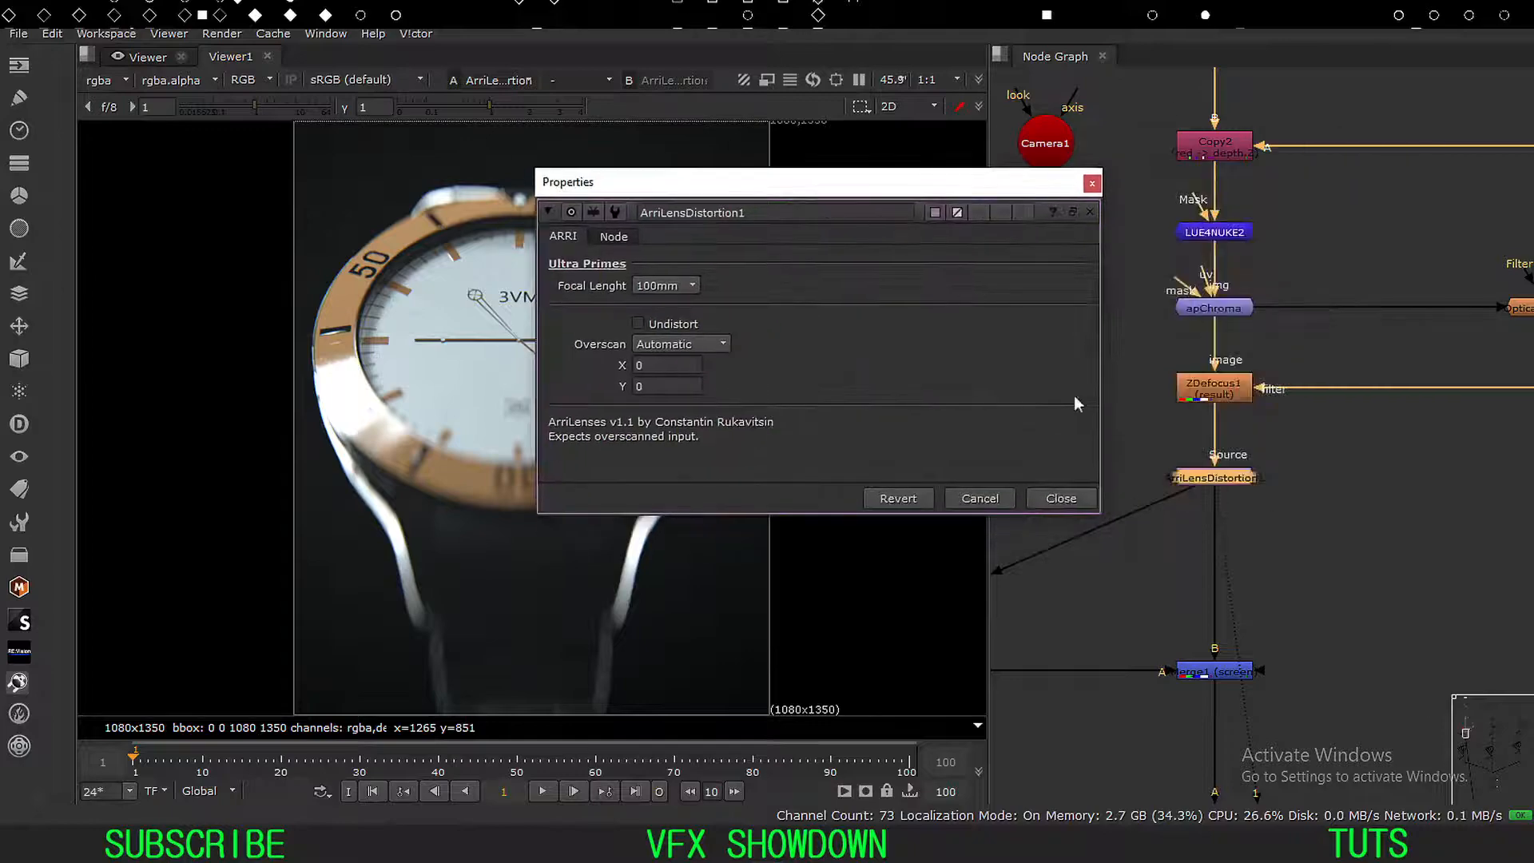
click(1056, 497)
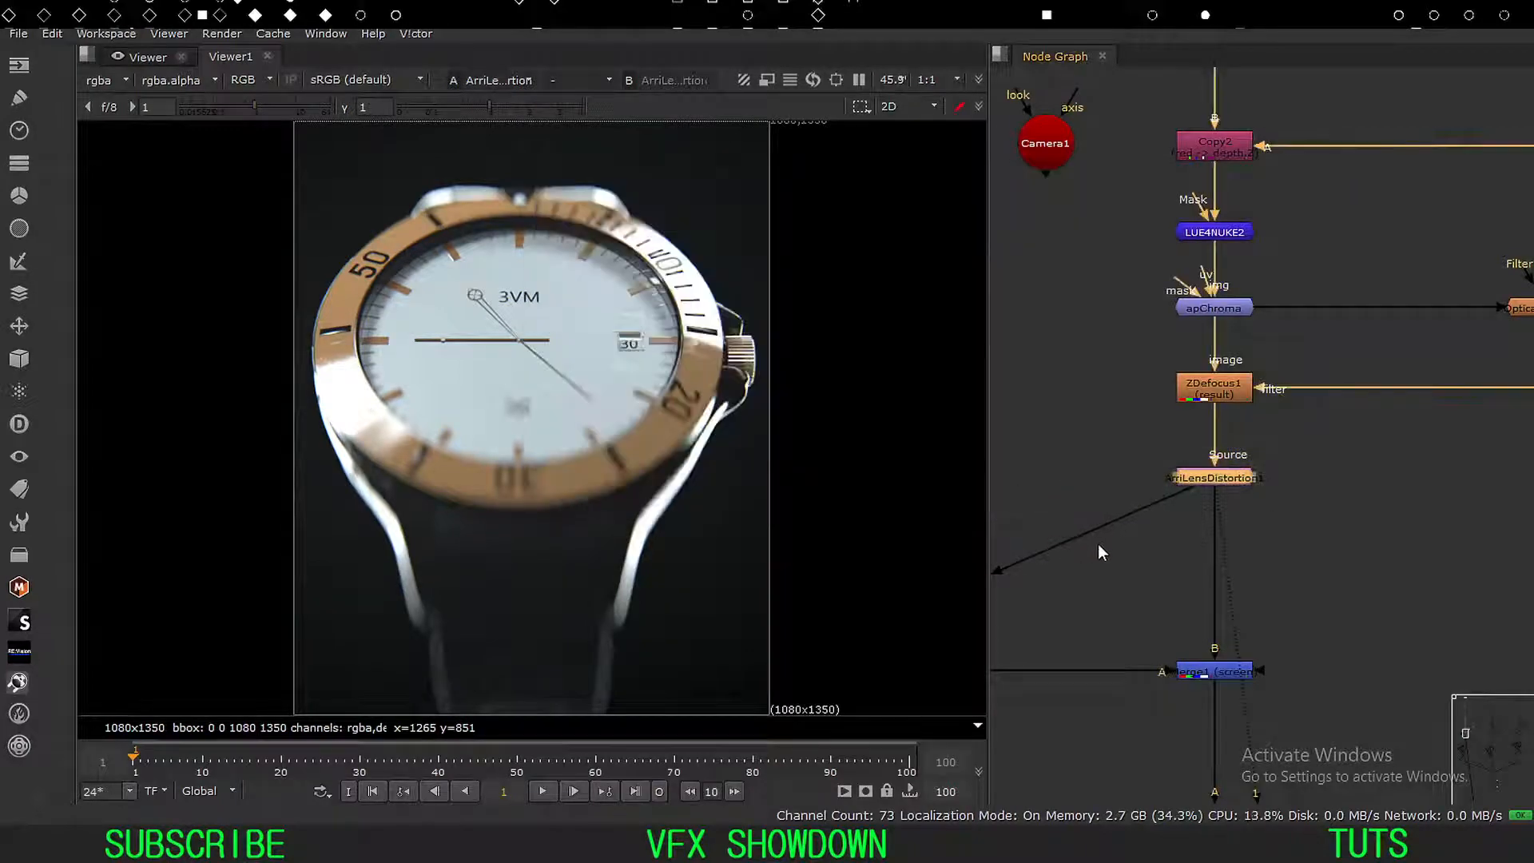
Toggle ArriLensDistortion1 to compare the watch with and without lens distortion, leaving it enabled.
key(d)
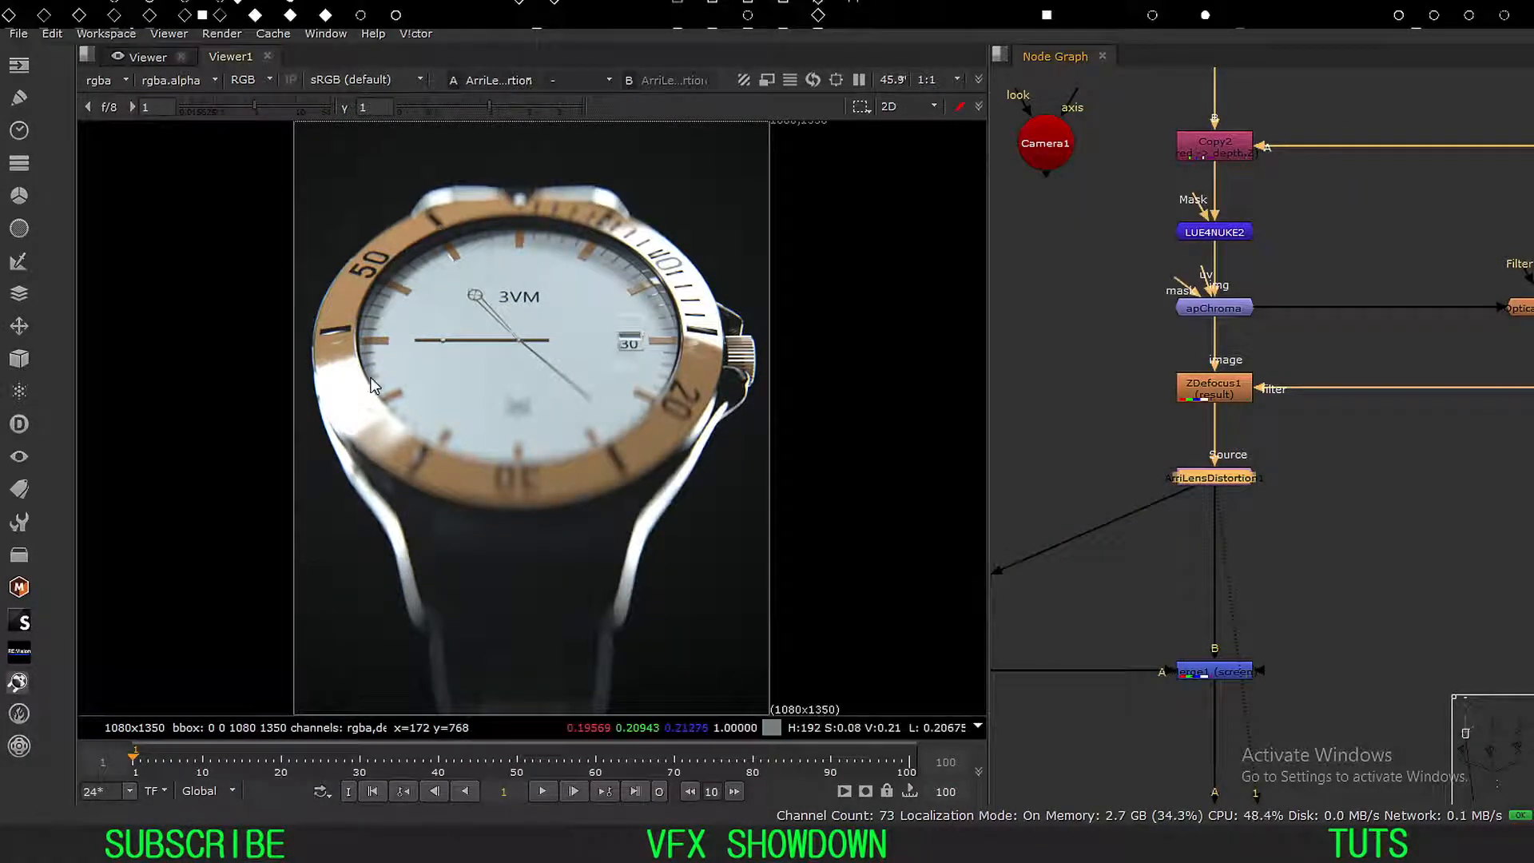
key(d)
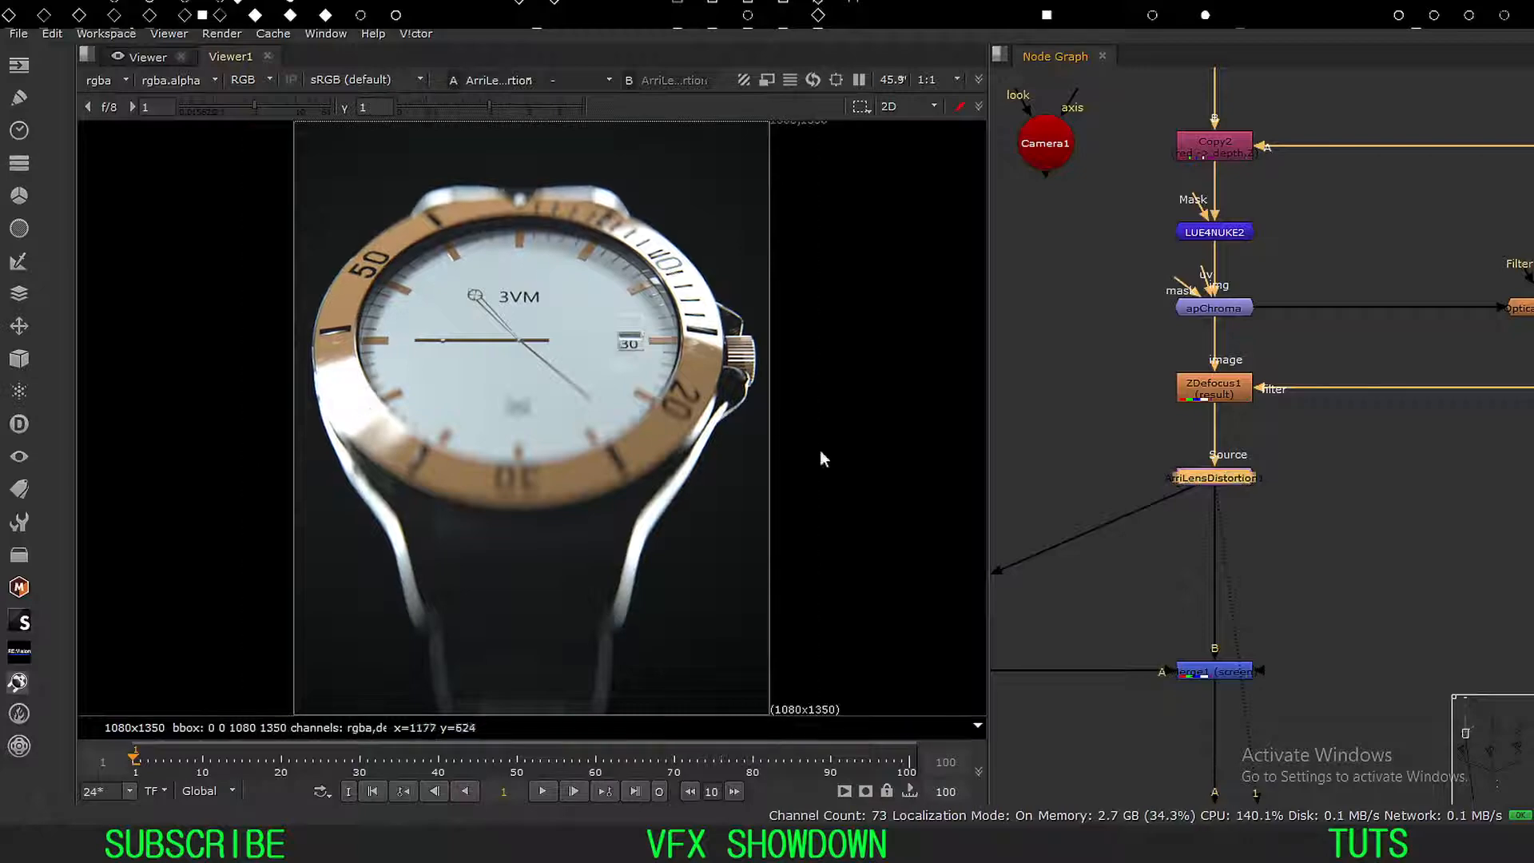
Compare the ArriLensDistortion1 focal lengths 50mm and 100mm on the watch, ending on 100mm with the properties closed.
double_click(1187, 477)
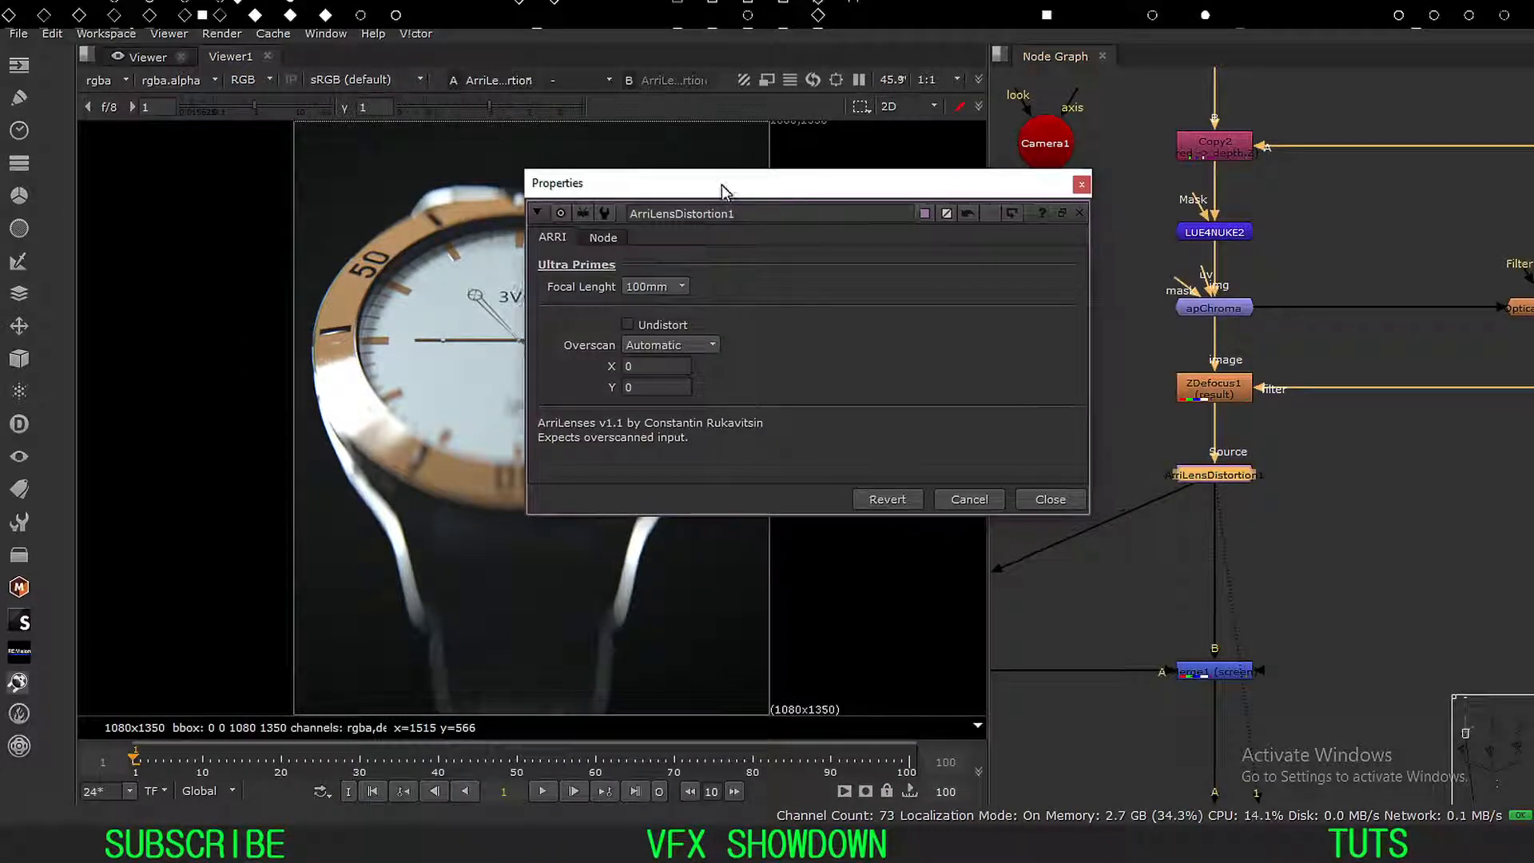
drag(719, 186, 840, 143)
click(786, 241)
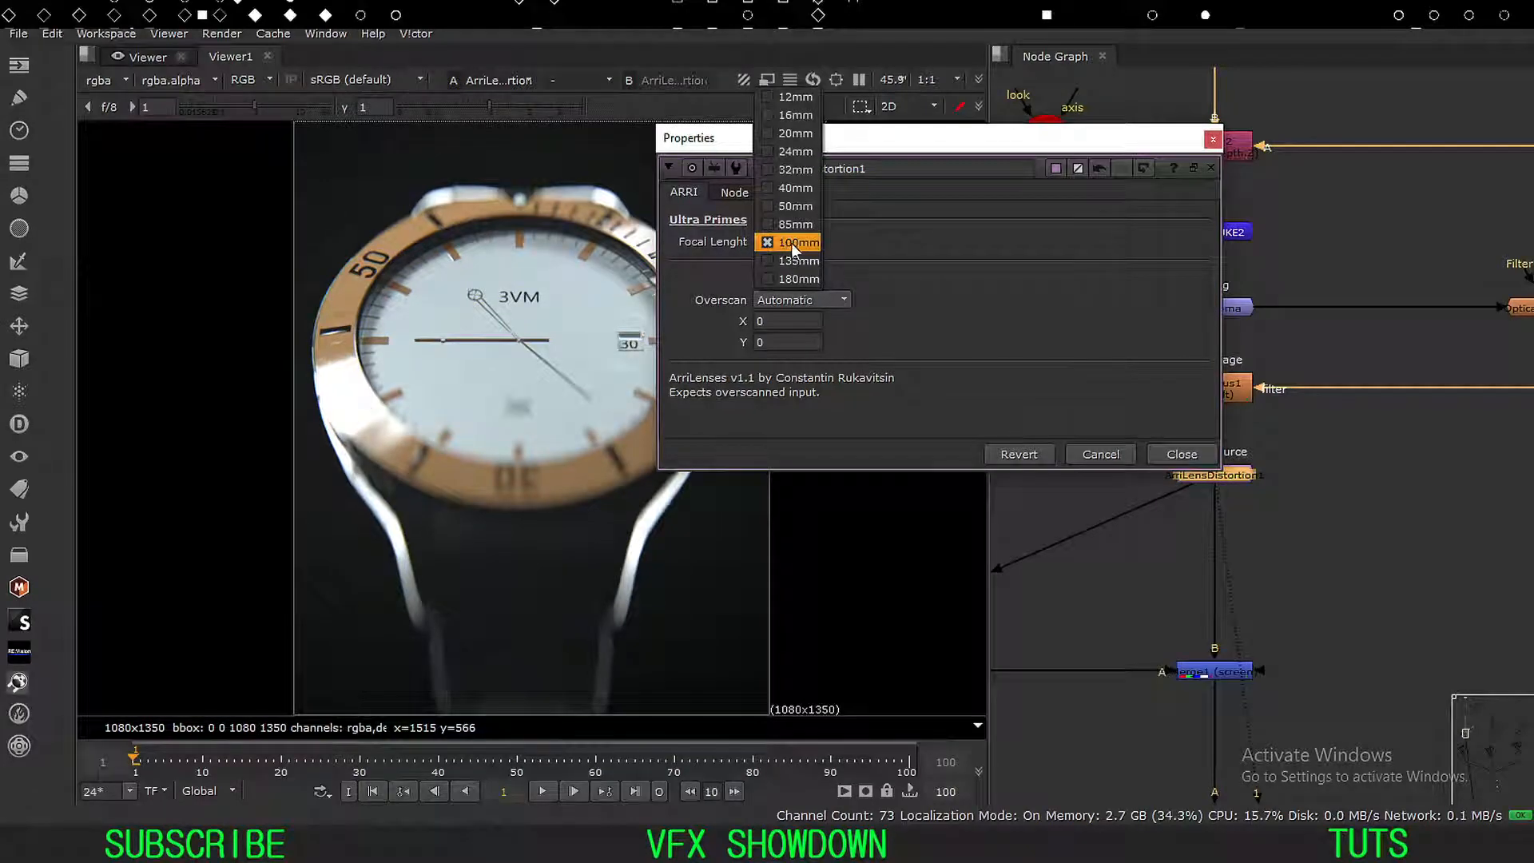
click(791, 243)
click(796, 241)
click(796, 206)
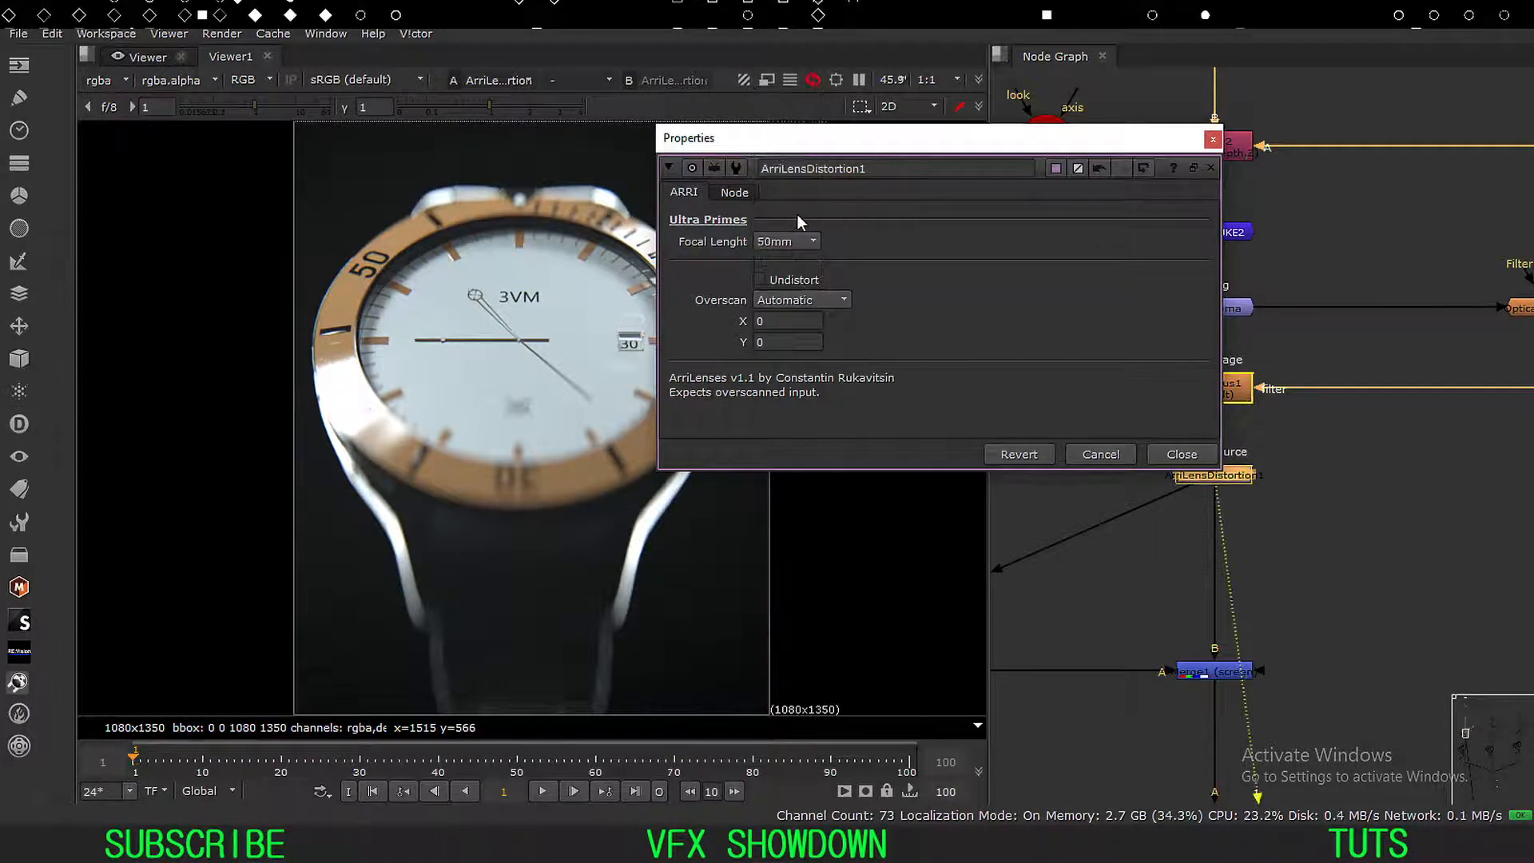
click(859, 229)
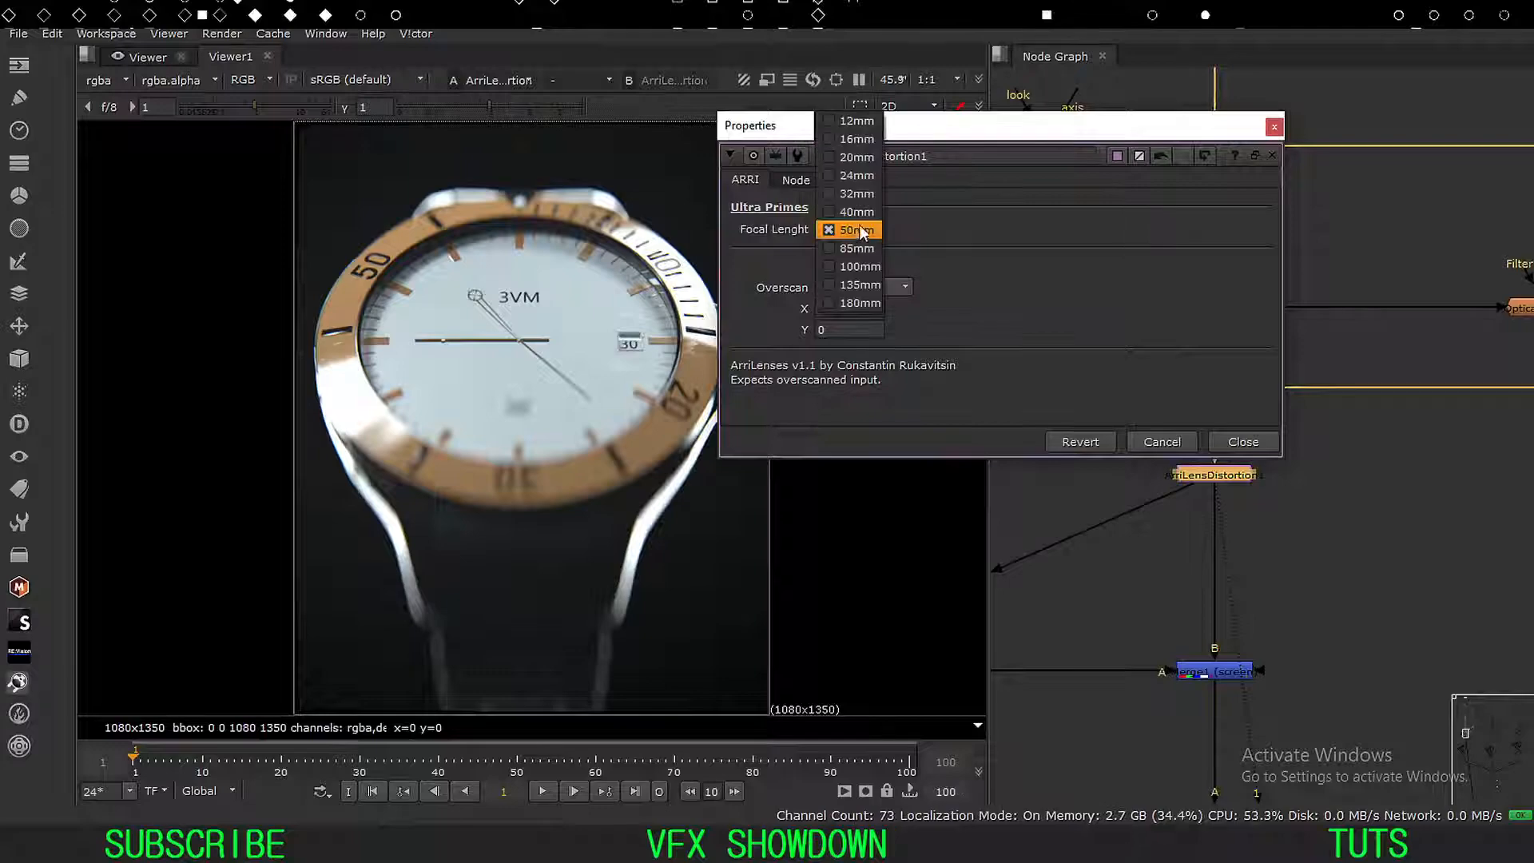
click(858, 266)
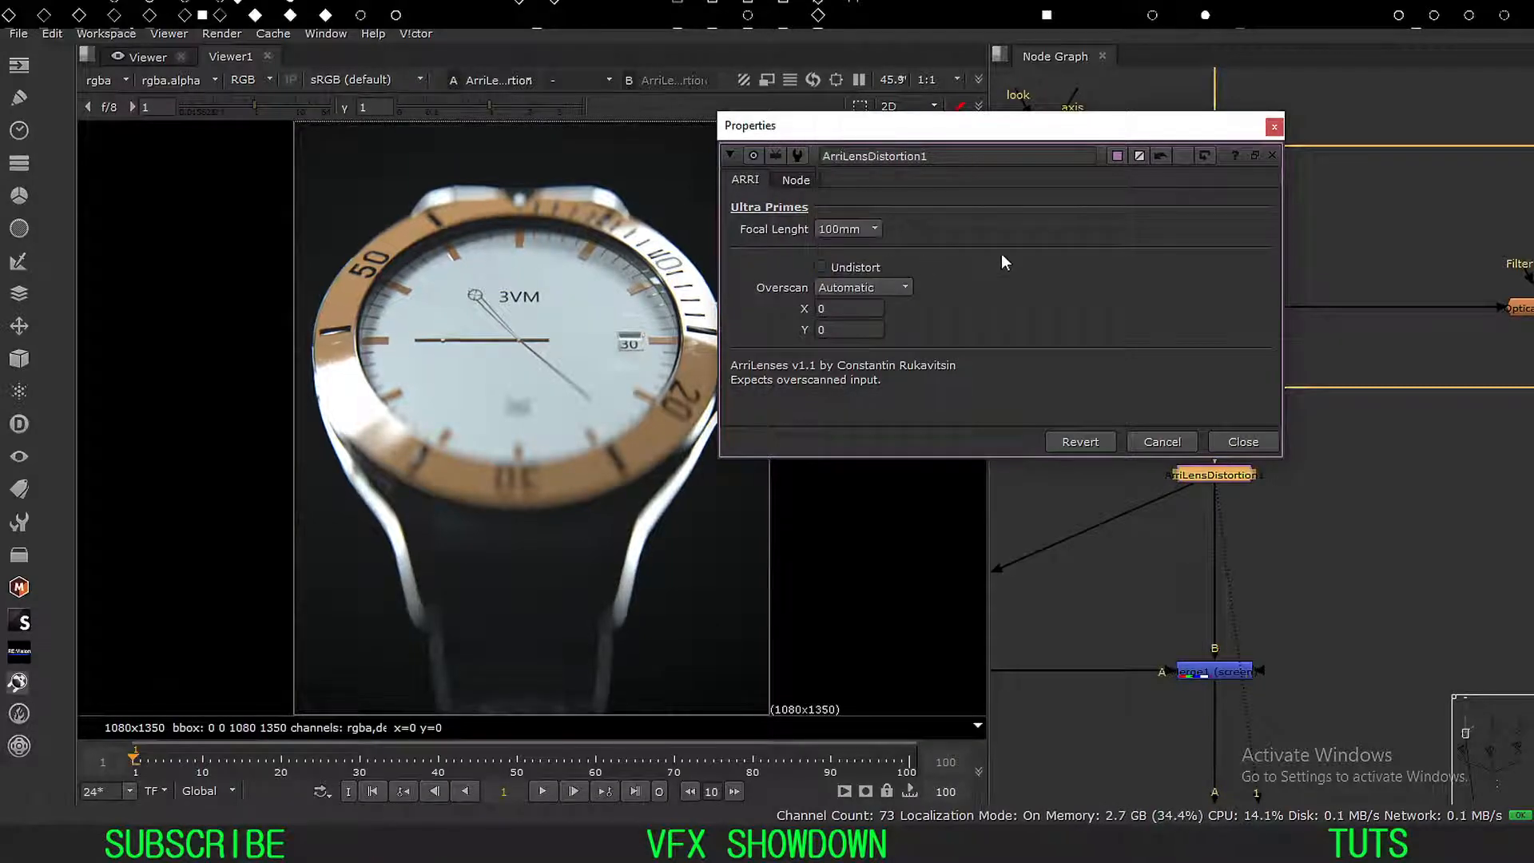
click(1239, 442)
drag(1334, 440, 1046, 545)
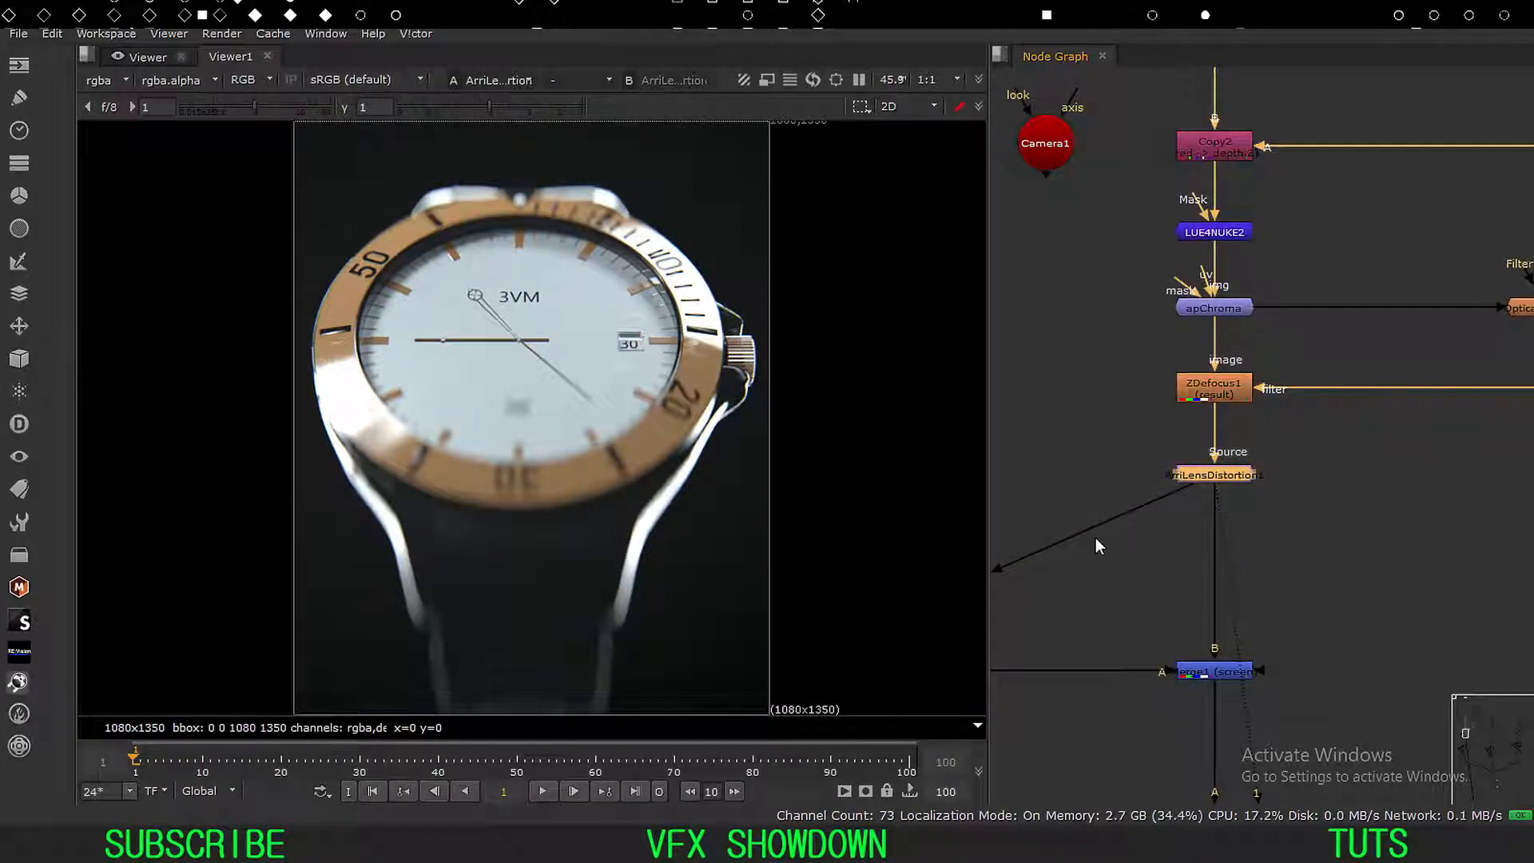
key(d)
Locate the bm_OpticalGlow node branching from the lens distortion and view its output.
scroll(1157, 443, down, 3)
middle_drag(1120, 478, 1274, 367)
scroll(1278, 371, up, 5)
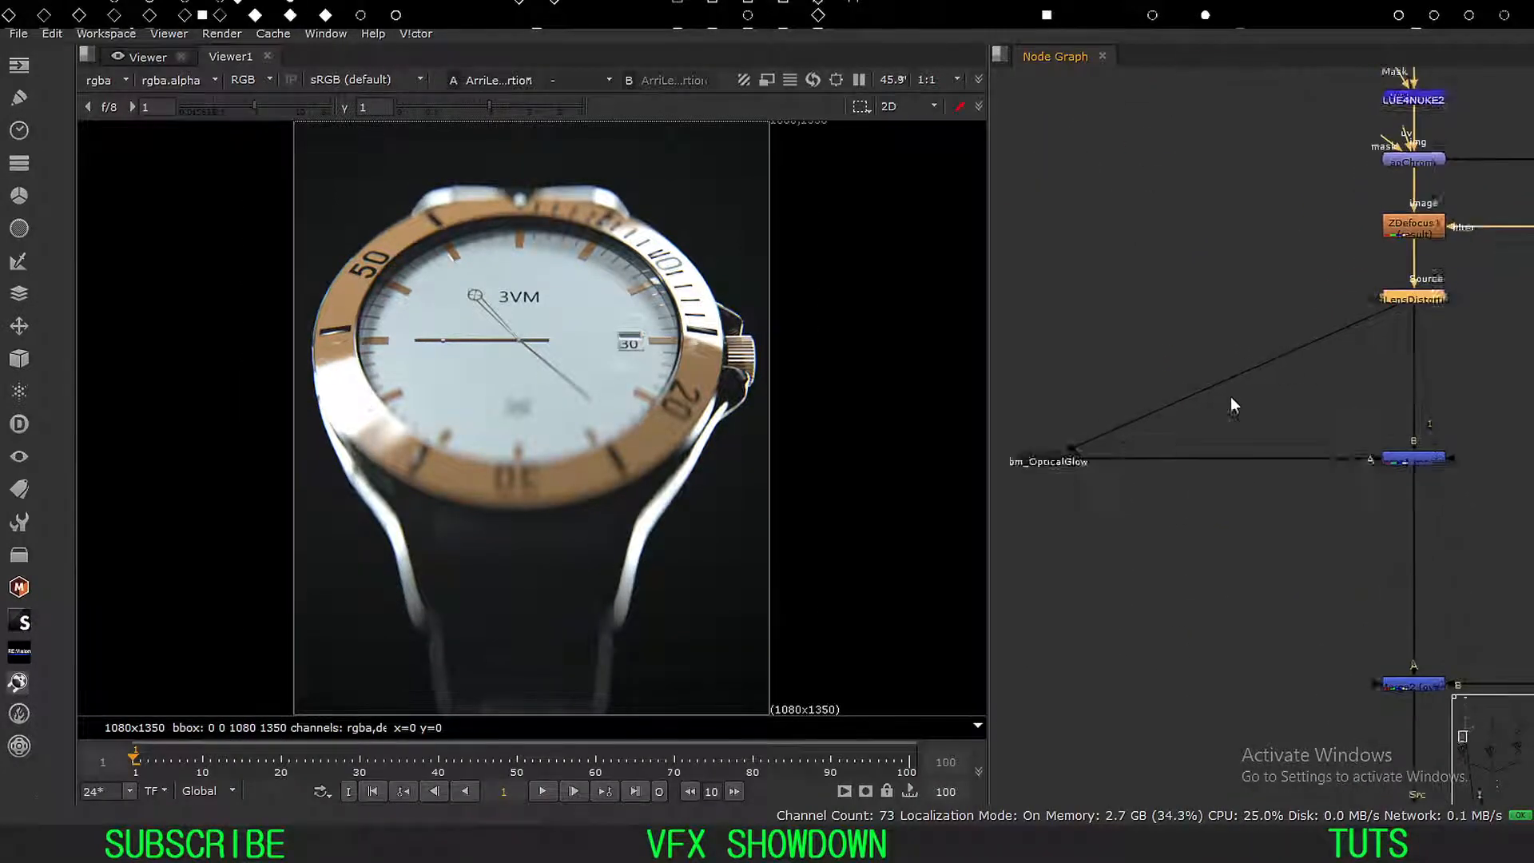
drag(1261, 364, 1030, 518)
key(1)
click(1163, 456)
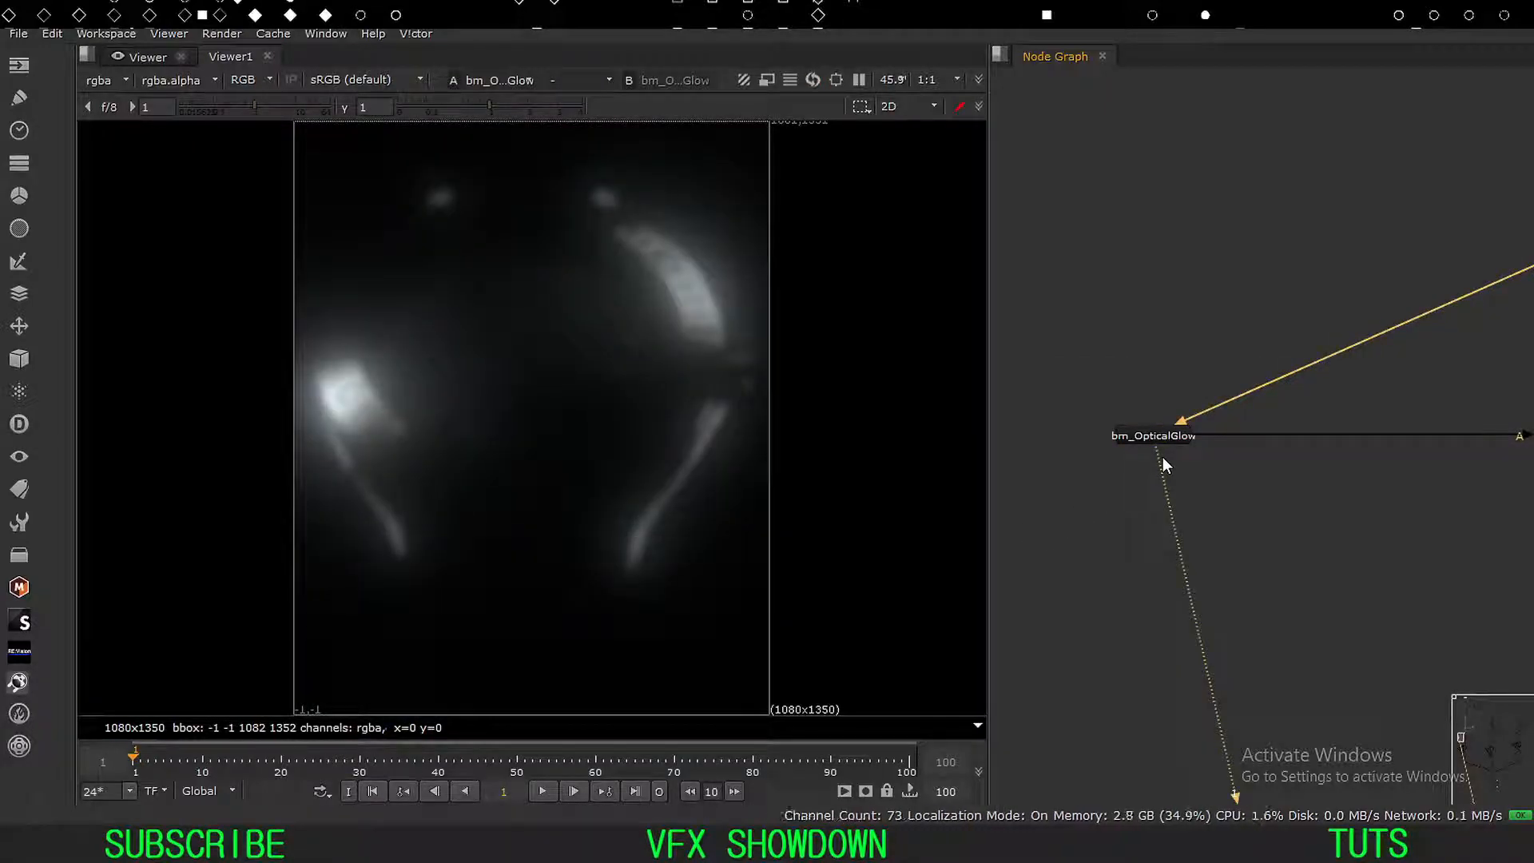
scroll(1257, 267, down, 2)
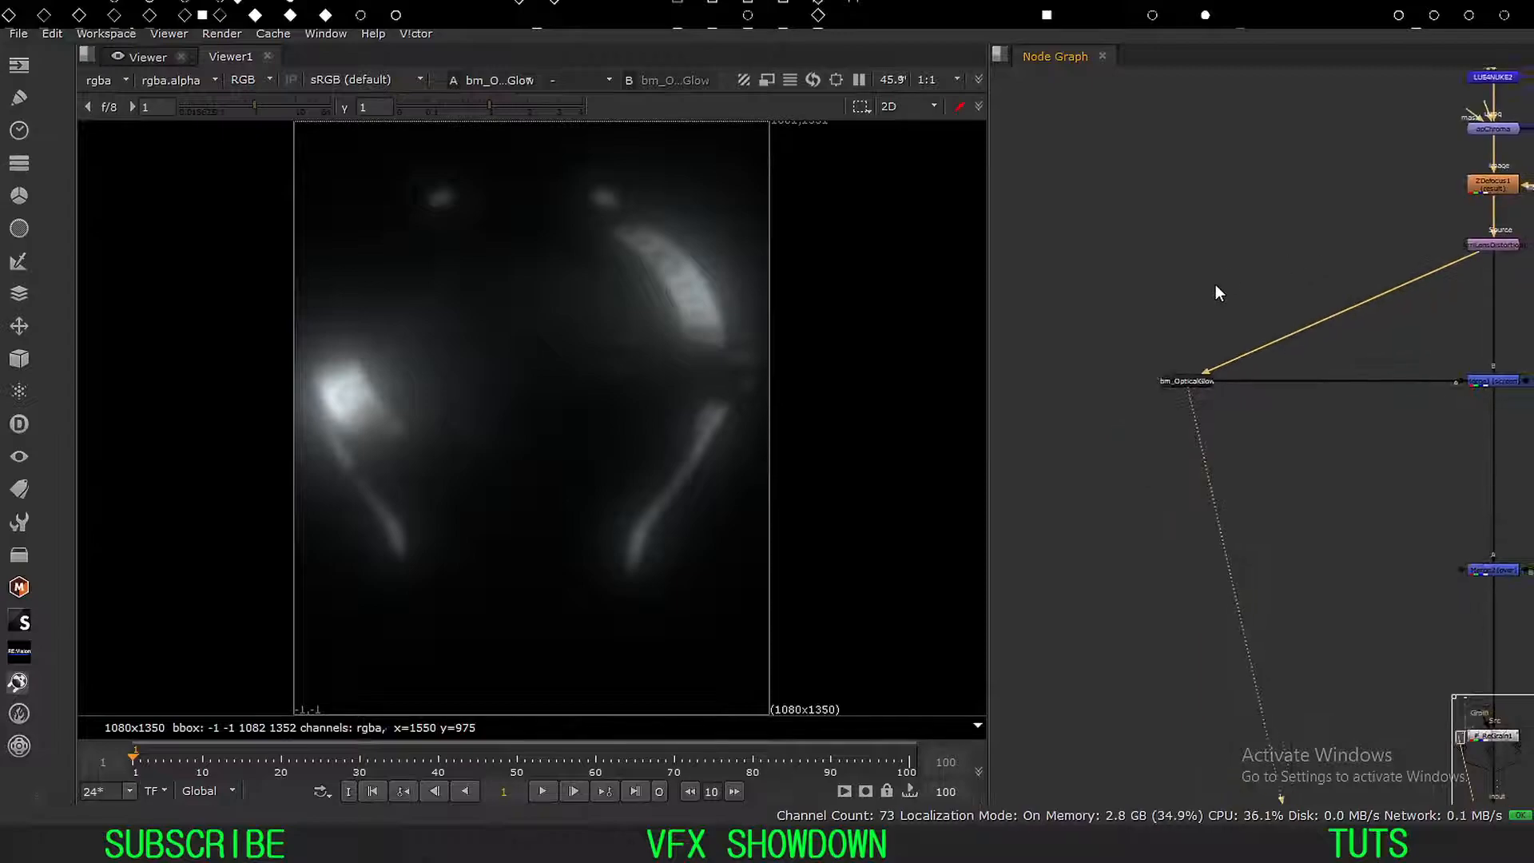
Compare the ArriLensDistortion1 output with the bm_OpticalGlow output, ending on the glow.
middle_drag(1490, 224, 1234, 359)
drag(1298, 348, 1099, 440)
key(1)
middle_drag(1128, 423, 1305, 325)
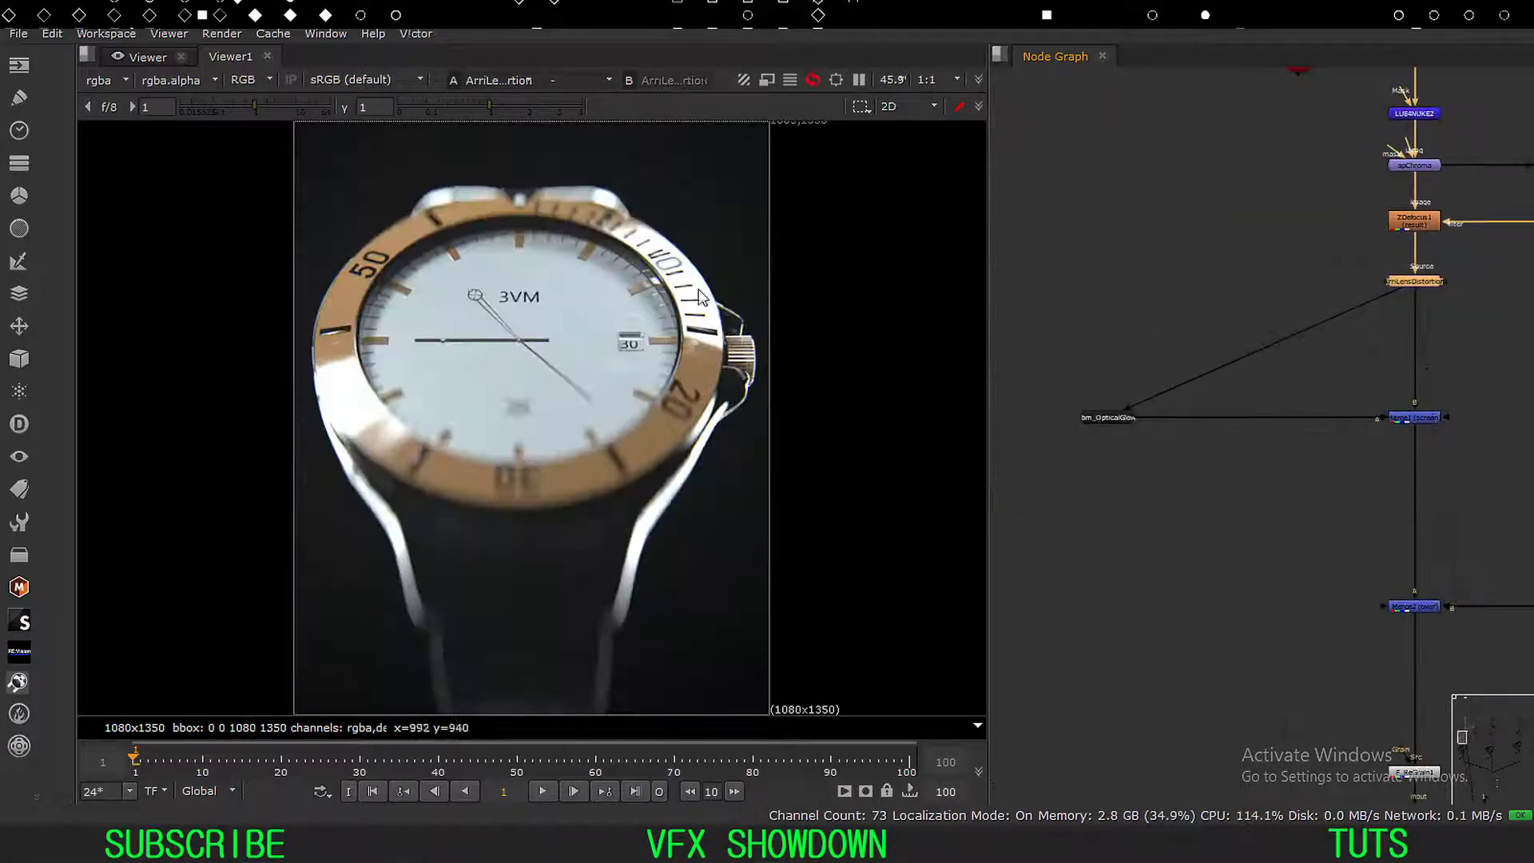
drag(1198, 342, 1004, 483)
key(1)
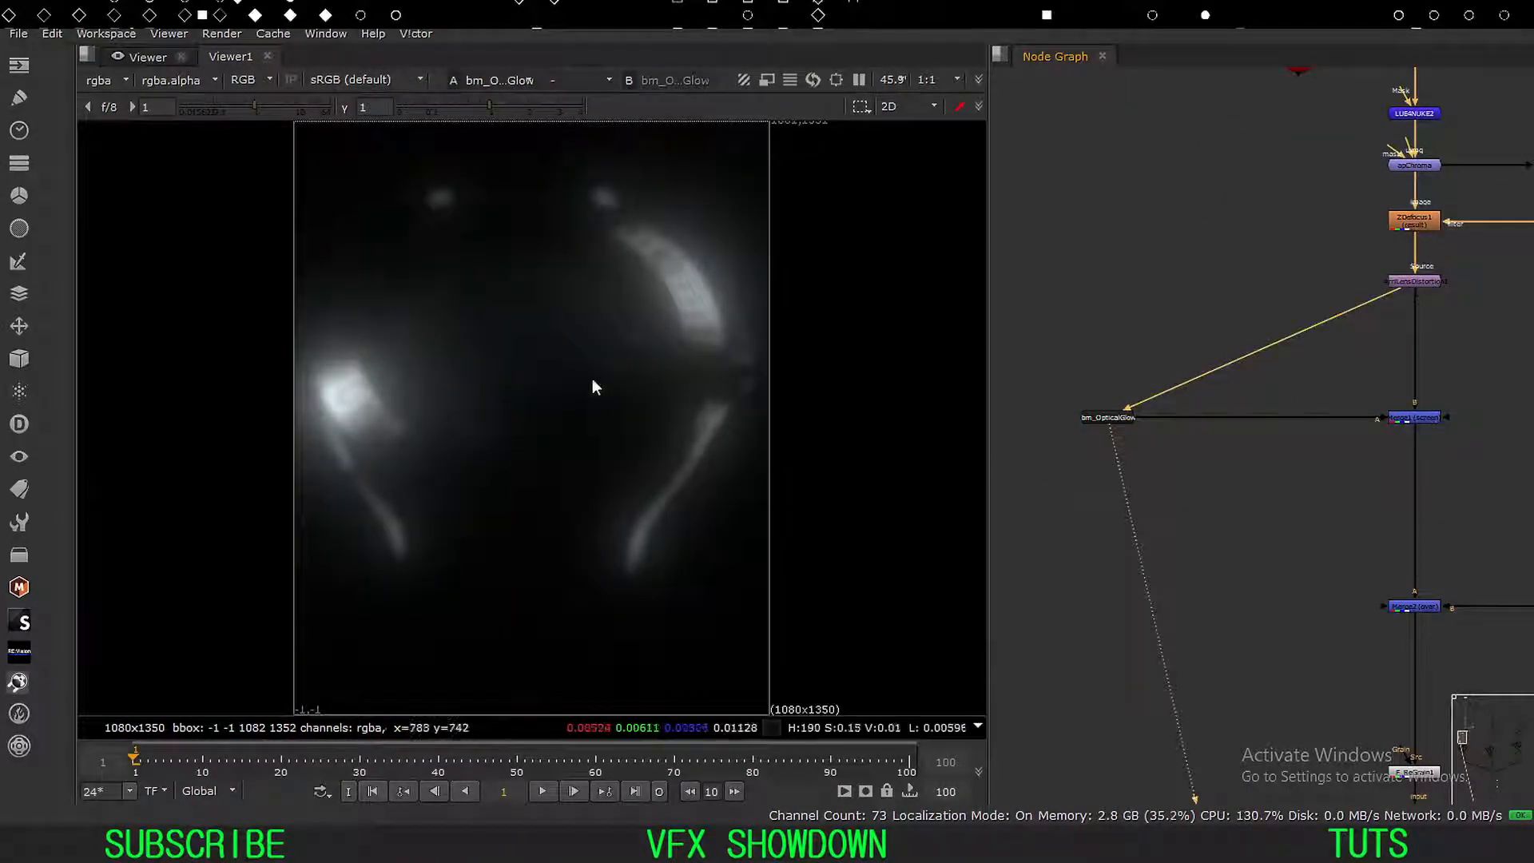
View the output of Merge1 (screen), where the optical glow is combined with the lens-distorted watch.
scroll(1194, 472, up, 5)
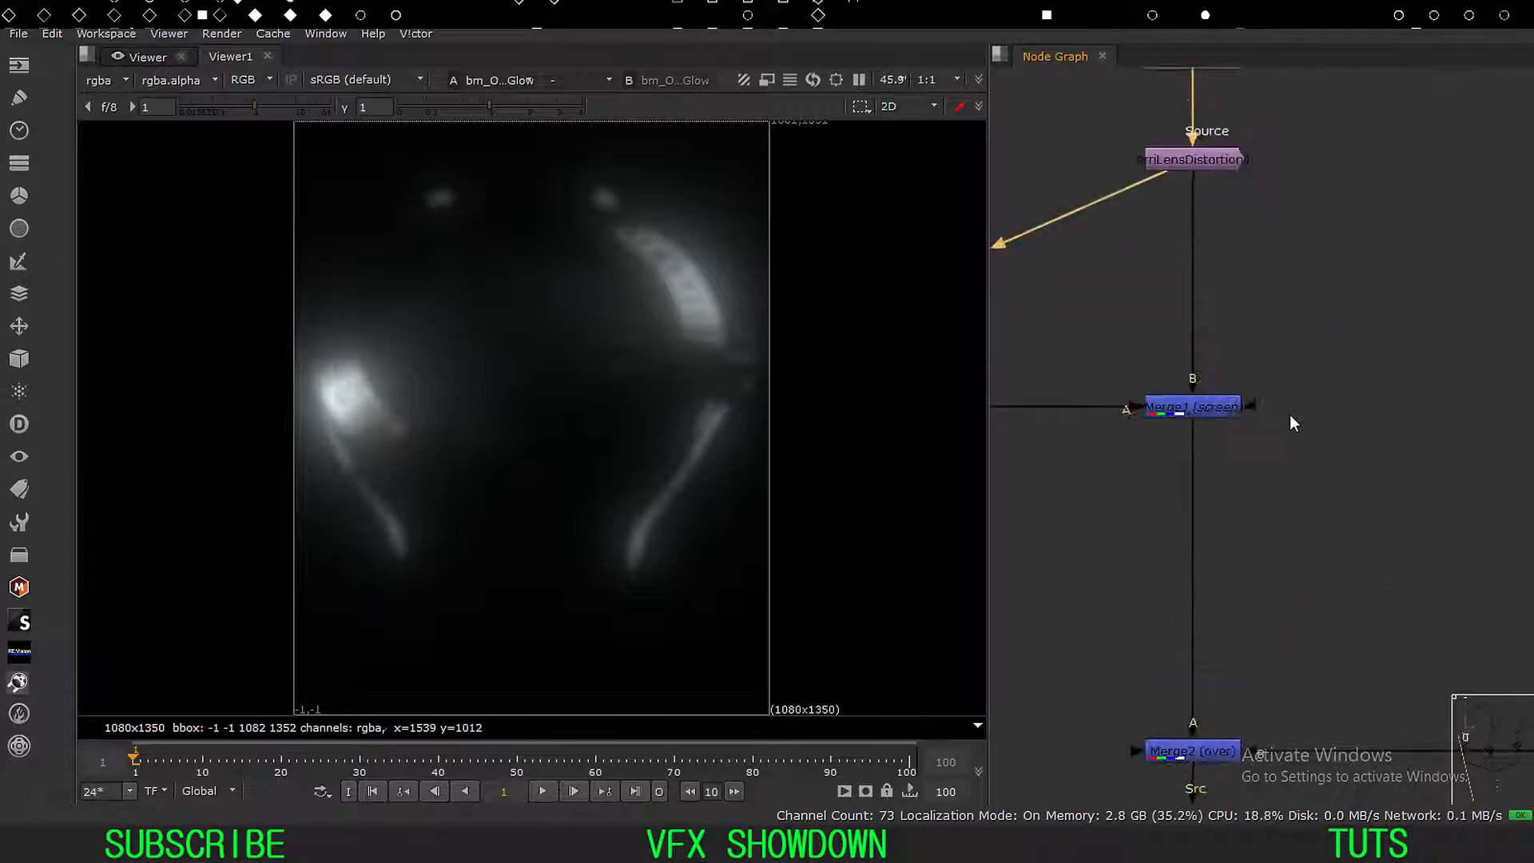
drag(1346, 346, 1071, 489)
key(1)
middle_drag(1095, 496, 1115, 512)
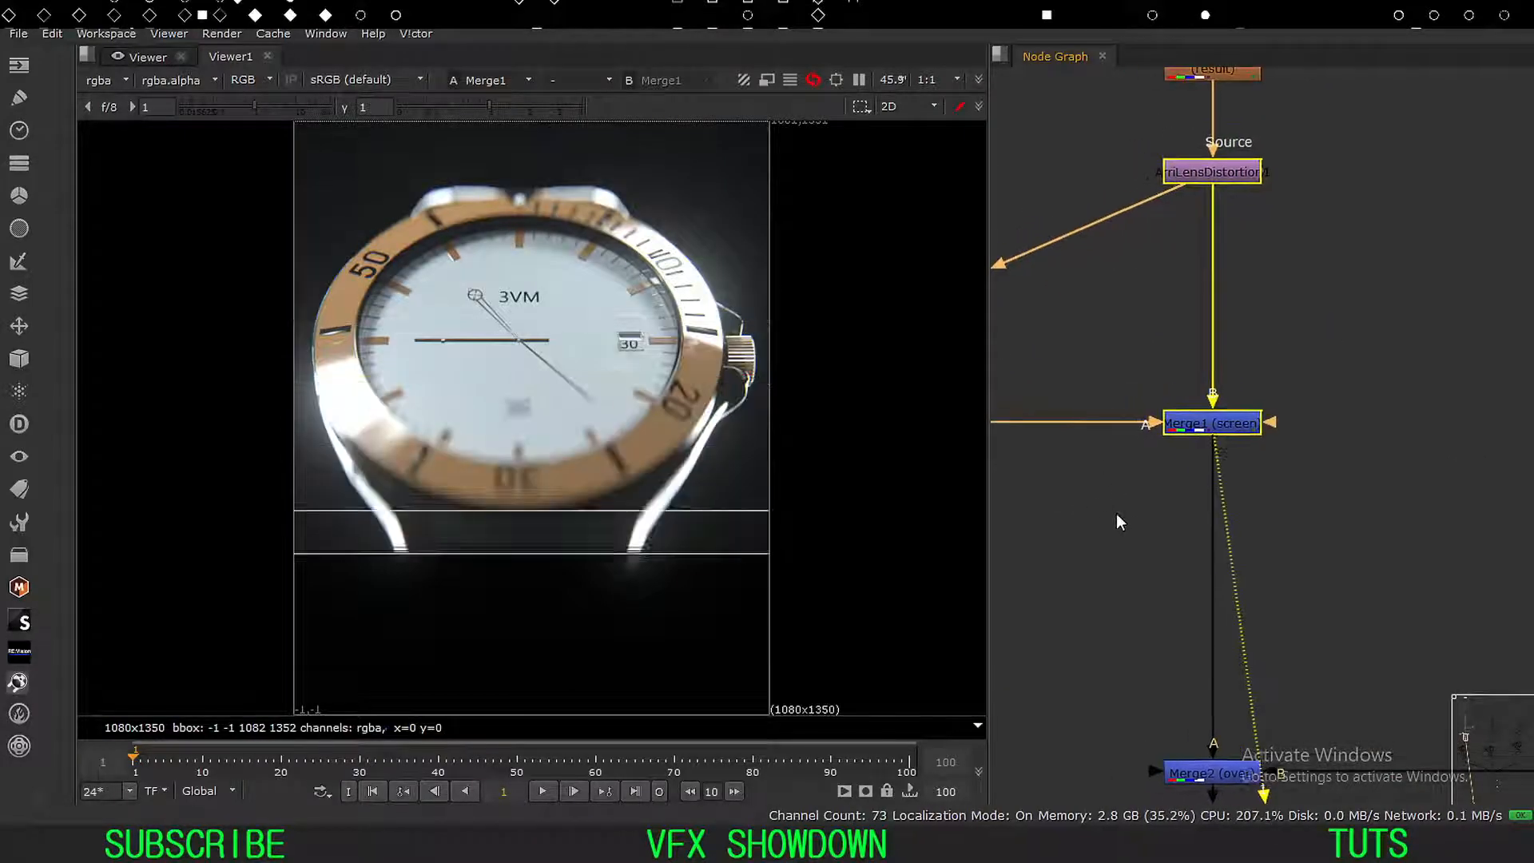
Disable and re-enable Merge1 to compare the watch with and without the screened glow, leaving it enabled.
mouse_move(1387, 350)
mouse_down()
mouse_move(1091, 510)
mouse_move(1094, 526)
mouse_up()
key(d)
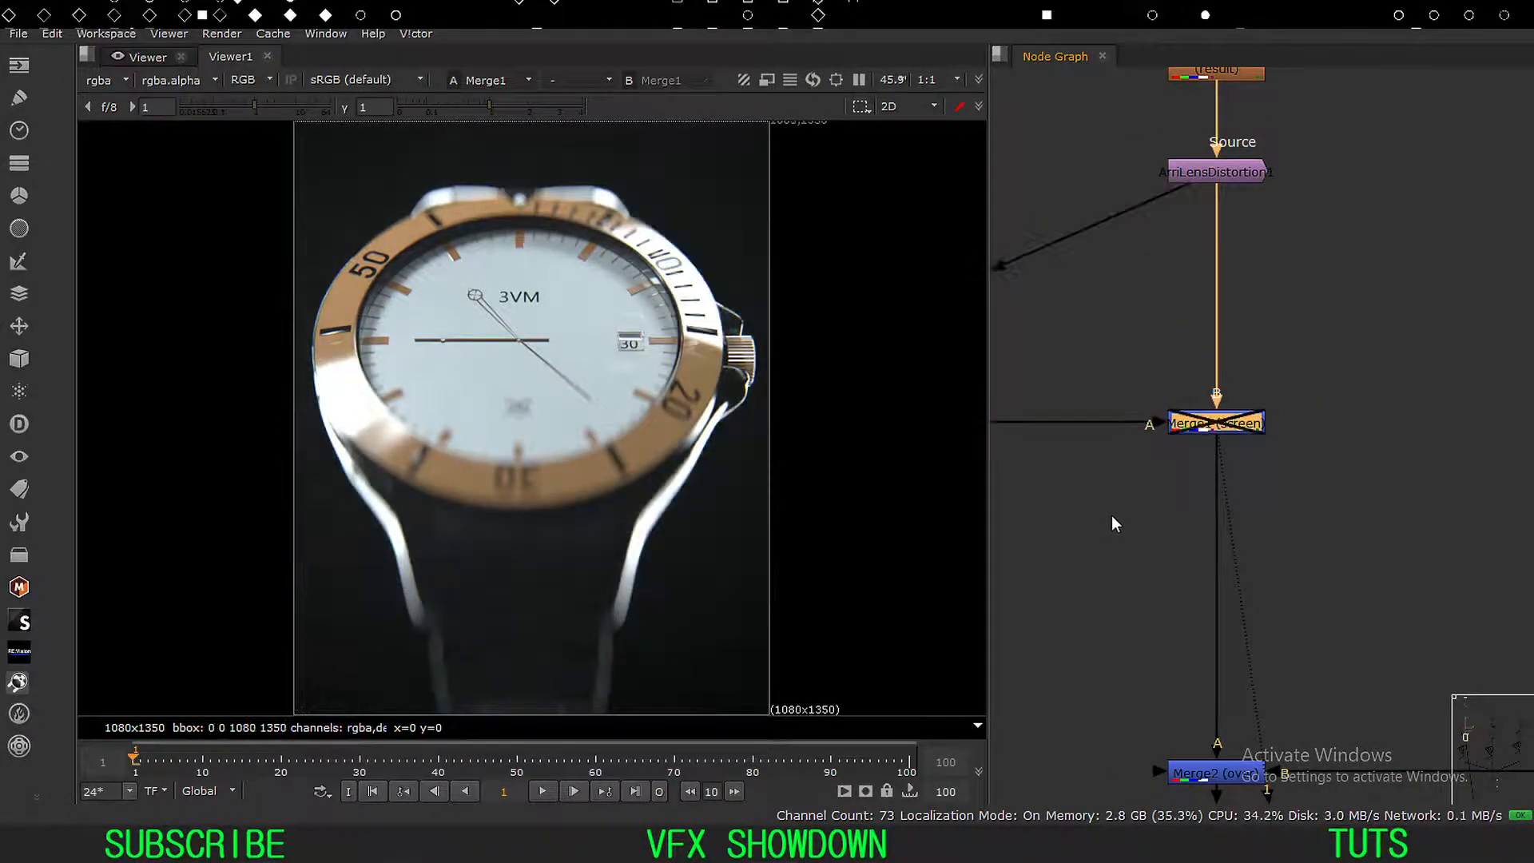
key(d)
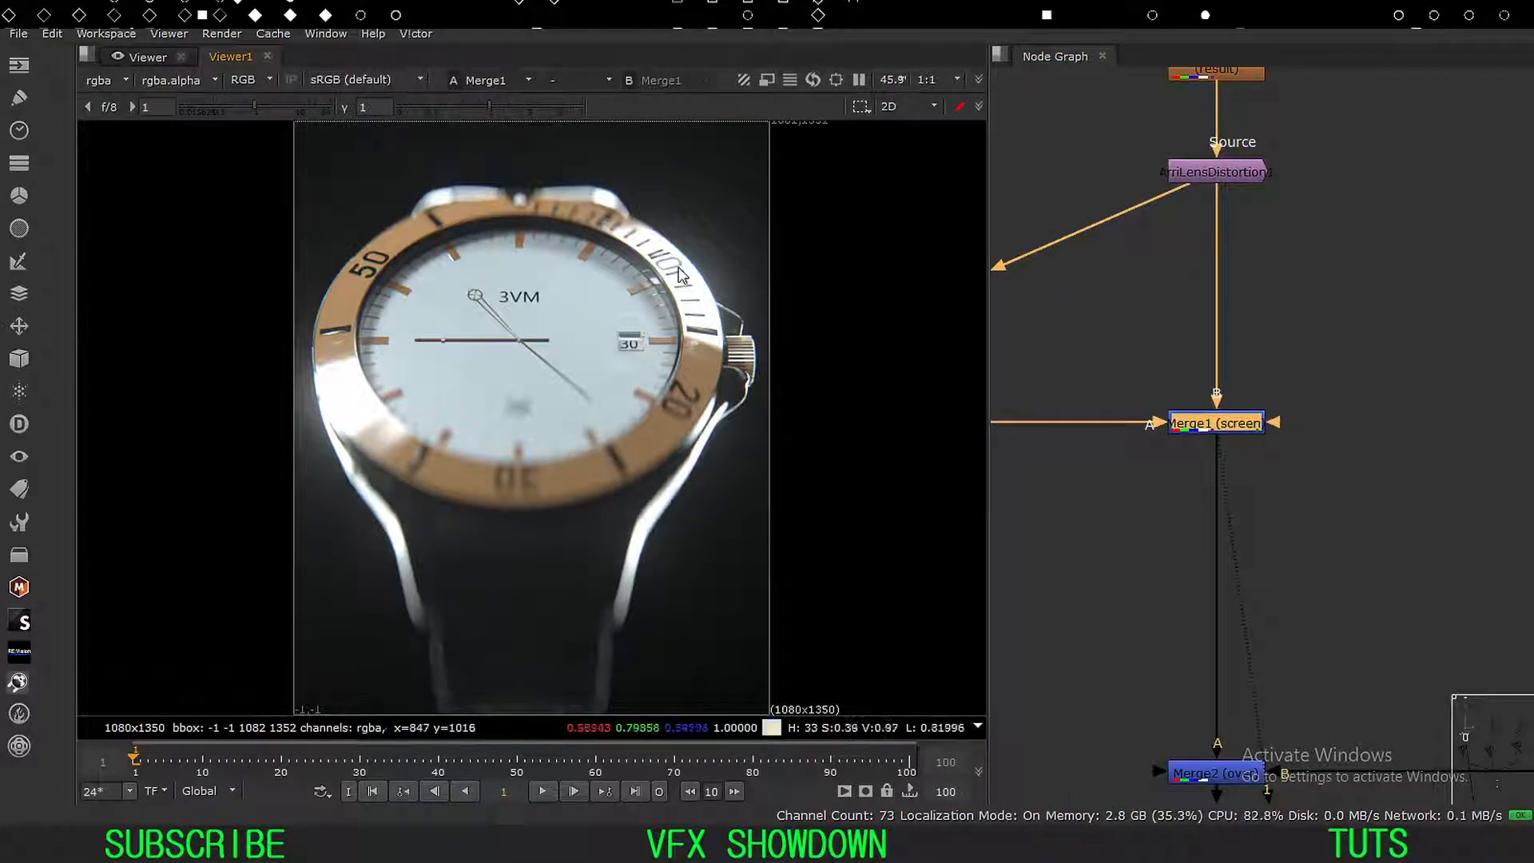
ctrl+click(601, 354)
key(d)
key(d)
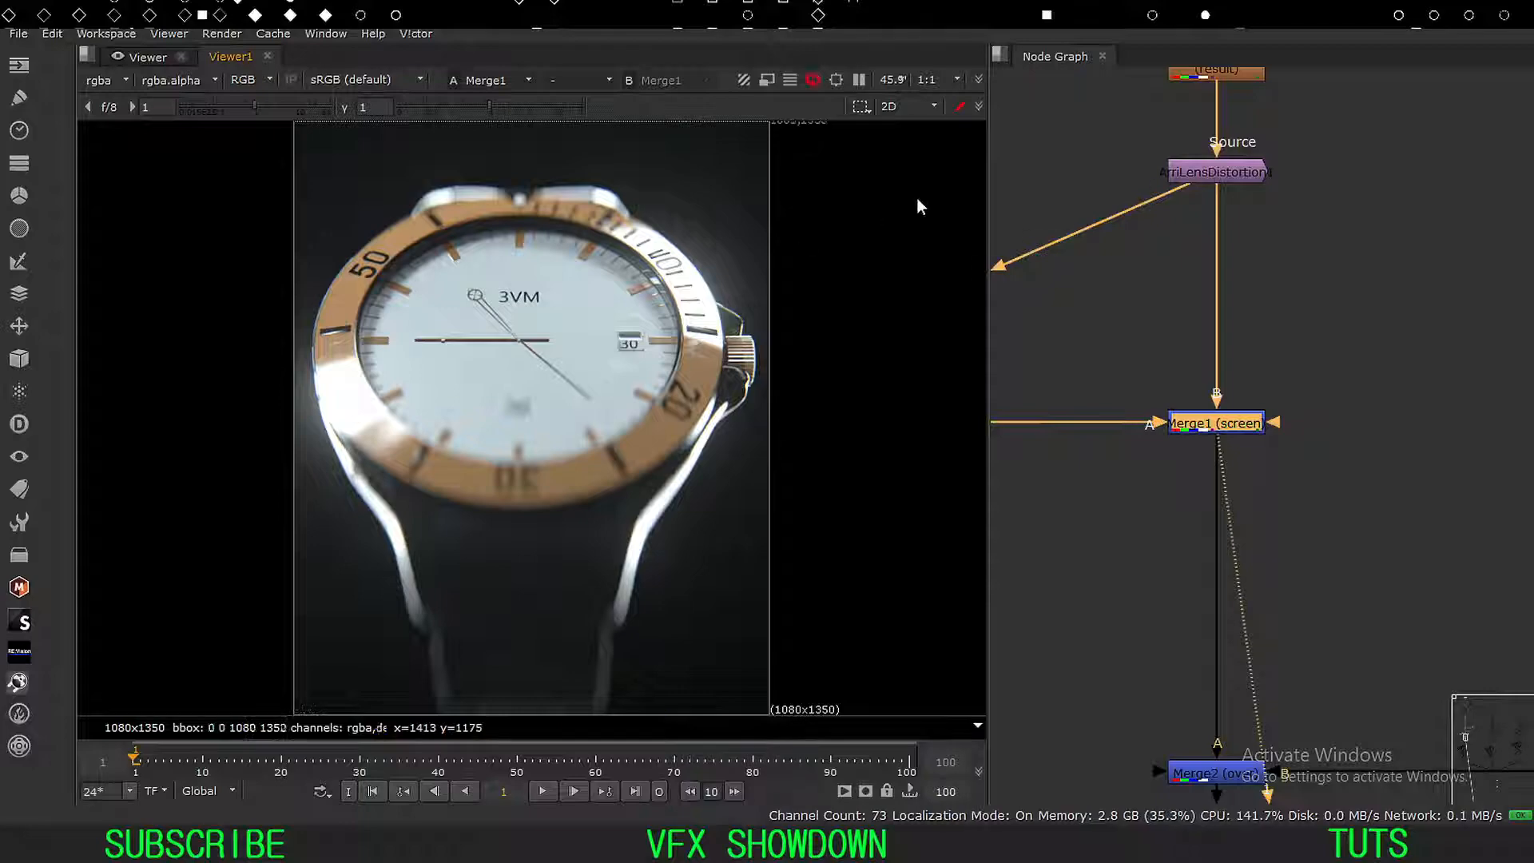
Move Noise1 slightly away from h_silk1 in the branch feeding Merge2, and return to the main chain around Merge1.
scroll(1285, 511, down, 2)
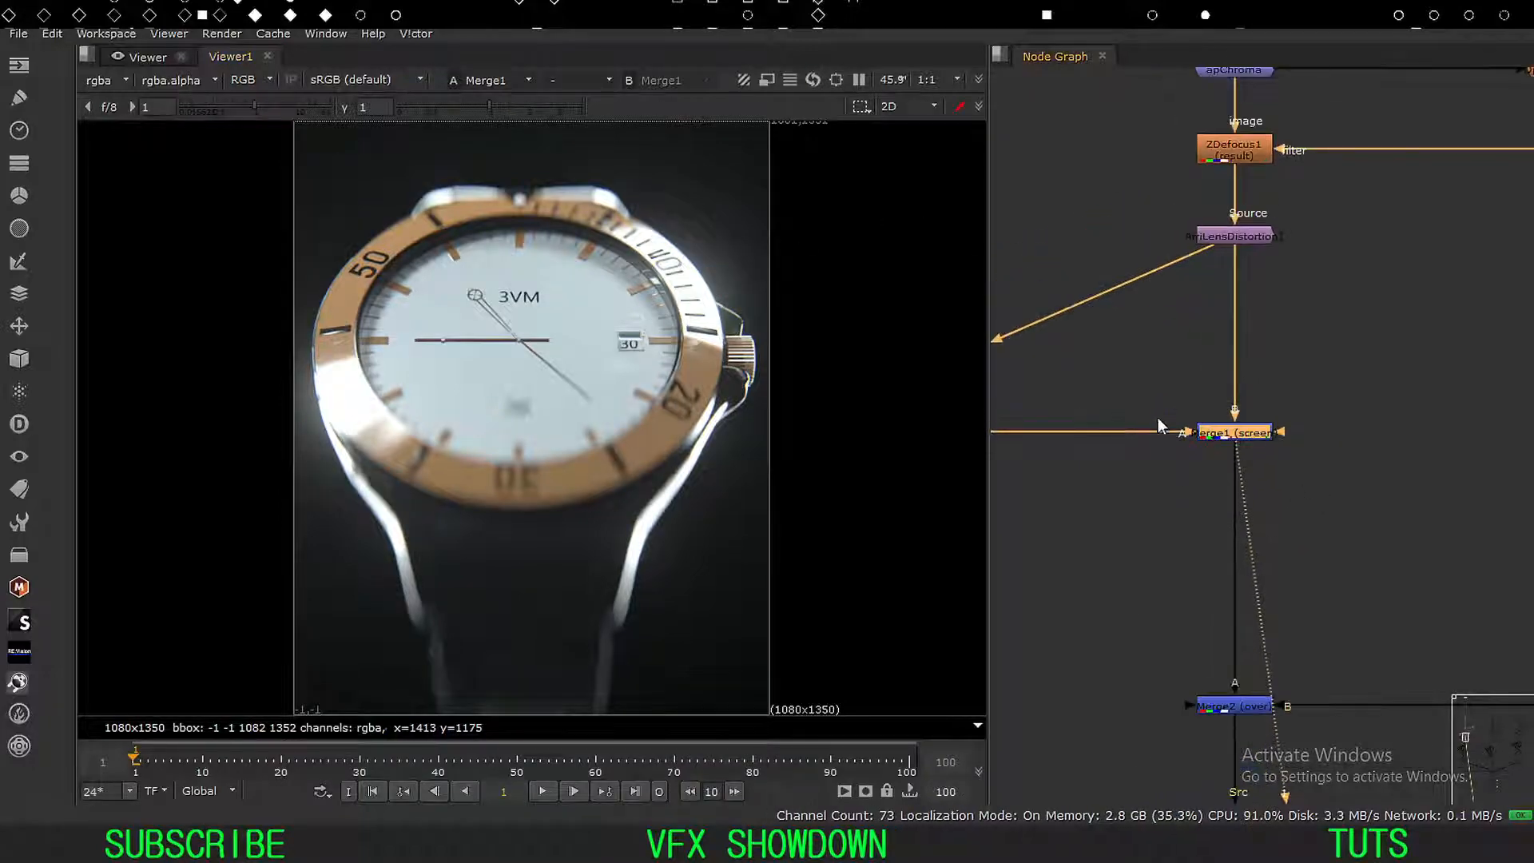
scroll(1166, 419, down, 4)
middle_drag(1215, 582, 1176, 464)
scroll(1176, 464, up, 4)
drag(1298, 374, 1018, 540)
middle_drag(1478, 304, 1175, 503)
drag(1274, 431, 1273, 397)
scroll(1123, 476, down, 1)
scroll(1123, 476, down, 2)
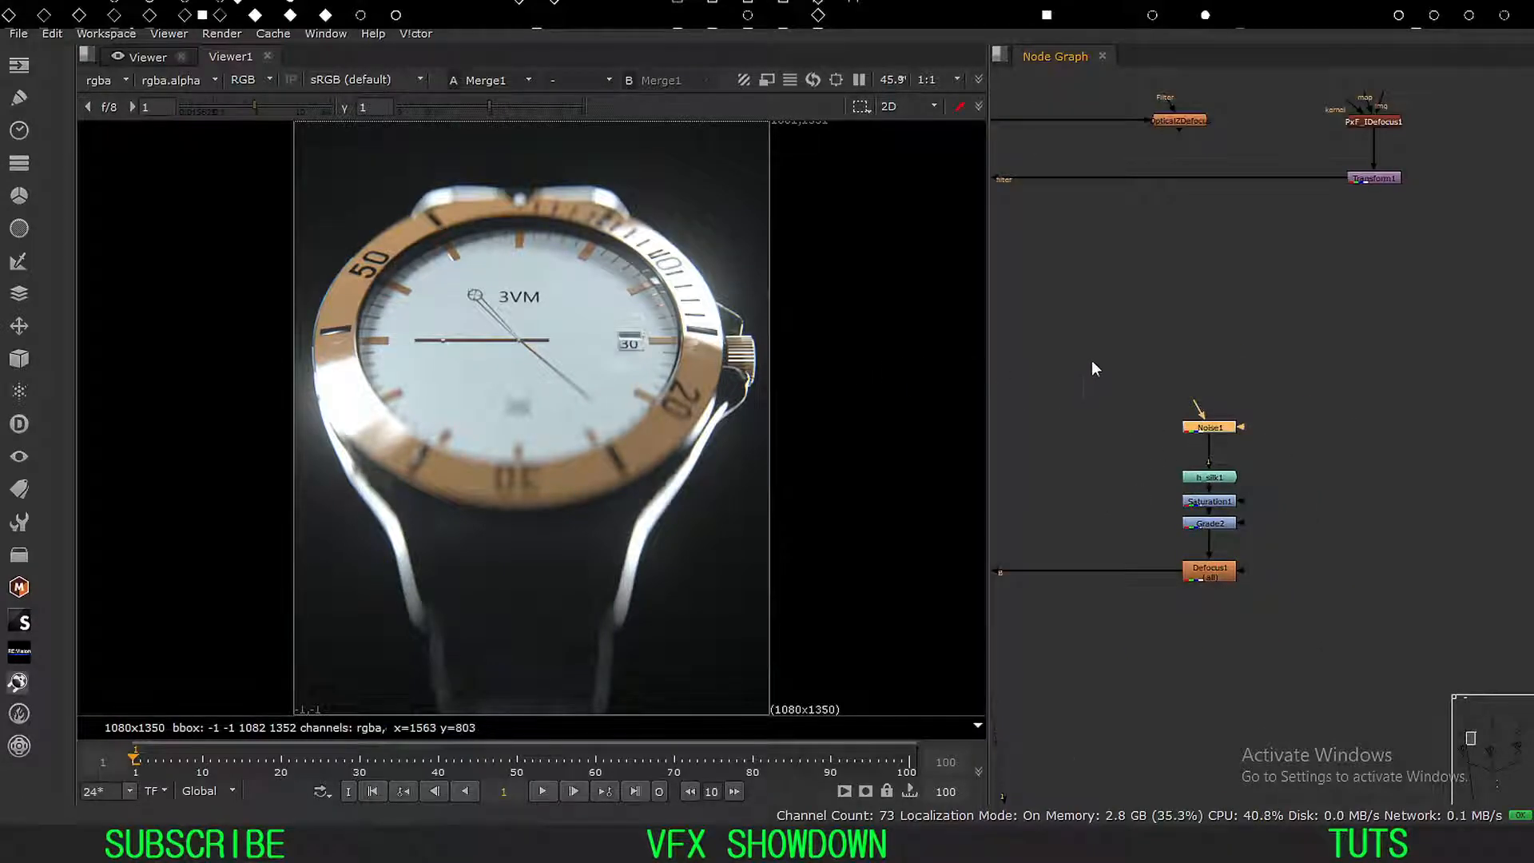
middle_drag(1091, 360, 1305, 464)
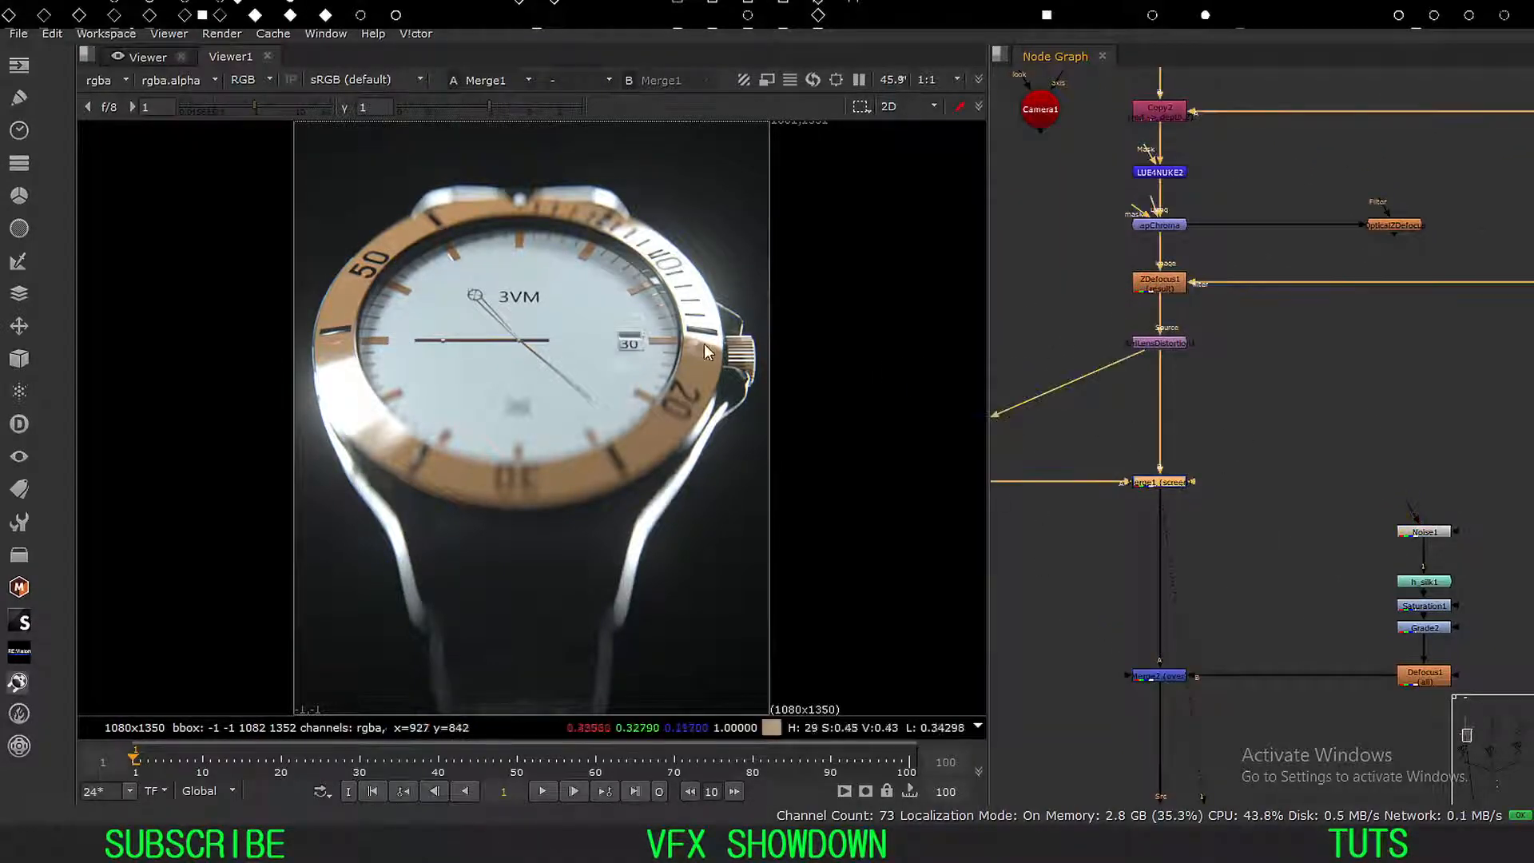
click(1238, 453)
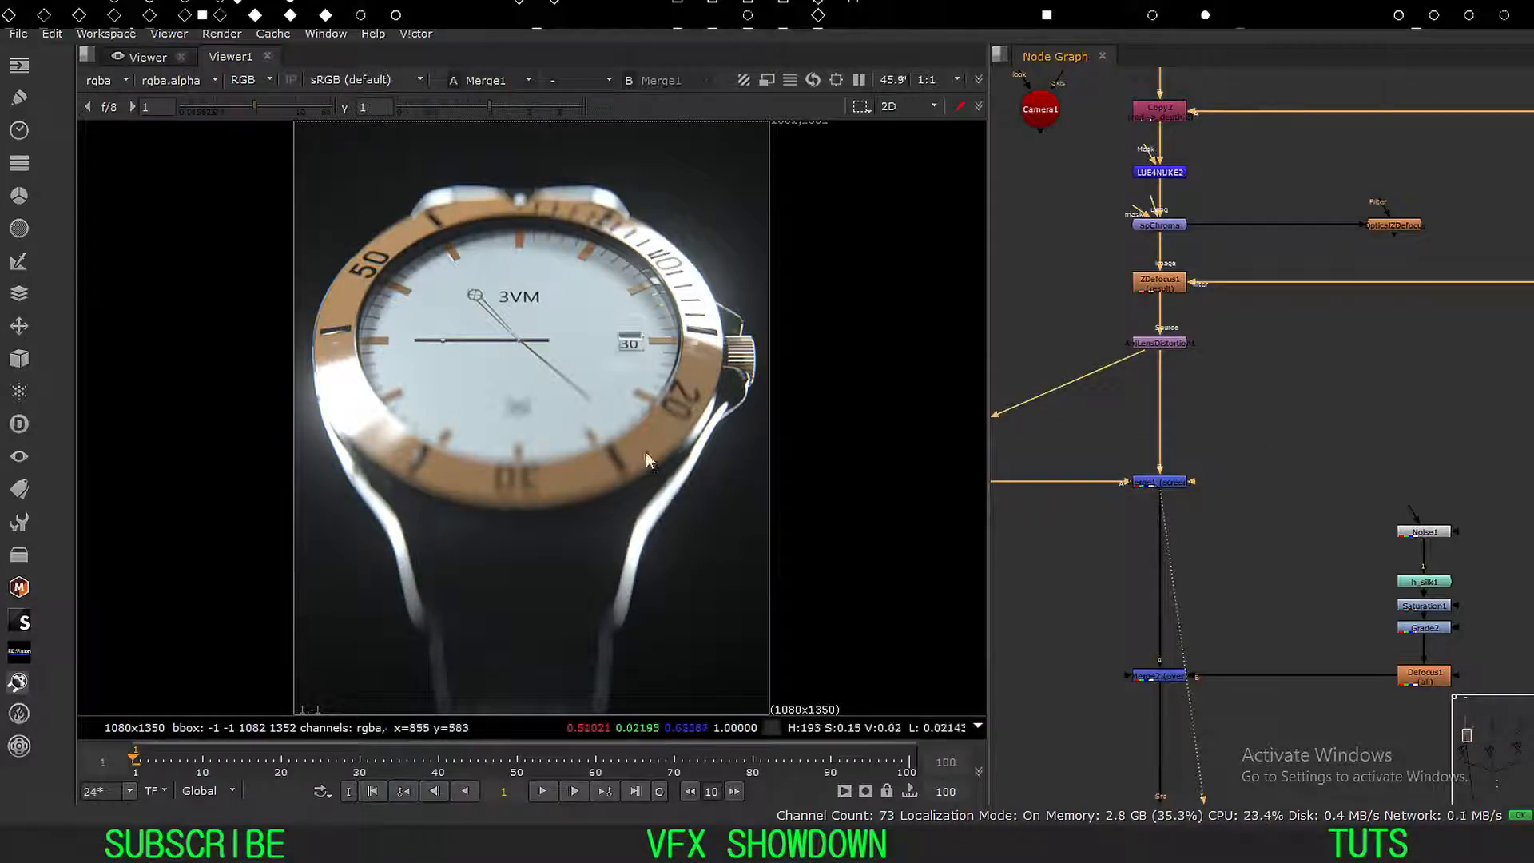
Check the alpha channel of the Merge1 output against the color image, ending on RGB.
key(a)
key(a)
key(a)
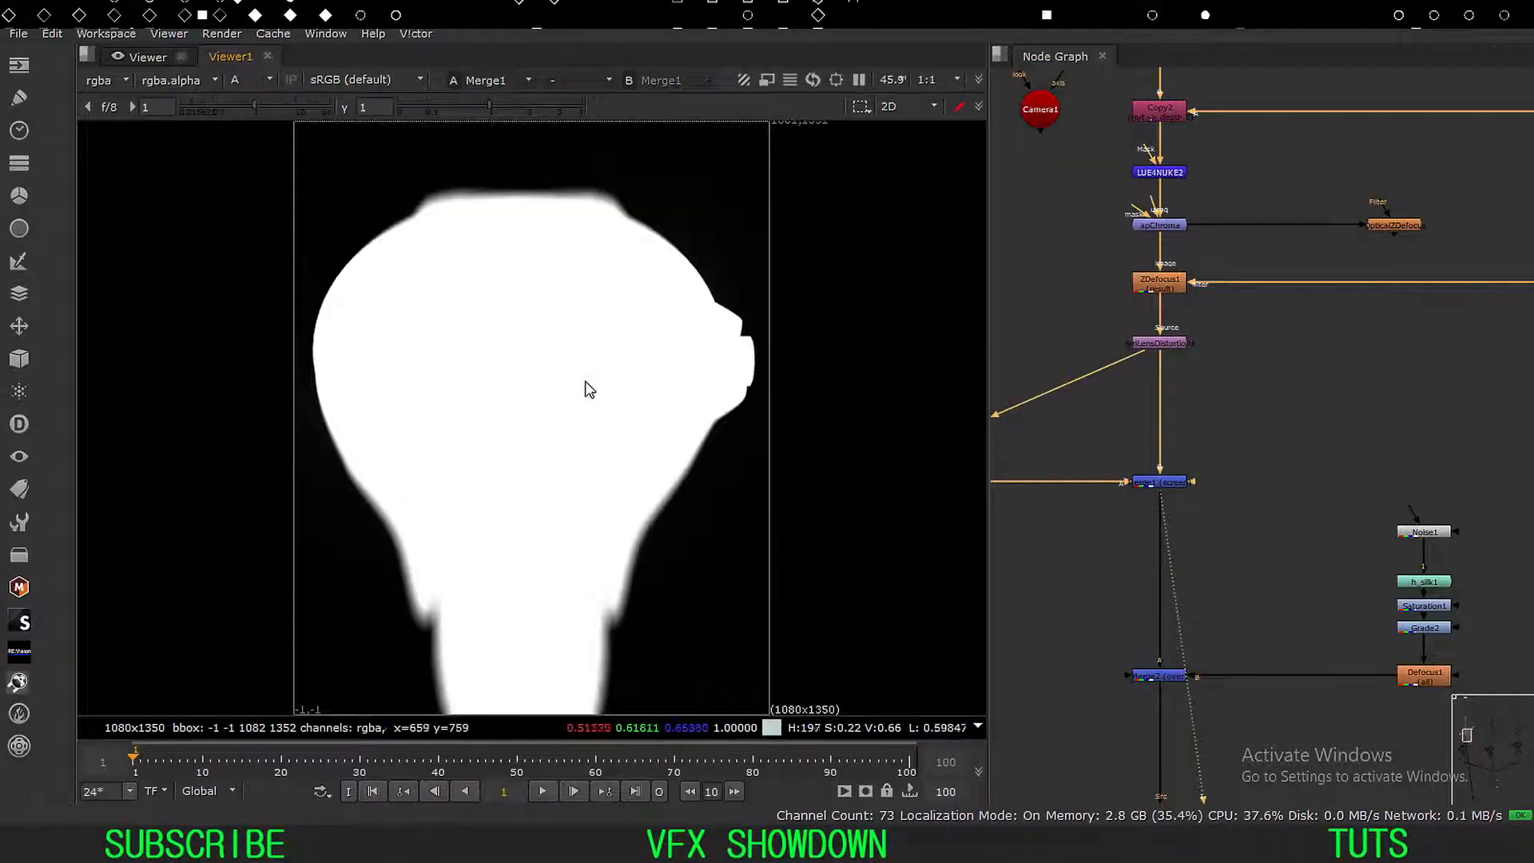
key(a)
key(a)
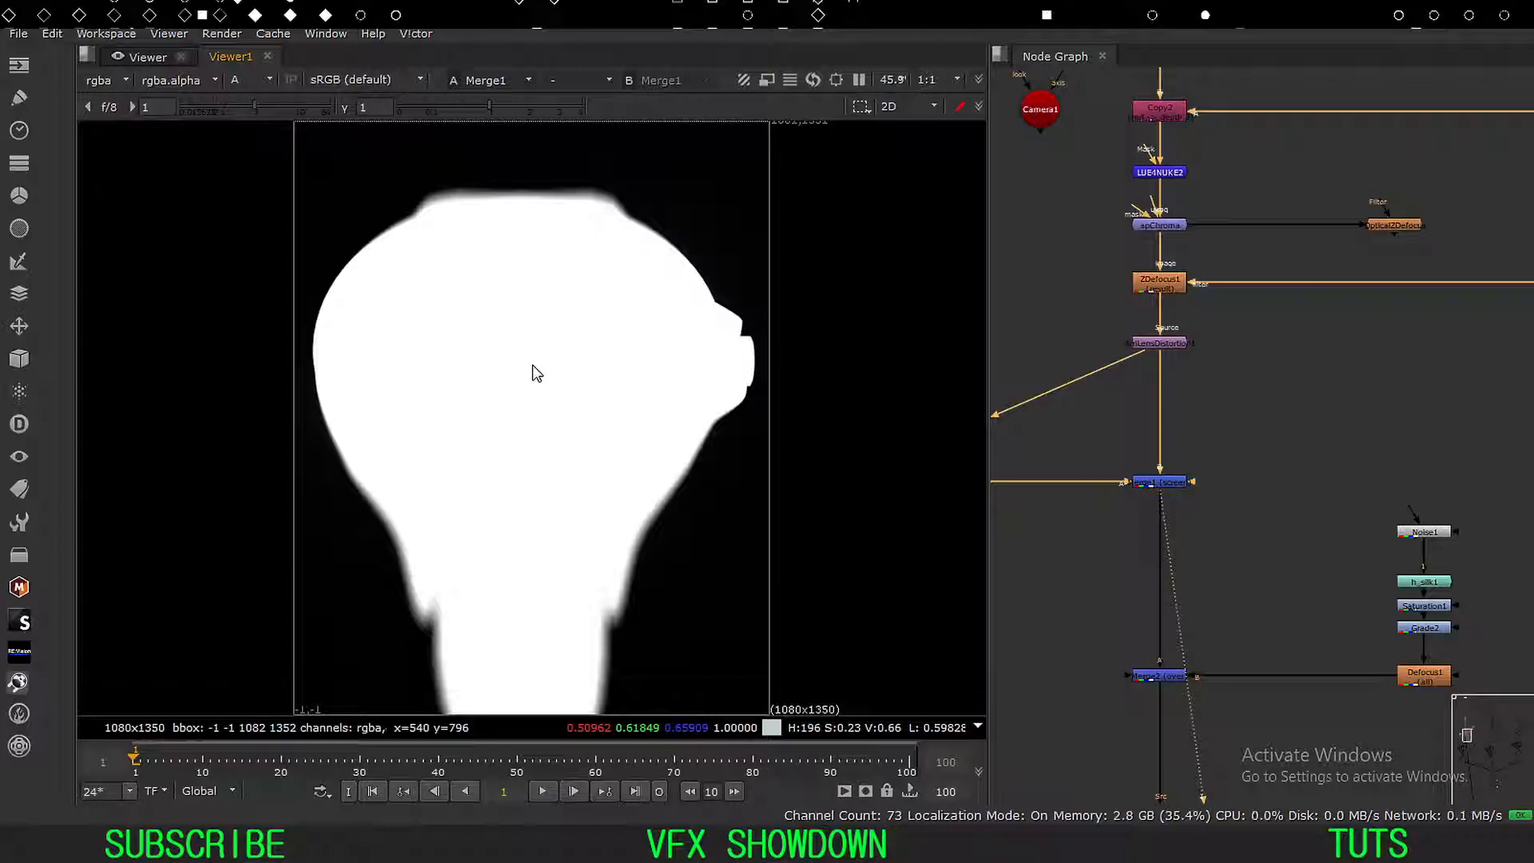
key(a)
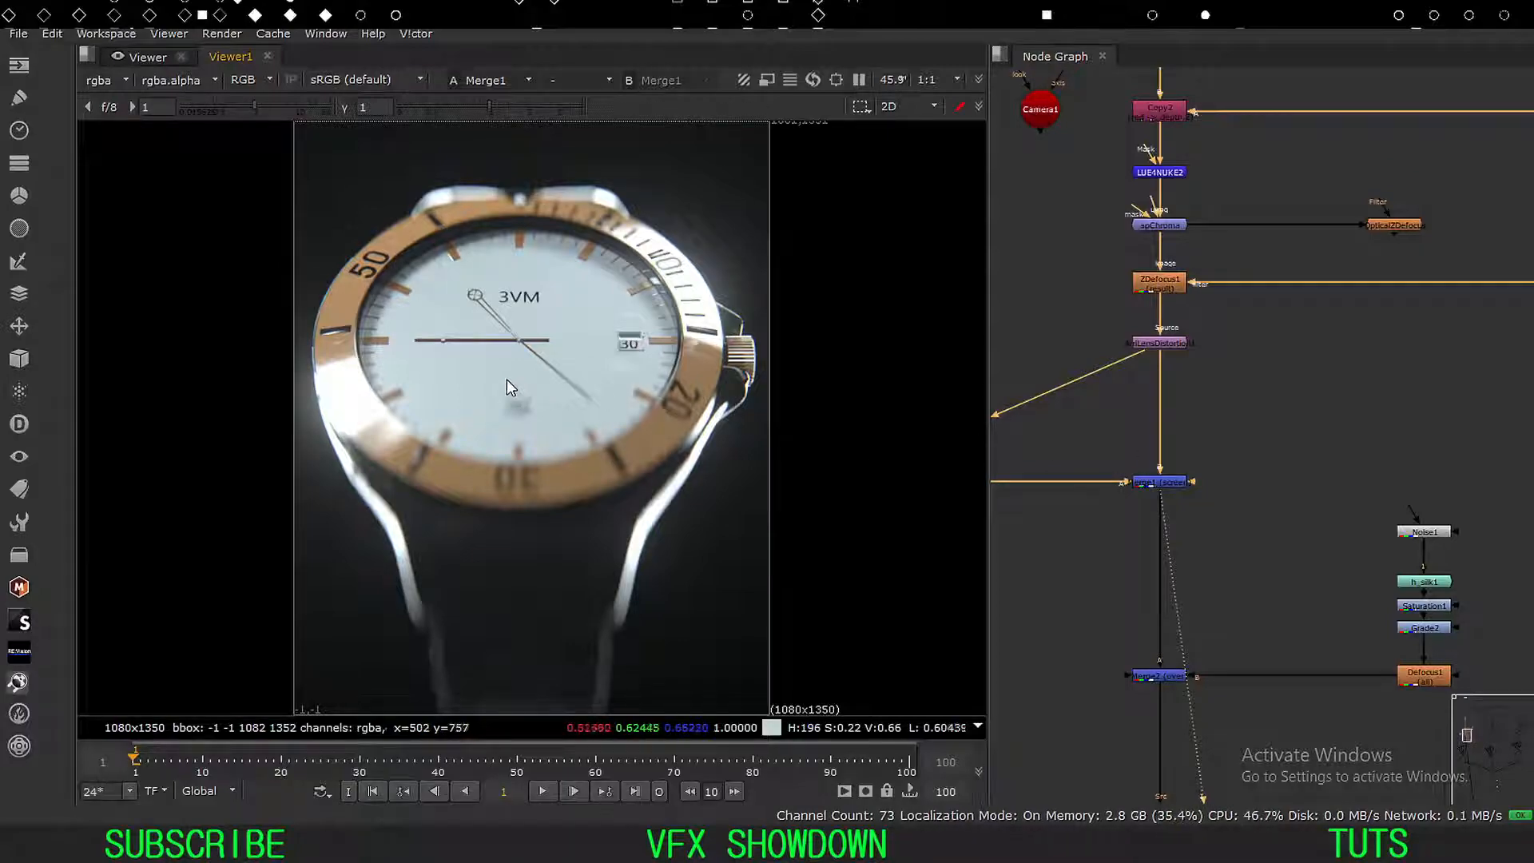
Locate the Noise1 node heading the branch into Merge2 and view its output.
middle_drag(1147, 537, 1095, 413)
middle_drag(1310, 461, 1240, 470)
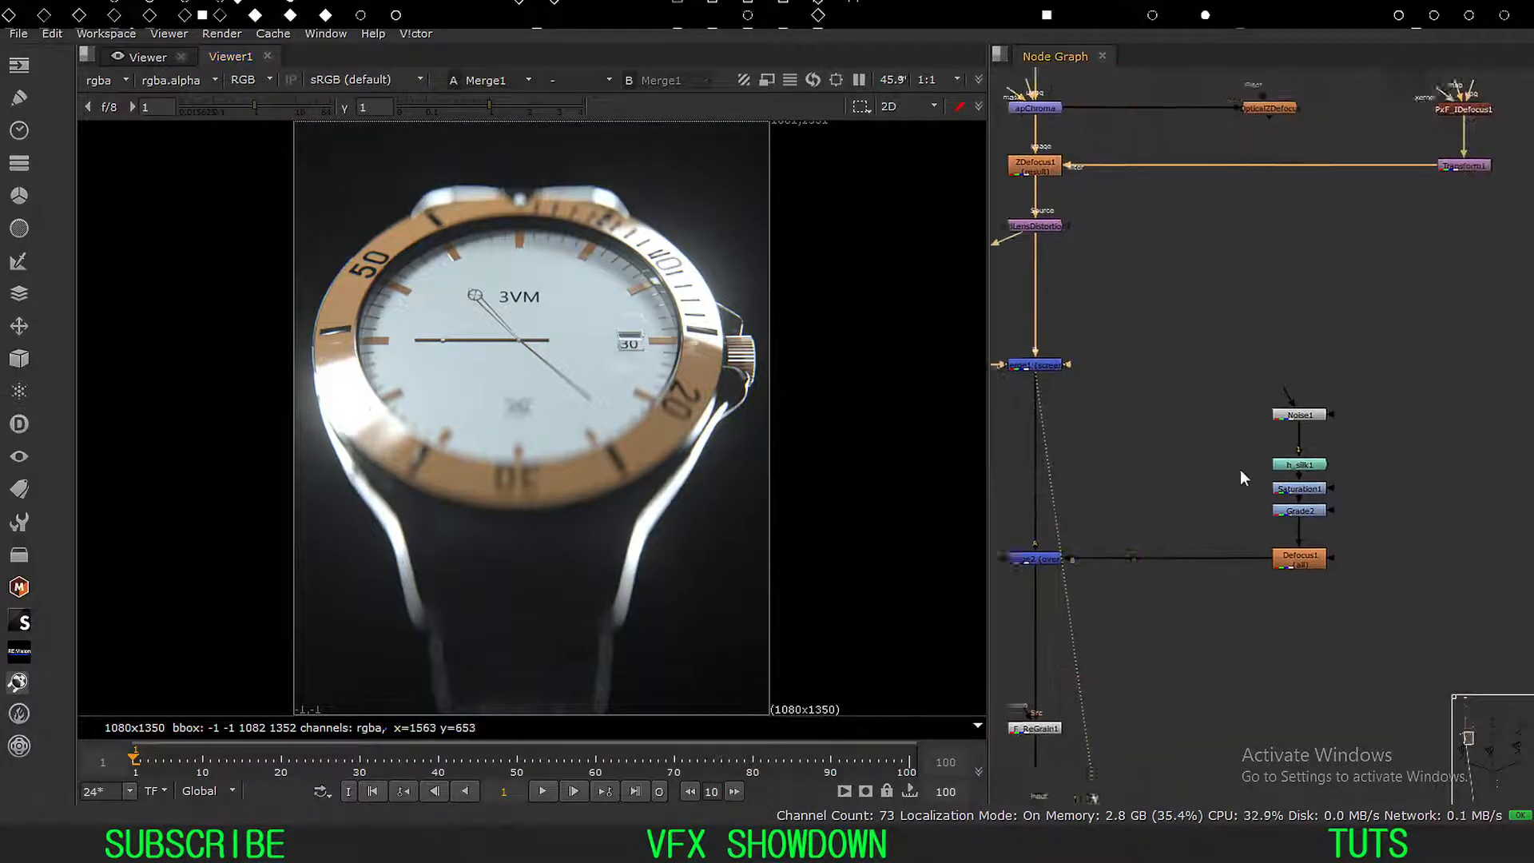
scroll(1325, 436, up, 3)
click(1277, 379)
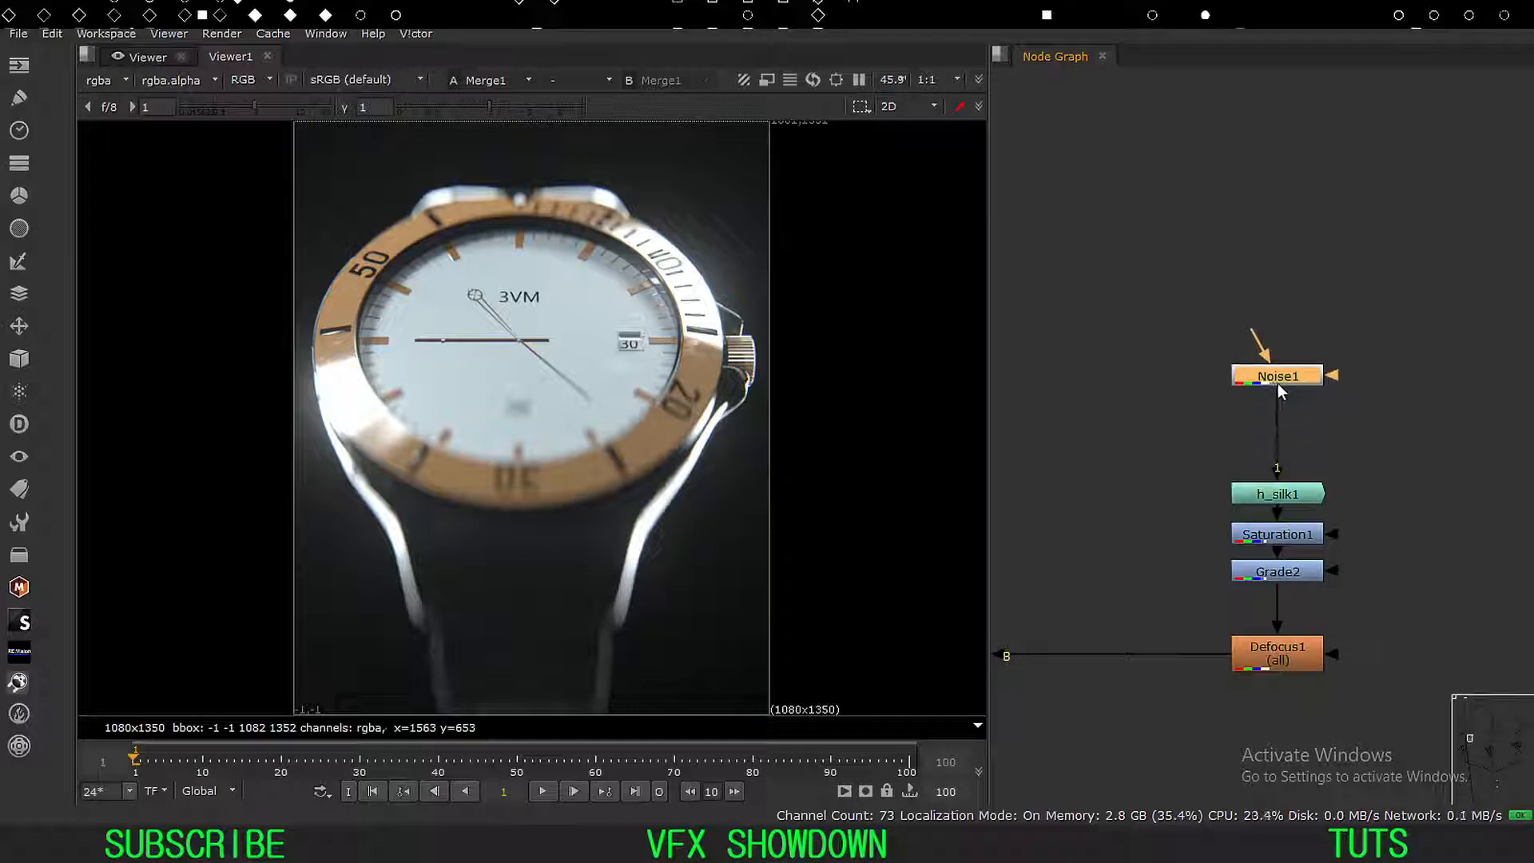
key(1)
click(1281, 398)
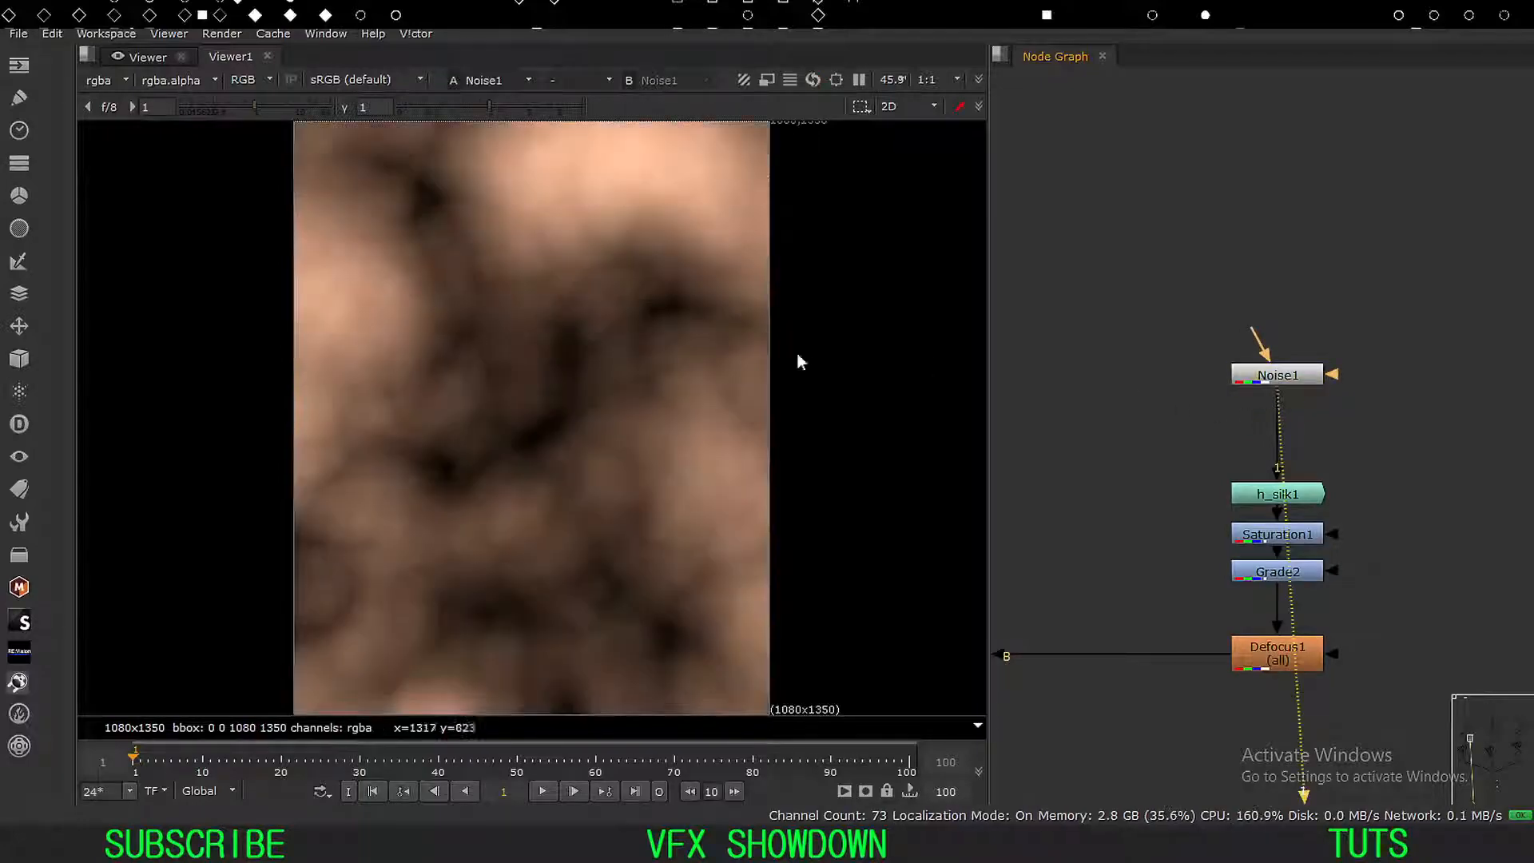
Examine Noise1's color and turbulence settings in its properties.
double_click(1242, 374)
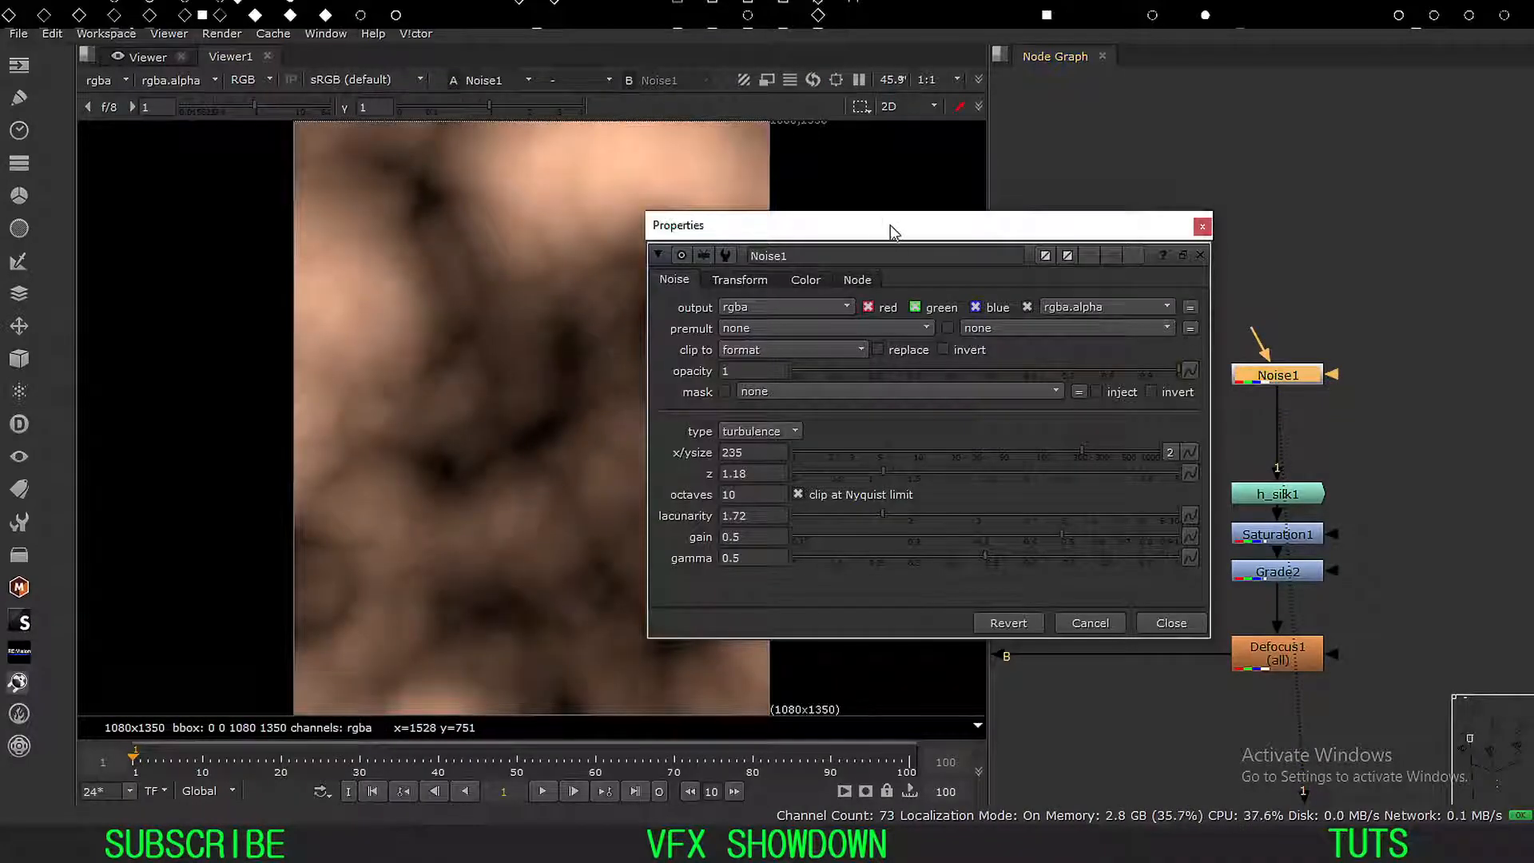
drag(893, 232, 1059, 118)
click(972, 164)
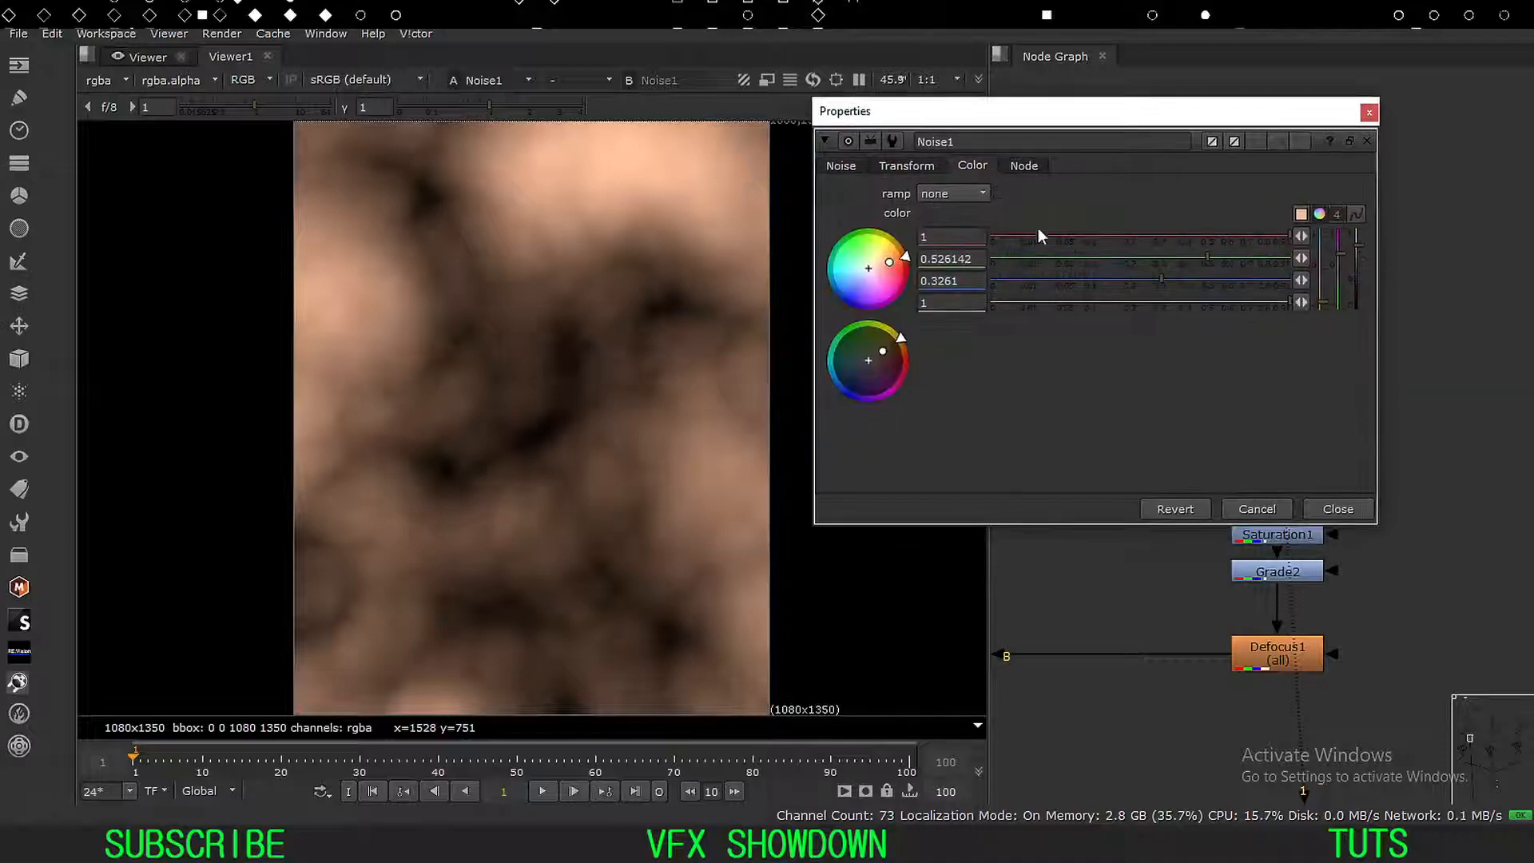
click(953, 193)
click(950, 194)
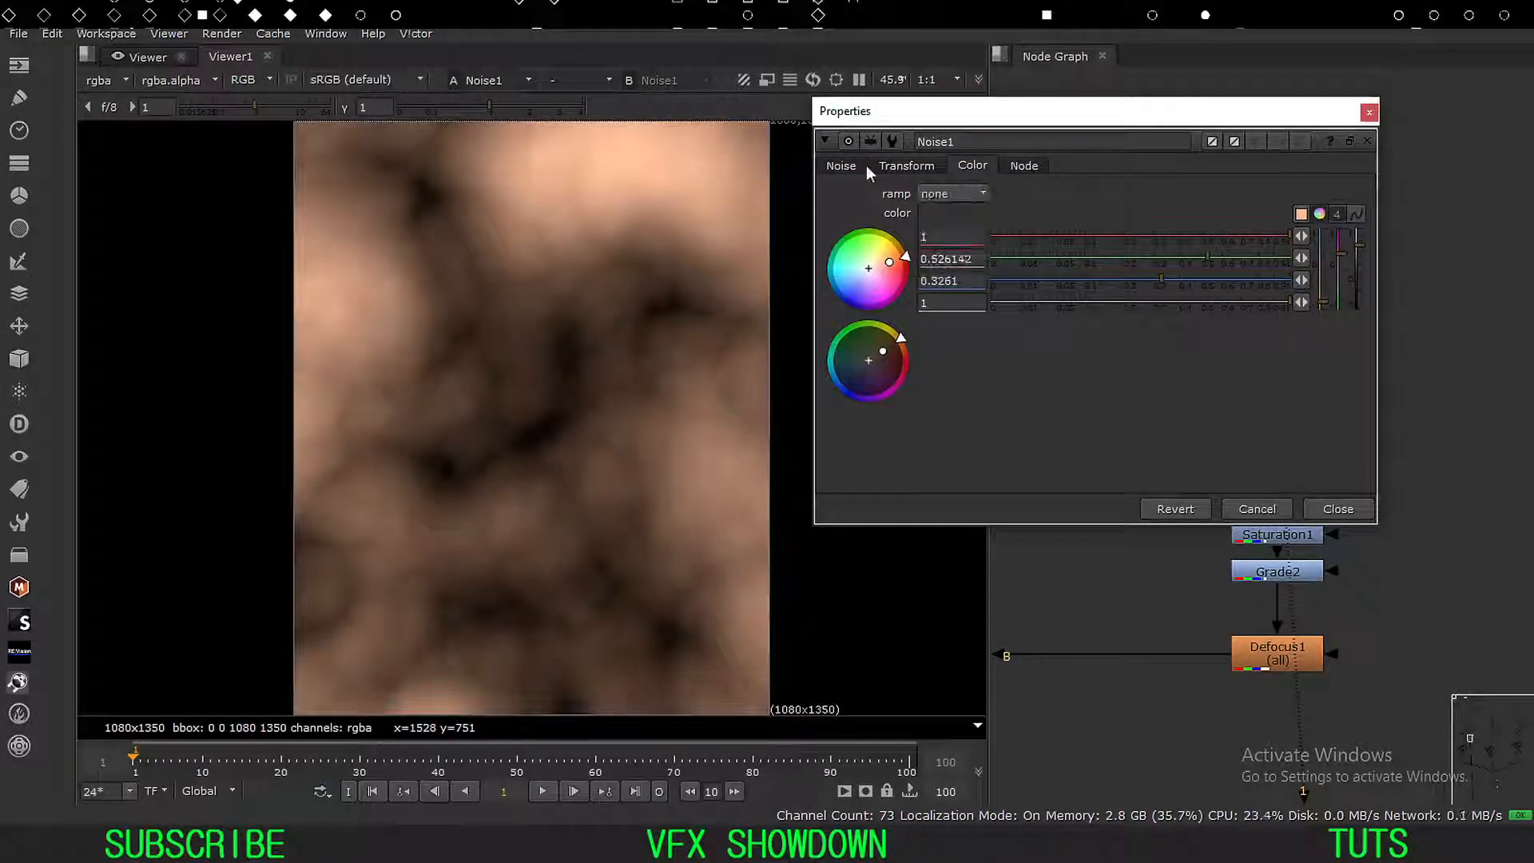
click(840, 166)
drag(984, 123, 918, 121)
Move h_silk1 closer to Noise1, leaving more space above Saturation1.
click(1258, 500)
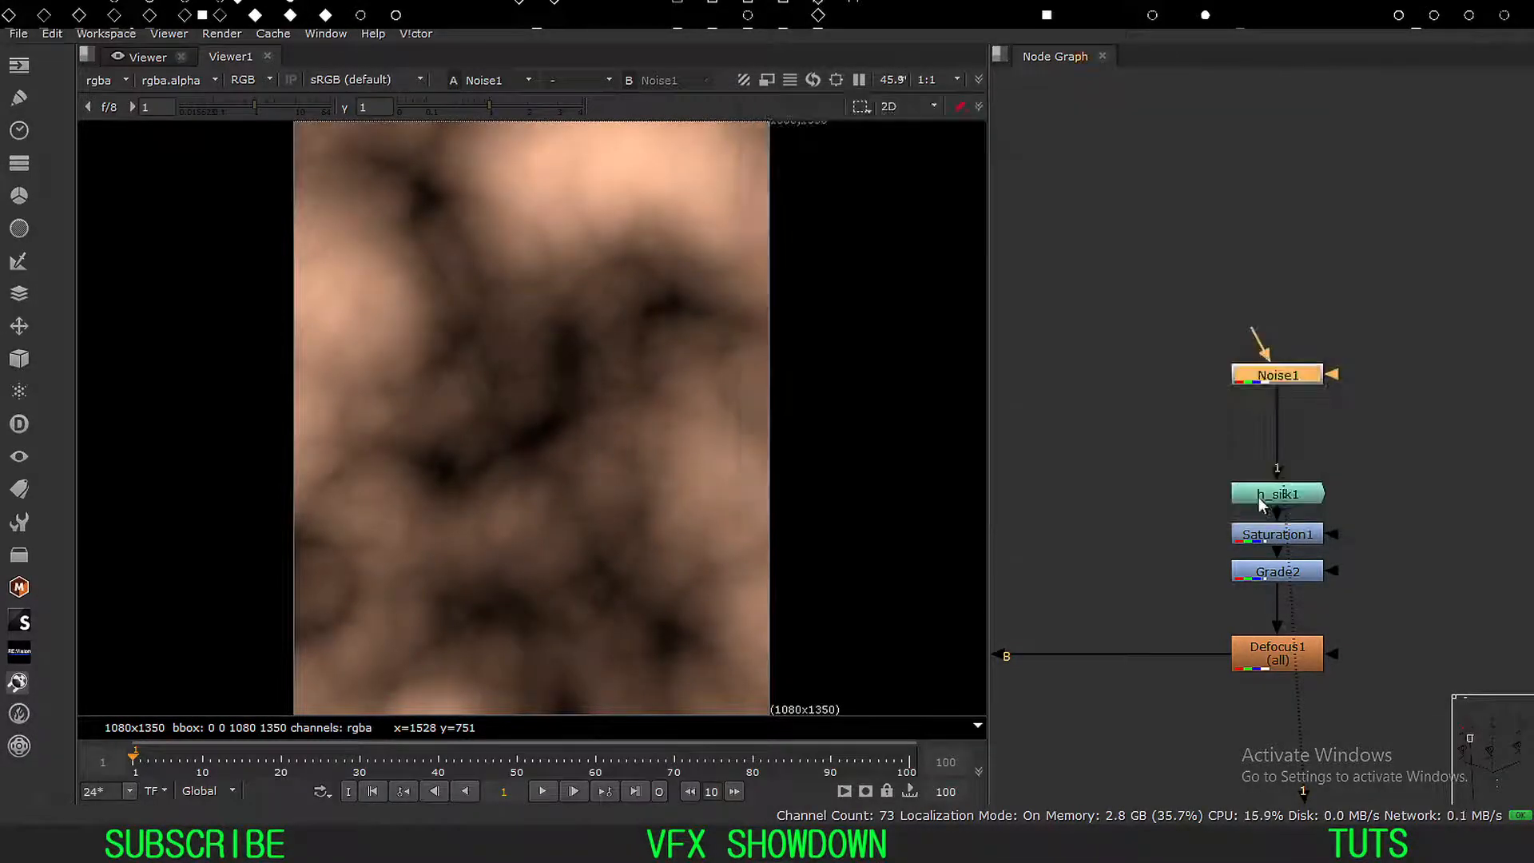
mouse_move(1171, 473)
middle_down()
mouse_move(1155, 473)
mouse_move(1155, 453)
middle_up()
drag(1240, 469, 1243, 447)
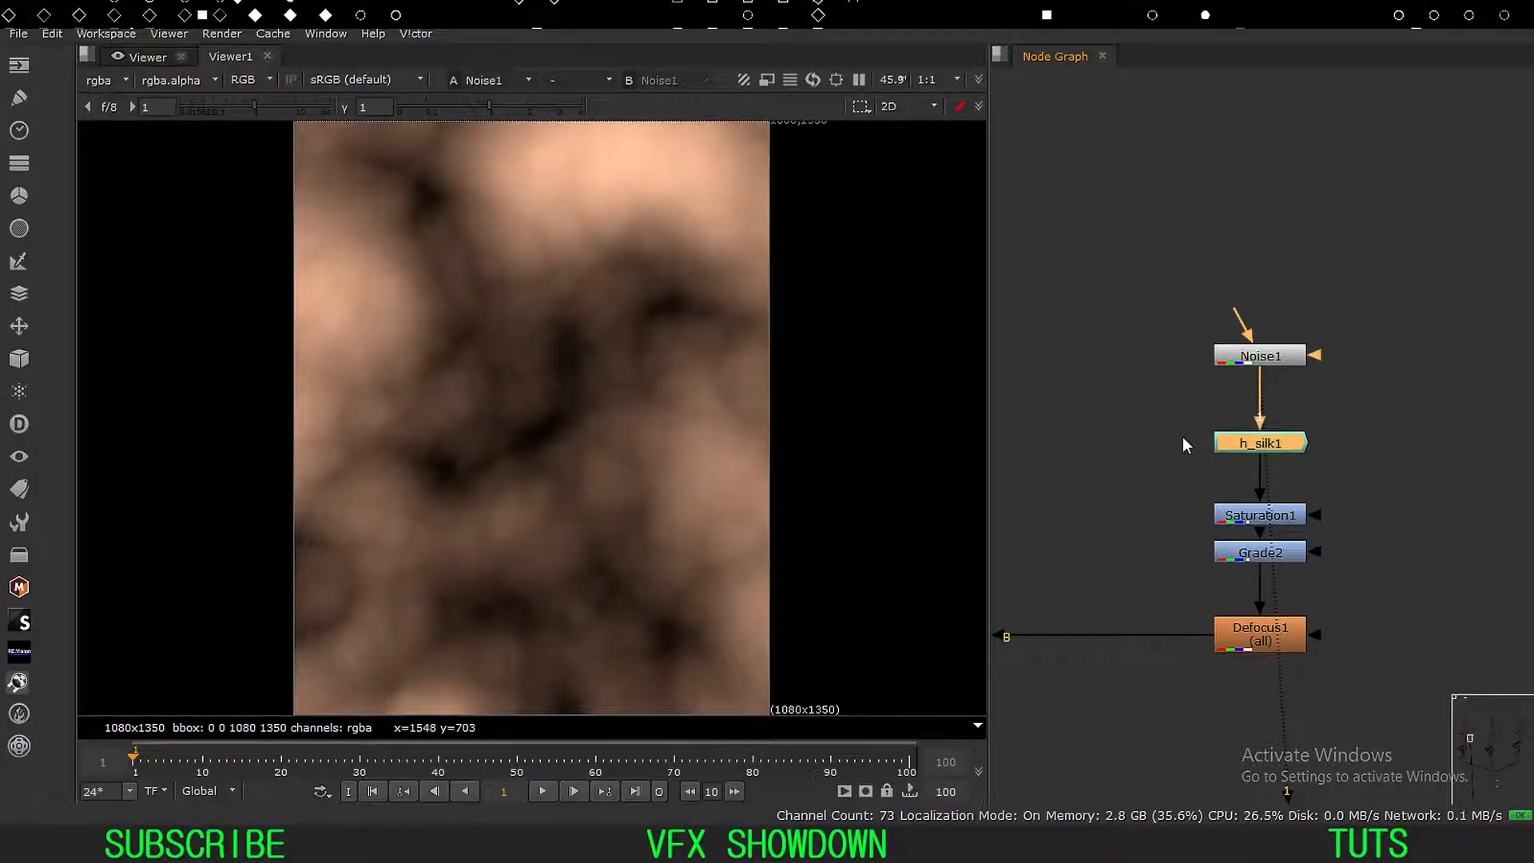
Find the Silk node within Hagbarth Tools without adding it.
right_click(1110, 269)
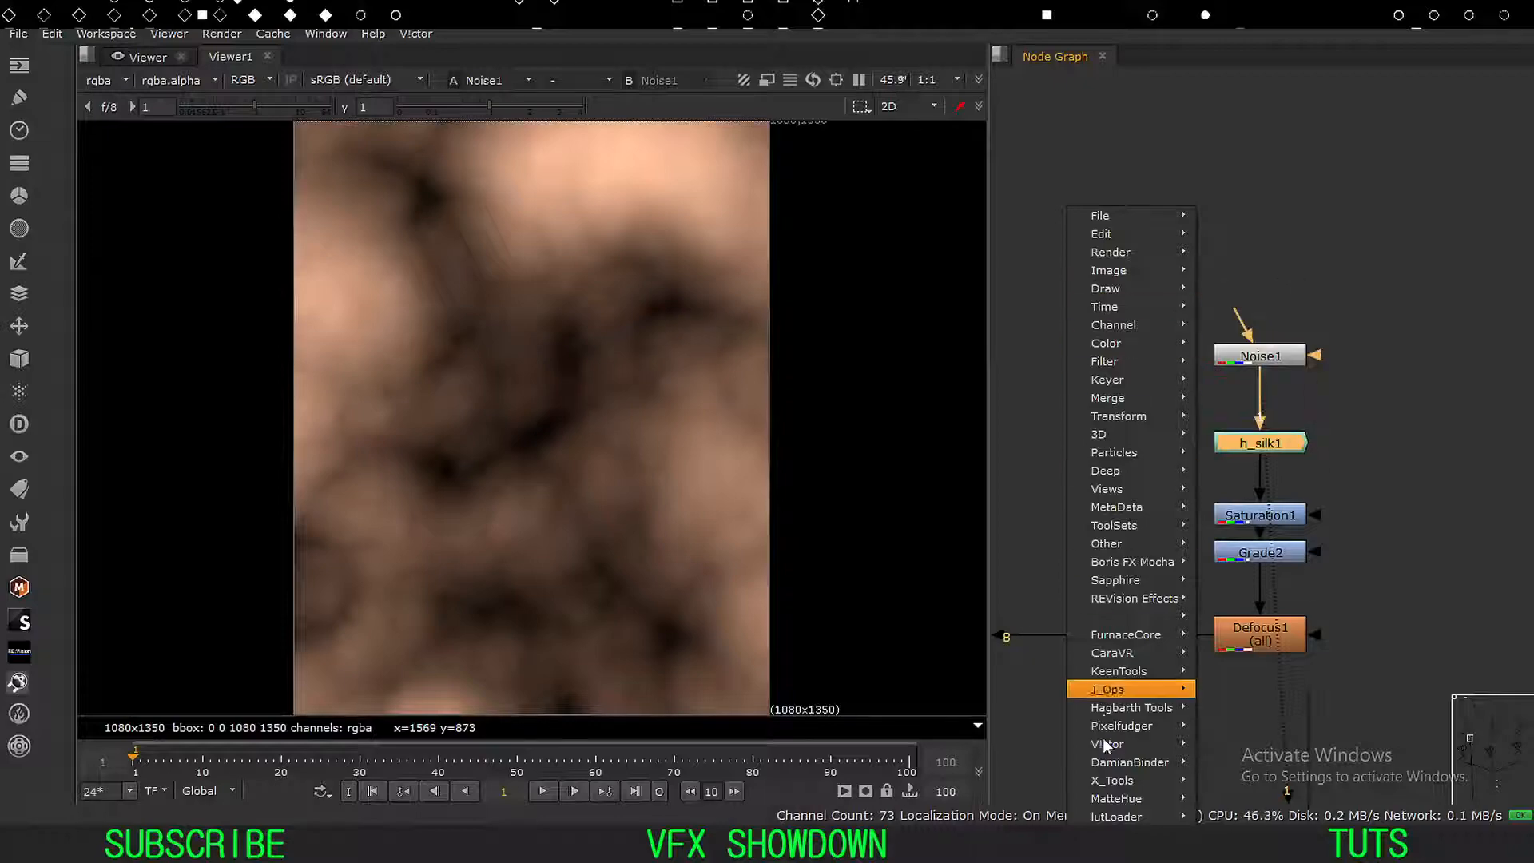
mouse_move(1121, 799)
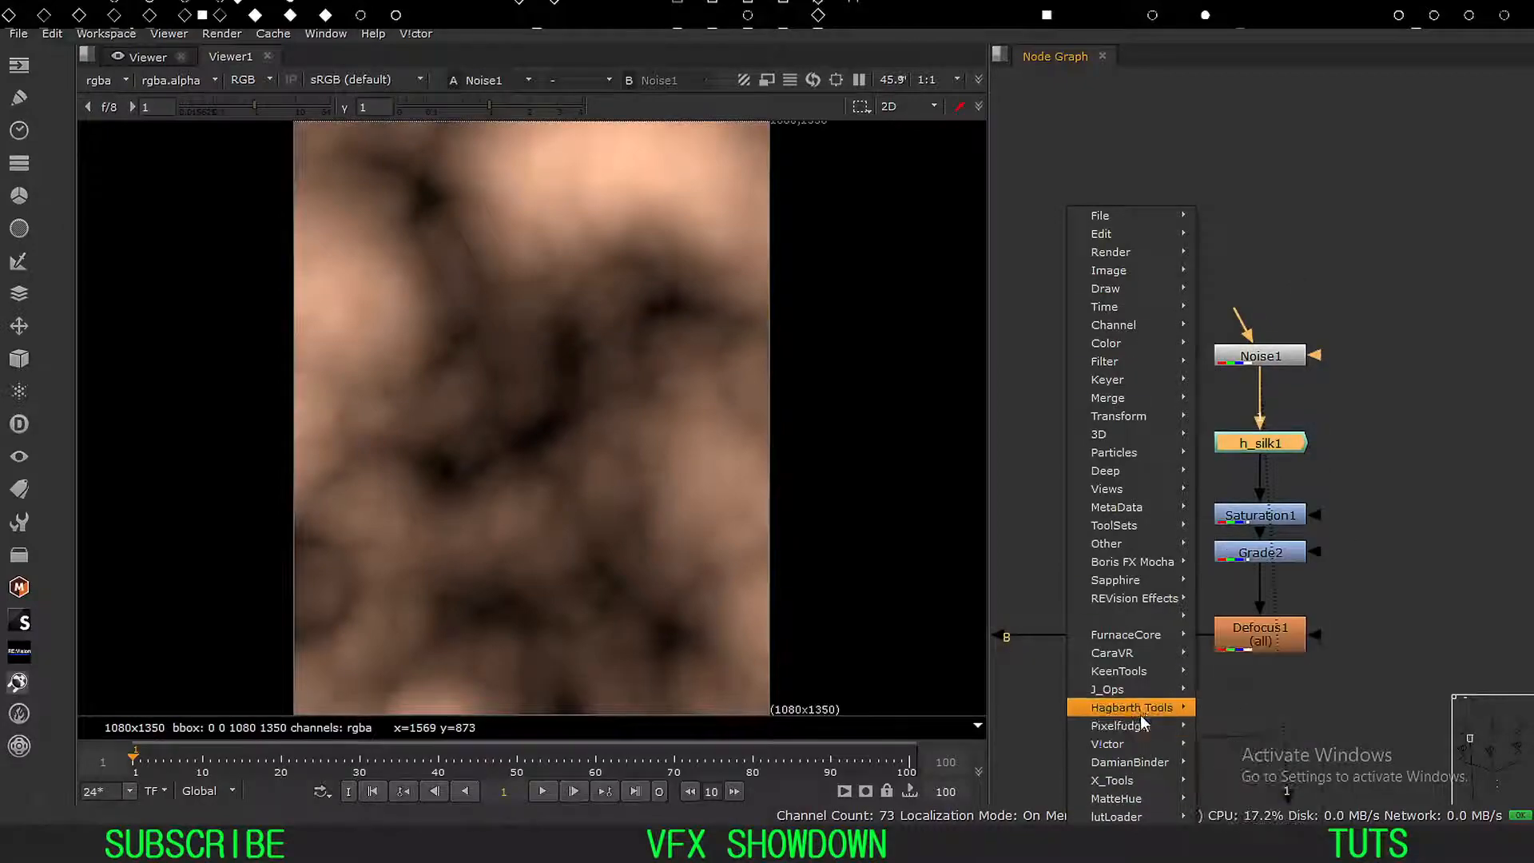
mouse_move(1143, 711)
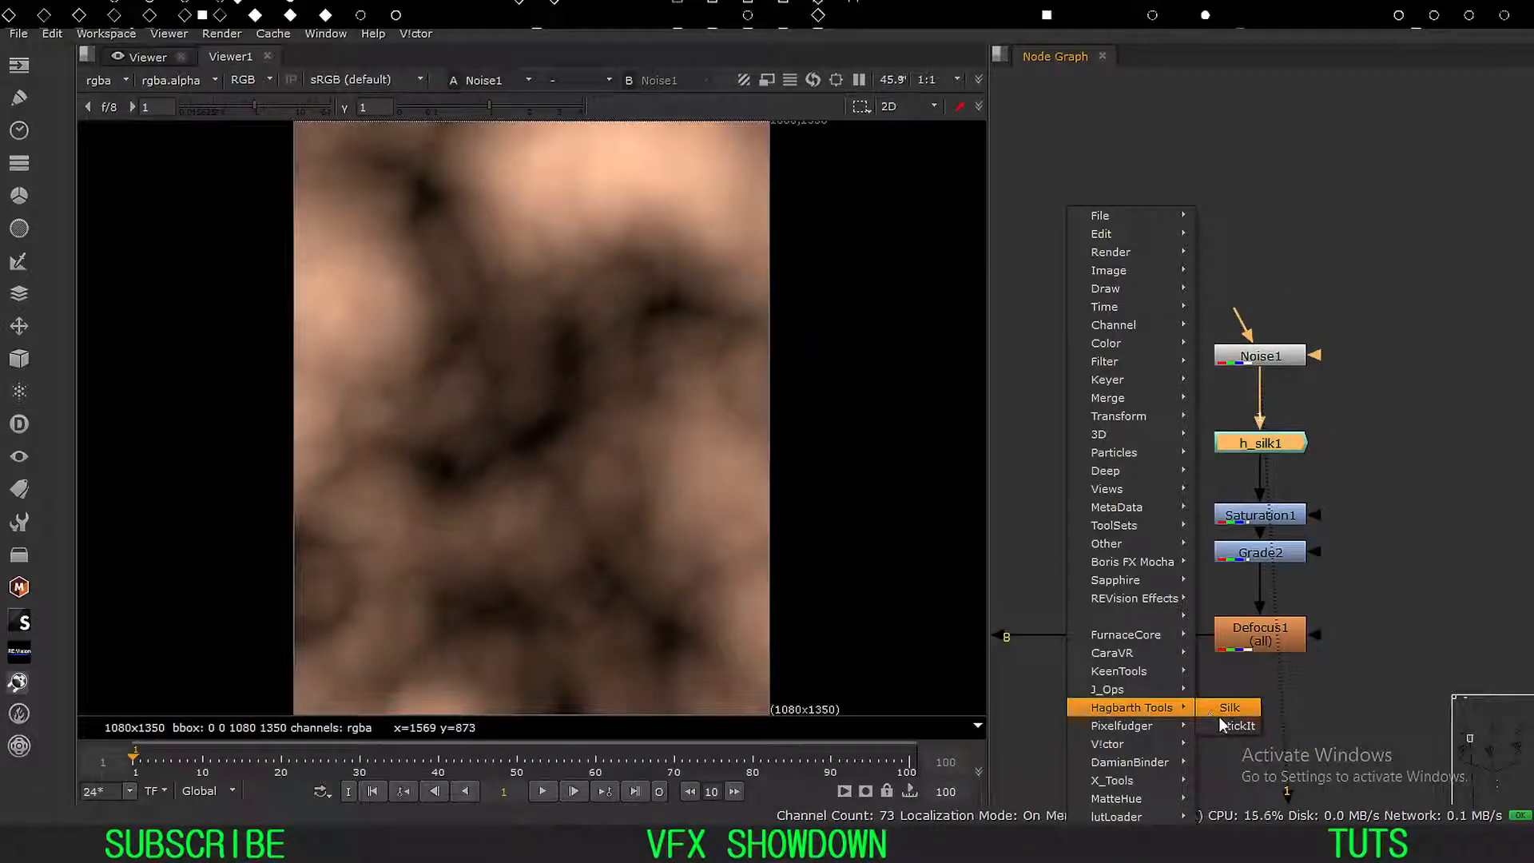
click(1460, 494)
click(1461, 494)
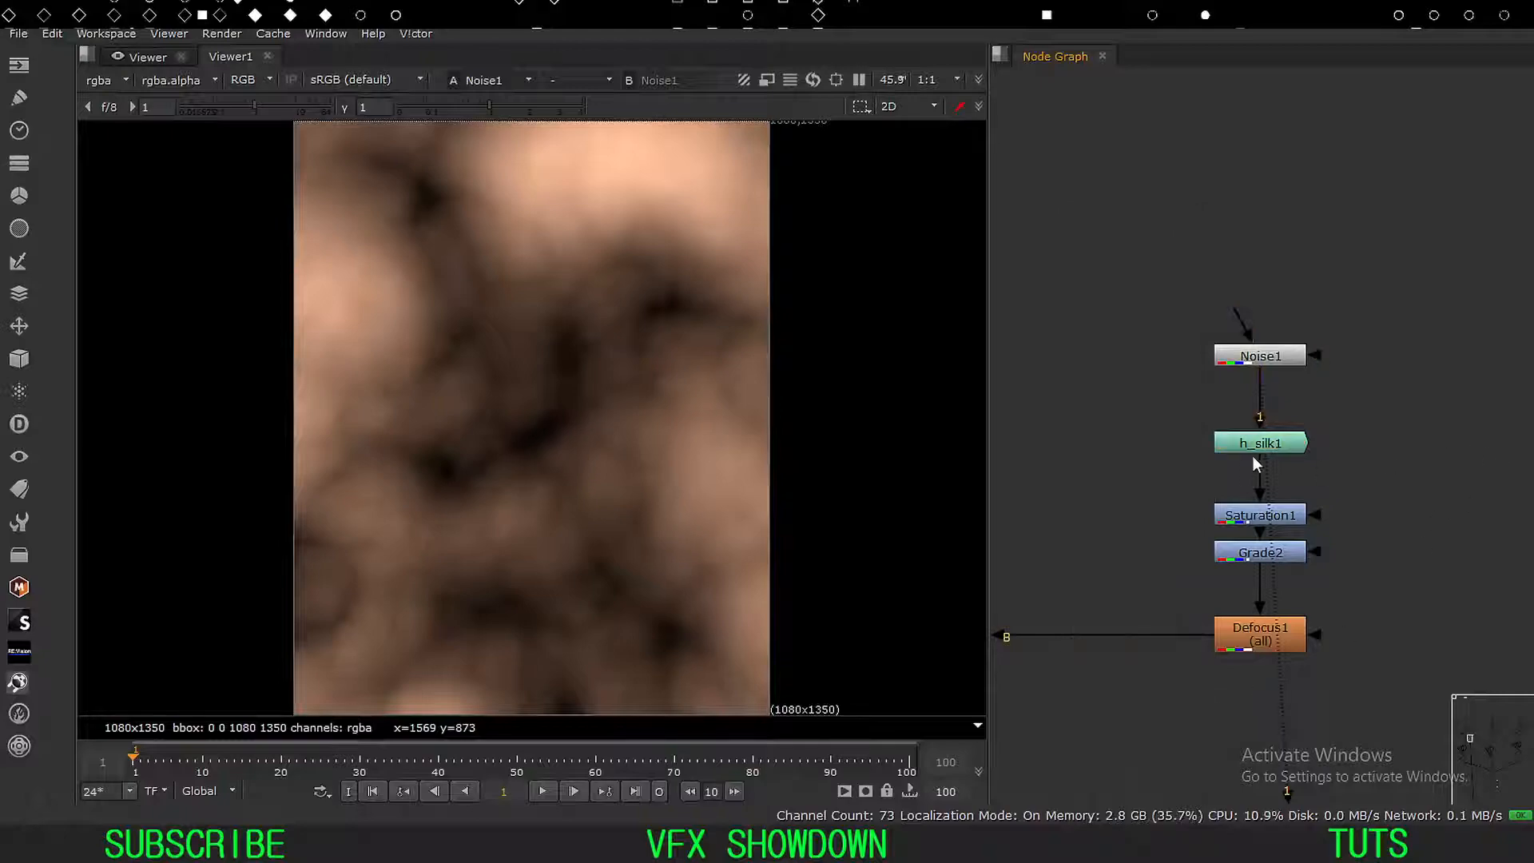
View the h_silk1 output generated from the noise.
drag(1276, 422, 1106, 491)
key(1)
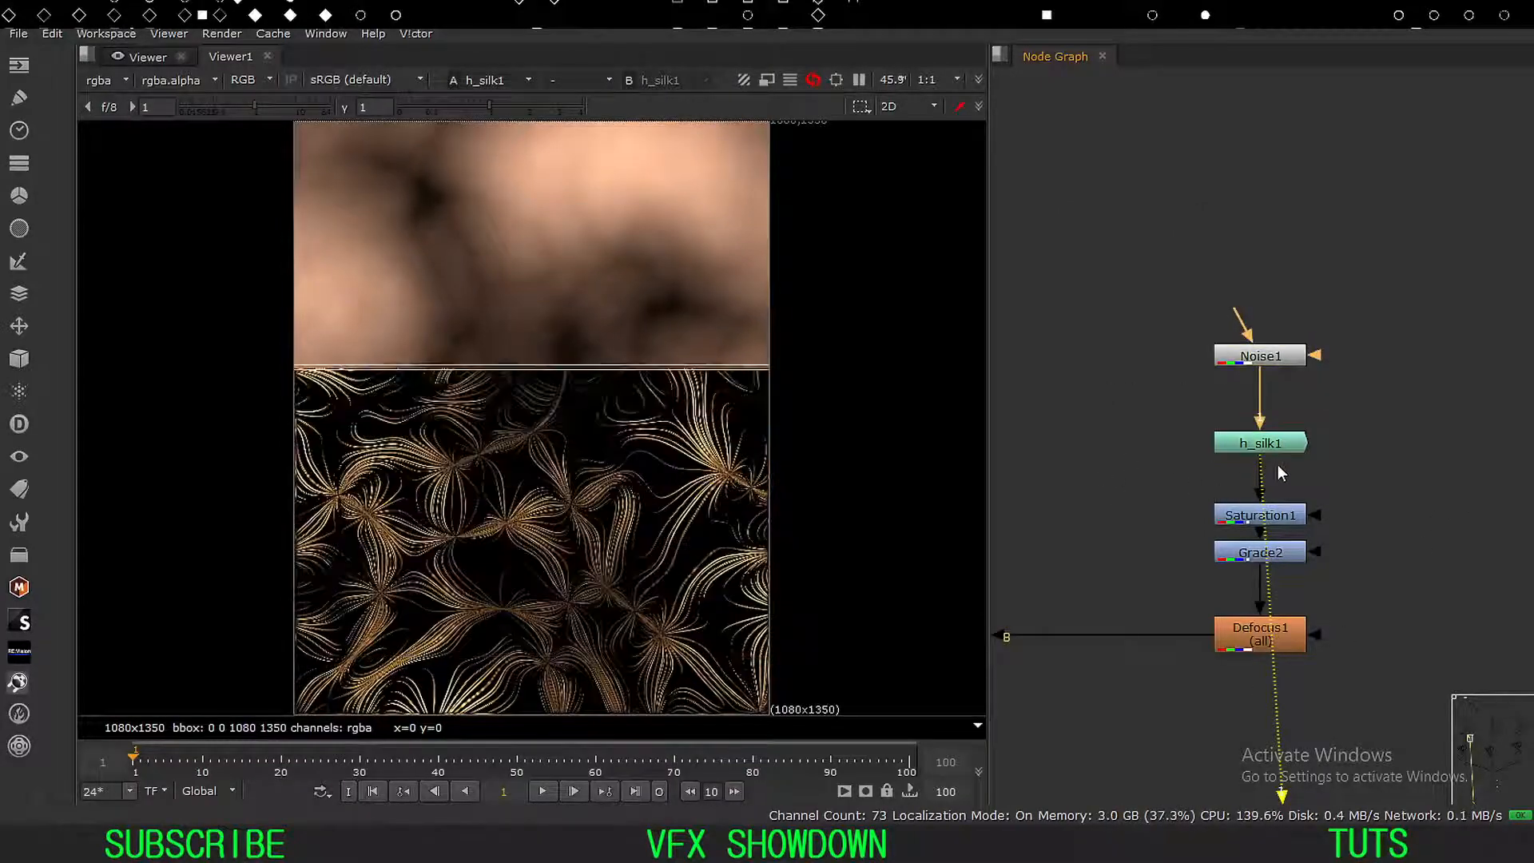
click(1388, 365)
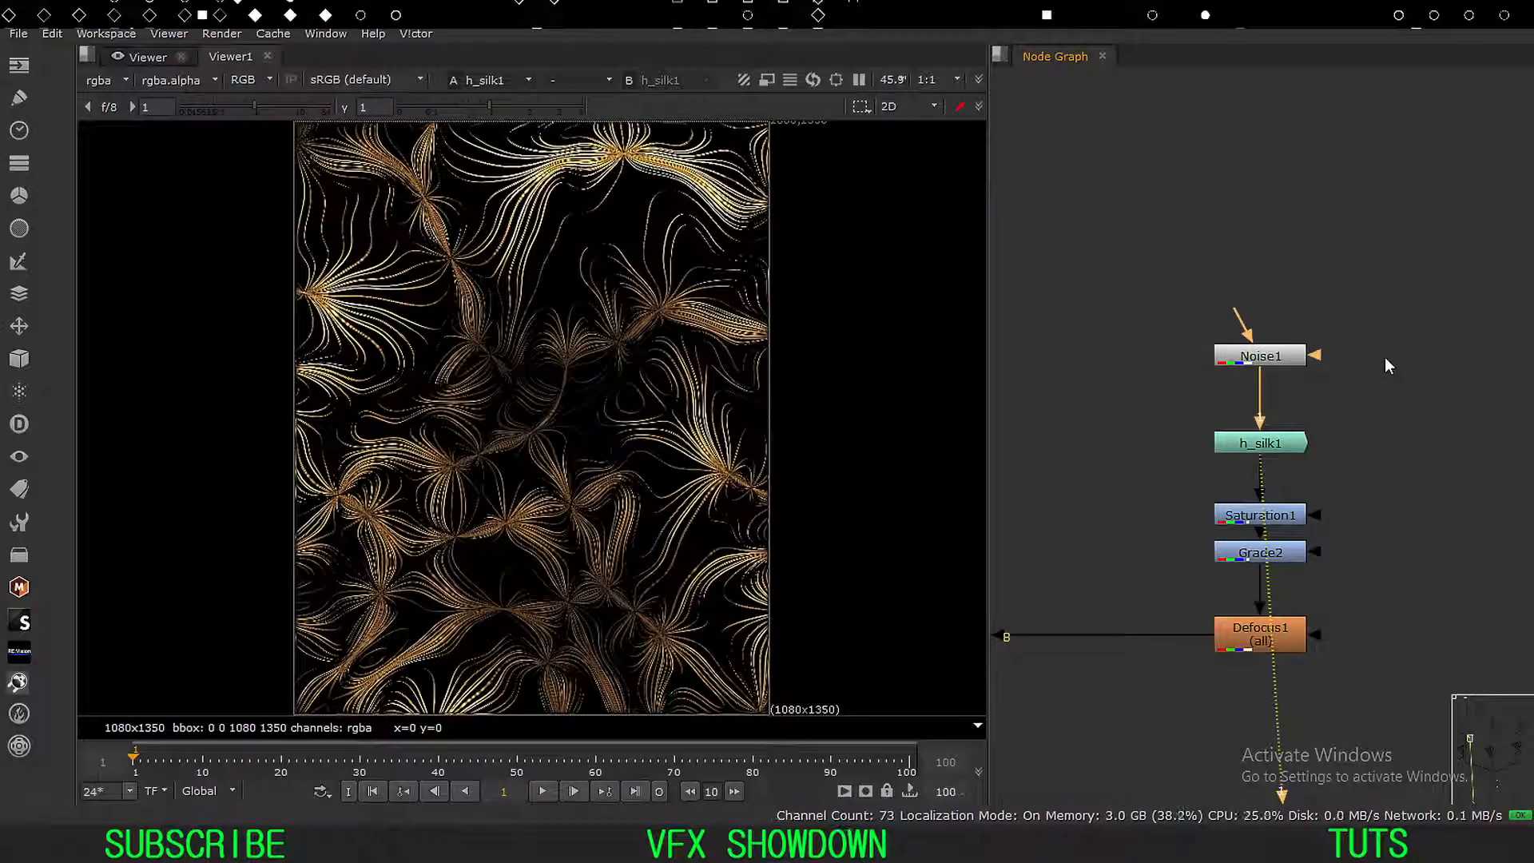
Spread Saturation1 and Grade2 slightly apart below h_silk1, viewing the output of each node.
middle_drag(1142, 480, 1108, 426)
drag(1201, 462, 1198, 452)
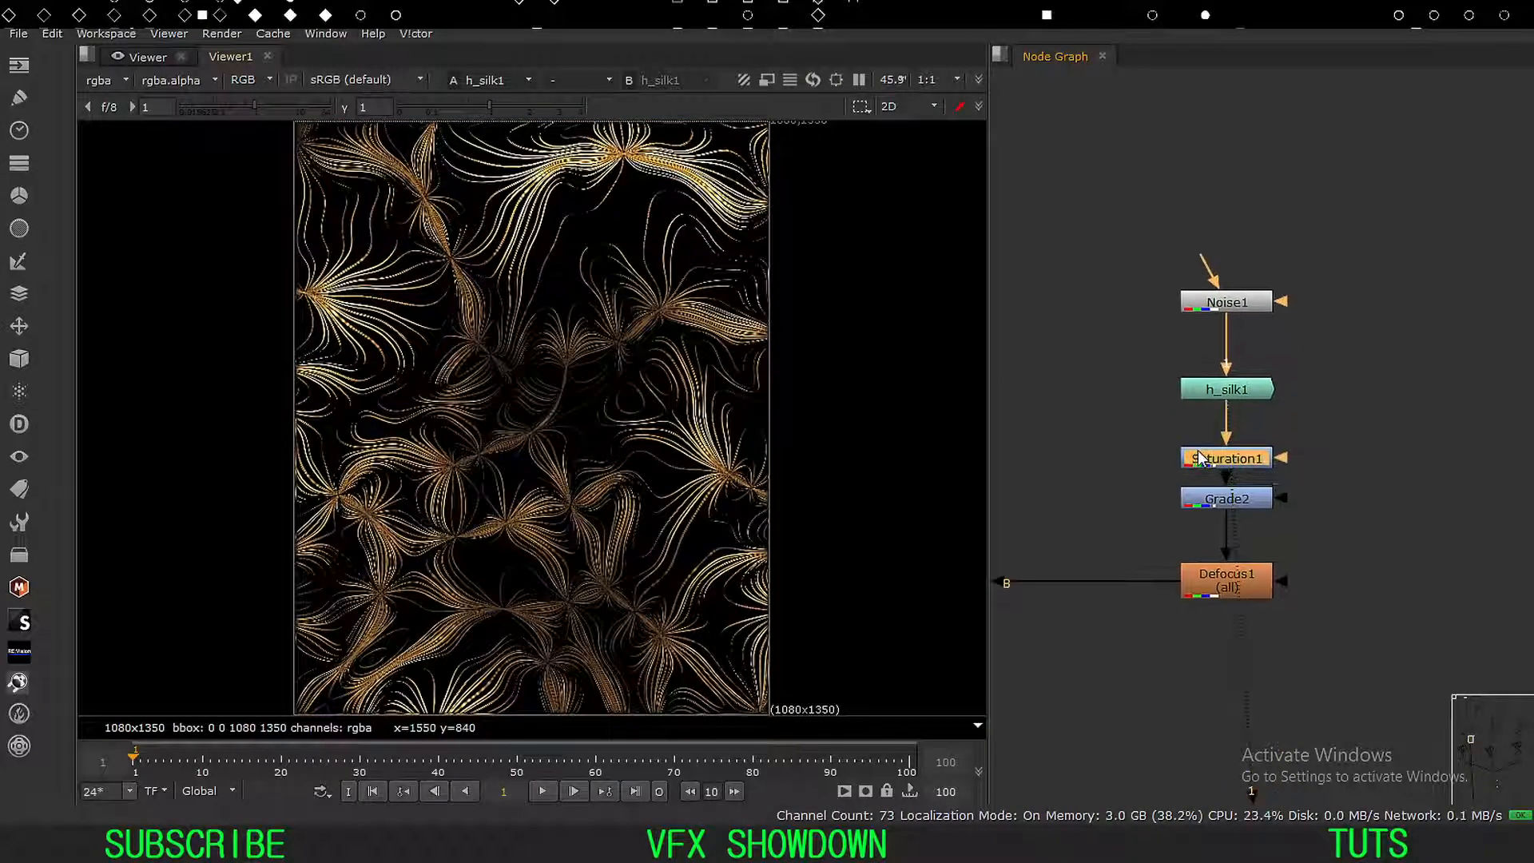
key(1)
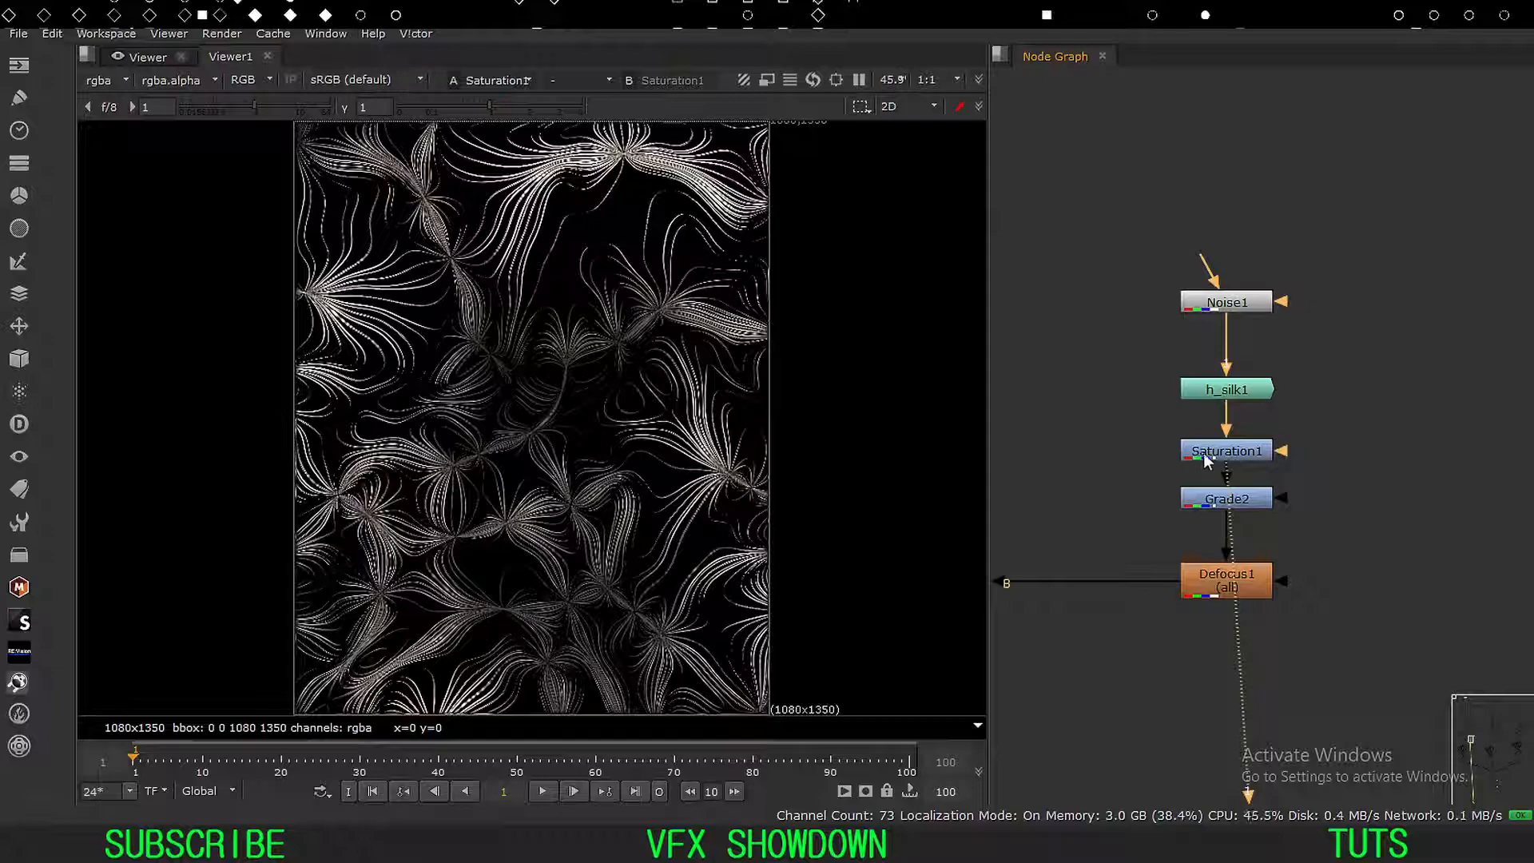
click(1205, 453)
middle_drag(1149, 471, 1159, 450)
click(1212, 477)
drag(1213, 477, 1212, 486)
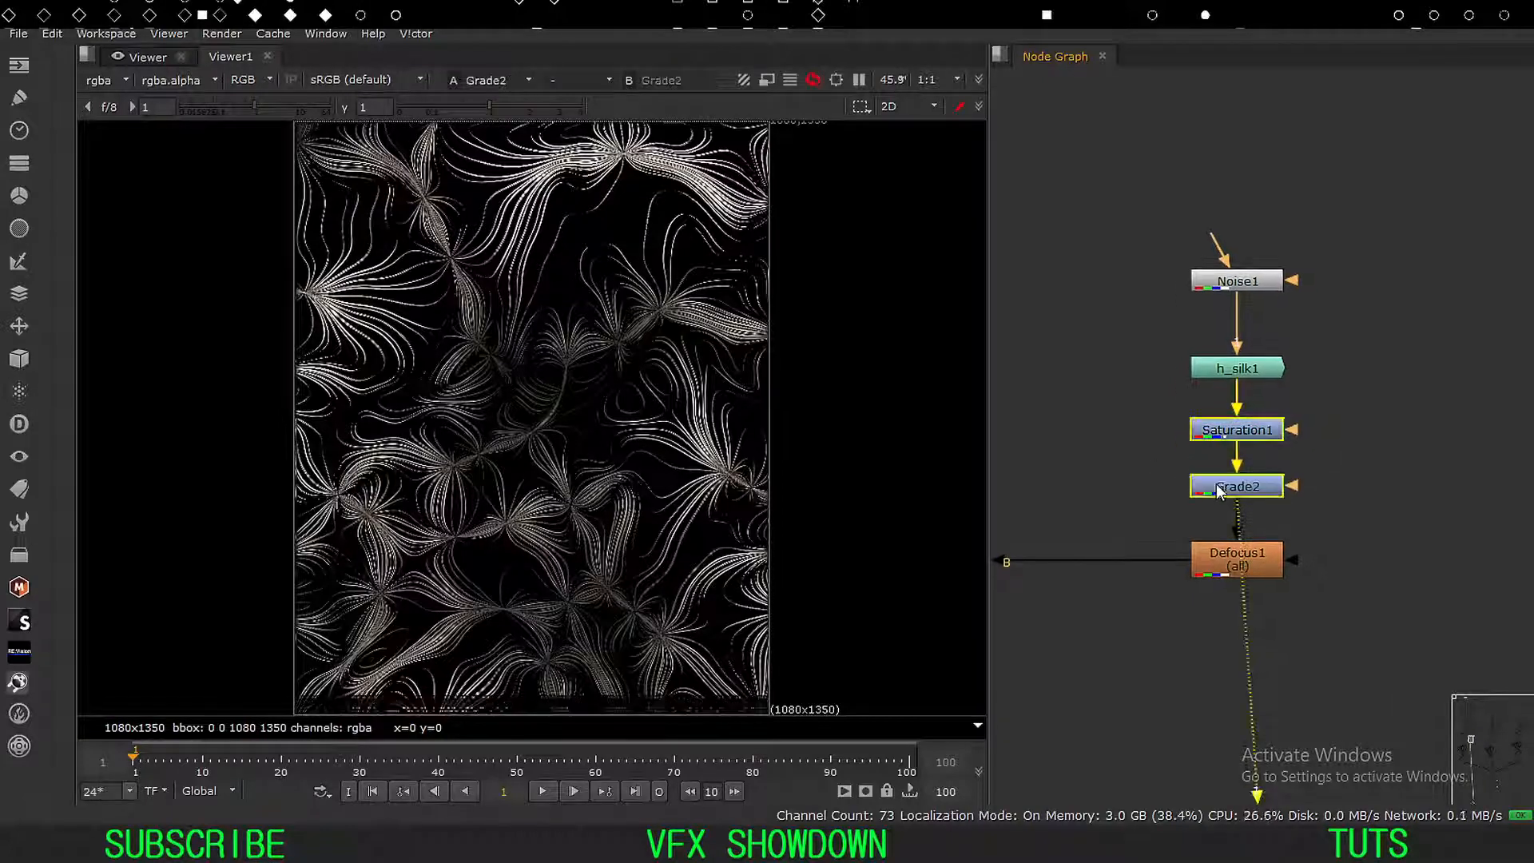
Inspect the Grade2 silk pattern with the viewer gamma raised to 2.35, and view its blurred version at Defocus1.
key(1)
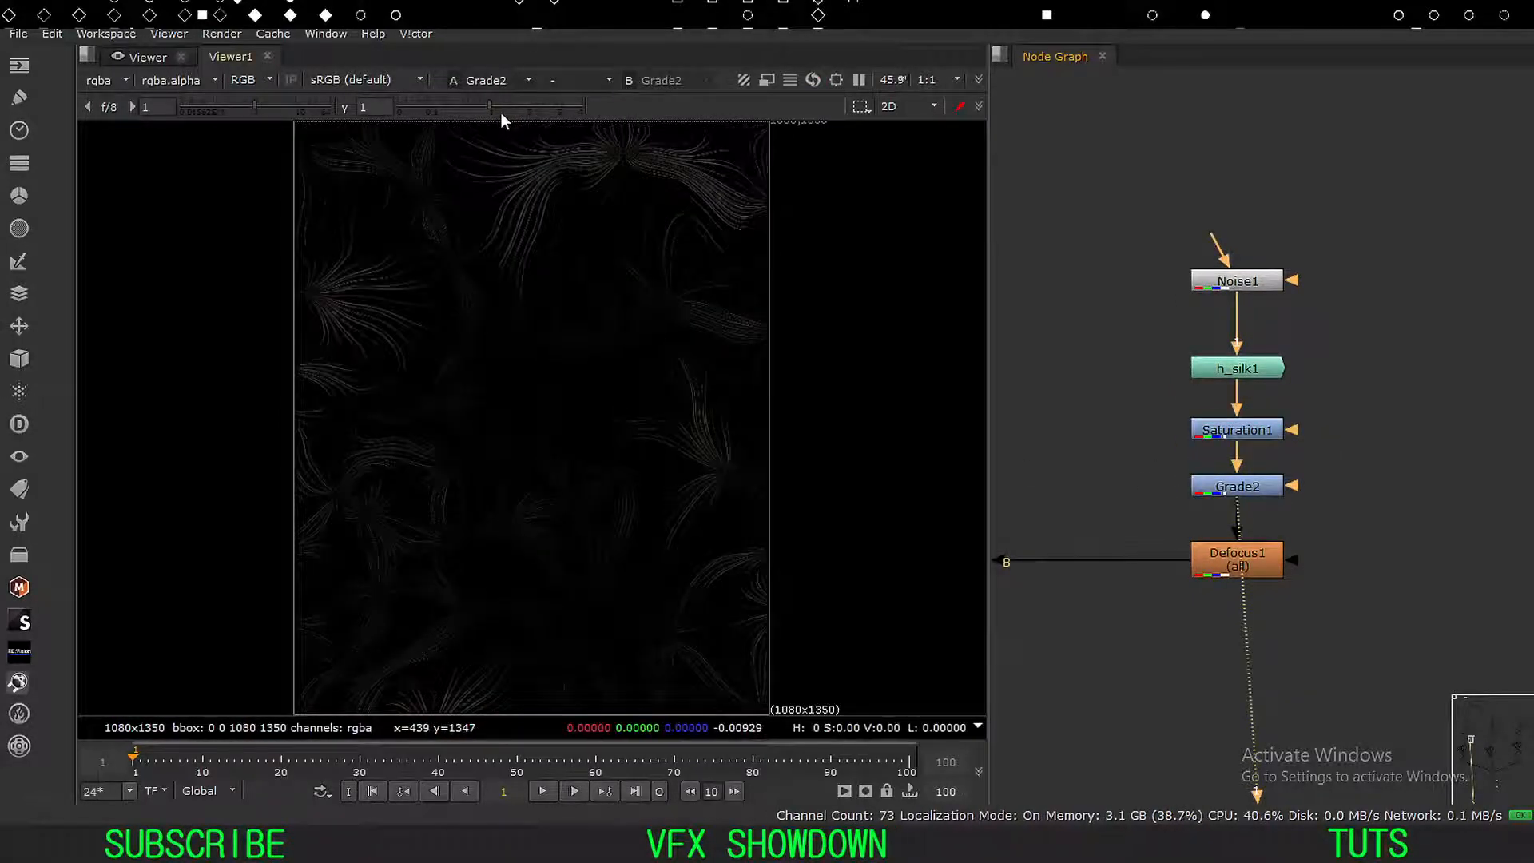
drag(488, 105, 526, 103)
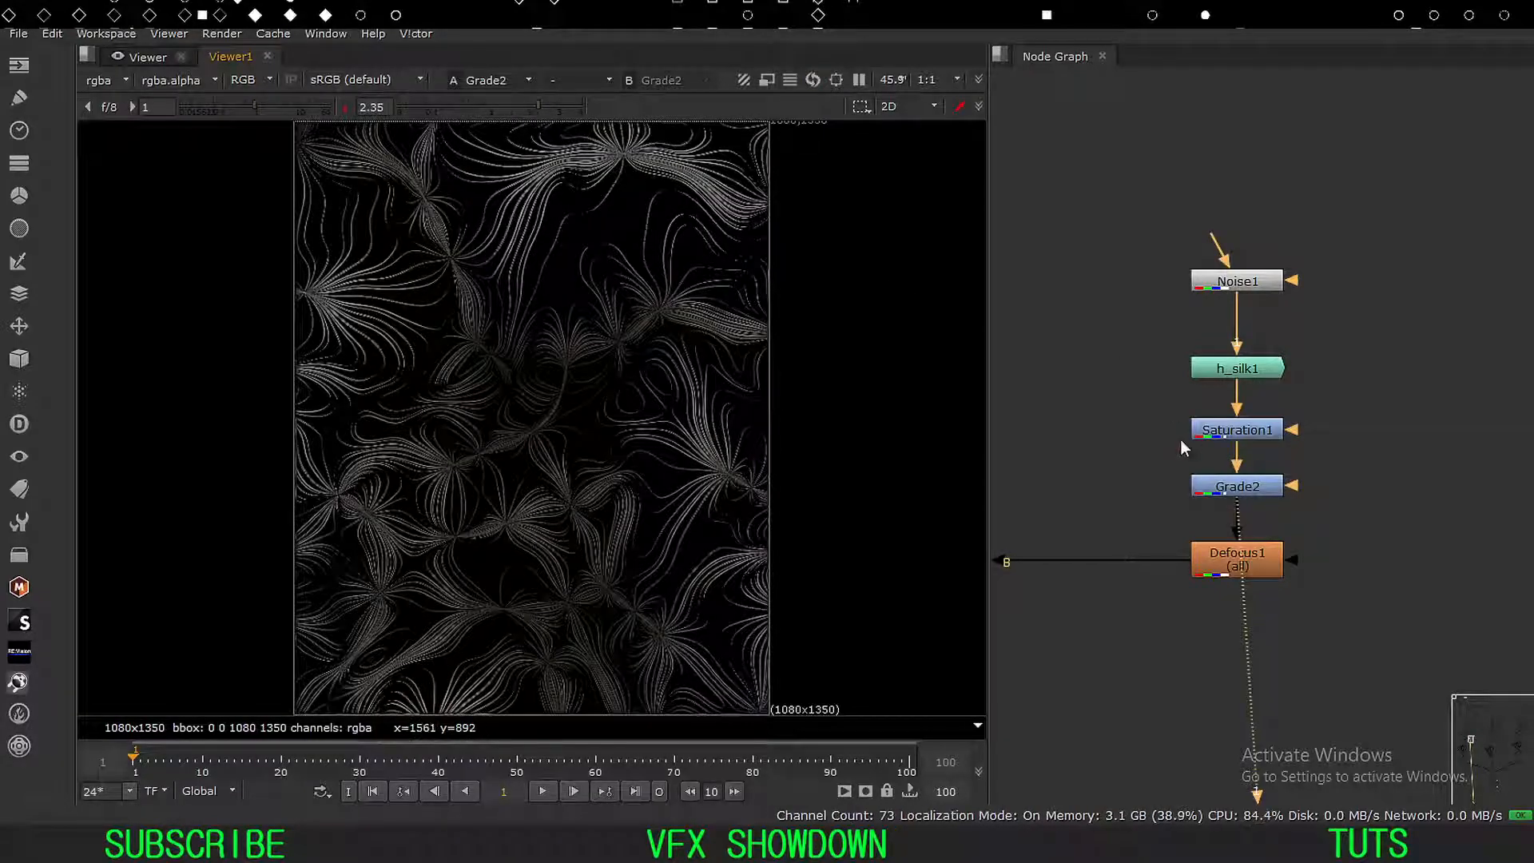
middle_drag(1181, 441, 1197, 411)
middle_drag(1207, 511, 1214, 497)
click(1217, 511)
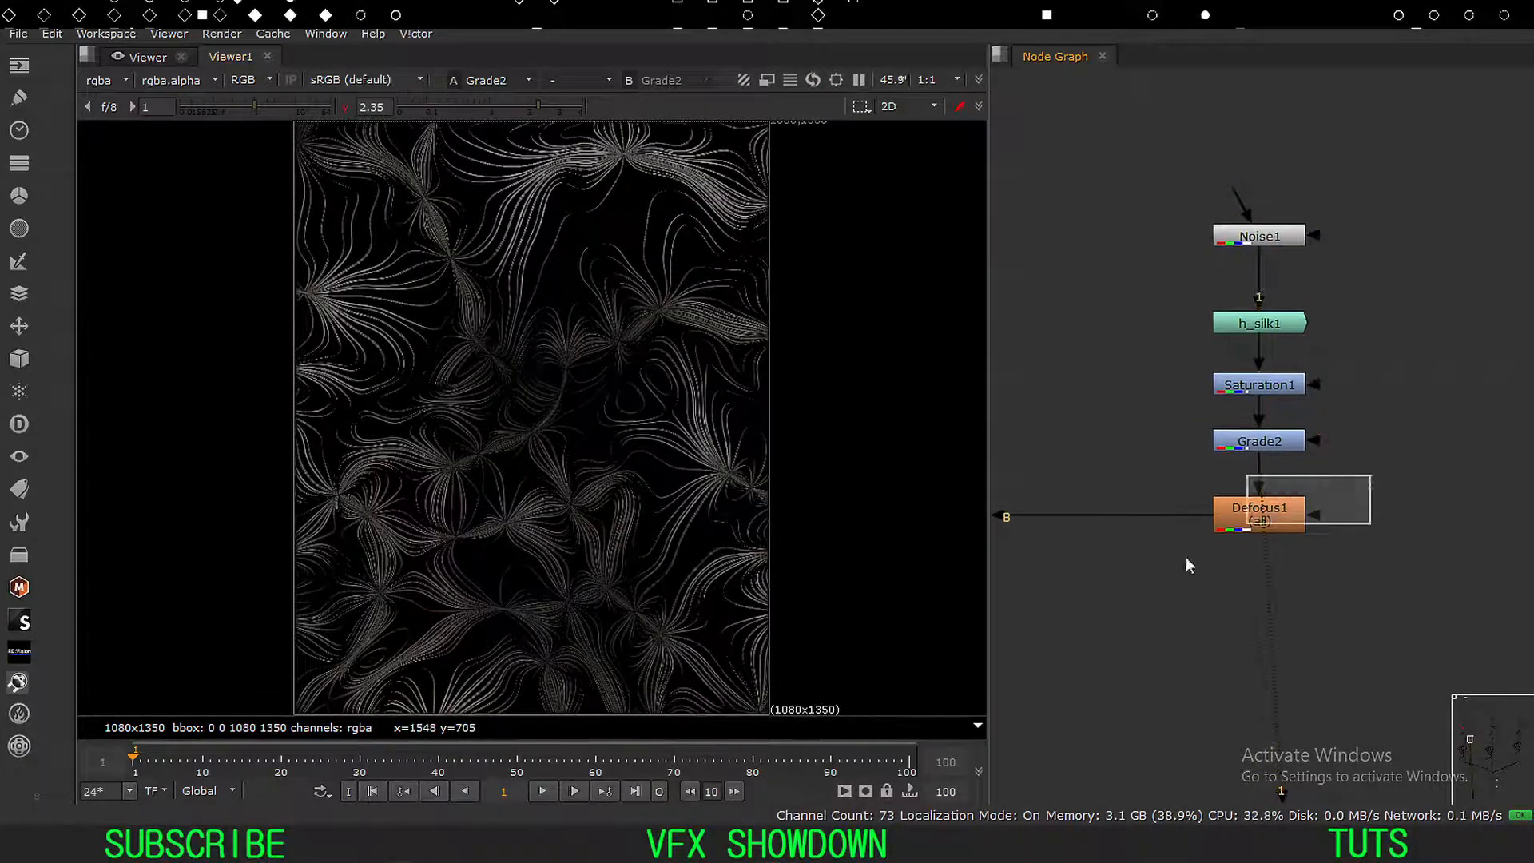
key(1)
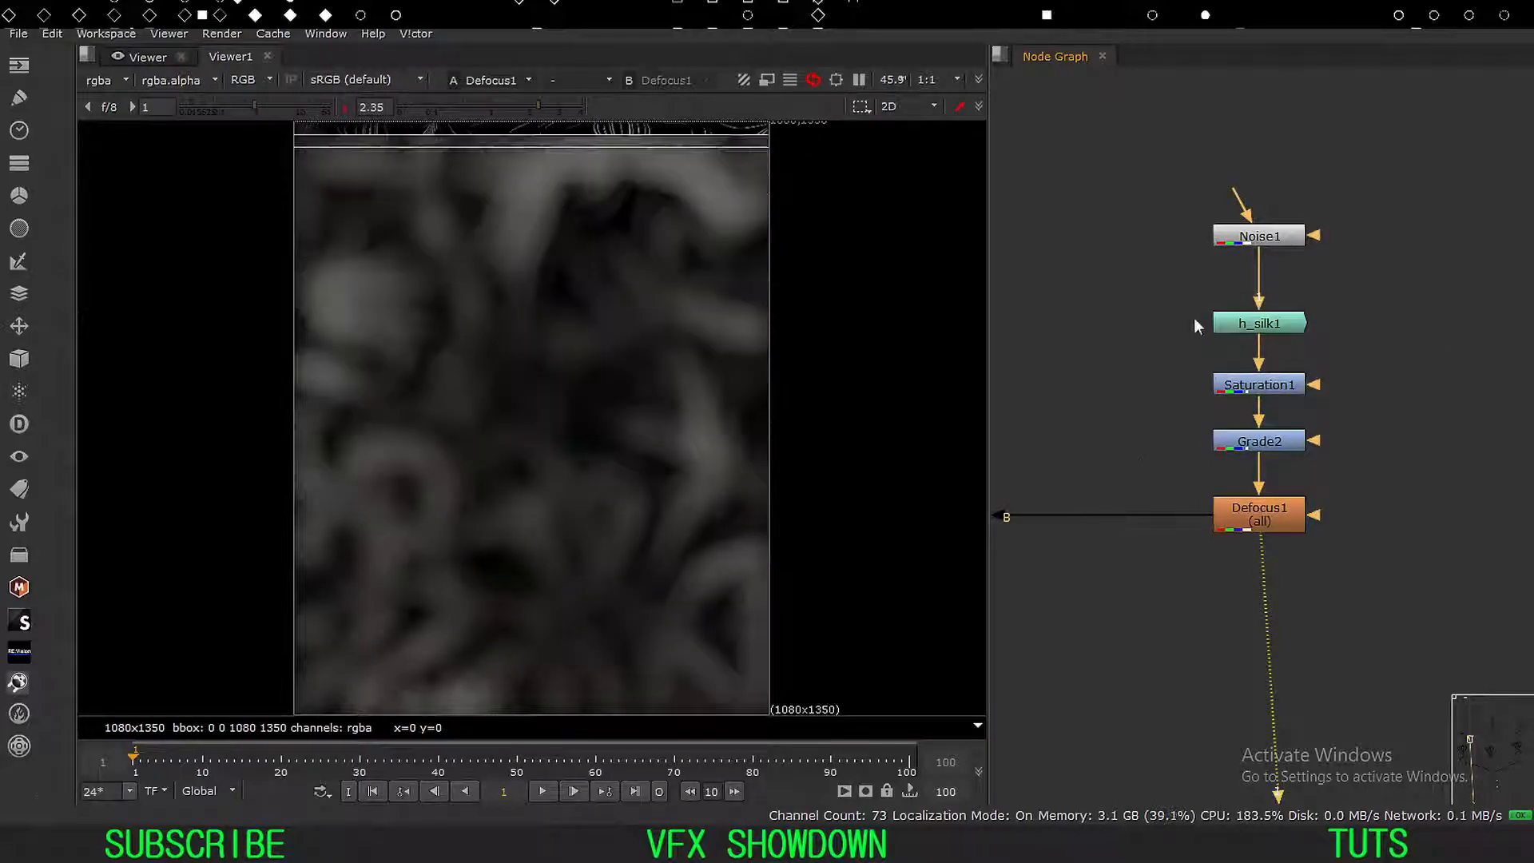
View the Merge2 output at default viewer gamma and examine the dark background beside the watch up close.
middle_drag(1105, 466, 1349, 447)
middle_drag(1124, 435, 1220, 416)
drag(1320, 415, 934, 579)
key(1)
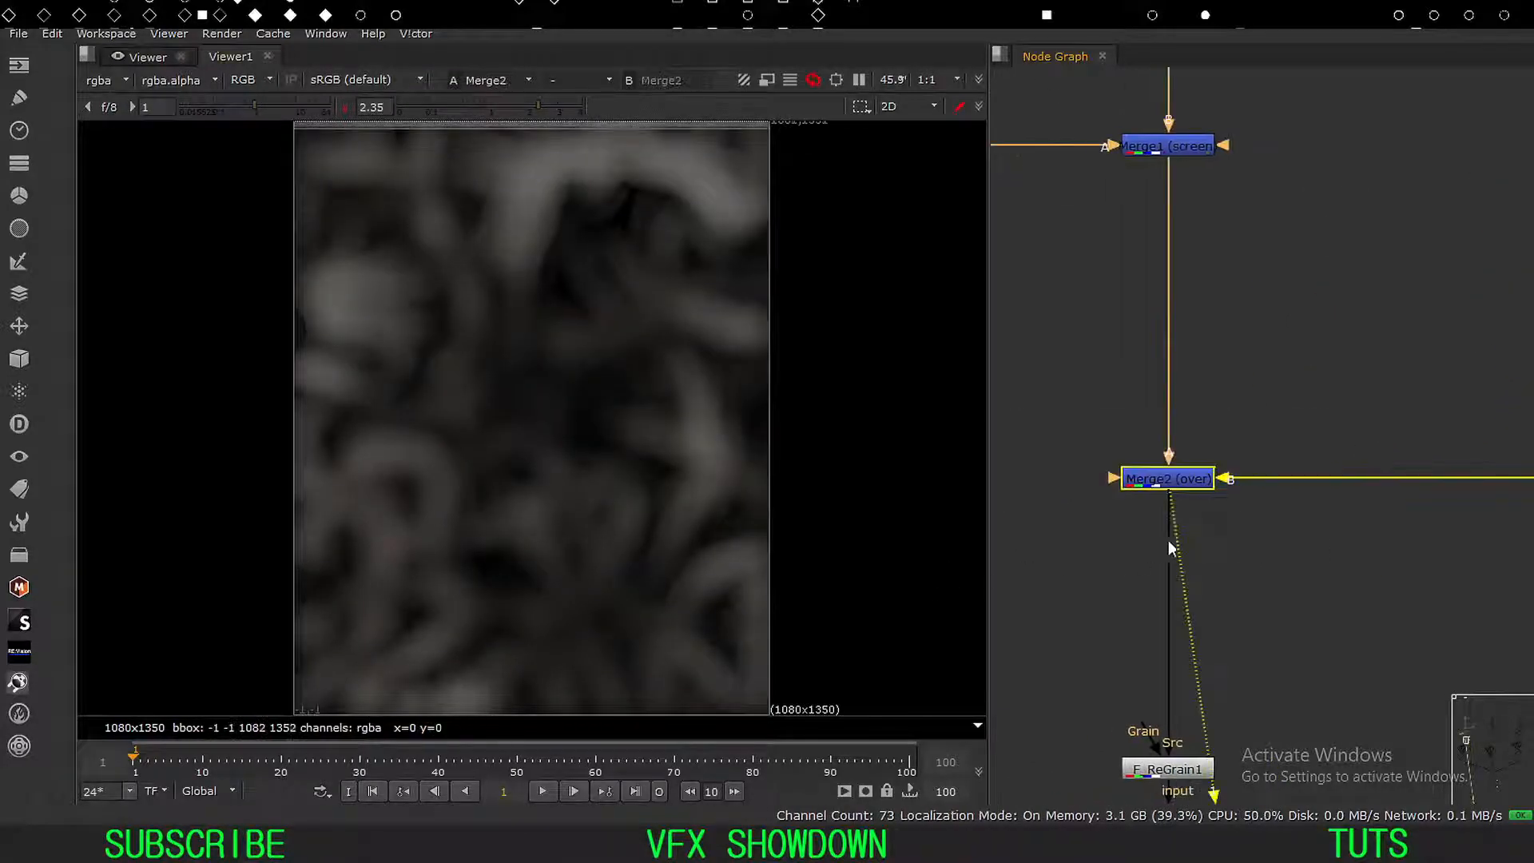
click(345, 107)
middle_drag(639, 366, 596, 438)
middle_drag(727, 332, 626, 418)
scroll(619, 281, up, 4)
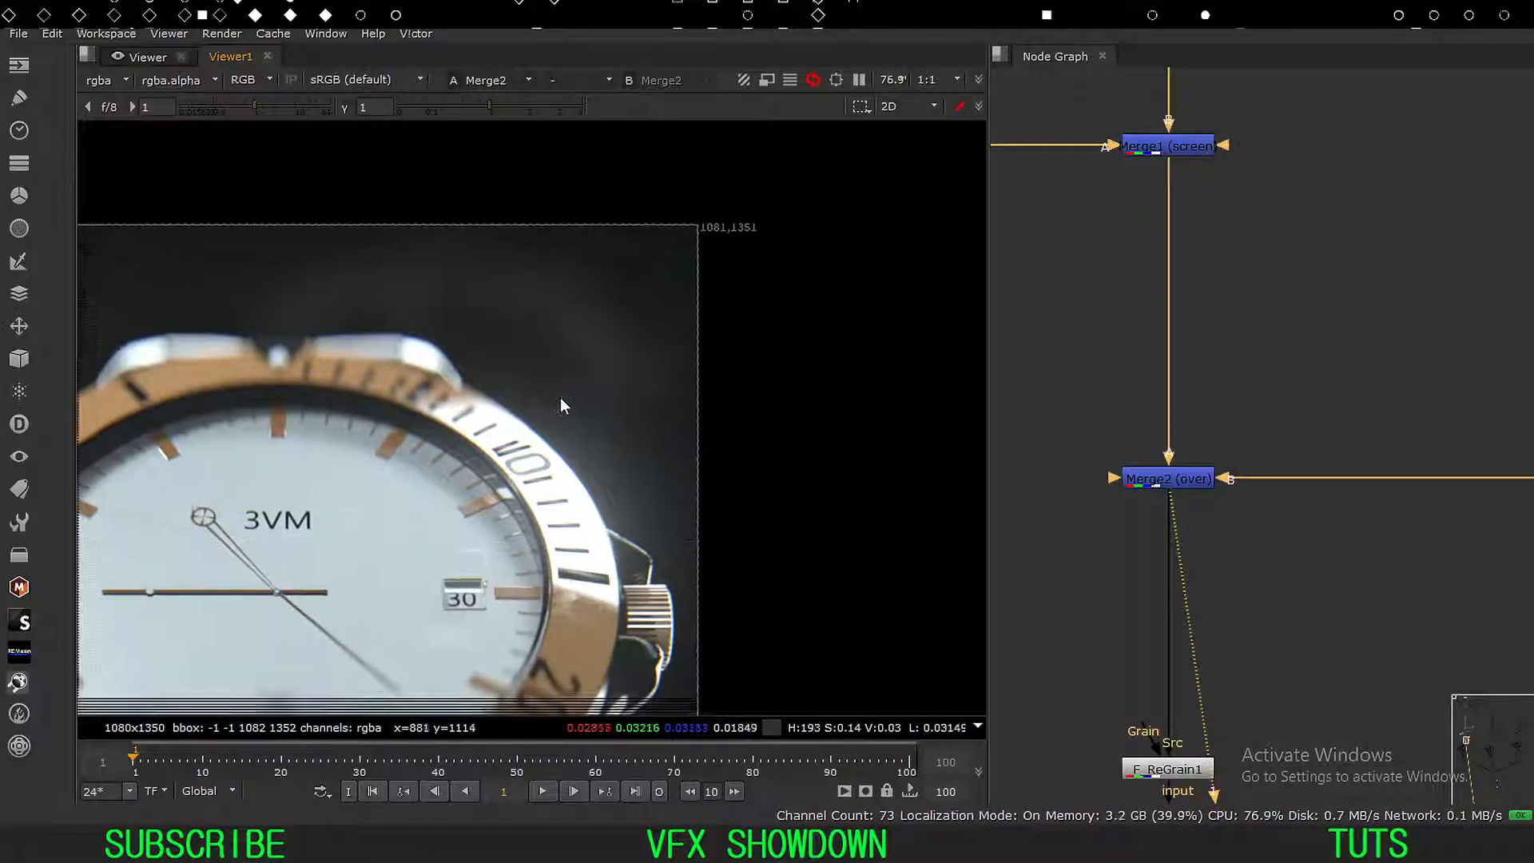
Compare the background with and without the noise by toggling Merge2, then detaching its B input and reconnecting it to Defocus1.
drag(1329, 399, 997, 577)
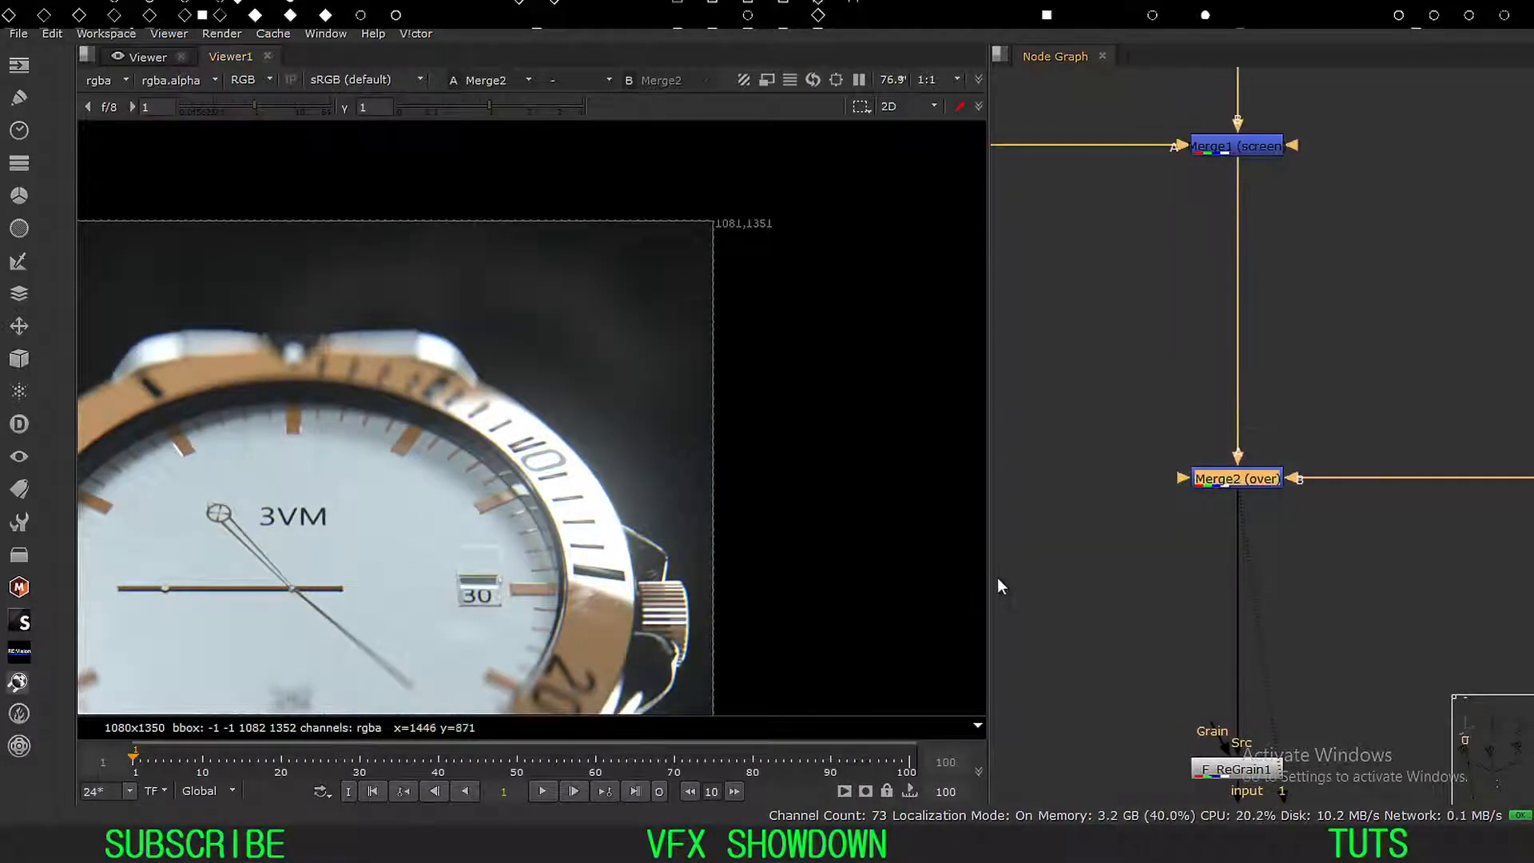
key(d)
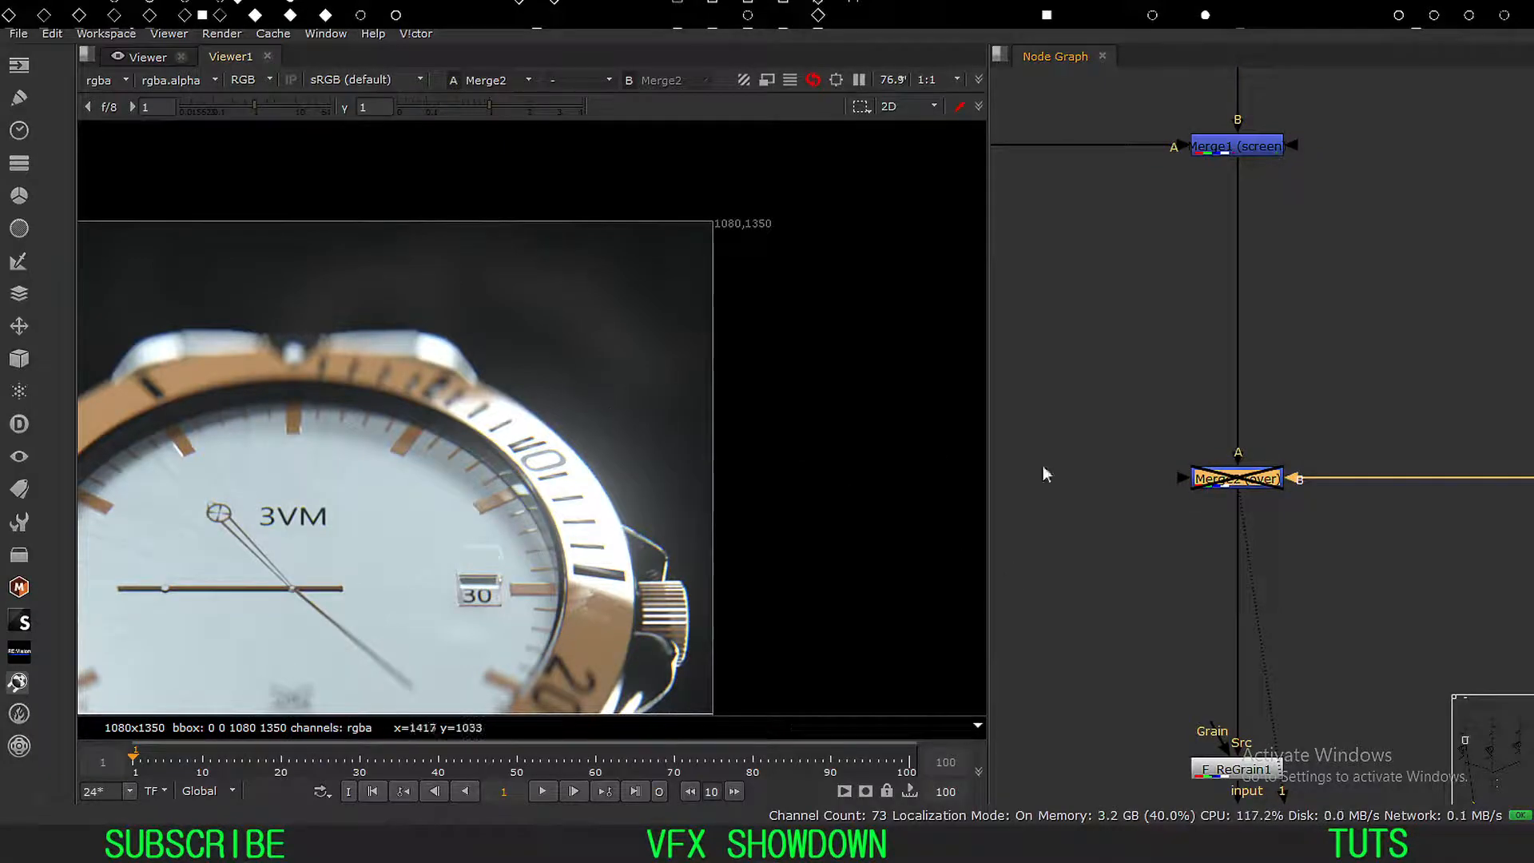
key(d)
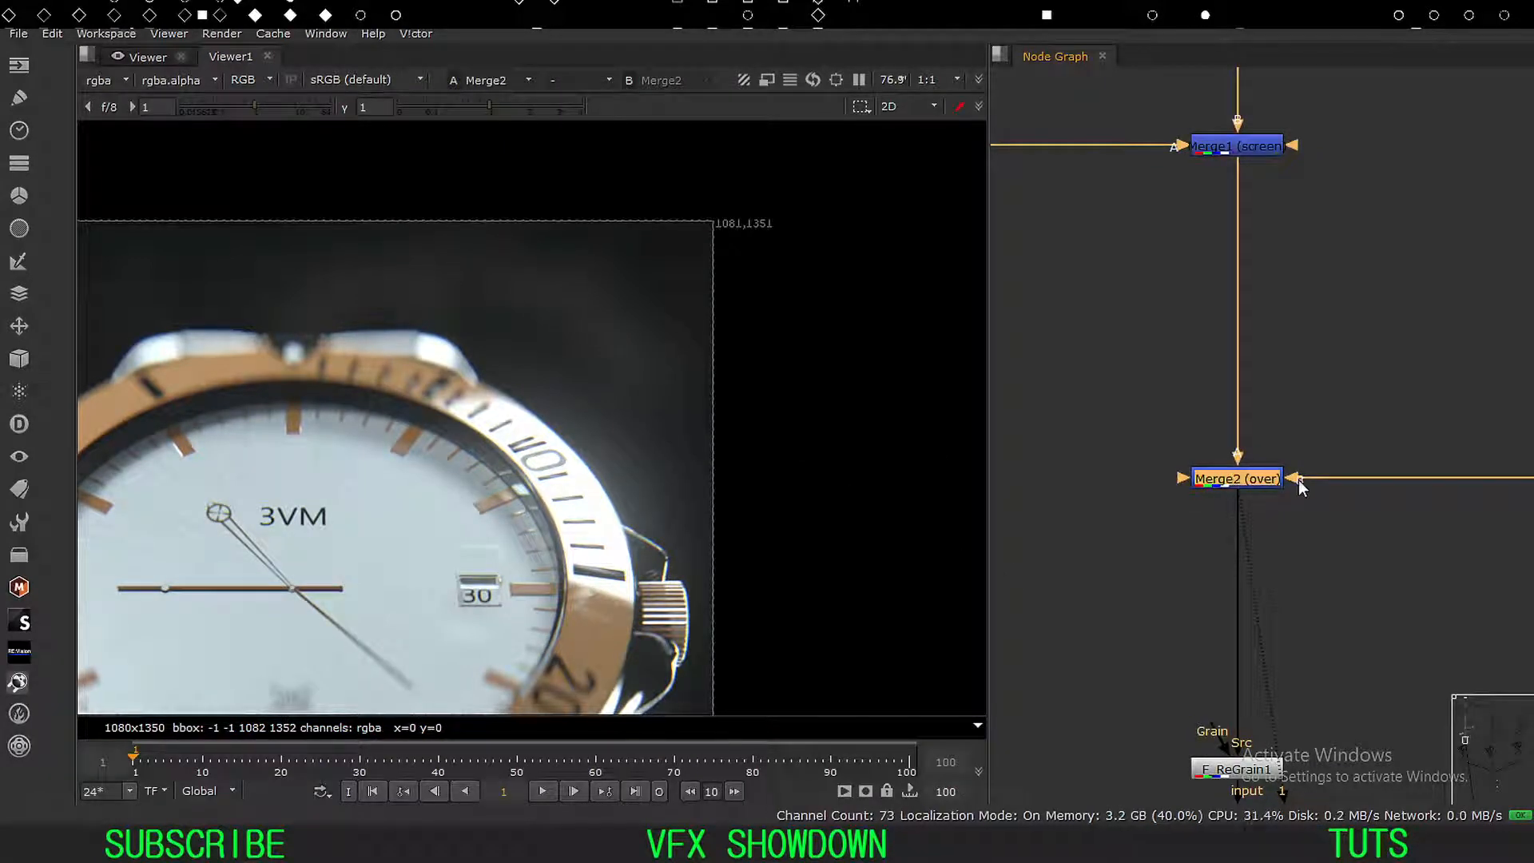
drag(1297, 479, 1249, 447)
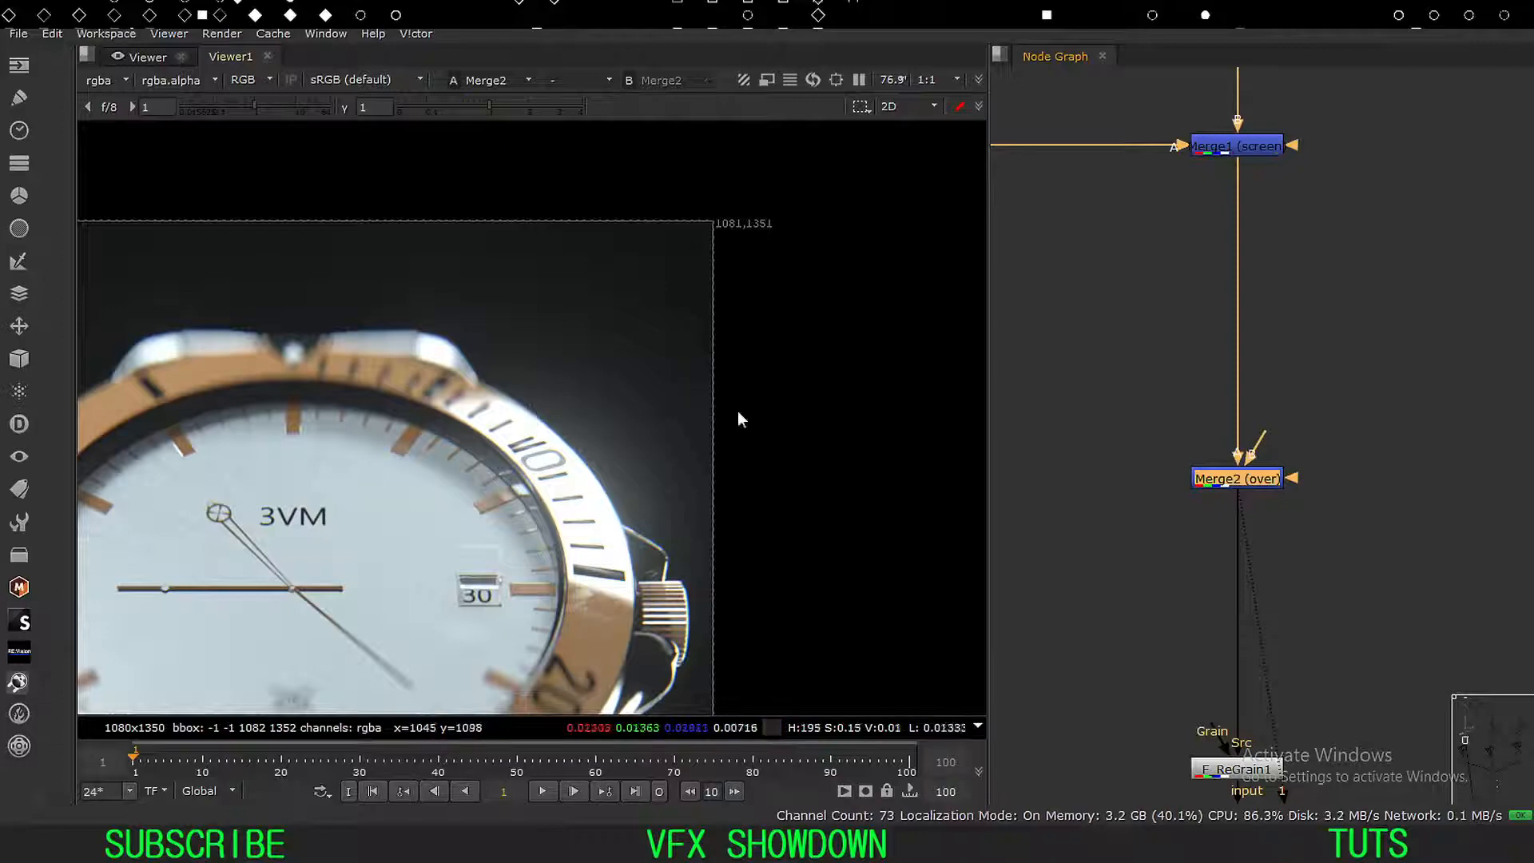
scroll(1150, 406, down, 4)
drag(1209, 438, 1468, 452)
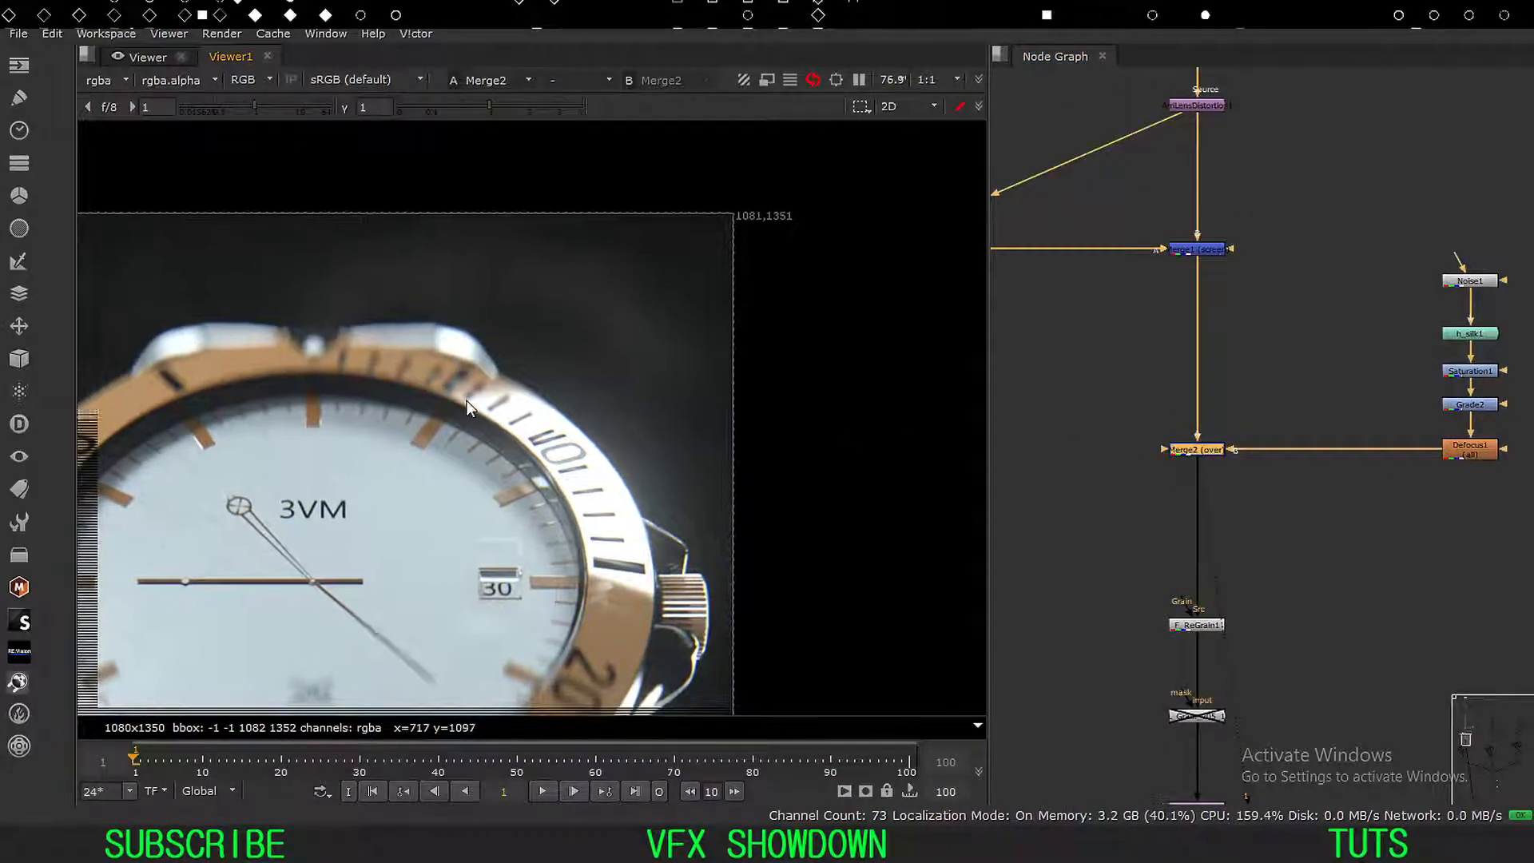
key(f)
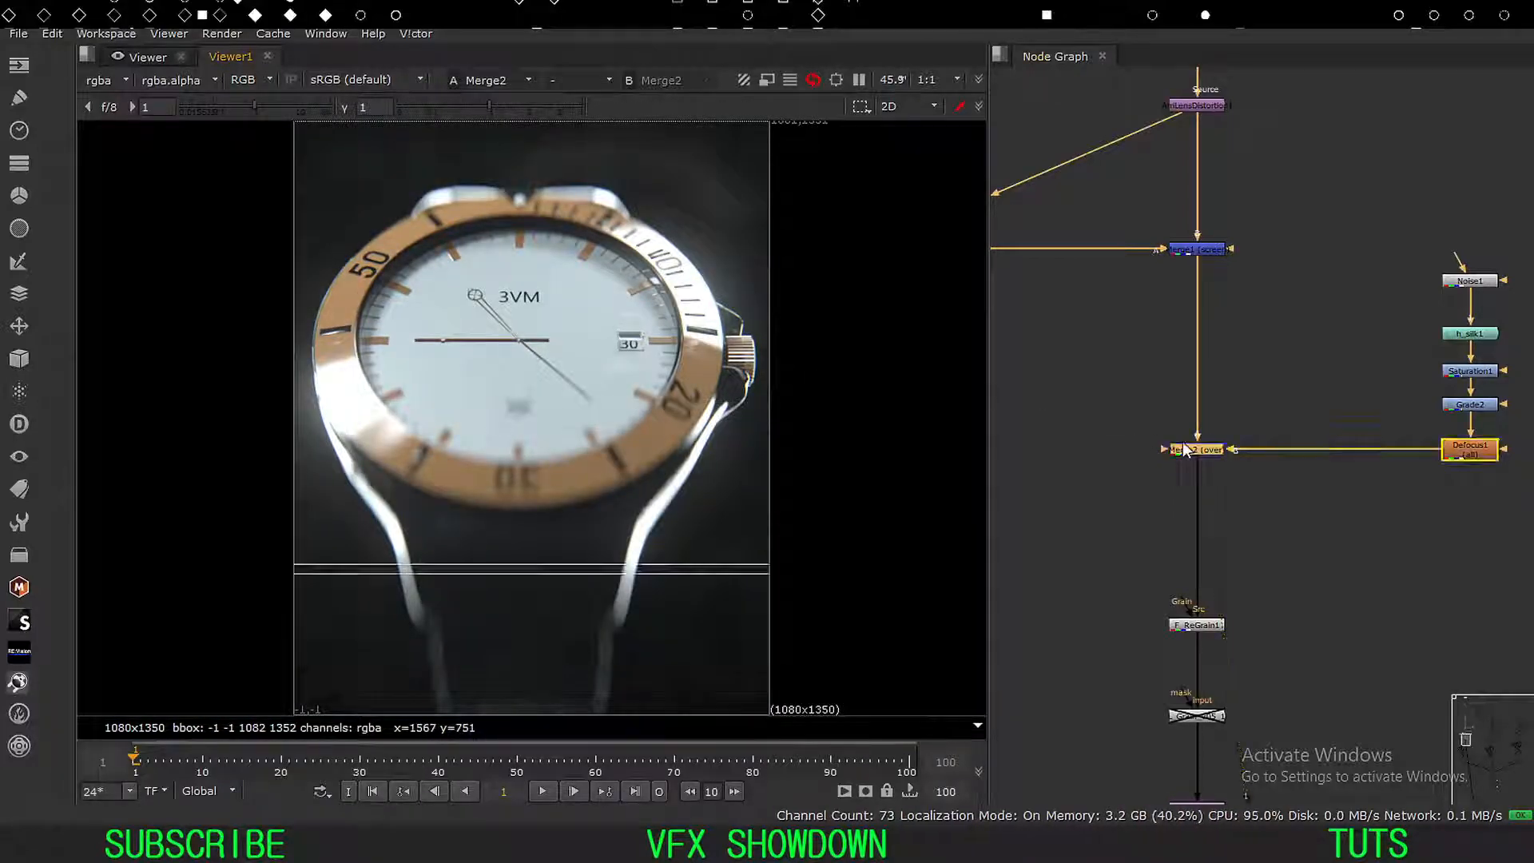
Display the F_ReGrain1 output in the viewer.
middle_drag(1109, 520, 1134, 442)
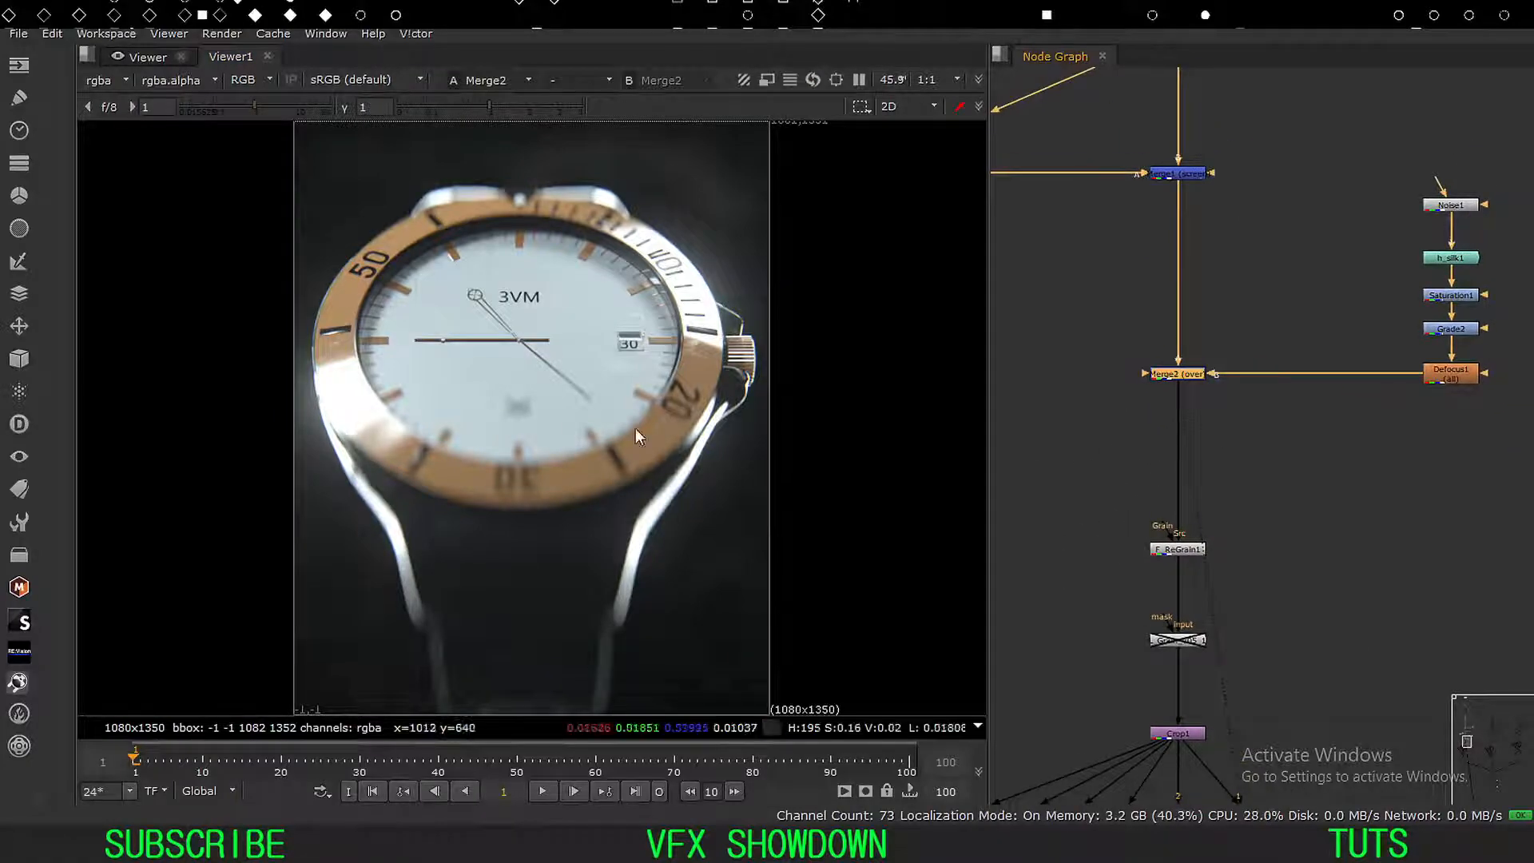
mouse_move(602, 391)
middle_down()
mouse_move(579, 413)
mouse_move(609, 392)
middle_up()
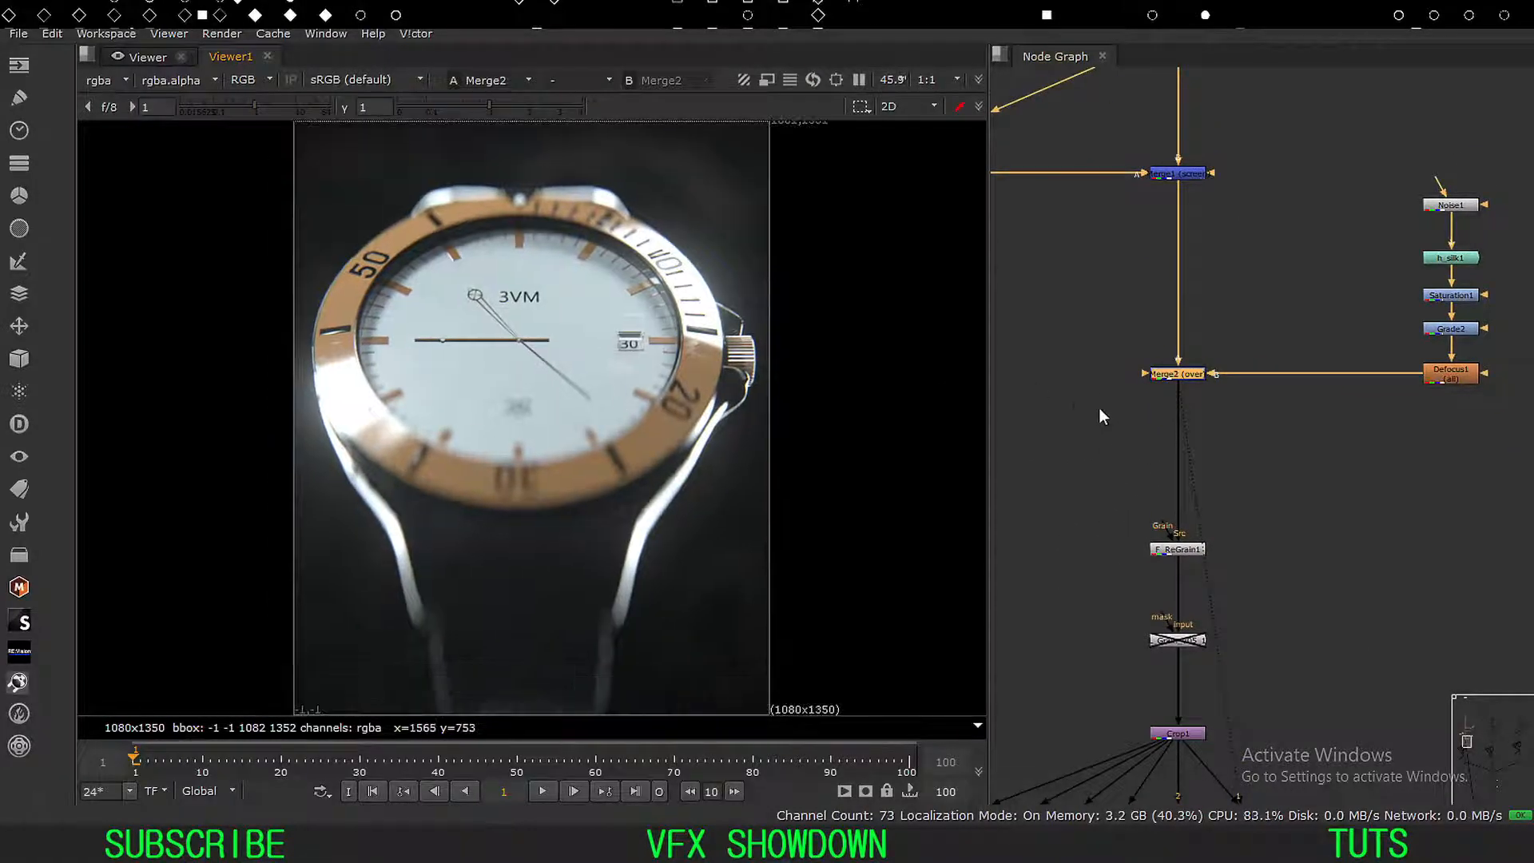
middle_drag(1099, 408, 1082, 418)
scroll(1139, 422, up, 10)
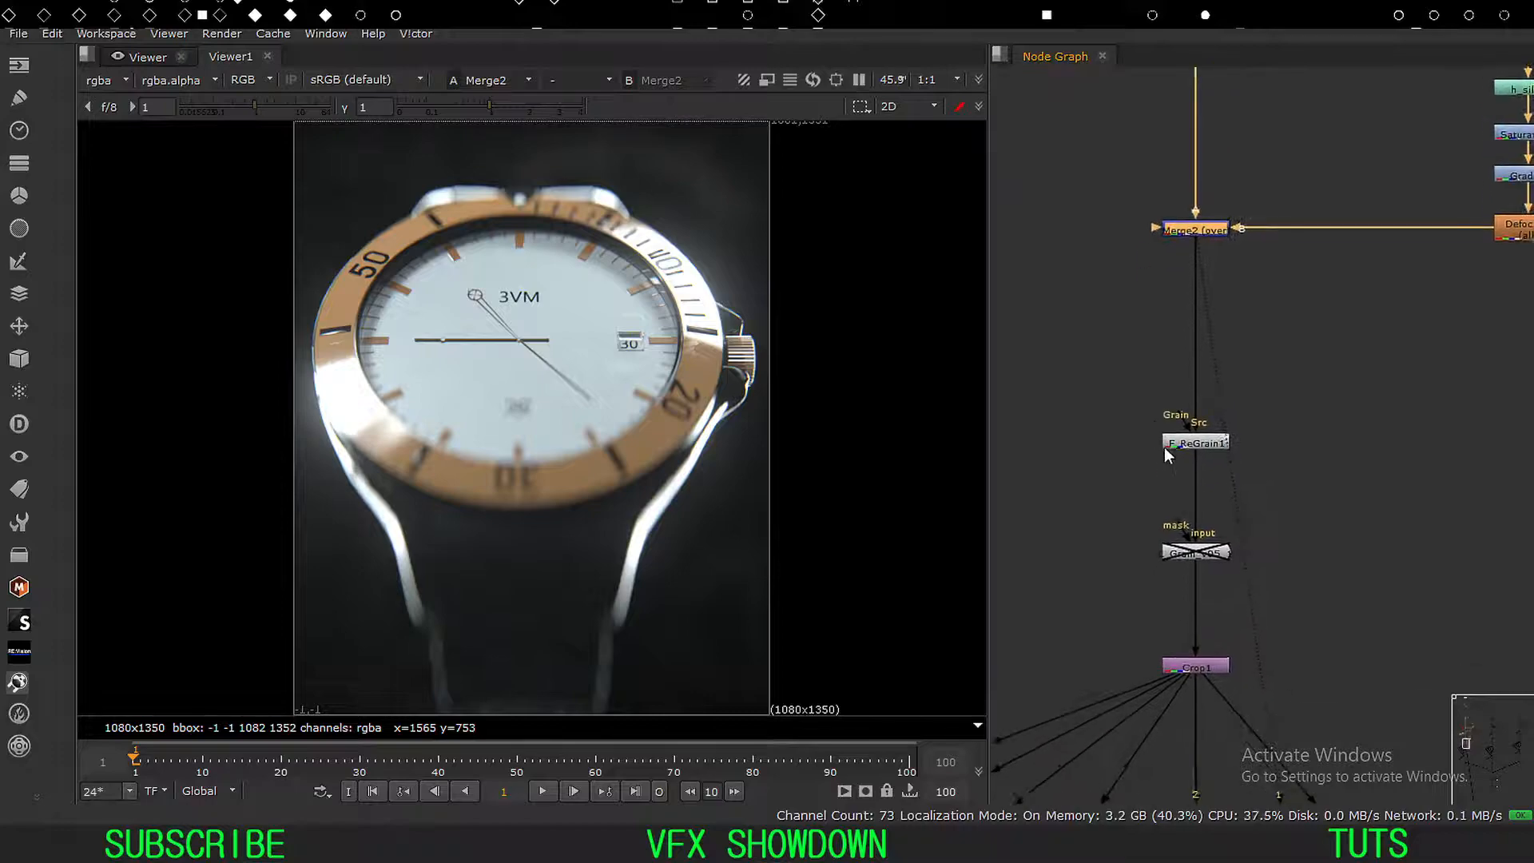
middle_drag(1150, 461, 1155, 464)
drag(1373, 367, 1080, 525)
key(1)
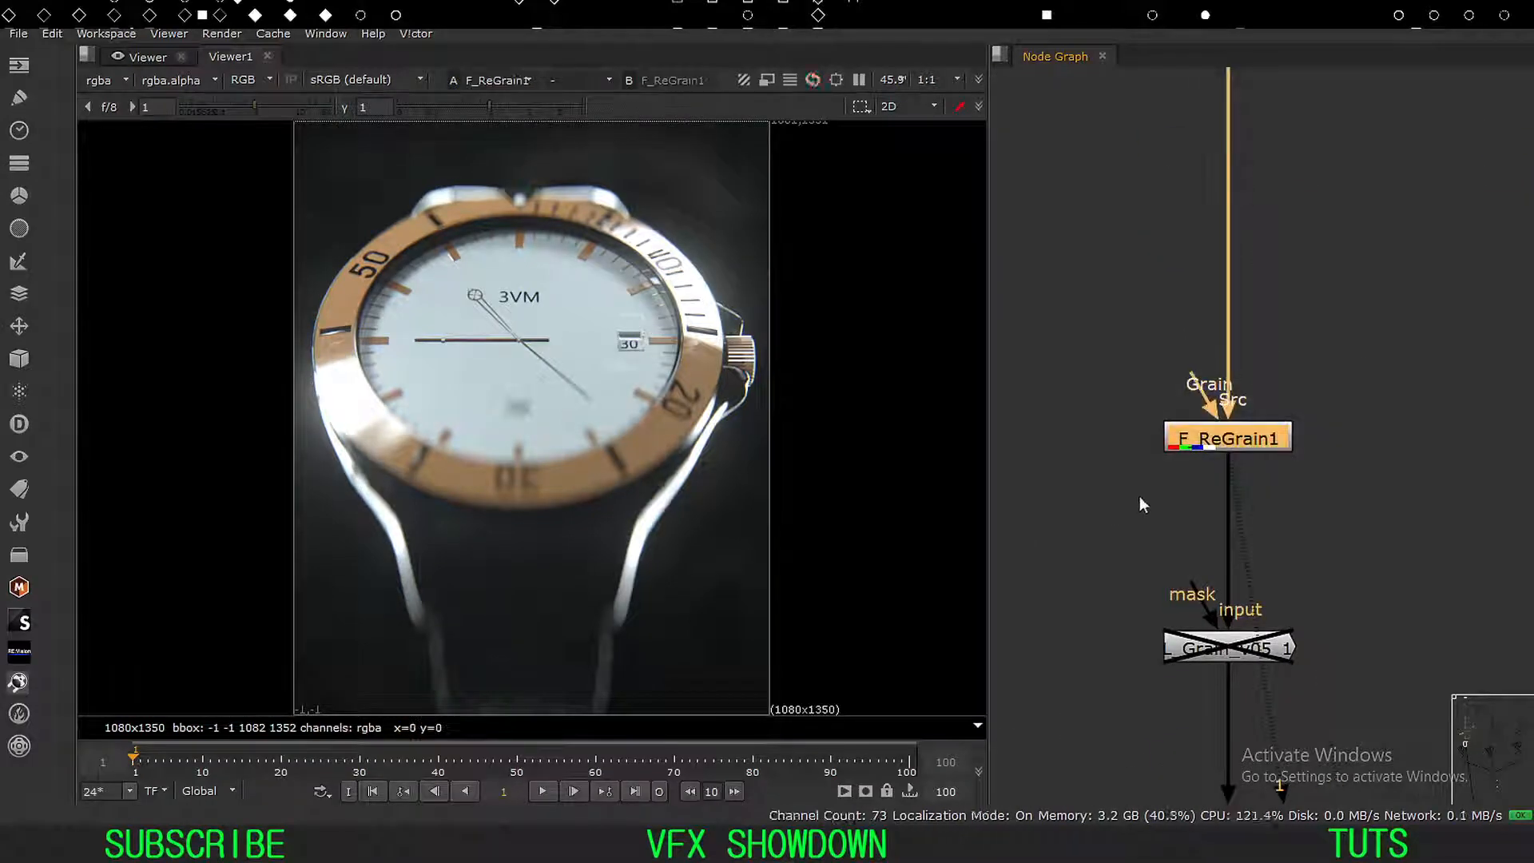
Open the F_ReGrain1 properties and move the node up to sit closely below Merge2.
click(1138, 484)
drag(1207, 439, 1207, 429)
key(1)
double_click(1206, 429)
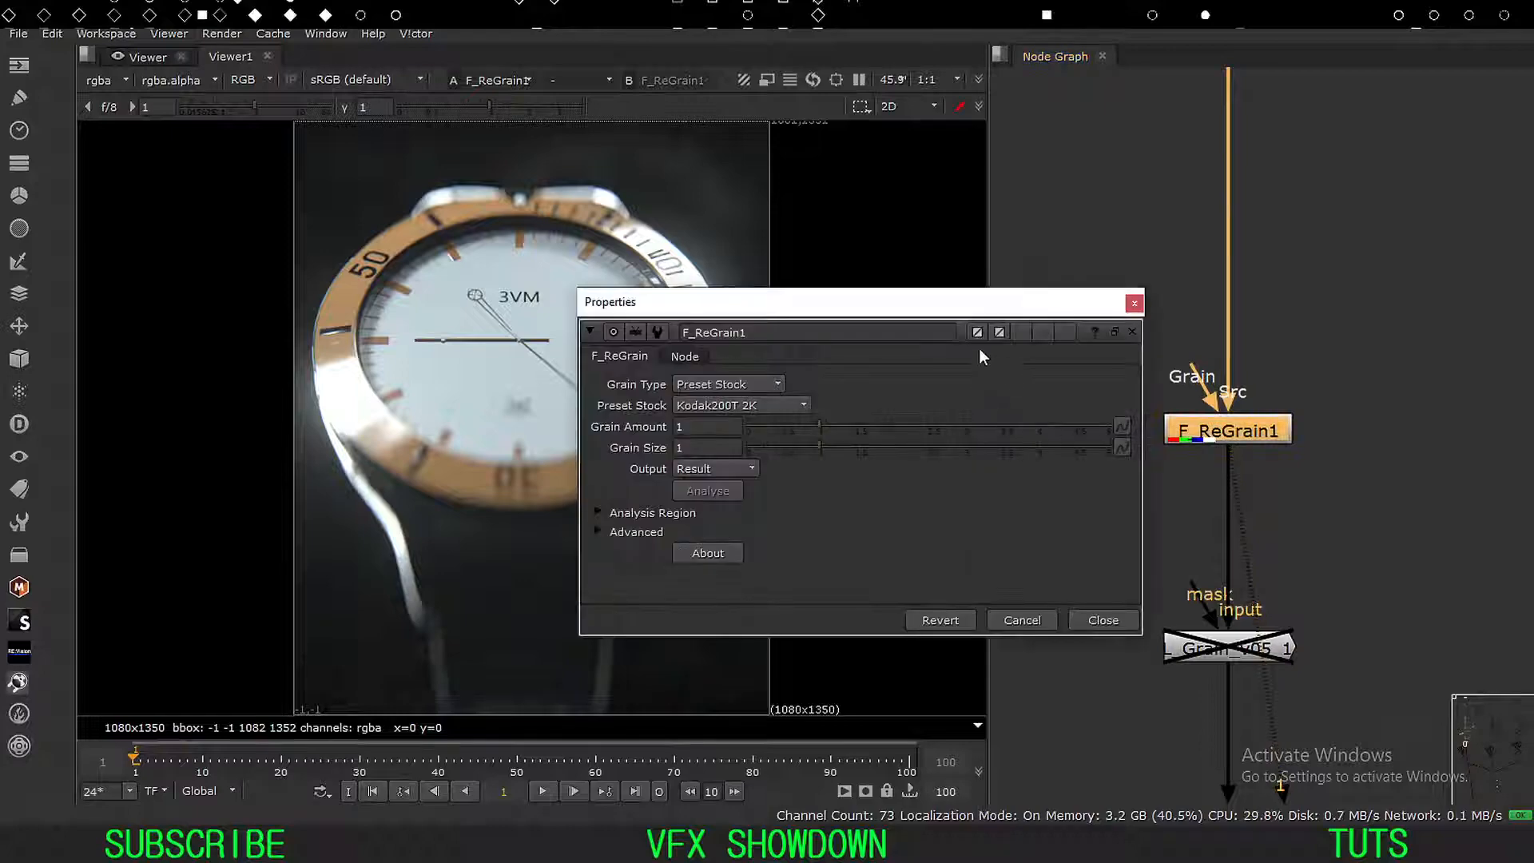
drag(974, 313, 865, 366)
drag(1203, 324, 1215, 428)
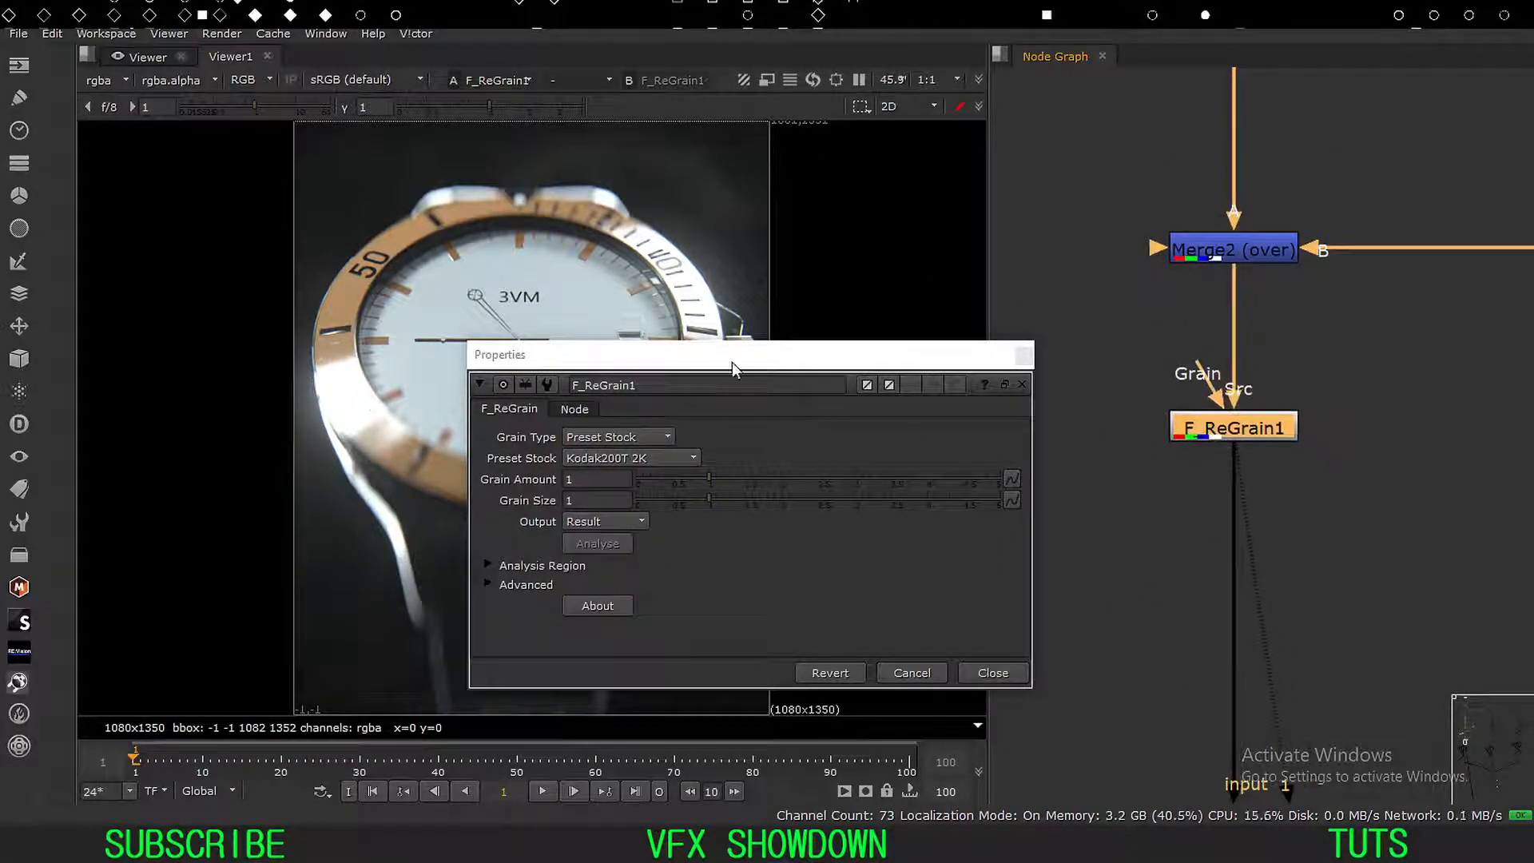
drag(731, 362, 1024, 312)
Examine the grain on the watch's lower bezel with F_ReGrain1 off and on, close its properties and fit the whole image.
scroll(530, 496, up, 5)
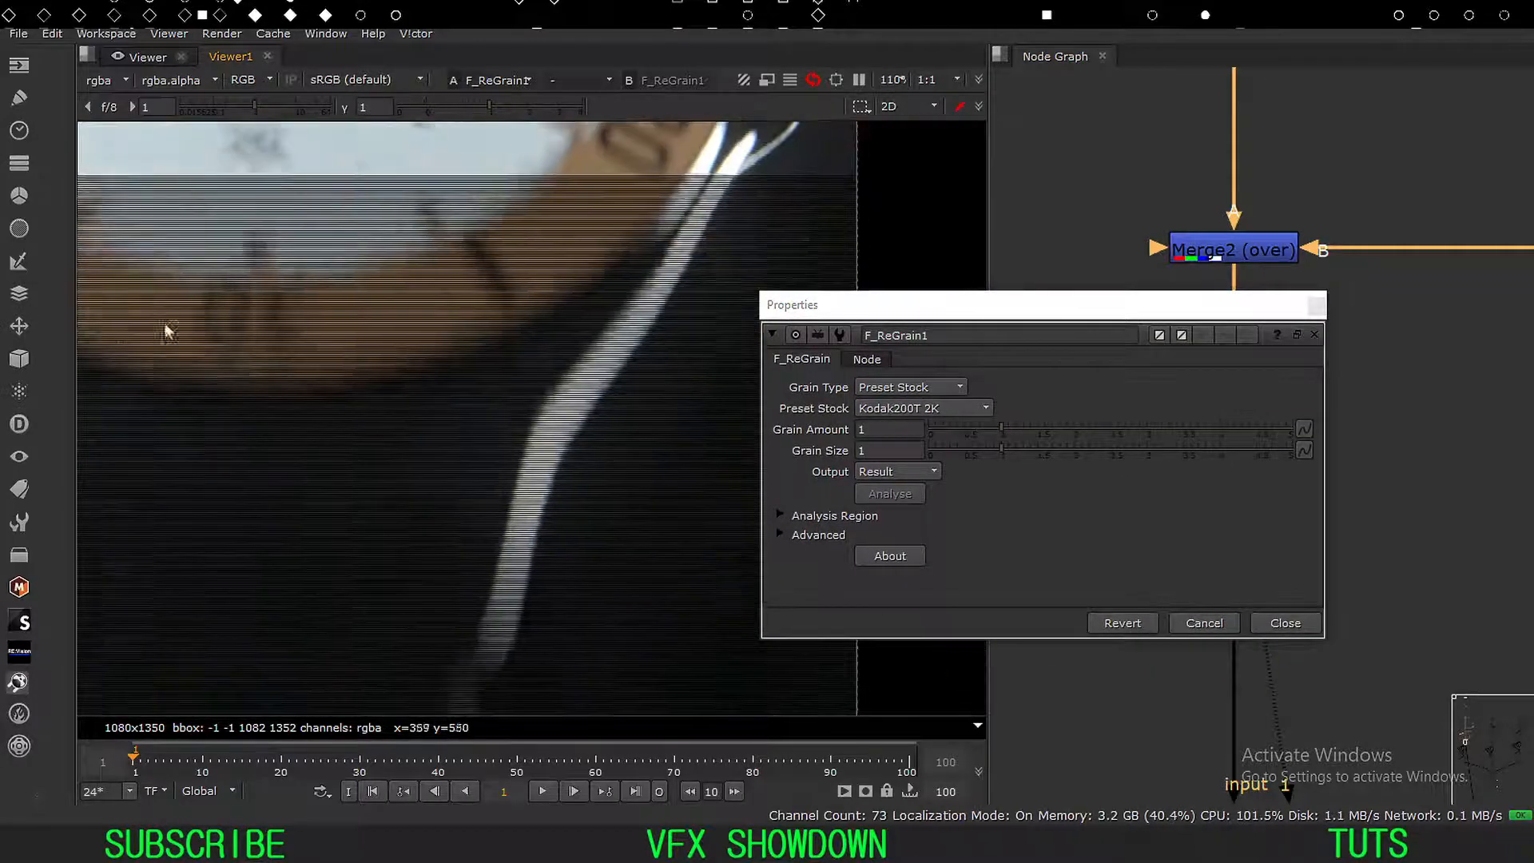
scroll(416, 456, down, 1)
drag(913, 319, 579, 607)
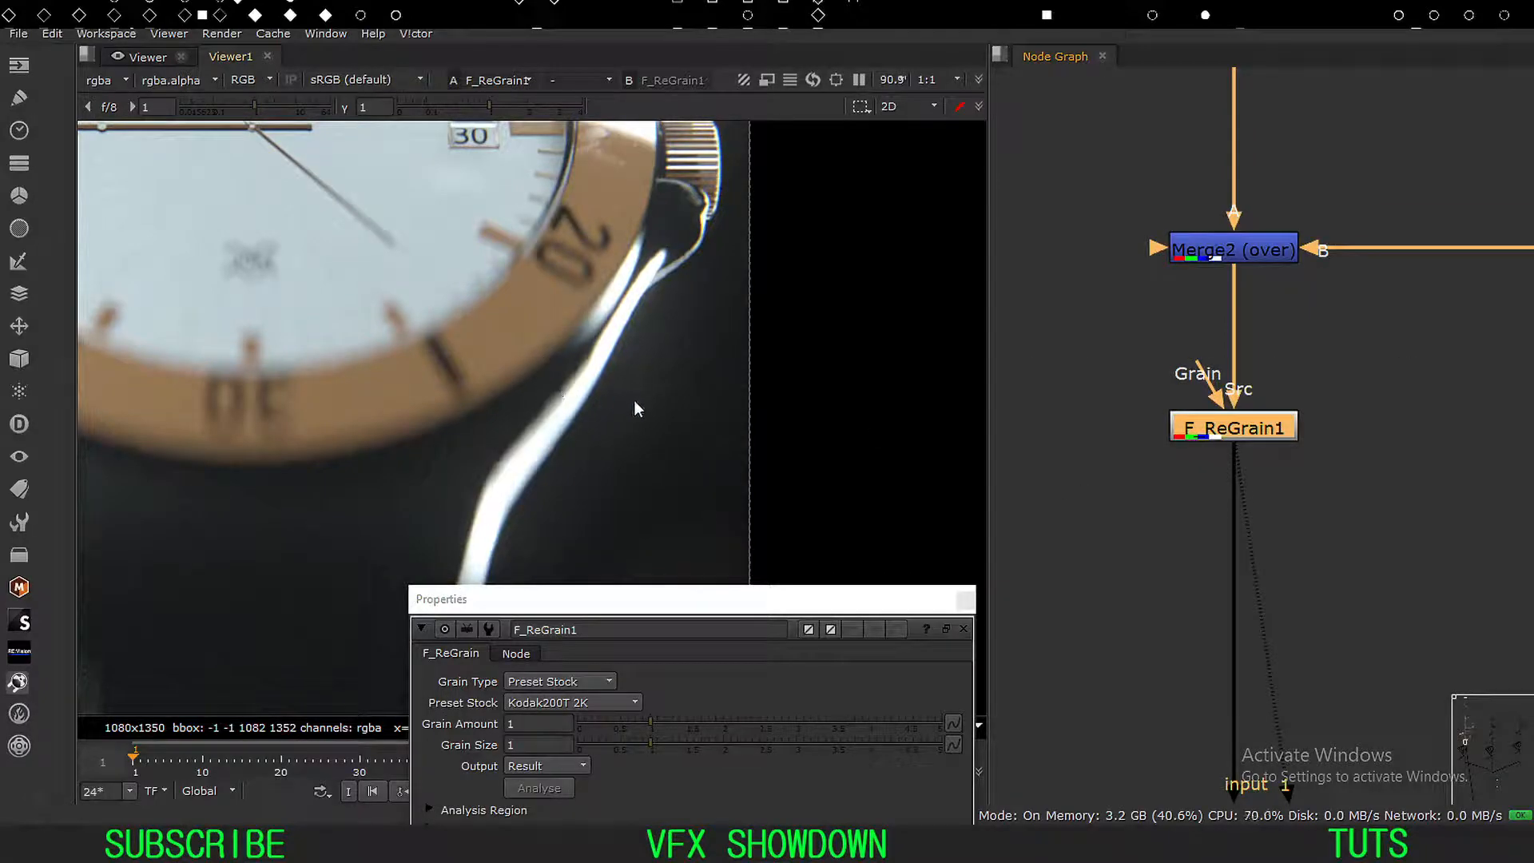
scroll(610, 392, up, 6)
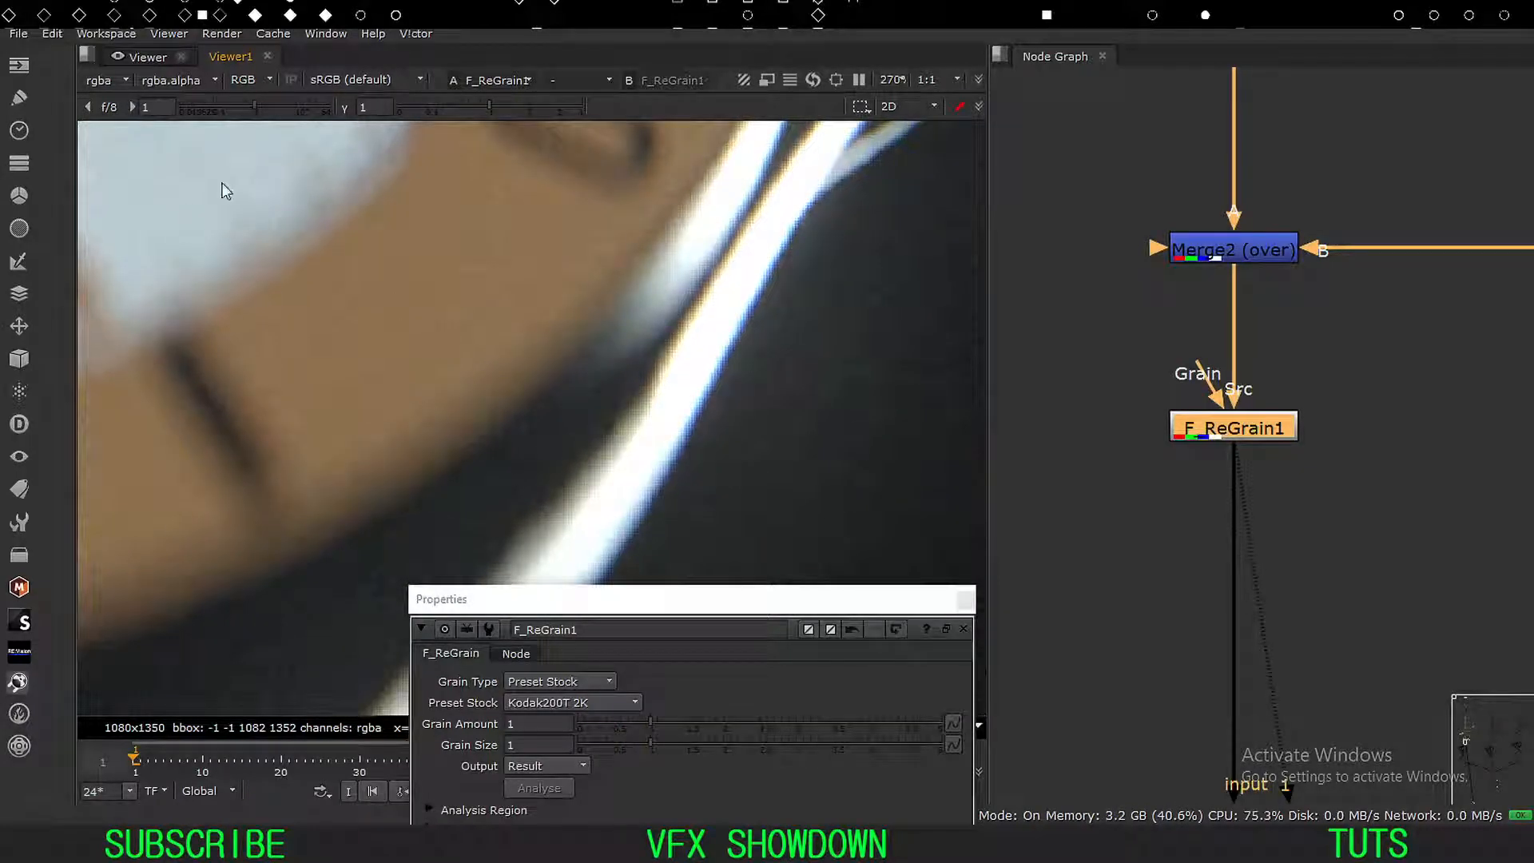
drag(1390, 349, 987, 533)
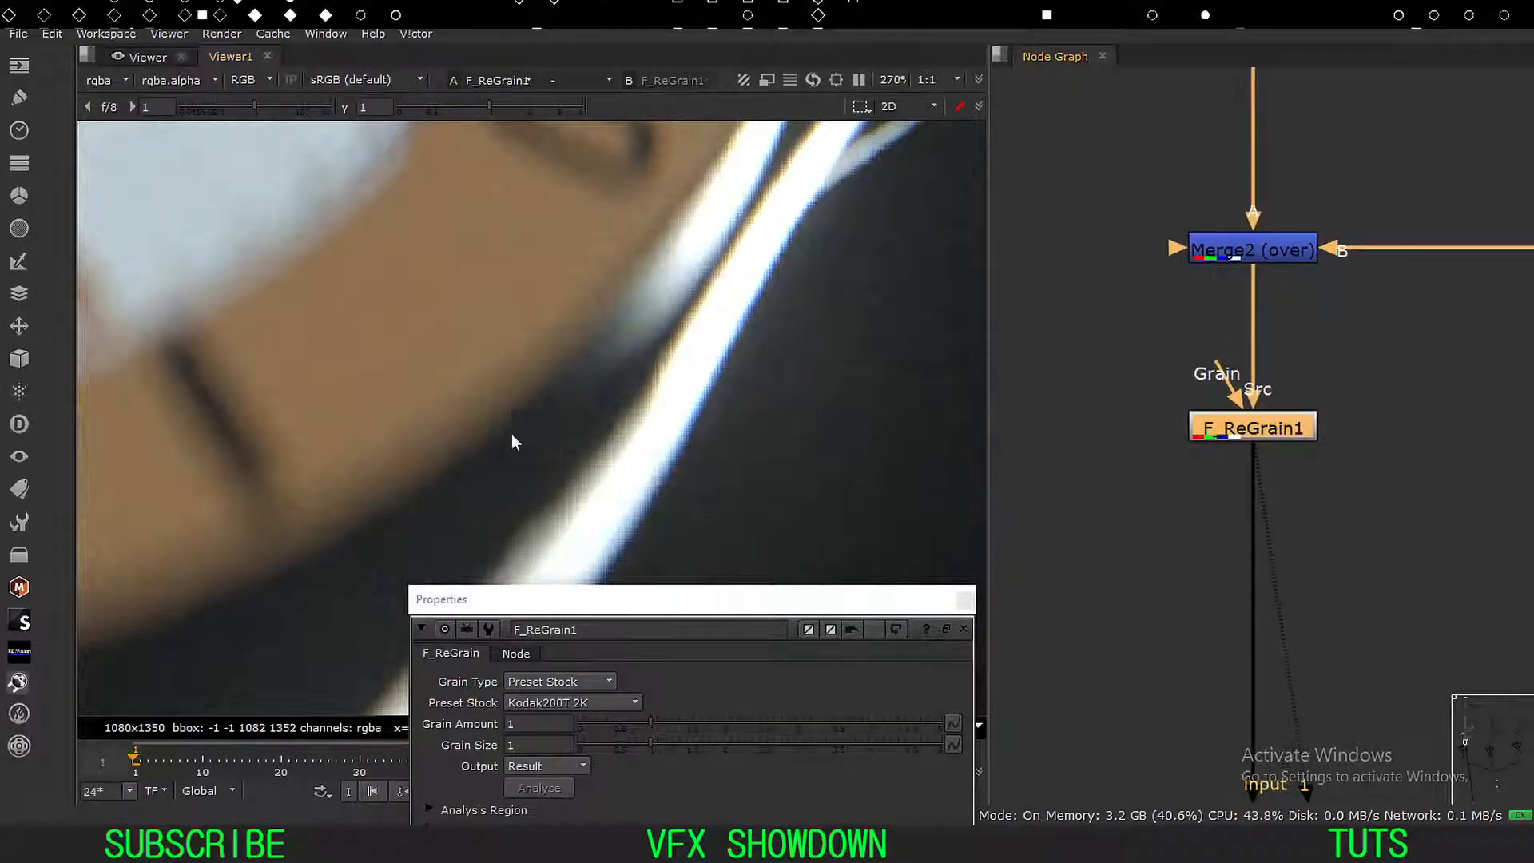
key(d)
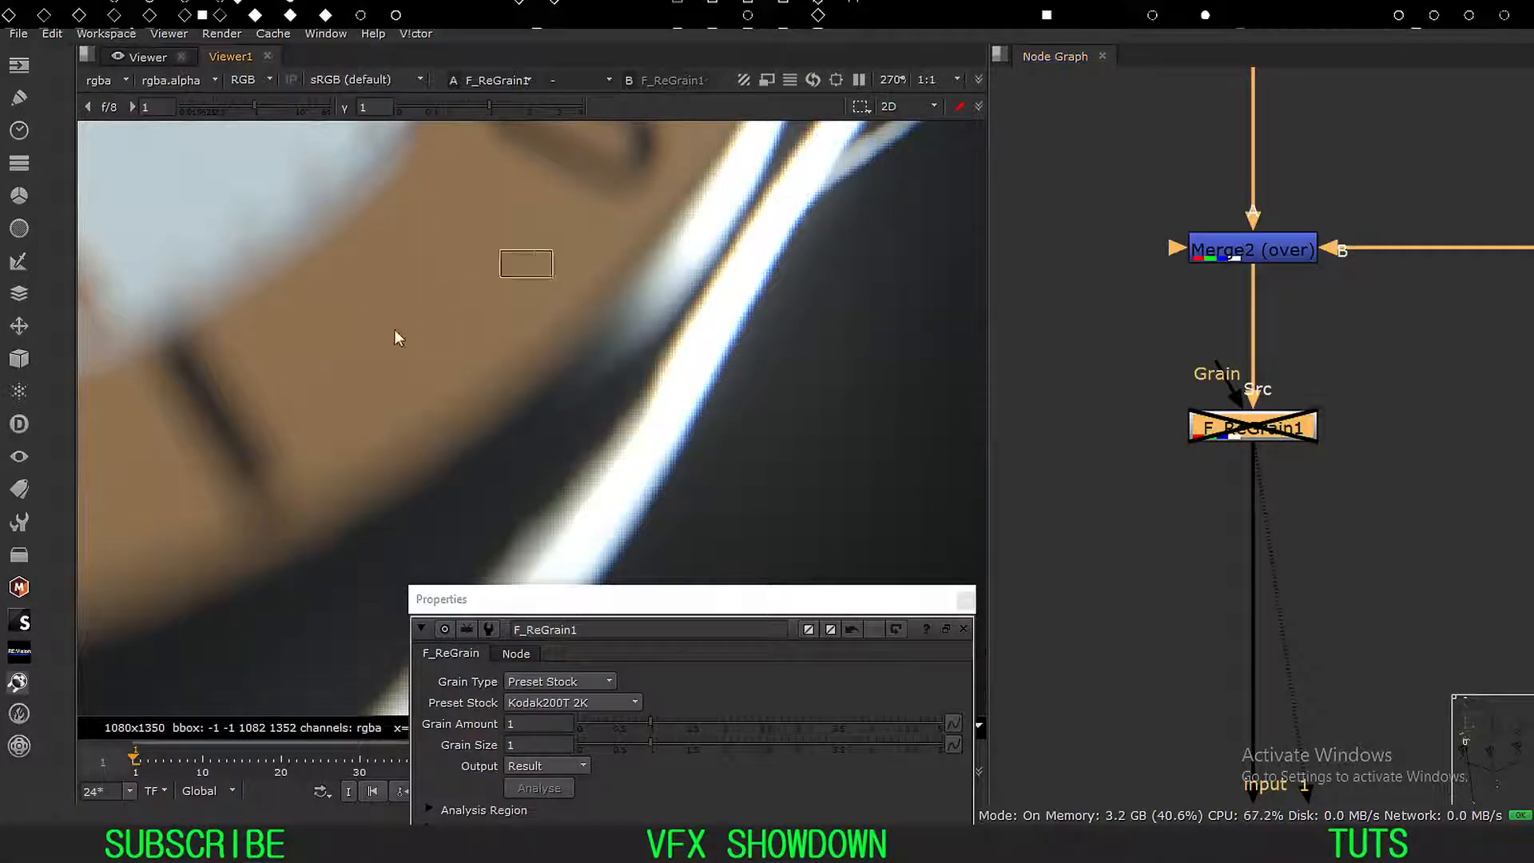
key(d)
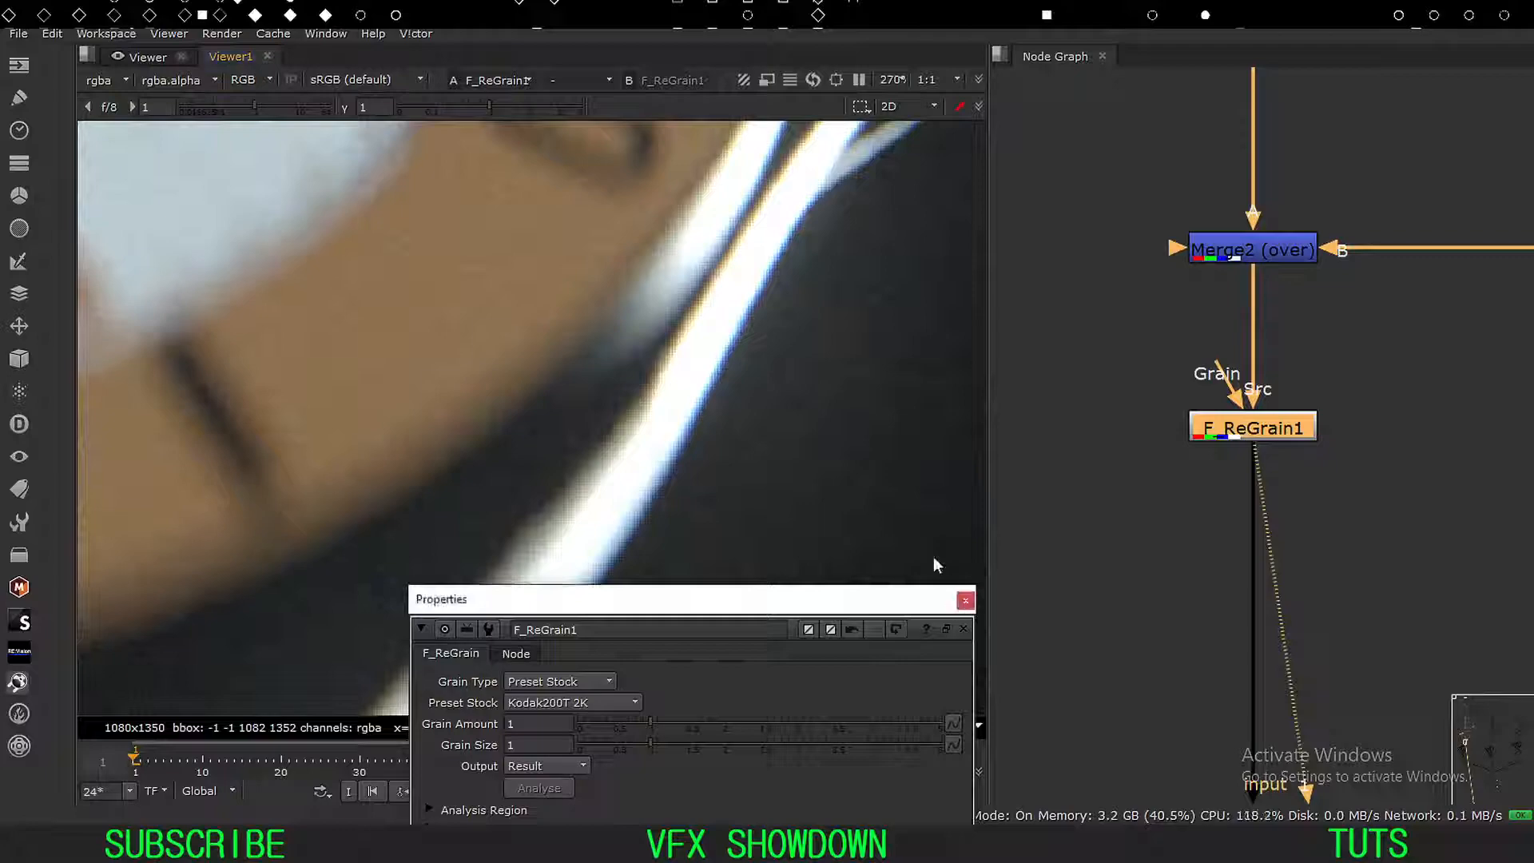
click(964, 599)
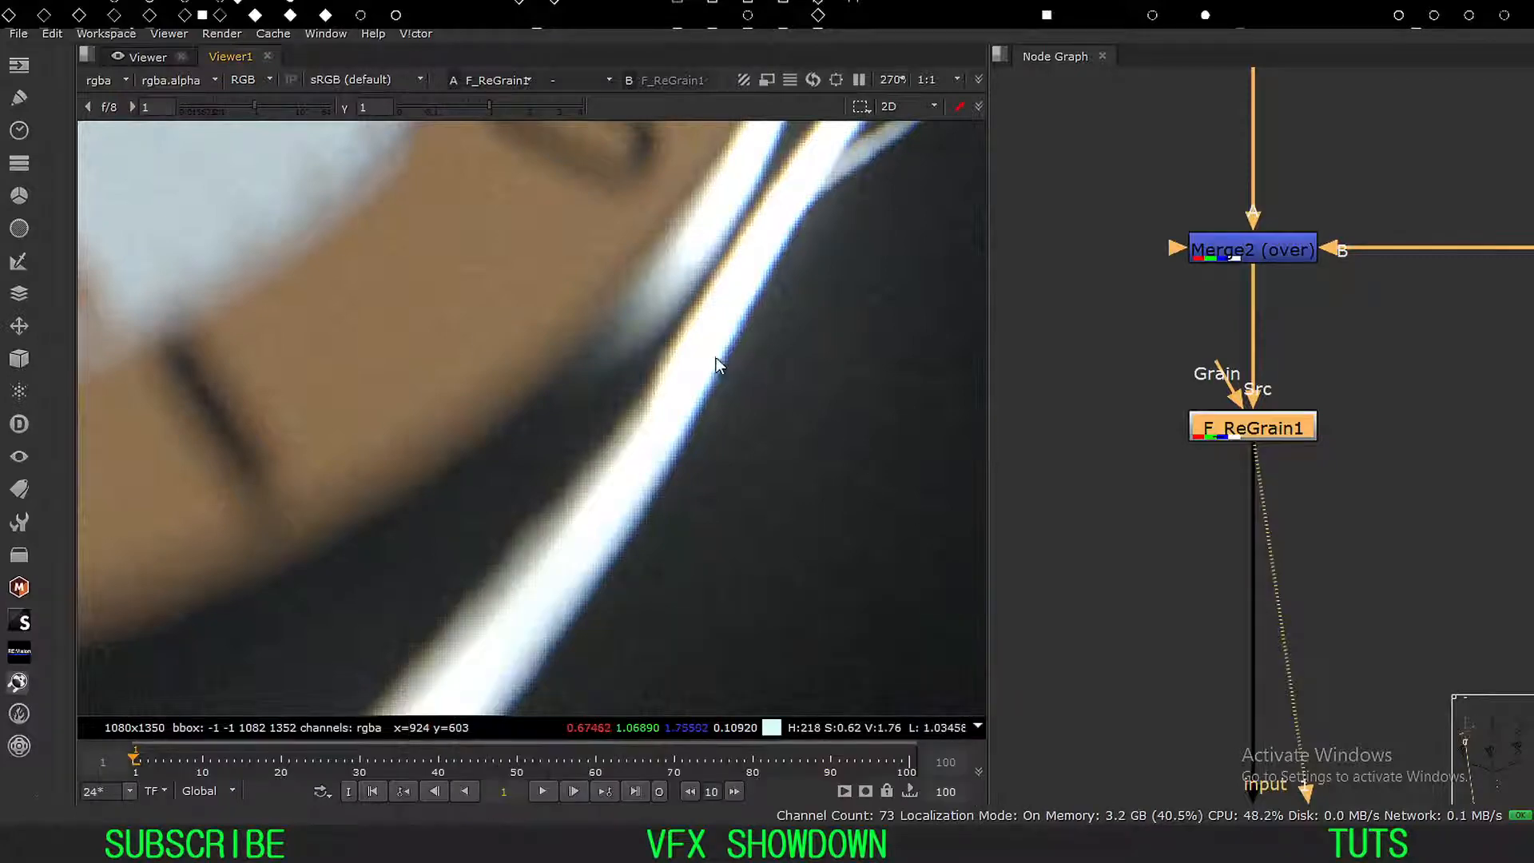
scroll(1138, 348, down, 2)
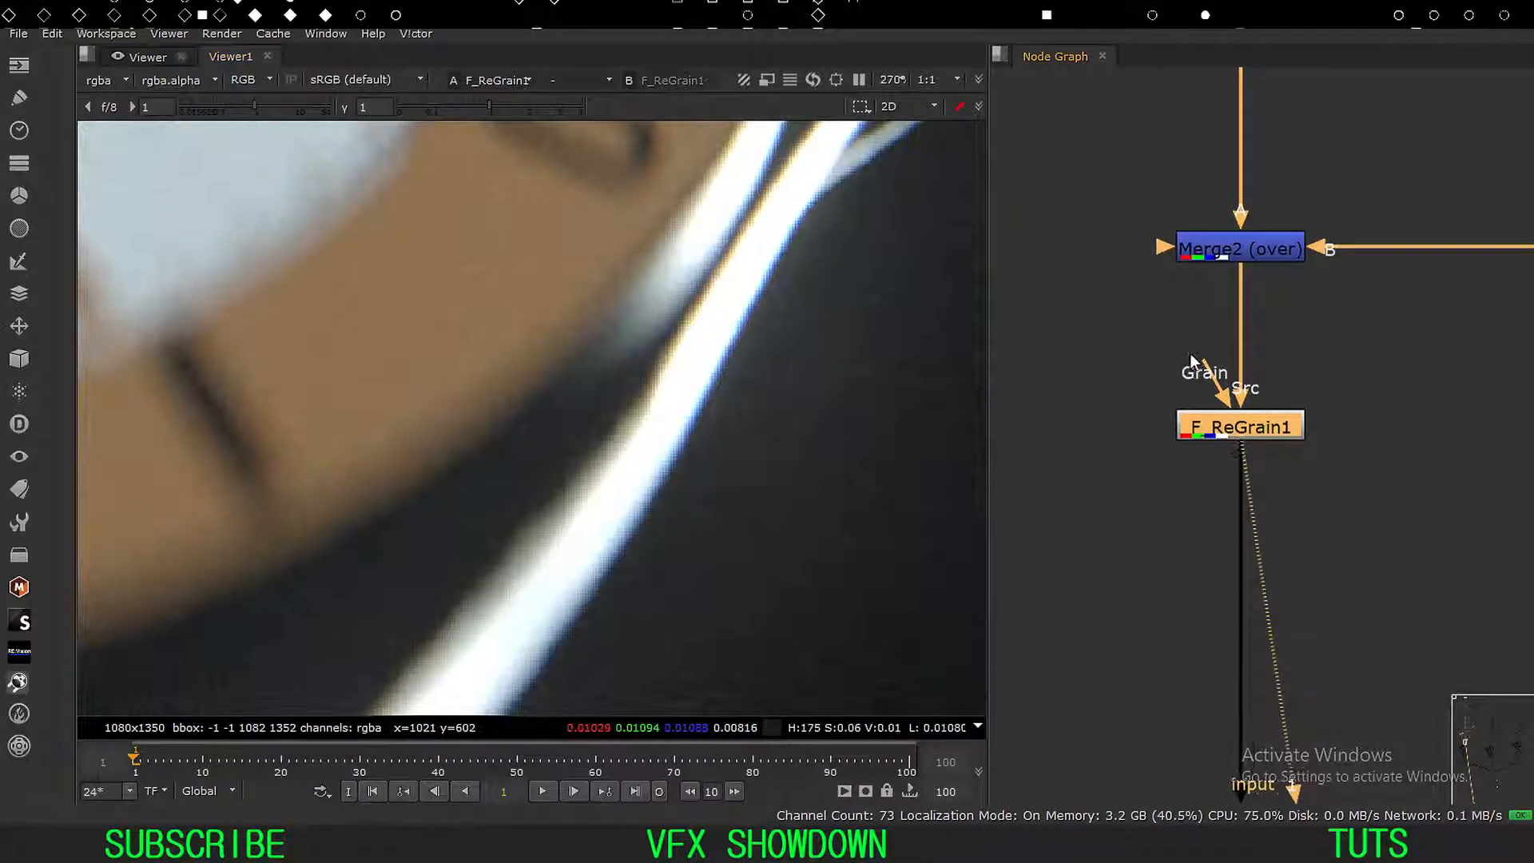
scroll(451, 398, down, 2)
key(f)
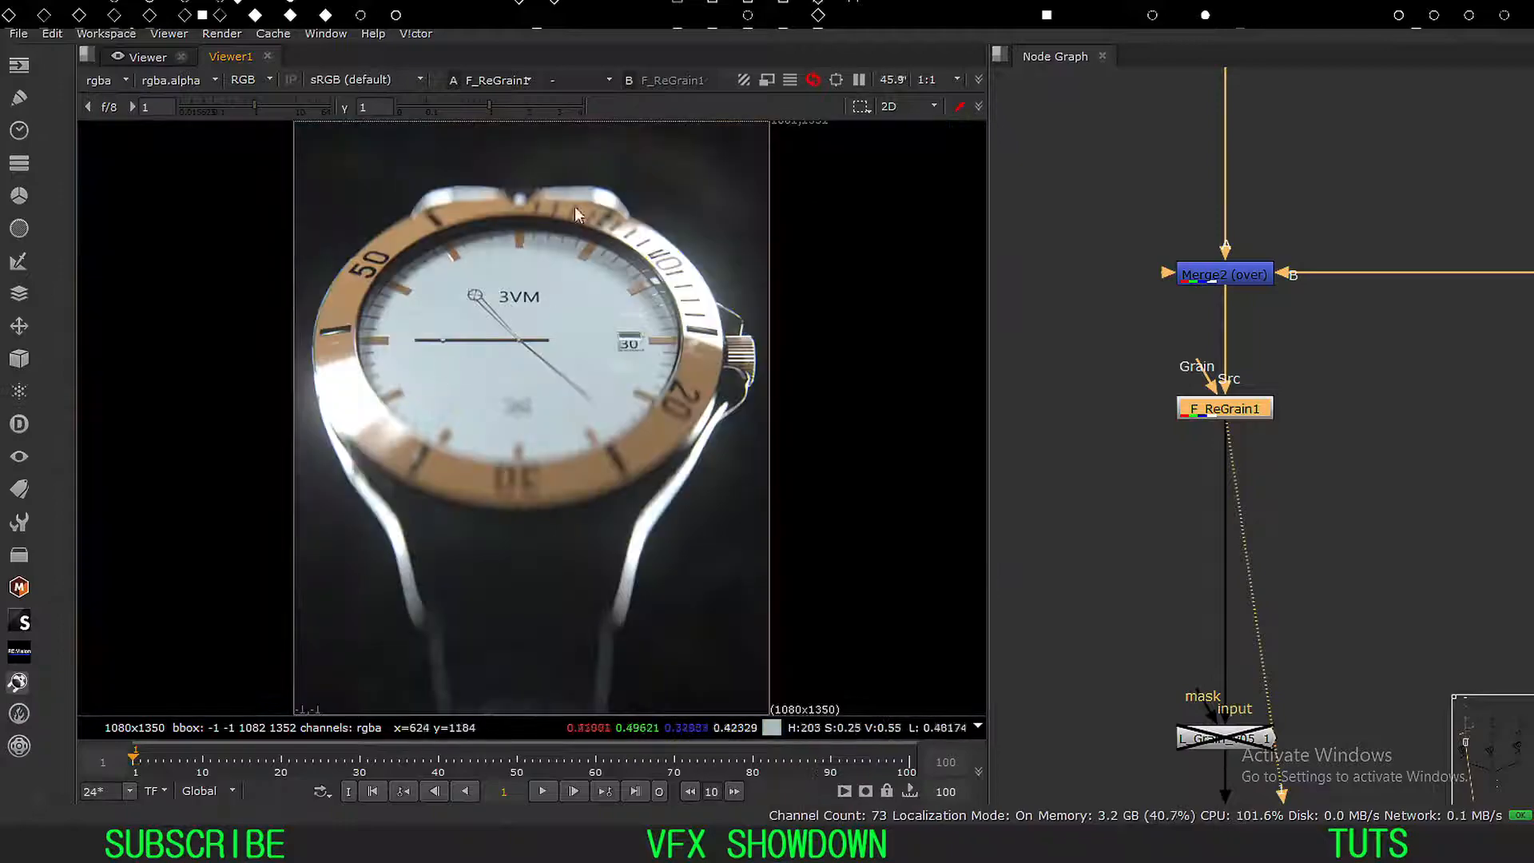
scroll(1135, 457, down, 3)
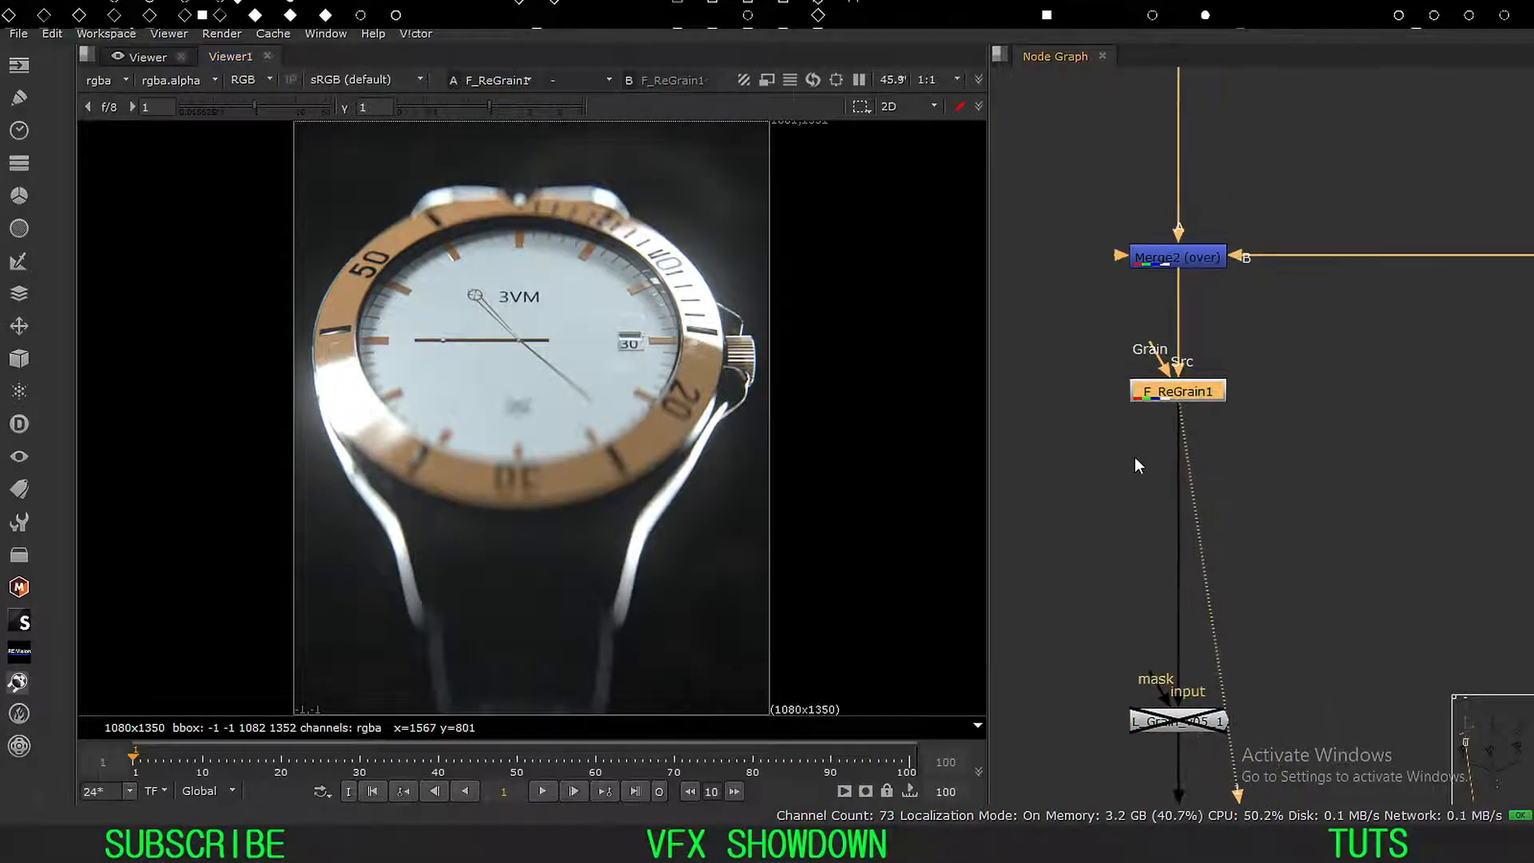
View the disabled L_Grain_v05_1 node's output and move the node up closer to F_ReGrain1.
middle_drag(1046, 627, 1104, 362)
scroll(1138, 417, up, 3)
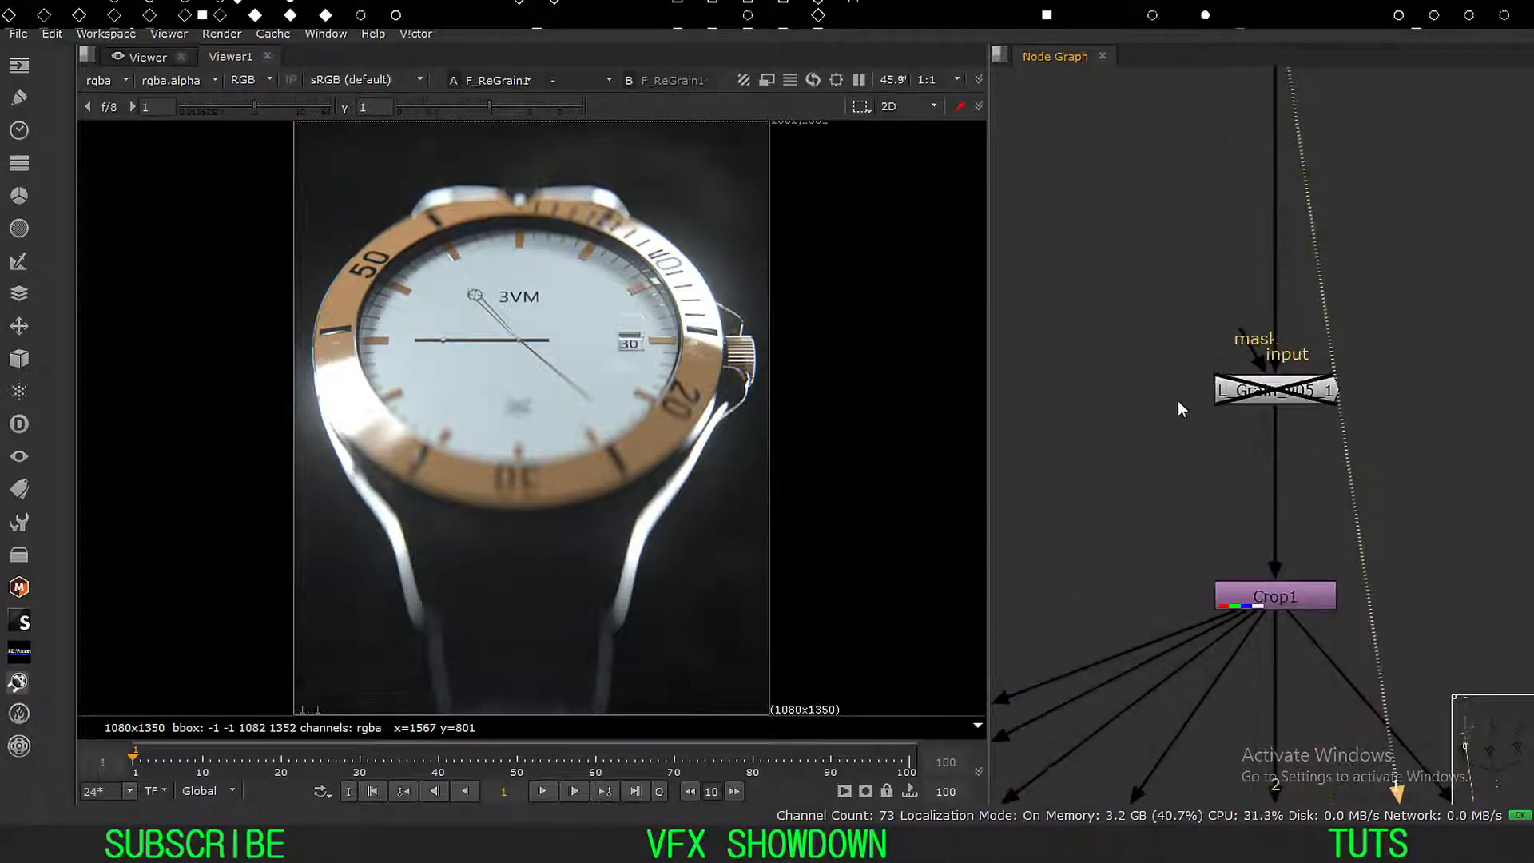
middle_drag(1462, 323, 1399, 340)
drag(1403, 345, 1037, 519)
key(1)
middle_drag(1085, 409, 1086, 522)
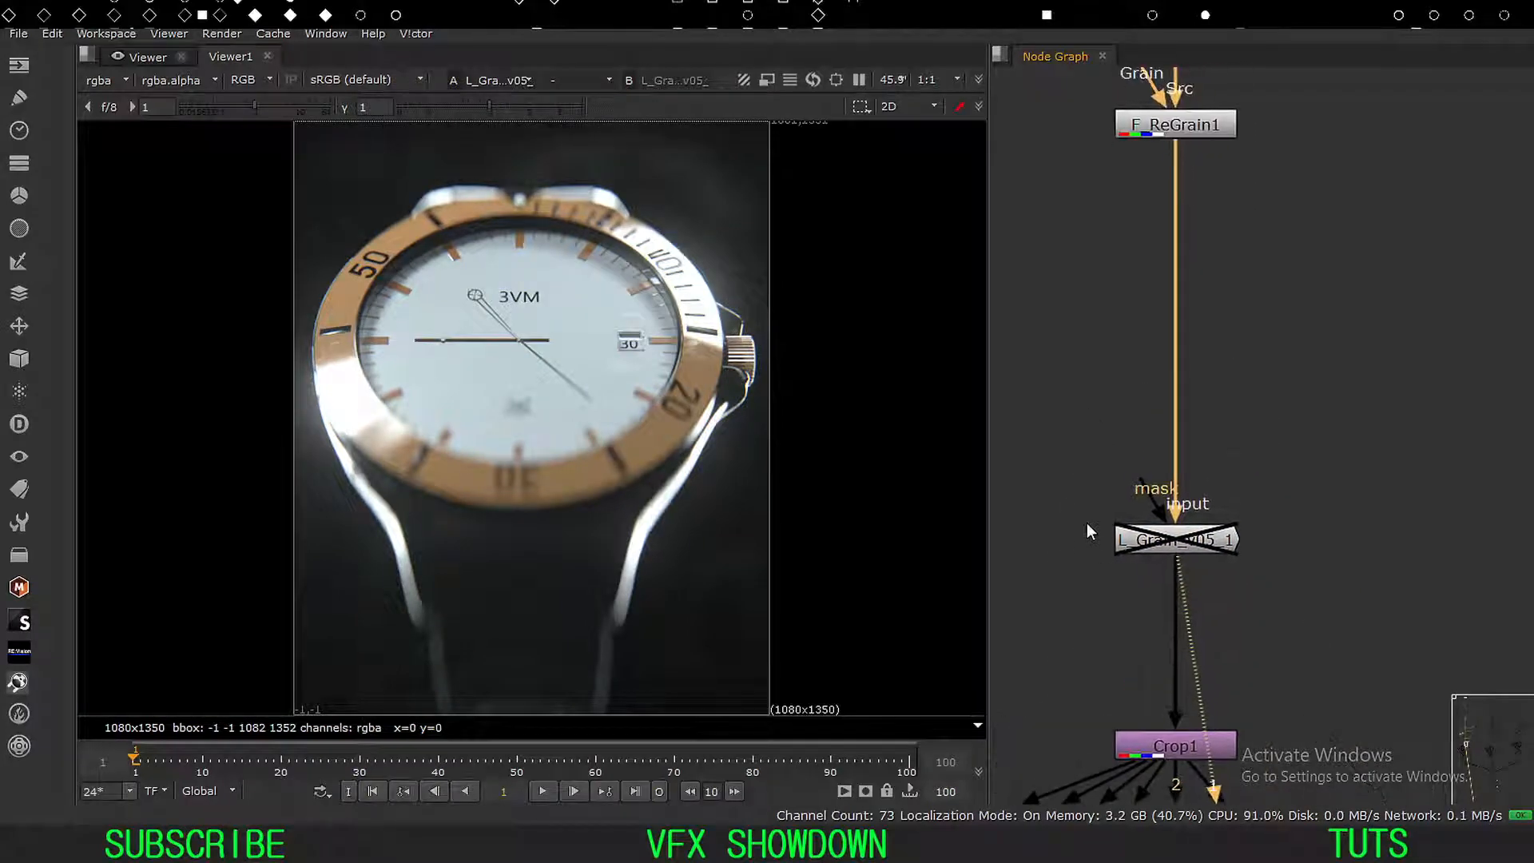
drag(1138, 542, 1139, 373)
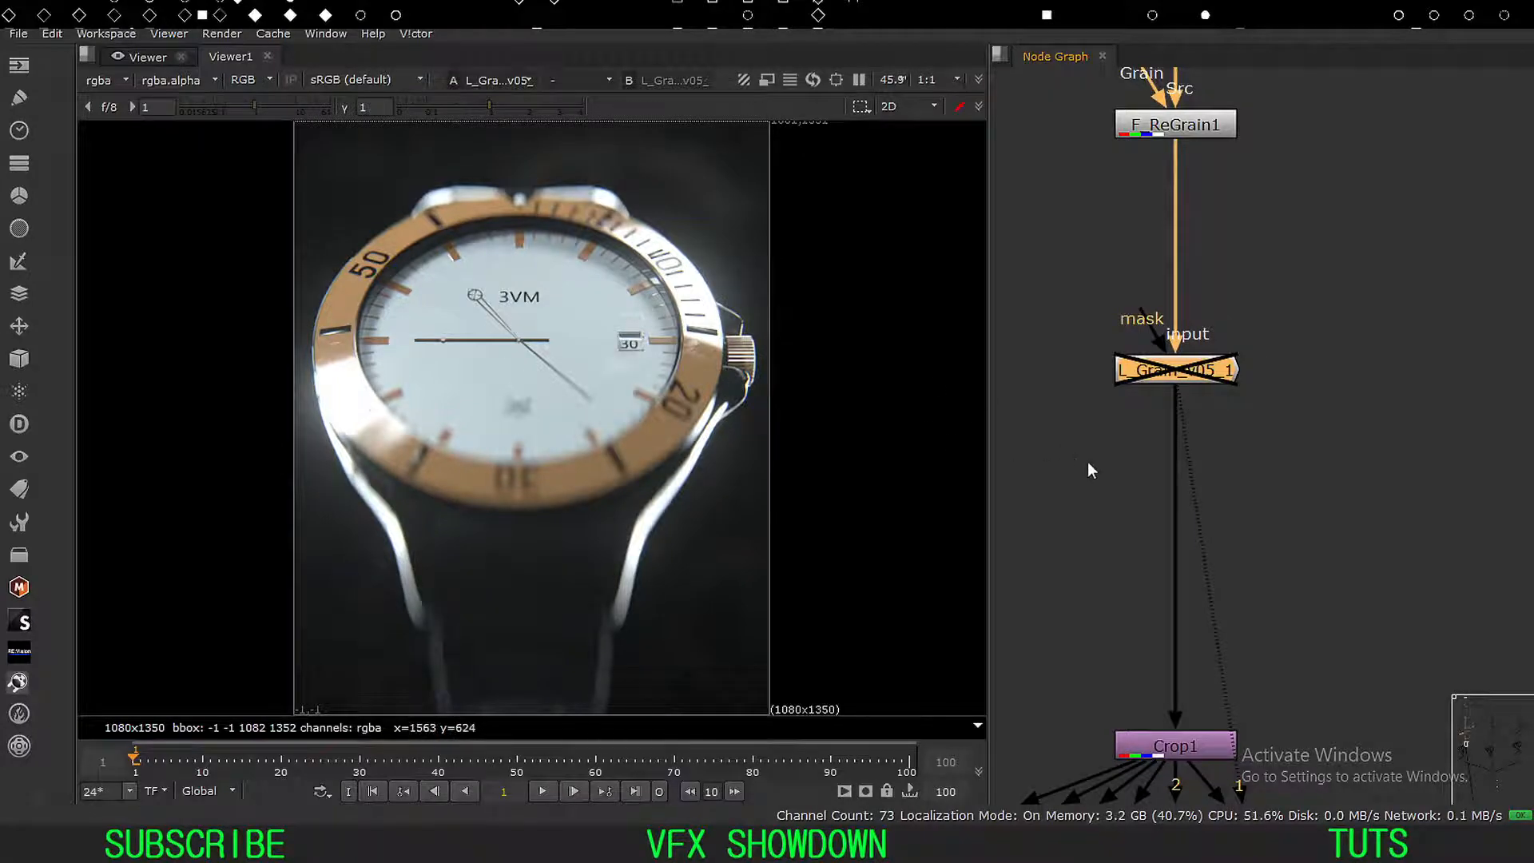
Display the Crop1 output in the viewer.
scroll(1074, 503, down, 1)
scroll(1061, 541, down, 5)
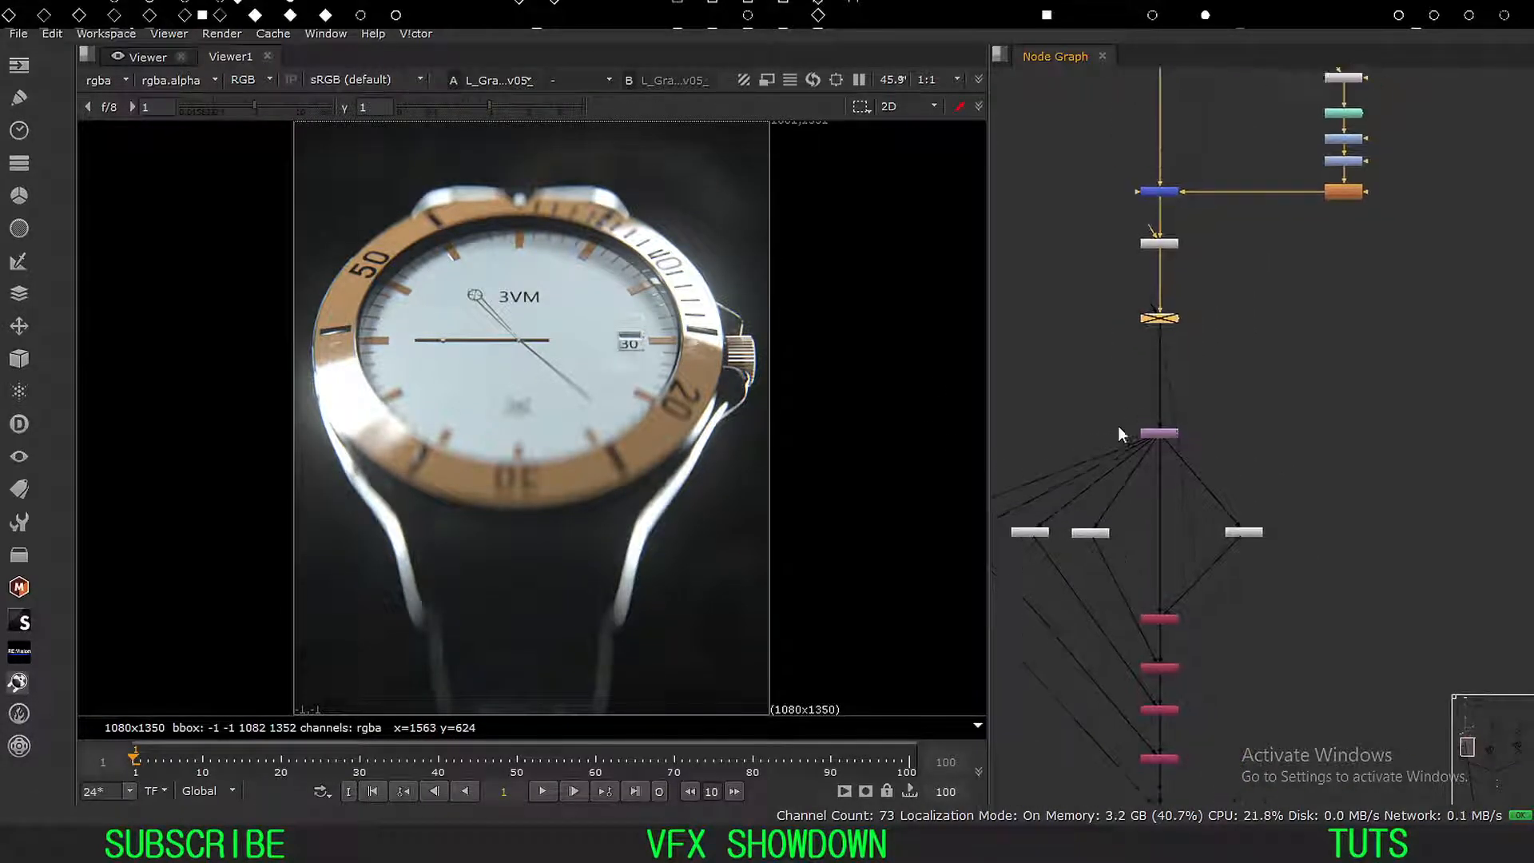
drag(1067, 478, 1044, 489)
key(1)
click(1115, 496)
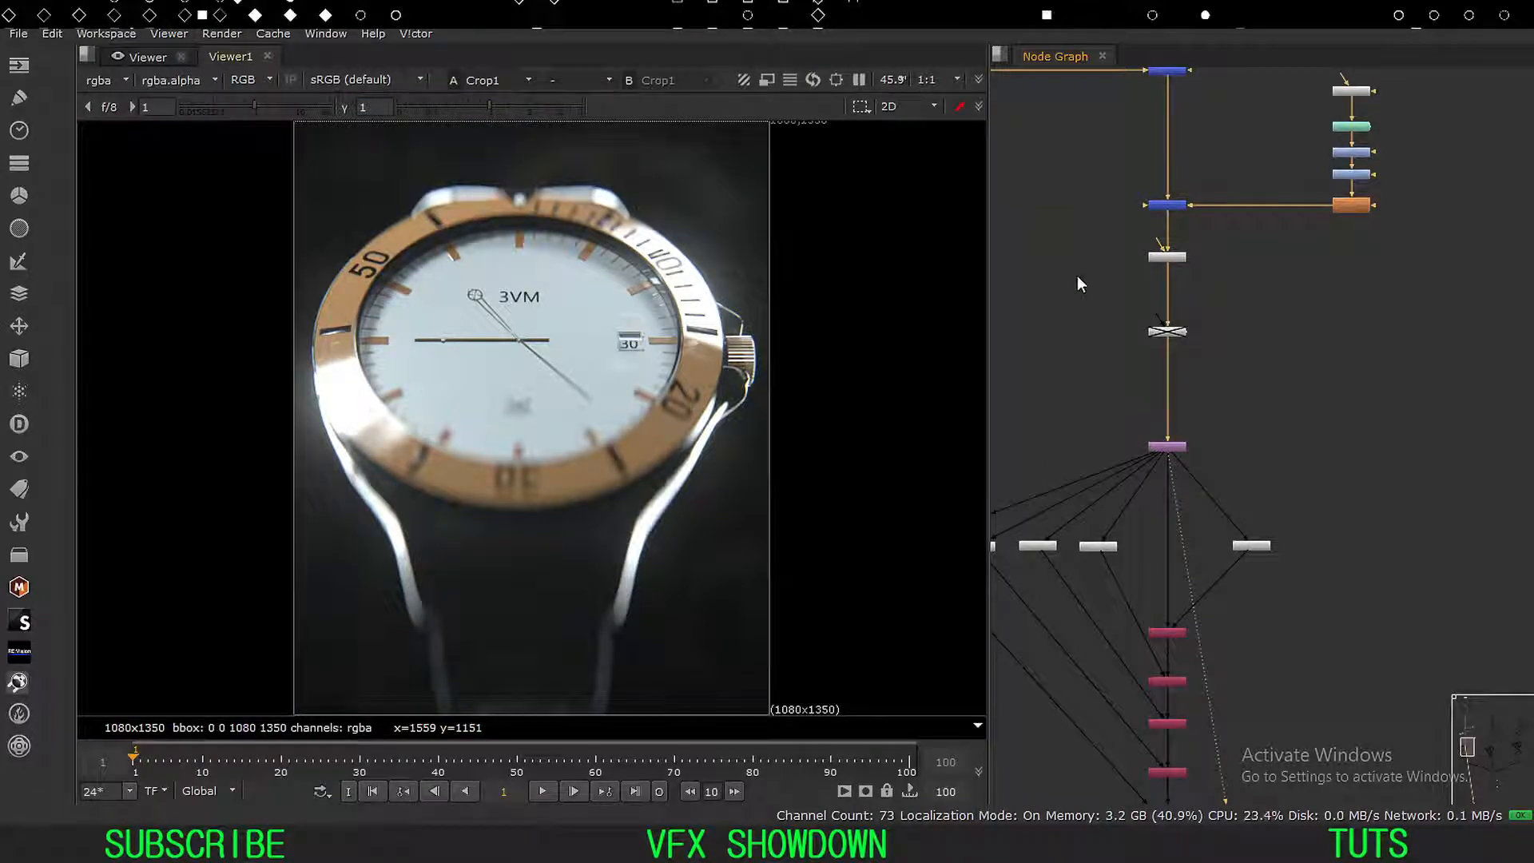
View the raw Stamp4 render of the first watch branch and compare it with the branch's Crop1 output.
scroll(1075, 277, down, 3)
middle_drag(1152, 107, 1177, 276)
middle_drag(1218, 116, 1201, 415)
middle_drag(1131, 241, 1209, 340)
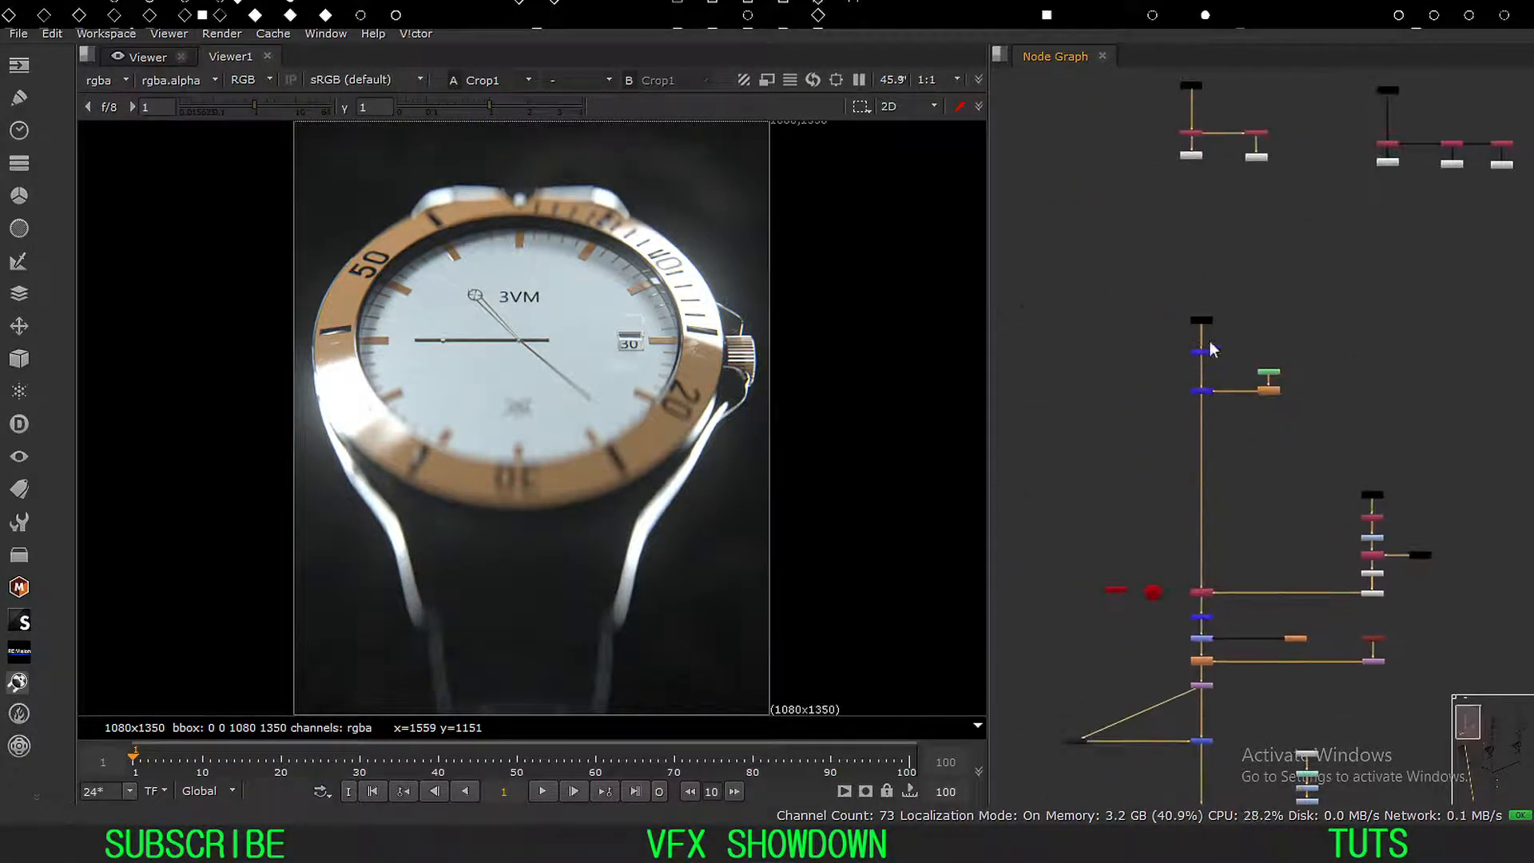
drag(1281, 267, 1105, 338)
key(1)
click(1134, 374)
middle_drag(1099, 621, 1139, 412)
middle_drag(1155, 579, 1092, 350)
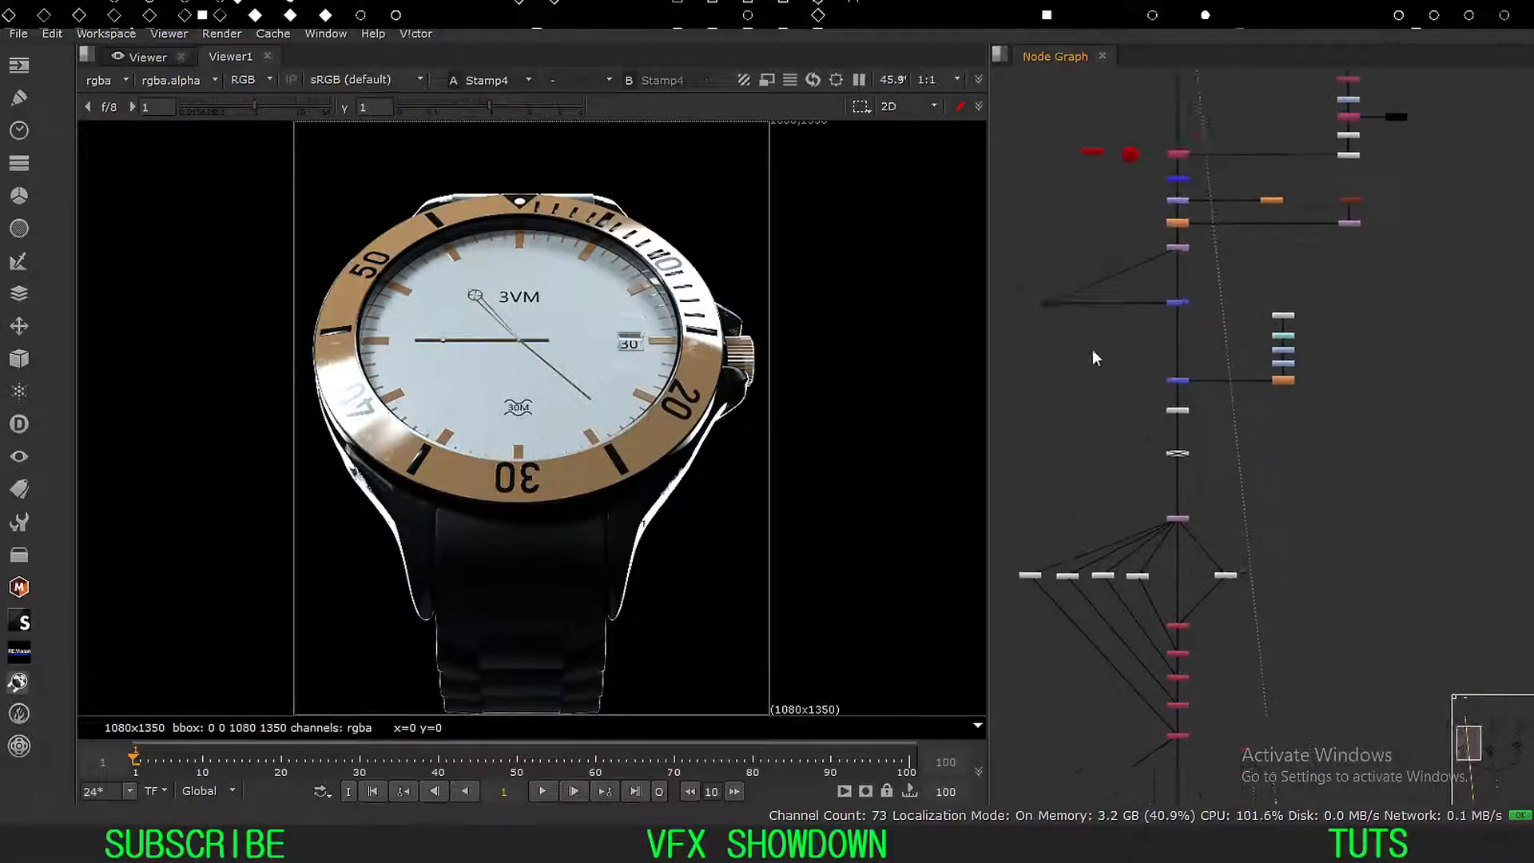
click(1150, 503)
key(1)
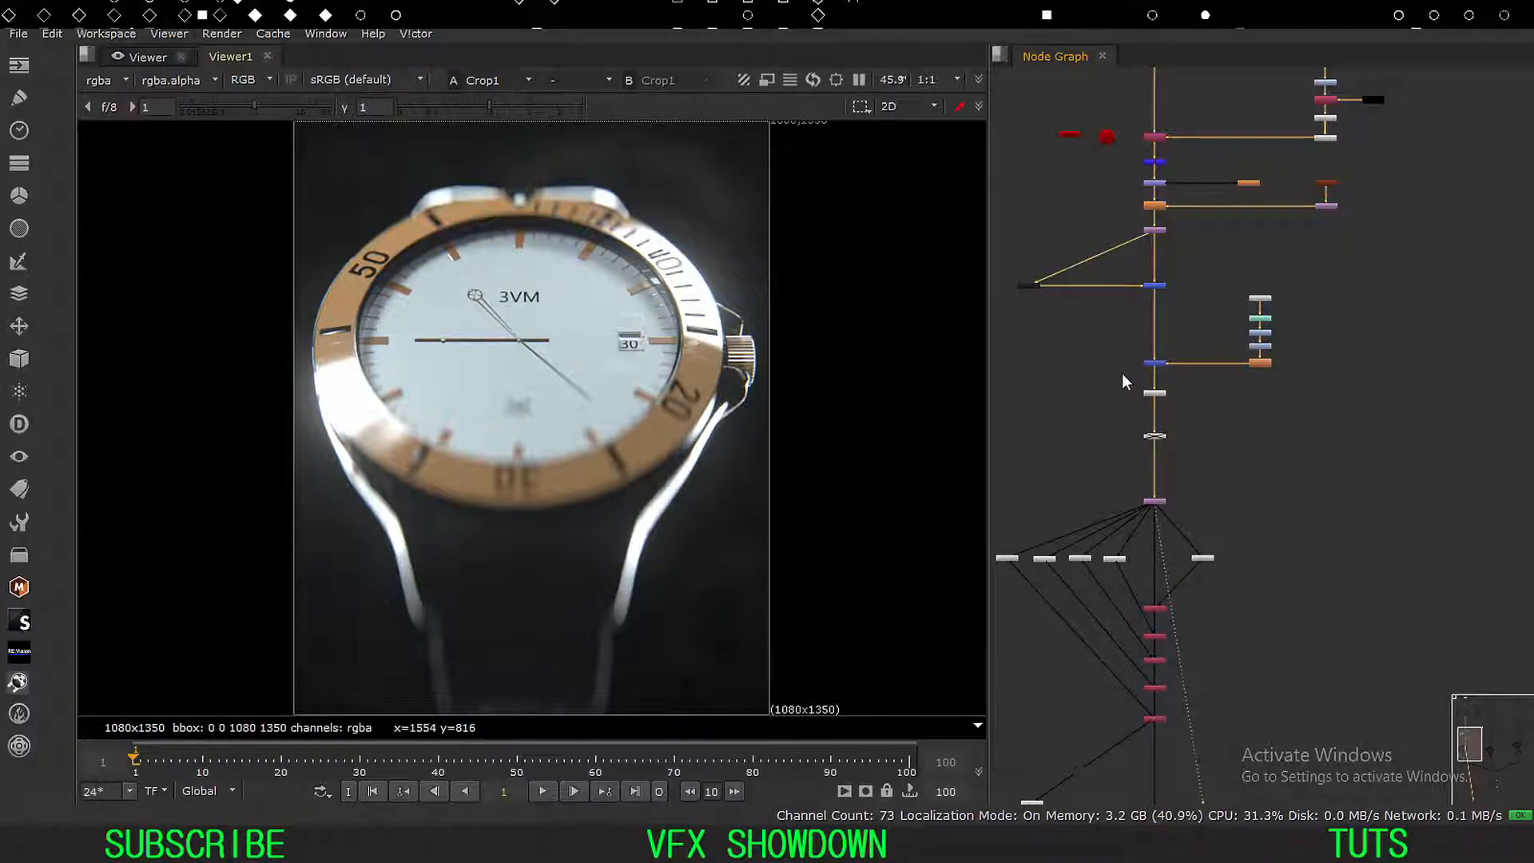
Display the raw Stamp14 render of the second watch branch in the viewer.
scroll(1123, 383, down, 5)
scroll(1198, 367, up, 3)
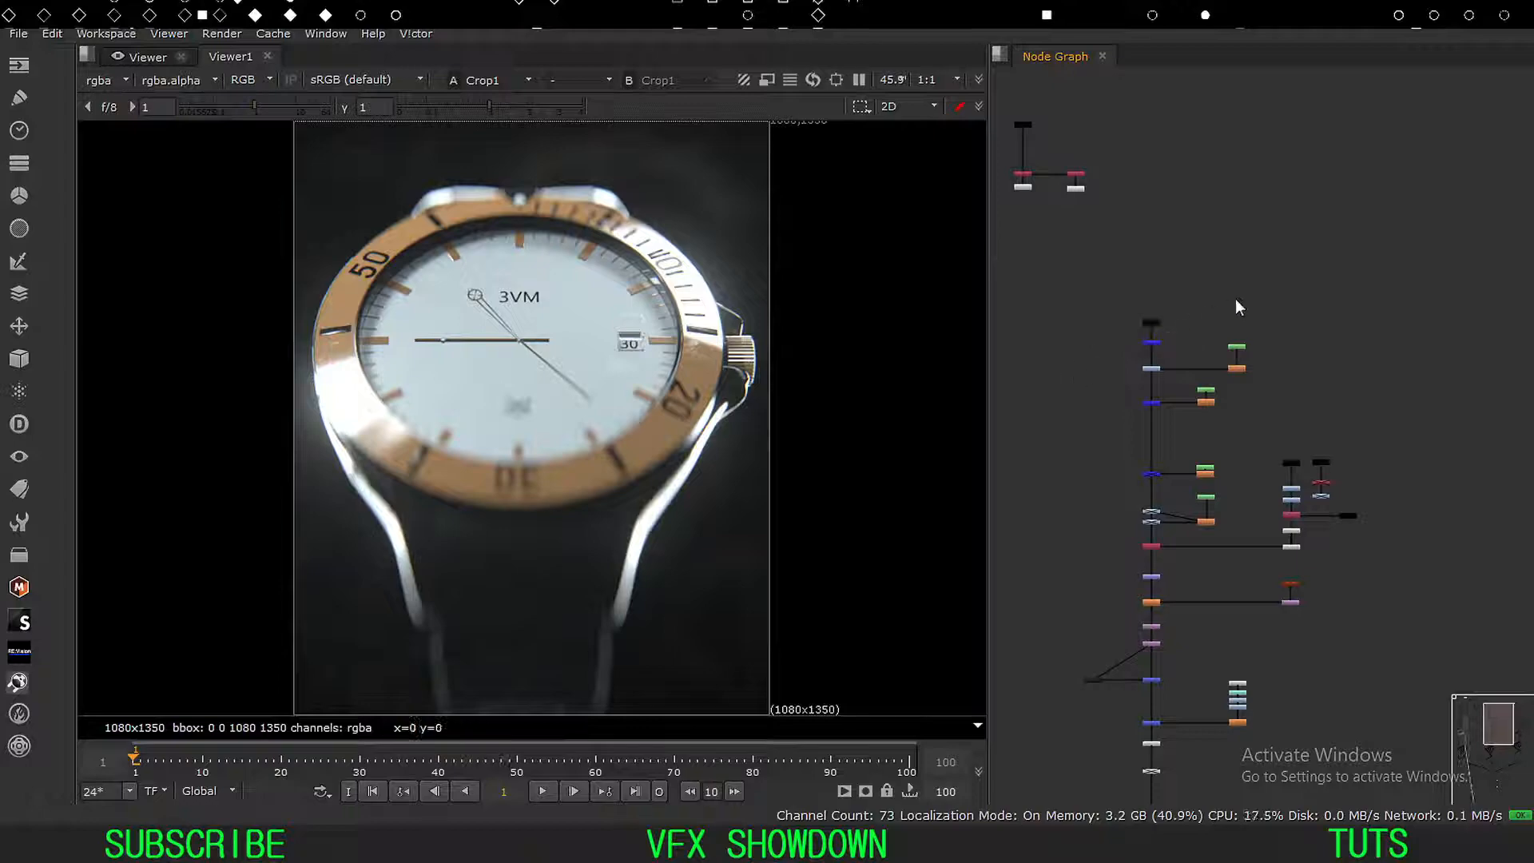
key(1)
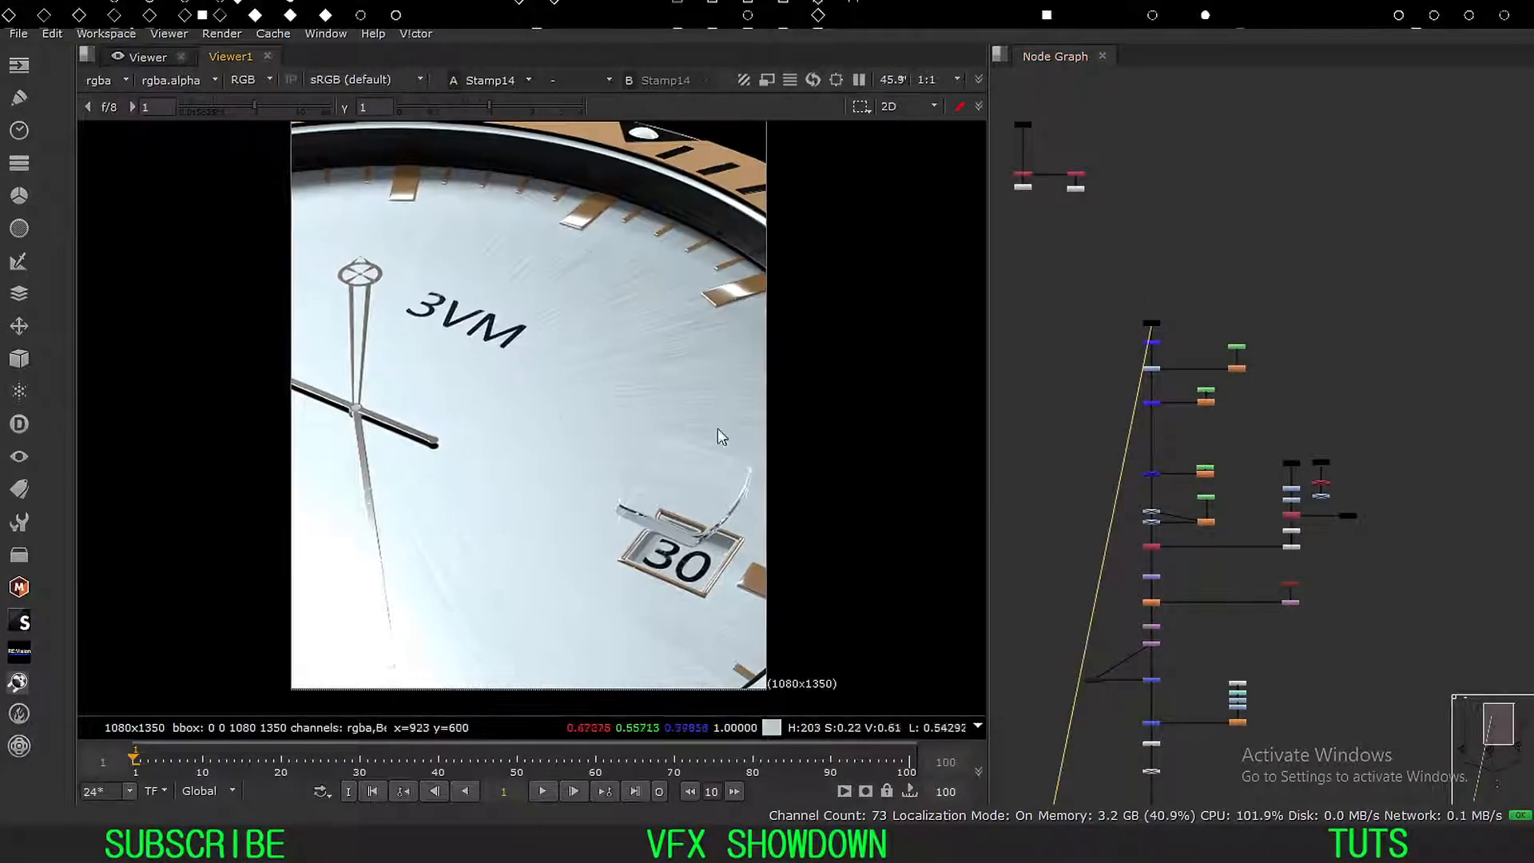
scroll(1182, 408, up, 5)
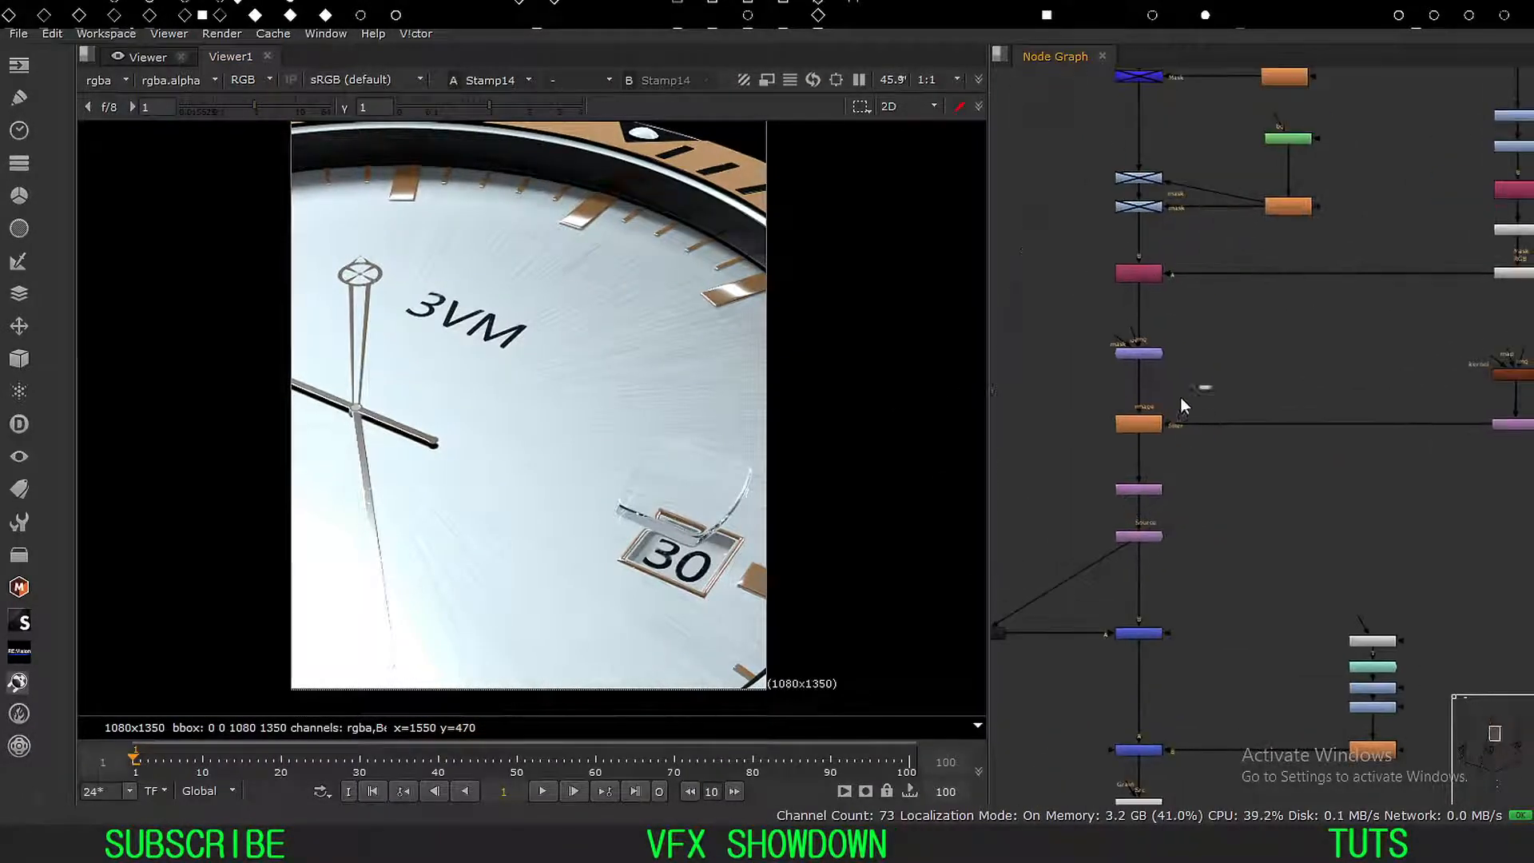
View the ZDefocus3 output and examine the depth blur across the dial.
click(1138, 424)
key(1)
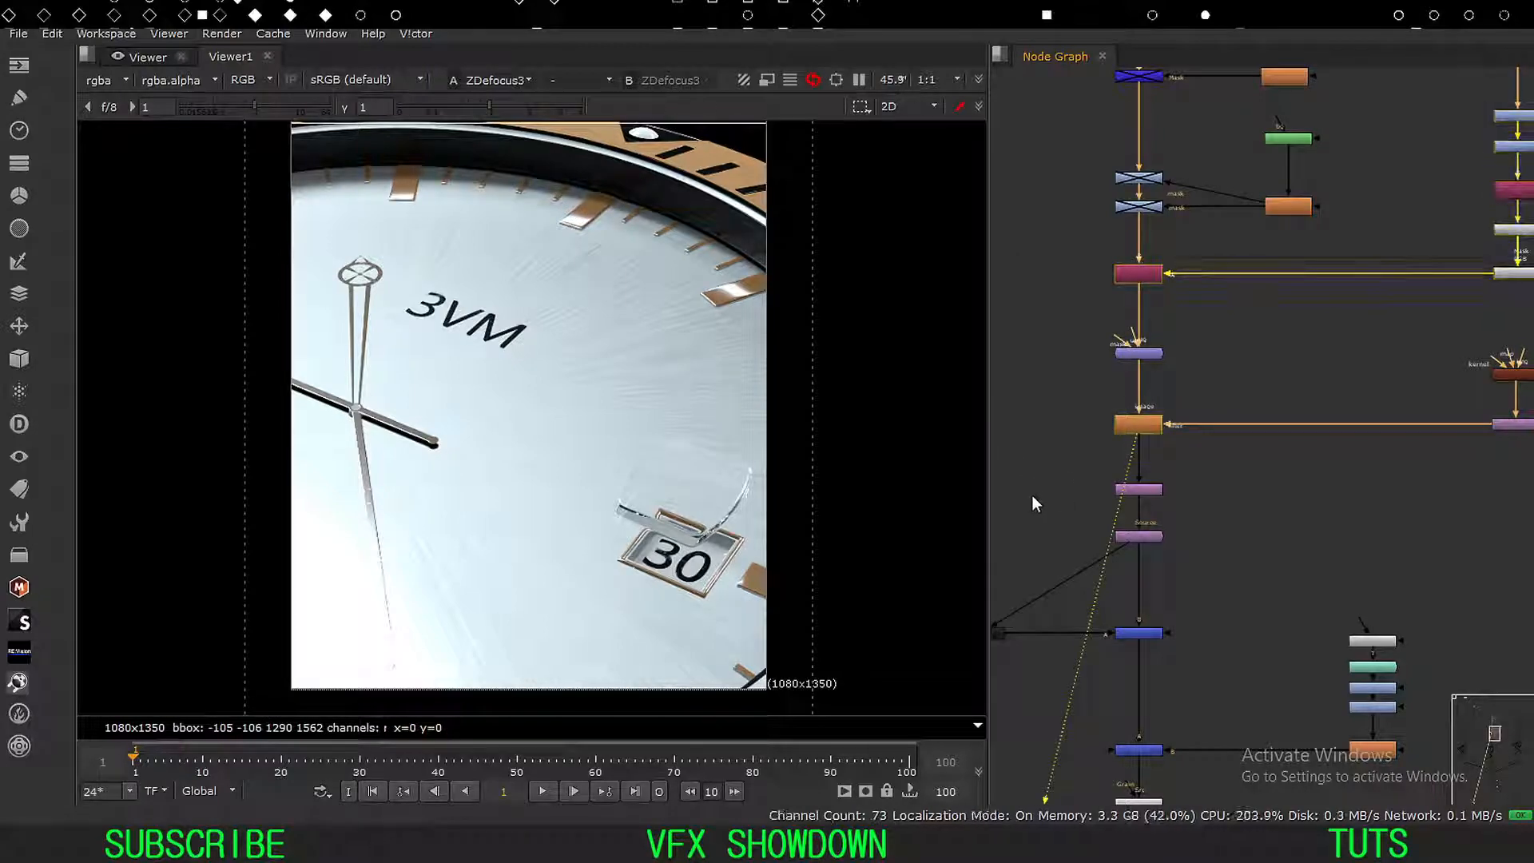
scroll(1080, 391, down, 5)
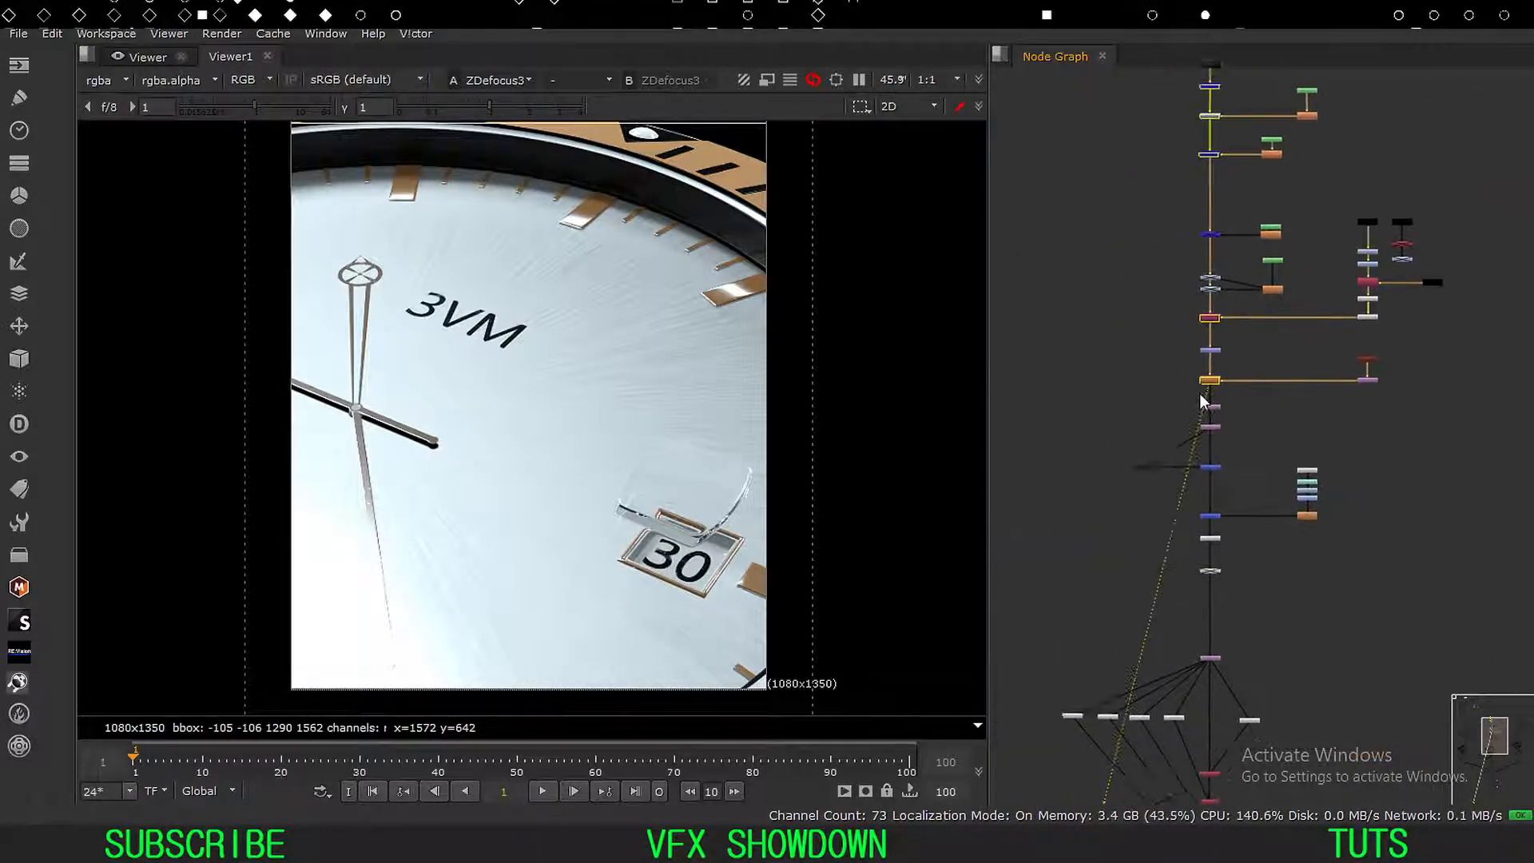
scroll(1200, 393, down, 5)
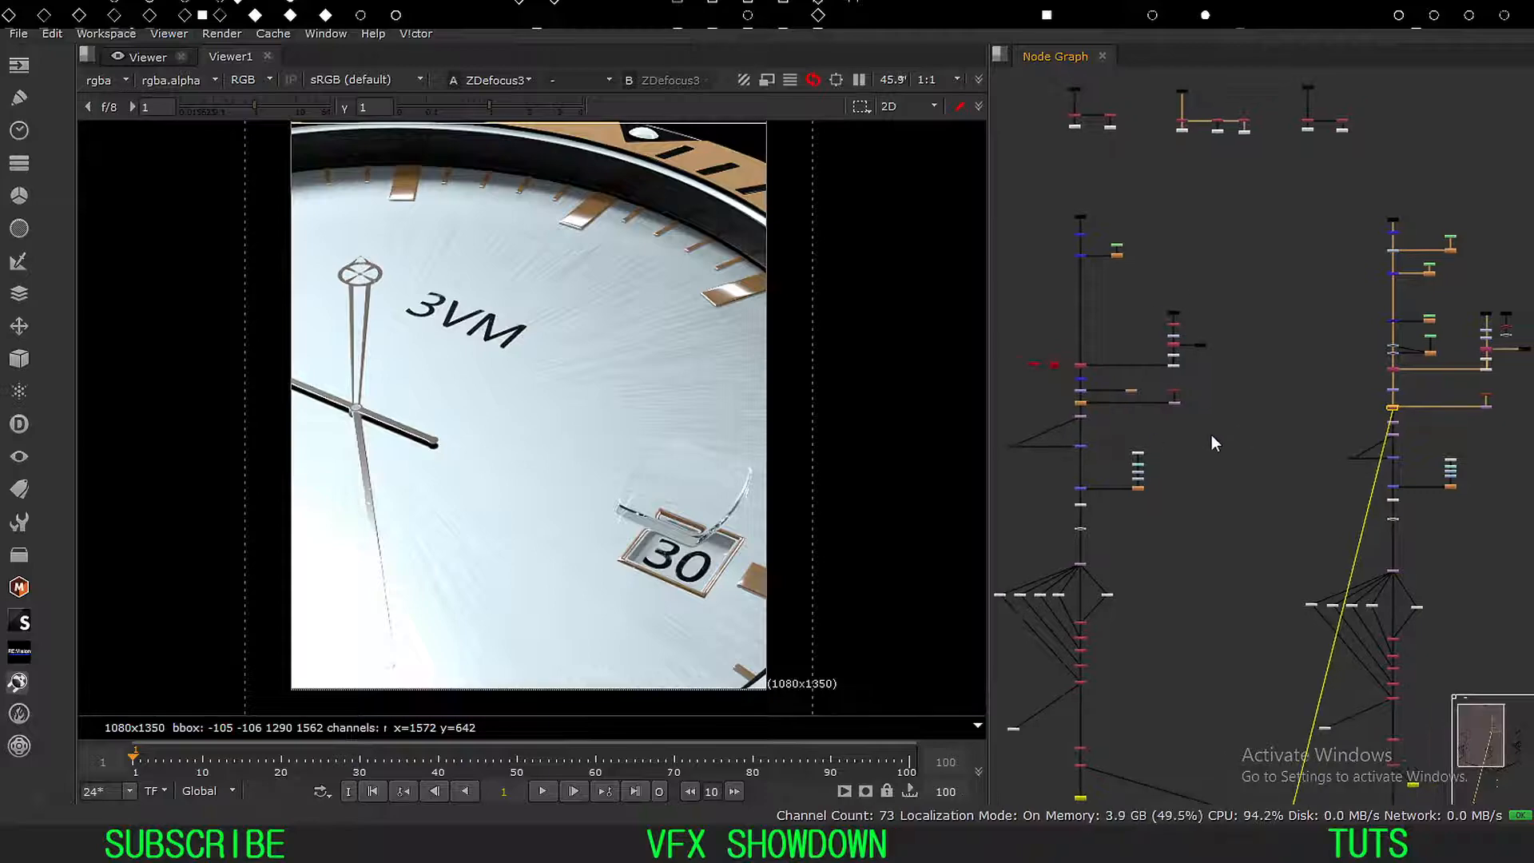
scroll(1288, 415, up, 8)
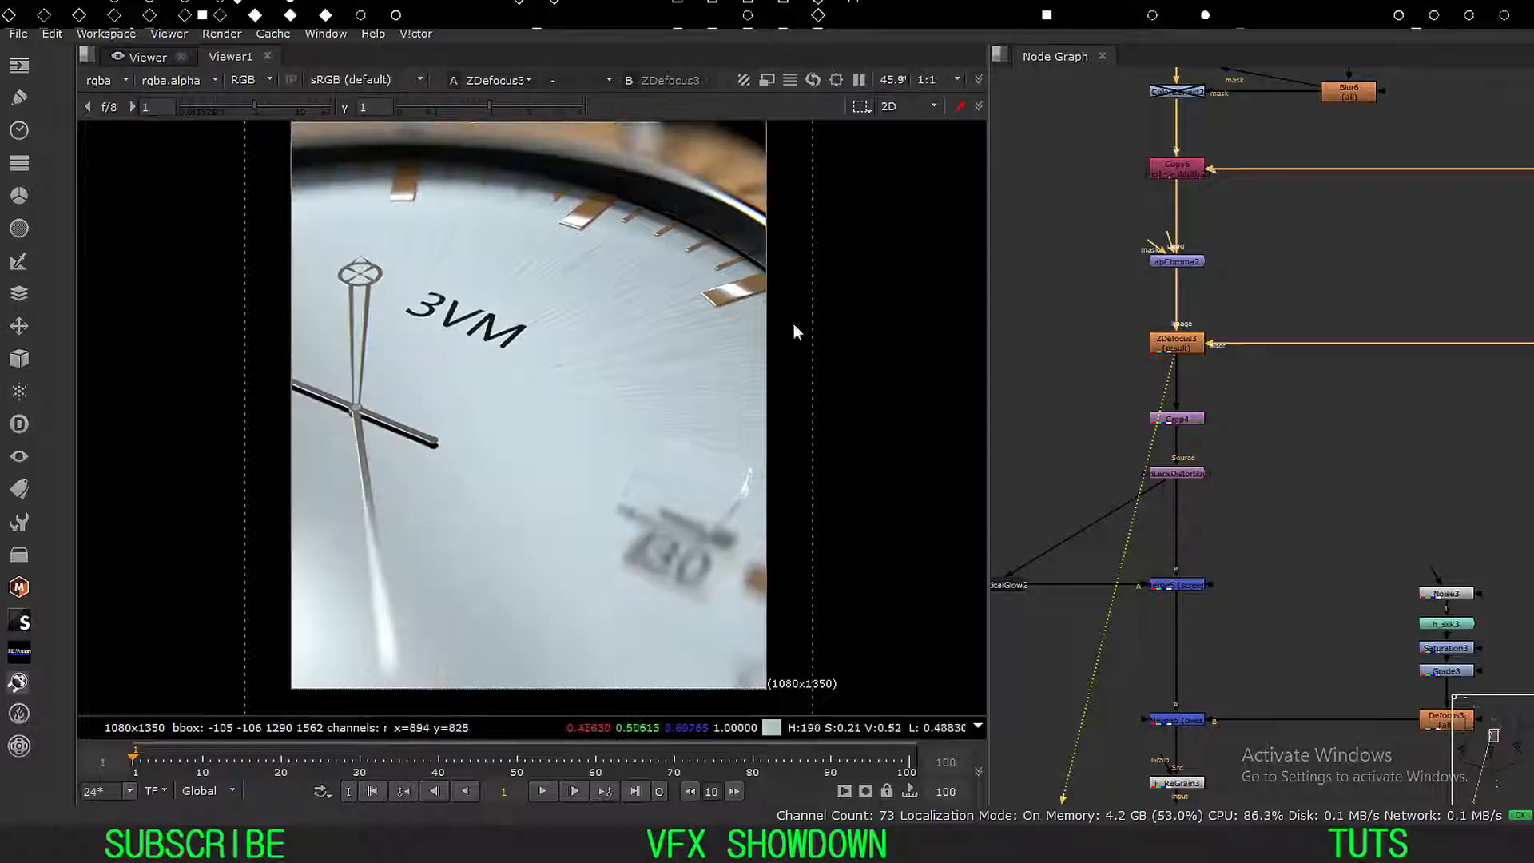
middle_drag(537, 274, 521, 315)
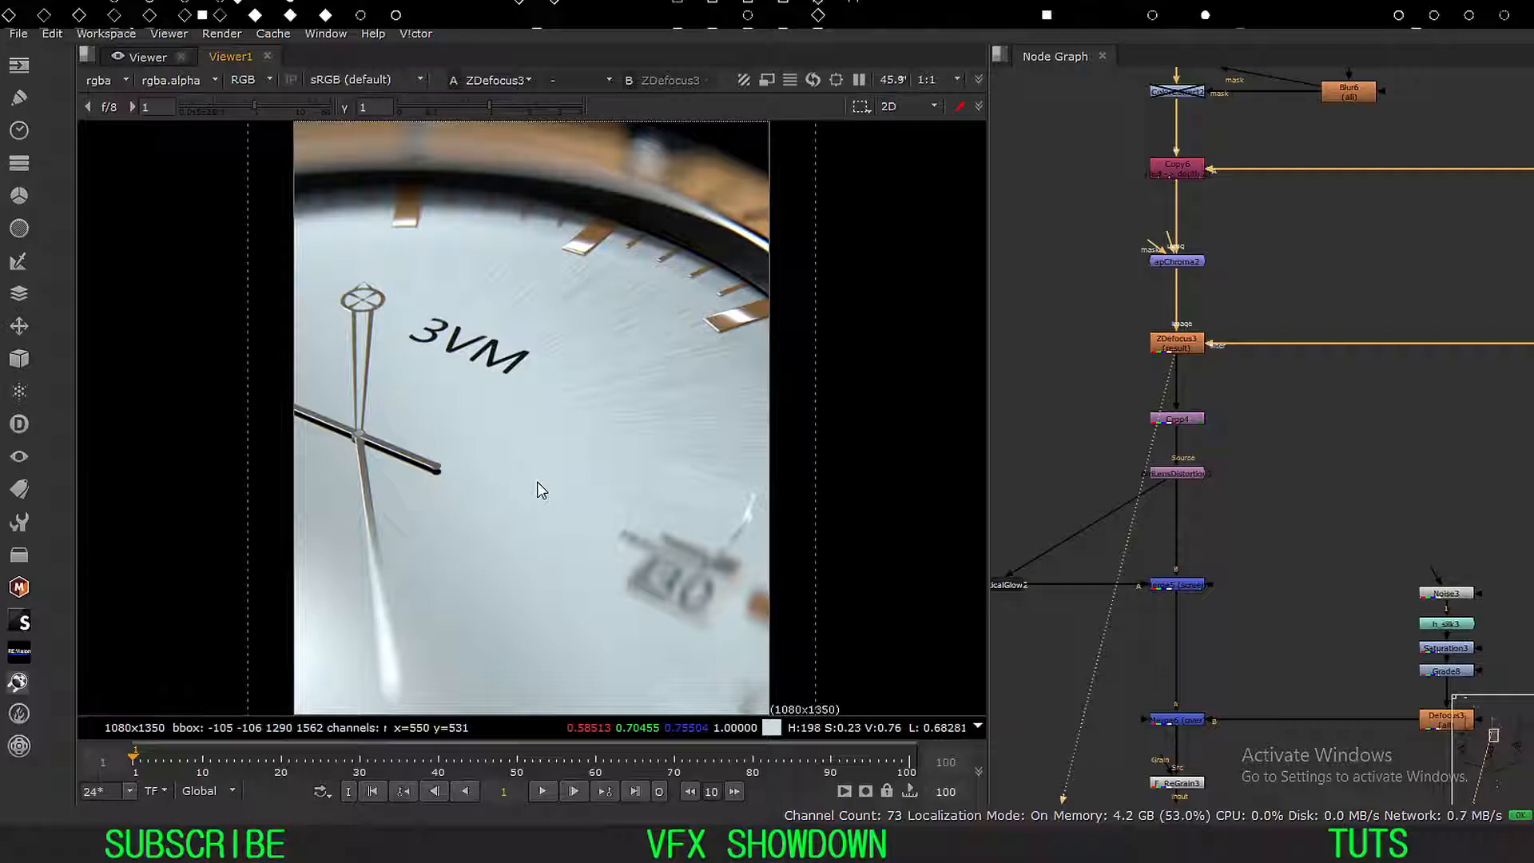
Display the second branch's final Crop3 output in the viewer.
scroll(1185, 399, down, 3)
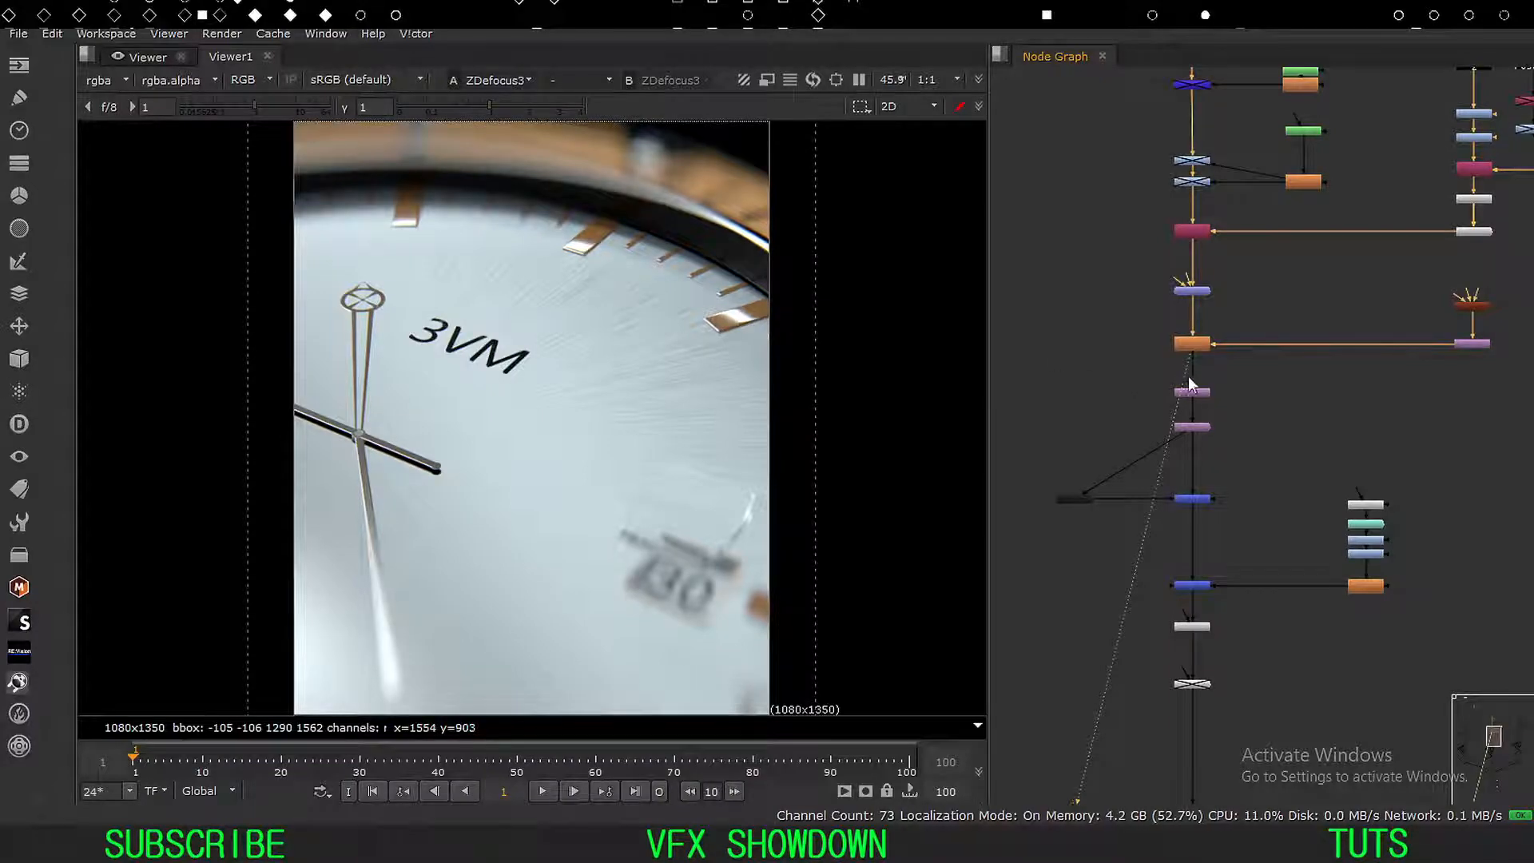
scroll(1260, 377, up, 5)
scroll(1162, 449, down, 1)
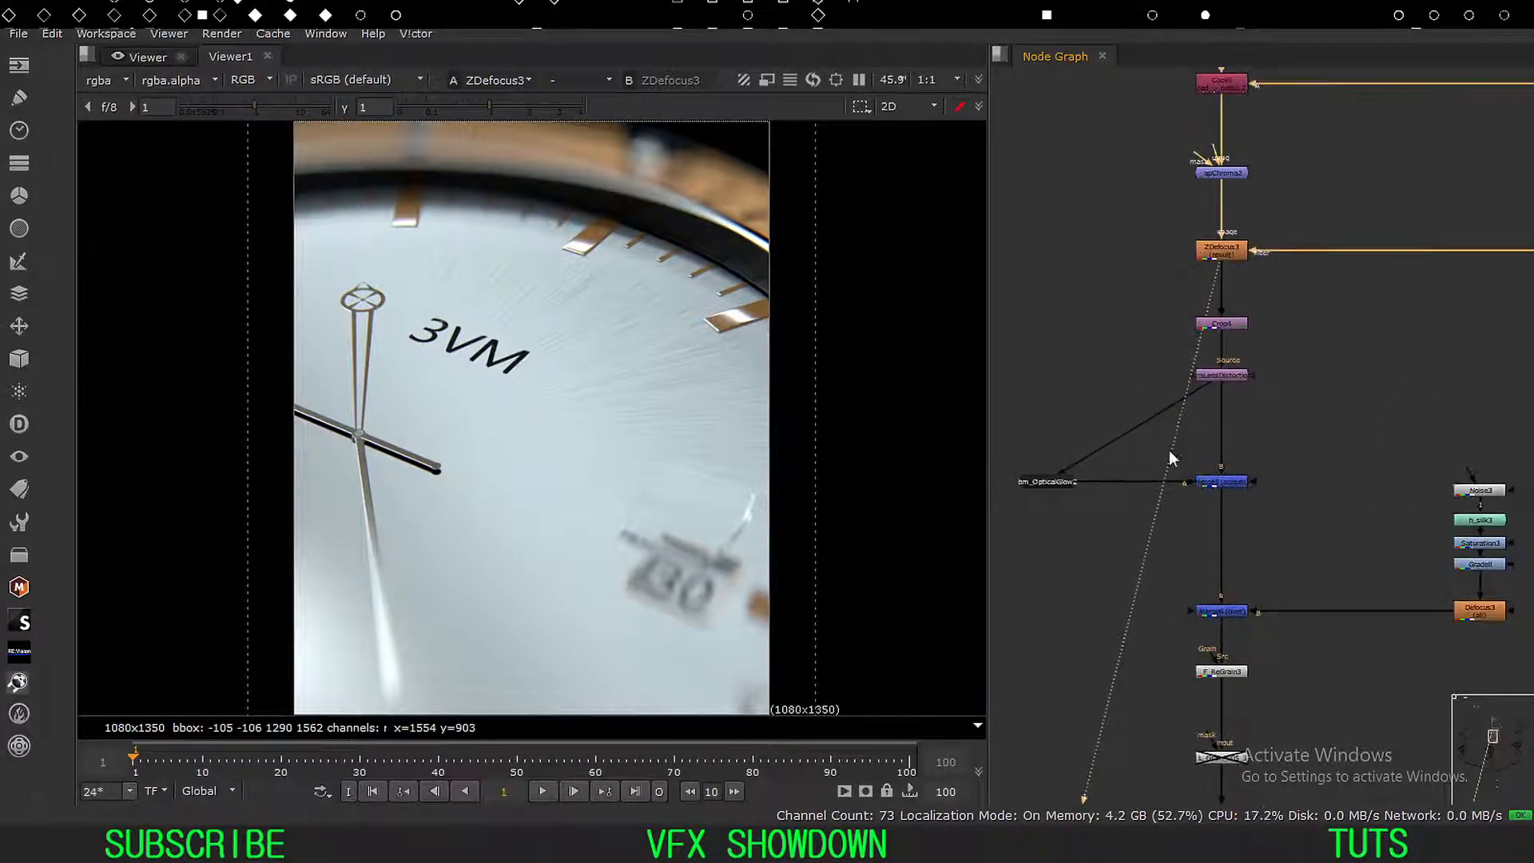
middle_drag(1122, 595, 1143, 405)
middle_drag(1126, 679, 1115, 431)
key(1)
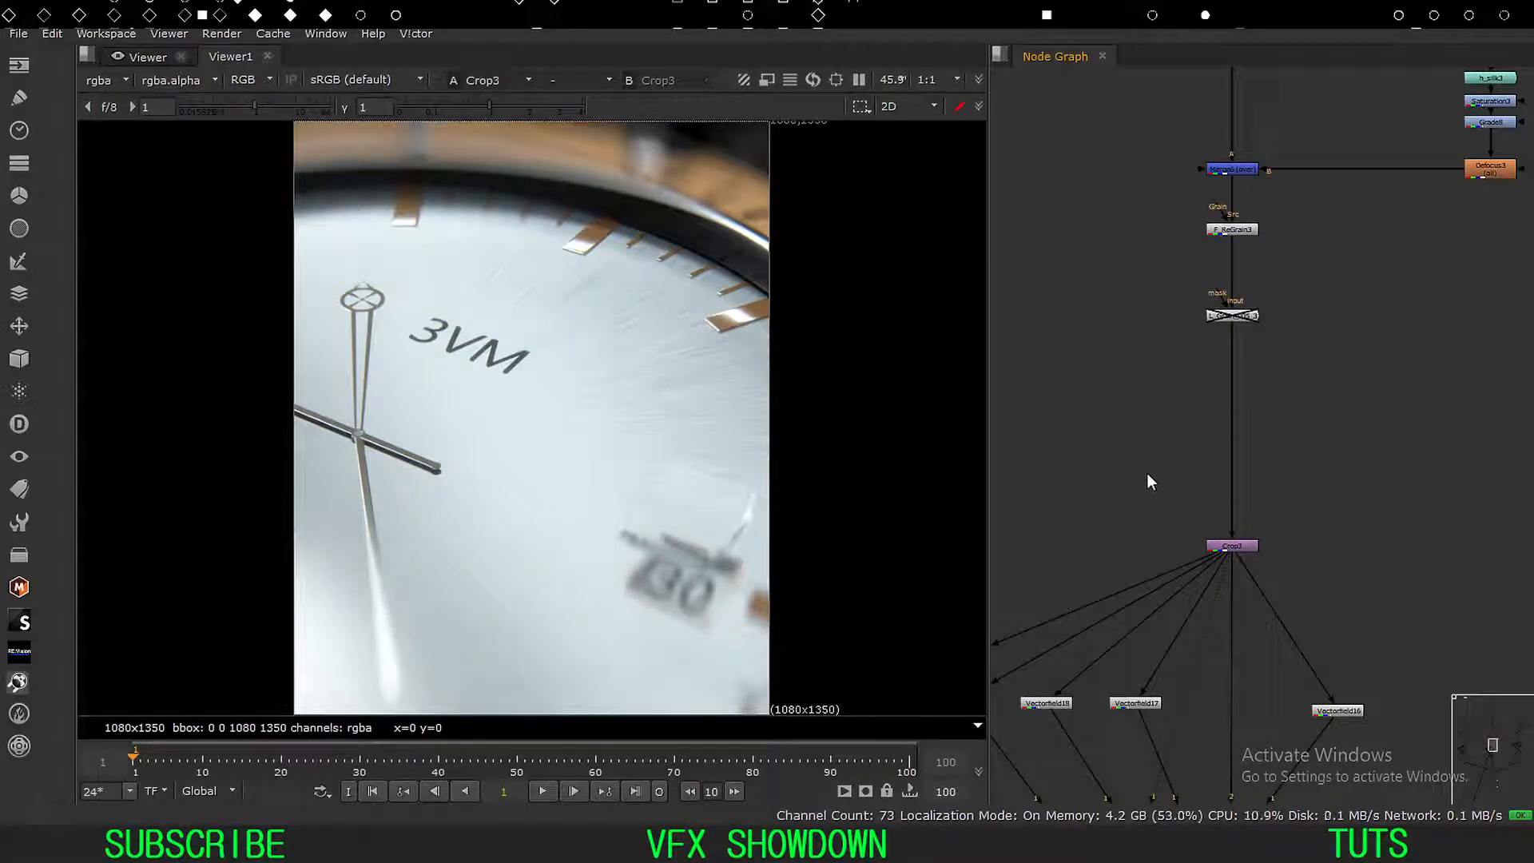
Fit the whole node graph and display the raw render at the head of the third watch branch.
key(f)
middle_drag(1295, 393, 1187, 534)
scroll(1187, 367, up, 5)
middle_drag(1148, 227, 1221, 364)
drag(1222, 344, 1100, 391)
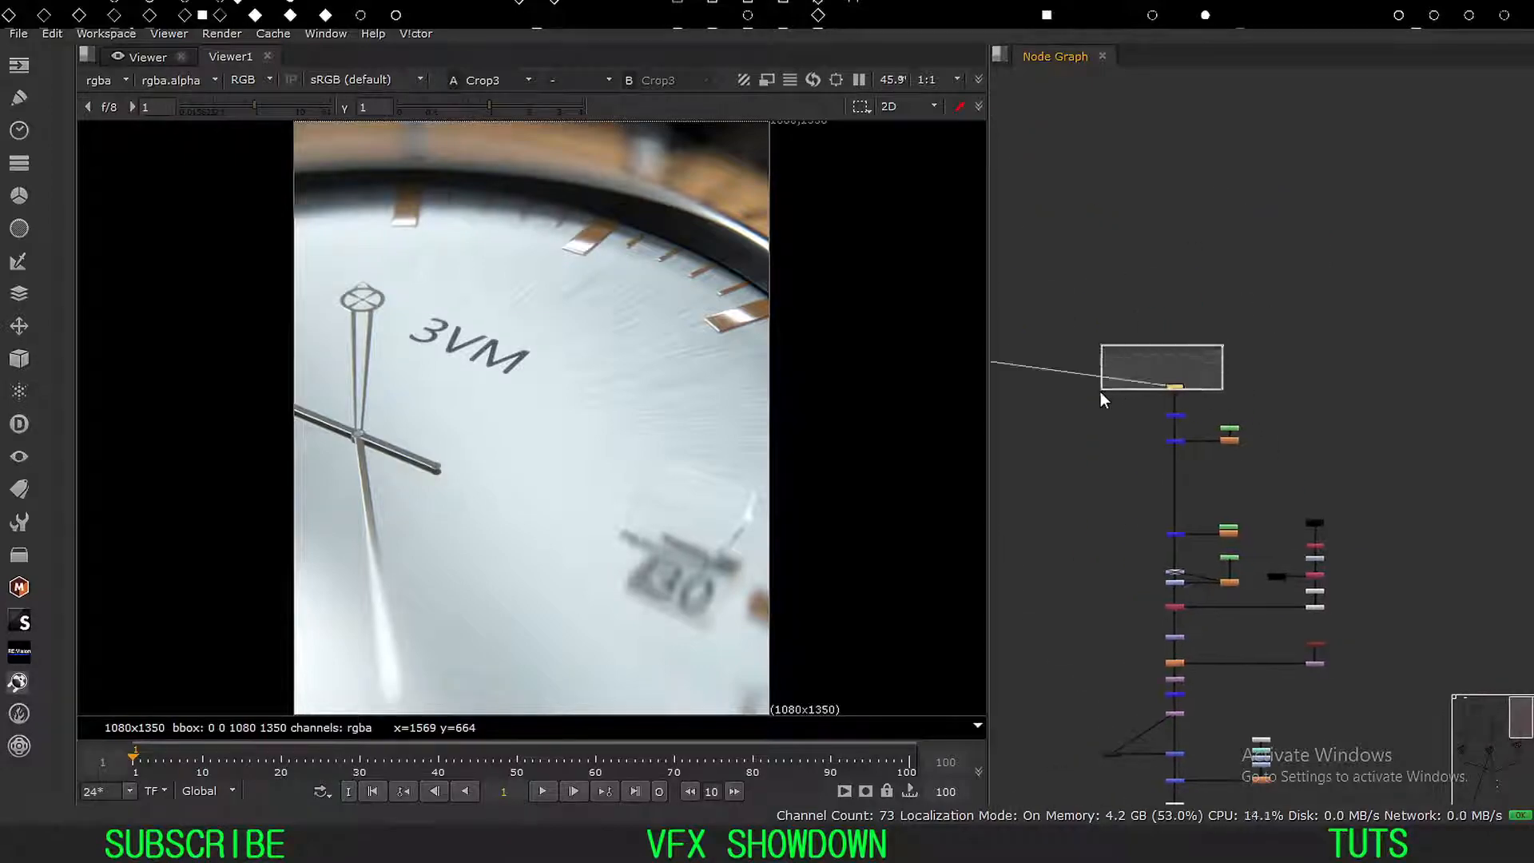
key(1)
Display the third branch's final Crop2 output, clear the selection and fit the whole node graph.
middle_drag(1172, 600, 1213, 467)
scroll(1190, 561, up, 3)
scroll(1221, 487, up, 2)
drag(1251, 465, 1096, 516)
middle_drag(1099, 569, 1166, 383)
middle_drag(1143, 646, 1169, 417)
middle_drag(1150, 597, 1143, 475)
drag(1278, 483, 1182, 533)
key(1)
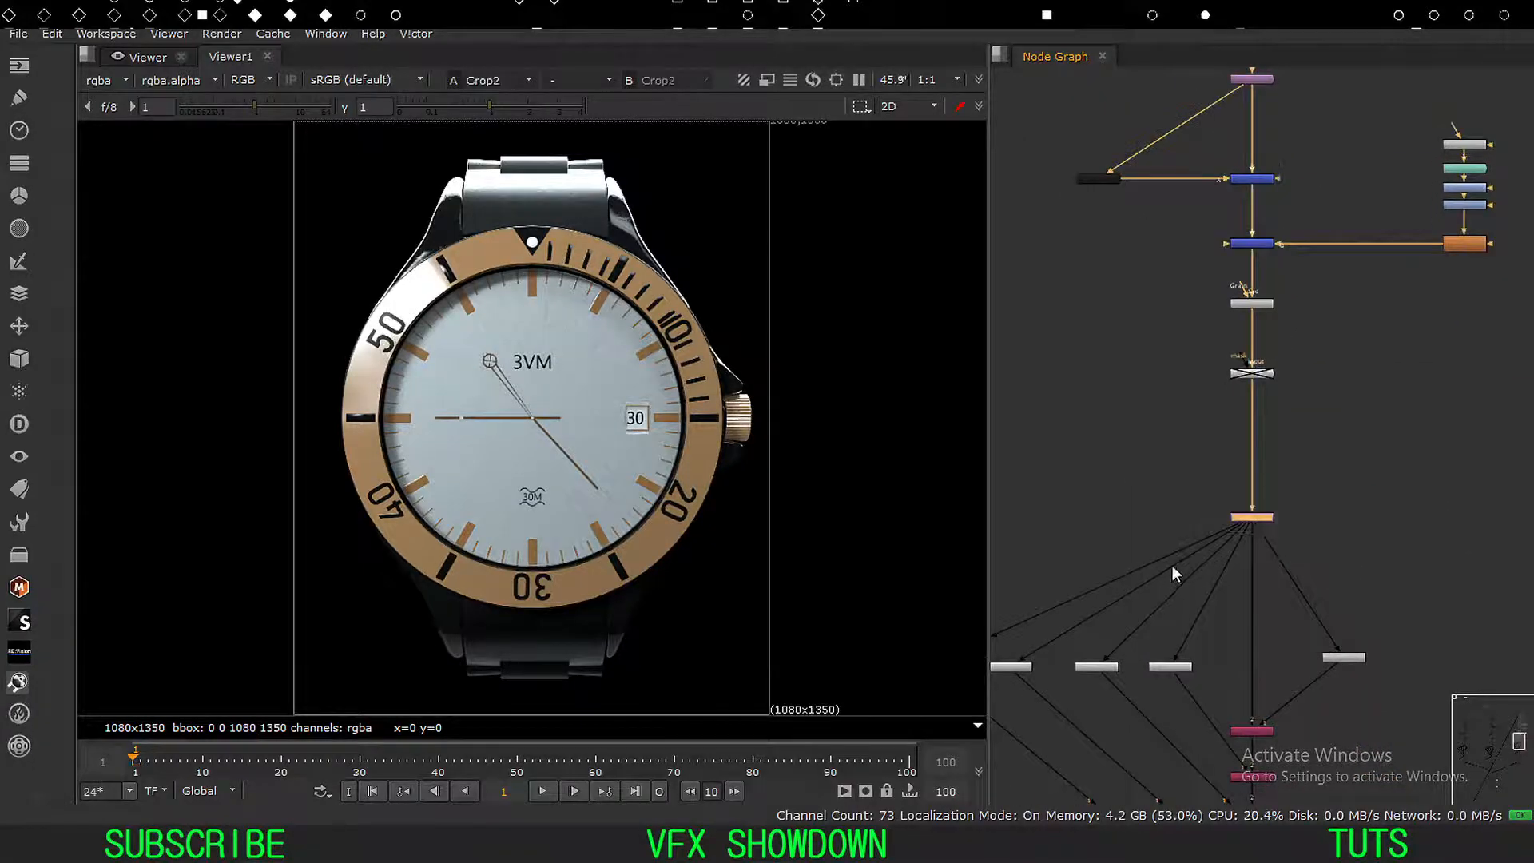
click(1142, 484)
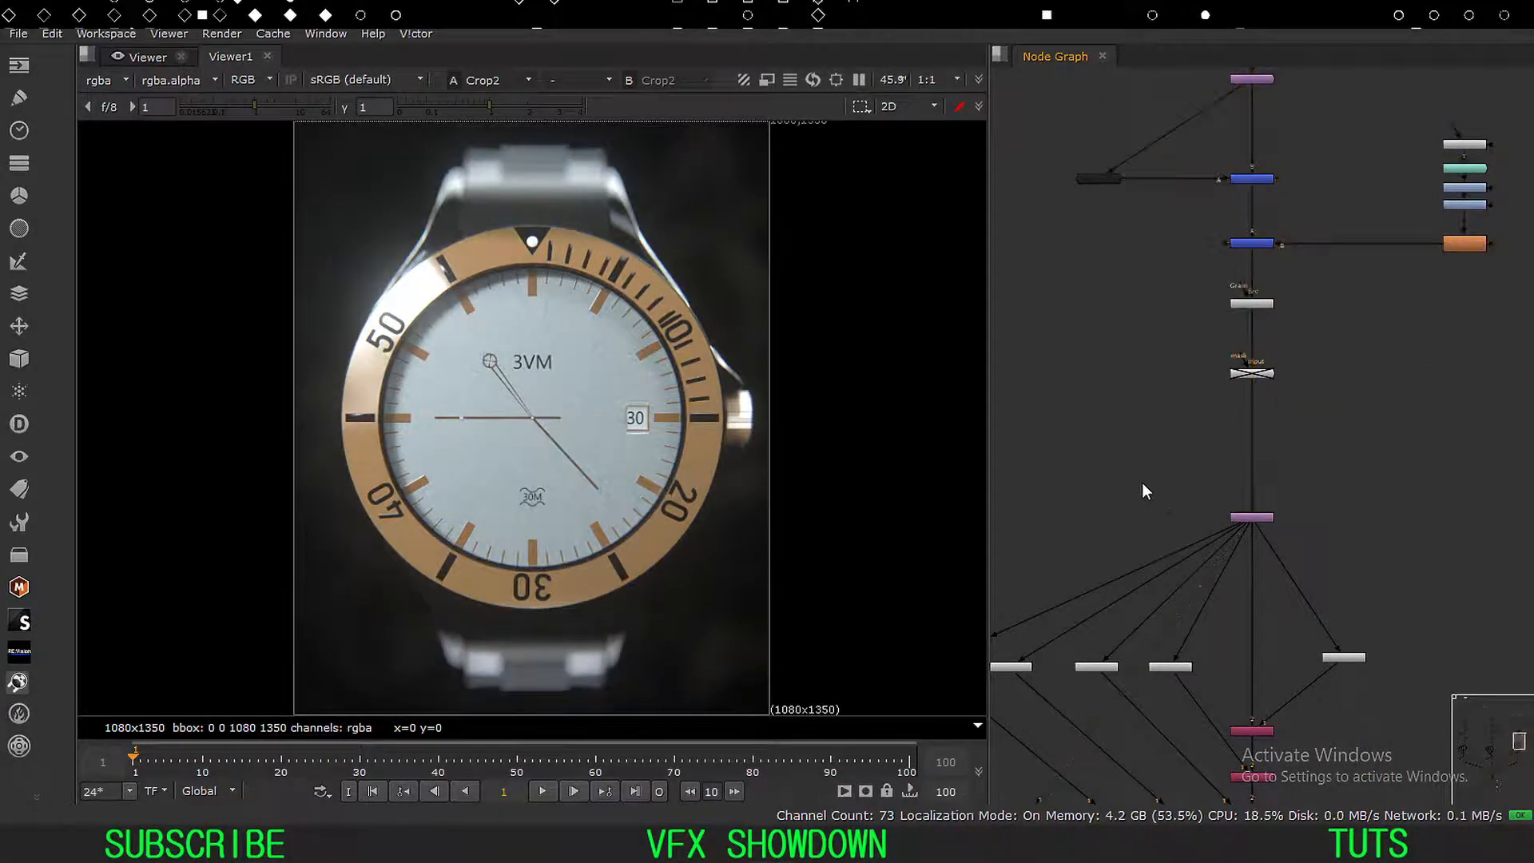
key(f)
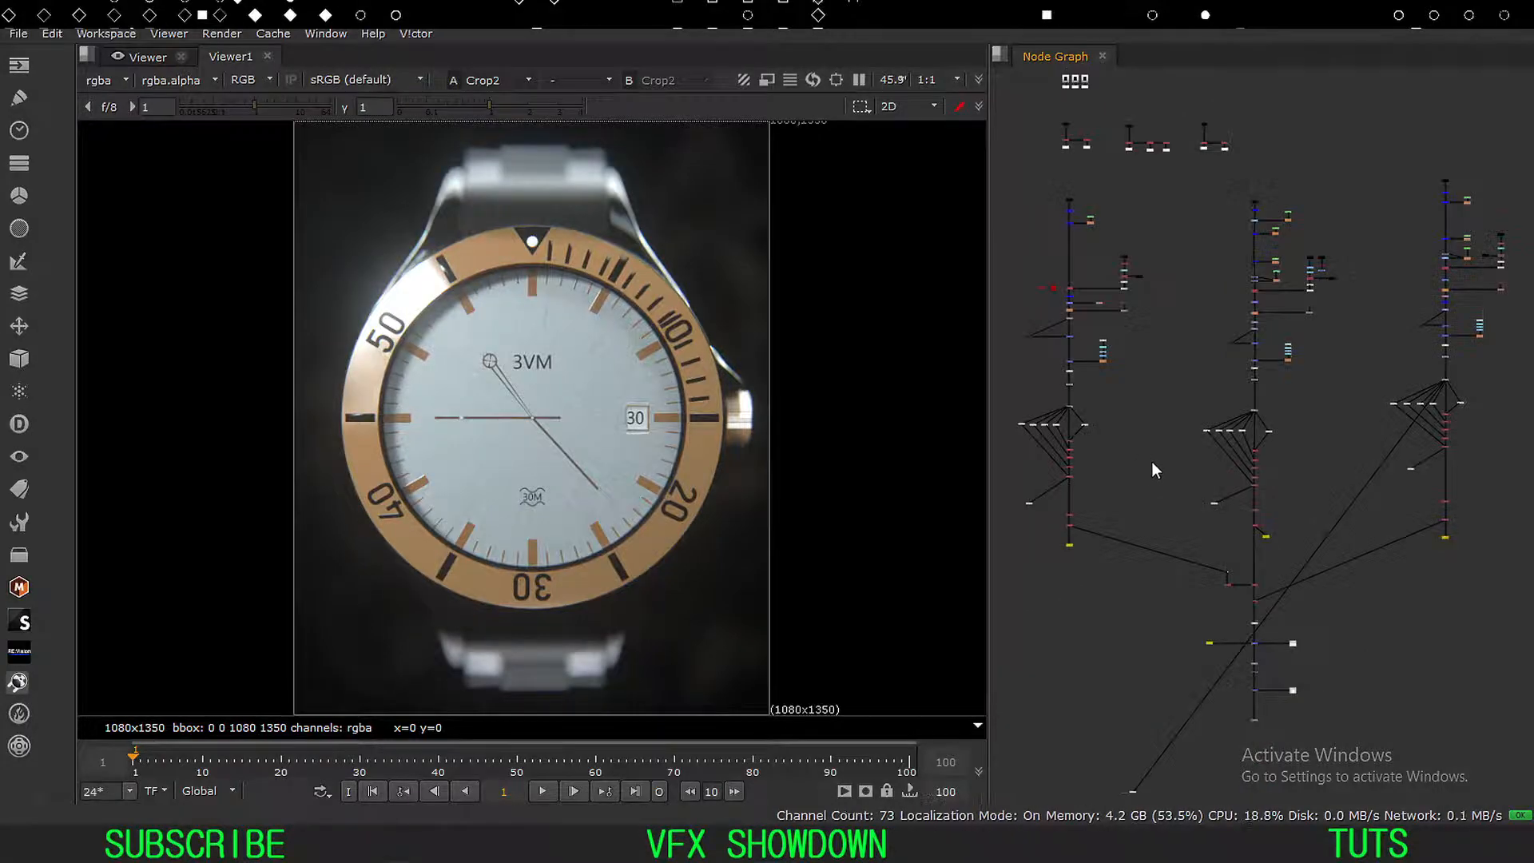
Select the nodes of the first, second and third watch branches in turn to compare their layouts.
drag(1073, 243, 983, 579)
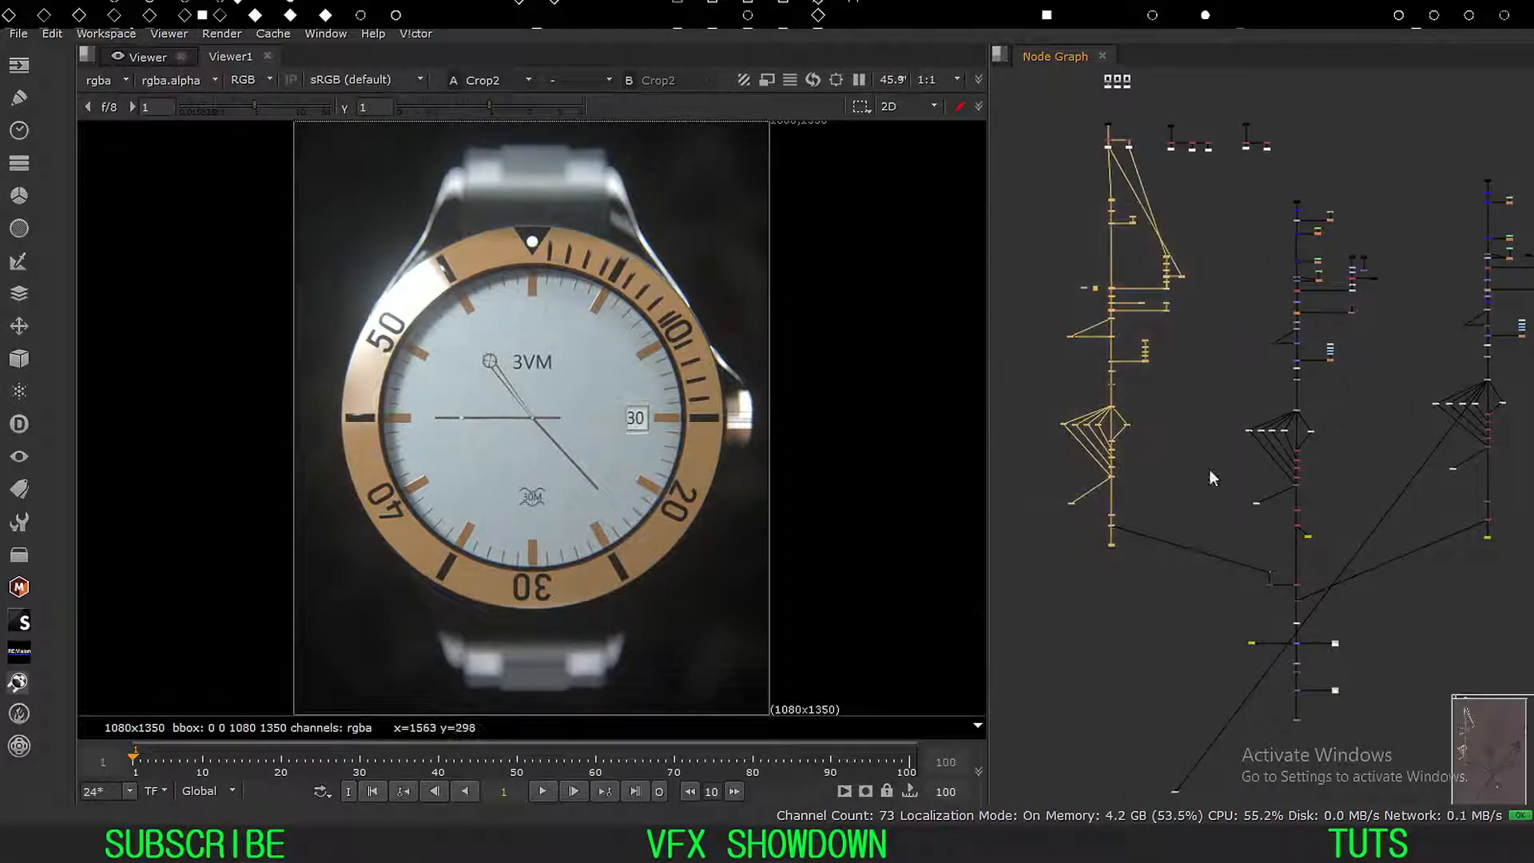
drag(1414, 182, 1199, 536)
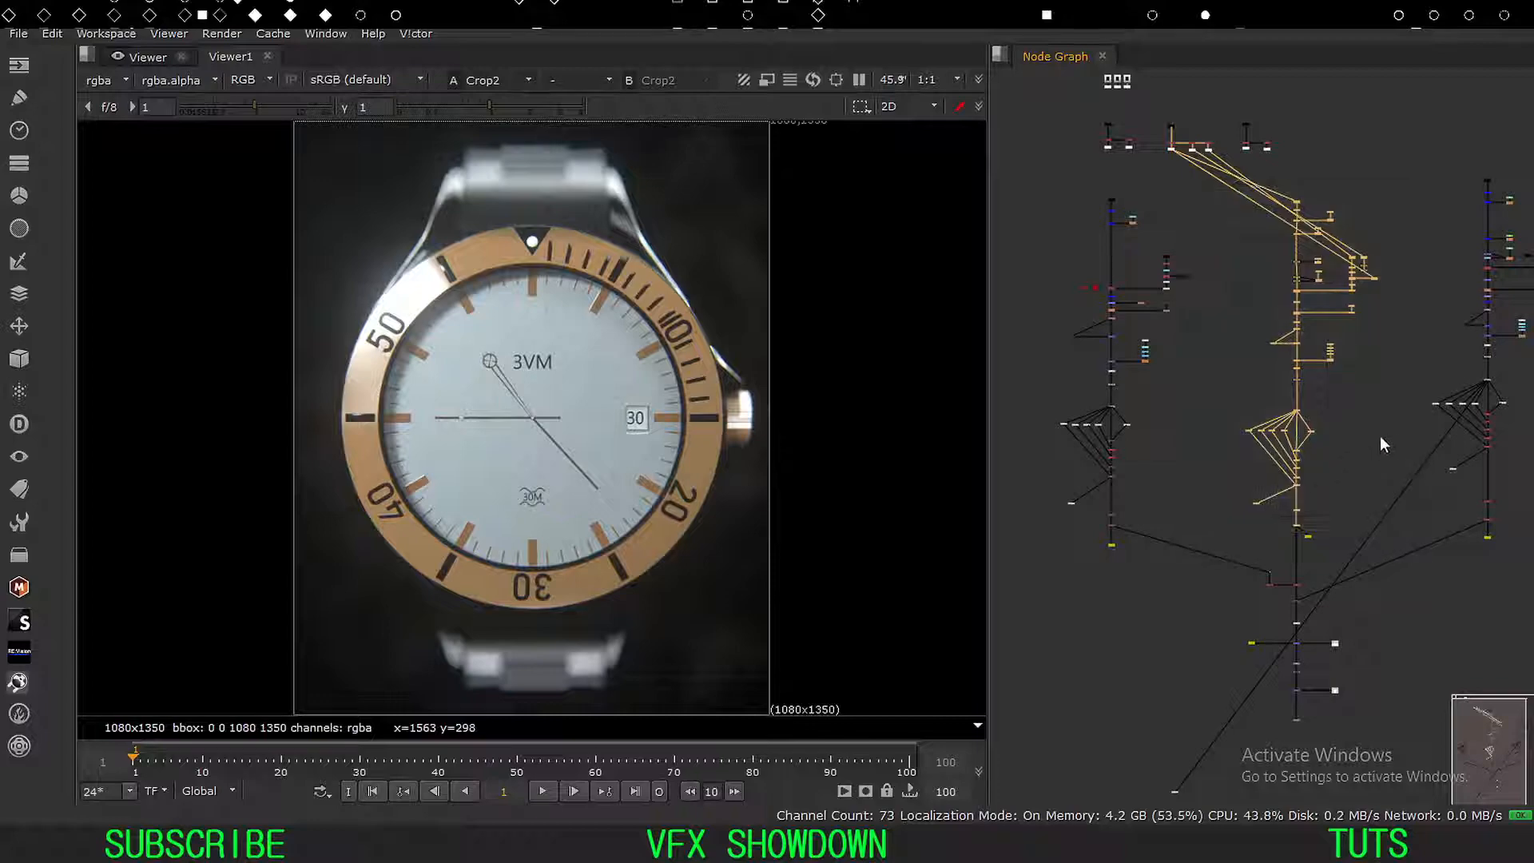
middle_drag(1378, 434, 1317, 449)
drag(1516, 165, 1319, 375)
middle_drag(1005, 423, 1169, 415)
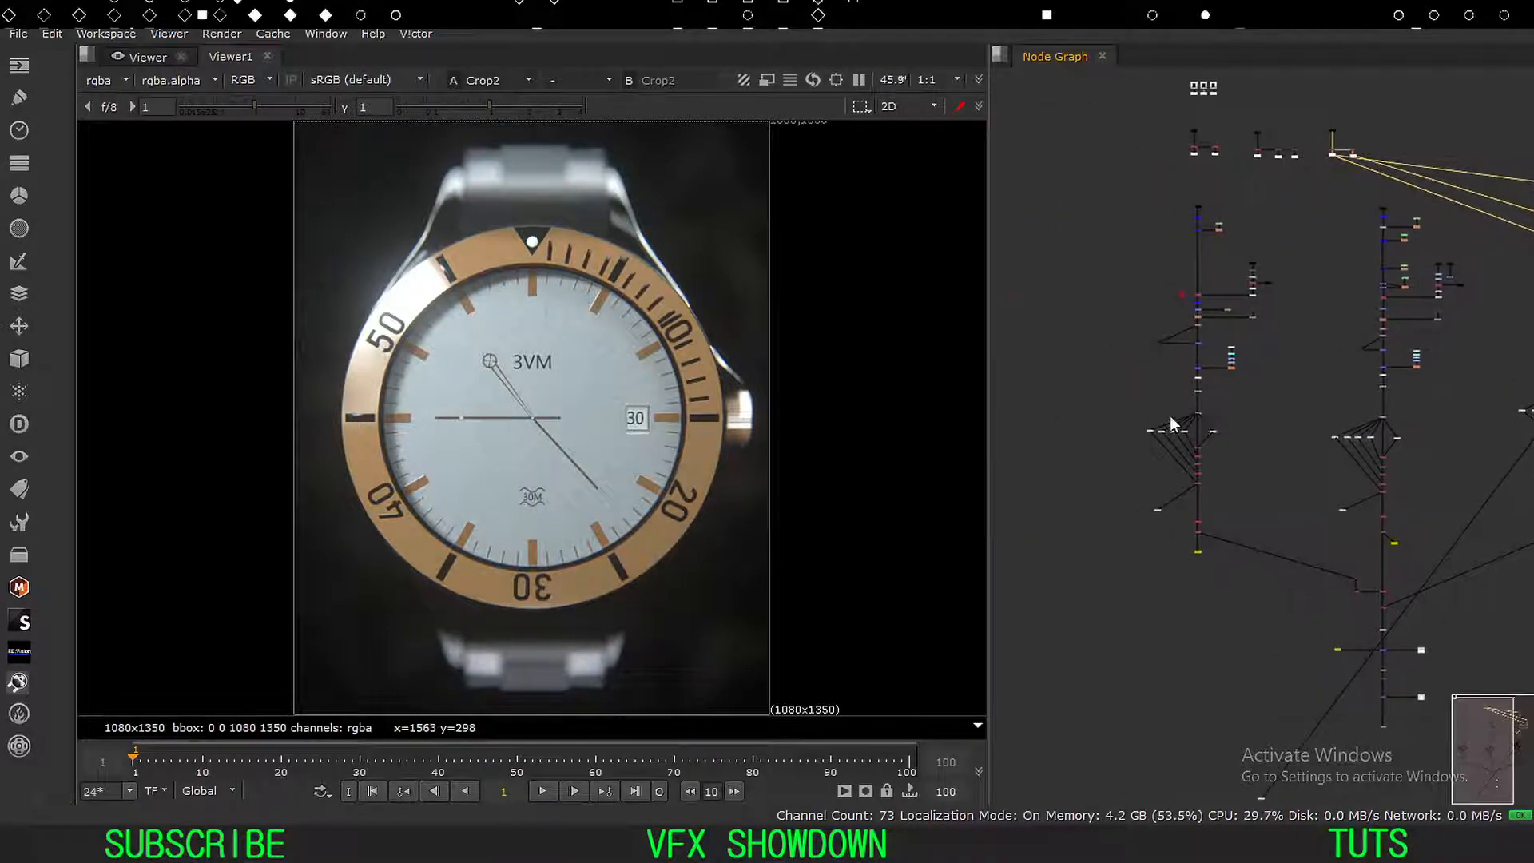
Return to the Vectorfield section of the first branch and display the Crop1 output feeding it.
scroll(1170, 415, up, 4)
alt+middle_drag(1243, 383, 1278, 370)
drag(1397, 338, 991, 806)
drag(1354, 316, 990, 592)
click(1198, 446)
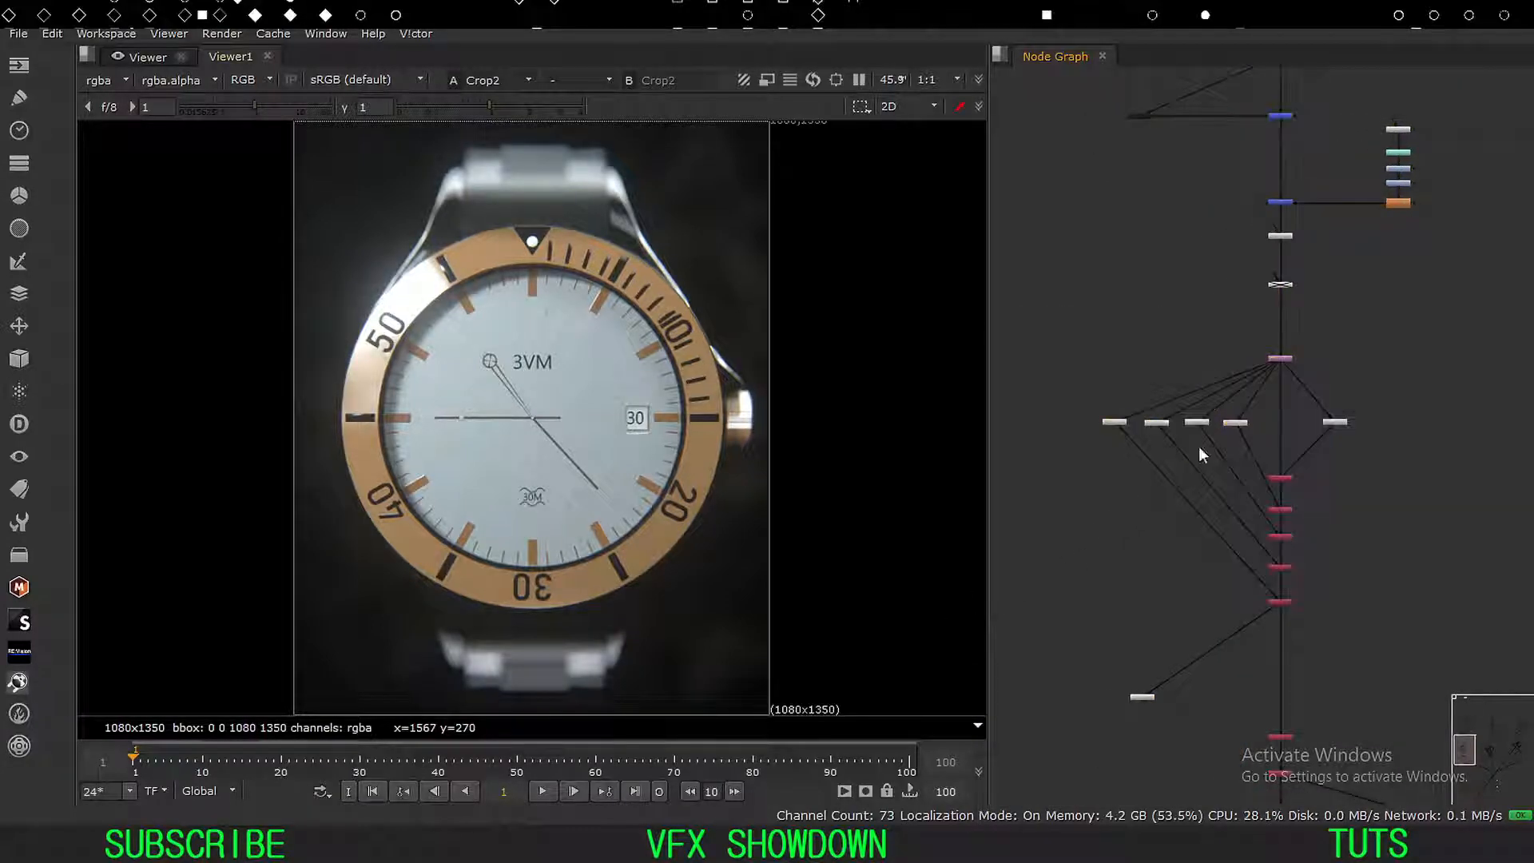
alt+middle_drag(1278, 400, 1279, 341)
ctrl+shift+click(1289, 260)
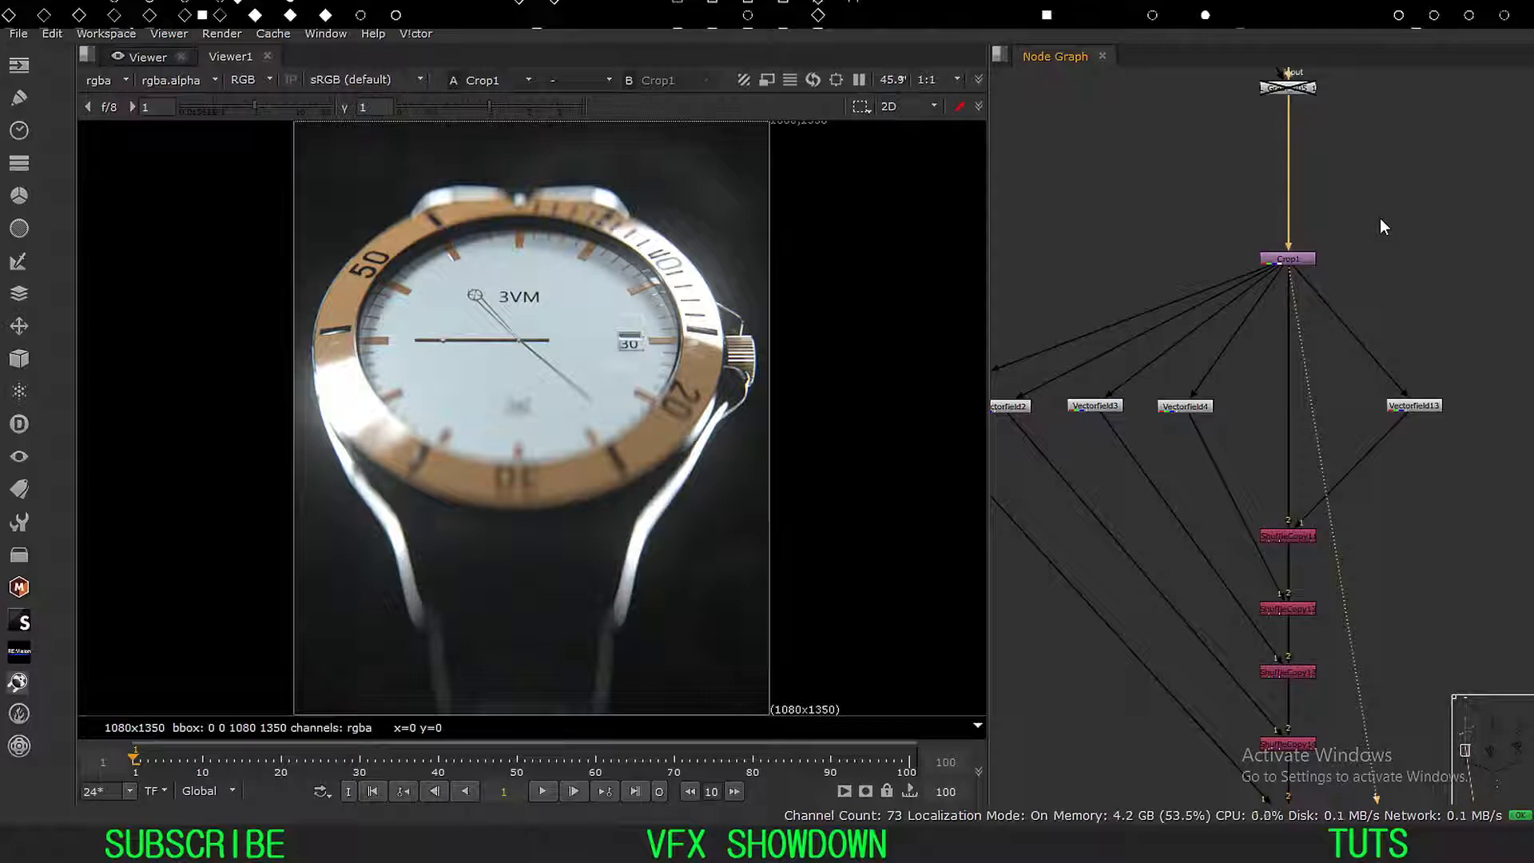
middle_drag(1106, 294, 1135, 288)
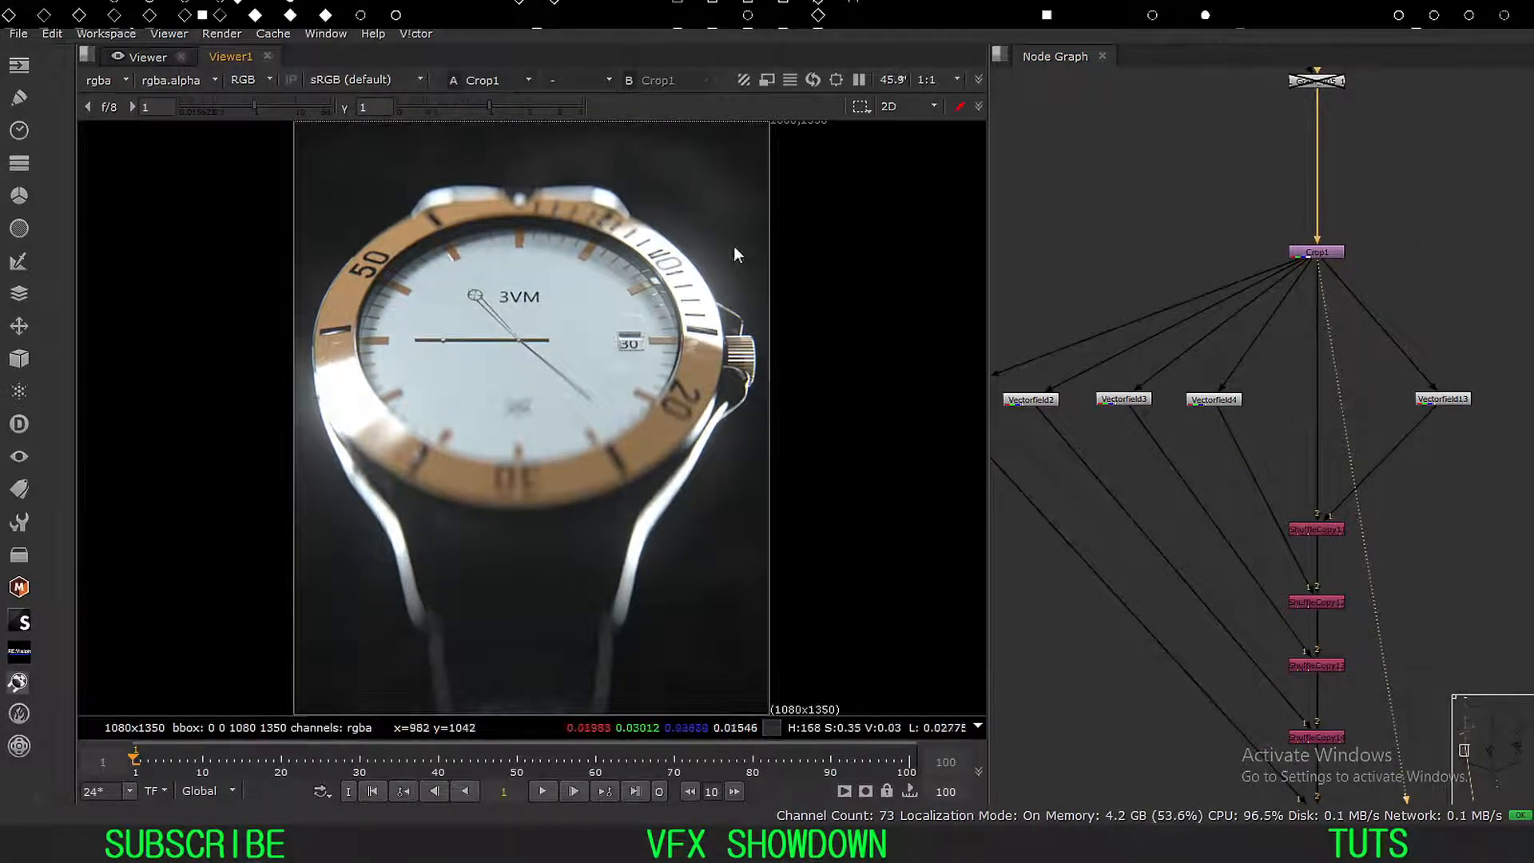
drag(746, 185, 291, 517)
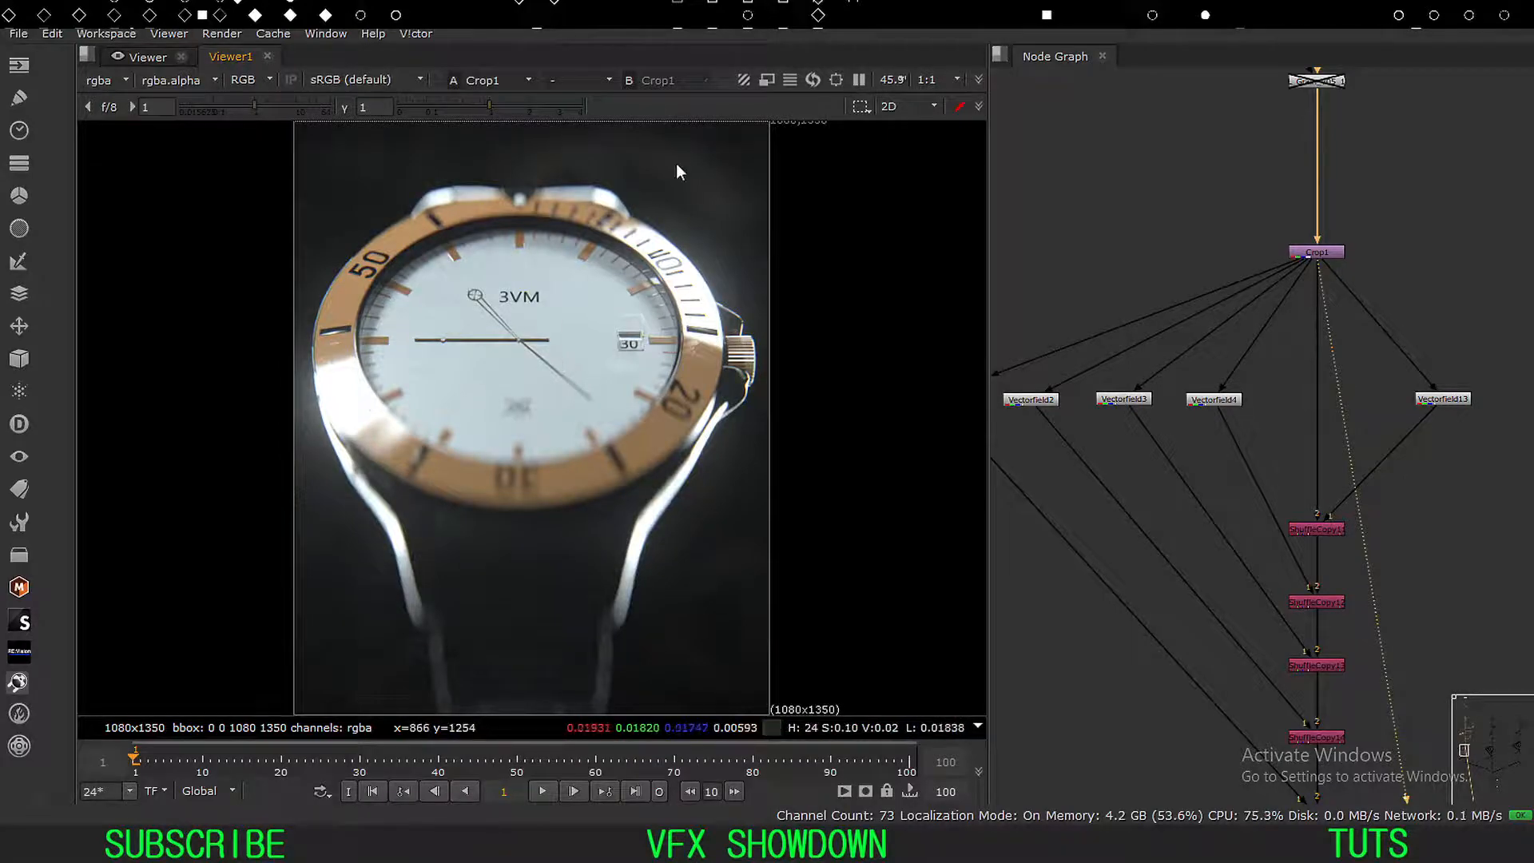
Examine the Super Gold 2 LUT settings in Vectorfield1's properties, close them and view the node's output.
scroll(1201, 343, up, 5)
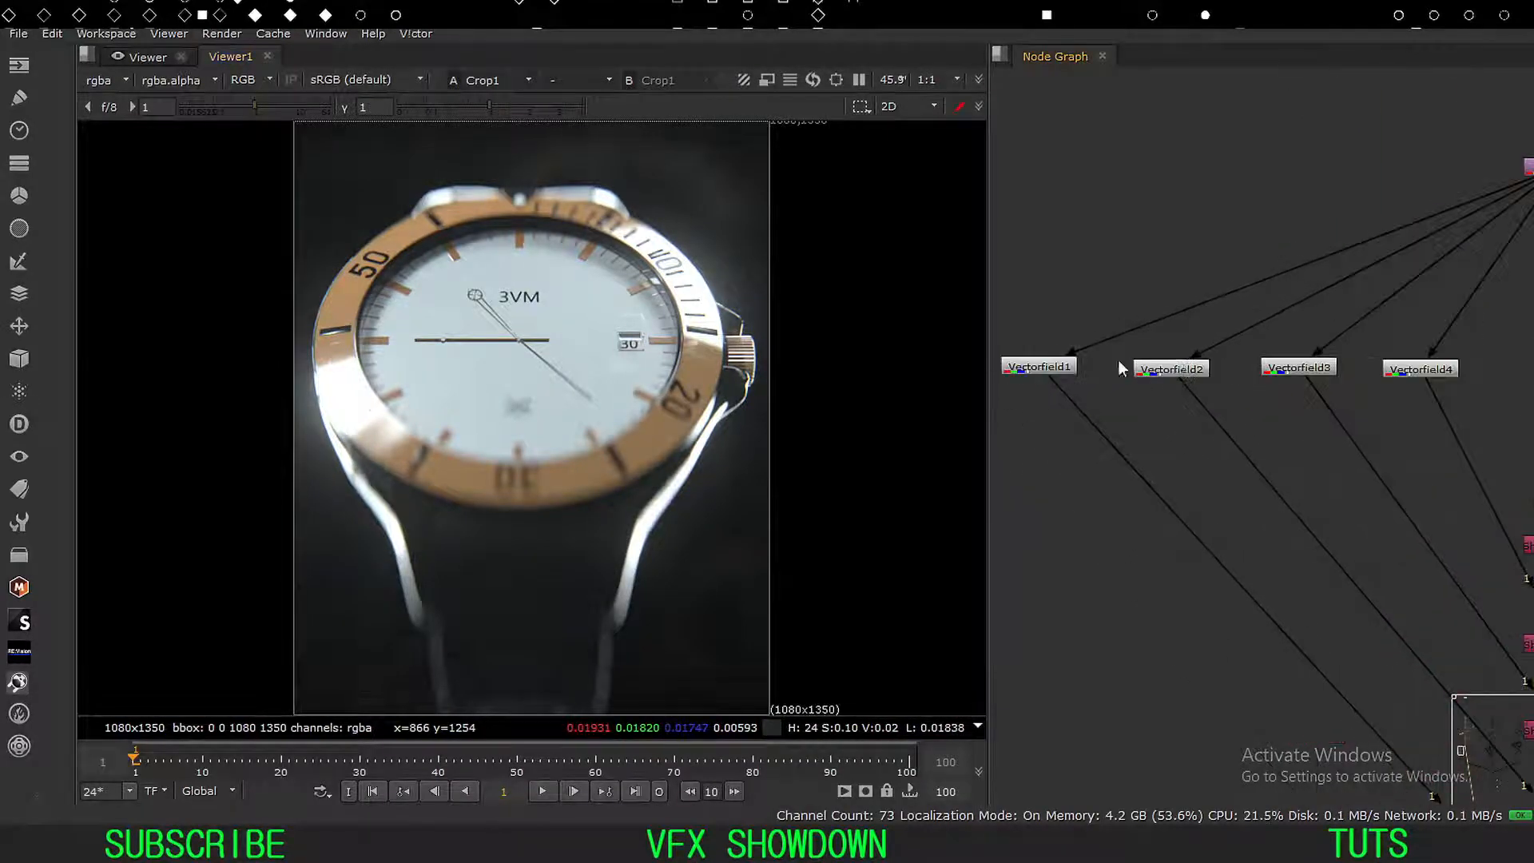
scroll(1174, 384, up, 2)
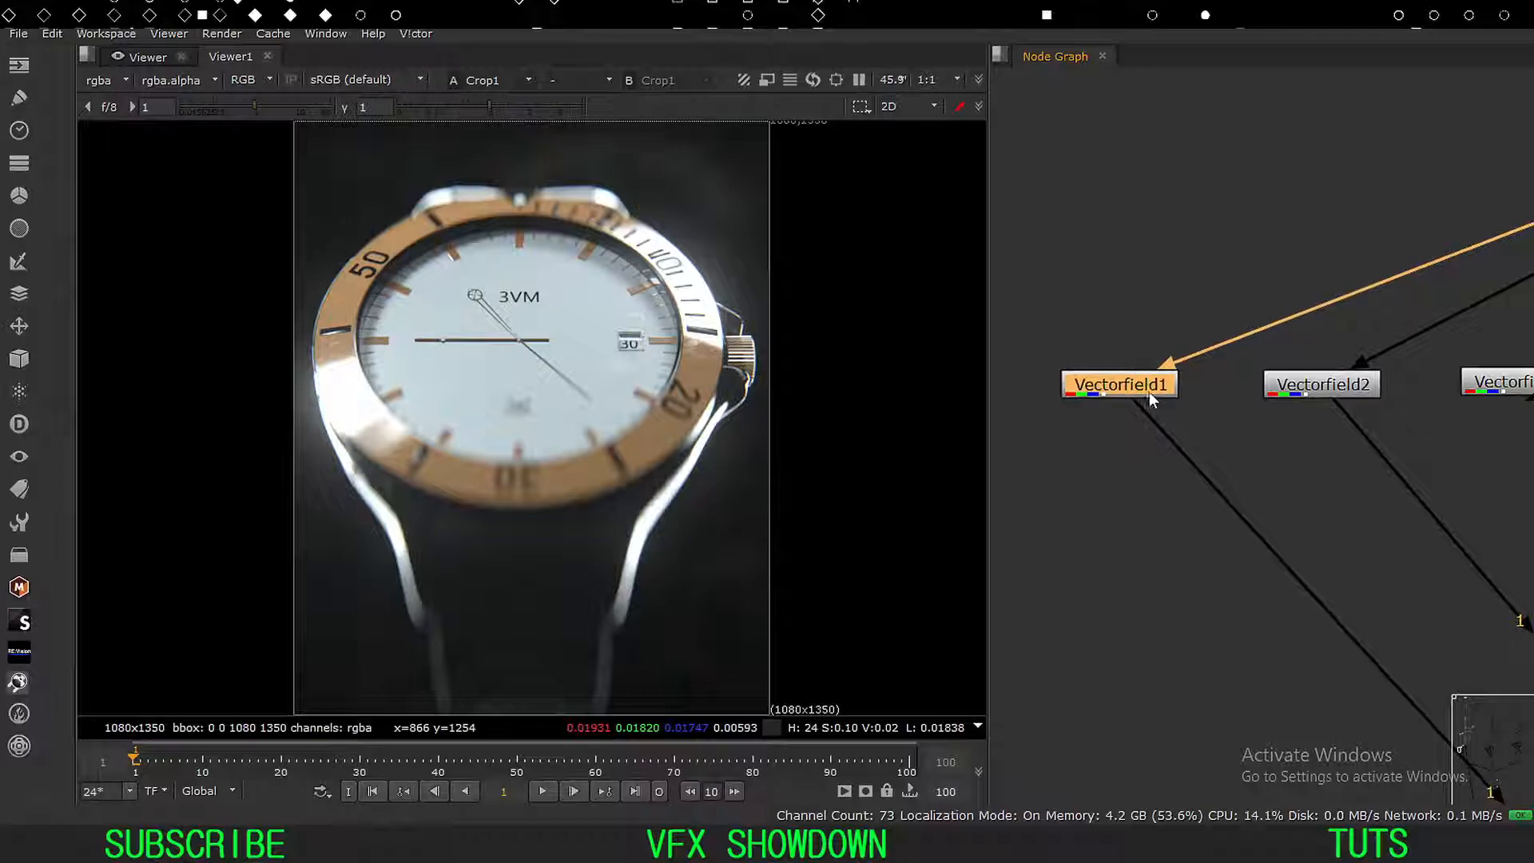
scroll(1110, 412, up, 1)
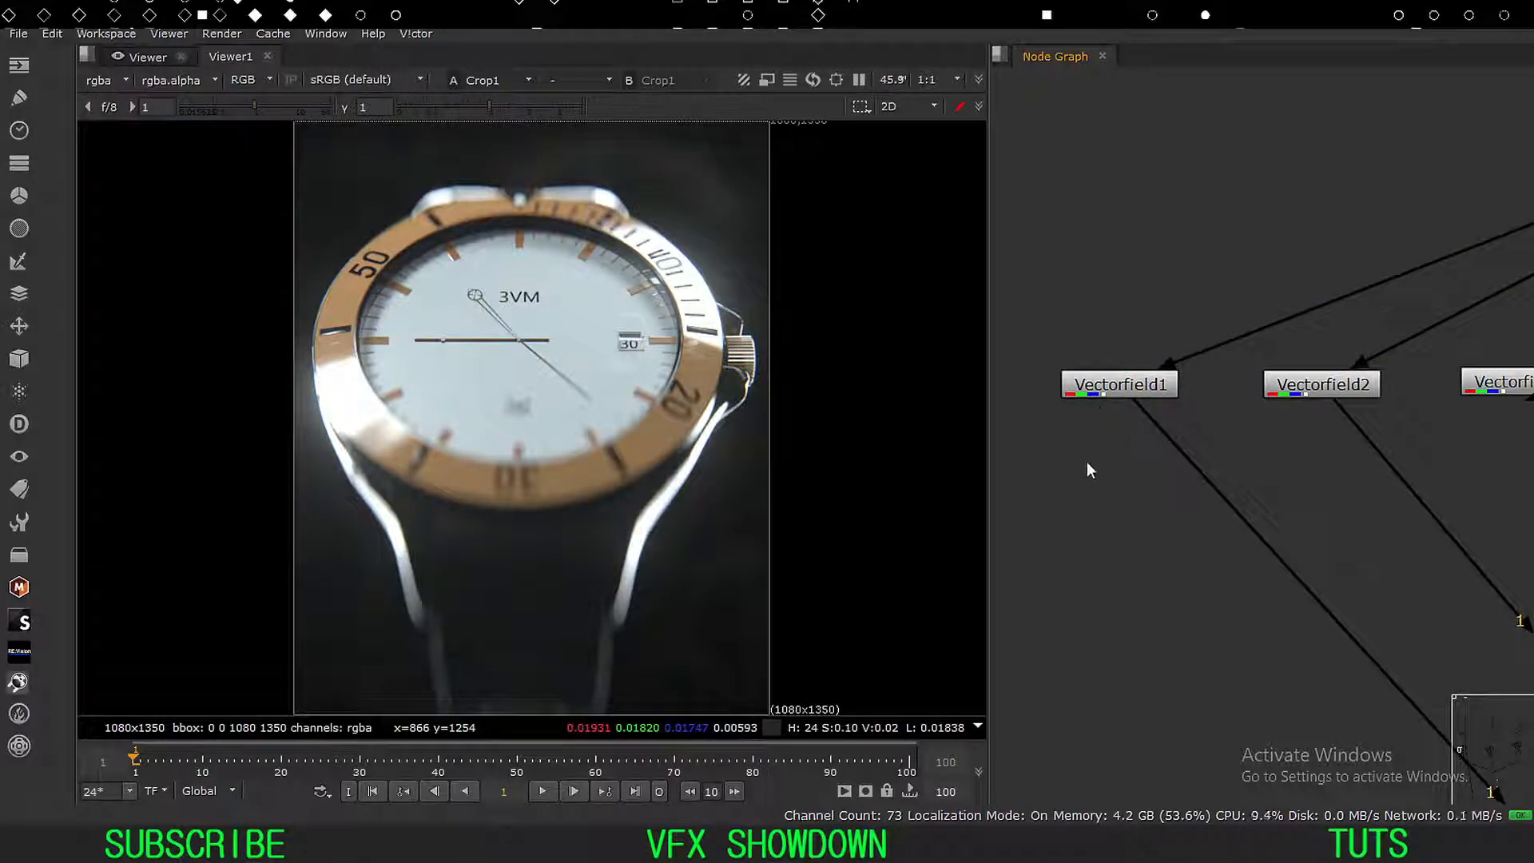
click(1119, 399)
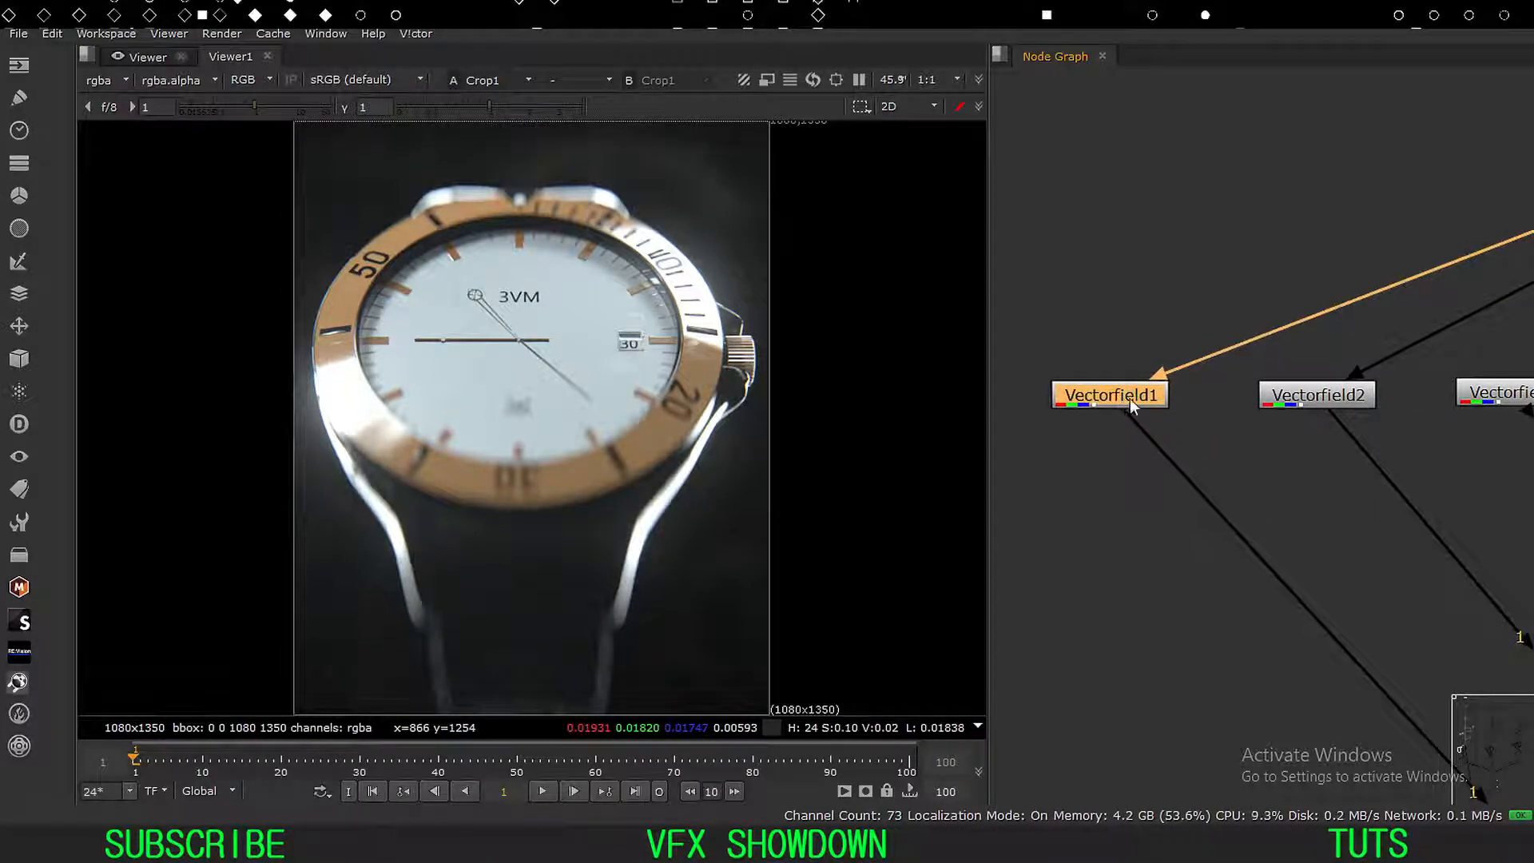
double_click(1128, 397)
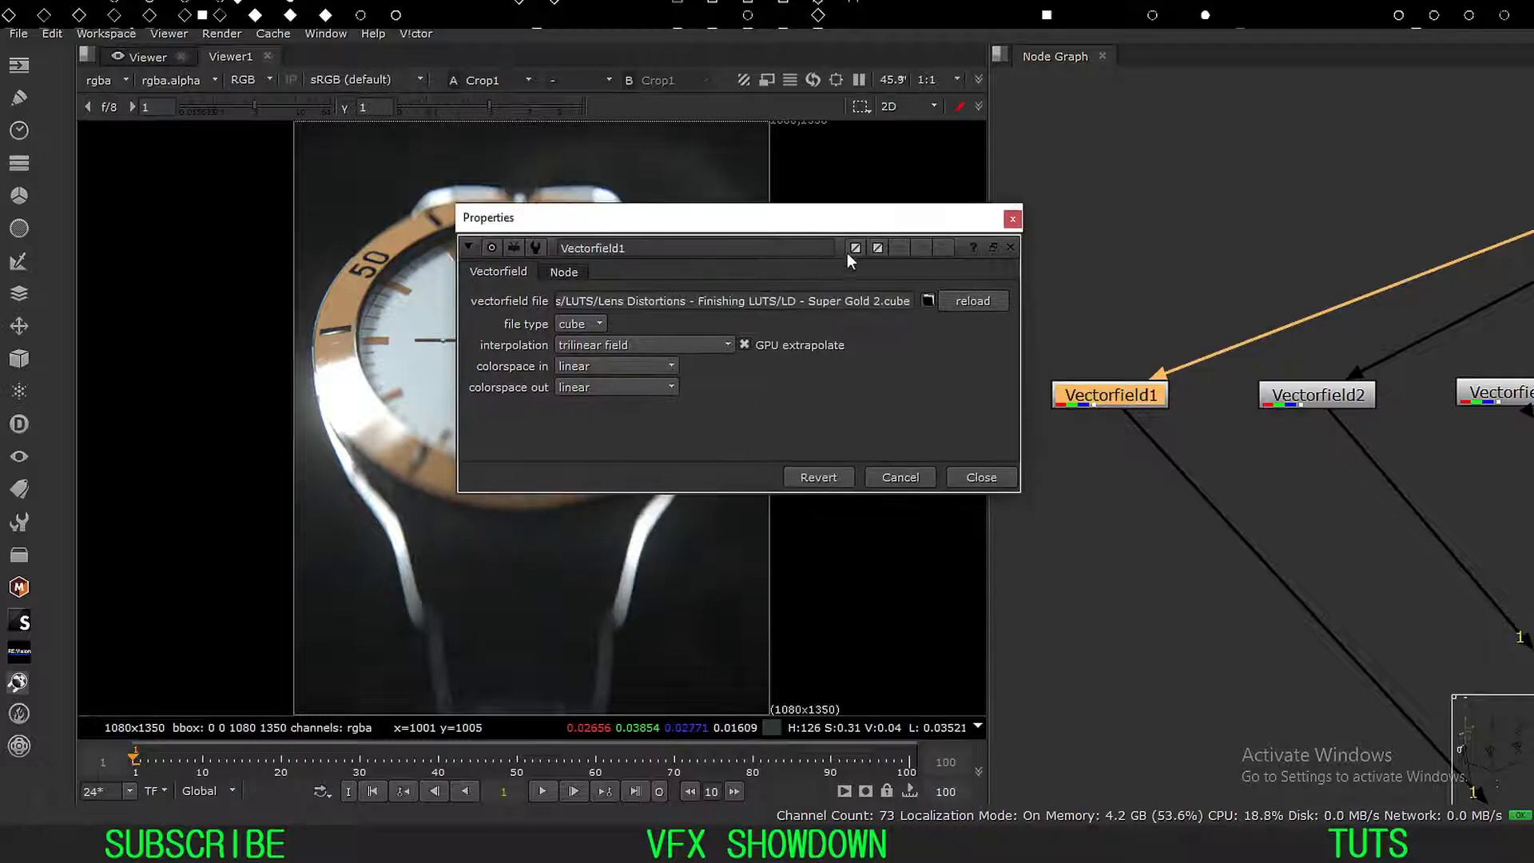
drag(847, 217, 925, 198)
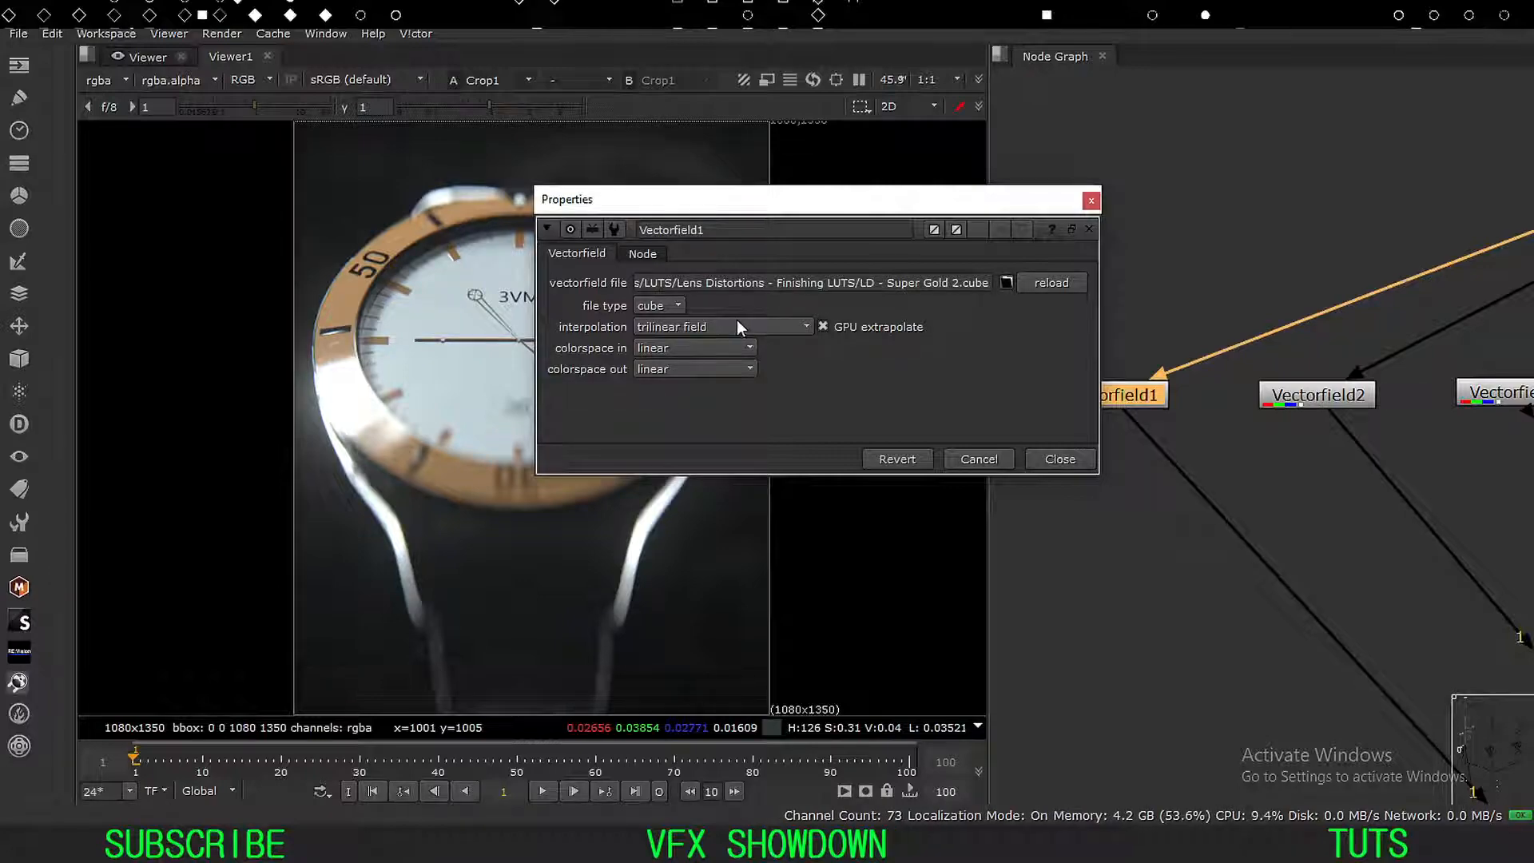
click(1051, 460)
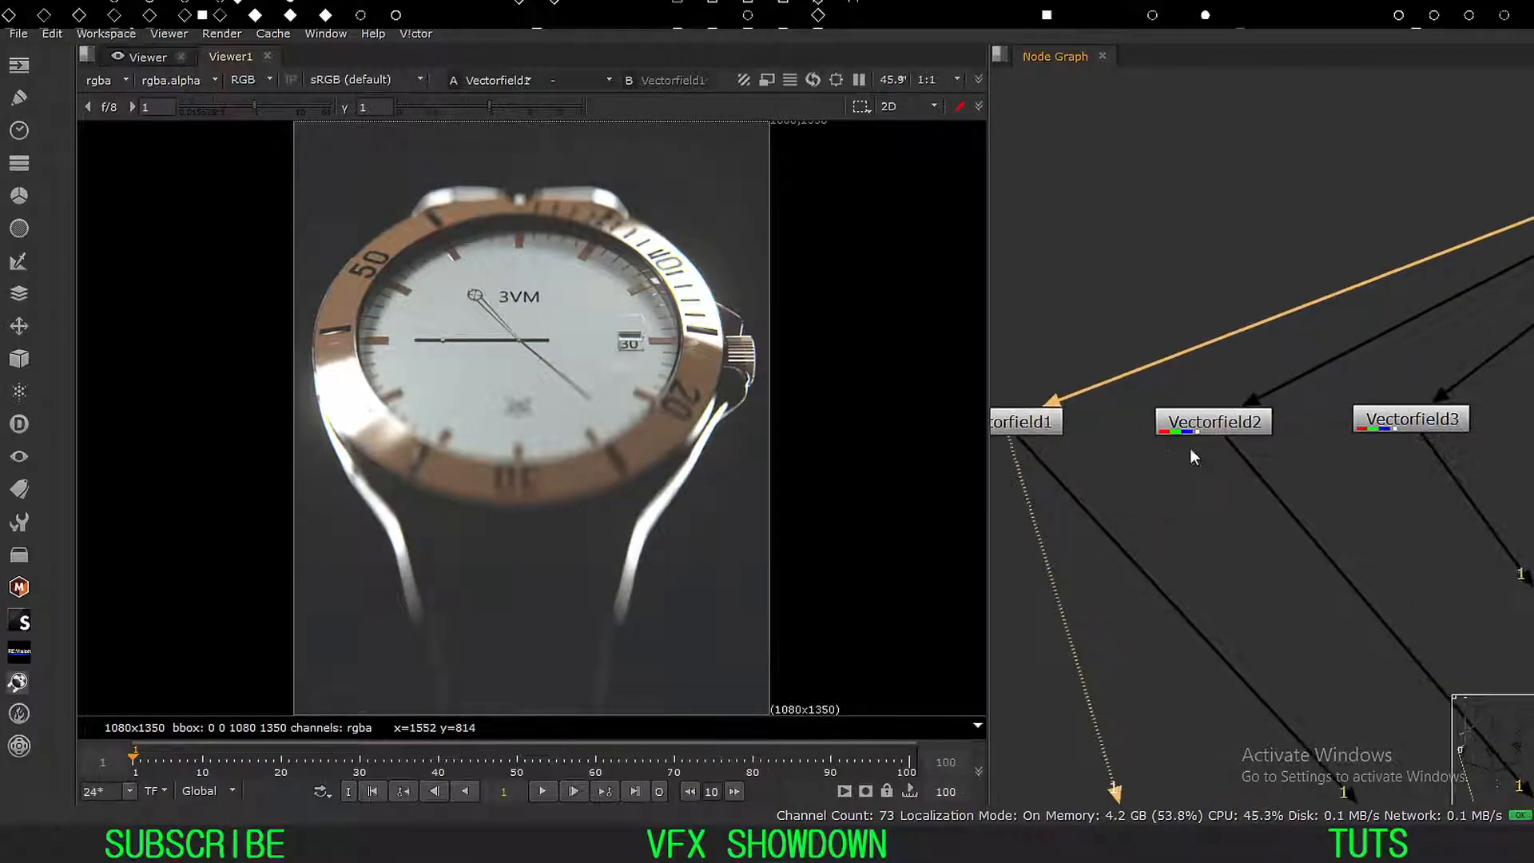
View the graded outputs of Vectorfield2, Vectorfield3 and Vectorfield4 one after another.
click(1190, 433)
key(1)
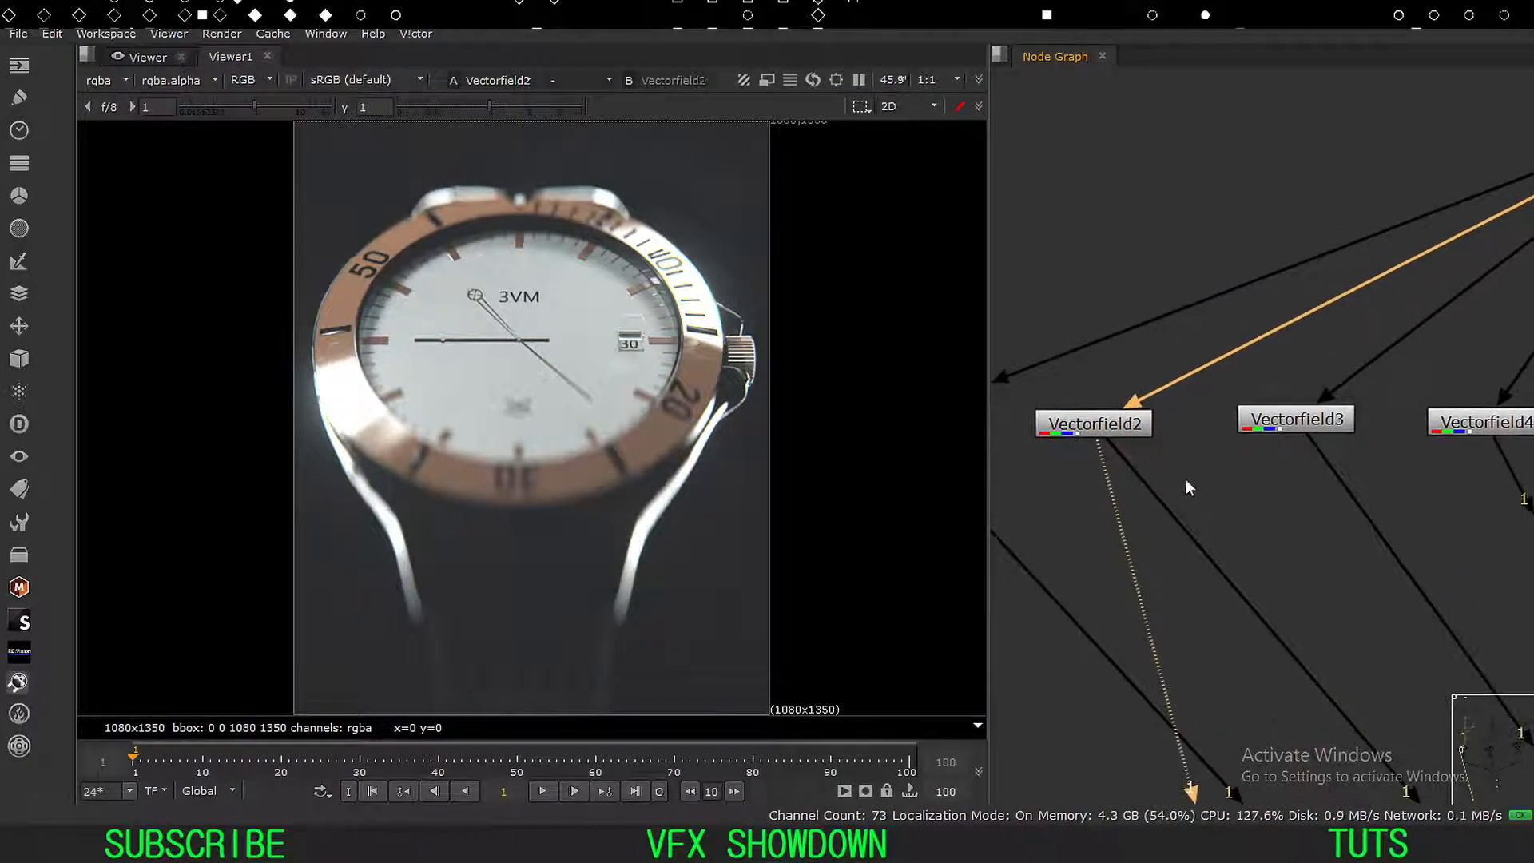
click(1275, 422)
key(1)
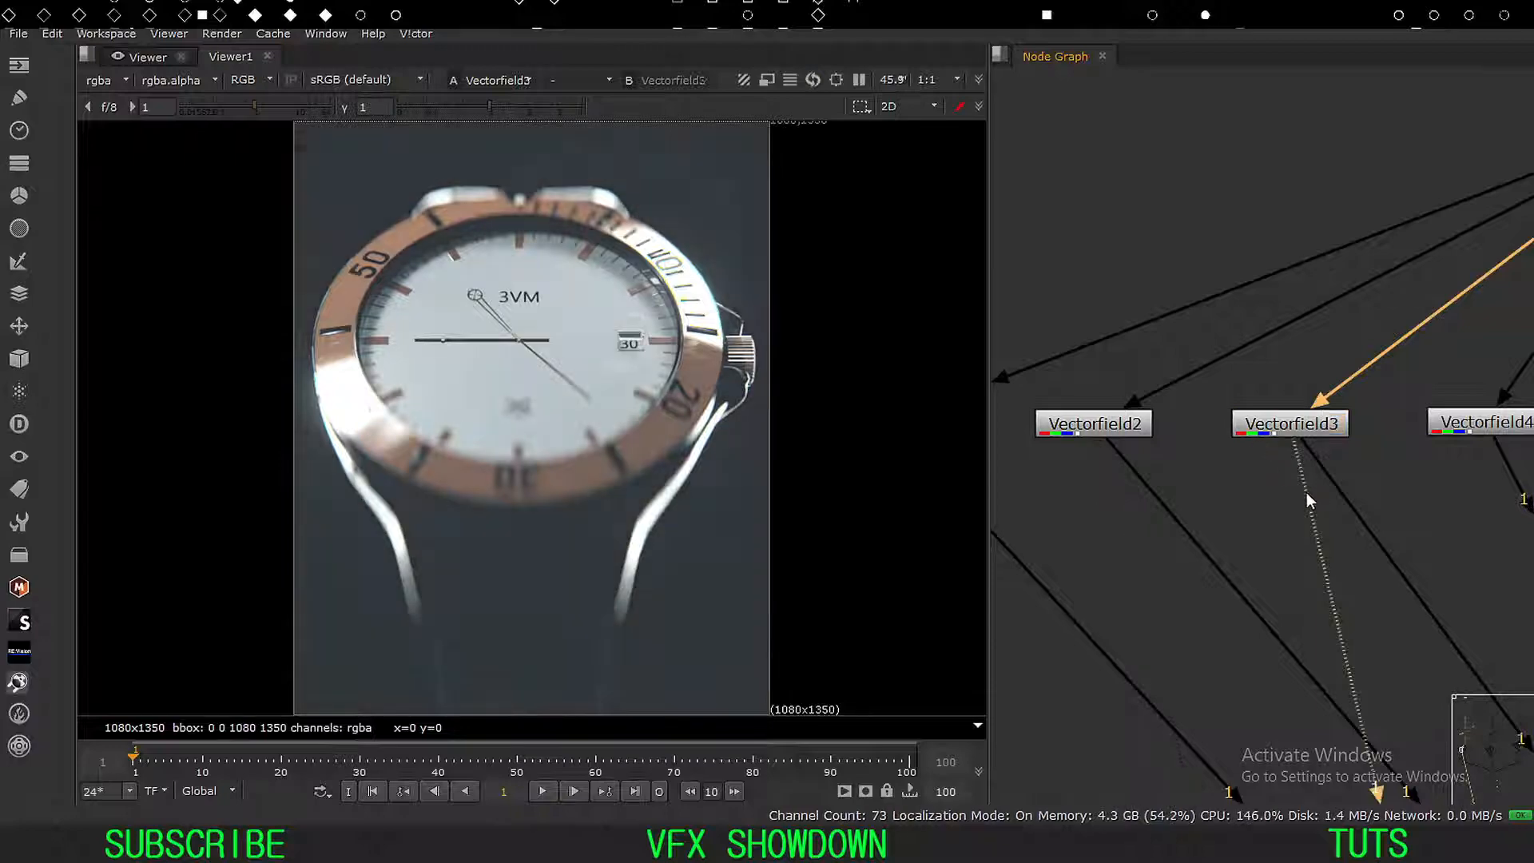
middle_drag(1321, 501, 1206, 490)
click(1358, 429)
key(1)
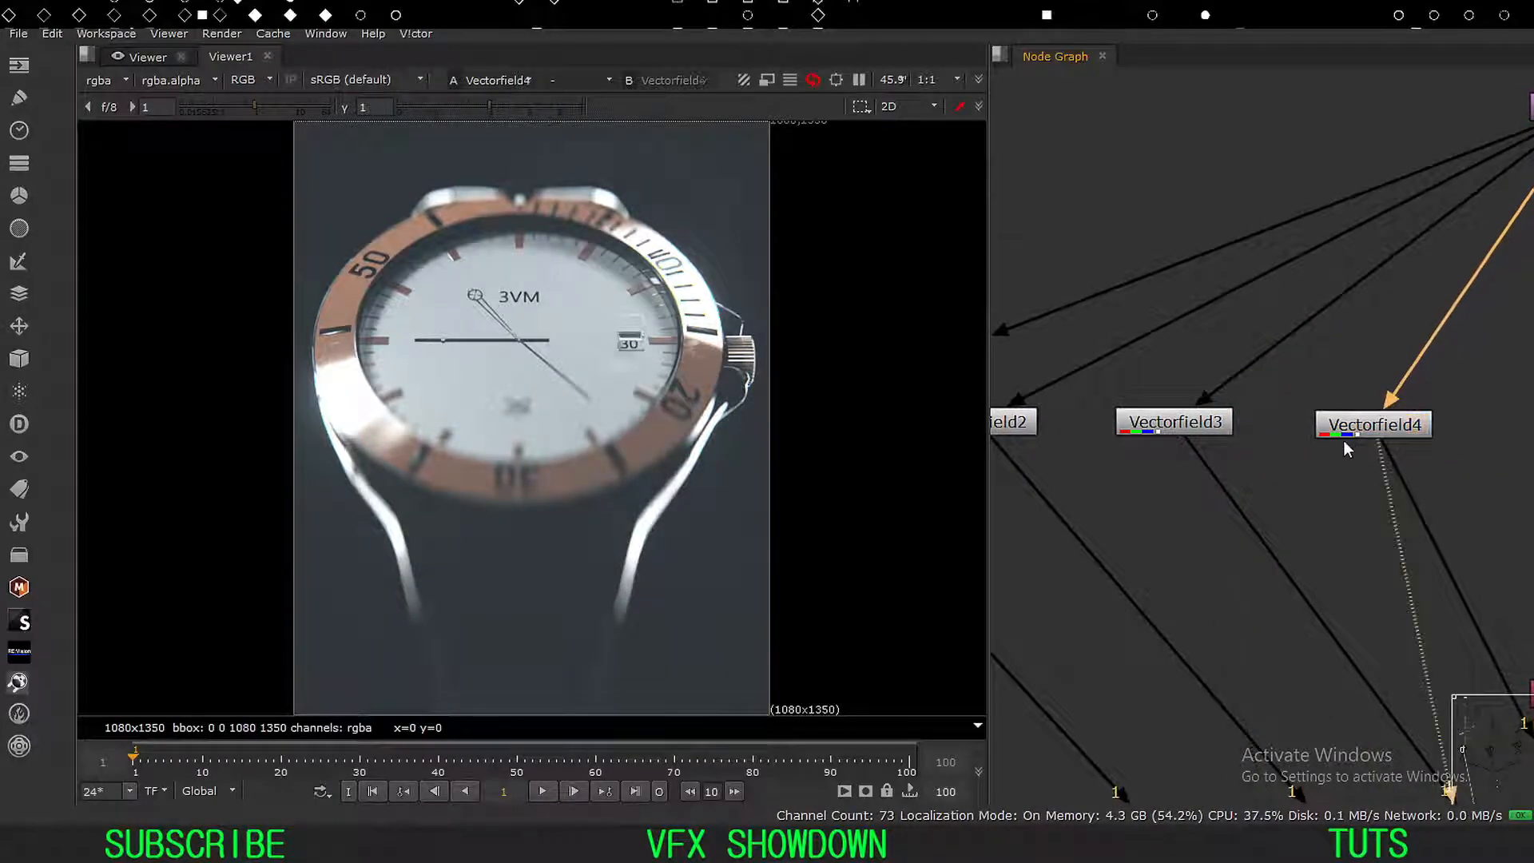
Examine the LD - Tonal Sand 1 LUT settings in Vectorfield13's properties, close them and view the node's output.
middle_drag(1398, 492, 1177, 441)
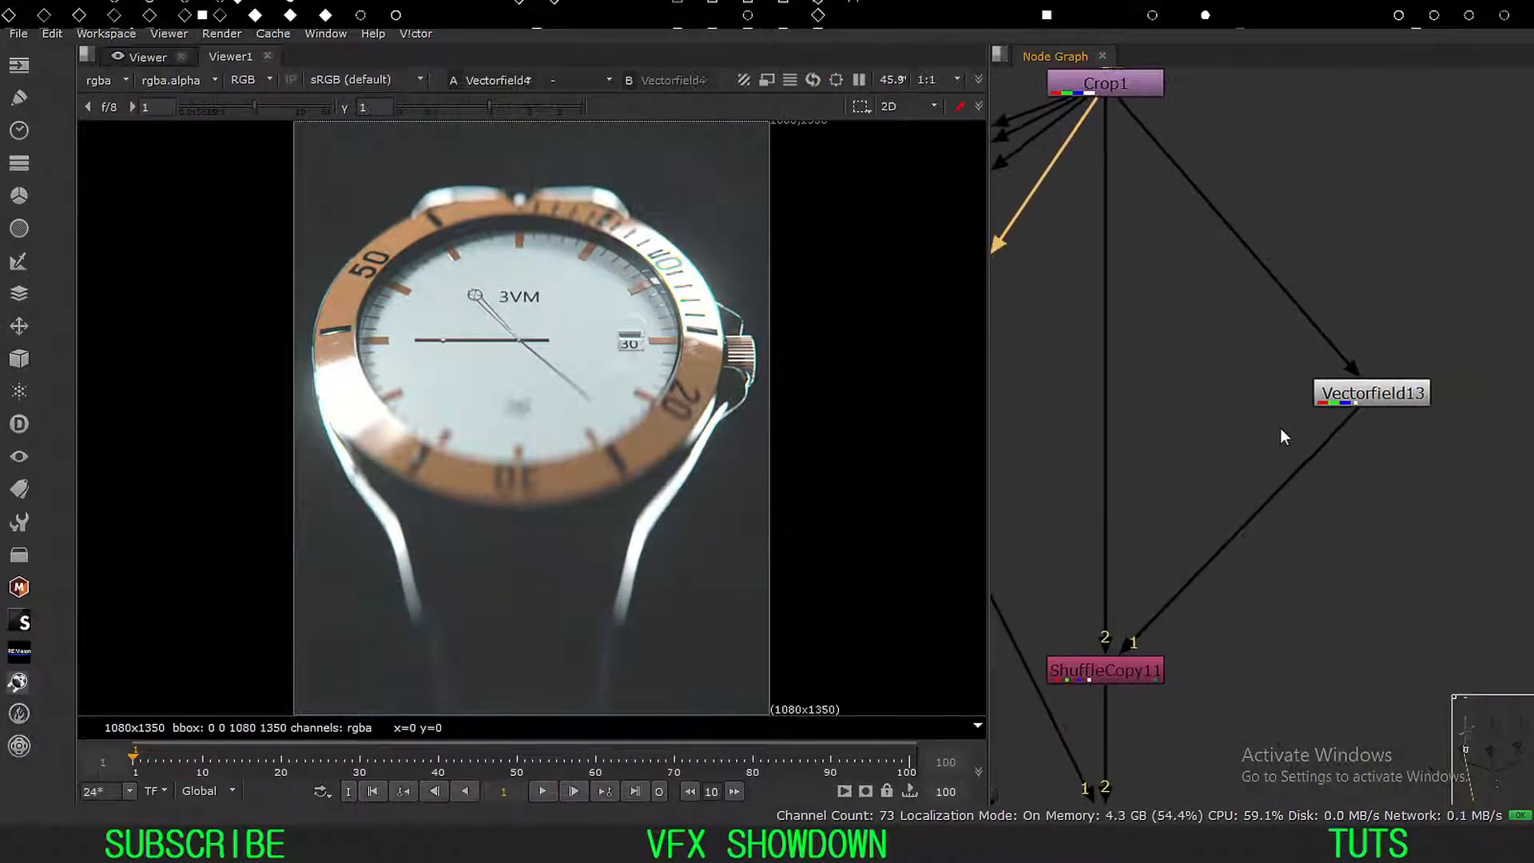
double_click(1378, 390)
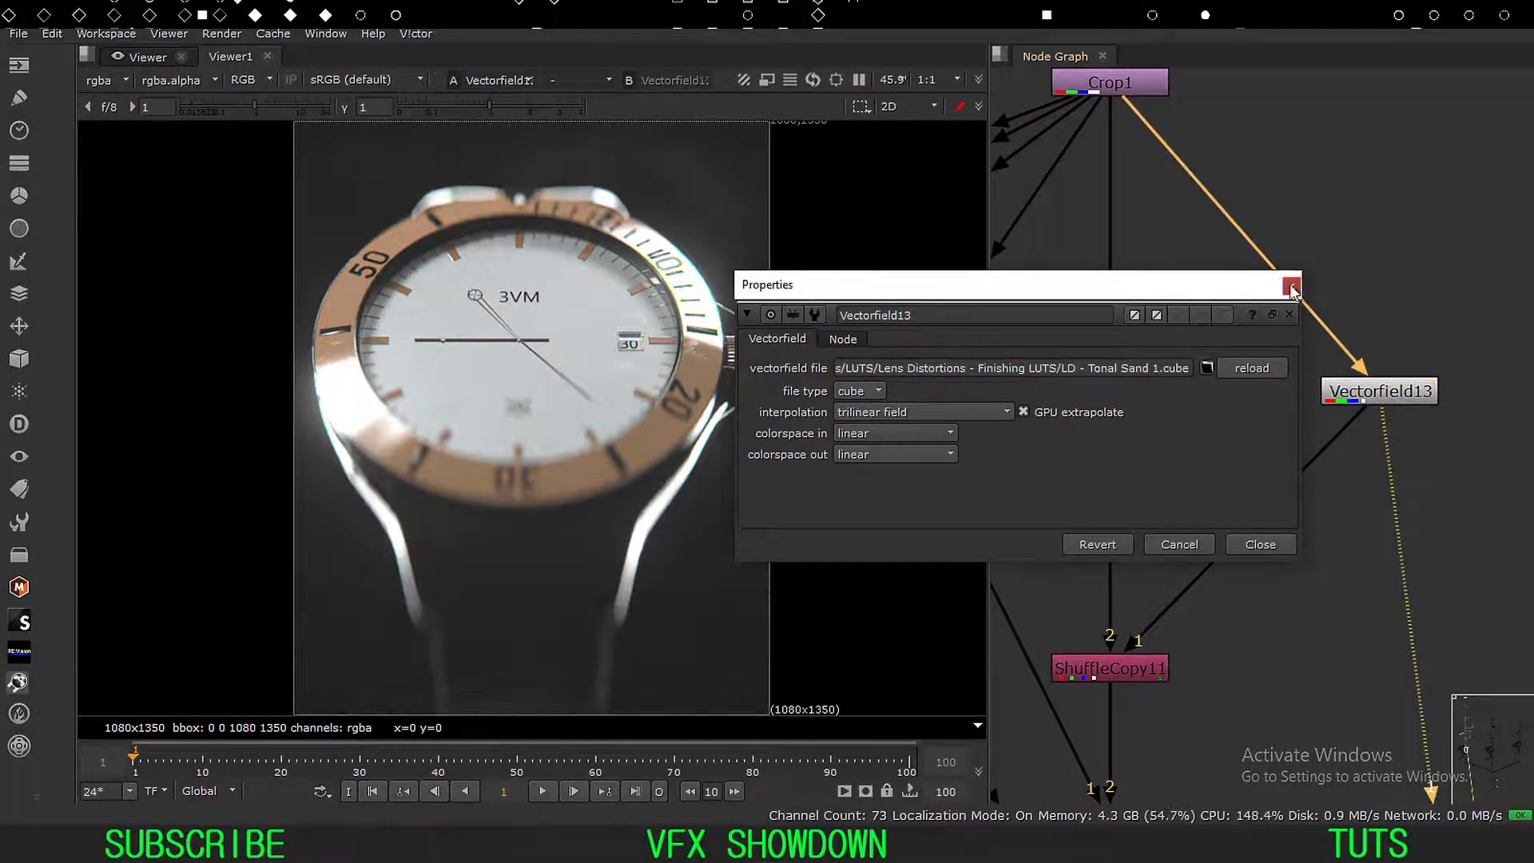
click(1291, 285)
drag(1362, 392, 1358, 384)
scroll(1130, 410, down, 5)
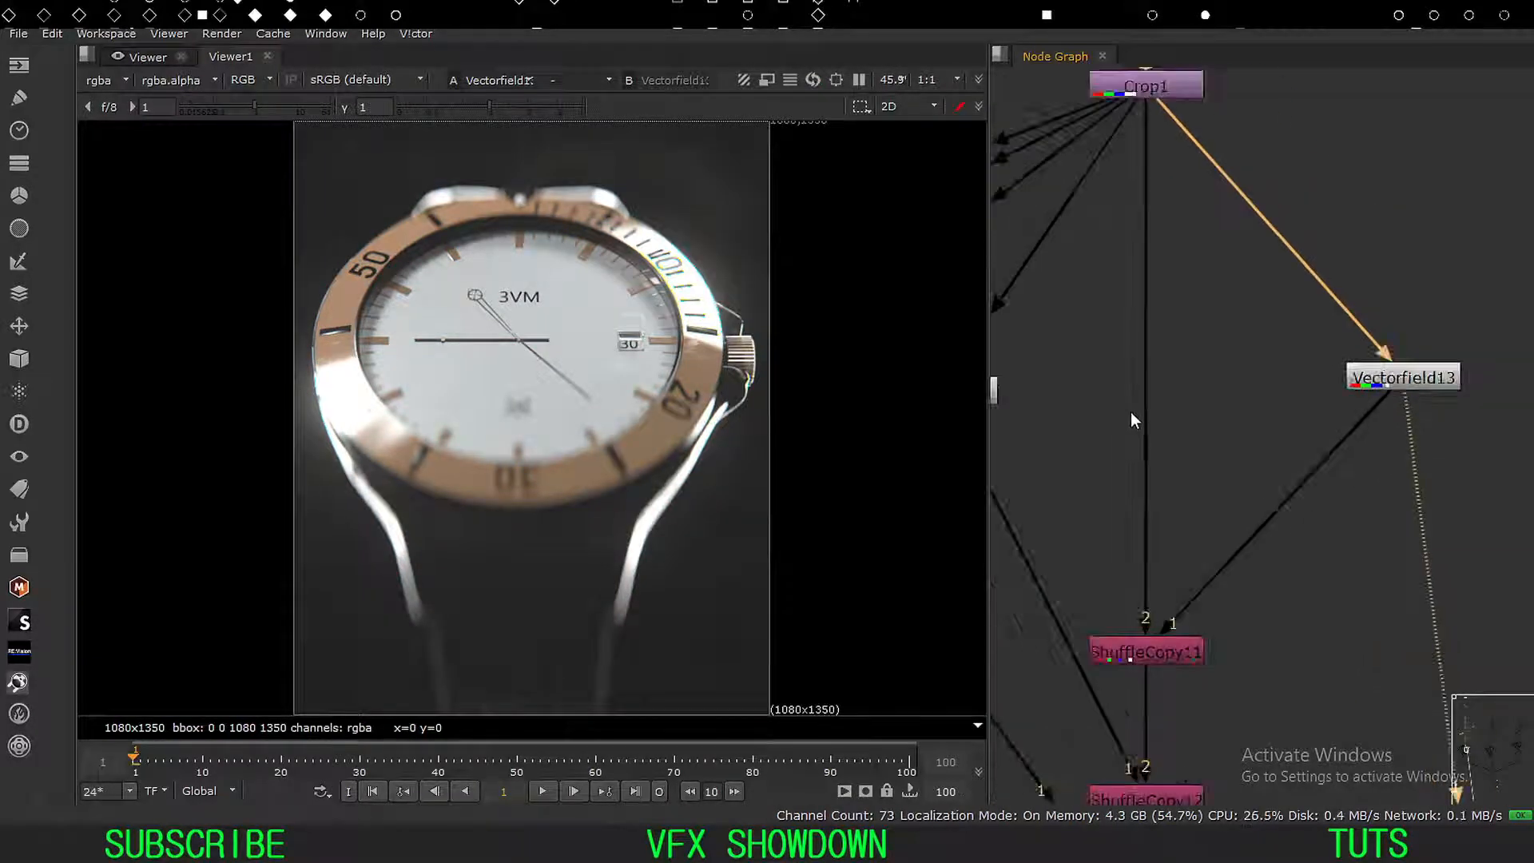
scroll(1174, 416, up, 2)
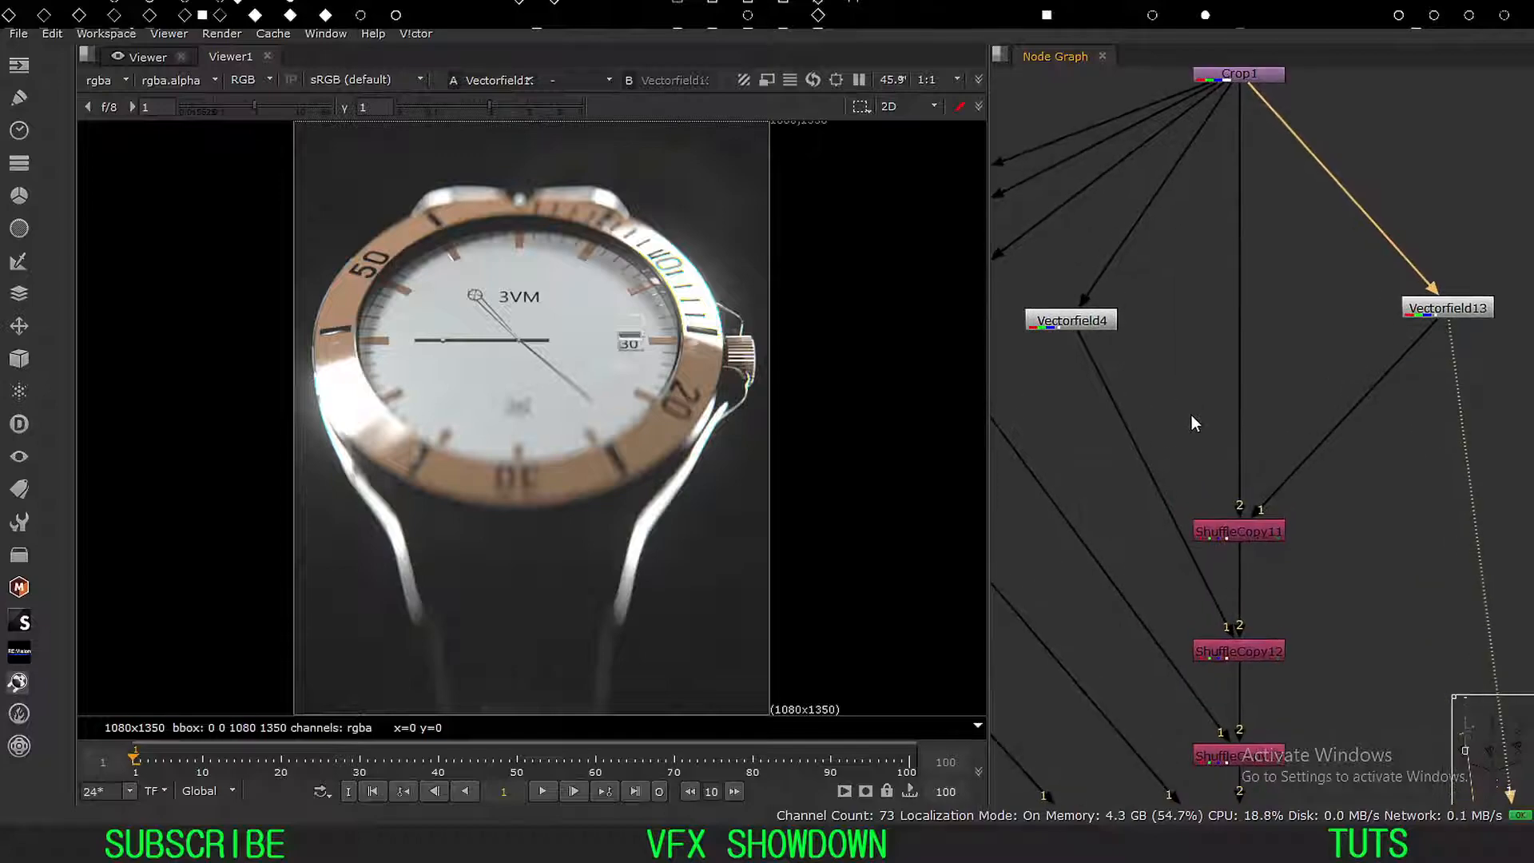
Display ShuffleCopy11's output, check in its properties that it writes to the "first" layer, and close them.
click(1222, 528)
key(1)
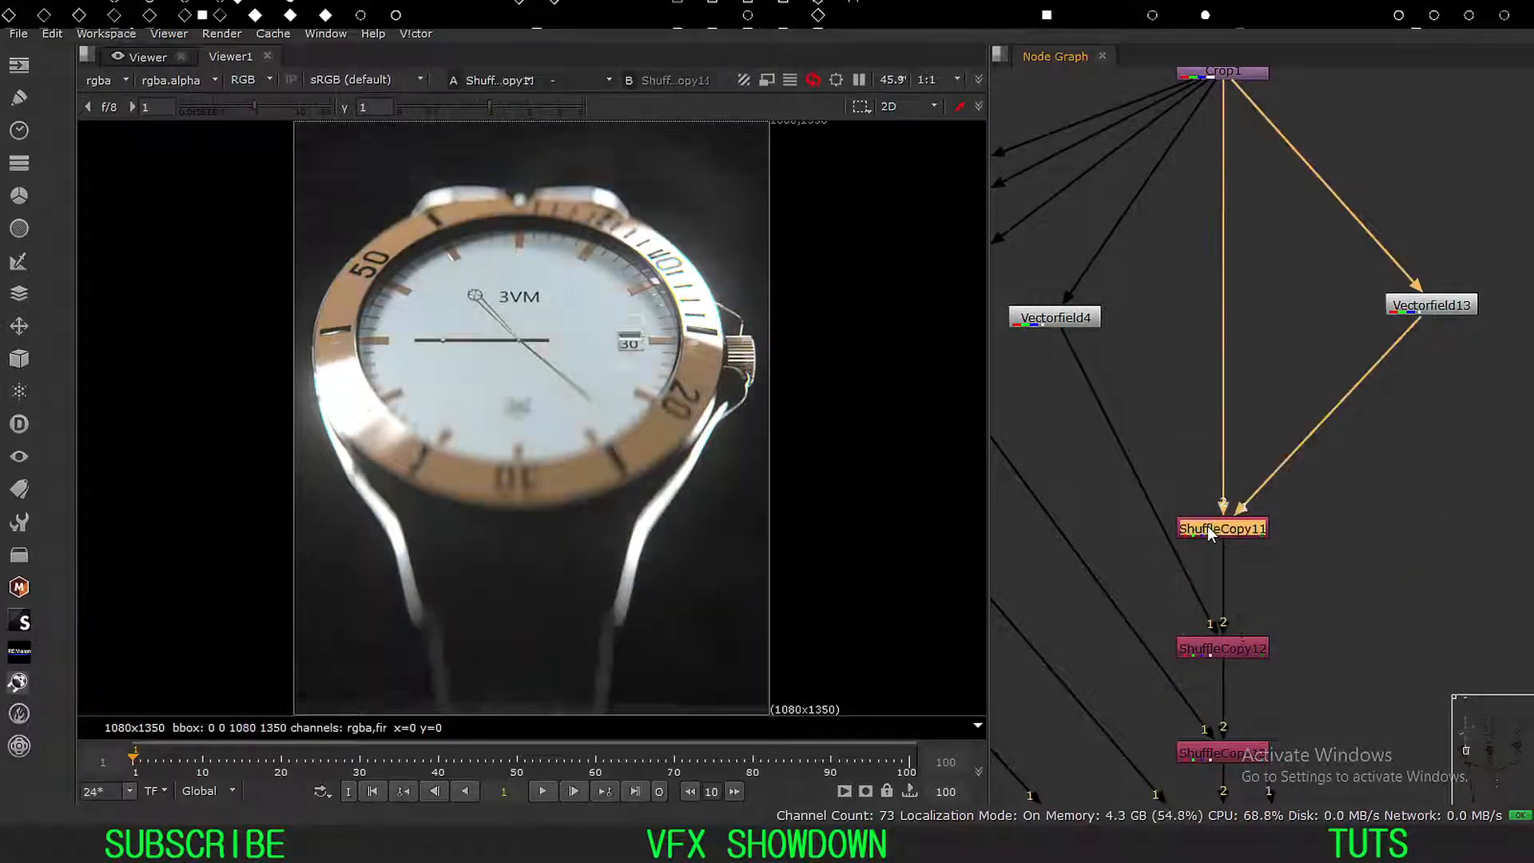
double_click(1206, 526)
drag(962, 376, 904, 308)
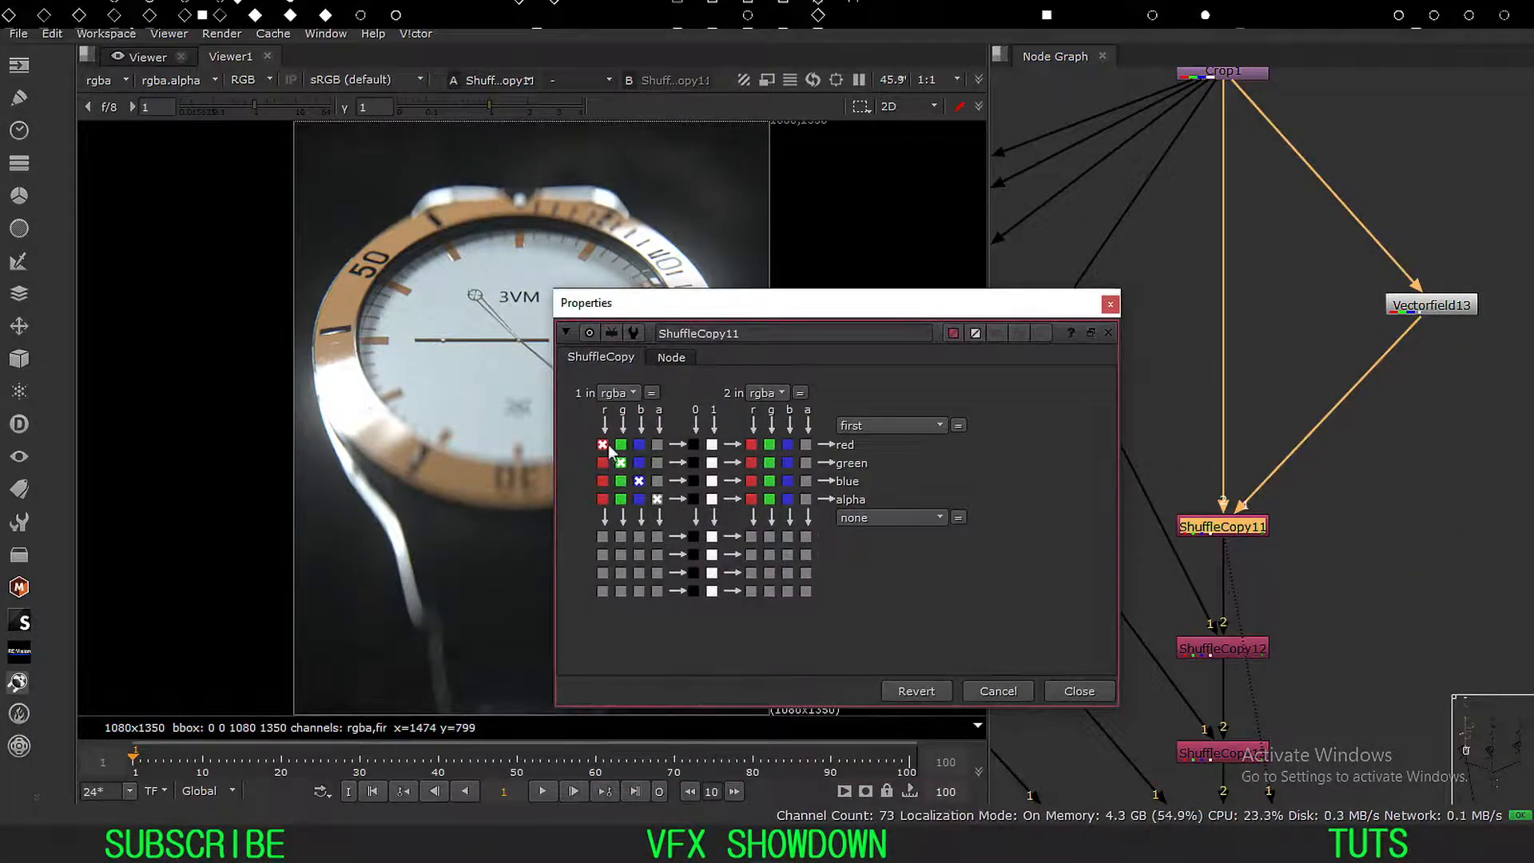
click(899, 427)
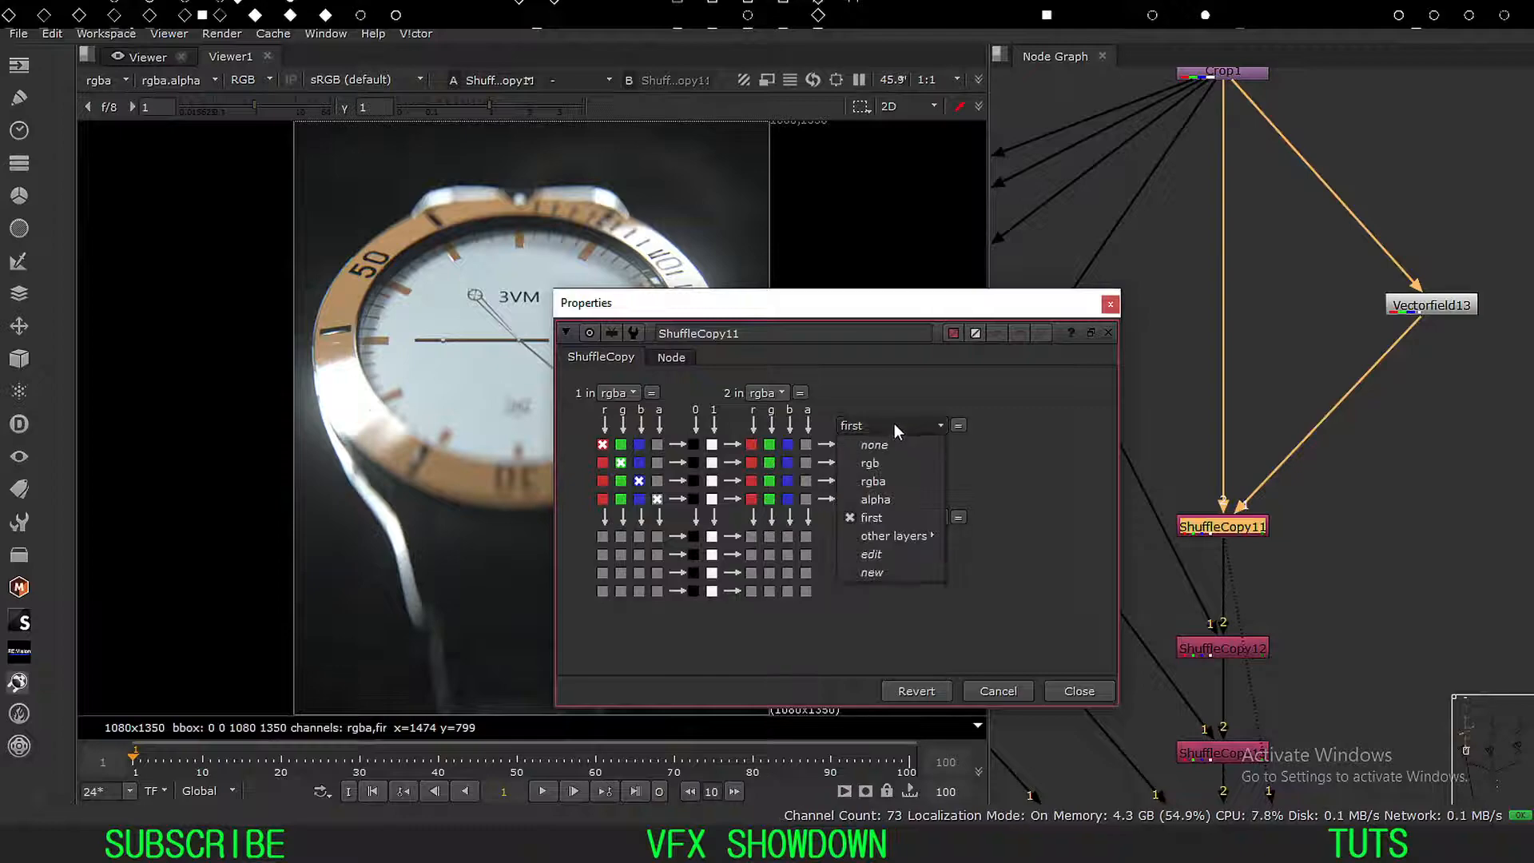
click(869, 523)
click(1110, 304)
Follow the ShuffleCopy chain down from ShuffleCopy11 and display the output of ShuffleCopy15.
scroll(1129, 393, down, 5)
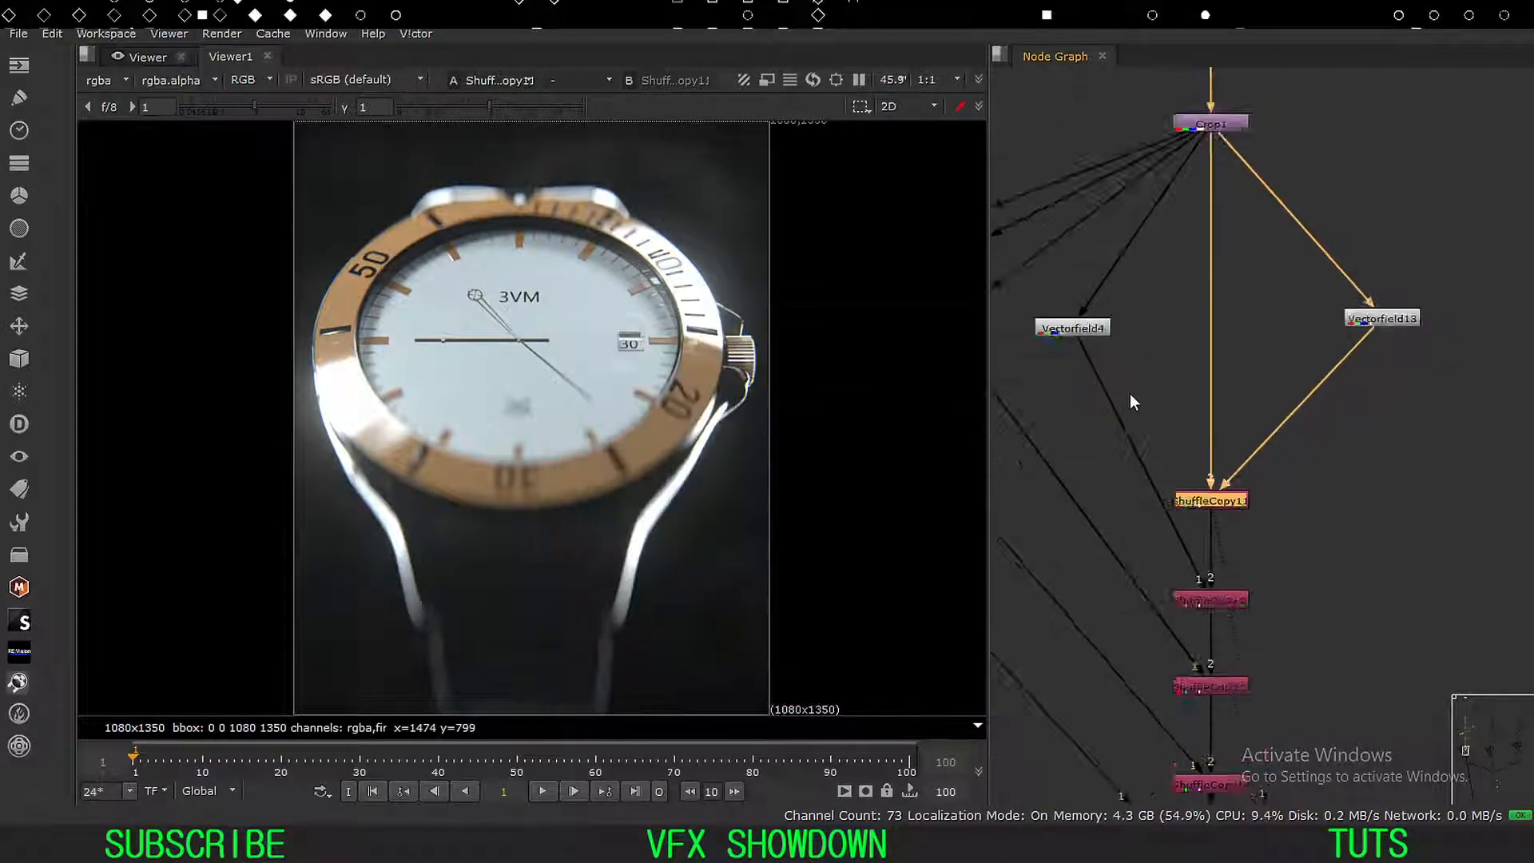
click(1140, 485)
middle_drag(1171, 520, 1205, 486)
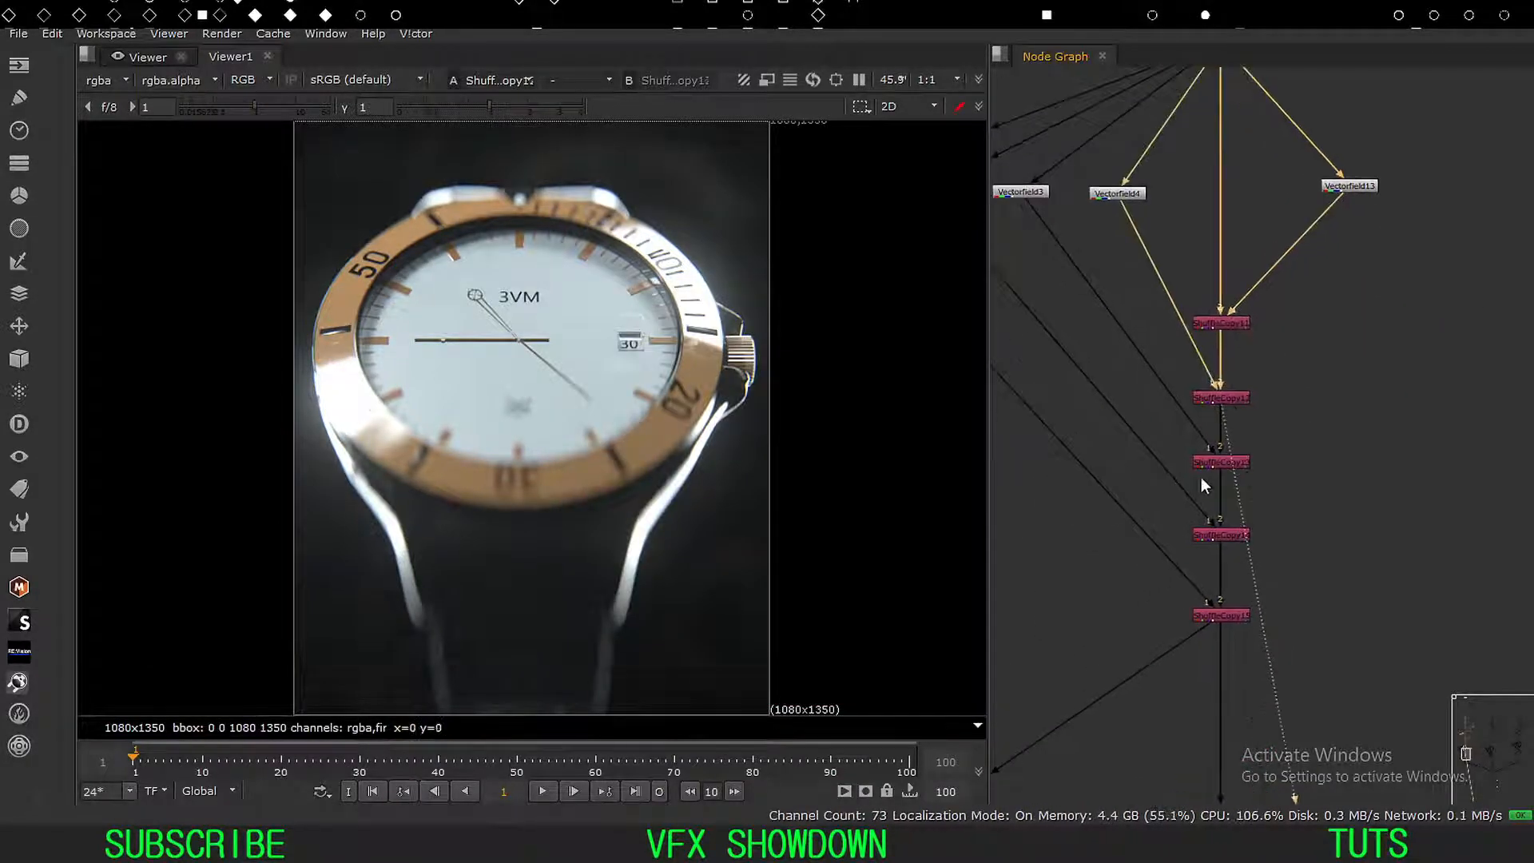
middle_drag(1229, 616, 1234, 525)
click(1235, 526)
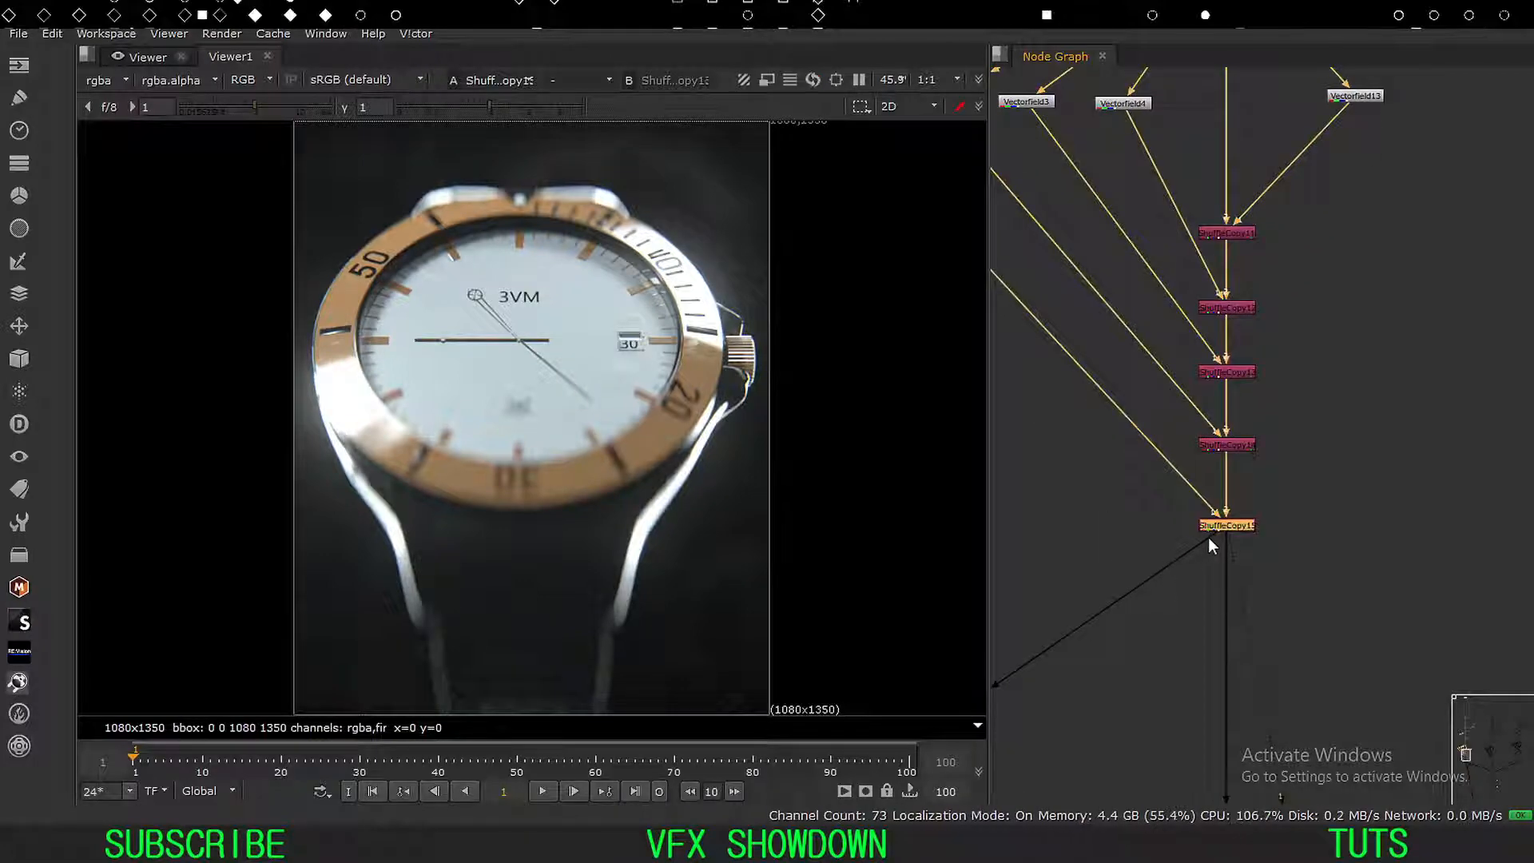
View the first, second and Third layers of ShuffleCopy15 in turn, and return the viewer to rgba.
click(102, 81)
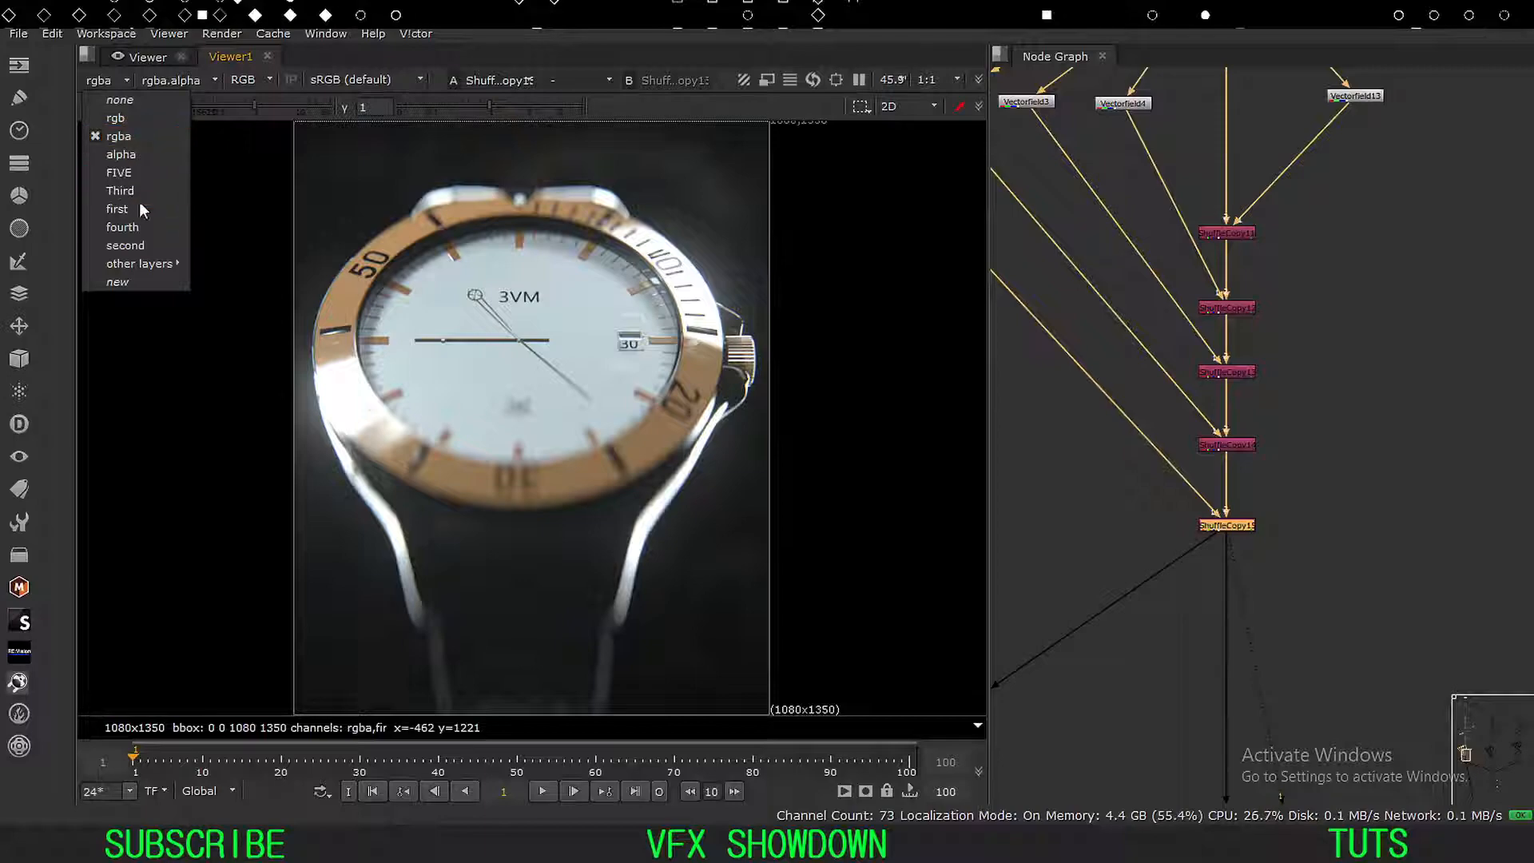
click(132, 207)
click(112, 81)
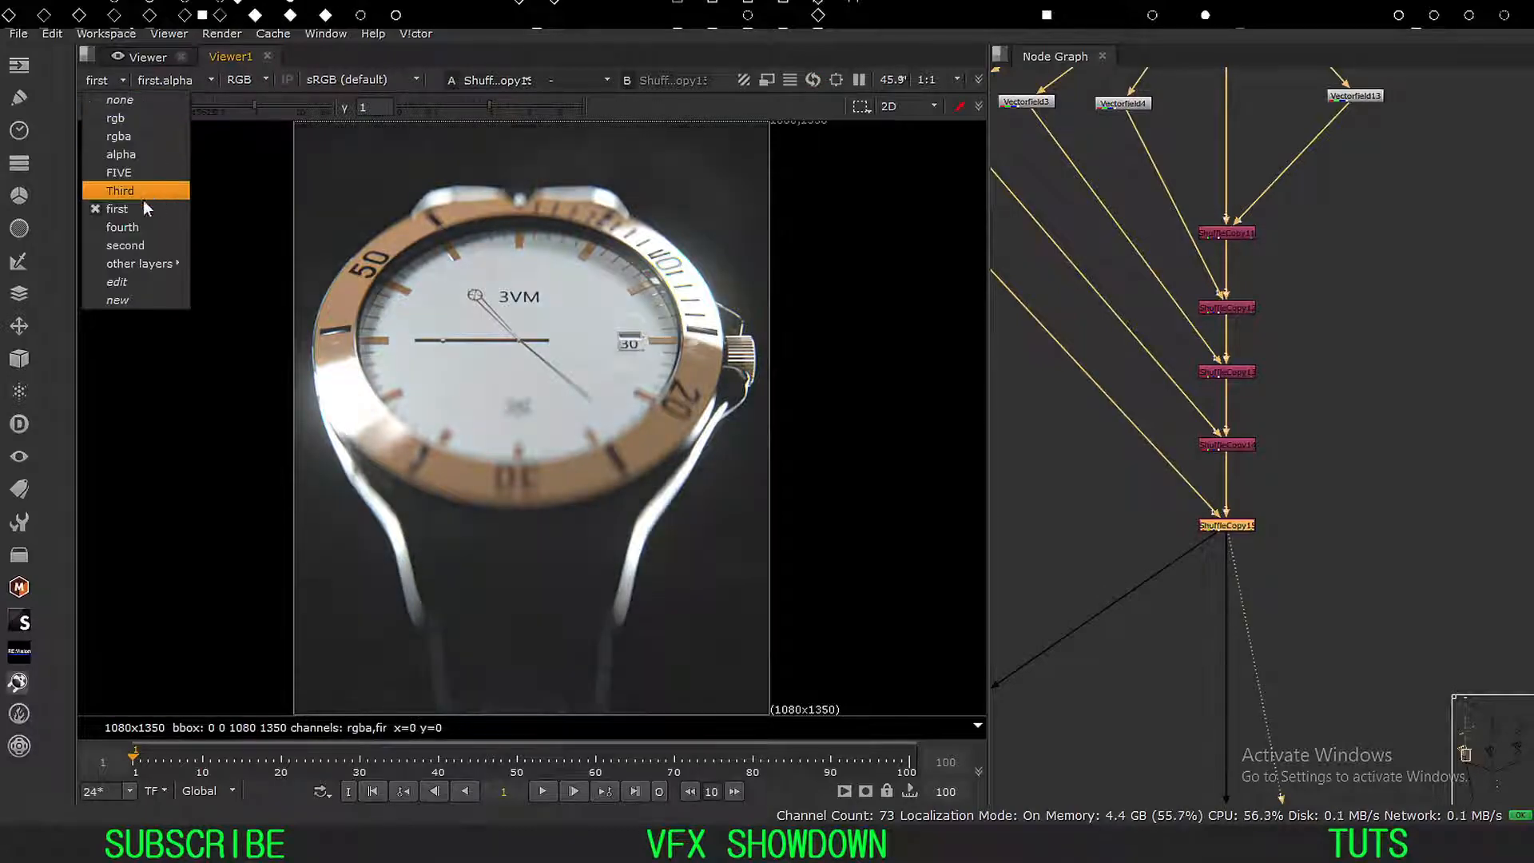
click(123, 245)
click(119, 82)
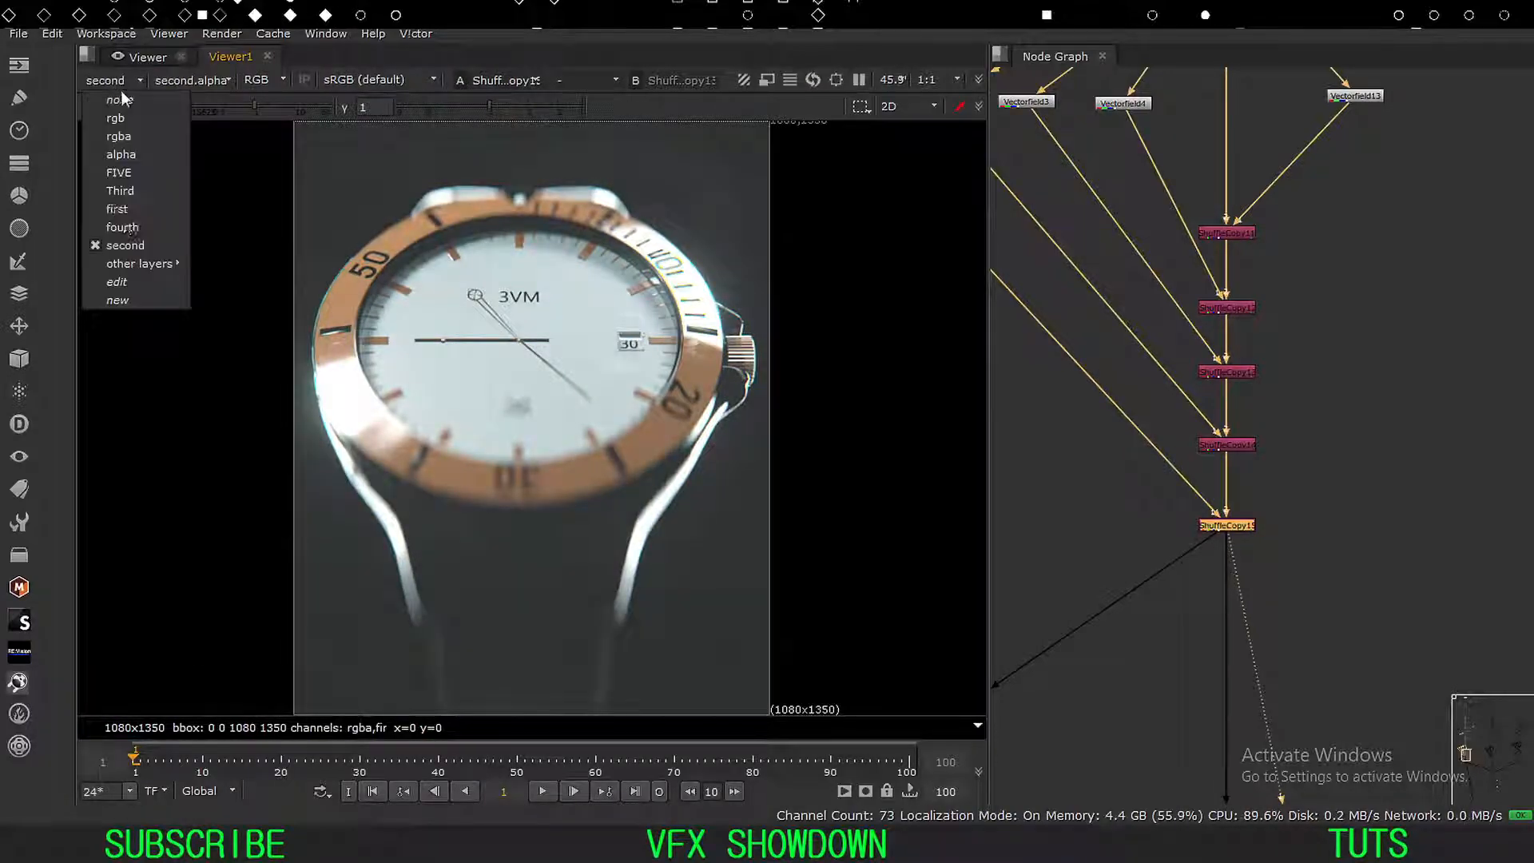
click(125, 190)
click(106, 81)
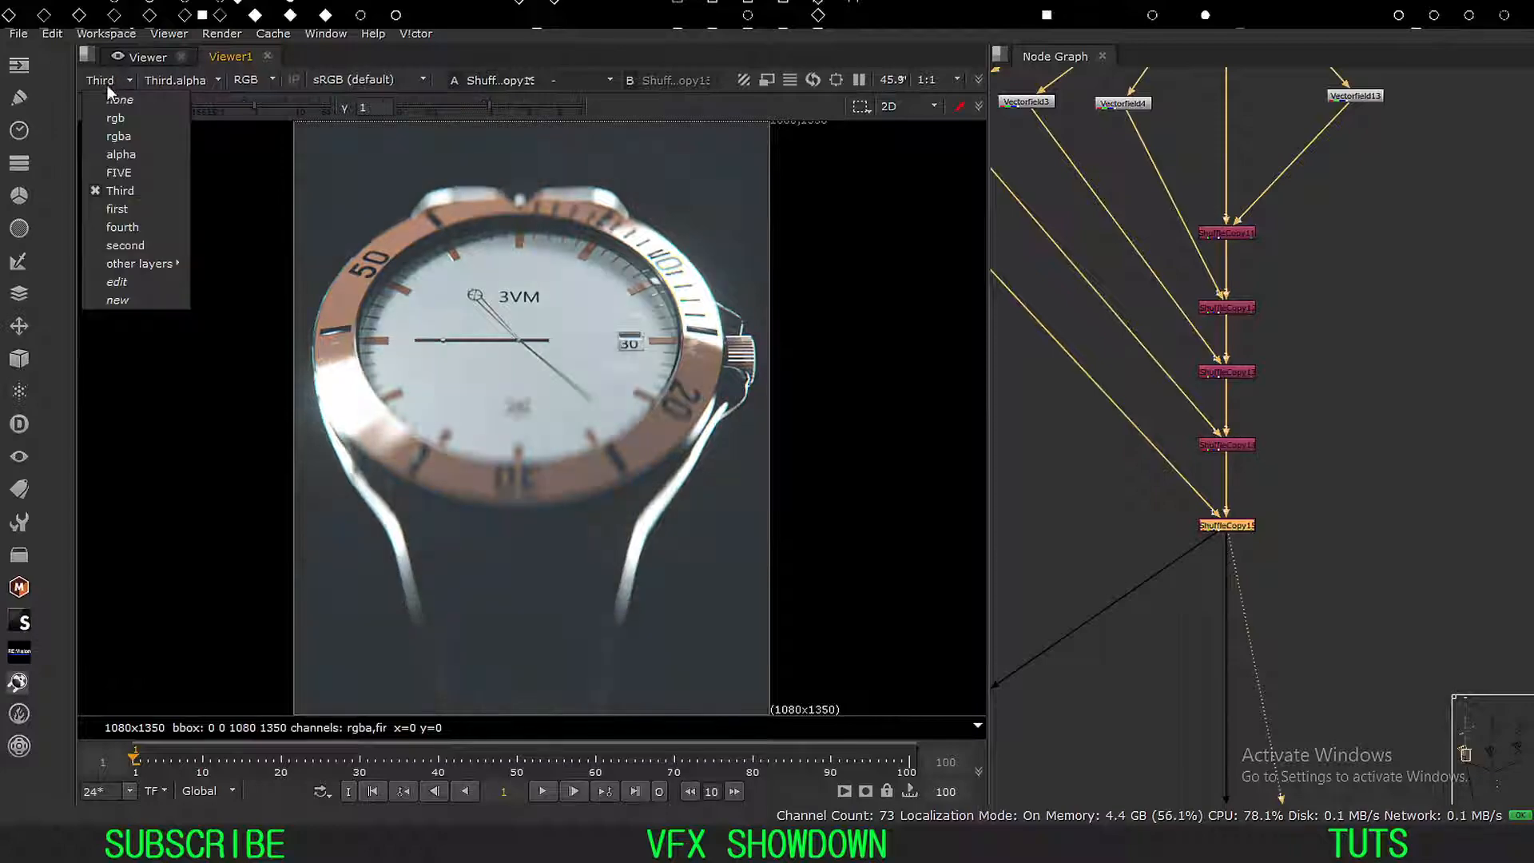
click(128, 154)
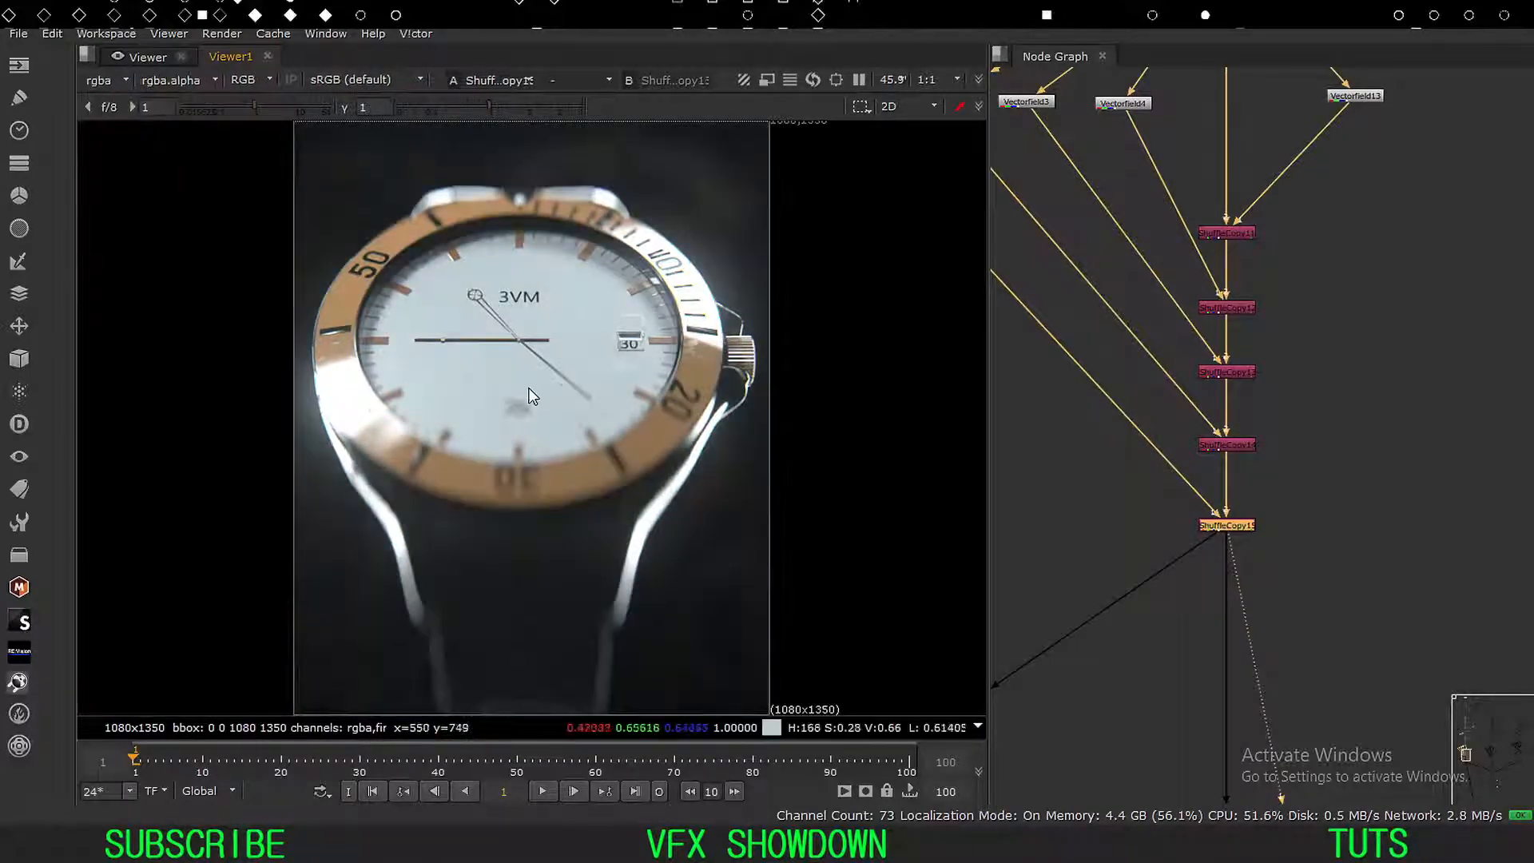
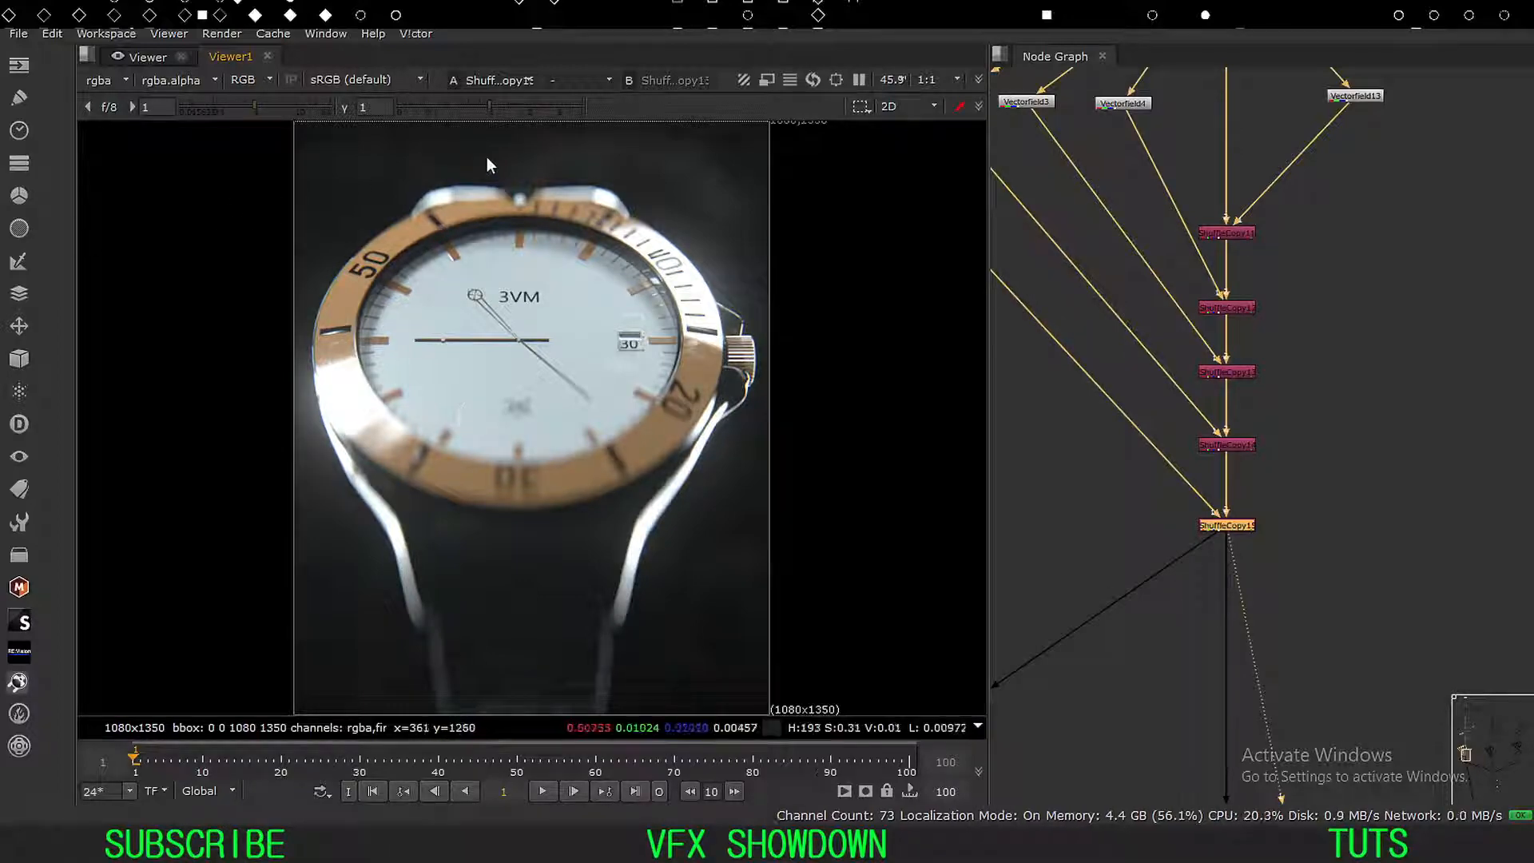
Find the LayerContactSheet3 node branching off ShuffleCopy15 and move it closer to the ShuffleCopy chain.
scroll(1278, 319, down, 5)
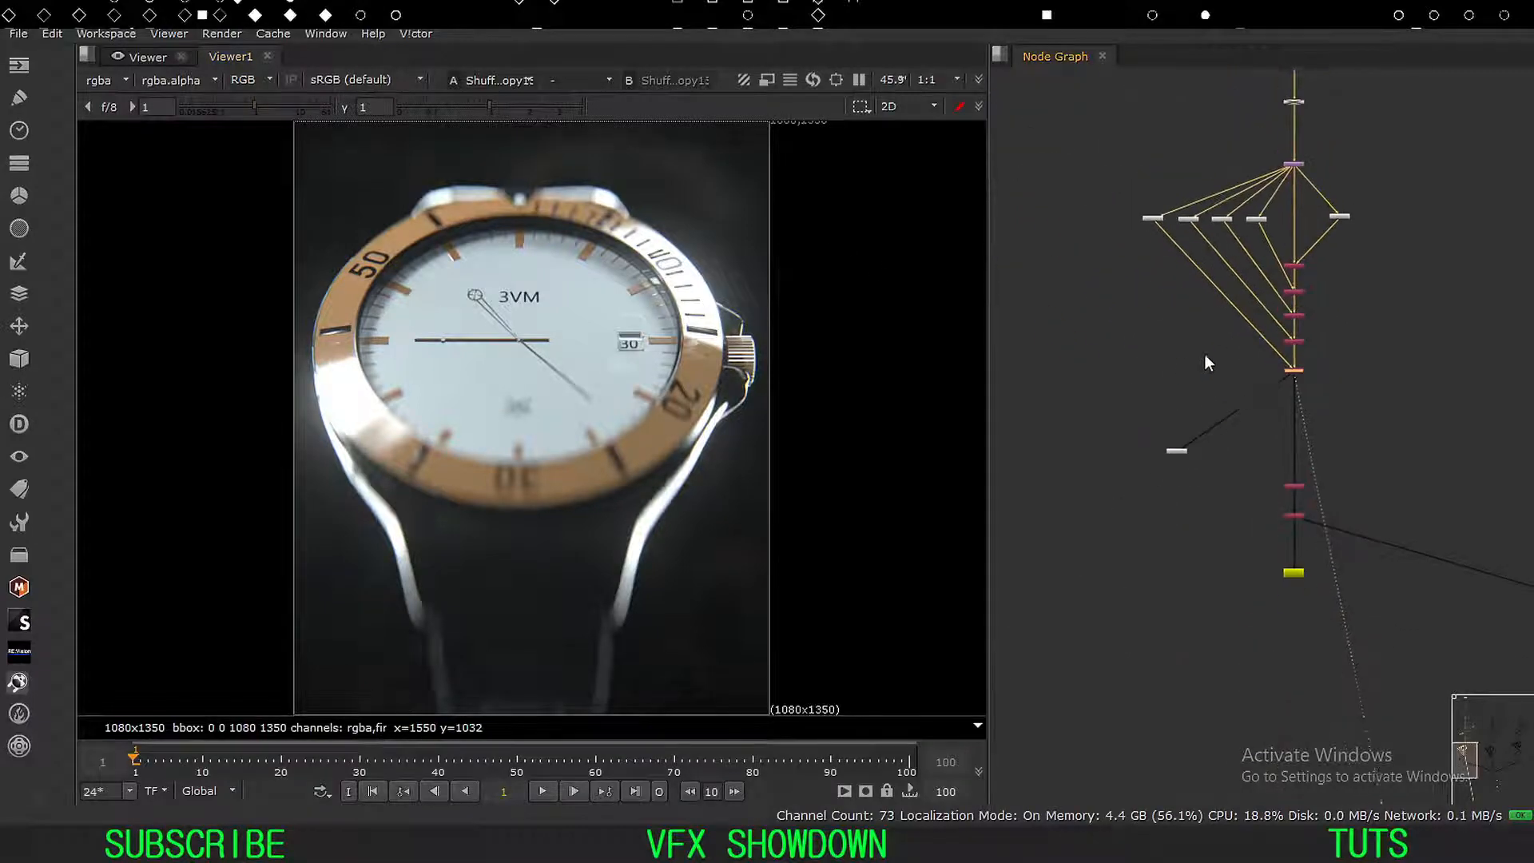
scroll(1182, 360, up, 4)
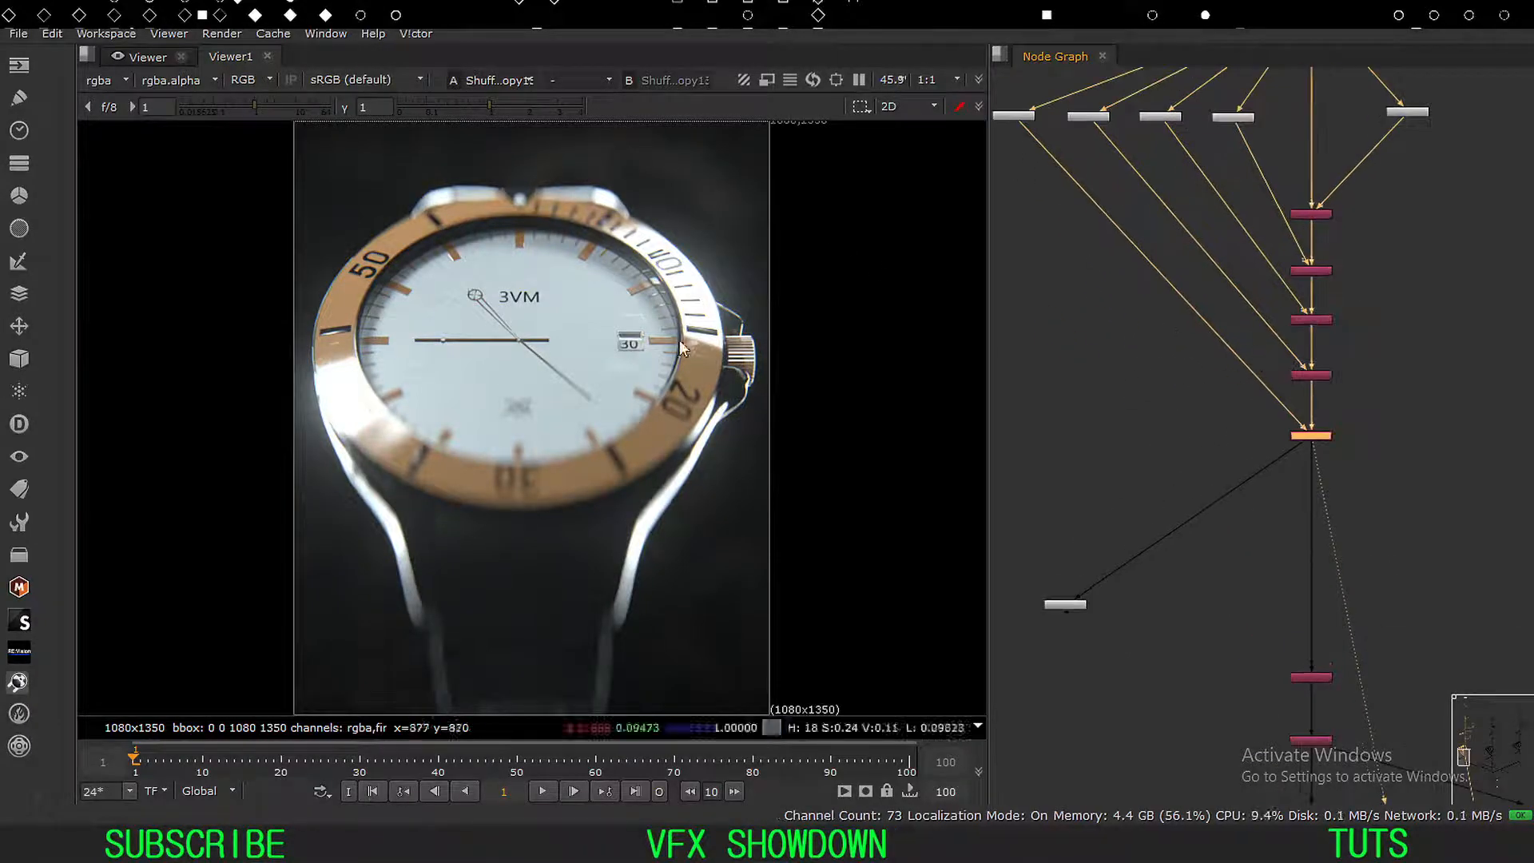
middle_drag(1158, 334, 1186, 373)
scroll(1187, 373, up, 1)
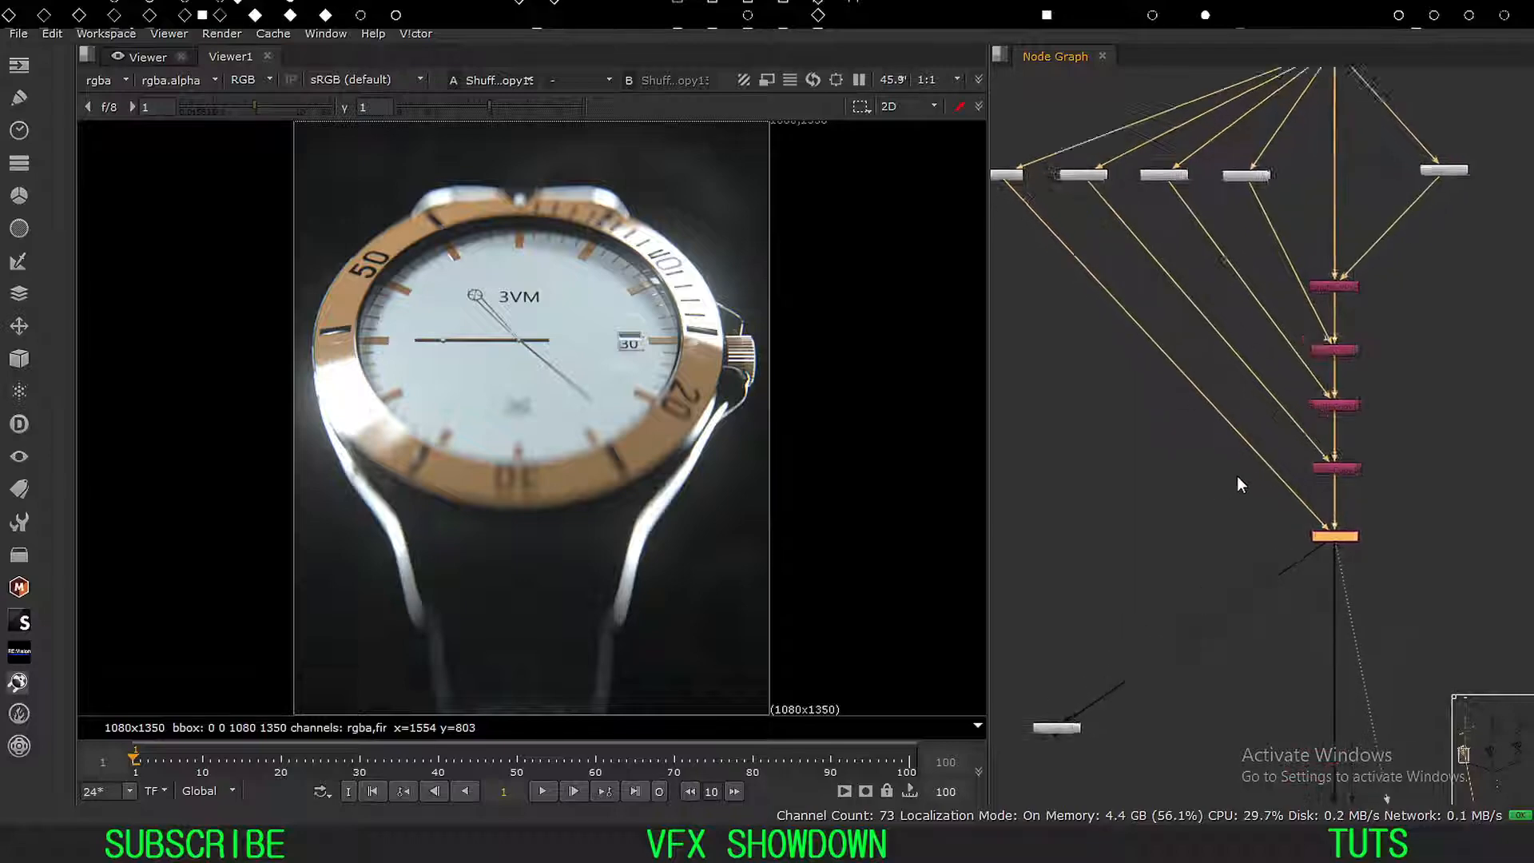
scroll(1236, 526, up, 1)
middle_drag(1237, 525, 1104, 474)
middle_drag(1180, 550, 1417, 345)
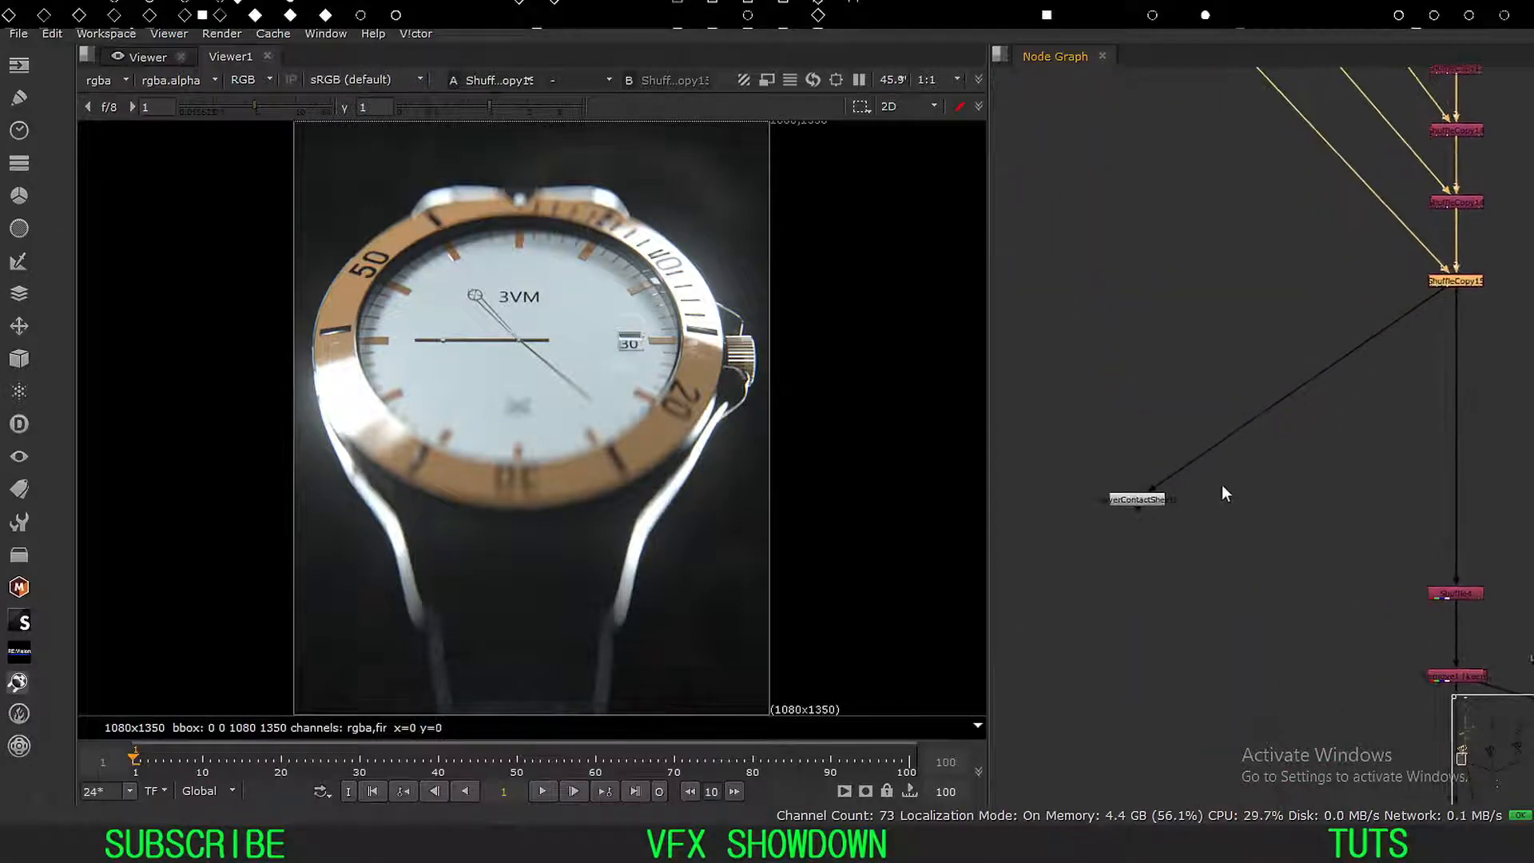
drag(1127, 495, 1289, 394)
scroll(1329, 393, up, 3)
middle_drag(1369, 385, 1229, 433)
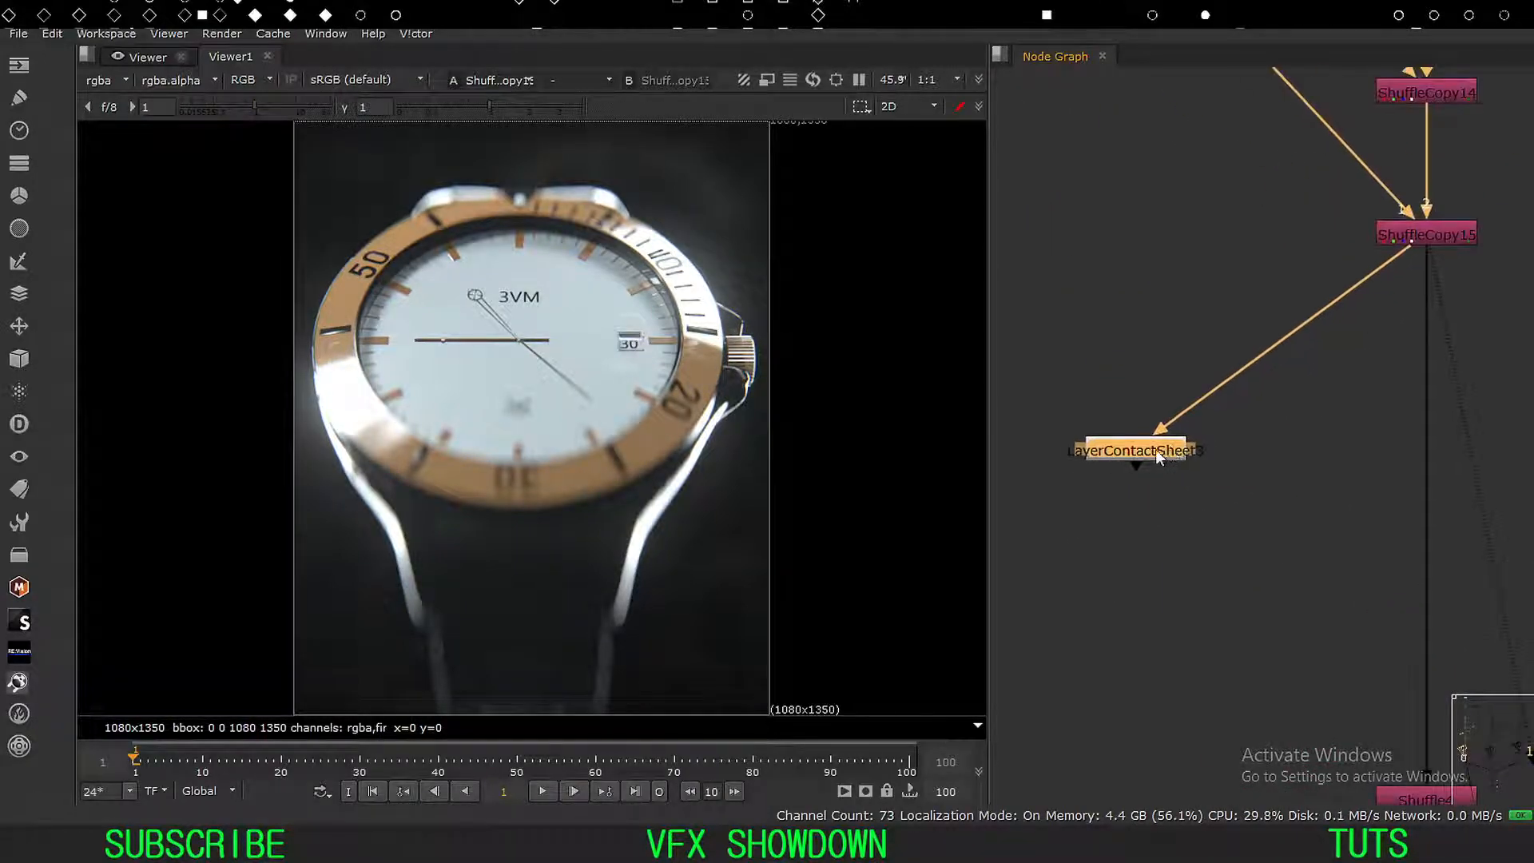
Adjust the position of LayerContactSheet3 in the graph and display its contact sheet enlarged in the viewer.
drag(1154, 449, 1206, 381)
click(1188, 472)
middle_drag(1297, 406, 1335, 499)
scroll(1190, 473, up, 4)
scroll(1286, 452, up, 1)
drag(1175, 443, 1202, 438)
click(1191, 507)
click(1219, 423)
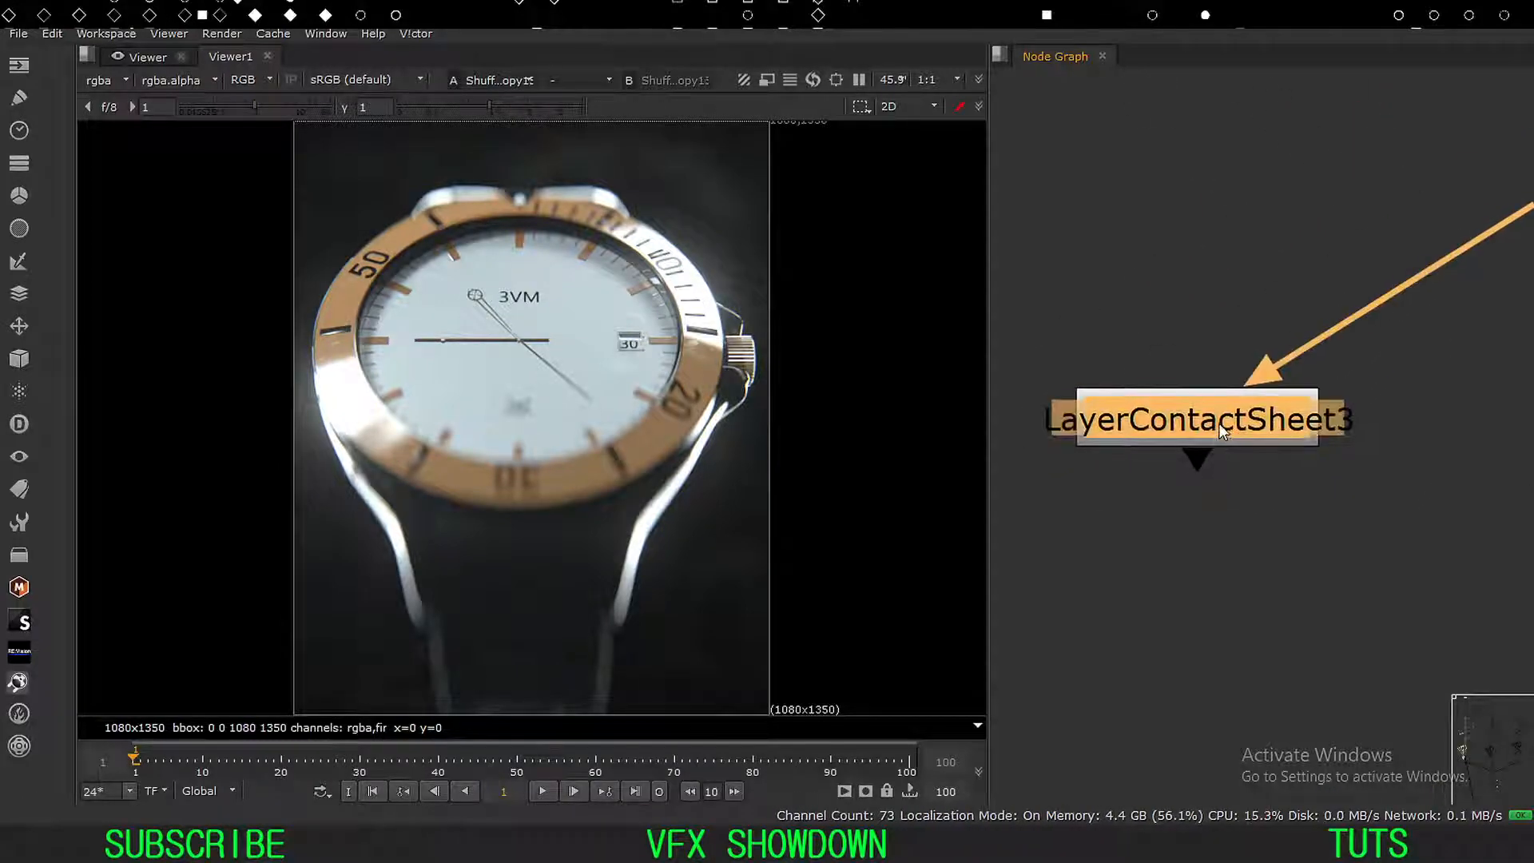
key(1)
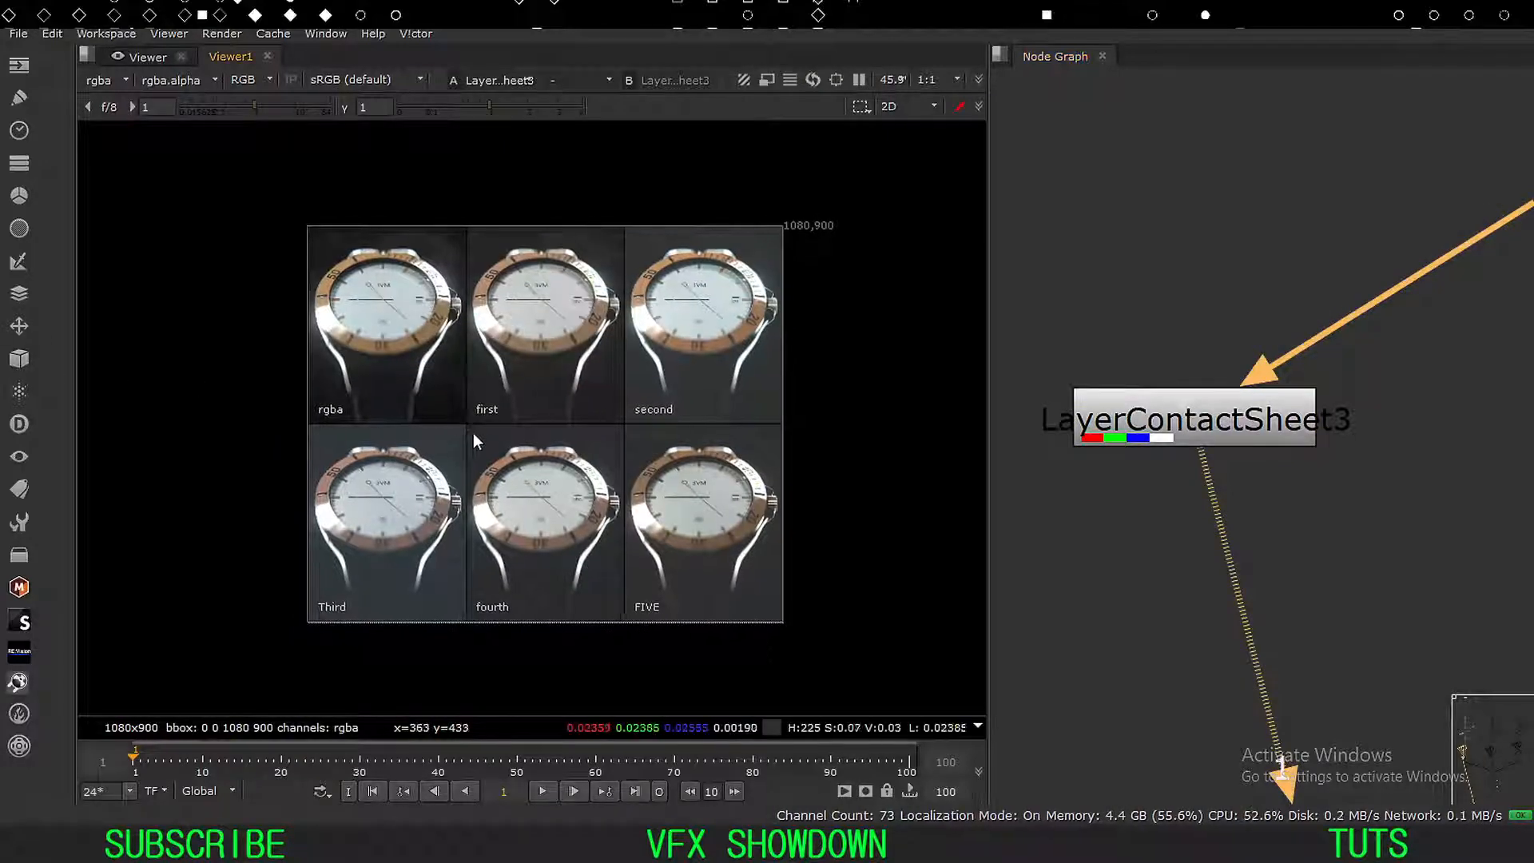
scroll(480, 415, up, 2)
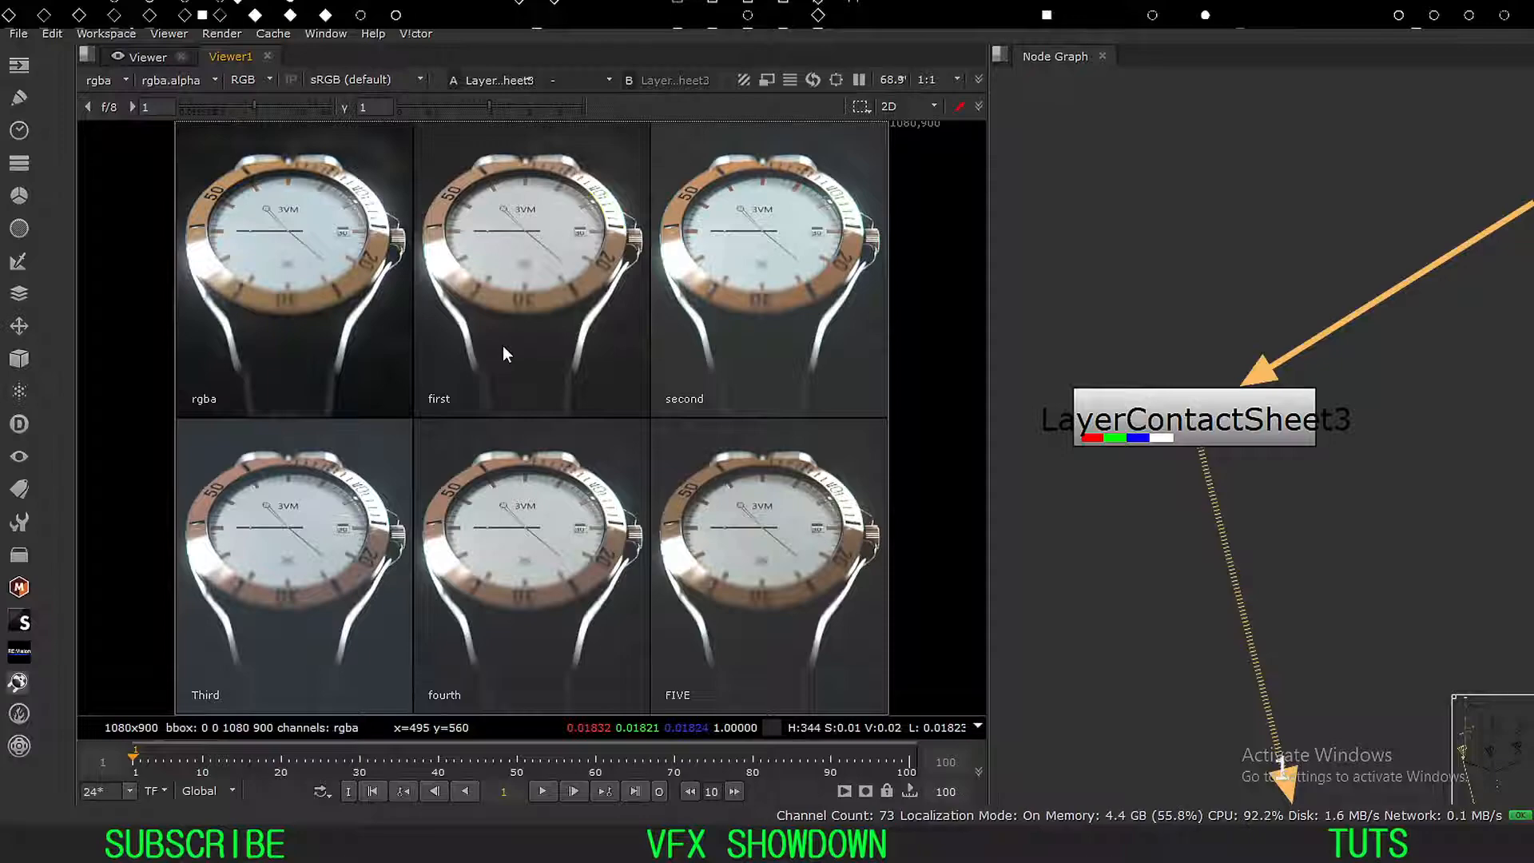
Review LayerContactSheet3's properties, including the Show layer names option, and close them.
drag(1148, 441, 1155, 419)
double_click(1155, 420)
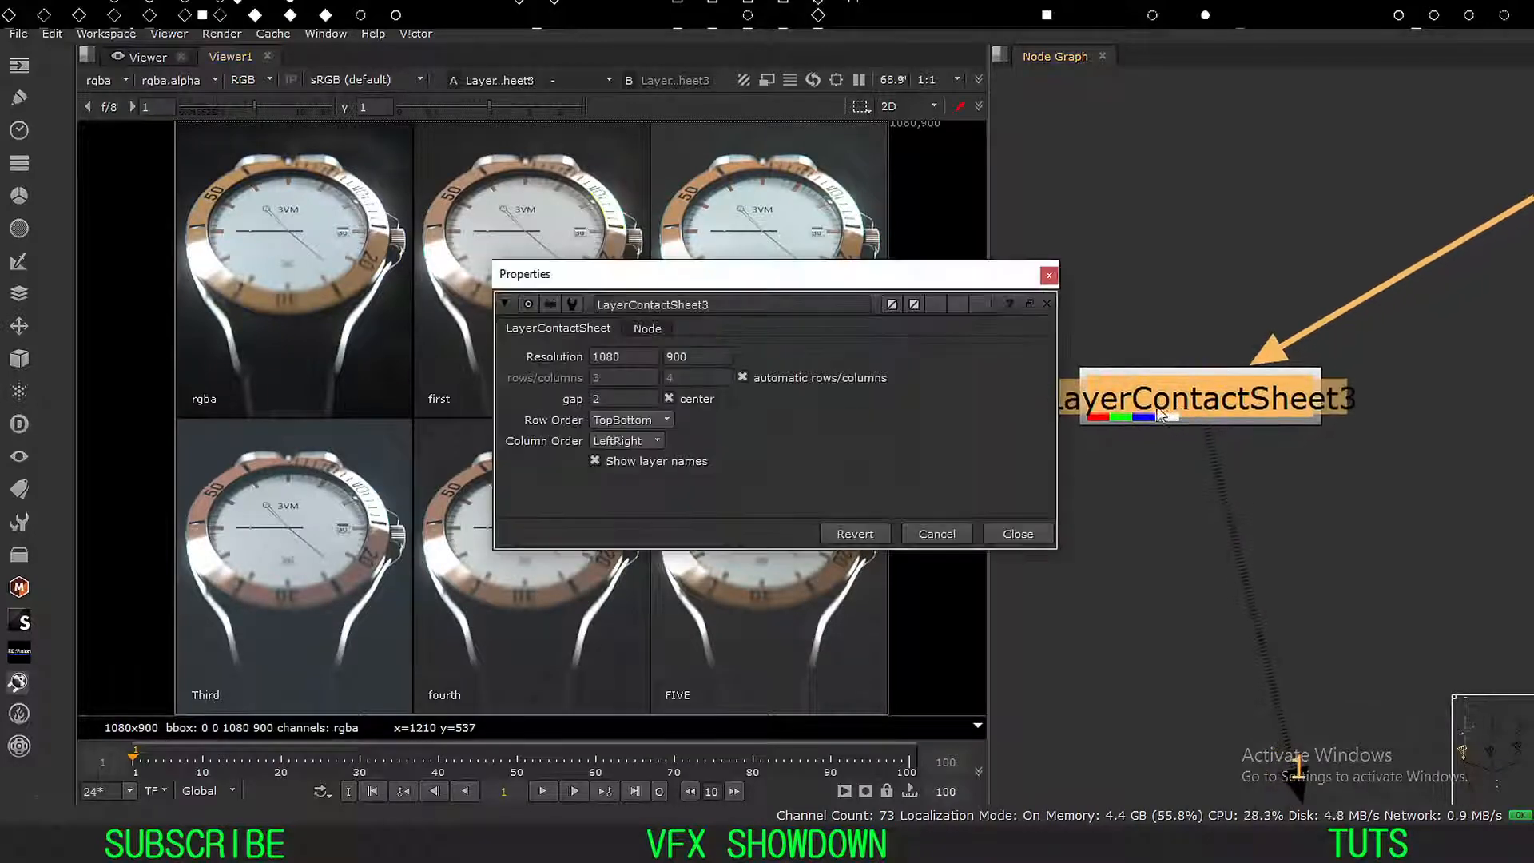
drag(766, 274, 1181, 171)
click(823, 413)
click(1022, 350)
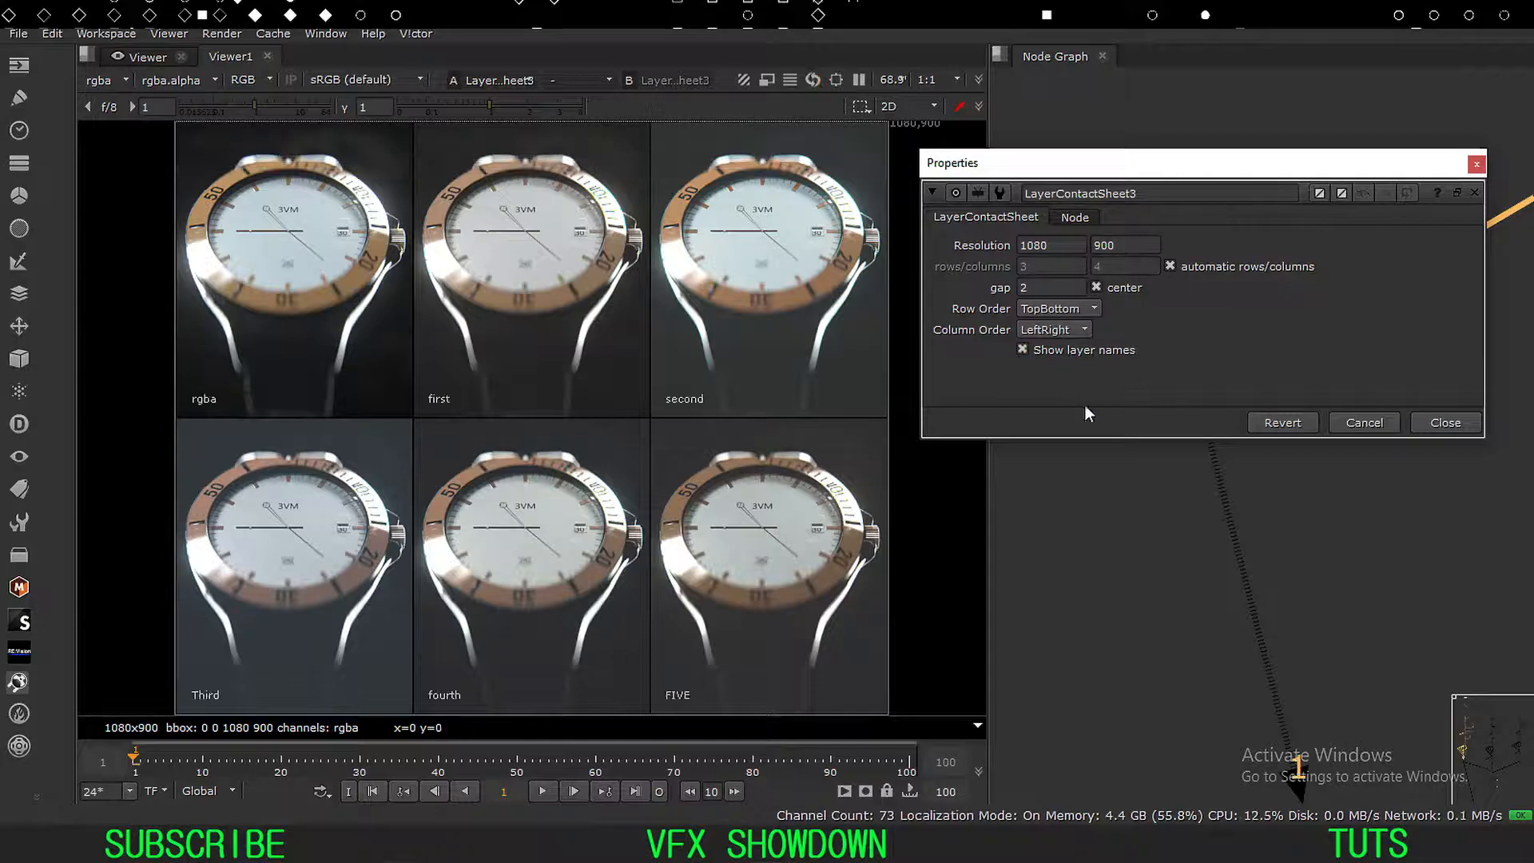
click(1437, 423)
Examine the contact sheet's upper row of watch looks and check the viewer's layer list without changing the layer.
drag(1170, 413, 1226, 428)
click(1203, 447)
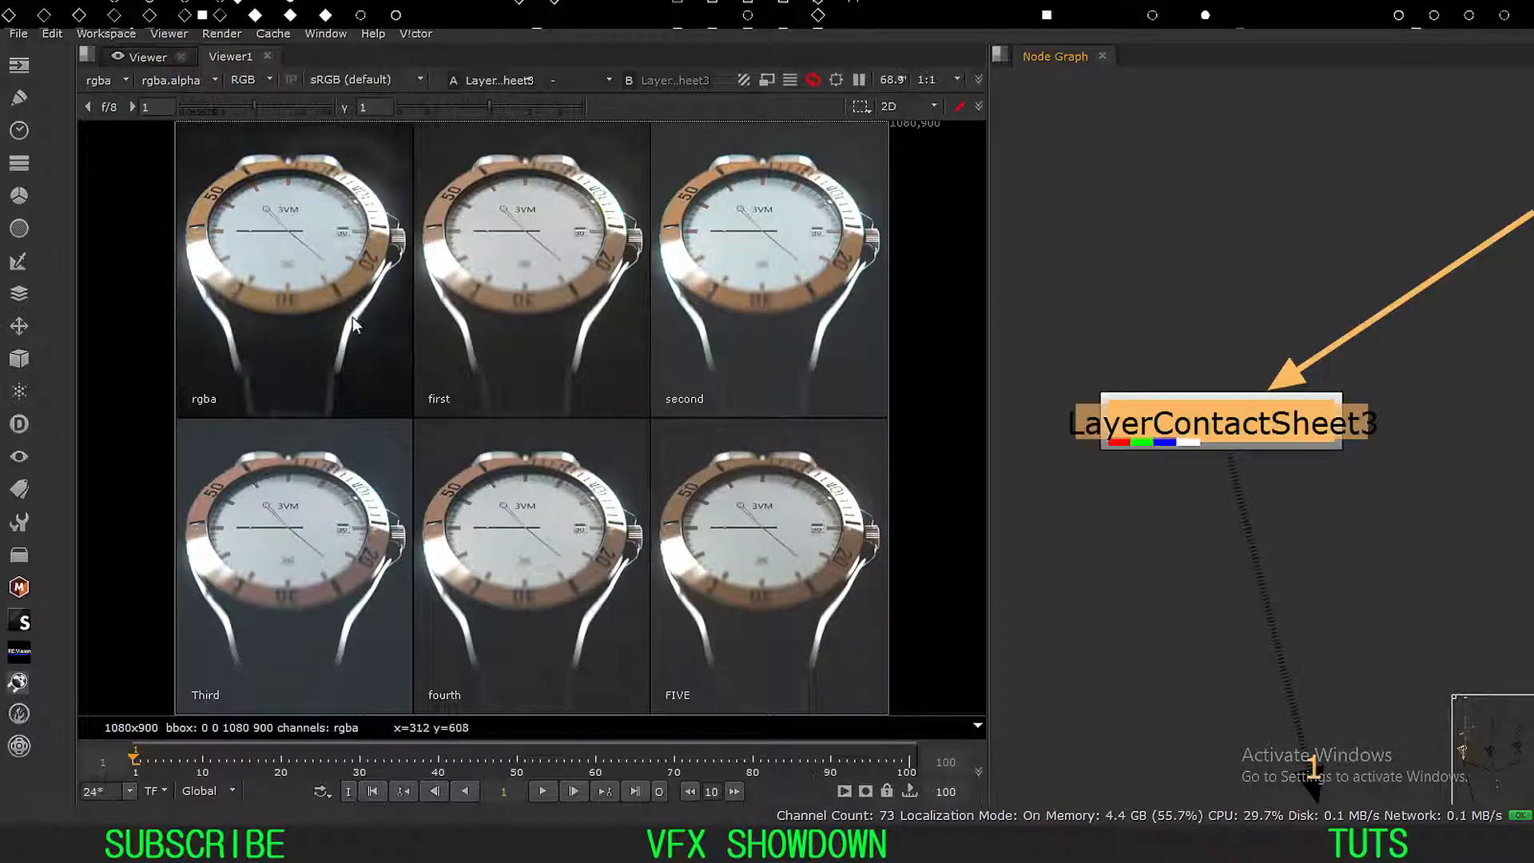
middle_drag(639, 313, 597, 359)
drag(912, 171, 138, 451)
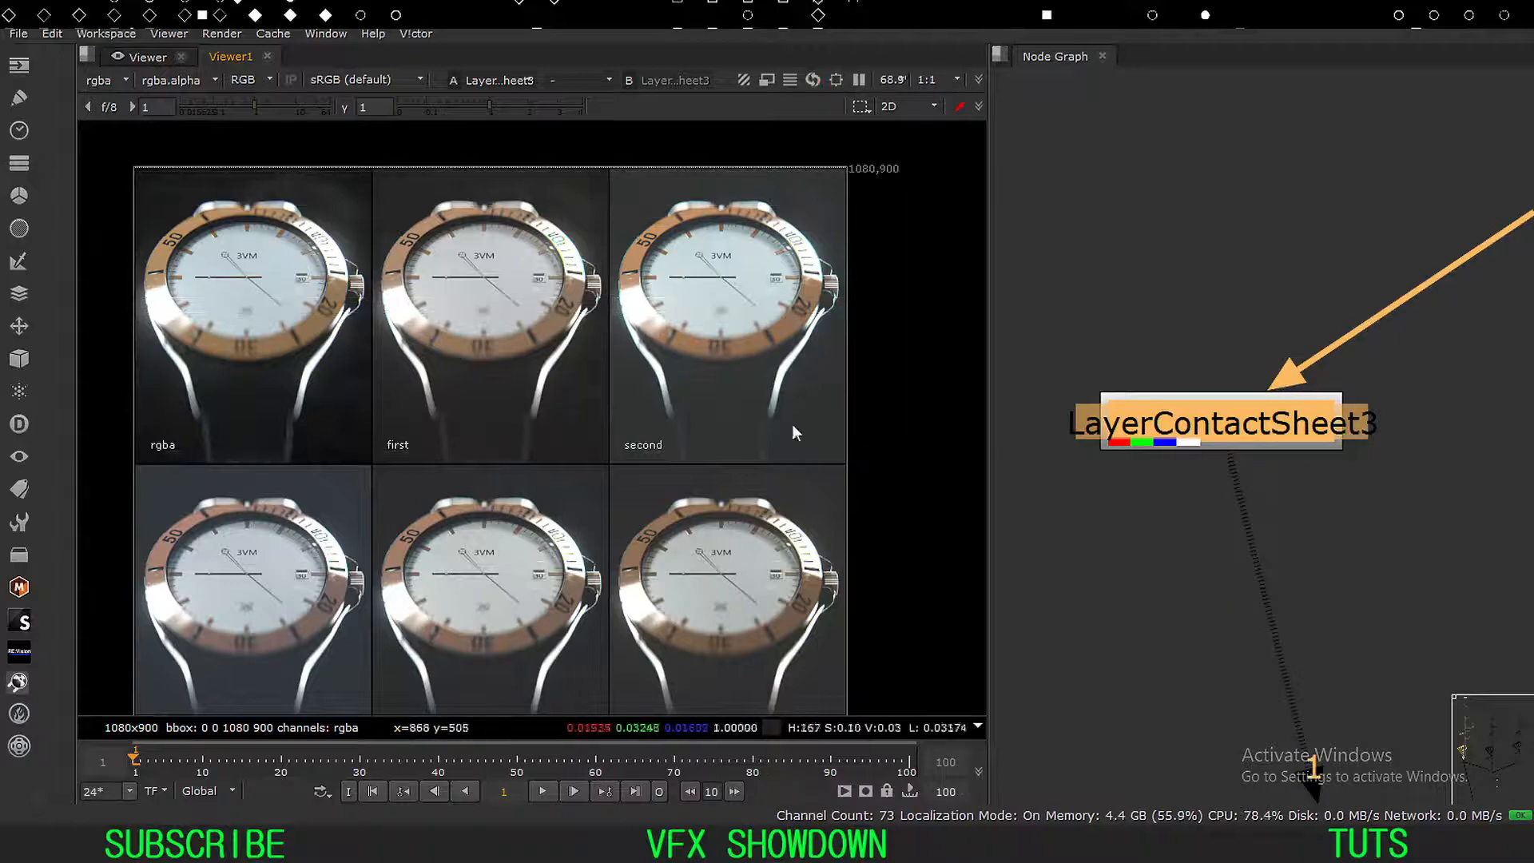
click(100, 80)
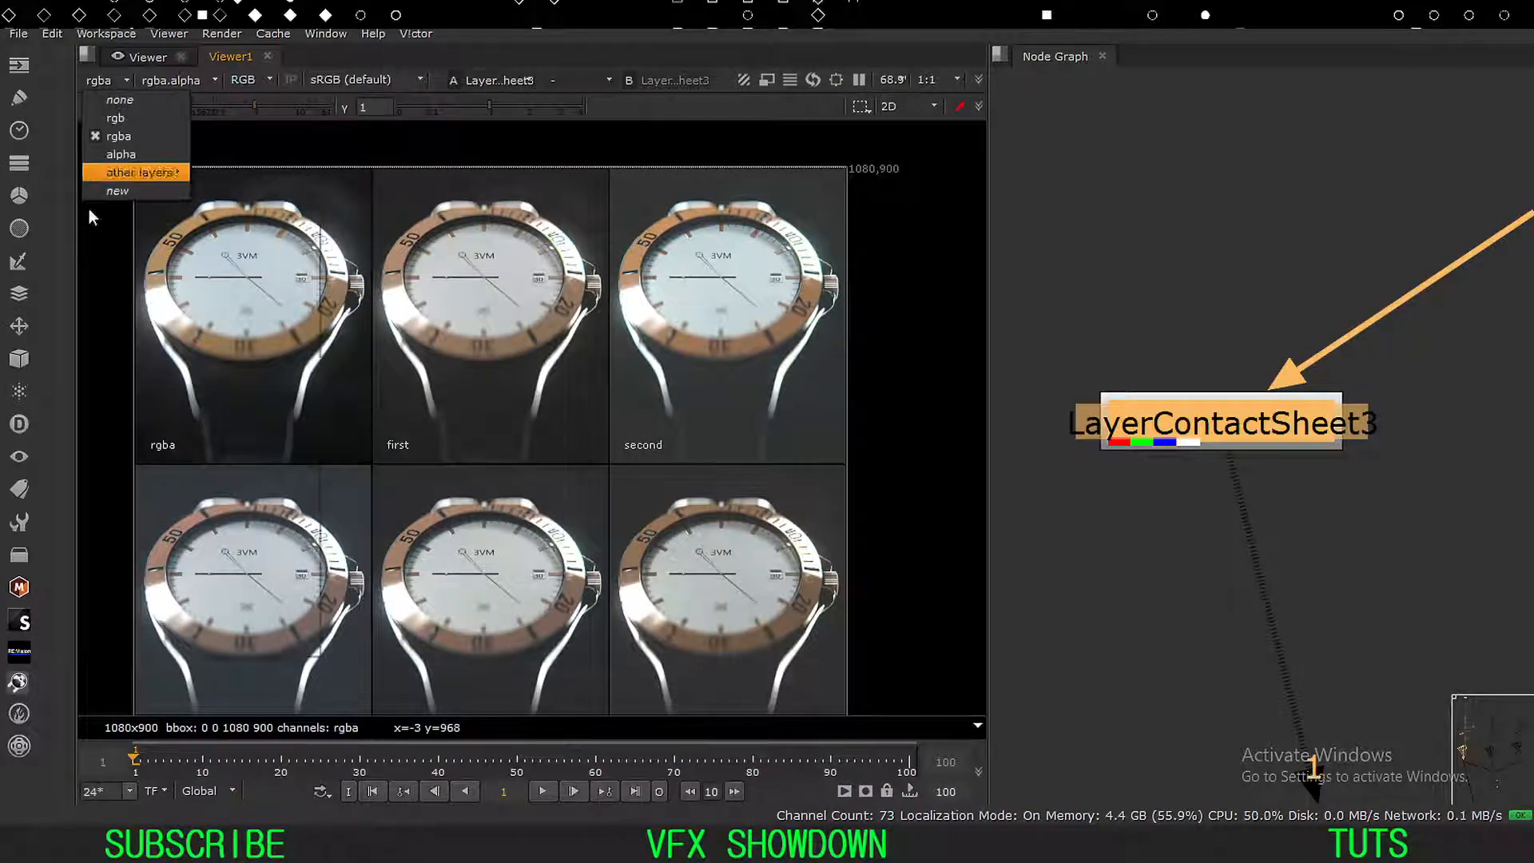
mouse_move(138, 173)
click(1134, 376)
drag(1171, 423, 1167, 432)
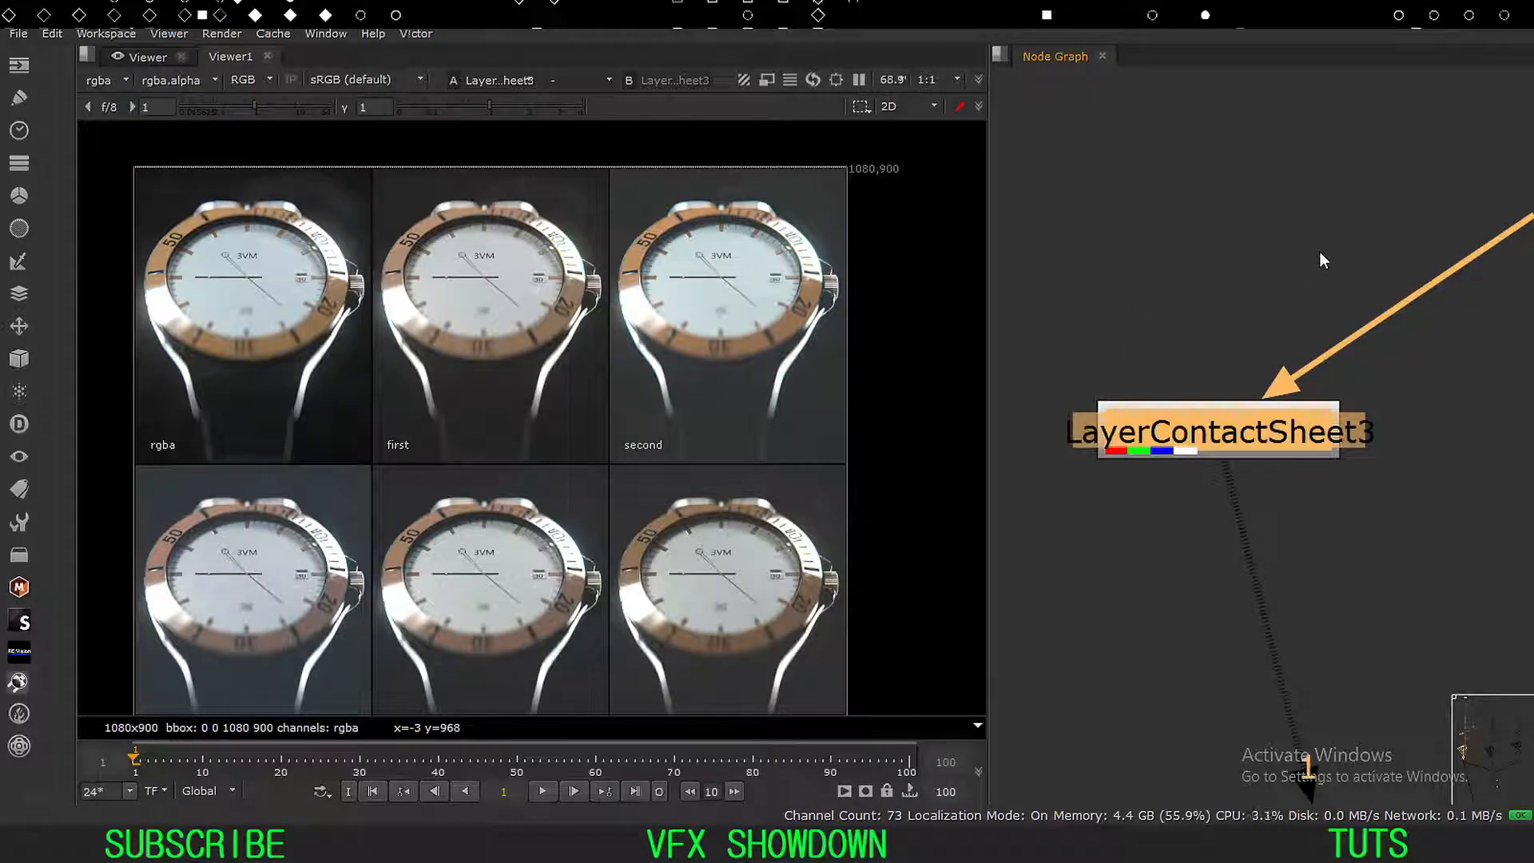
mouse_move(1152, 436)
mouse_down()
mouse_move(1172, 428)
mouse_move(1155, 430)
mouse_up()
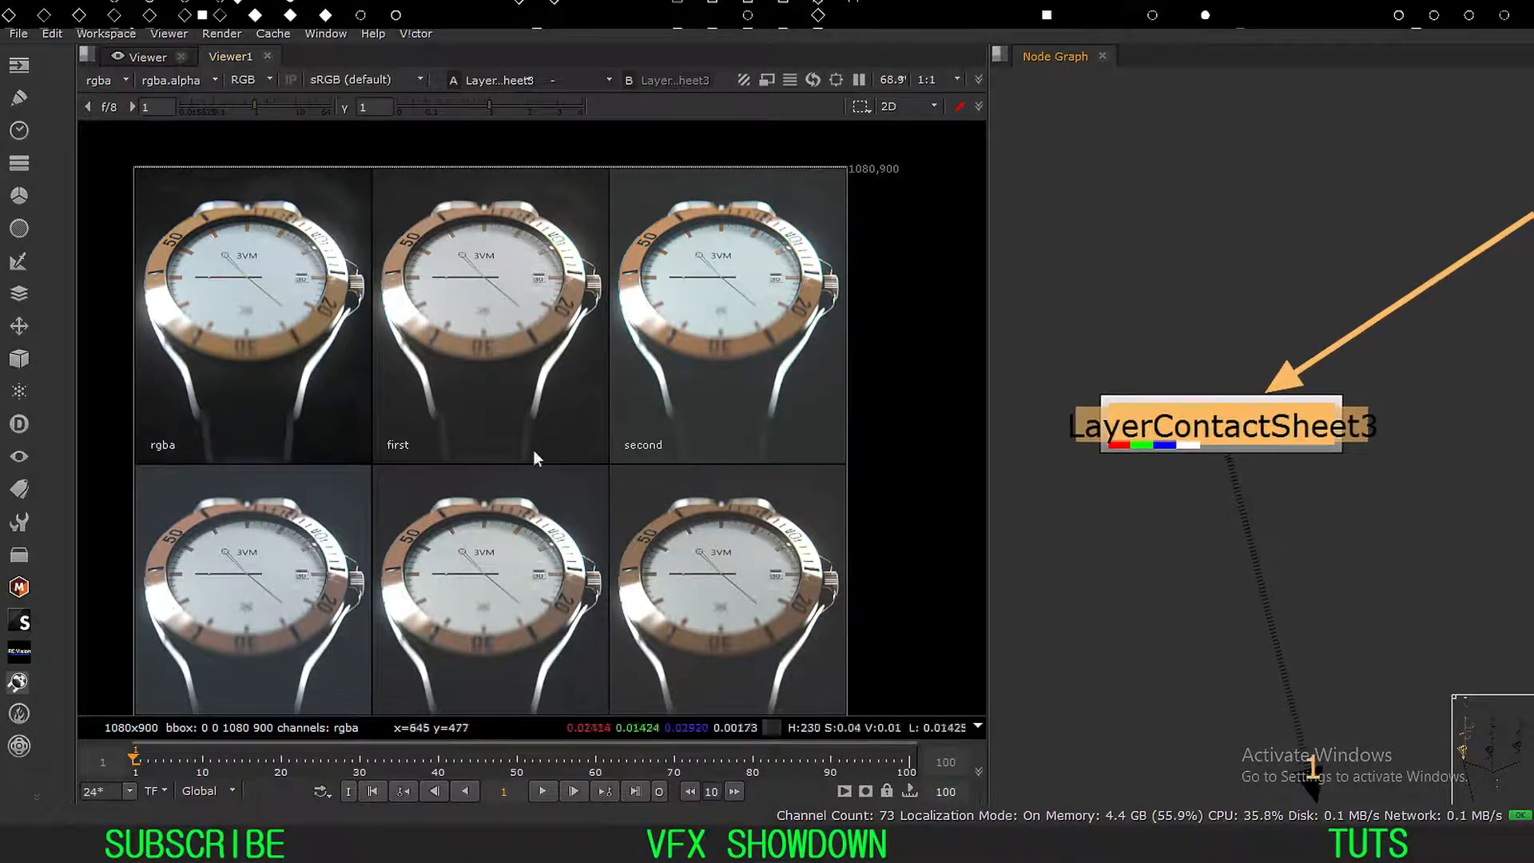
Compare all six labelled watch looks, from rgba to FIVE, across the contact sheet.
middle_drag(524, 447, 637, 411)
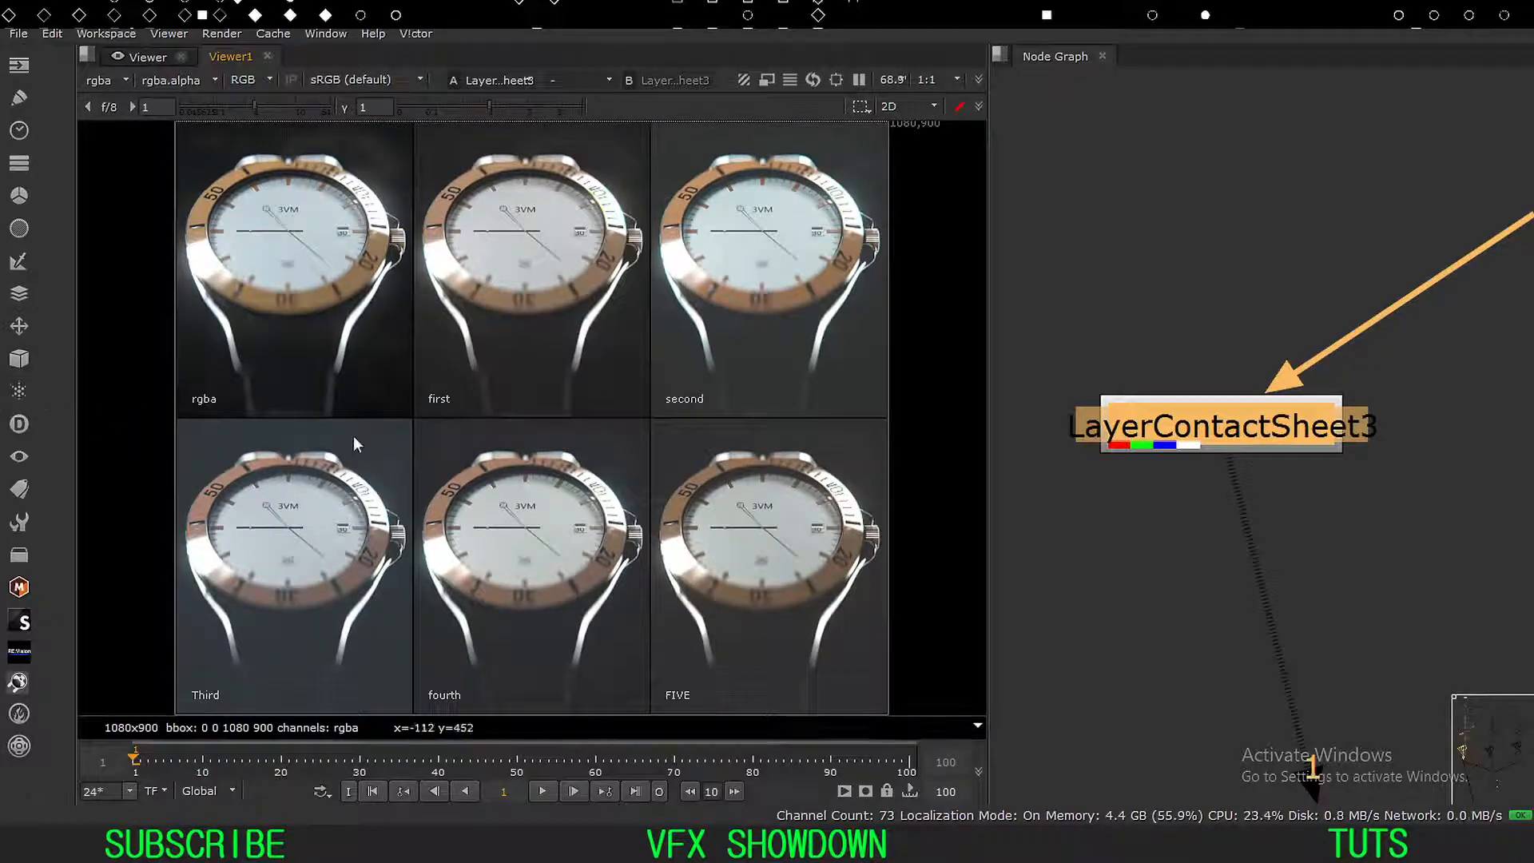
drag(160, 135, 923, 391)
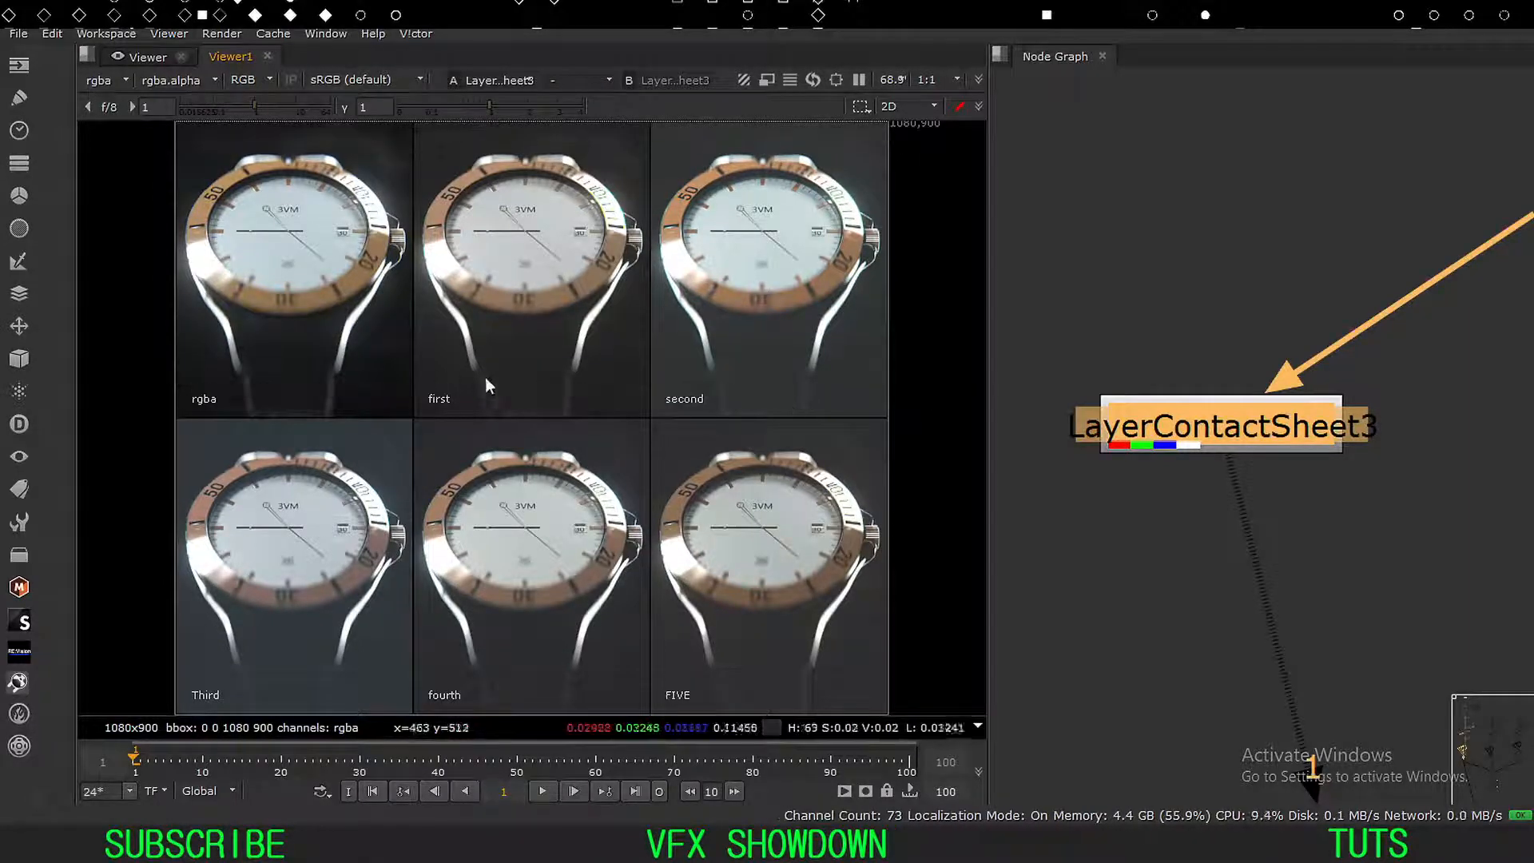
middle_drag(693, 458, 692, 433)
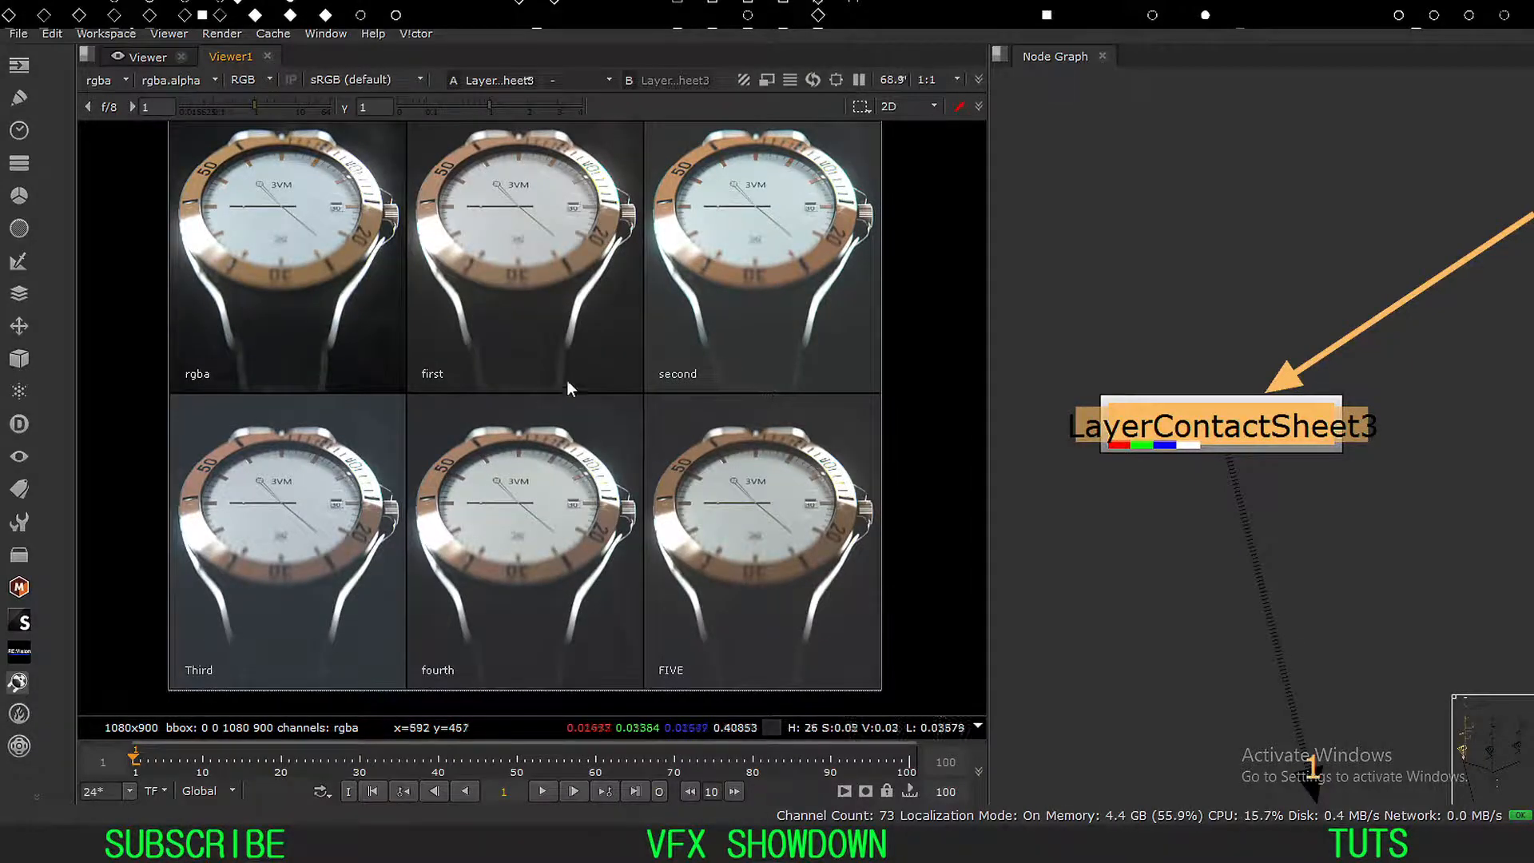
middle_drag(568, 367, 543, 392)
middle_drag(328, 260, 359, 260)
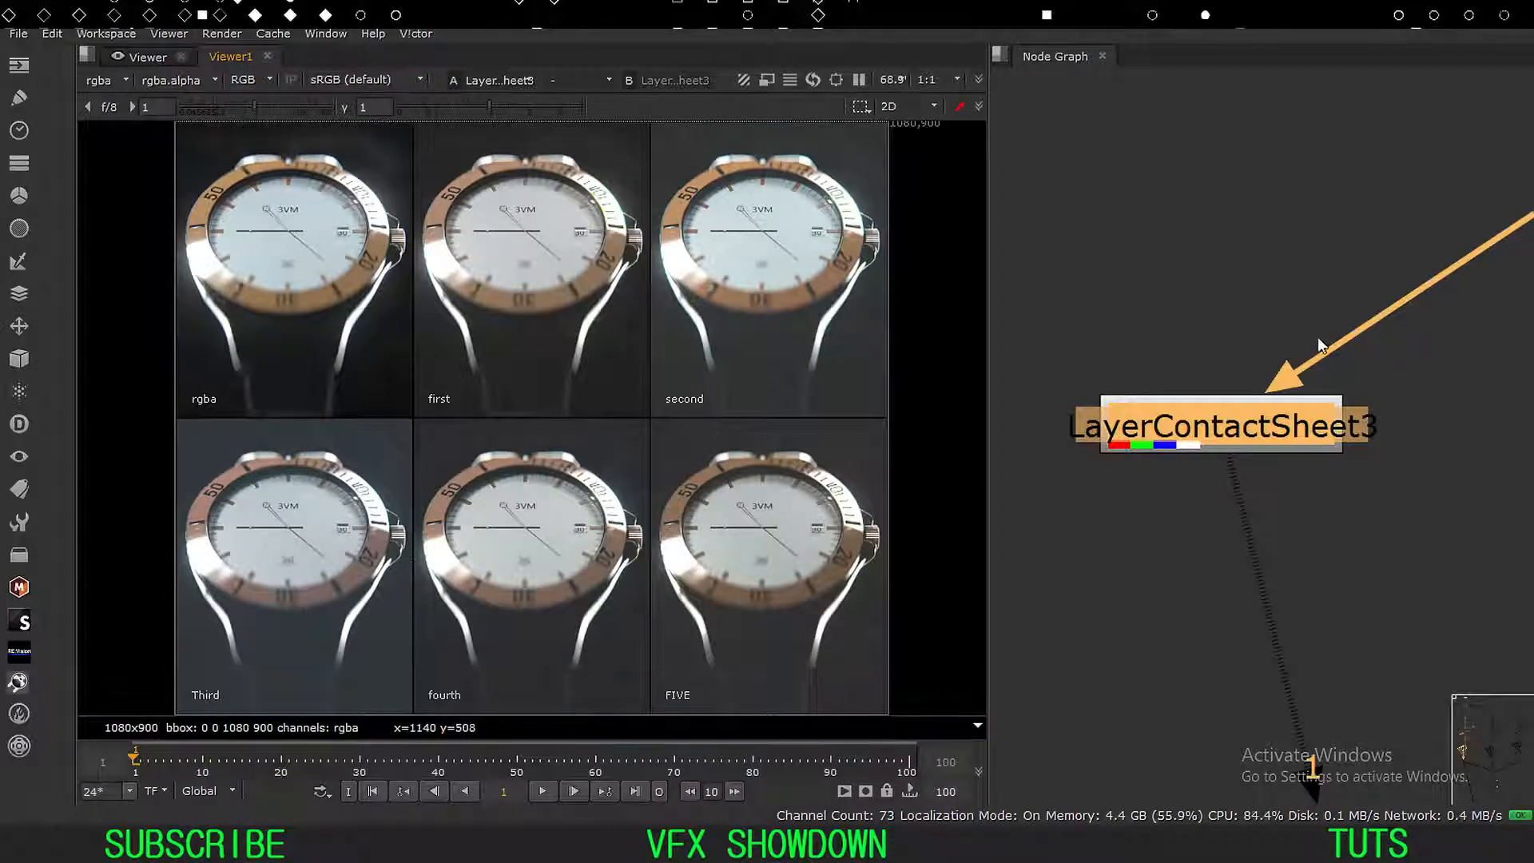
Display the output of Shuffle4, downstream of LayerContactSheet3, in the viewer and fit the whole watch image.
scroll(1201, 390, down, 5)
drag(1173, 436, 1180, 396)
scroll(1182, 401, down, 4)
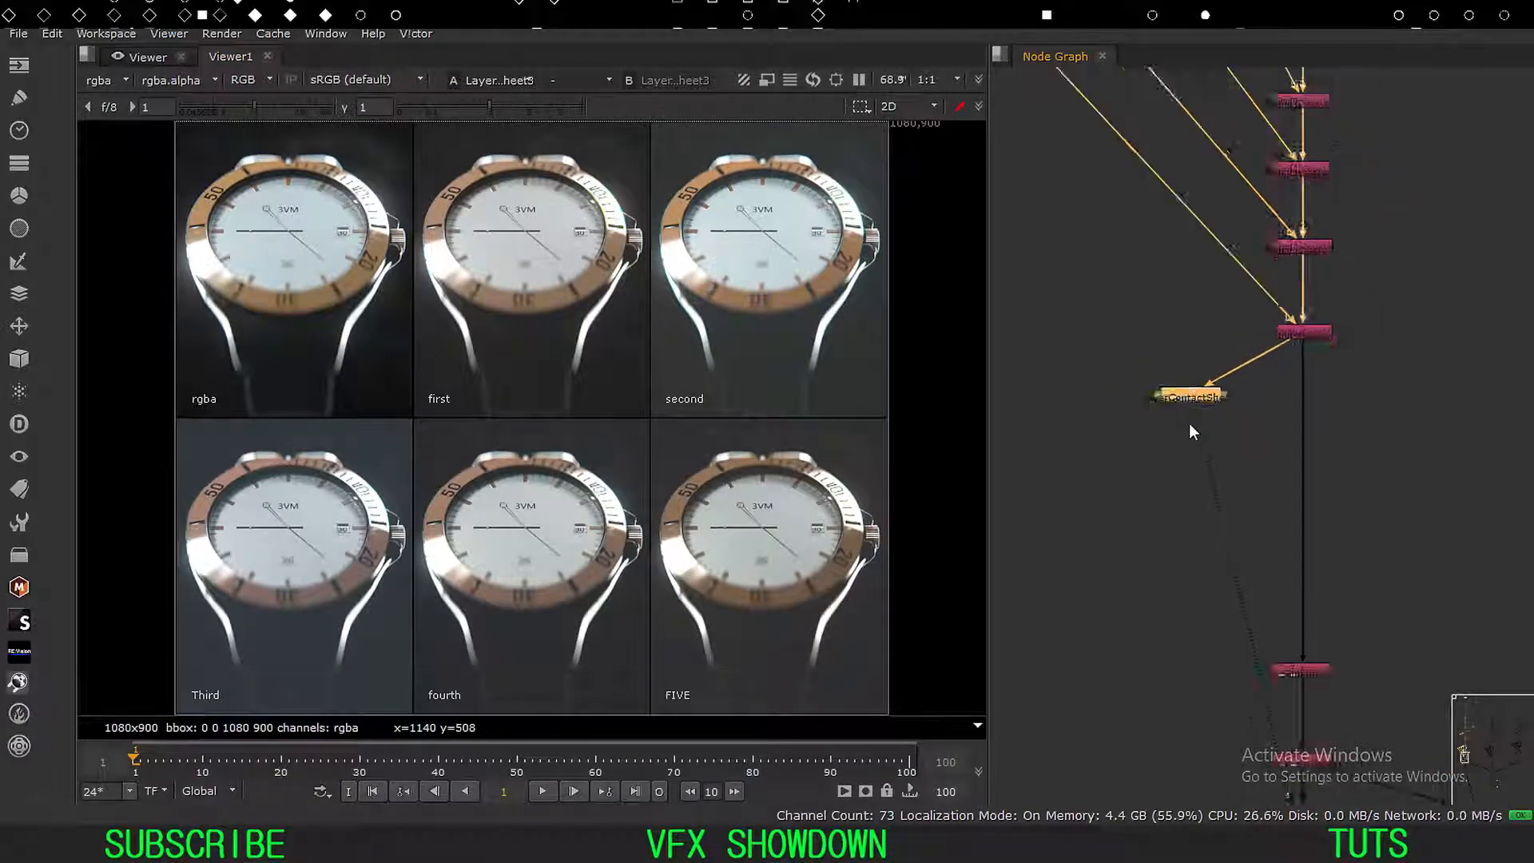
middle_drag(1184, 569, 1120, 388)
click(1225, 462)
key(1)
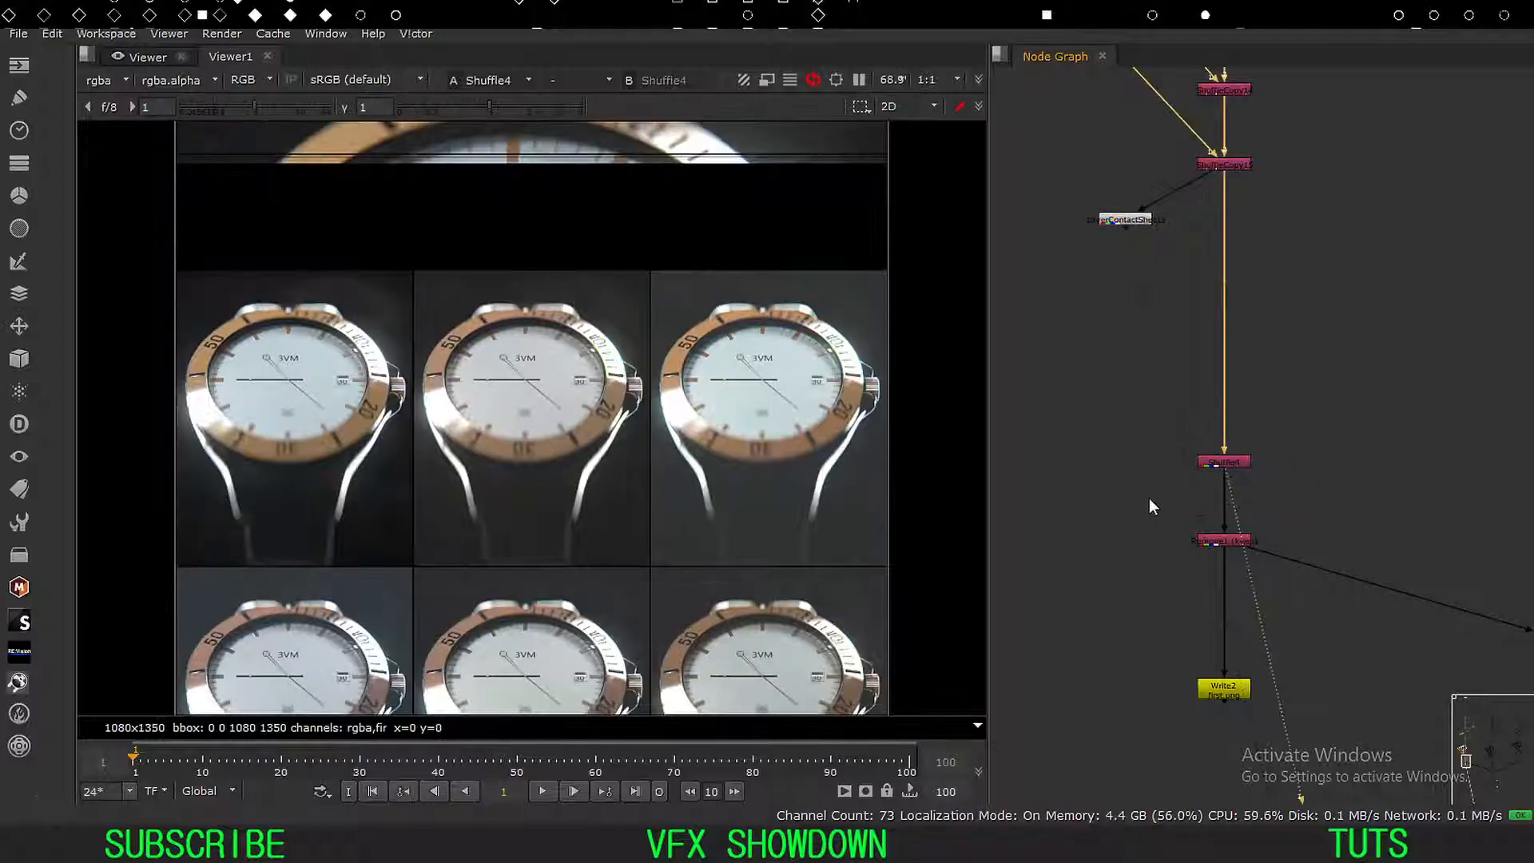
click(1110, 461)
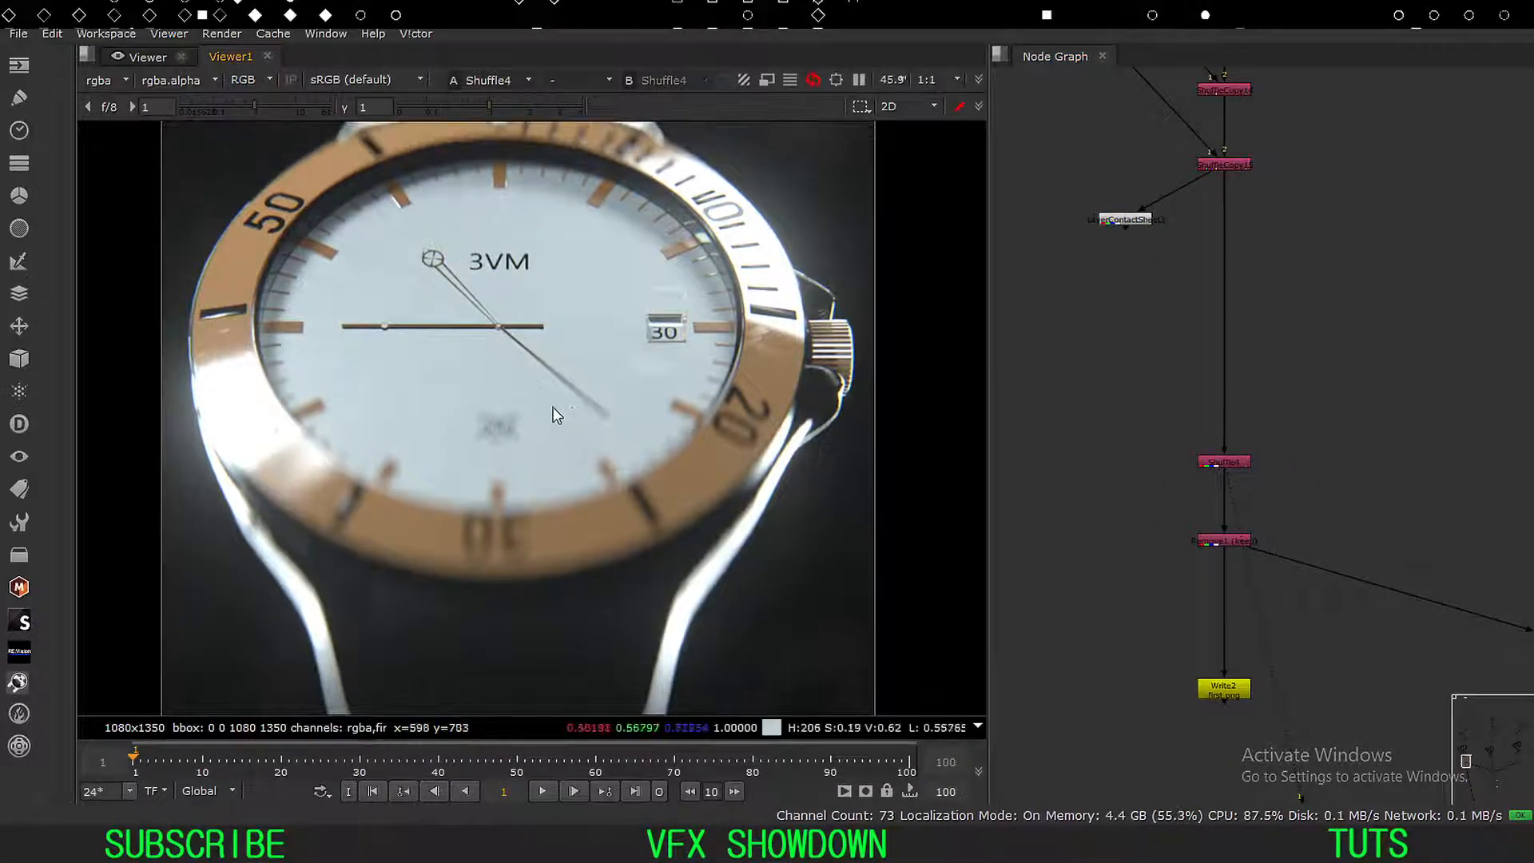
key(f)
Review Shuffle4's properties, checking its rgba channel routing, and close them.
click(1209, 463)
scroll(1209, 467, up, 2)
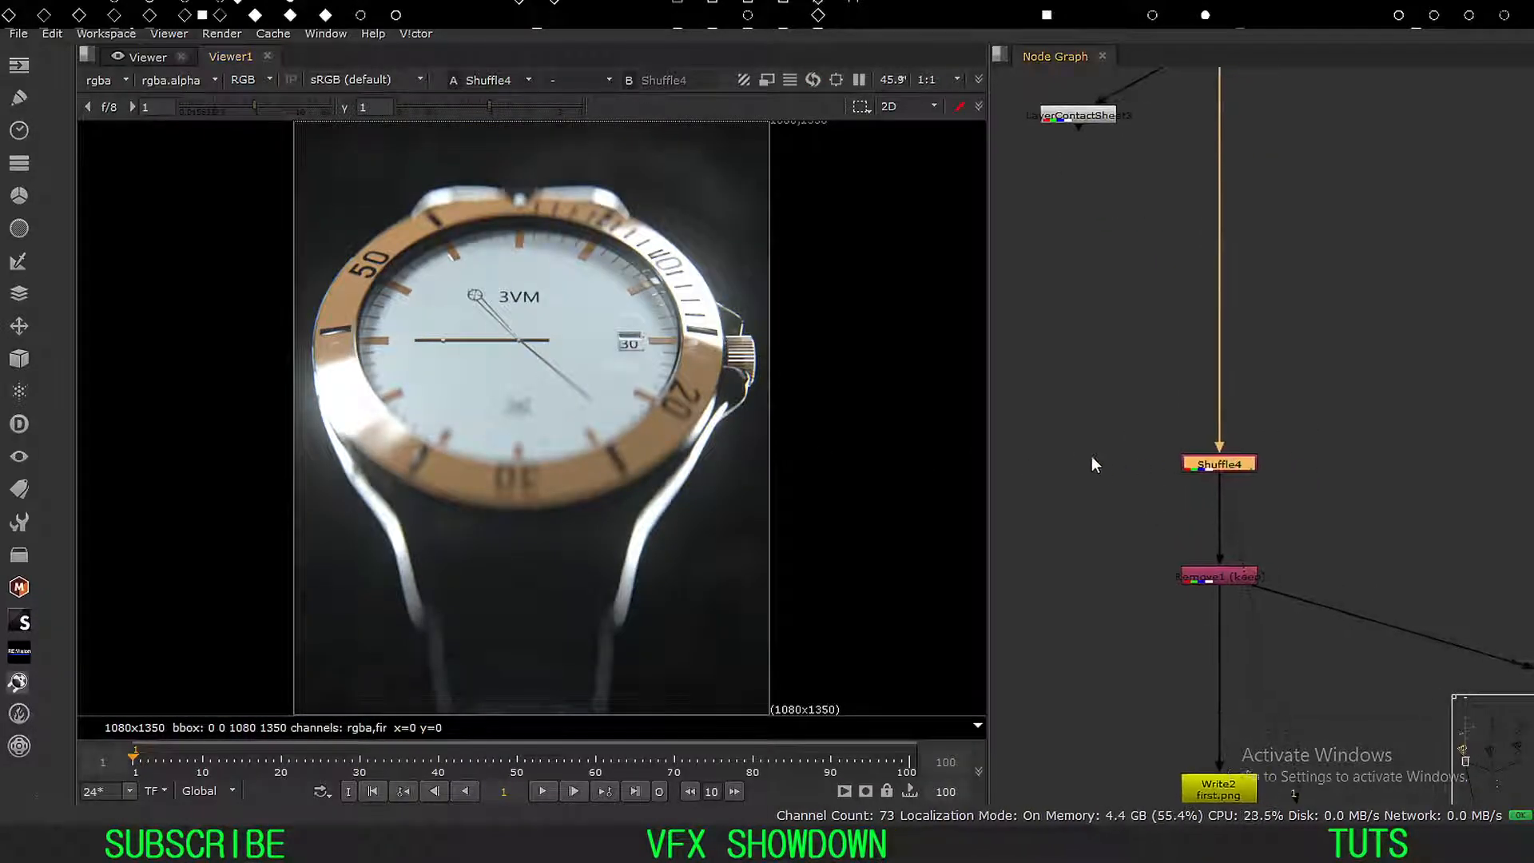
double_click(1192, 469)
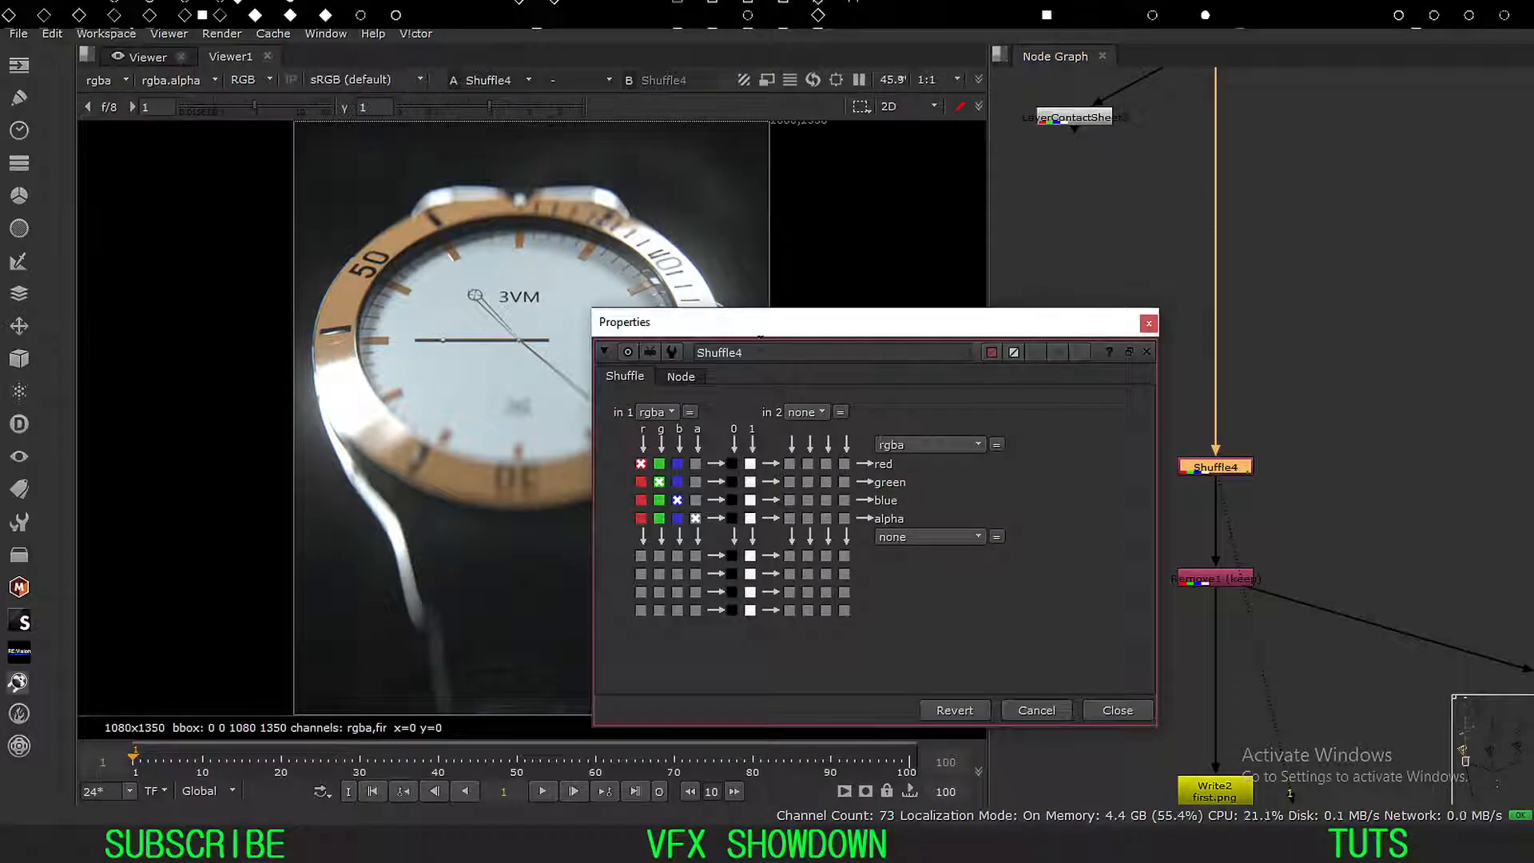
drag(764, 322, 762, 281)
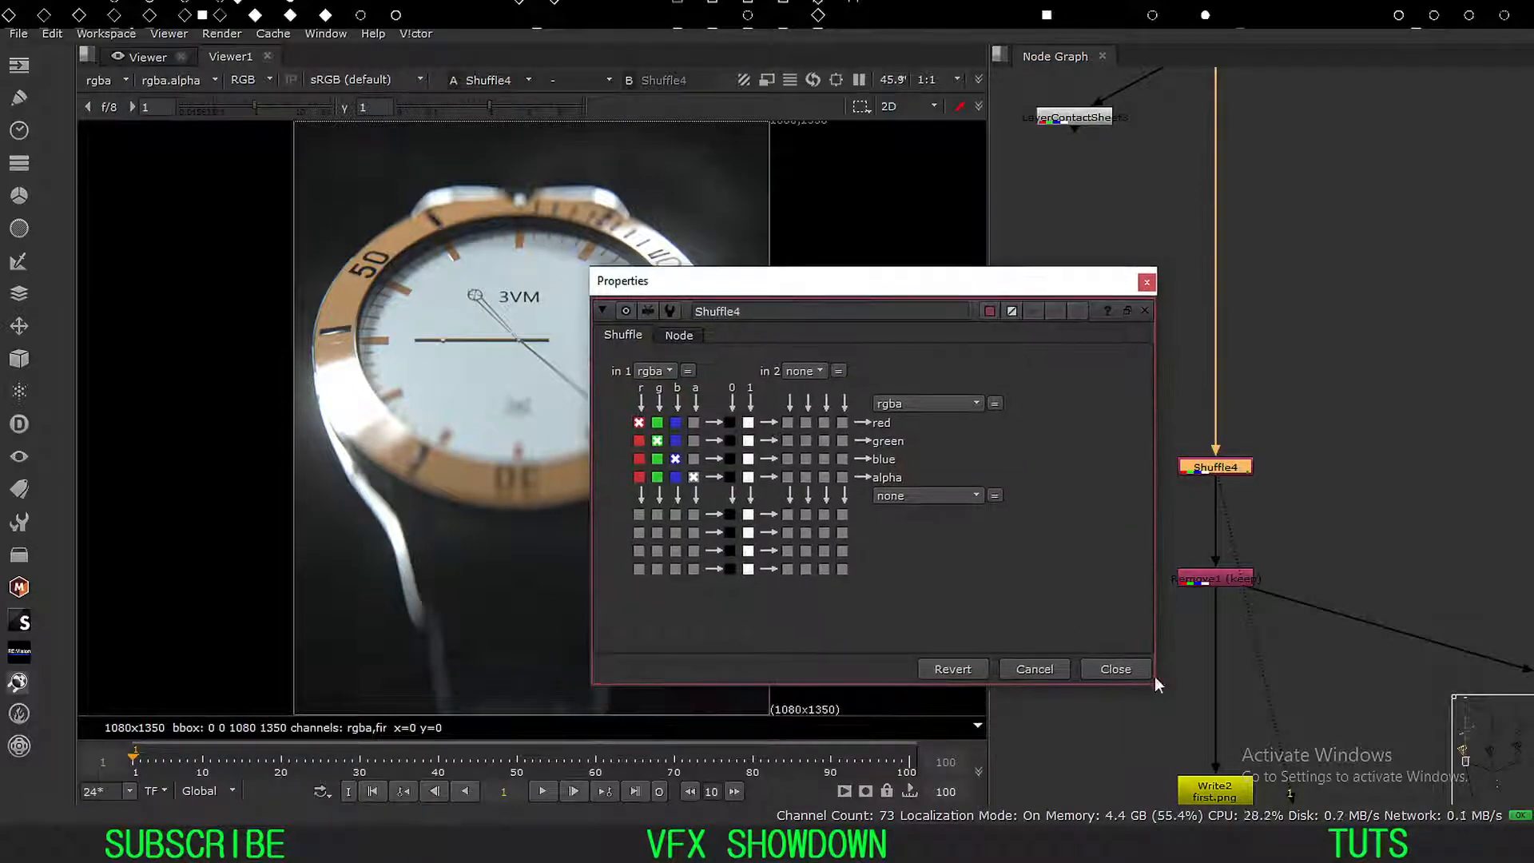
click(1115, 667)
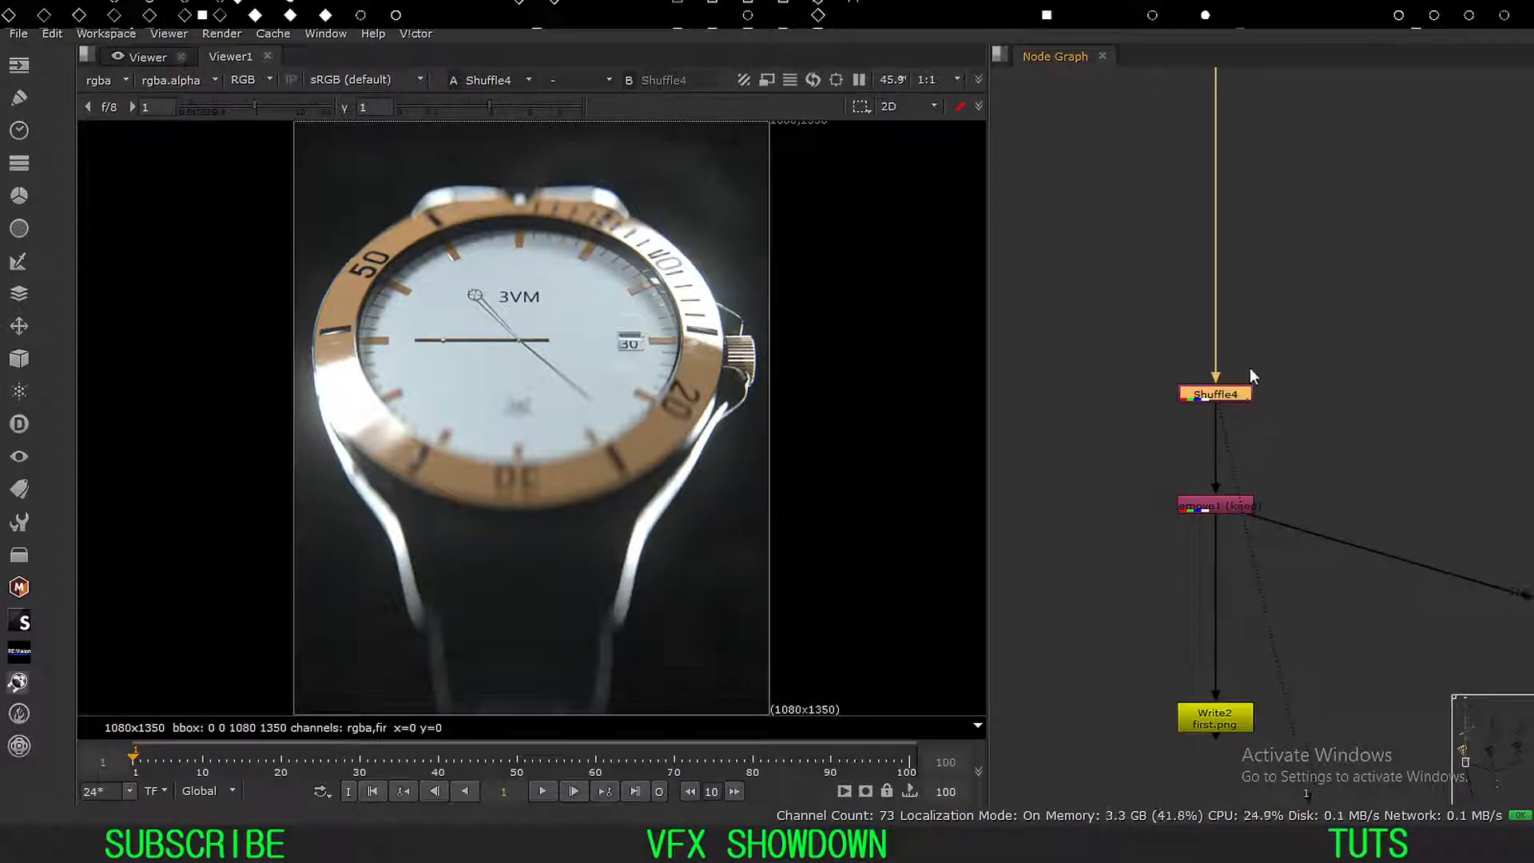
Select the Remove1 (keep) node, and nudge the Shuffle4 node above it slightly in the graph.
drag(1350, 428, 1067, 543)
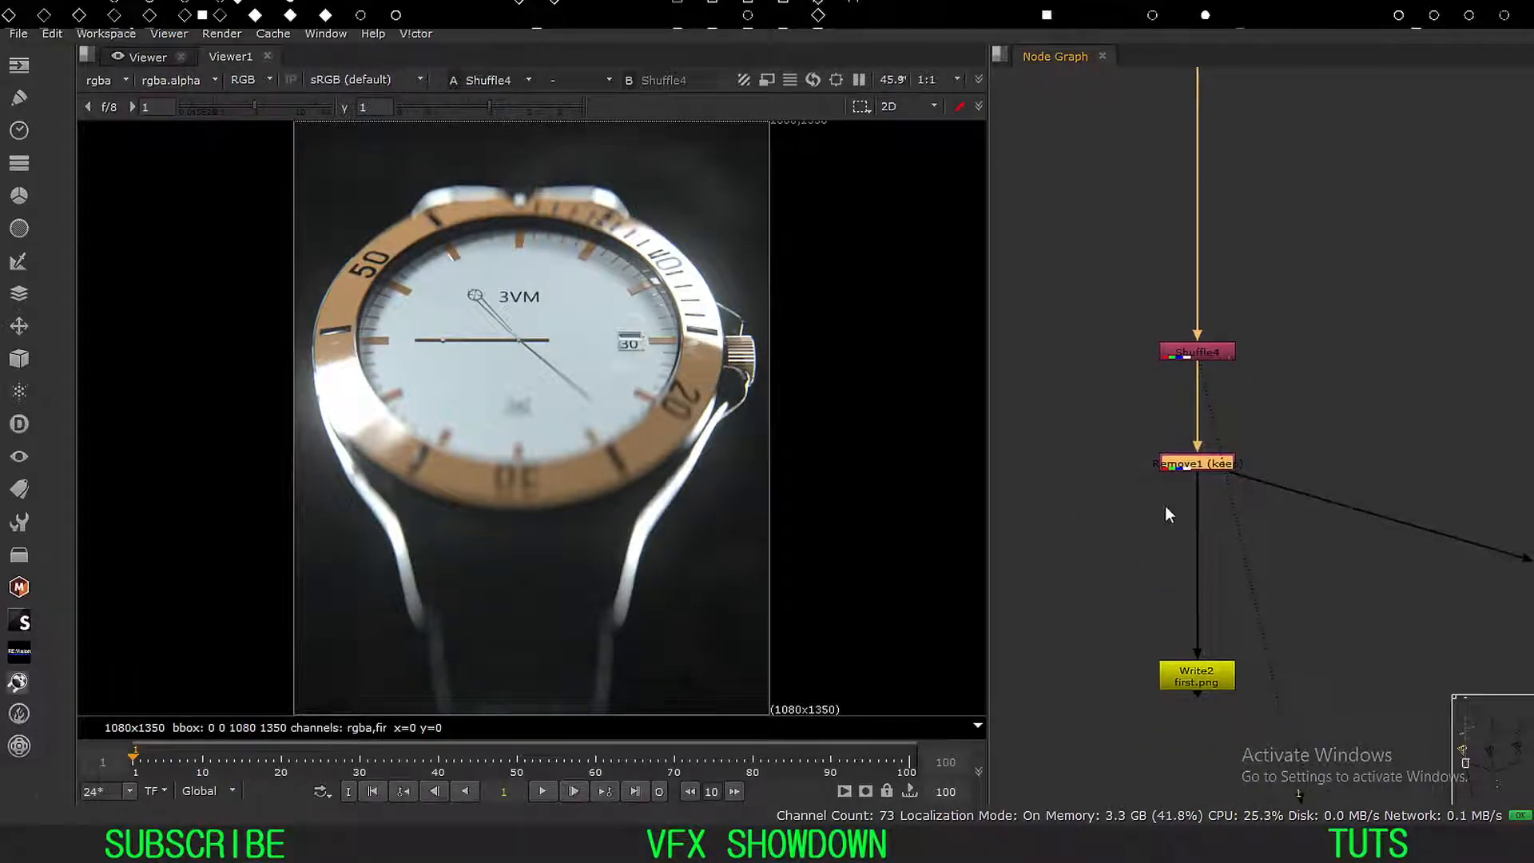
key(f)
scroll(1128, 573, down, 3)
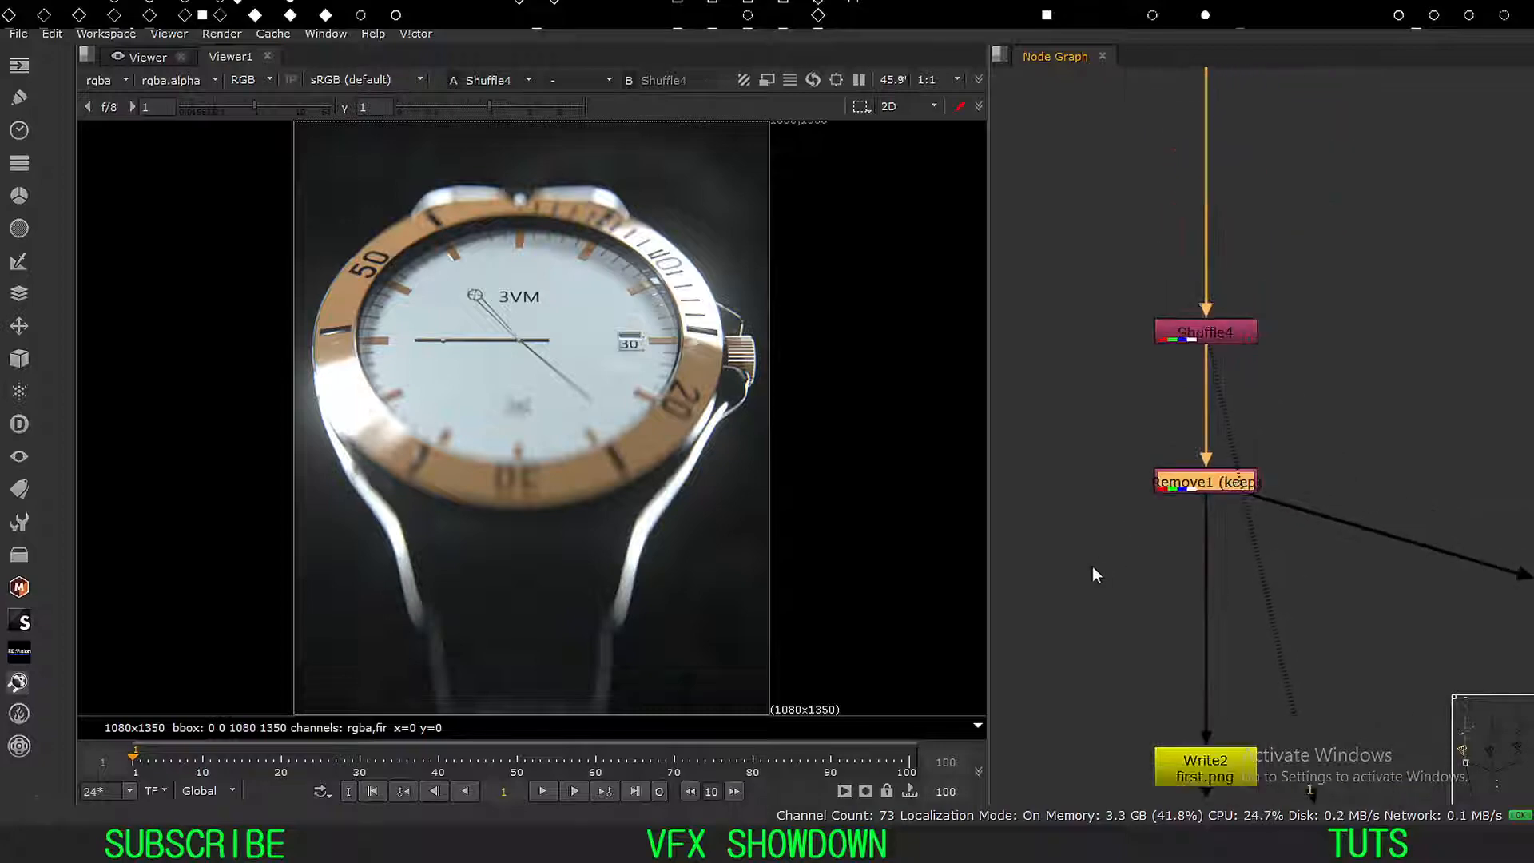
click(1172, 413)
drag(1169, 409, 1160, 399)
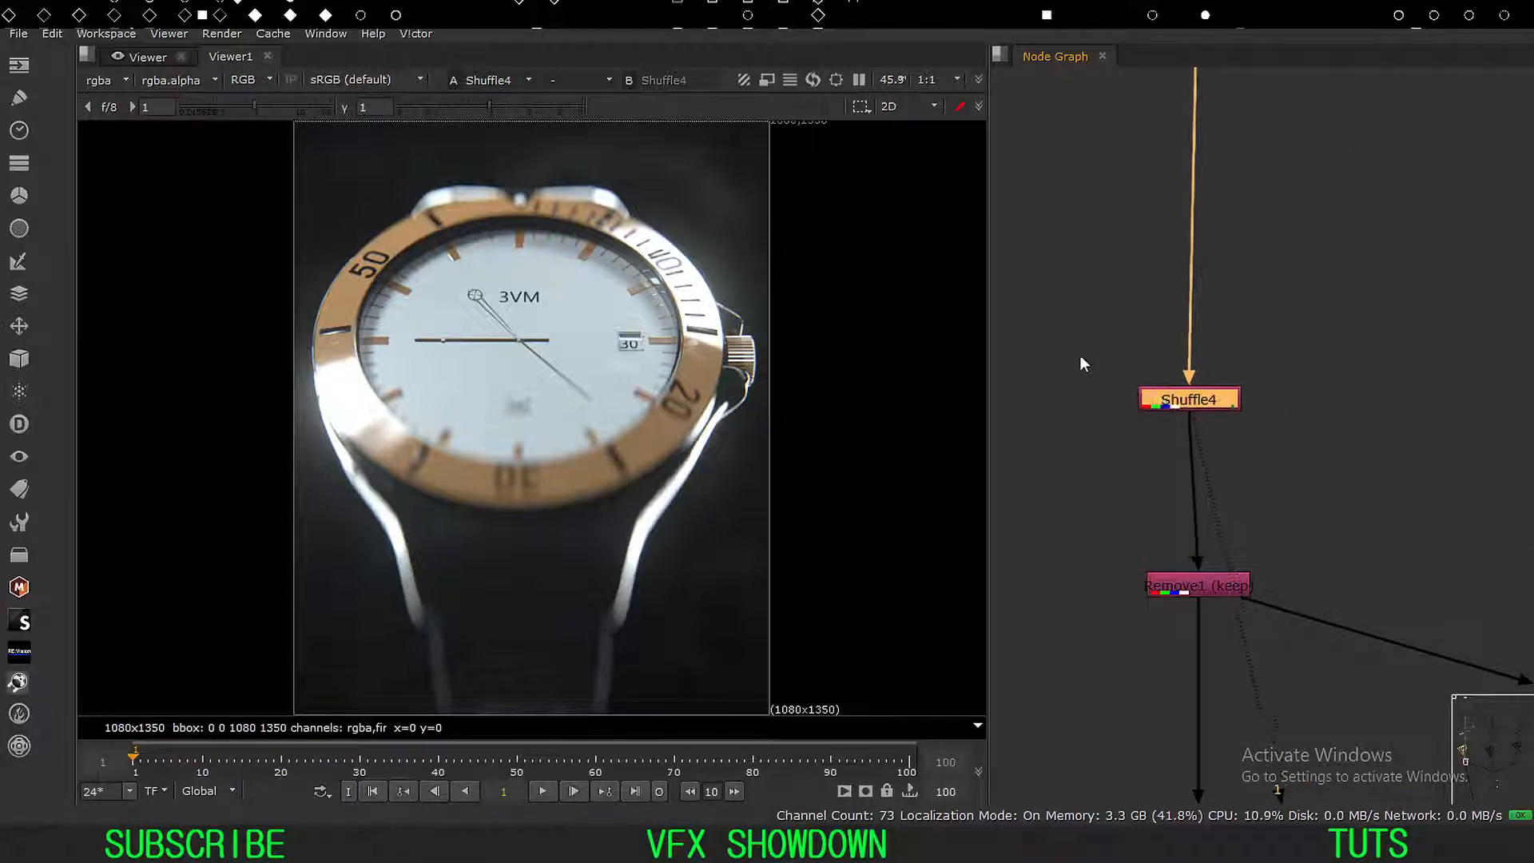
Display LayerContactSheet3's contact sheet of the watch looks in the viewer.
scroll(1080, 356, down, 3)
middle_drag(1111, 246, 1107, 413)
middle_drag(1066, 280, 1056, 441)
click(1056, 439)
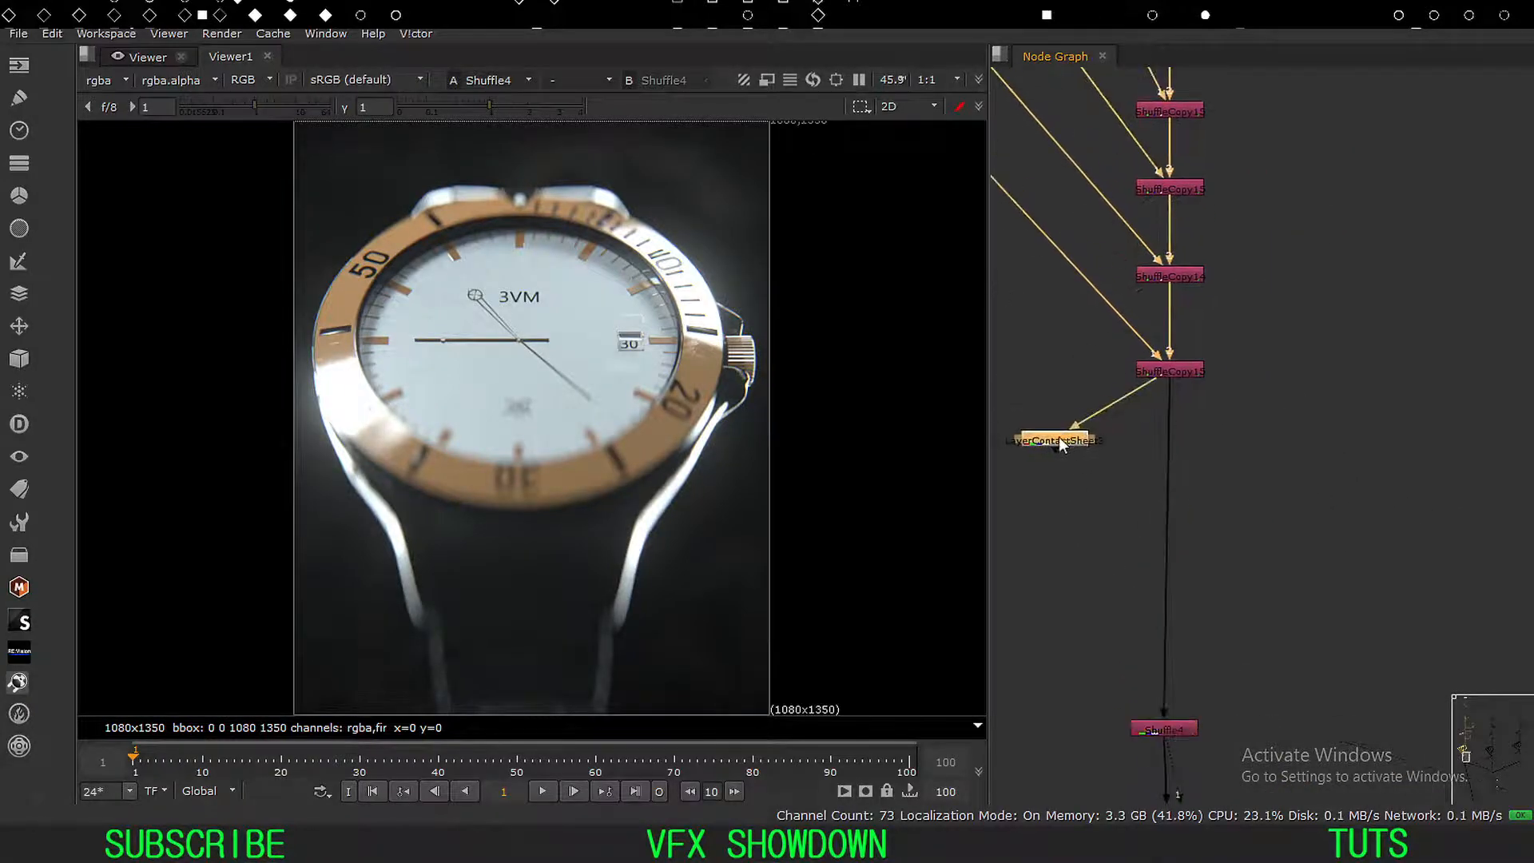
key(1)
scroll(593, 401, up, 1)
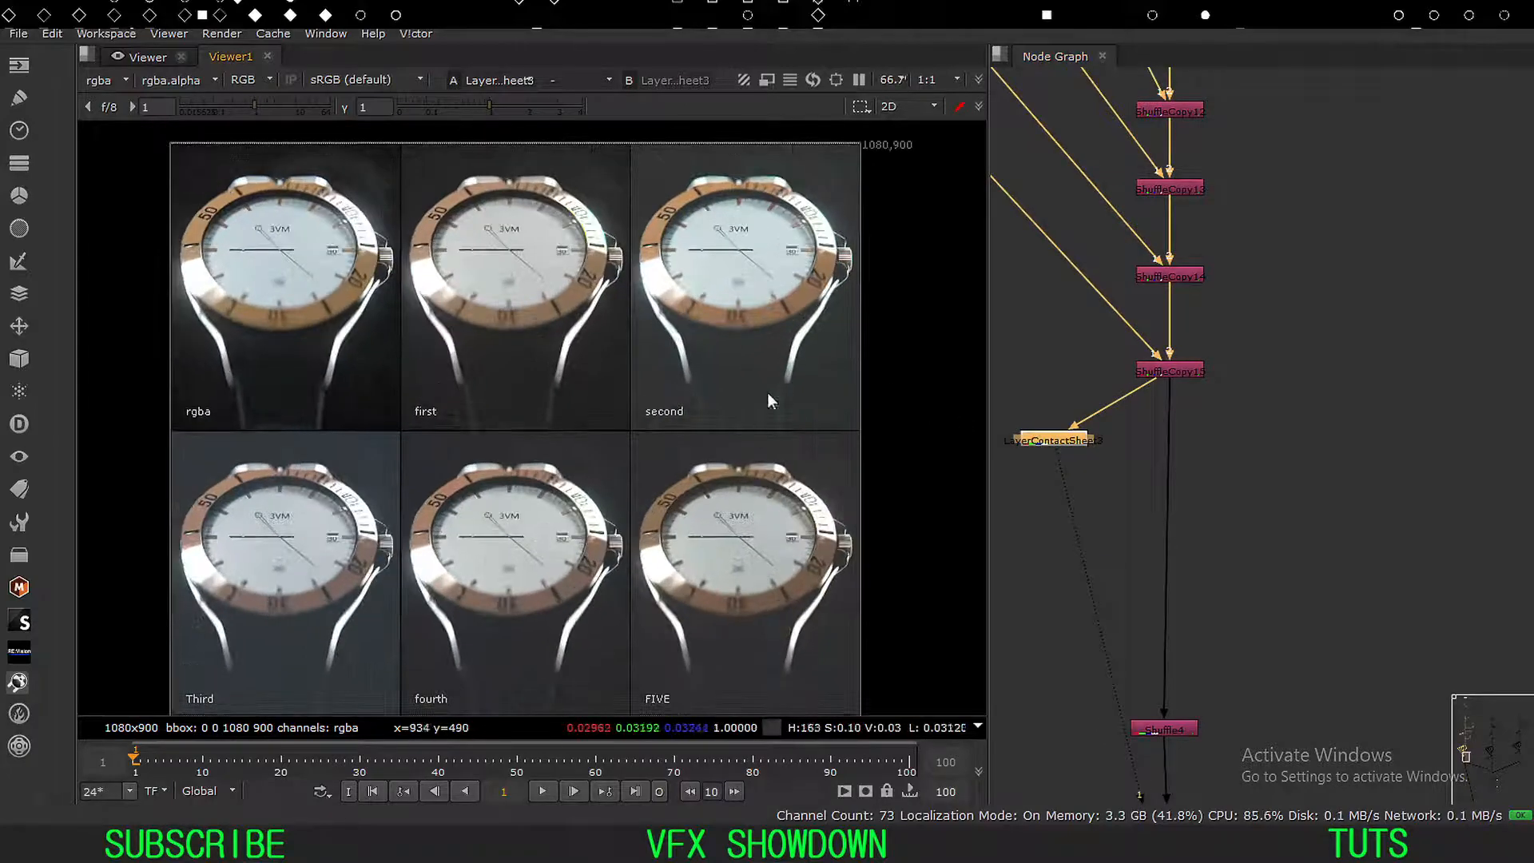
Switch the viewer back from the contact sheet to Shuffle4 and fit its image.
middle_drag(1218, 692, 1263, 584)
click(1206, 621)
key(1)
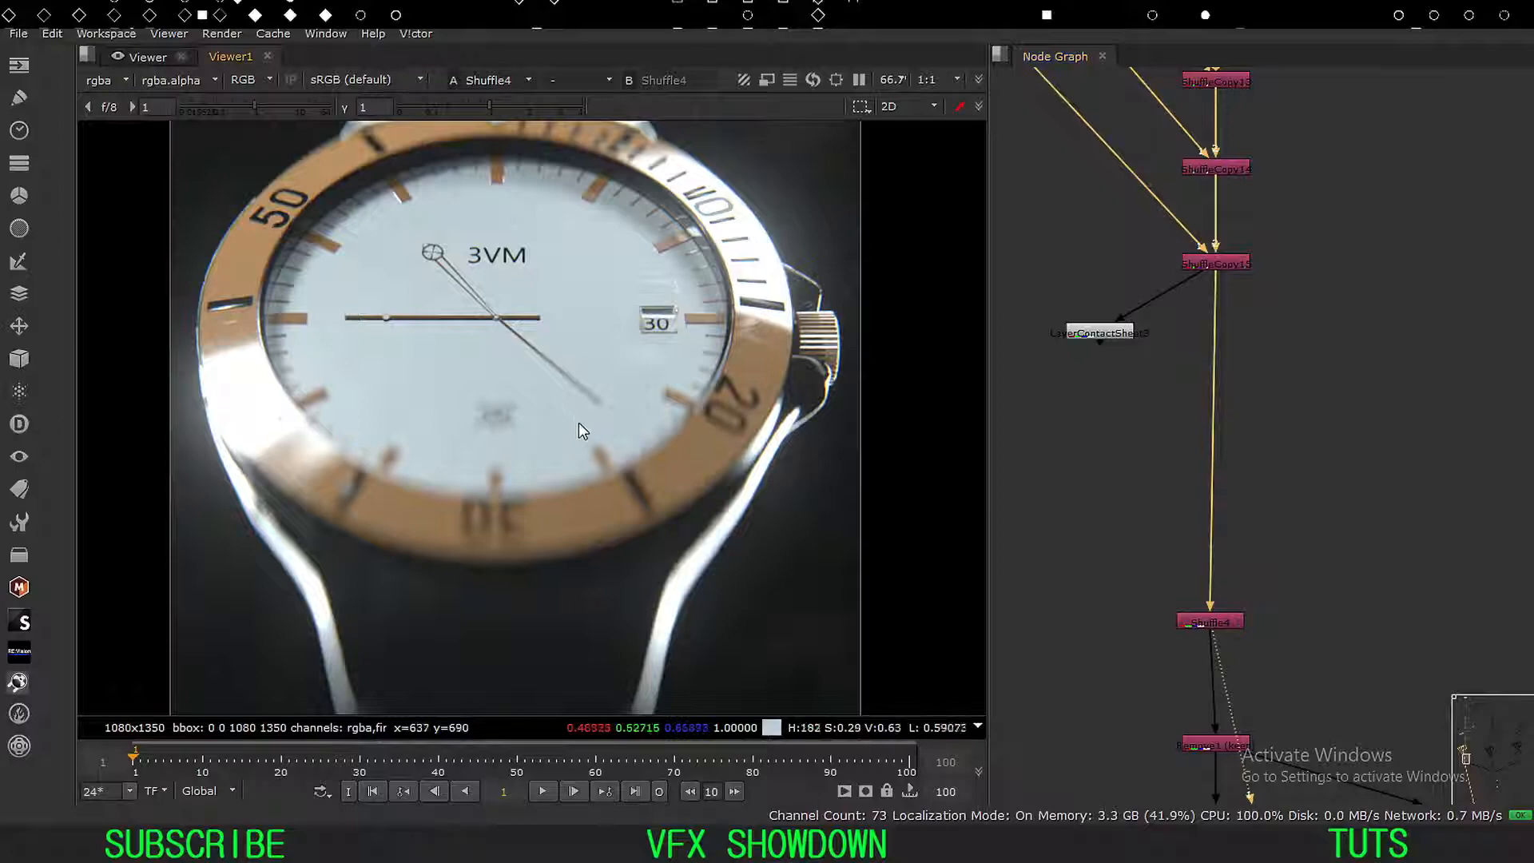
key(f)
Set Shuffle4's first input layer to FIVE, keeping rgba as its output, and close the properties.
drag(1208, 623, 1212, 609)
double_click(1211, 605)
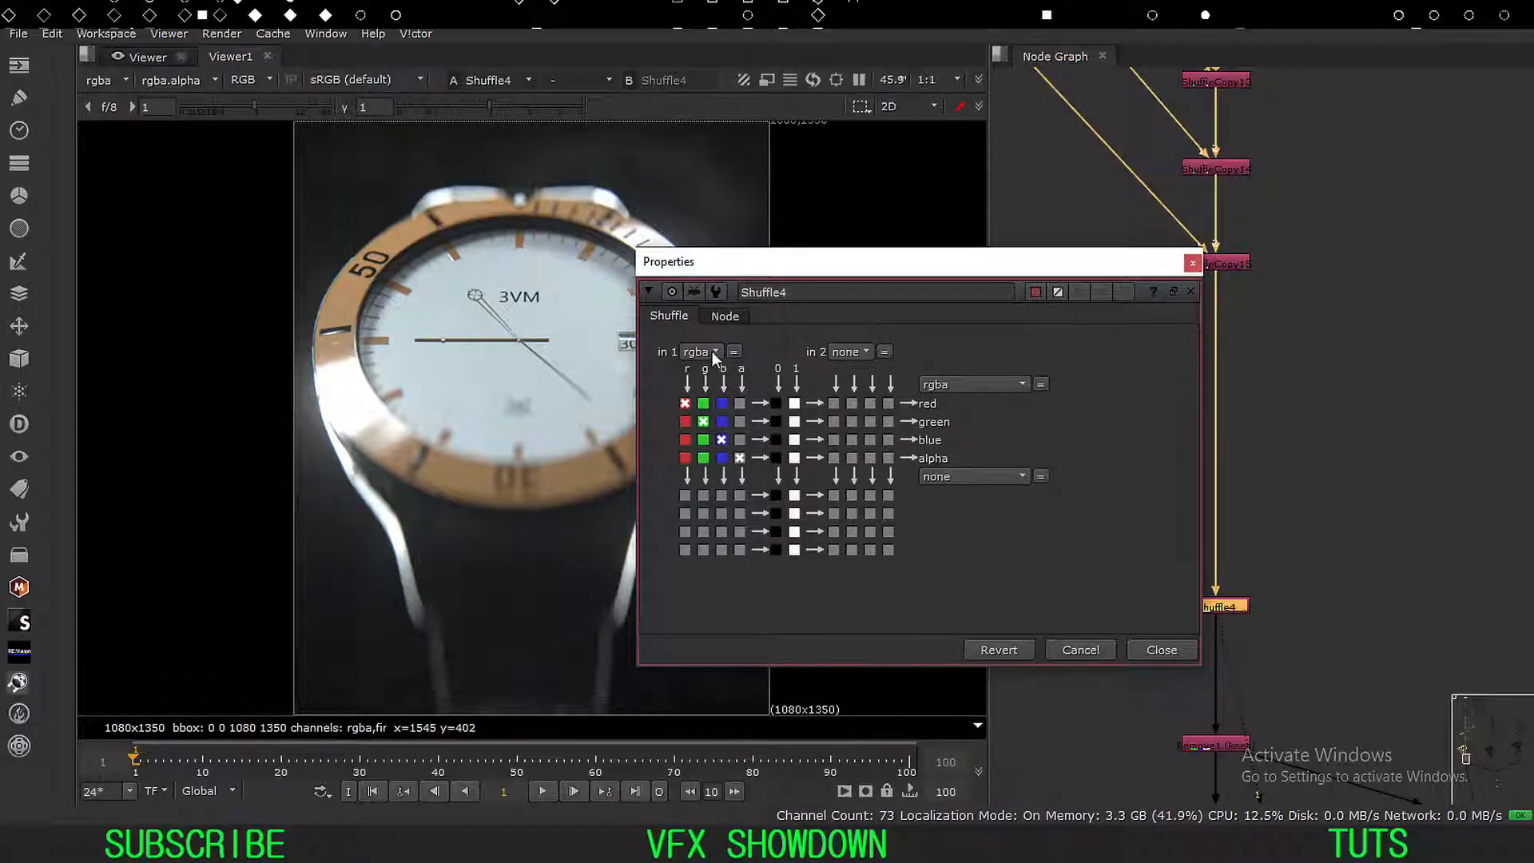
click(712, 351)
click(718, 453)
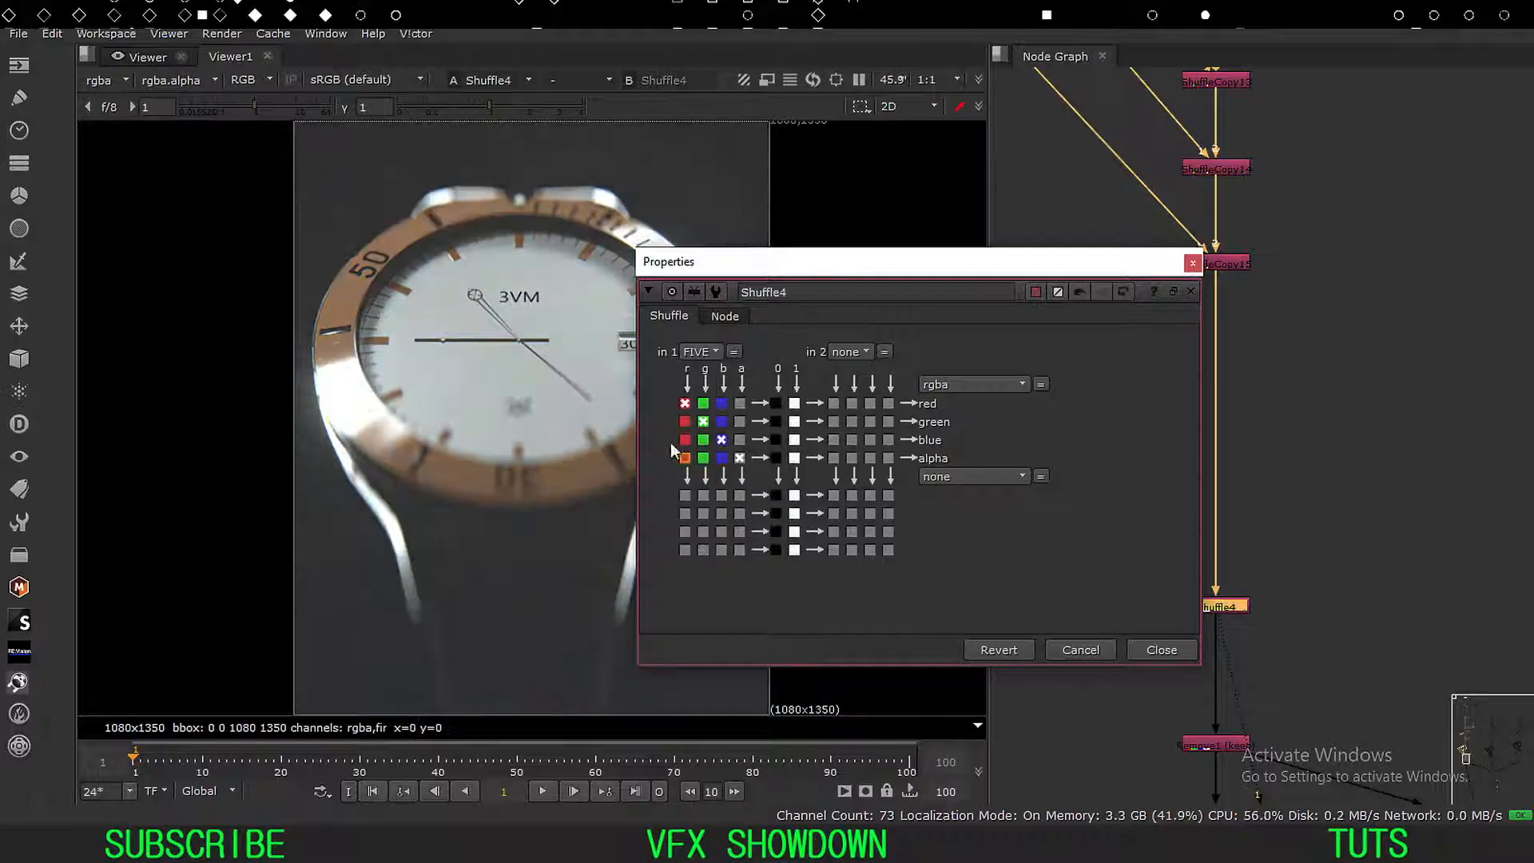
click(715, 352)
click(773, 266)
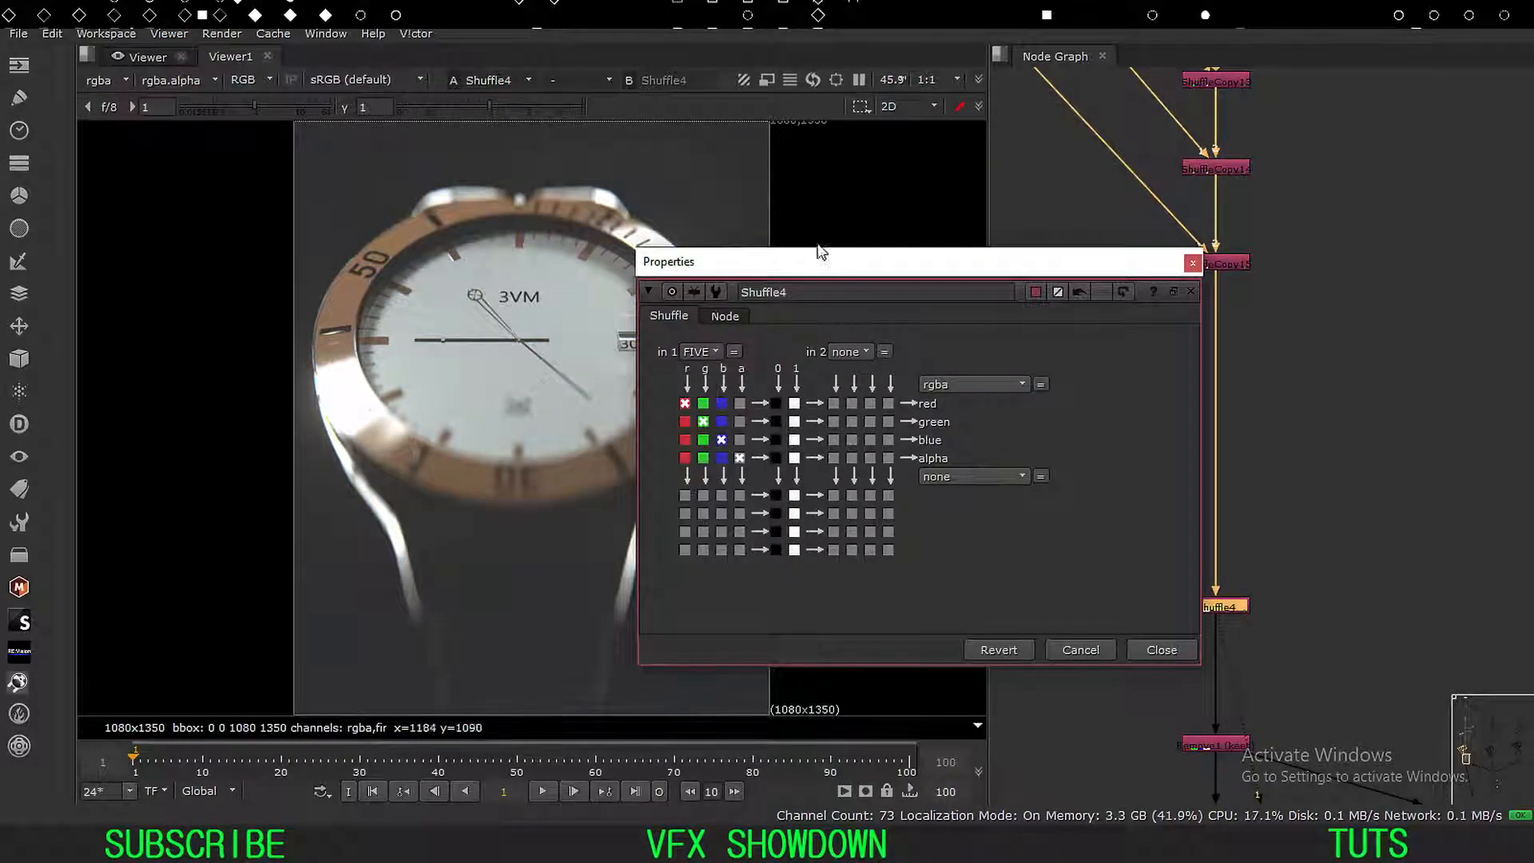
click(1190, 291)
Show LayerContactSheet3 in the viewer again and examine the rgba look on the contact sheet.
click(1099, 333)
key(1)
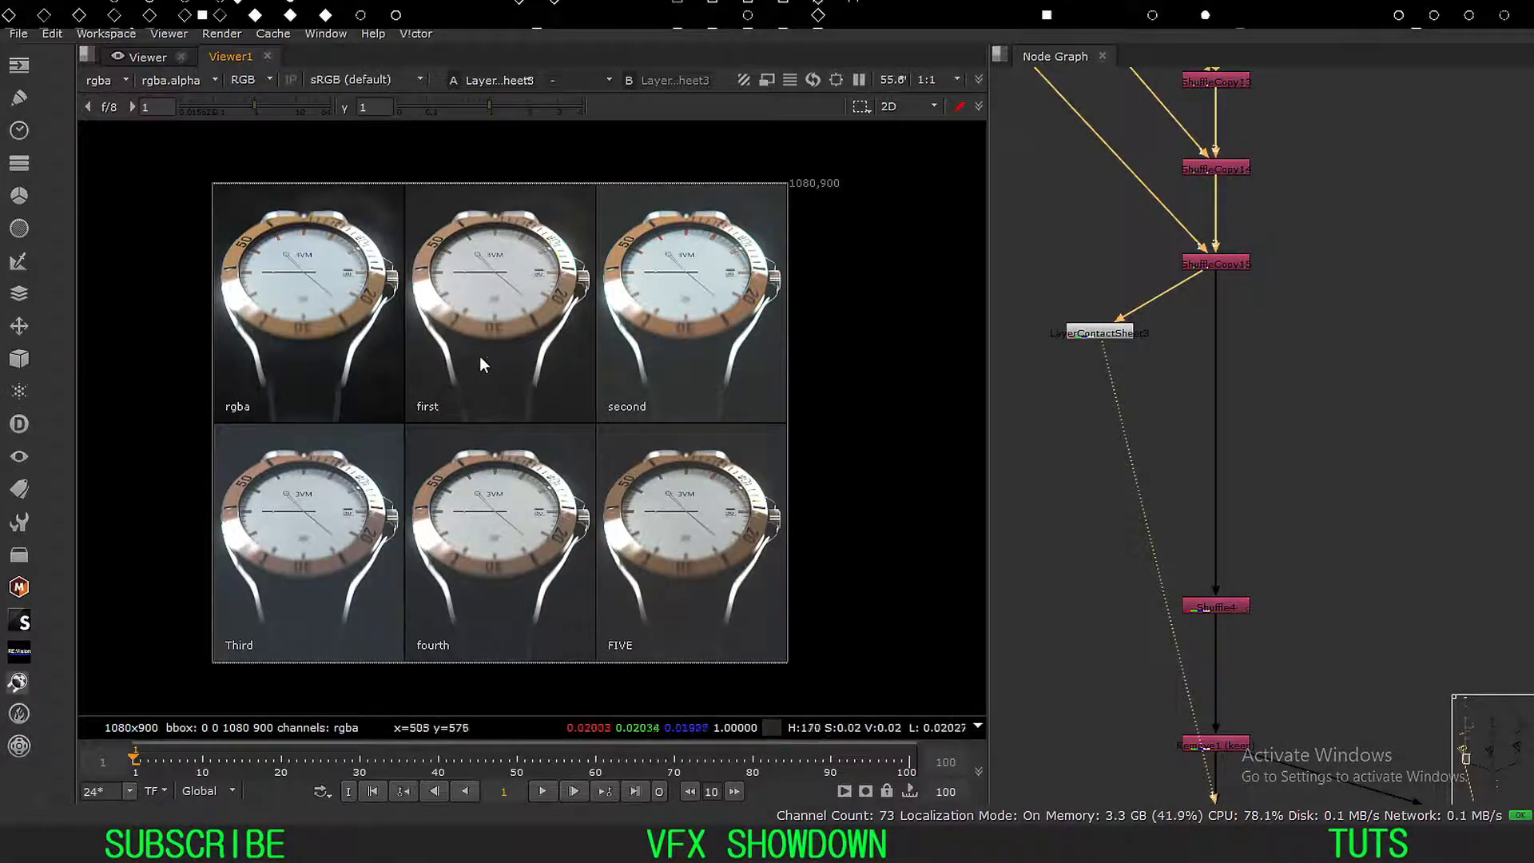
drag(251, 277, 357, 344)
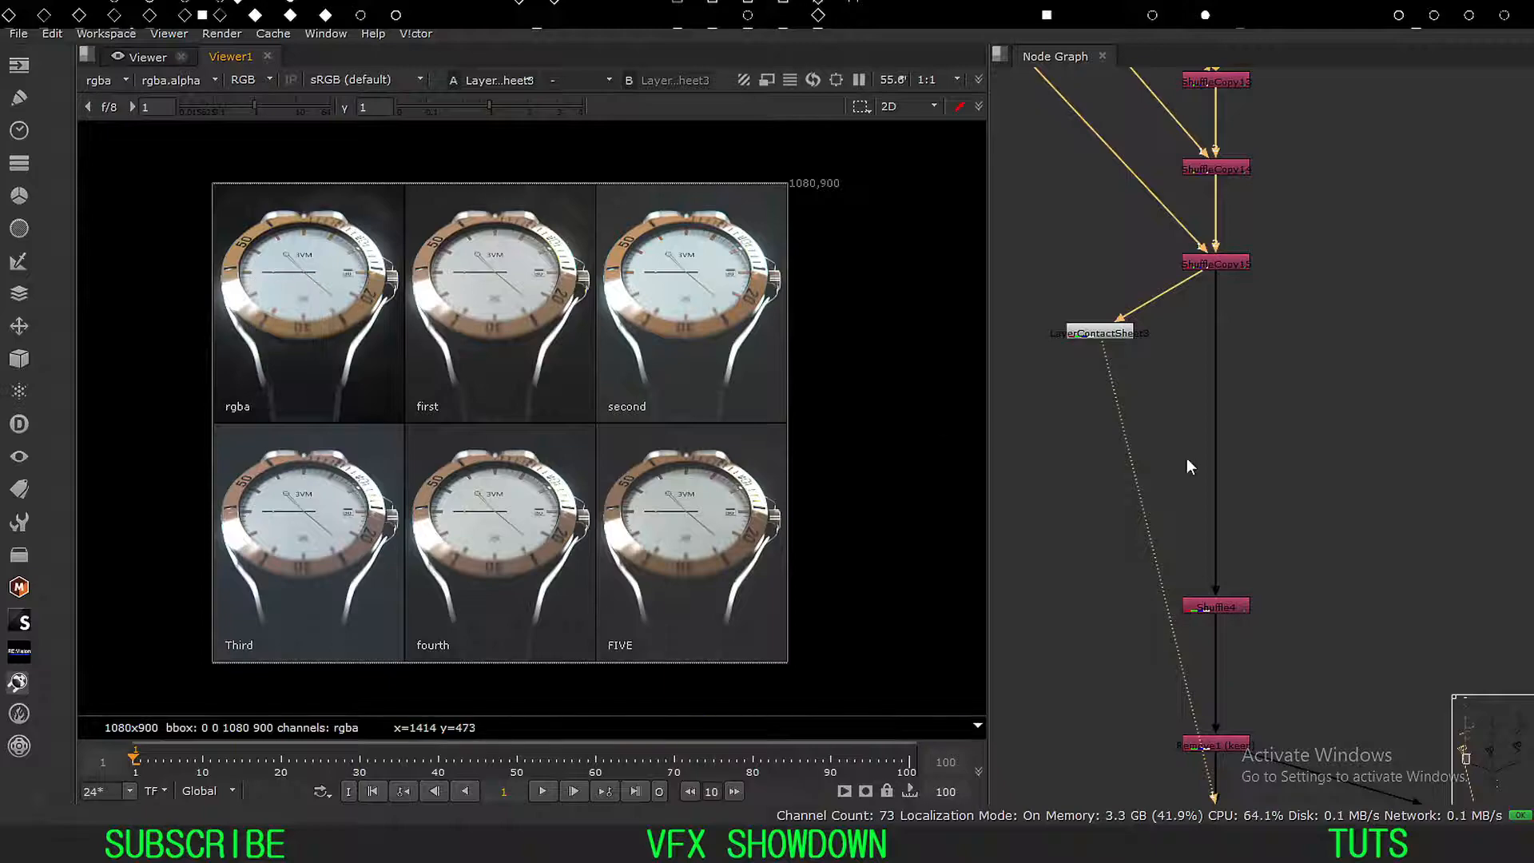
View Shuffle4 and set its first input layer to rgba, close its properties and fit the image.
middle_drag(1179, 532, 1189, 480)
drag(1314, 511, 1128, 585)
key(1)
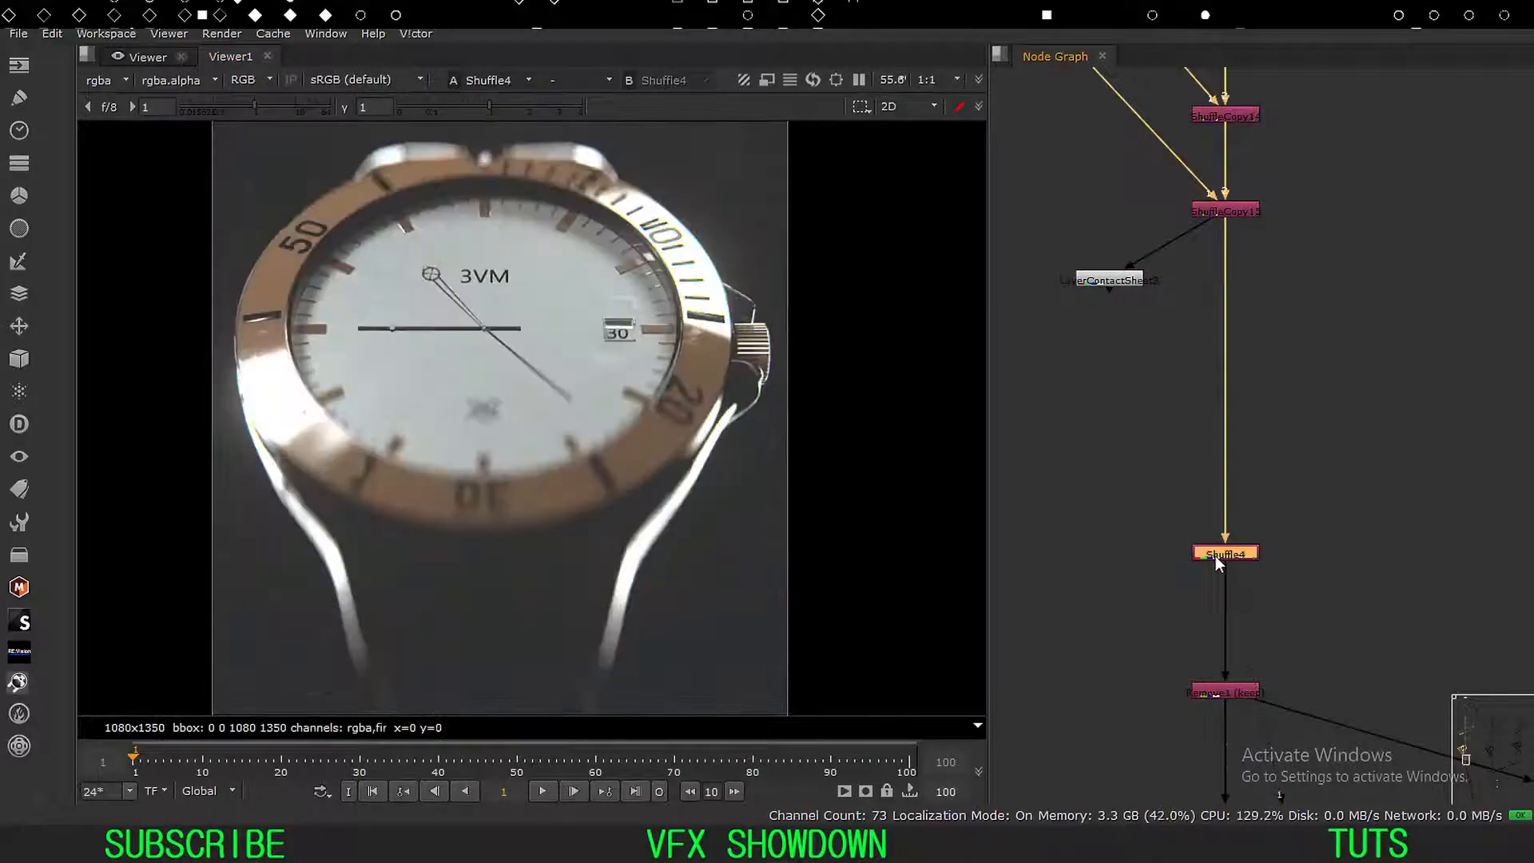
double_click(1211, 558)
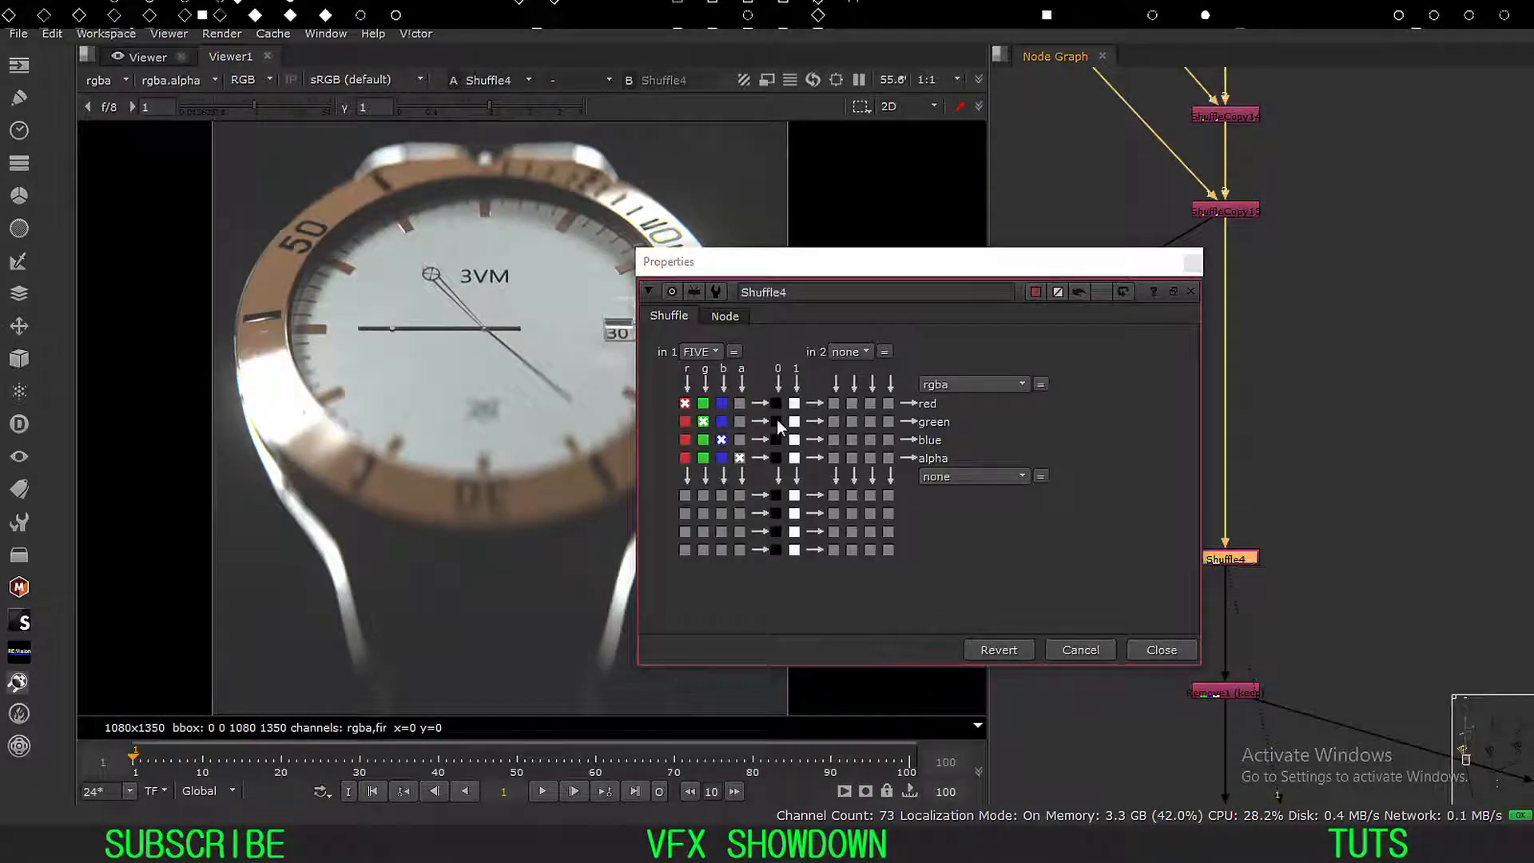
click(702, 353)
click(716, 417)
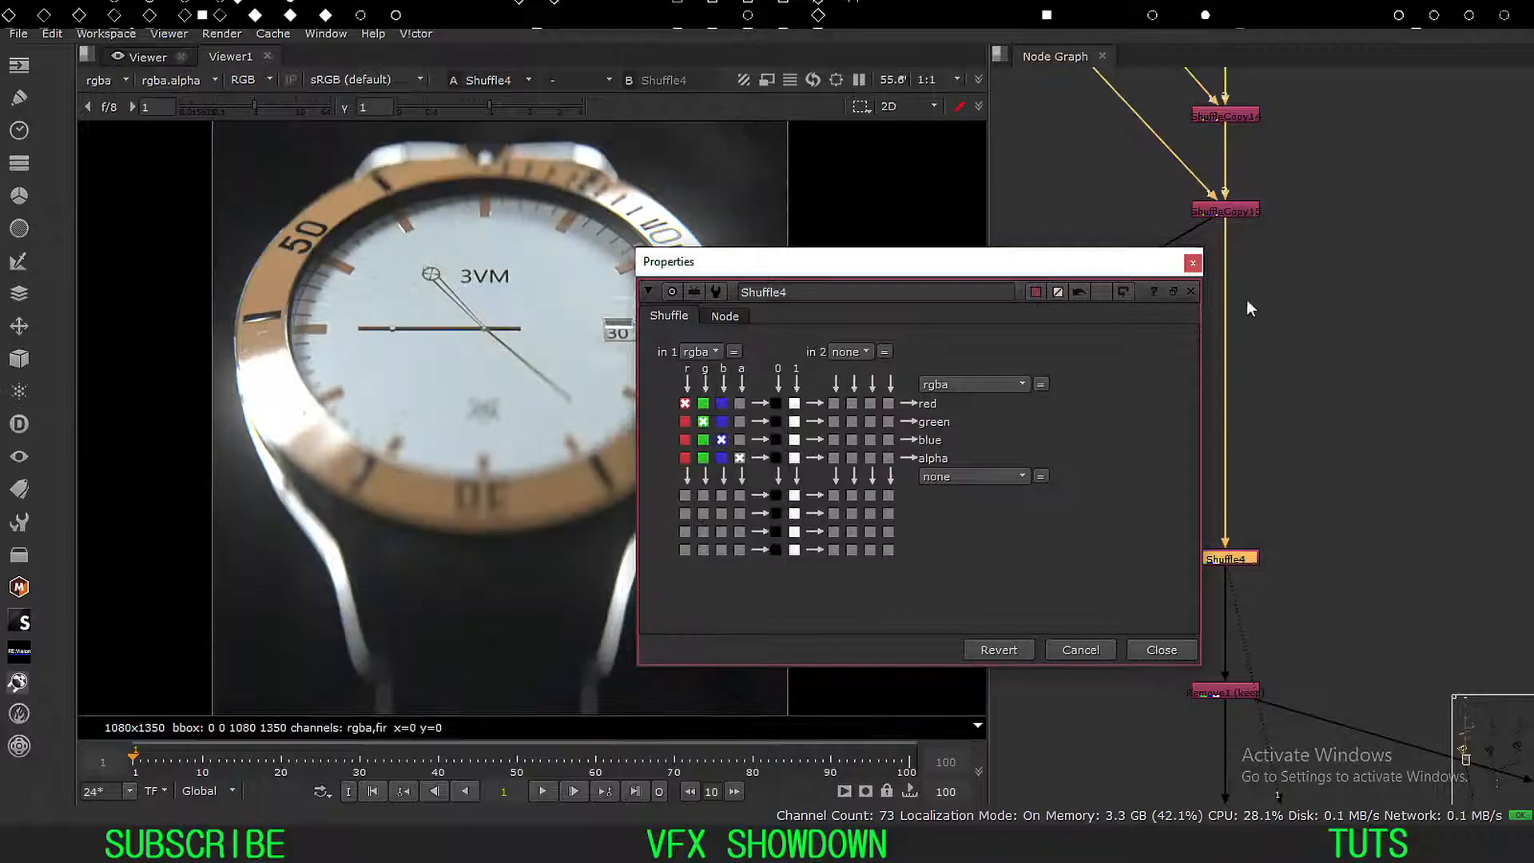
click(1192, 263)
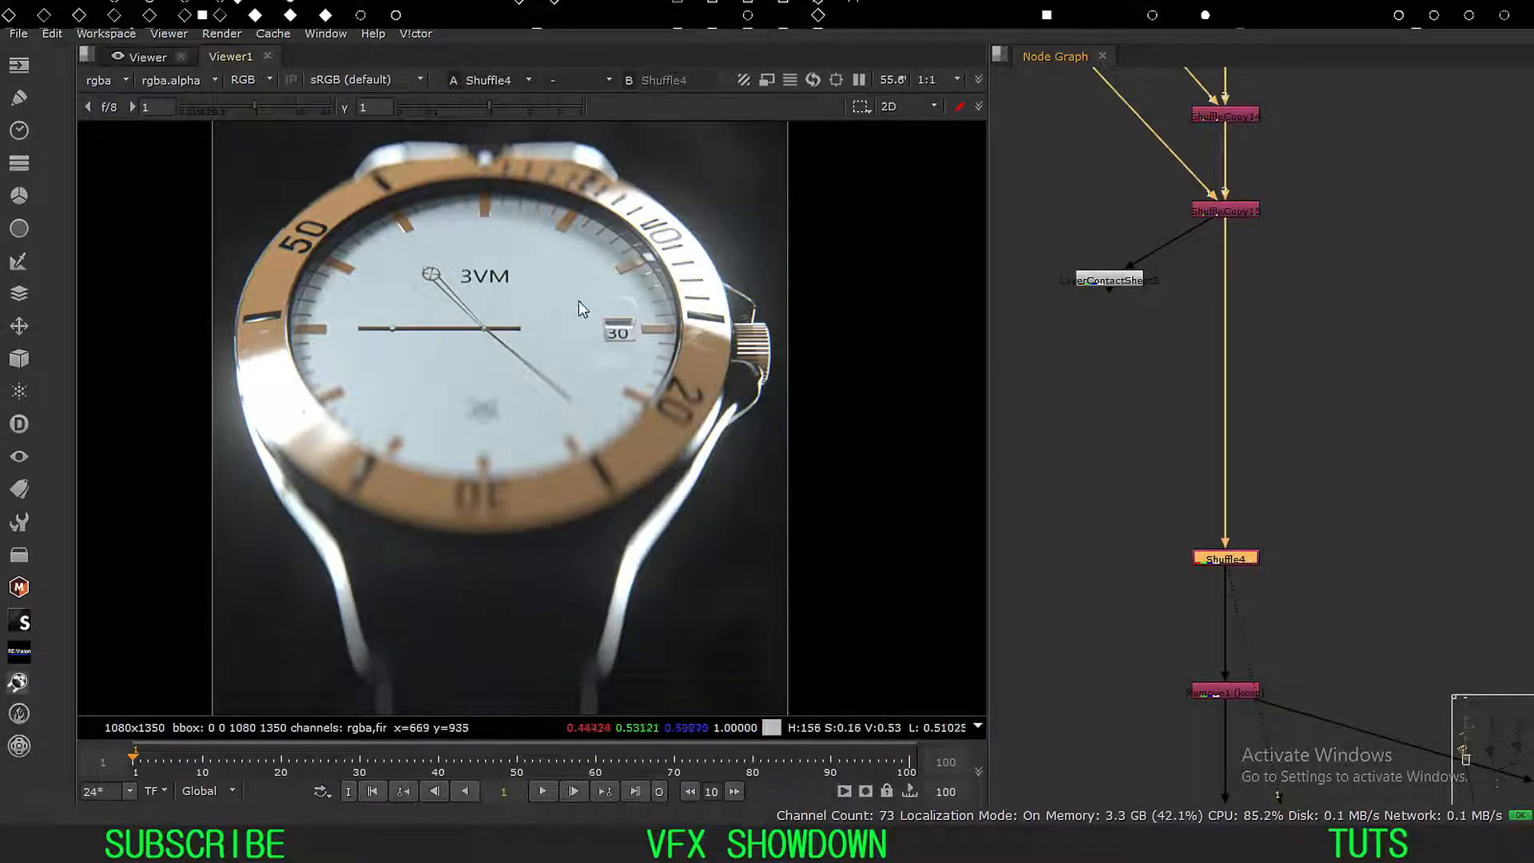
key(f)
Adjust the positions of LayerContactSheet3 and Shuffle4 slightly in the node graph.
scroll(1143, 455, down, 1)
scroll(1090, 462, down, 2)
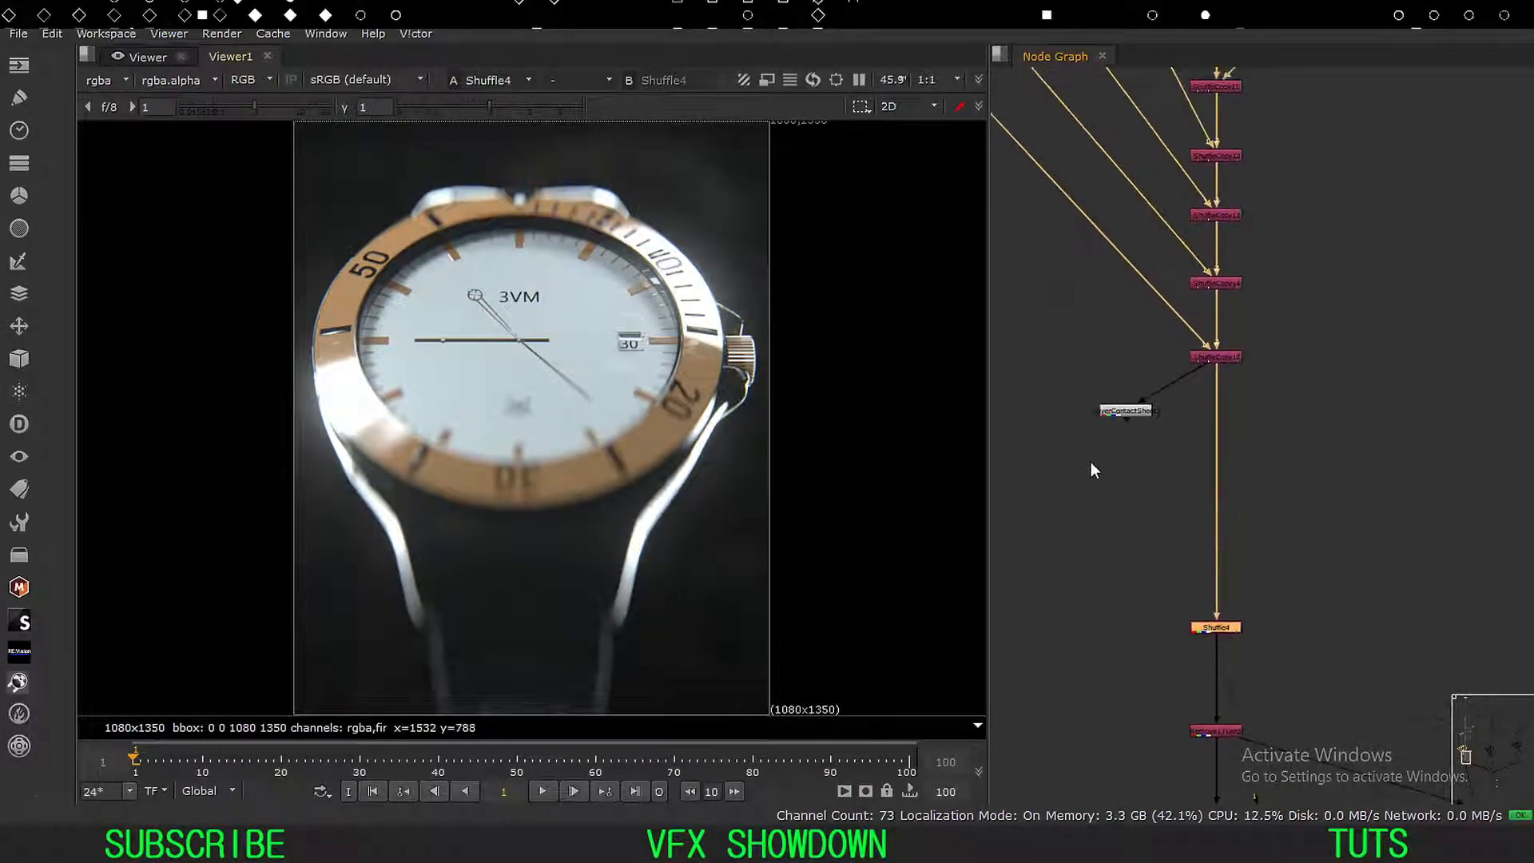
drag(1129, 413, 1105, 418)
middle_drag(1114, 566, 1107, 361)
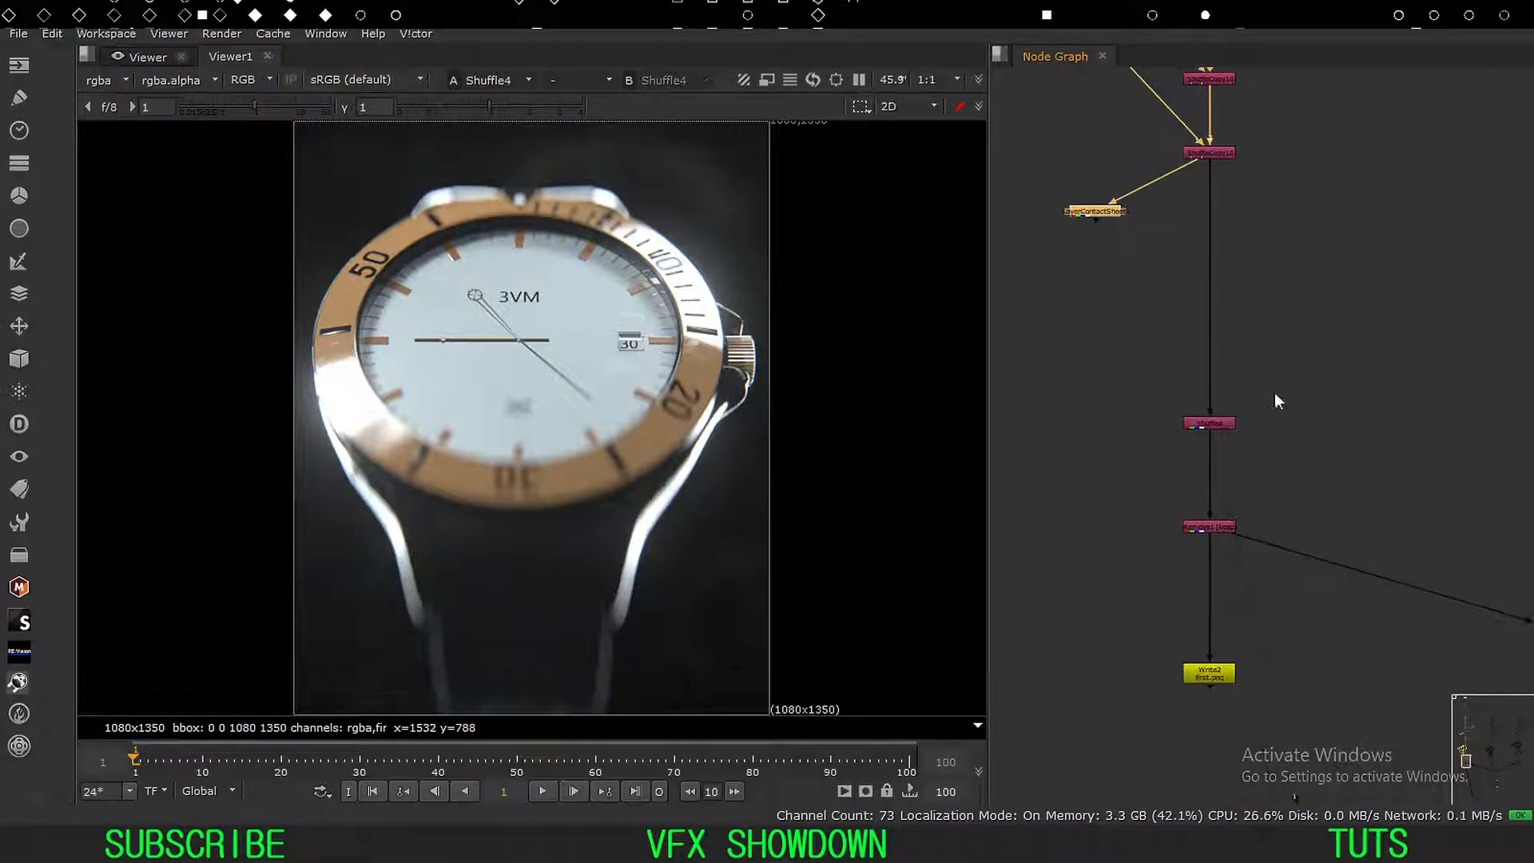
click(1215, 424)
scroll(1165, 489, up, 3)
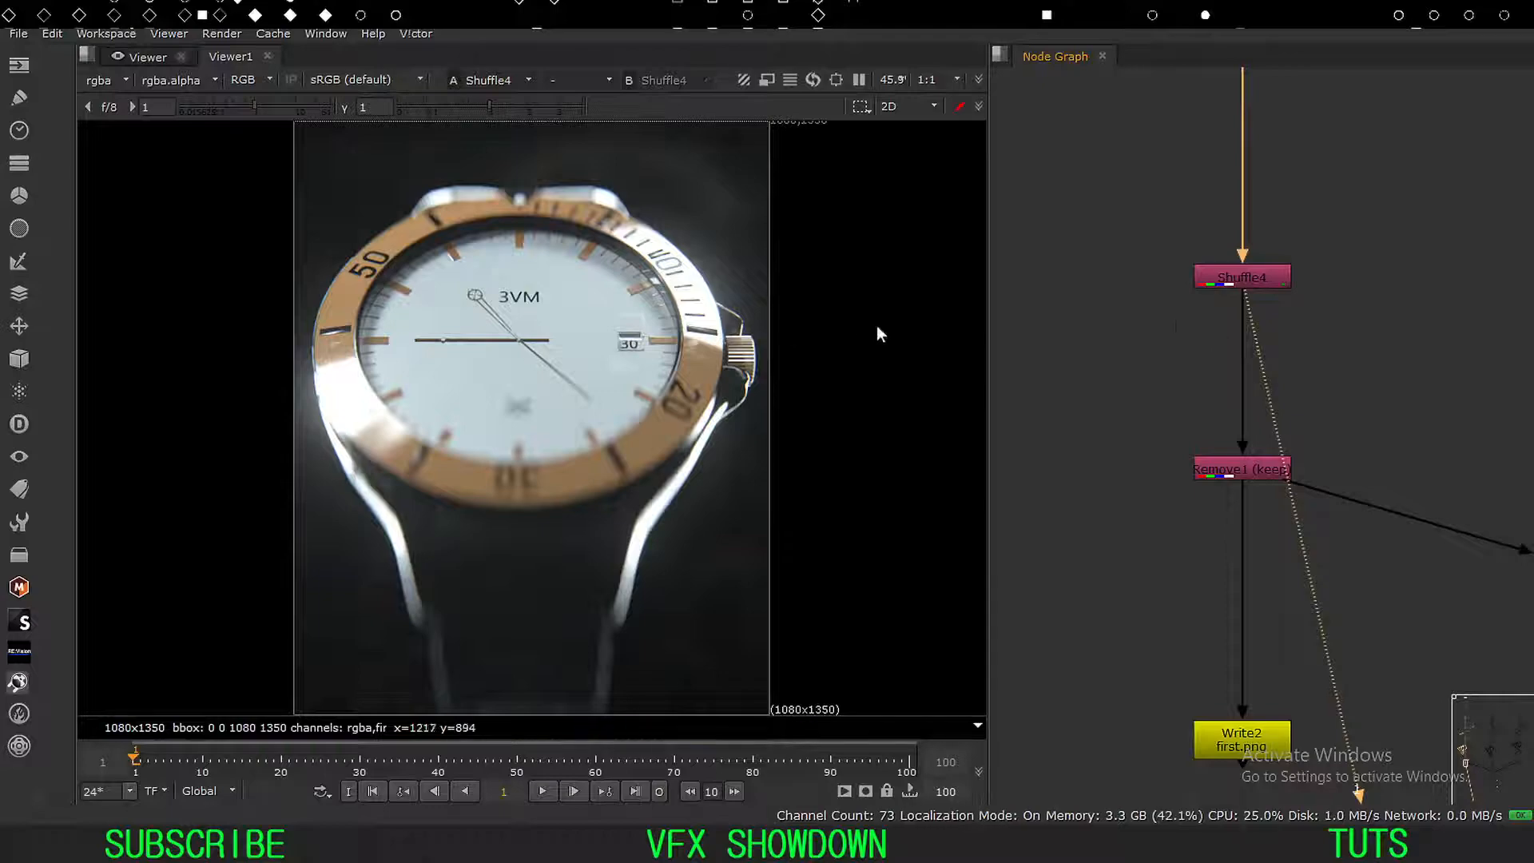
drag(1358, 259, 1159, 341)
drag(1244, 280, 1237, 282)
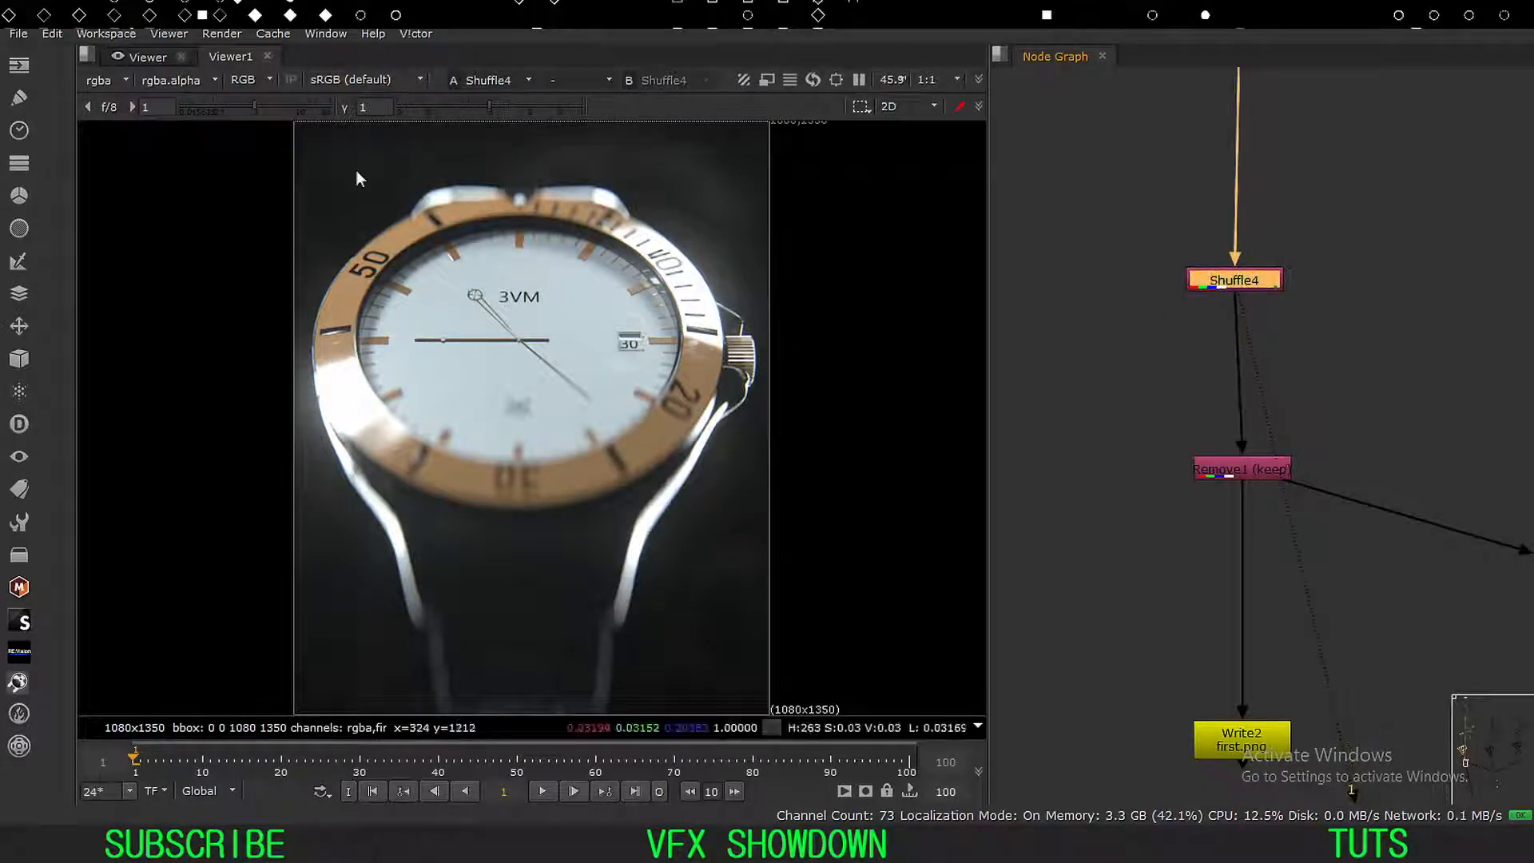
Compare Shuffle4's alpha, Third, FIVE and first layers in the viewer, and return the display to rgba.
click(112, 80)
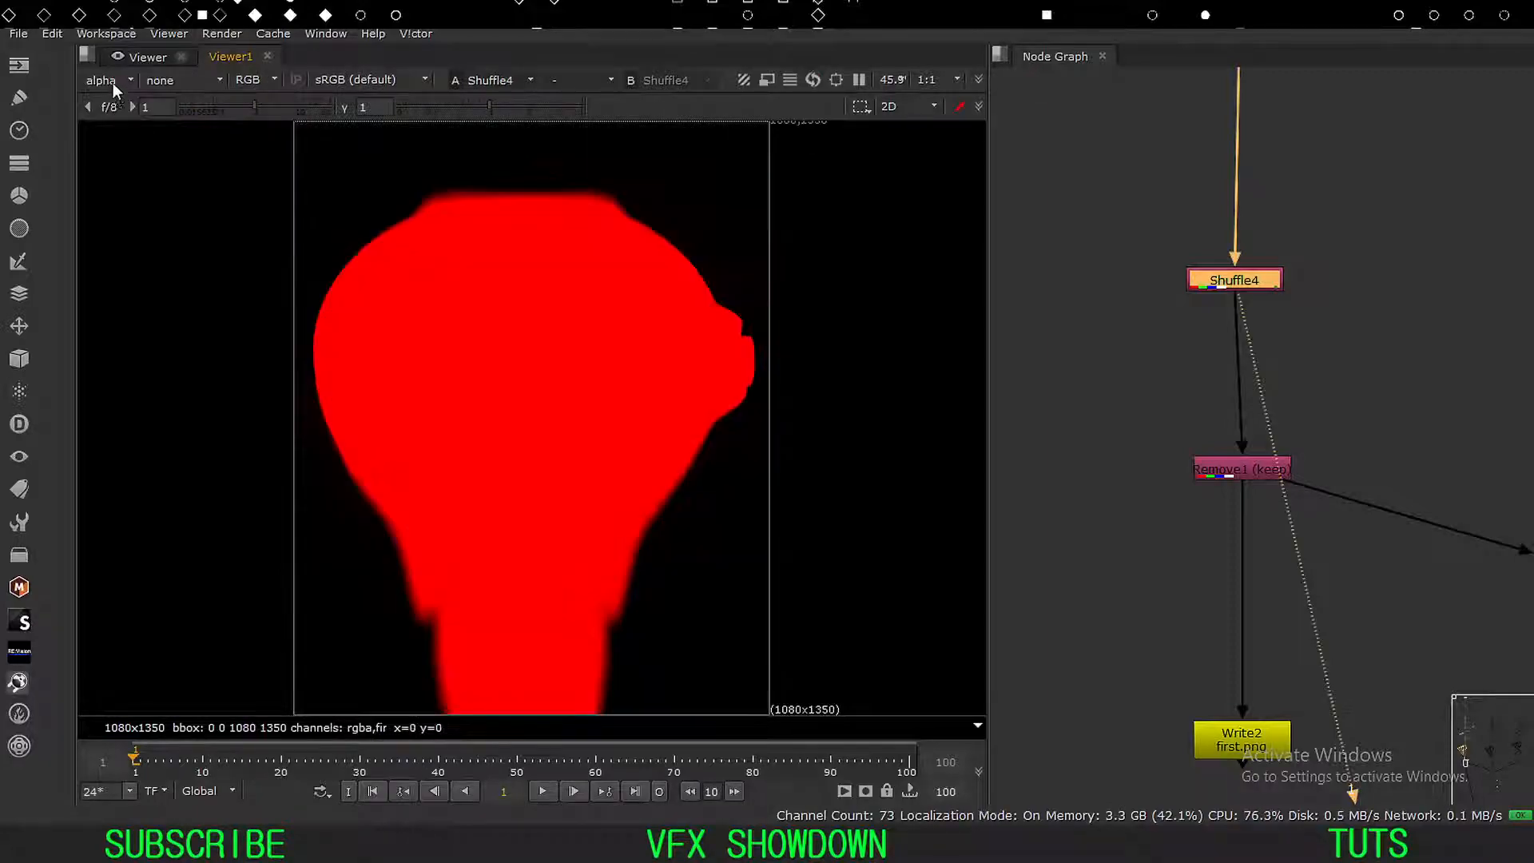
click(113, 83)
click(123, 177)
click(104, 83)
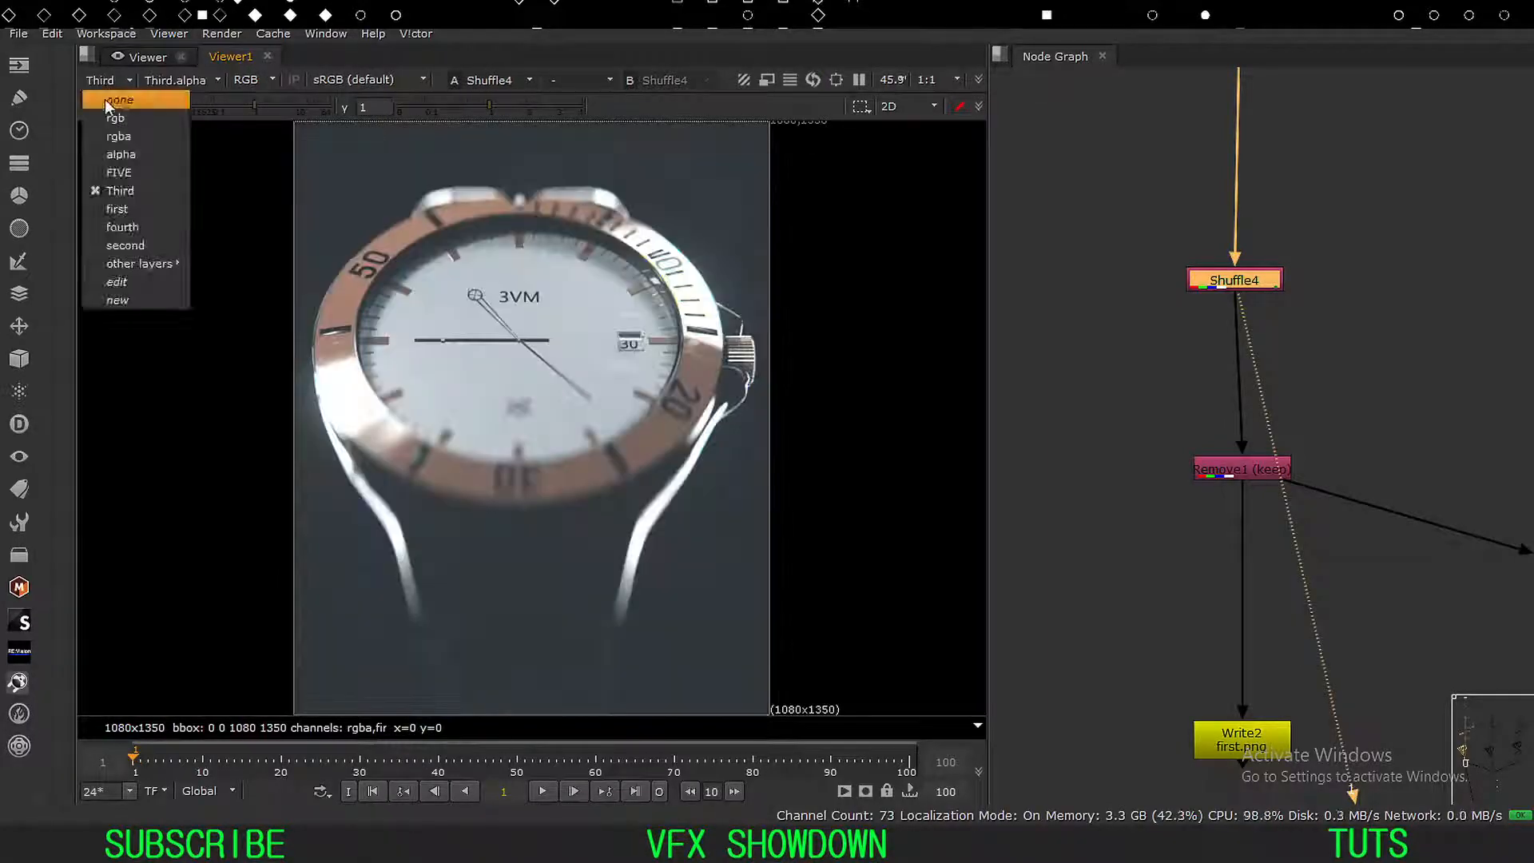
click(135, 174)
click(104, 83)
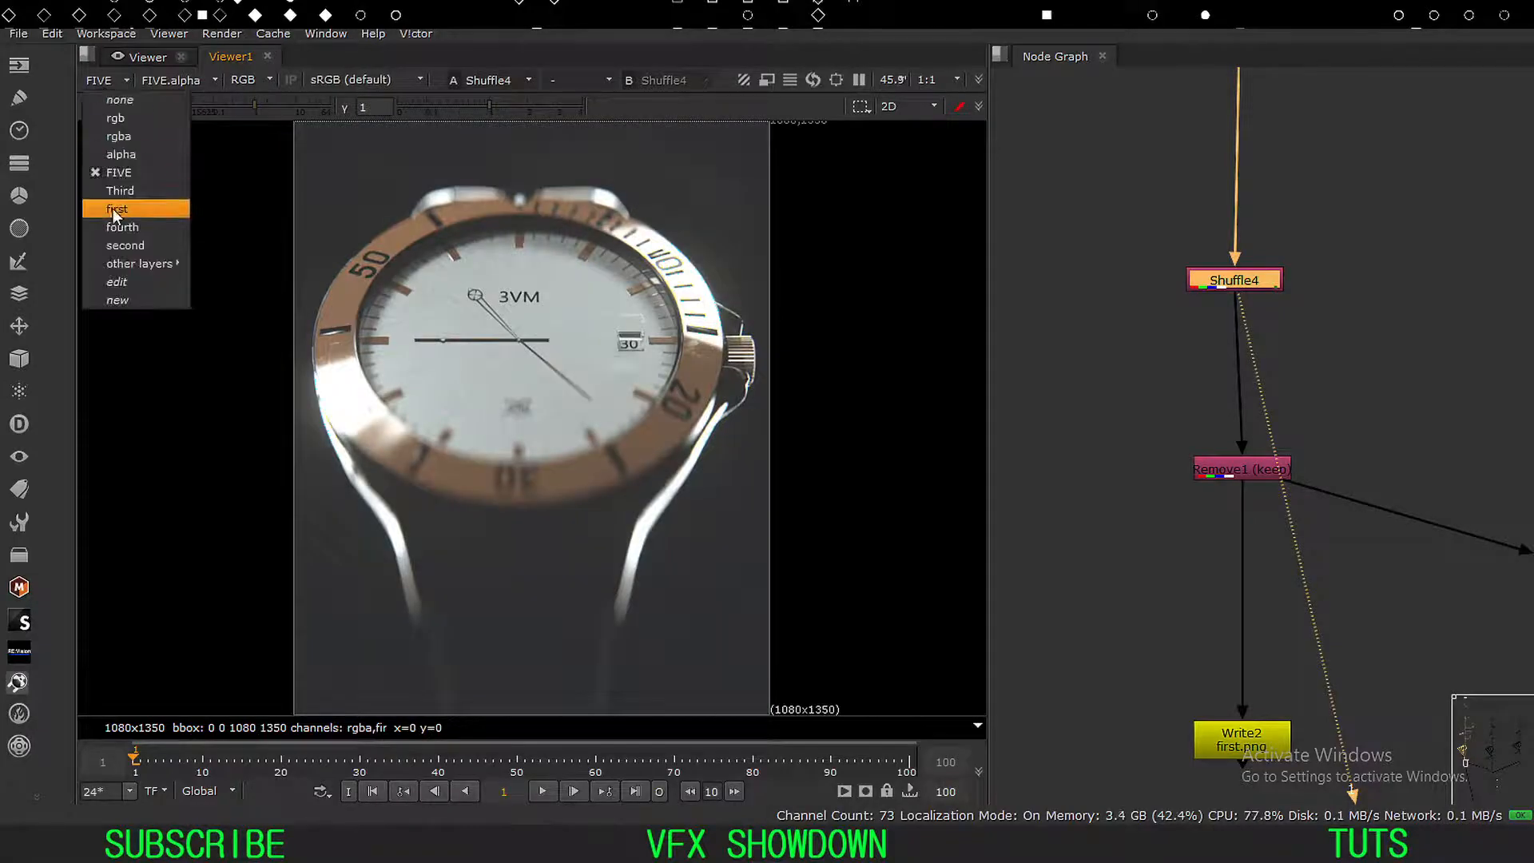
click(112, 209)
click(112, 83)
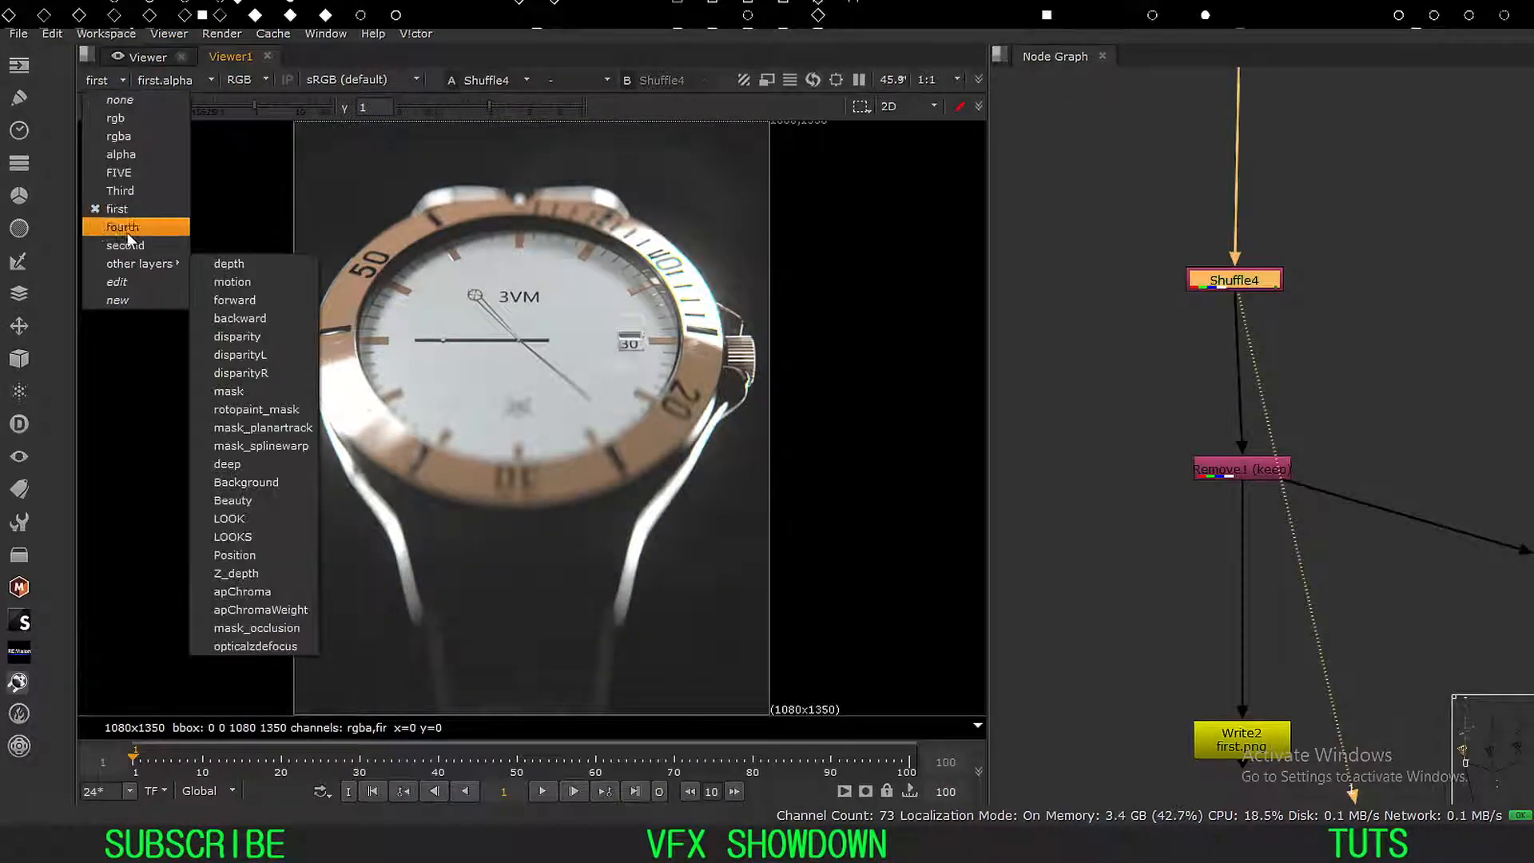
click(120, 154)
click(109, 83)
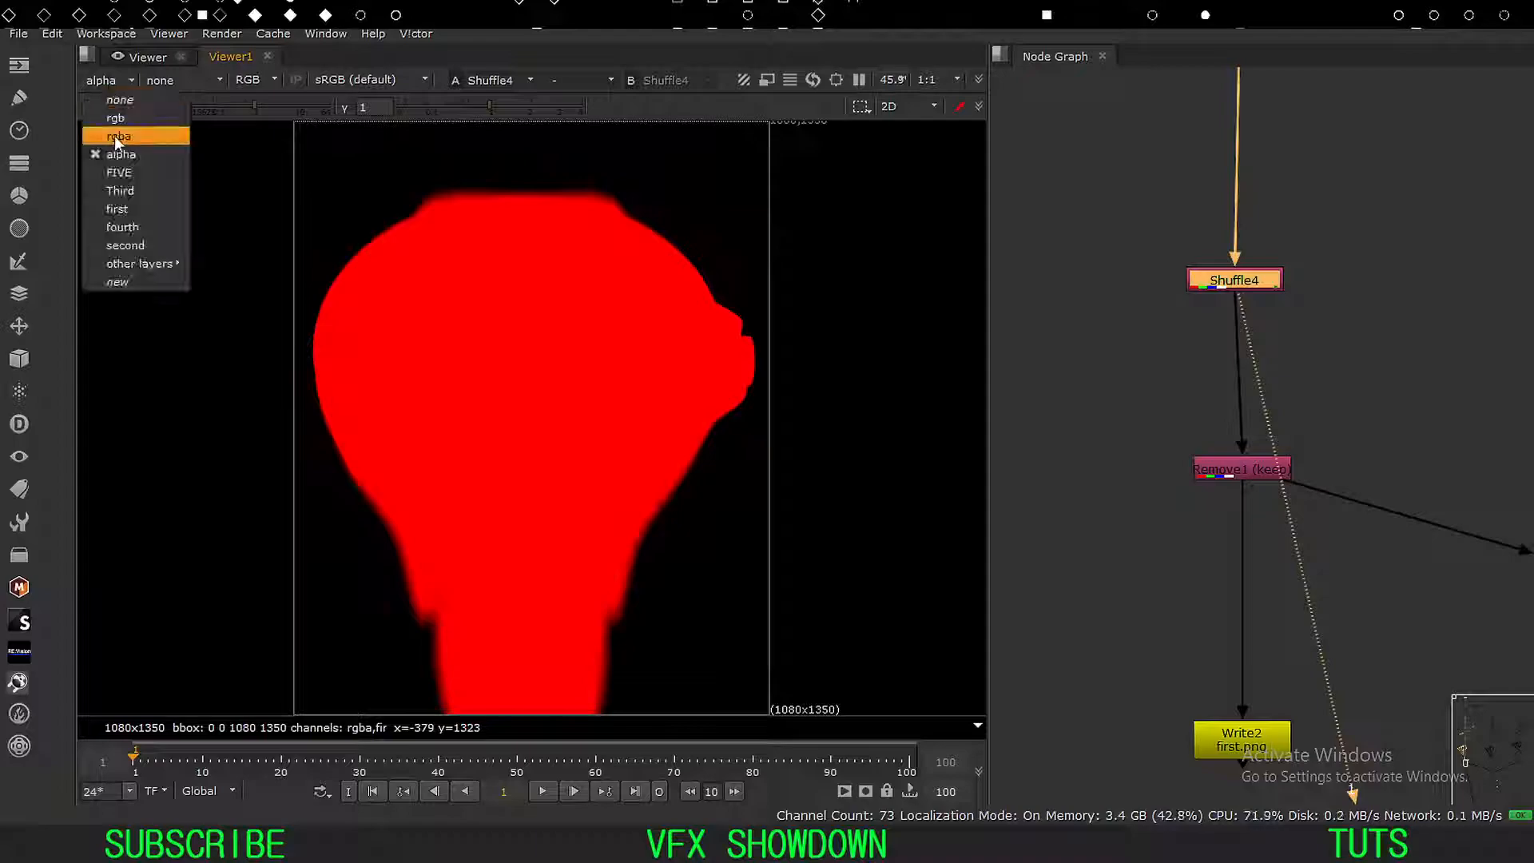
click(116, 141)
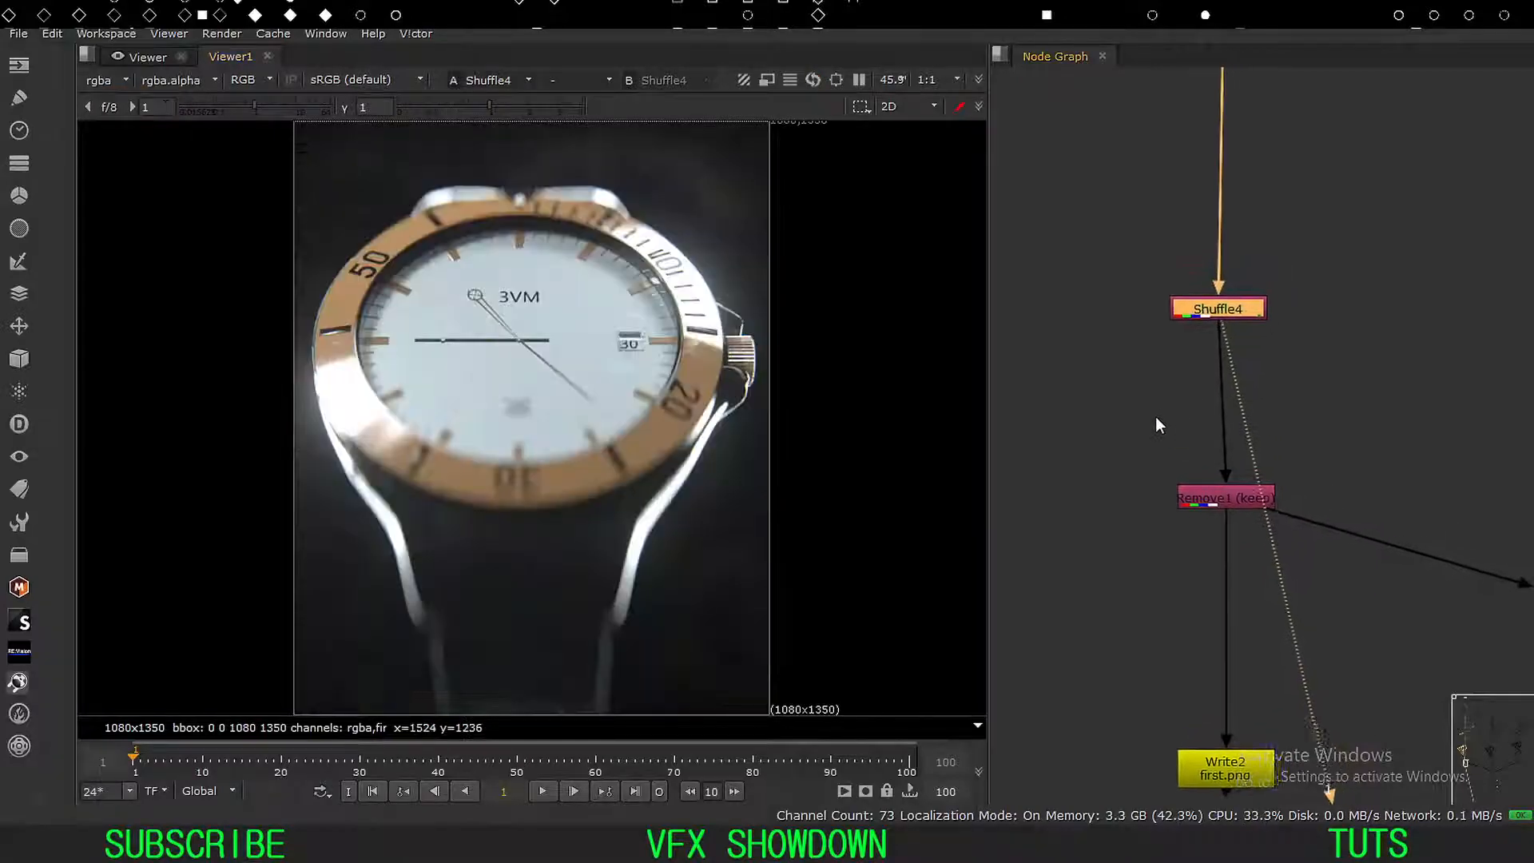
Review Shuffle4's first input layer options, choose rgba again and close its properties.
scroll(1158, 389, down, 3)
middle_drag(1135, 385, 1133, 463)
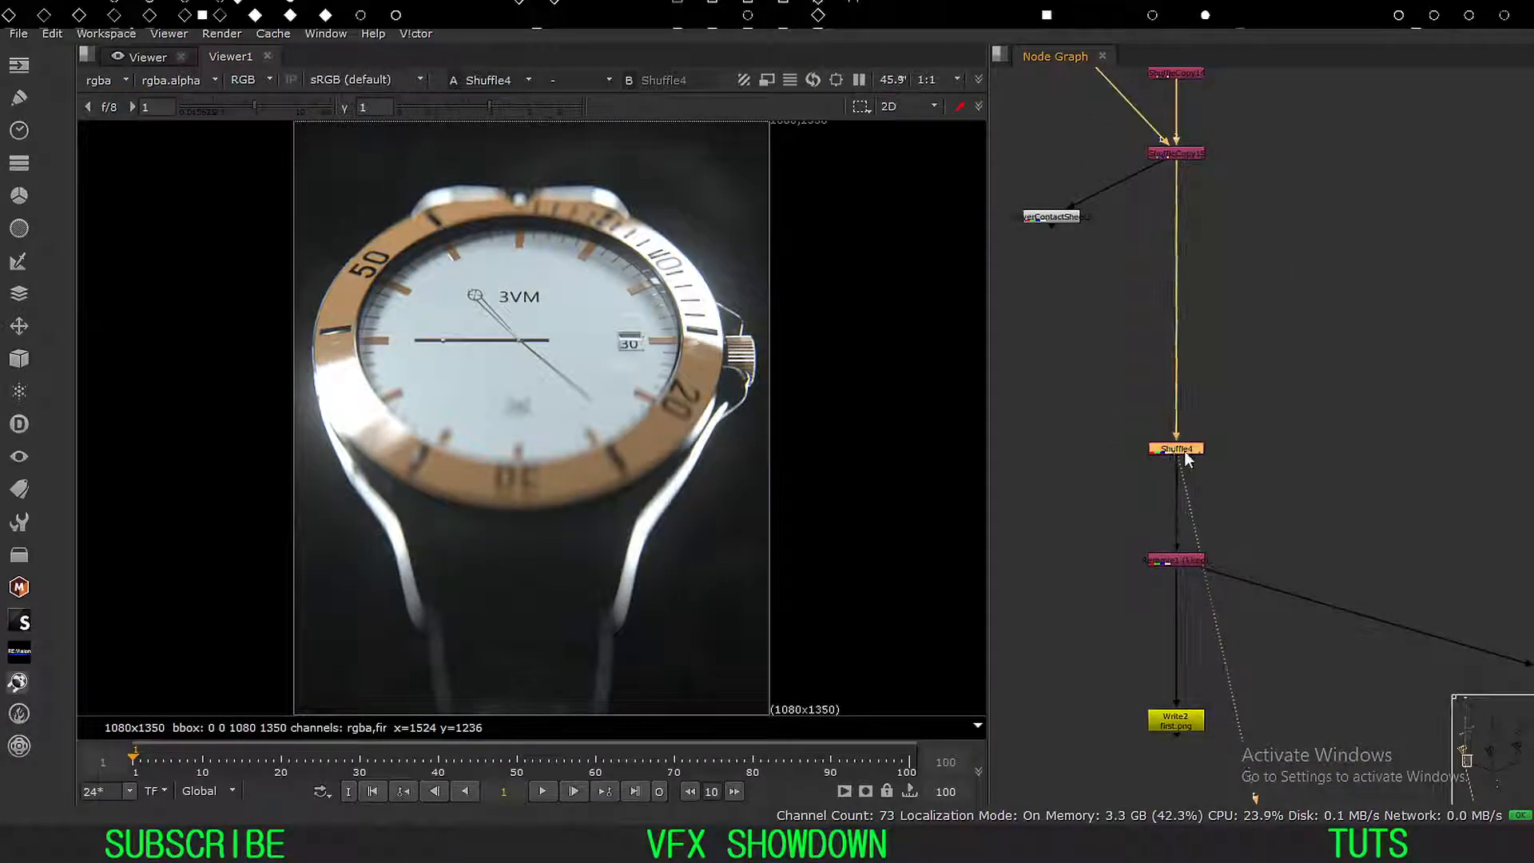
drag(1250, 423, 1102, 491)
scroll(1147, 471, up, 5)
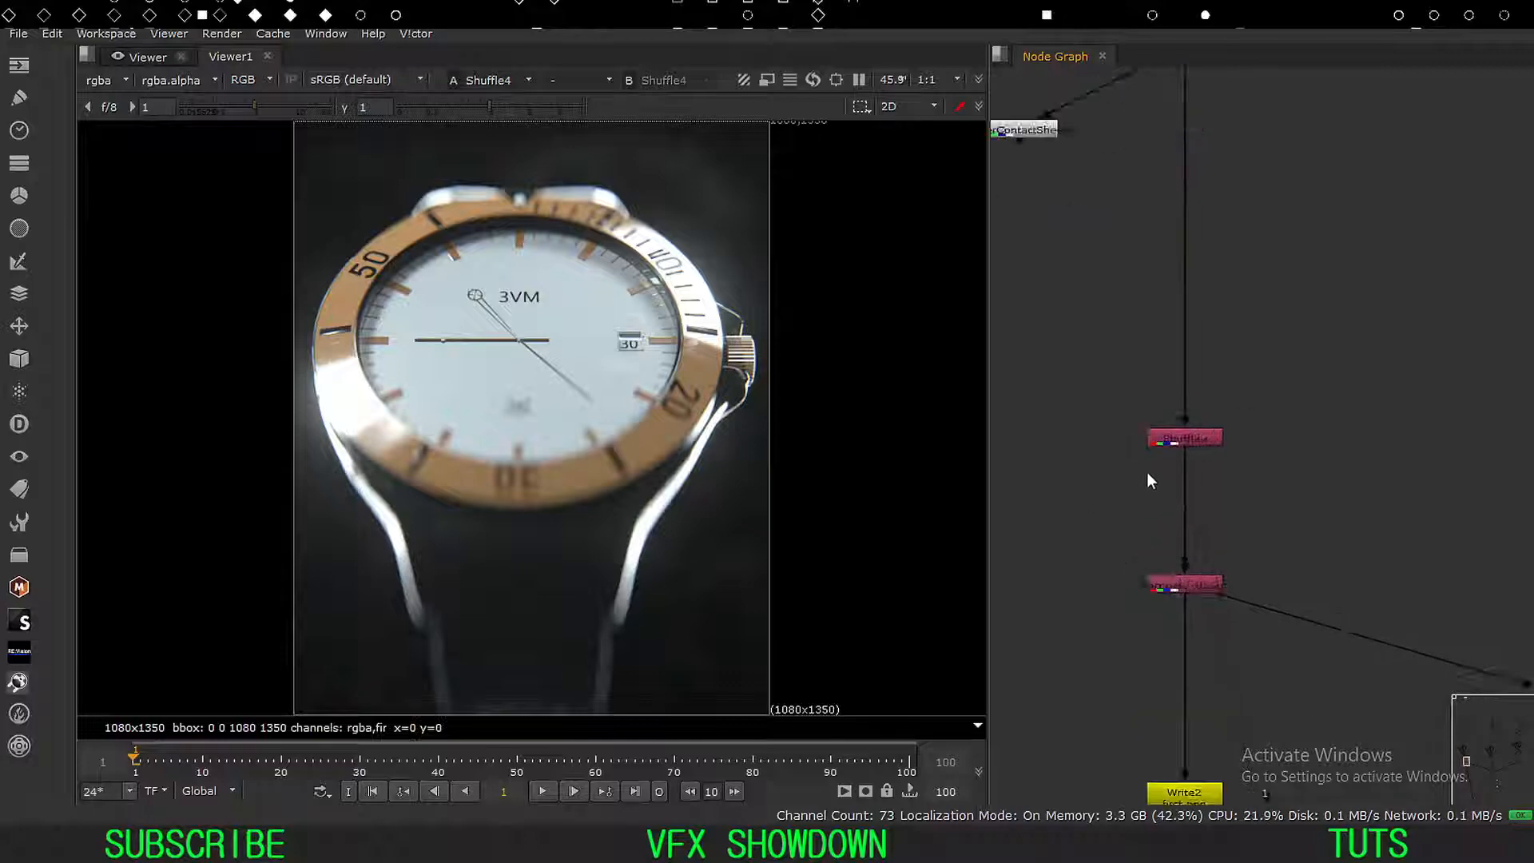
click(1198, 419)
double_click(1196, 422)
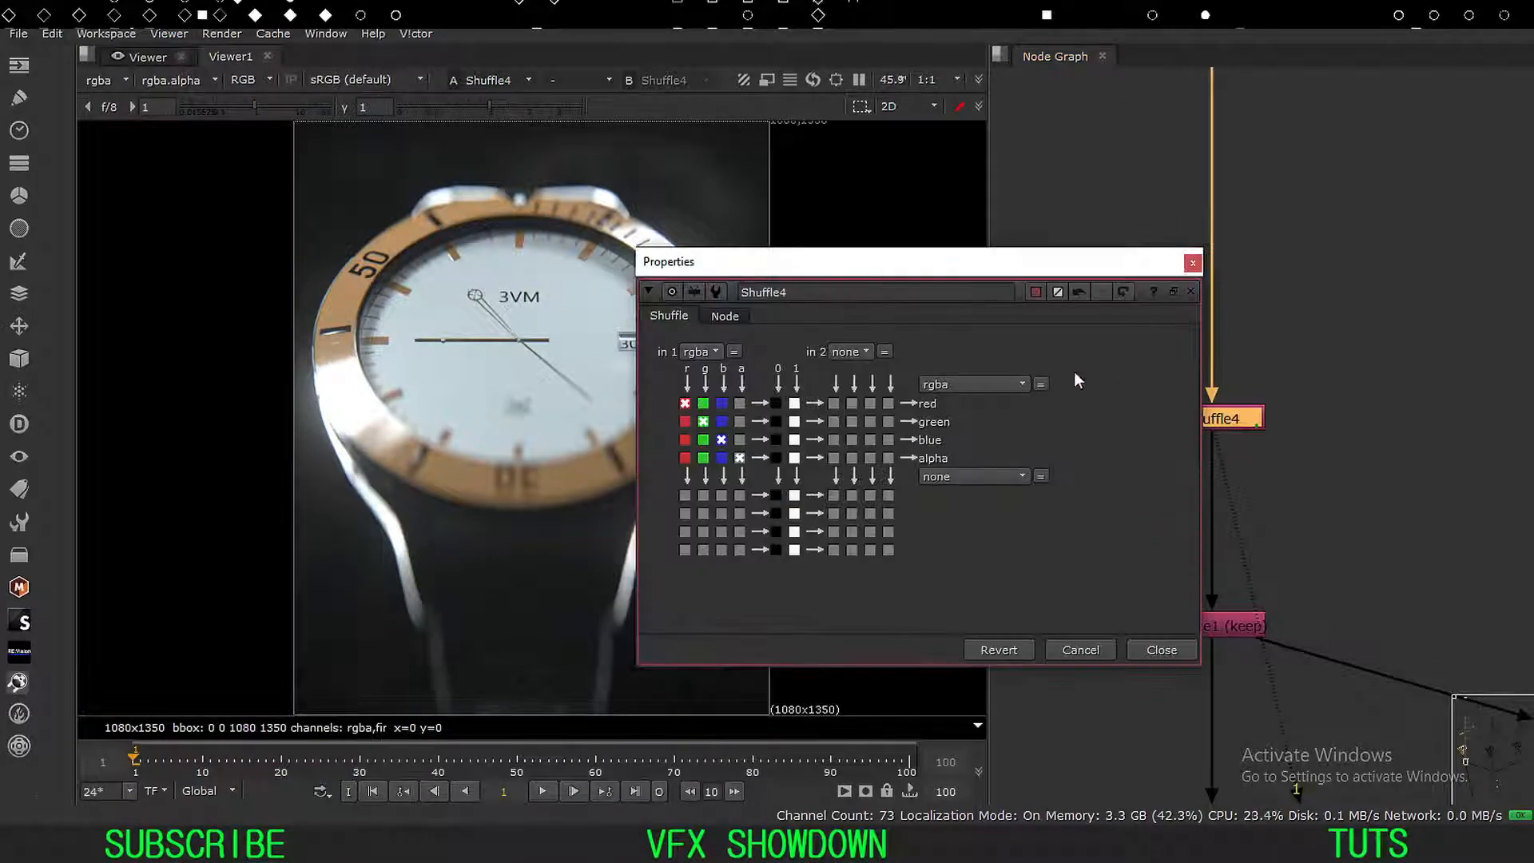
drag(820, 265, 867, 220)
click(745, 307)
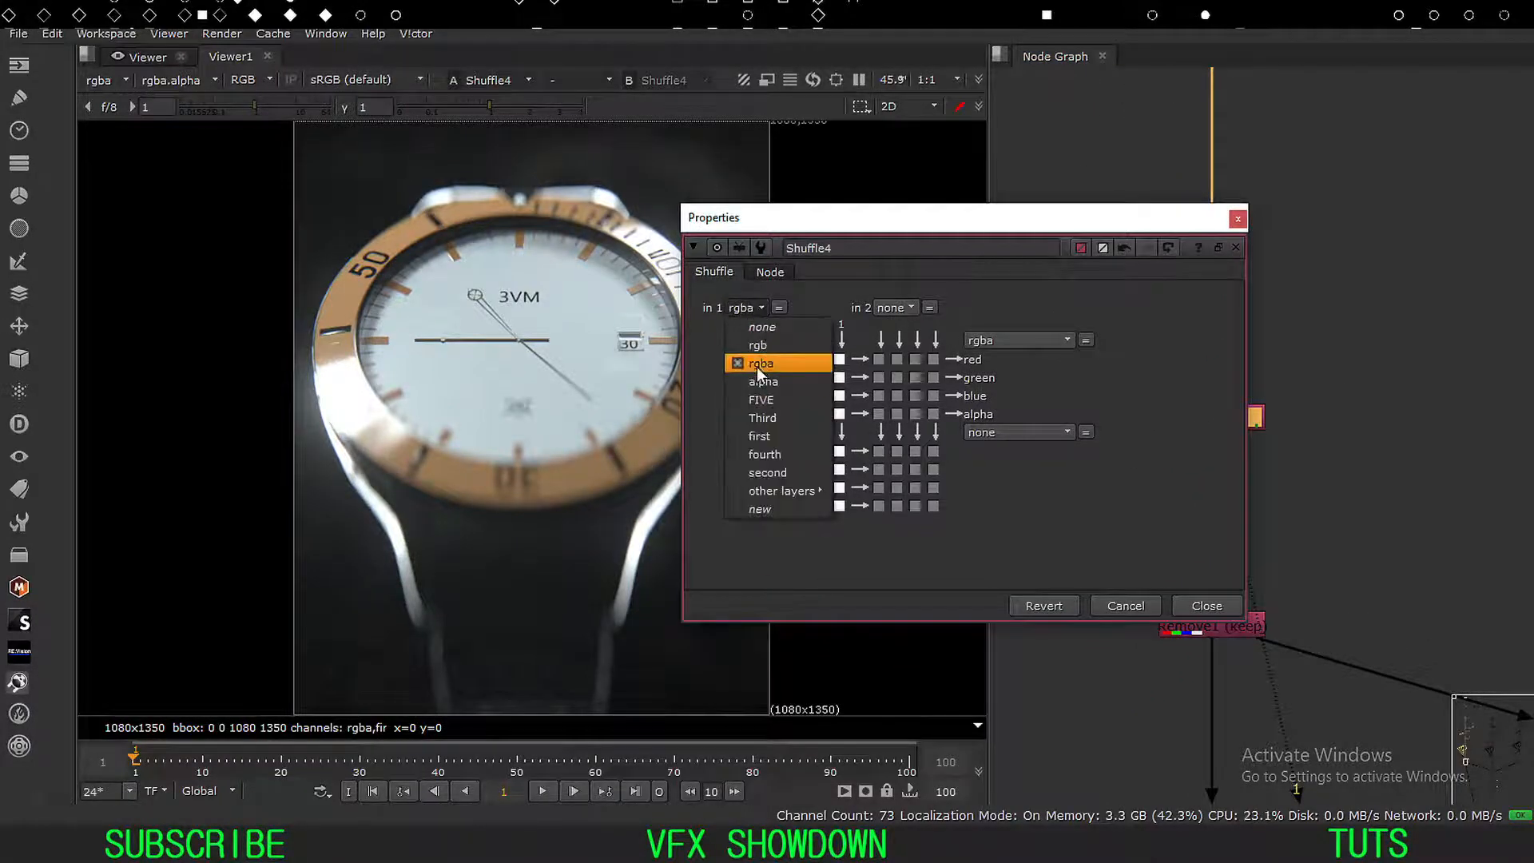
click(755, 367)
click(749, 308)
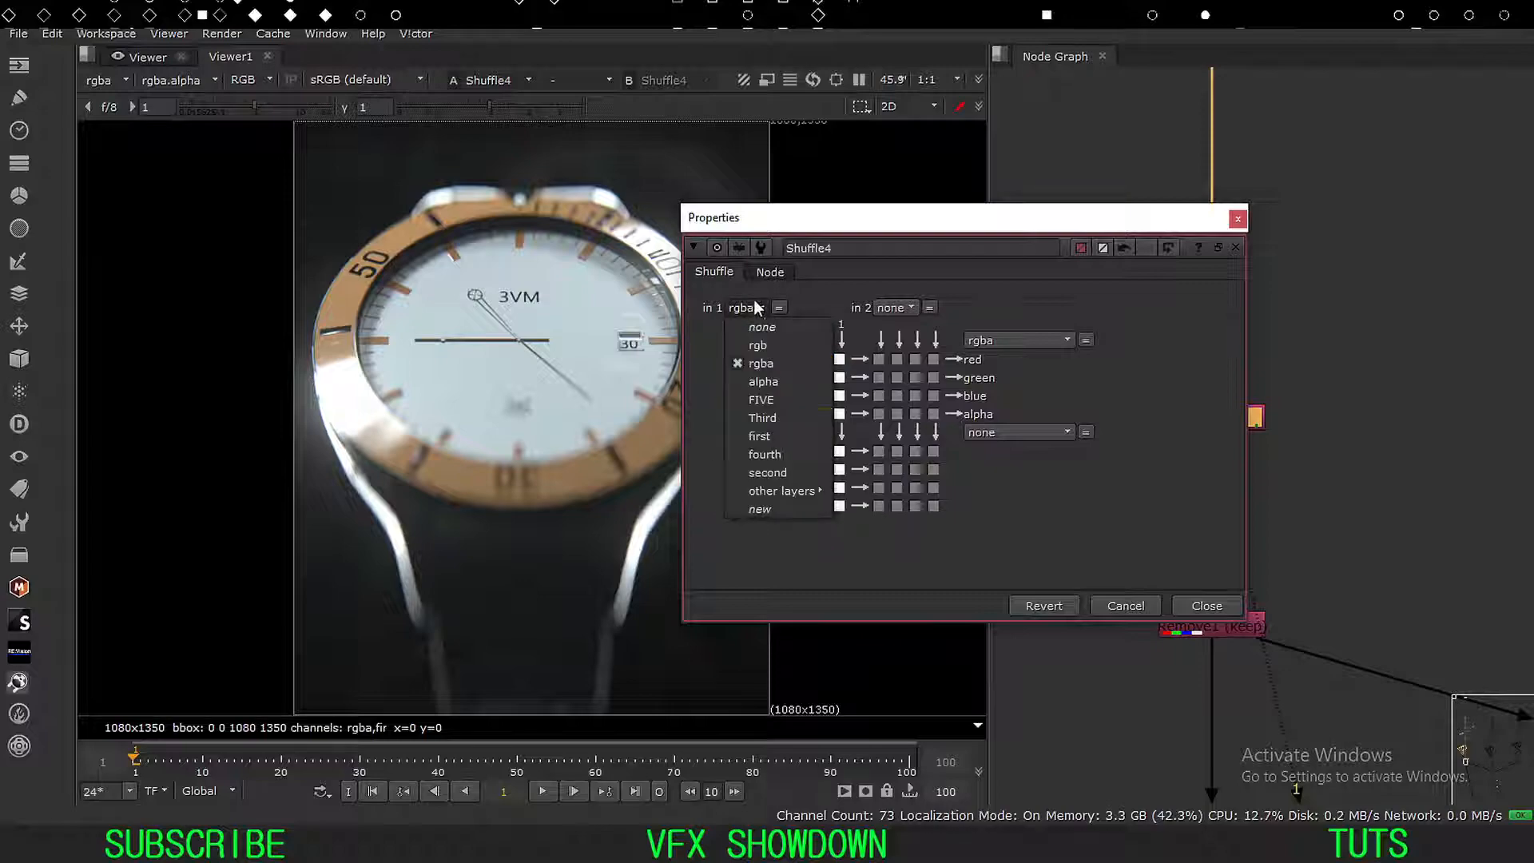
click(749, 363)
click(1192, 600)
Move Shuffle4 slightly upward in the node graph and check which layers it offers in the viewer.
click(1210, 417)
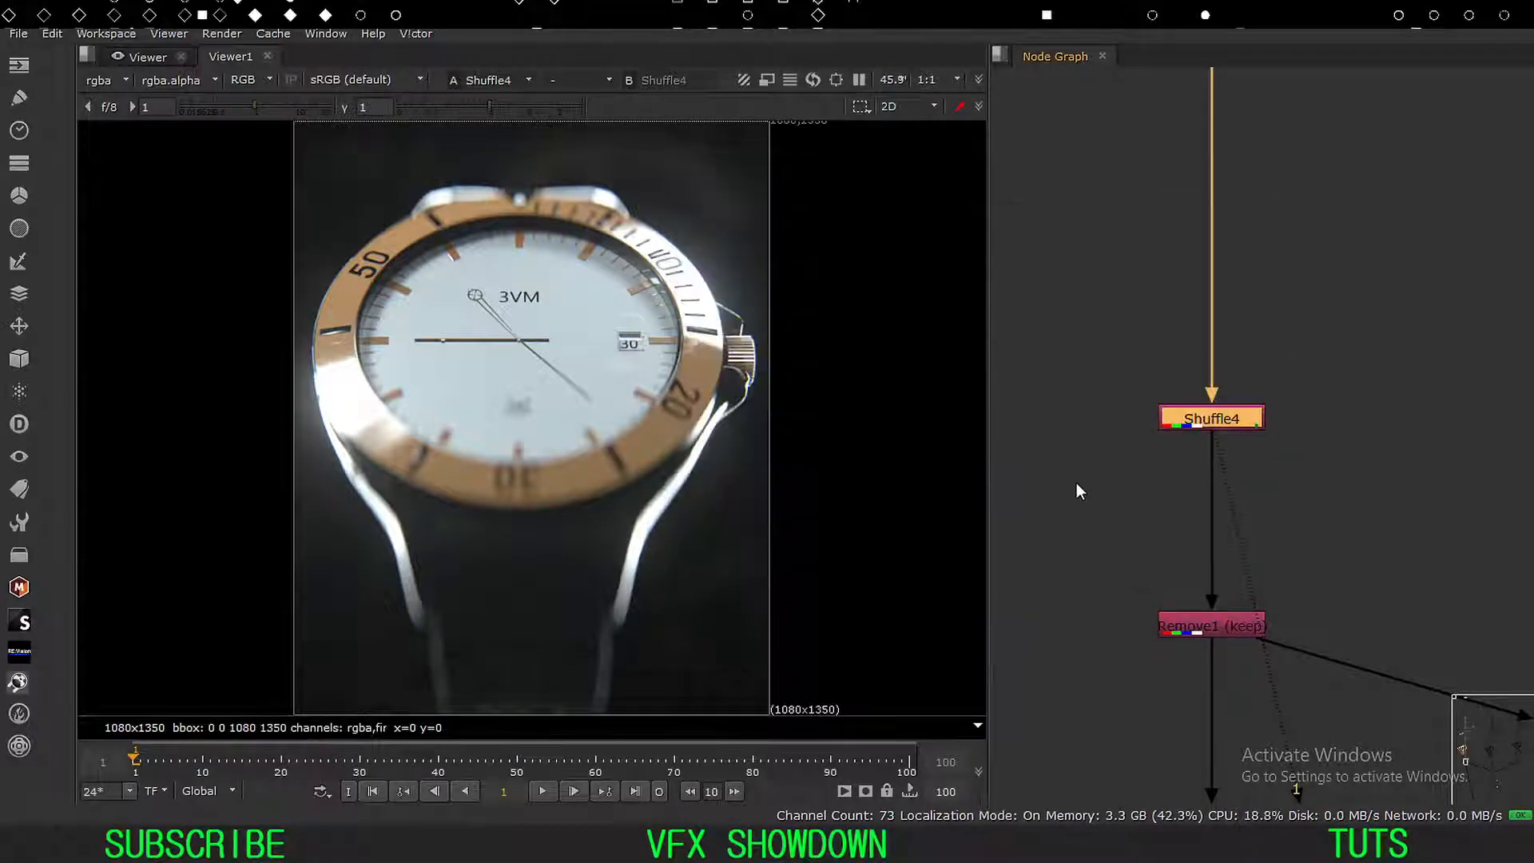
click(1076, 482)
drag(1215, 419, 1218, 406)
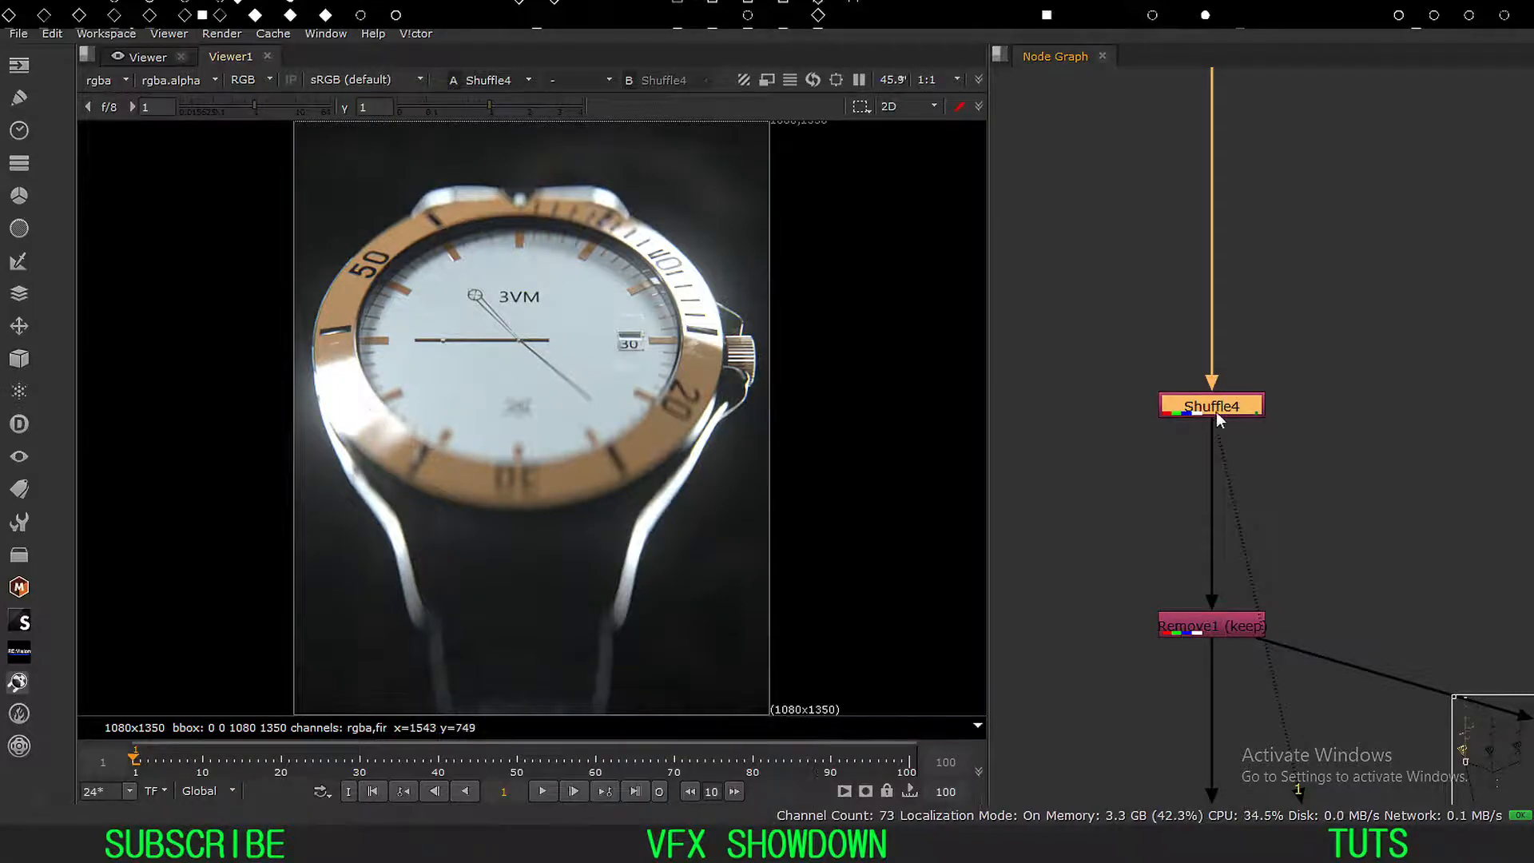
drag(1215, 411, 1206, 405)
click(95, 80)
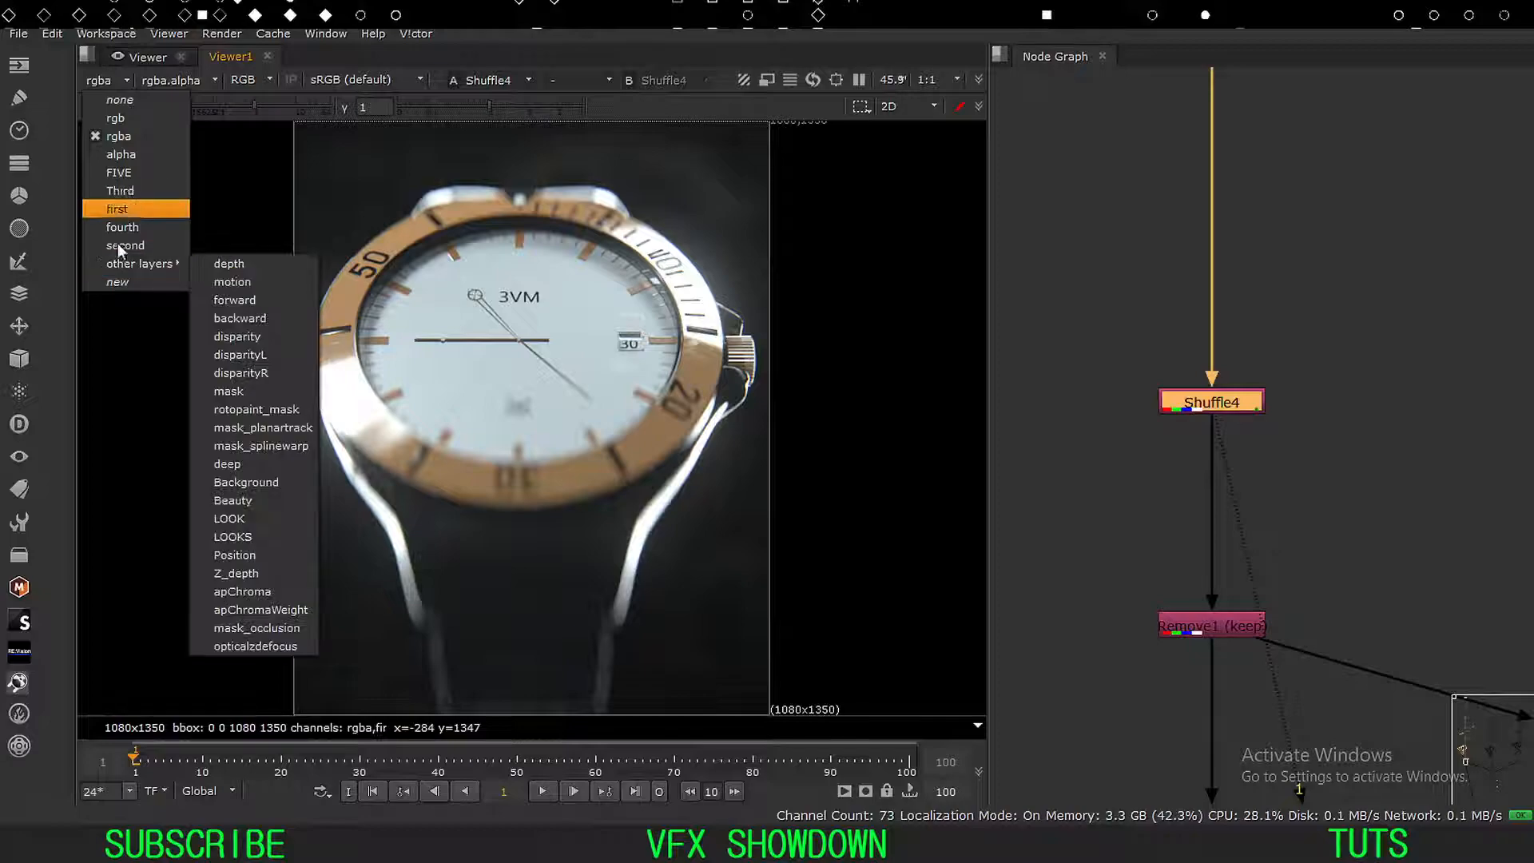
click(222, 195)
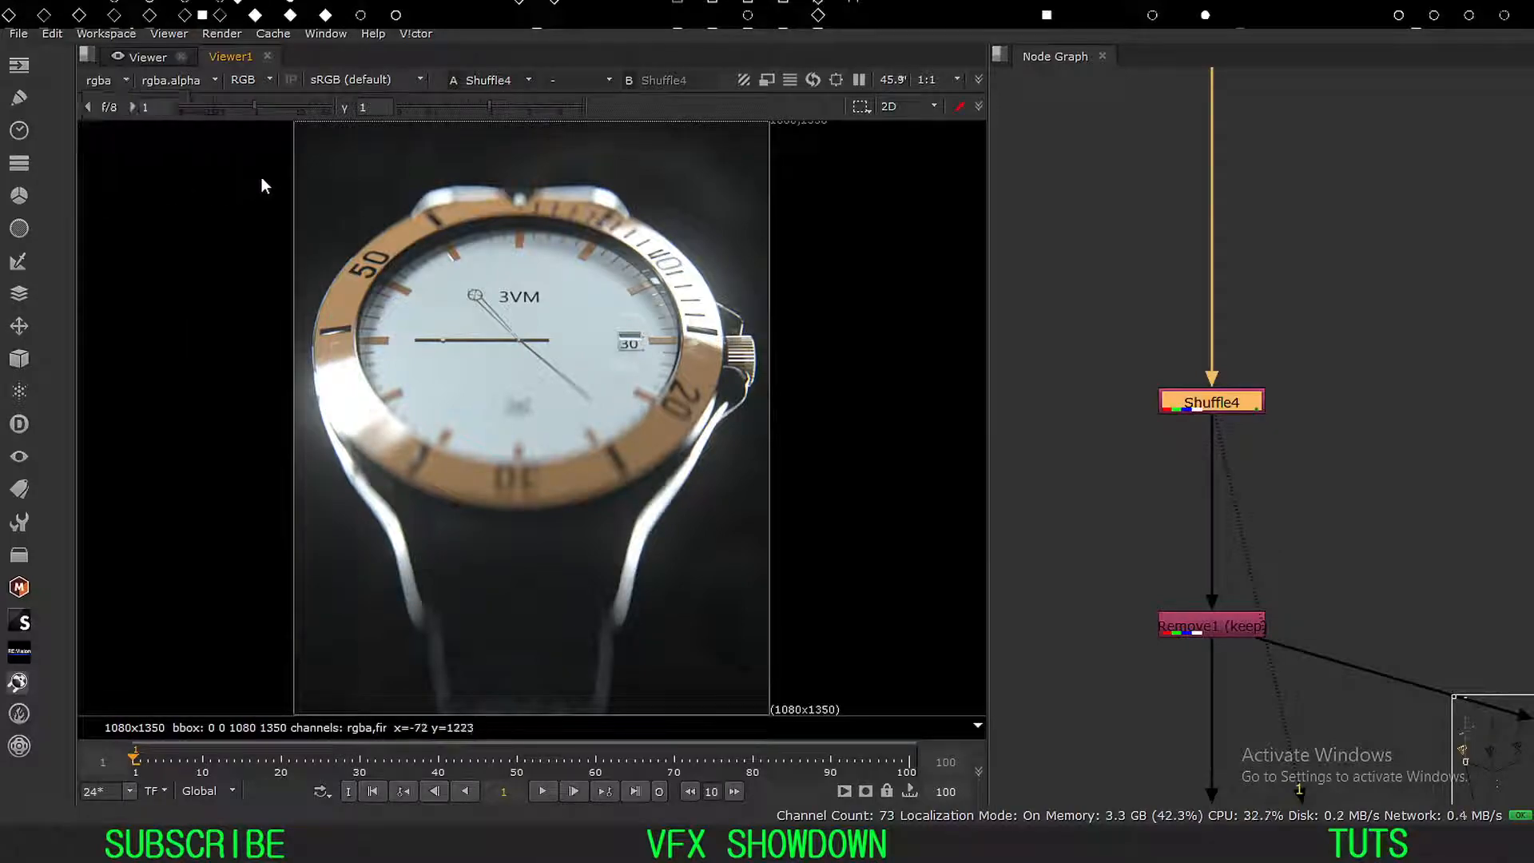
click(108, 80)
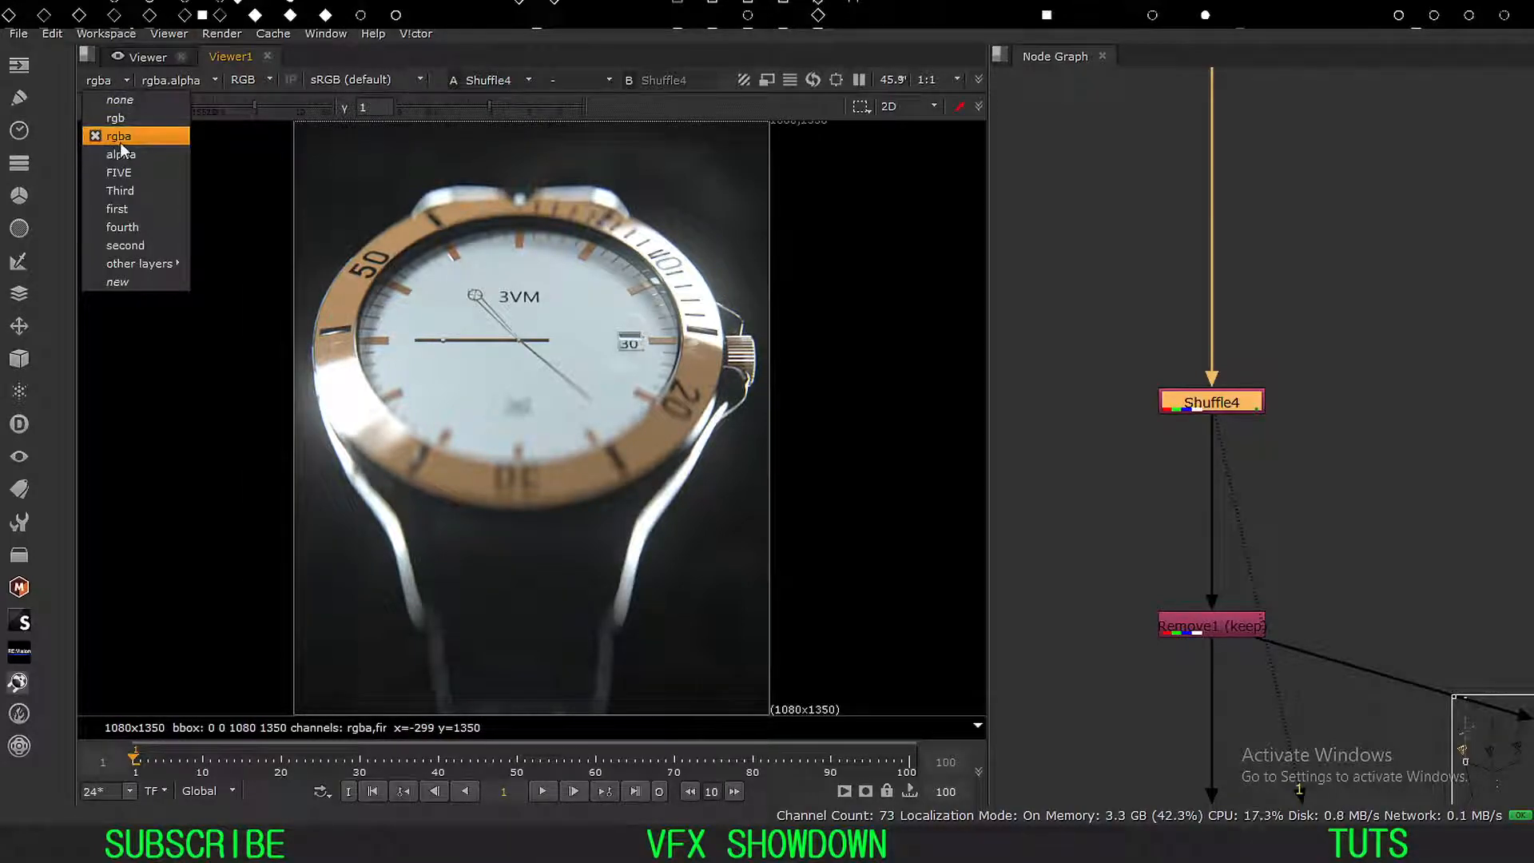
middle_drag(1142, 539, 1098, 519)
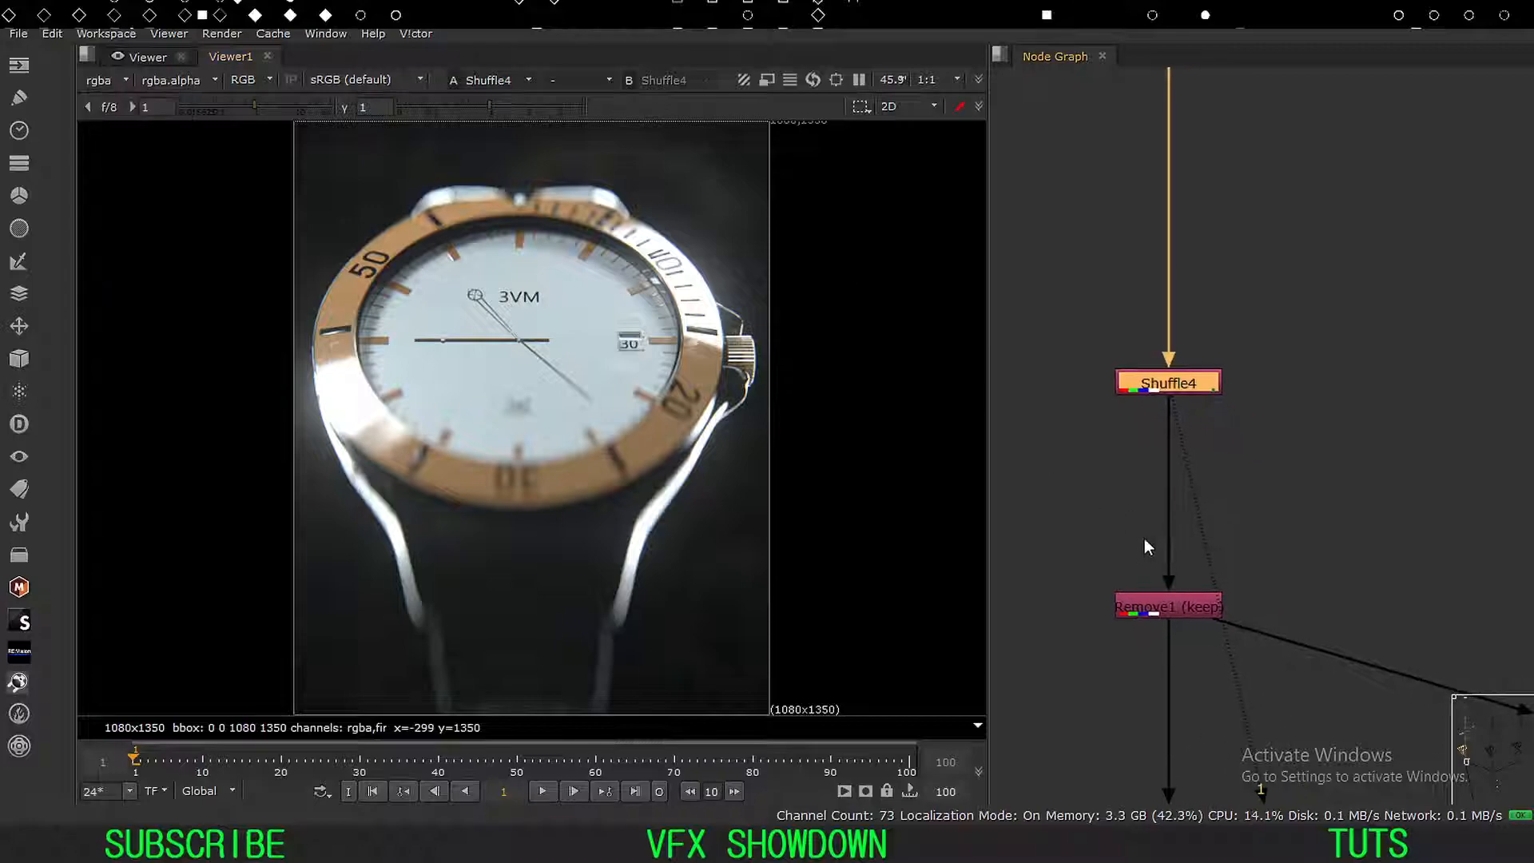
Move Remove1 slightly closer to Shuffle4 and show its output in the viewer.
click(1105, 527)
scroll(1180, 592, up, 2)
scroll(1181, 592, up, 2)
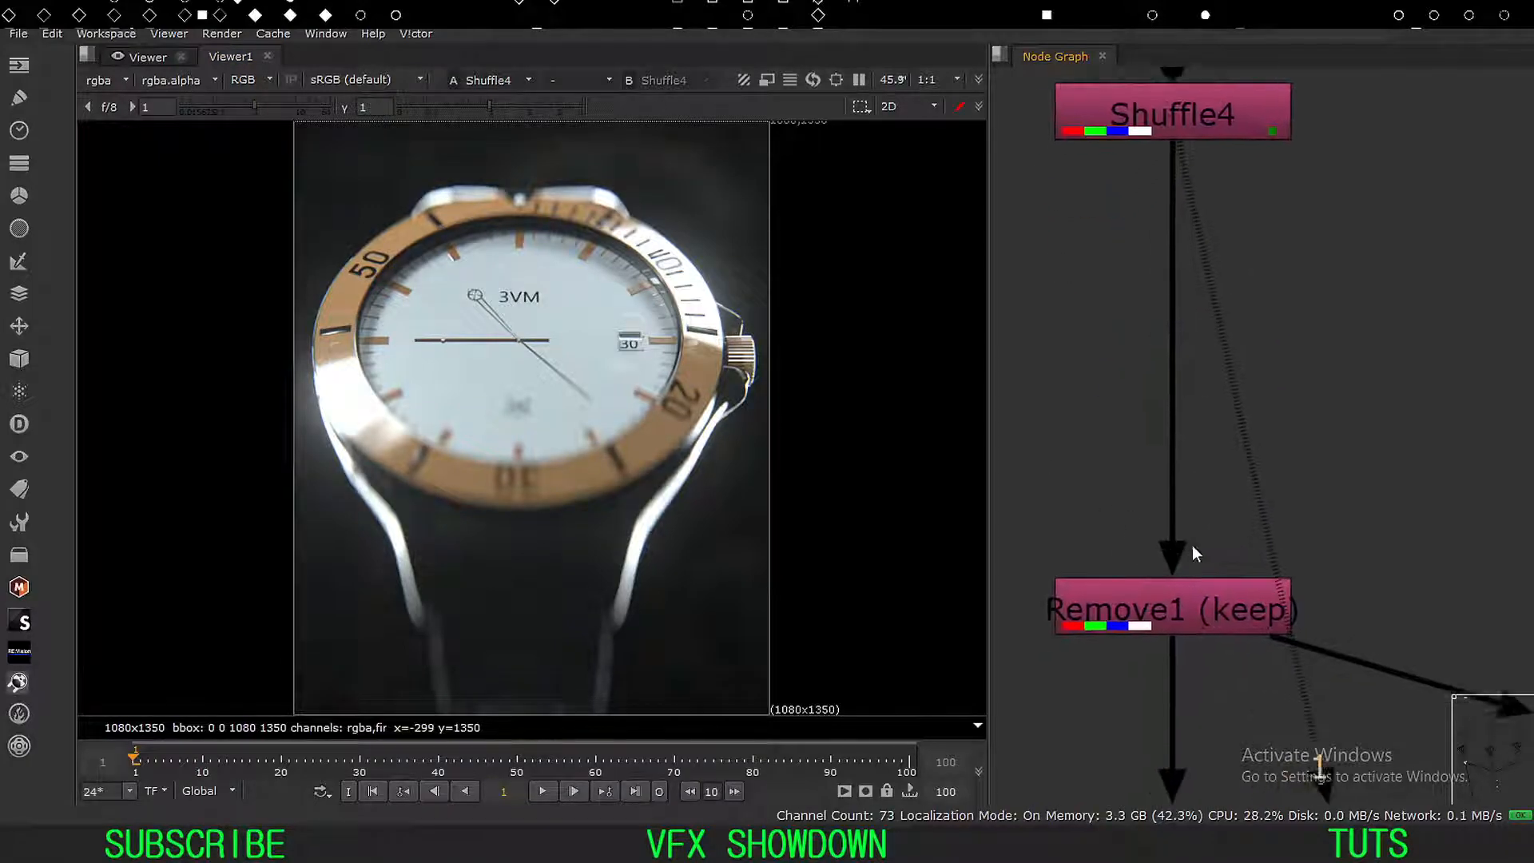
click(1158, 591)
scroll(1158, 591, up, 1)
drag(1158, 551, 1153, 536)
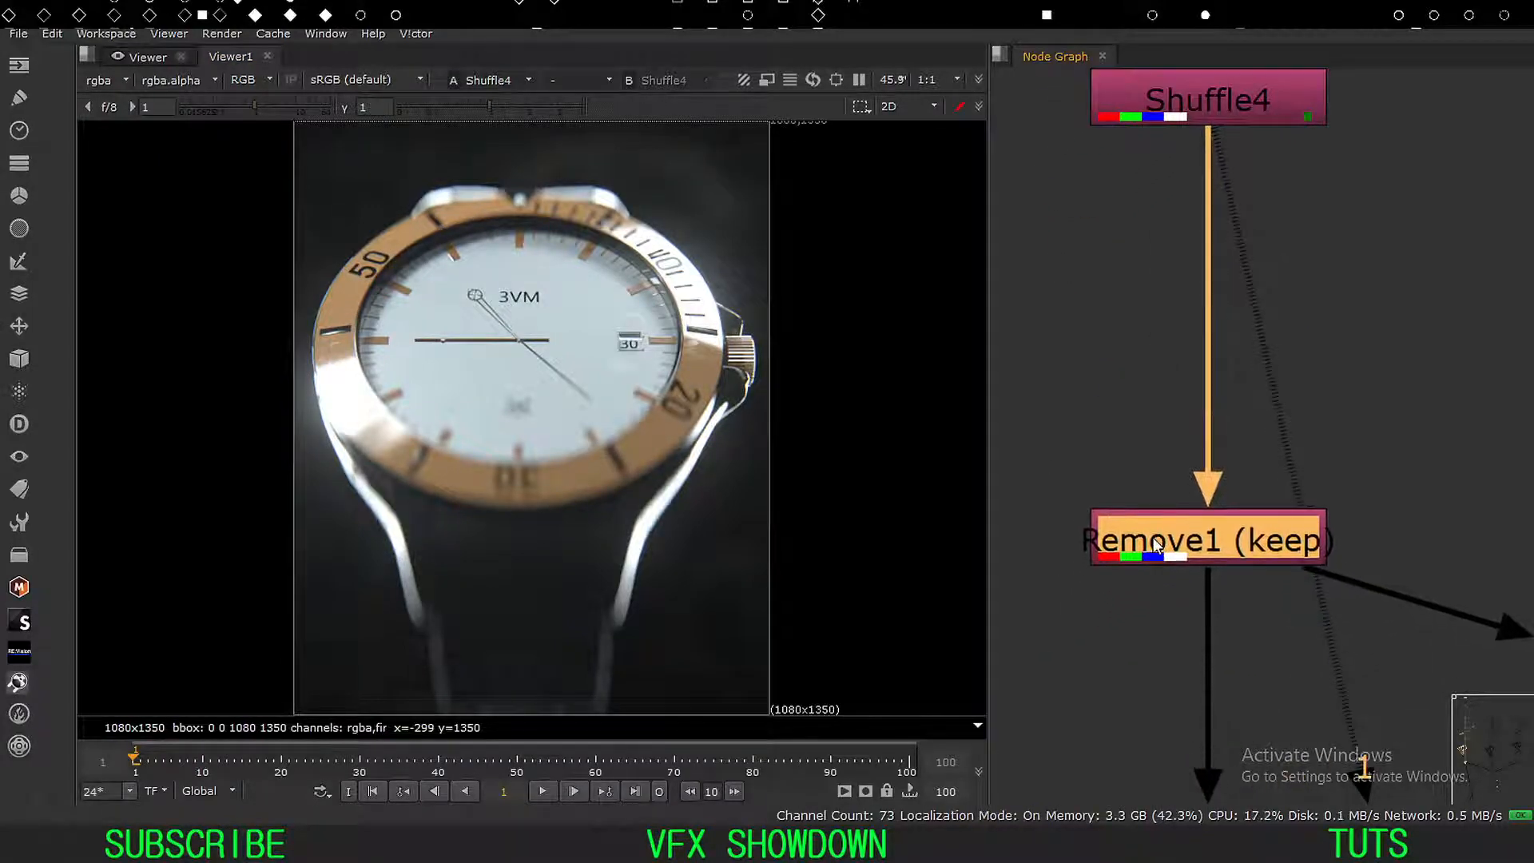
key(1)
Inspect Remove1's properties with the operation on keep and the channels on rgba, and close them.
double_click(1159, 552)
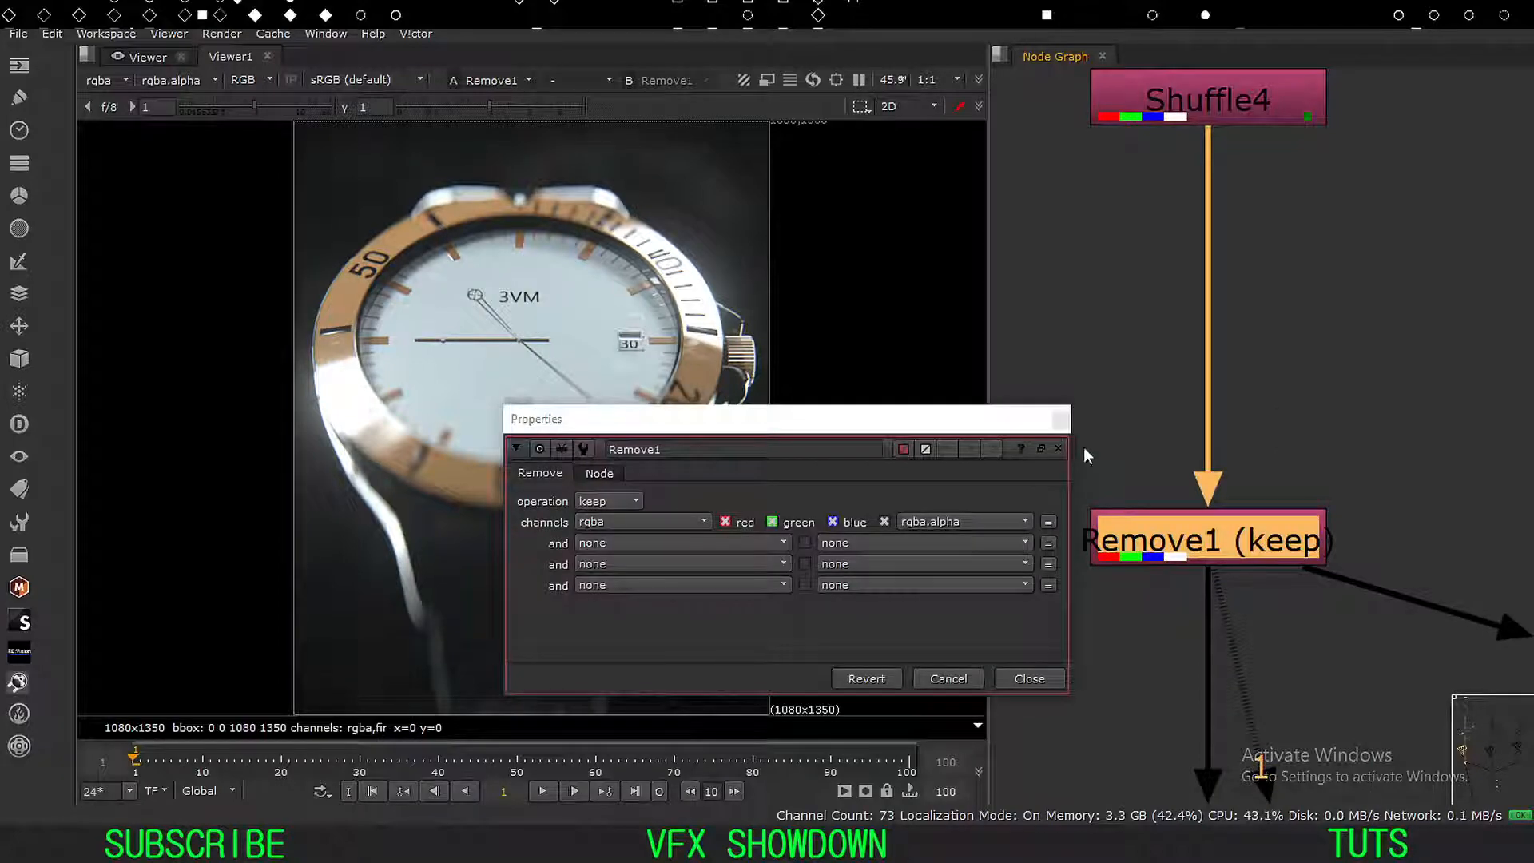
drag(749, 420, 822, 354)
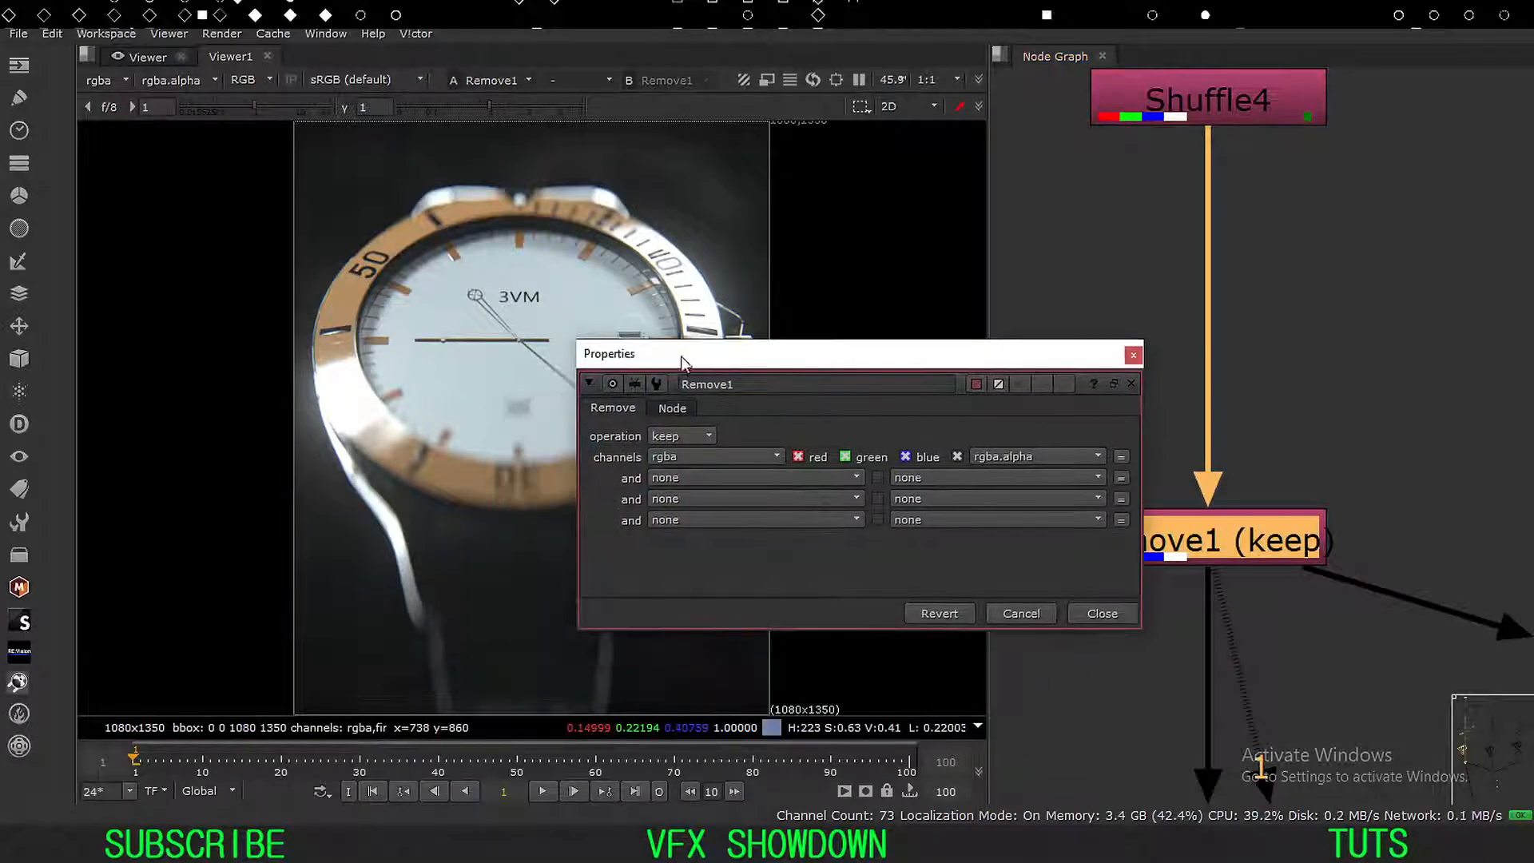
drag(680, 356, 804, 204)
click(811, 286)
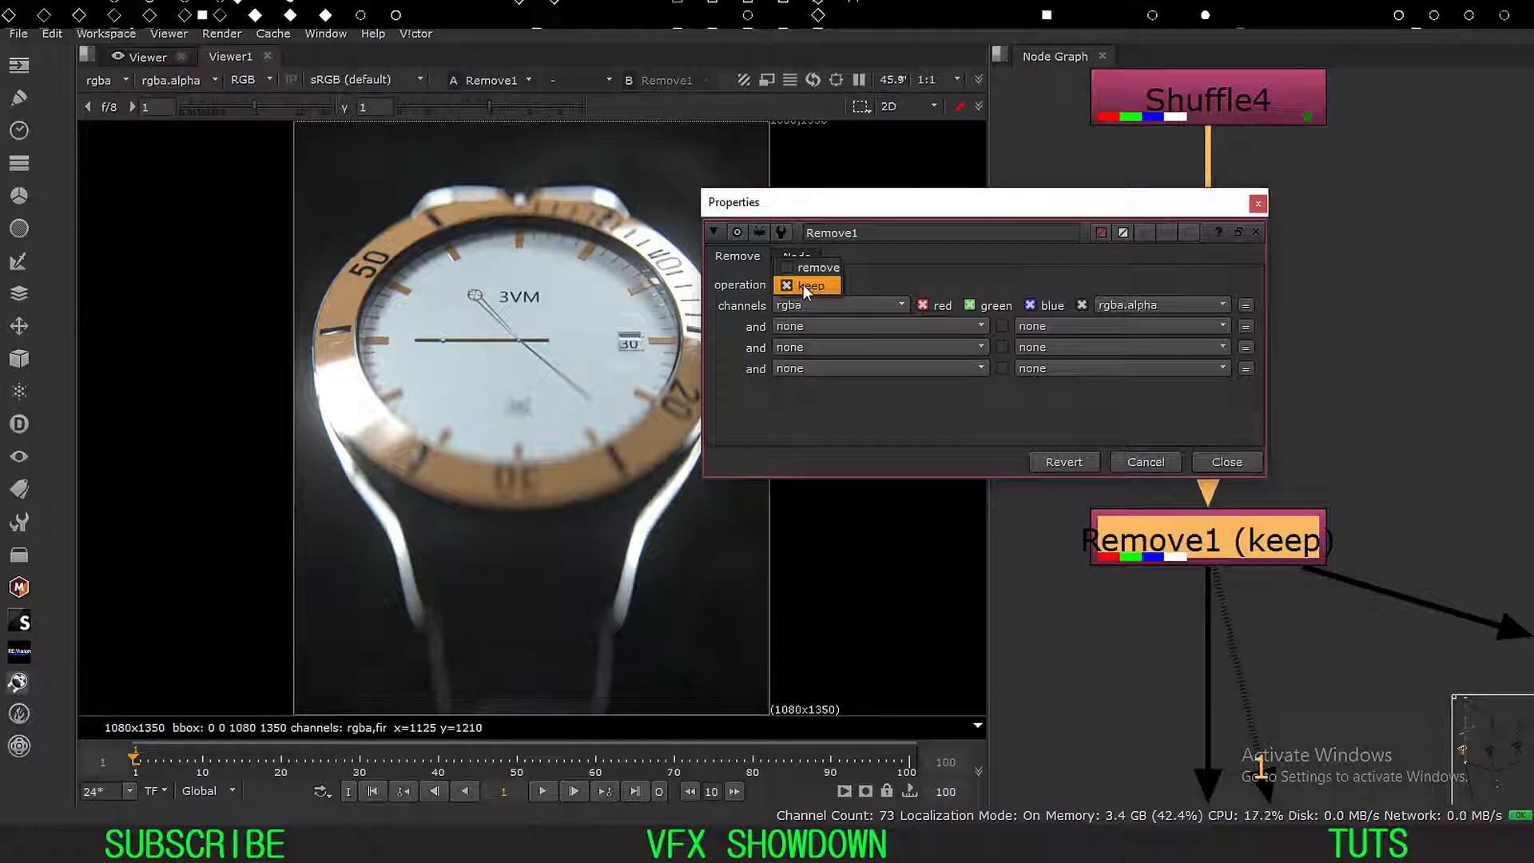
click(807, 285)
click(813, 304)
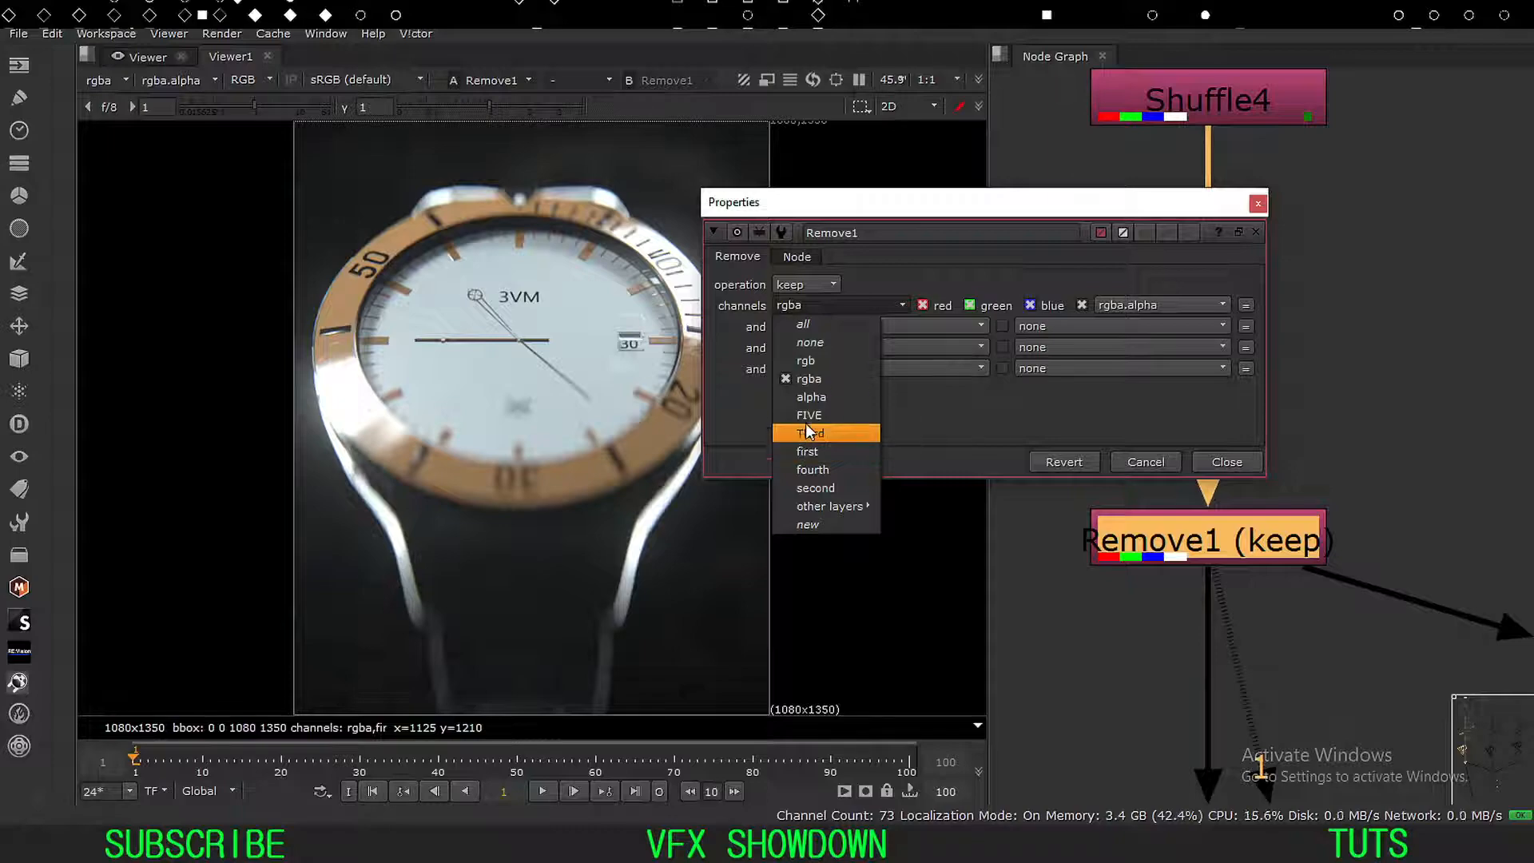
click(743, 404)
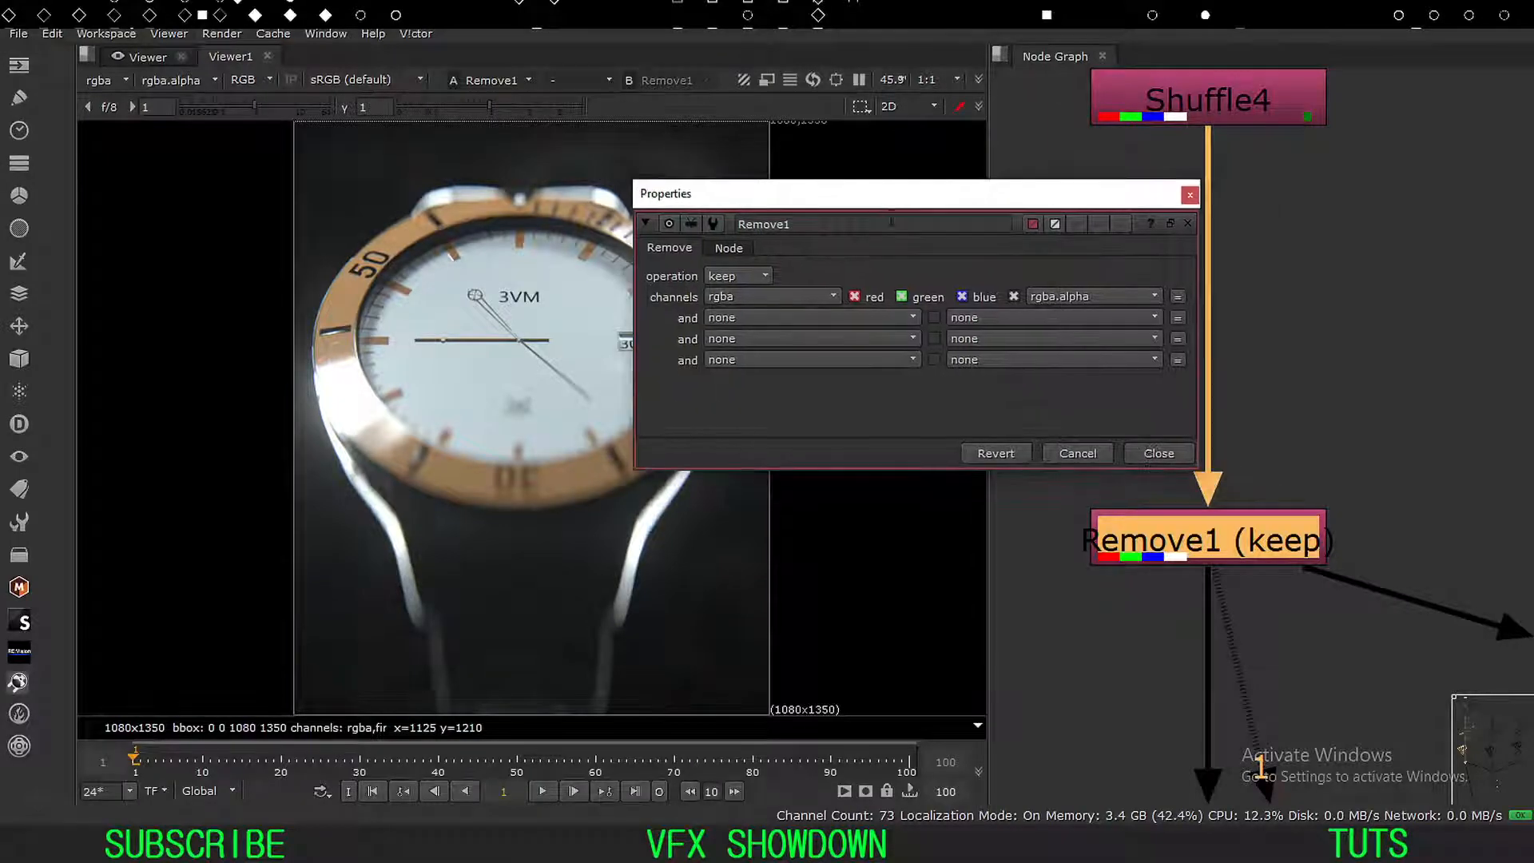
click(1144, 455)
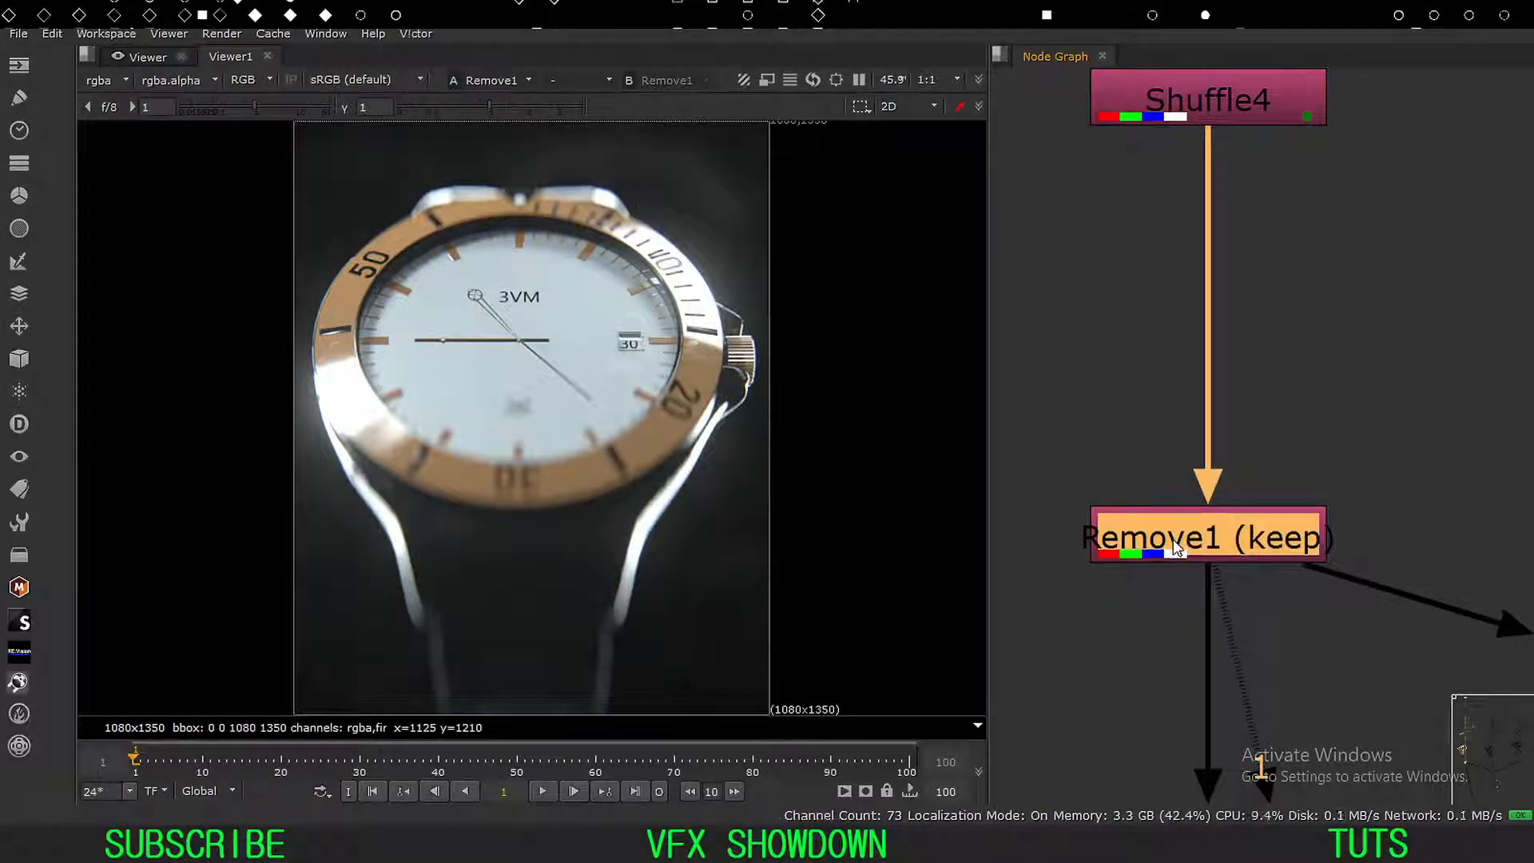
Check which layers Remove1 passes on, comparing alpha with rgba in the viewer and returning to rgba.
double_click(1173, 536)
click(1151, 462)
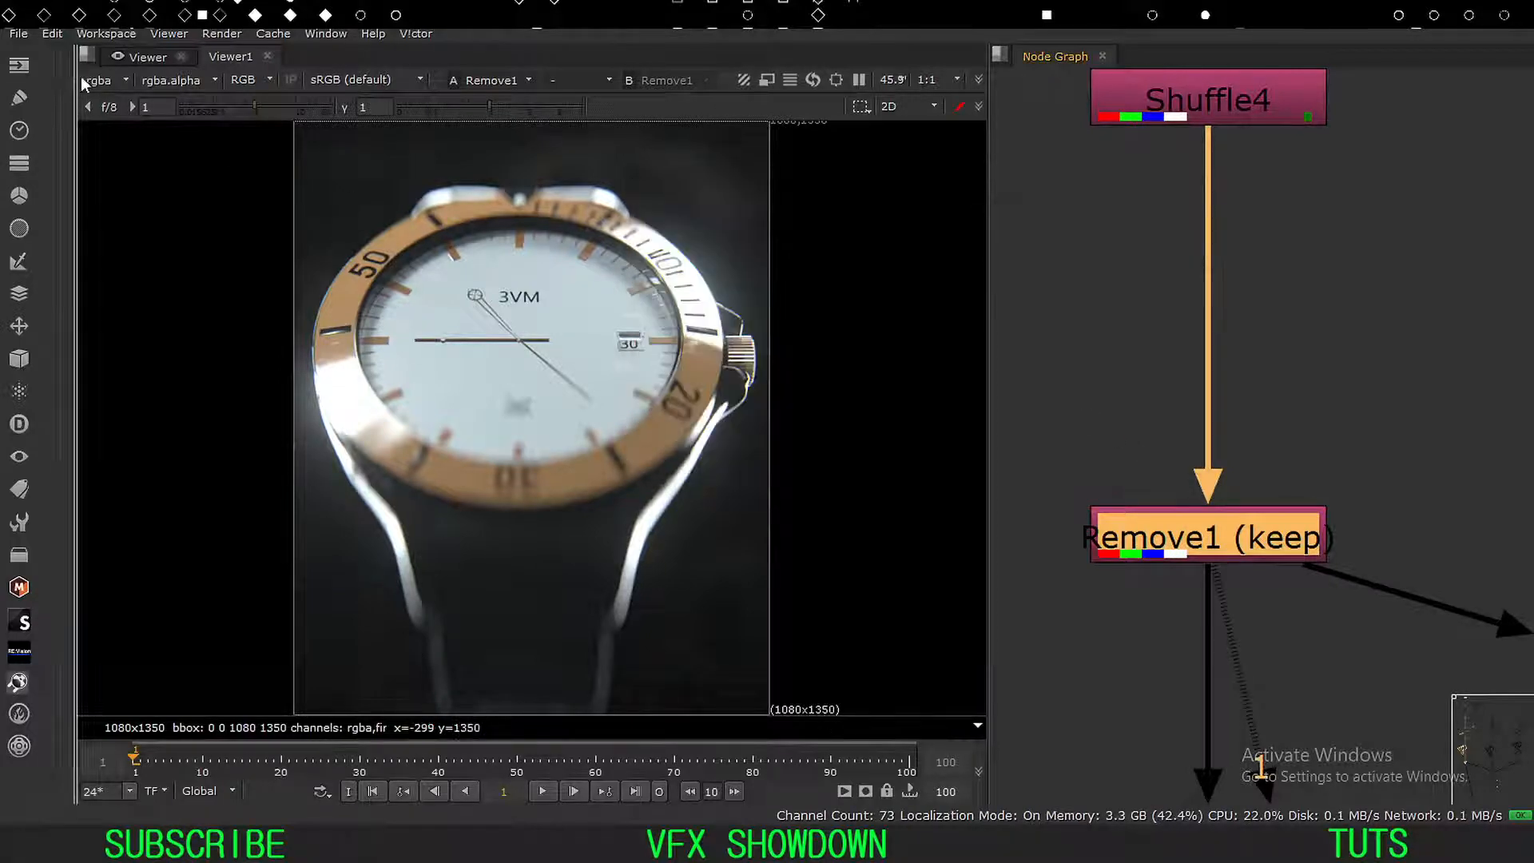
drag(1139, 540, 1140, 524)
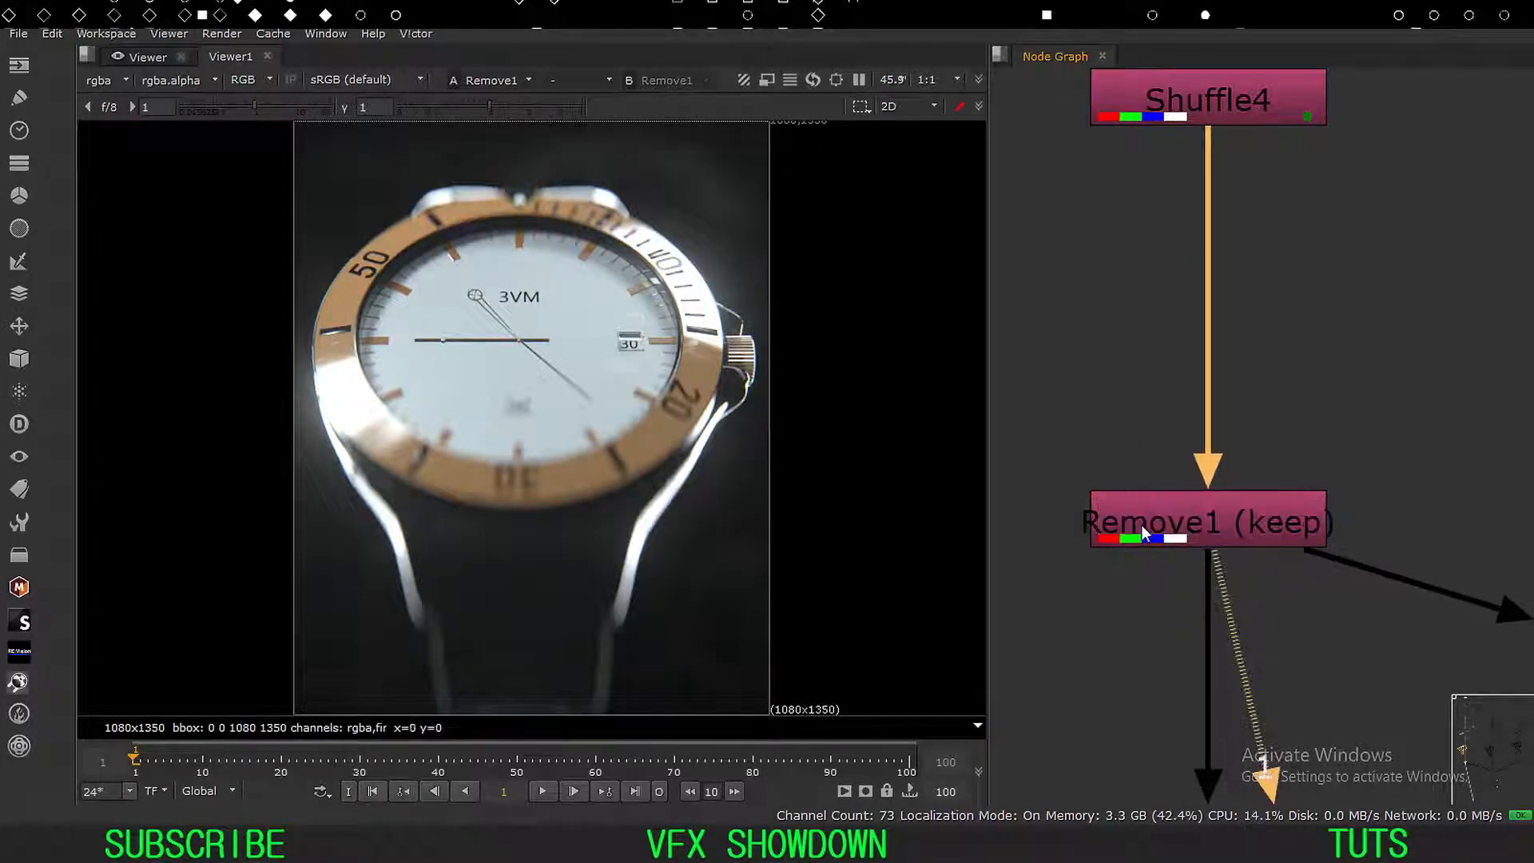
click(117, 81)
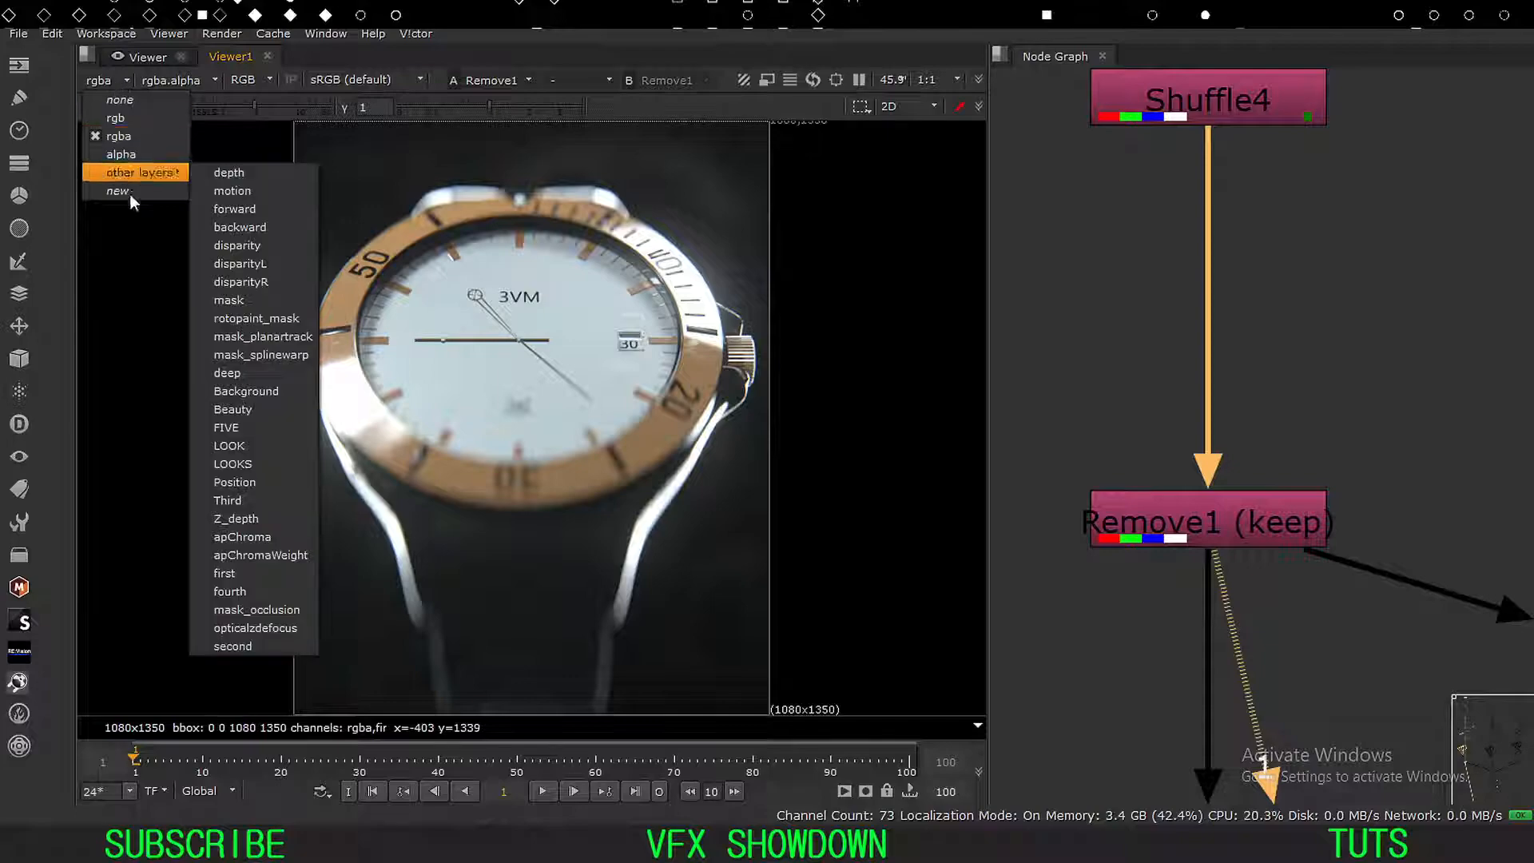
click(128, 135)
click(108, 82)
click(119, 154)
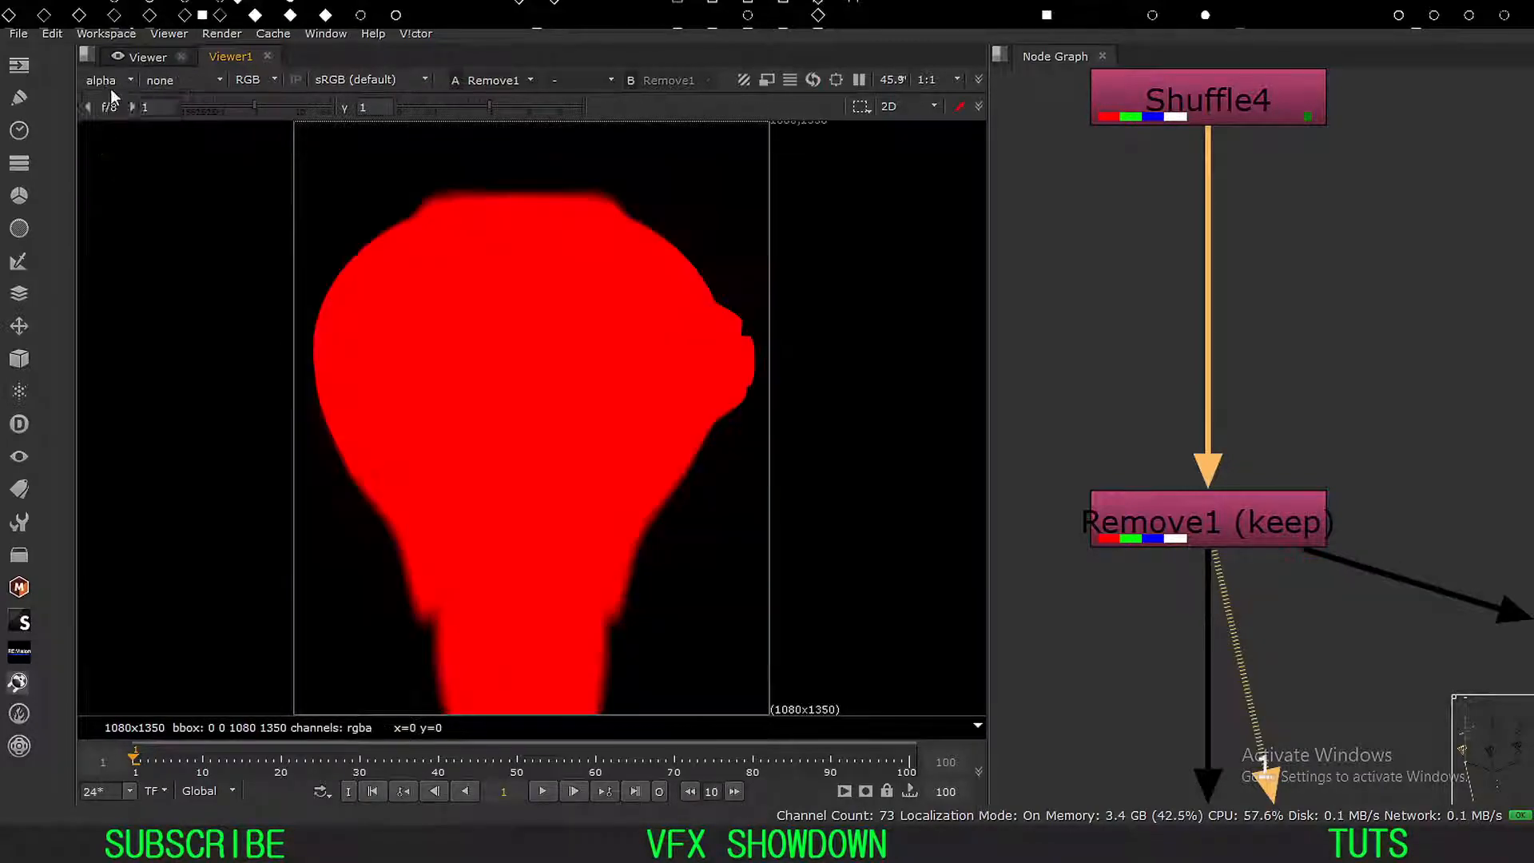
click(108, 81)
click(116, 136)
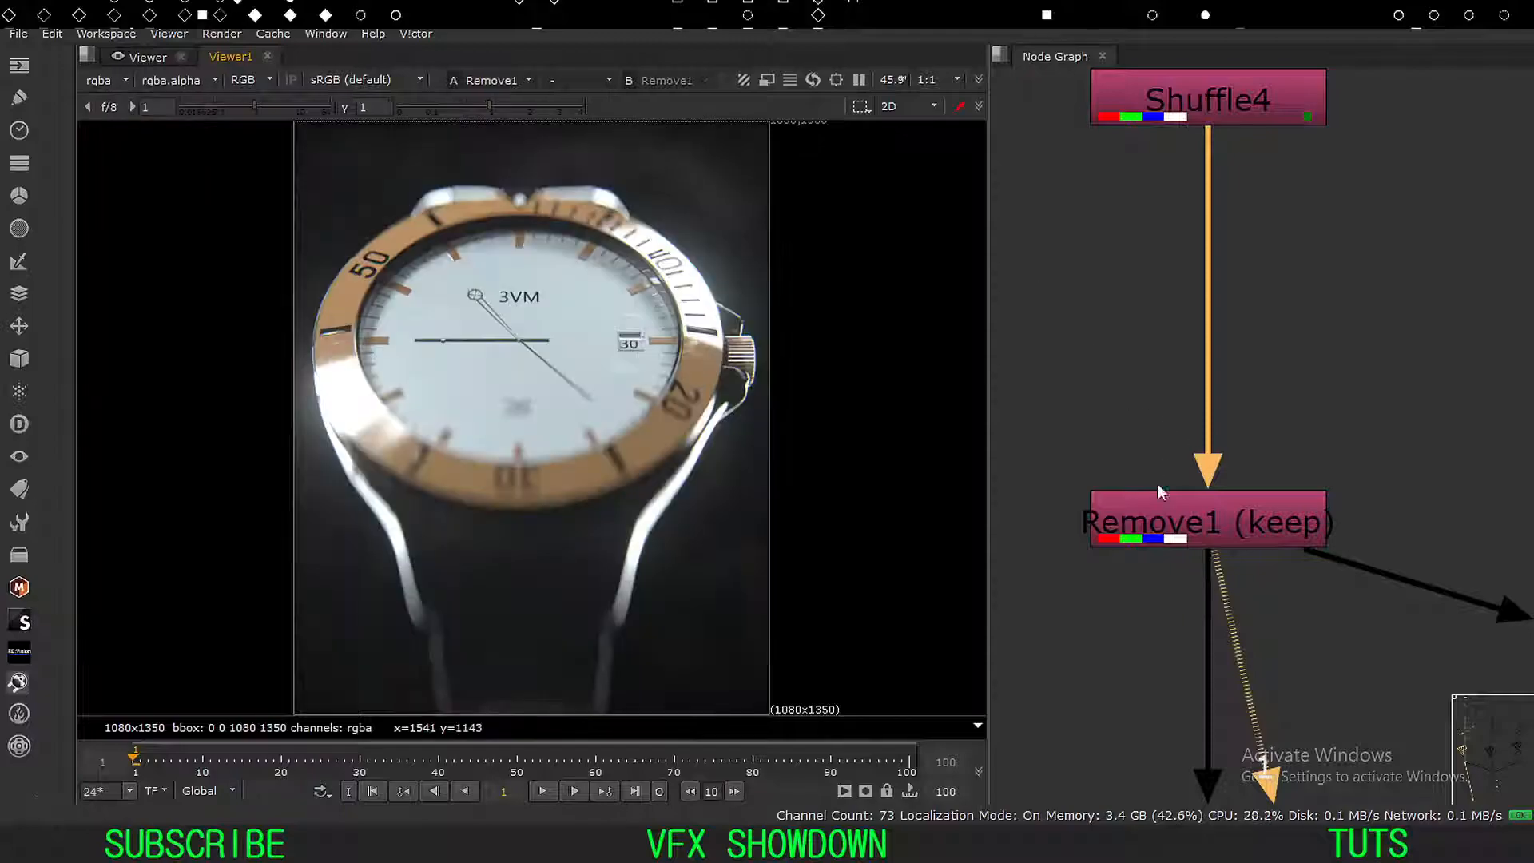
Reopen Remove1's properties, check the available channel layers and close them without changes.
double_click(1158, 515)
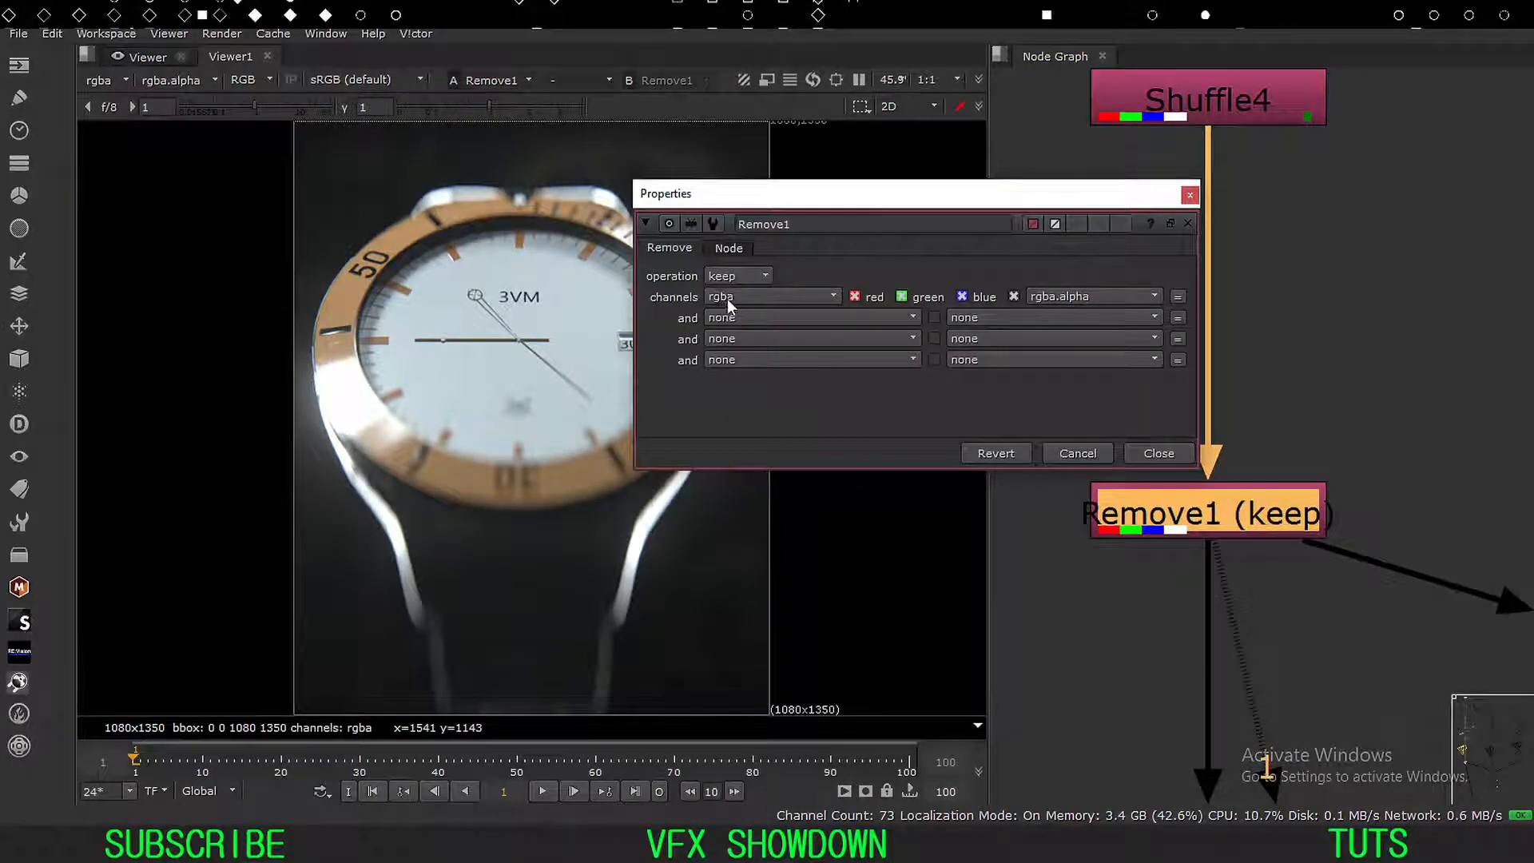
click(730, 297)
click(658, 318)
click(1145, 453)
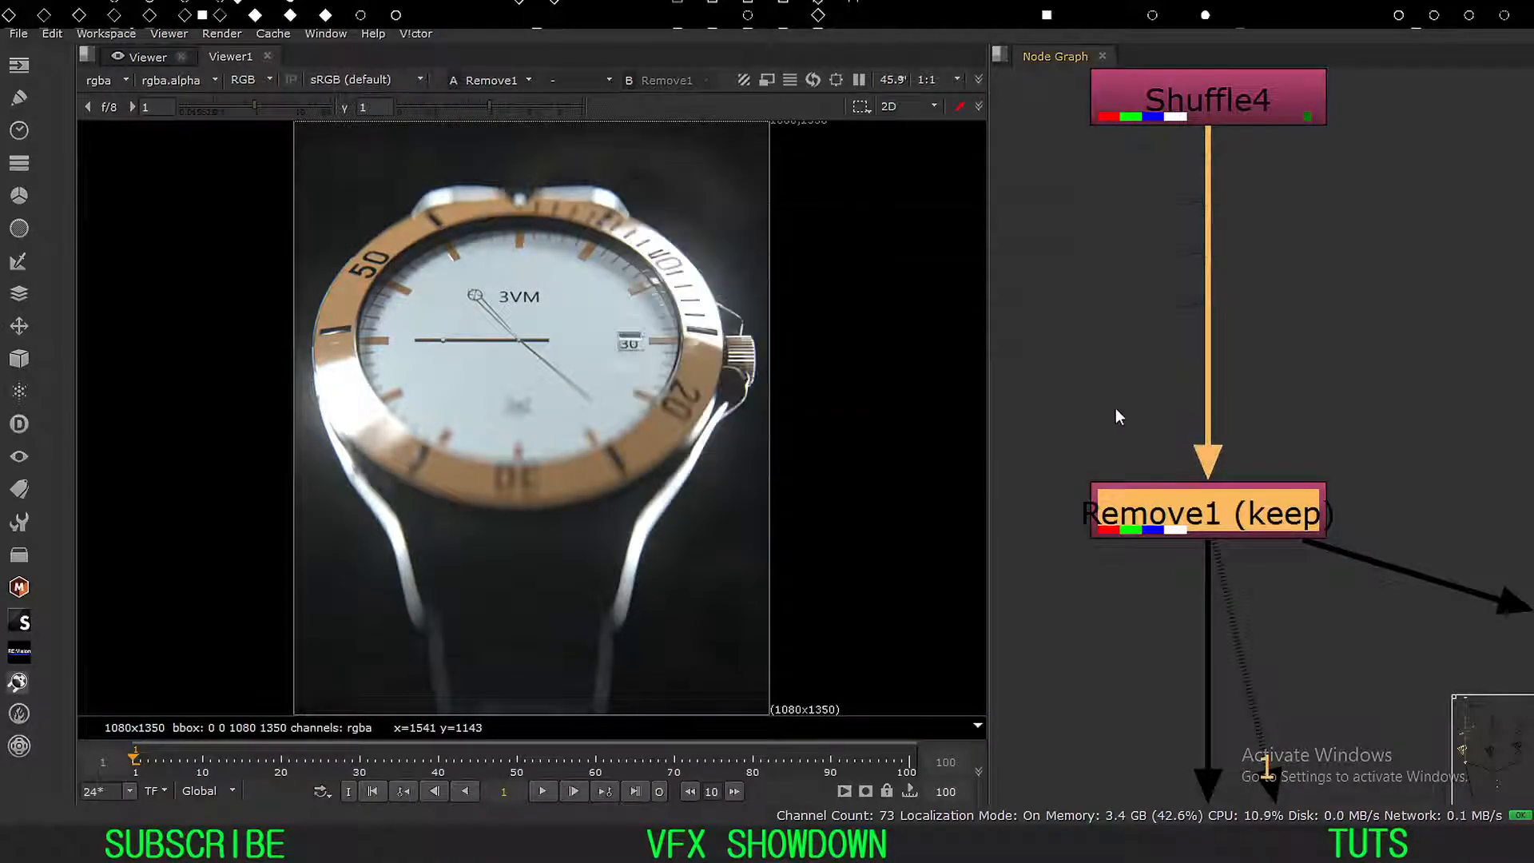
Show the Write2 node for first.png in the viewer.
scroll(1115, 408, down, 3)
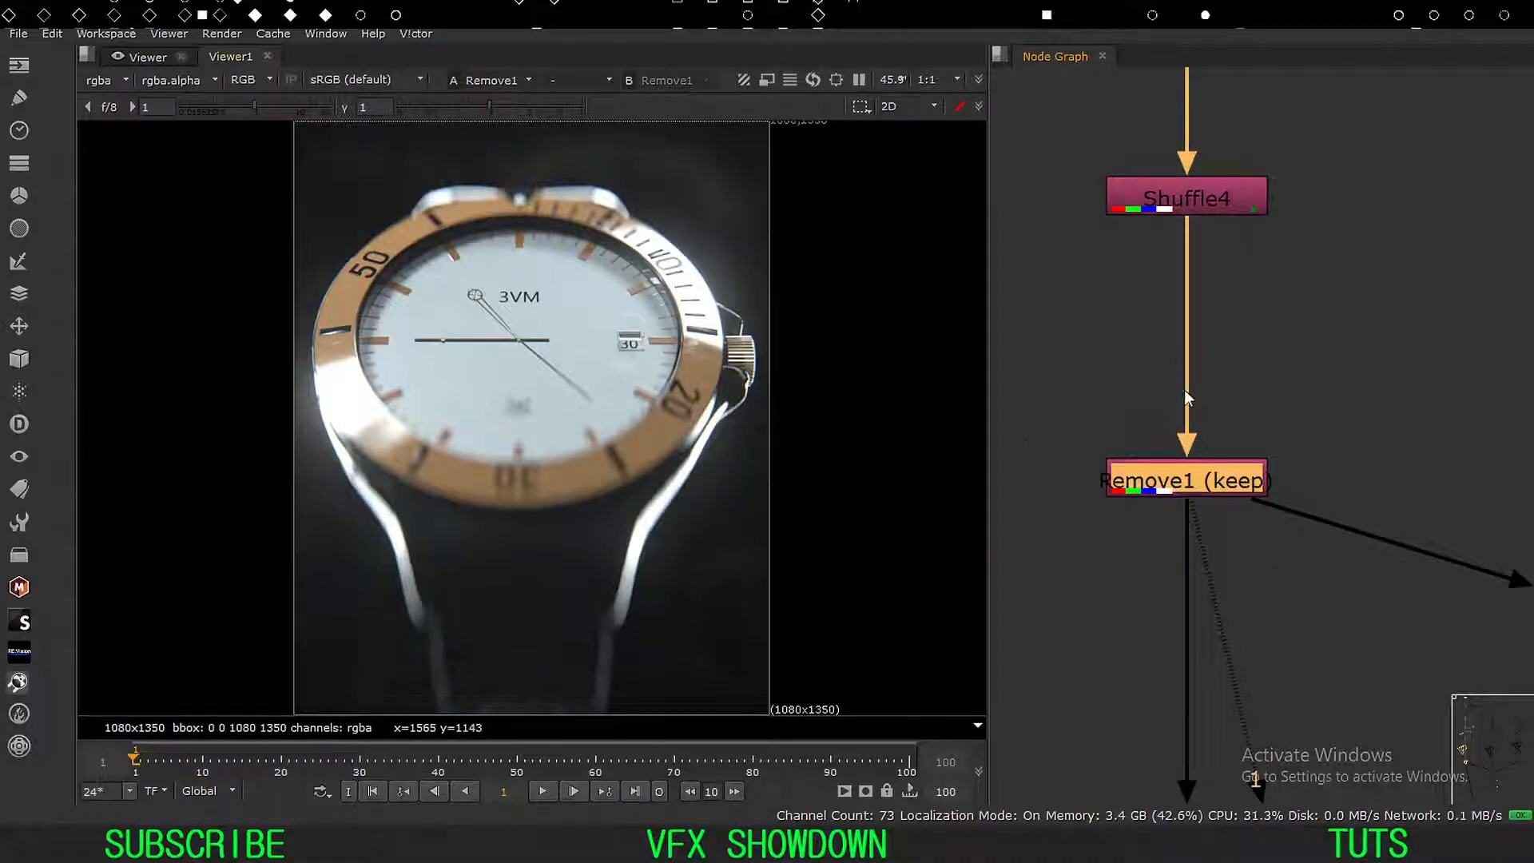
scroll(1107, 507, down, 3)
click(1138, 527)
key(1)
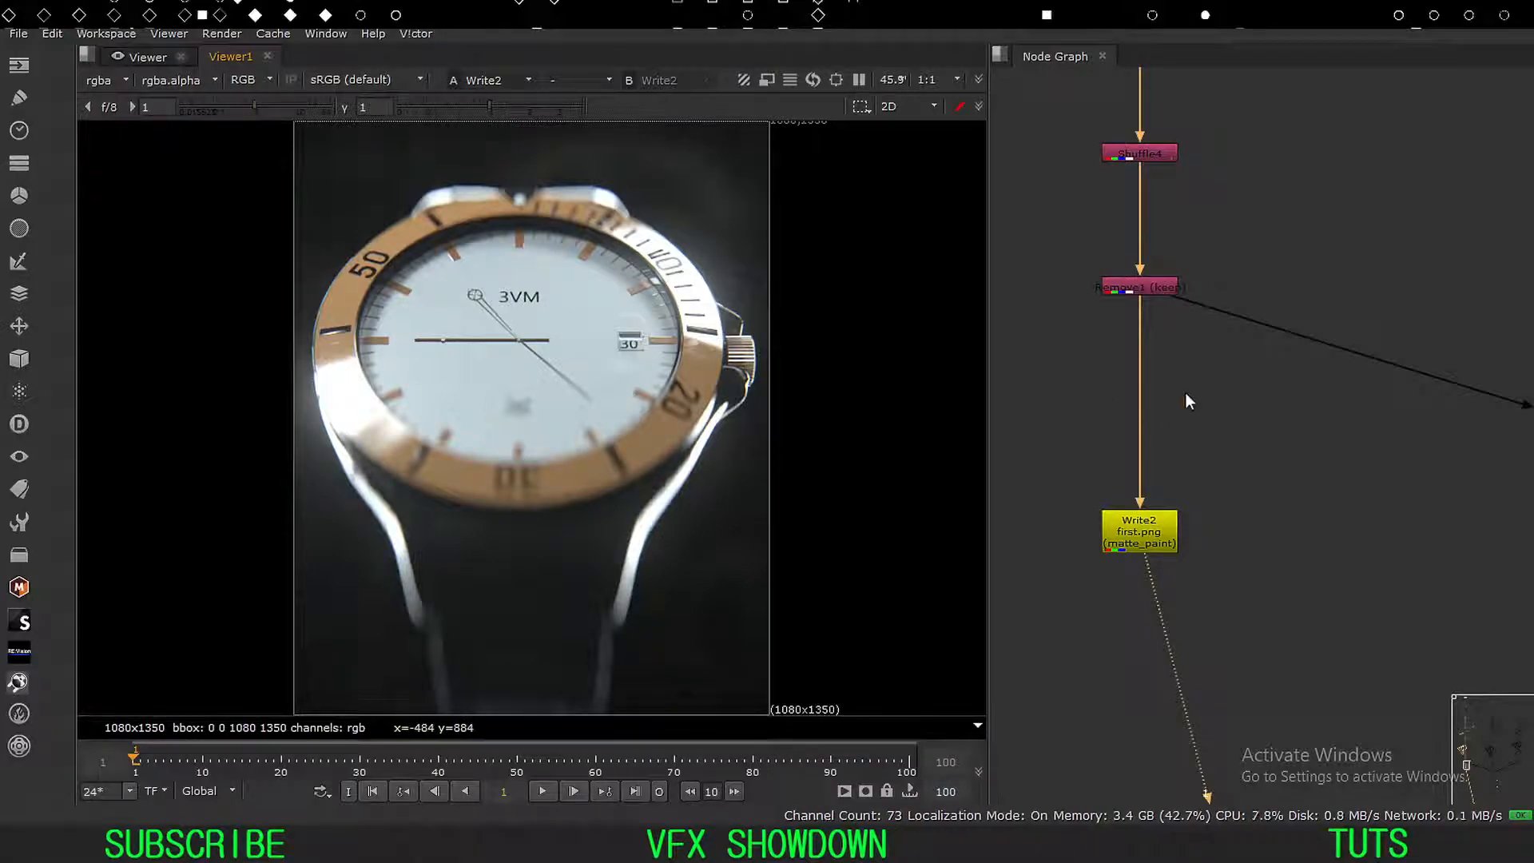
Go to the branch with the dial close-up and view its leftmost Vectorfield node.
scroll(1171, 412, down, 5)
scroll(1177, 438, down, 4)
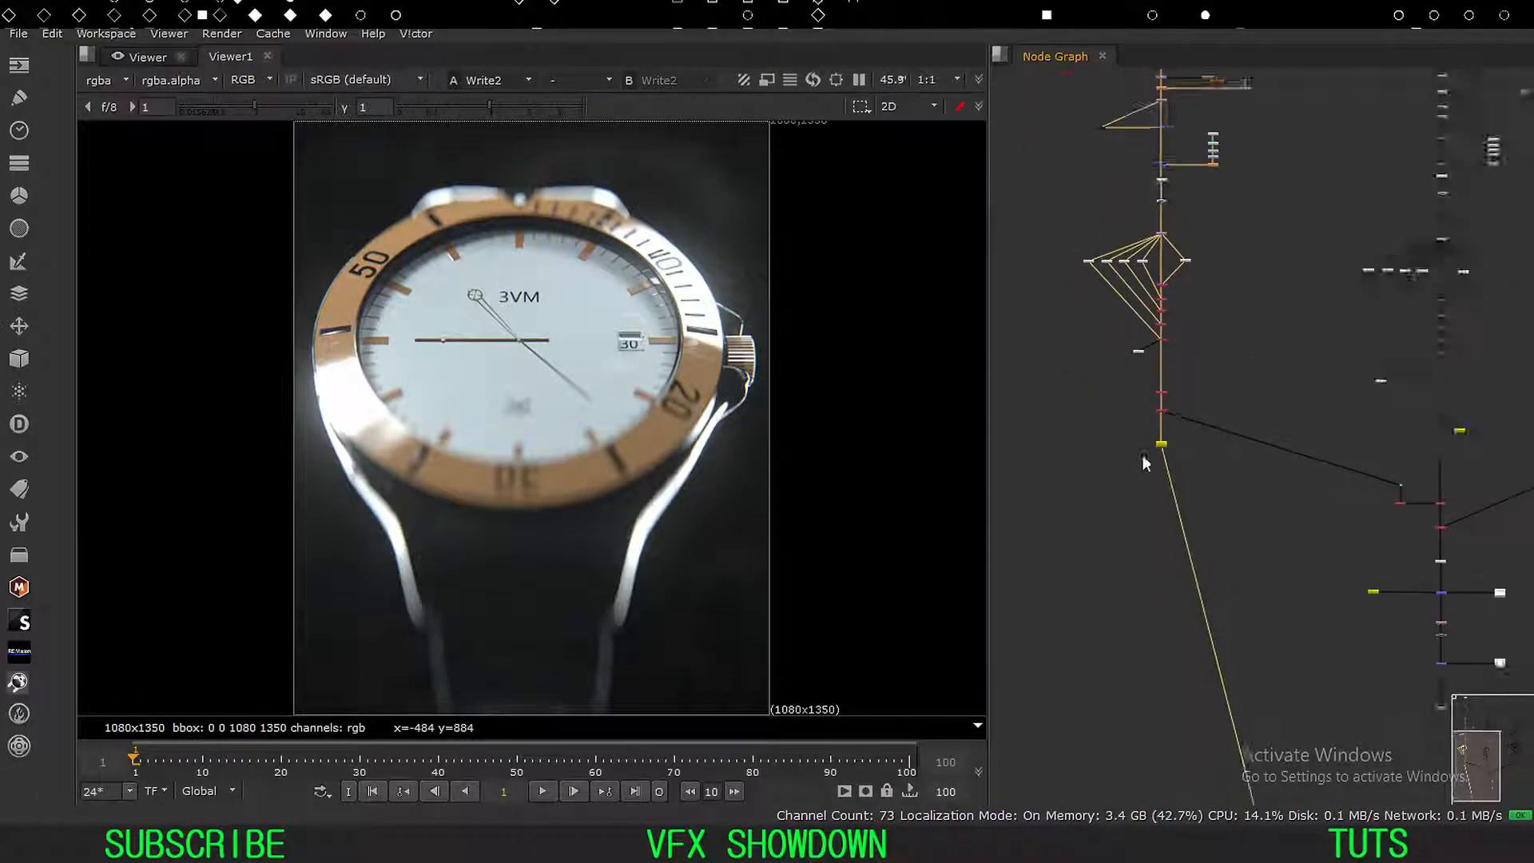
scroll(1170, 422, up, 5)
scroll(1193, 472, up, 3)
middle_drag(1198, 411, 1208, 457)
drag(1295, 339, 1187, 414)
scroll(1143, 438, up, 1)
middle_drag(1165, 436, 1182, 434)
scroll(1182, 433, up, 3)
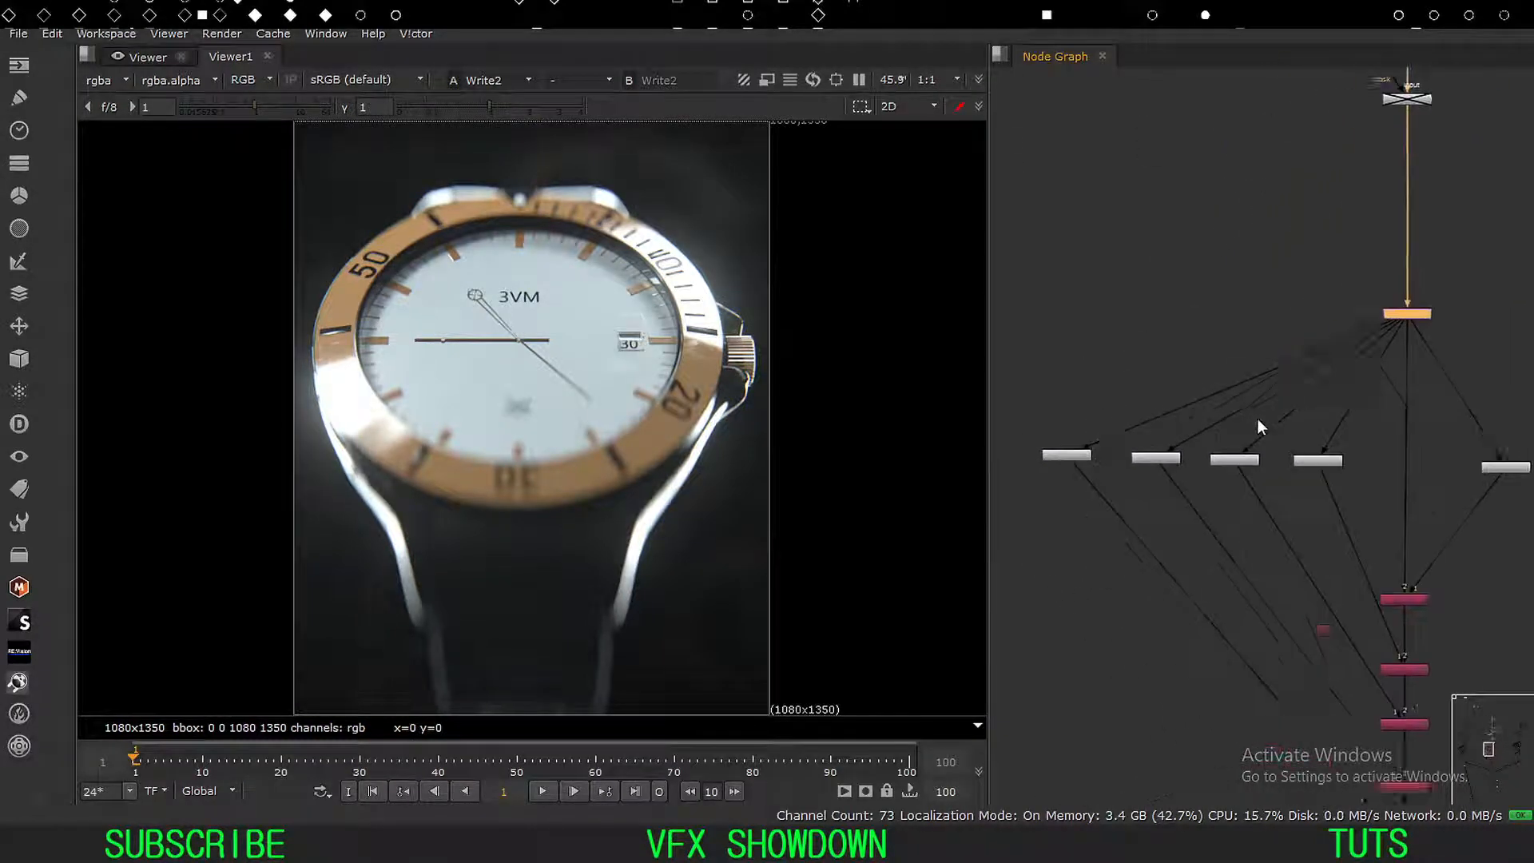
click(1104, 438)
key(1)
Show LayerContactSheet2 in the viewer to compare the looks of the dial close-up.
middle_drag(1284, 637, 1183, 474)
scroll(1128, 497, down, 3)
middle_drag(1224, 651, 1238, 424)
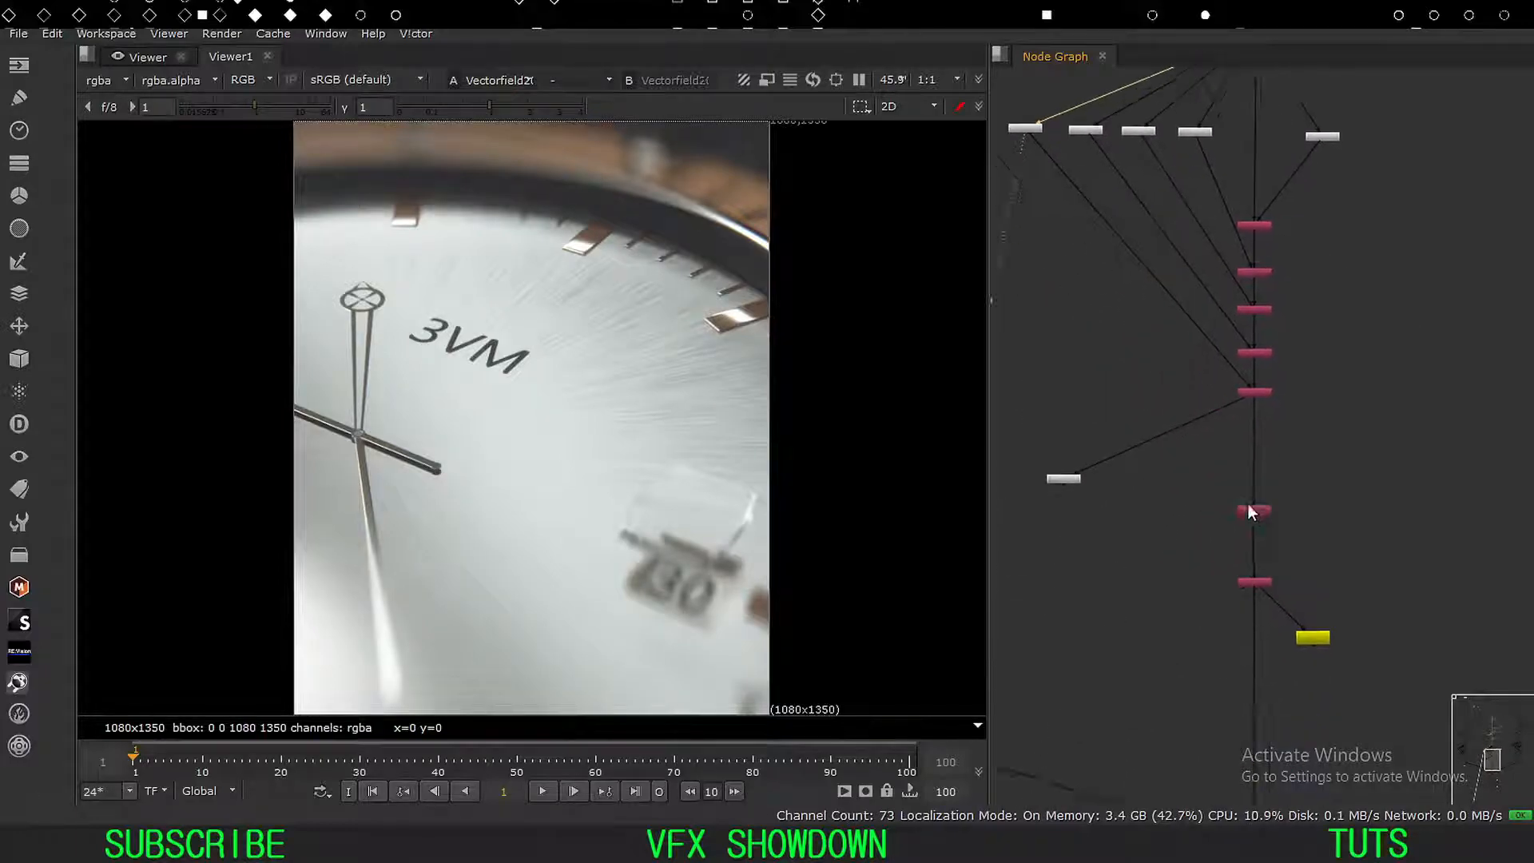
click(1086, 467)
key(1)
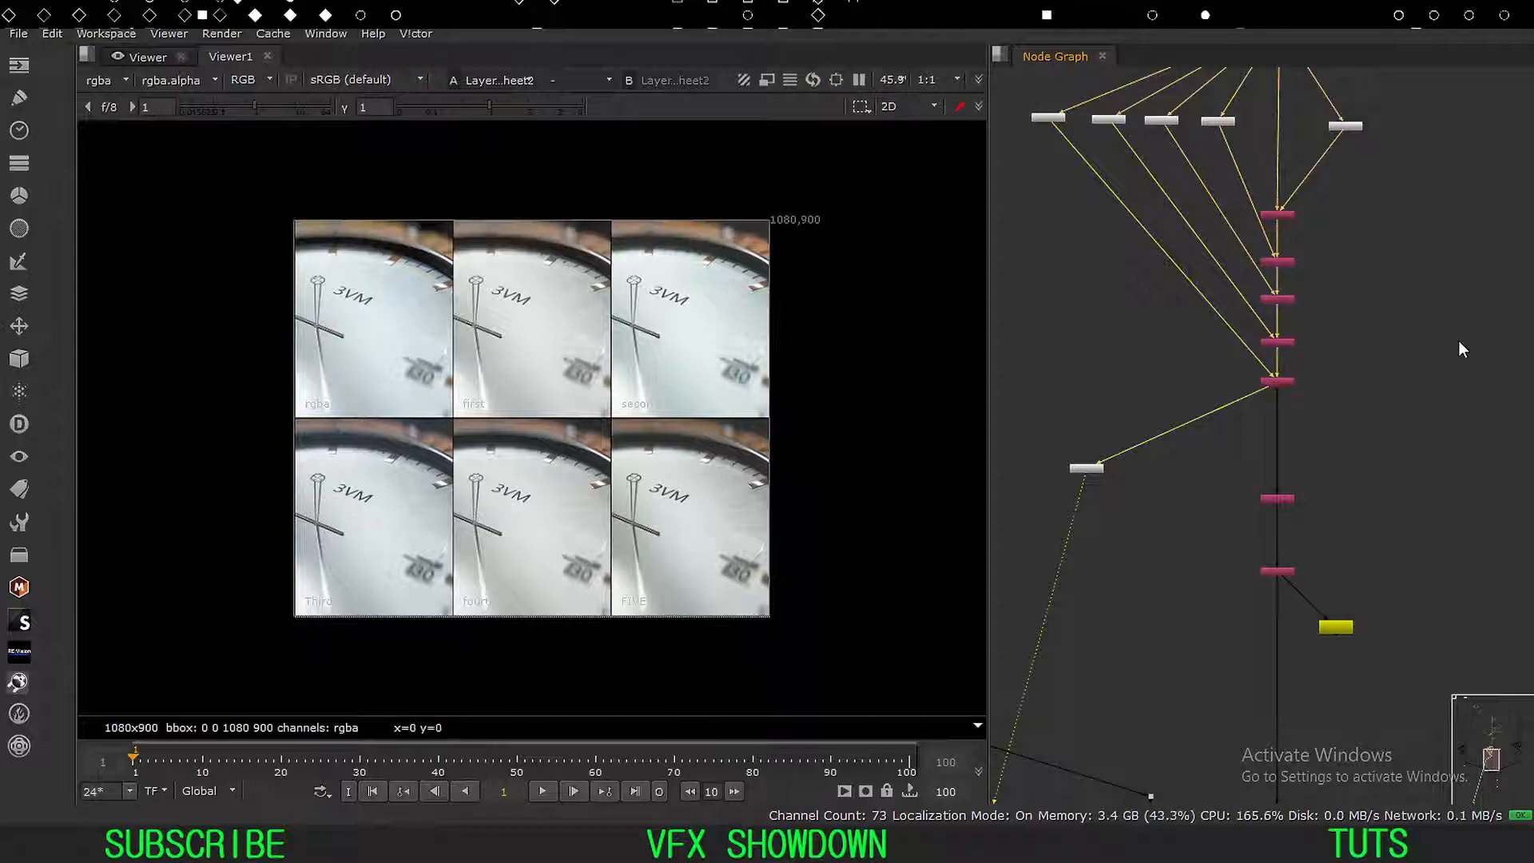
Show LayerContactSheet1 with the front-view watch looks and fit the contact sheet to the viewer.
middle_drag(1352, 438, 1321, 449)
scroll(1321, 449, down, 4)
middle_drag(1524, 391, 1210, 464)
click(1289, 463)
key(1)
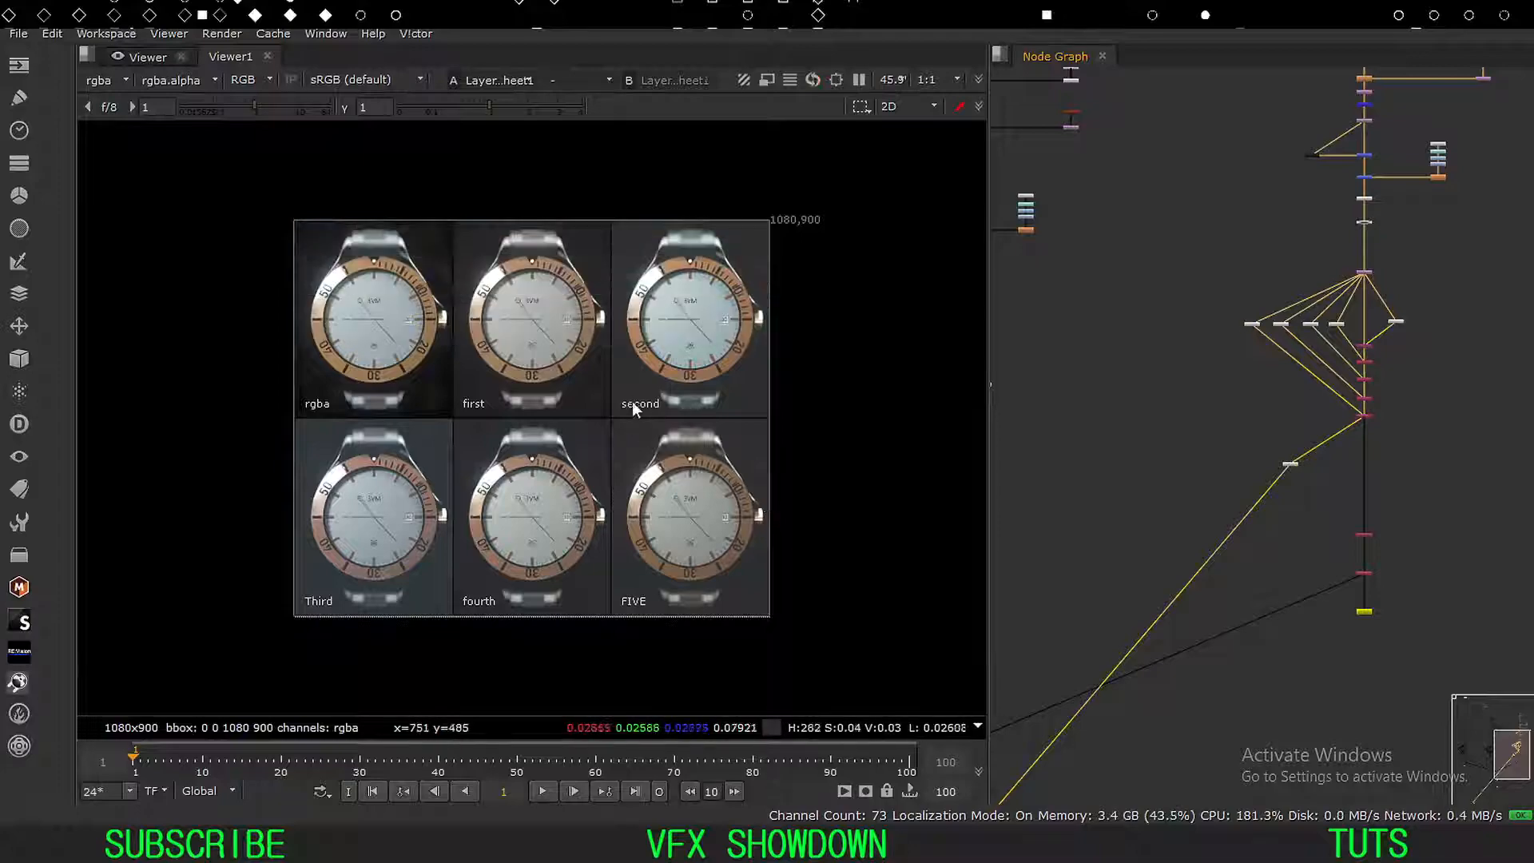
middle_drag(1055, 454, 1267, 426)
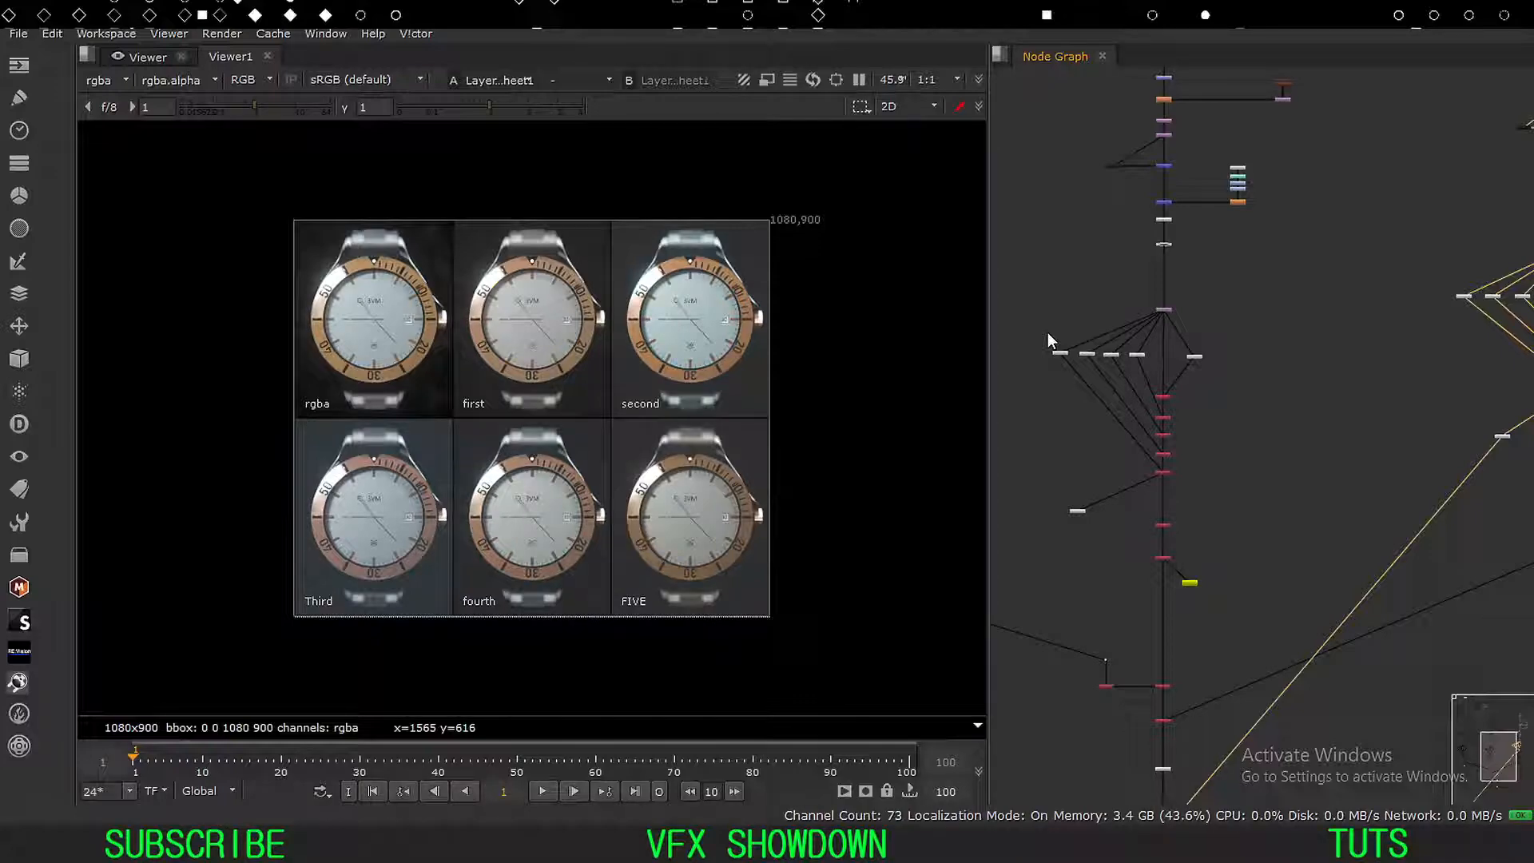
key(f)
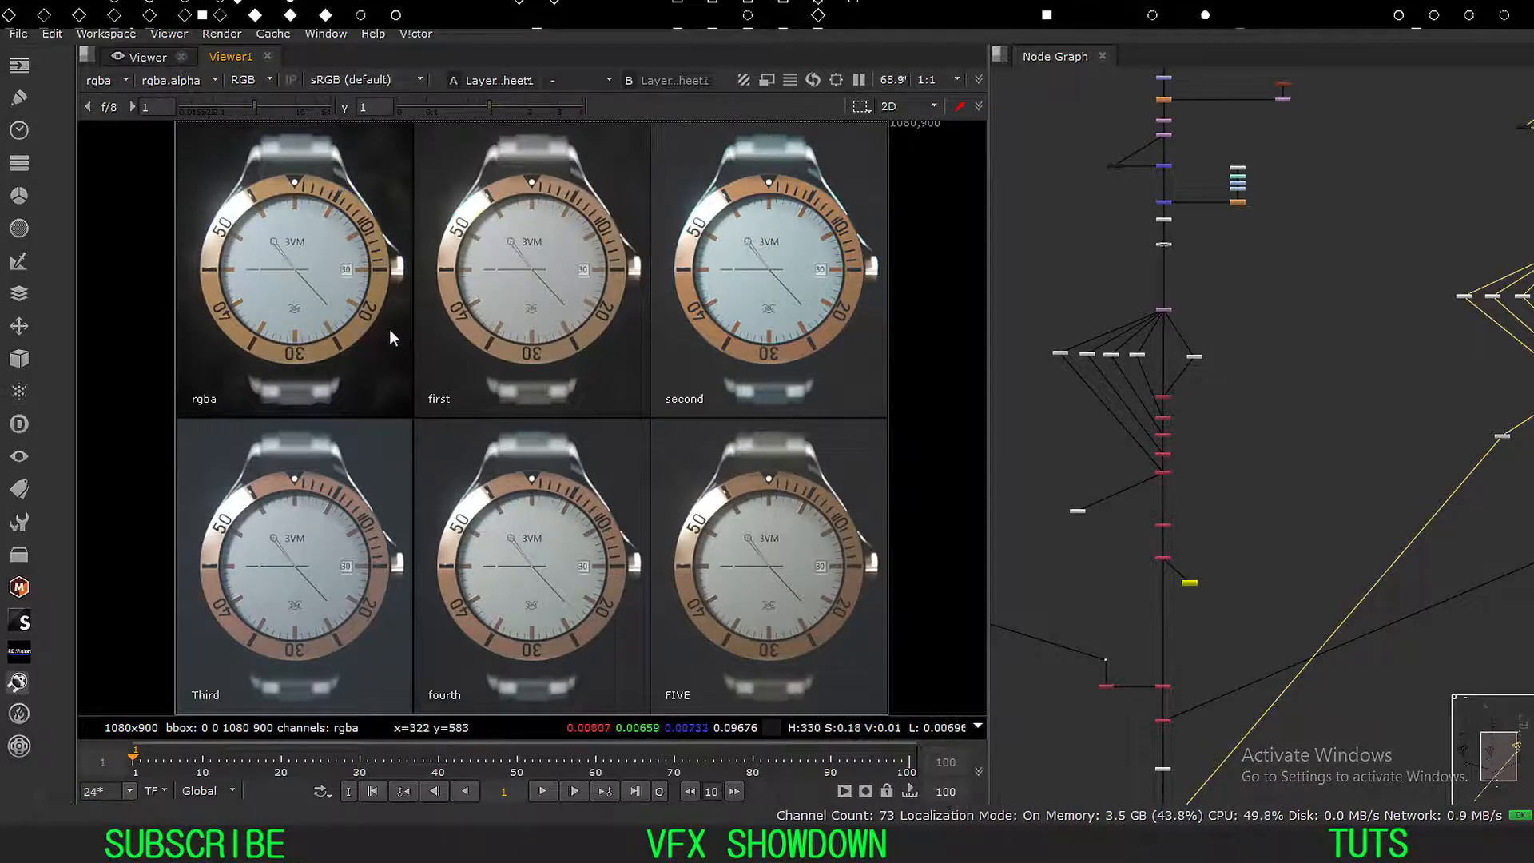
Go to the dial close-up branch and show its Shuffle6 node in the viewer.
ctrl+shift+drag(521, 326, 559, 251)
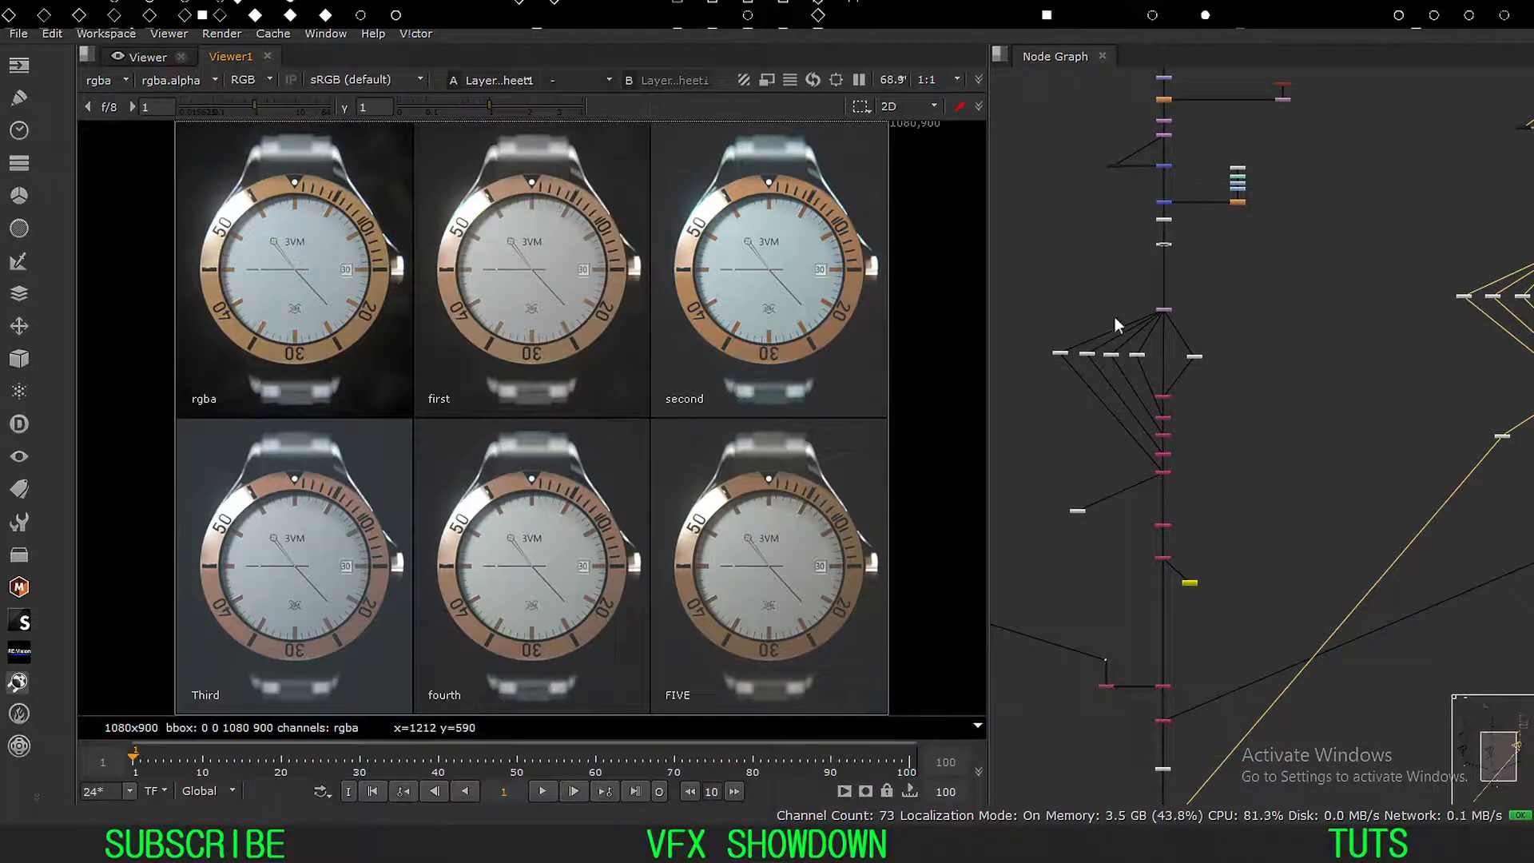
scroll(1186, 559, up, 5)
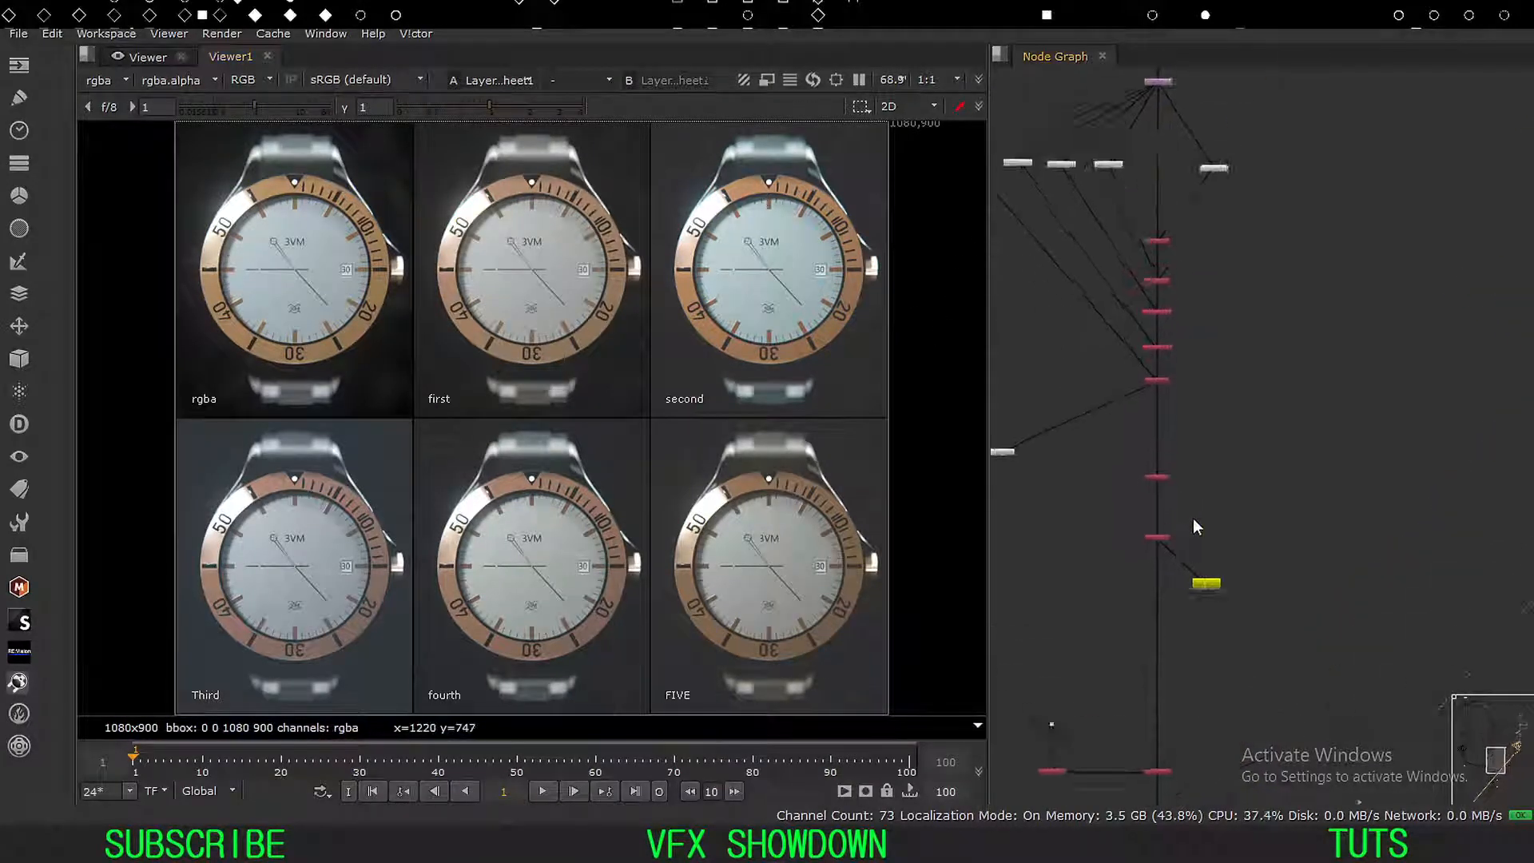
scroll(1230, 476, up, 2)
click(1159, 449)
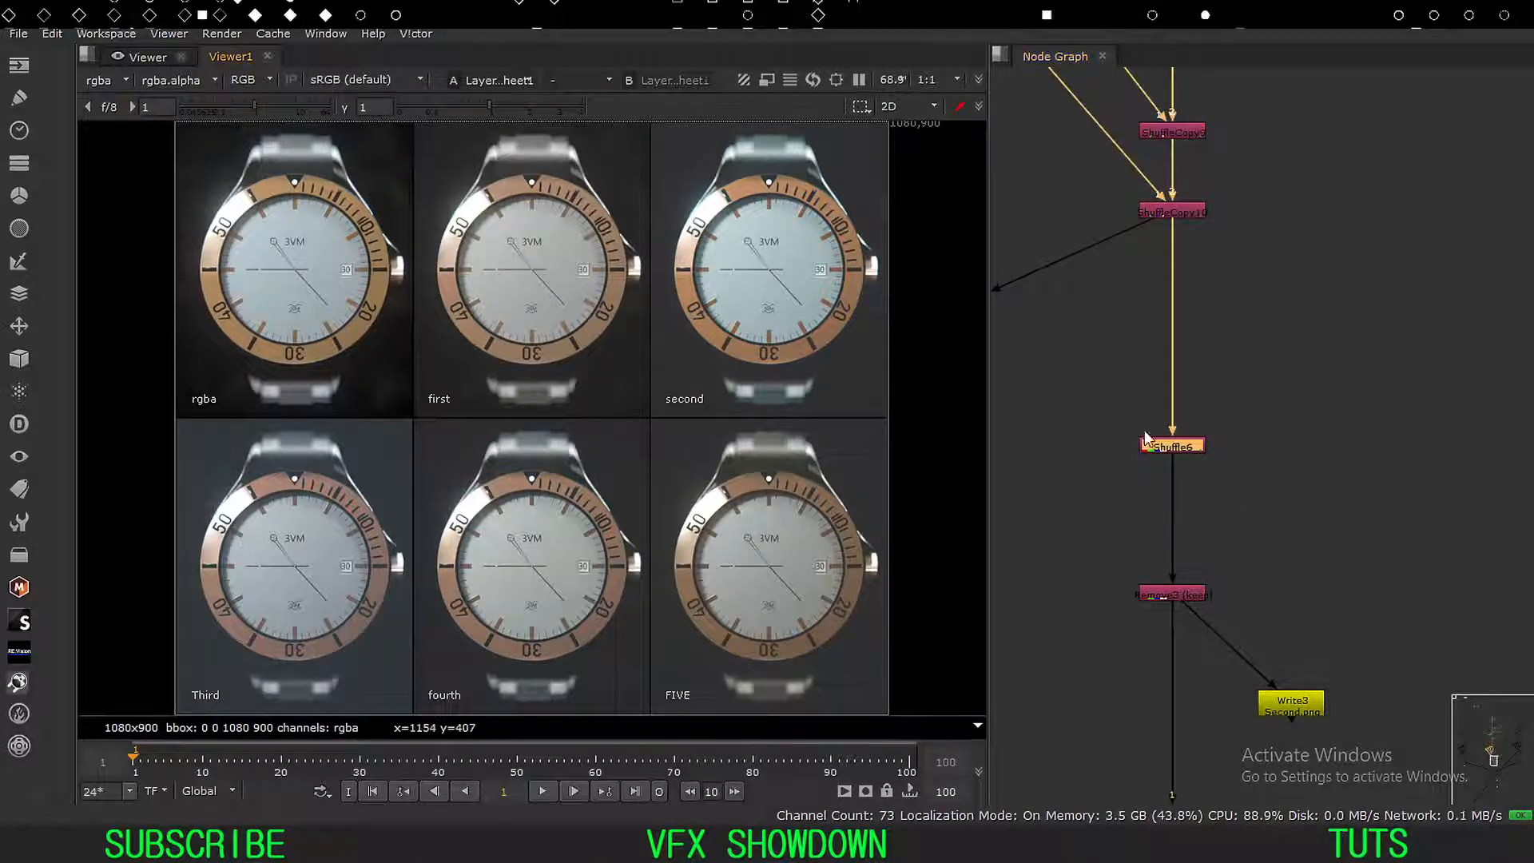
key(1)
Set Shuffle6's in 1 layer to first and close its properties.
double_click(1176, 447)
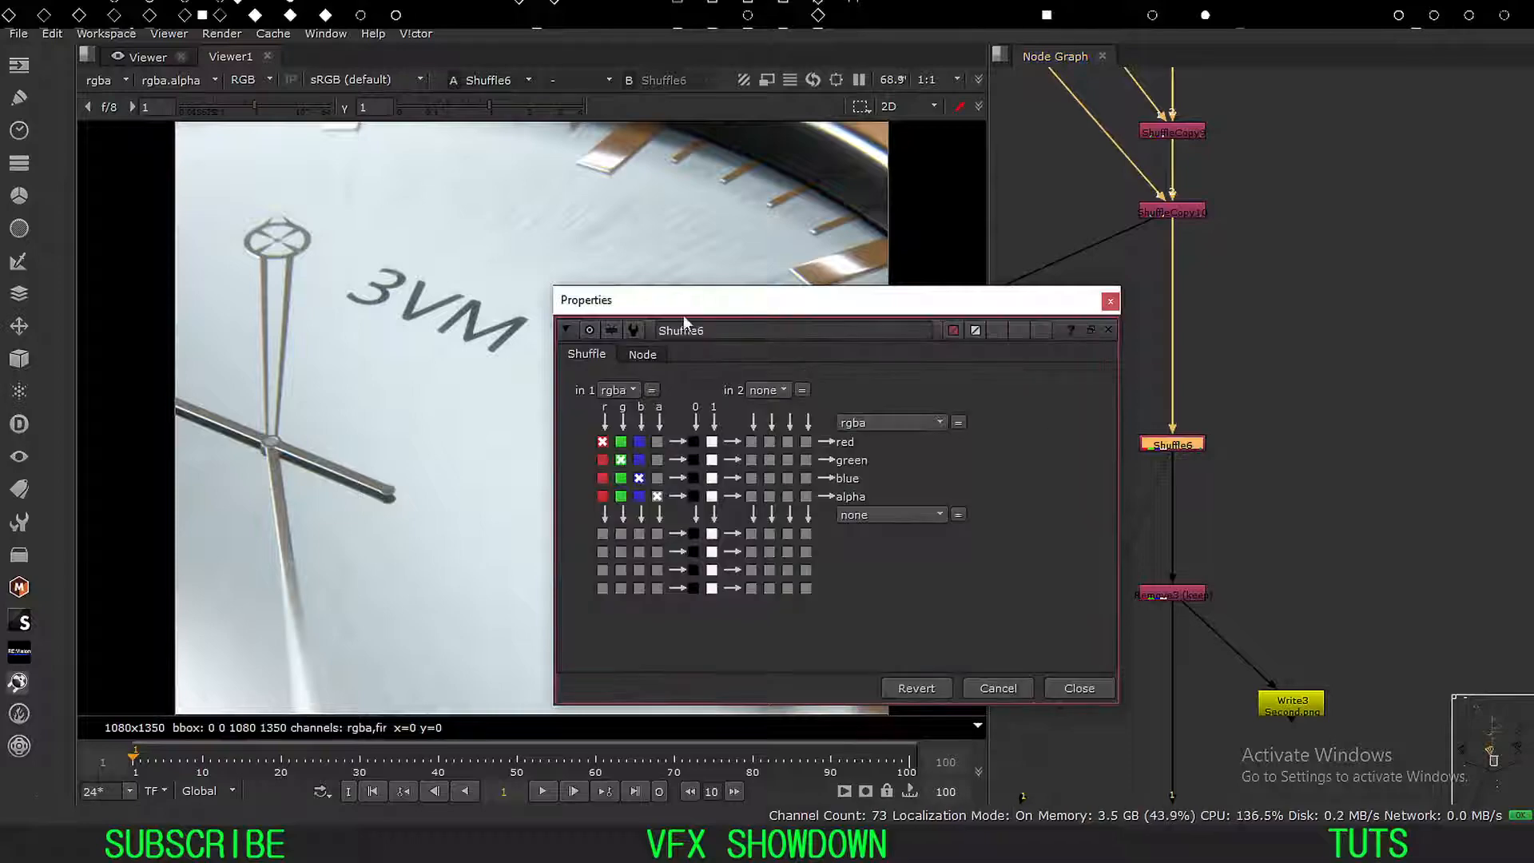
drag(711, 298, 802, 214)
click(709, 307)
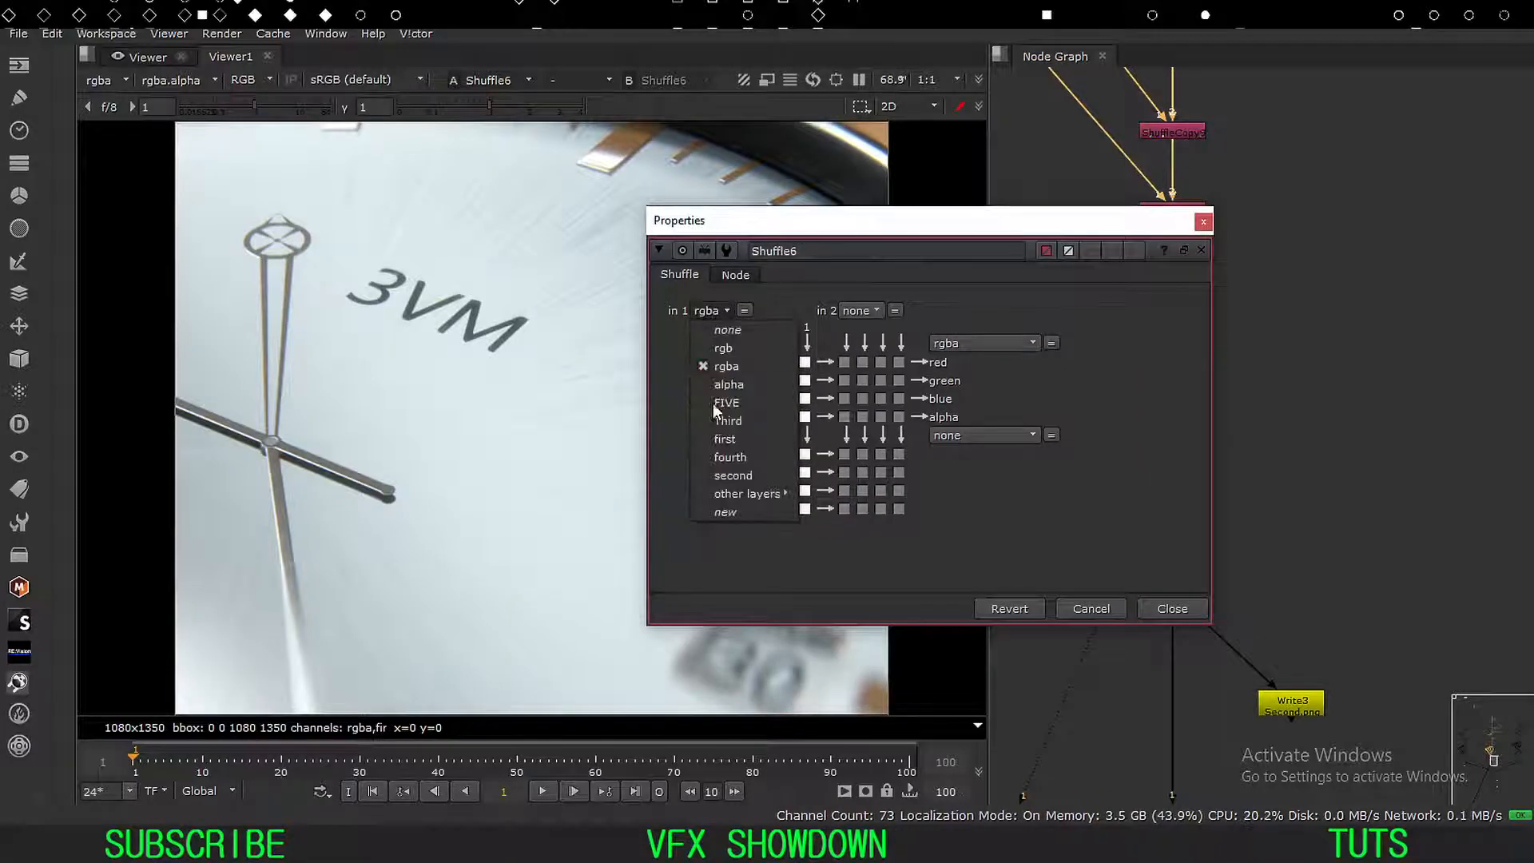
click(718, 446)
click(1172, 608)
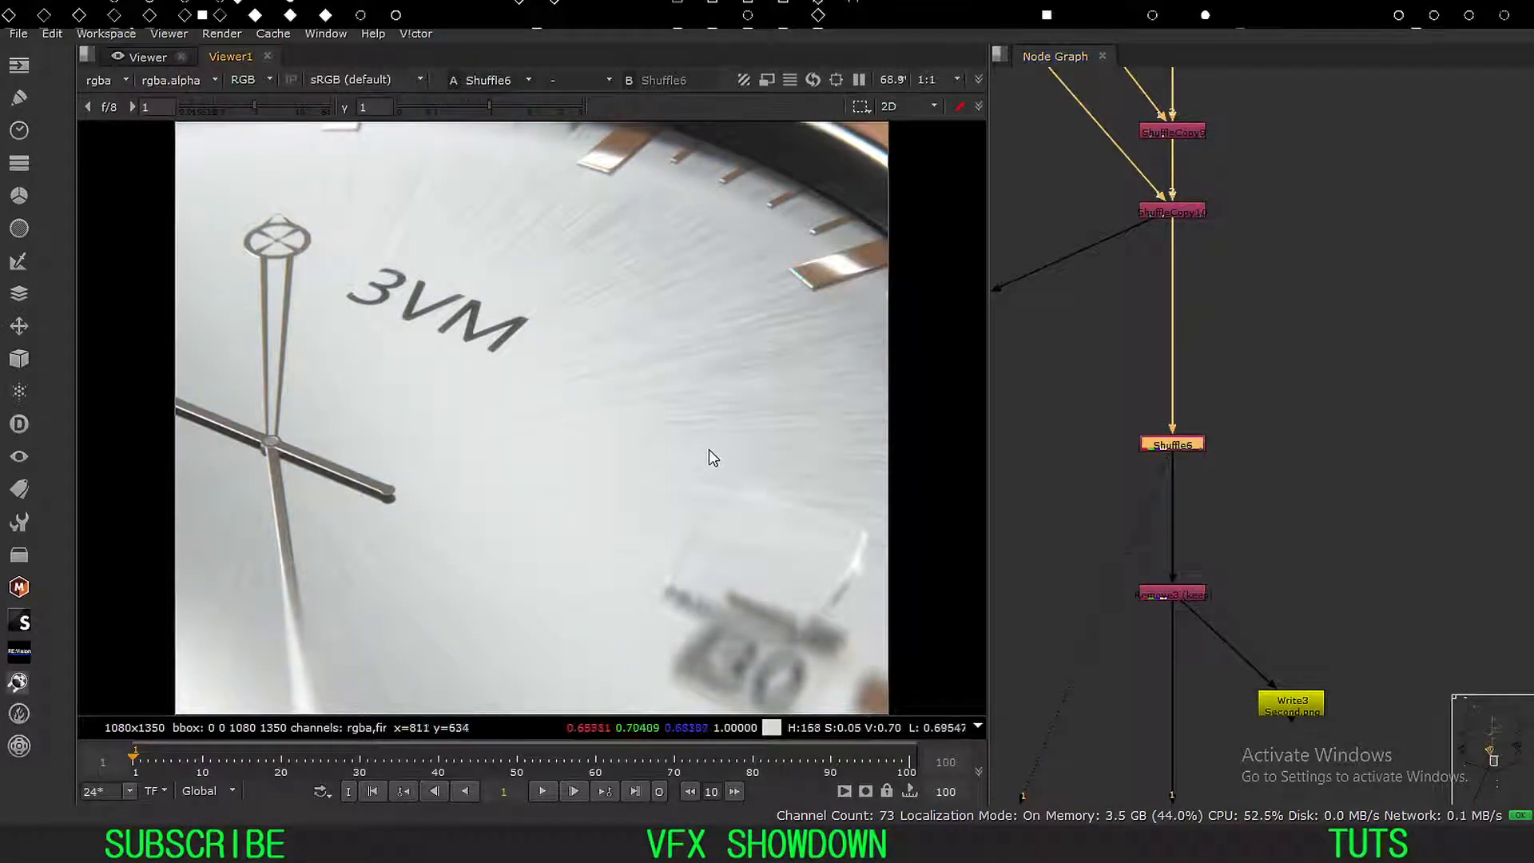
Show Remove3 in the viewer and fit the dial close-up to the view.
key(f)
drag(1285, 555, 1138, 619)
key(1)
click(1120, 655)
Move the Write3 node away from Remove3 and undo both that move and Shuffle6's layer change.
middle_drag(1088, 659, 1058, 541)
drag(1261, 602, 1382, 516)
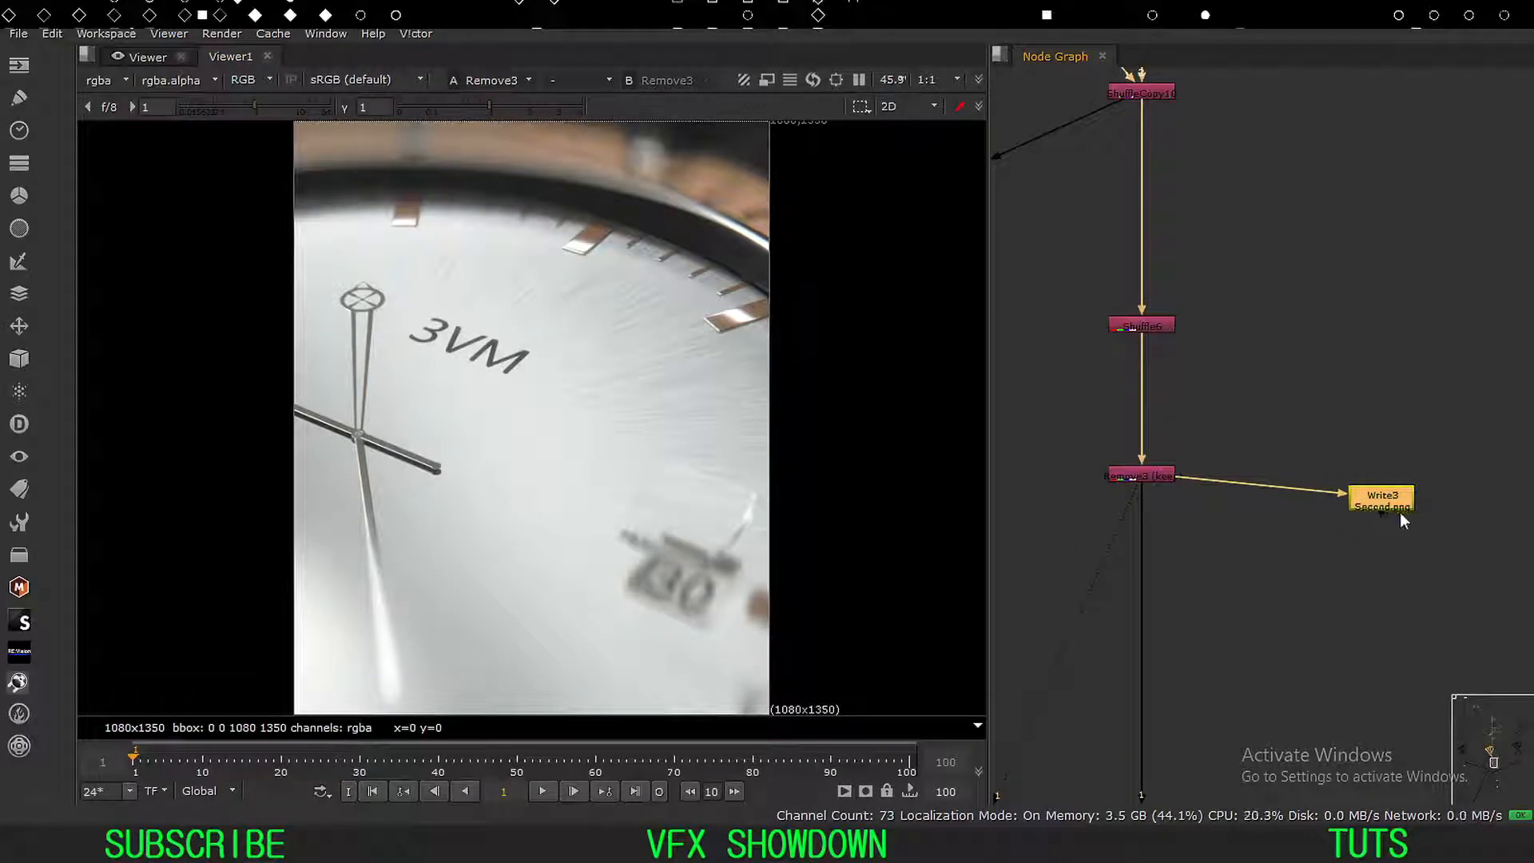
middle_drag(1172, 330, 1243, 472)
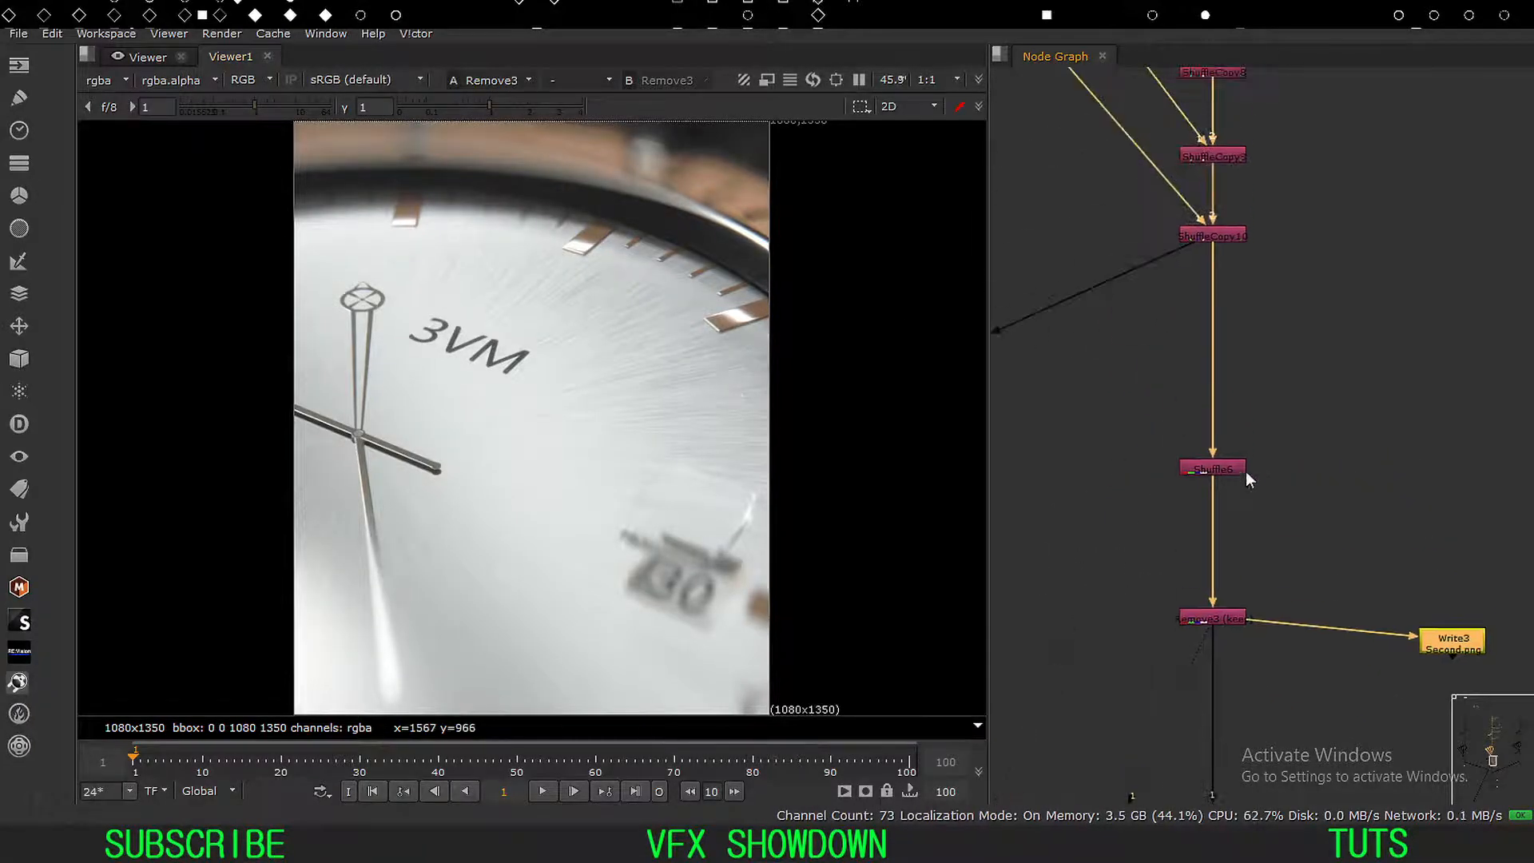
key(ctrl)
key(ctrl+z)
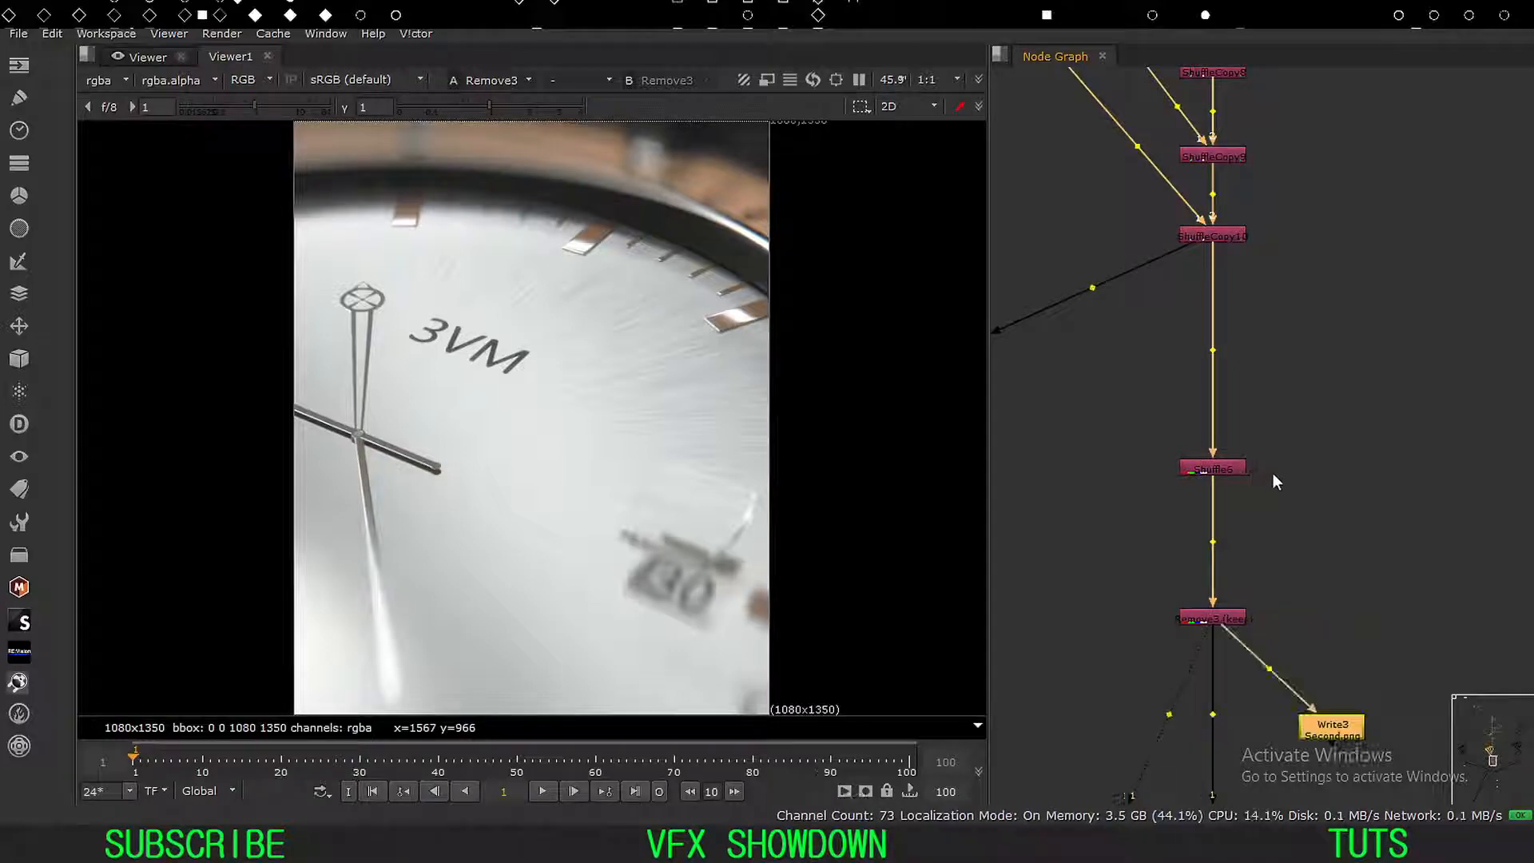
Paste another Vectorfield node beside Vectorfield16 and connect its input to Crop3.
scroll(1110, 391, down, 8)
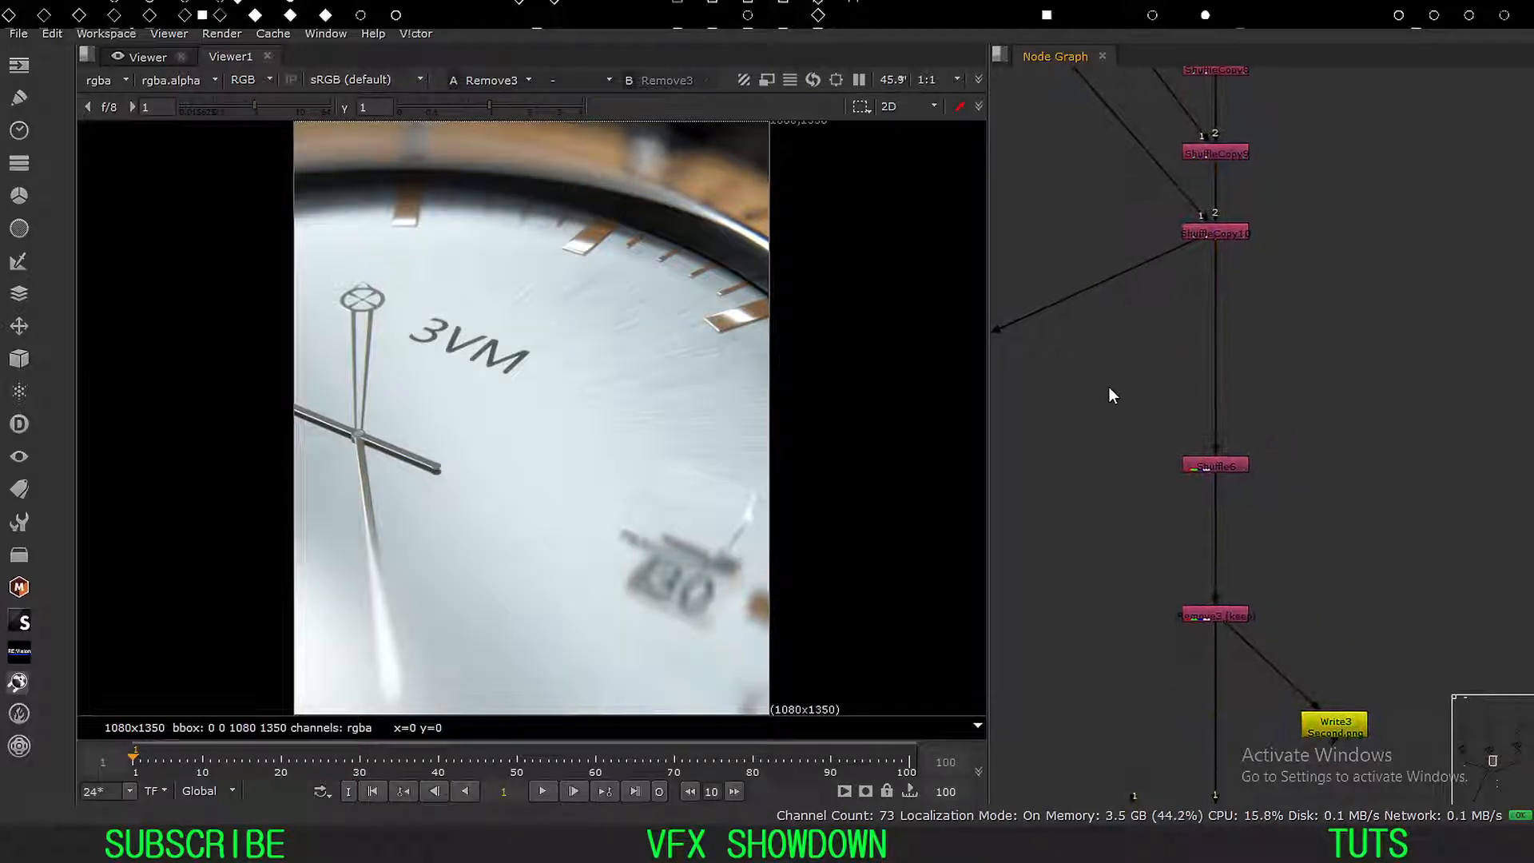
middle_drag(1114, 424, 1184, 500)
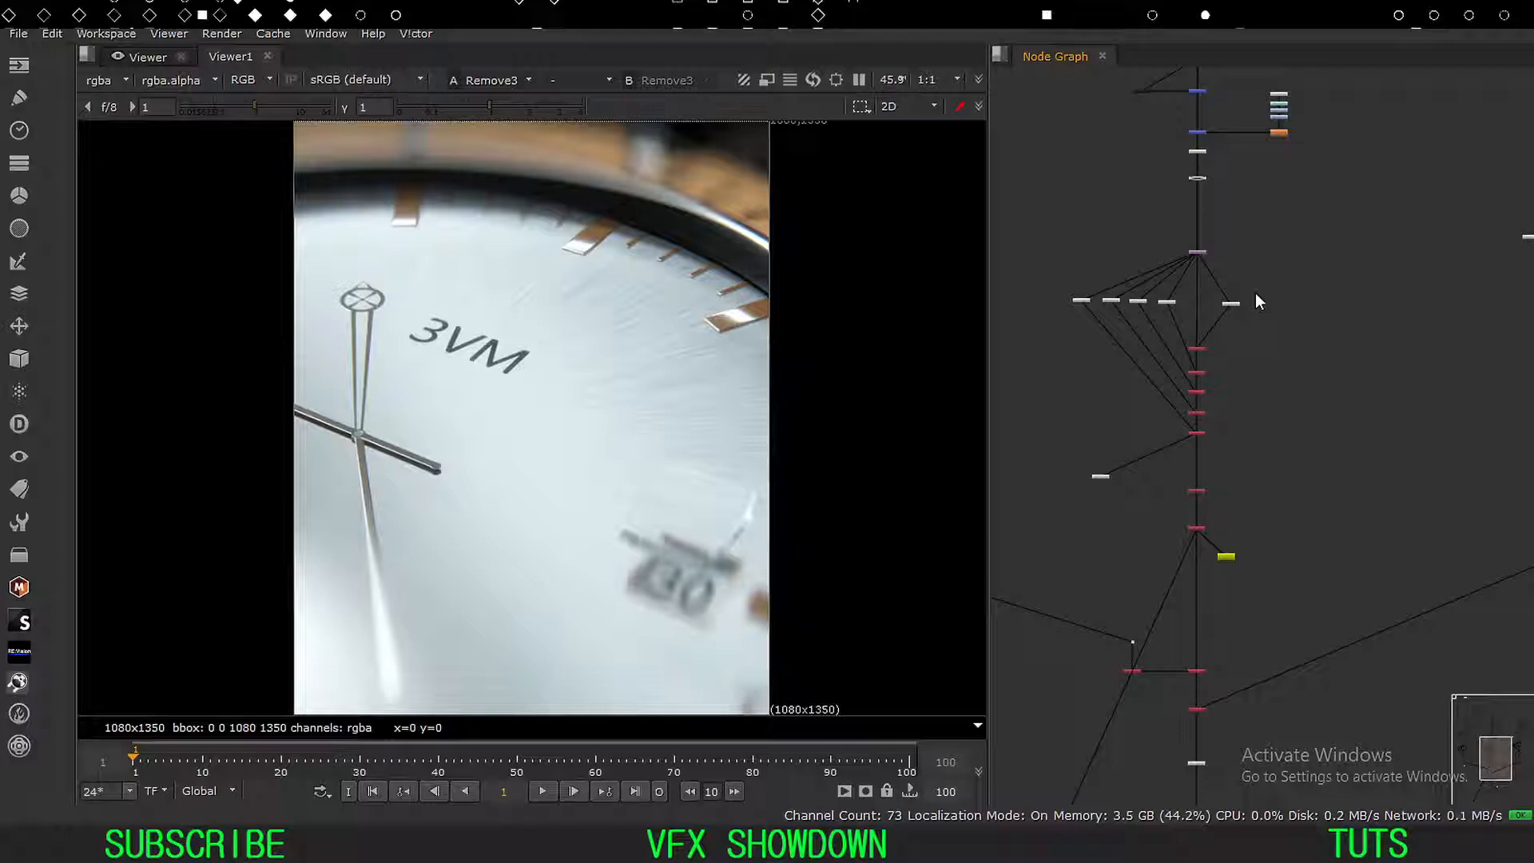
scroll(1201, 473, up, 5)
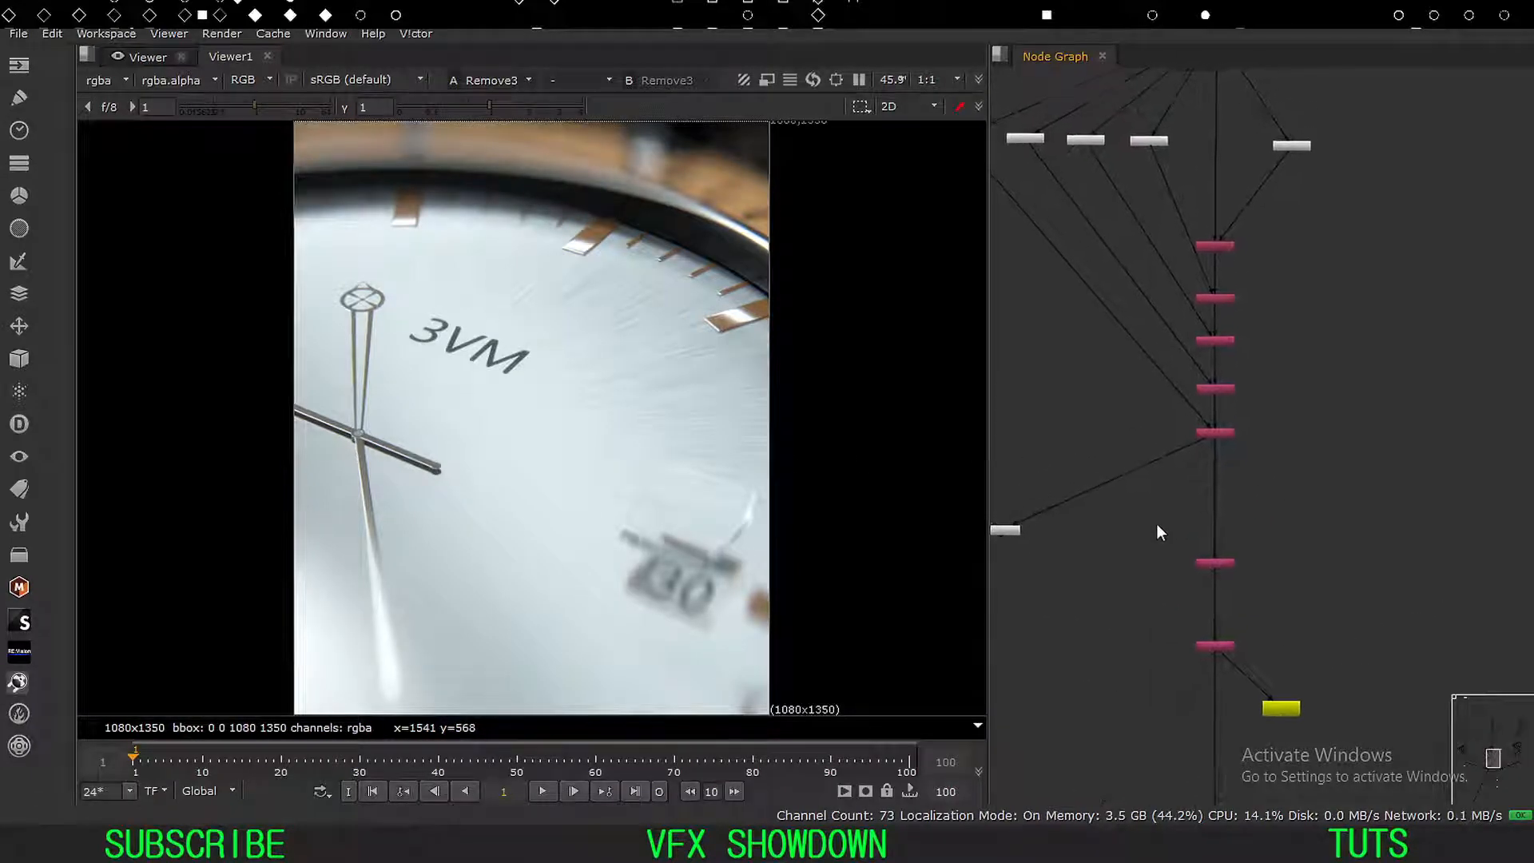
mouse_move(1147, 413)
middle_down()
mouse_move(1182, 584)
mouse_move(1158, 545)
mouse_move(1189, 545)
middle_up()
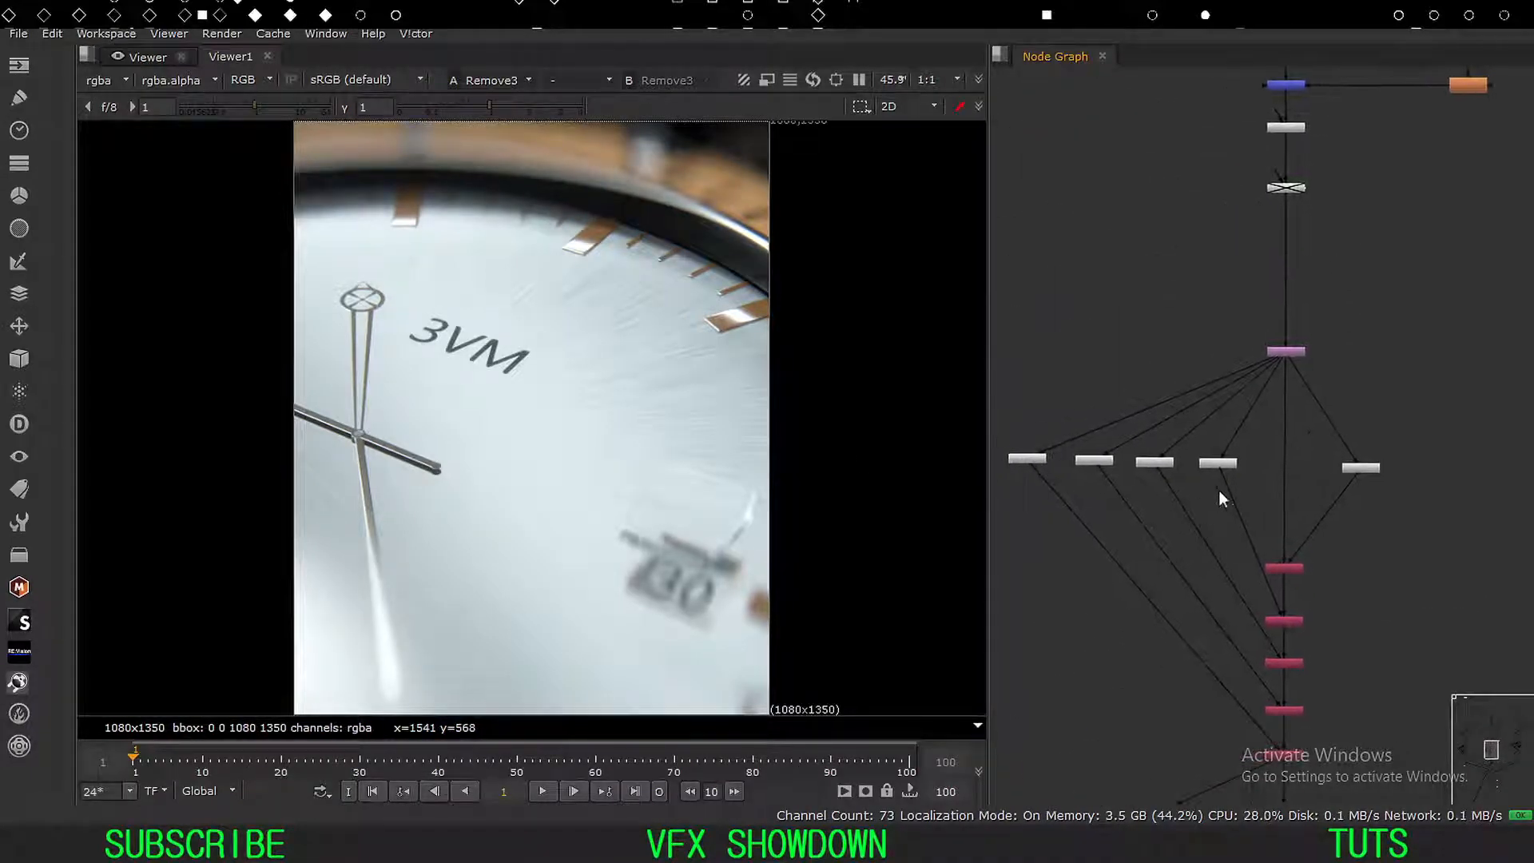
scroll(1267, 472, up, 3)
scroll(1254, 496, up, 1)
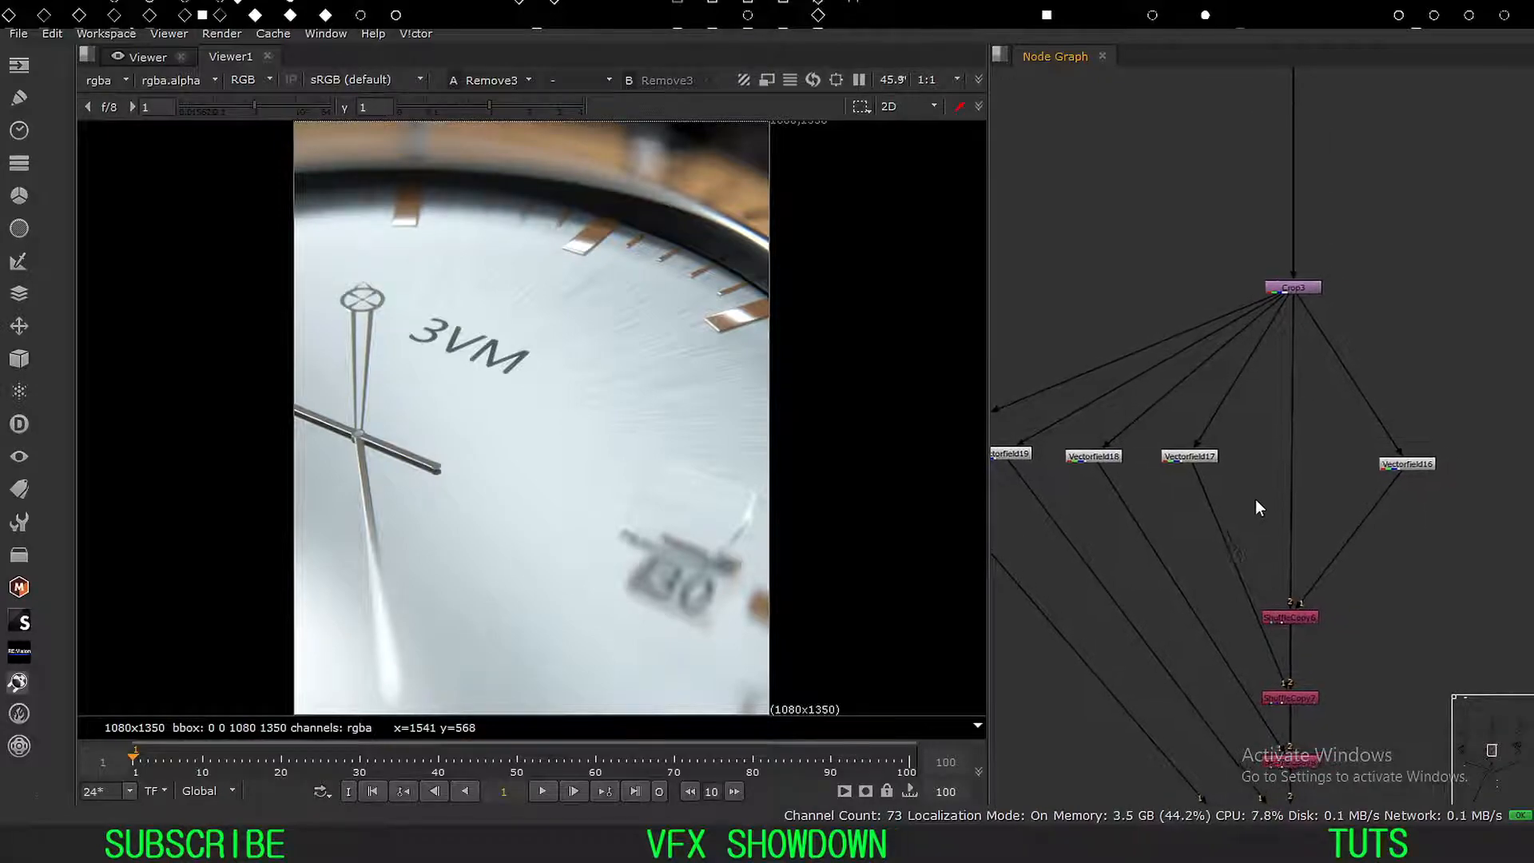
middle_drag(1254, 499, 1265, 488)
scroll(1317, 486, up, 3)
middle_drag(1415, 474, 1247, 499)
click(1273, 471)
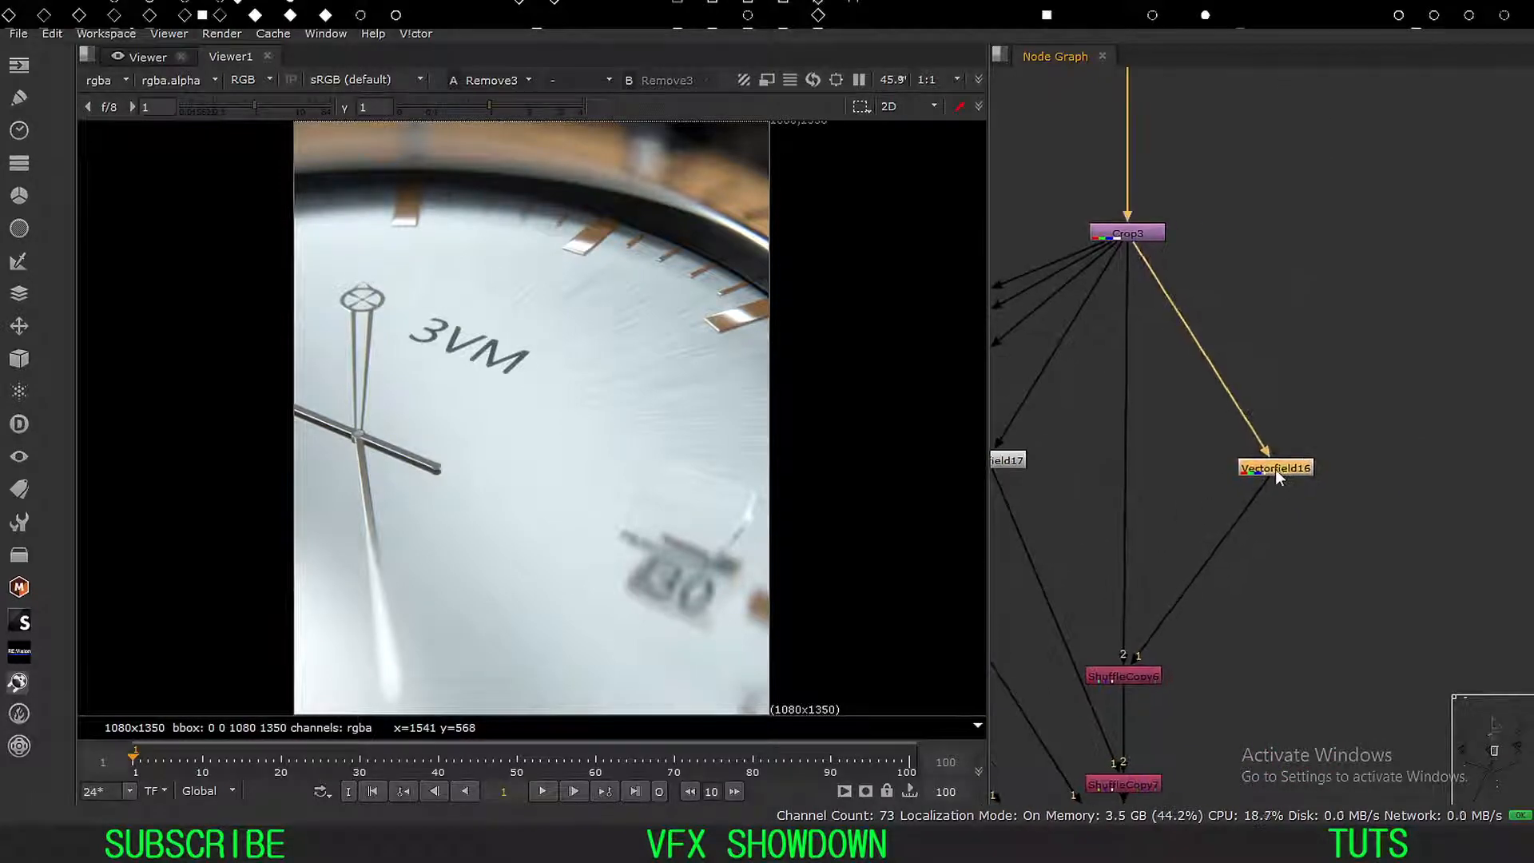
key(ctrl+v)
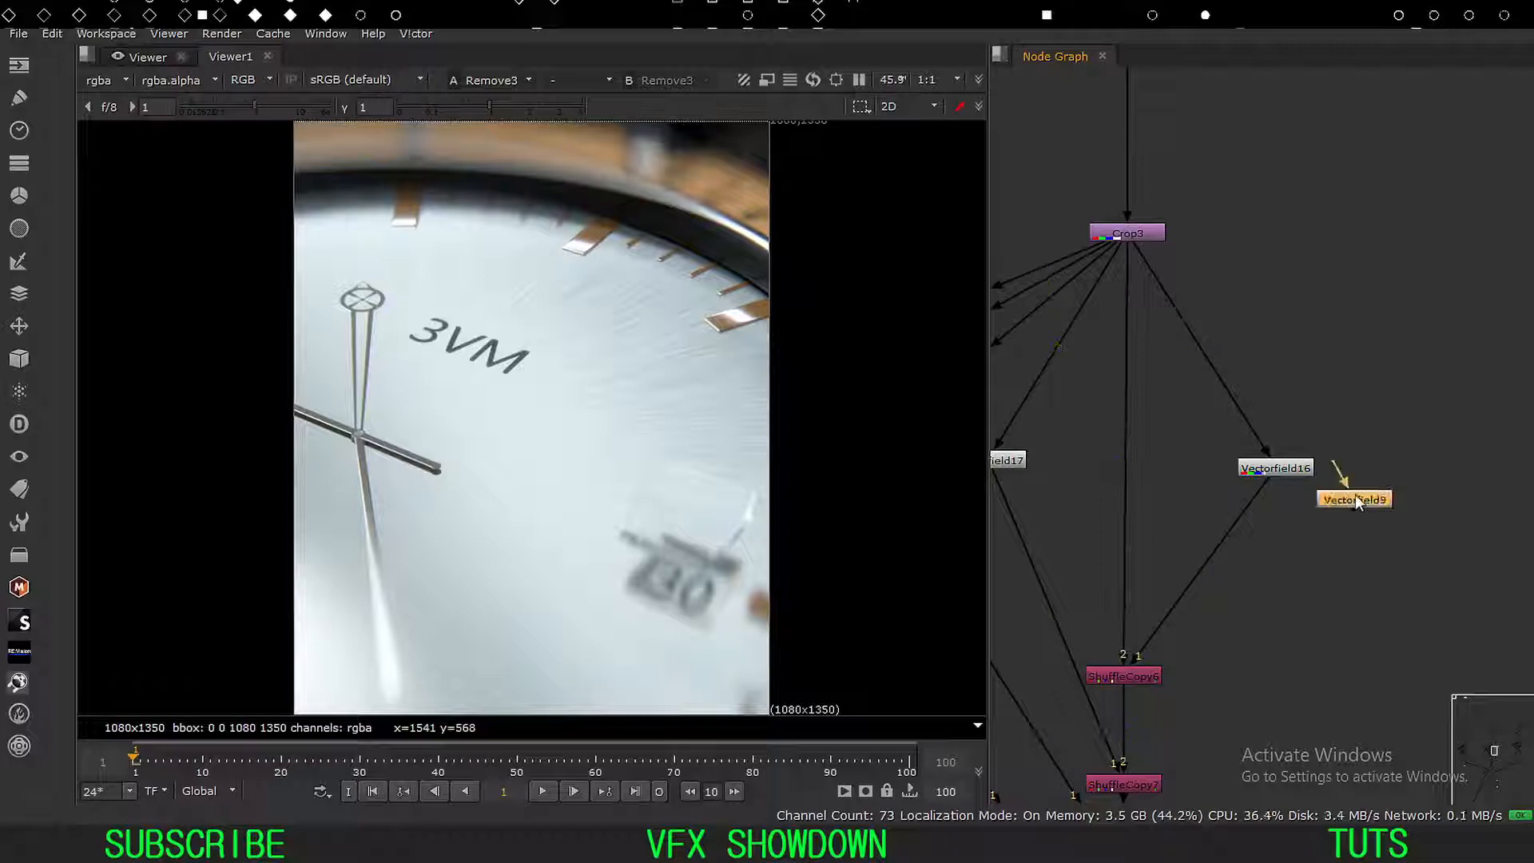
drag(1355, 499, 1128, 235)
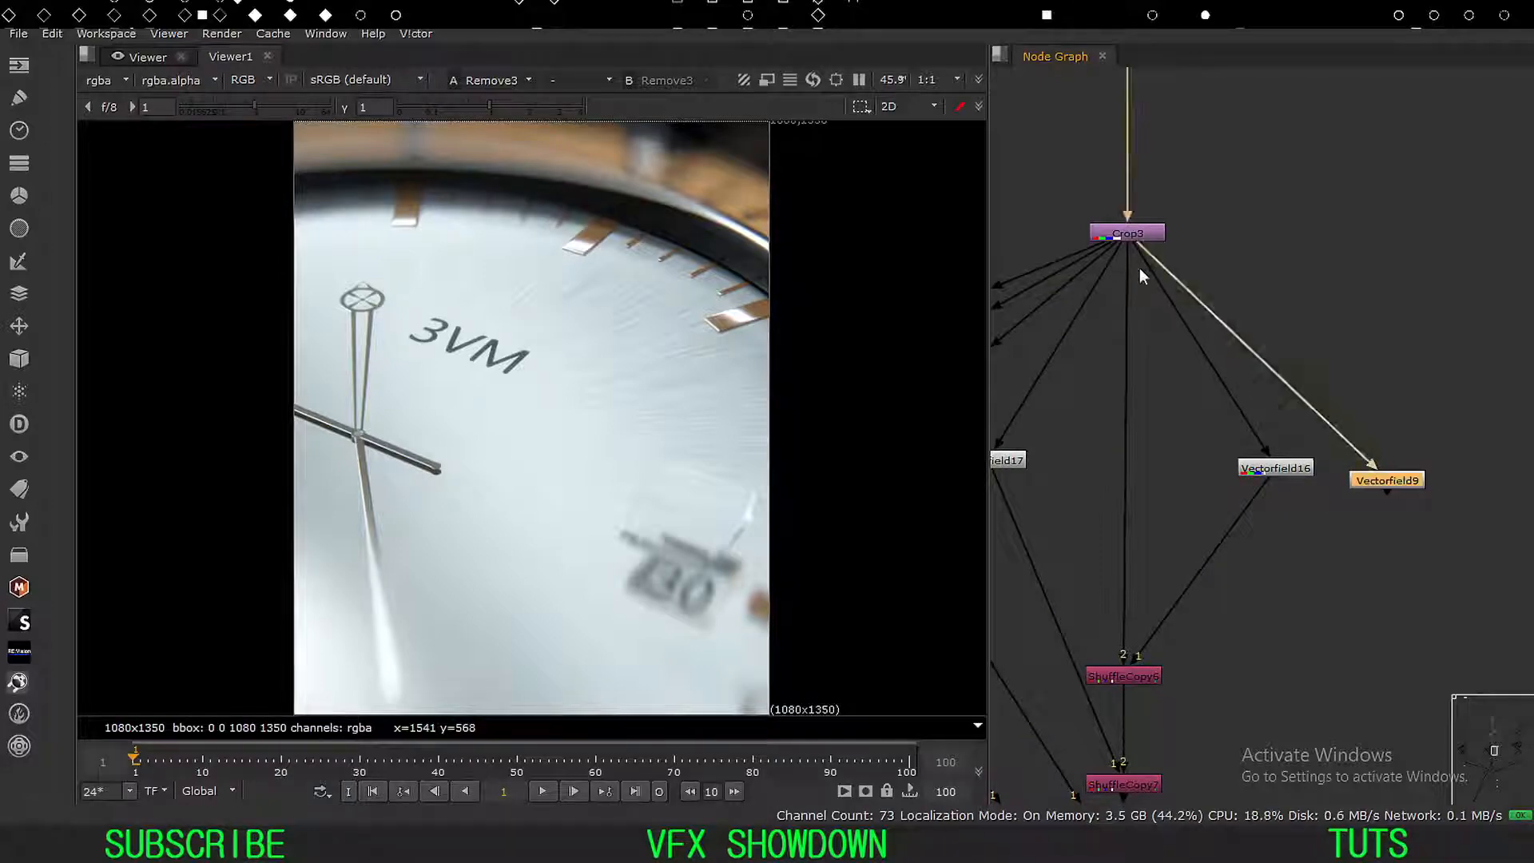
Align the pasted Vectorfield node with Vectorfield16 and check its LUT file settings.
drag(1402, 489, 1401, 464)
double_click(1398, 468)
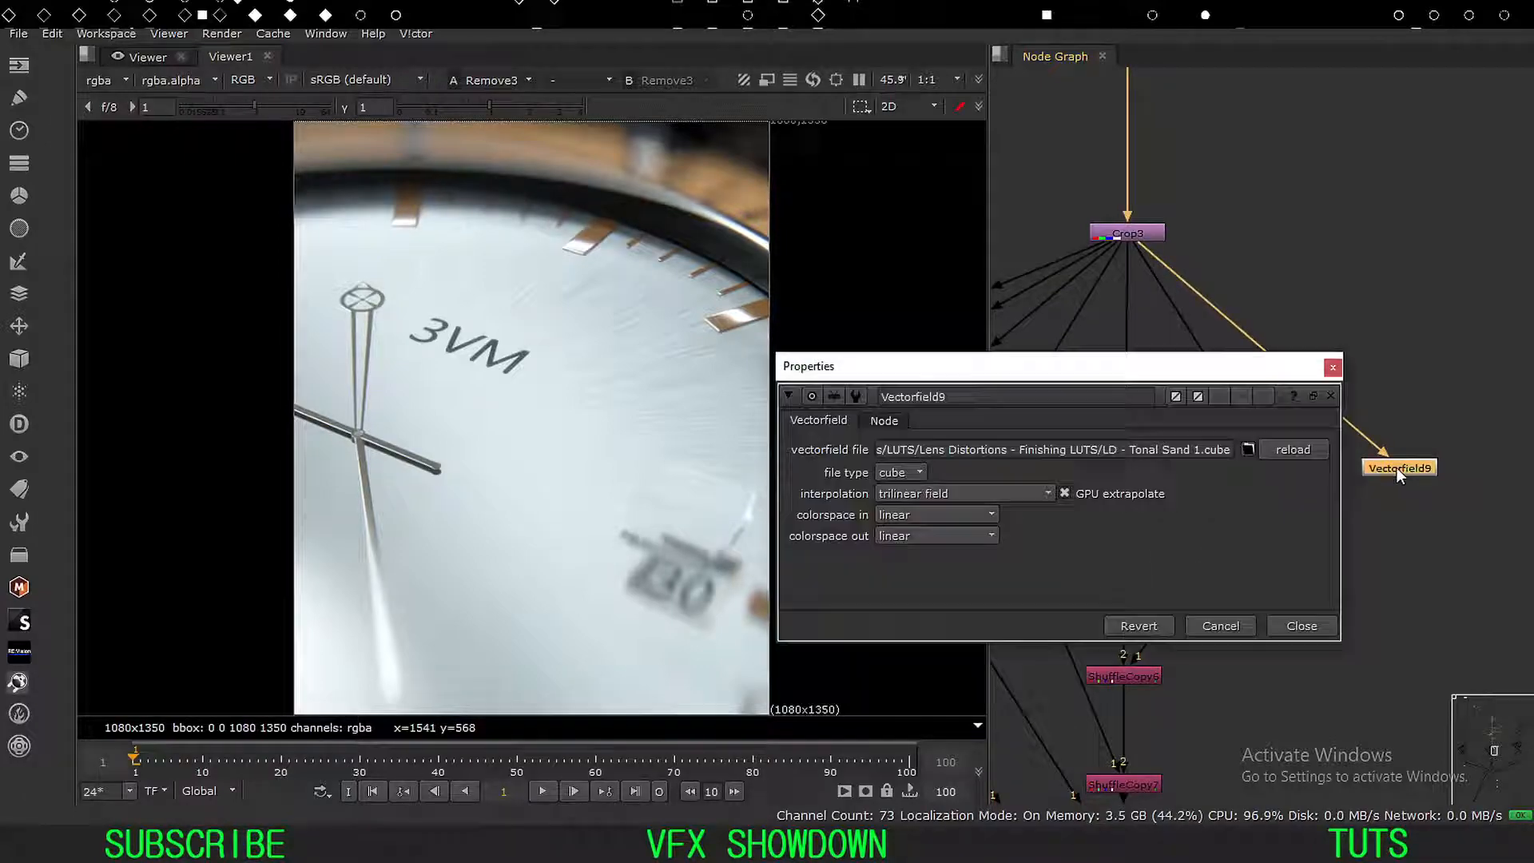
click(1331, 368)
Follow the ShuffleCopy chain down to its last node, and delete the extra Vectorfield node beside Vectorfield16.
middle_drag(1268, 586, 1313, 295)
scroll(1199, 484, down, 2)
middle_drag(1203, 510, 1218, 409)
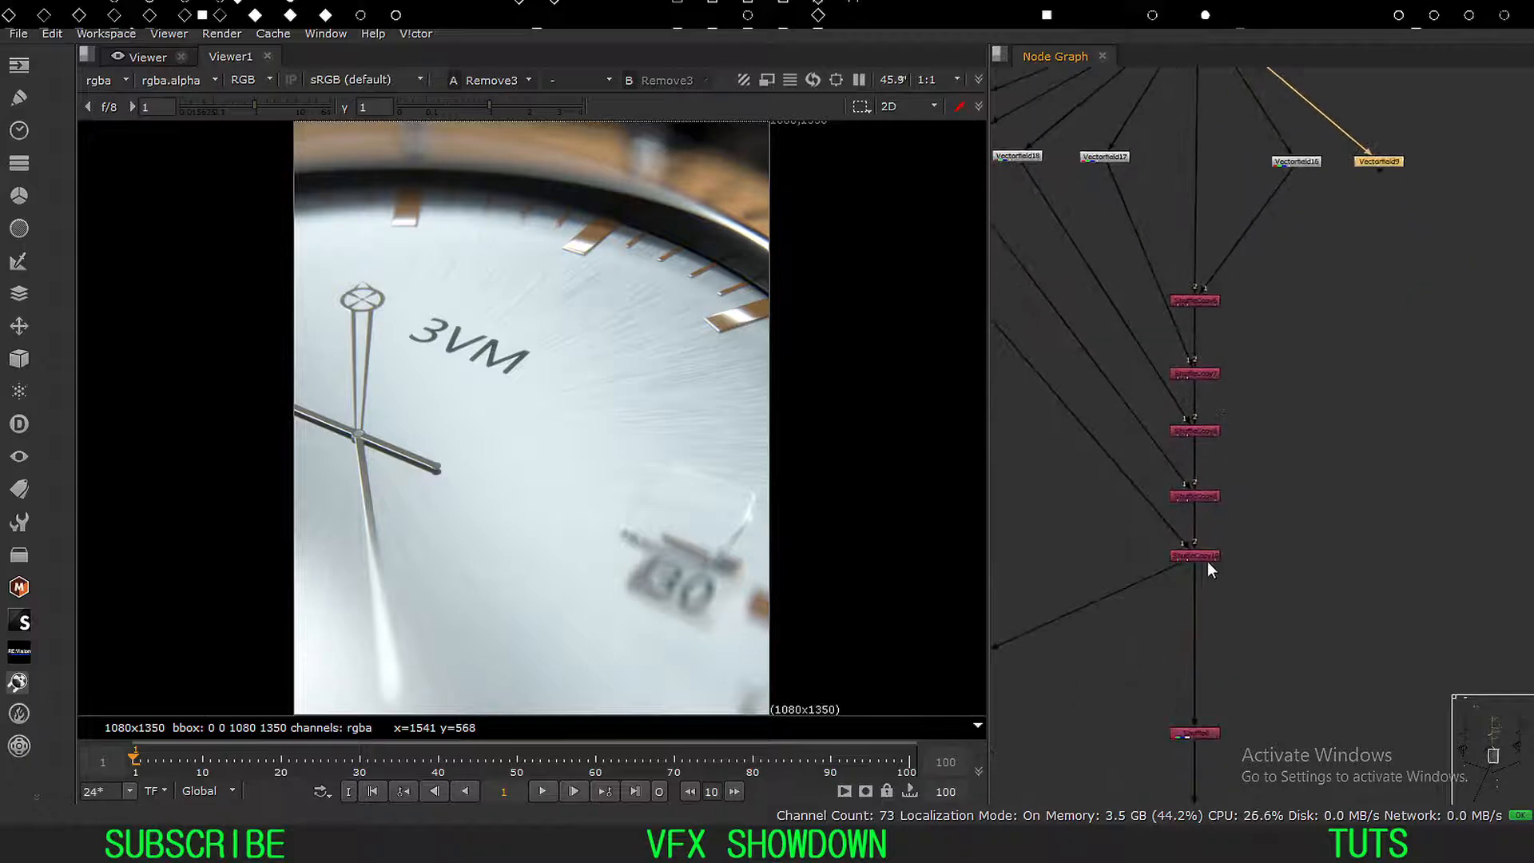
click(1198, 557)
scroll(1199, 559, up, 4)
scroll(1270, 479, down, 6)
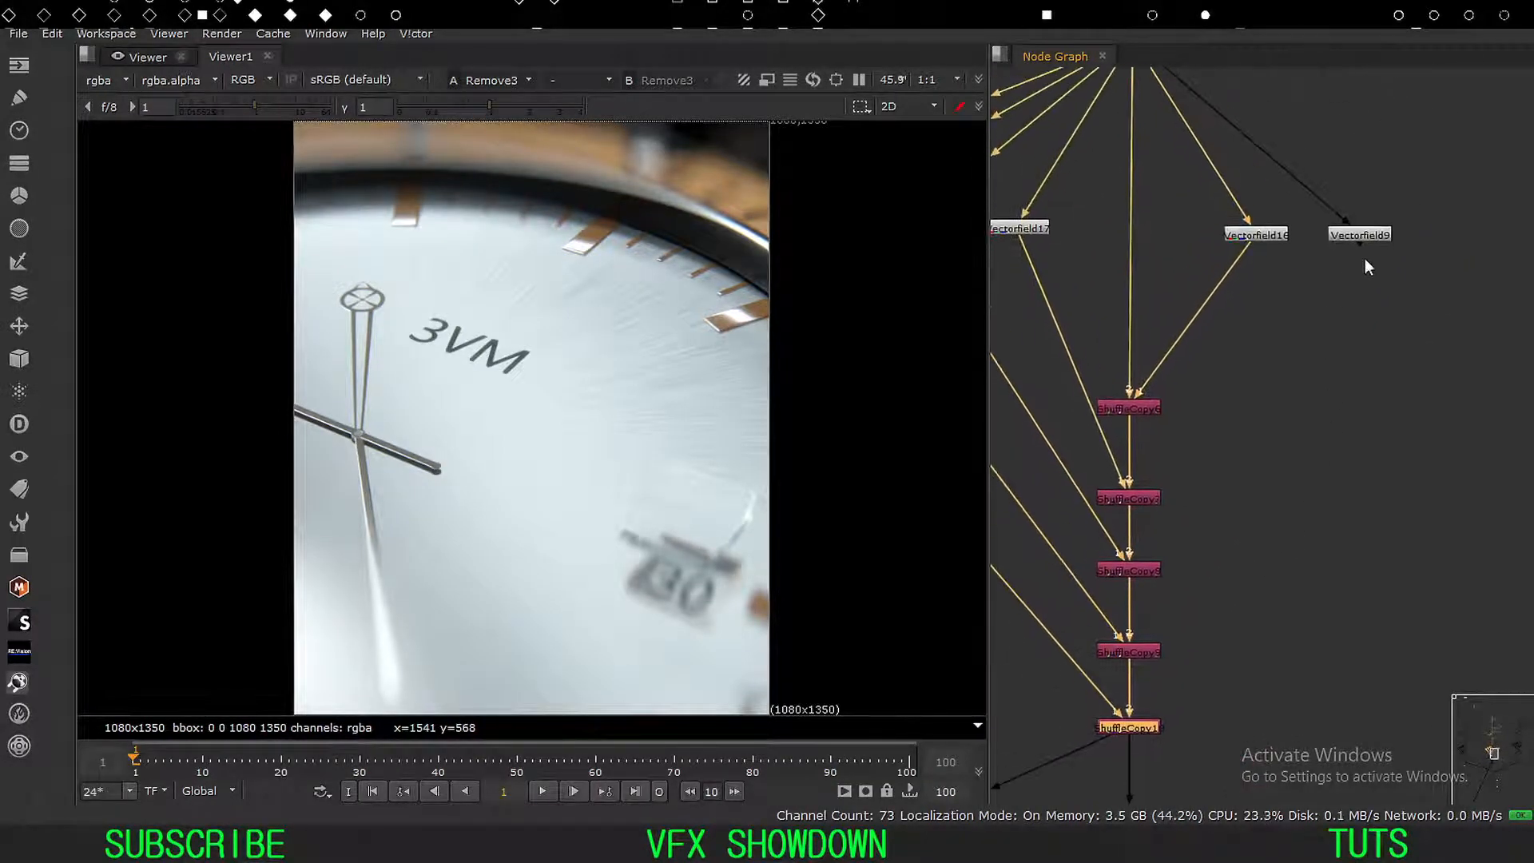
drag(1472, 188, 1275, 320)
key(Delete)
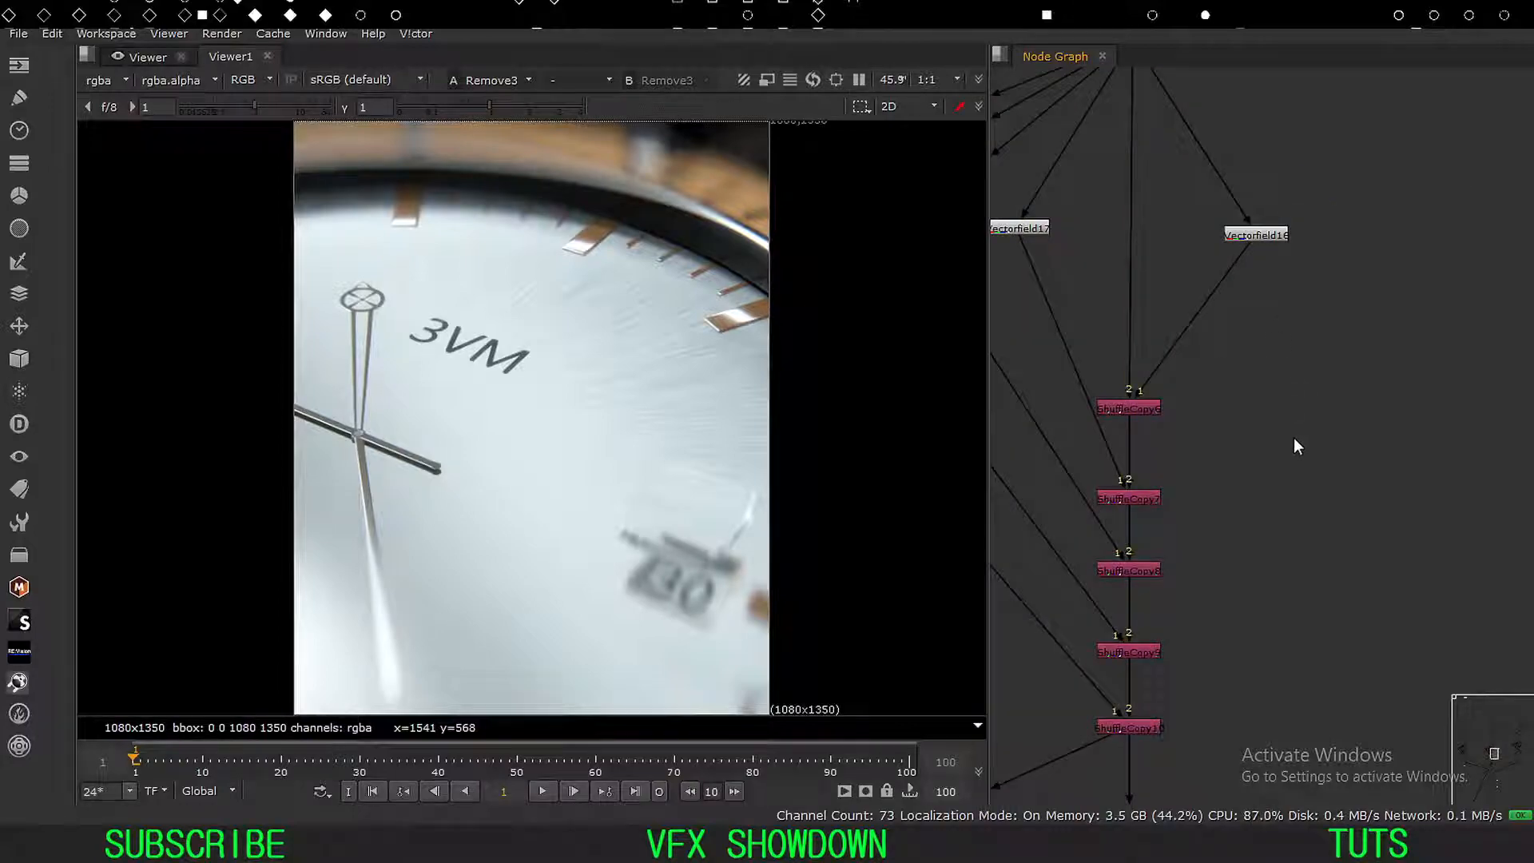
Show LayerContactSheet2 with the dial close-up looks and fit the contact sheet to the viewer.
scroll(1294, 438, down, 4)
middle_drag(1095, 591, 1191, 498)
click(1129, 567)
key(1)
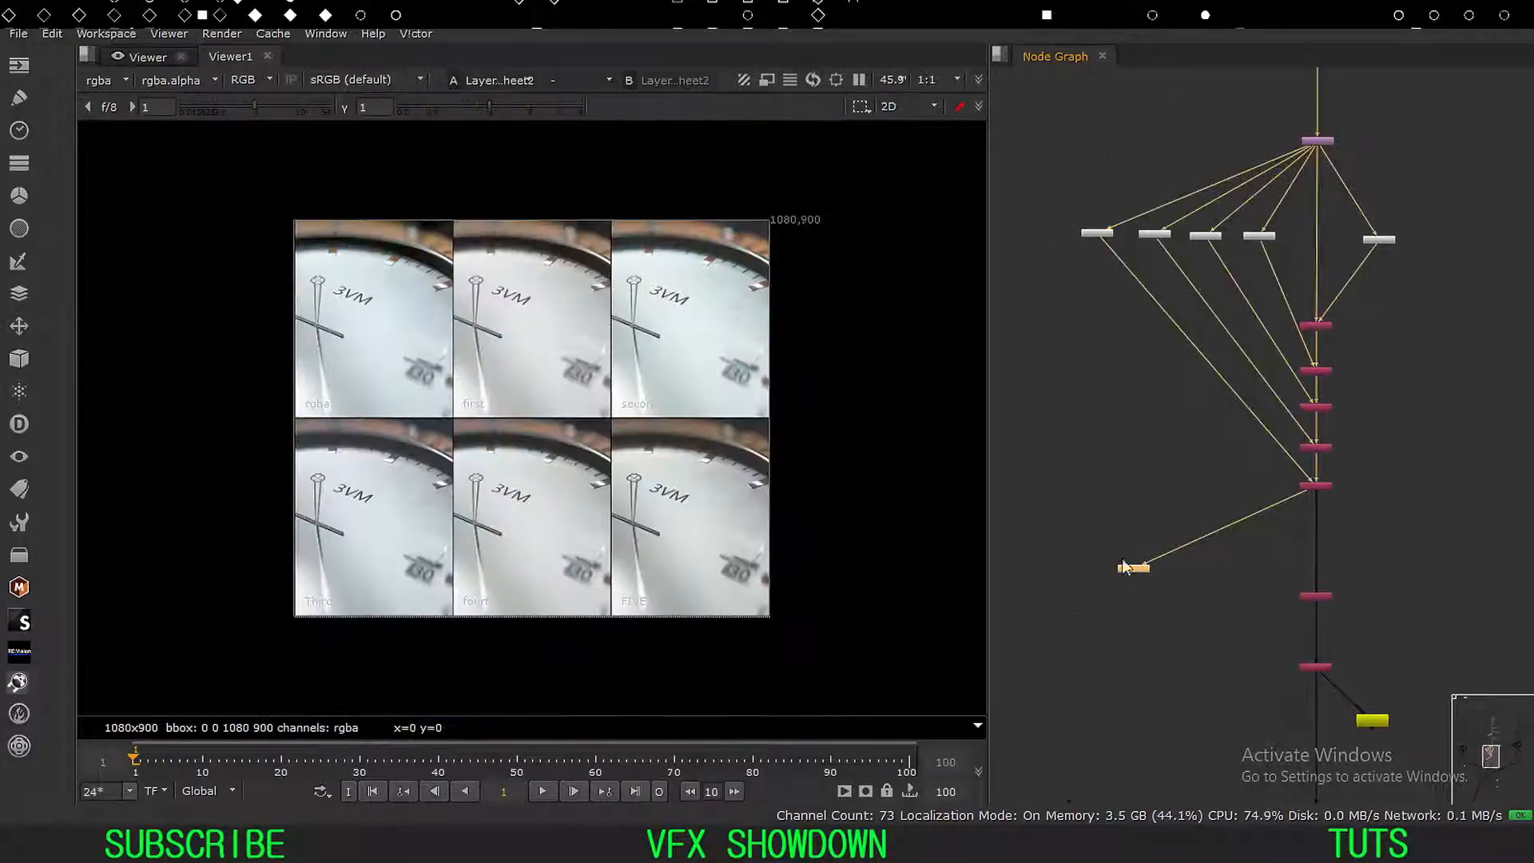
scroll(532, 418, up, 2)
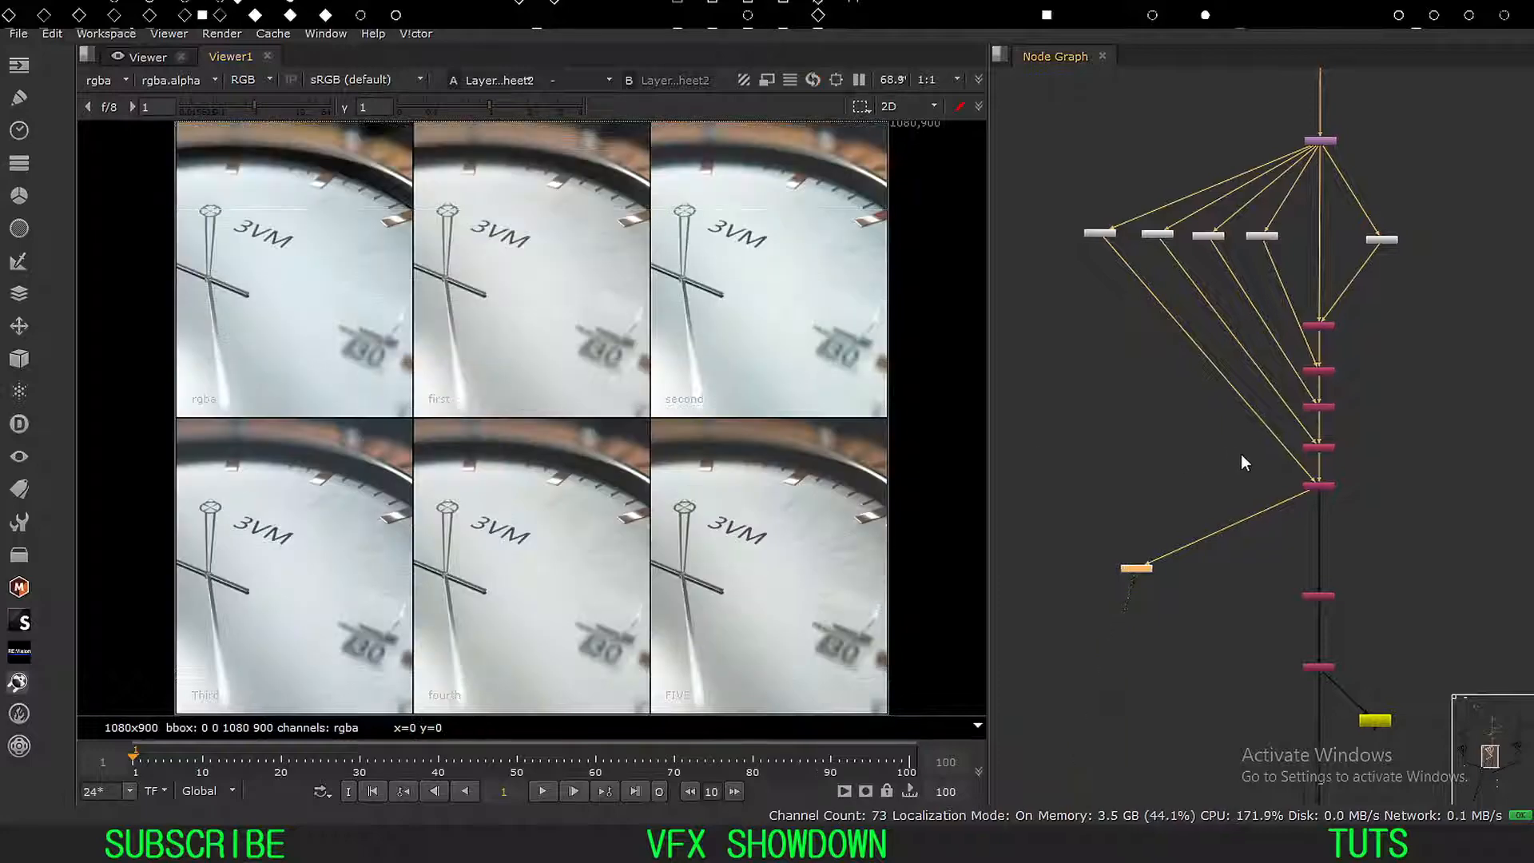
Return to Shuffle6 below the ShuffleCopy chain and show the whole dial close-up in the viewer.
scroll(1239, 454, down, 1)
middle_drag(1246, 528, 1201, 452)
drag(1305, 459, 1196, 516)
key(1)
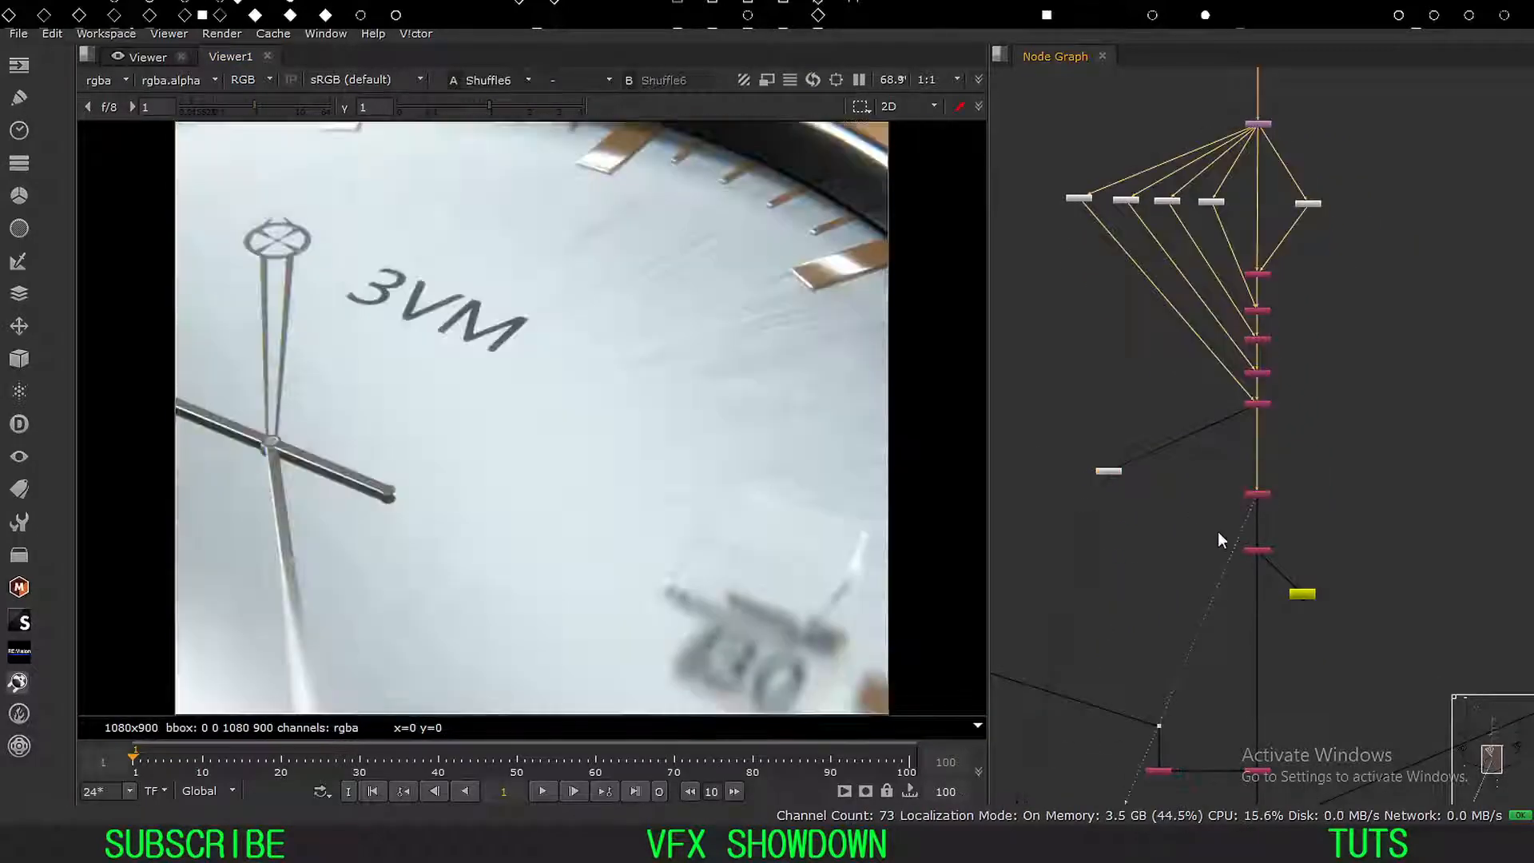
scroll(478, 273, down, 2)
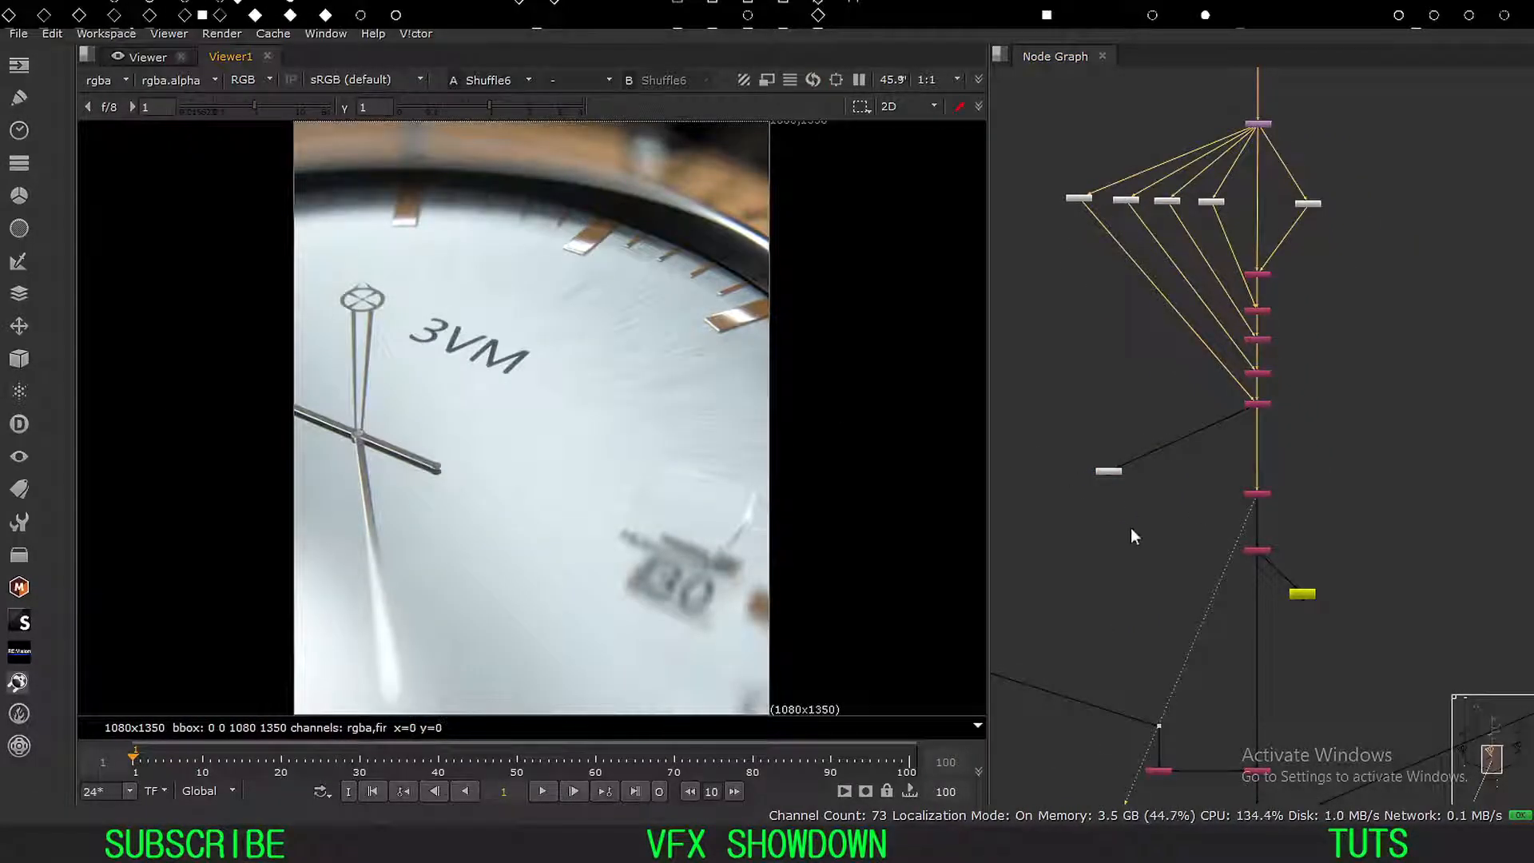
Go to the front-view watch branch and show its LayerContactSheet1 enlarged in the viewer.
middle_drag(1224, 584, 1047, 576)
scroll(1159, 472, down, 1)
scroll(1158, 639, up, 3)
scroll(1209, 496, down, 3)
middle_drag(1421, 344, 1182, 492)
click(1162, 496)
key(1)
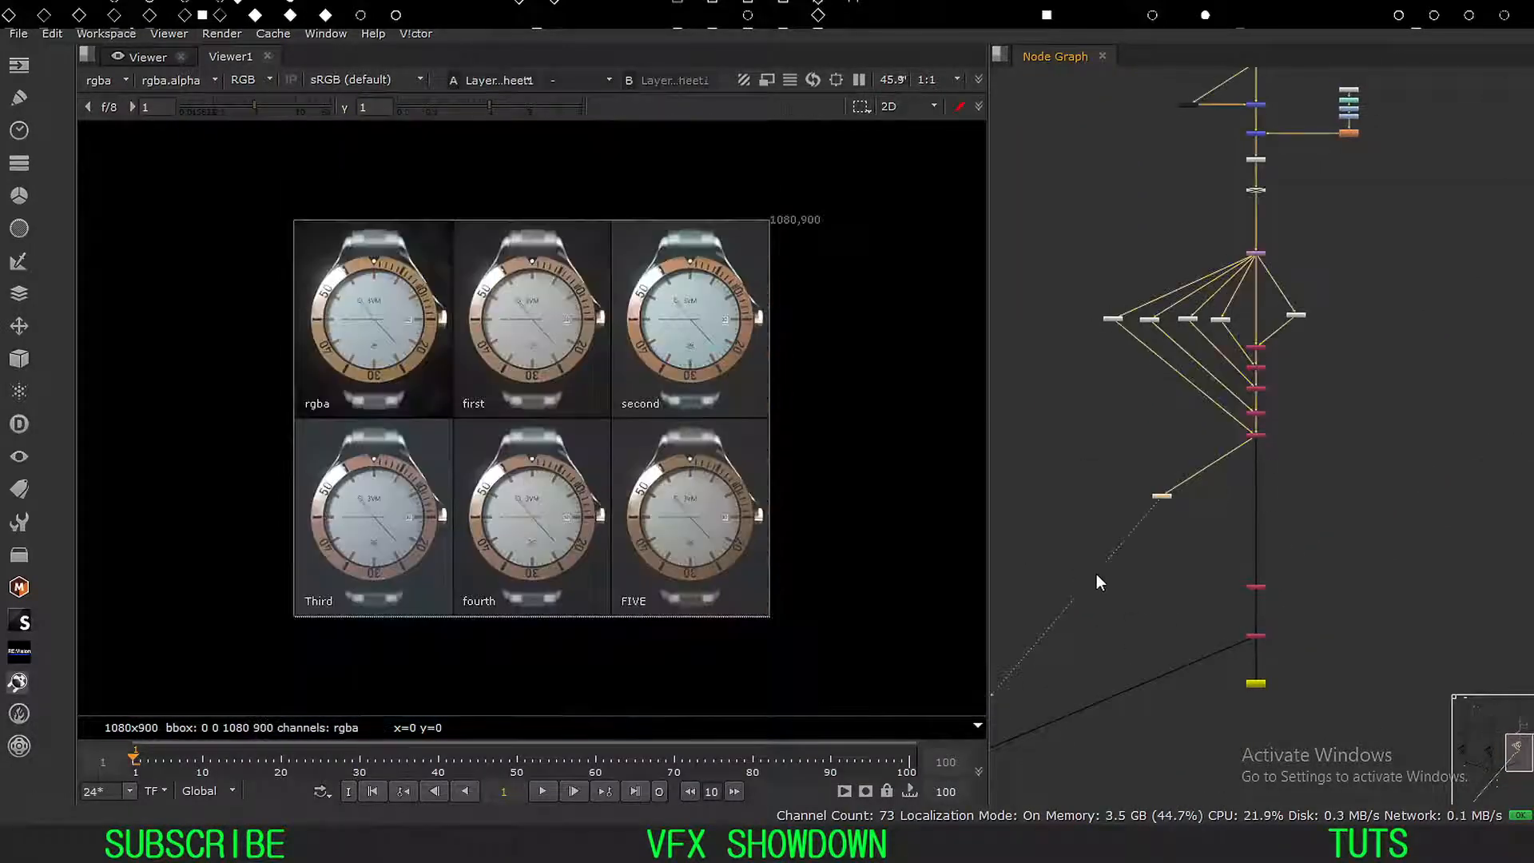
scroll(599, 435, up, 2)
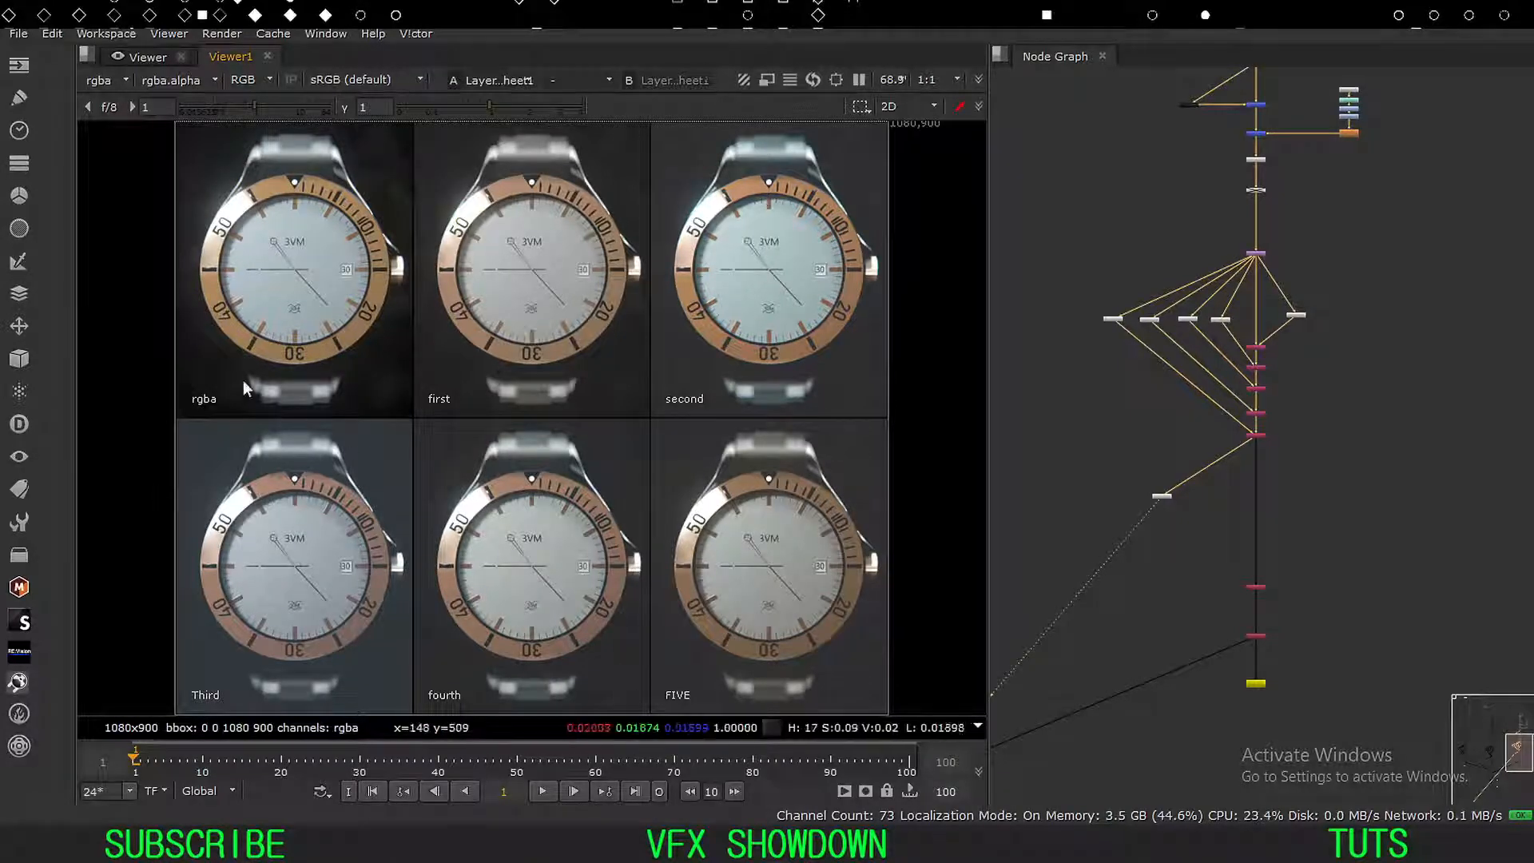
Show the Shuffle5 node of the front-view watch branch in the viewer.
scroll(1212, 518, up, 3)
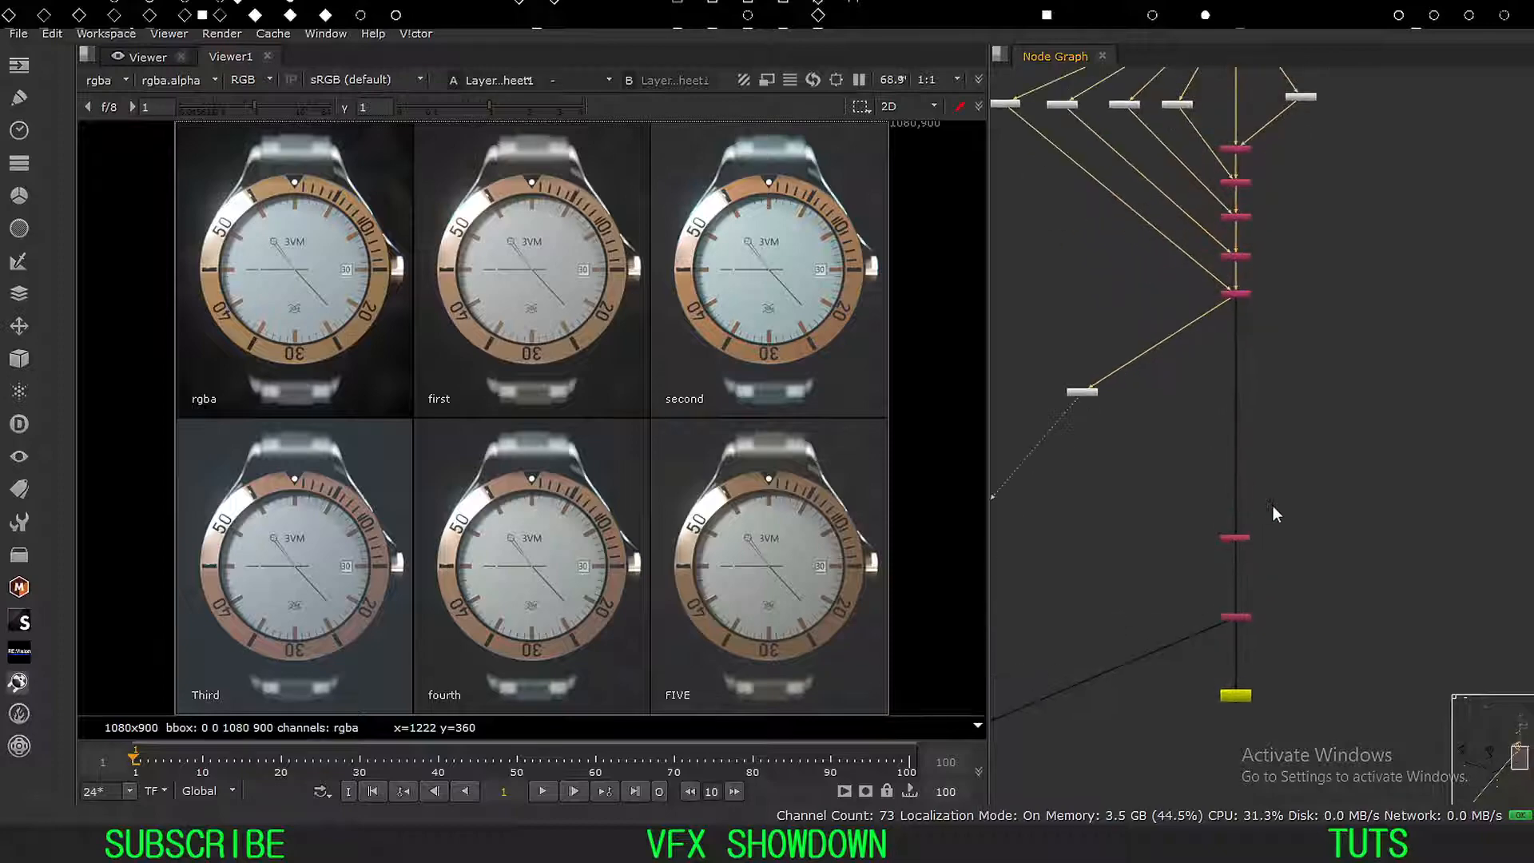
scroll(1238, 540, up, 2)
click(1238, 529)
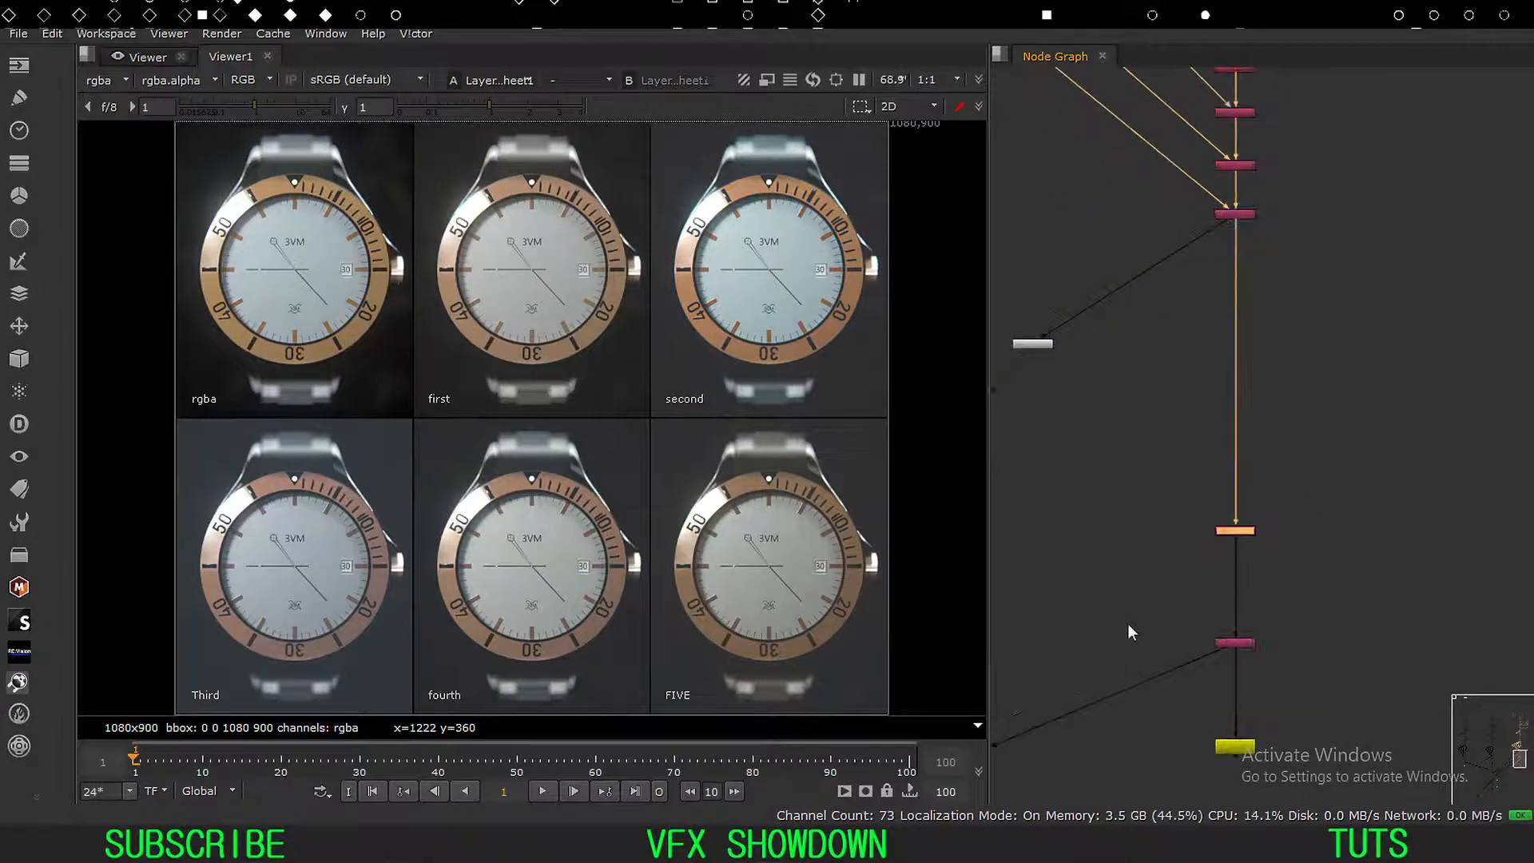
key(1)
click(1151, 602)
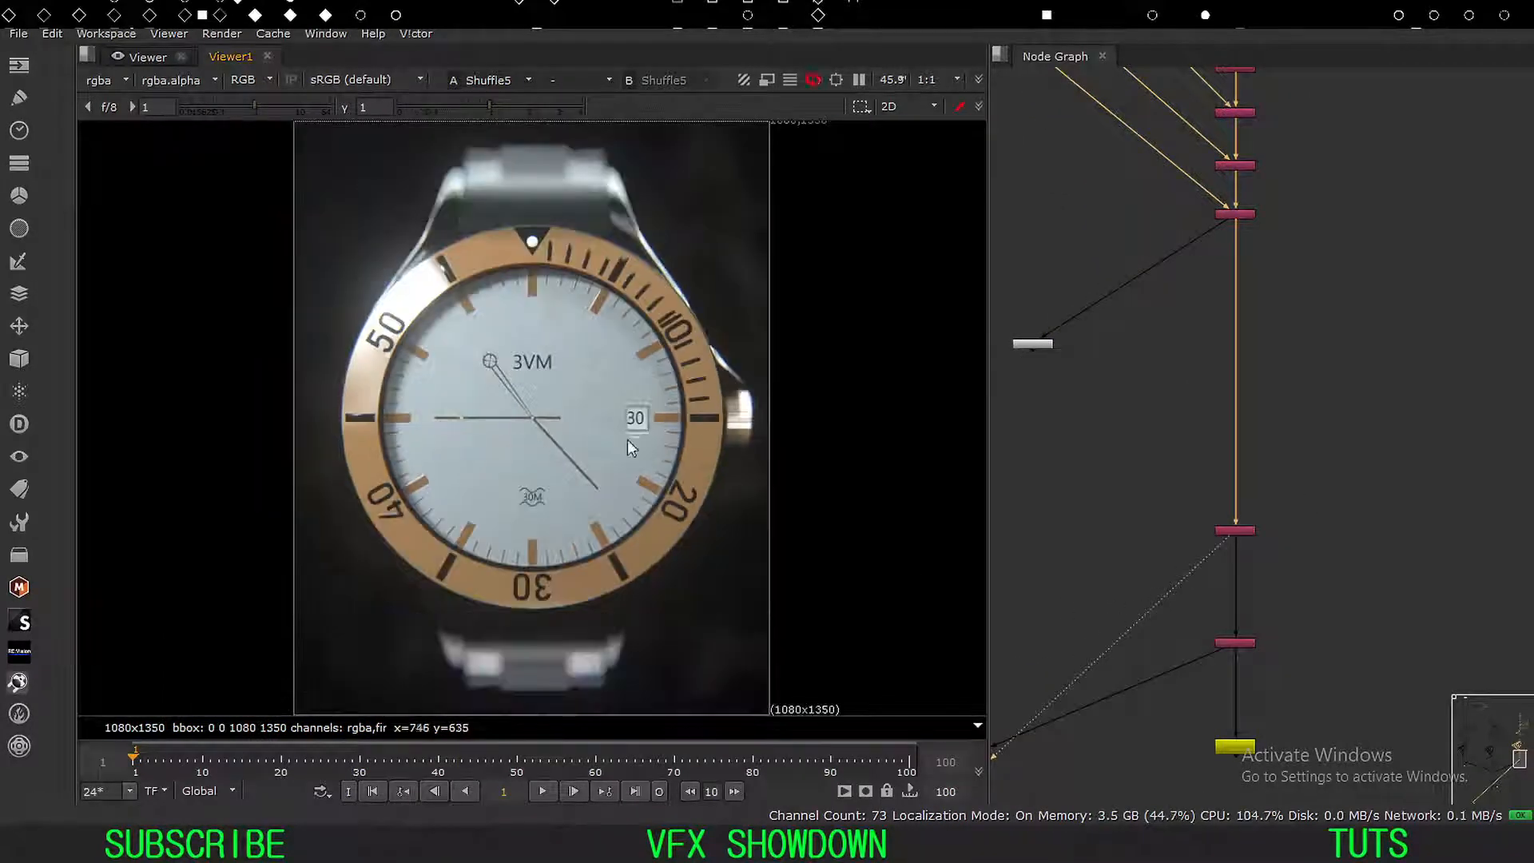
Show the Write4 node for Third.png below Remove2 in the viewer.
middle_drag(1167, 609, 1222, 383)
drag(1358, 476, 1262, 546)
key(1)
click(1177, 640)
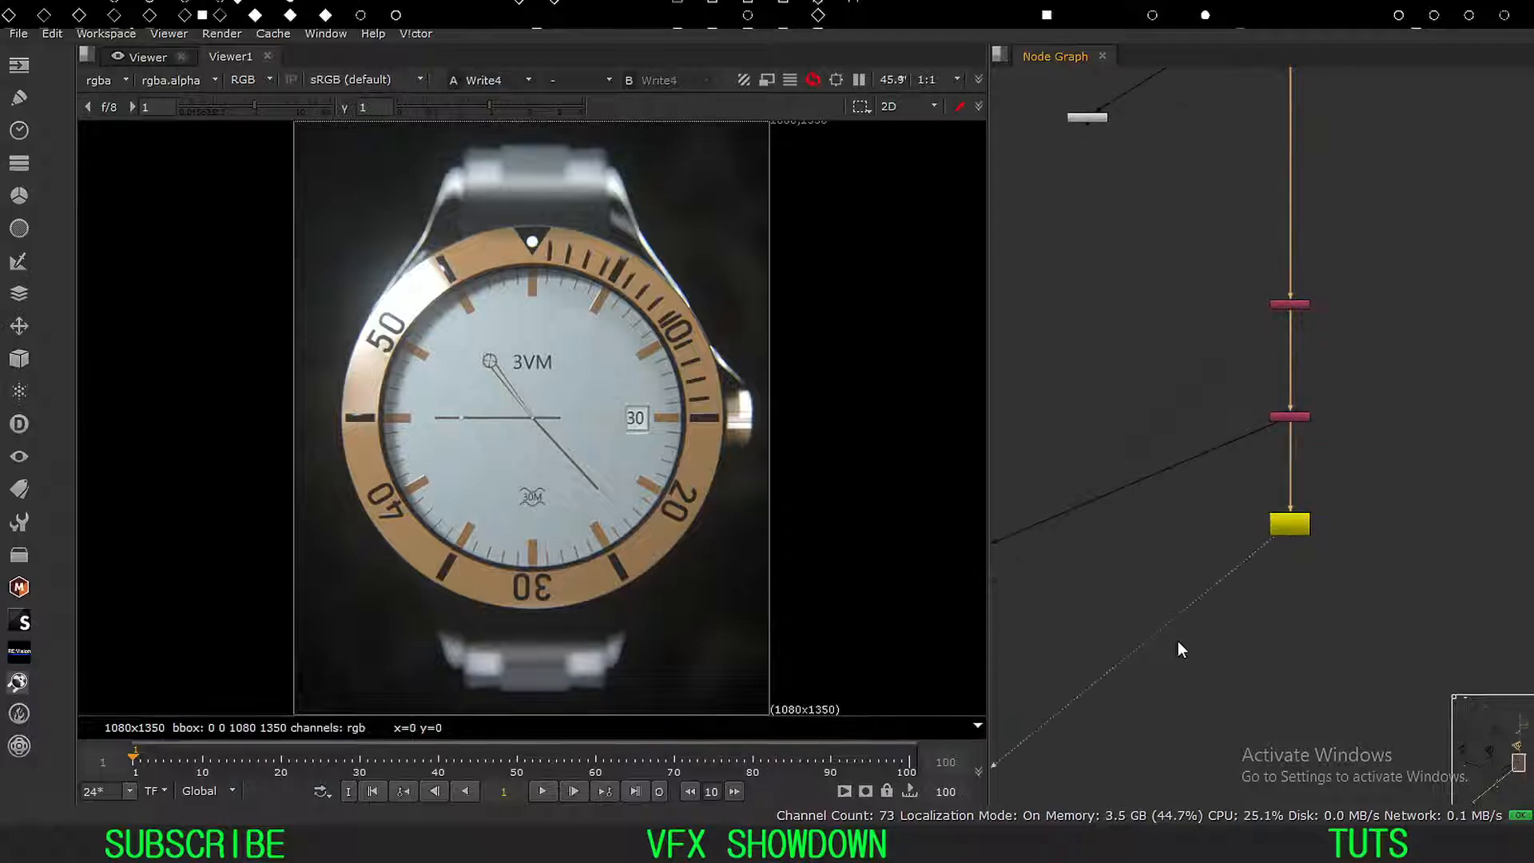
scroll(1244, 534, up, 5)
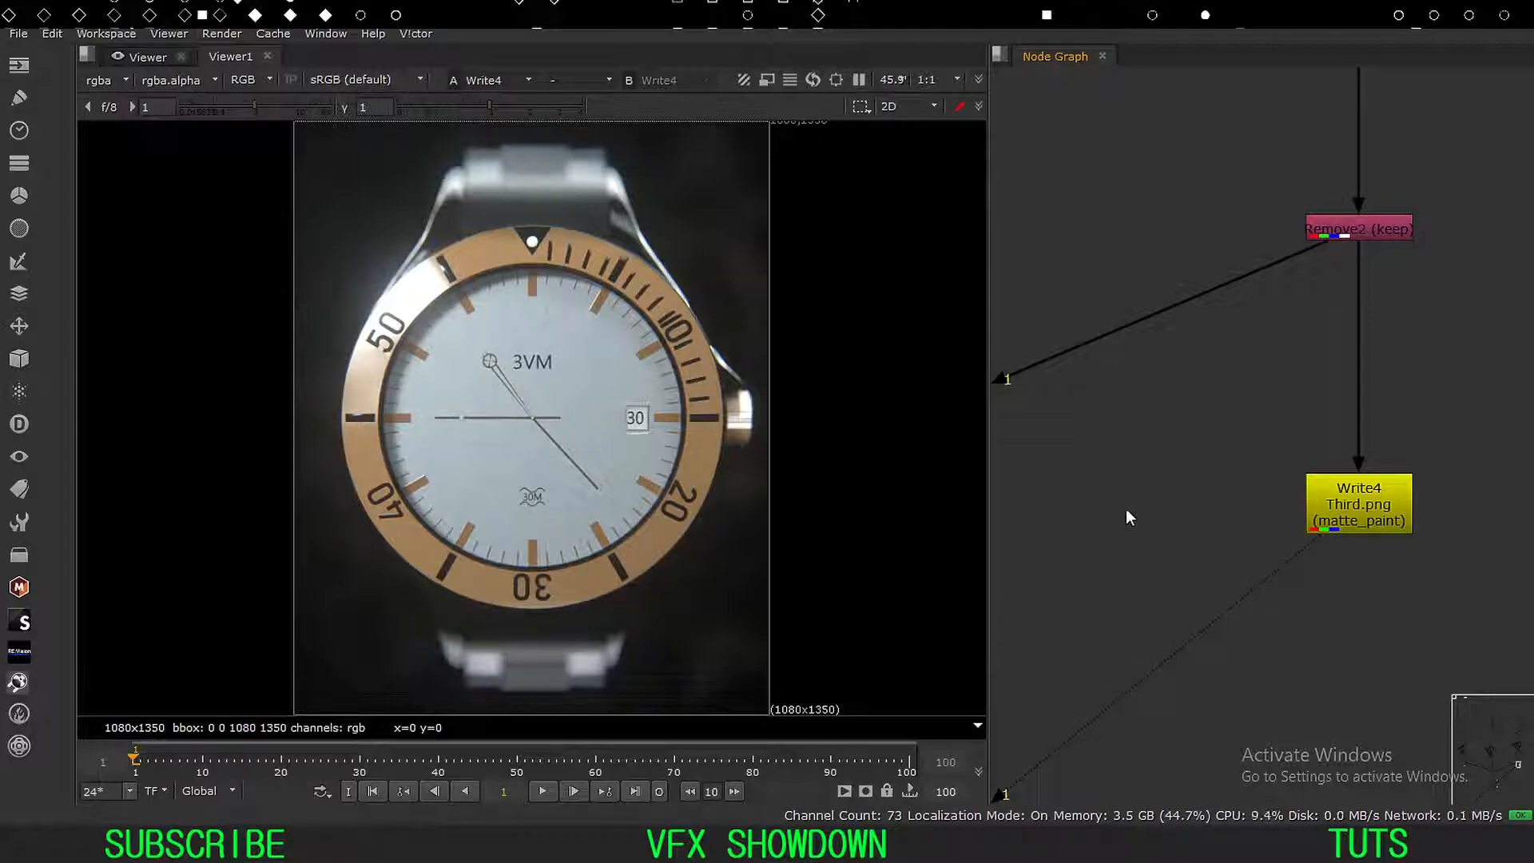
Look over the whole node graph and show the first branch's Write2 node in the viewer.
key(f)
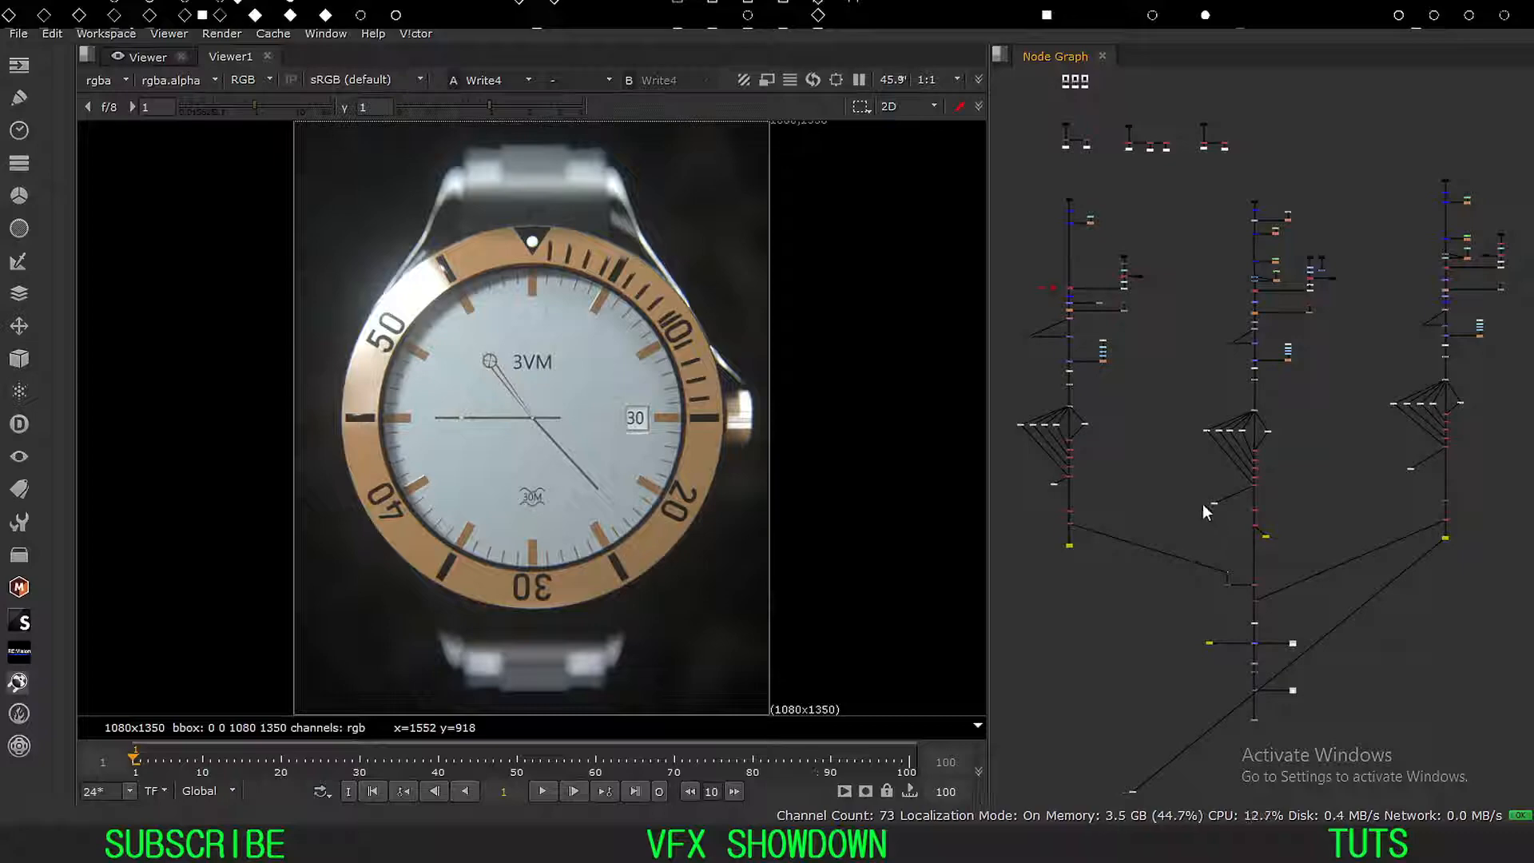
scroll(1200, 509, up, 5)
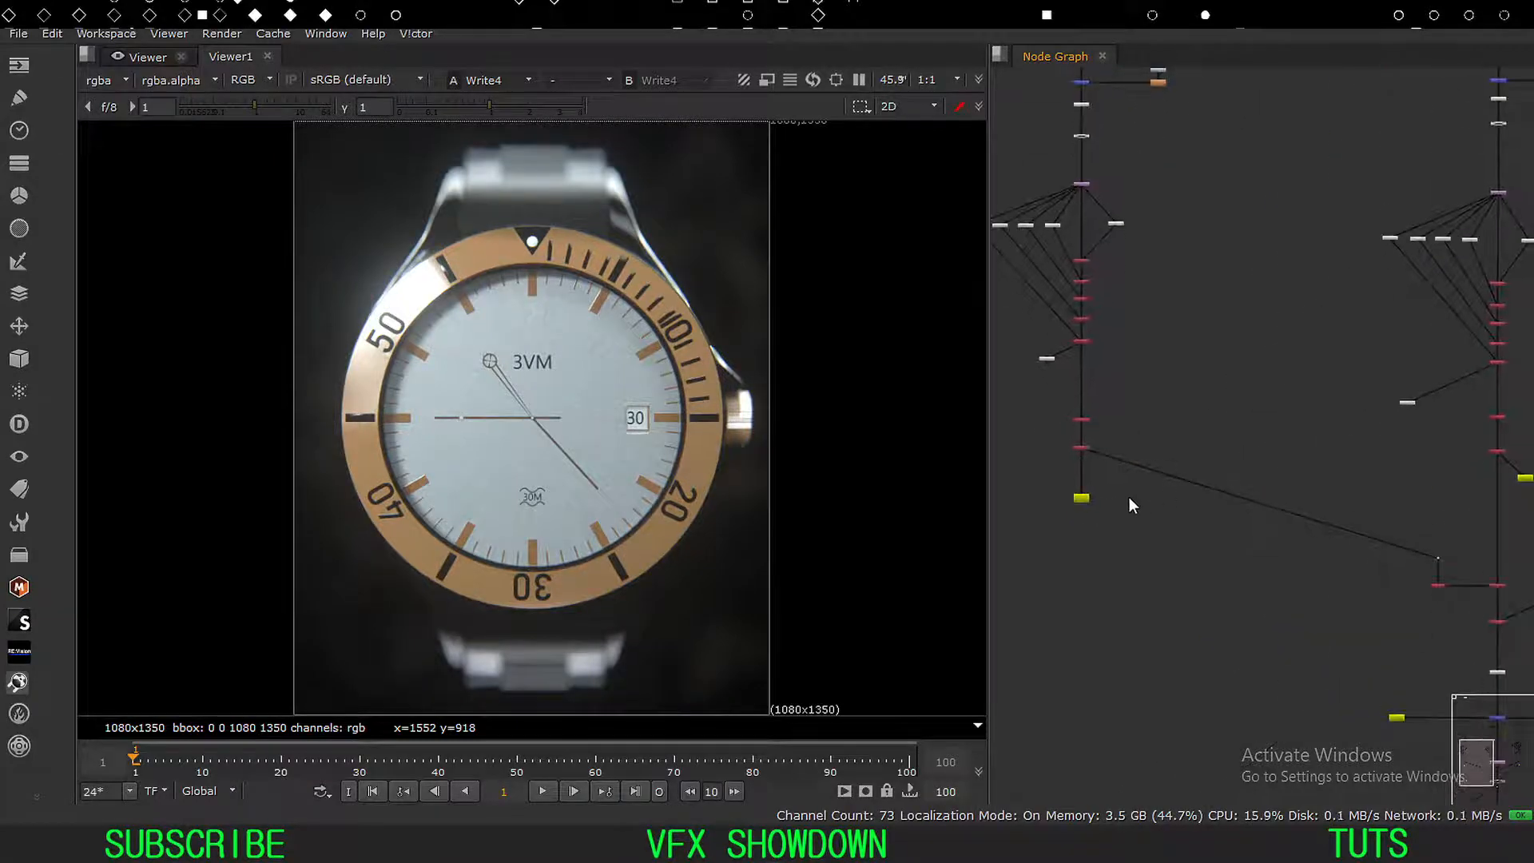
scroll(1185, 494, up, 4)
click(1152, 505)
key(1)
middle_drag(1259, 509, 1109, 511)
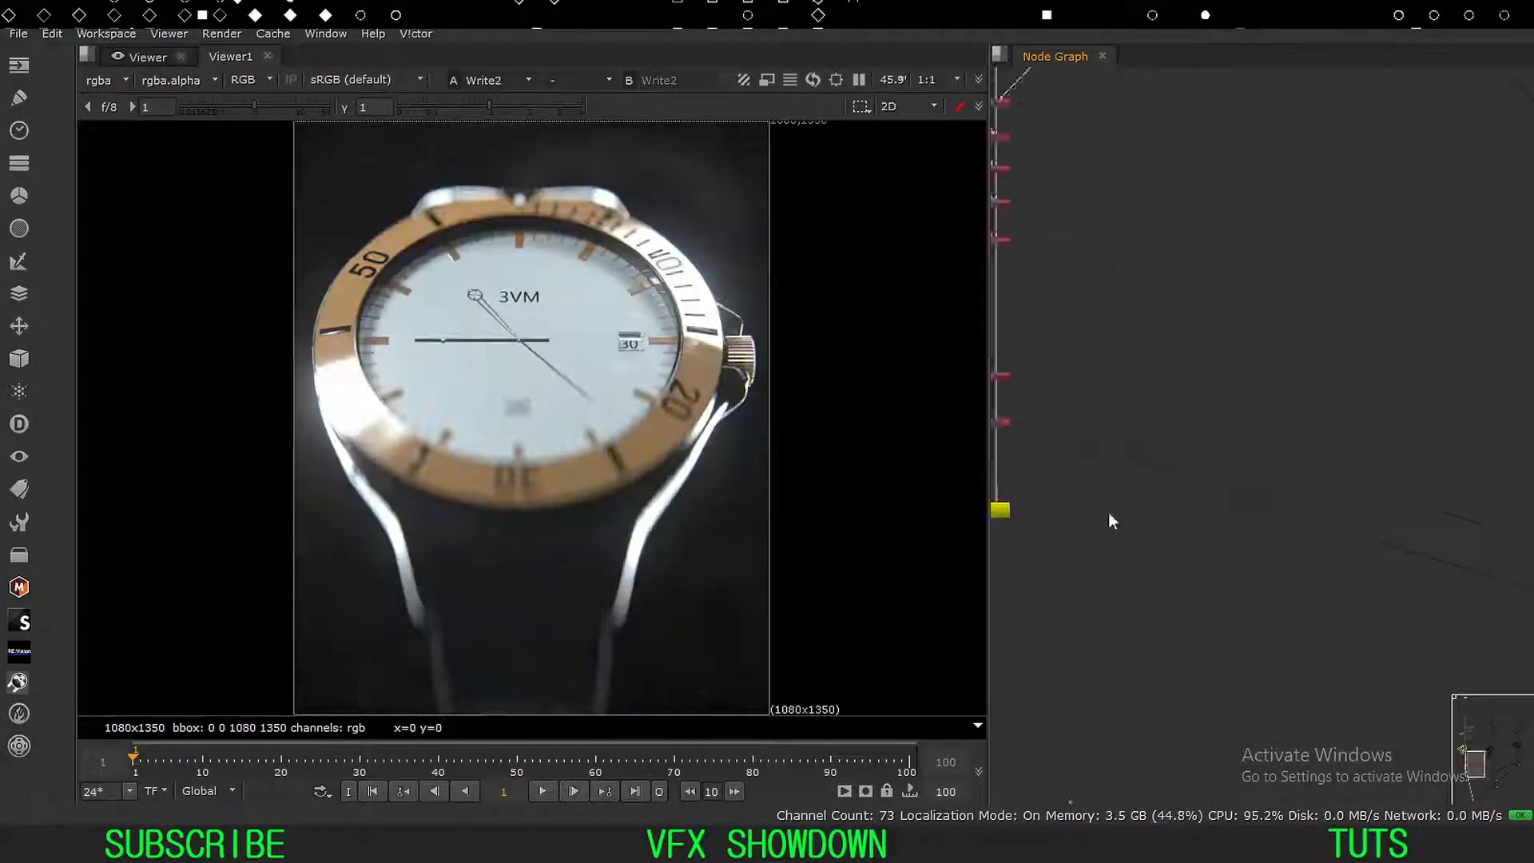
Show the middle branch's Write3 node in the viewer.
middle_drag(1396, 442, 1189, 479)
drag(1229, 460, 1343, 551)
key(1)
middle_drag(1347, 514, 1275, 485)
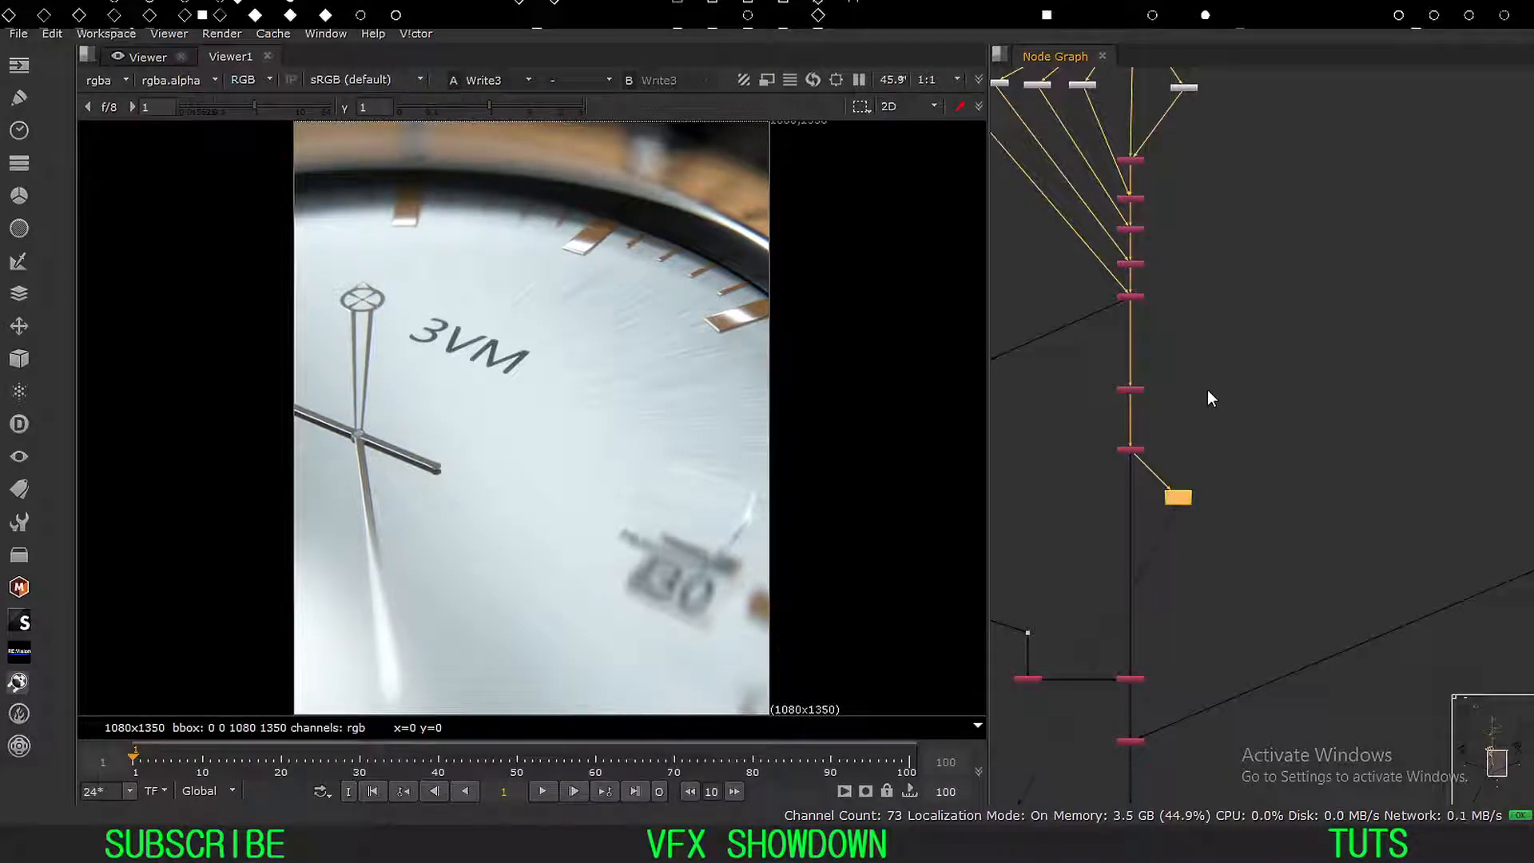
Examine the node section below the three watch branches where their outputs join the middle branch.
key(f)
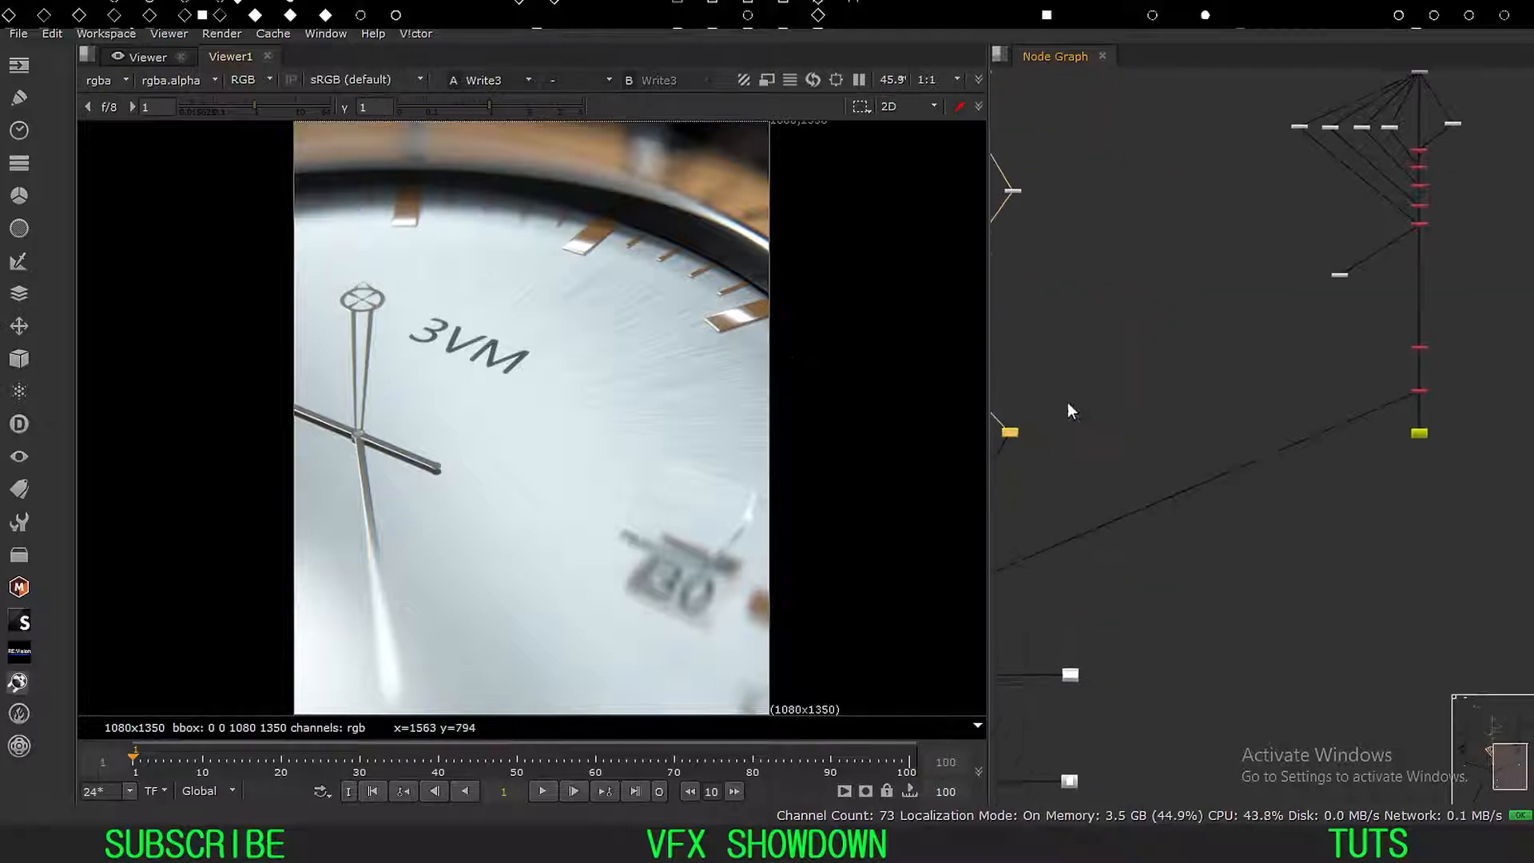
scroll(1235, 414, up, 1)
middle_drag(999, 495, 1233, 401)
scroll(1182, 415, up, 5)
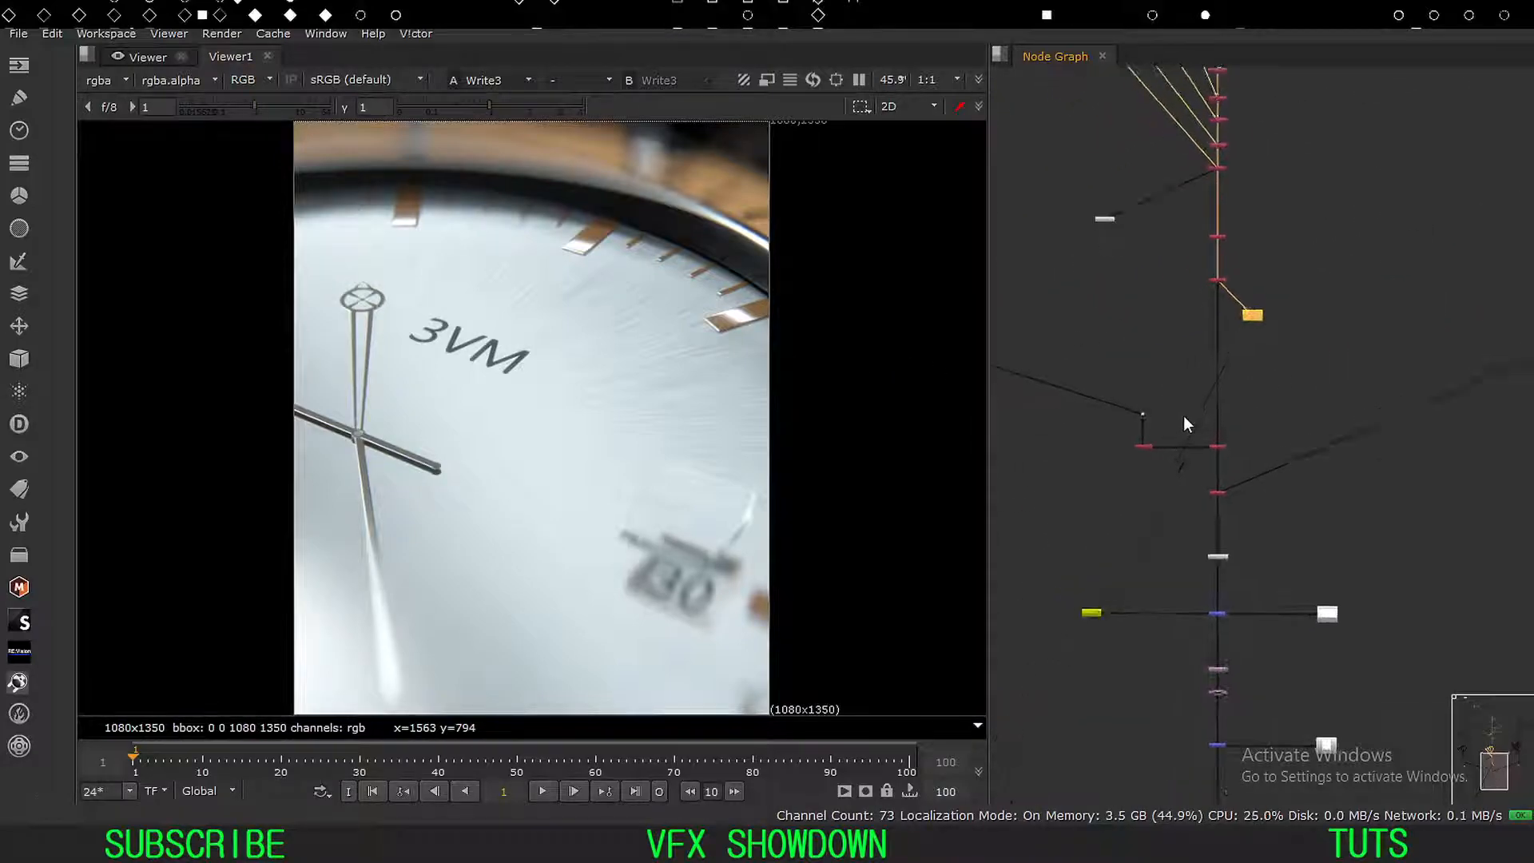
scroll(1219, 405, down, 7)
middle_drag(1140, 521, 1182, 476)
drag(1314, 366, 1053, 649)
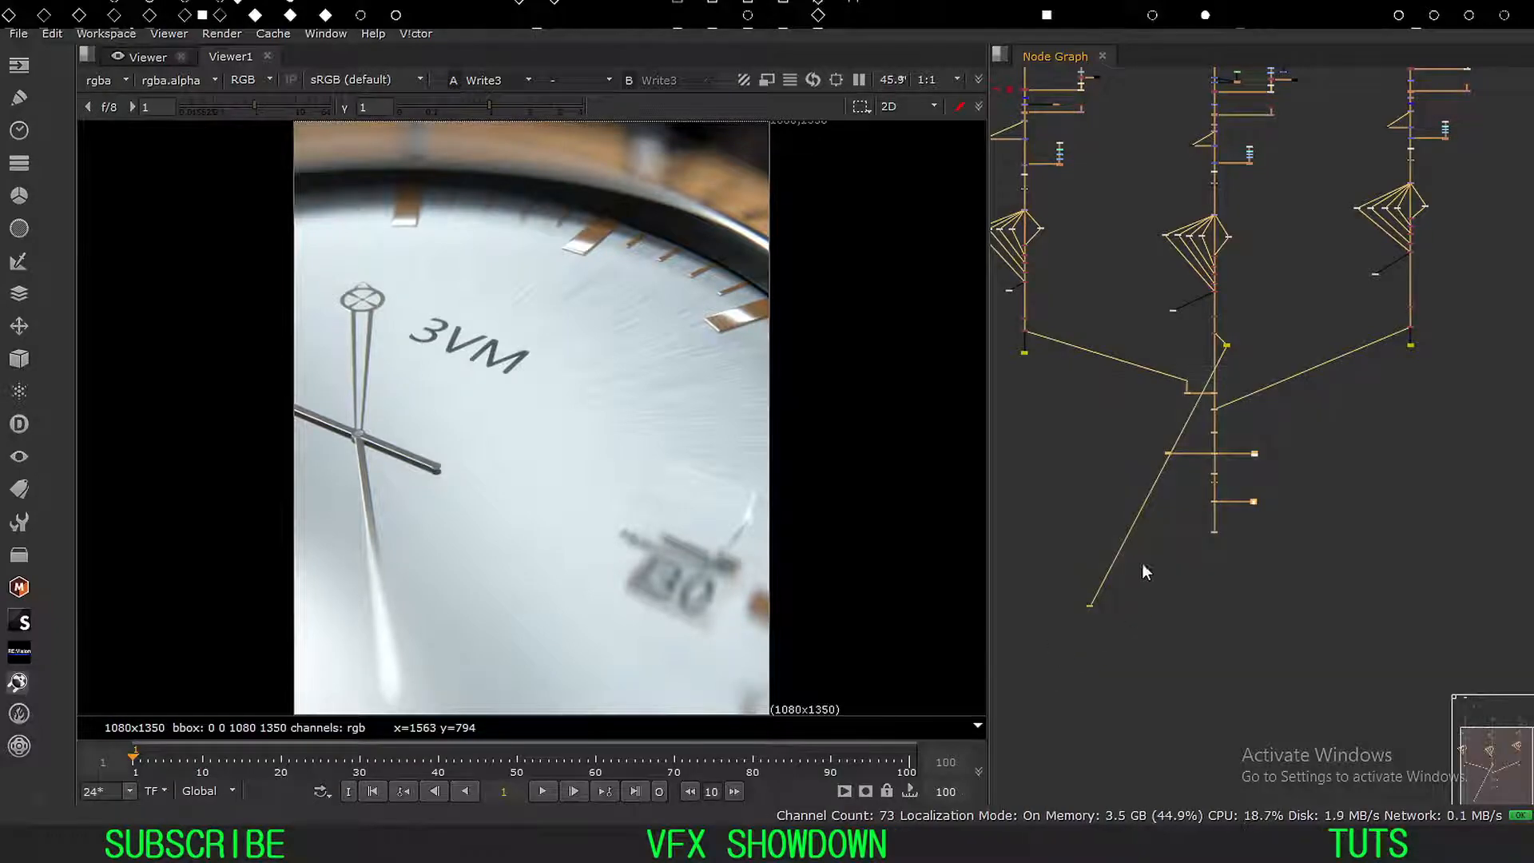
scroll(1185, 411, up, 10)
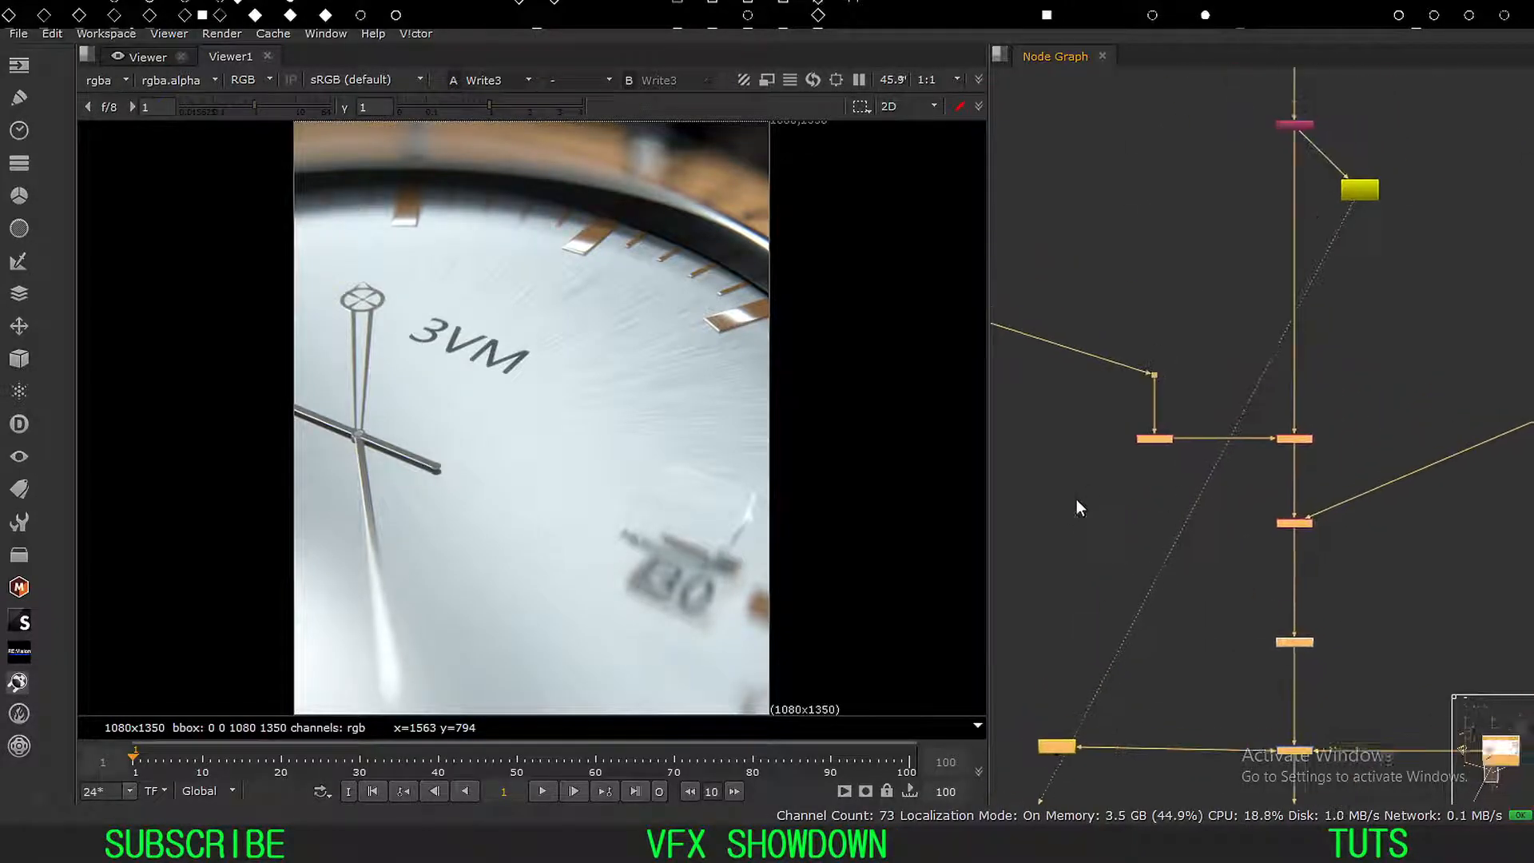
Show the dot above Shuffle7 in the viewer and compare its alpha channel with its RGB image.
click(1140, 470)
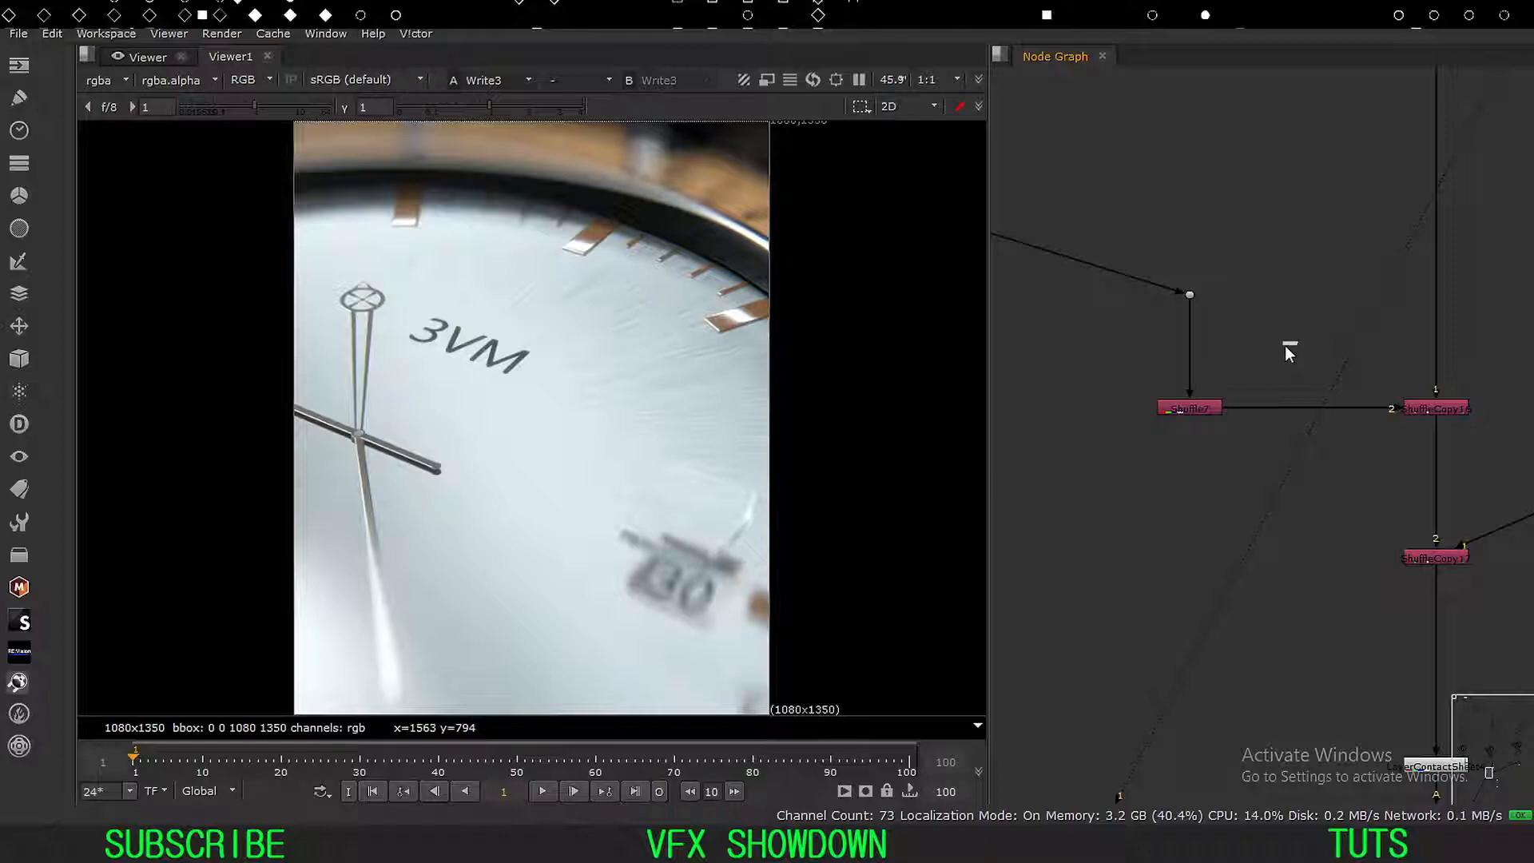
click(1189, 294)
key(1)
key(a)
key(a)
key(a)
key(a)
key(a)
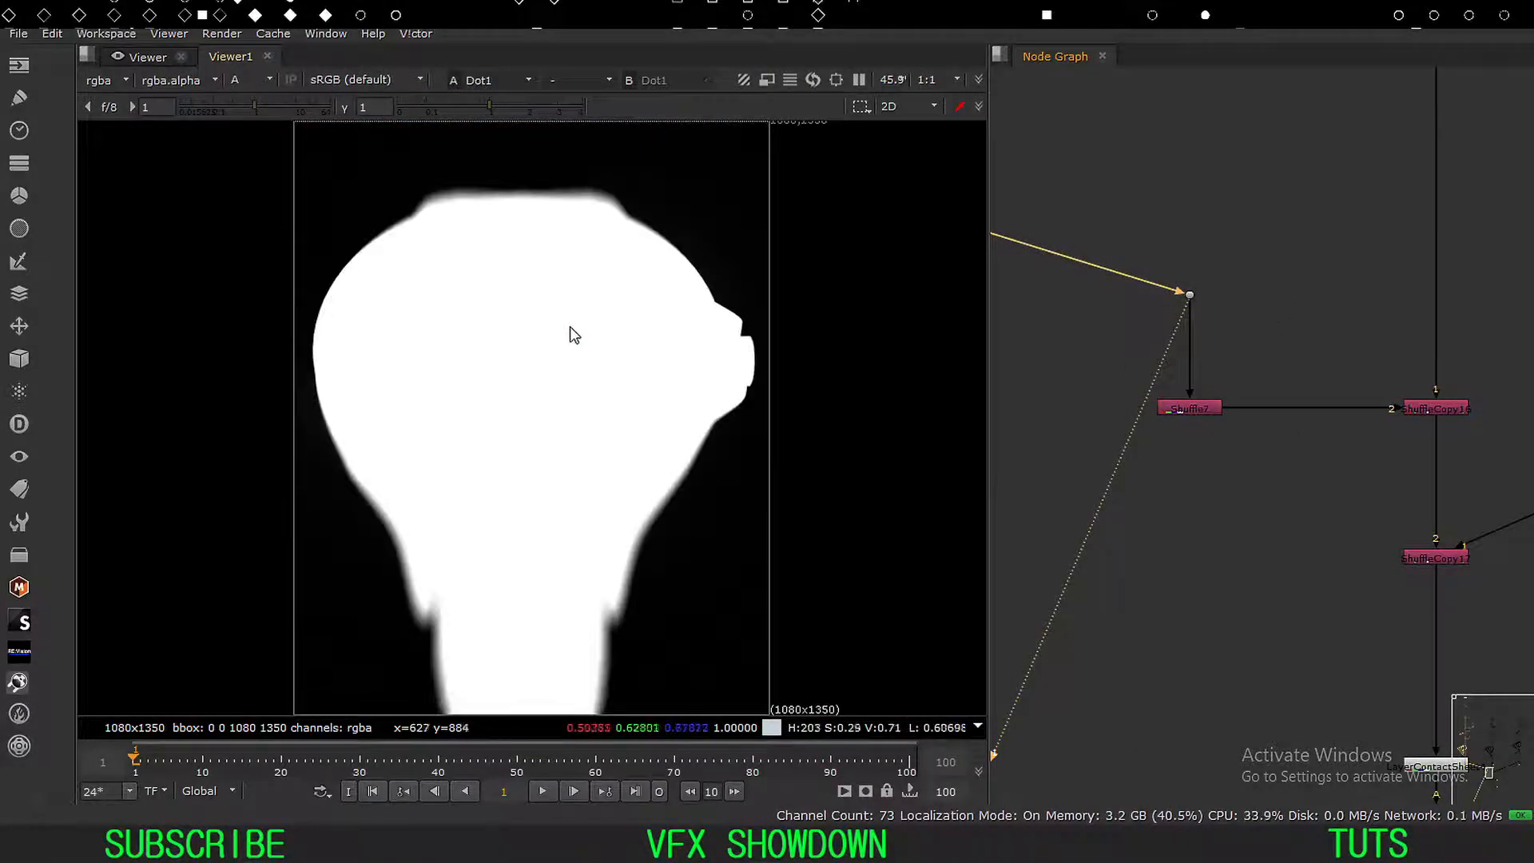
key(a)
key(a)
key(a)
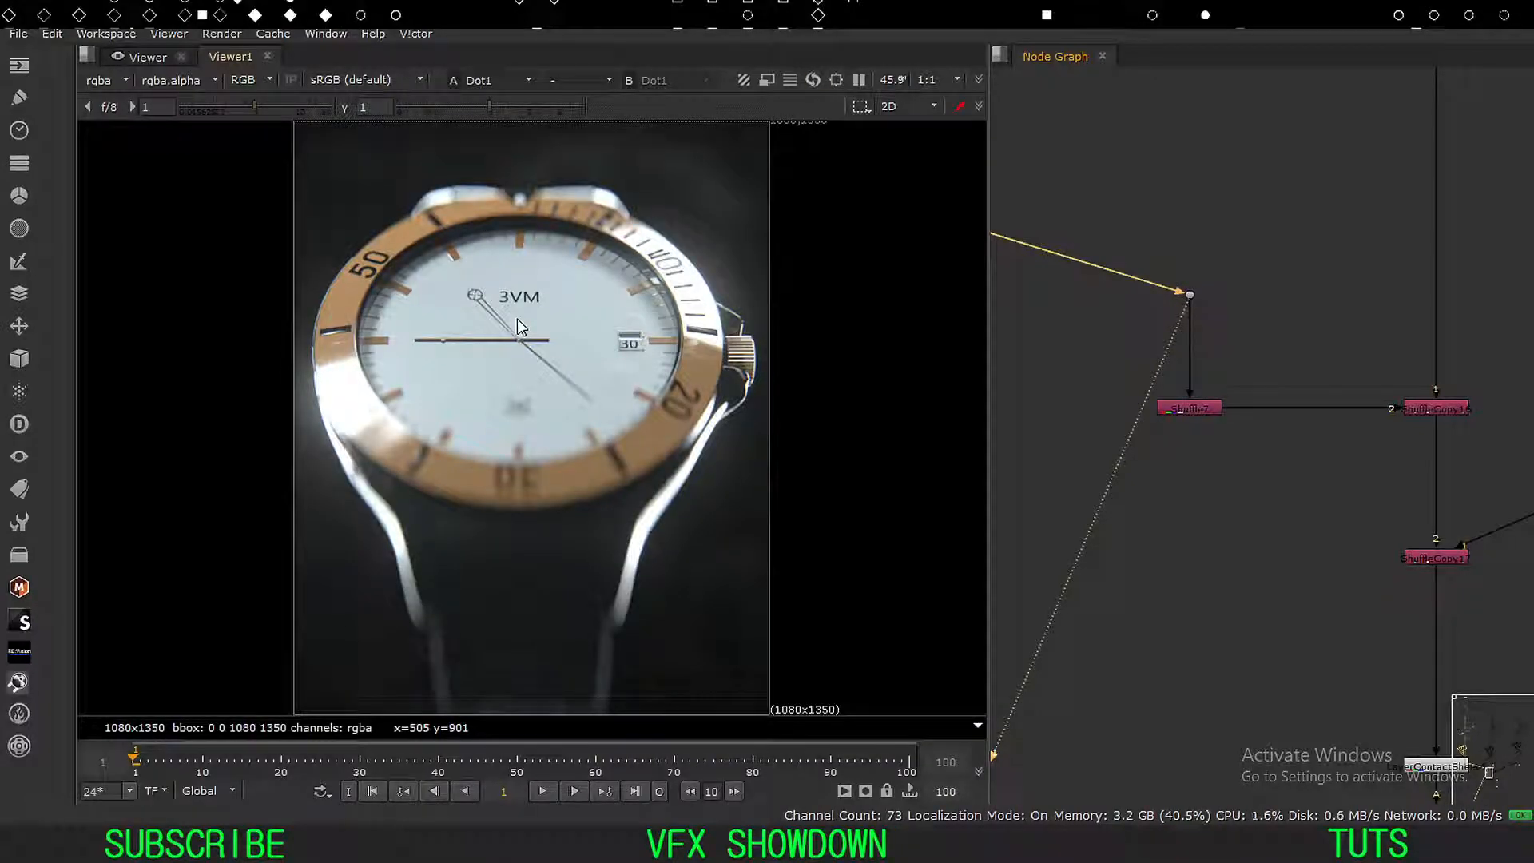
Look over the full graph of three watch branches, then return to the Shuffle7 connection in the combined section.
click(1088, 368)
key(f)
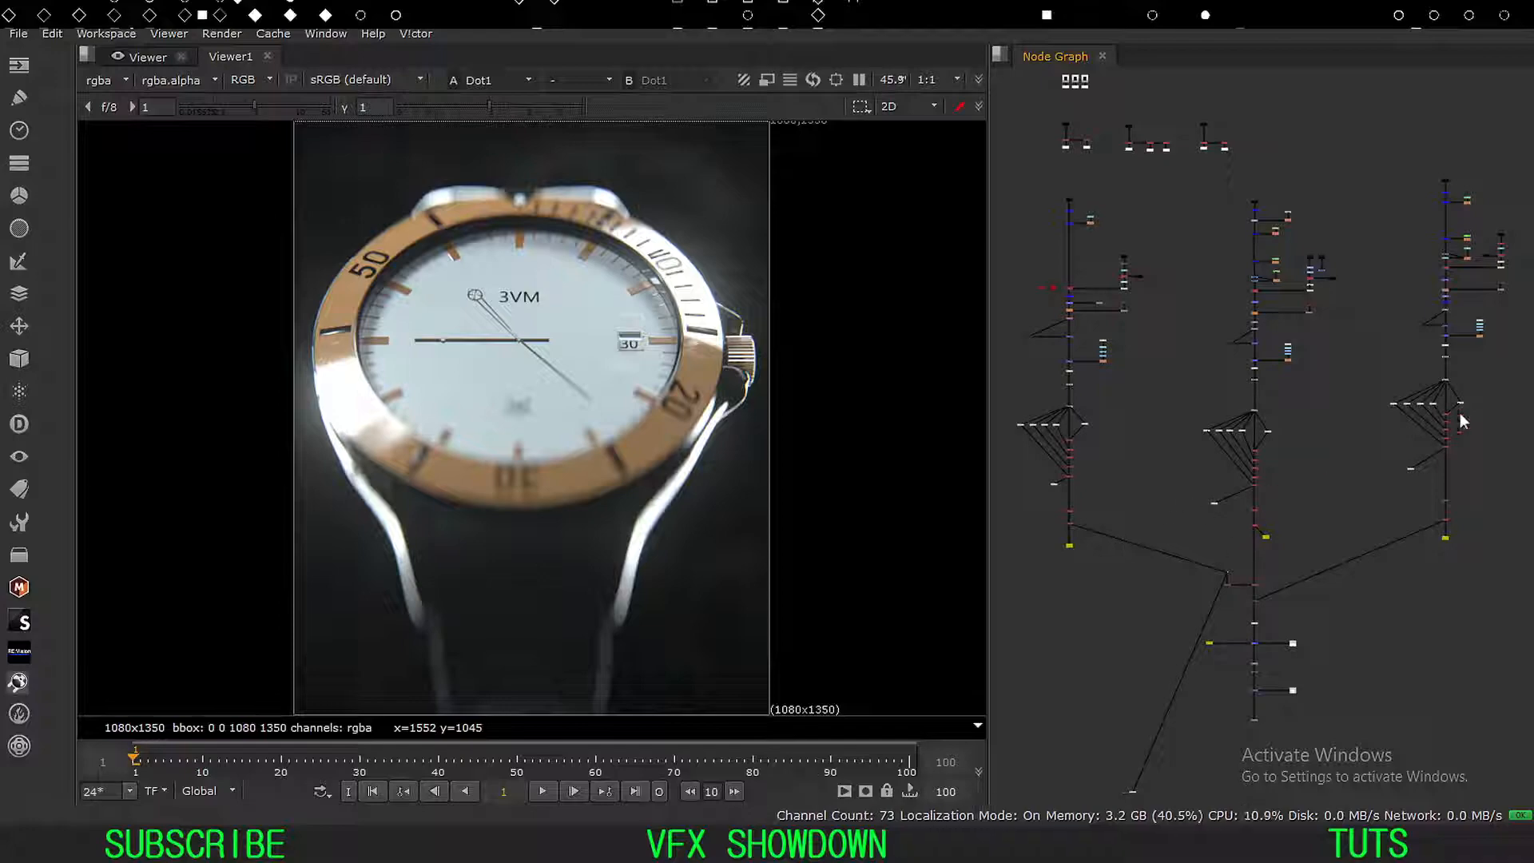
drag(1507, 381, 1084, 785)
middle_drag(1244, 529, 1182, 546)
click(1148, 625)
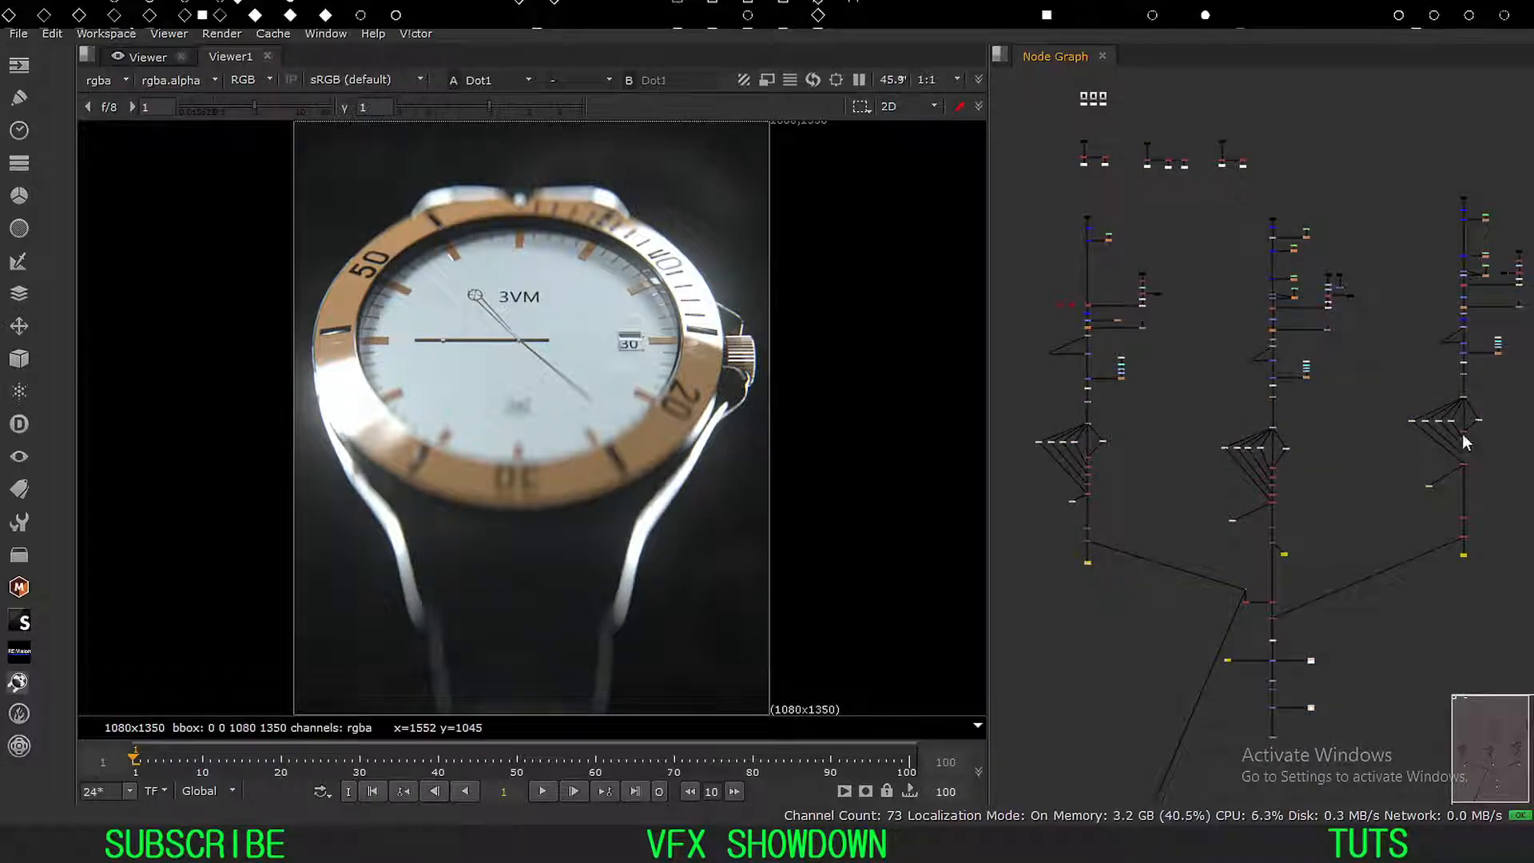
drag(1508, 390, 999, 758)
click(1114, 684)
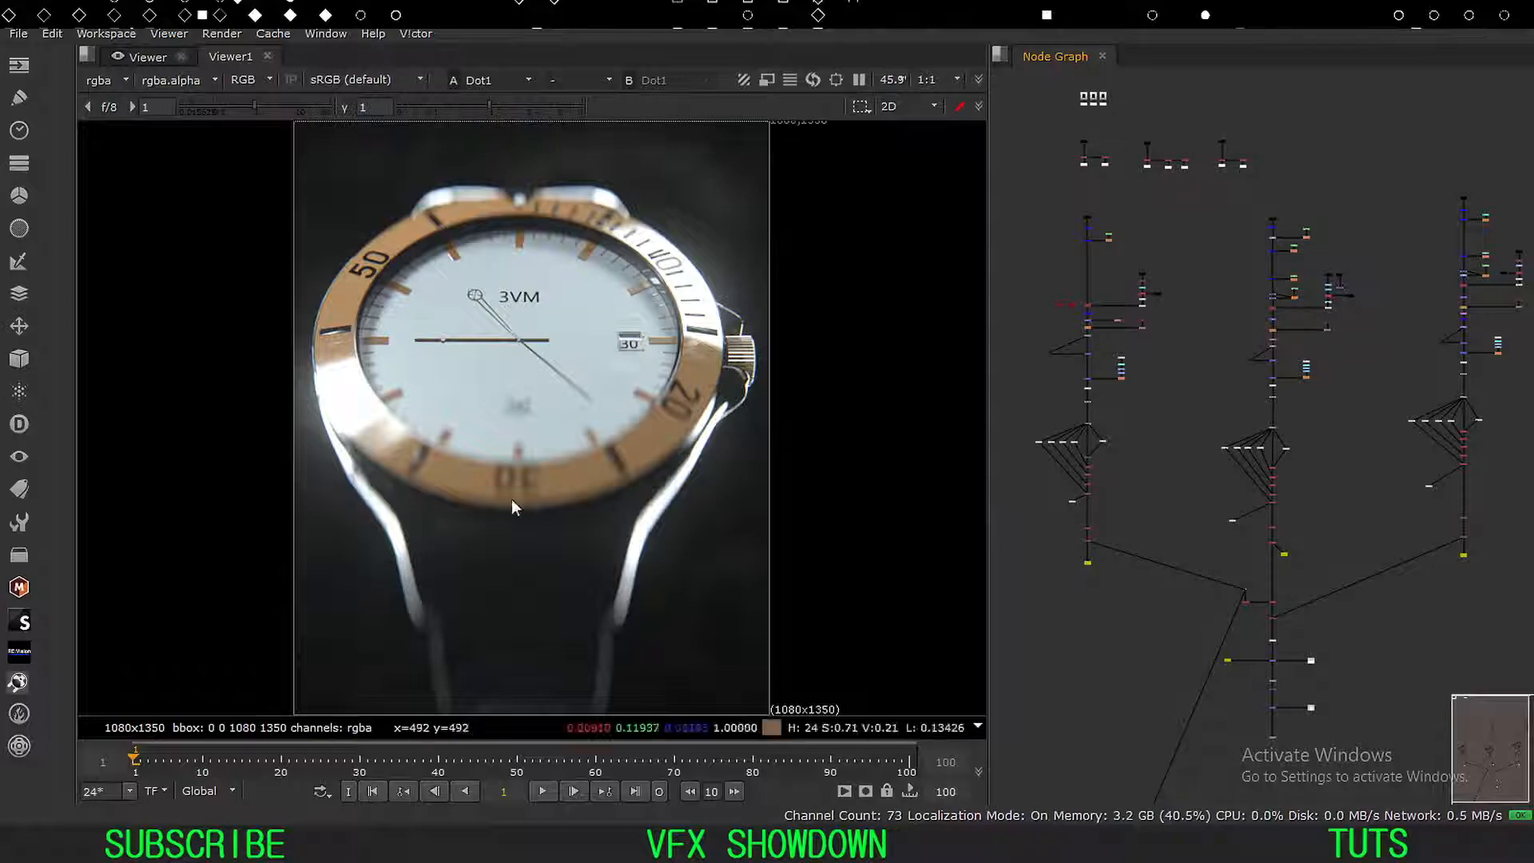
middle_drag(1220, 557, 1190, 549)
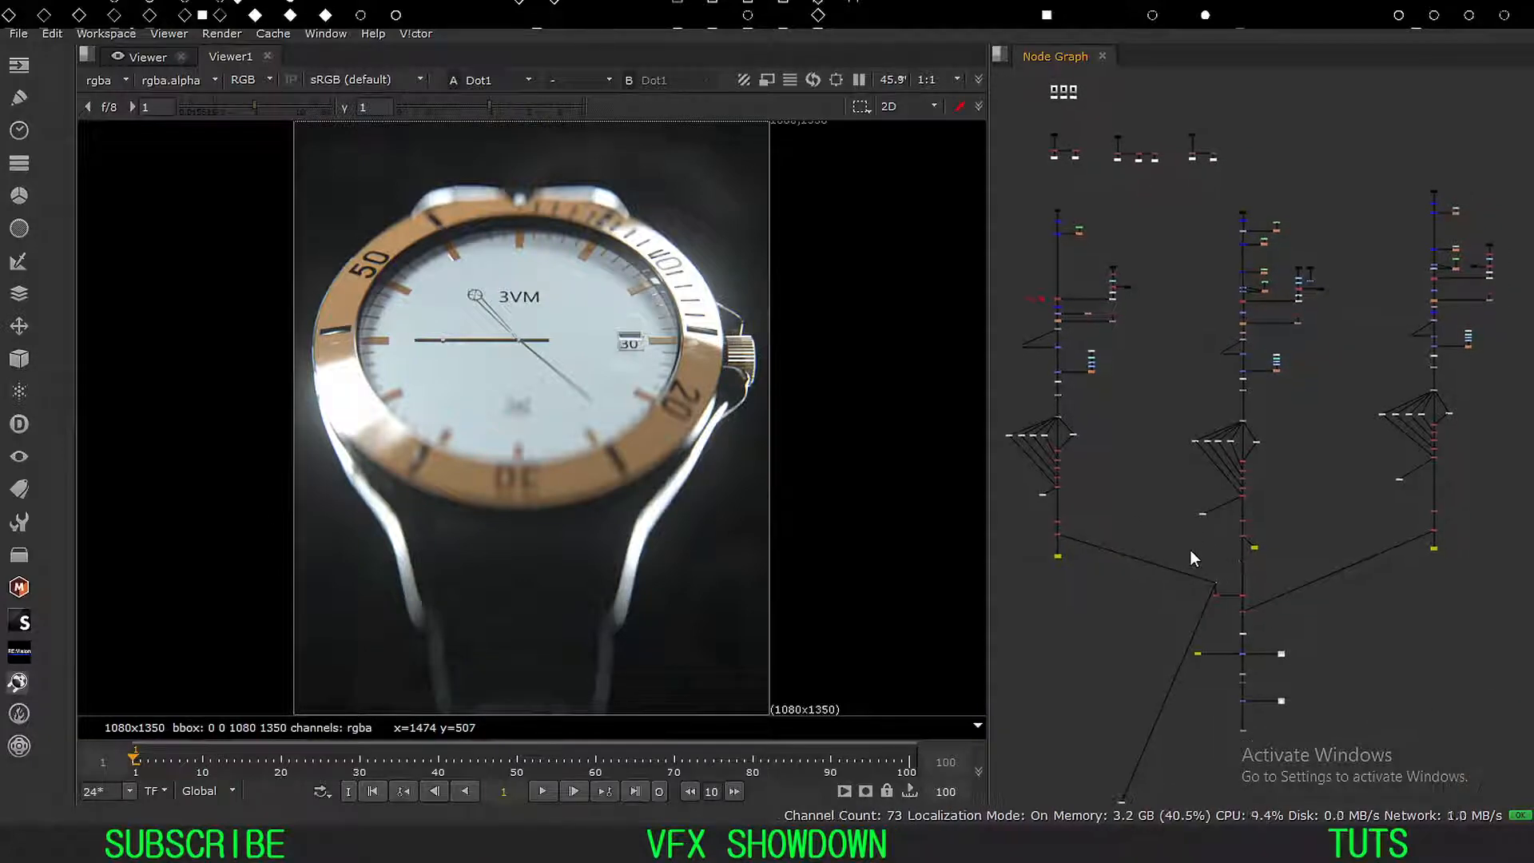
alt+middle_drag(1200, 612, 1189, 559)
drag(1433, 461, 1019, 796)
click(1215, 507)
alt+middle_drag(1216, 504, 1366, 490)
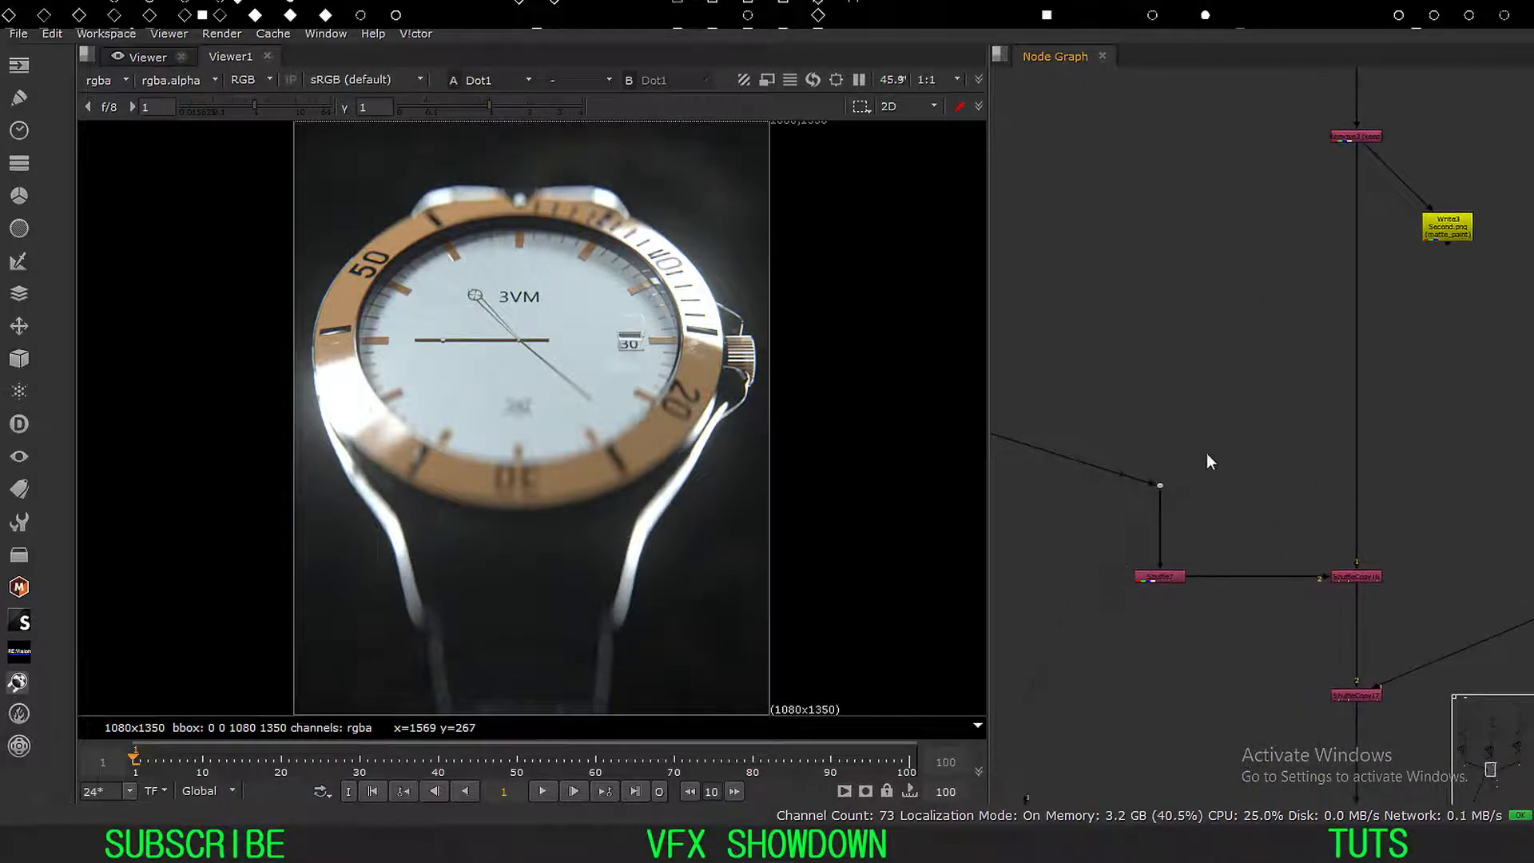
Show Shuffle7 in the viewer, review its channel settings and inspect its alpha channel.
key(a)
key(a)
middle_drag(1201, 586, 1245, 559)
drag(1243, 504, 1005, 626)
key(1)
click(1157, 569)
double_click(1157, 570)
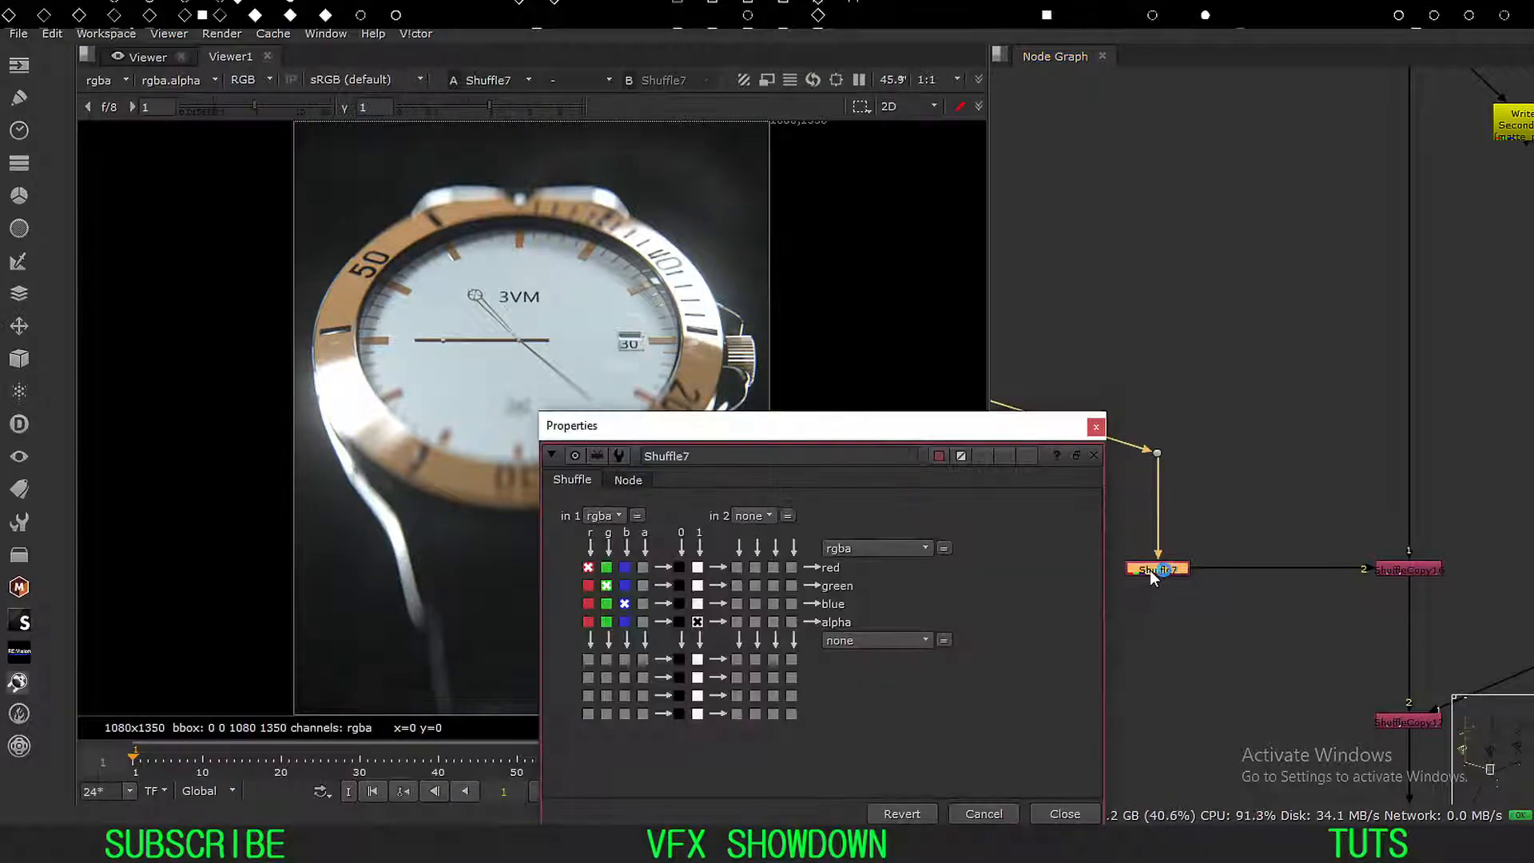
drag(845, 413, 993, 195)
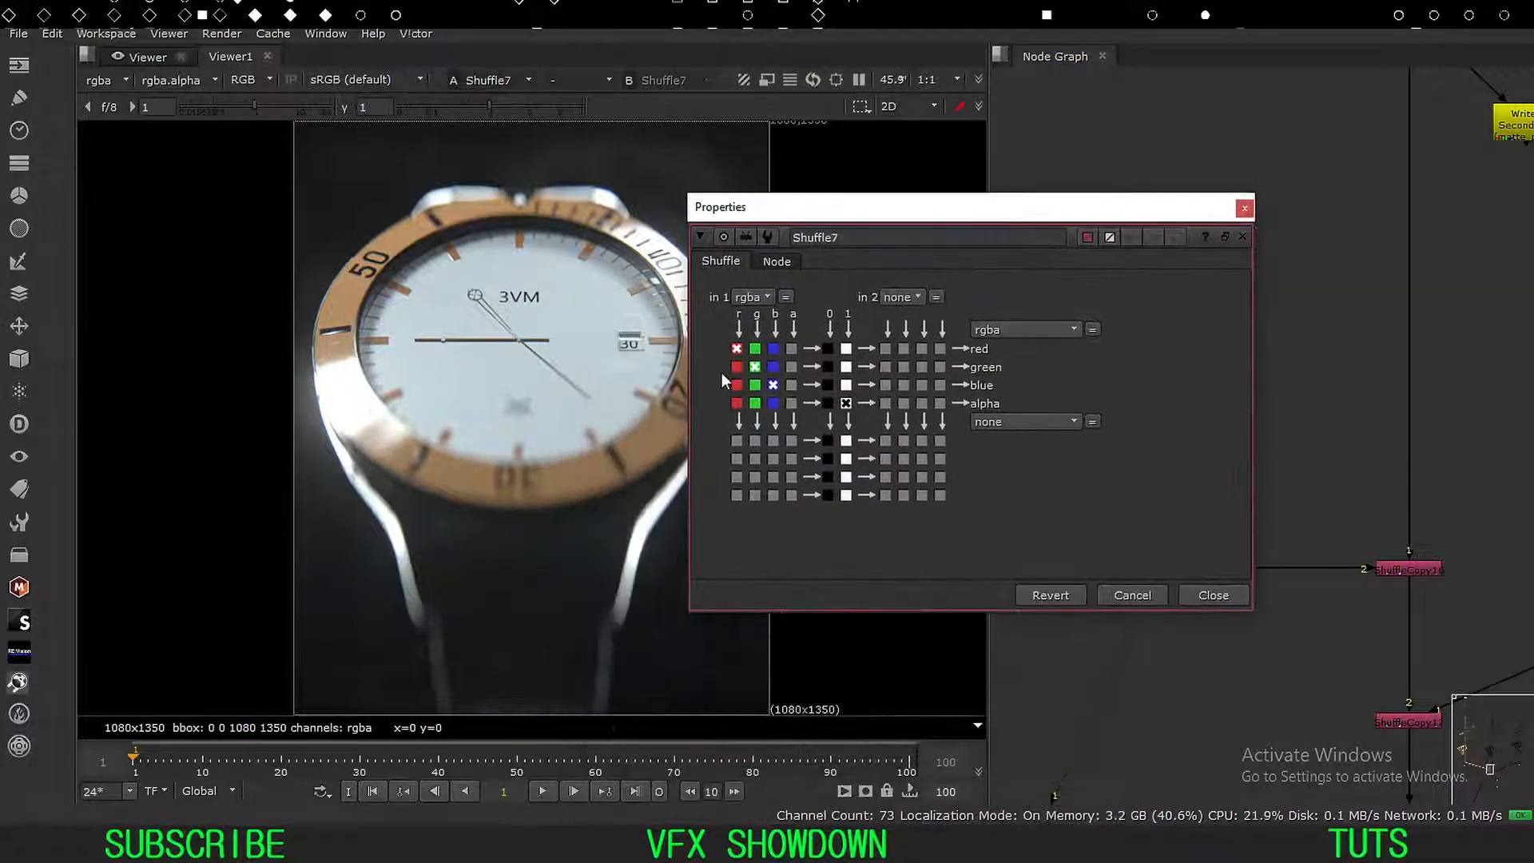
key(a)
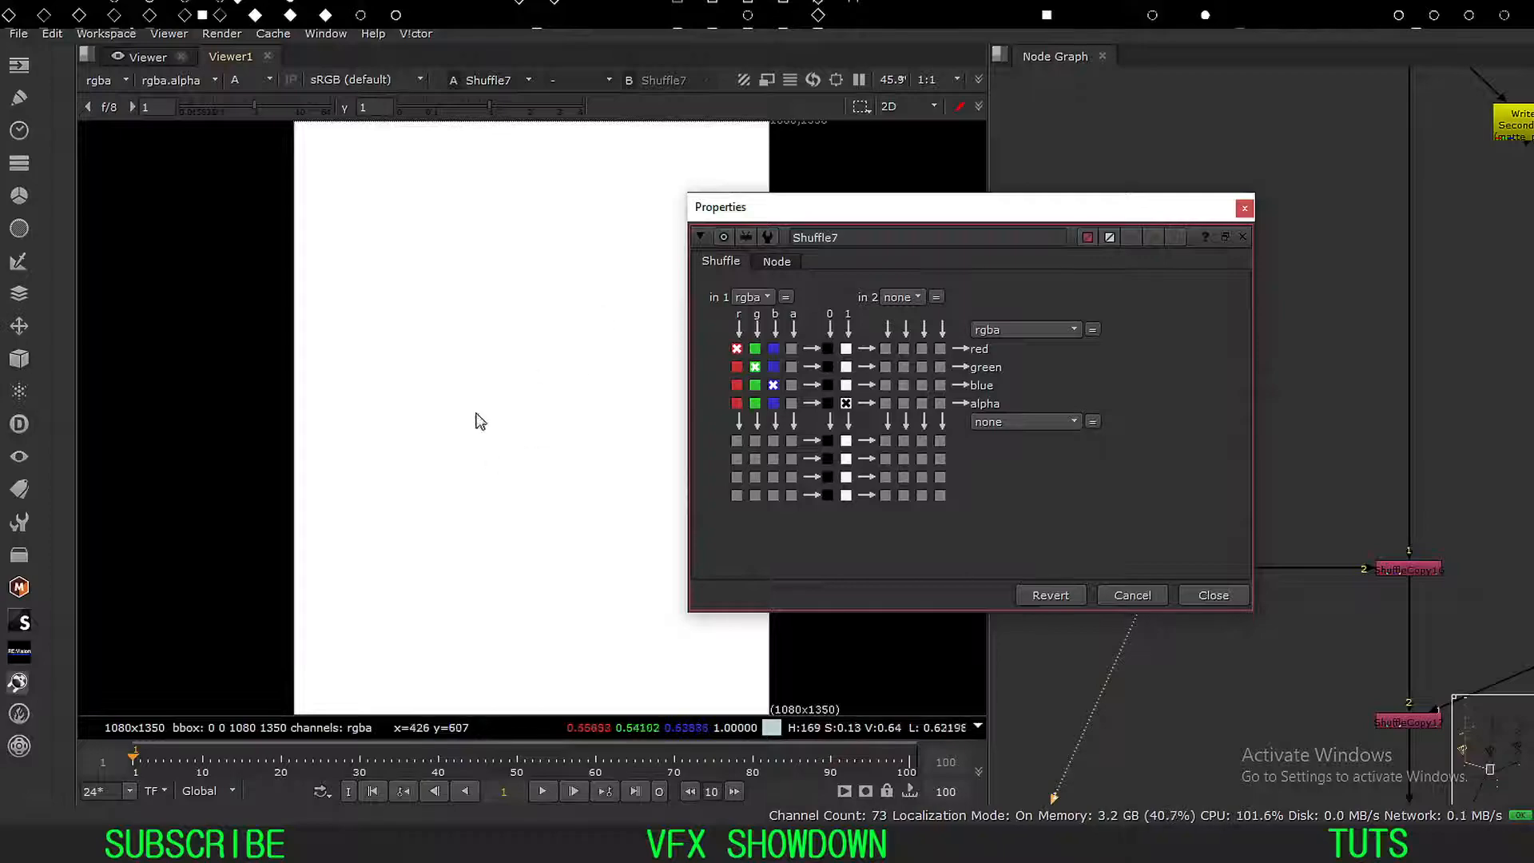
click(1232, 597)
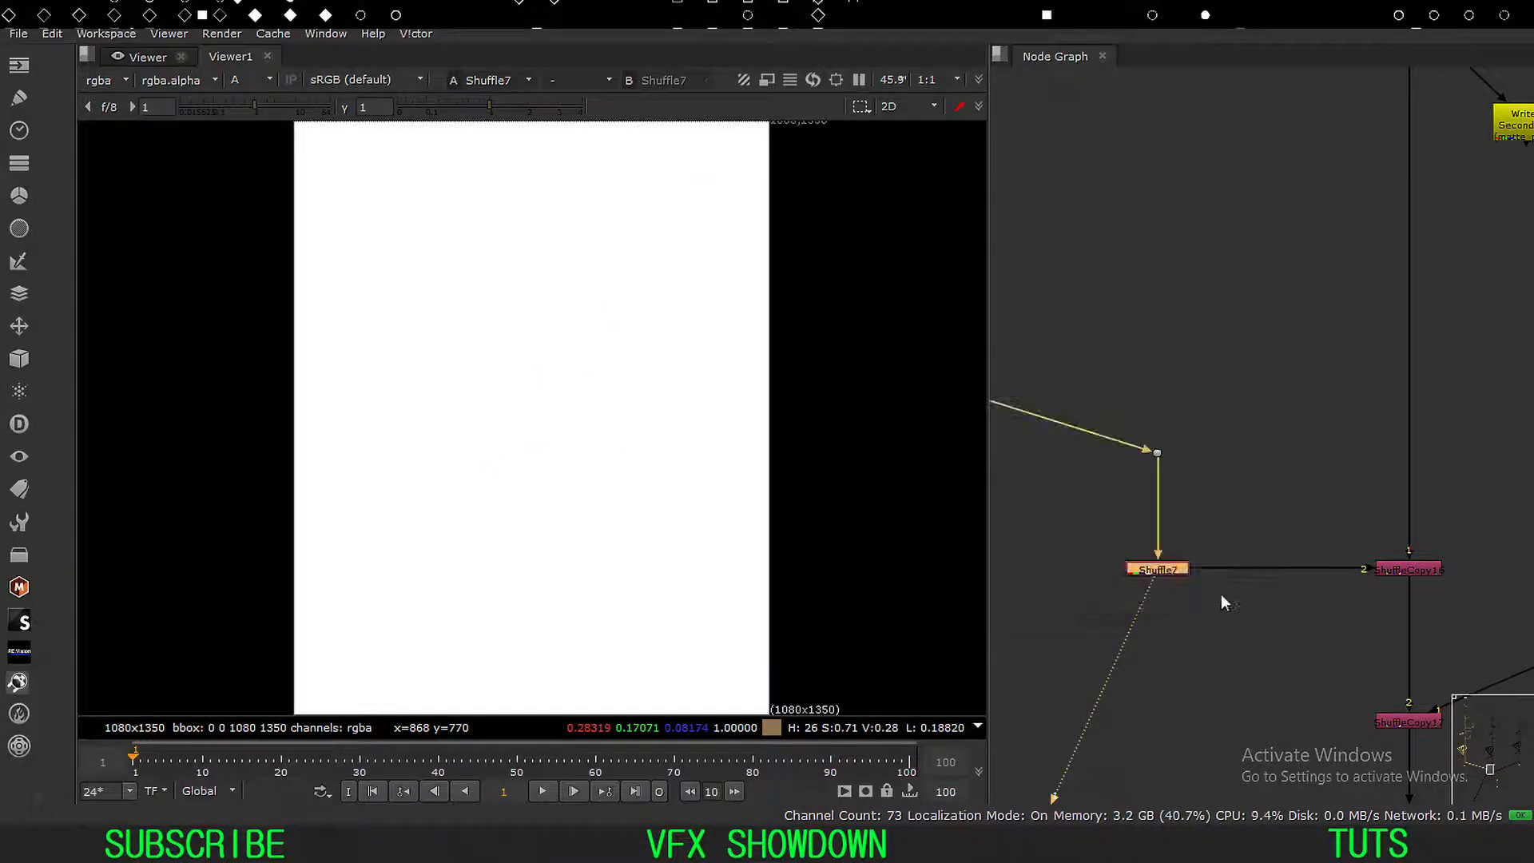
Show ShuffleCopy16 in the viewer, review its routing into the LOOK layer and return the display to RGB.
middle_drag(1333, 626, 1223, 600)
drag(1452, 478, 1155, 588)
key(1)
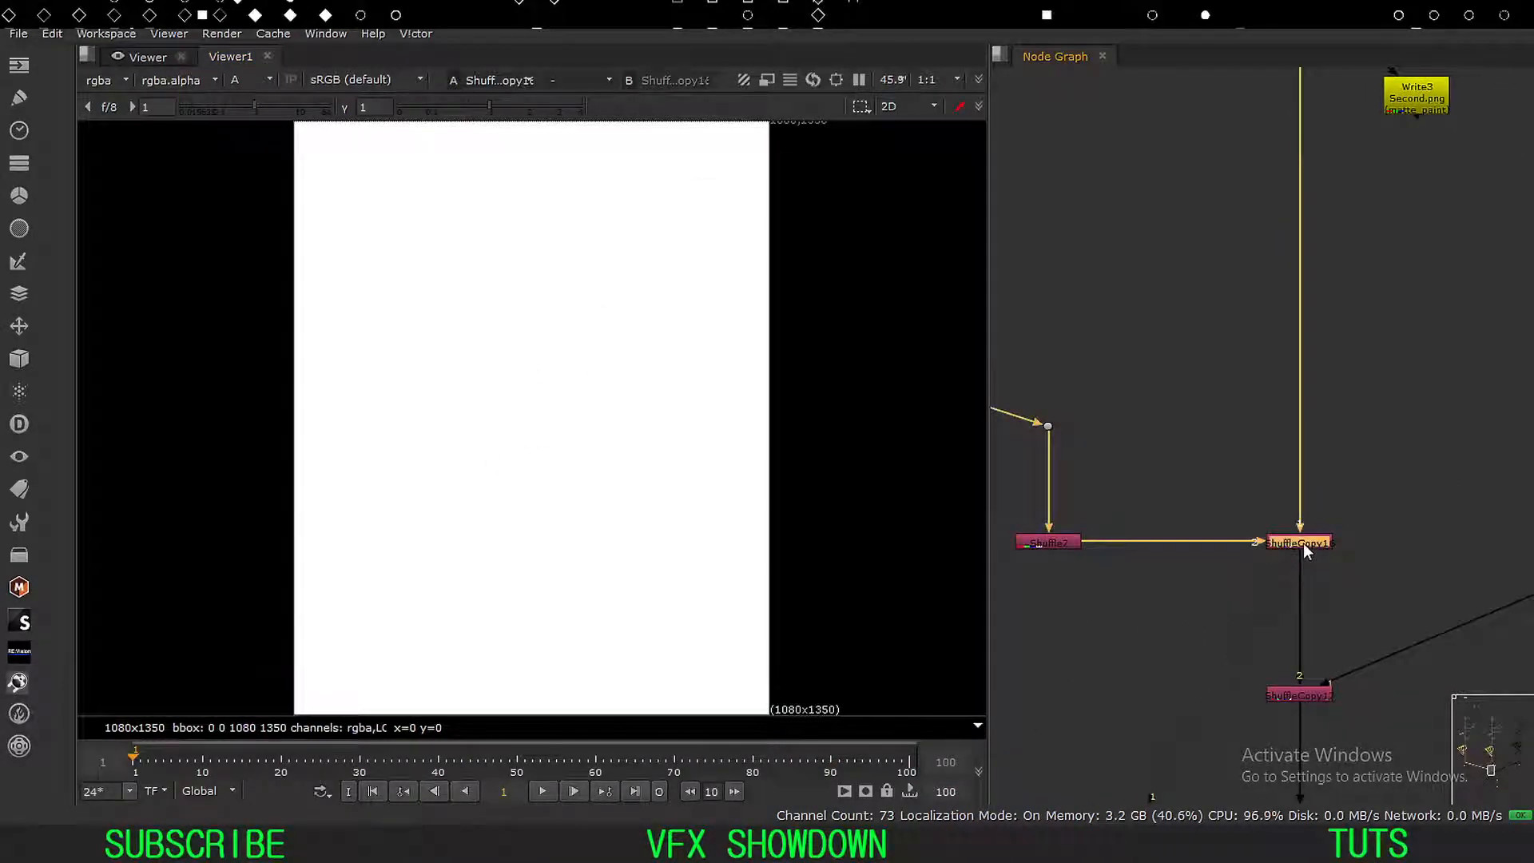
double_click(1302, 543)
drag(898, 414, 940, 343)
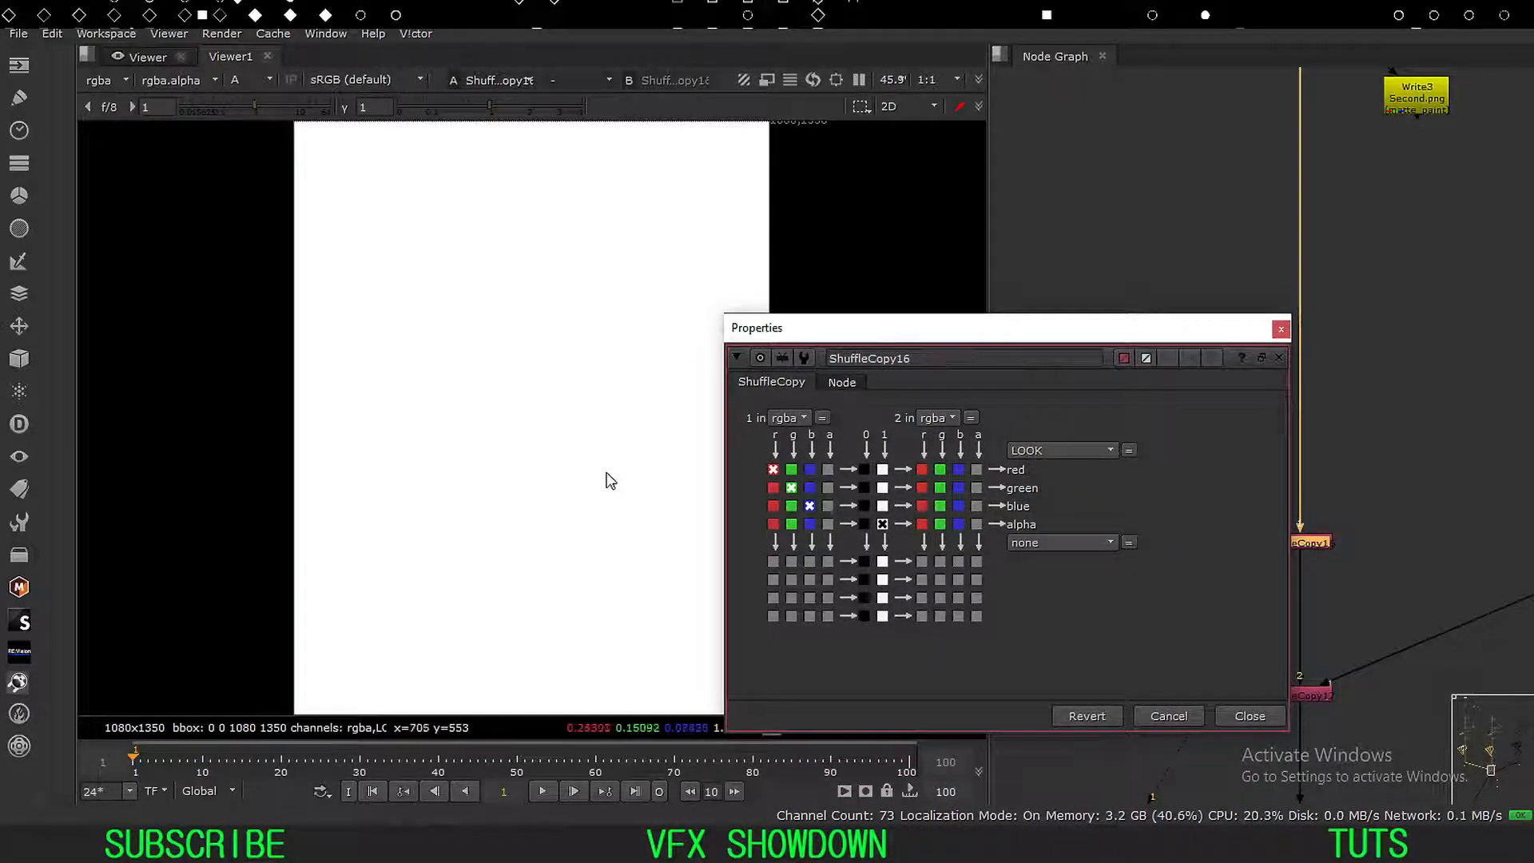
key(a)
click(1248, 715)
Review how ShuffleCopy17 routes the remaining branch into the LOOKS layer.
scroll(1249, 669, down, 10)
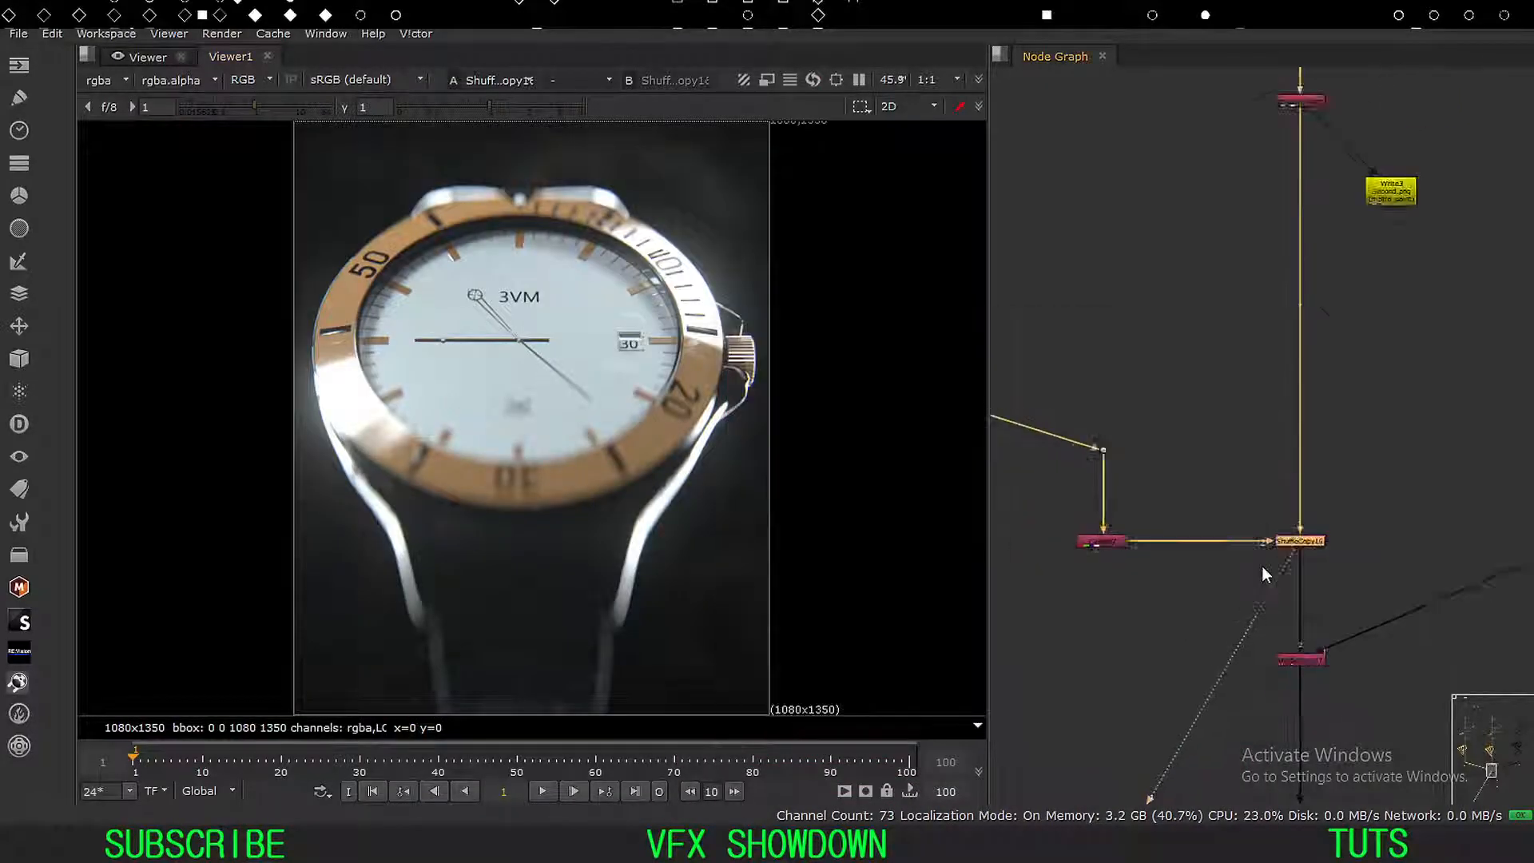
scroll(1286, 499, up, 5)
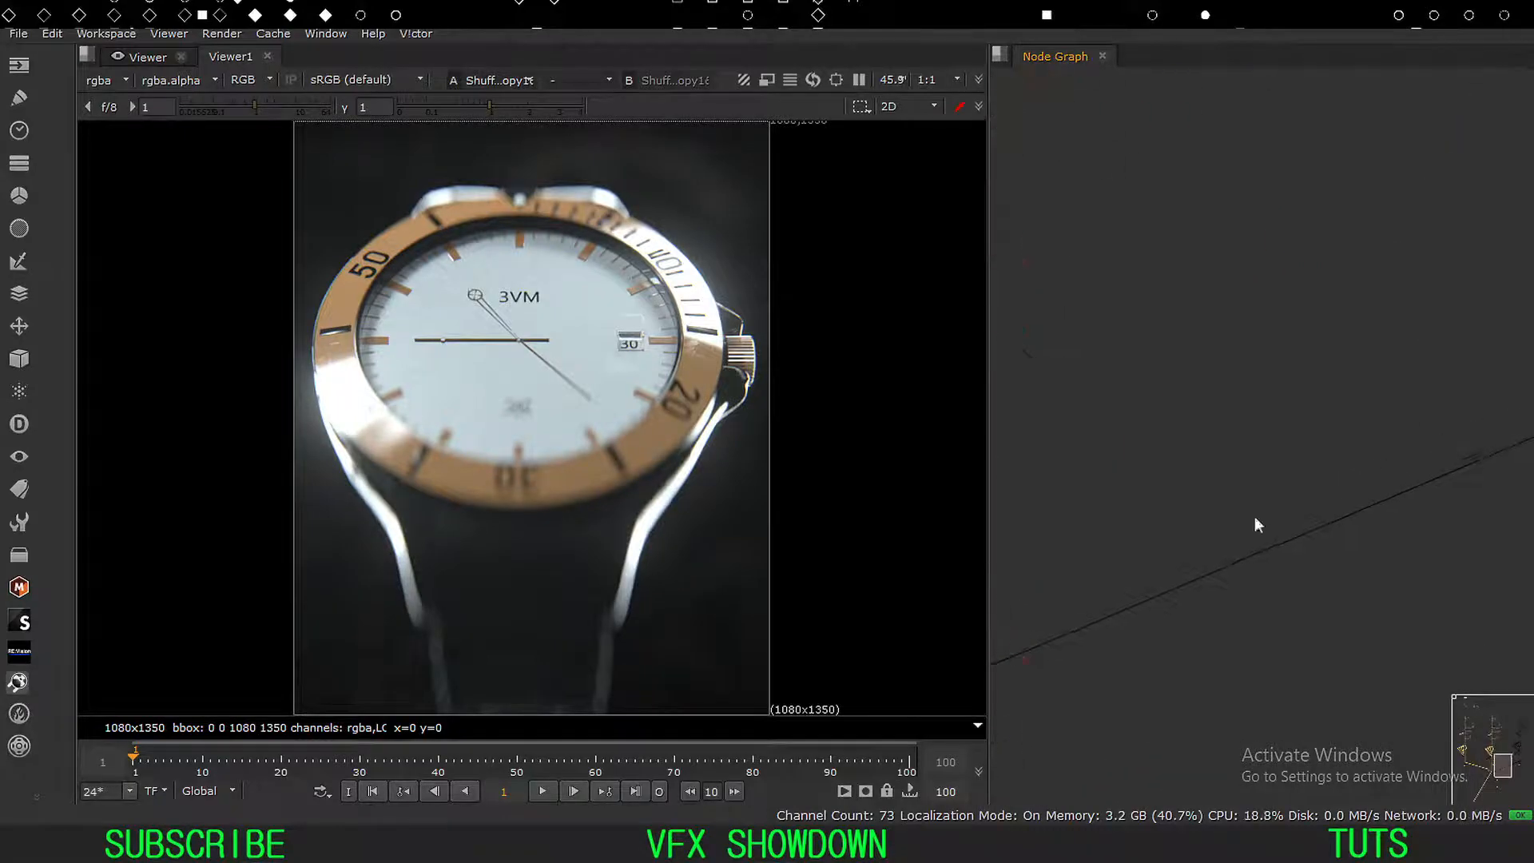
scroll(1342, 503, down, 4)
scroll(1278, 519, up, 4)
scroll(1214, 551, down, 4)
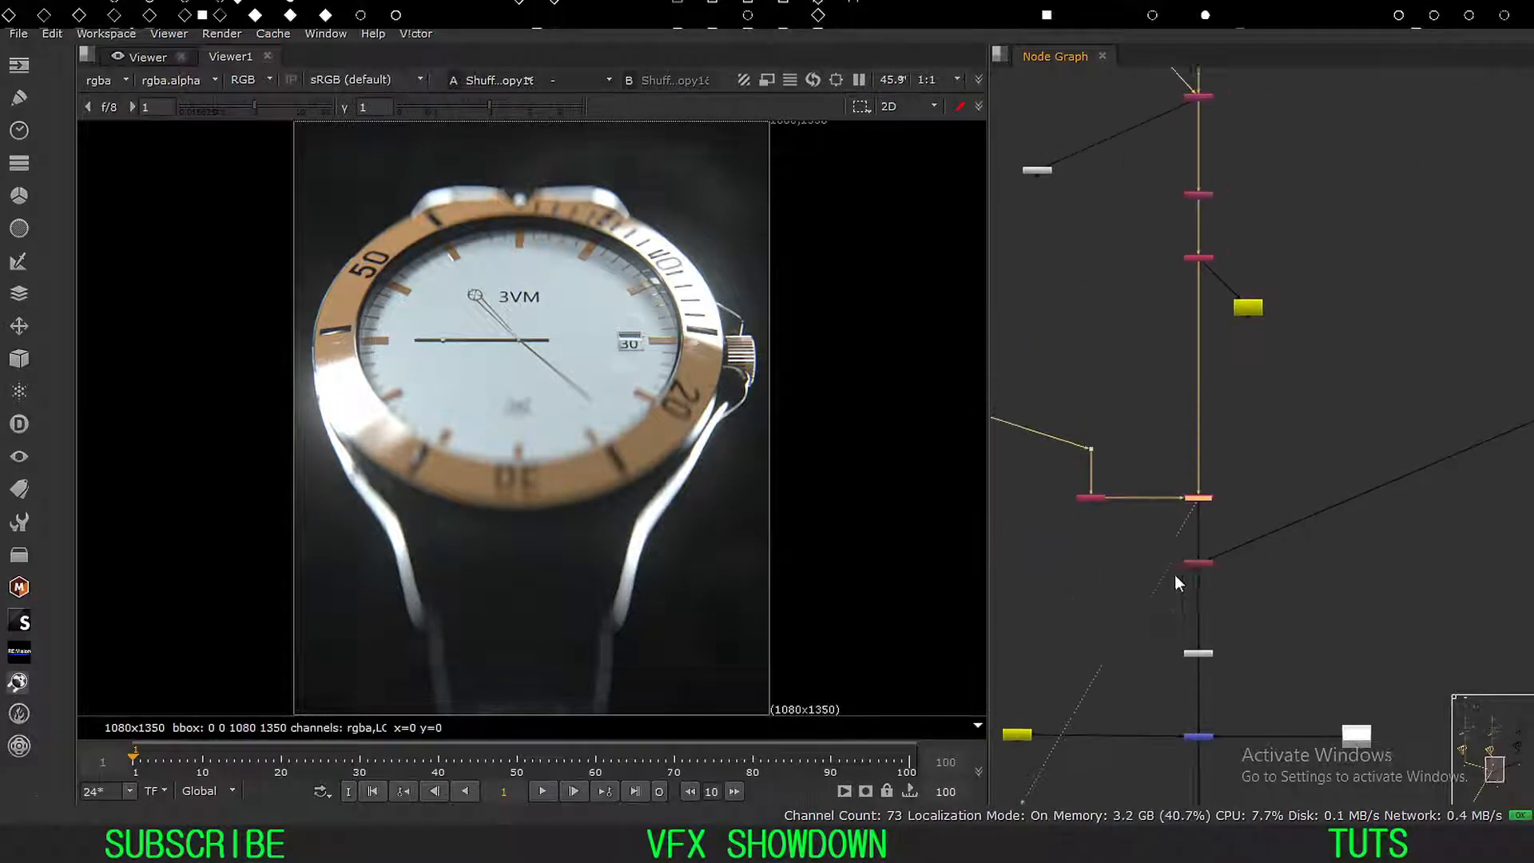
scroll(1272, 537, up, 4)
double_click(1262, 532)
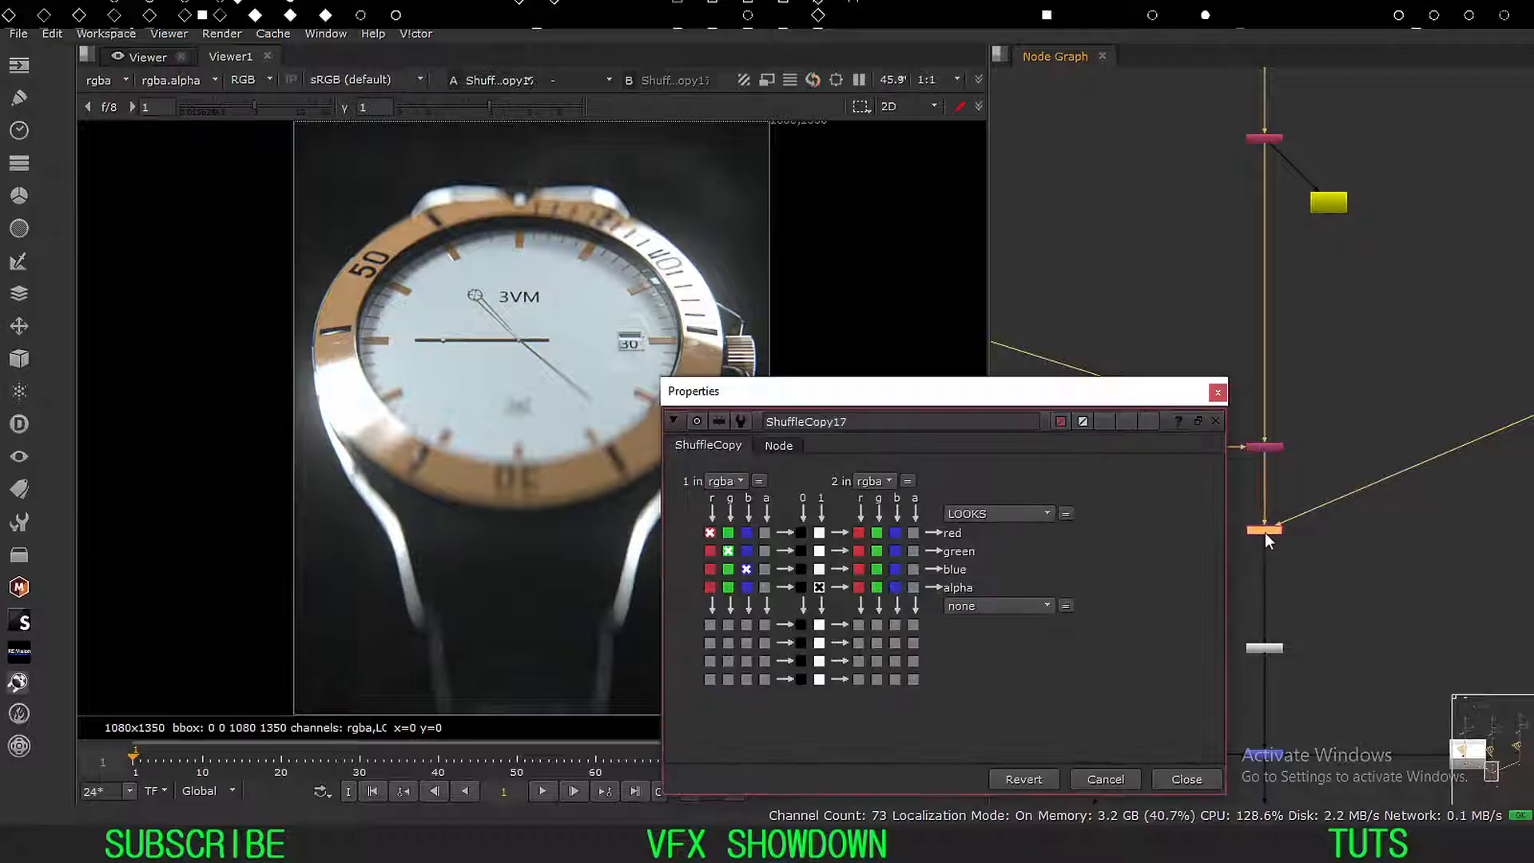
drag(892, 397, 907, 260)
click(1200, 638)
Show LayerContactSheet4 in the viewer, framed to fit all three watch looks.
middle_drag(1166, 637, 1178, 471)
scroll(1264, 499, up, 3)
middle_drag(1264, 499, 1110, 581)
scroll(1152, 536, up, 3)
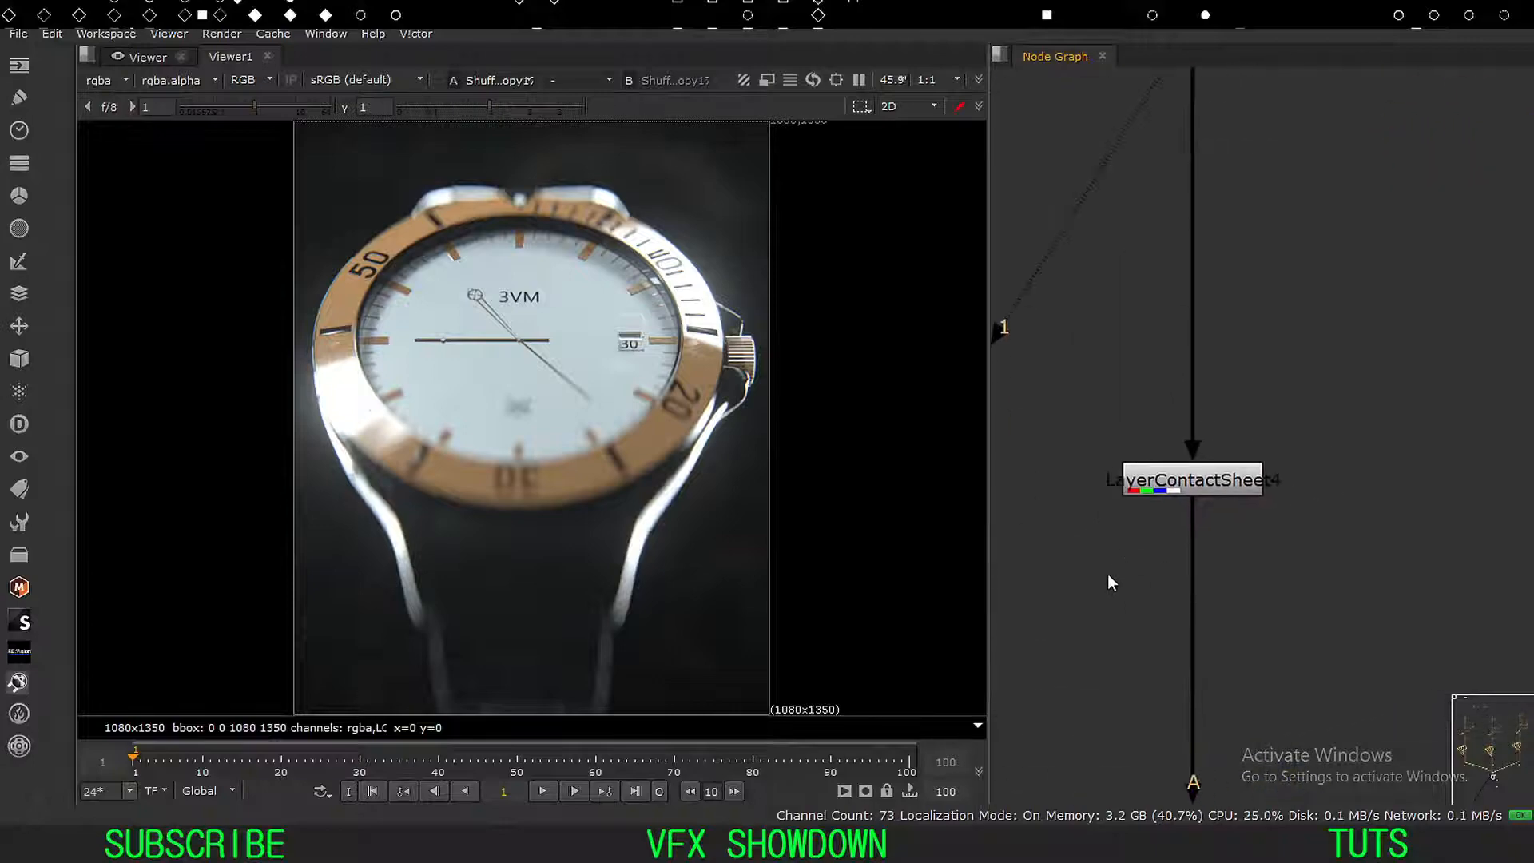
drag(1186, 489, 1189, 474)
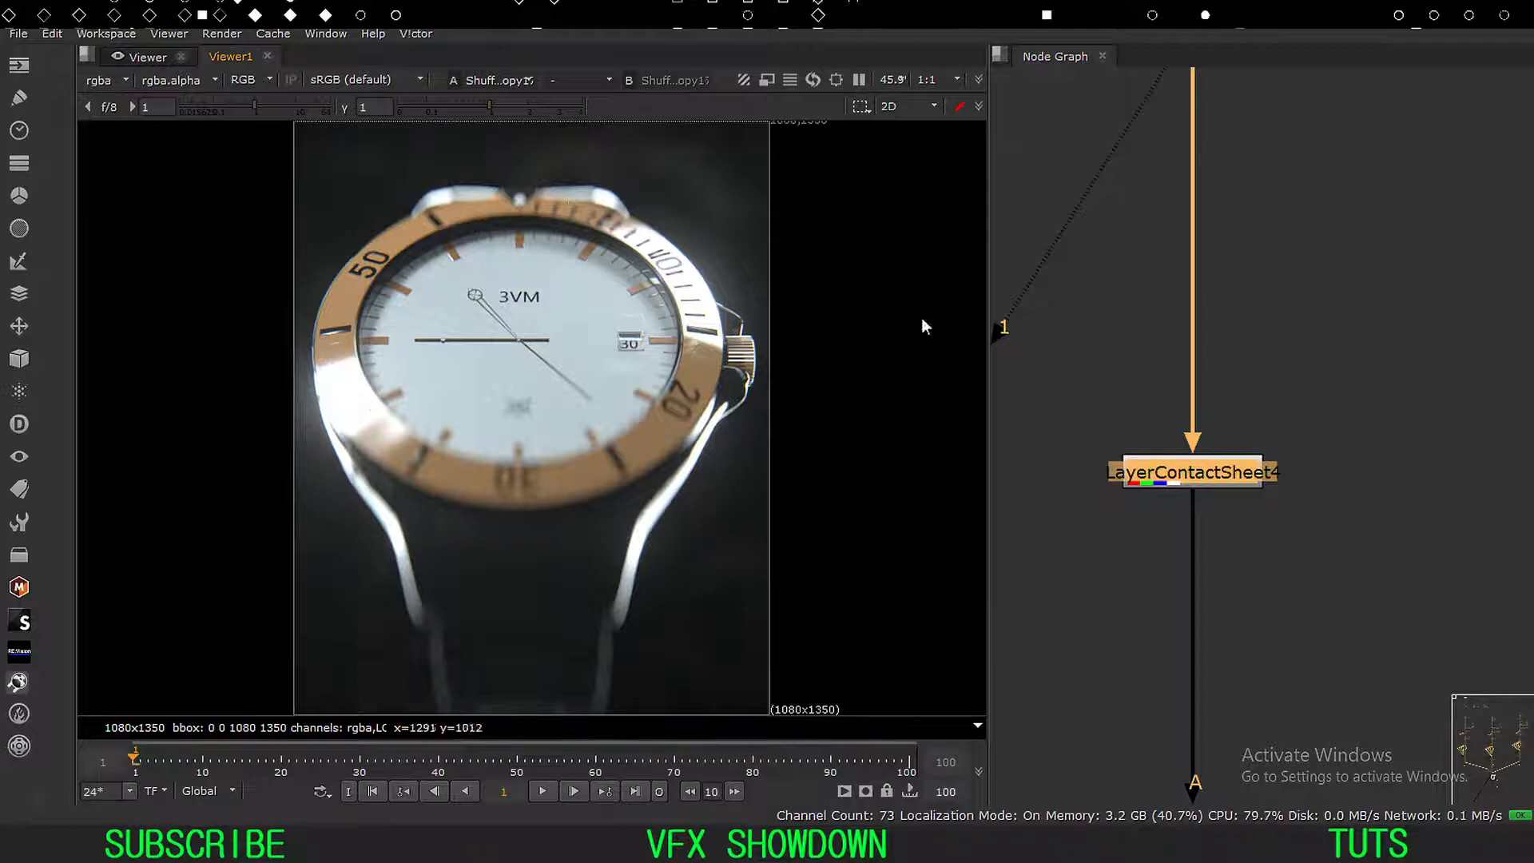
drag(1391, 393, 1000, 545)
key(1)
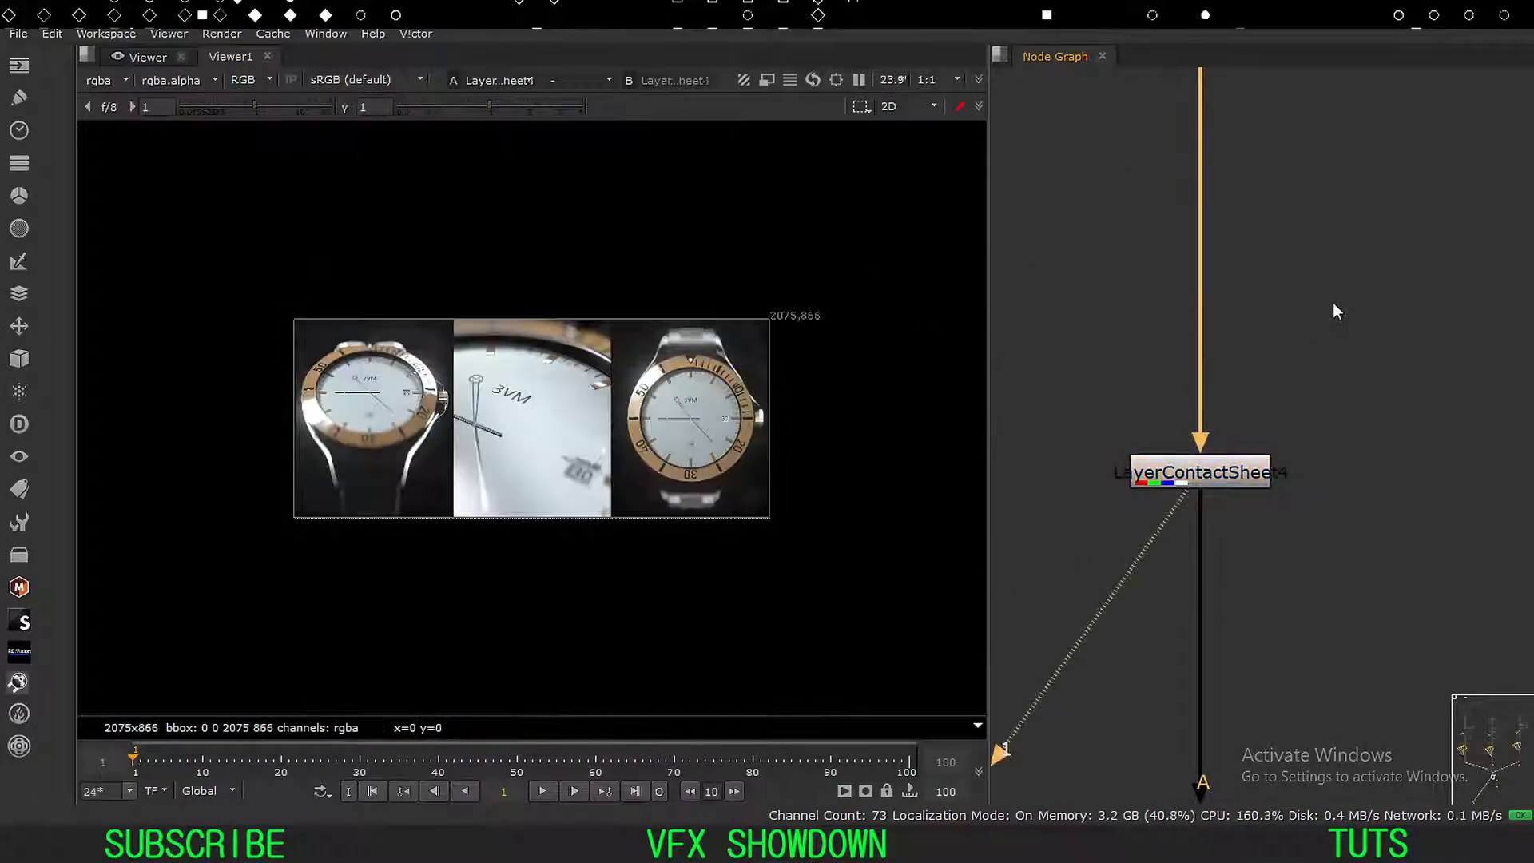
key(f)
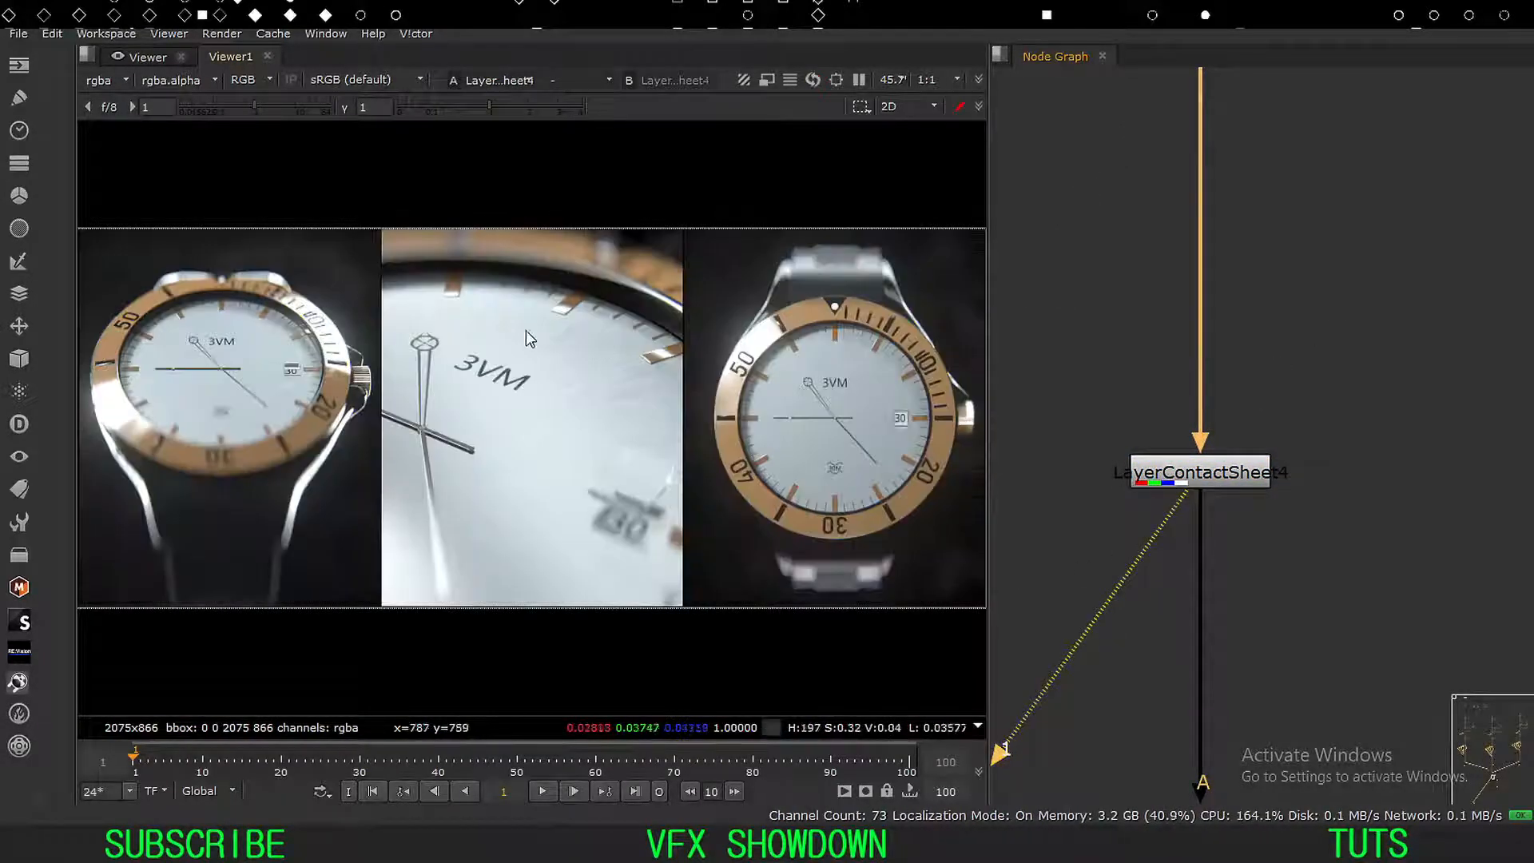
double_click(1182, 472)
key(Escape)
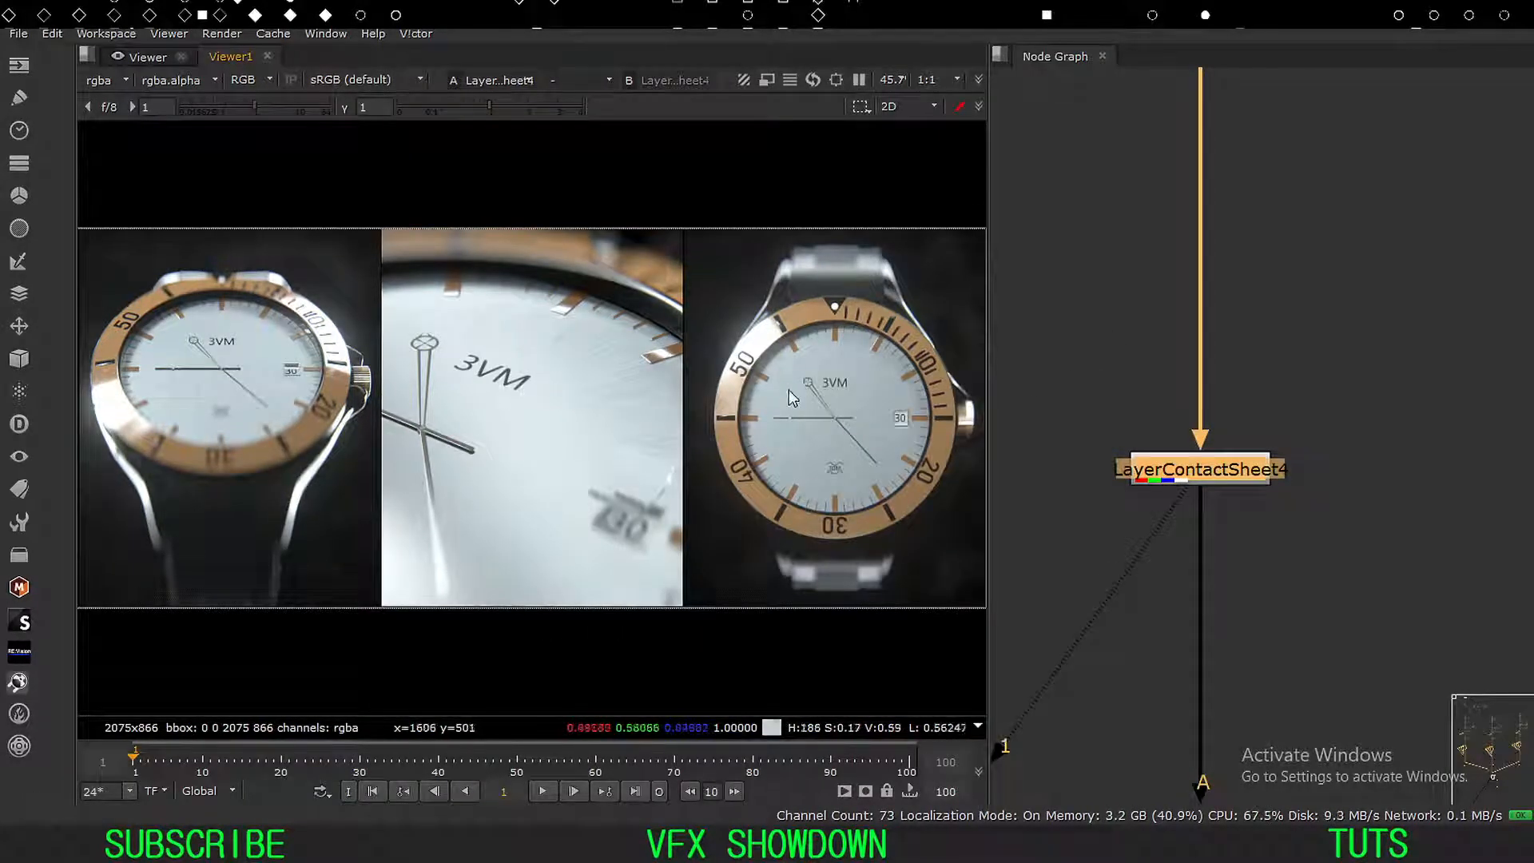
Try swapping the two inputs of ShuffleCopy17 while viewing the contact sheet.
scroll(1096, 414, down, 3)
middle_drag(1096, 414, 1085, 601)
click(1129, 424)
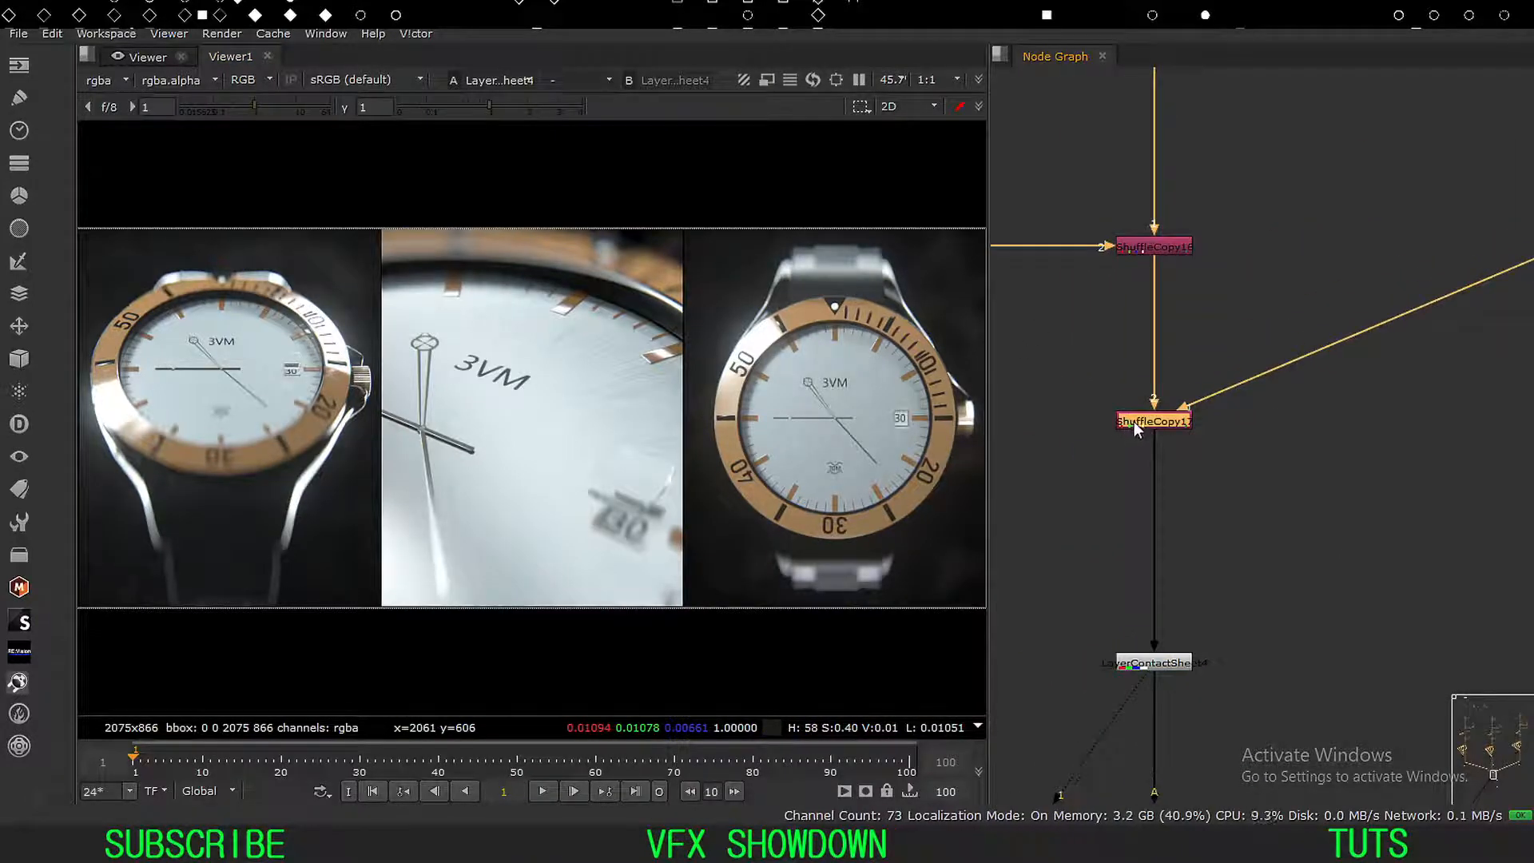
key(shift+x)
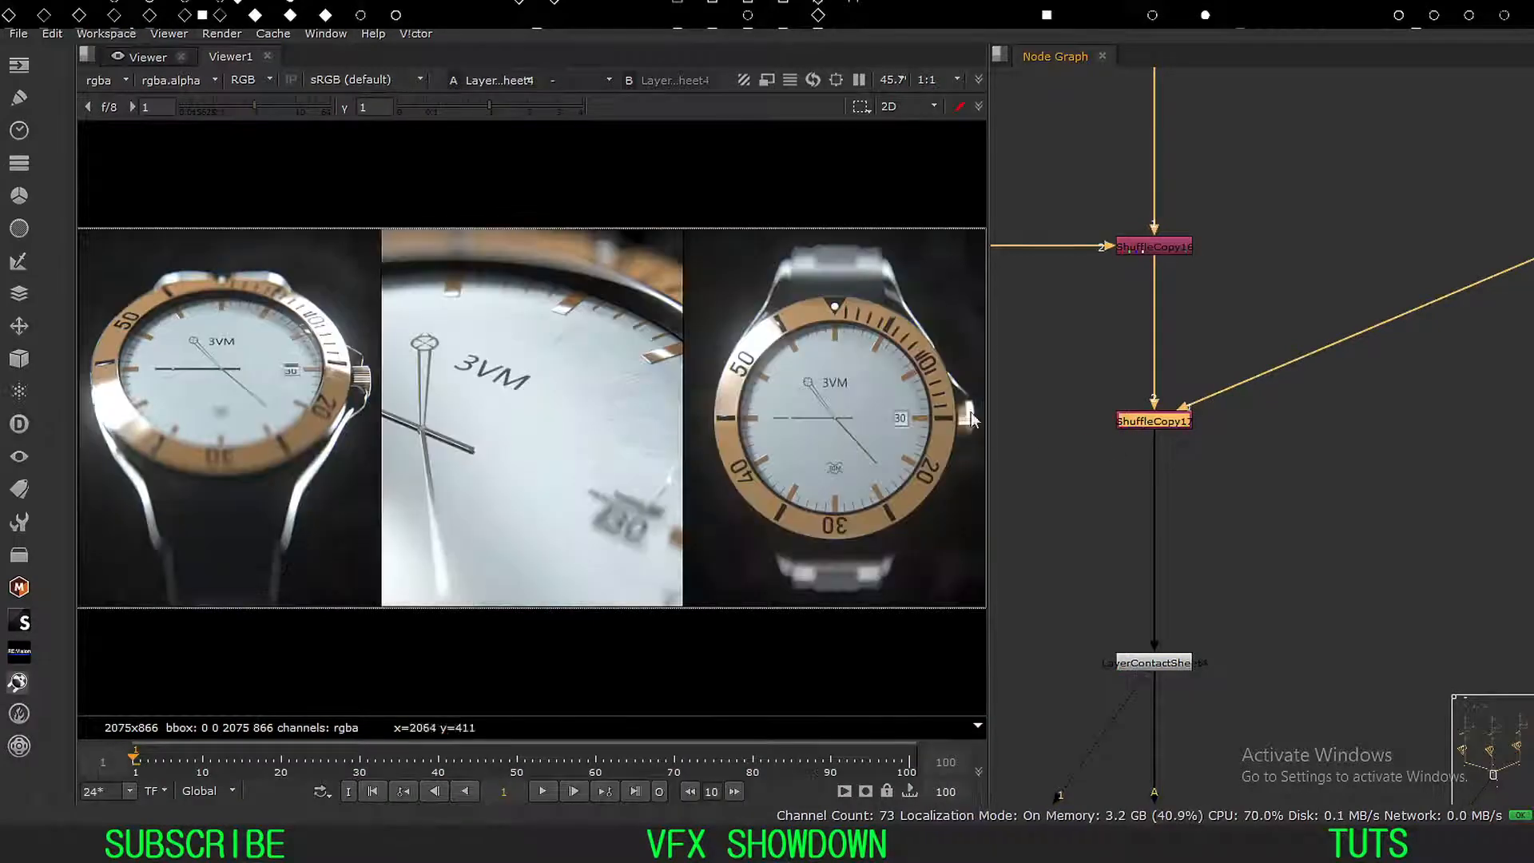
Swap the inputs of ShuffleCopy16 to compare the contact sheet order, then swap them back.
middle_drag(1118, 328, 1162, 430)
click(1209, 350)
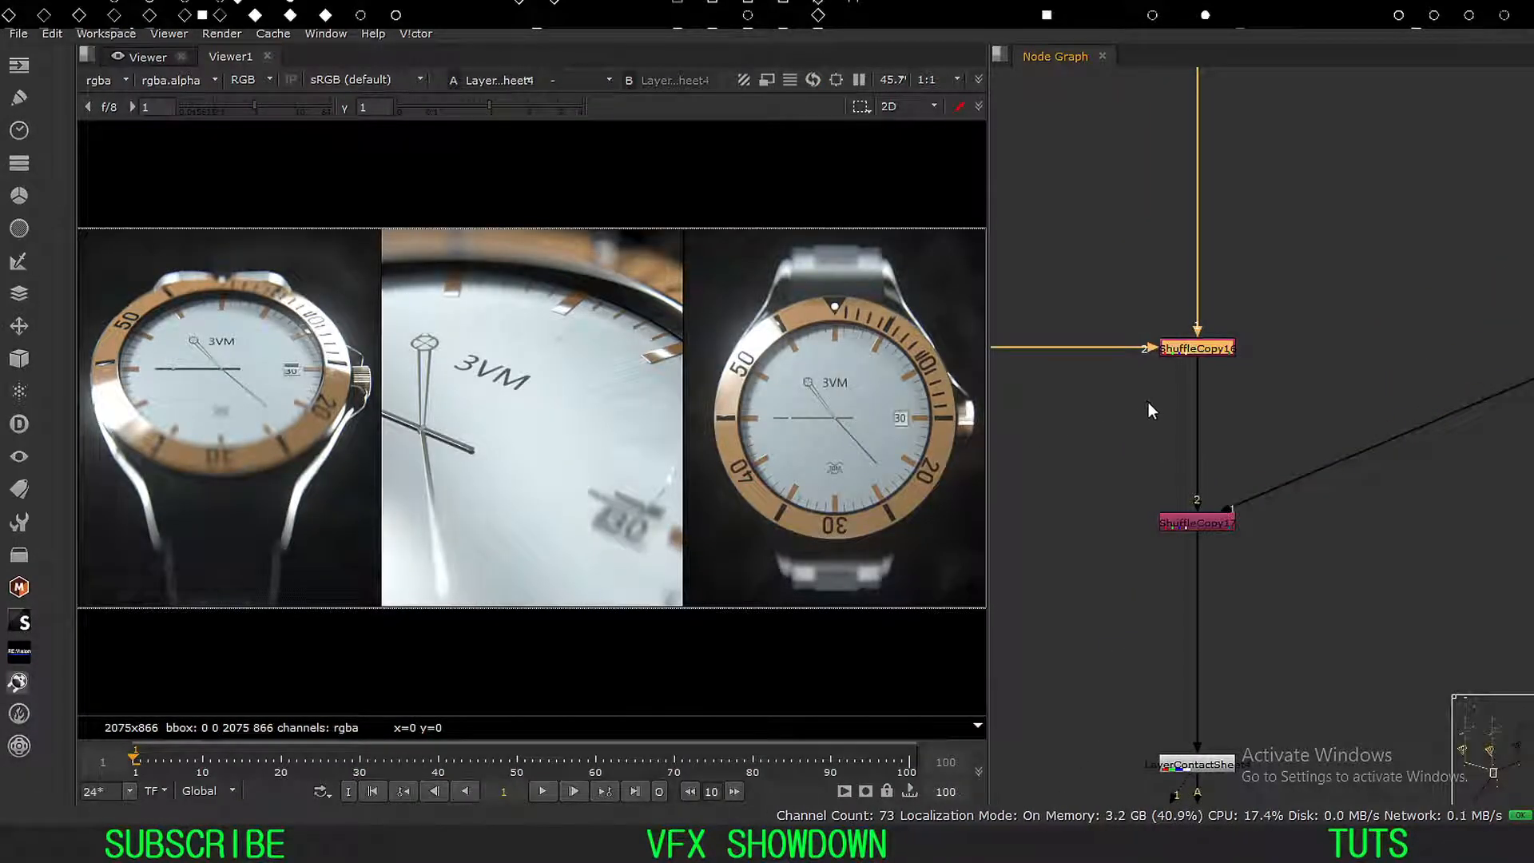
key(shift+x)
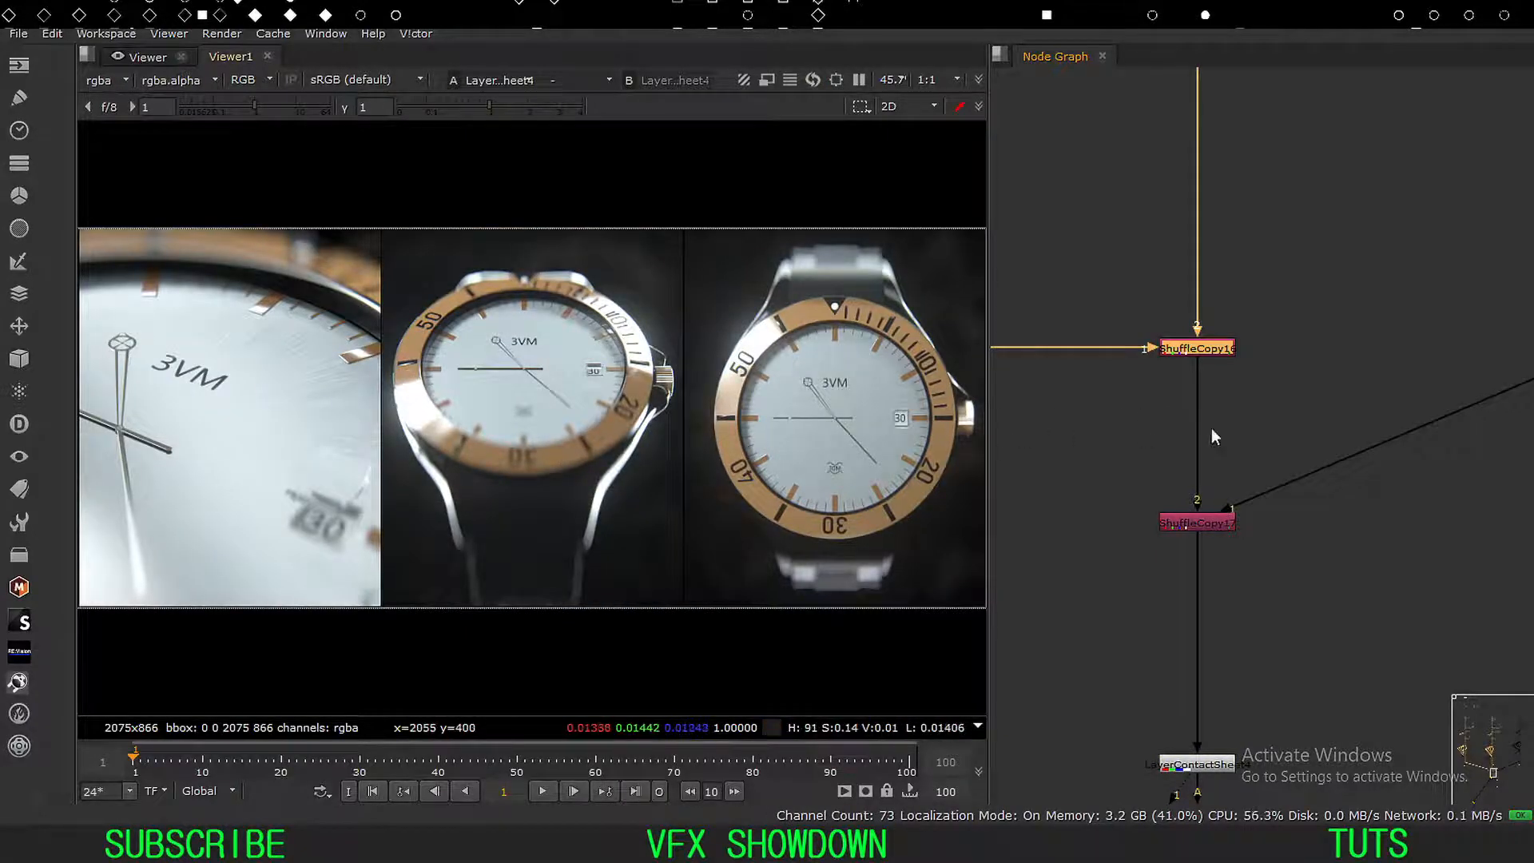
key(shift+x)
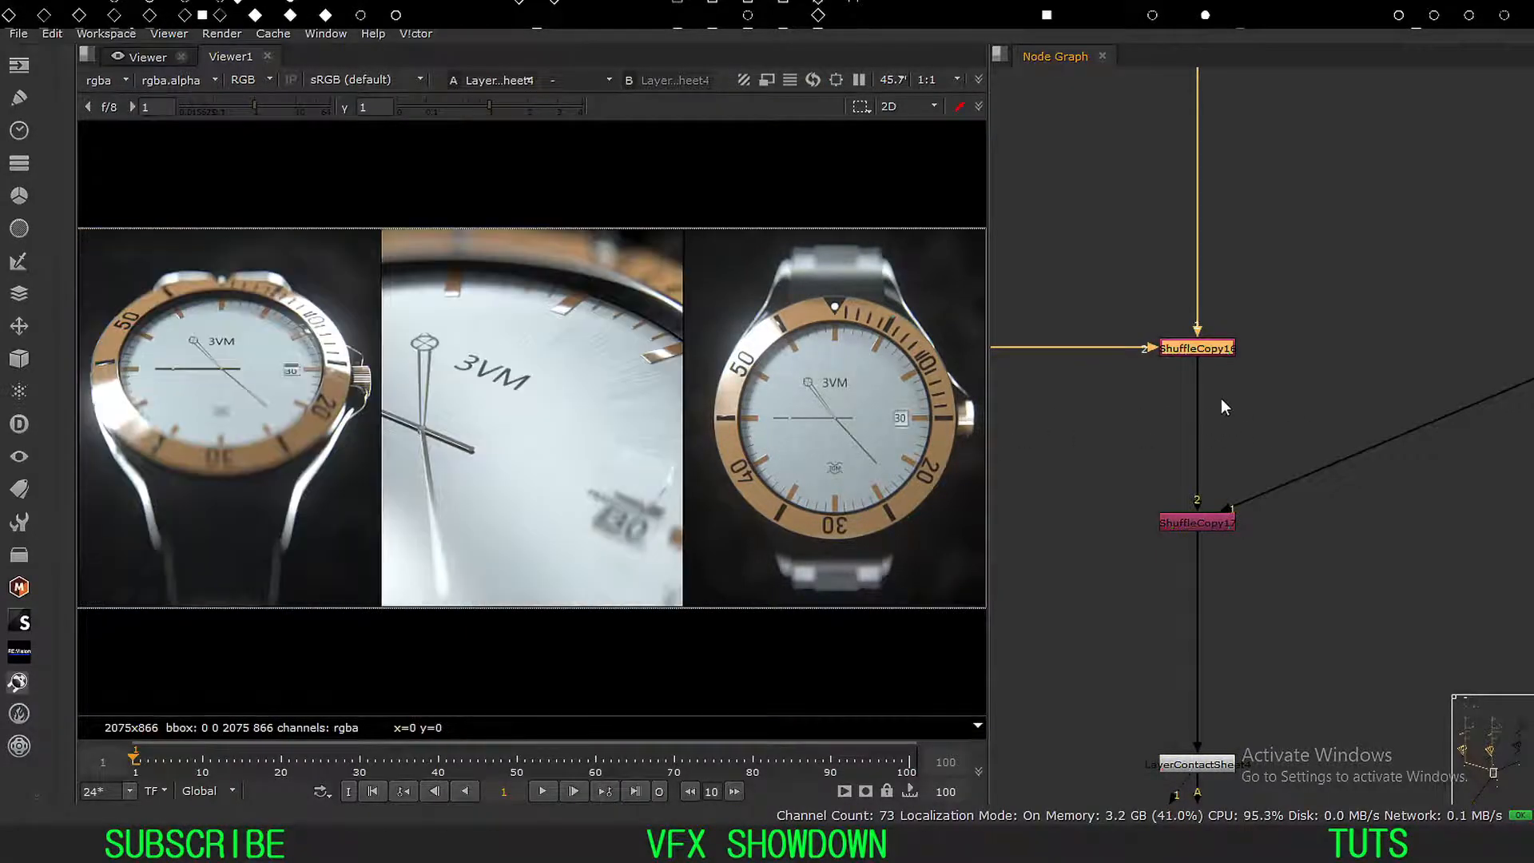
scroll(1191, 413, up, 5)
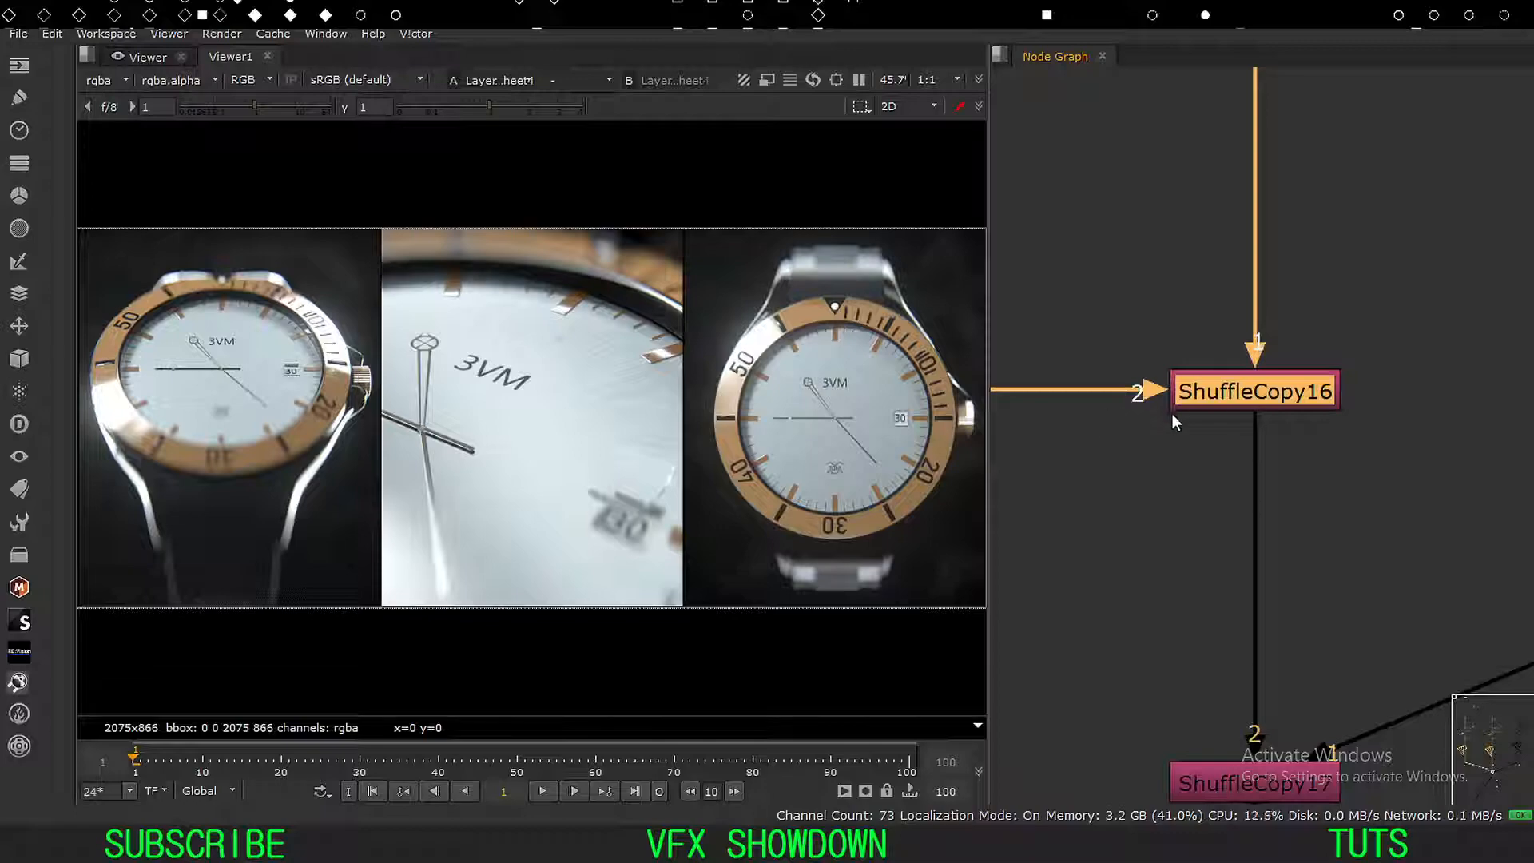
drag(1247, 389, 1251, 392)
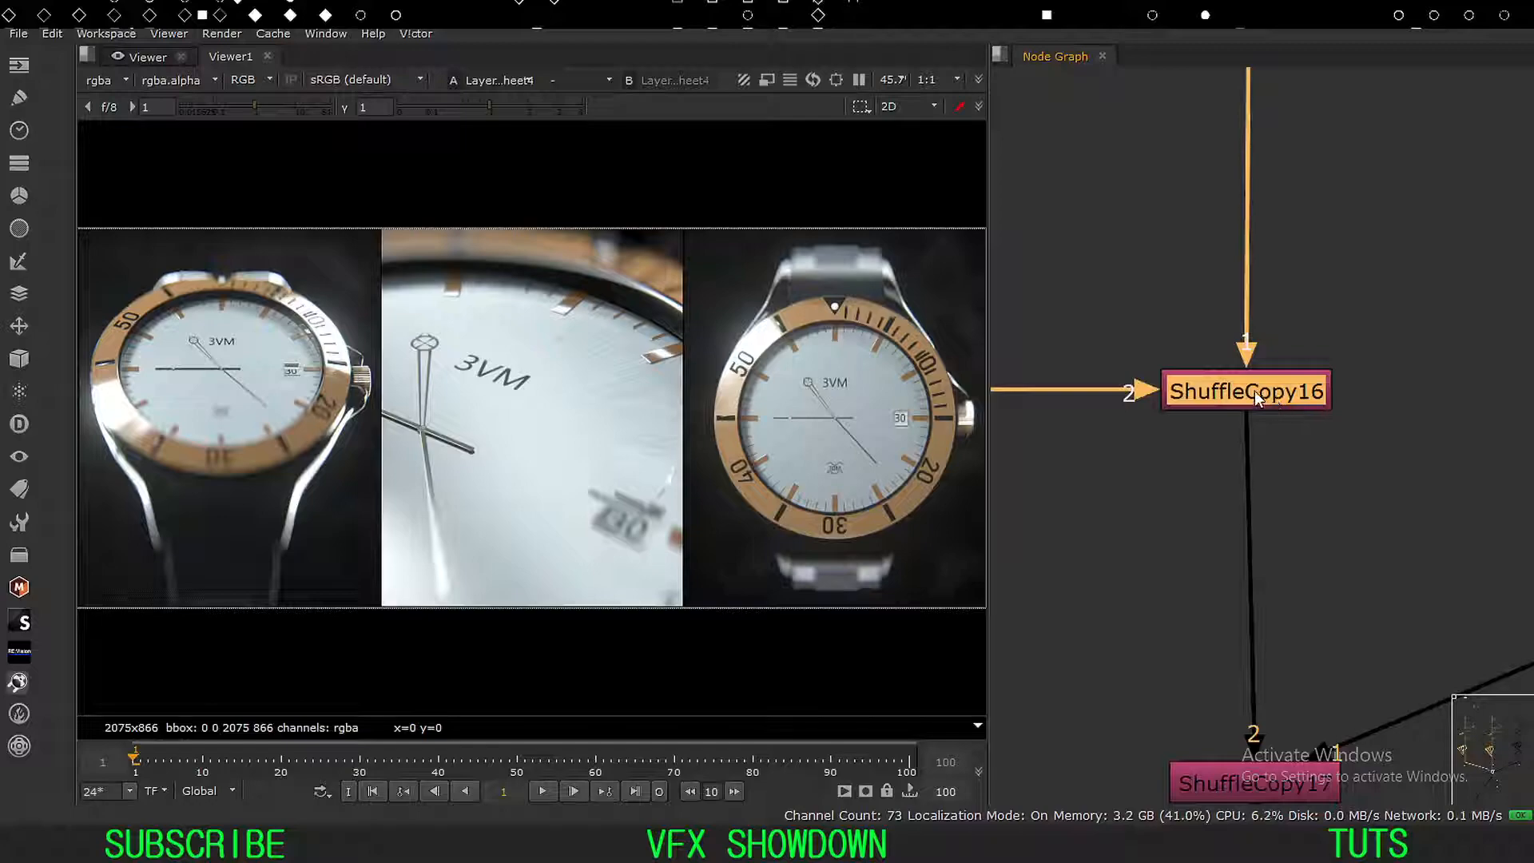
Swap the two inputs of ShuffleCopy16 to reorder the watch looks on the contact sheet.
key(shift+x)
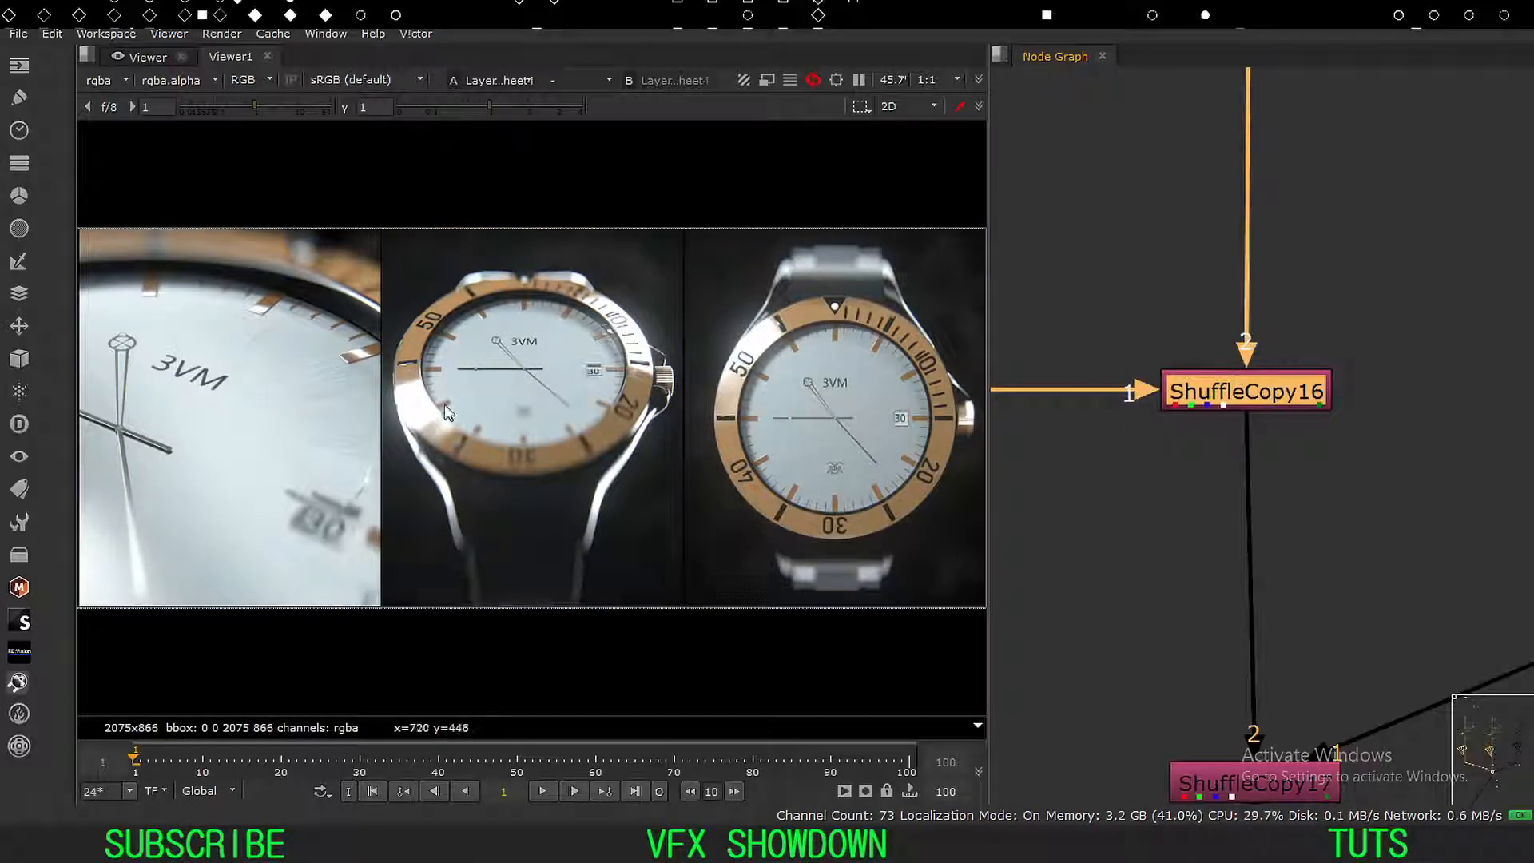
scroll(1115, 479, down, 2)
scroll(1147, 483, down, 8)
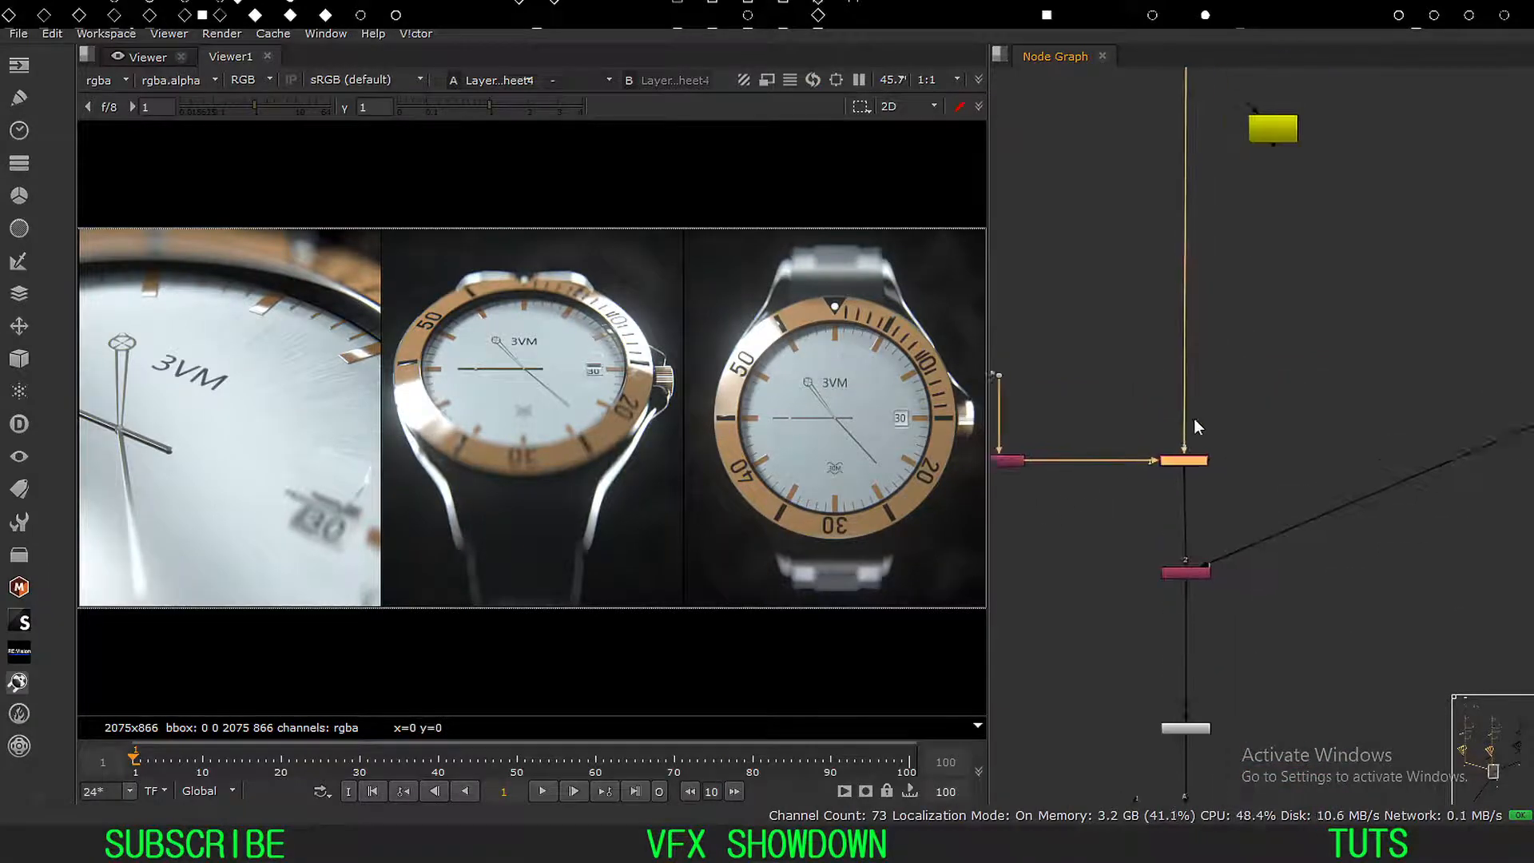
middle_drag(1153, 492, 1158, 537)
middle_drag(1187, 602, 1187, 449)
scroll(1185, 452, up, 4)
scroll(1186, 452, up, 2)
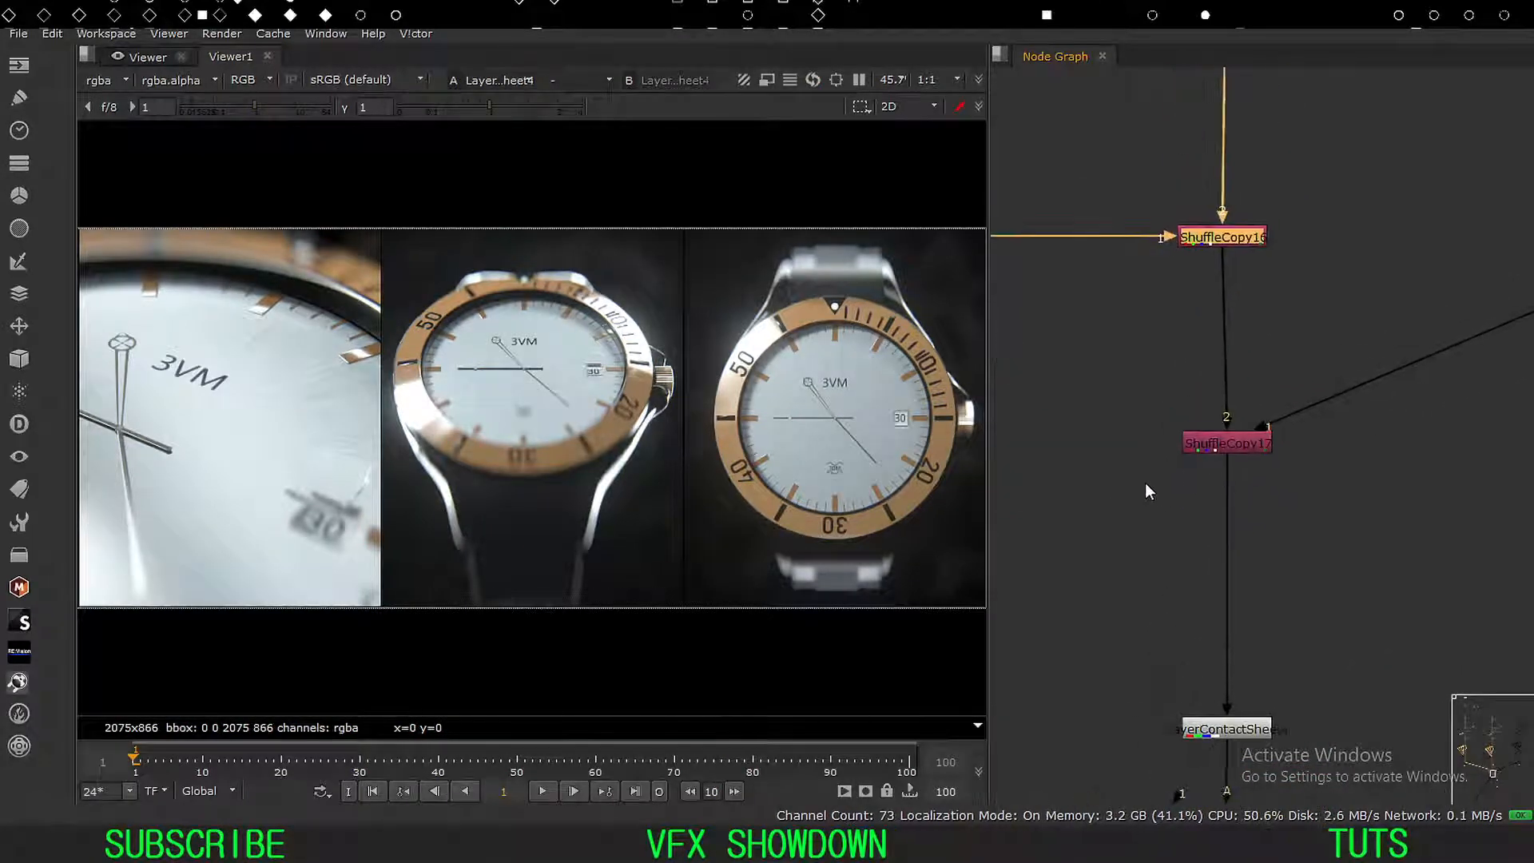
Try swapping the inputs of ShuffleCopy17 to compare the contact sheet, then swap them back.
drag(1269, 387, 1158, 472)
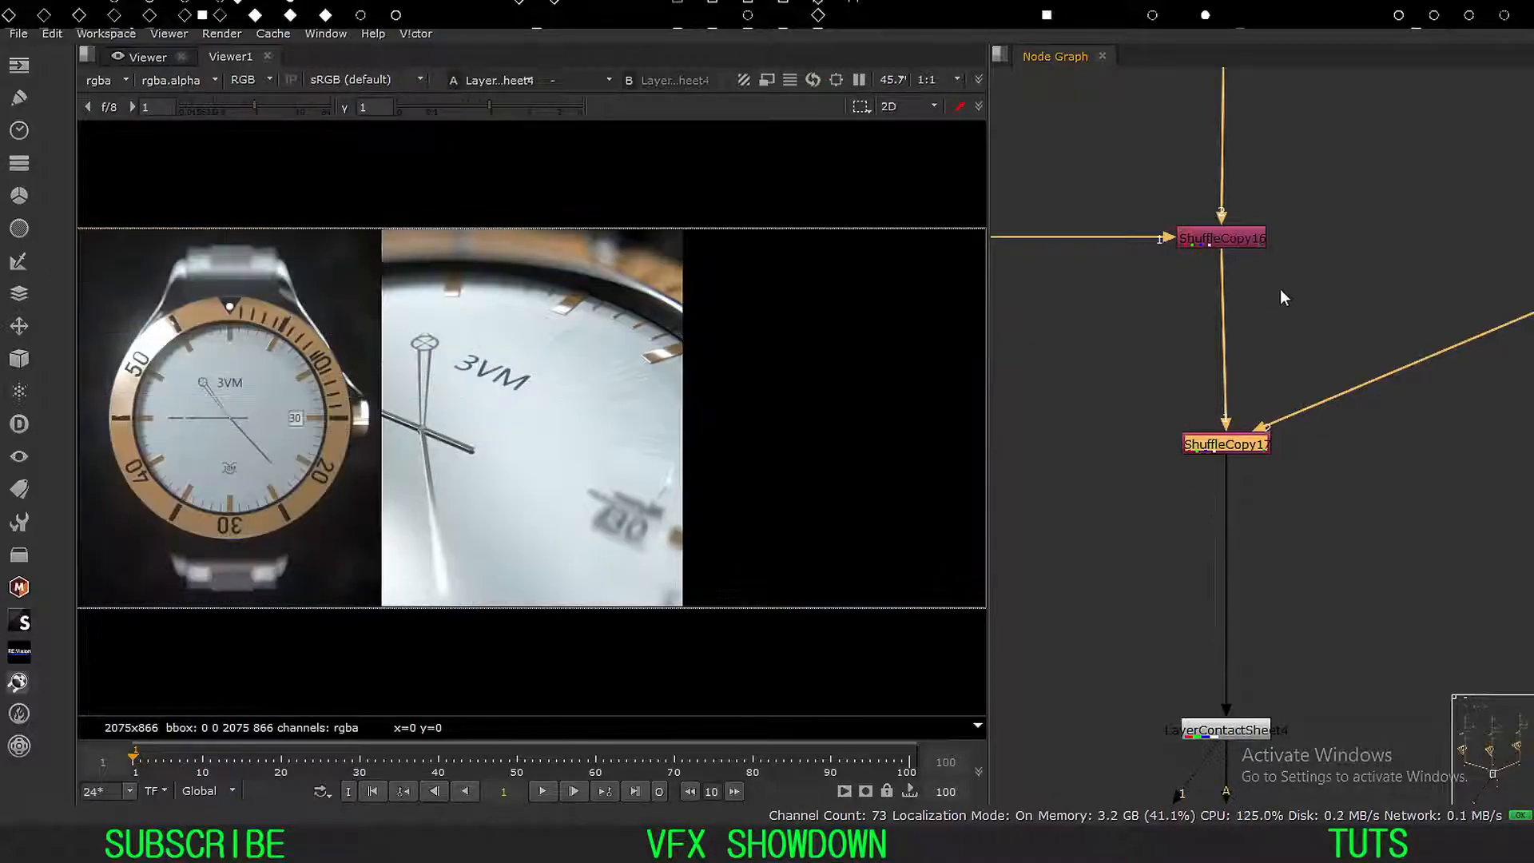
click(1141, 313)
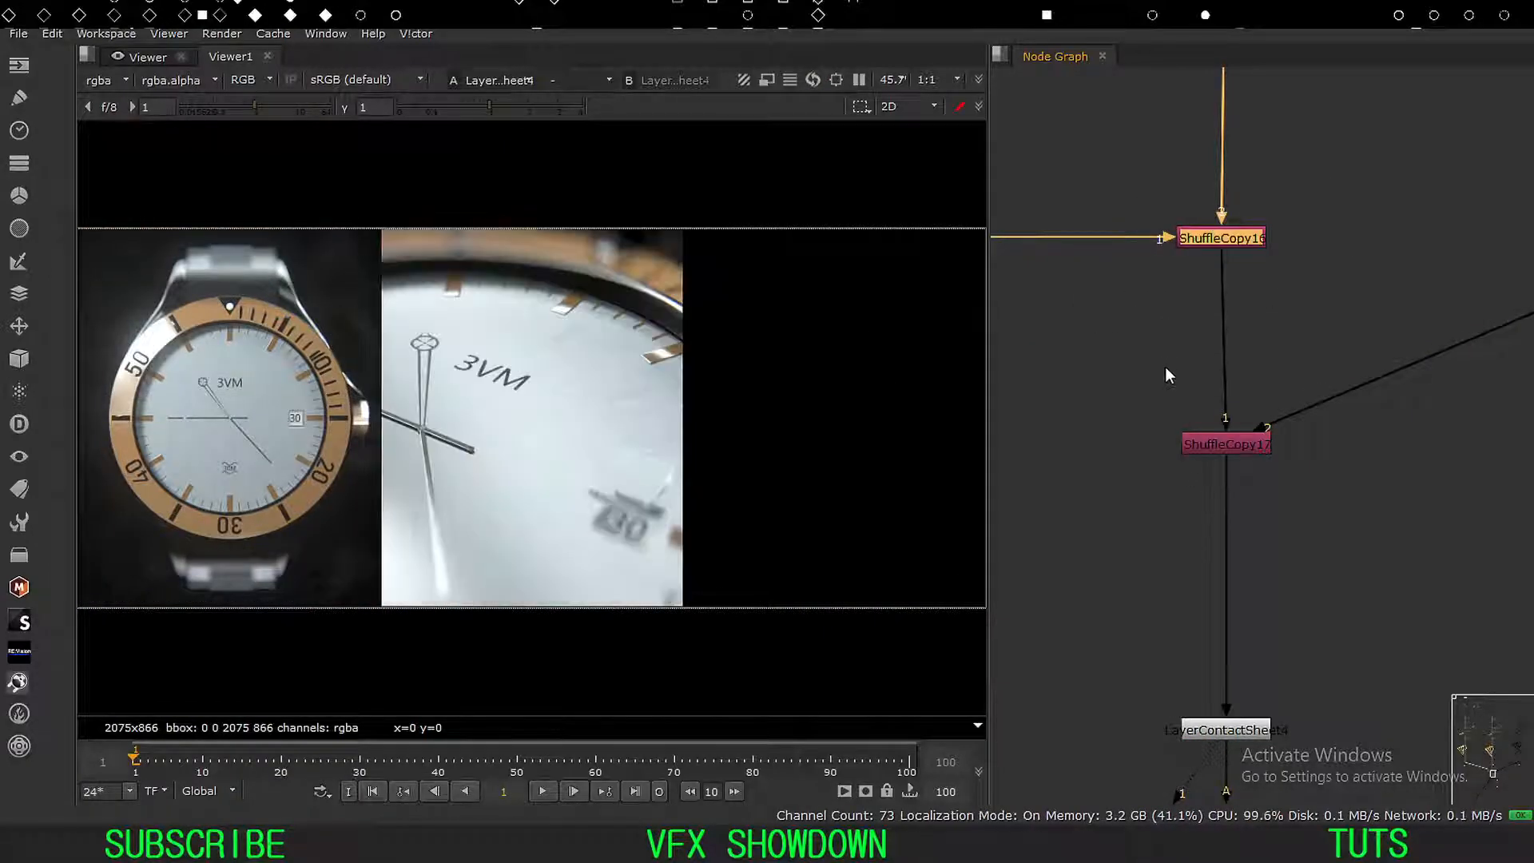
drag(1352, 390, 1155, 470)
key(shift+x)
scroll(1165, 380, down, 1)
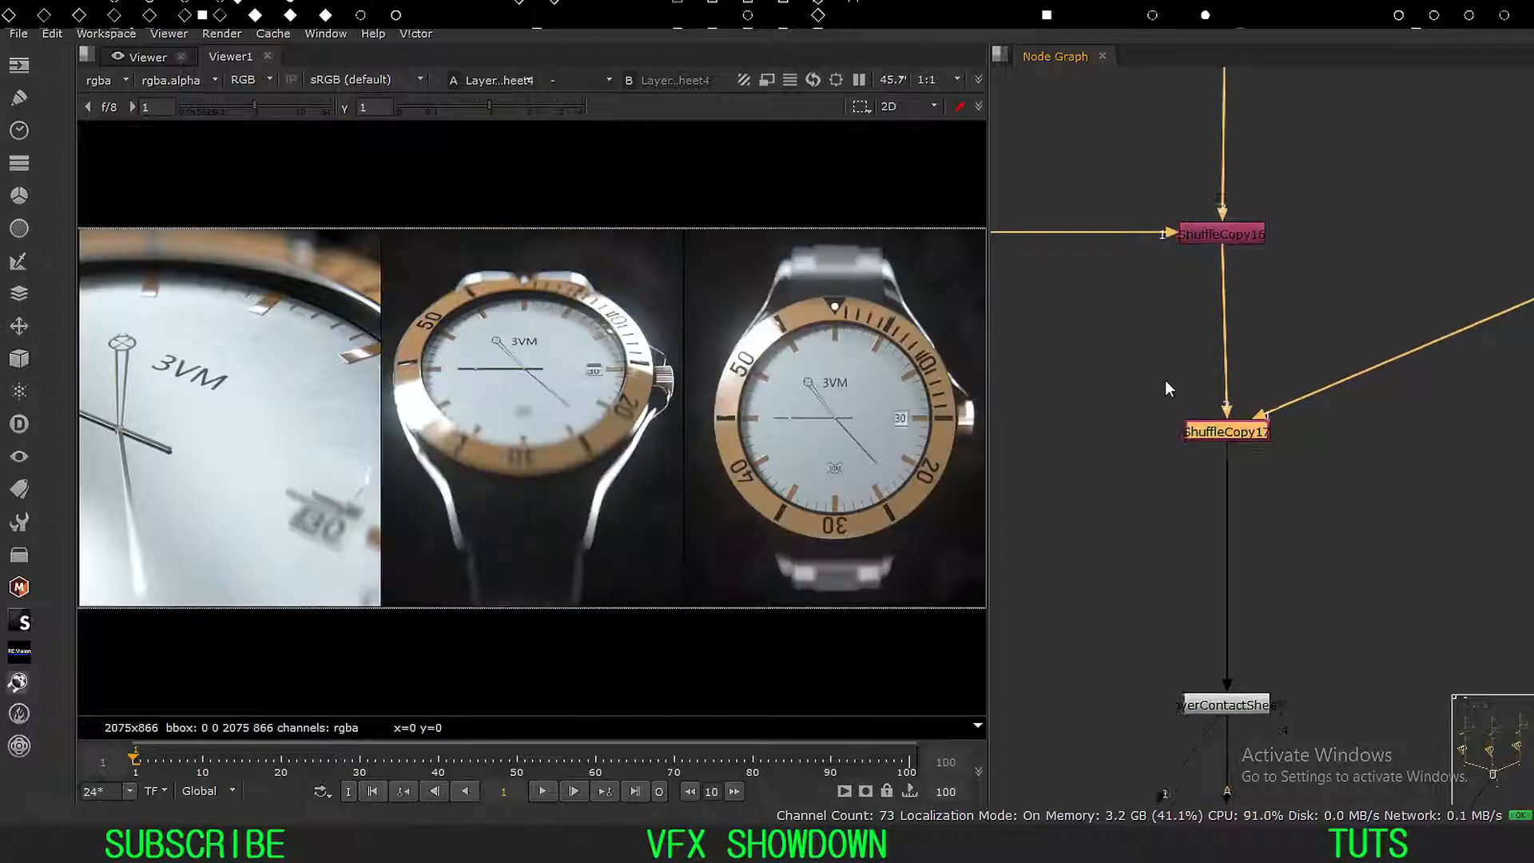
Swap the inputs of ShuffleCopy16 back to restore the earlier order of the looks.
scroll(1164, 380, down, 6)
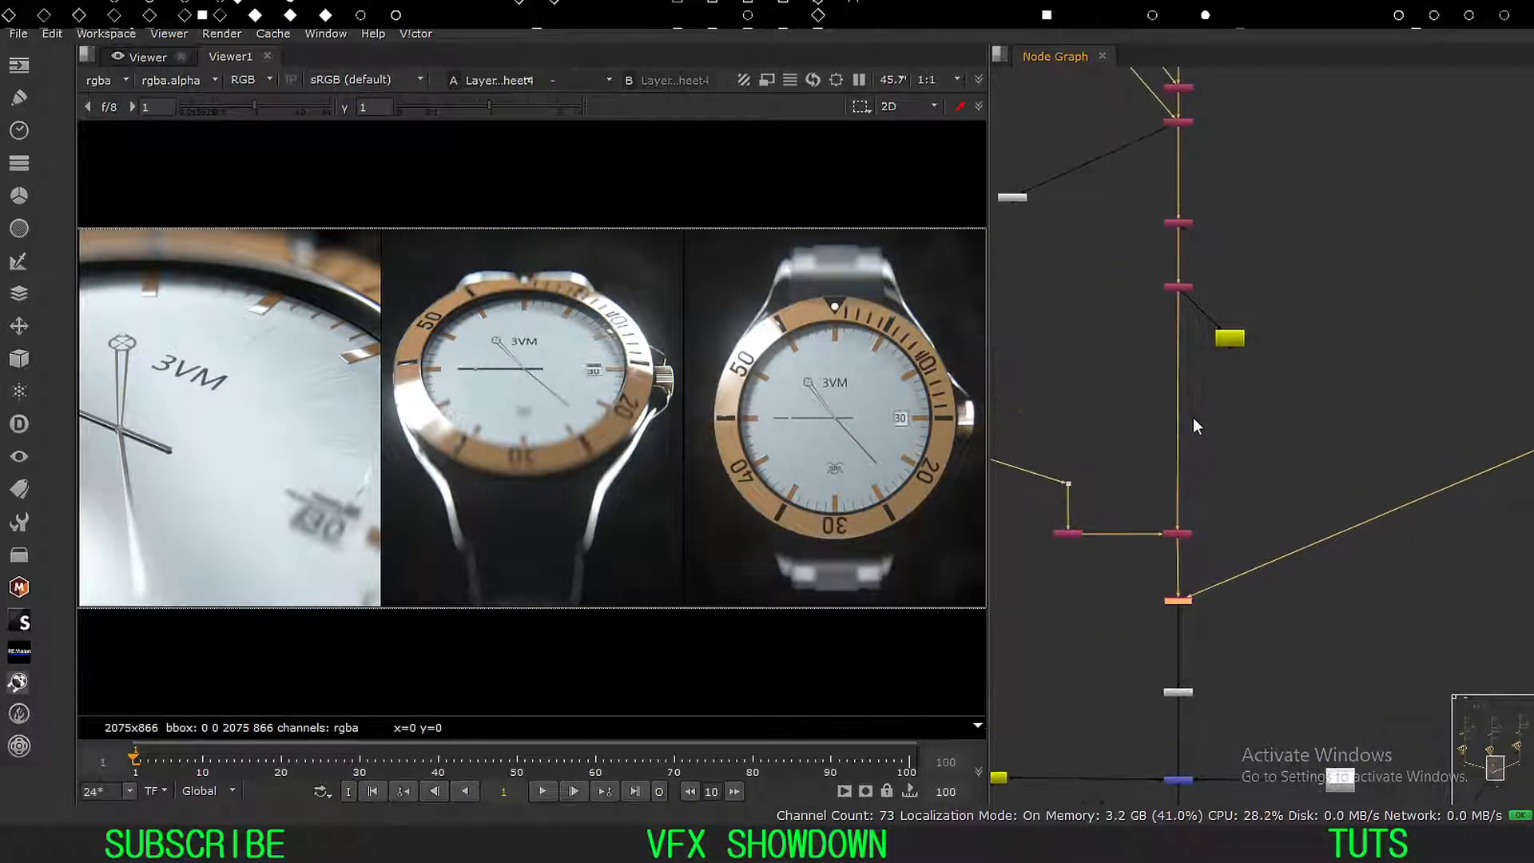
scroll(1191, 424, up, 4)
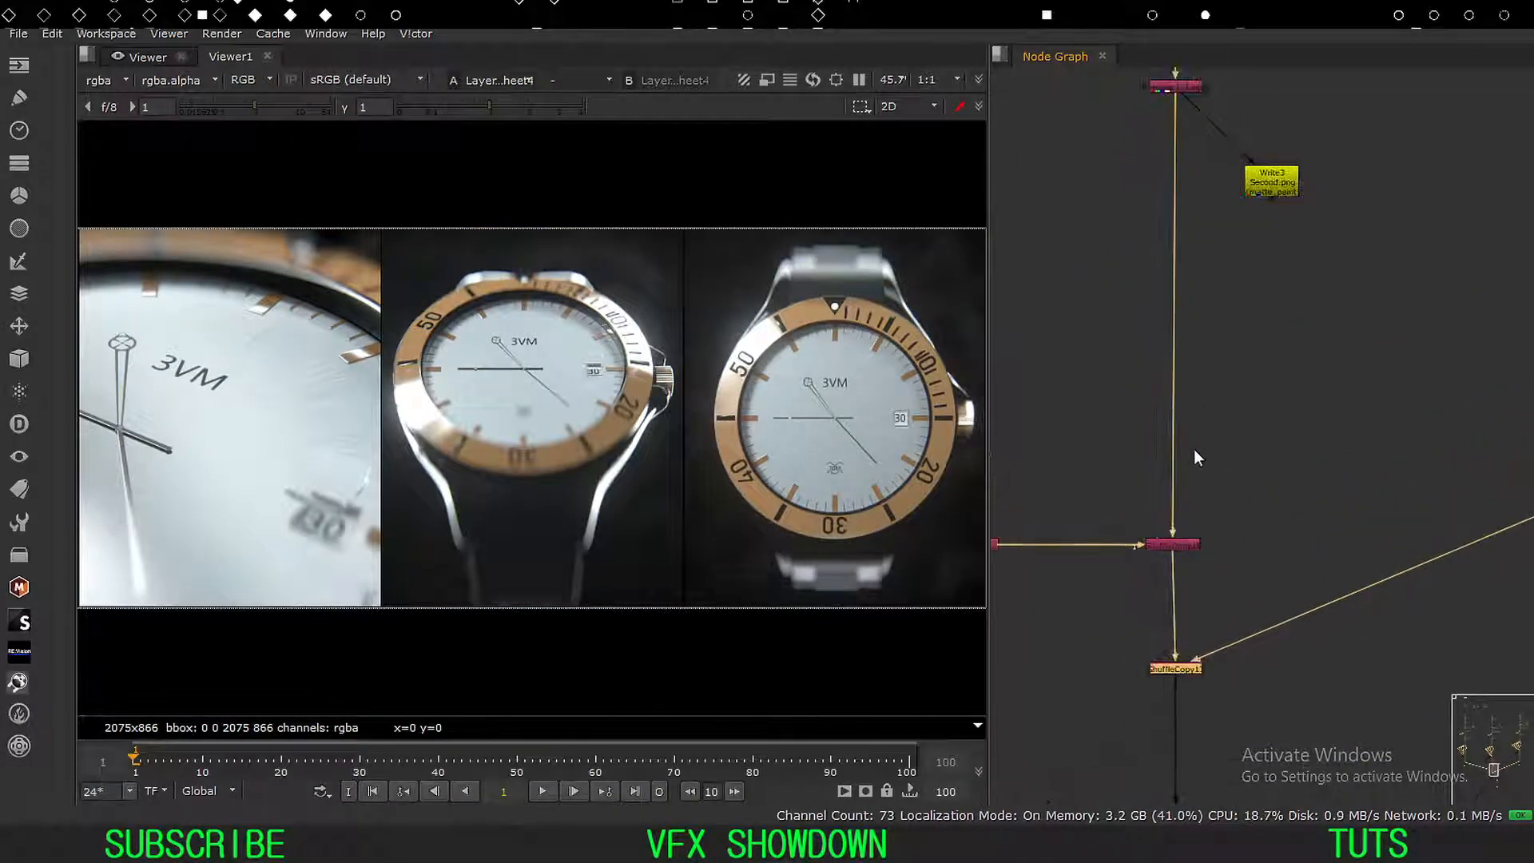
middle_drag(1150, 605, 1144, 454)
drag(1260, 339, 1112, 435)
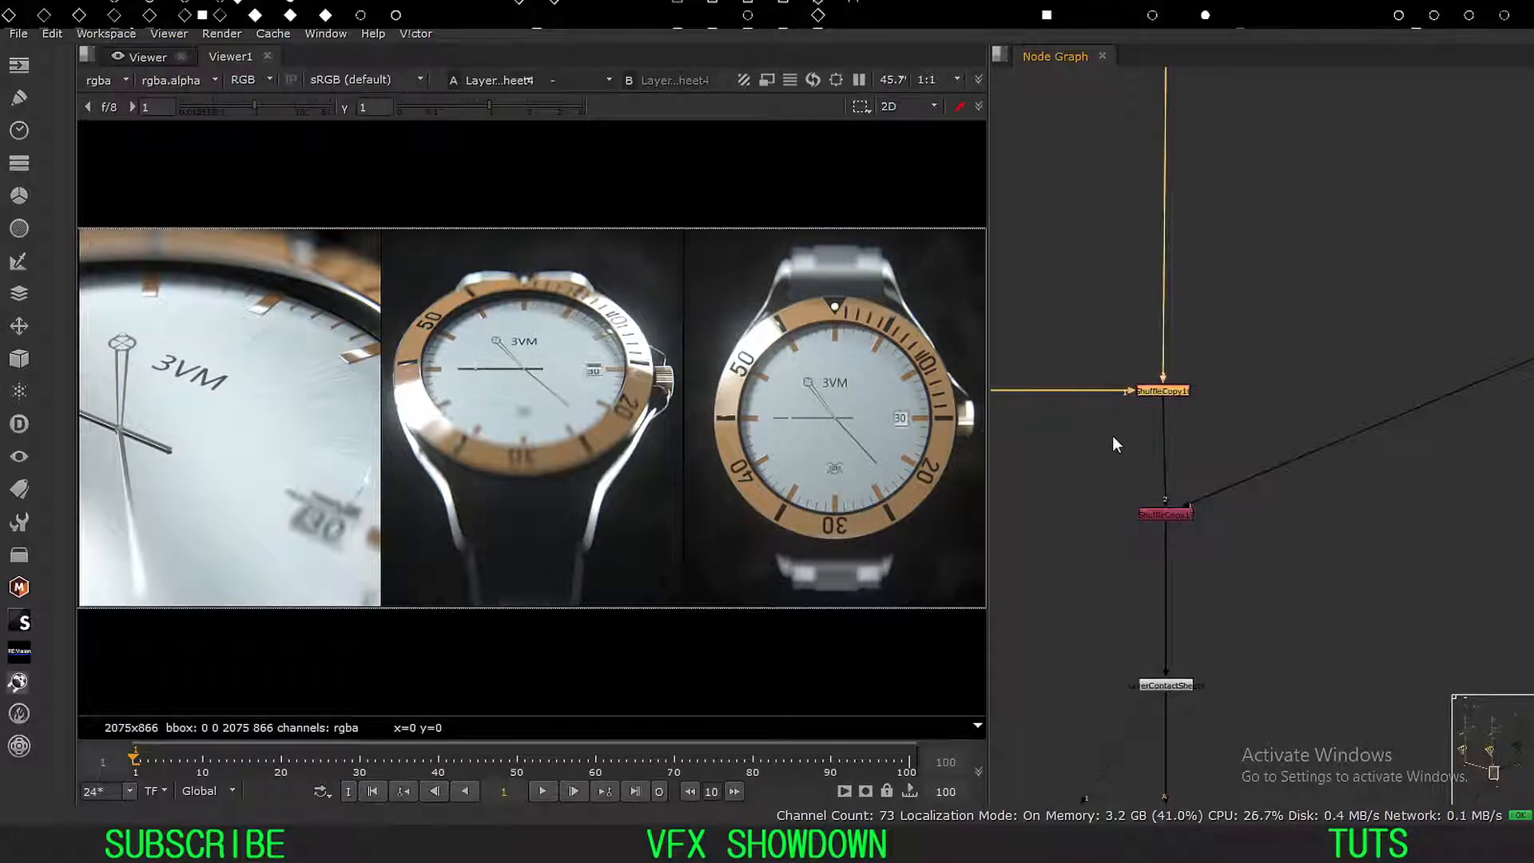
key(shift+x)
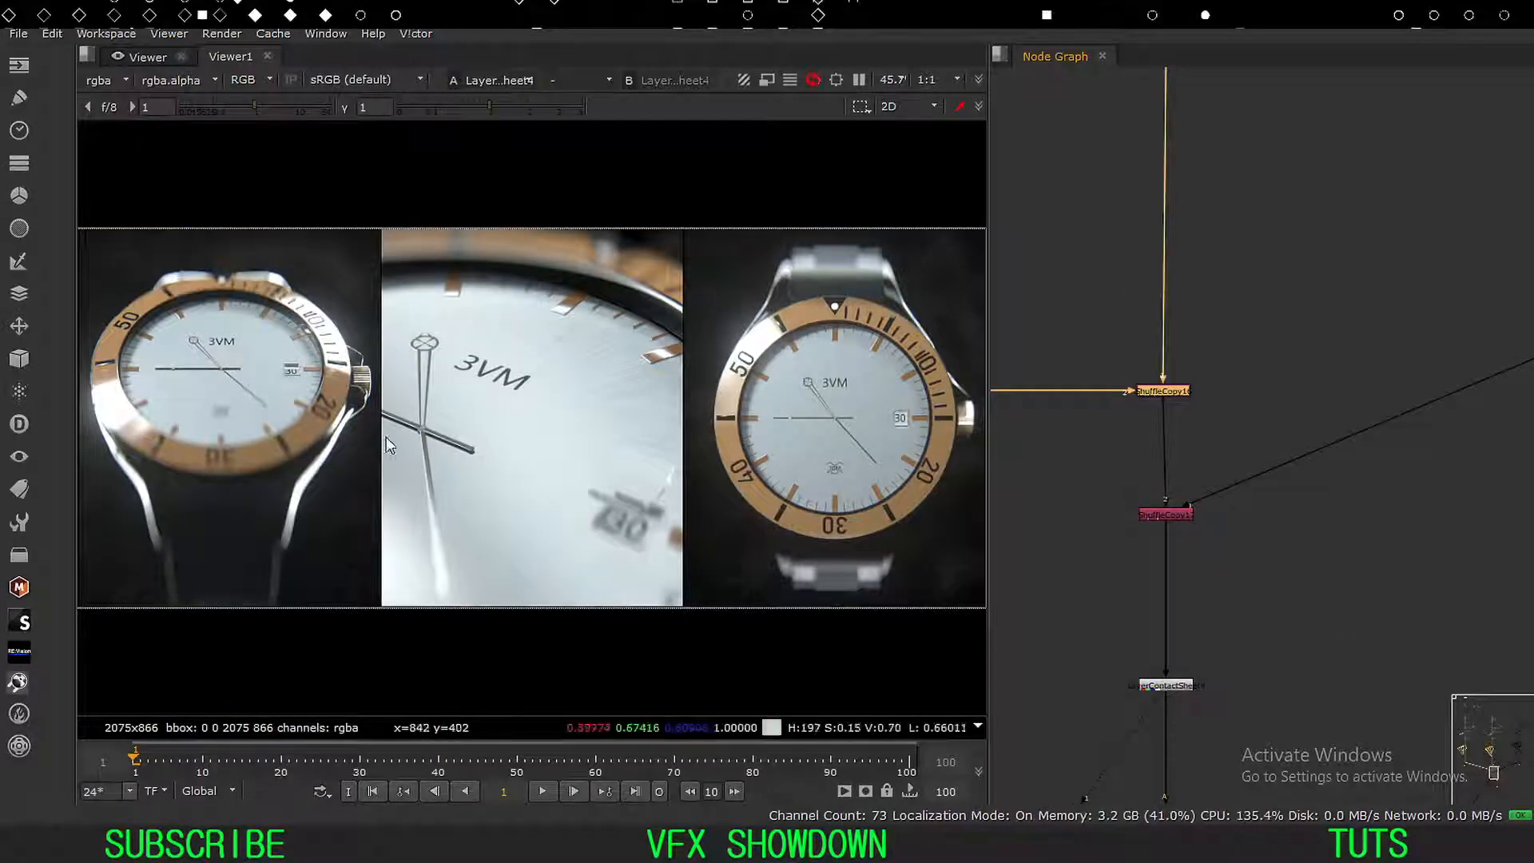
Compare the alternative contact sheet order by swapping ShuffleCopy16's inputs once more, then restore the original order.
drag(242, 327, 343, 524)
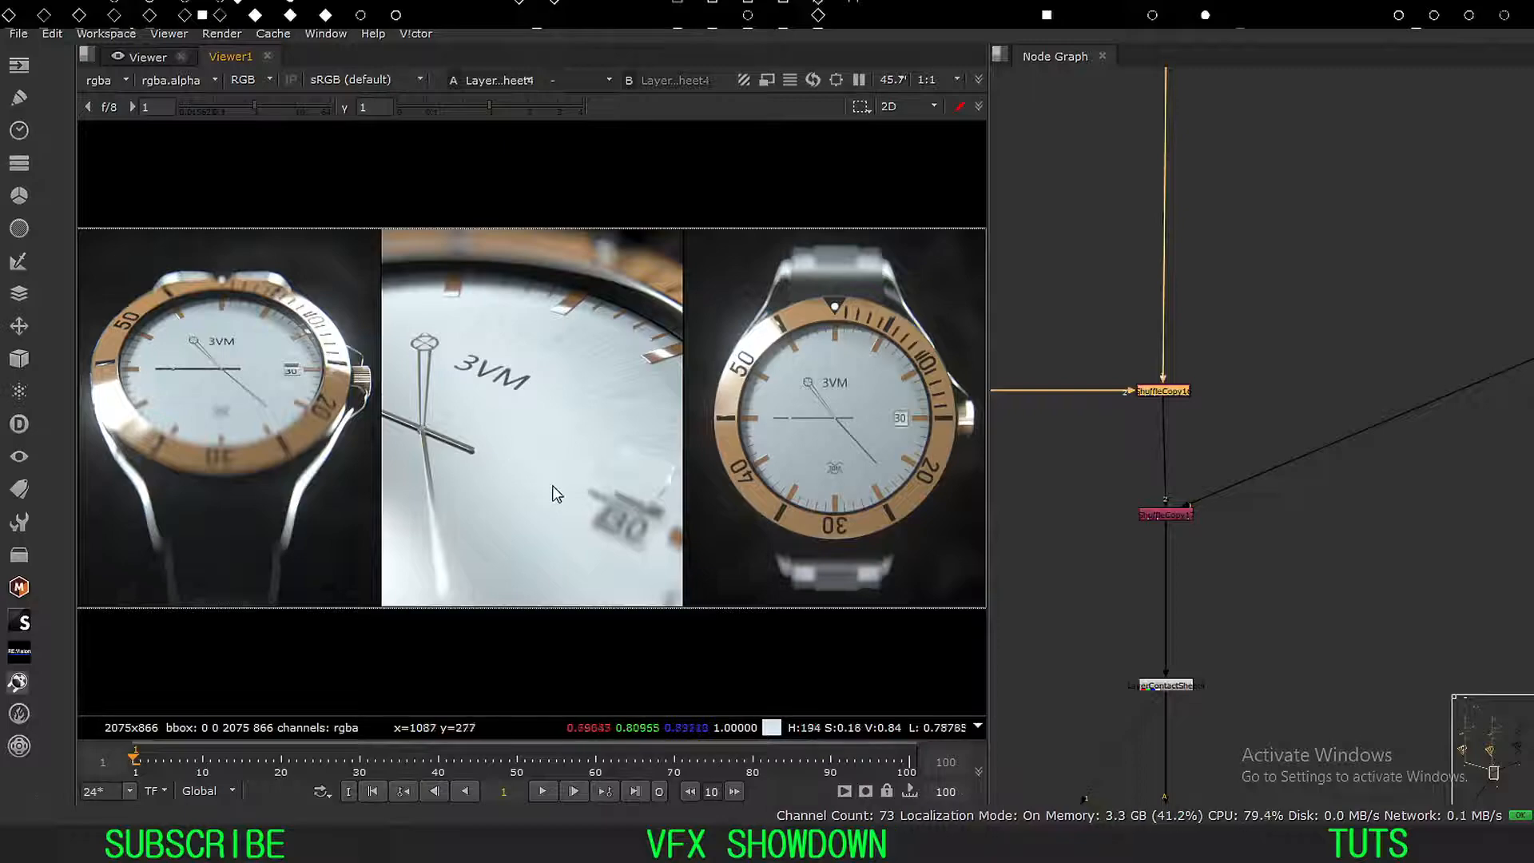
middle_drag(1123, 482, 1089, 481)
scroll(1088, 486, up, 1)
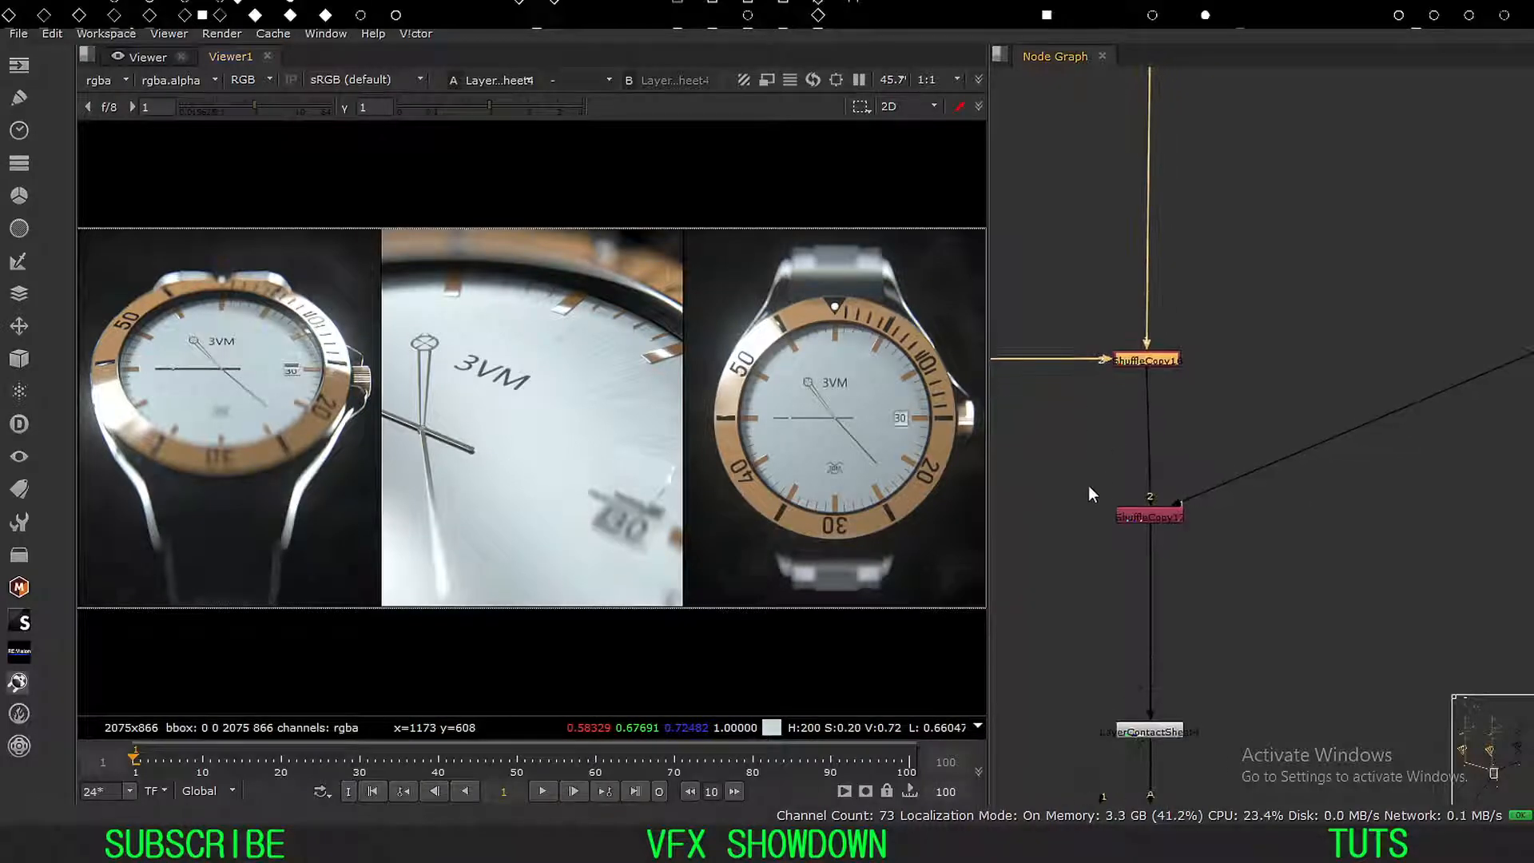
middle_drag(1085, 559, 1154, 456)
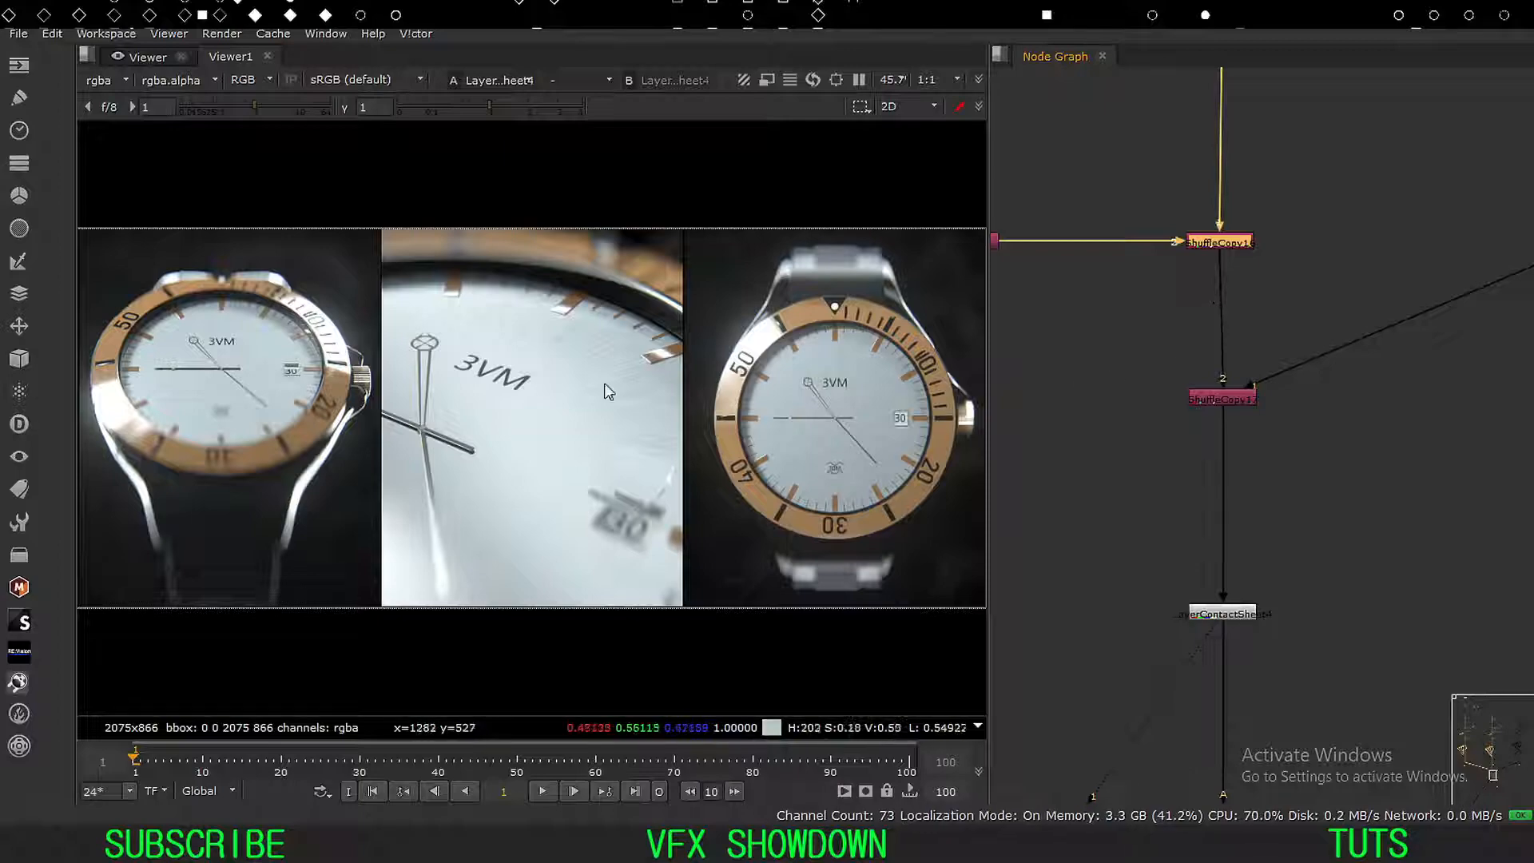
drag(976, 442, 518, 464)
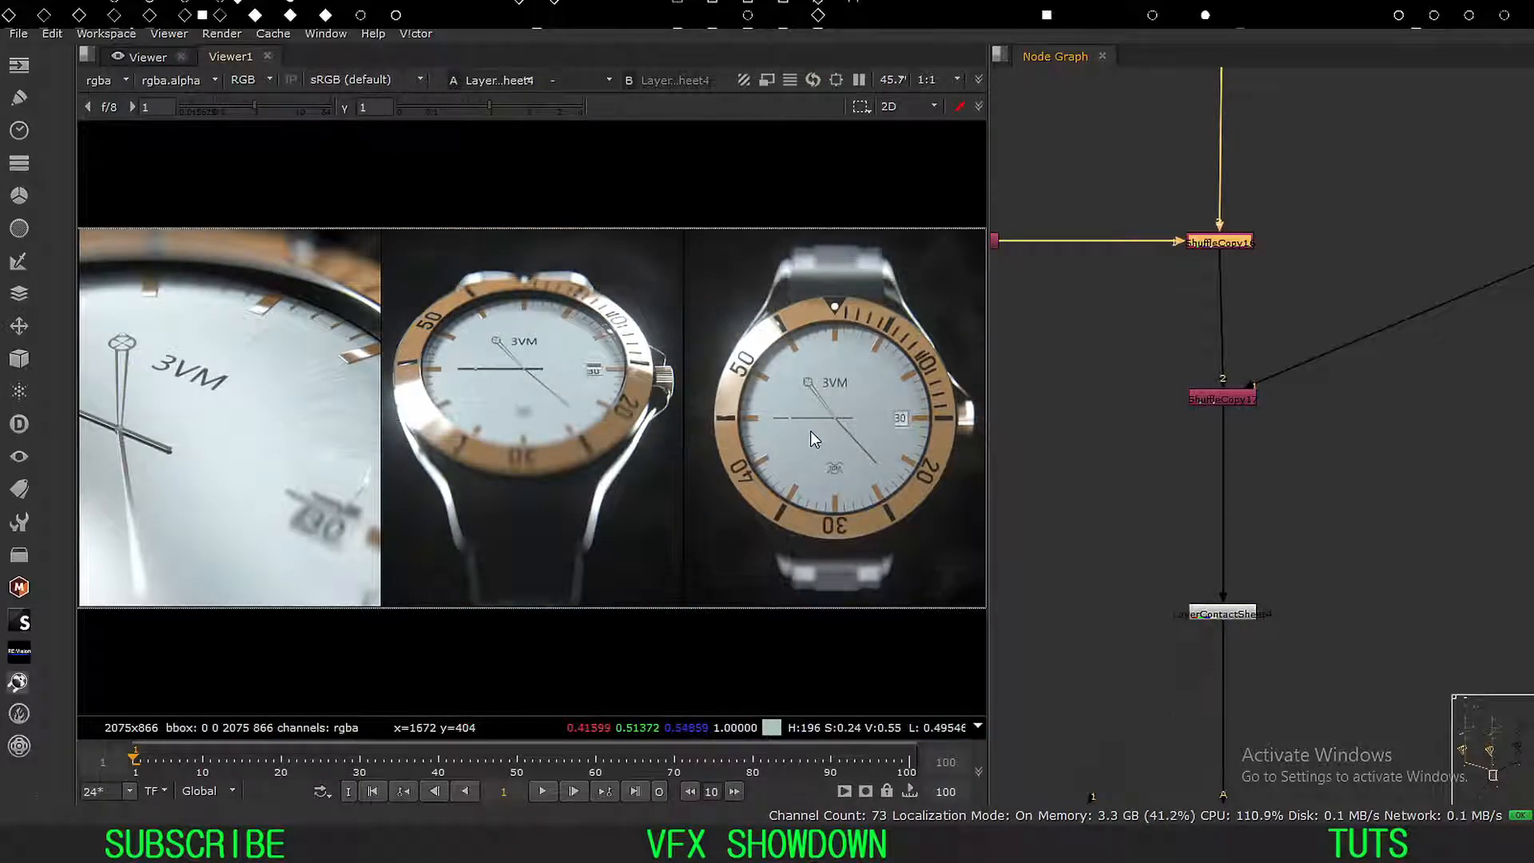
key(Tab)
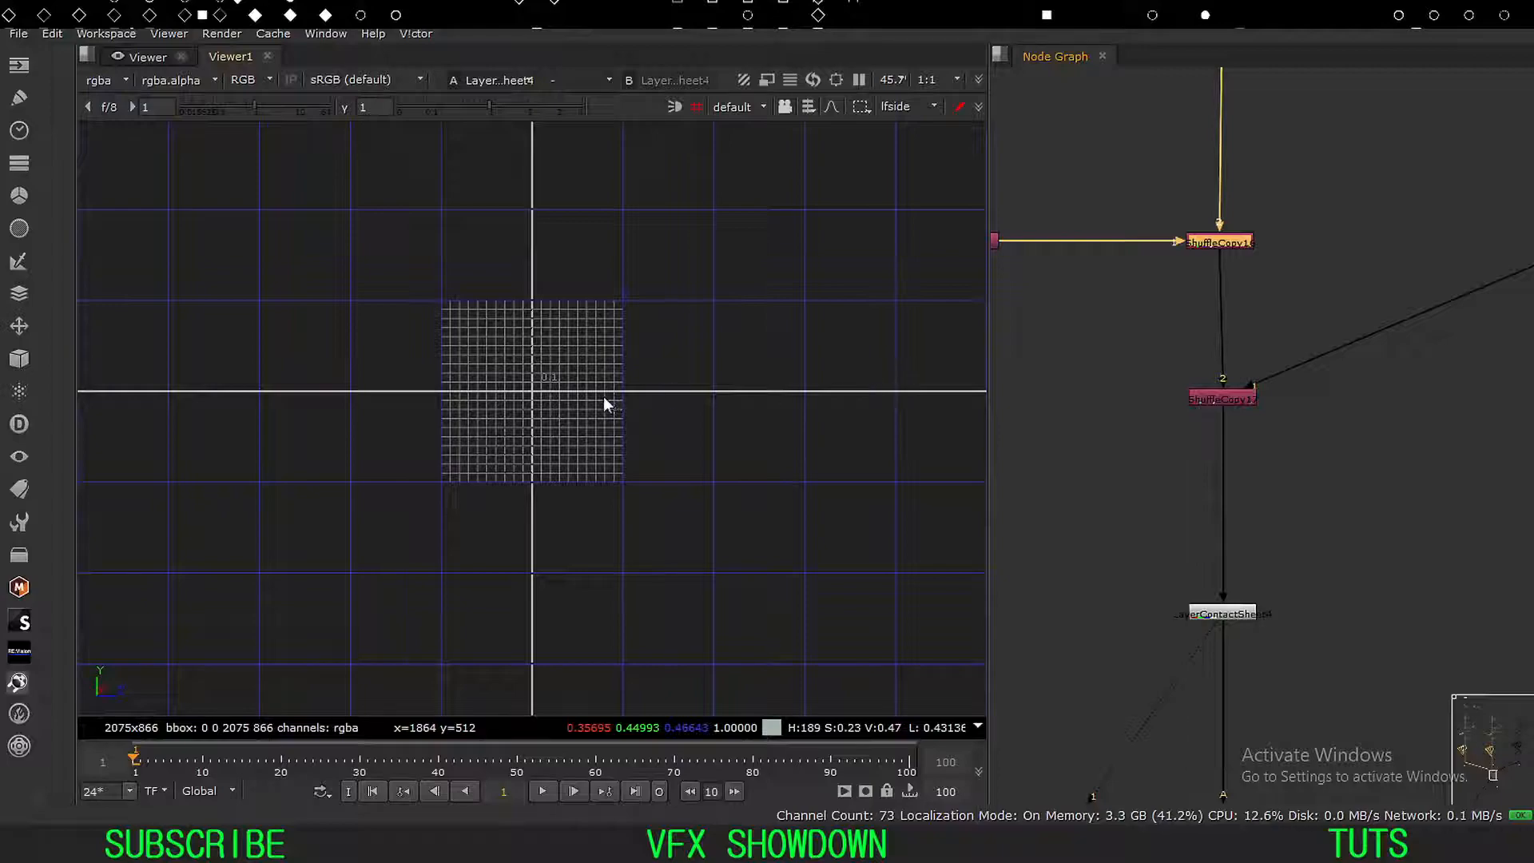
key(Tab)
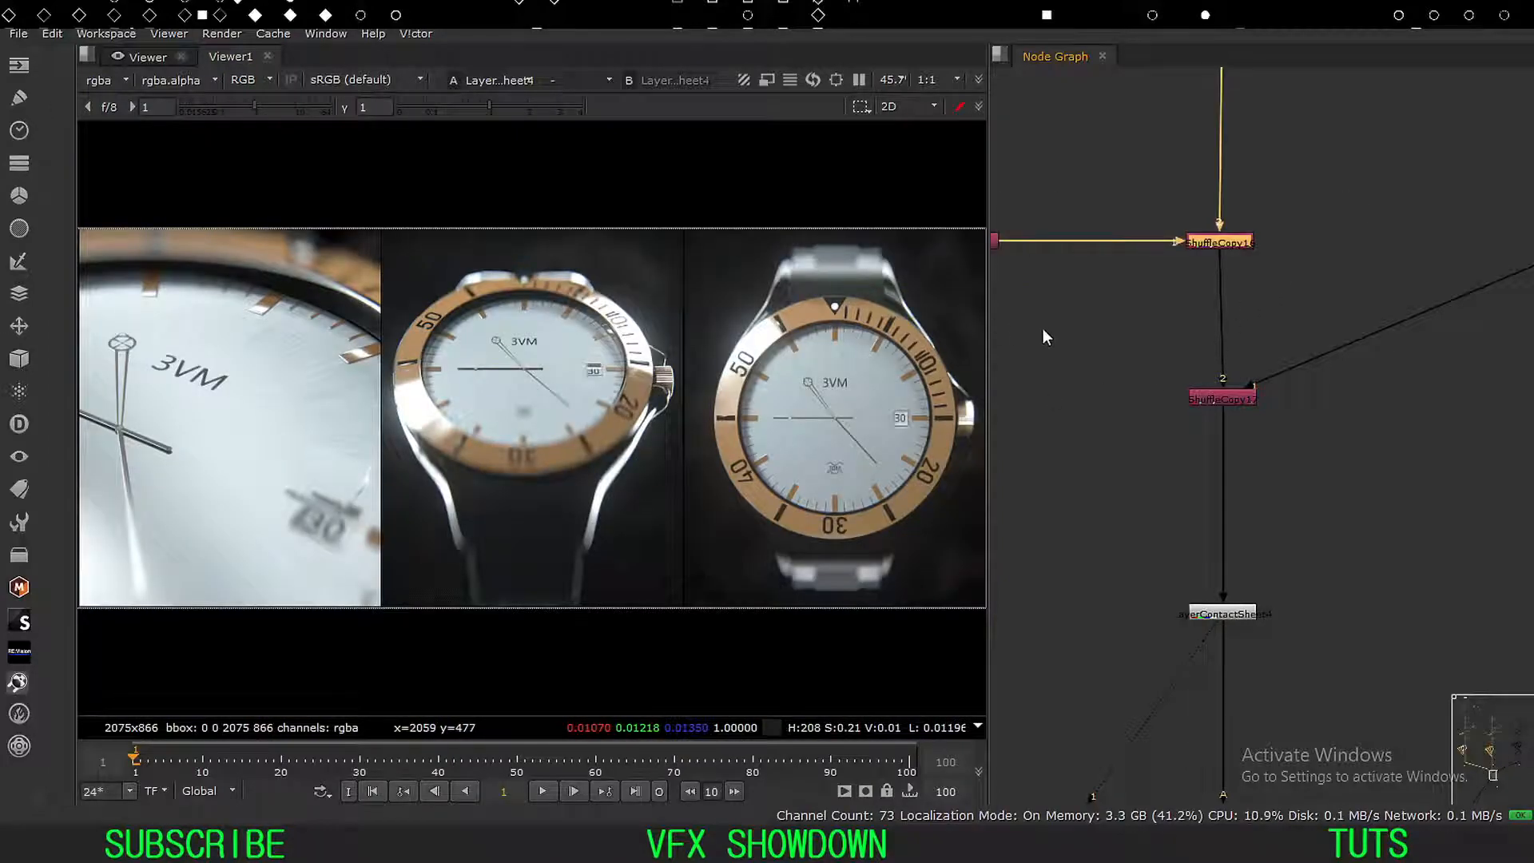
key(shift+x)
Open the properties of LayerContactSheet4 and examine its resolution, gap and row and column order against the sheet.
scroll(1195, 436, down, 3)
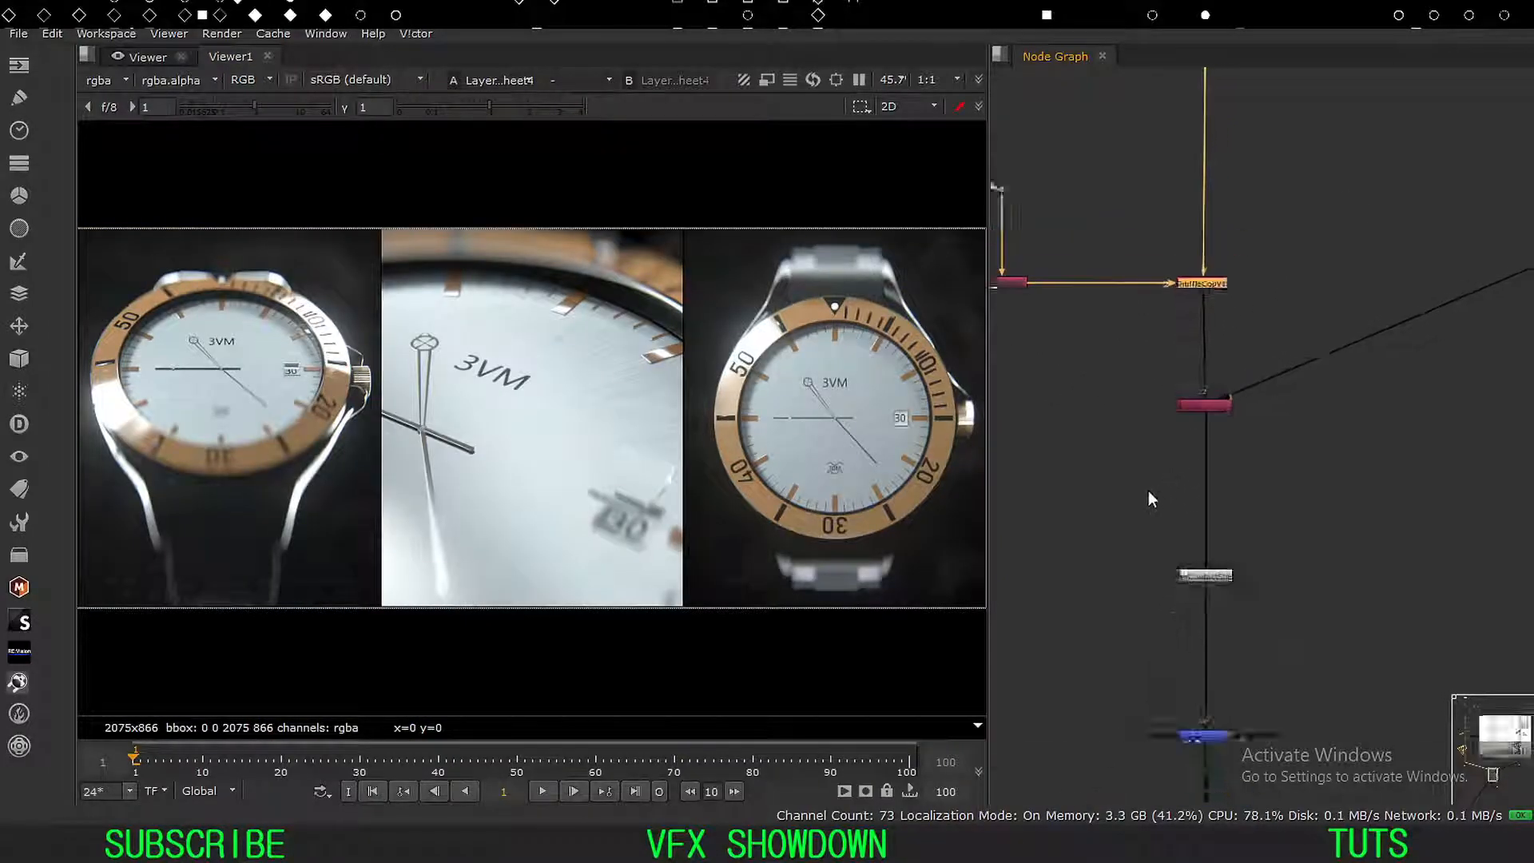
scroll(1137, 535, up, 3)
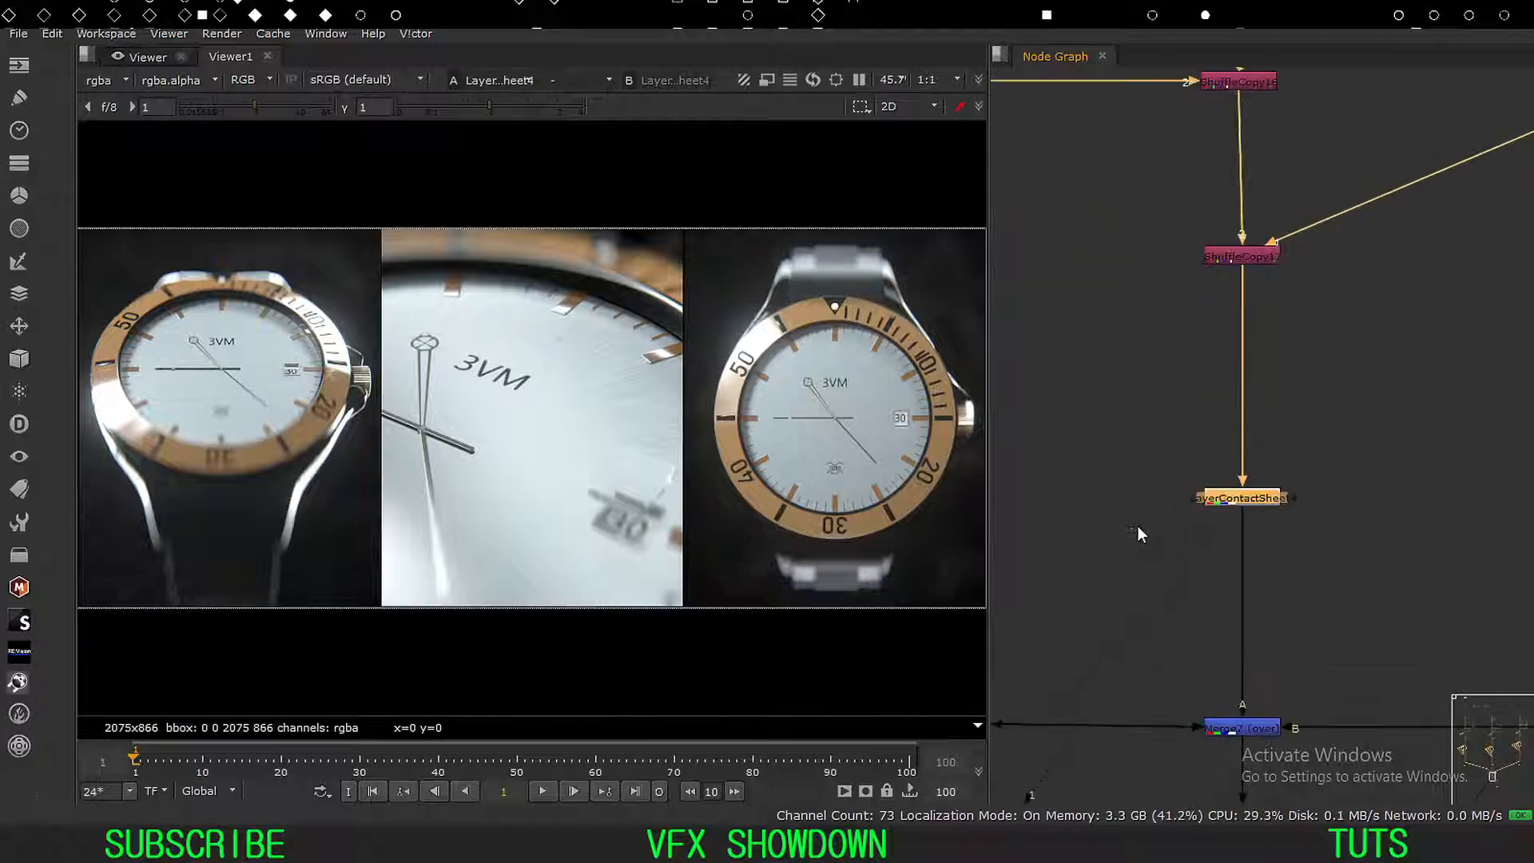
double_click(1223, 492)
drag(839, 361, 1150, 319)
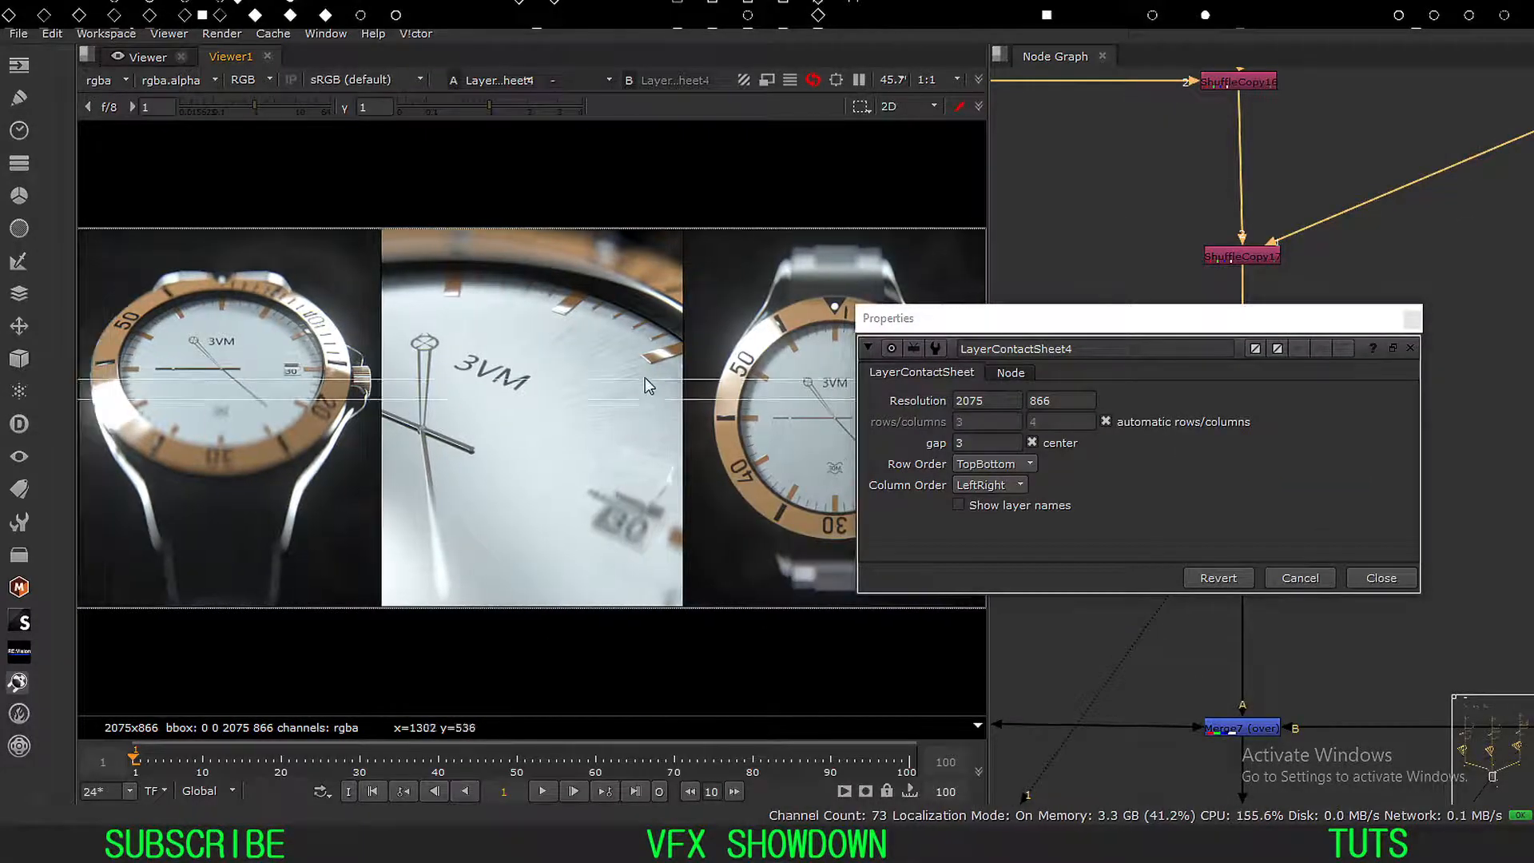
middle_drag(644, 377, 299, 398)
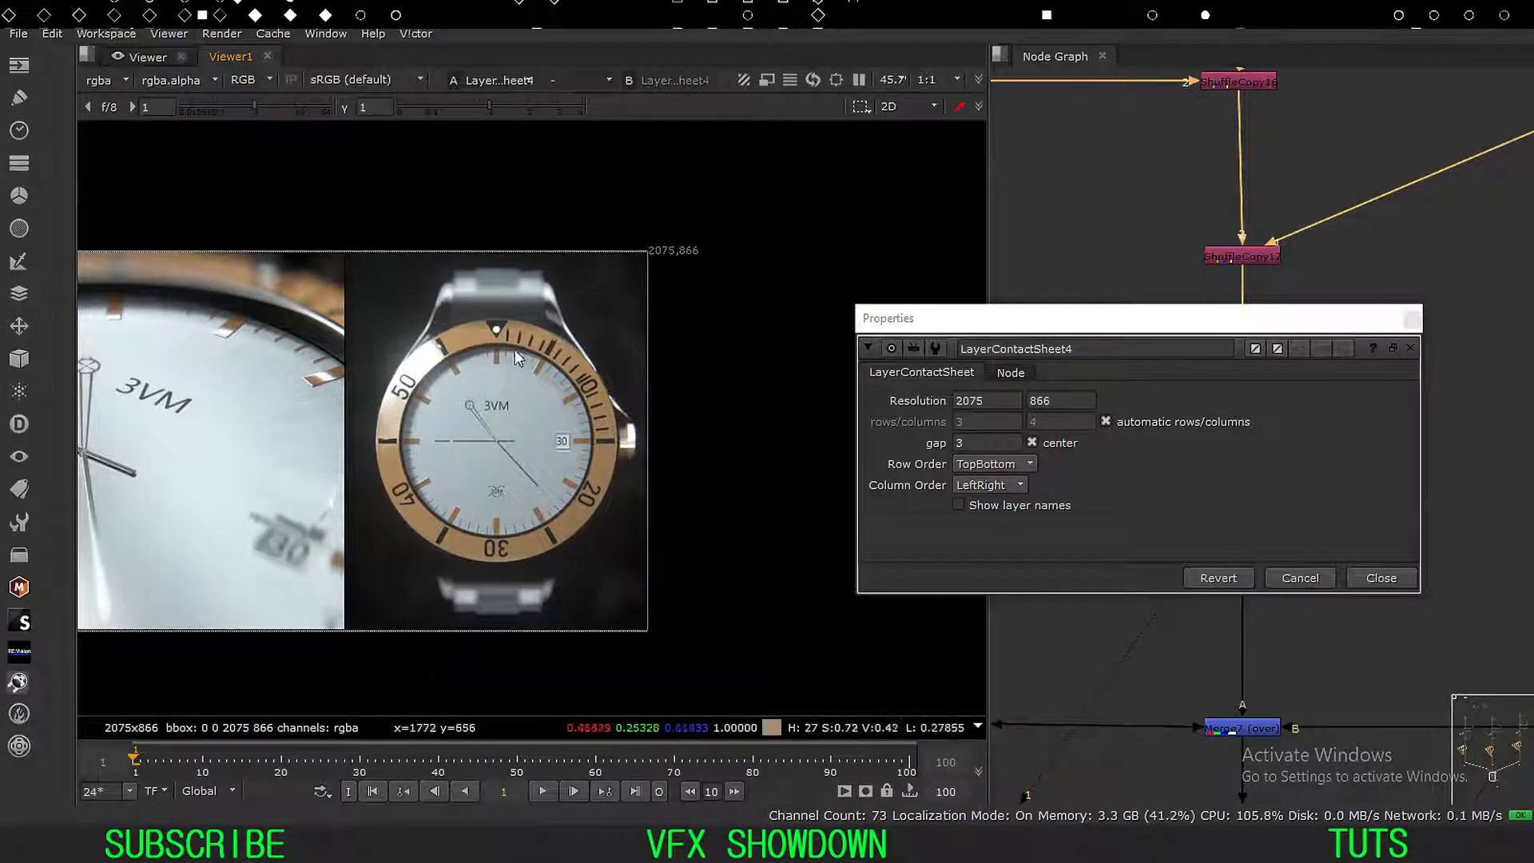
middle_drag(650, 301, 735, 310)
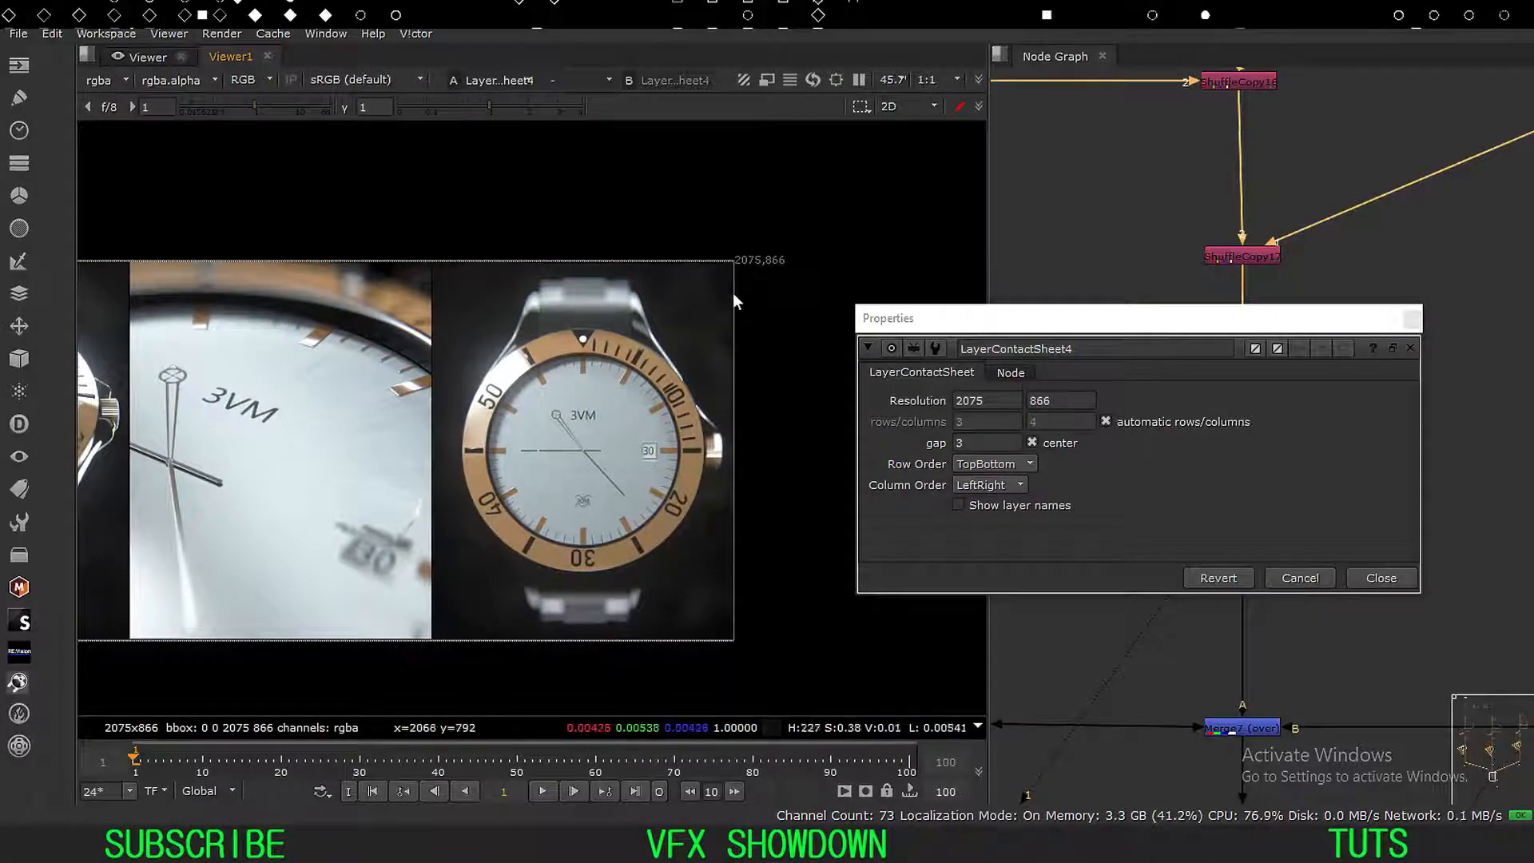
ctrl+shift+drag(782, 248, 438, 269)
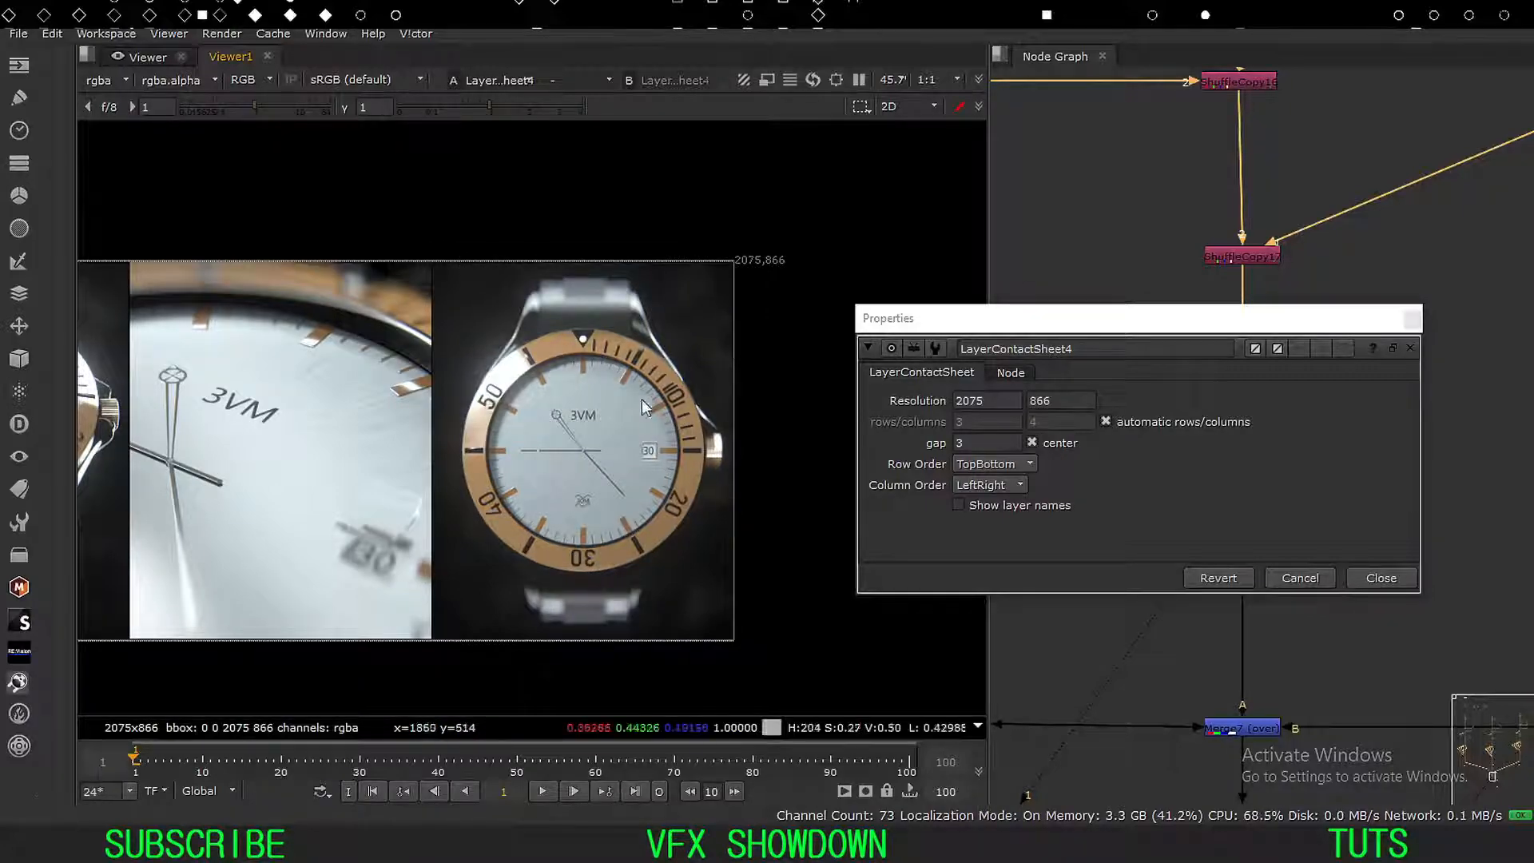
middle_drag(572, 419, 845, 434)
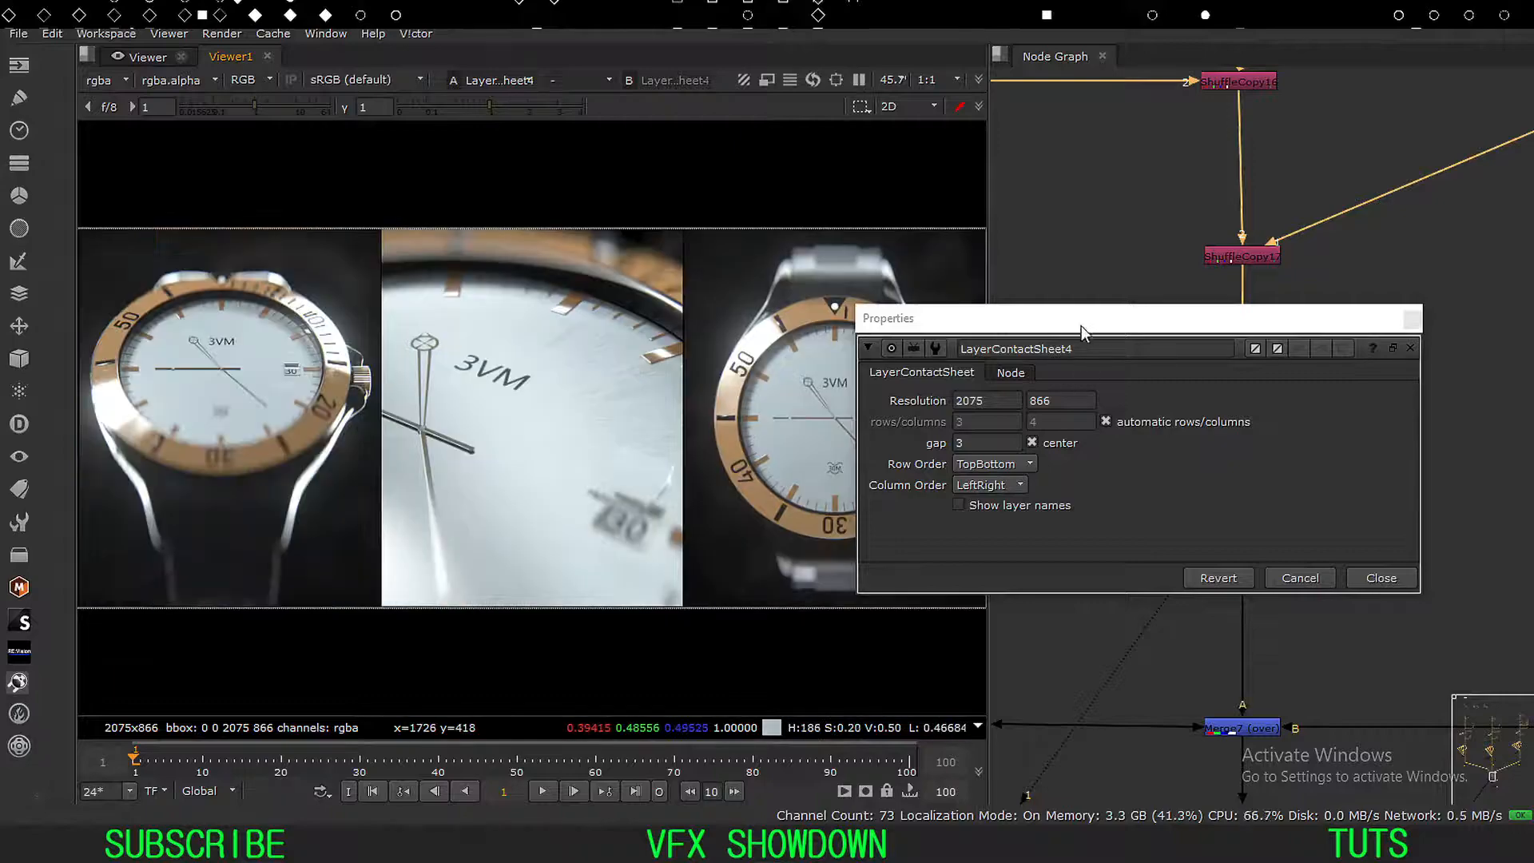
drag(1080, 327, 1154, 309)
key(Tab)
middle_drag(886, 427, 873, 416)
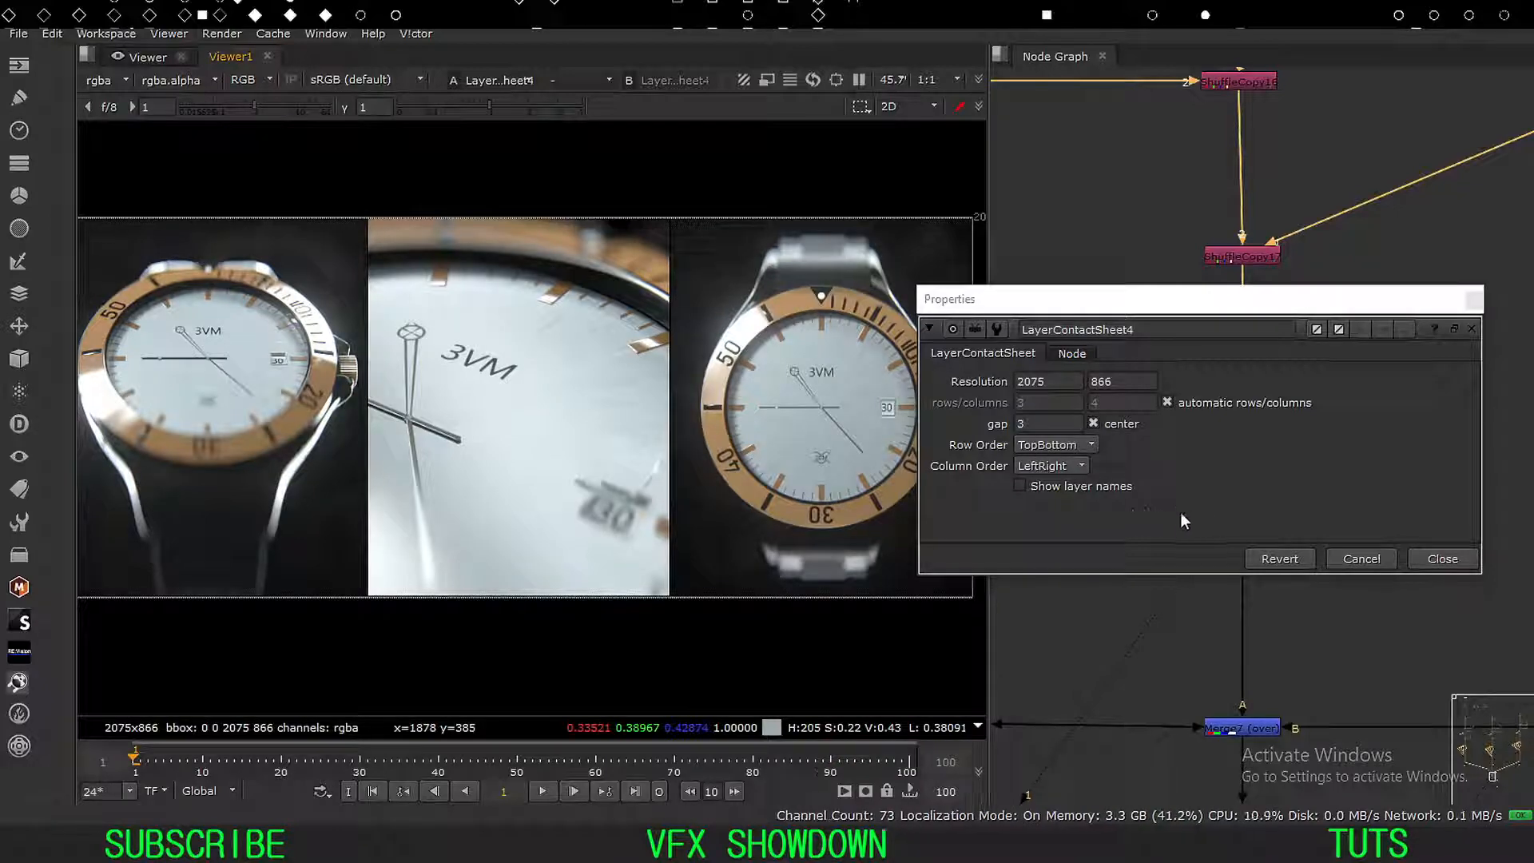
Turn on layer names for LayerContactSheet4 and inspect the labels under each watch look.
click(1086, 488)
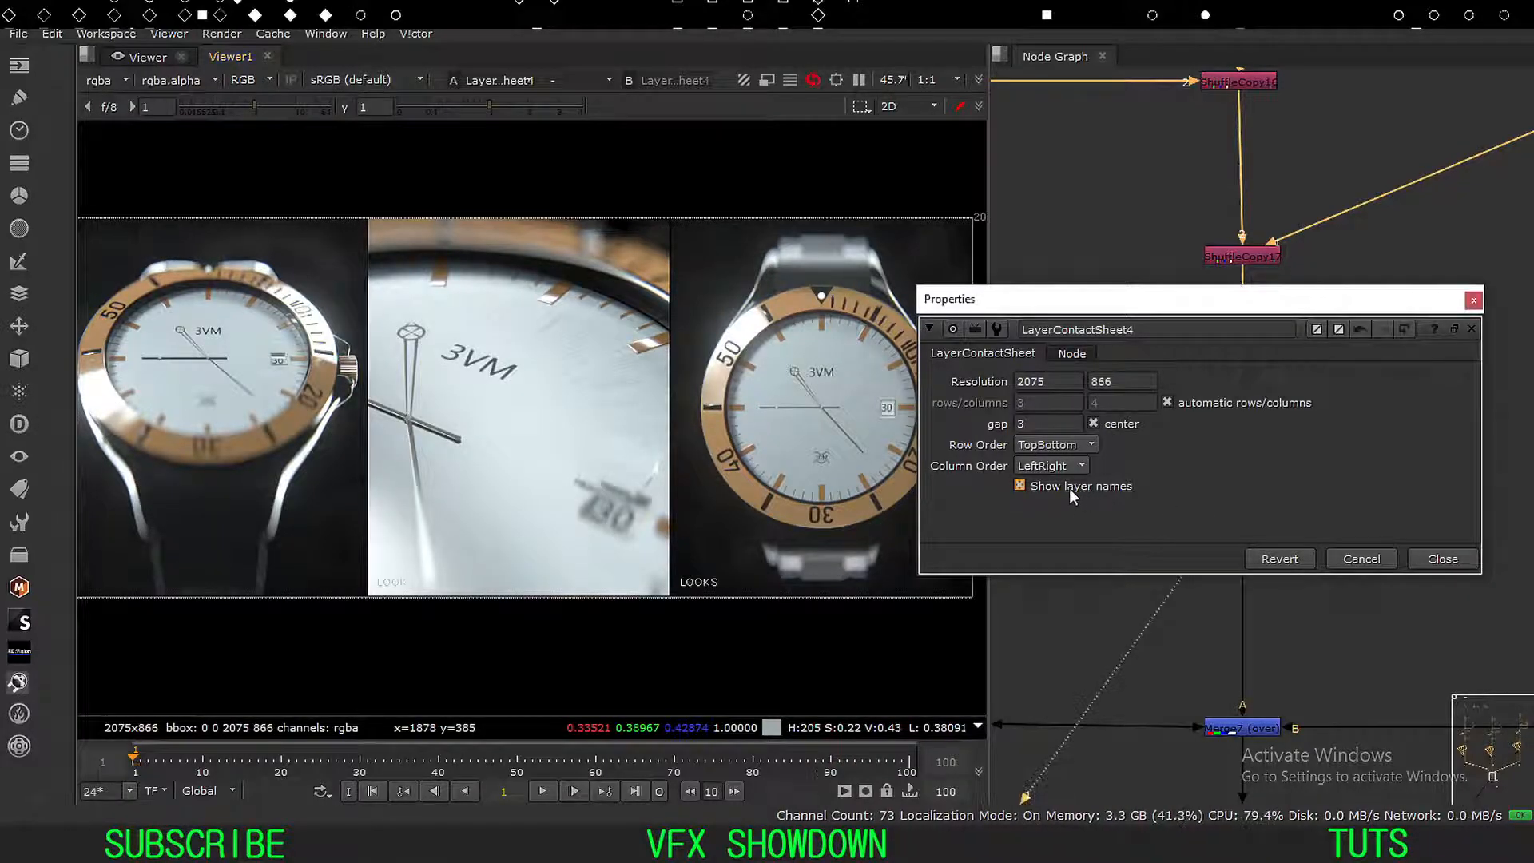
middle_drag(387, 573, 530, 559)
middle_drag(295, 564, 267, 561)
middle_drag(554, 560, 513, 553)
middle_drag(710, 571, 598, 575)
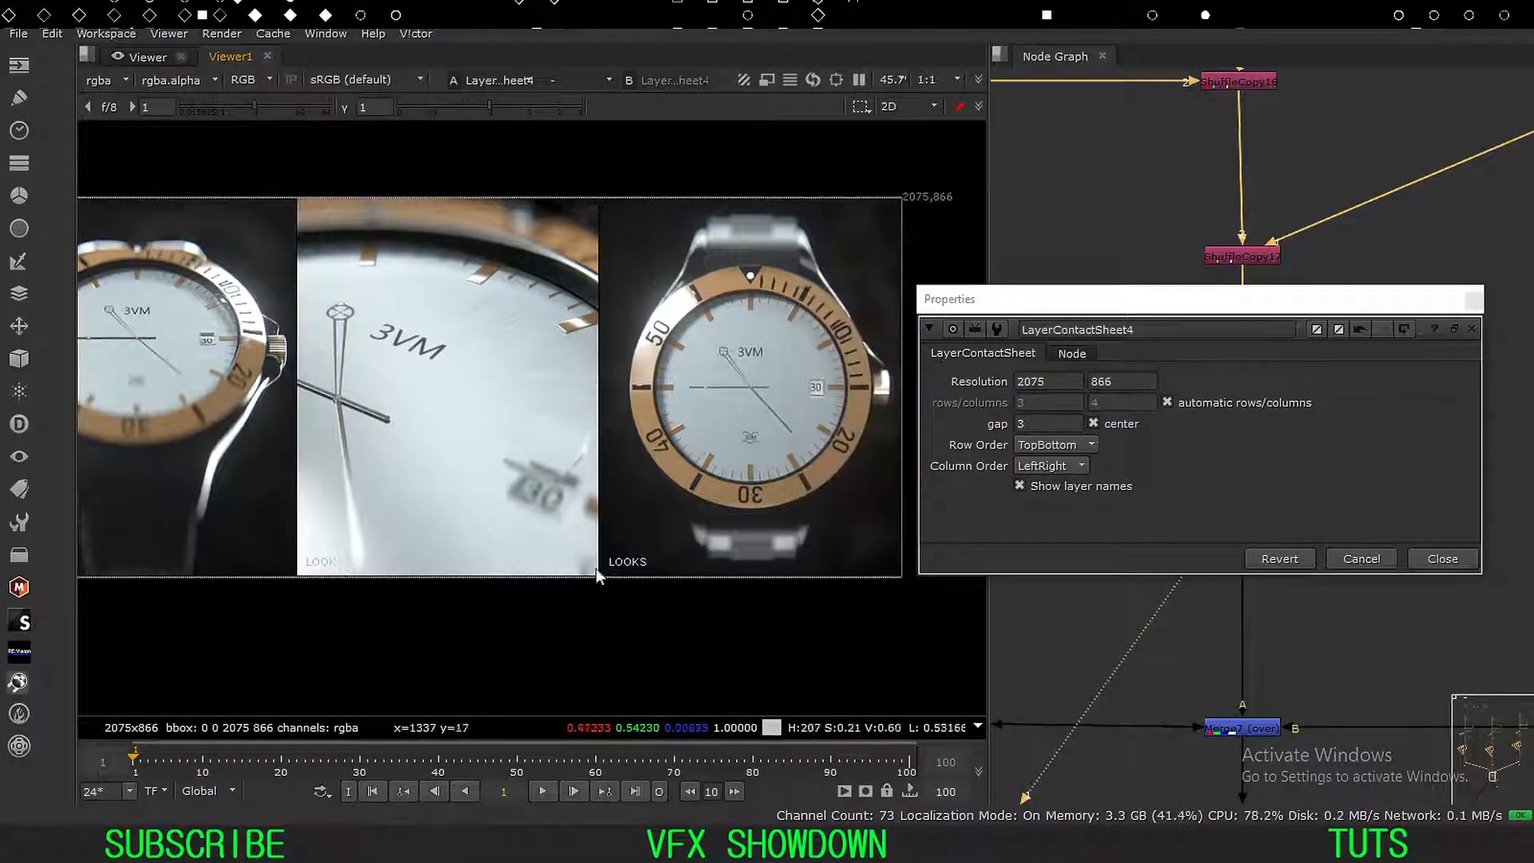
Turn off layer names for LayerContactSheet4 and close its properties.
click(1443, 559)
middle_drag(1243, 501, 1234, 501)
double_click(1234, 496)
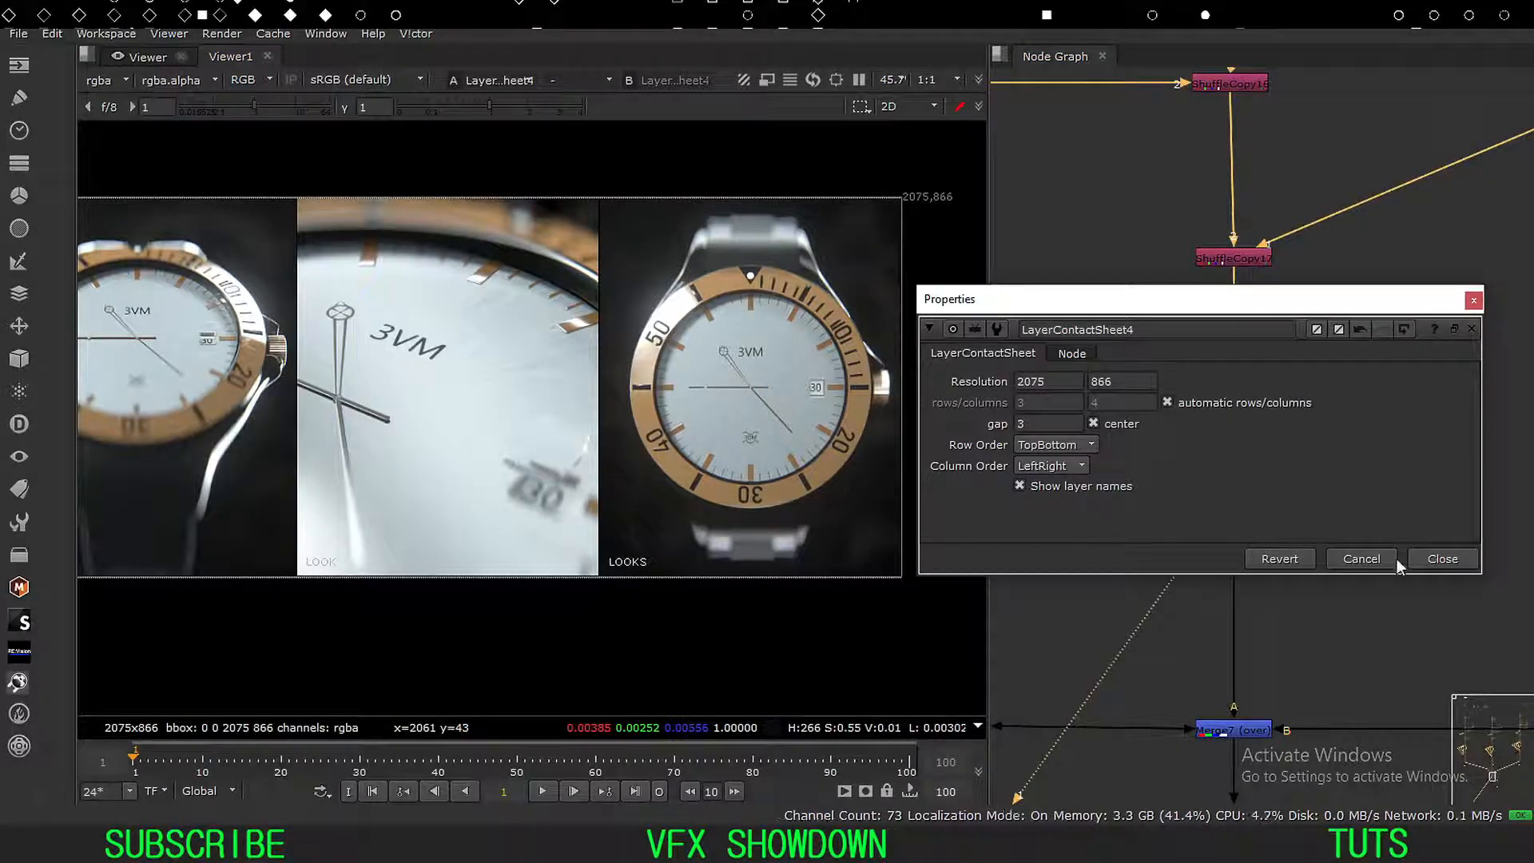
click(1020, 486)
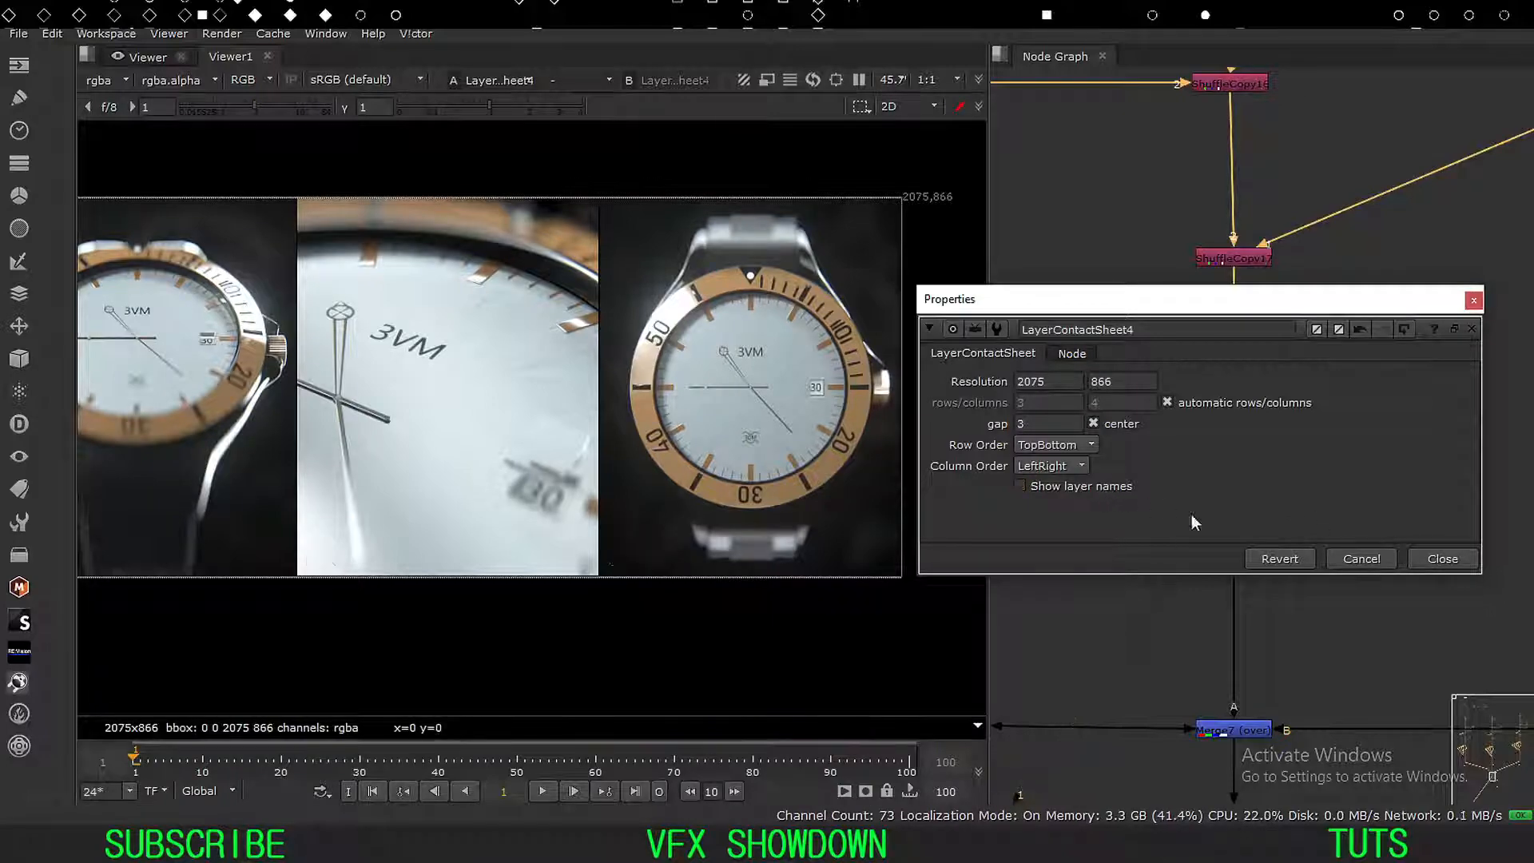
click(1443, 559)
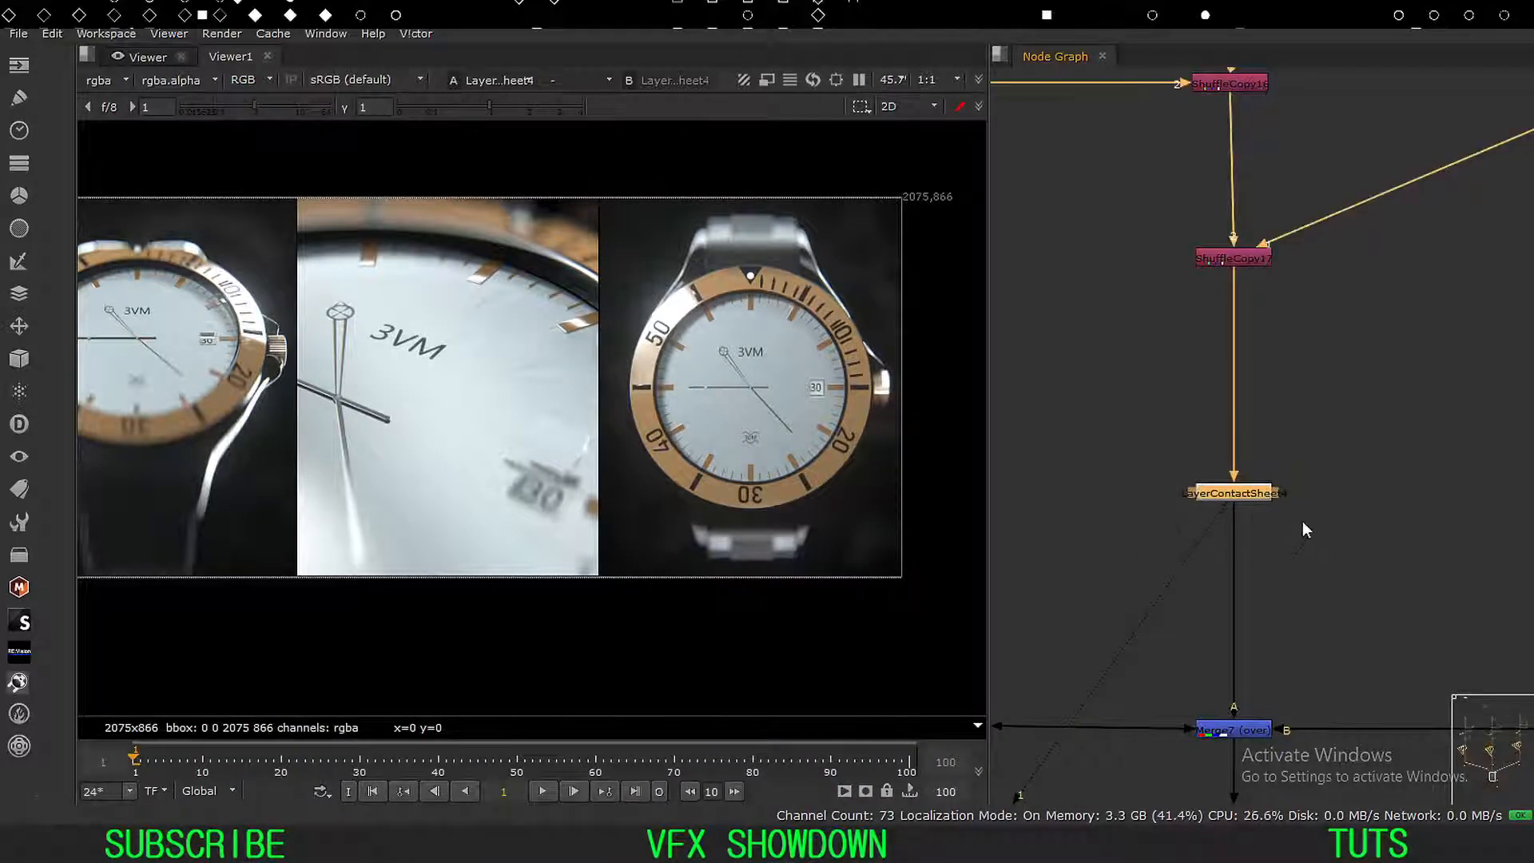
Show the Constant1 background feeding the B input of Merge7 in the viewer.
scroll(1304, 529, down, 6)
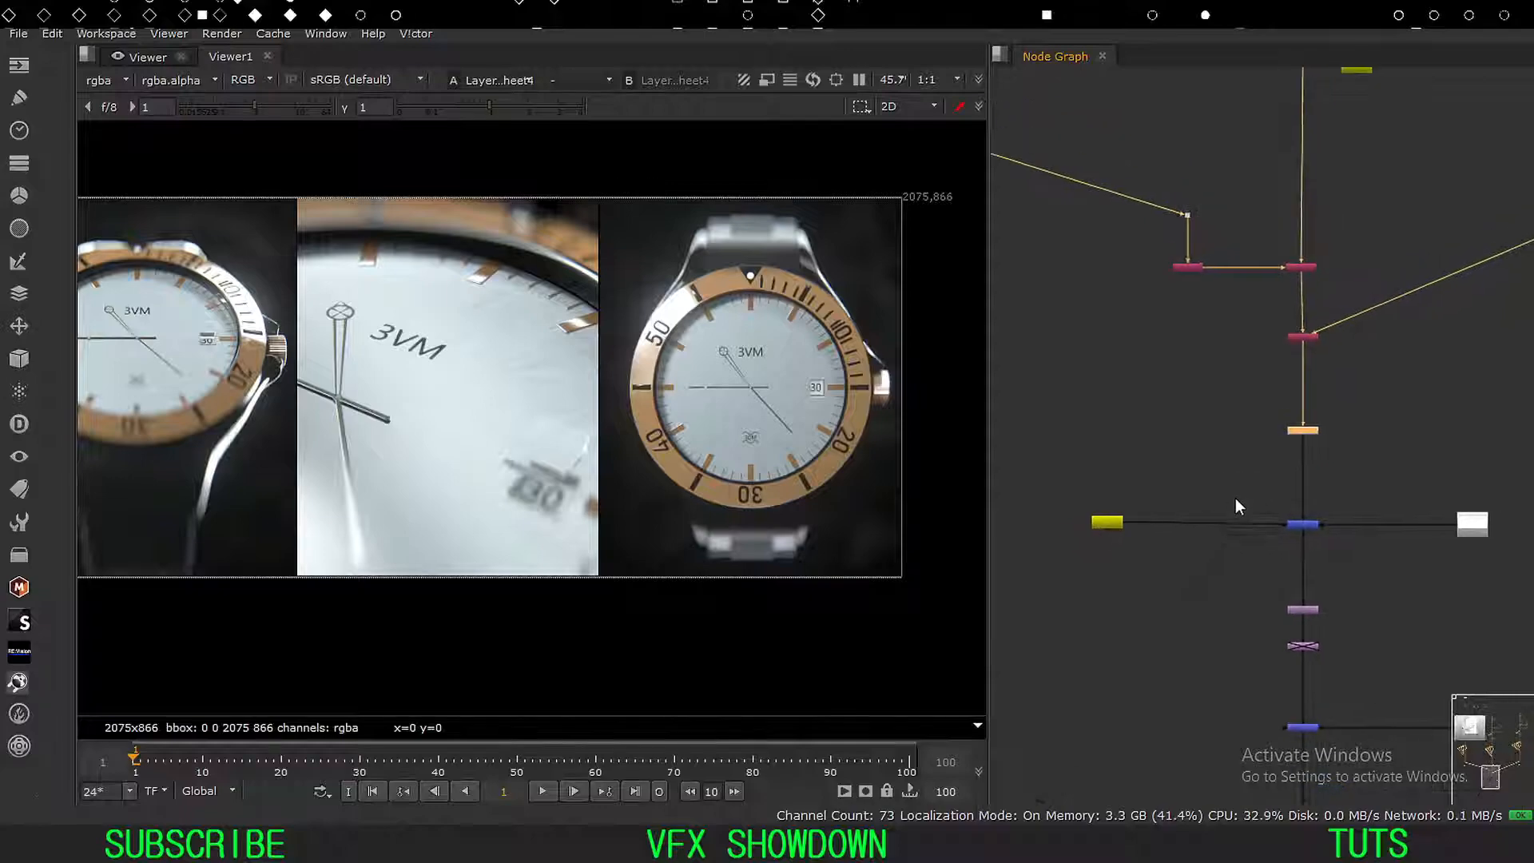
scroll(1234, 499, up, 5)
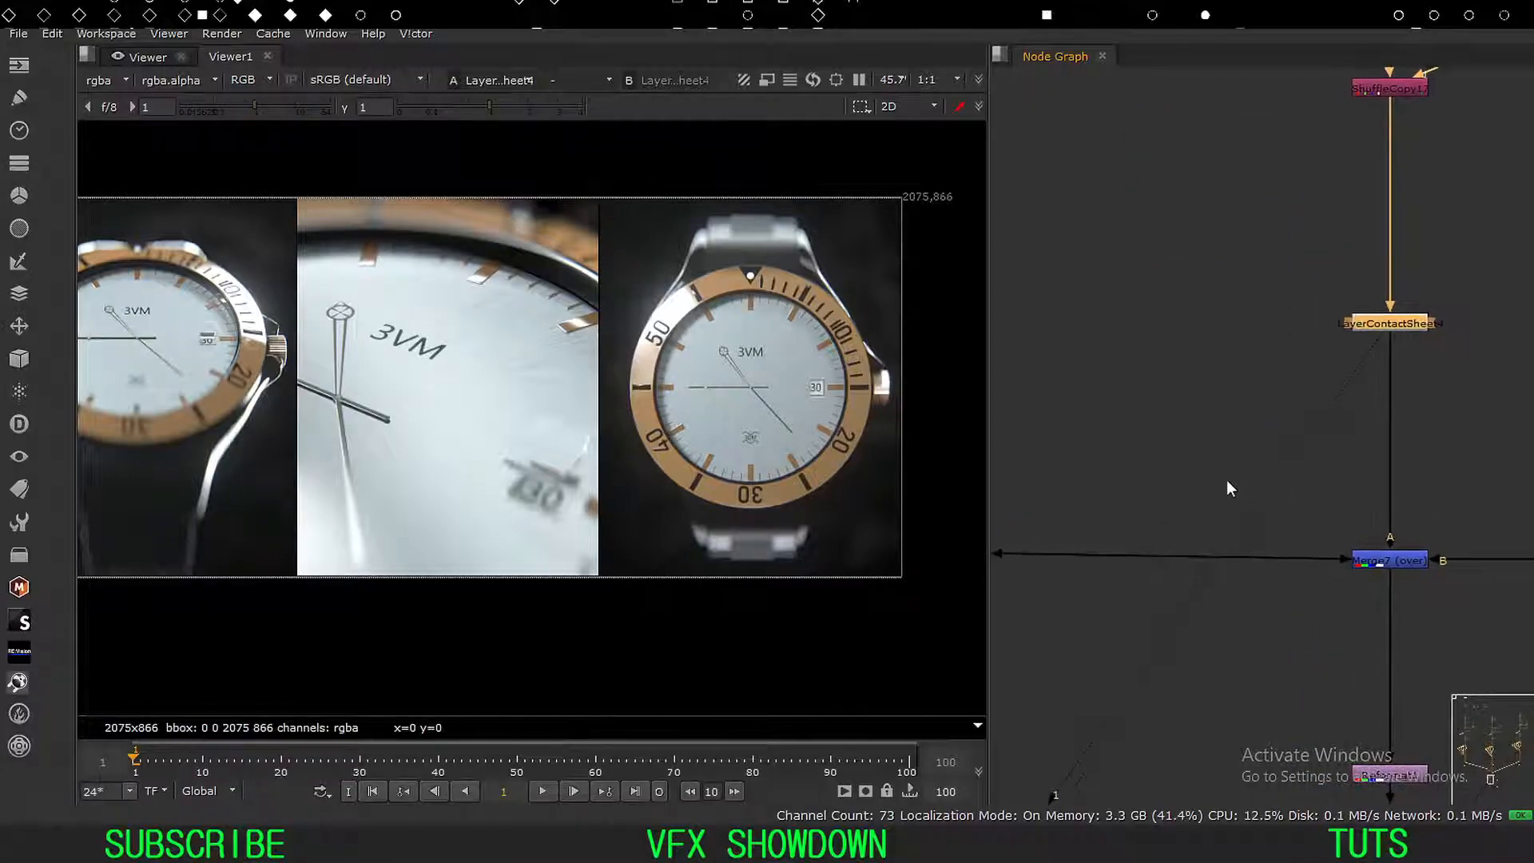
middle_drag(1337, 546, 1389, 435)
scroll(1259, 465, up, 5)
middle_drag(1338, 482, 1285, 477)
scroll(1284, 473, down, 5)
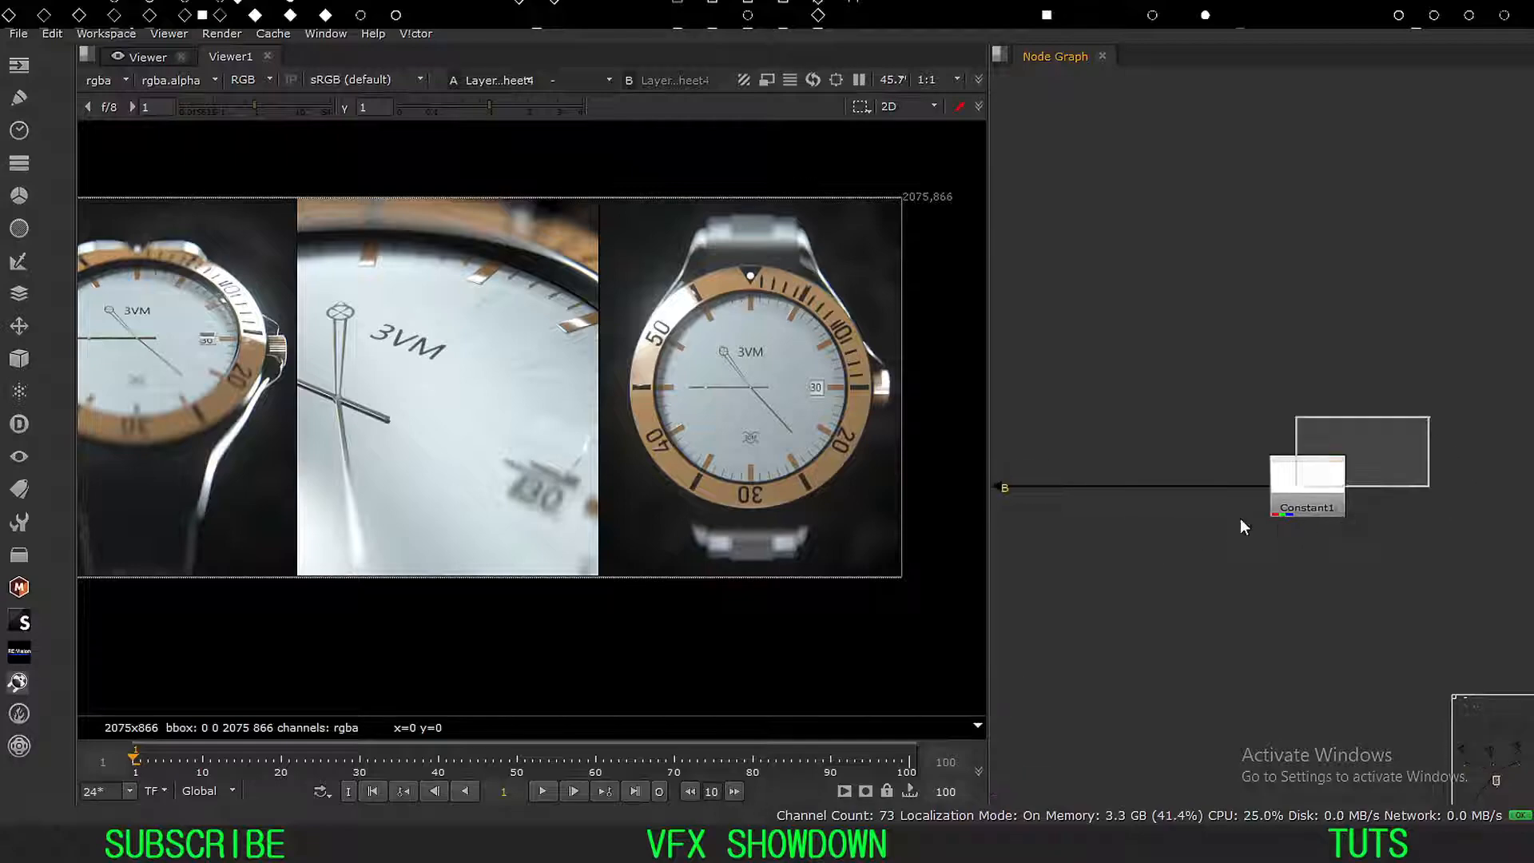
key(1)
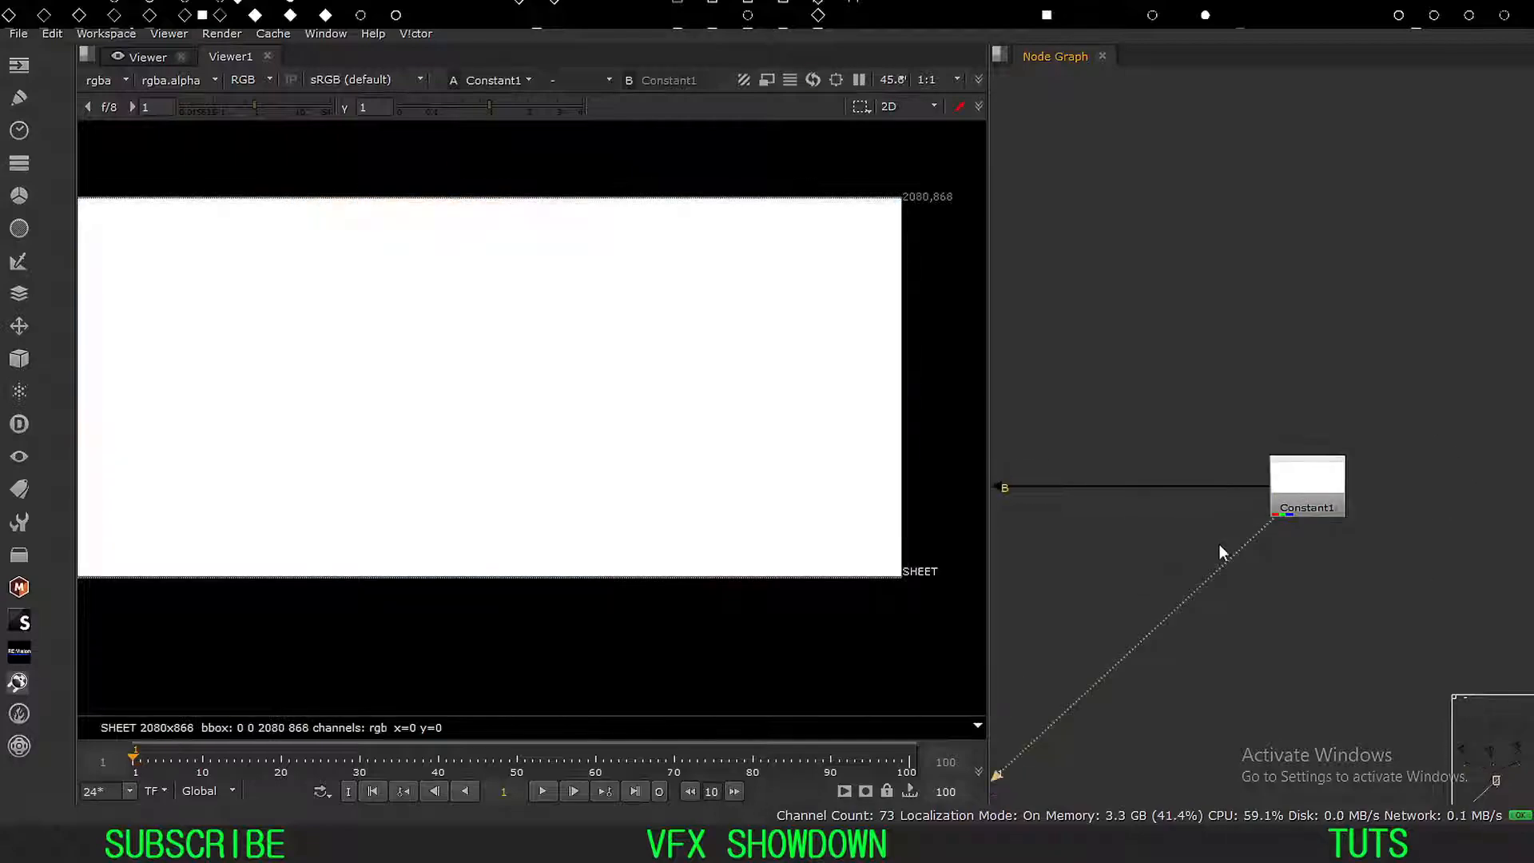
Show the output of Merge7 in the viewer to inspect the contact sheet placed over the white constant.
middle_drag(1089, 562, 1375, 536)
click(1175, 463)
key(1)
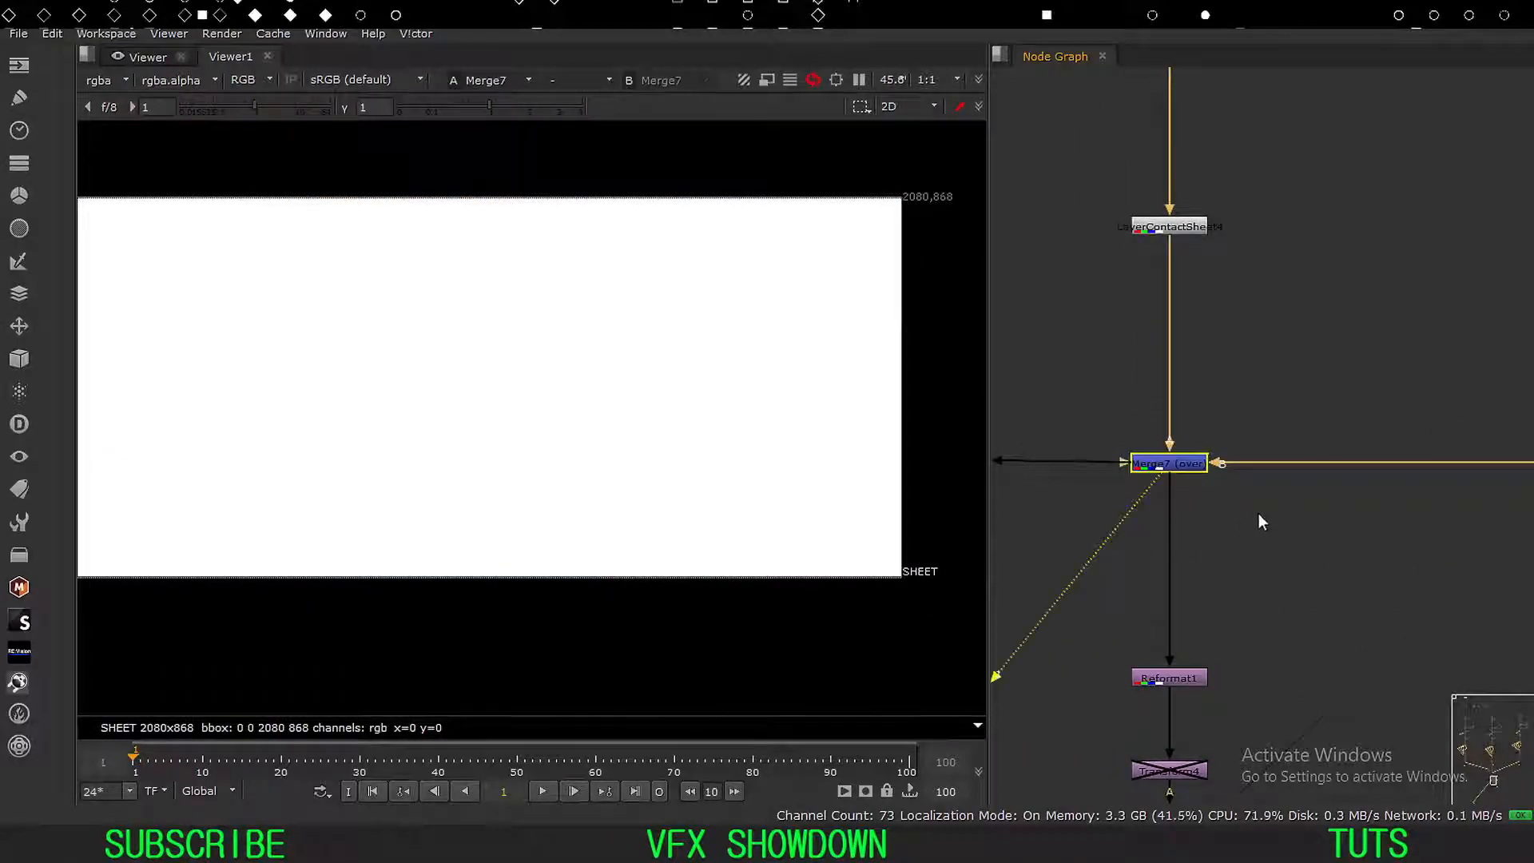
click(1398, 448)
middle_drag(616, 357, 672, 409)
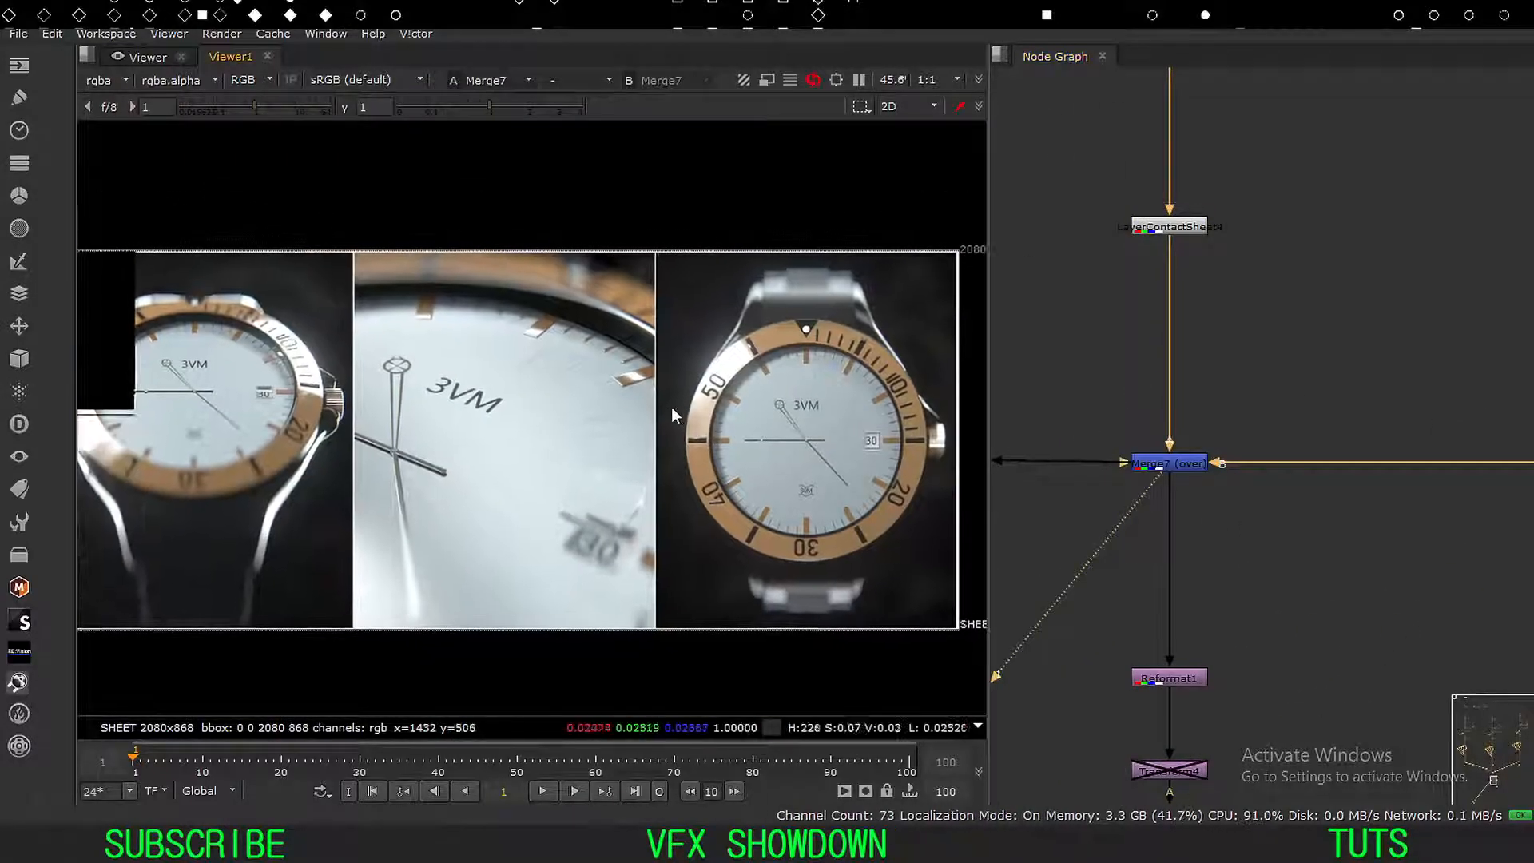
Show LayerContactSheet4 and Merge7 in turn in the viewer to compare the sheet before and after the white background.
middle_drag(757, 317, 784, 296)
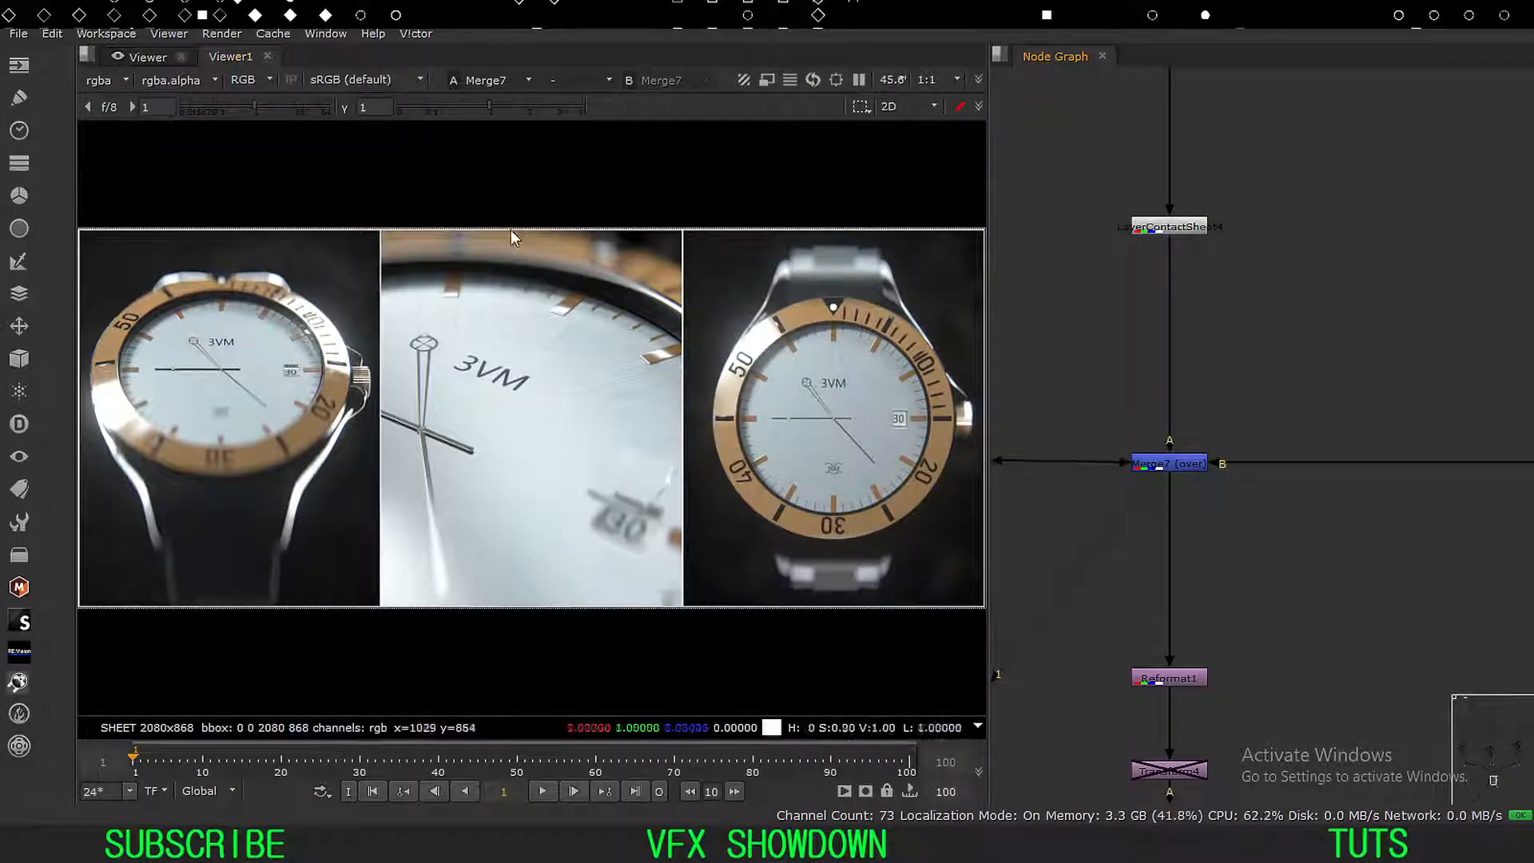
middle_drag(1129, 348, 1177, 418)
drag(1341, 224, 1147, 337)
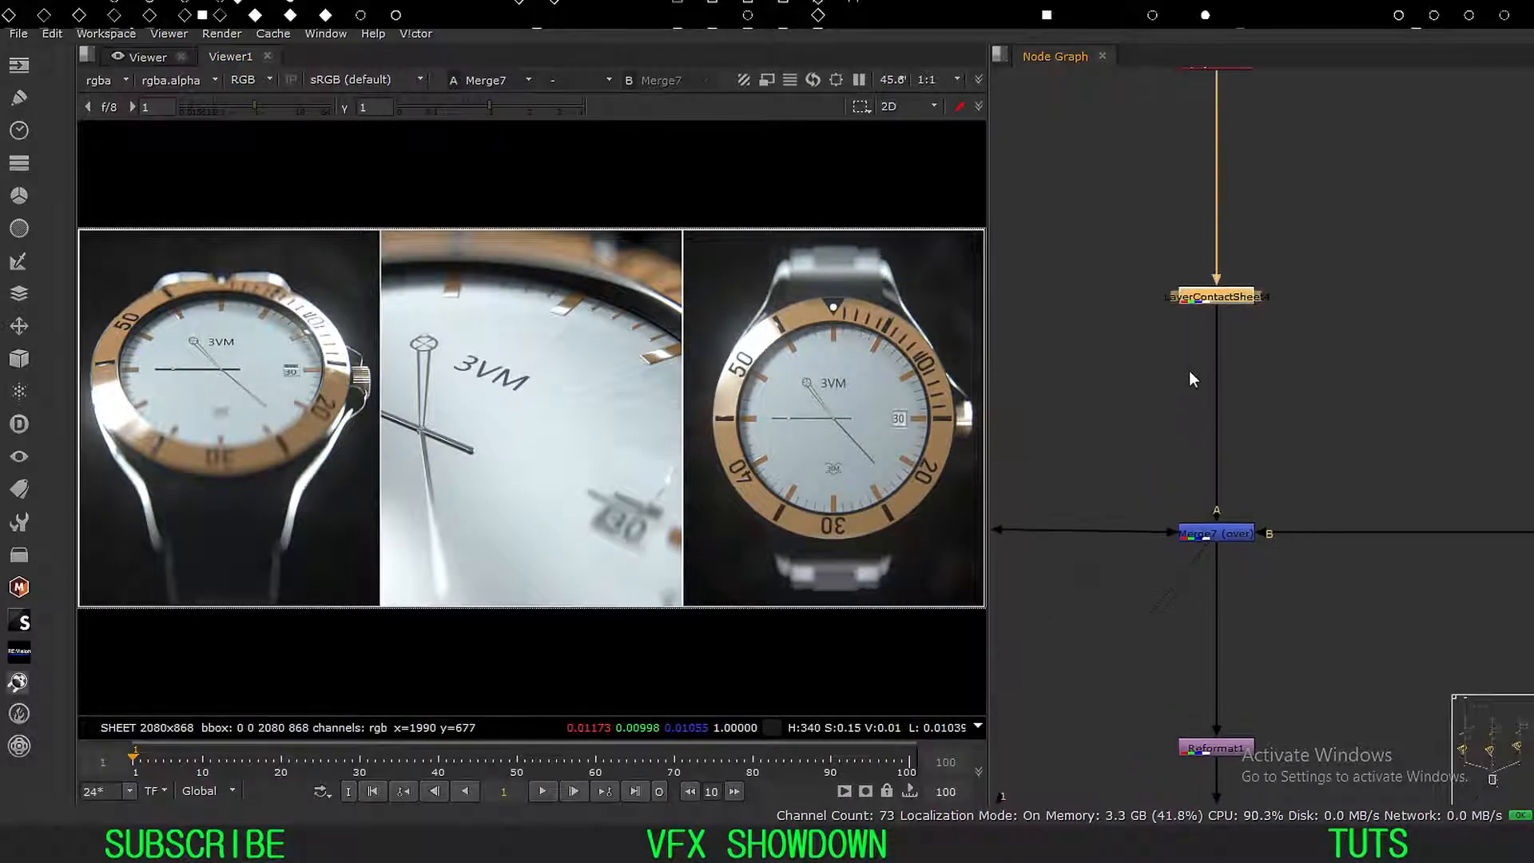
key(1)
middle_drag(1168, 440, 1167, 345)
drag(1346, 375, 1056, 519)
key(1)
Select the Write1 node fed by Merge7 and inspect how the contact sheet is written to Looks.png.
middle_drag(1124, 501, 1347, 500)
drag(1099, 424, 1316, 442)
middle_drag(1357, 454, 1167, 450)
drag(1124, 428, 1191, 409)
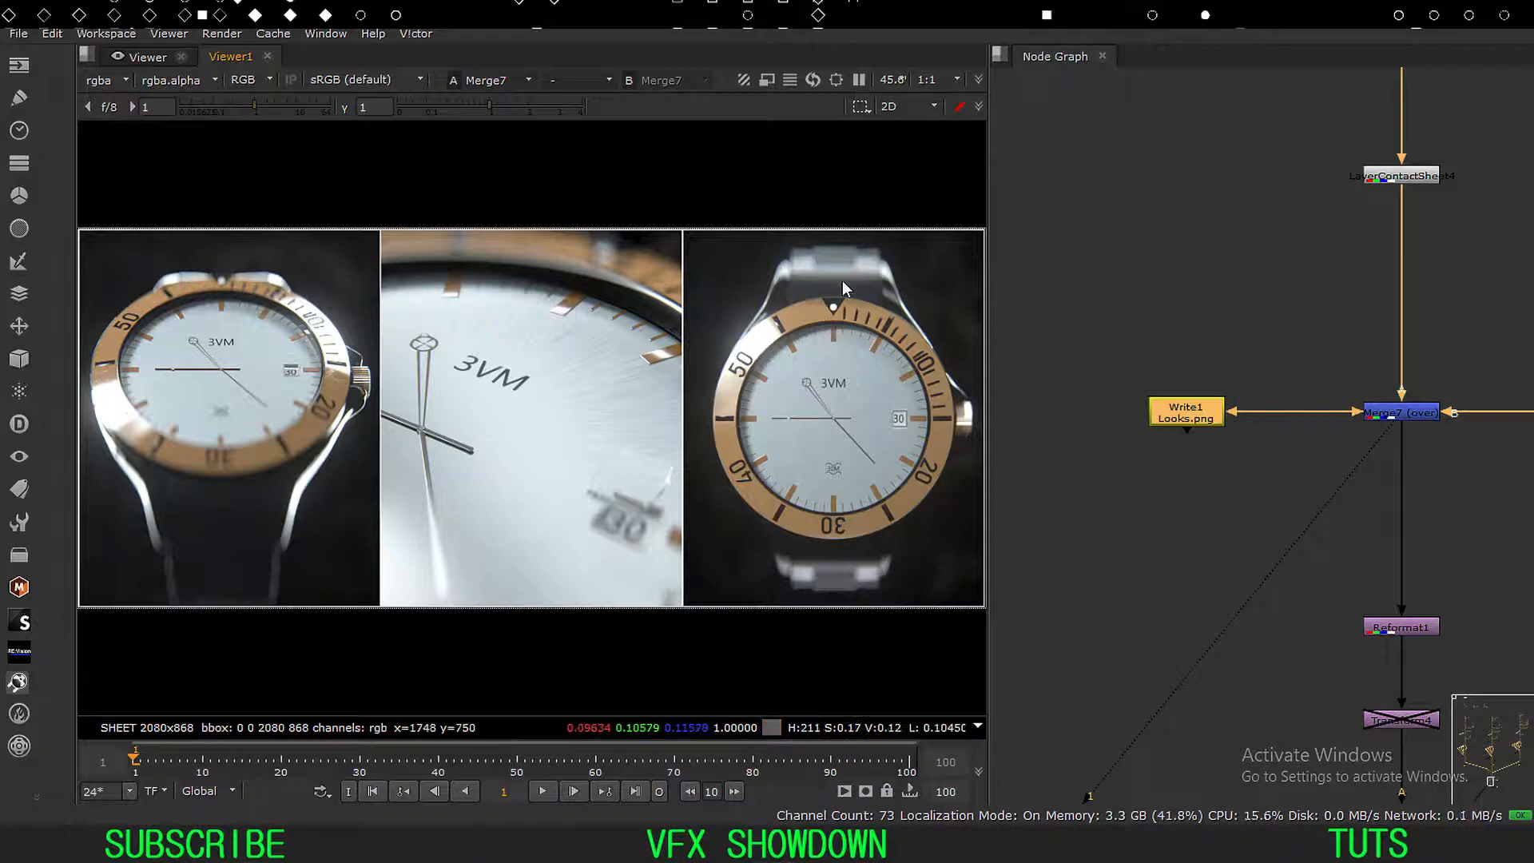
scroll(1214, 431, down, 3)
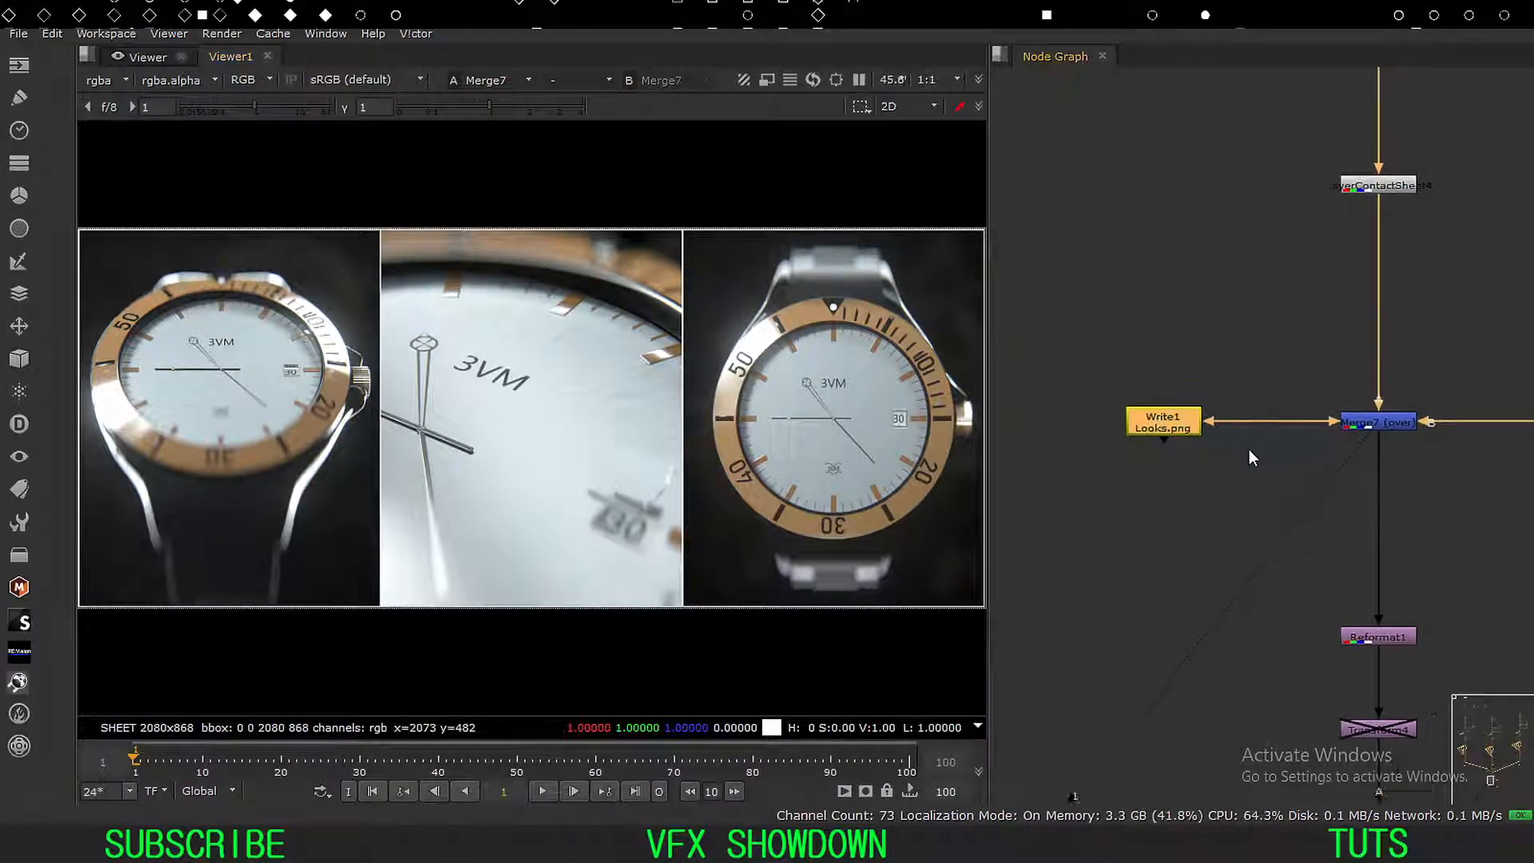
middle_drag(1166, 509, 1181, 487)
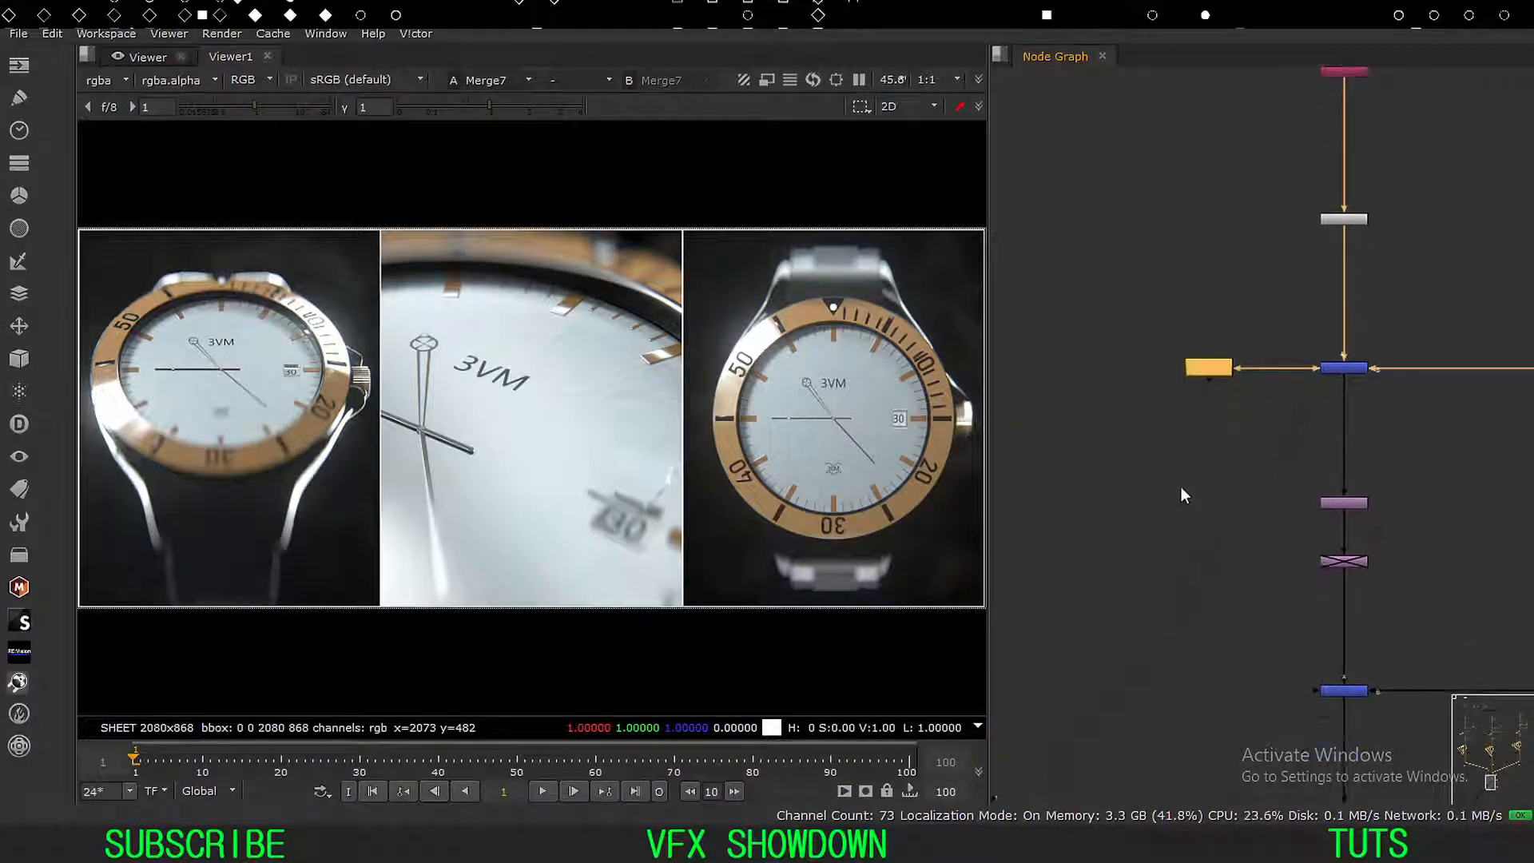
Show the output of Reformat1 in the viewer and examine how the three-watch sheet sits inside the reformatted frame.
middle_drag(1257, 552, 1158, 447)
middle_drag(1249, 486, 1238, 437)
scroll(1274, 451, up, 2)
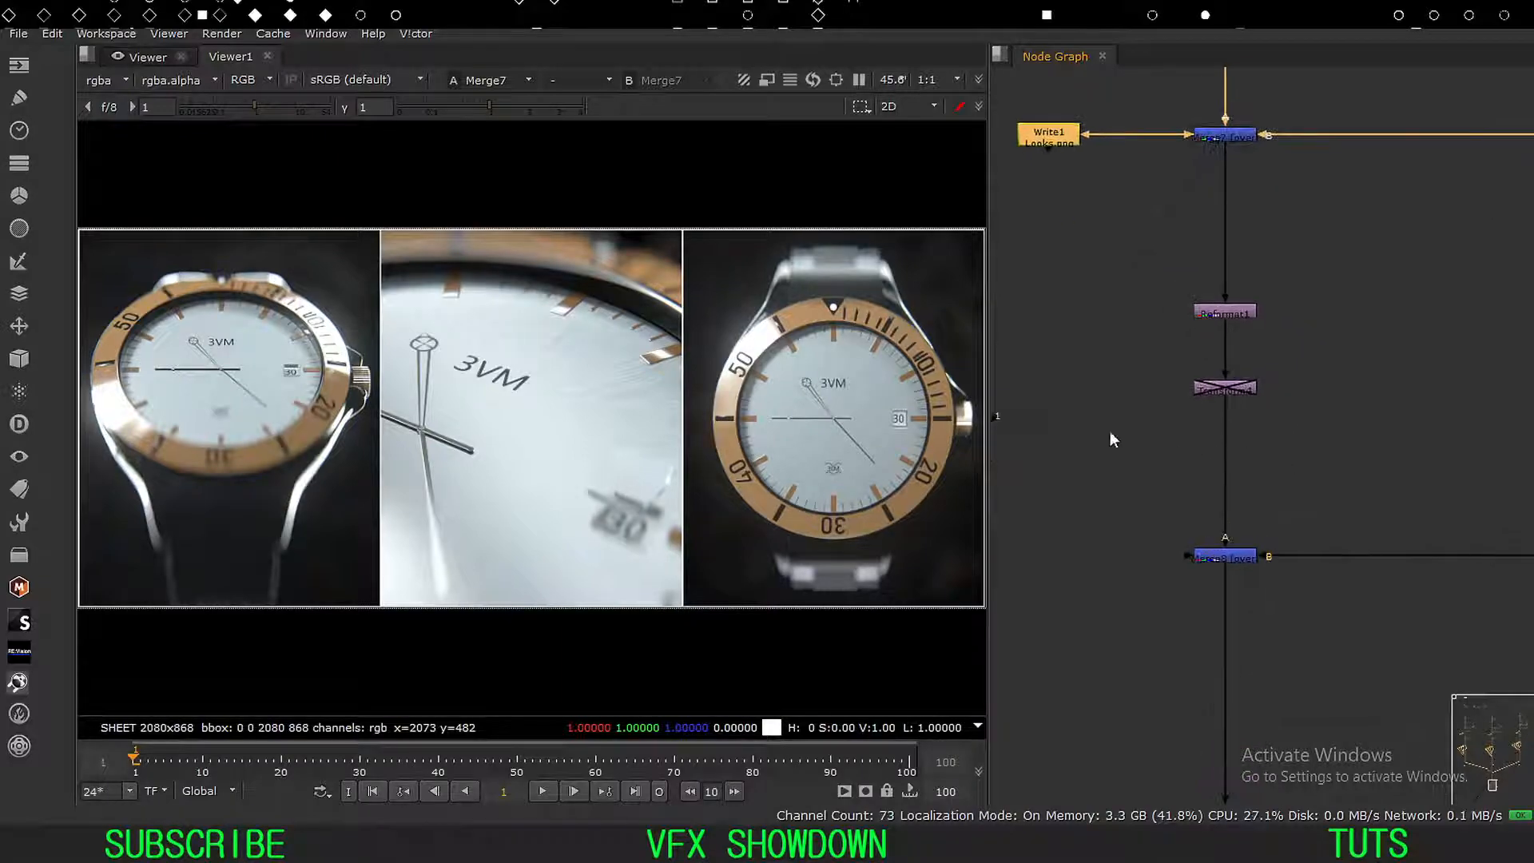
scroll(669, 447, down, 4)
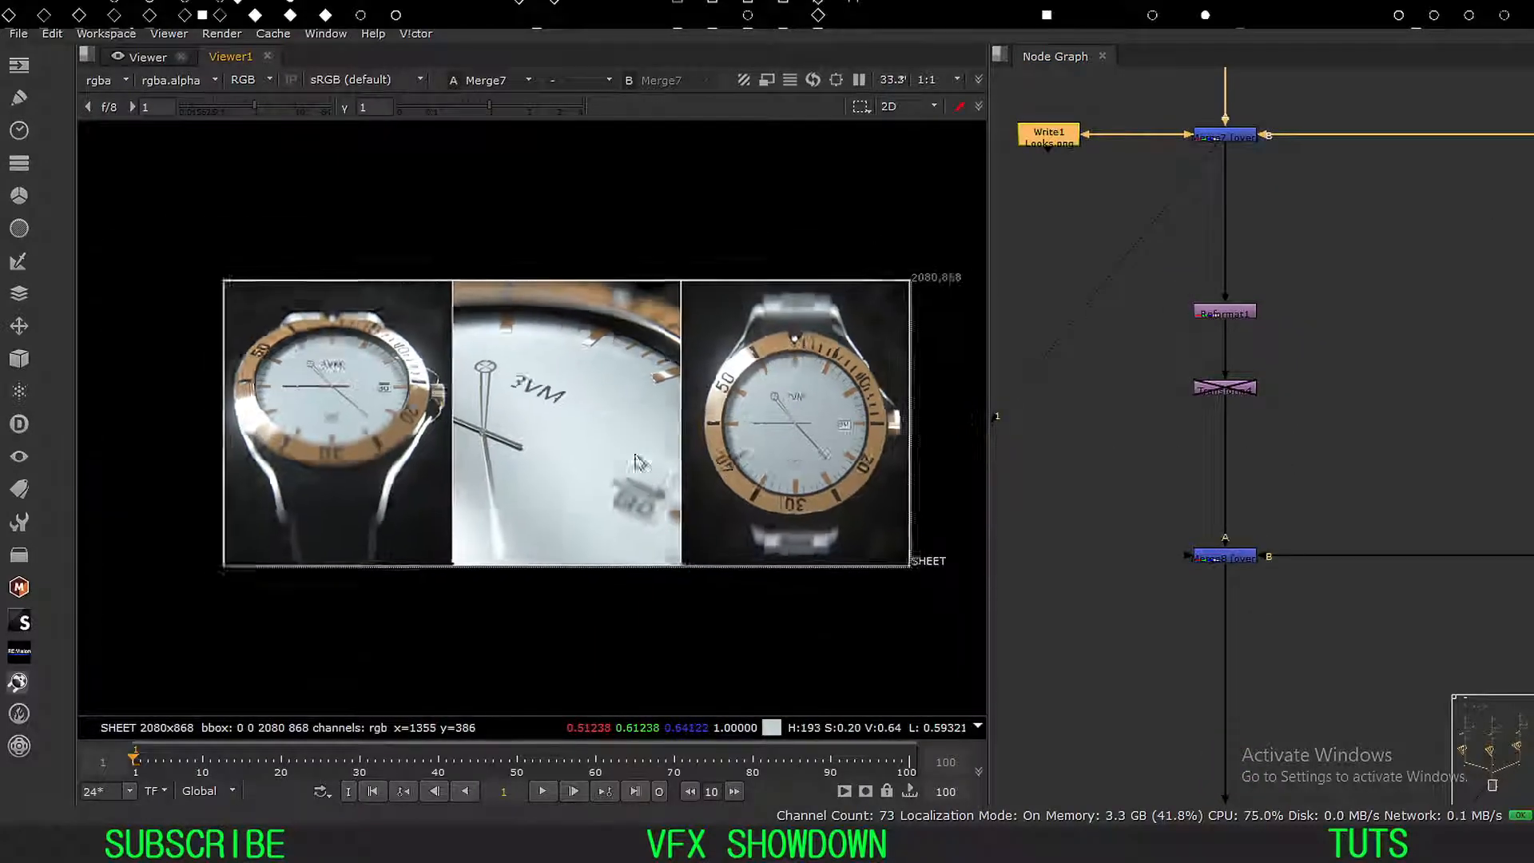
drag(800, 190, 340, 731)
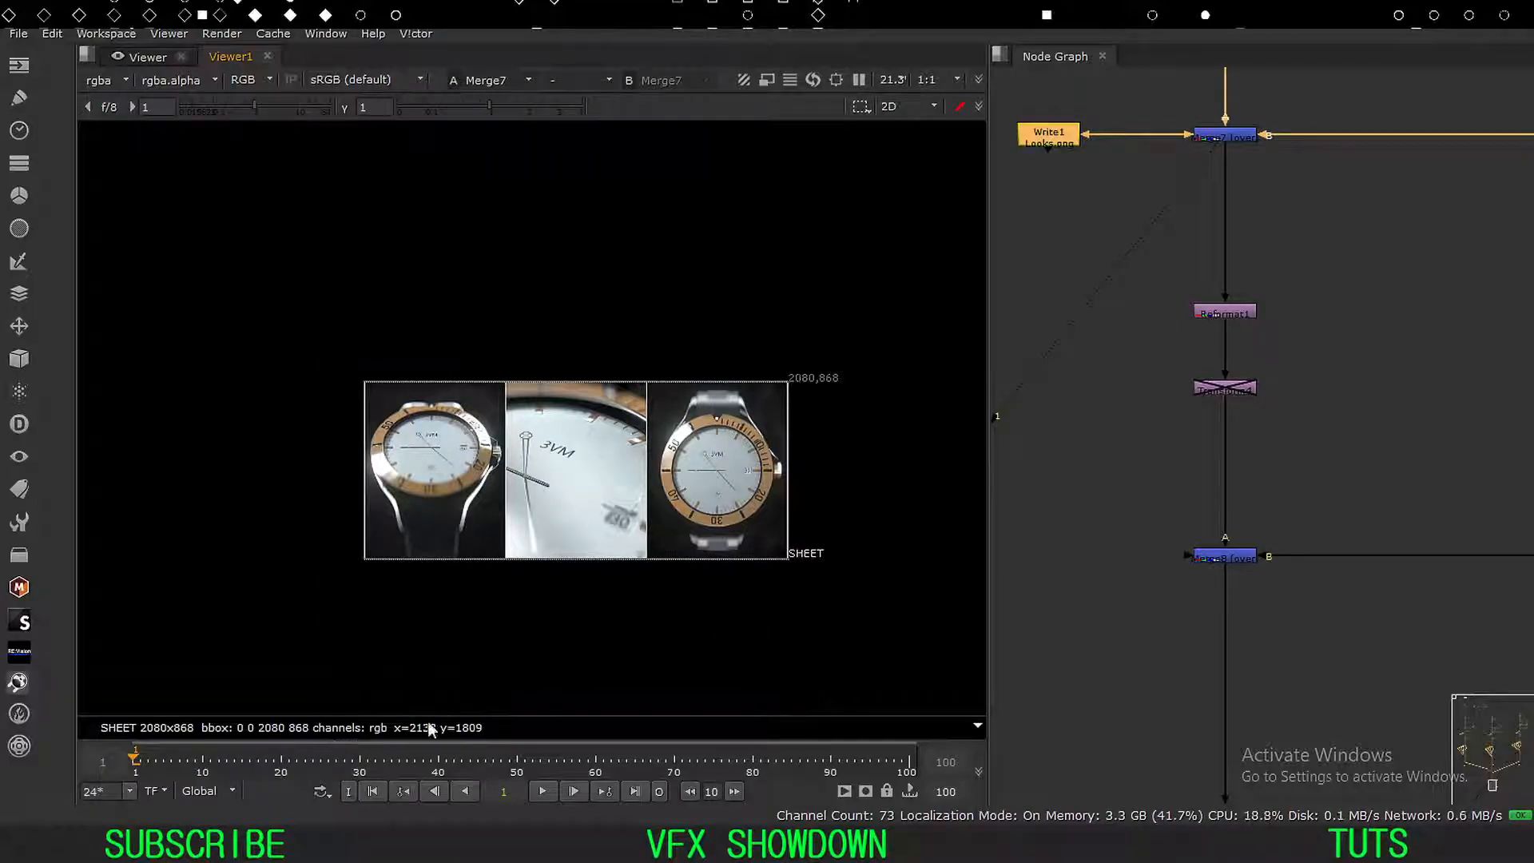
middle_drag(1185, 451, 1163, 500)
drag(1328, 291, 1114, 396)
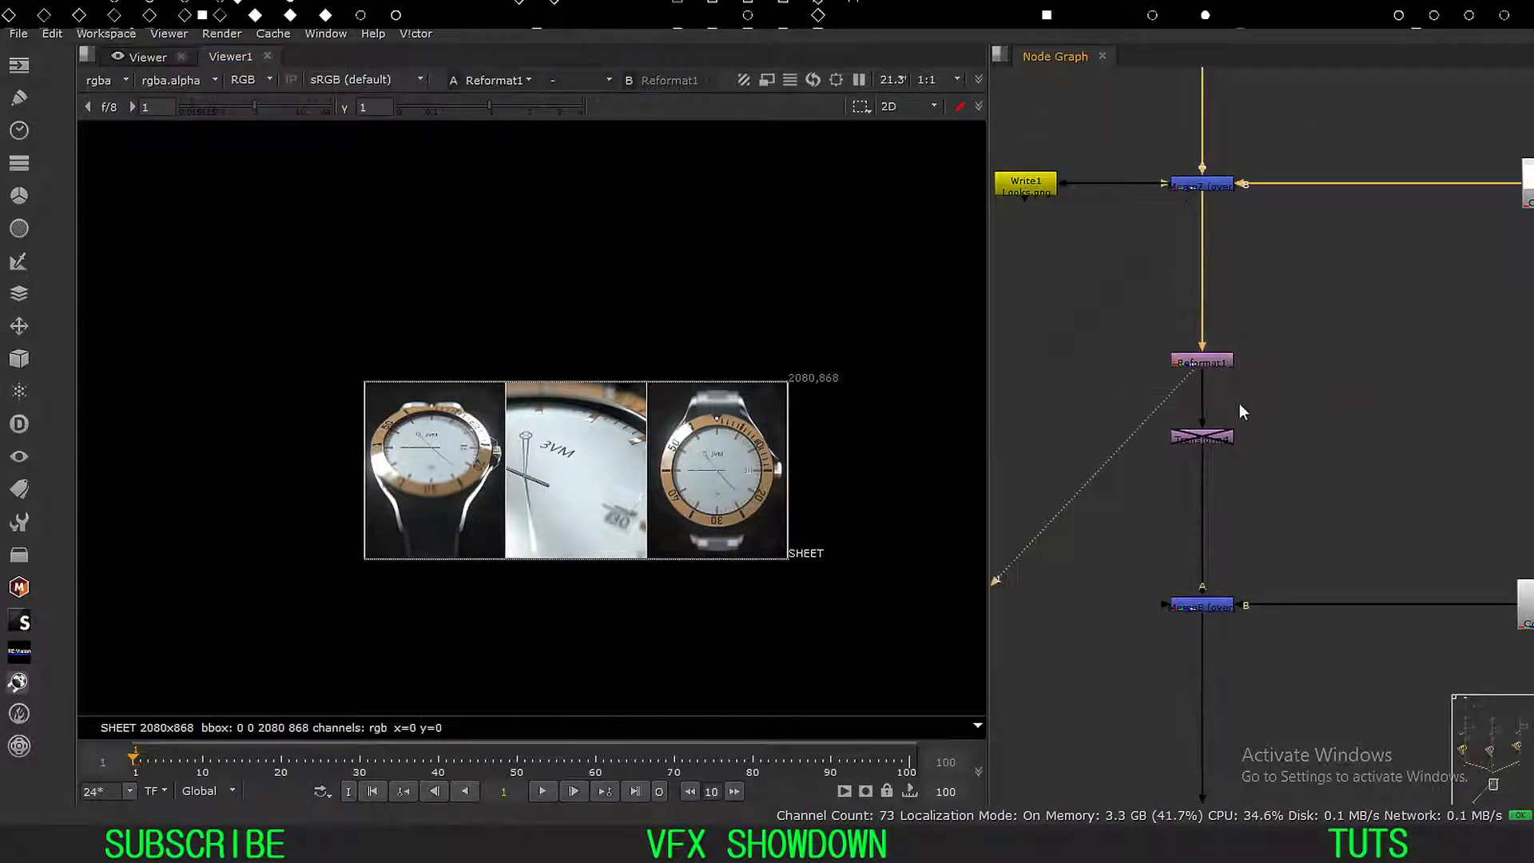
key(1)
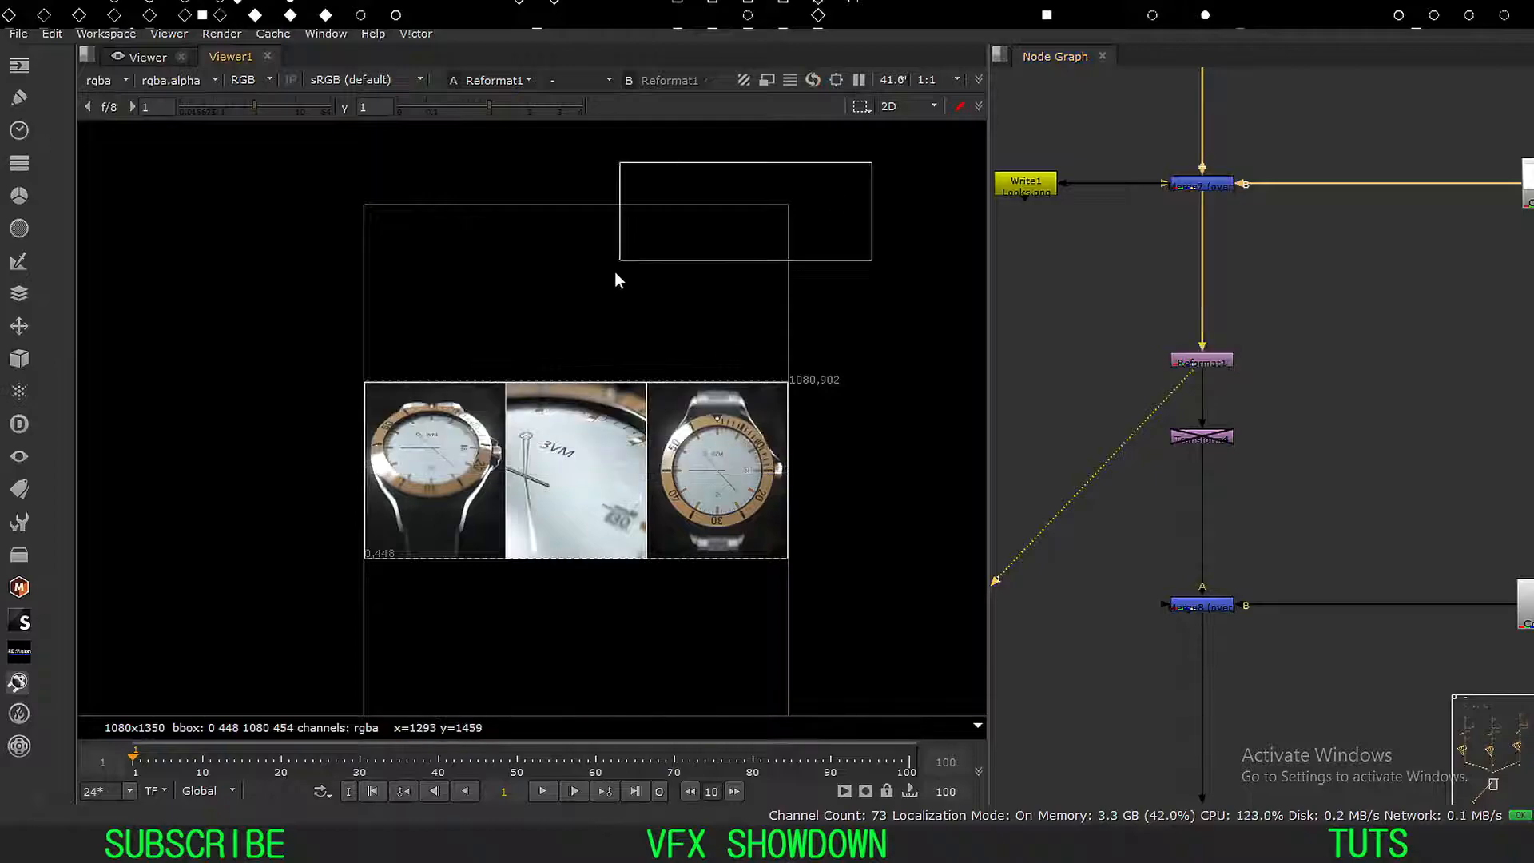
drag(615, 271, 599, 558)
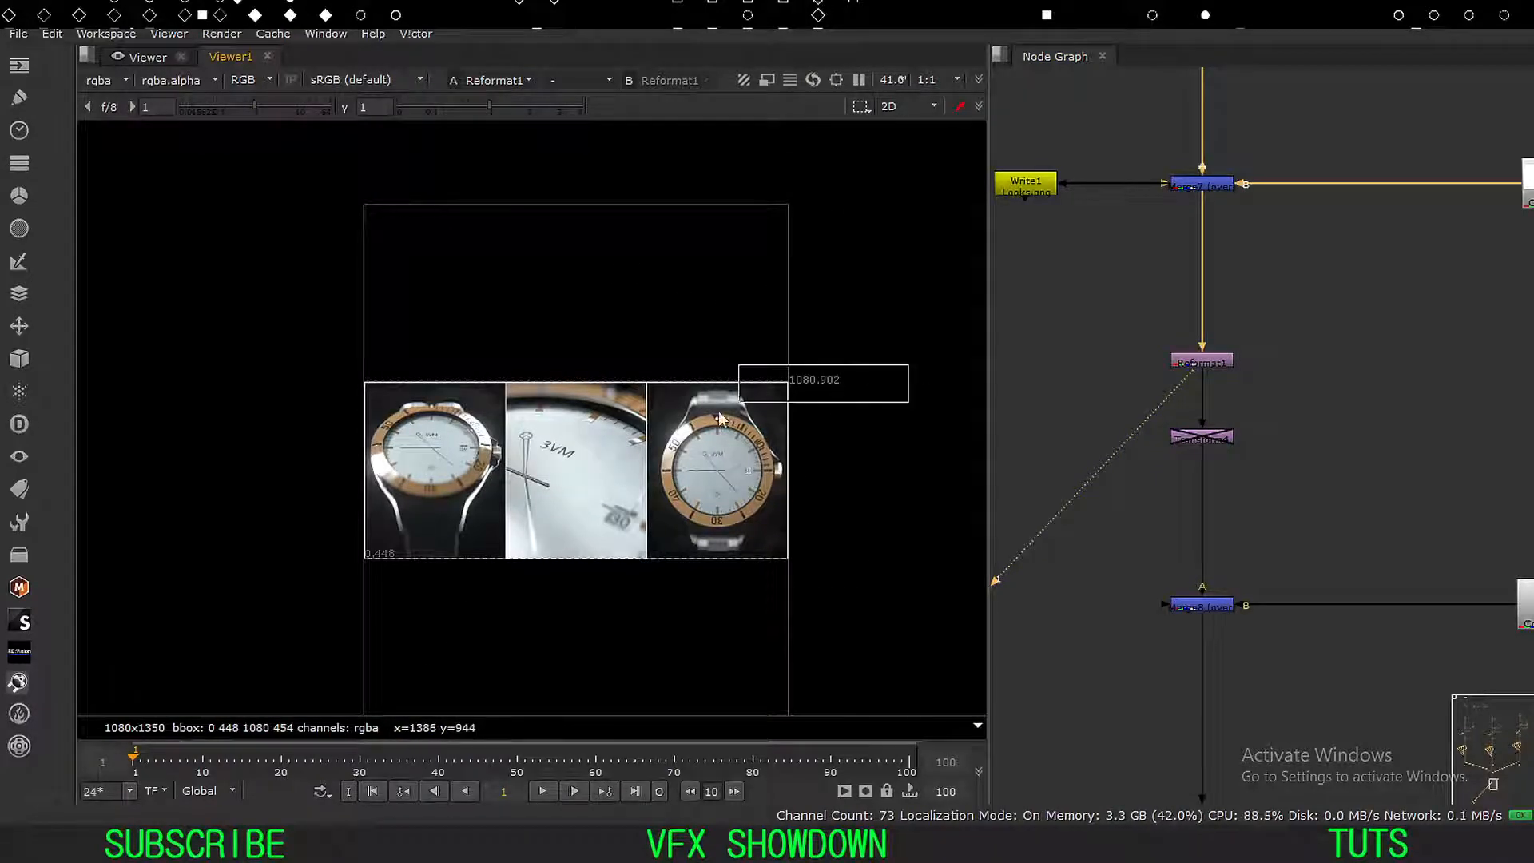
drag(717, 410, 257, 583)
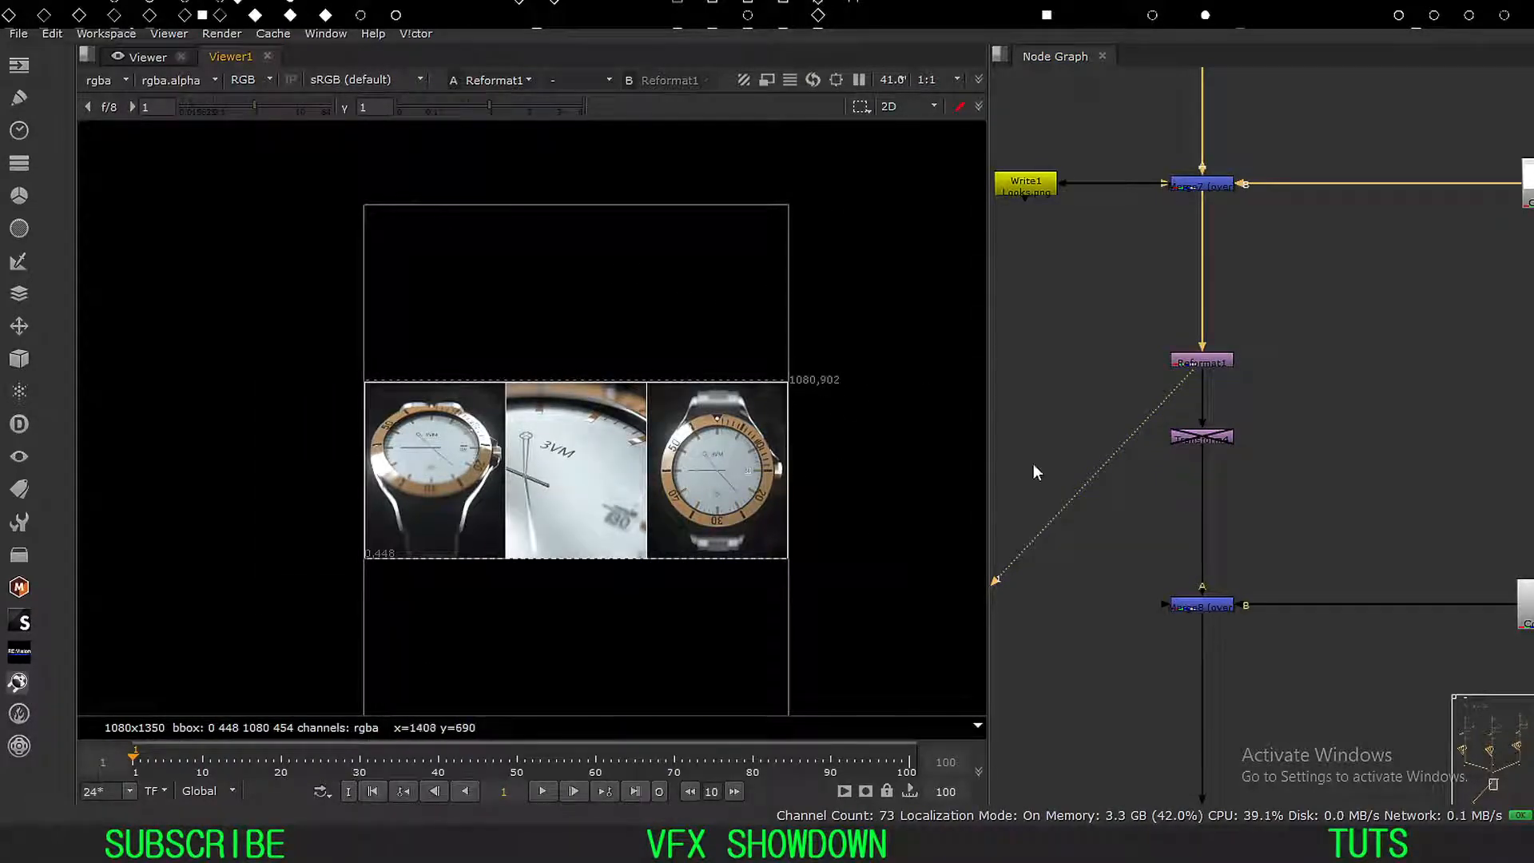
Show the output of Merge8 fitted in the viewer to inspect the sheet over the Constant2 background.
middle_drag(1171, 576, 1134, 459)
drag(1293, 454, 997, 596)
key(1)
click(1094, 521)
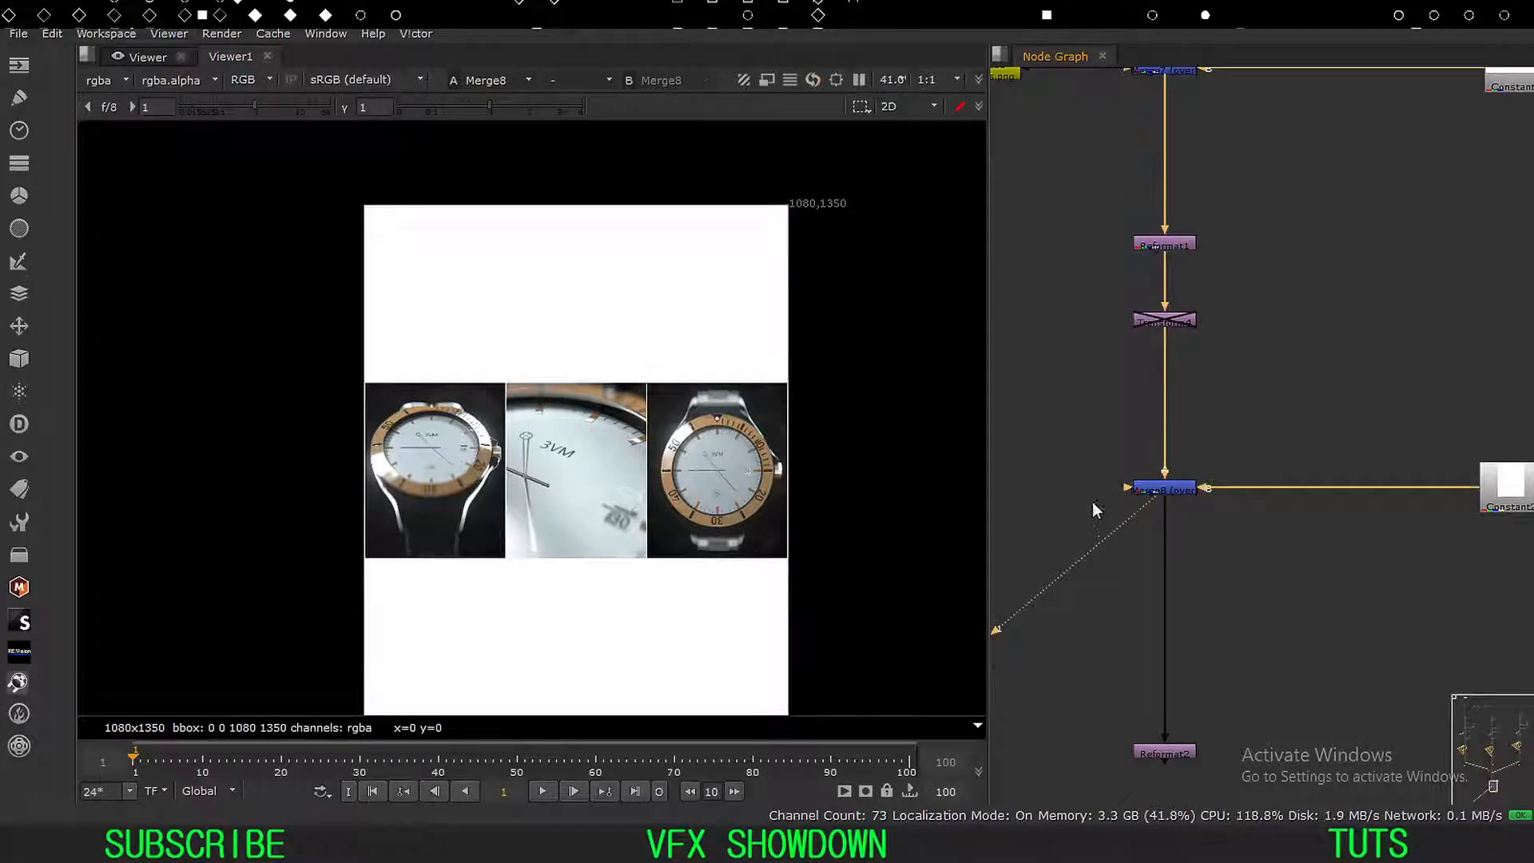
middle_drag(549, 523, 544, 498)
key(f)
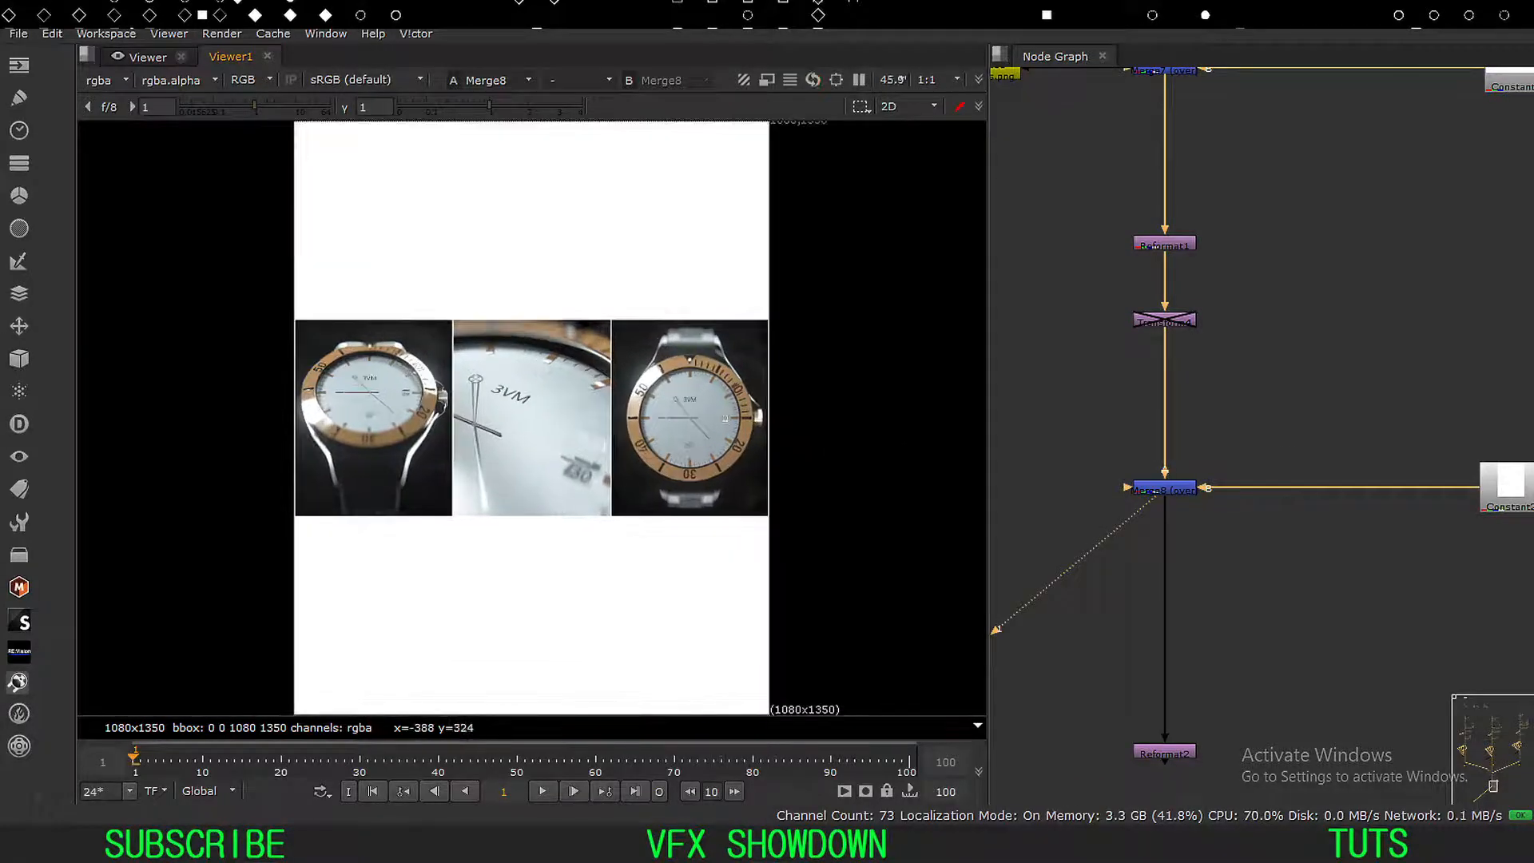
Show the output of the final Reformat2 node in the viewer.
middle_drag(1114, 692, 1201, 594)
drag(1330, 604, 1105, 781)
key(1)
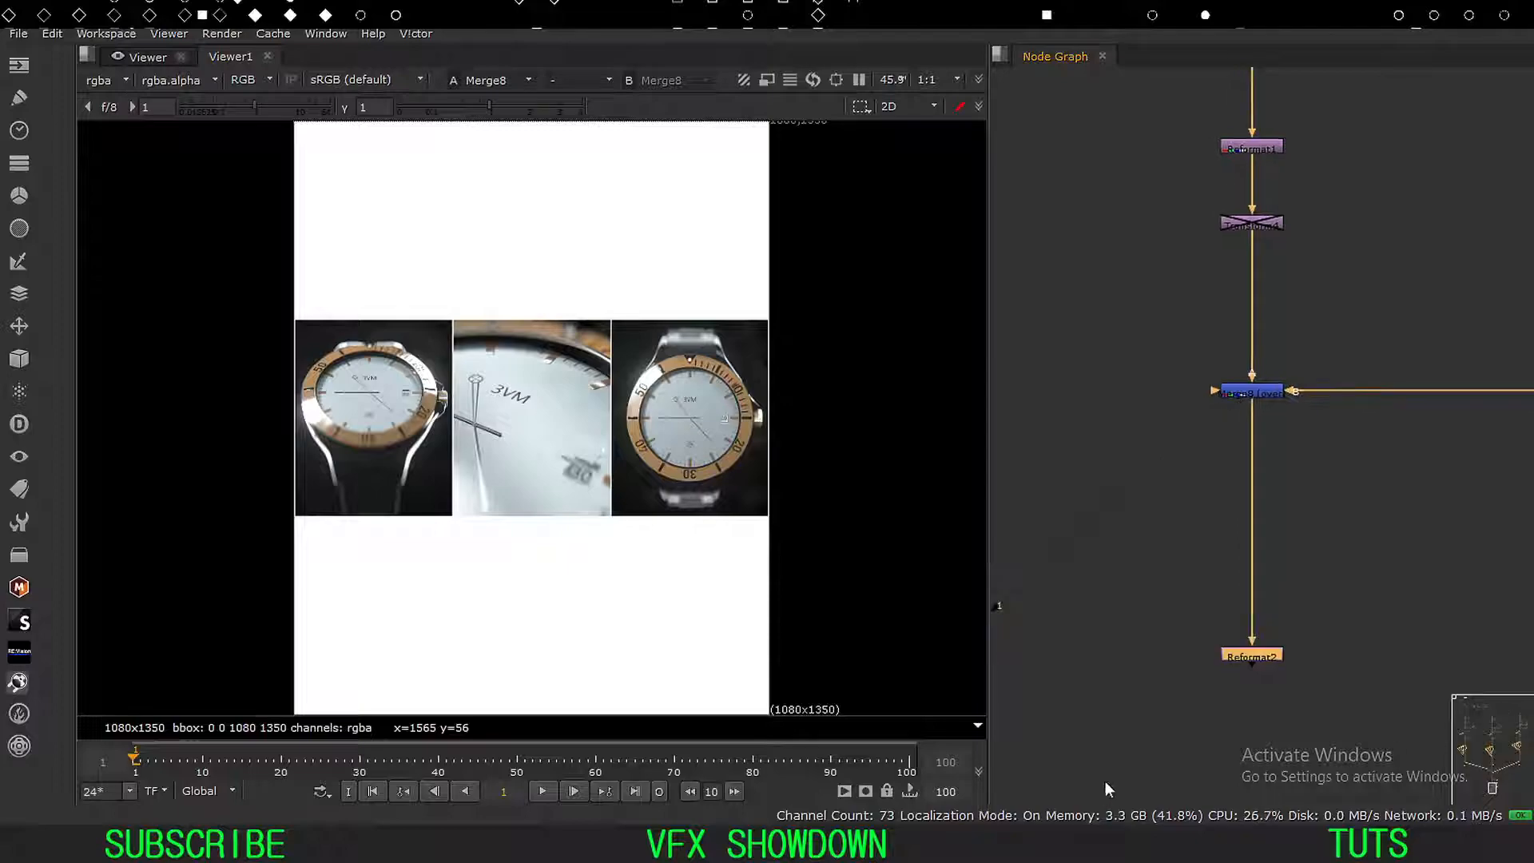
click(1163, 666)
Open the properties of Shuffle4 in the first watch's branch and place them clear of the watch images.
scroll(1139, 569, down, 8)
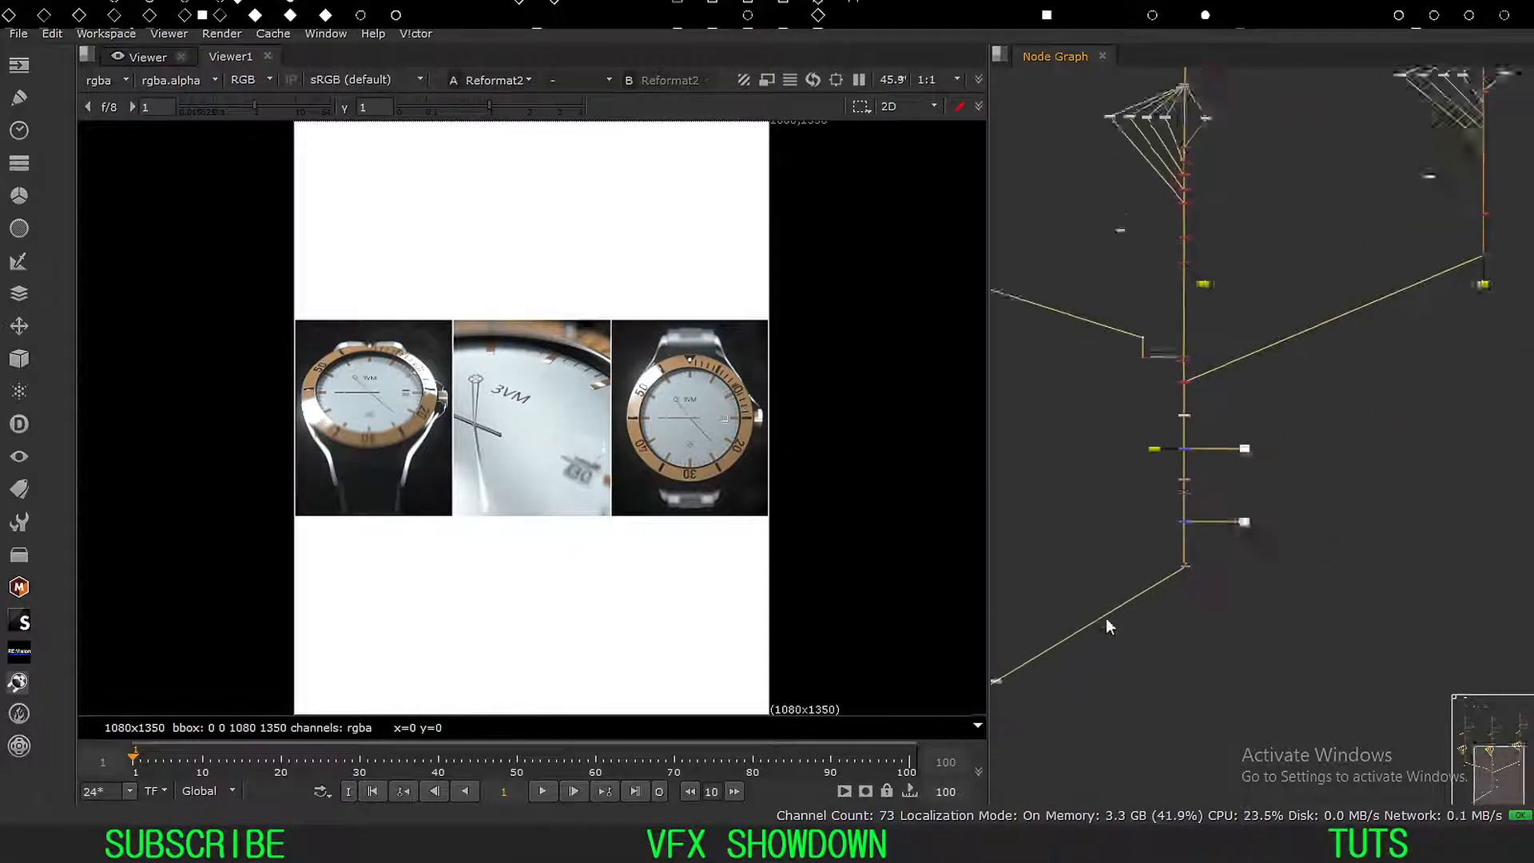
scroll(1081, 543, up, 3)
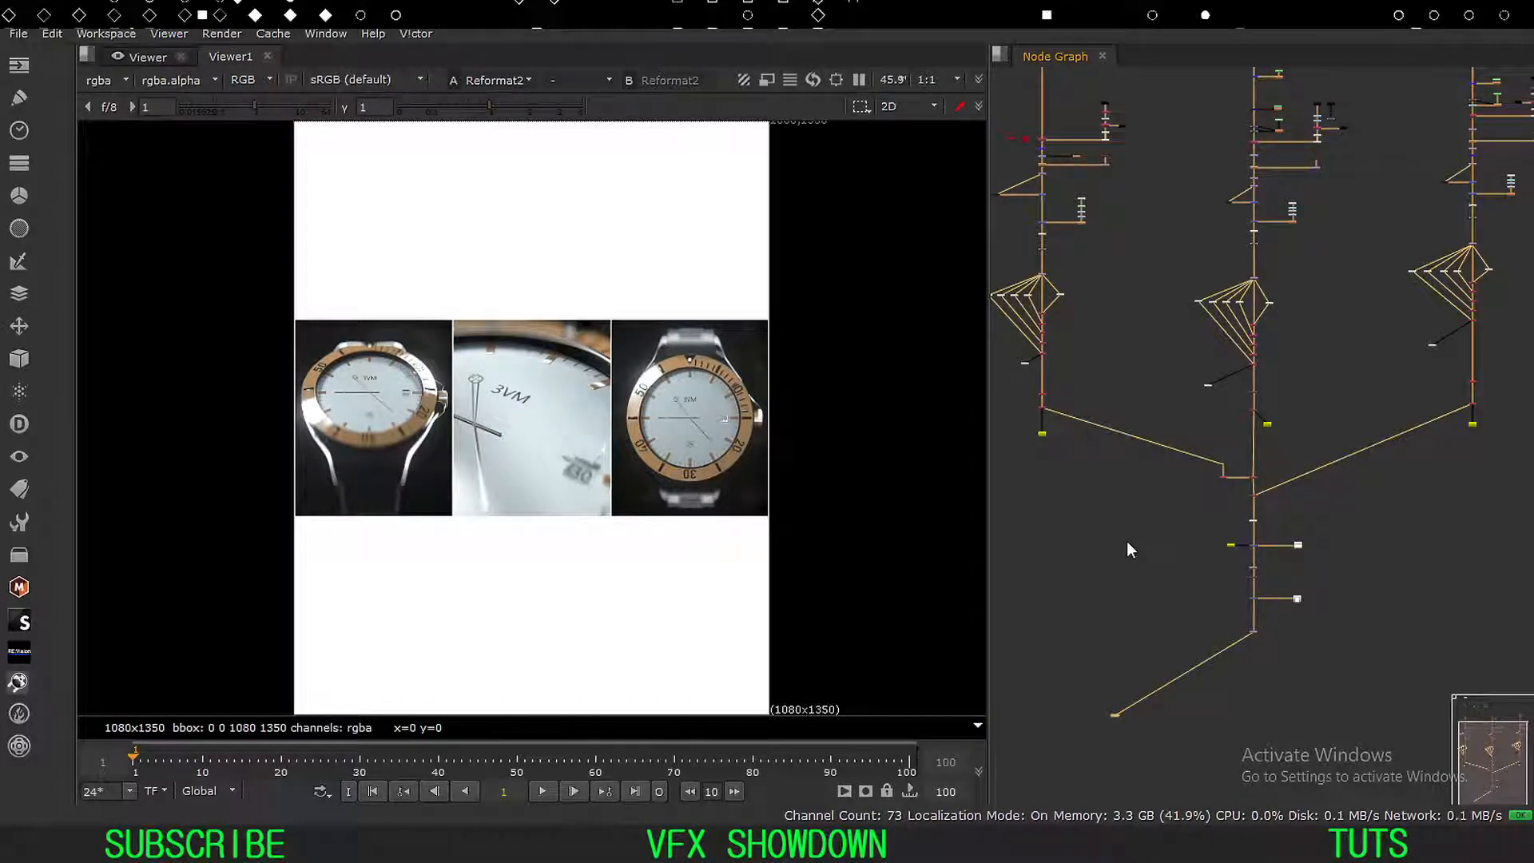
scroll(1129, 348, up, 5)
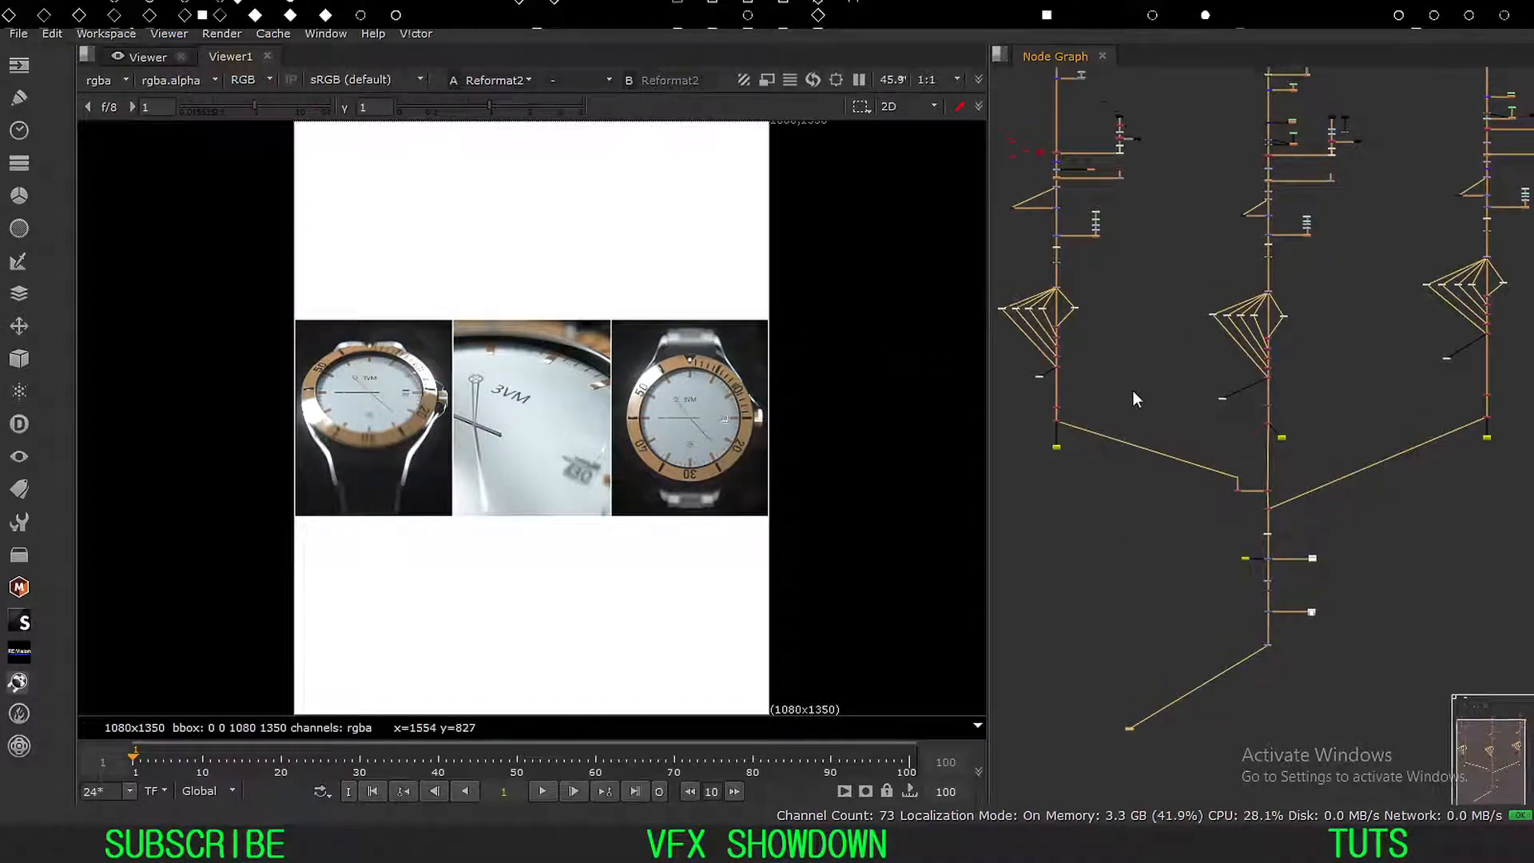
scroll(1167, 444, up, 5)
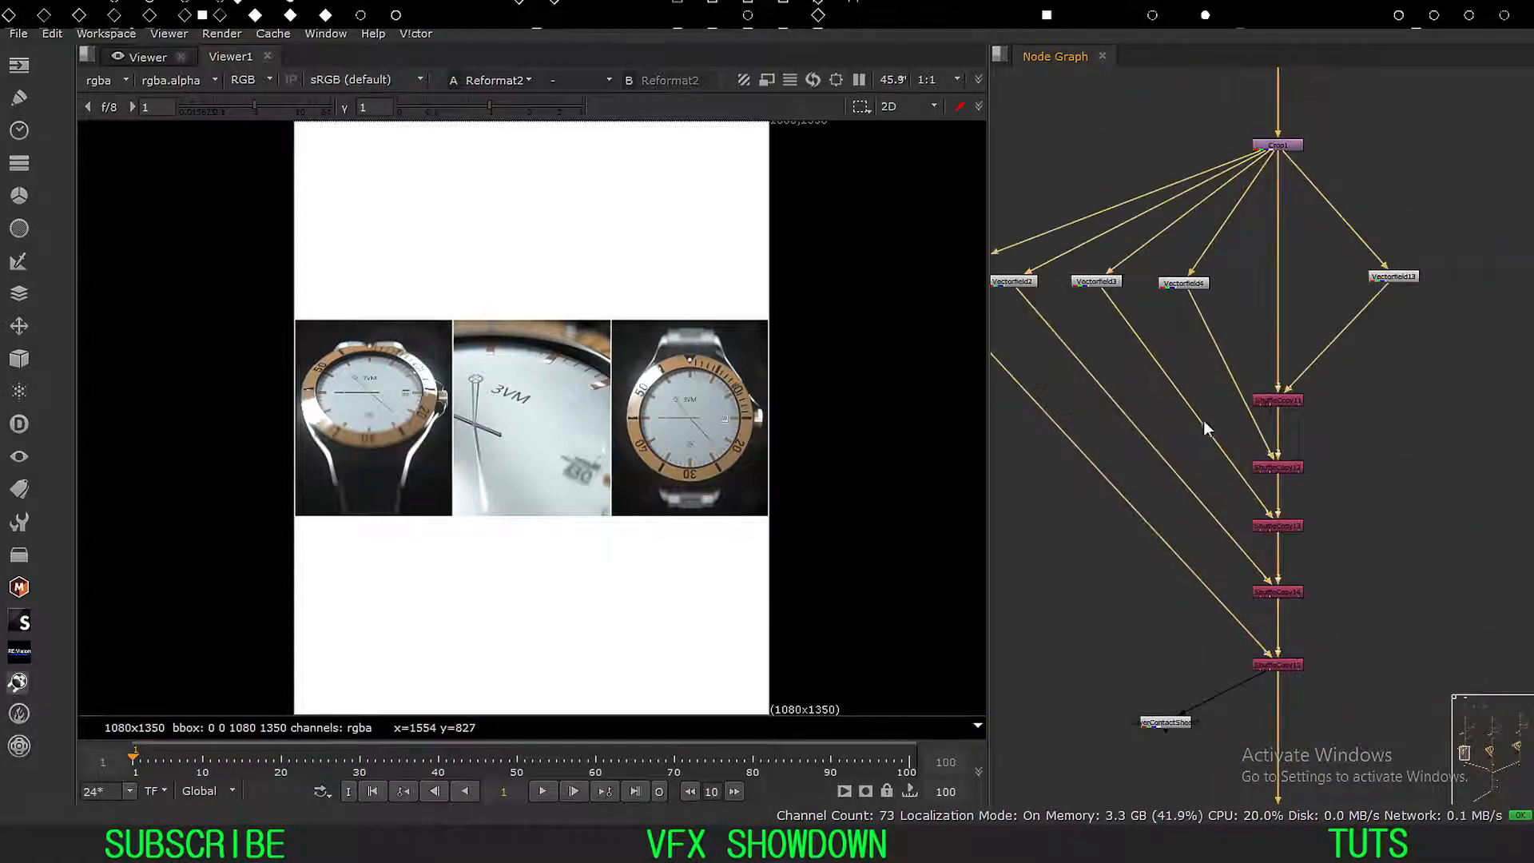
scroll(1181, 450, up, 5)
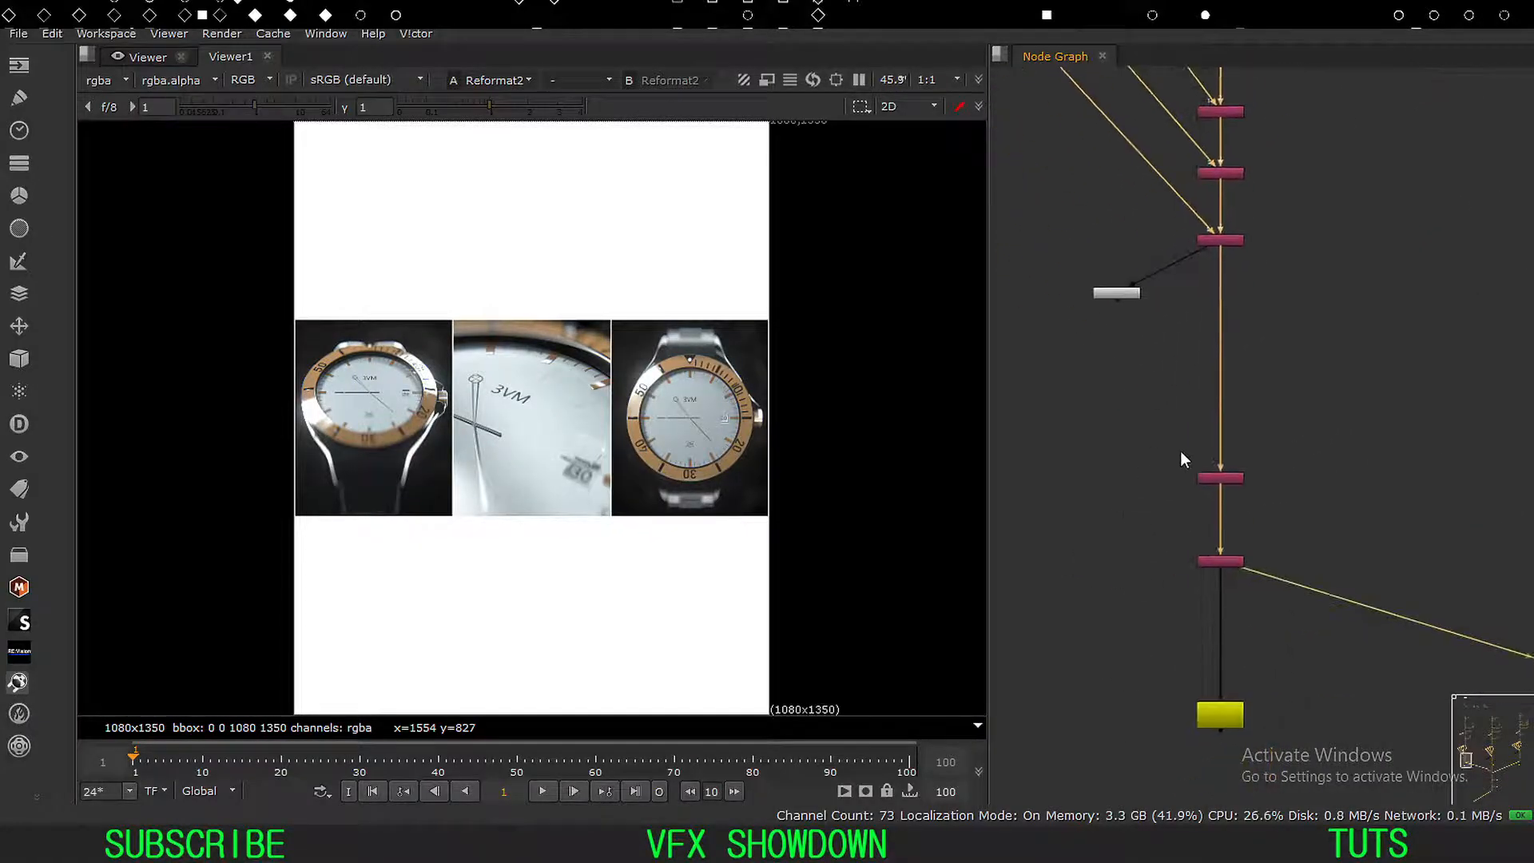
click(1233, 401)
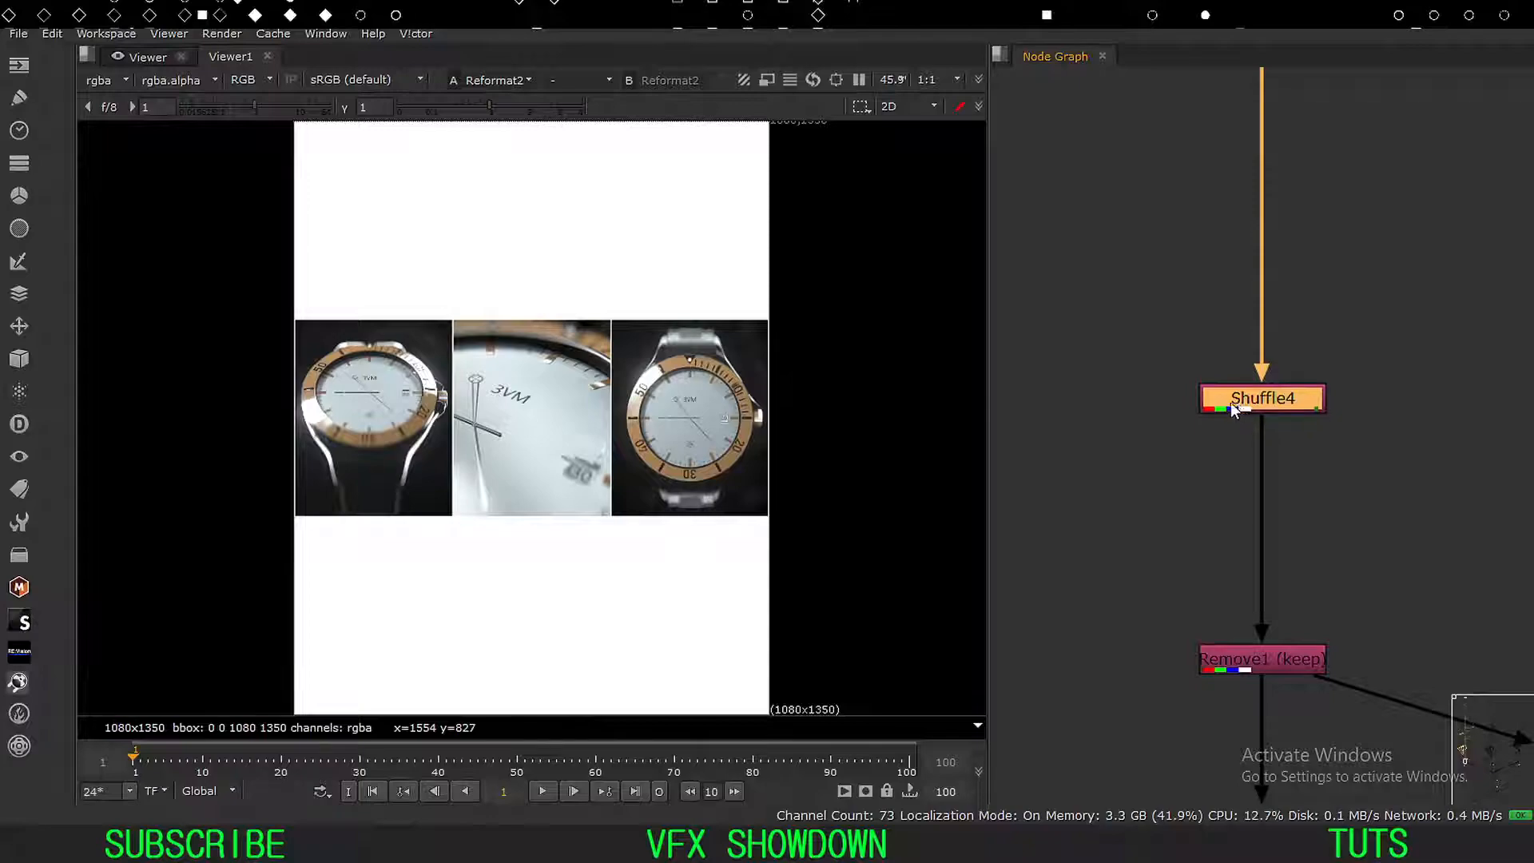
double_click(1230, 401)
drag(836, 229, 925, 160)
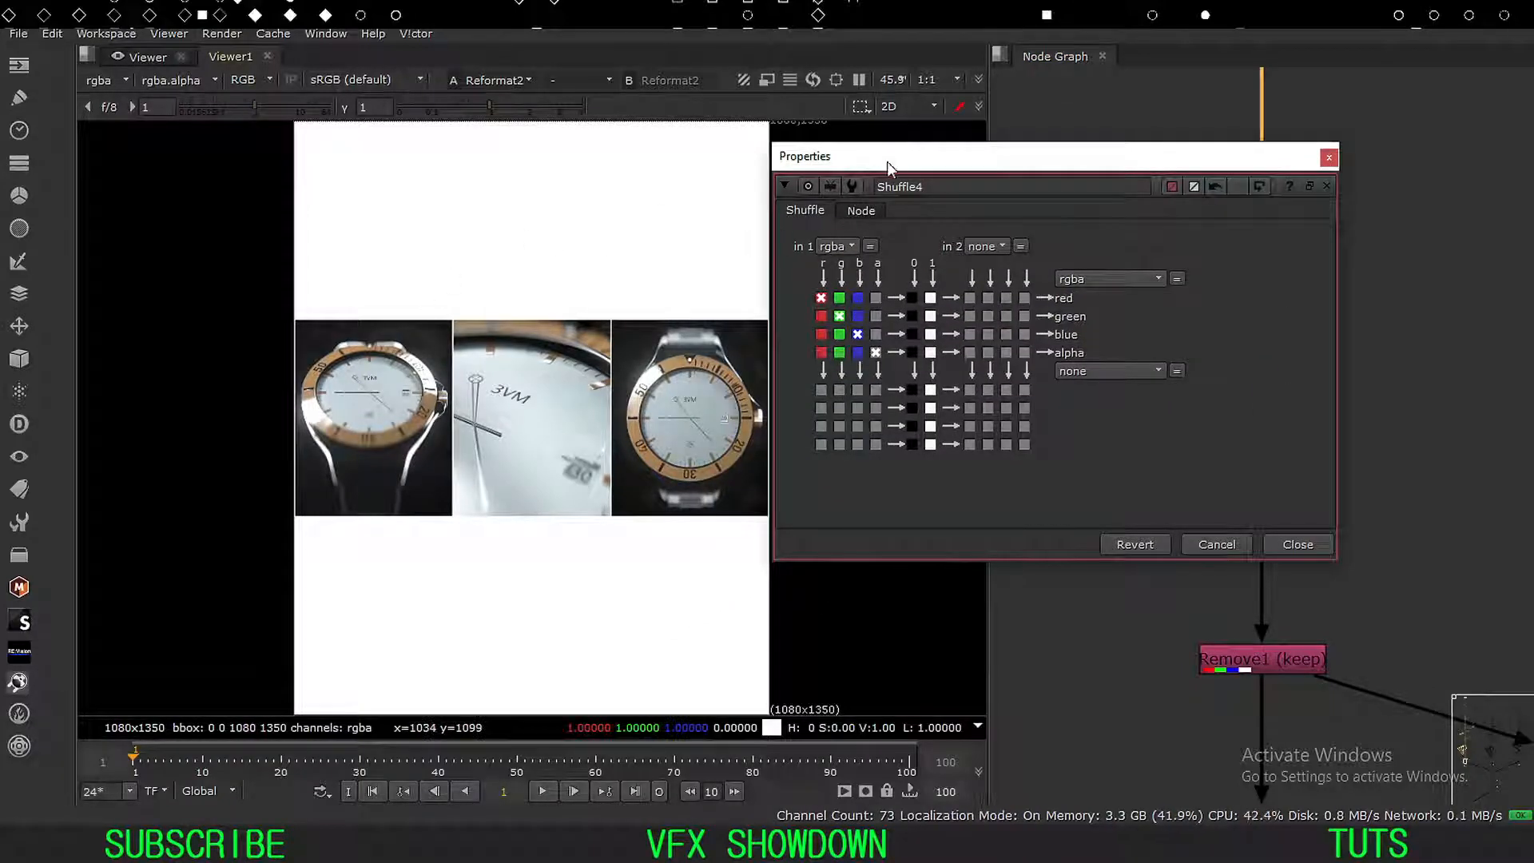
drag(886, 162, 925, 143)
Try the first layer as the in 1 source of Shuffle4 and inspect the first watch in the sheet.
click(879, 229)
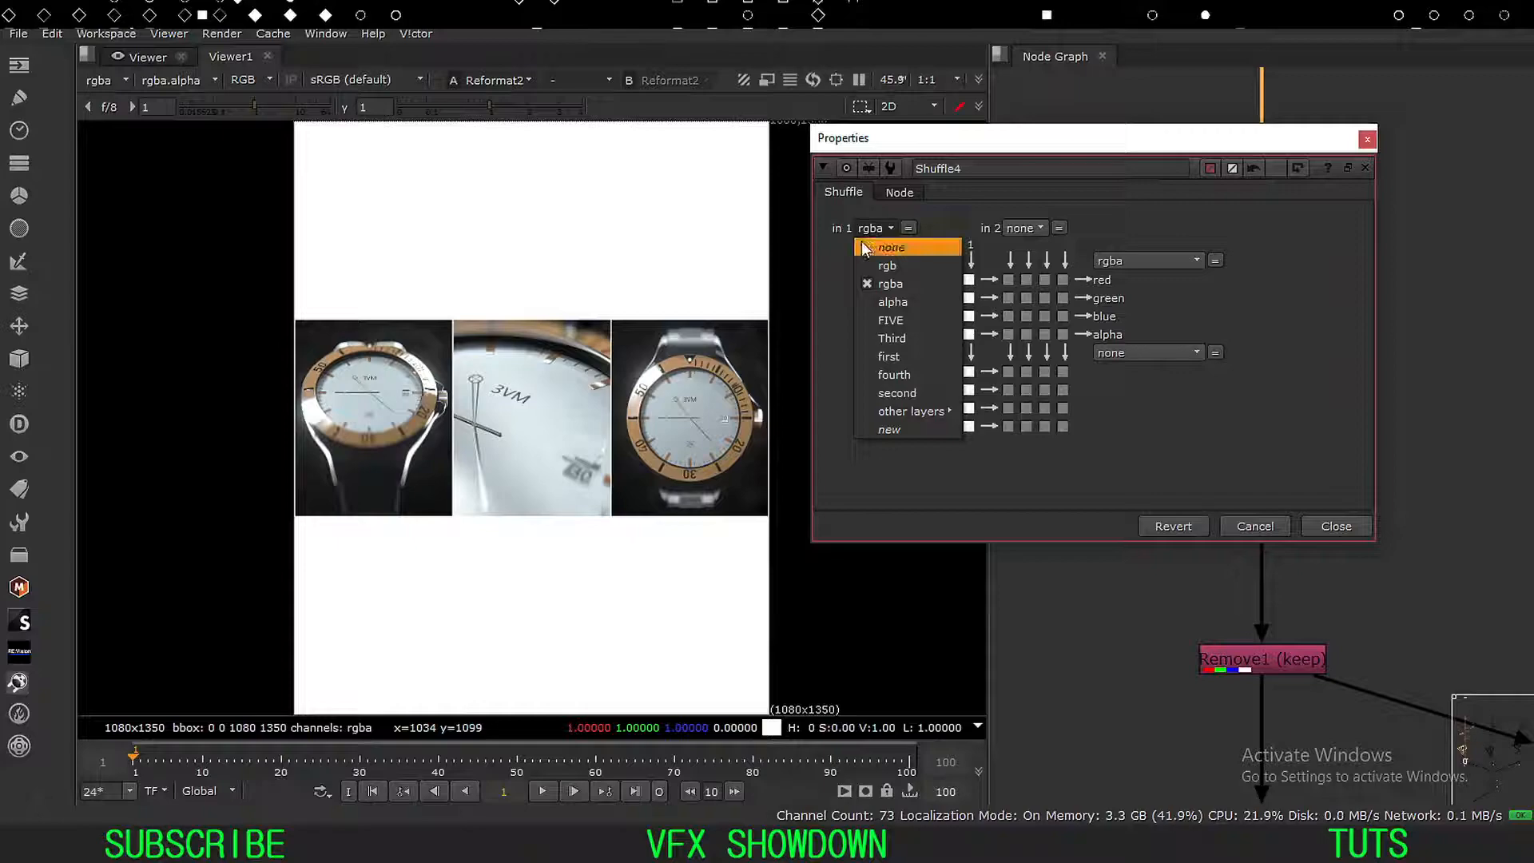
click(888, 357)
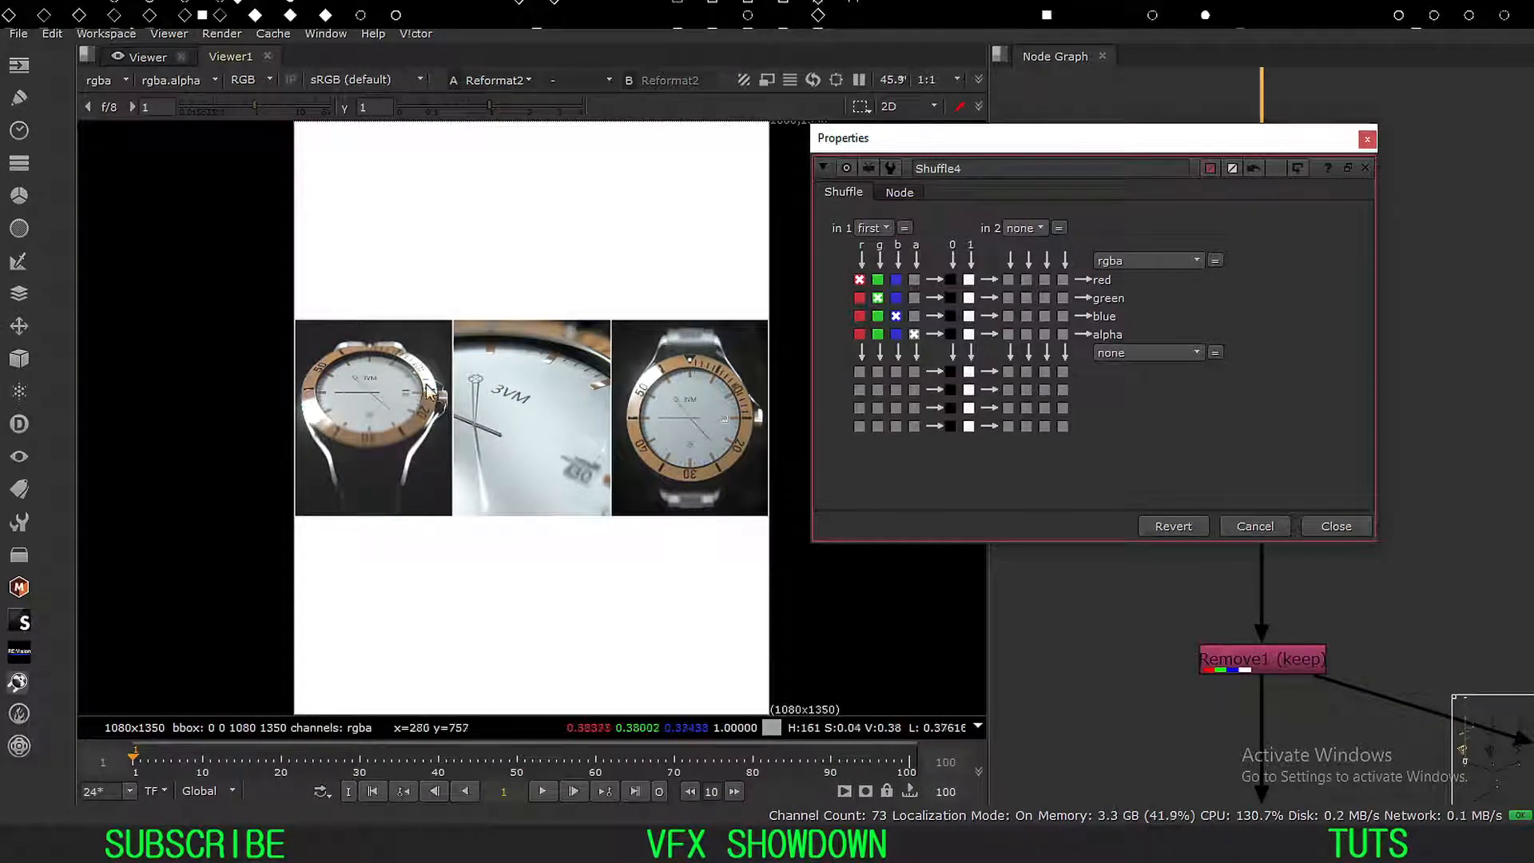
scroll(515, 351, up, 3)
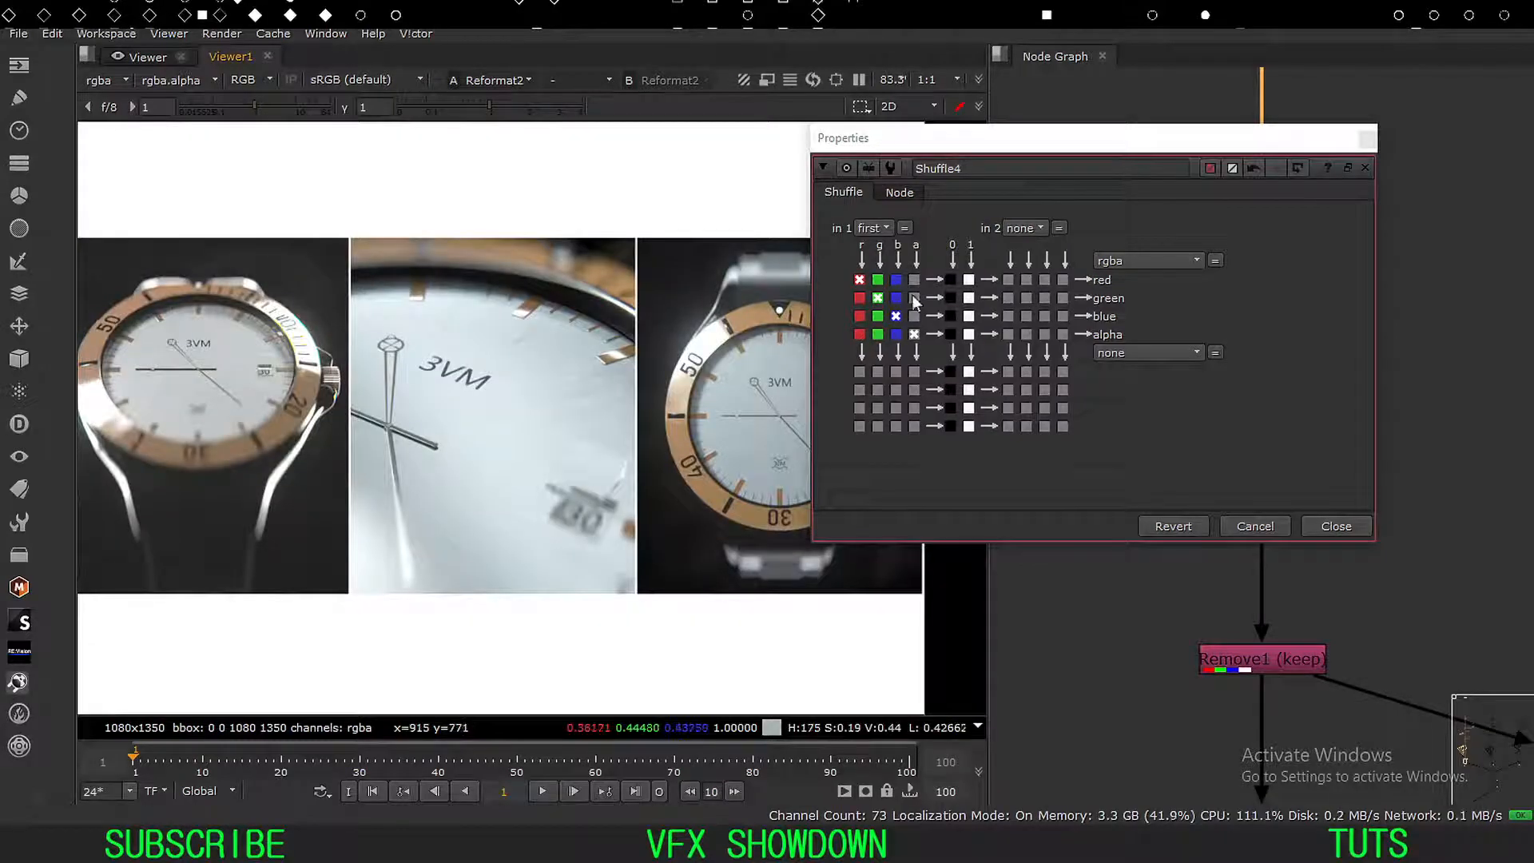
Set the in 1 layer of Shuffle4 to second and close its properties.
click(875, 228)
click(877, 393)
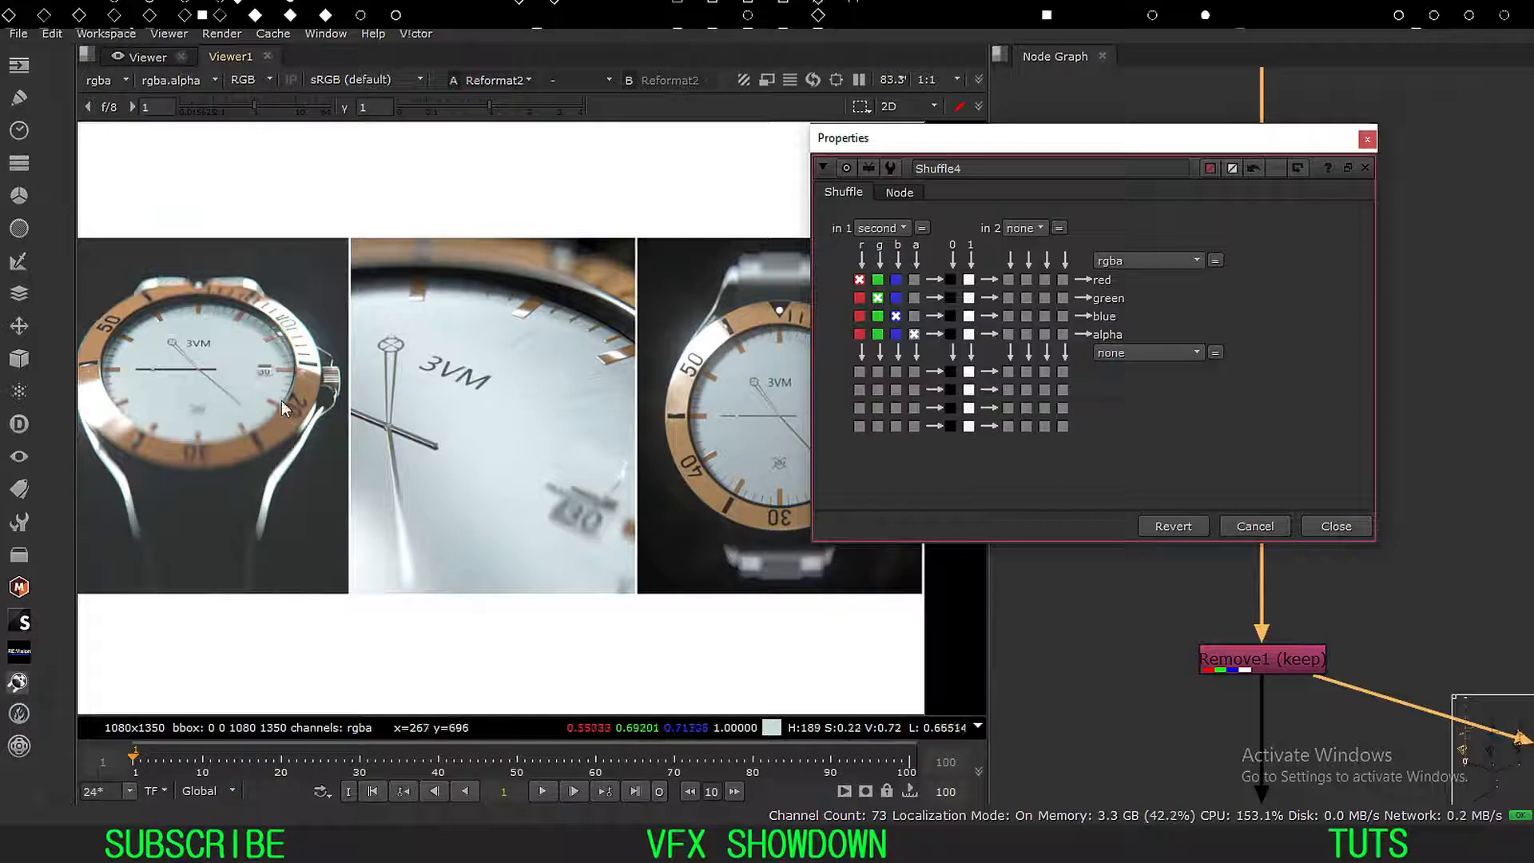
click(1336, 526)
Set the in 1 layer of Shuffle6 in the middle watch's branch to FIVE.
scroll(1359, 477, down, 5)
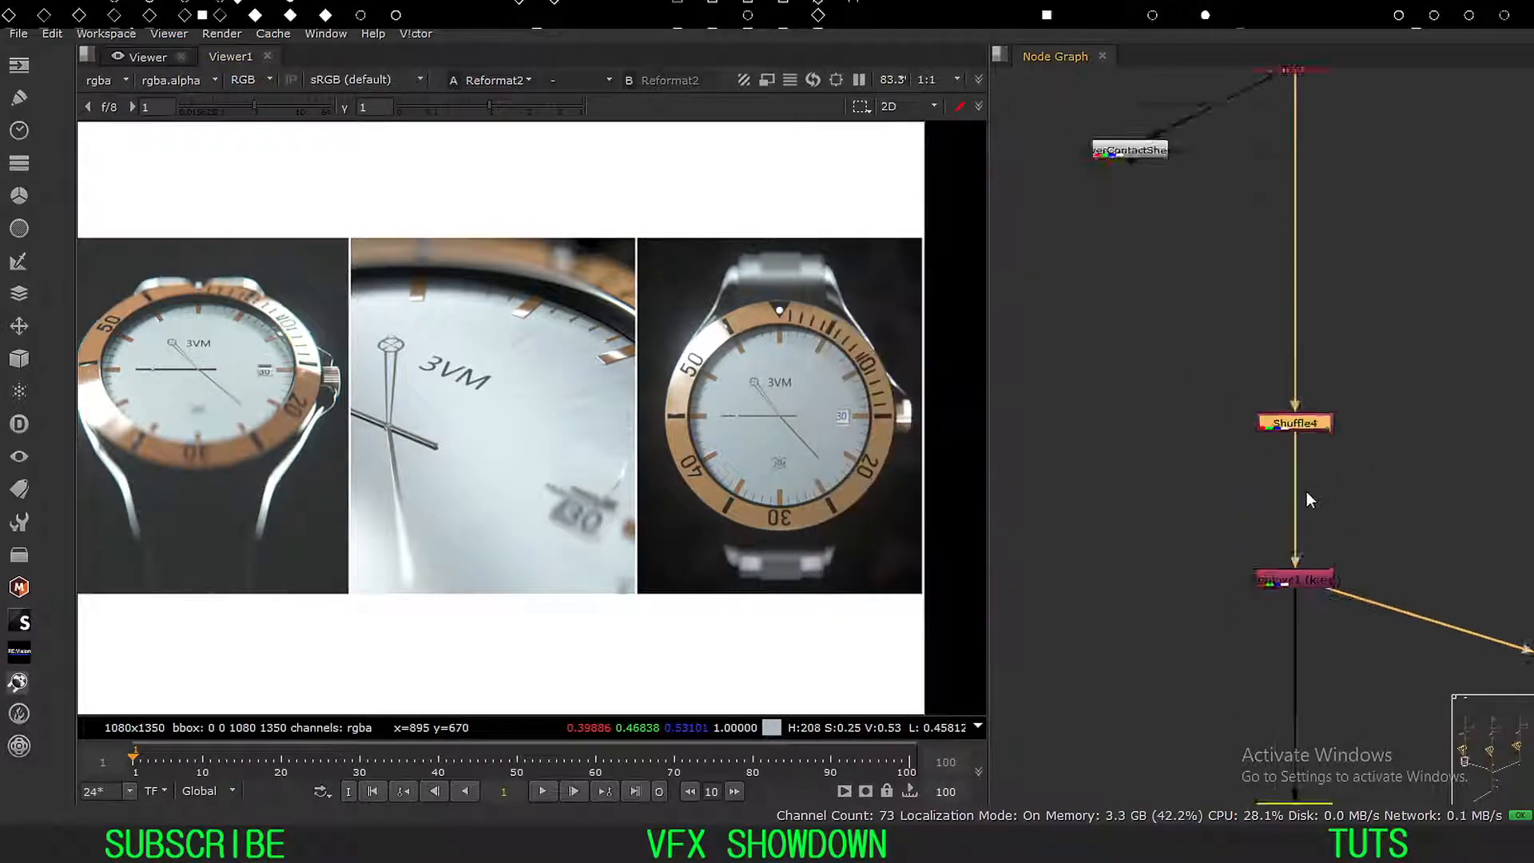
scroll(1205, 528, down, 3)
middle_drag(1199, 538, 999, 537)
middle_drag(1470, 471, 1030, 503)
scroll(1139, 516, down, 2)
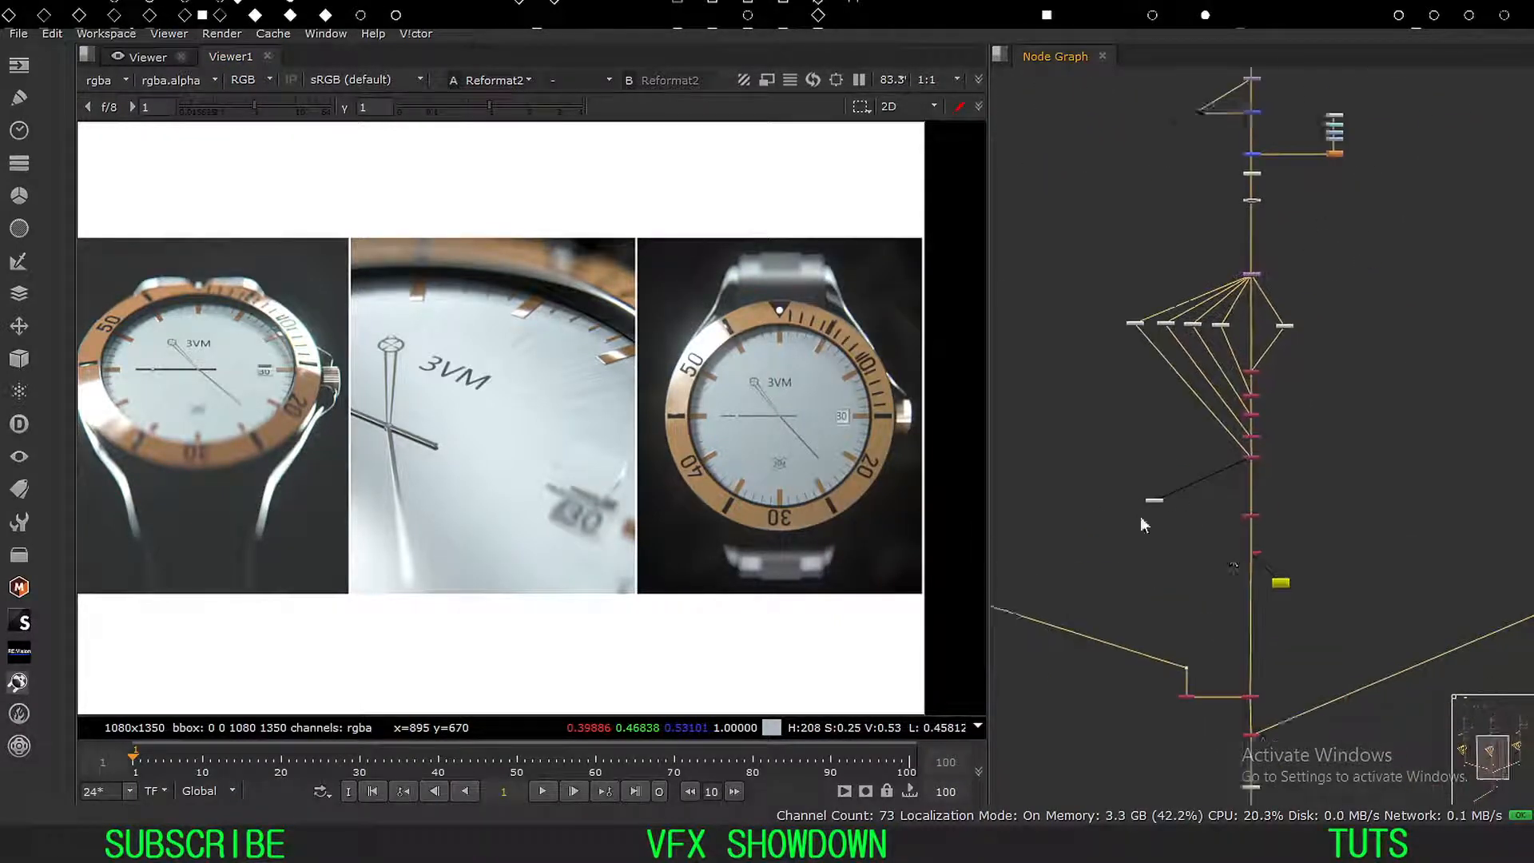
scroll(1254, 543, up, 2)
scroll(1254, 551, up, 5)
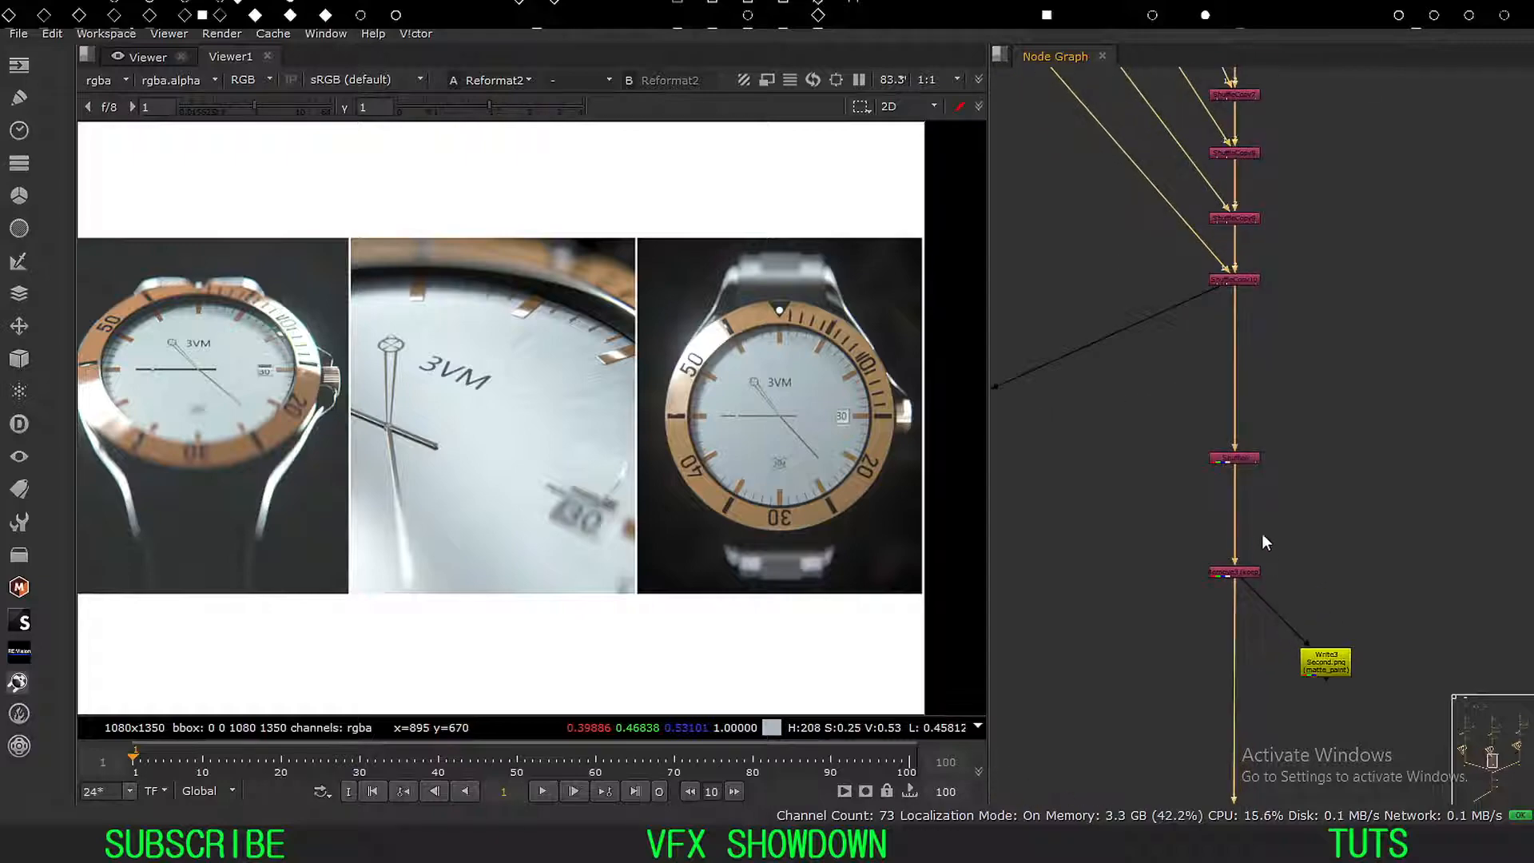
double_click(1229, 460)
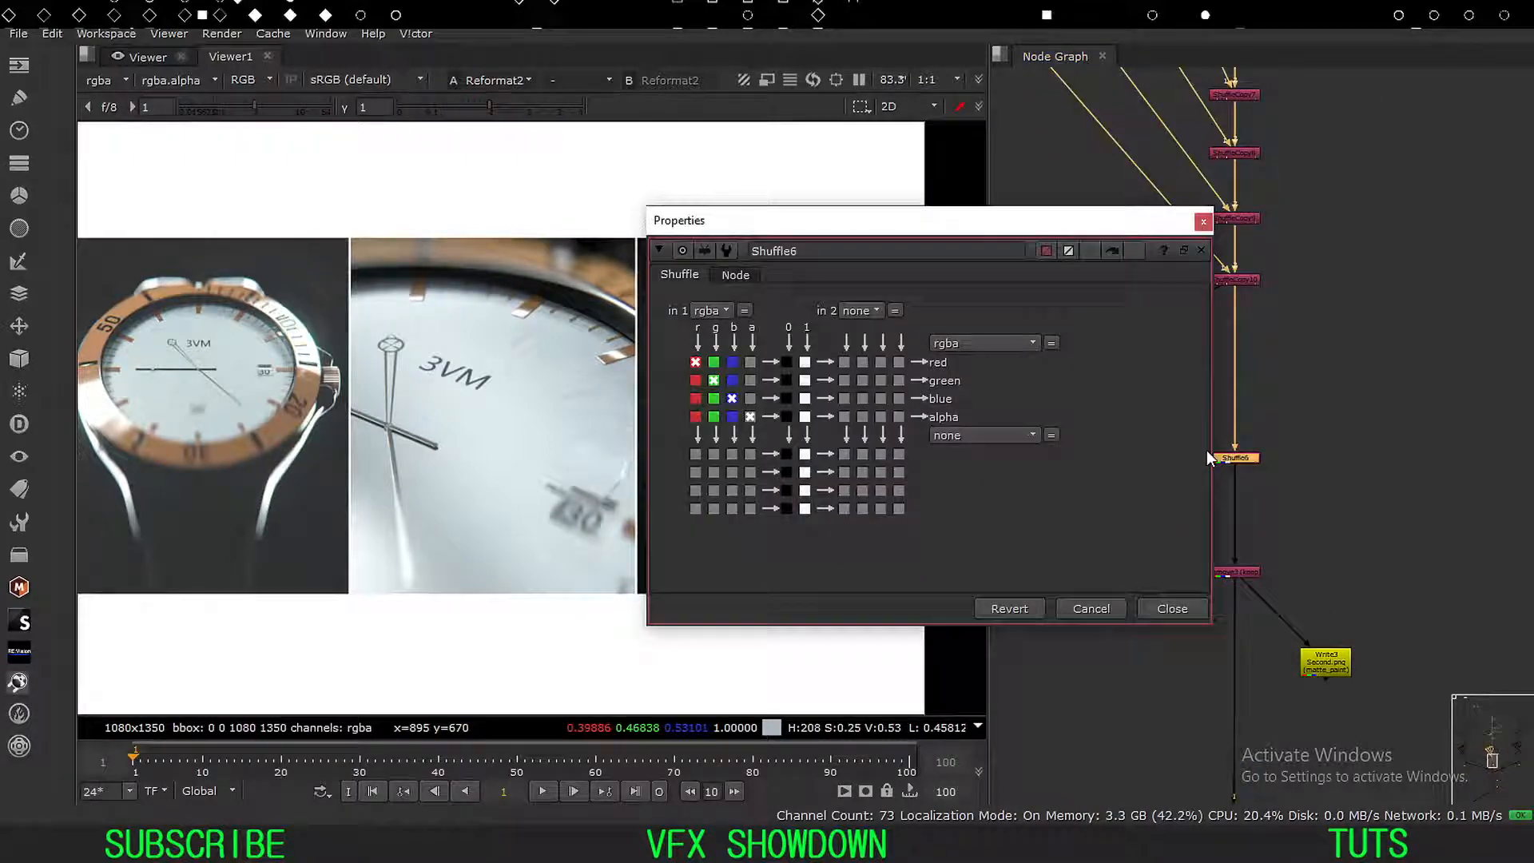
click(720, 311)
click(745, 401)
drag(837, 224, 1139, 180)
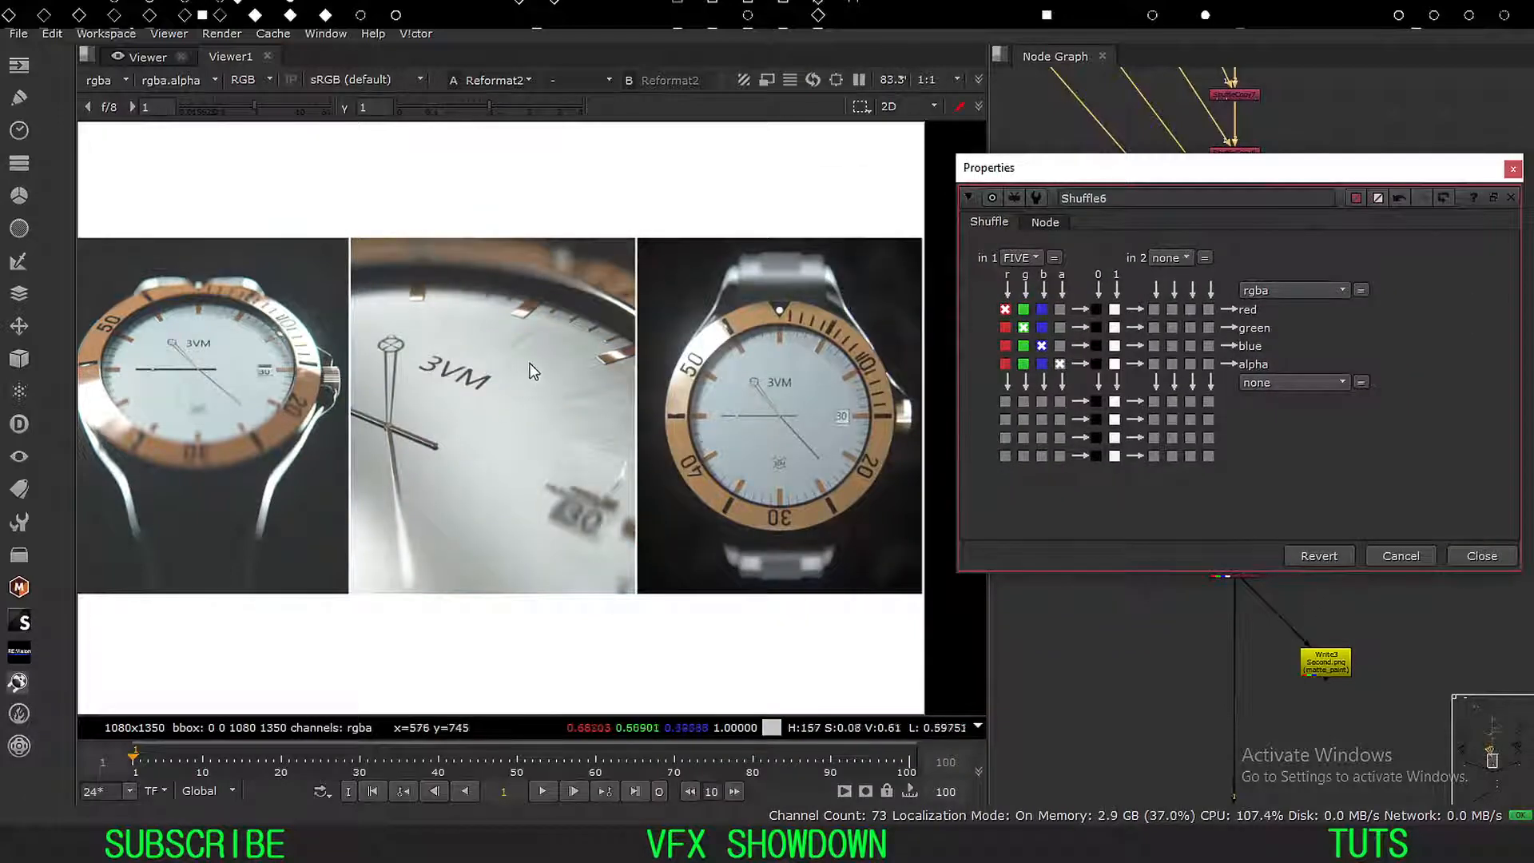
Inspect the changed look of the middle watch and close the Shuffle6 properties.
drag(529, 364, 433, 497)
drag(527, 333, 395, 548)
click(1496, 549)
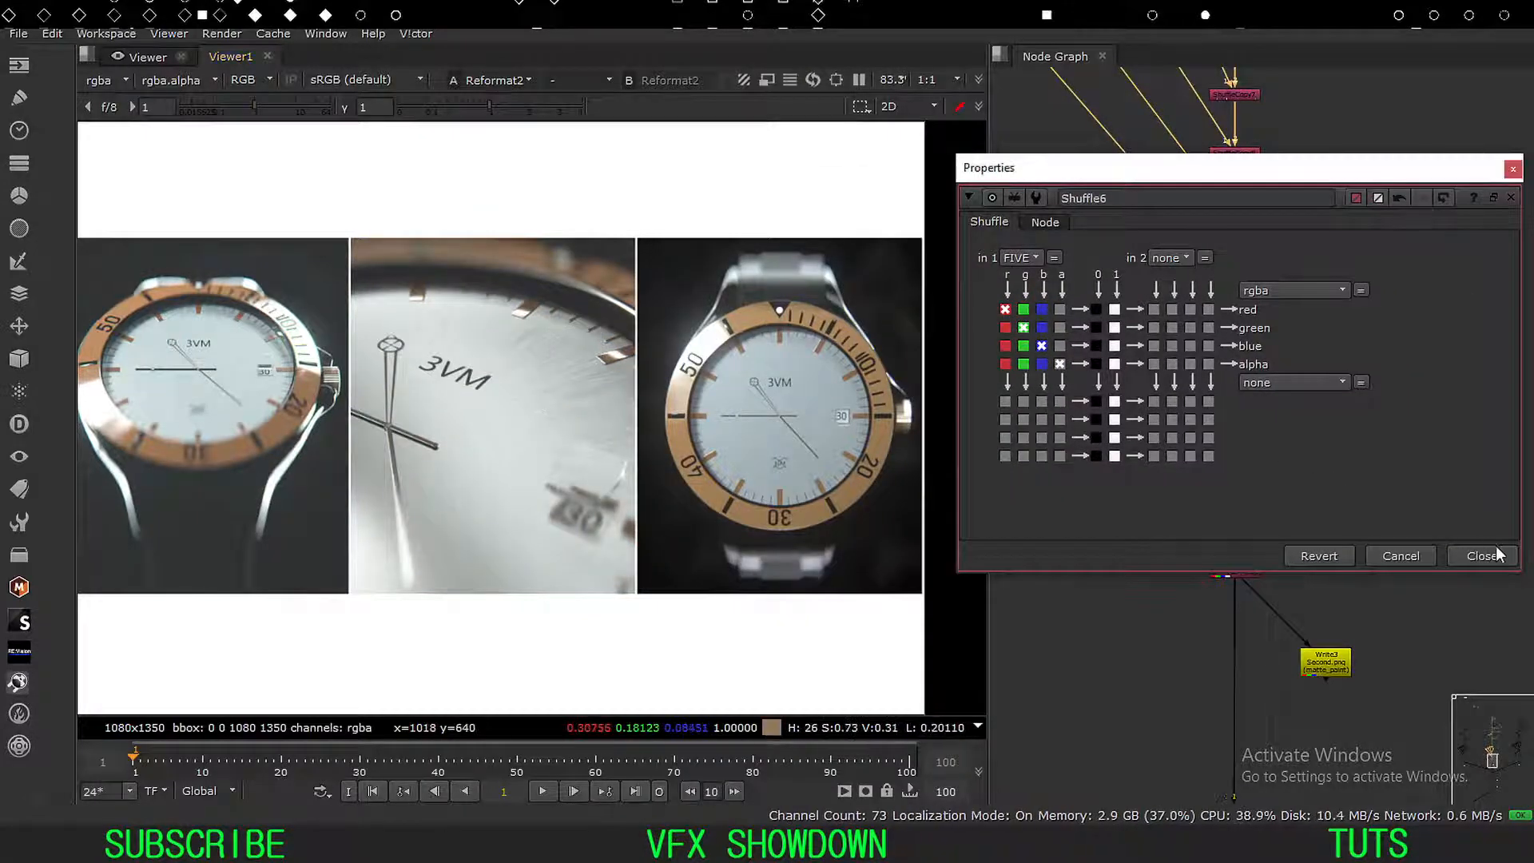
click(1479, 555)
Look over the three watch branches in the node graph and the layers offered for display in the viewer.
scroll(1439, 473, down, 5)
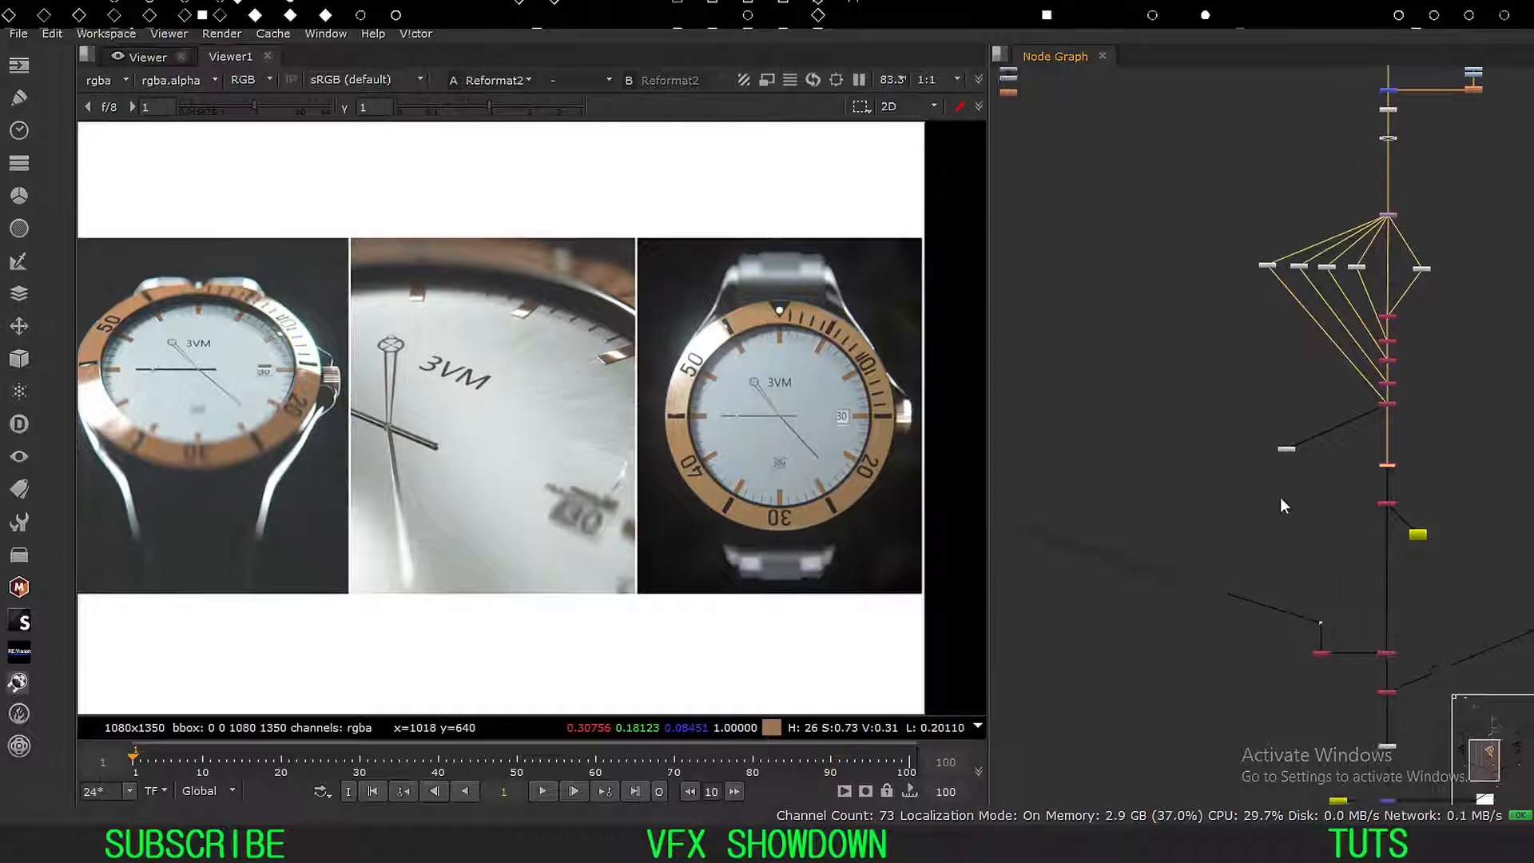
middle_drag(1302, 487, 1222, 513)
scroll(1206, 522, down, 5)
middle_drag(1124, 544, 1288, 474)
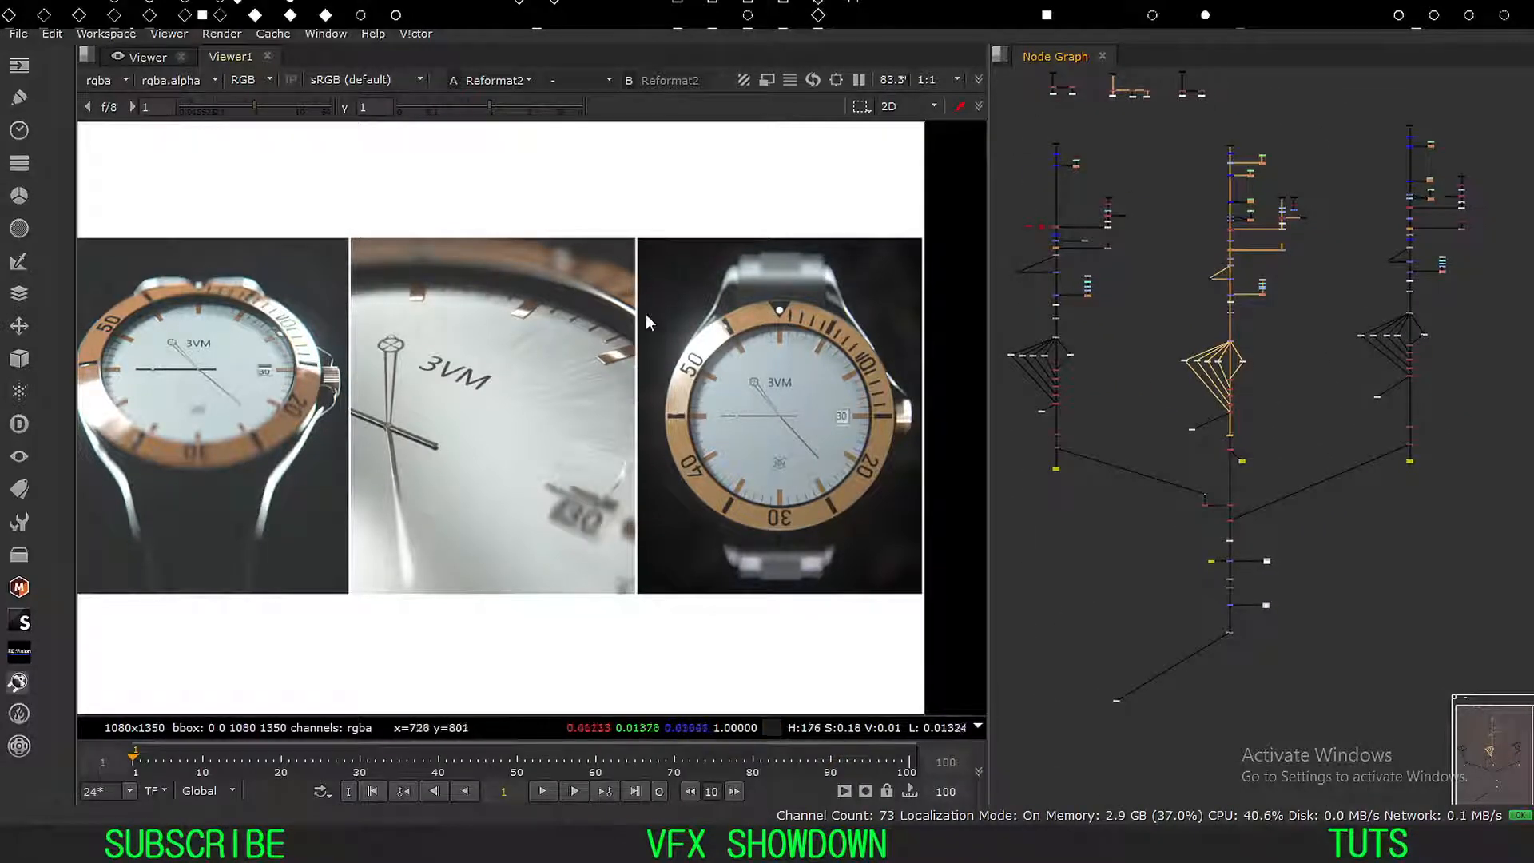
click(103, 80)
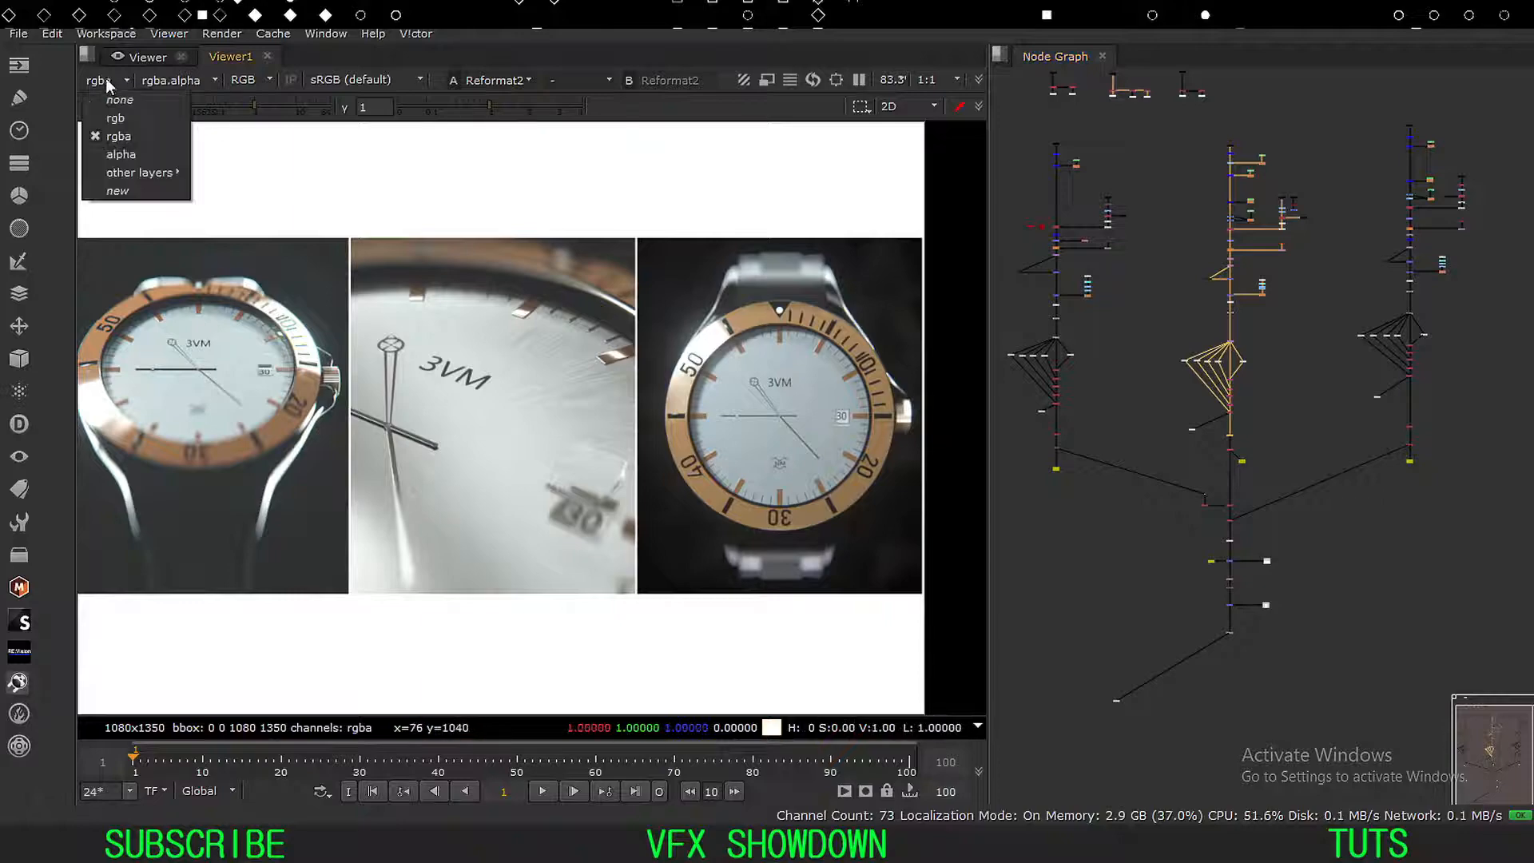
mouse_move(142, 173)
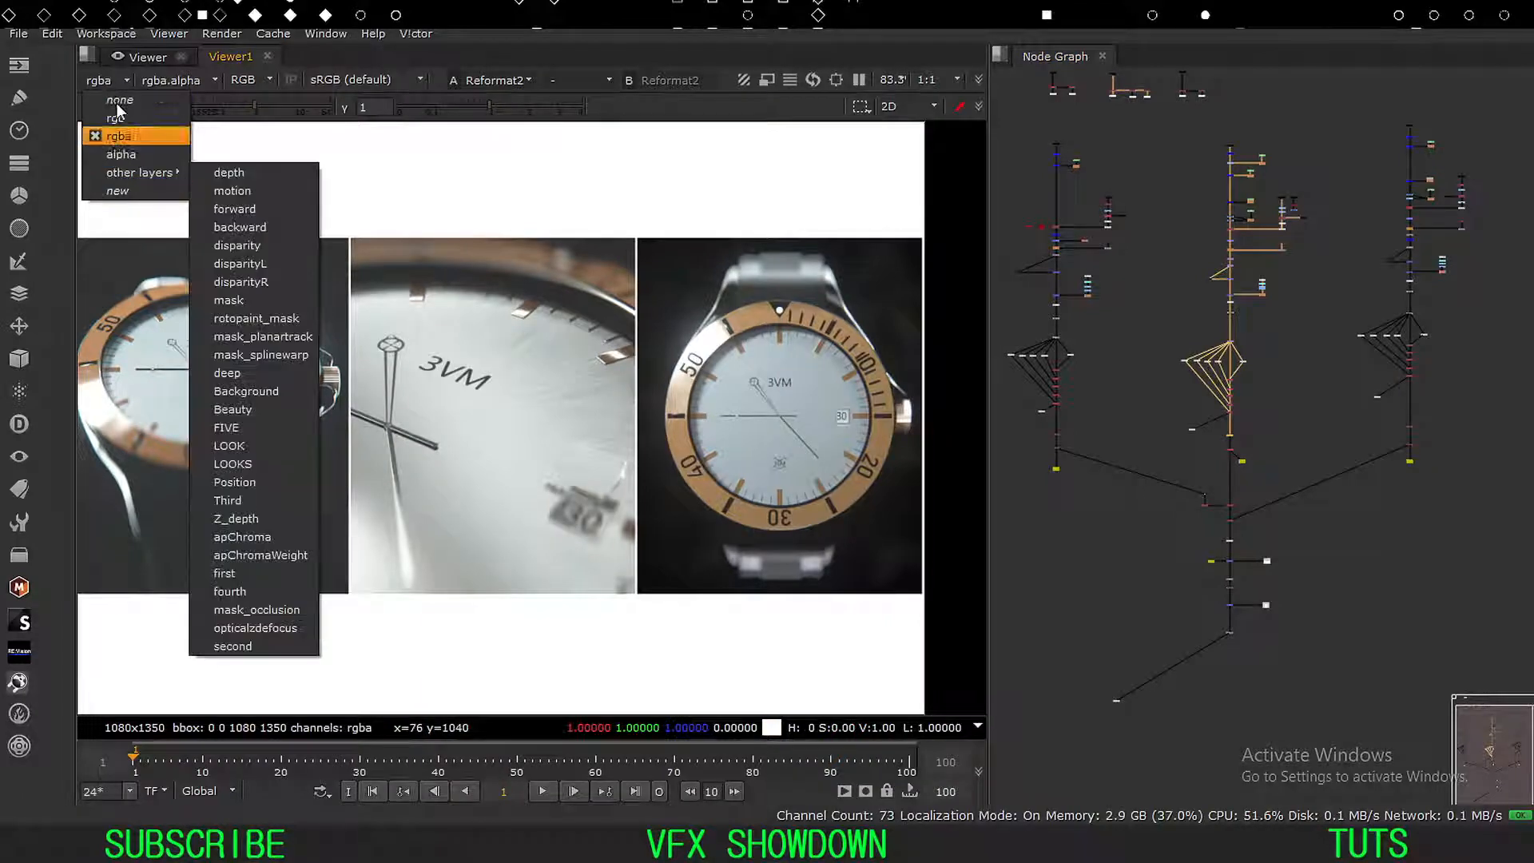
click(1272, 451)
scroll(1364, 438, up, 4)
middle_drag(1397, 427, 1266, 418)
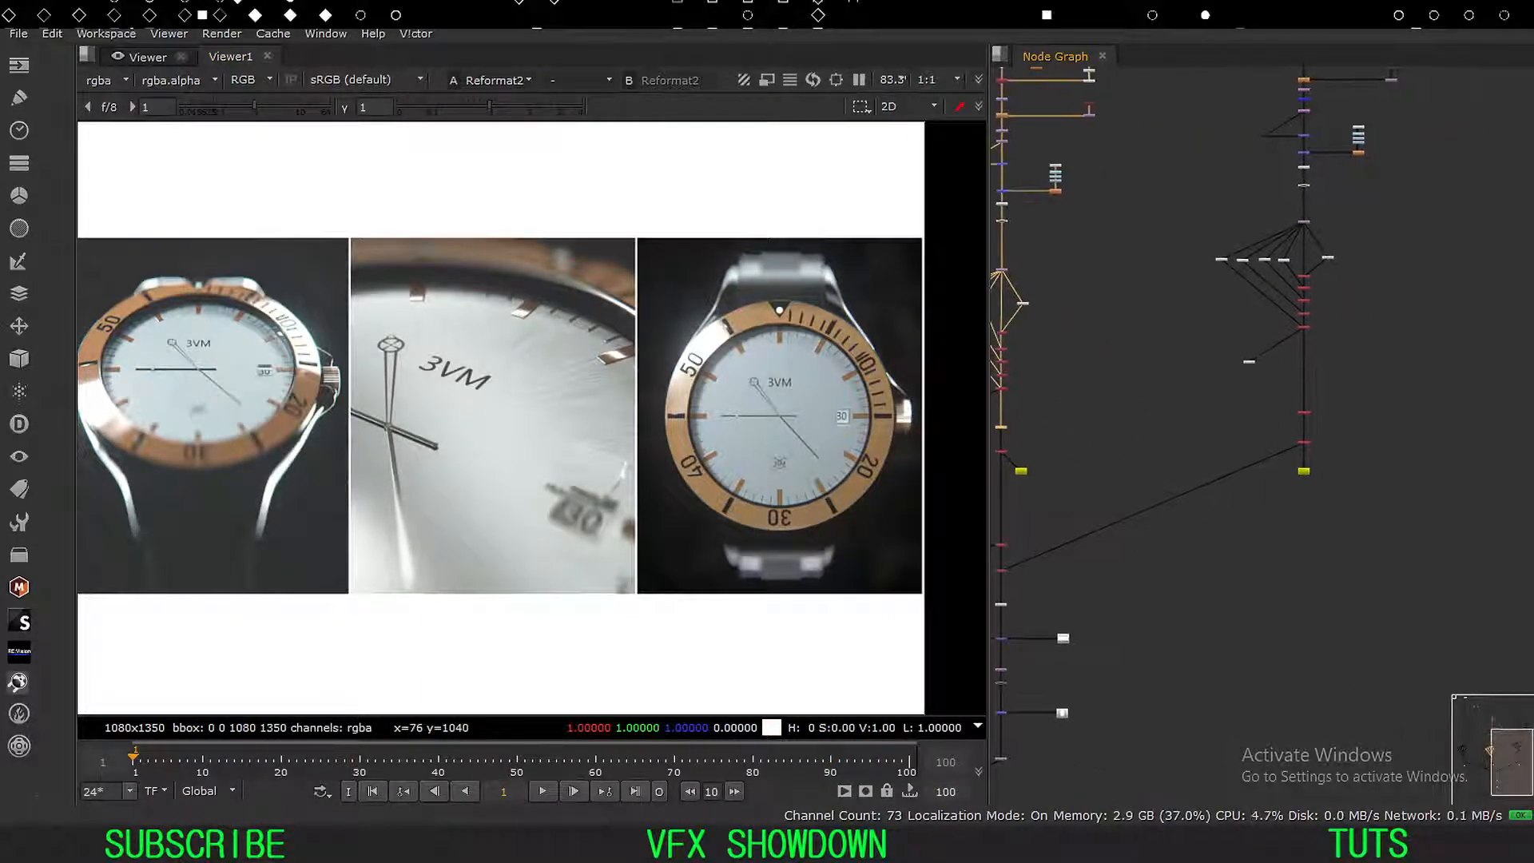
click(128, 80)
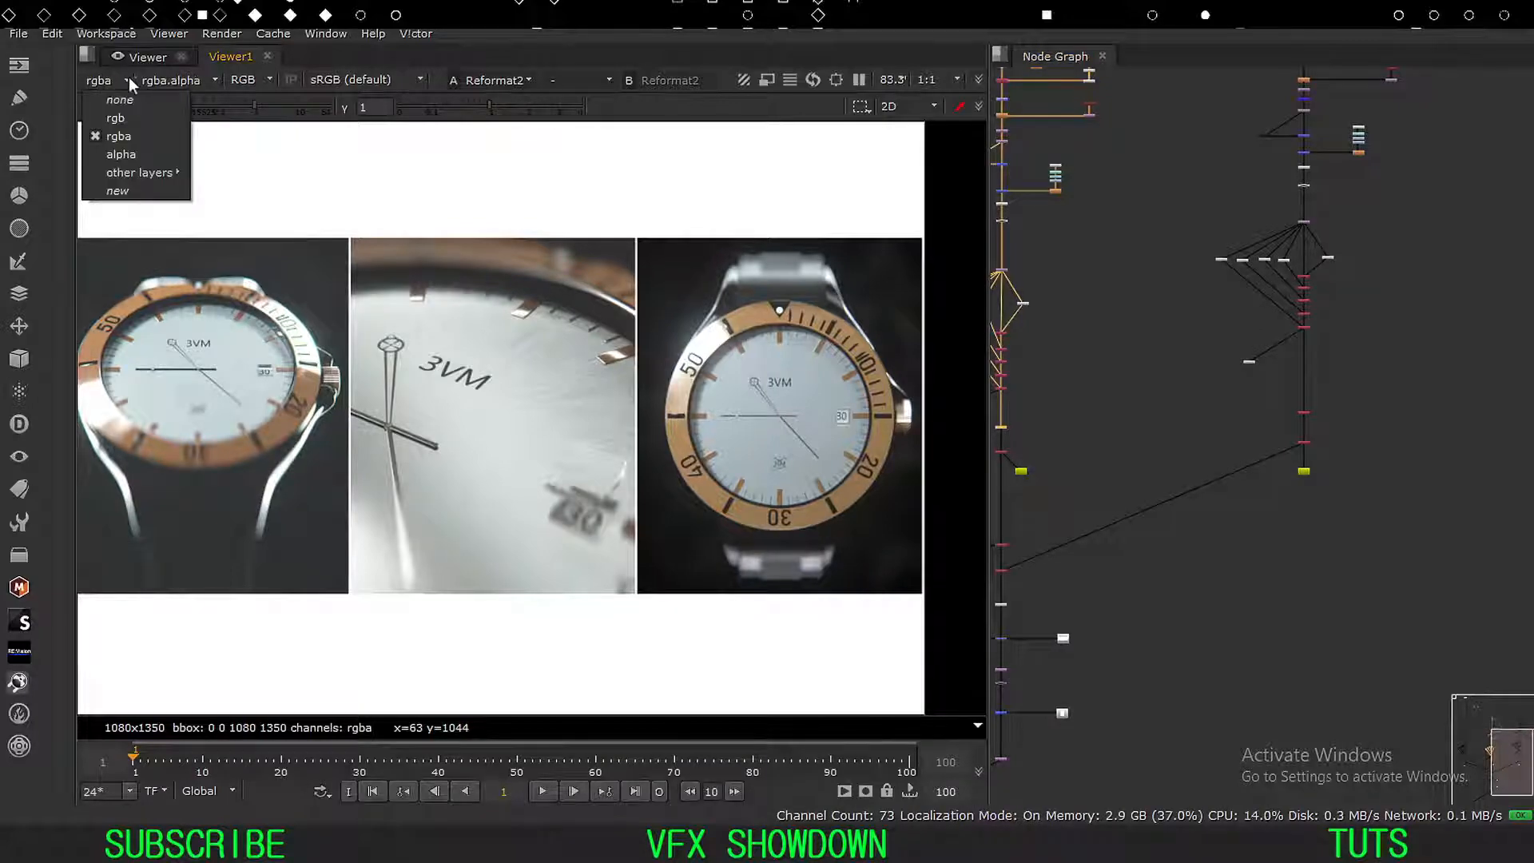
click(1322, 431)
Try the Third layer as the in 1 source of Shuffle5 in the third watch's branch and inspect the sheet.
scroll(1322, 431, up, 4)
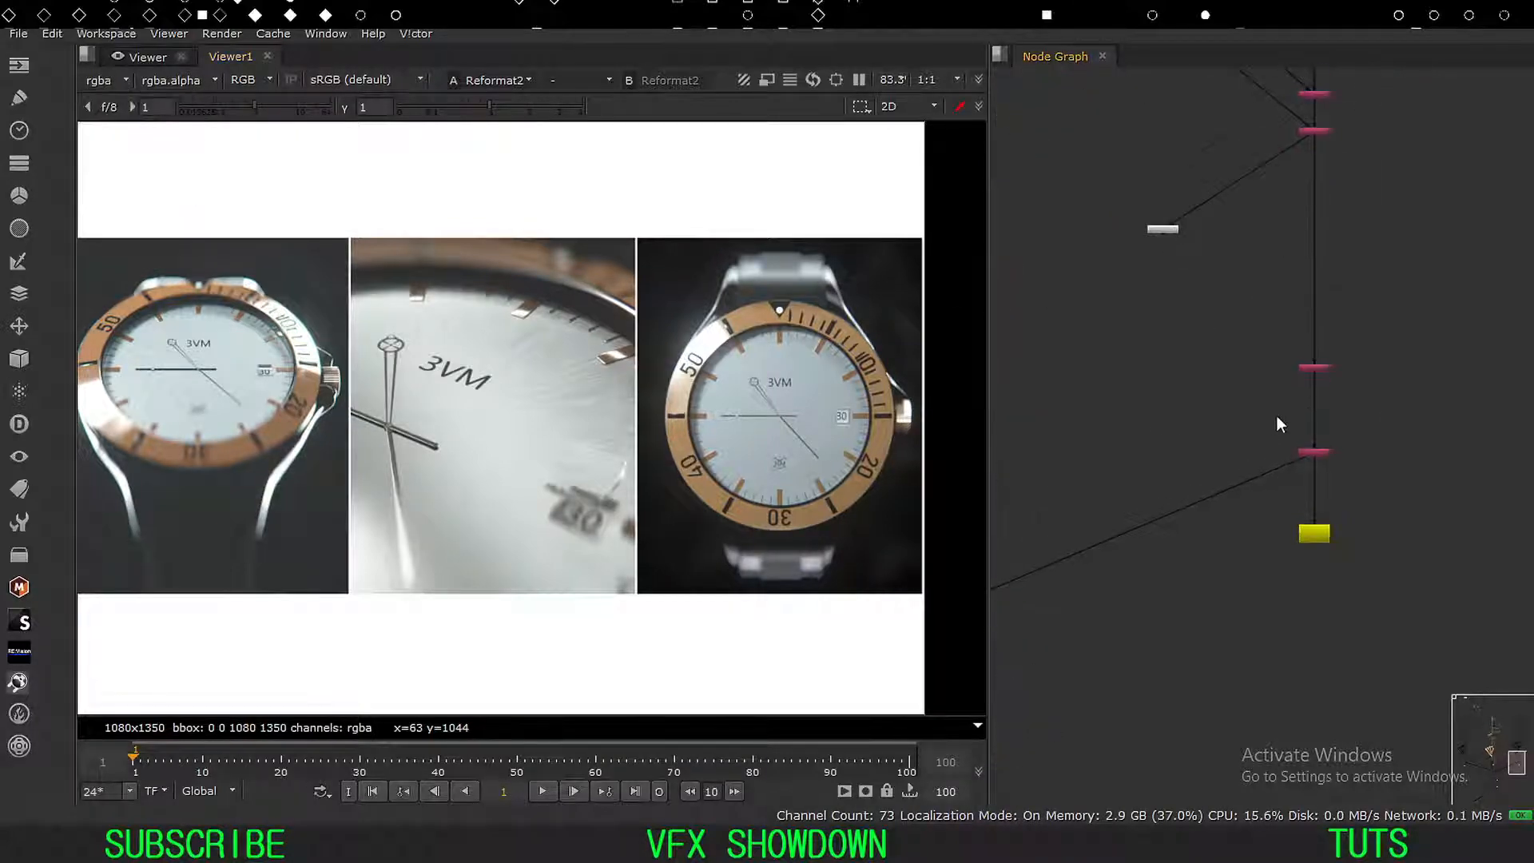
scroll(1271, 427, up, 2)
double_click(1316, 354)
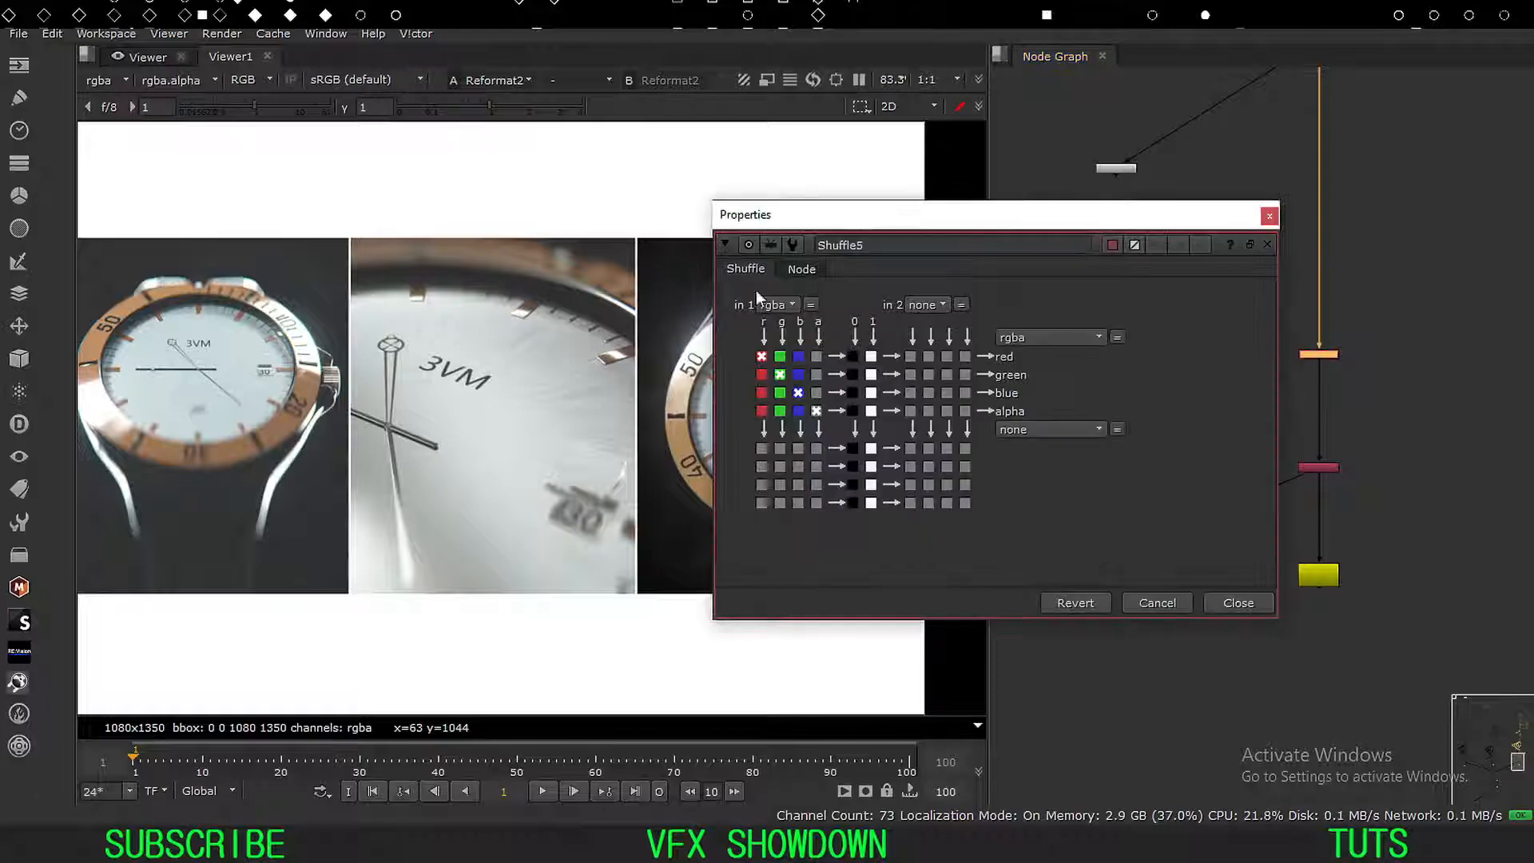
drag(831, 216, 925, 160)
click(870, 250)
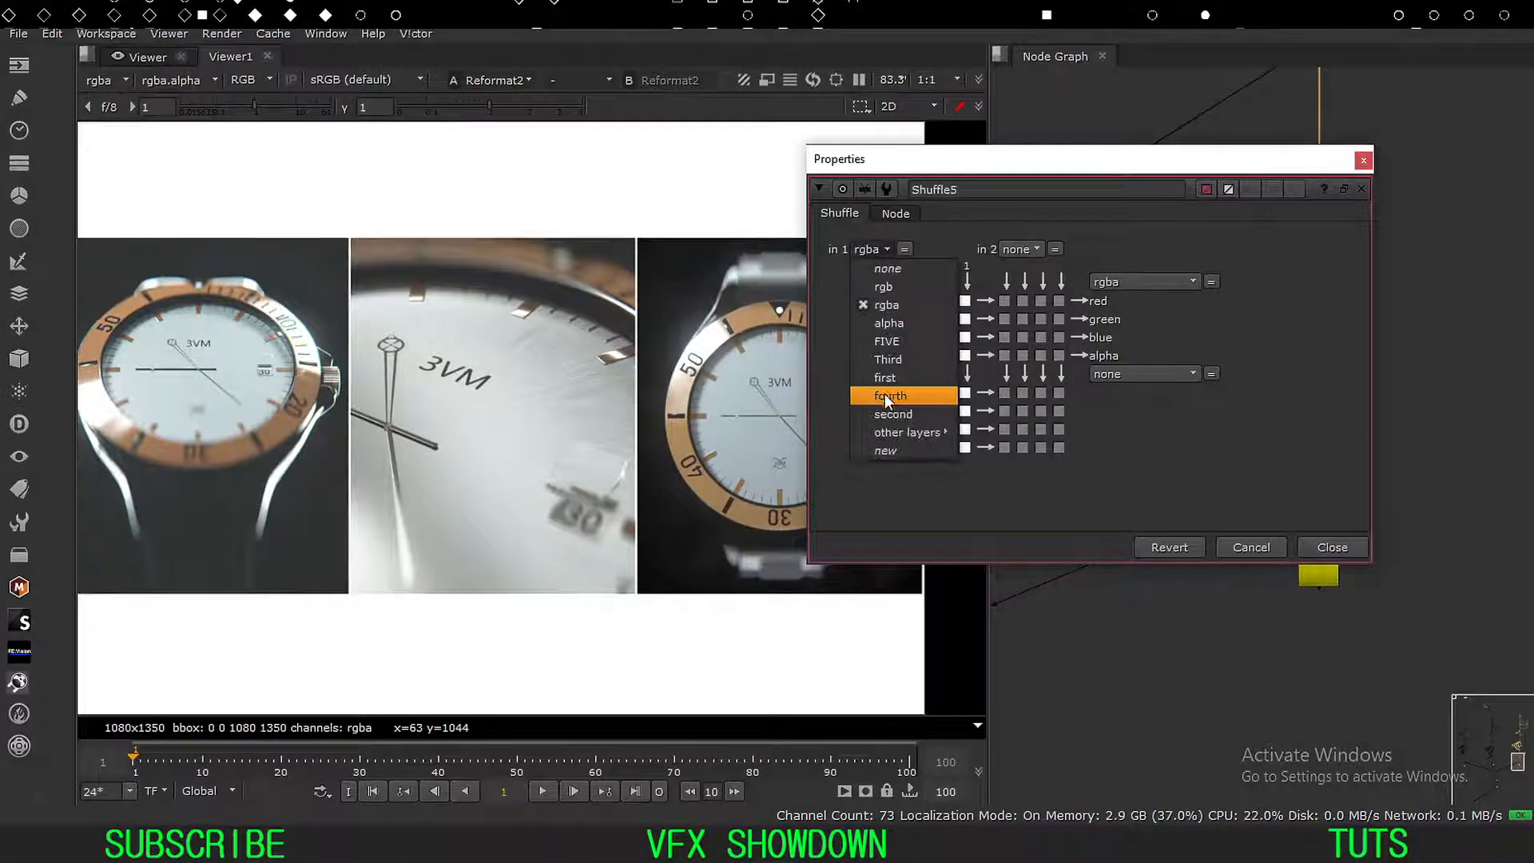
click(899, 359)
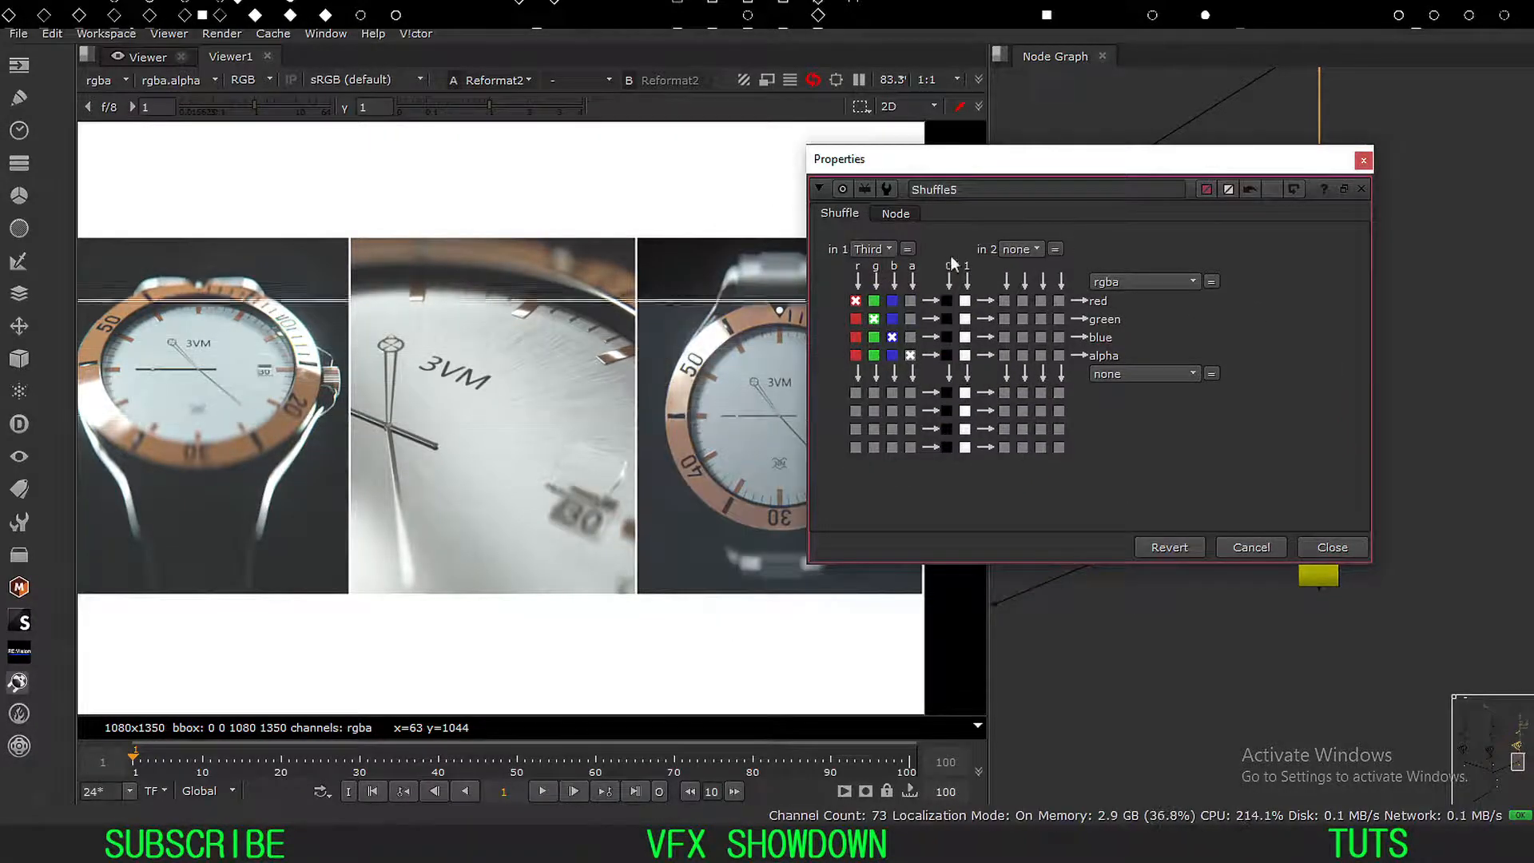
drag(956, 166, 925, 170)
click(1290, 172)
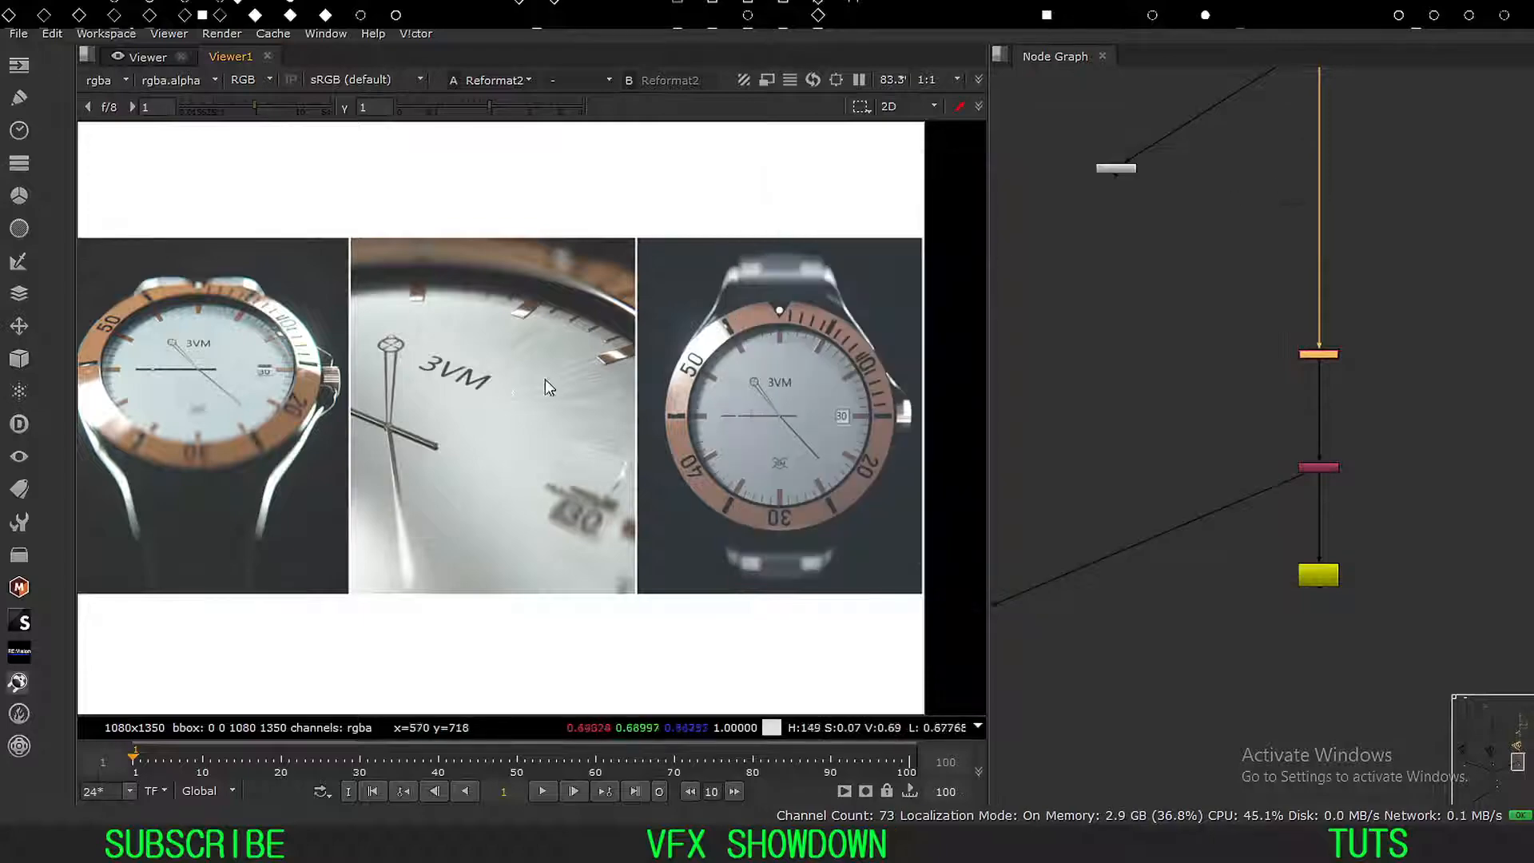
key(f)
drag(945, 275, 171, 557)
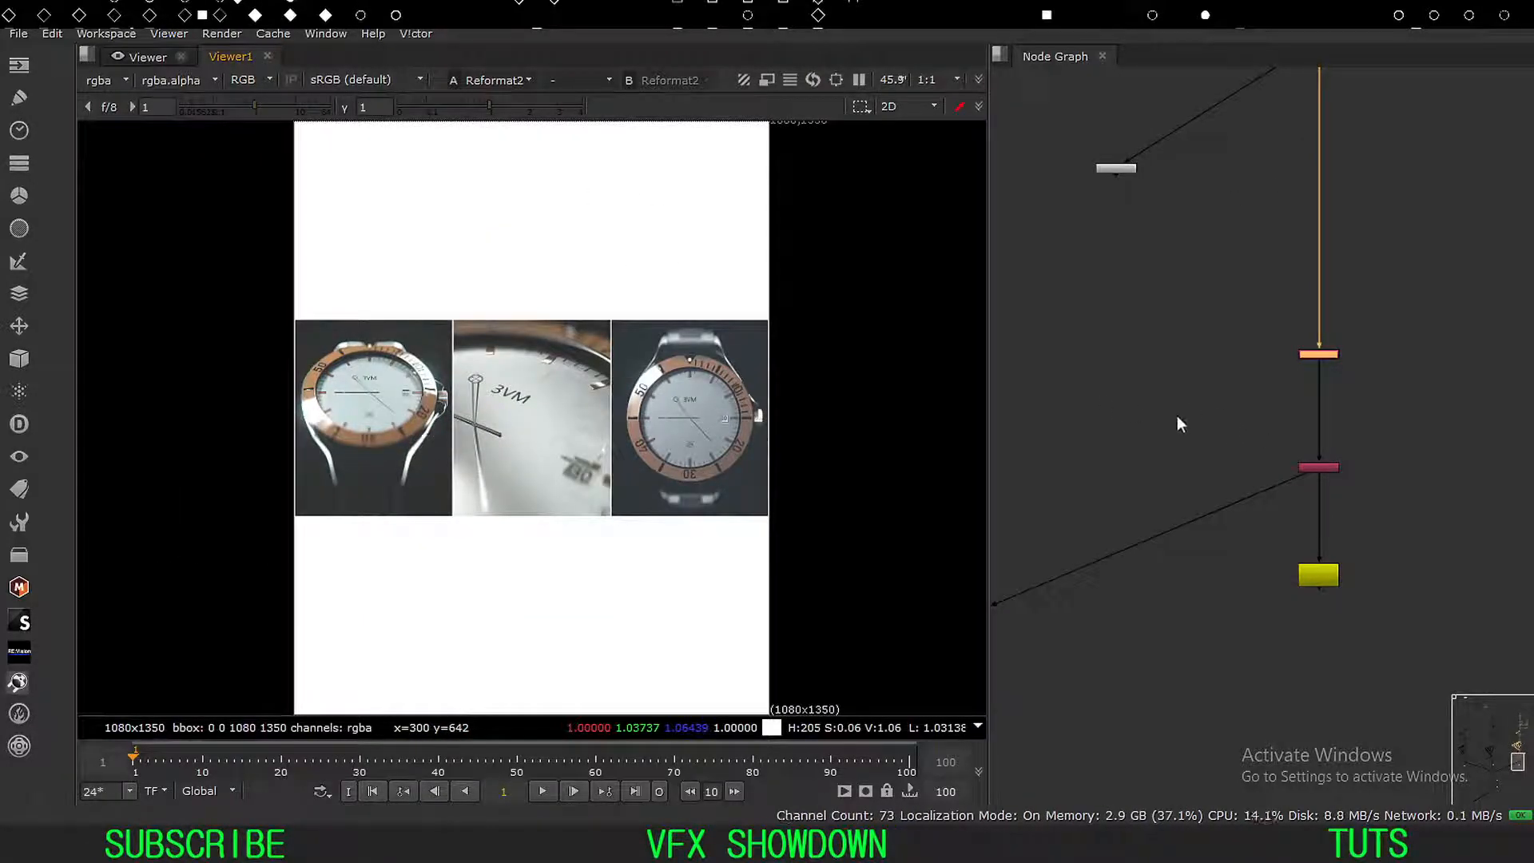
Undo the recent in 1 layer changes on the shuffle nodes of the watch branches.
key(ctrl+z)
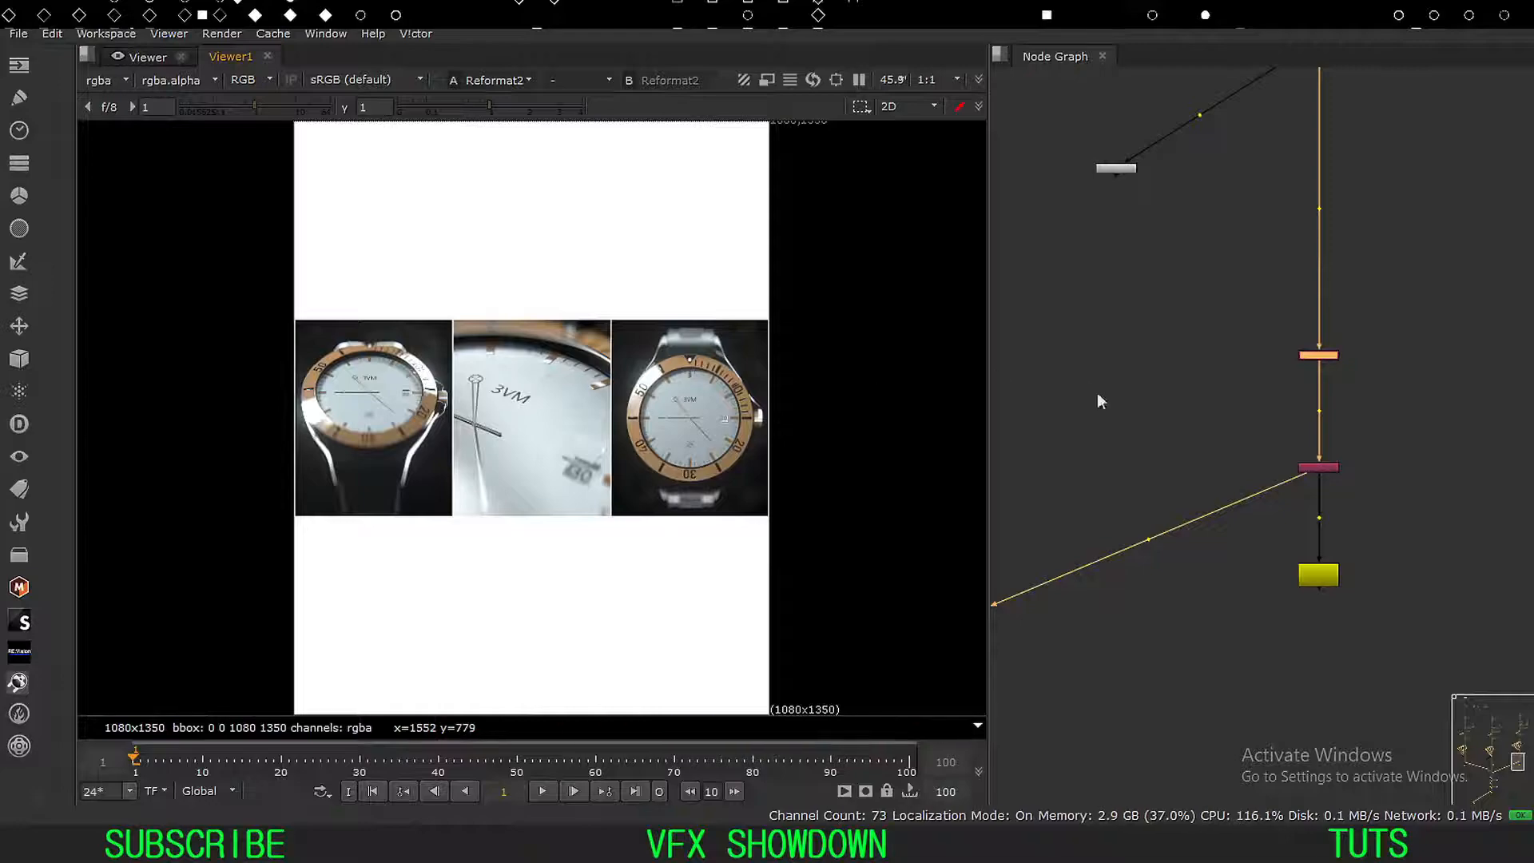
scroll(1155, 386, down, 5)
middle_drag(1130, 403, 1254, 370)
click(1125, 395)
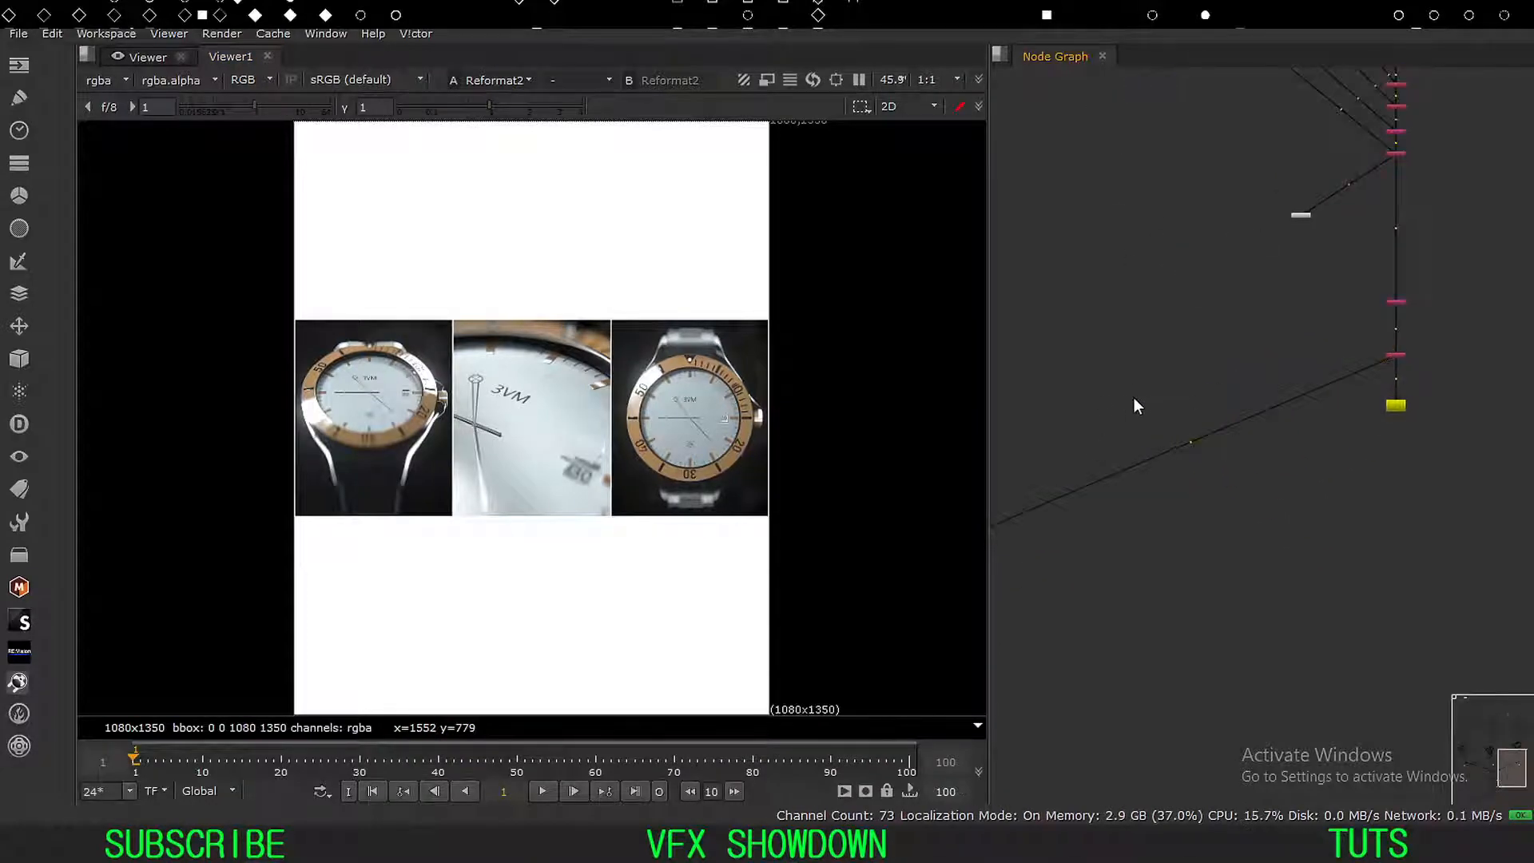
scroll(1153, 399, down, 8)
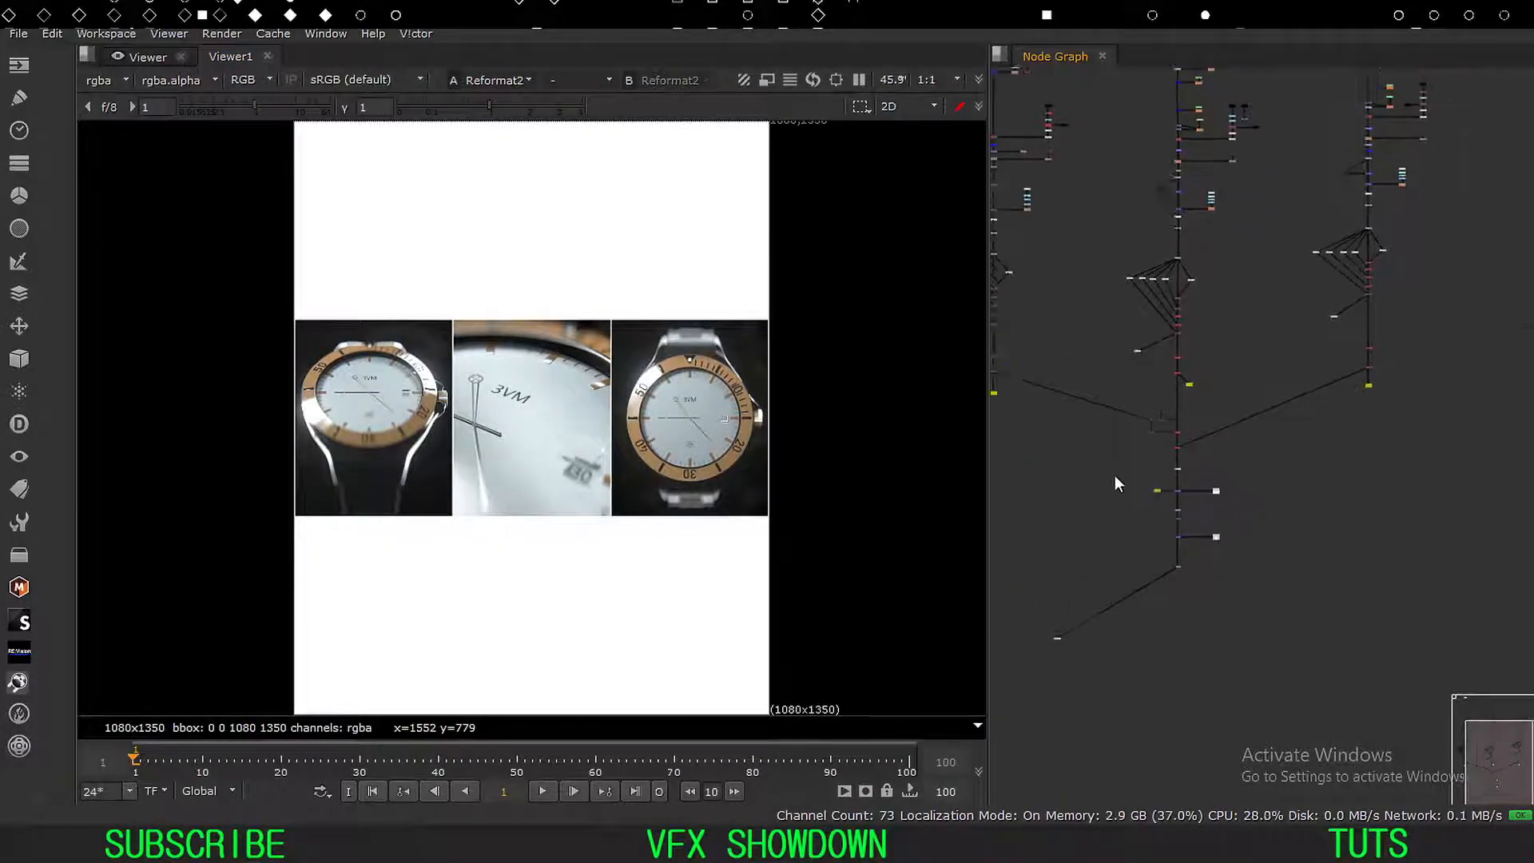
Look over the ends of the three watch branches and their Write nodes in the node graph.
key(ctrl+a)
drag(1229, 489, 1228, 525)
click(1236, 472)
middle_drag(1100, 414, 1153, 485)
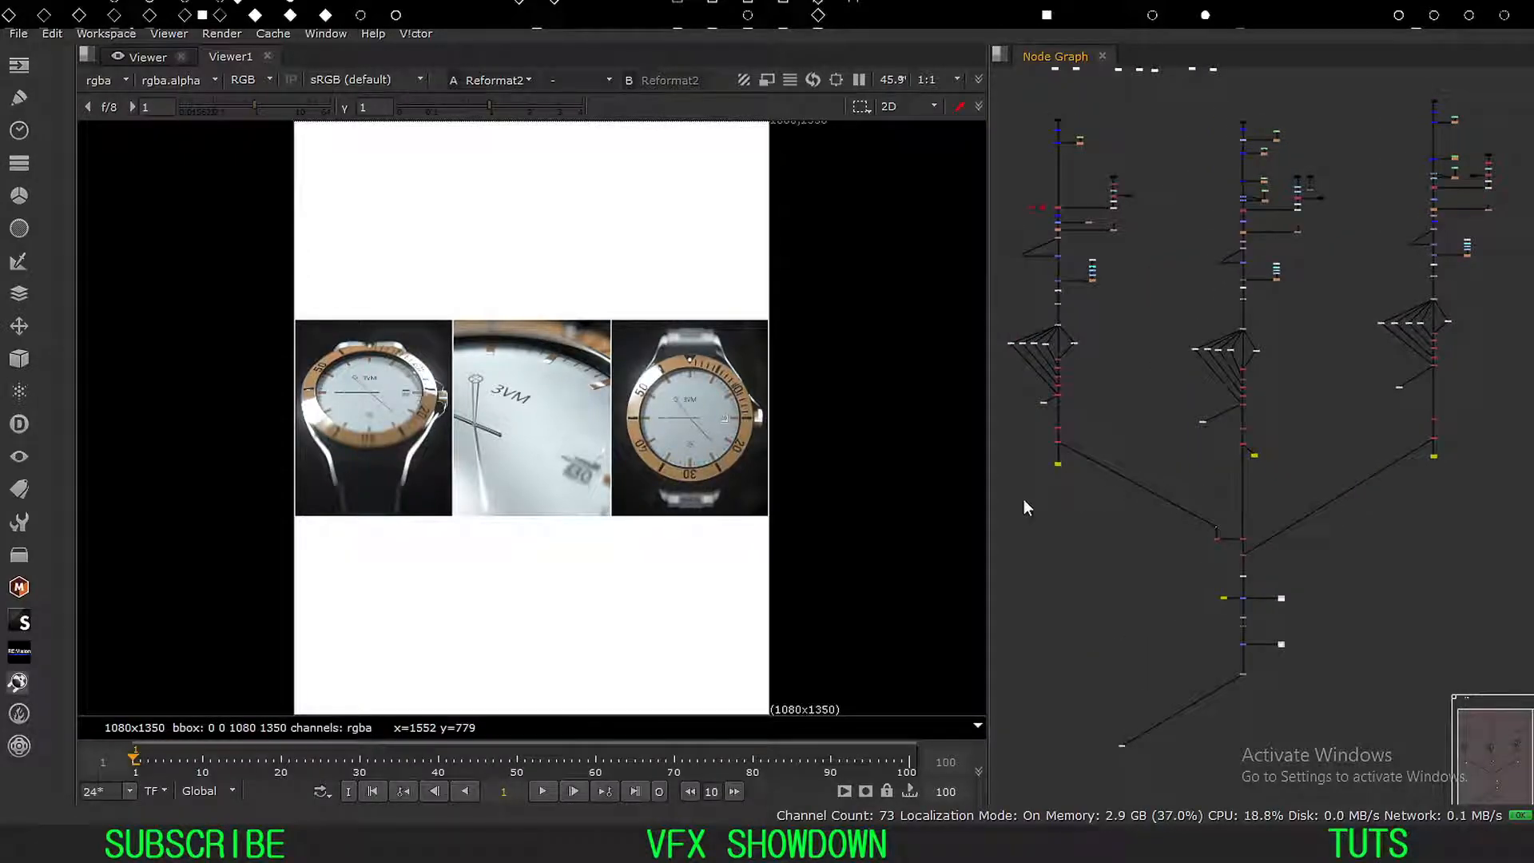
drag(1024, 516, 1059, 478)
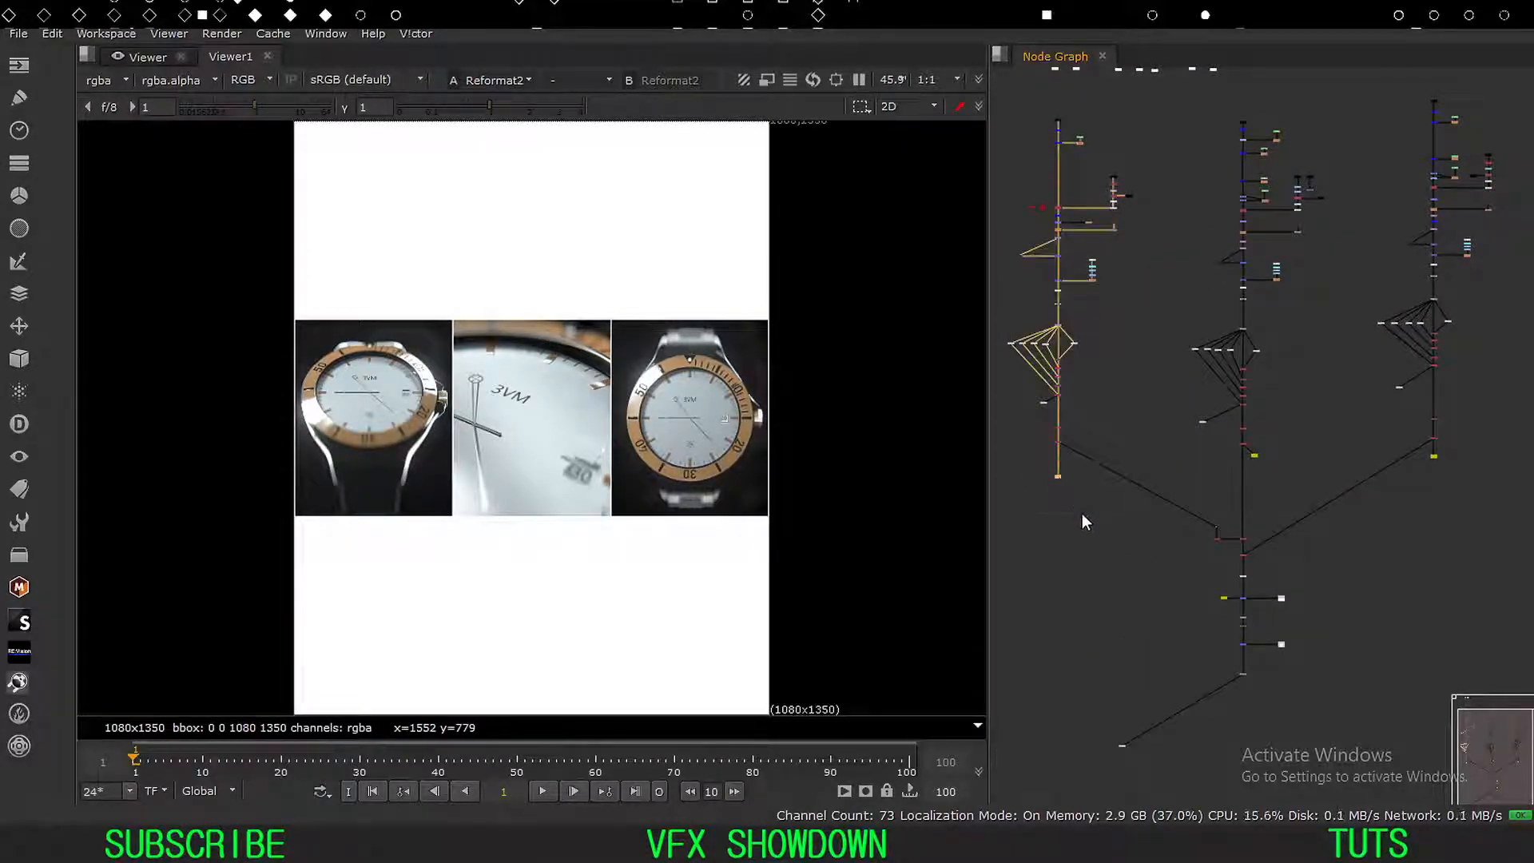
click(1082, 512)
drag(1300, 433, 1248, 482)
middle_drag(1427, 492, 1373, 489)
click(1373, 489)
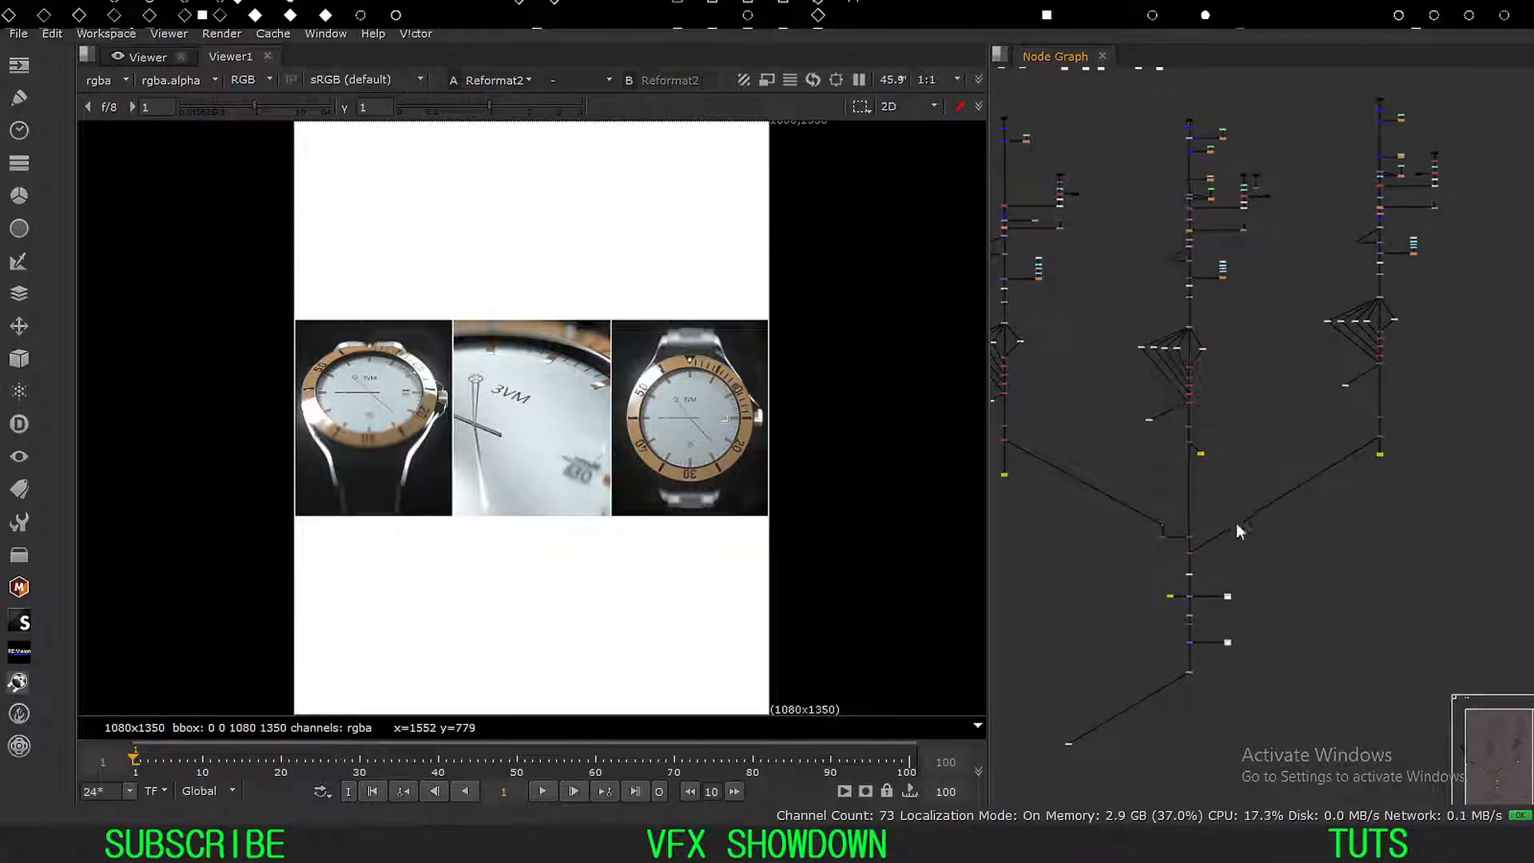
Display the contact sheet node that combines the three watch branches and fit its image in the viewer.
scroll(1201, 533, up, 1)
middle_drag(1202, 535, 1206, 484)
scroll(1189, 531, up, 5)
drag(1224, 579, 1154, 616)
key(1)
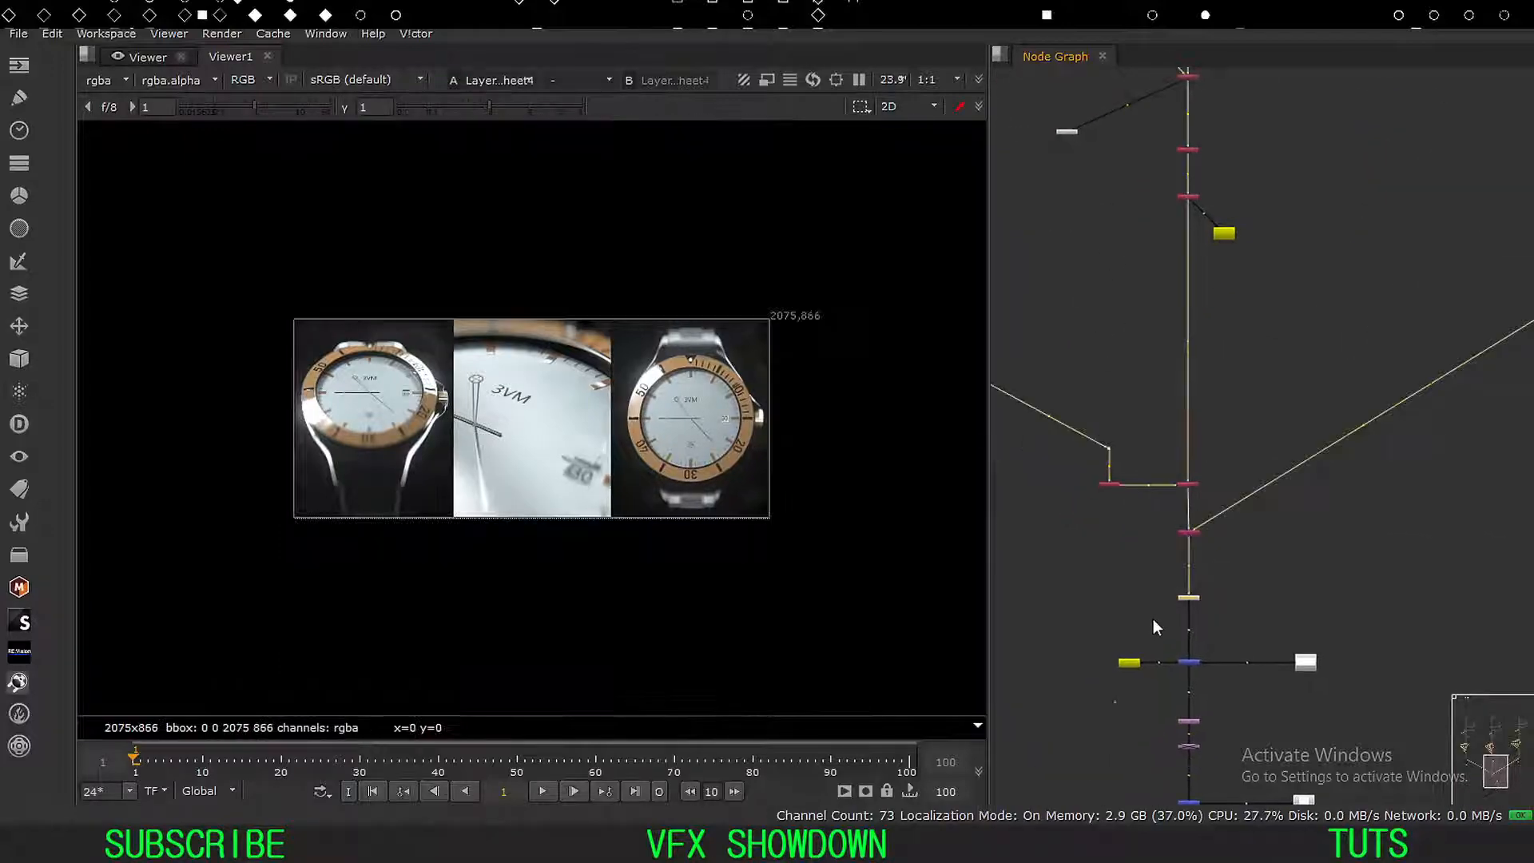
middle_drag(1125, 593, 1134, 575)
key(f)
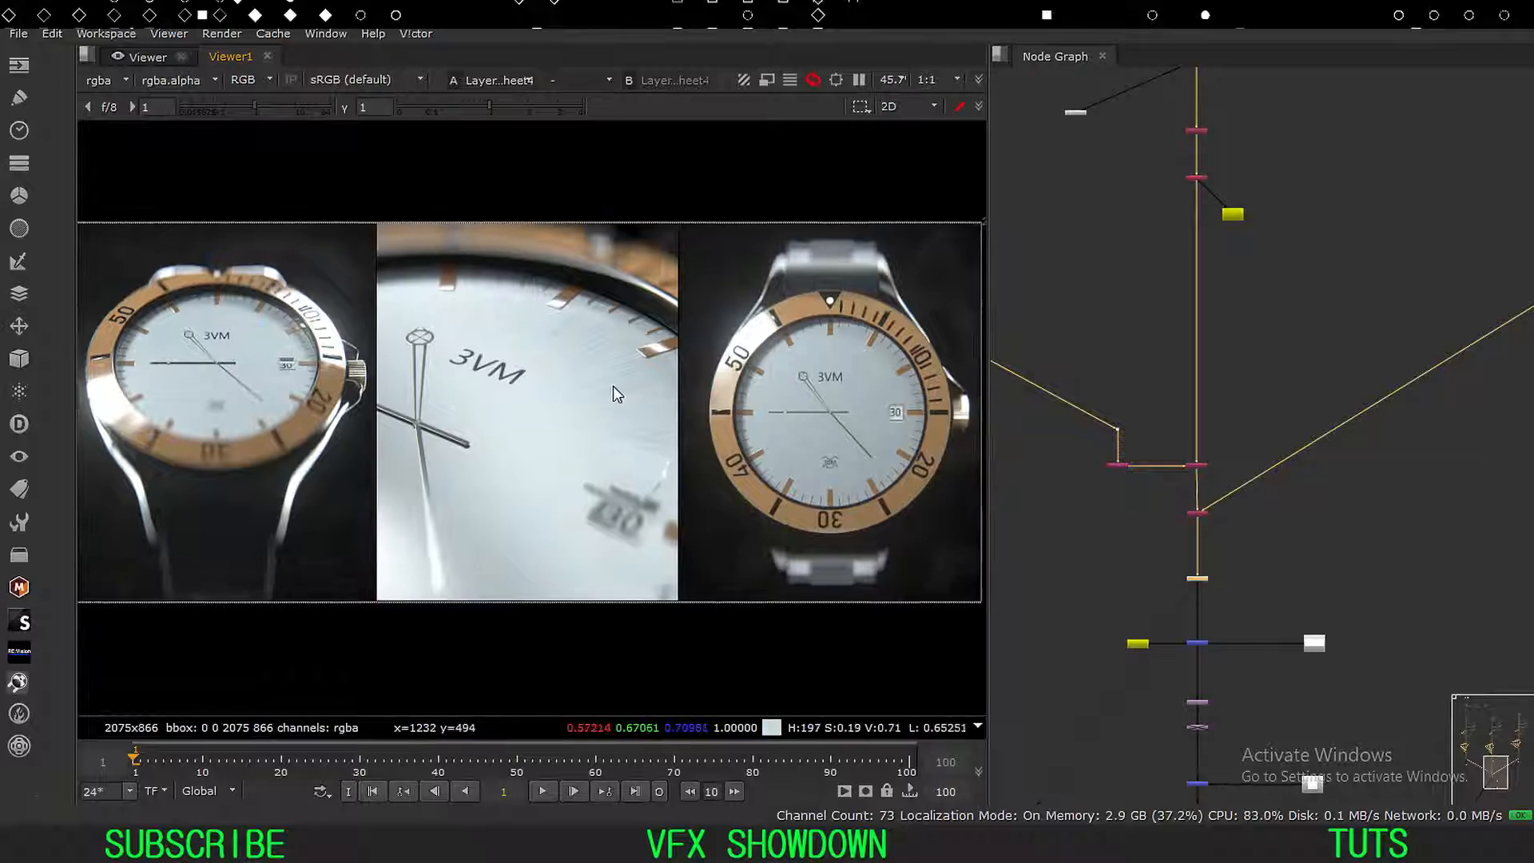
Inspect the combined three-watch sheet in the viewer alongside the complete node graph.
scroll(609, 405, down, 2)
scroll(585, 407, down, 3)
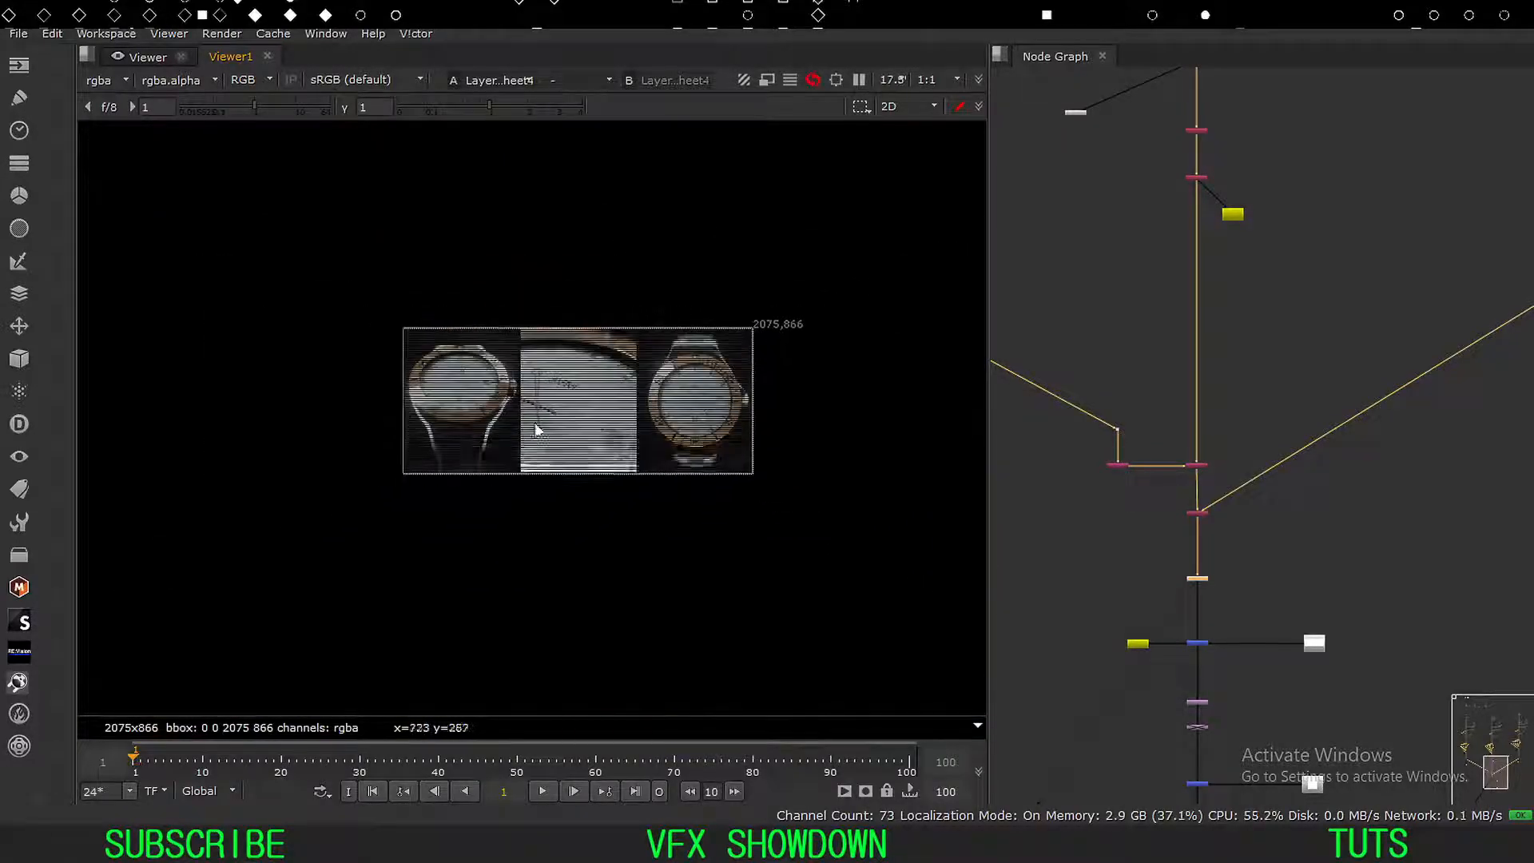
drag(635, 185, 501, 609)
click(1138, 521)
scroll(1138, 521, down, 5)
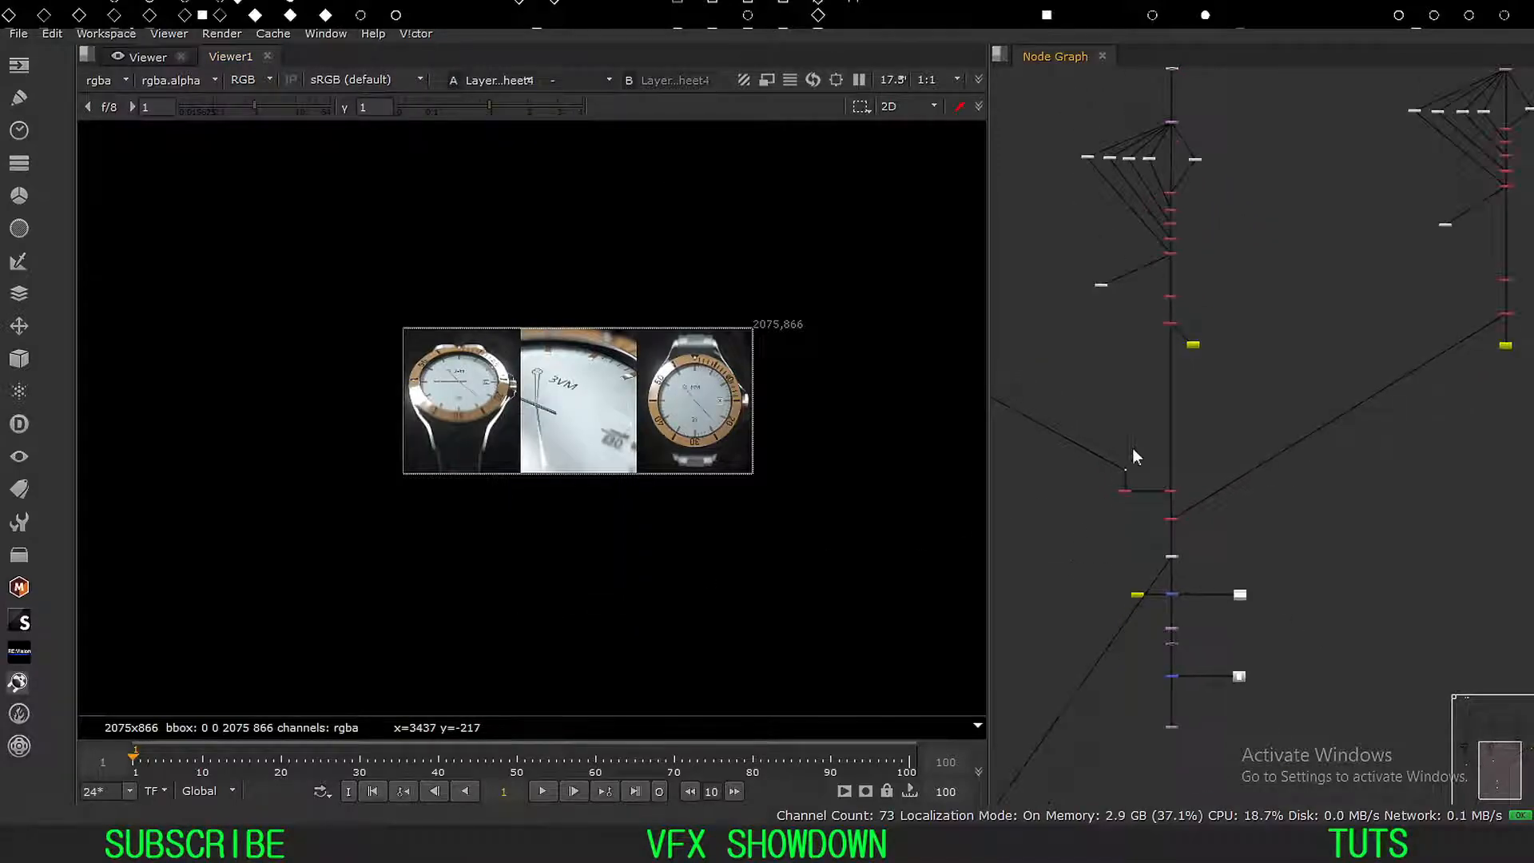
key(f)
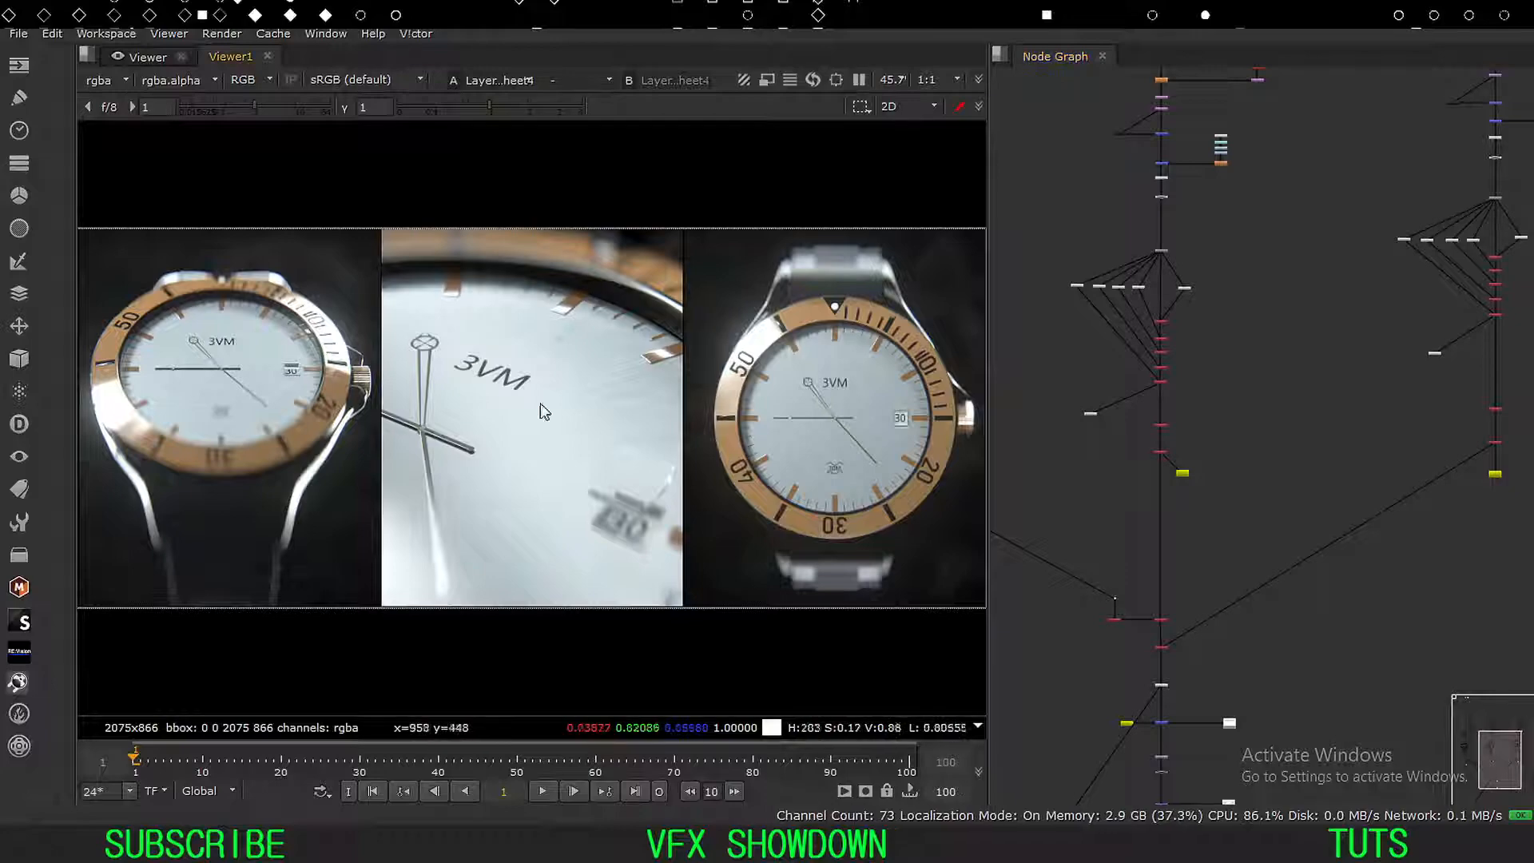
middle_drag(1077, 530, 1174, 440)
scroll(1174, 439, down, 8)
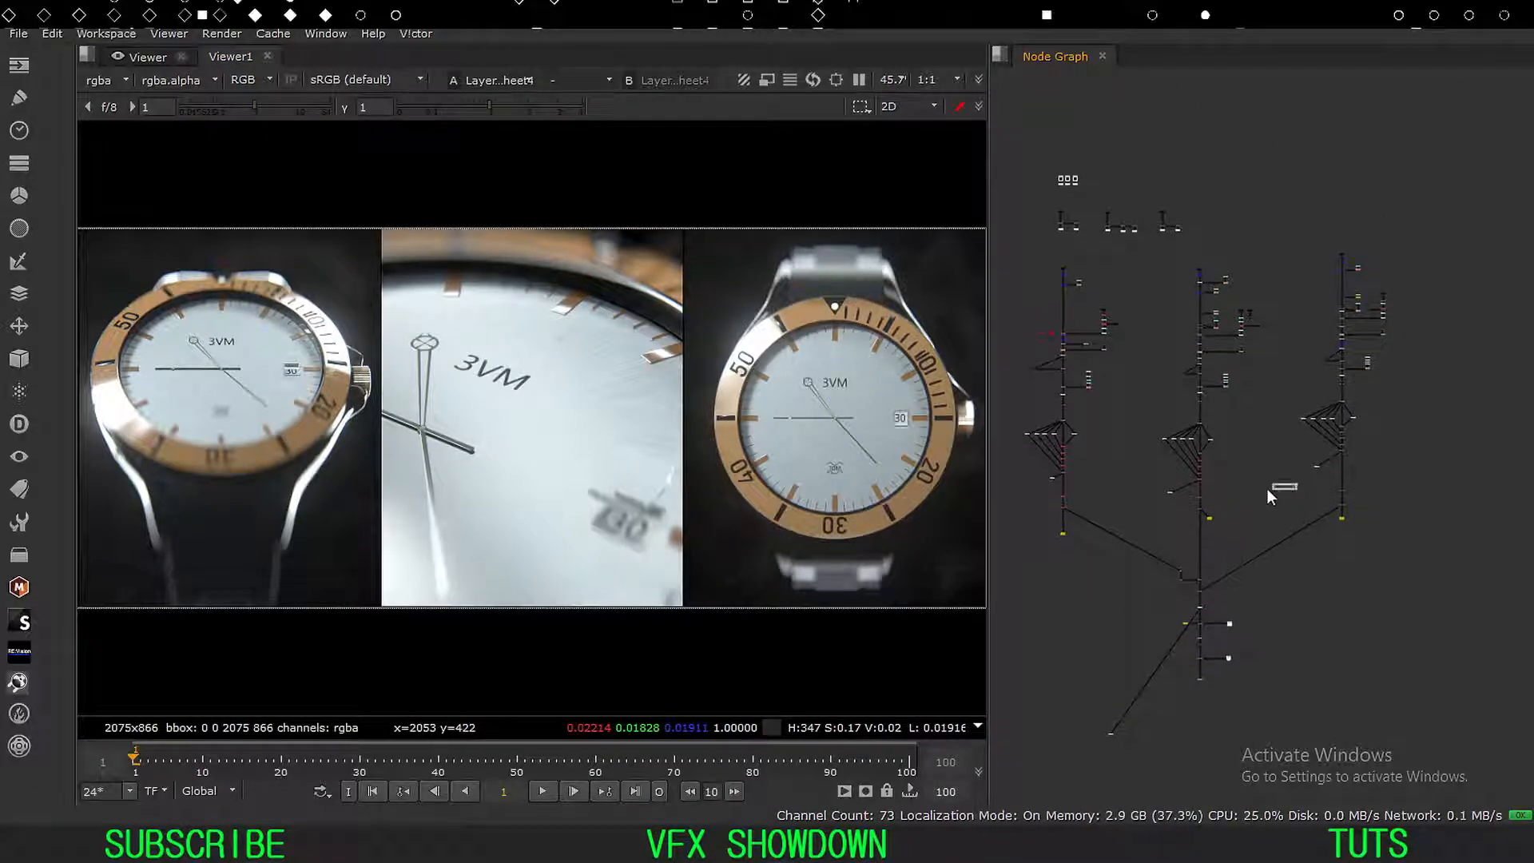
key(f)
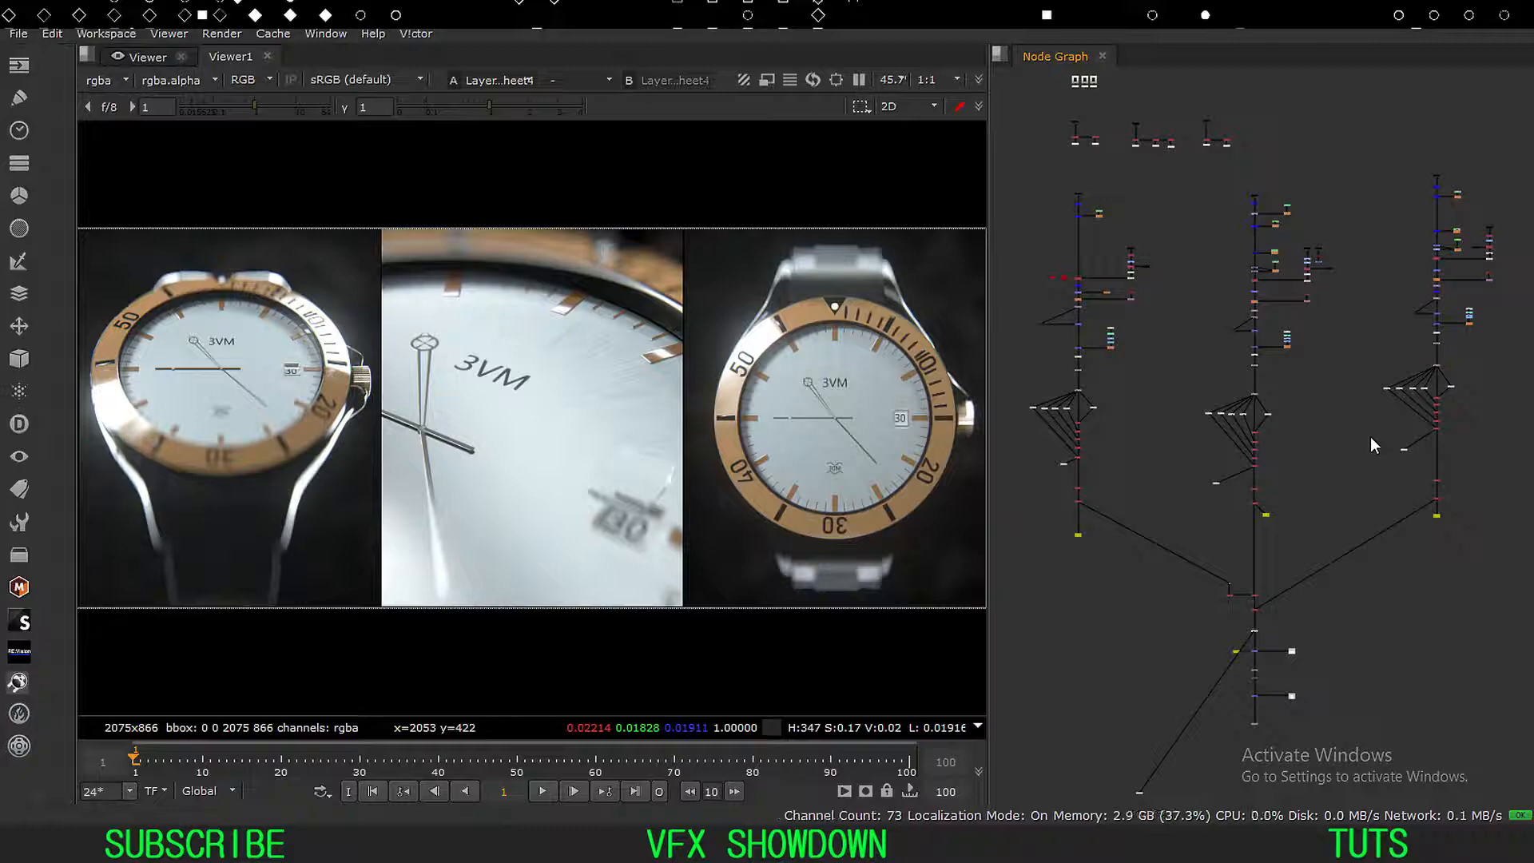
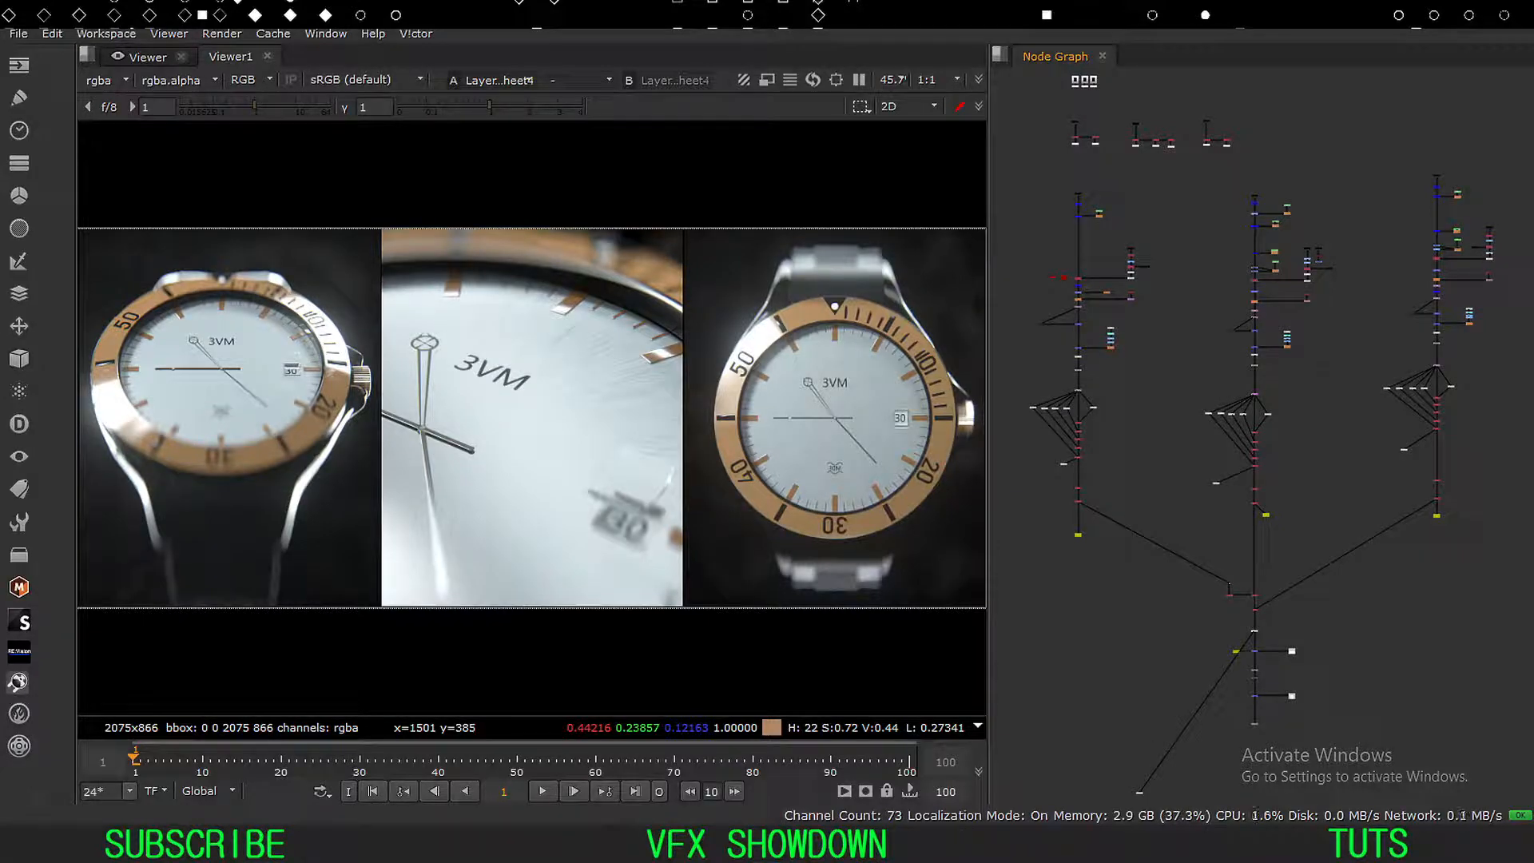
Examine the row of Vectorfield nodes fed by the Crop node in the first watch's branch.
scroll(1086, 415, up, 8)
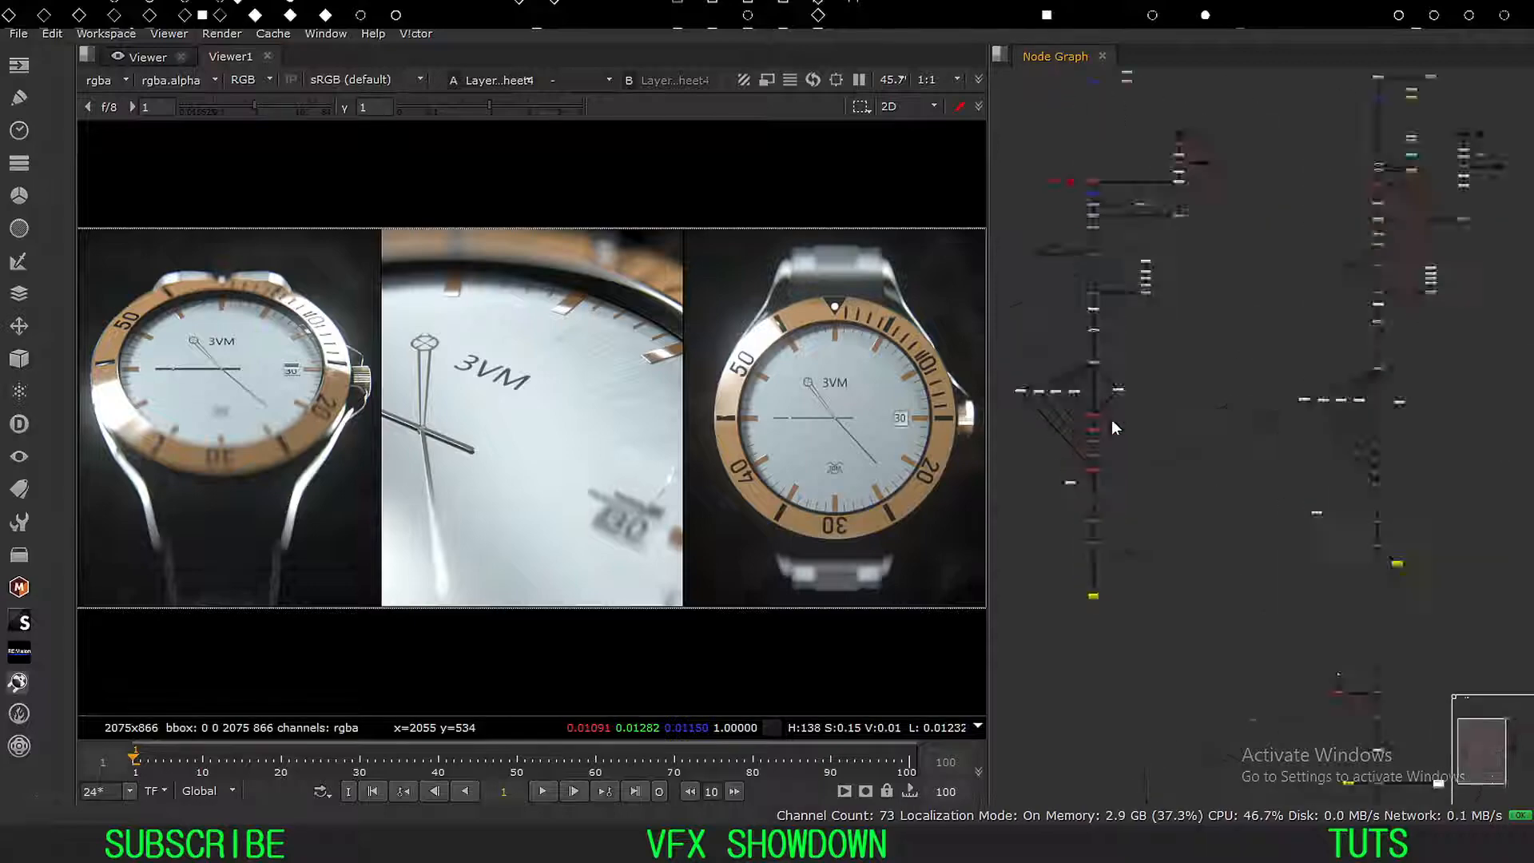
scroll(1155, 393, up, 5)
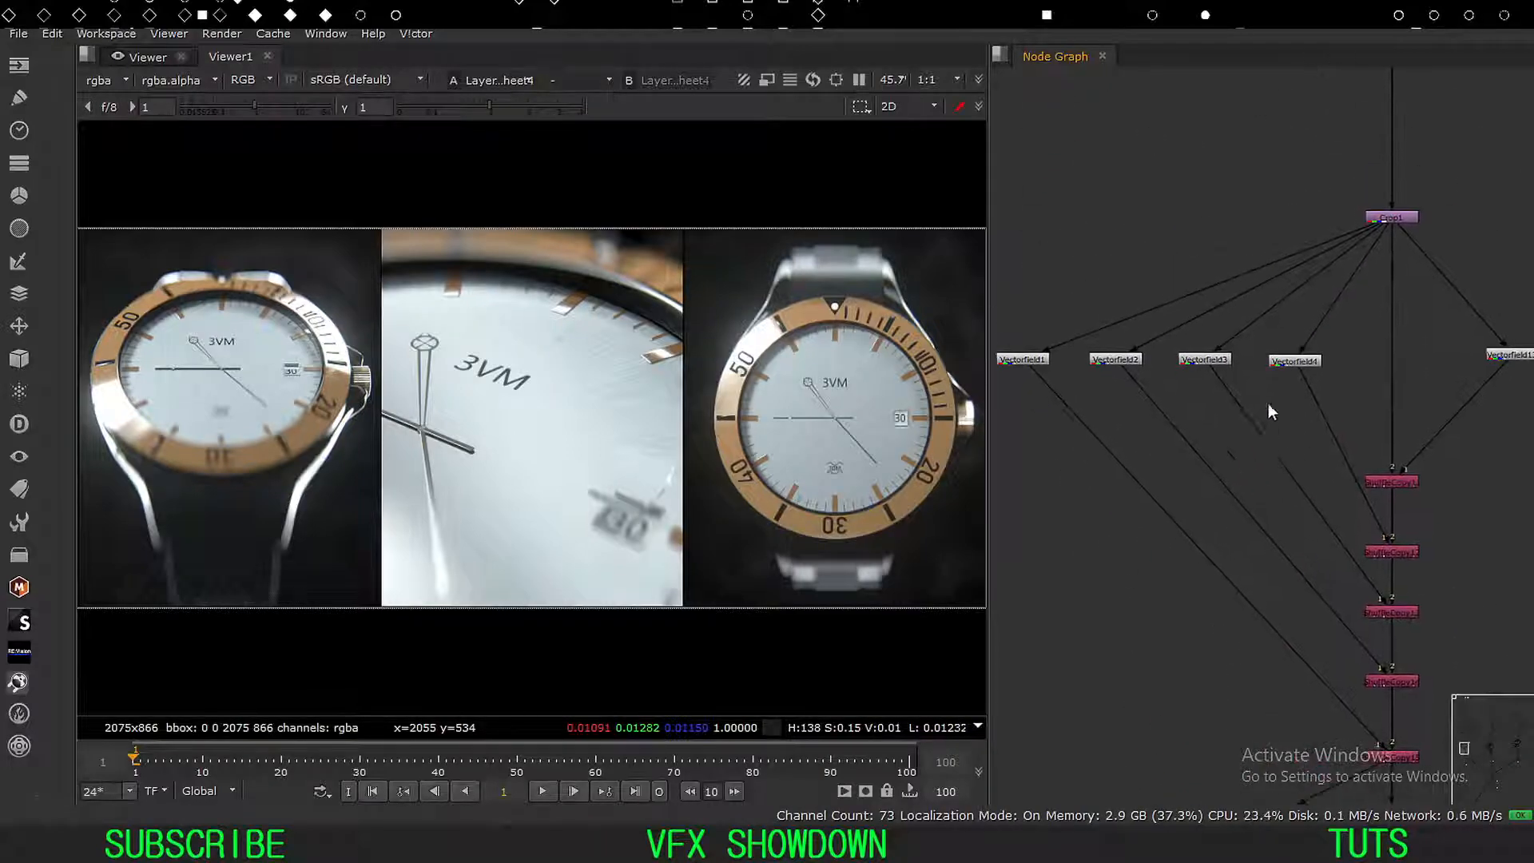
drag(1387, 323, 1093, 493)
click(1104, 522)
middle_drag(1404, 393, 1297, 424)
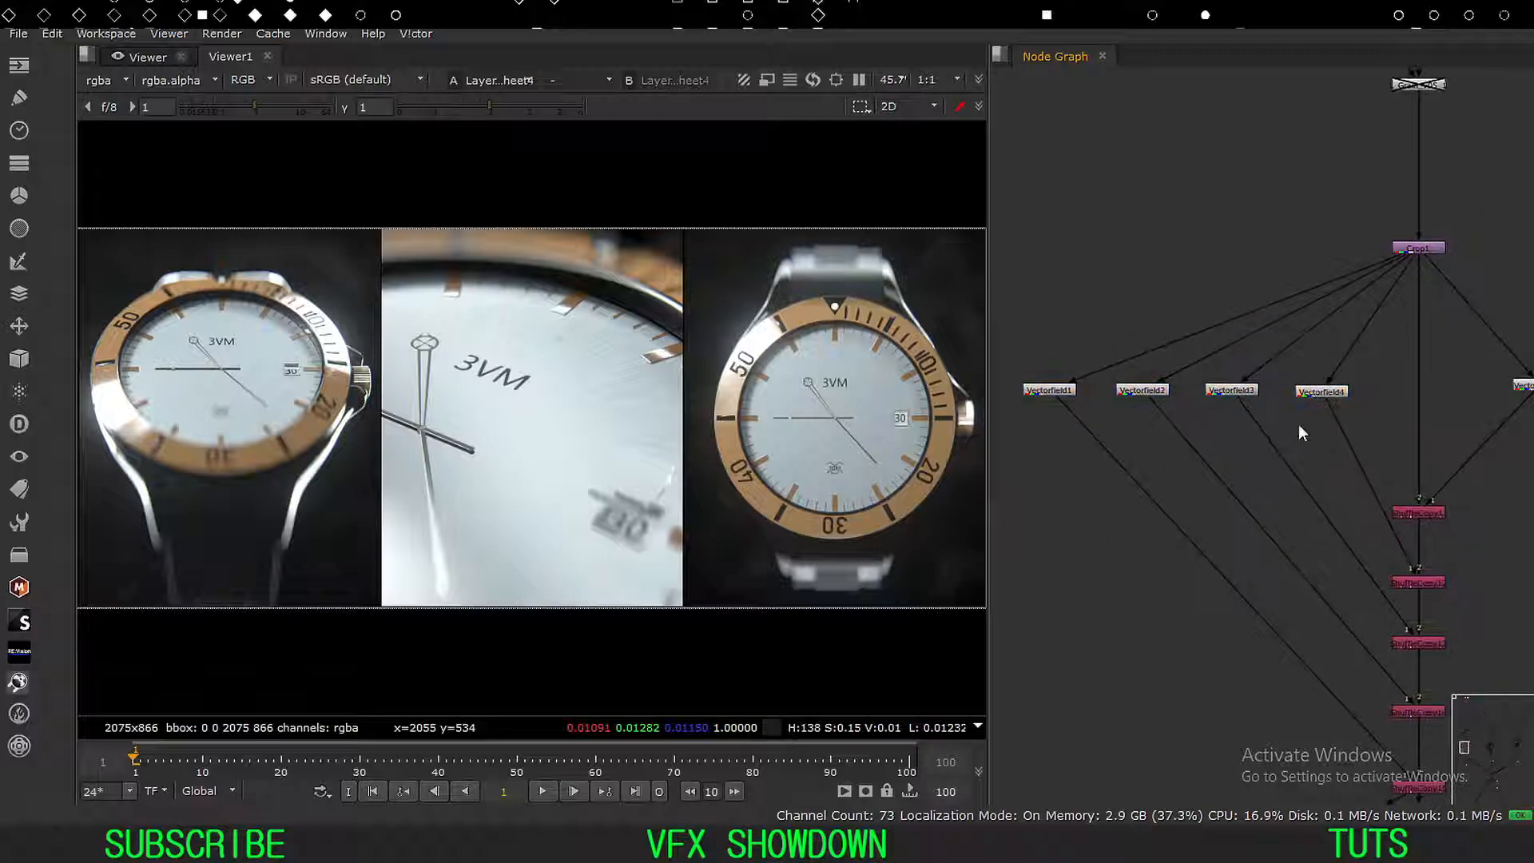
drag(1422, 340, 1003, 432)
middle_drag(1202, 516, 1144, 505)
click(1111, 530)
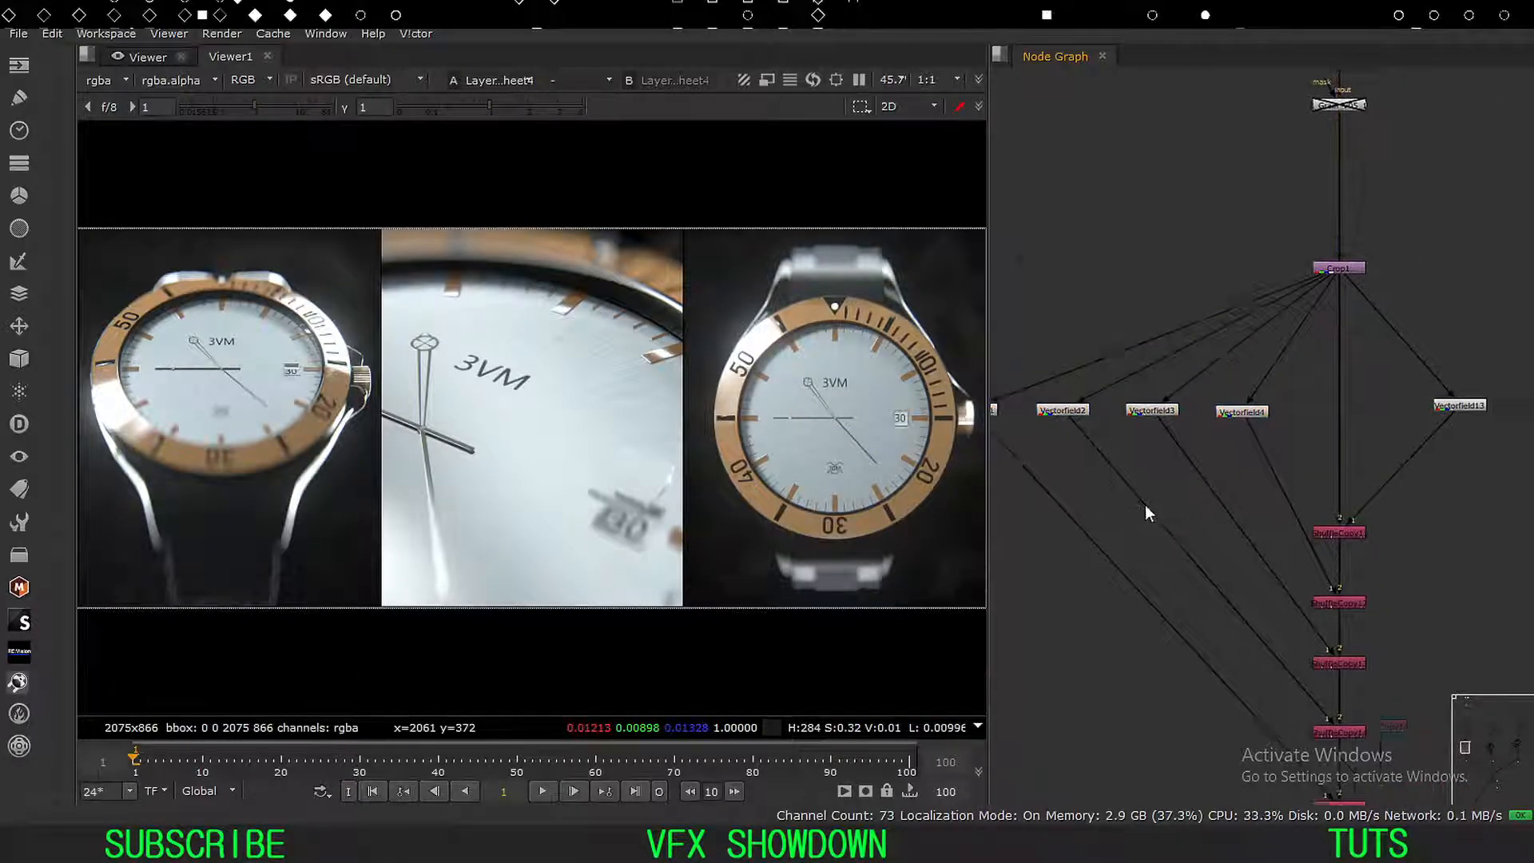
Try the Third layer as the in 1 source of Shuffle4 in the first watch's branch.
middle_drag(1164, 653, 1115, 424)
middle_drag(1148, 754, 1115, 469)
double_click(1239, 542)
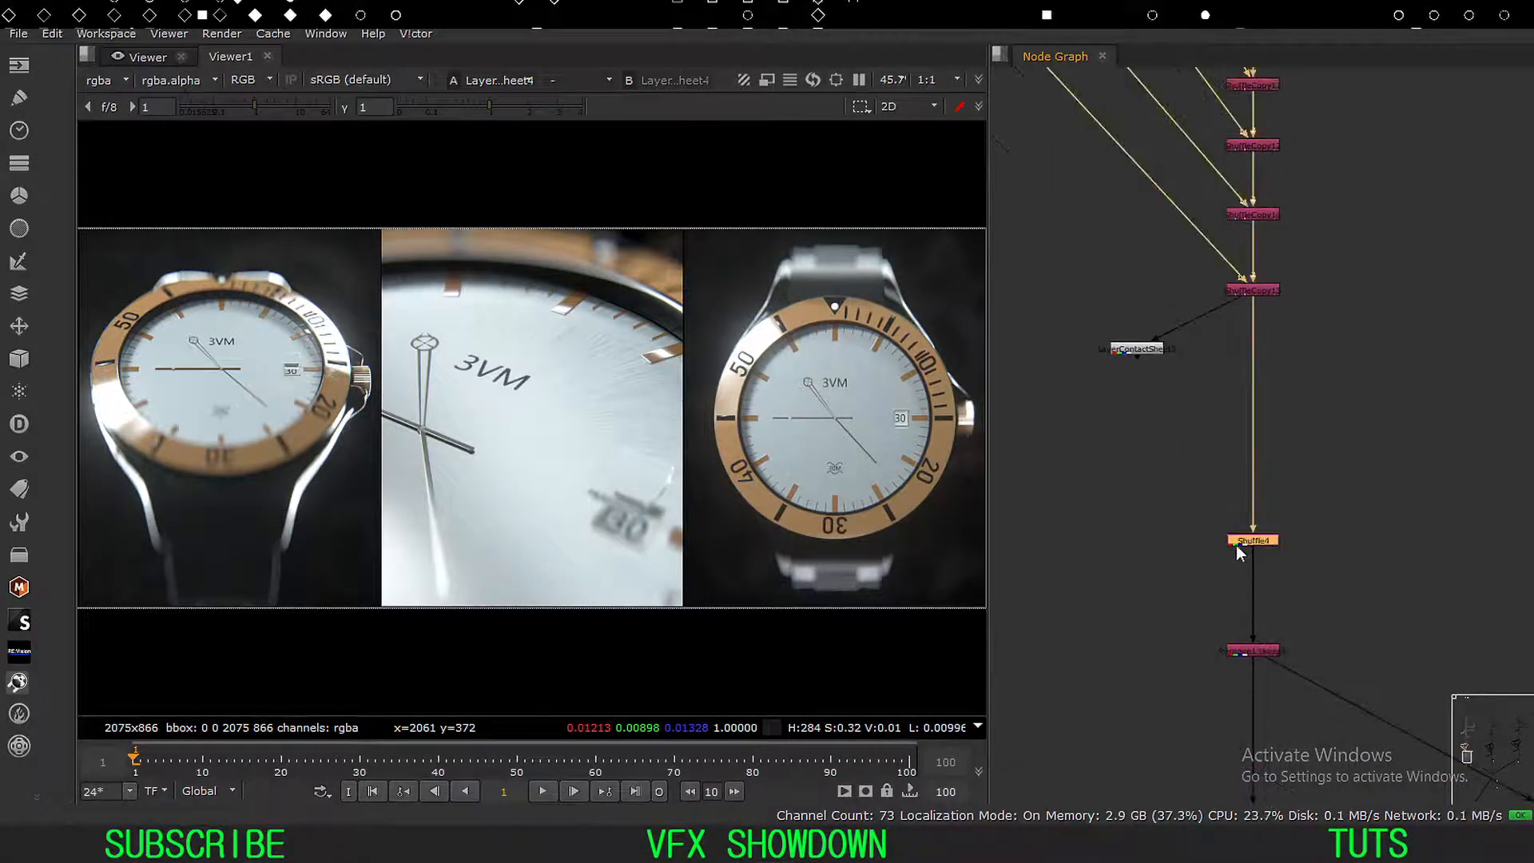
click(873, 228)
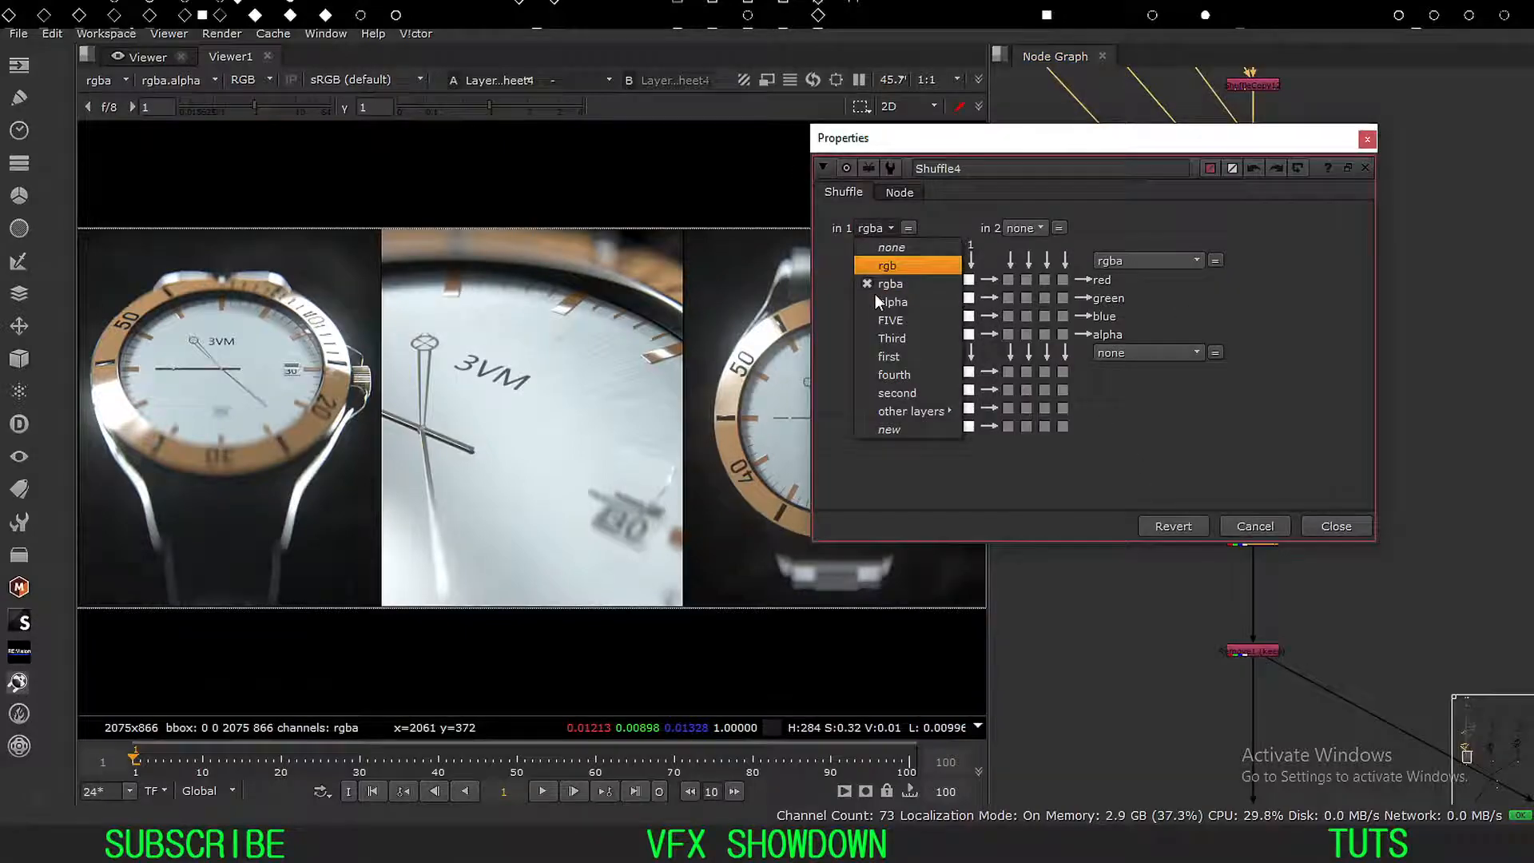
click(898, 335)
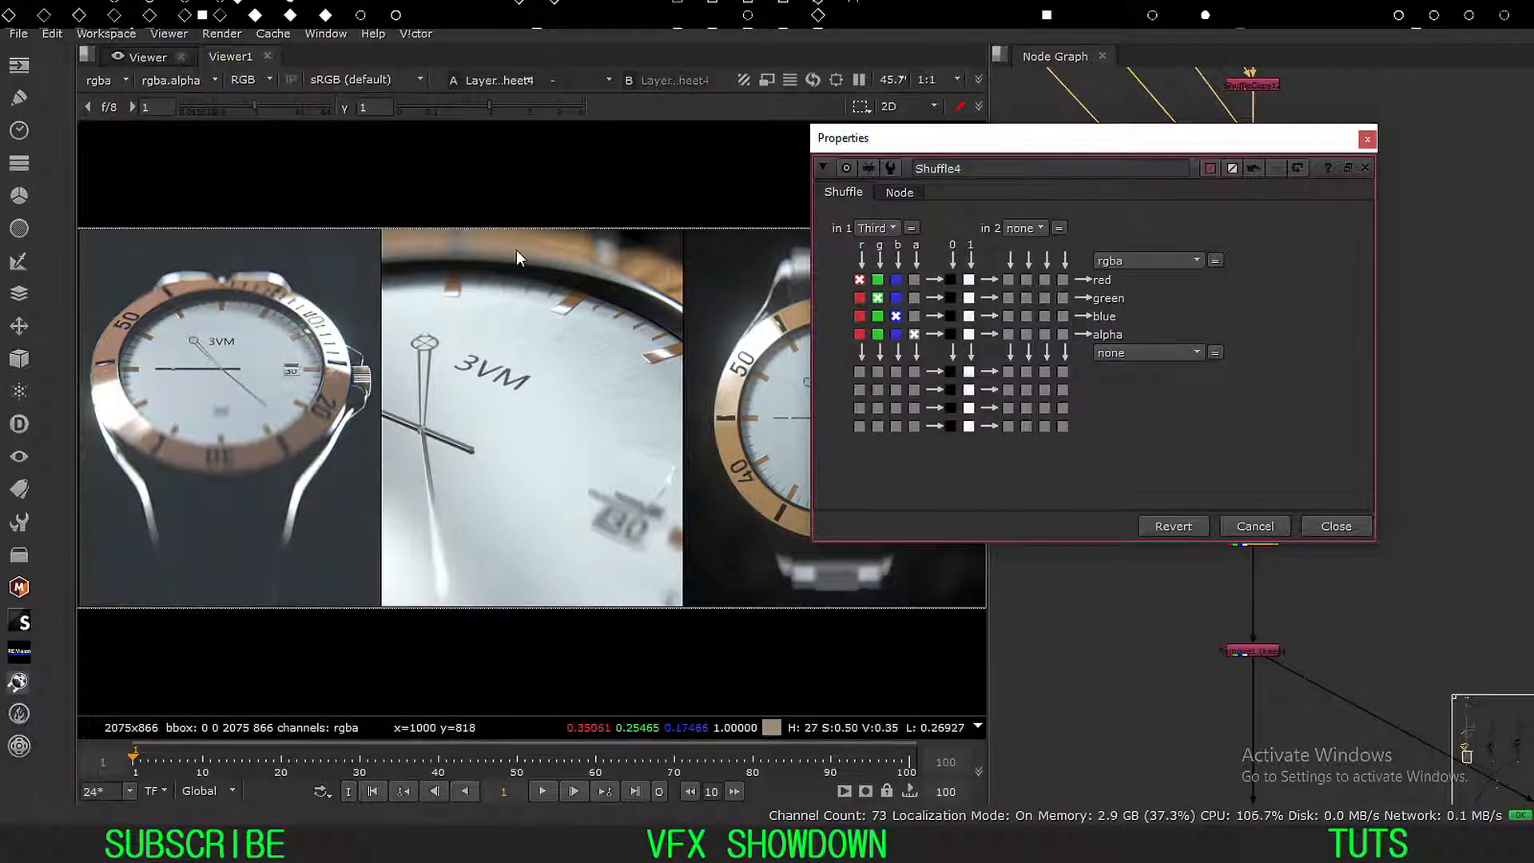
click(1254, 526)
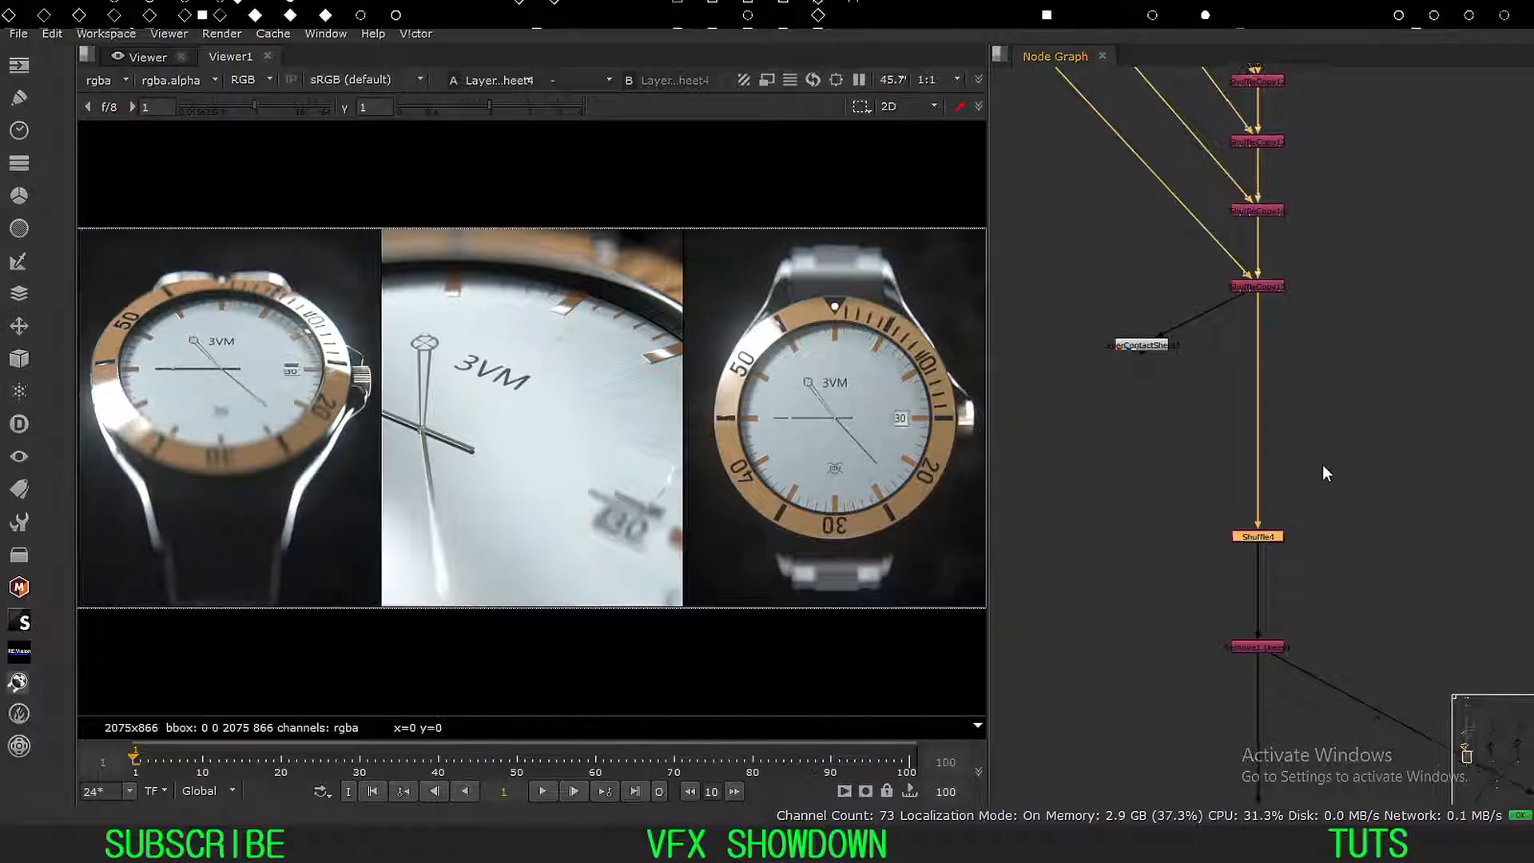
Display the first branch's layer contact sheet to compare the rgba, first, second, Third, fourth and FIVE looks.
middle_drag(1308, 278, 1196, 544)
scroll(1205, 492, up, 3)
middle_drag(1254, 458, 1354, 411)
drag(1095, 643, 1218, 736)
key(1)
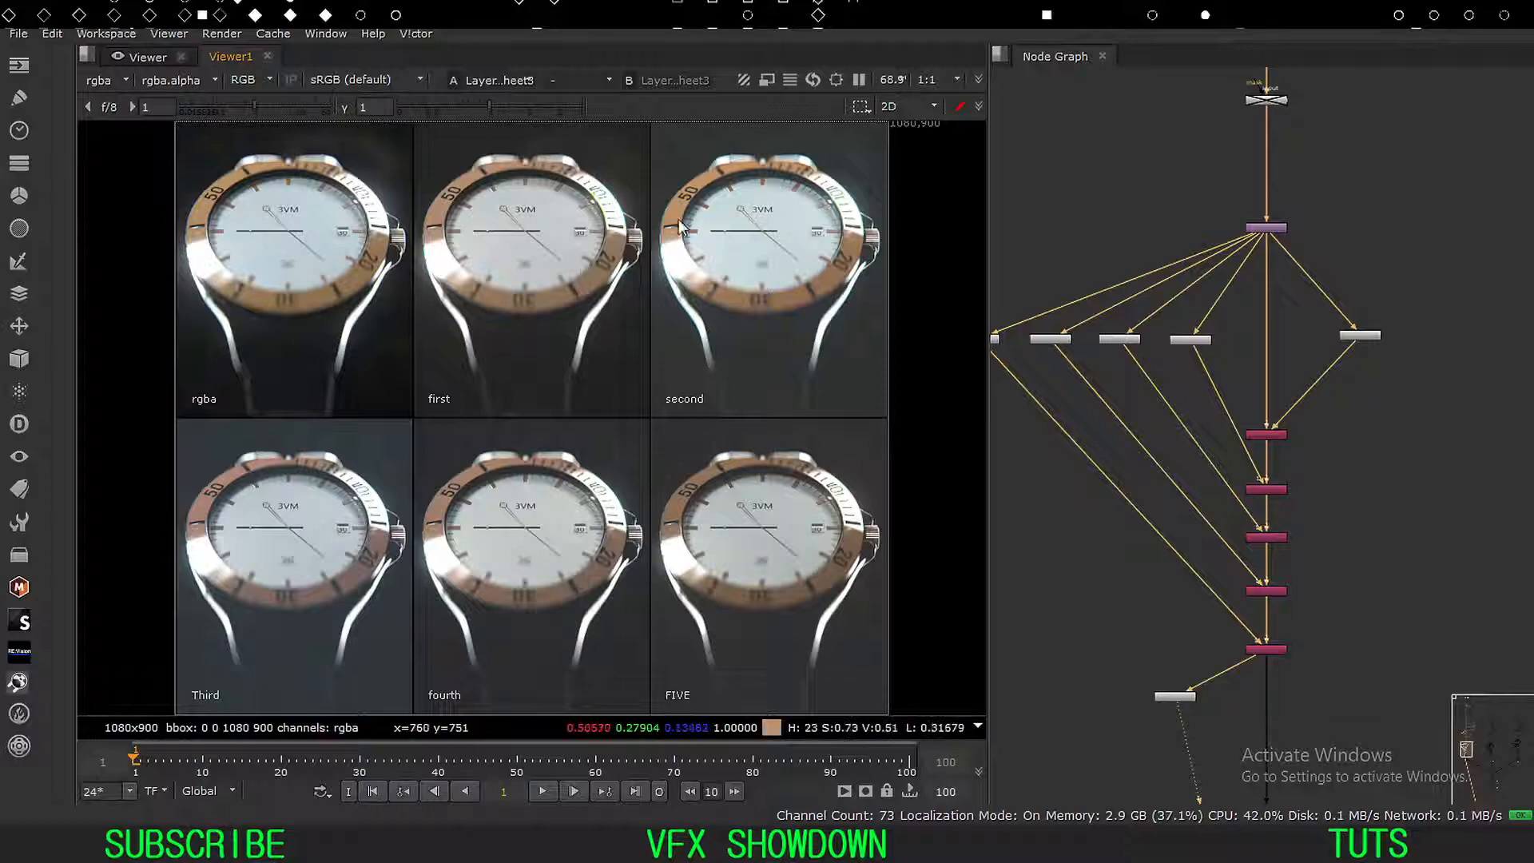
Set the in 1 source of Shuffle4 in the first watch's branch to the Third layer.
drag(884, 187, 99, 630)
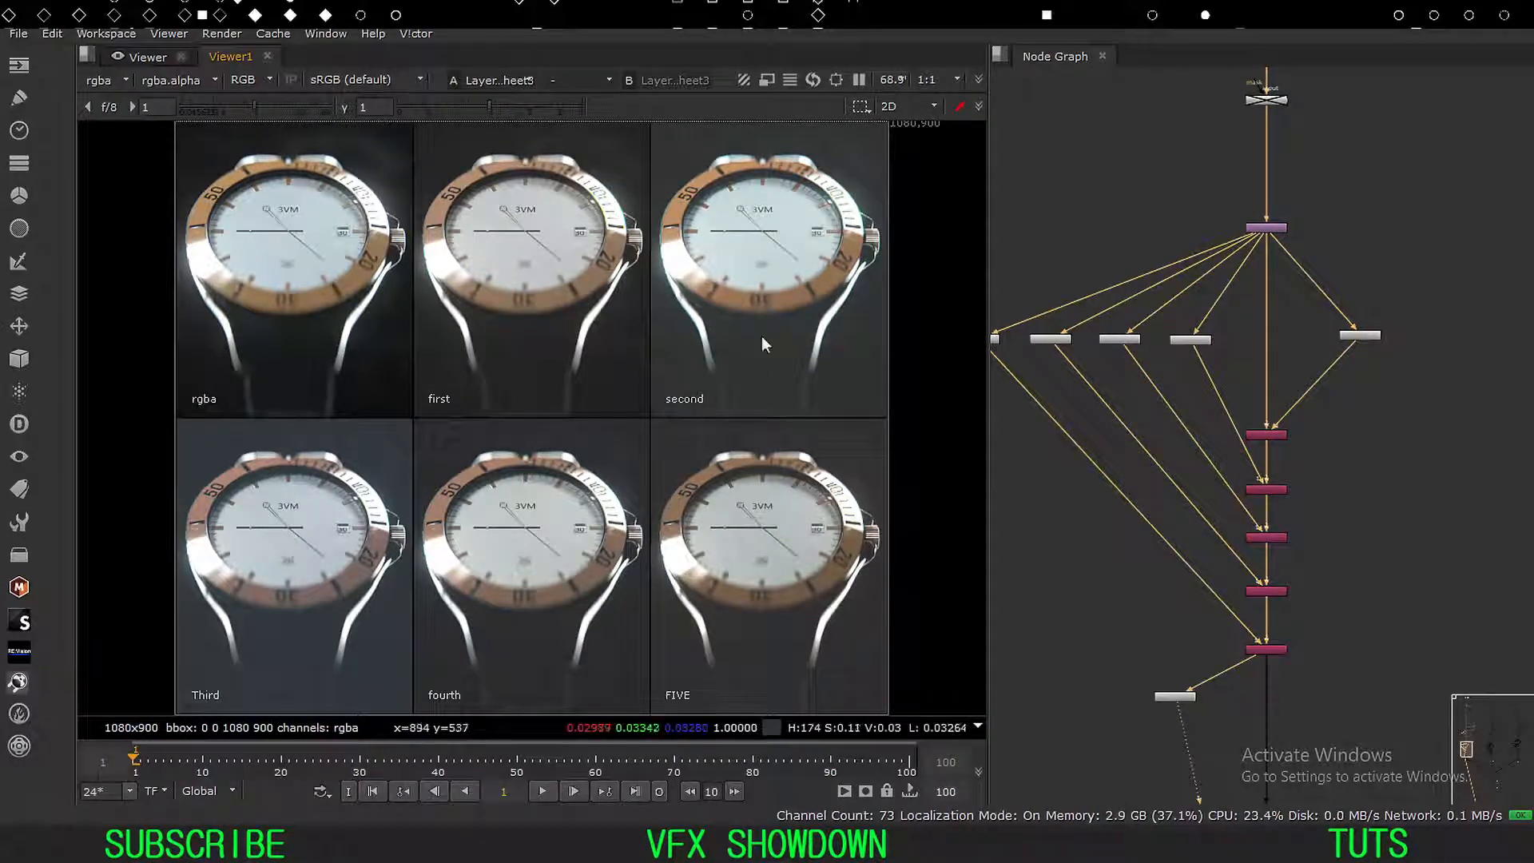
drag(810, 190, 262, 613)
middle_drag(1165, 637, 1190, 338)
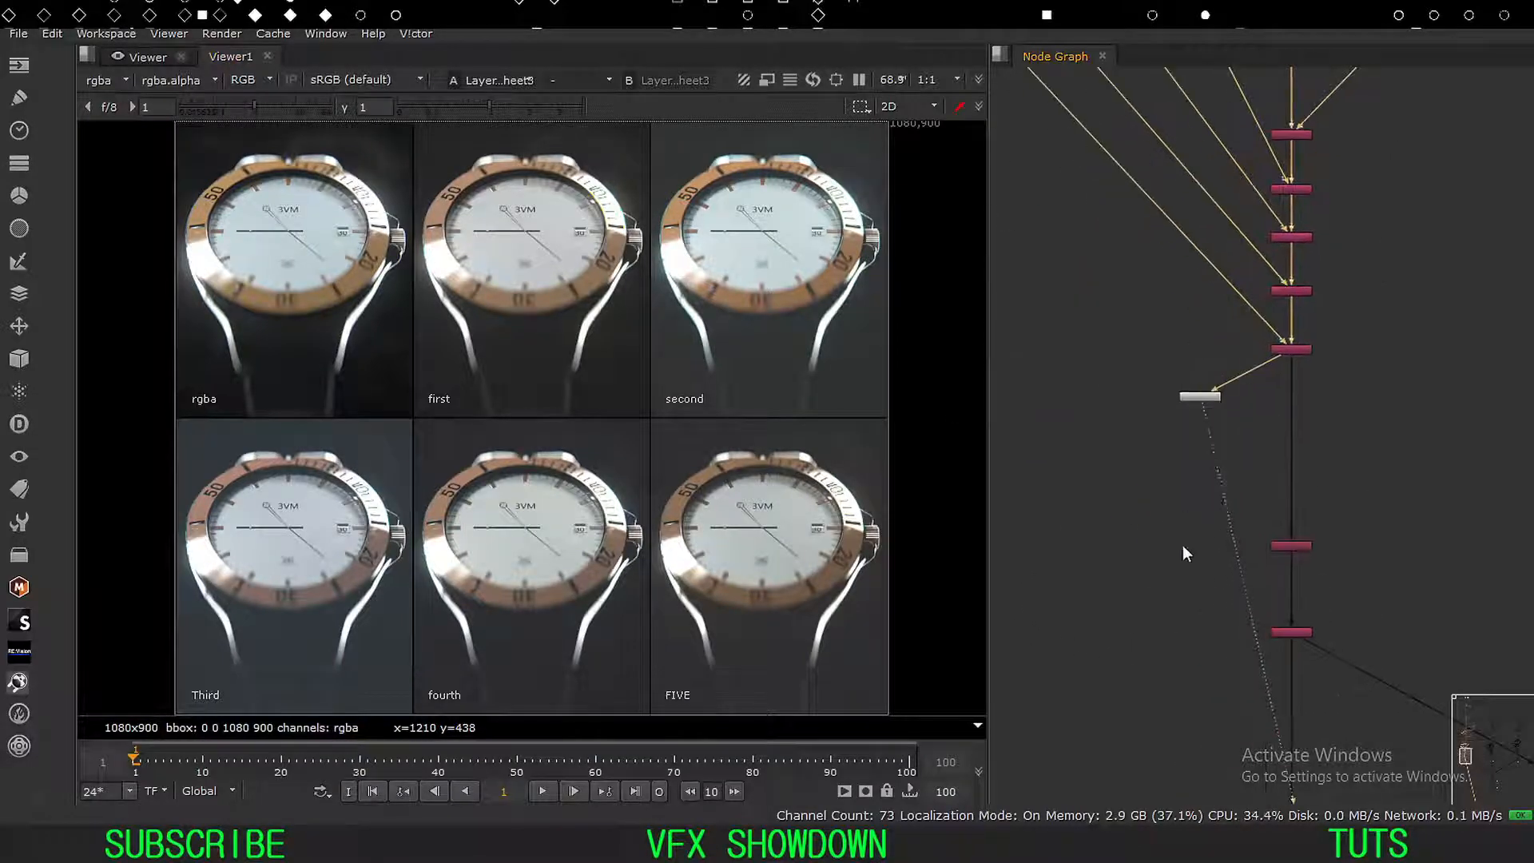
middle_drag(1182, 545, 1068, 514)
click(1172, 515)
double_click(1173, 515)
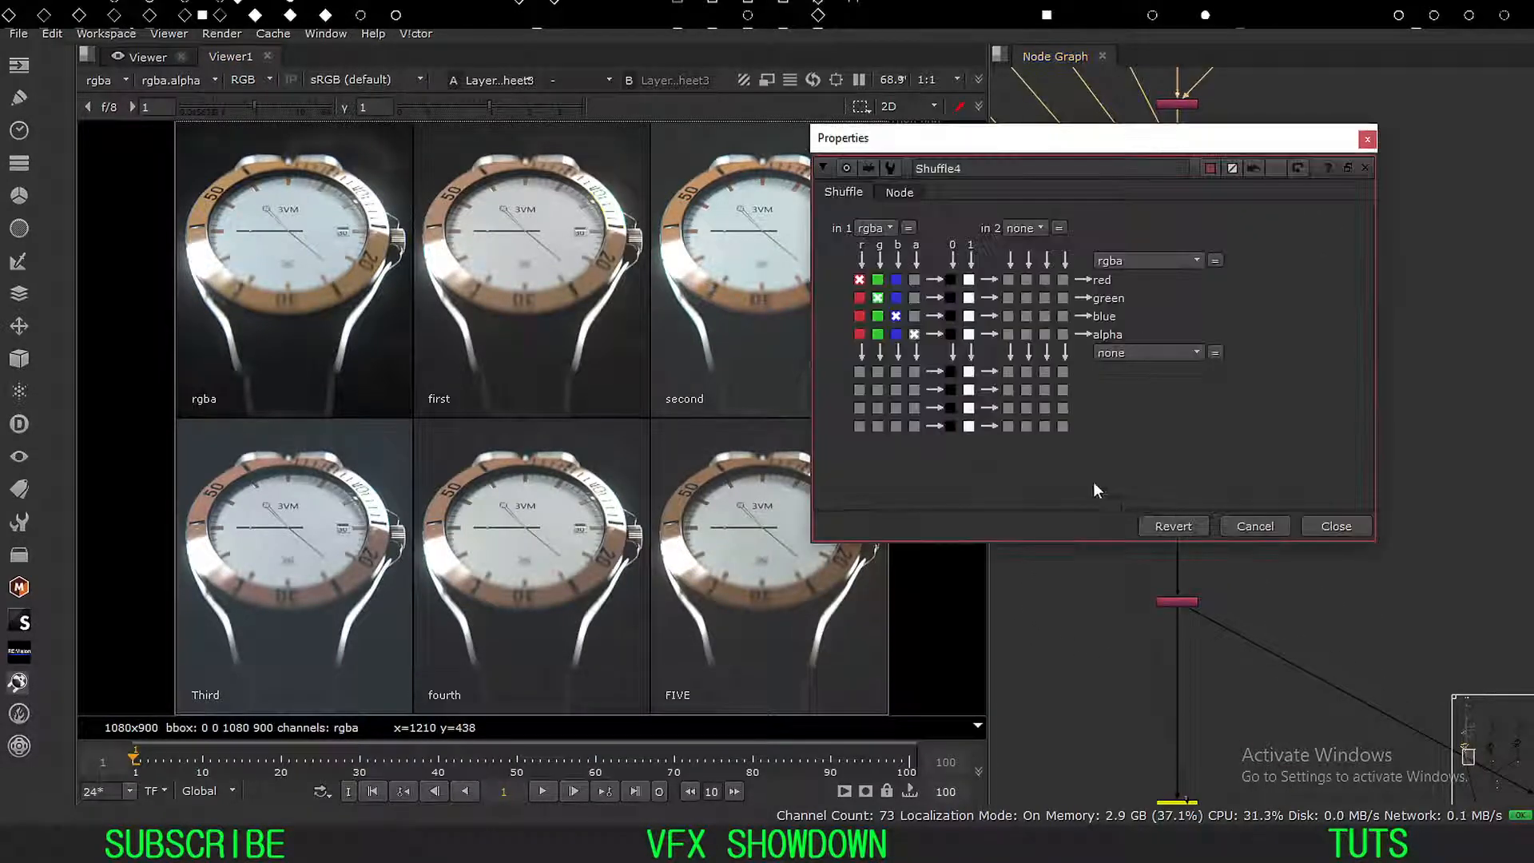
click(872, 229)
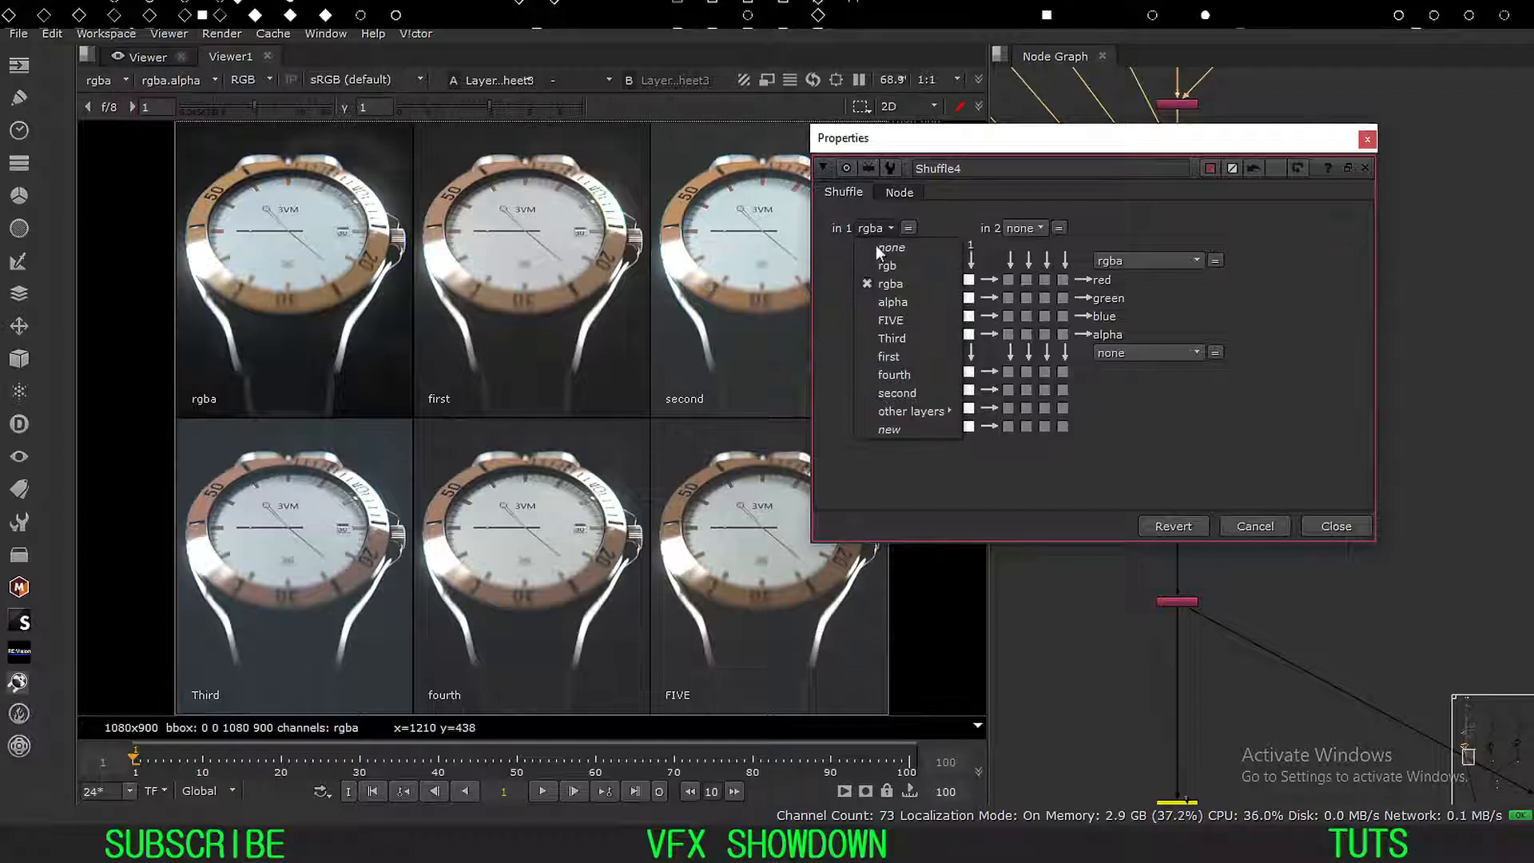
click(892, 340)
click(1333, 526)
Display the final Reformat2 output, with the three watches on the white background.
scroll(1316, 494, down, 6)
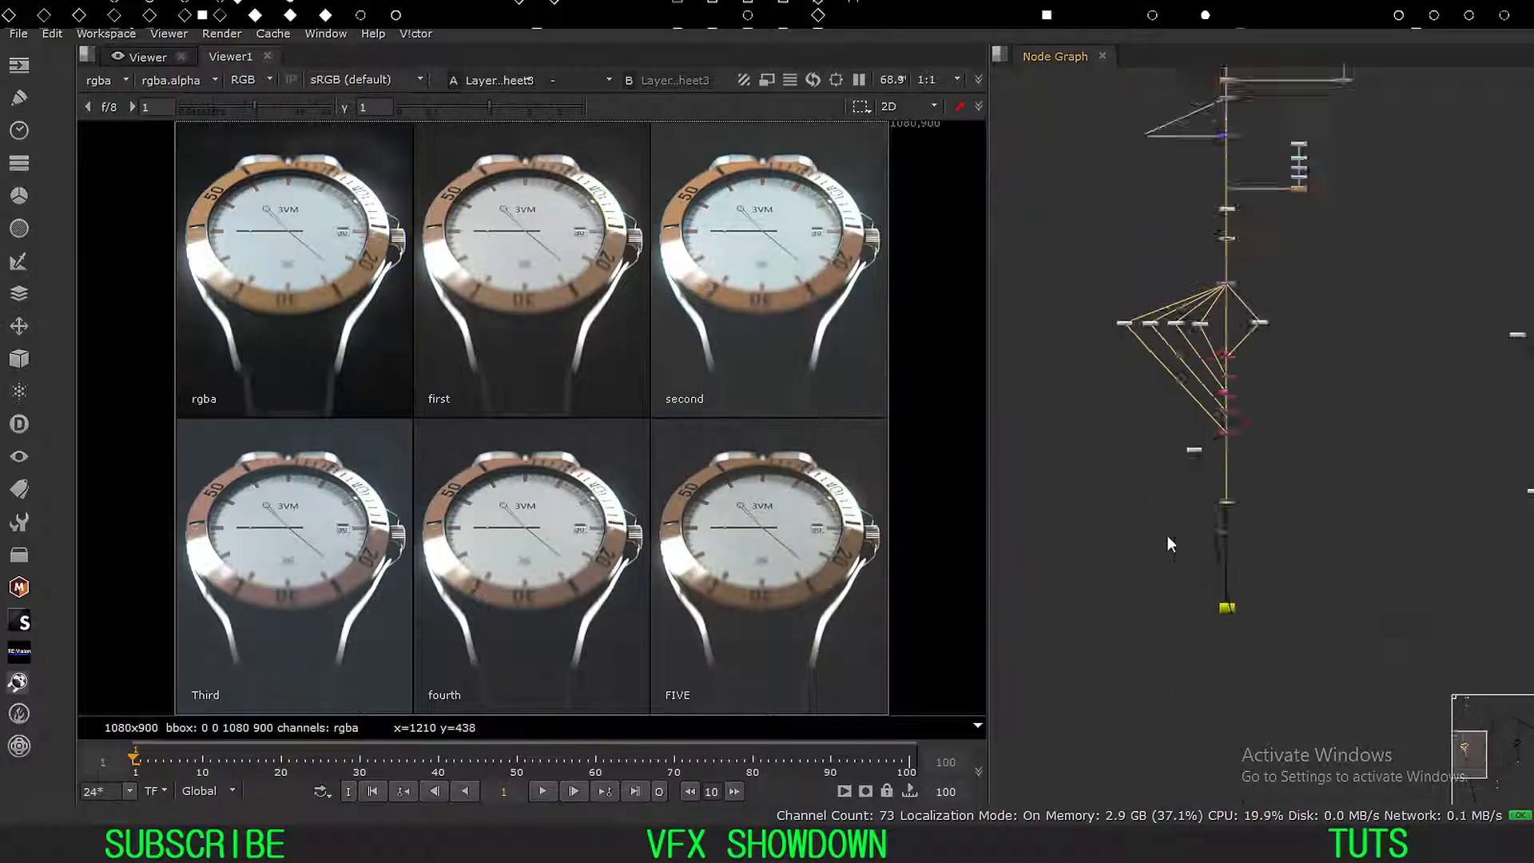
scroll(1096, 411, down, 3)
middle_drag(1348, 649, 1133, 500)
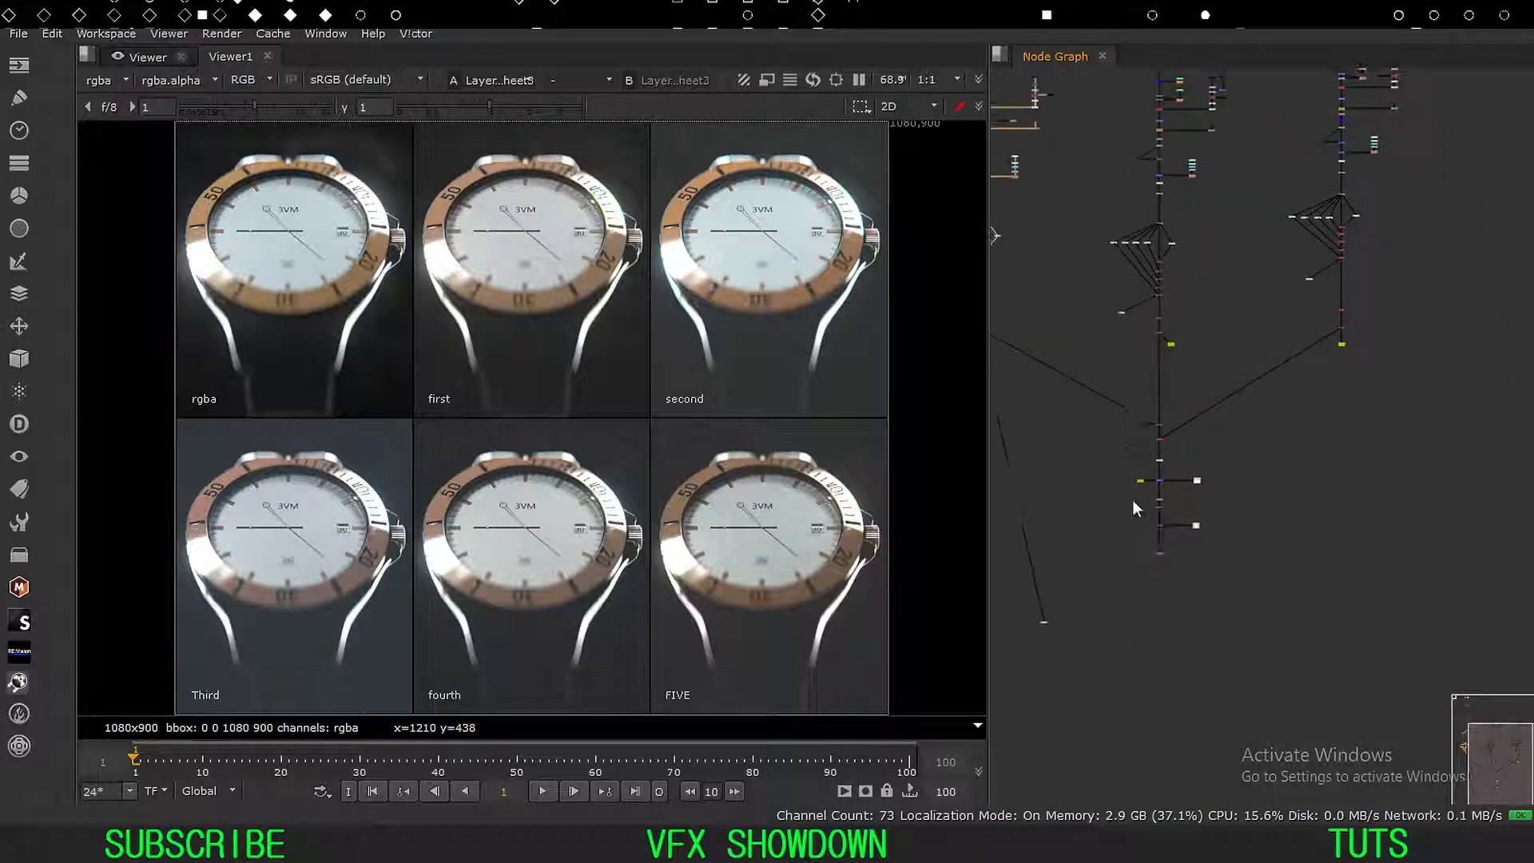
scroll(1135, 516, up, 7)
middle_drag(1270, 572, 1262, 541)
drag(1260, 541, 1061, 670)
key(1)
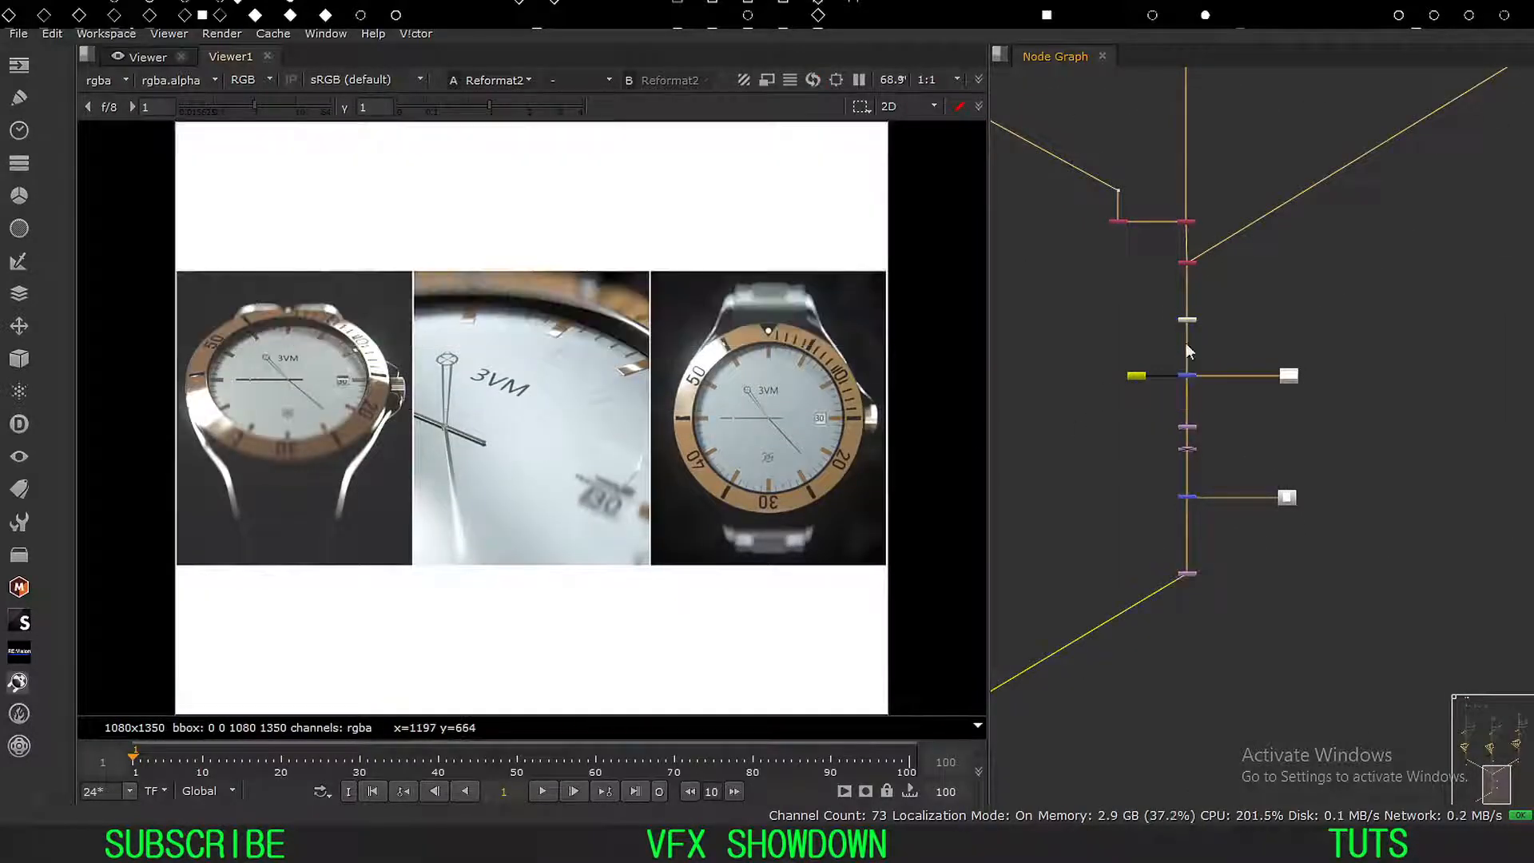
Display the Merge7 output to view the three-watch sheet without the white background.
middle_drag(1185, 342, 1250, 535)
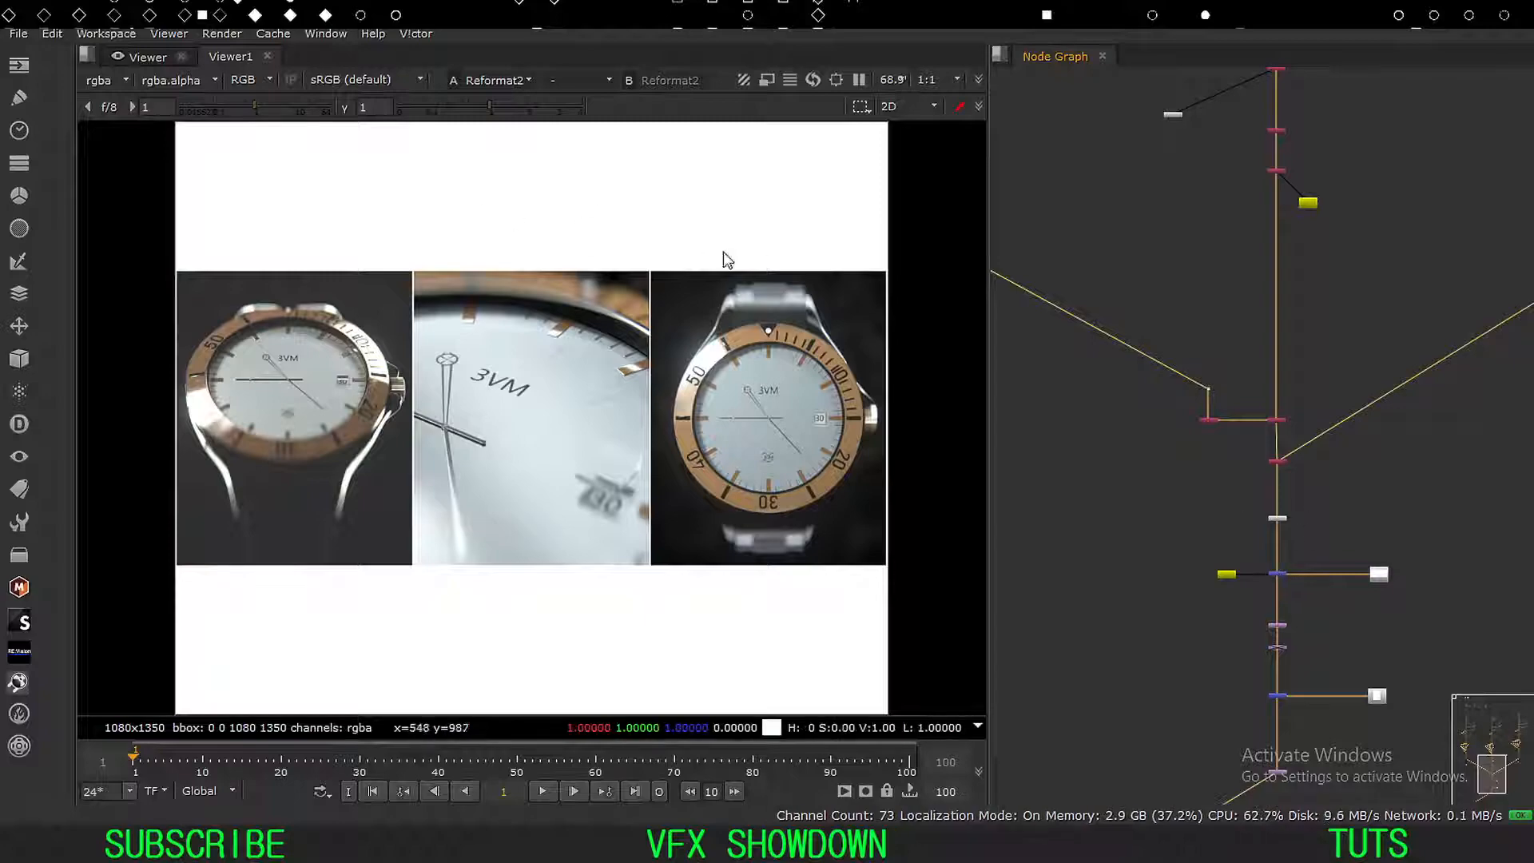
drag(1309, 509, 1219, 569)
click(1276, 573)
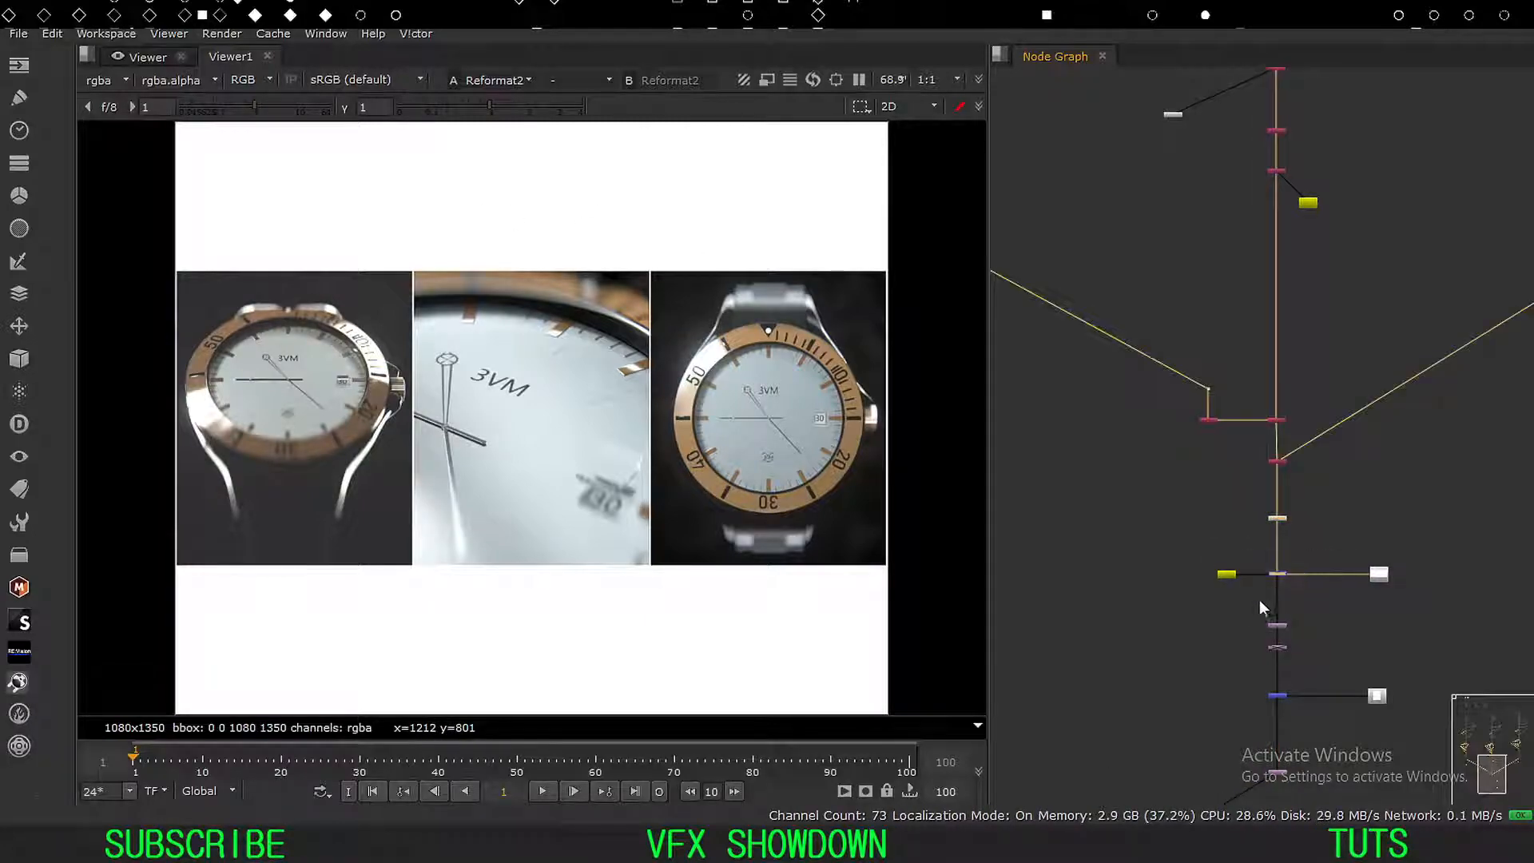
key(1)
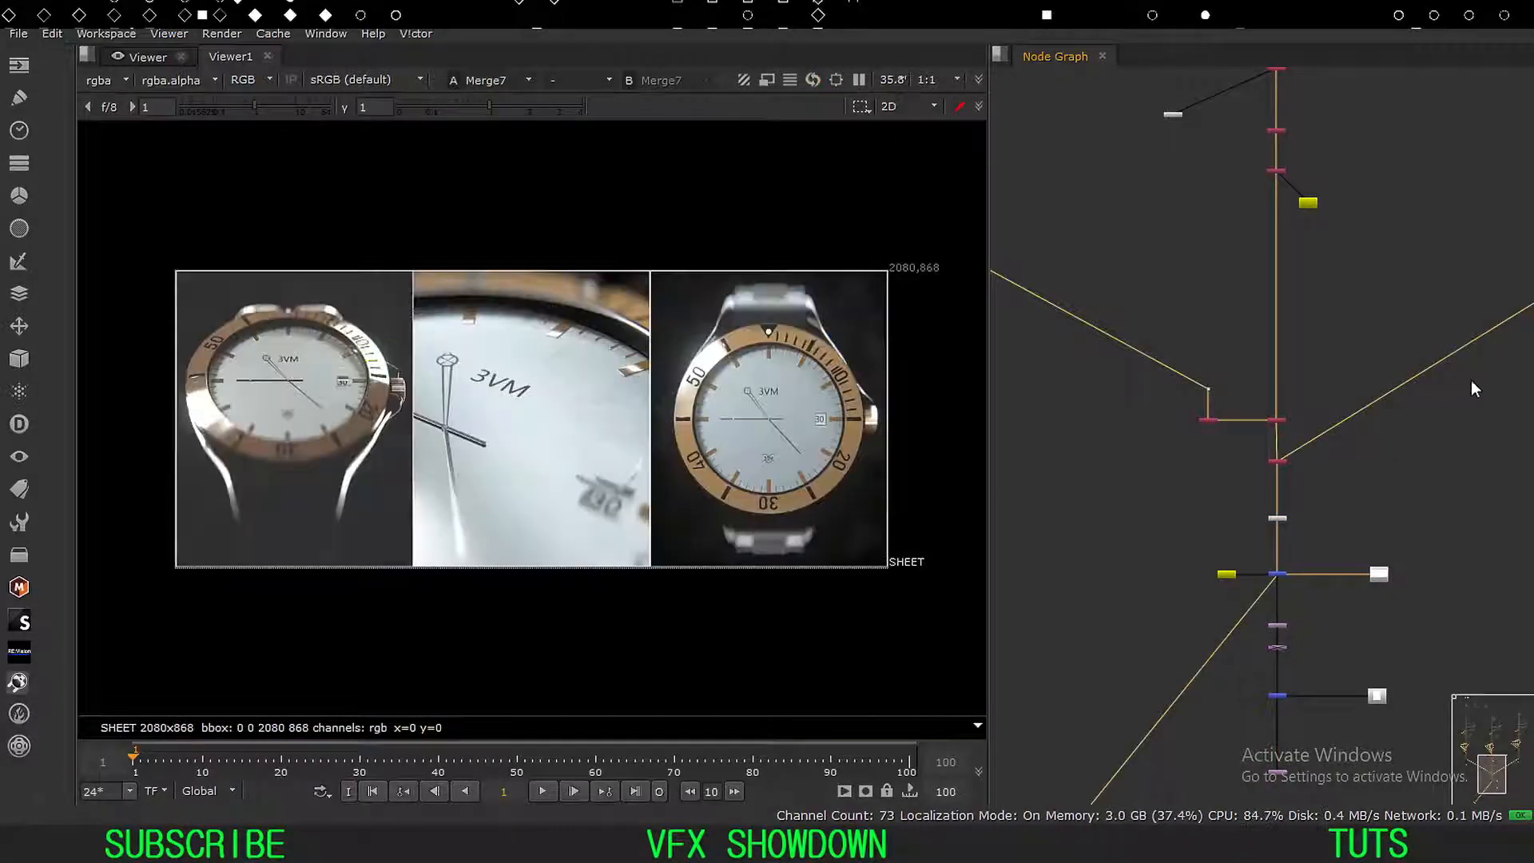
Display the third watch branch's layer contact sheet to compare its rgba, first, second, Third, fourth and FIVE looks.
scroll(1081, 337, down, 6)
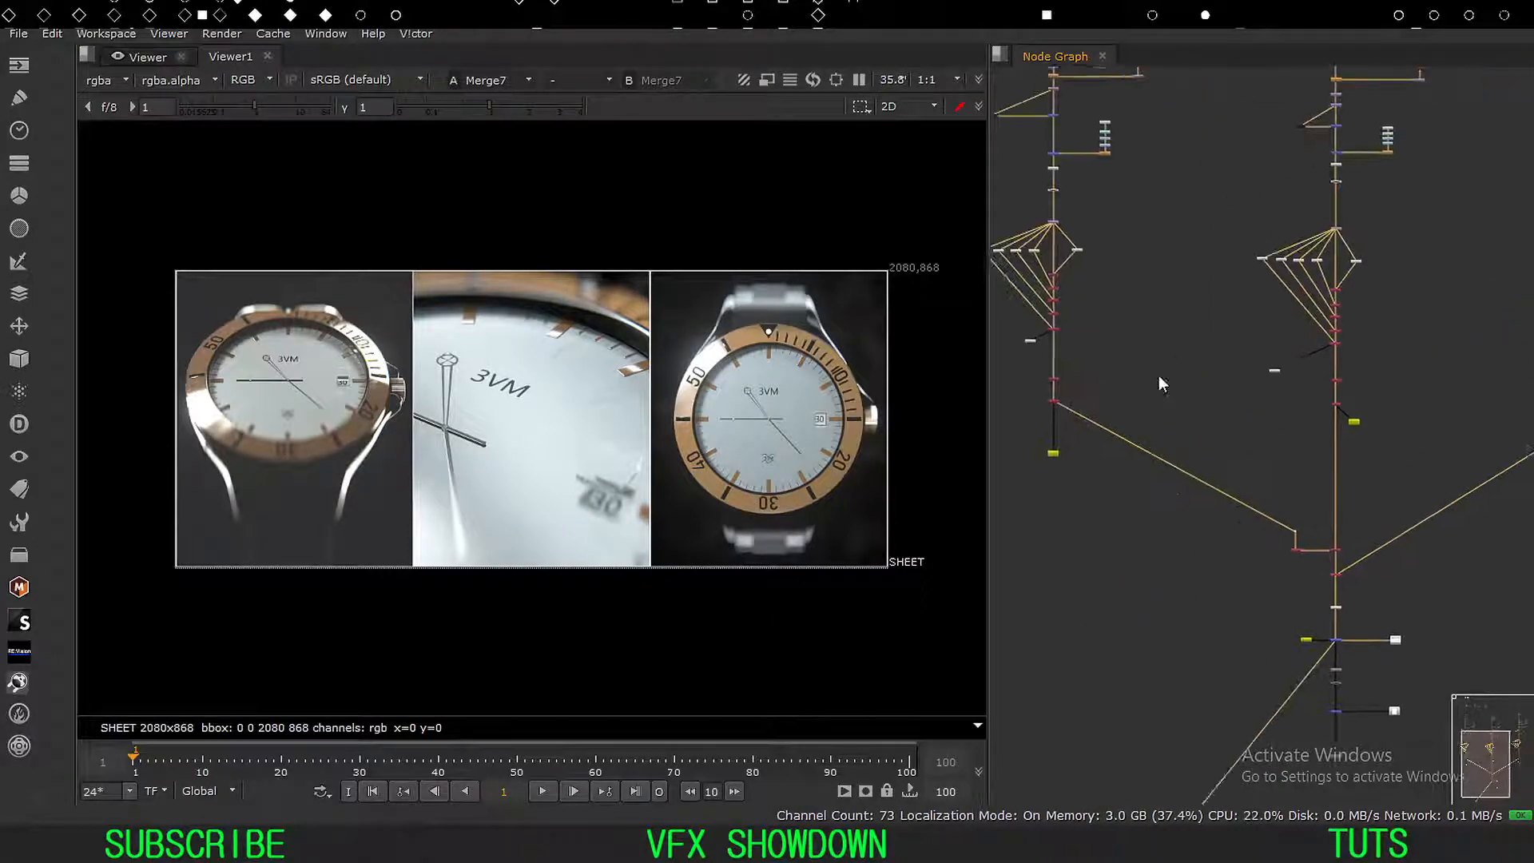
scroll(1154, 455, up, 6)
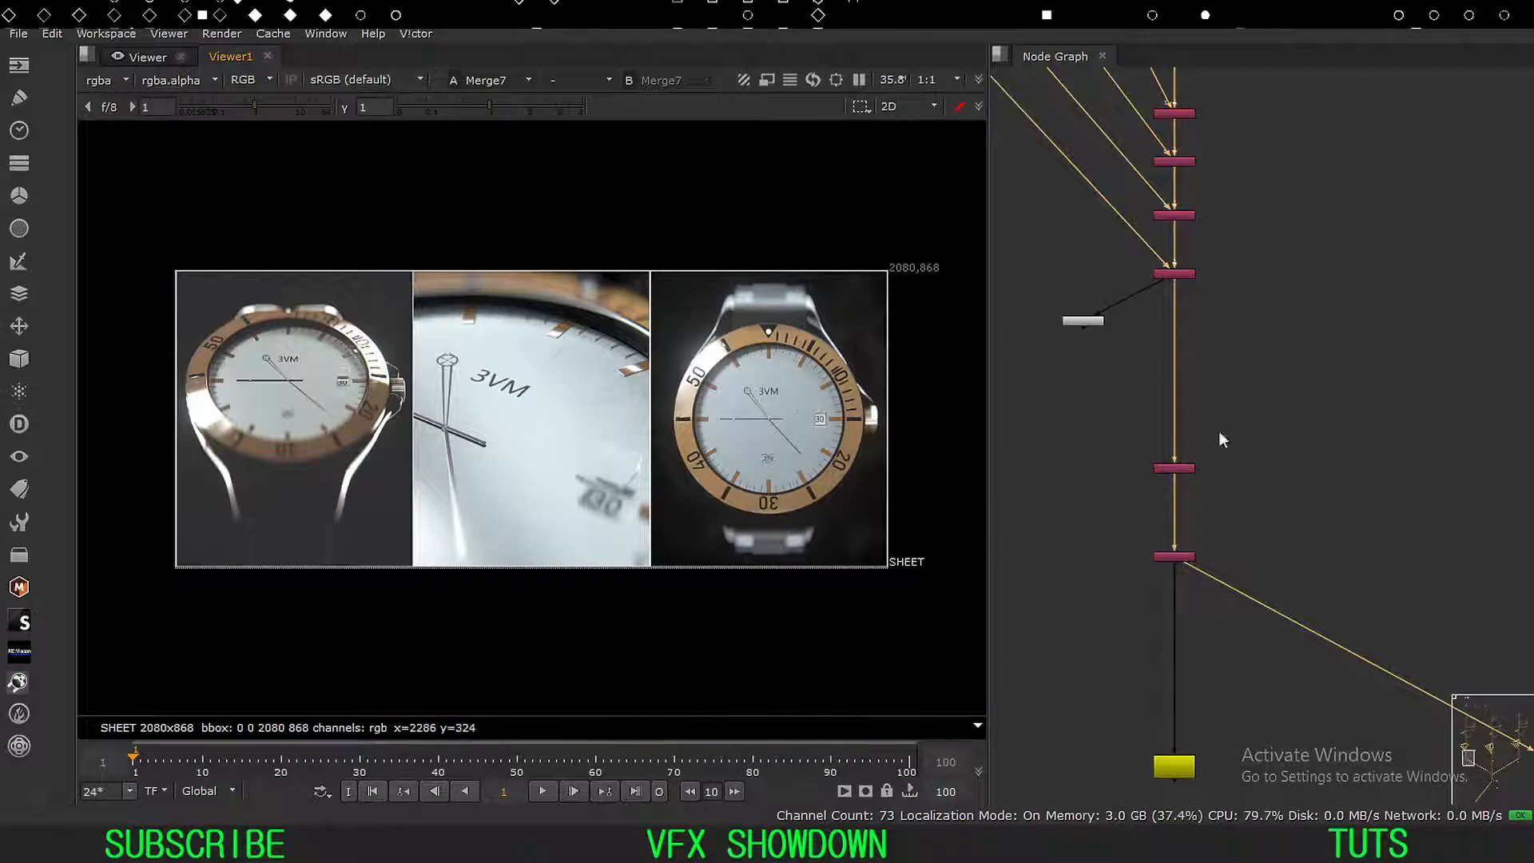
scroll(1219, 430, down, 5)
middle_drag(1509, 448, 1089, 527)
scroll(1182, 417, up, 3)
middle_drag(1230, 427, 1211, 481)
drag(1207, 388, 1067, 492)
key(1)
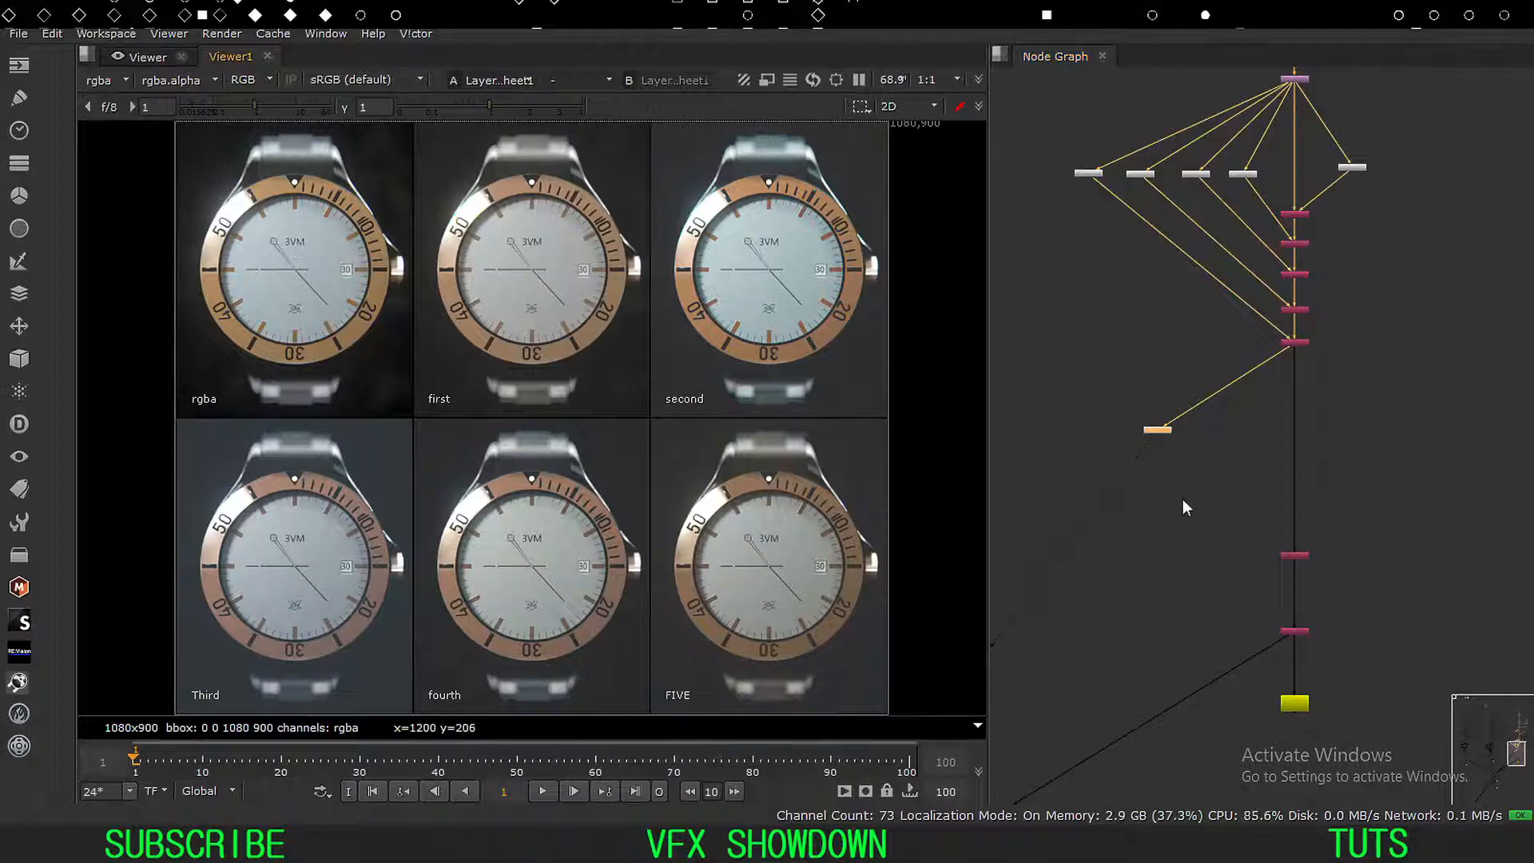
Return the viewer to the combined three-watch sheet from Merge7.
scroll(1182, 498, down, 4)
scroll(1249, 429, up, 6)
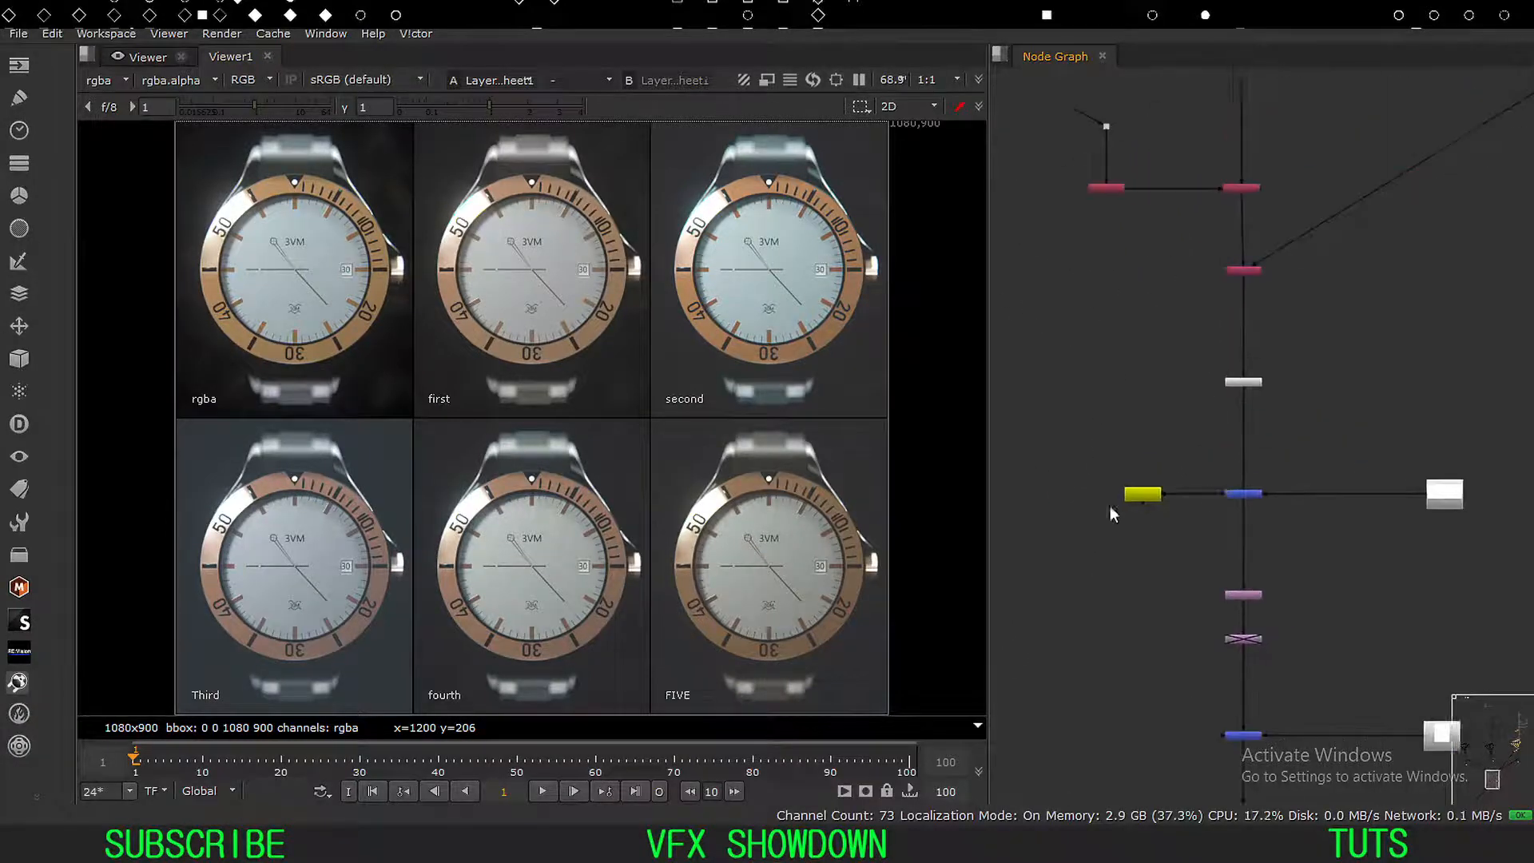
drag(1308, 455, 1214, 527)
key(1)
Set the in 1 source of Shuffle5 in the third watch's branch to the FIVE layer.
middle_drag(1349, 383, 1061, 524)
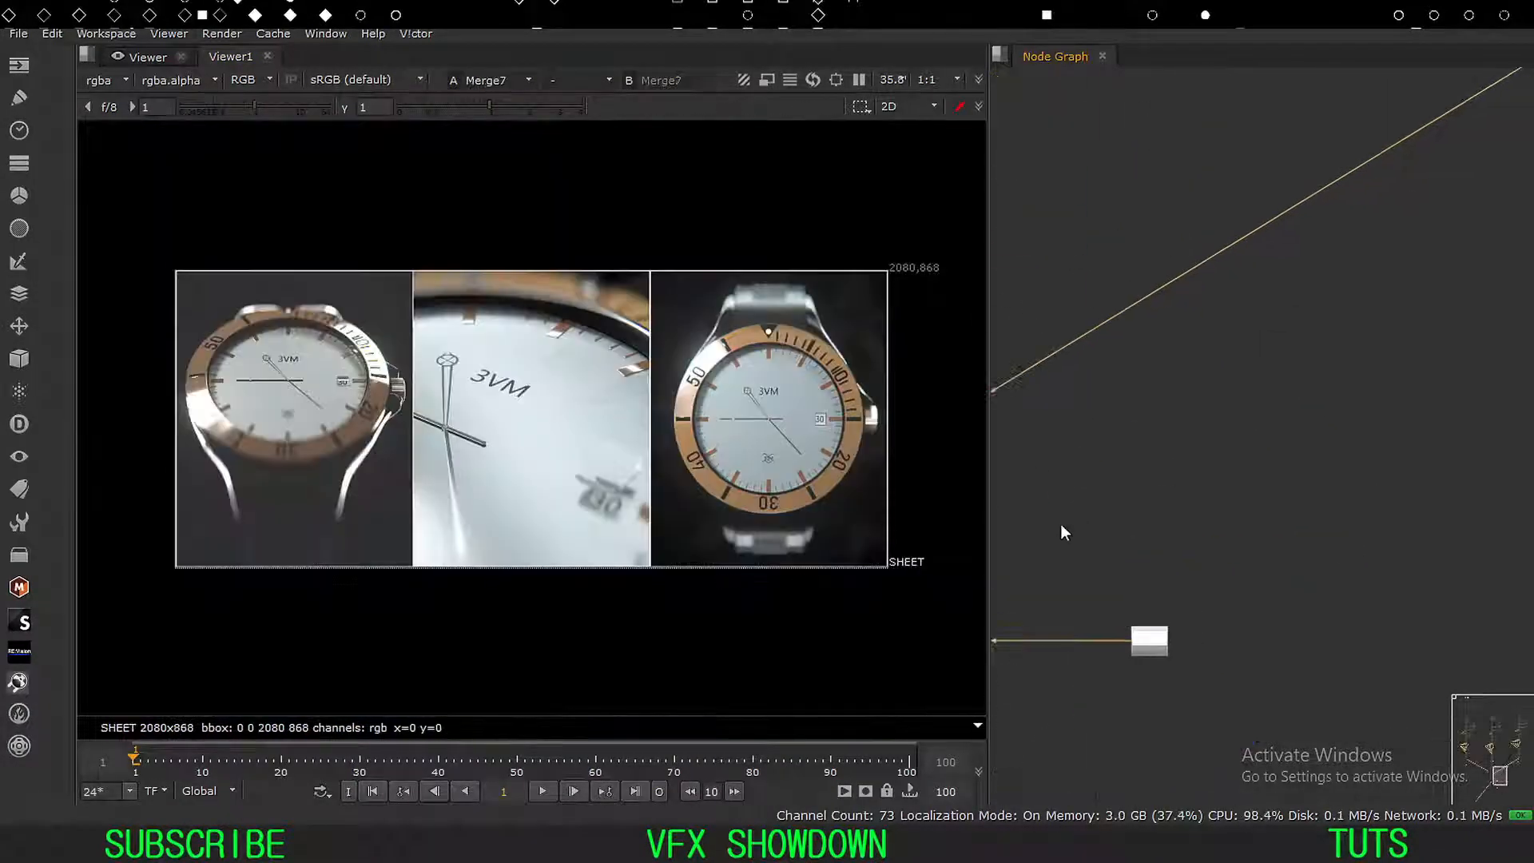
scroll(1182, 416, down, 3)
scroll(1177, 413, down, 3)
middle_drag(1517, 198, 1068, 427)
scroll(1223, 324, up, 4)
middle_drag(1116, 294, 1228, 458)
double_click(1151, 413)
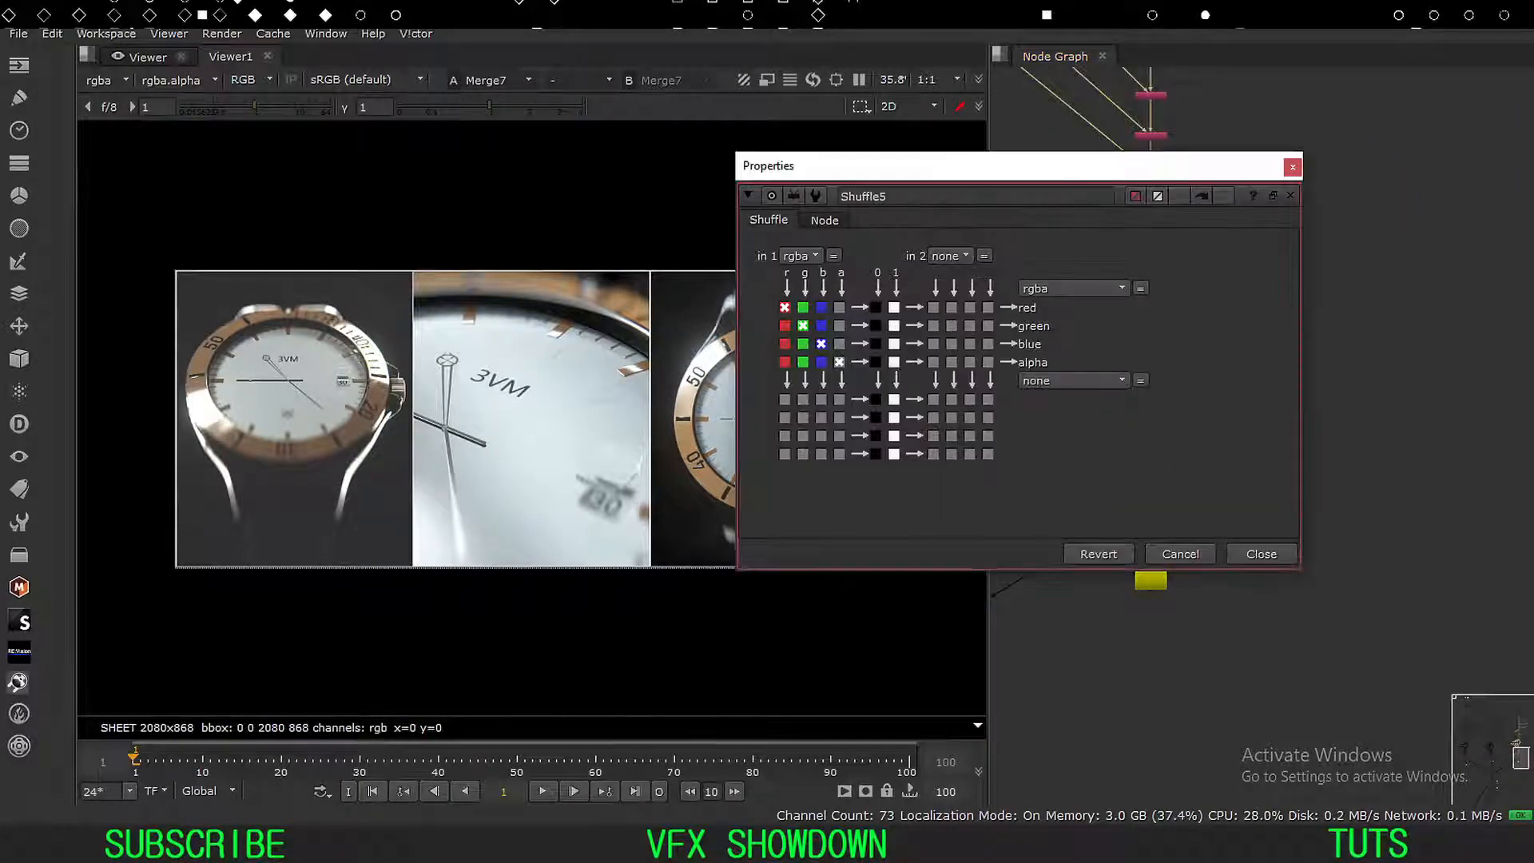
click(853, 226)
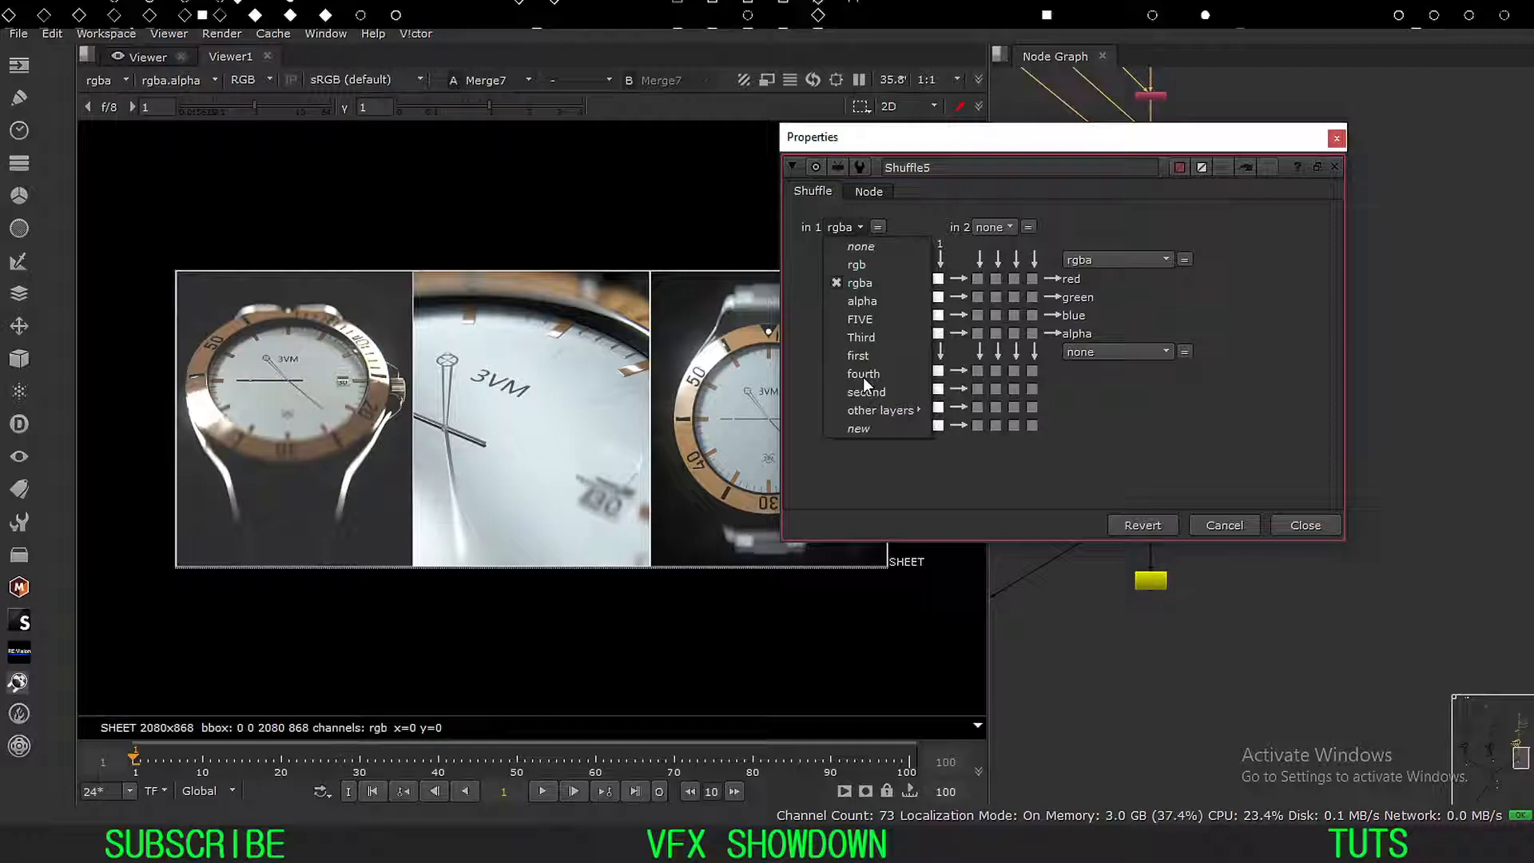
click(861, 321)
drag(969, 137, 1190, 108)
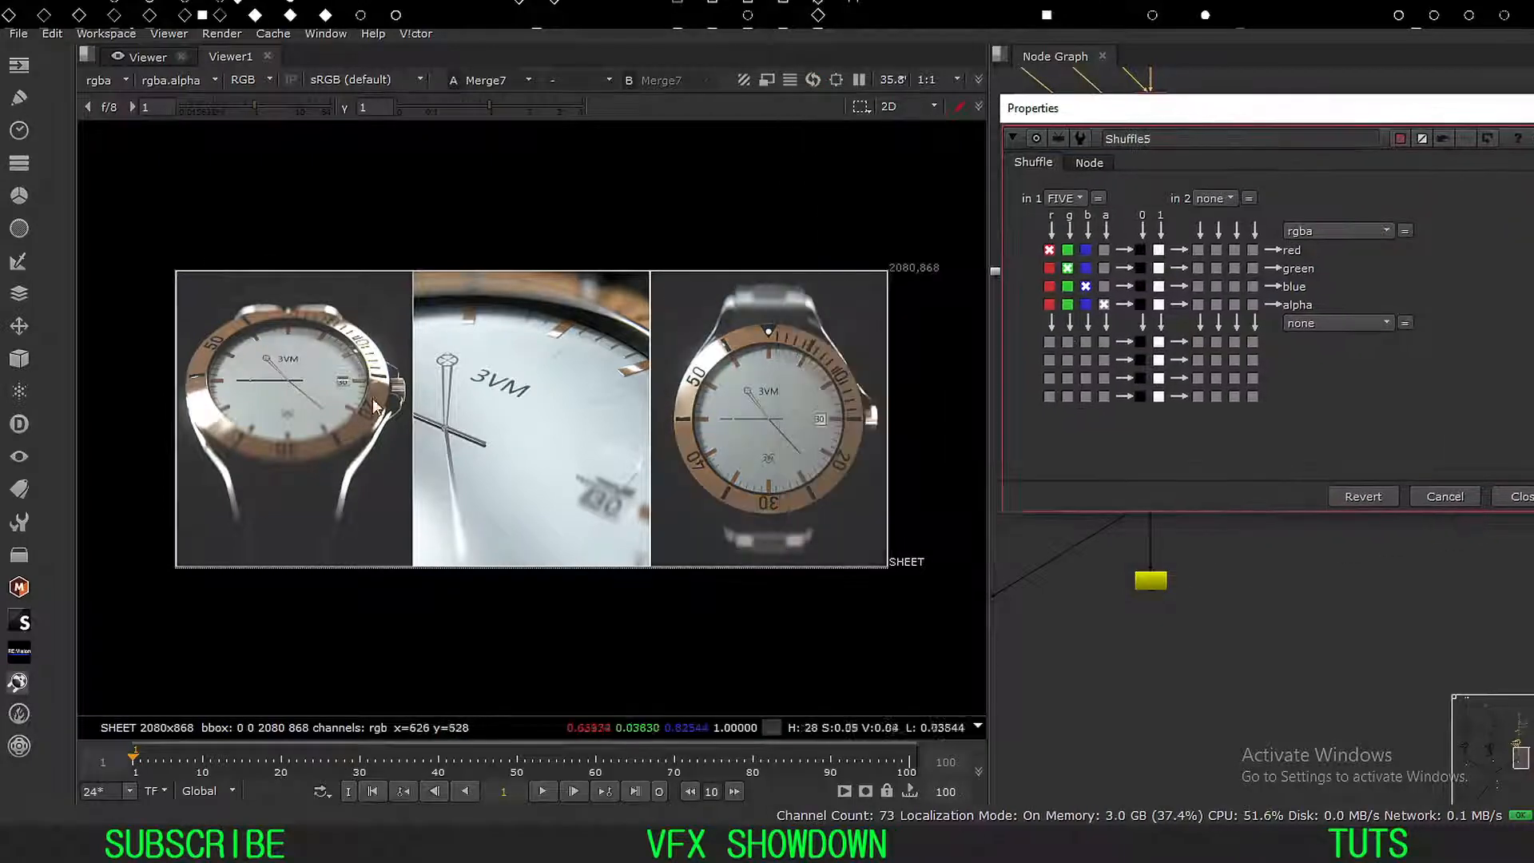
drag(689, 521, 690, 524)
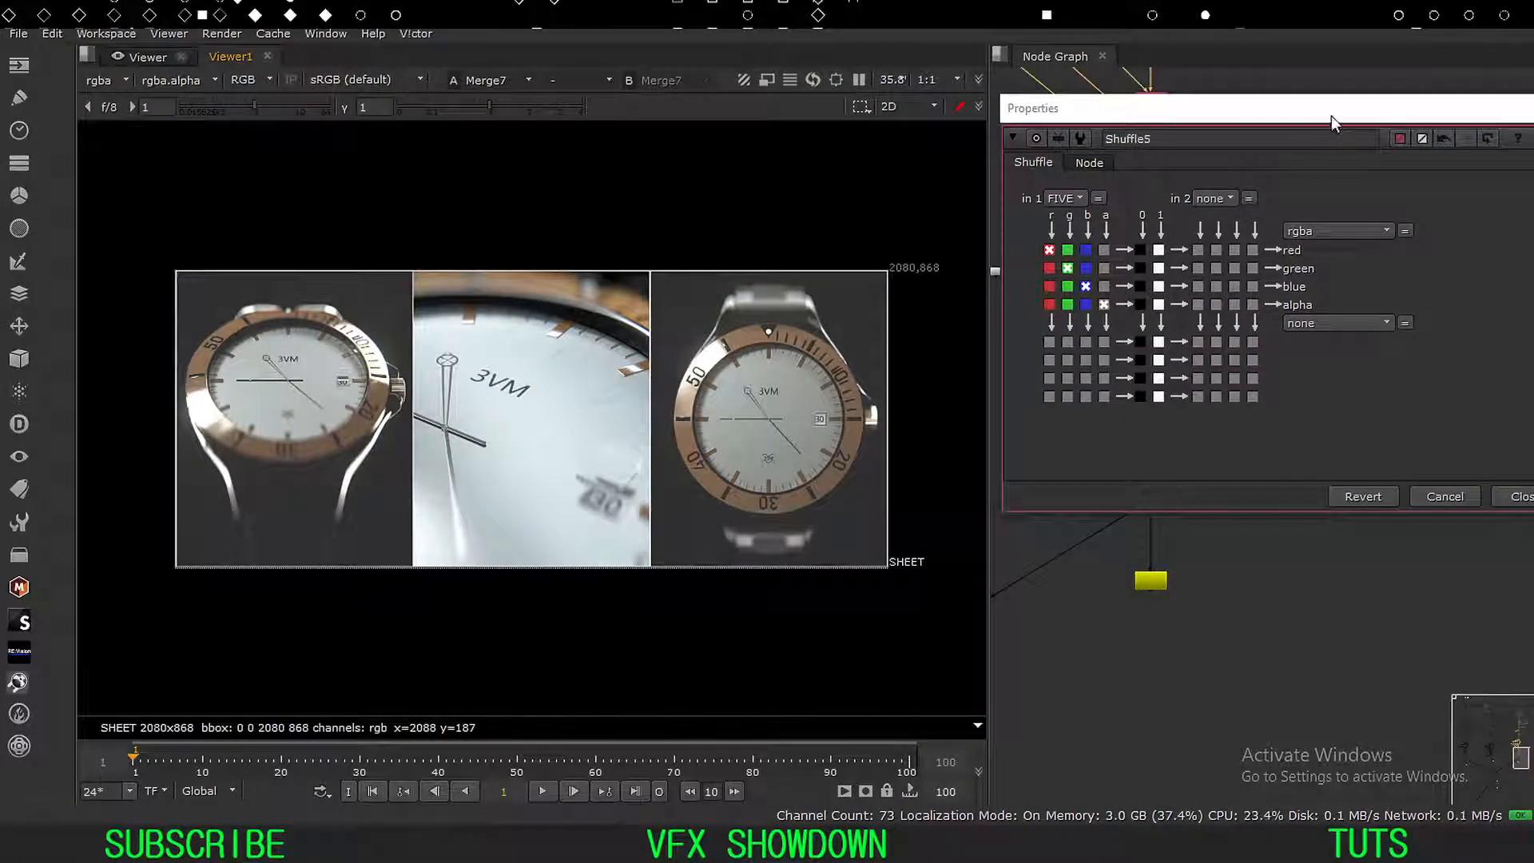
drag(1331, 117, 1101, 122)
click(1293, 510)
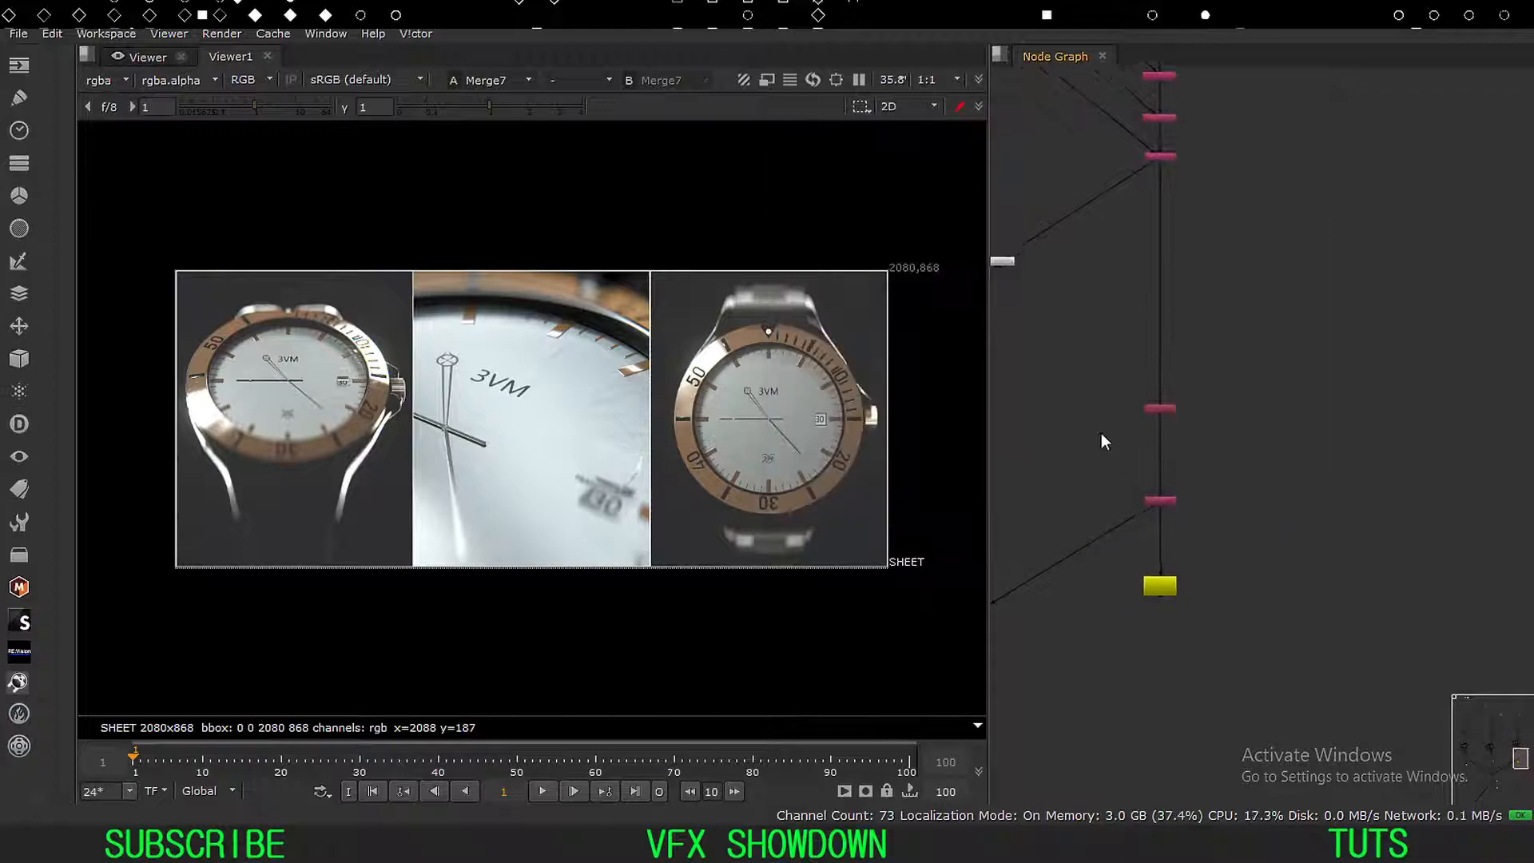
Examine how the three watch looks match in the combined sheet, along with the merging part of the node graph.
scroll(1098, 432, down, 3)
middle_drag(1076, 472, 1373, 379)
scroll(1239, 409, down, 2)
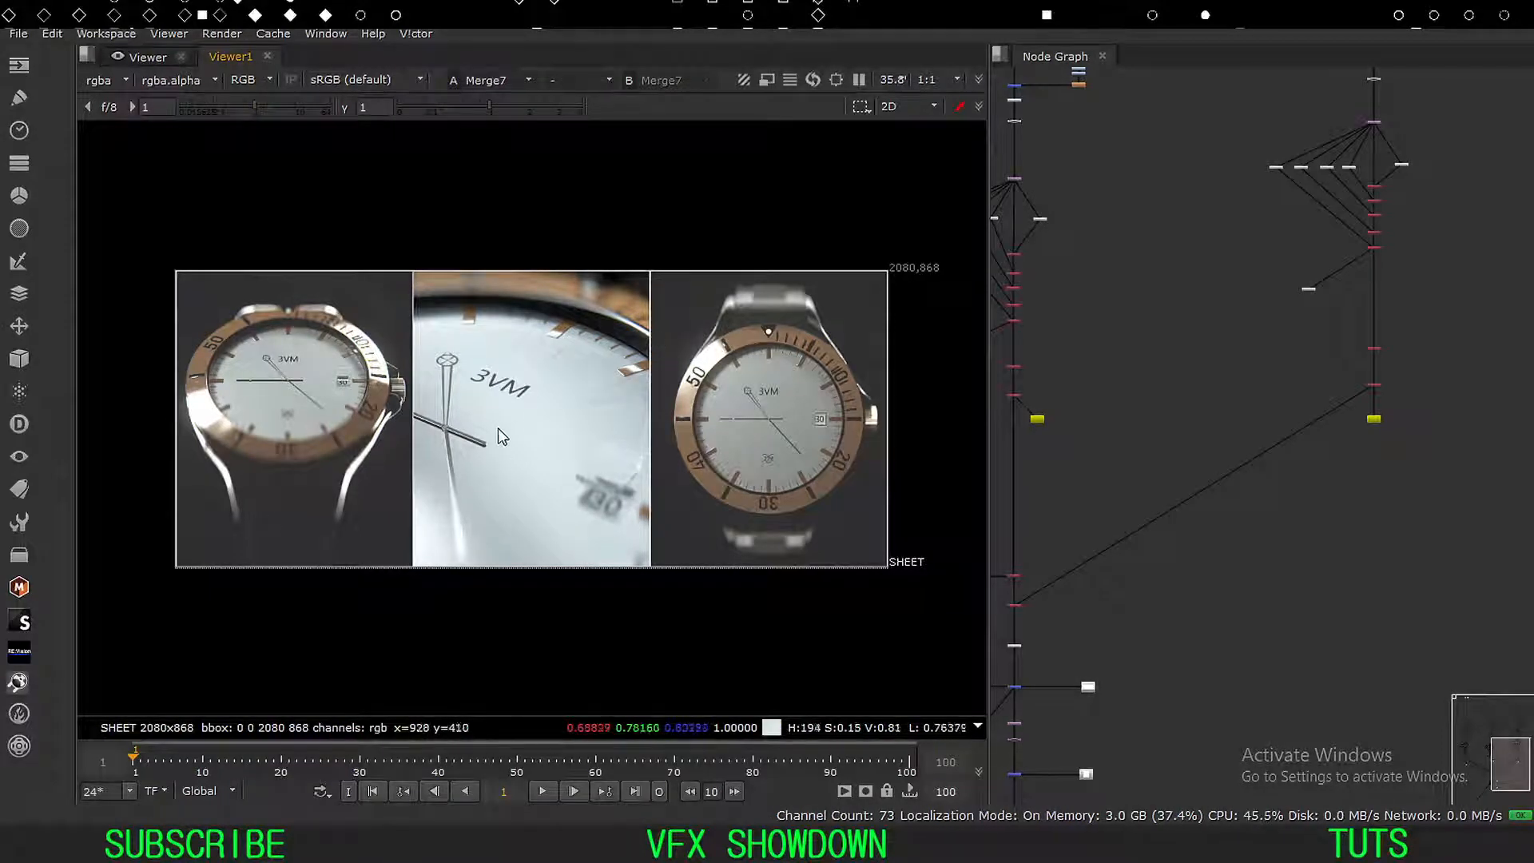
scroll(531, 421, up, 2)
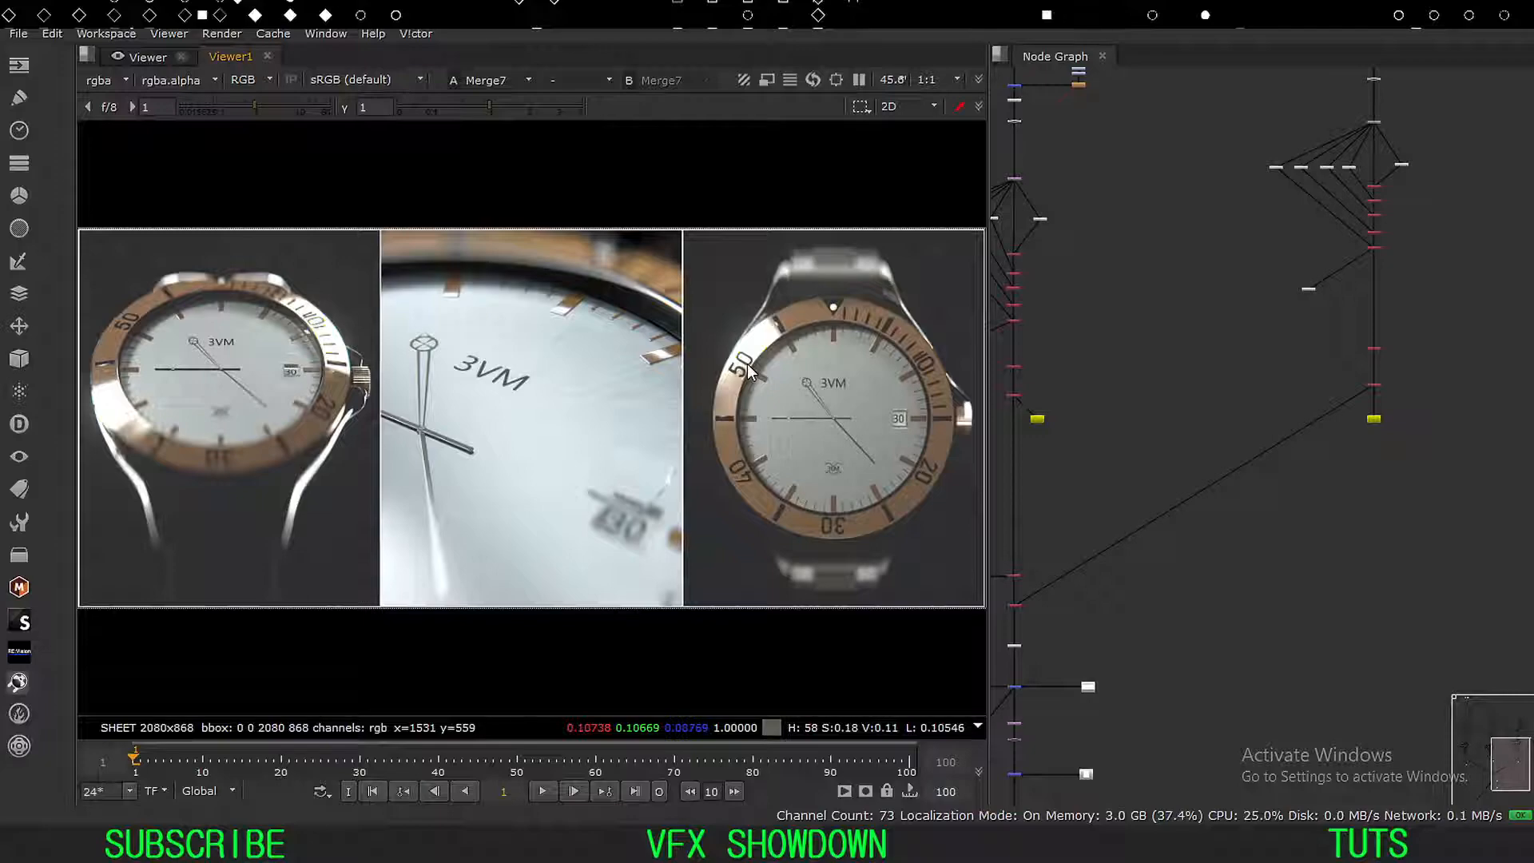
middle_drag(1110, 482, 1272, 379)
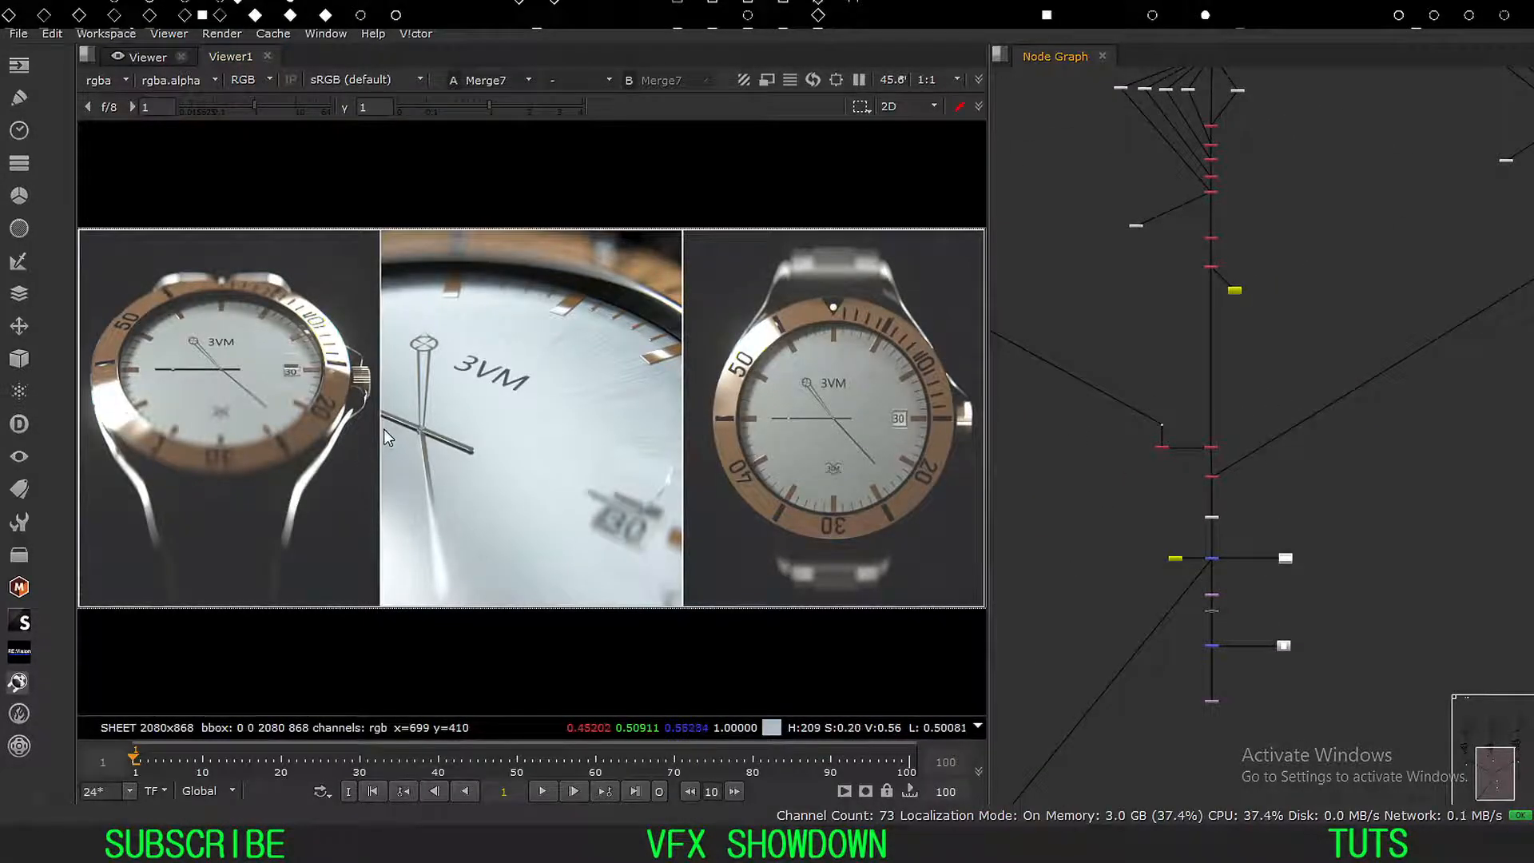
middle_drag(1186, 492, 1217, 468)
scroll(1220, 479, up, 3)
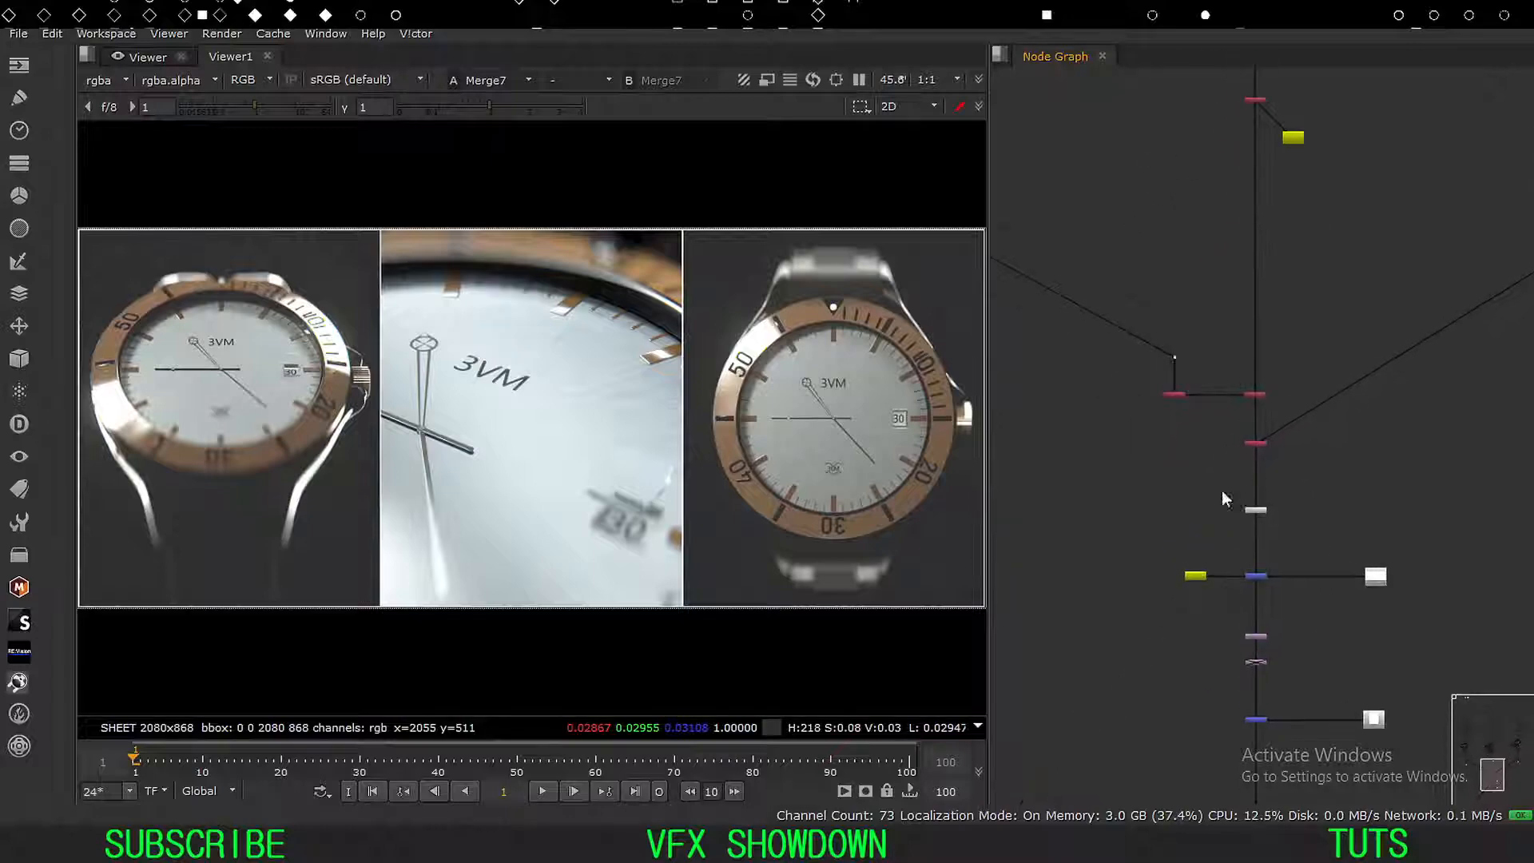
middle_drag(1166, 619, 1110, 394)
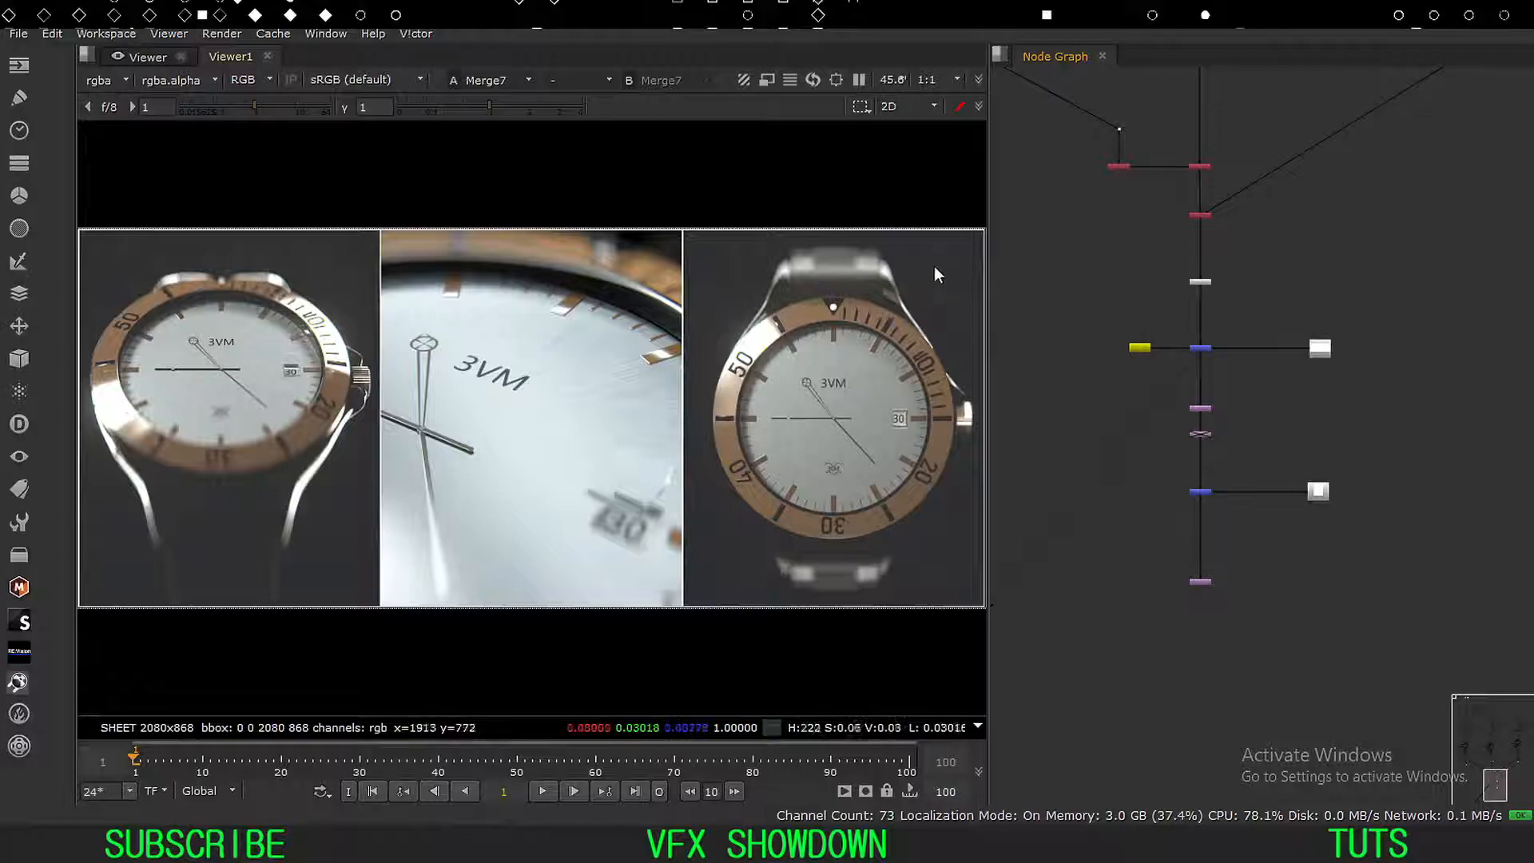
drag(1042, 202, 744, 531)
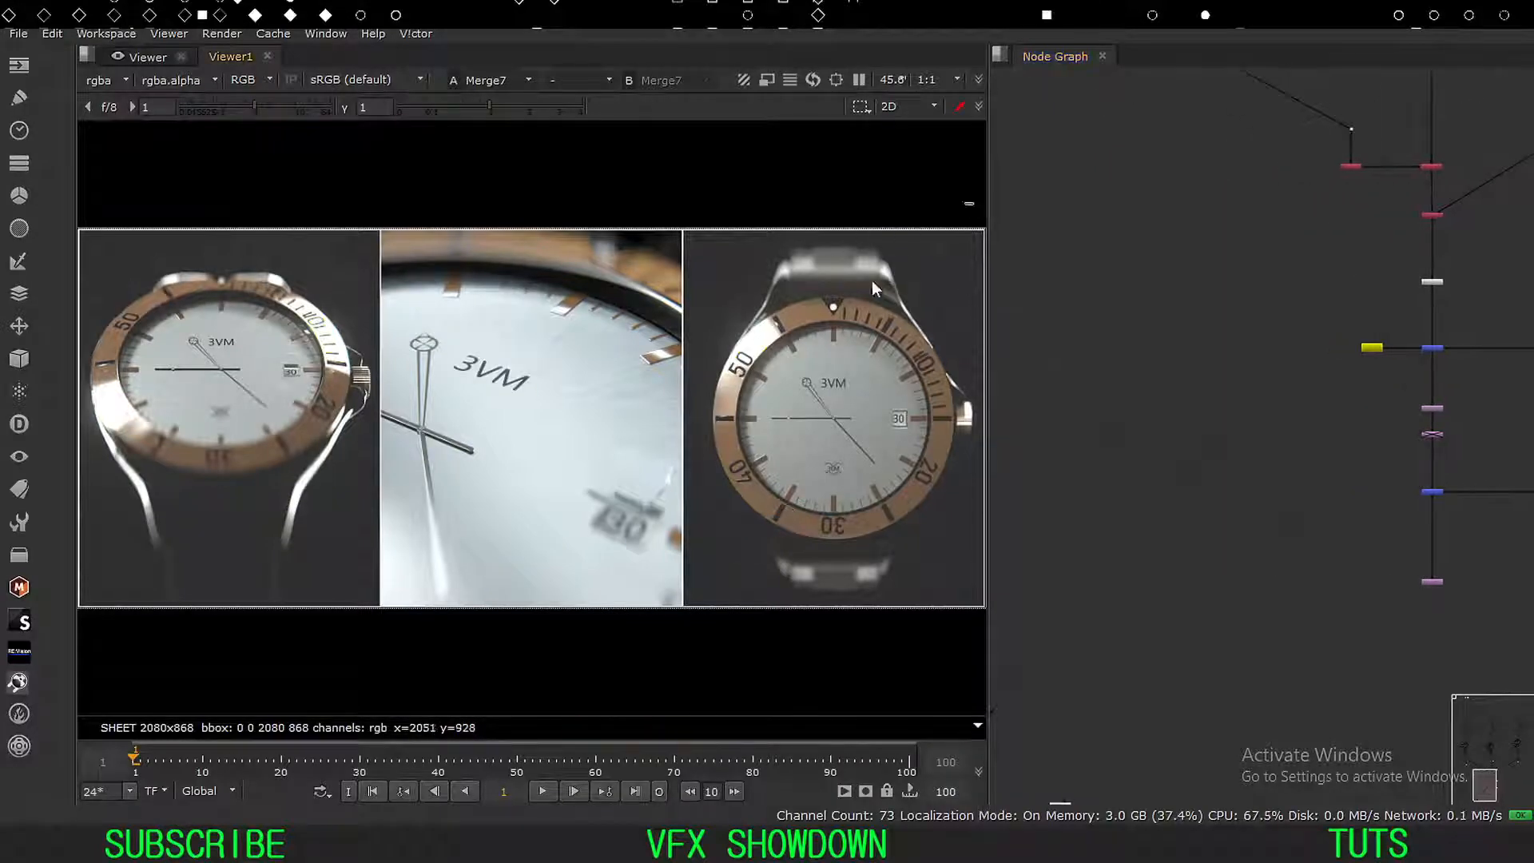
drag(976, 203, 652, 604)
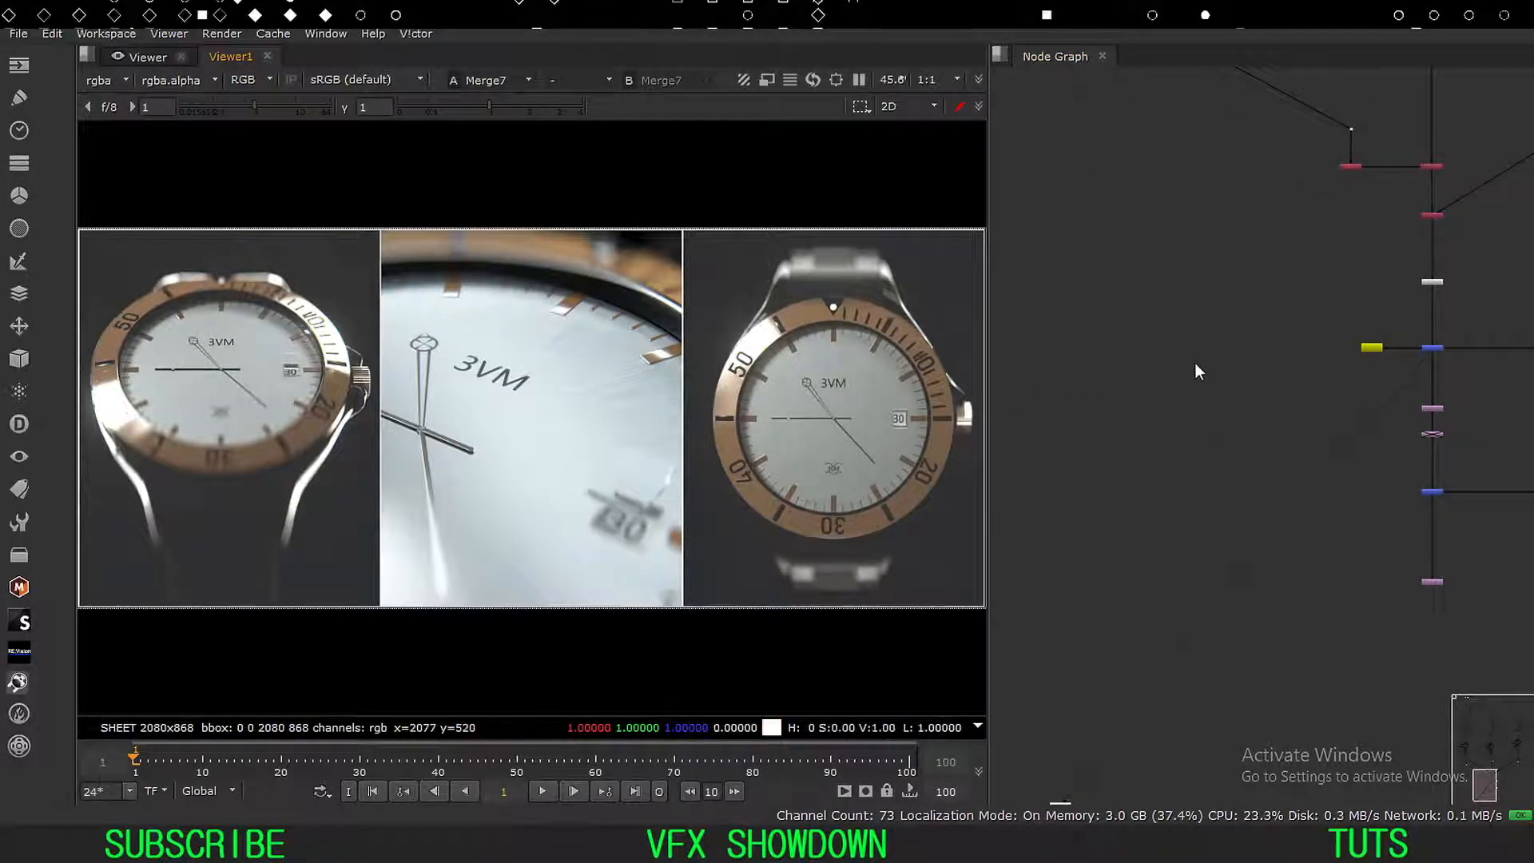
scroll(1181, 364, down, 3)
scroll(1190, 375, up, 2)
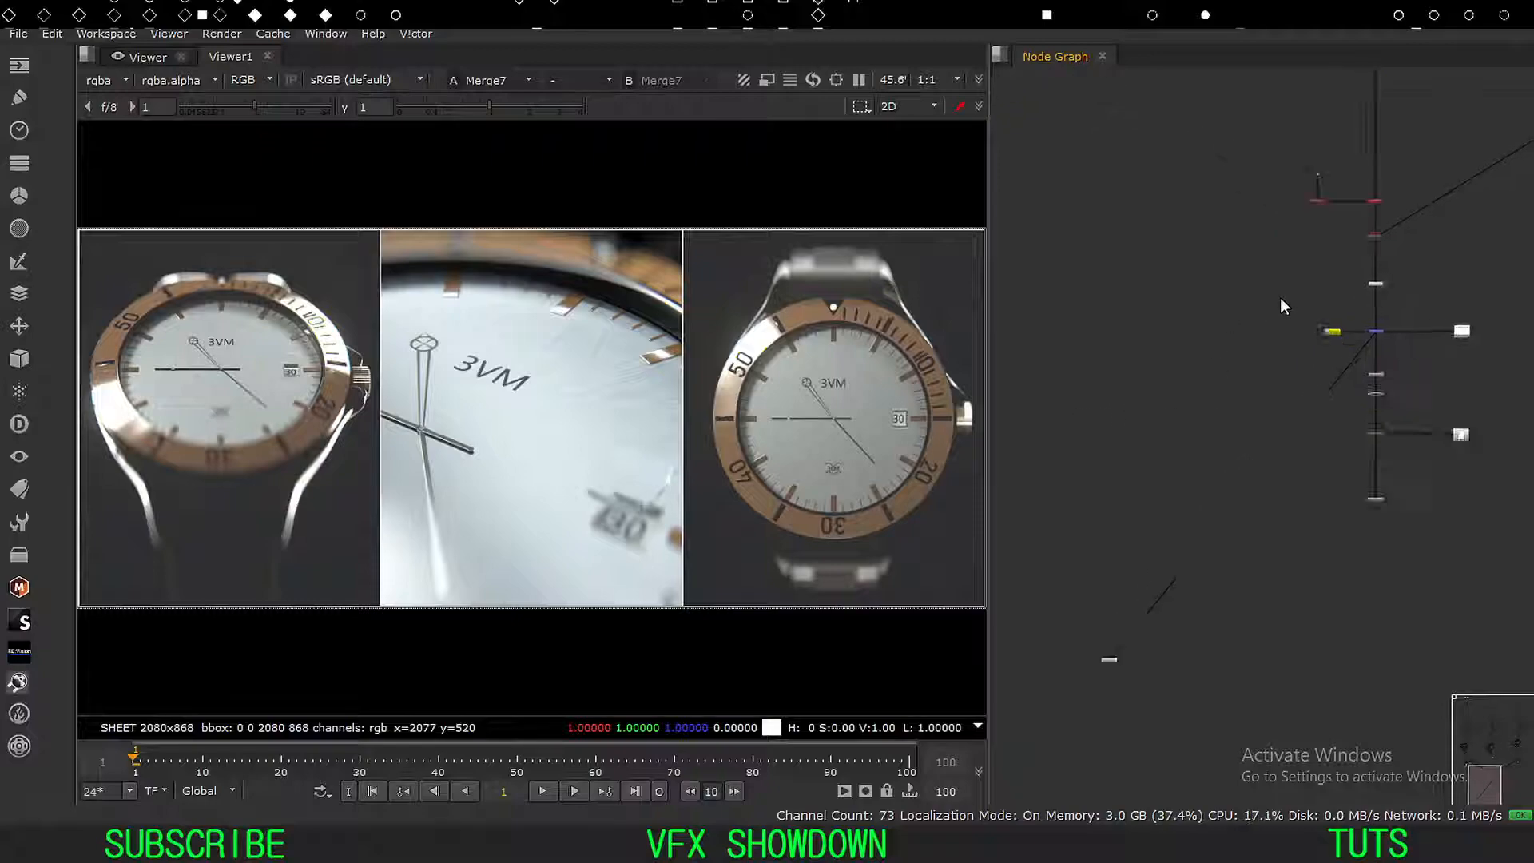
Try swapping the inputs of the node that joins the first and second watch branches.
middle_drag(1350, 249, 1043, 424)
scroll(1126, 401, up, 3)
middle_drag(1067, 315, 1198, 356)
click(1186, 354)
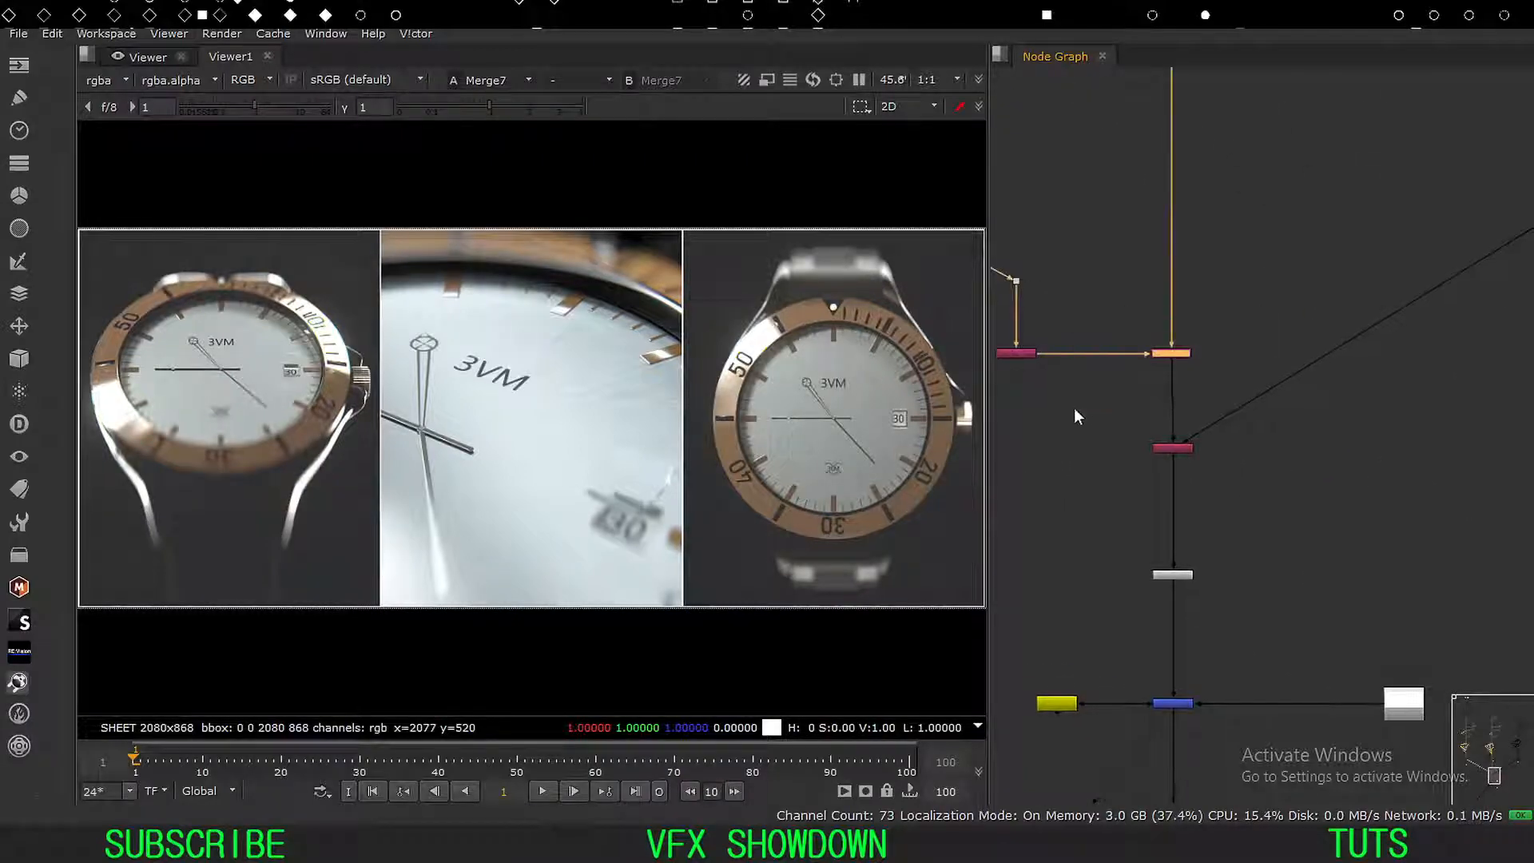
key(shift+x)
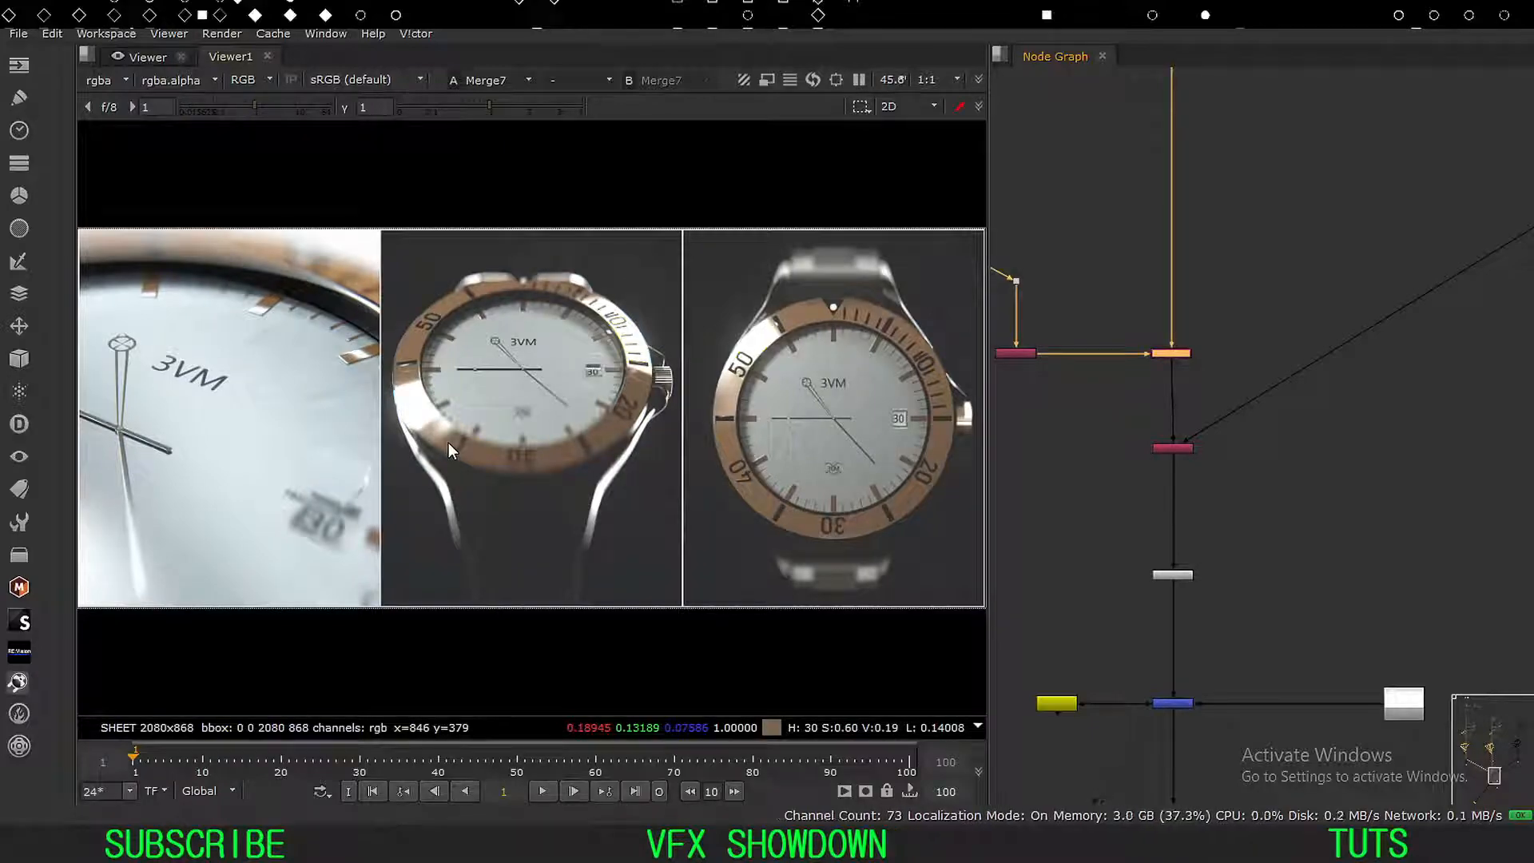
Return the viewer to 2D and swap the inputs of the node joining the first two watches back.
key(shift+x)
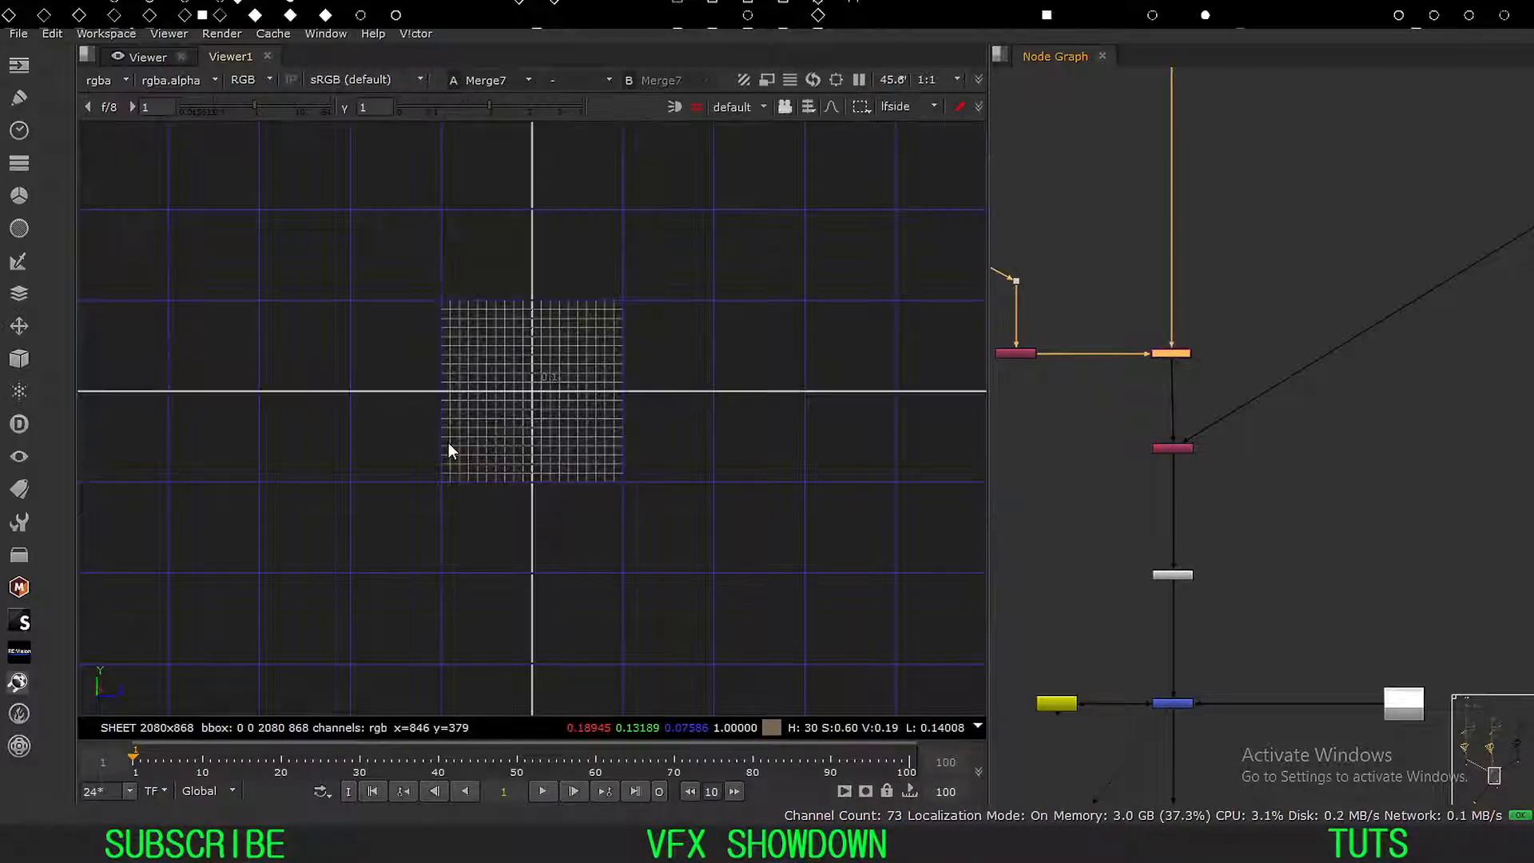
click(412, 379)
key(Tab)
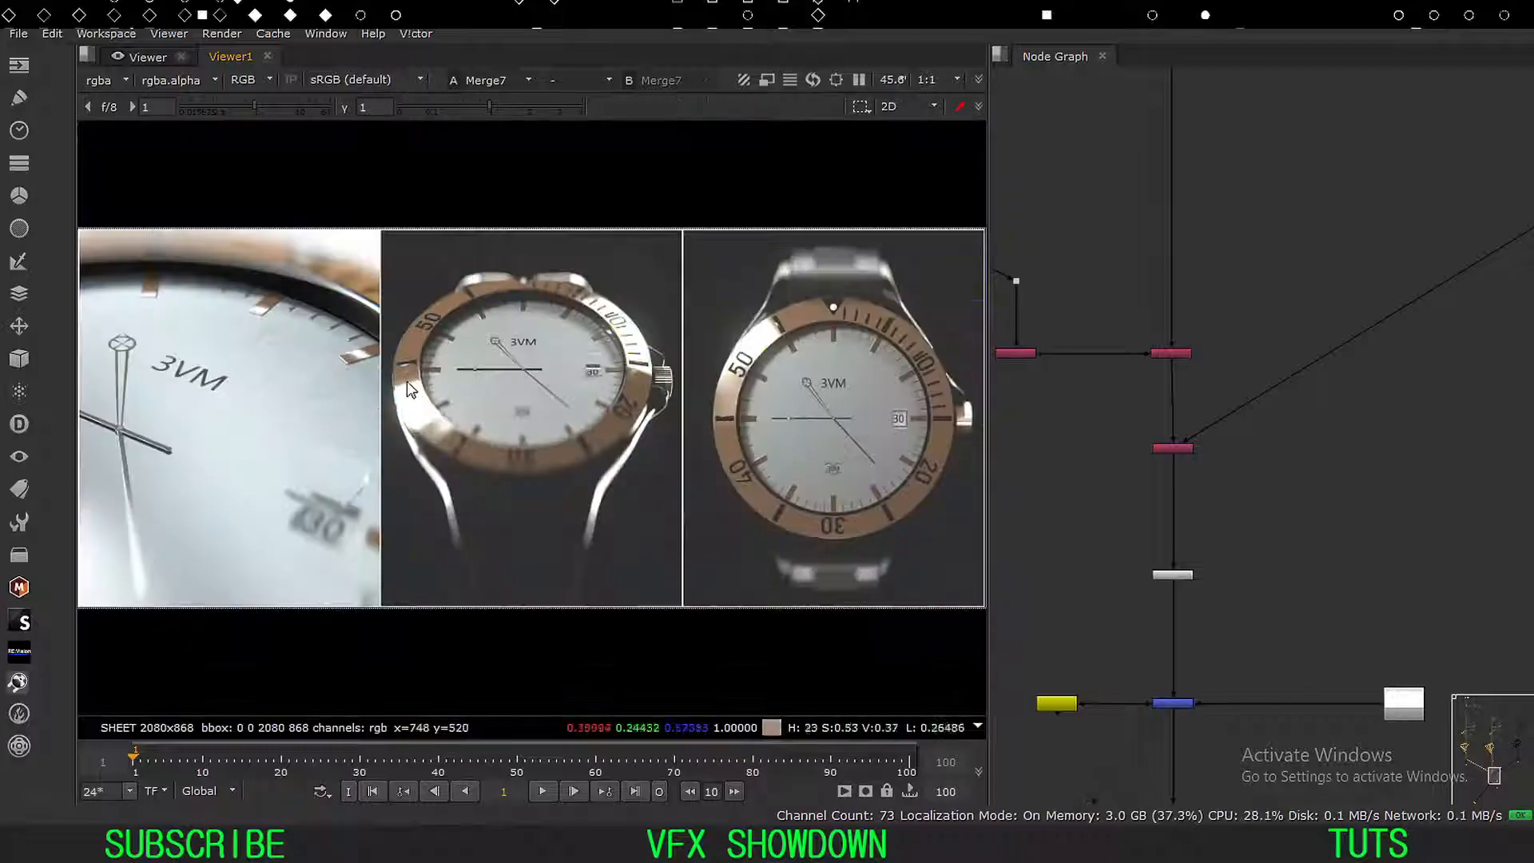
drag(1286, 302, 1099, 405)
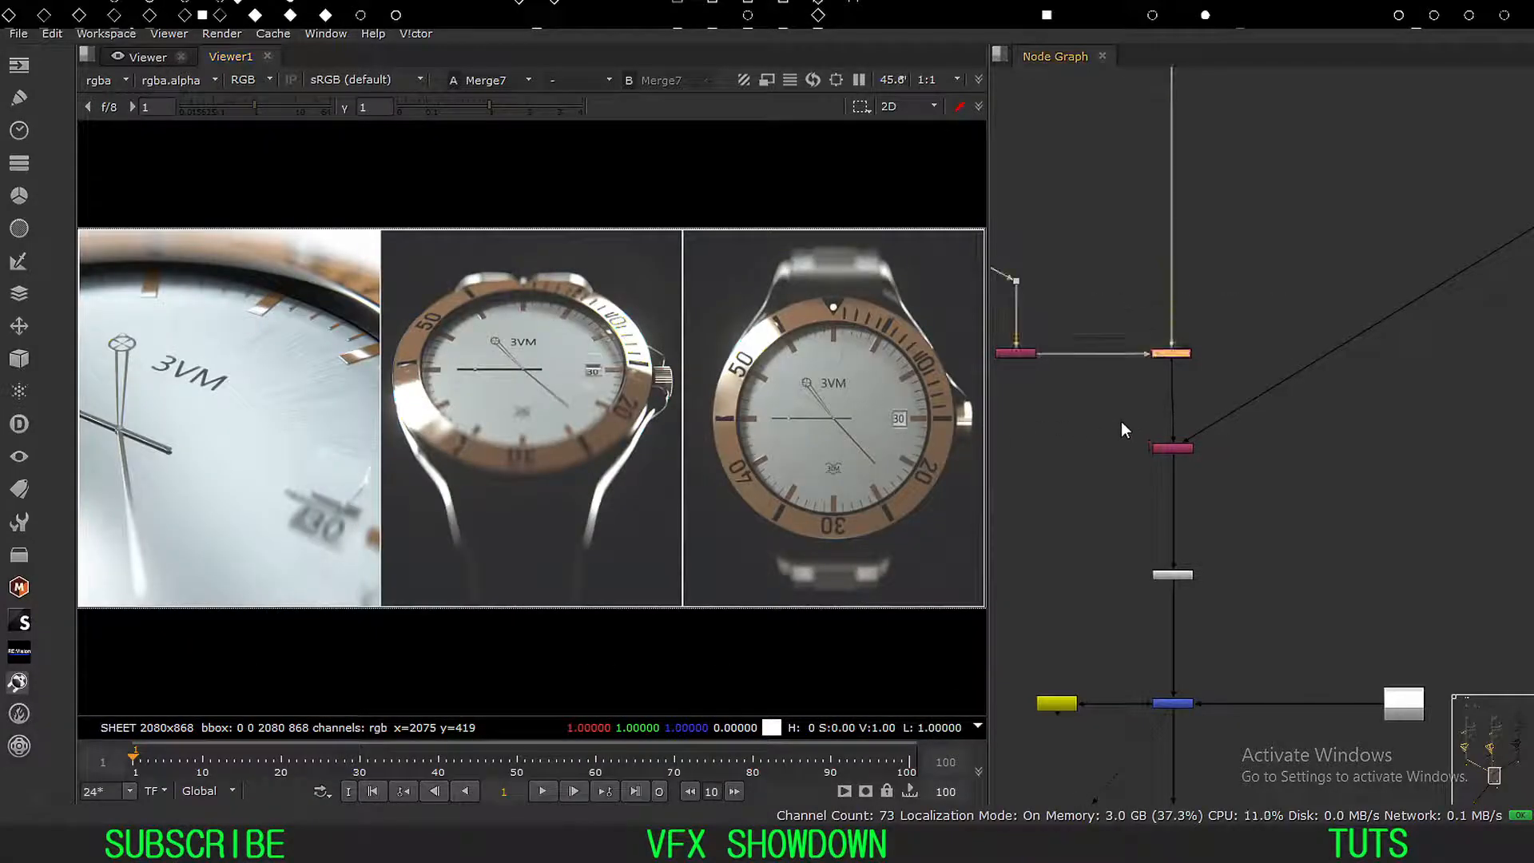
key(shift+x)
Display the Reformat2 output and fit the whole 1080x1350 frame in the viewer.
middle_drag(1092, 401, 1168, 425)
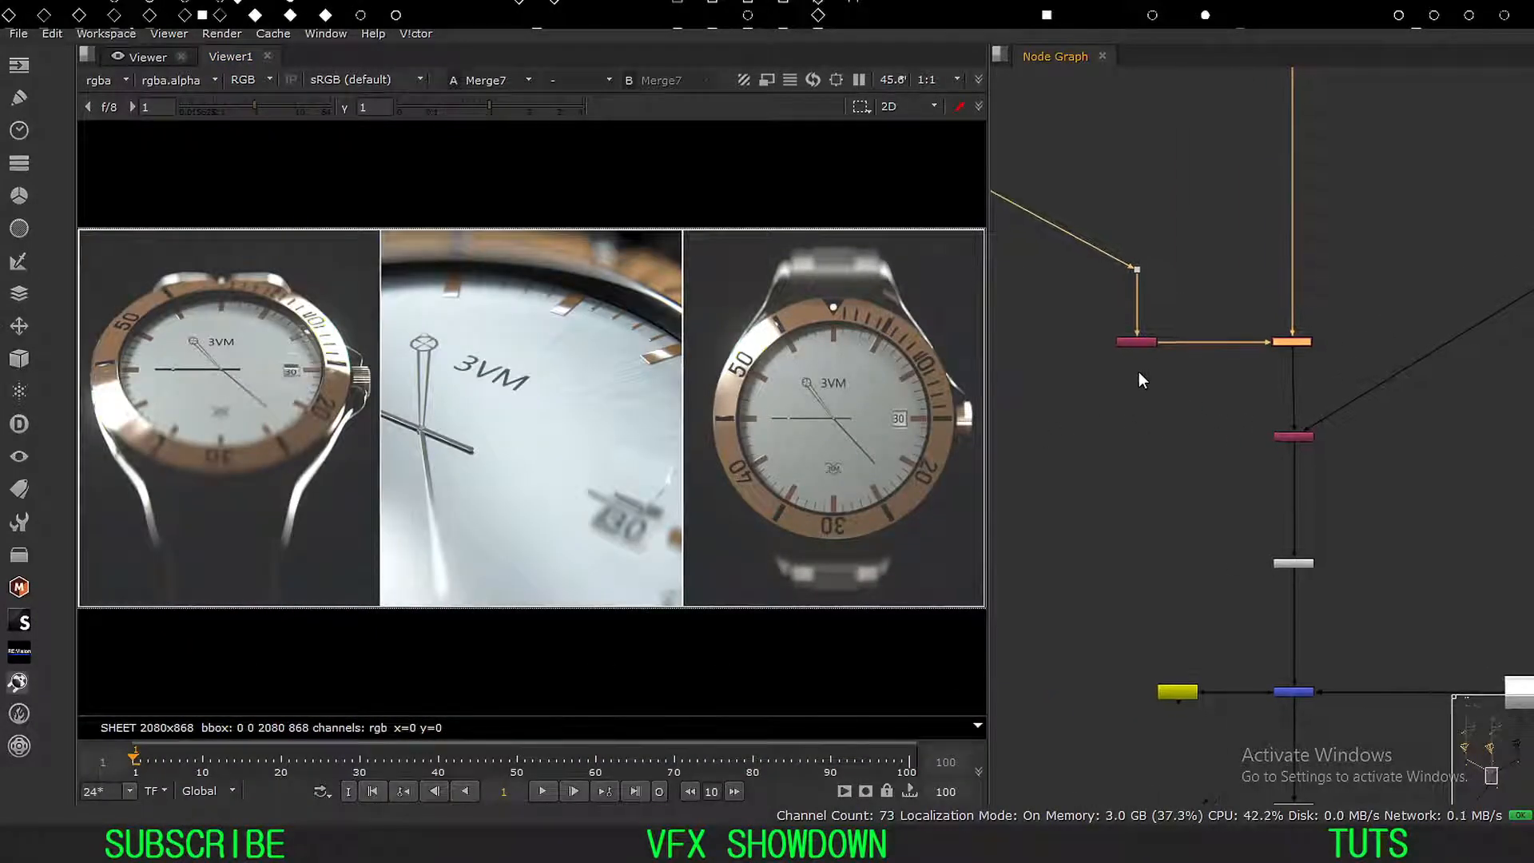
scroll(1134, 458, down, 4)
middle_drag(1121, 609, 1148, 431)
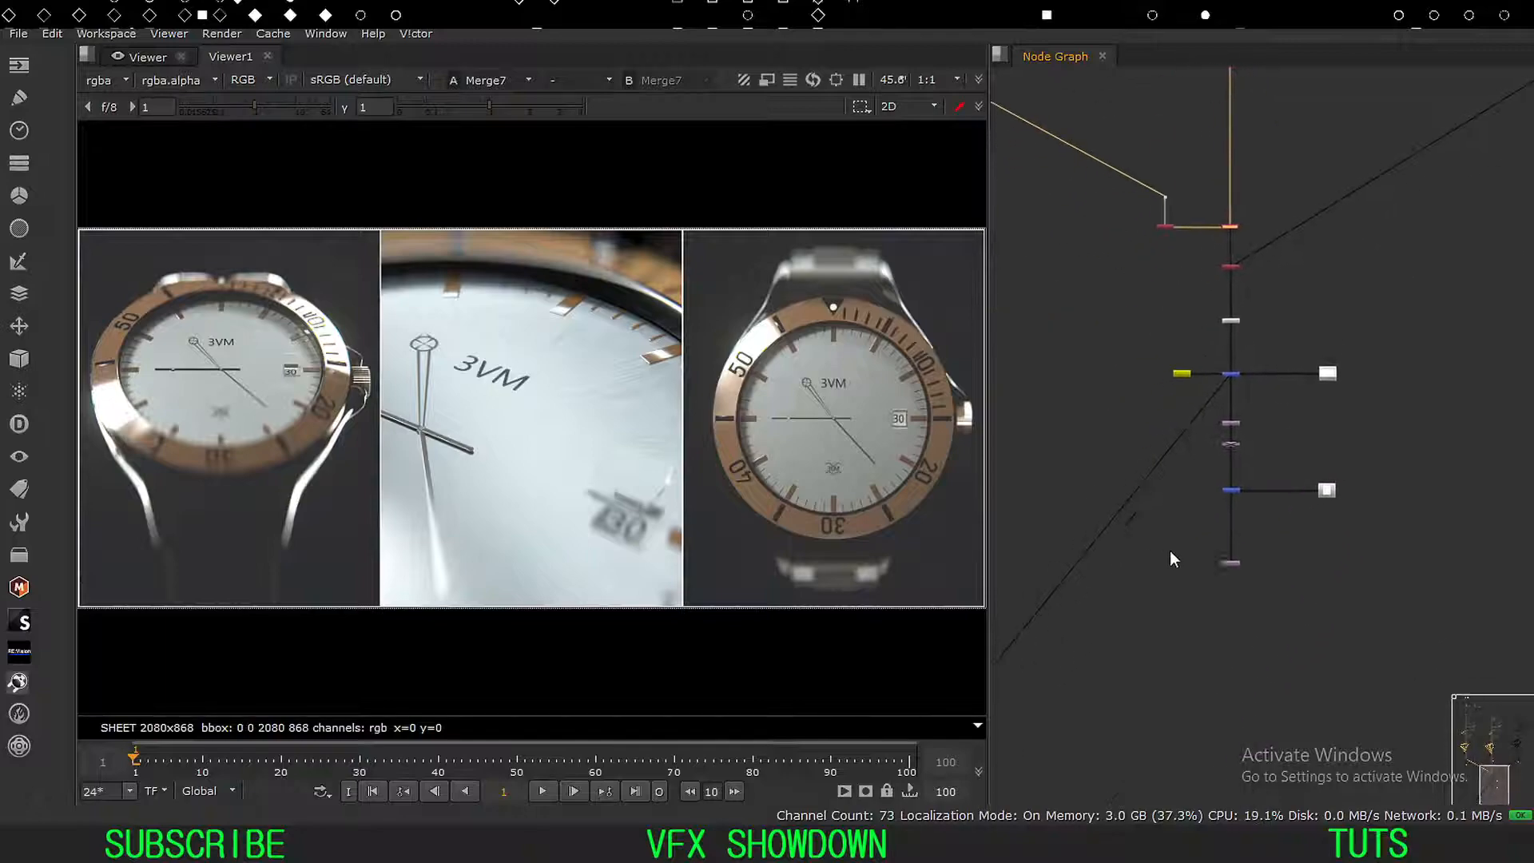
drag(1290, 539, 1168, 627)
key(1)
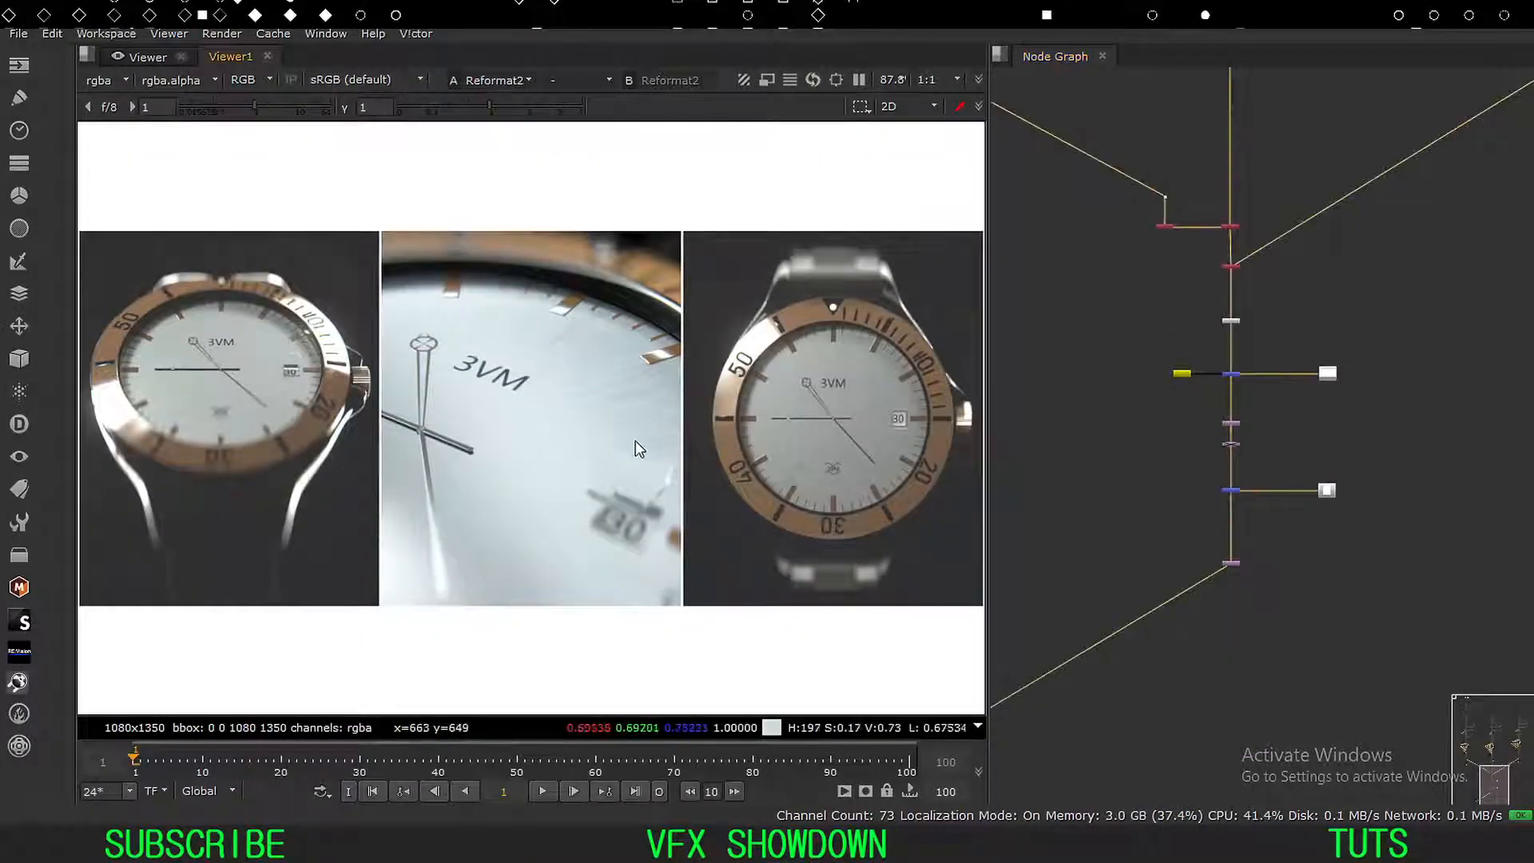
key(f)
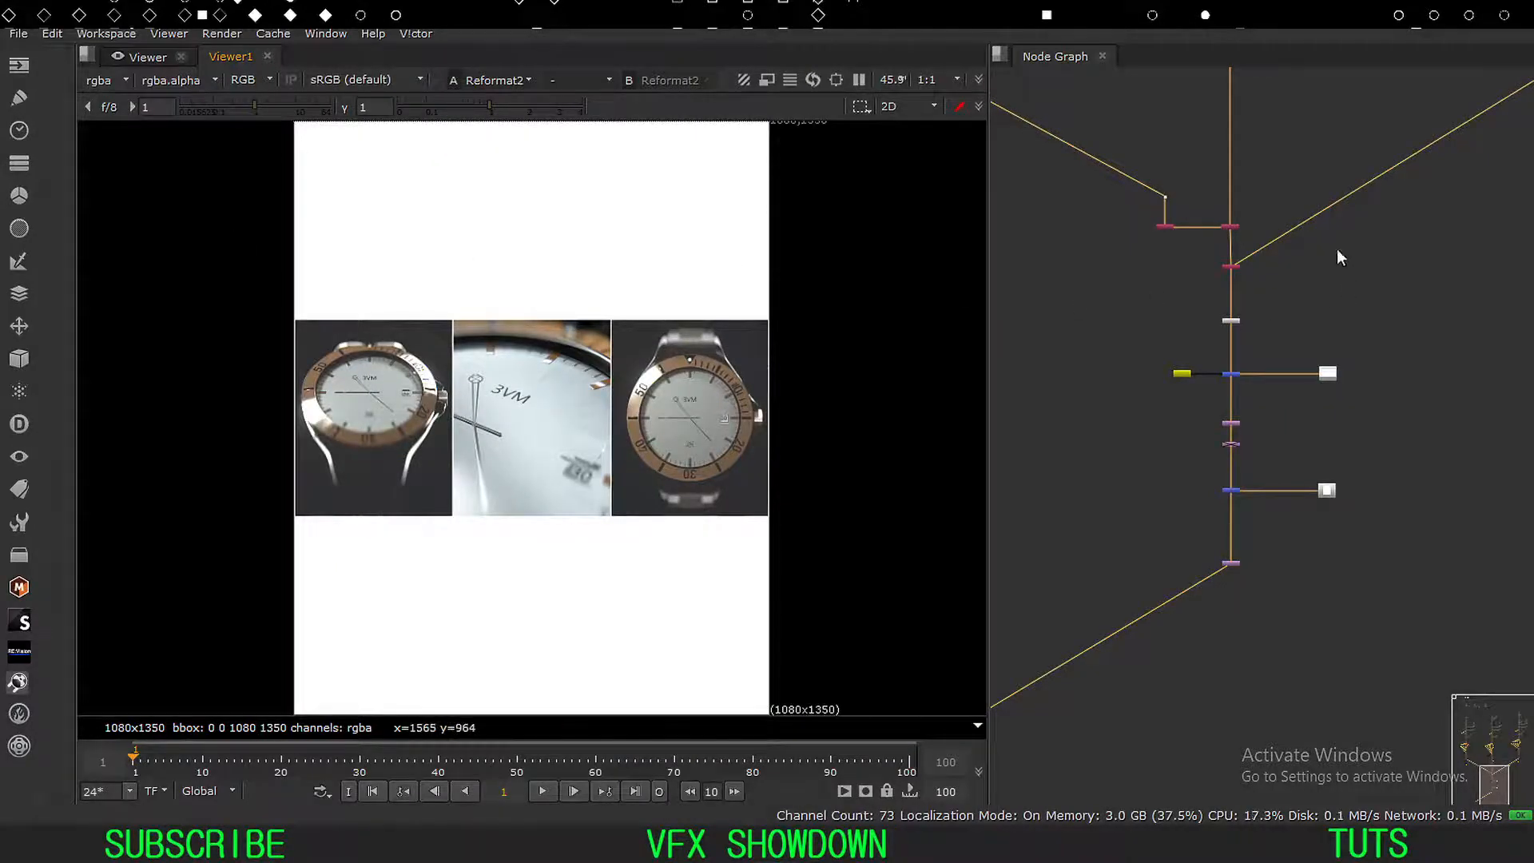
Display the Merge7 output and fit the combined watch sheet in the viewer.
drag(1290, 307, 1158, 350)
key(1)
drag(1250, 365, 1214, 397)
key(1)
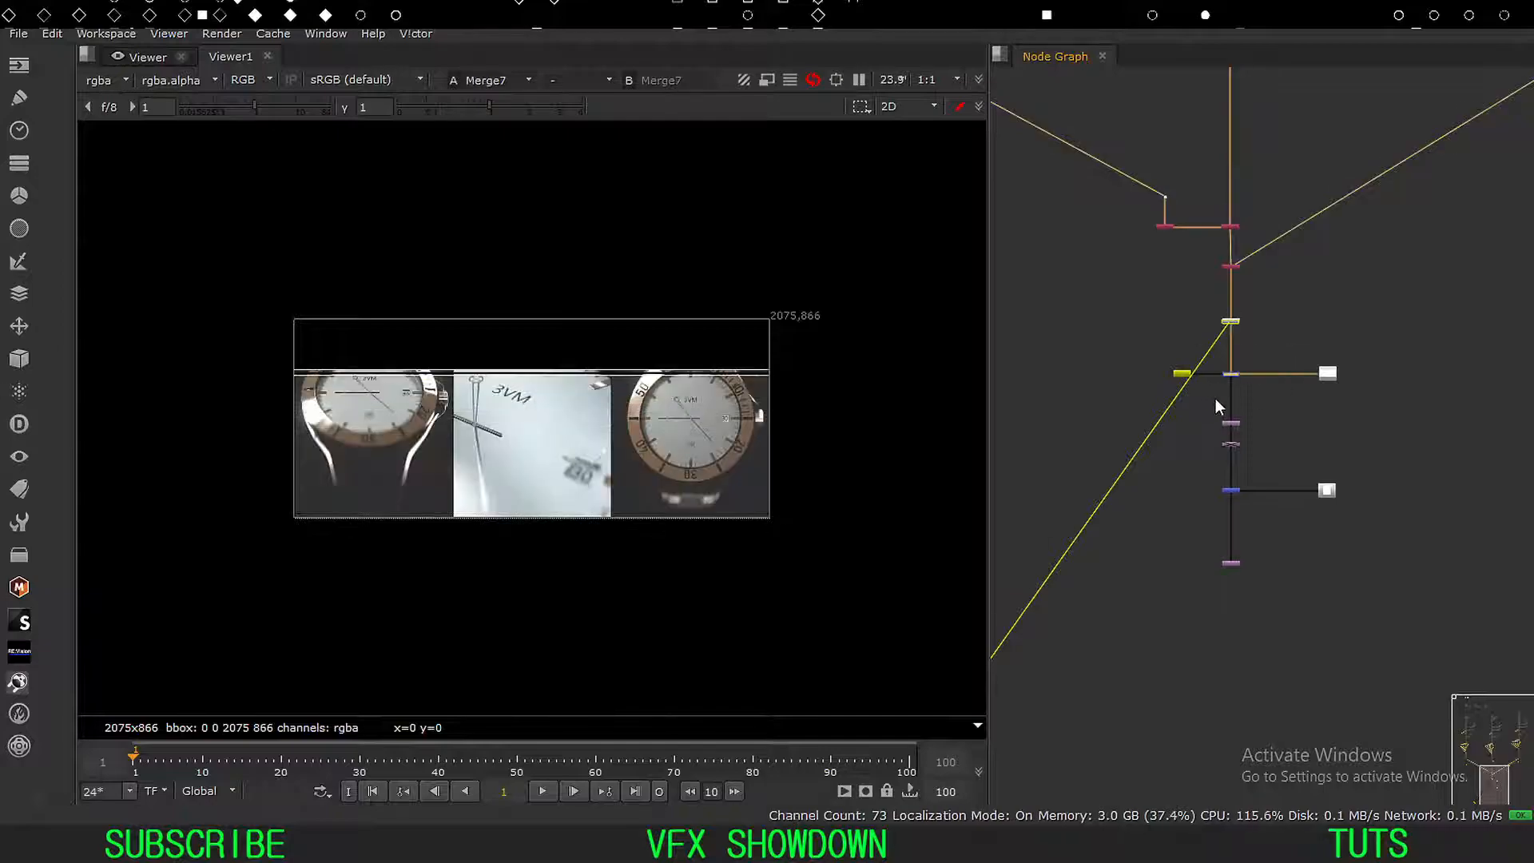
key(f)
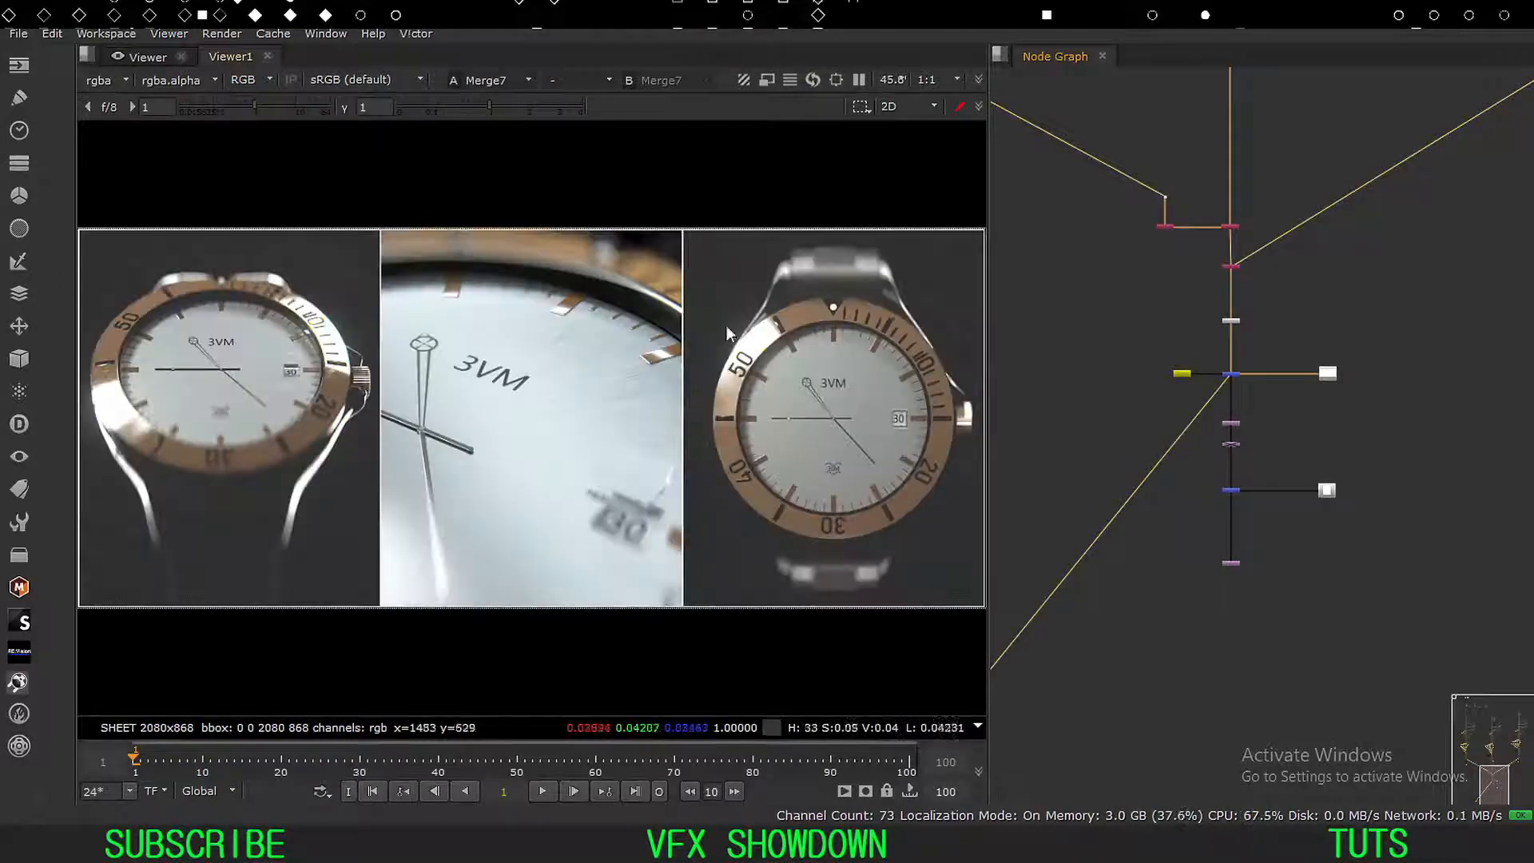